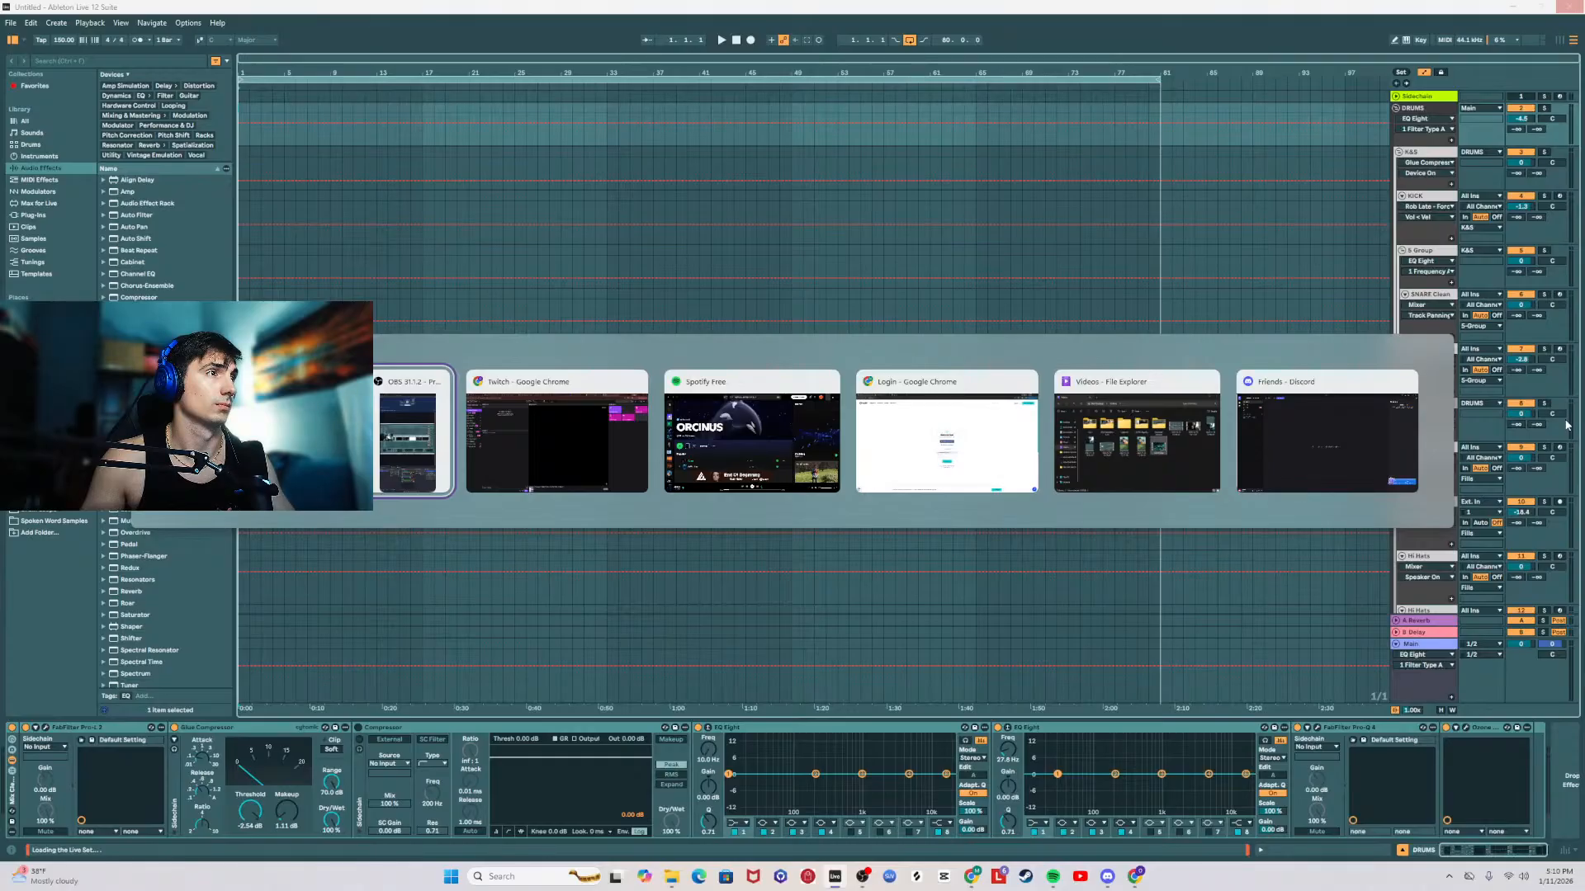
# Step: Switch to the Twitch stream manager, set the stream category to Music, and unmute the stream preview
pyautogui.hotkey('alt', 'Tab')
pyautogui.click(58, 39)
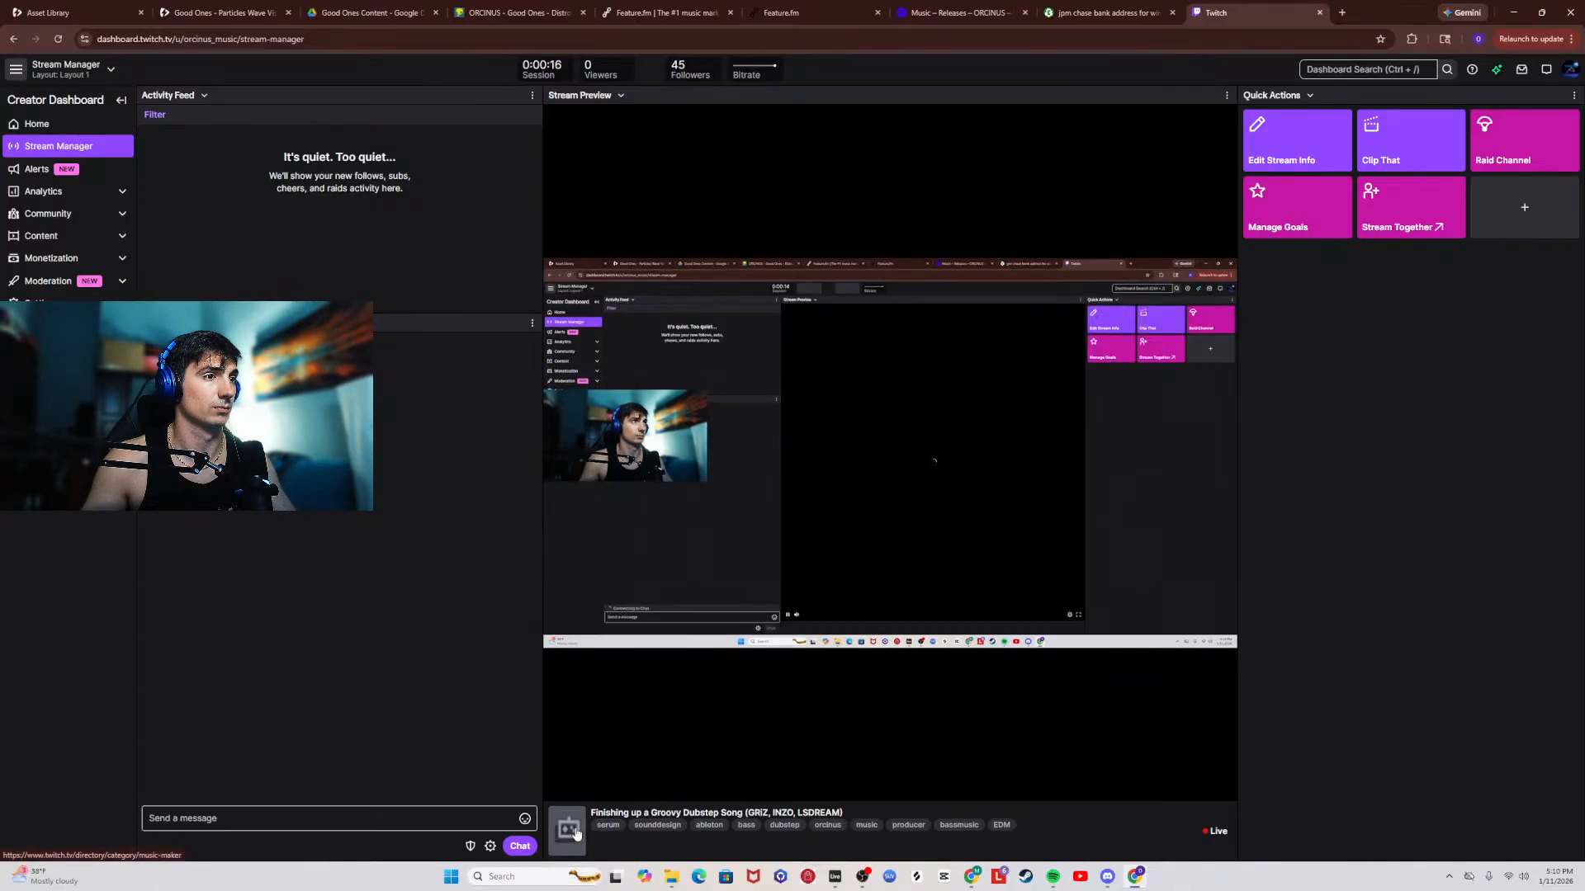
pyautogui.click(1302, 145)
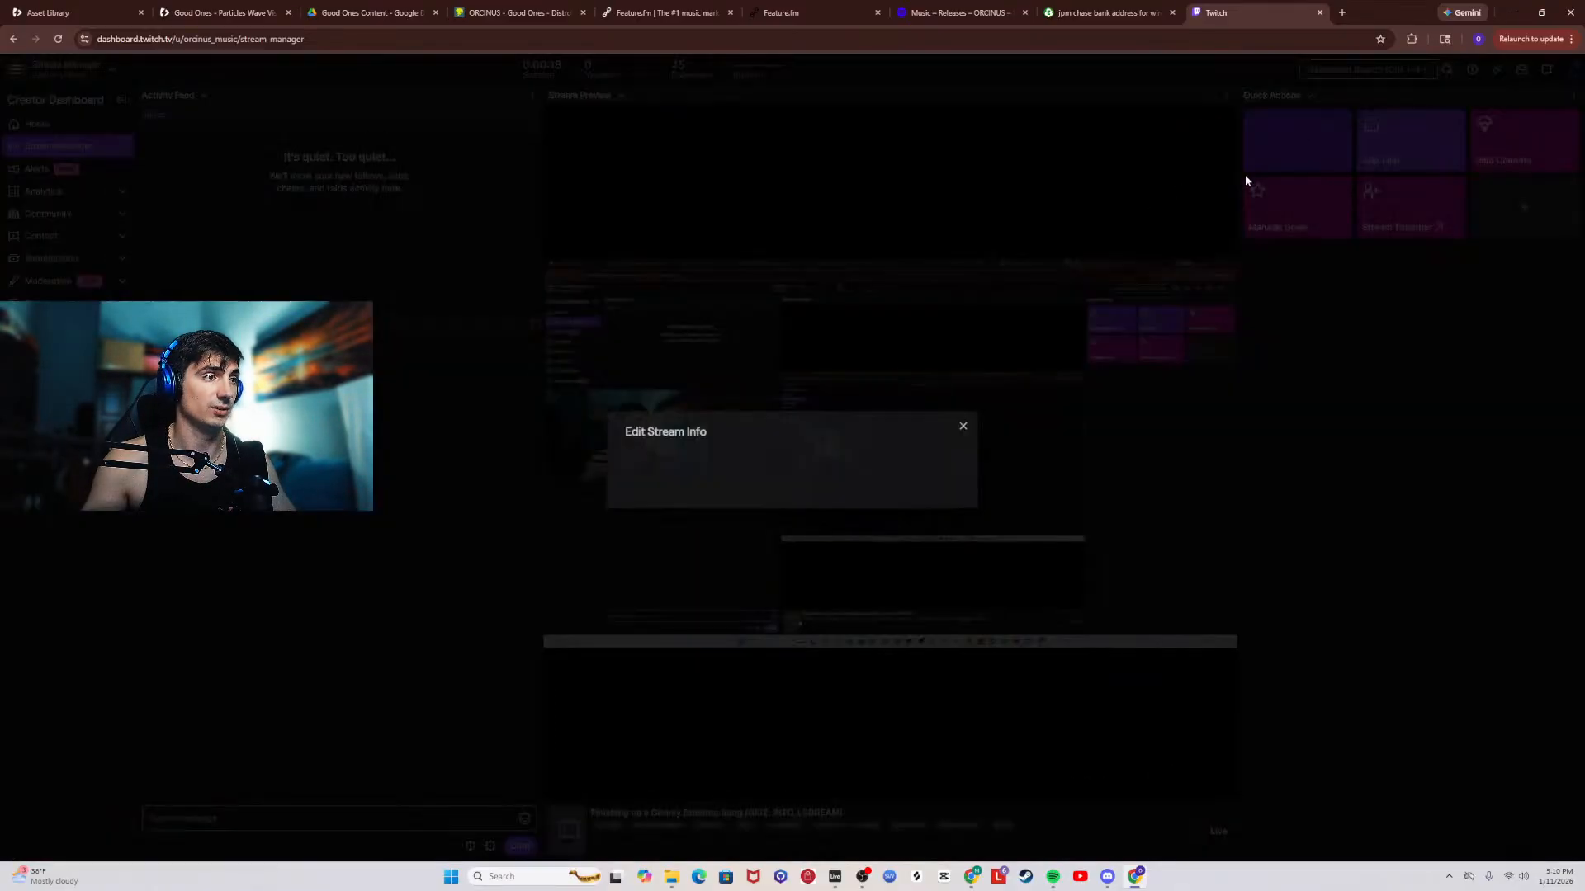
pyautogui.click(946, 299)
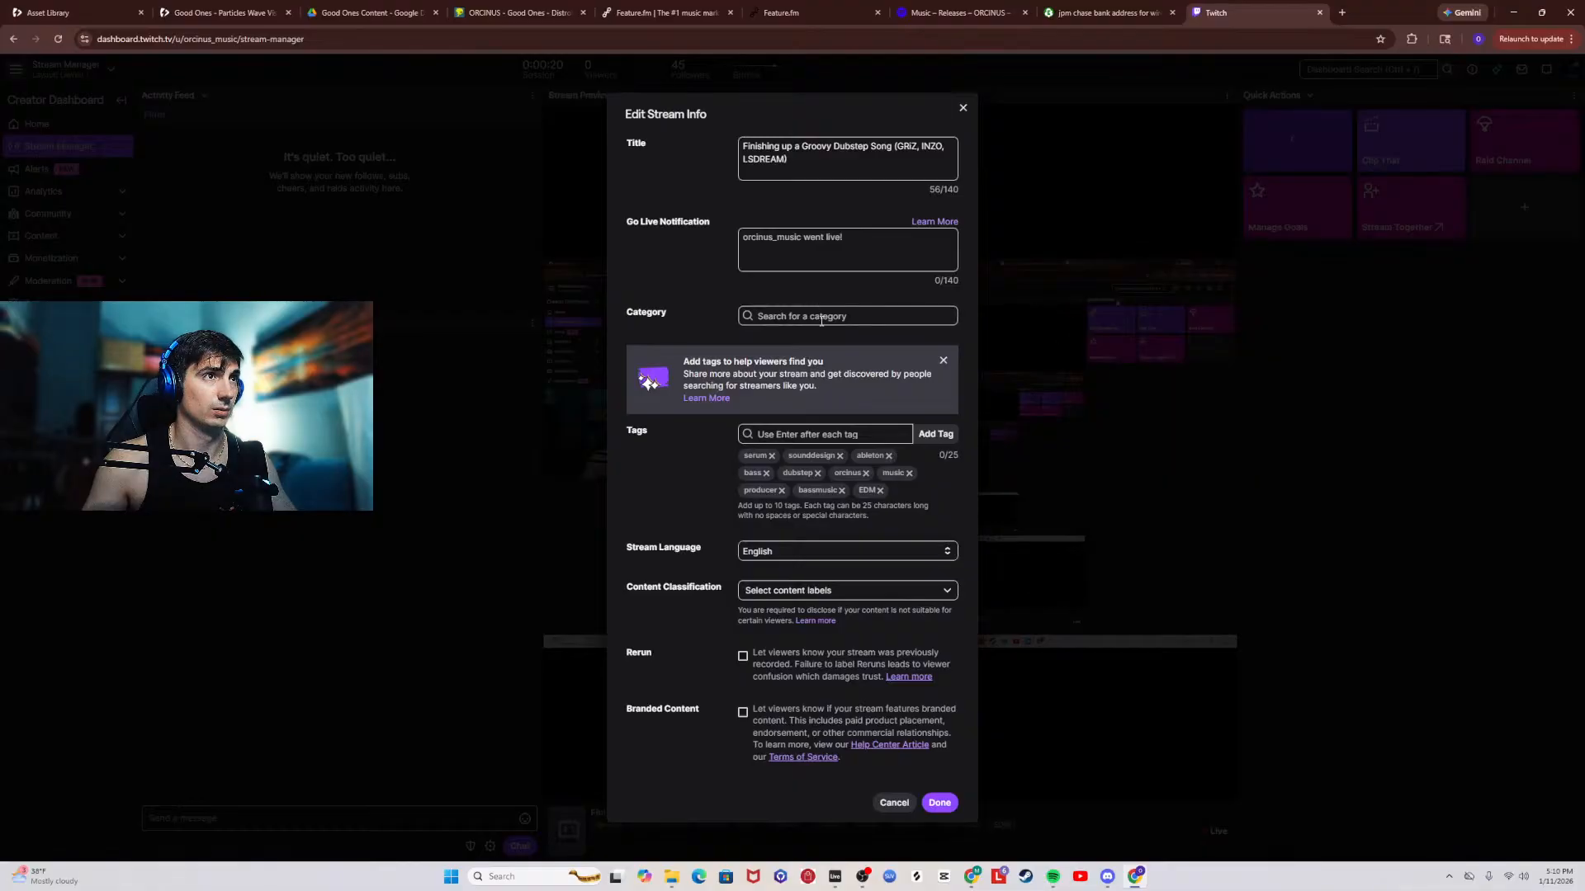
pyautogui.write('music')
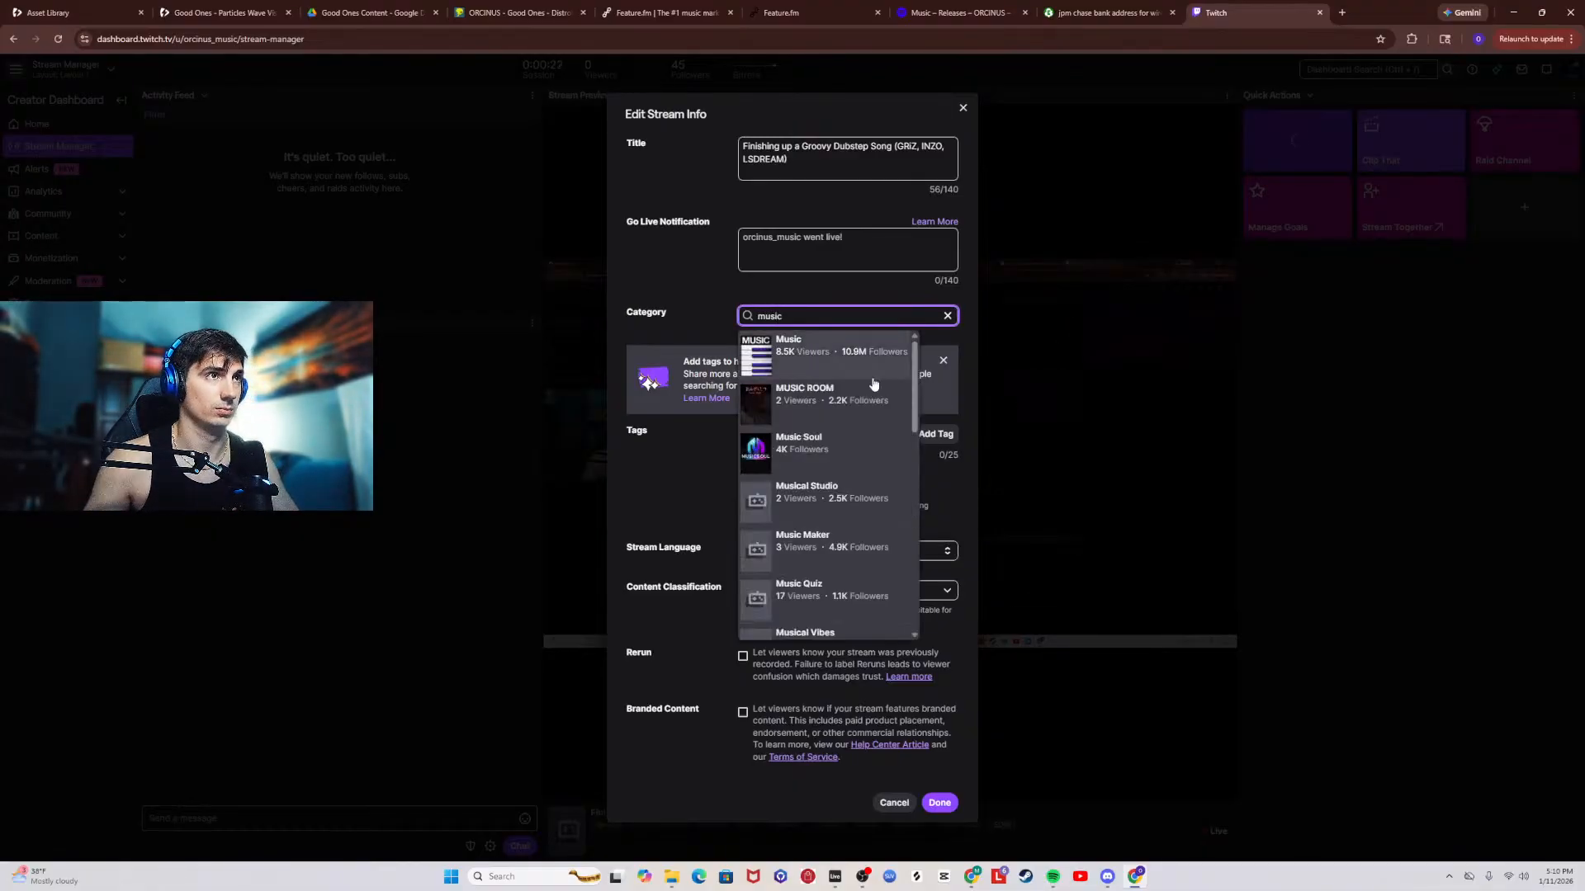
pyautogui.click(801, 357)
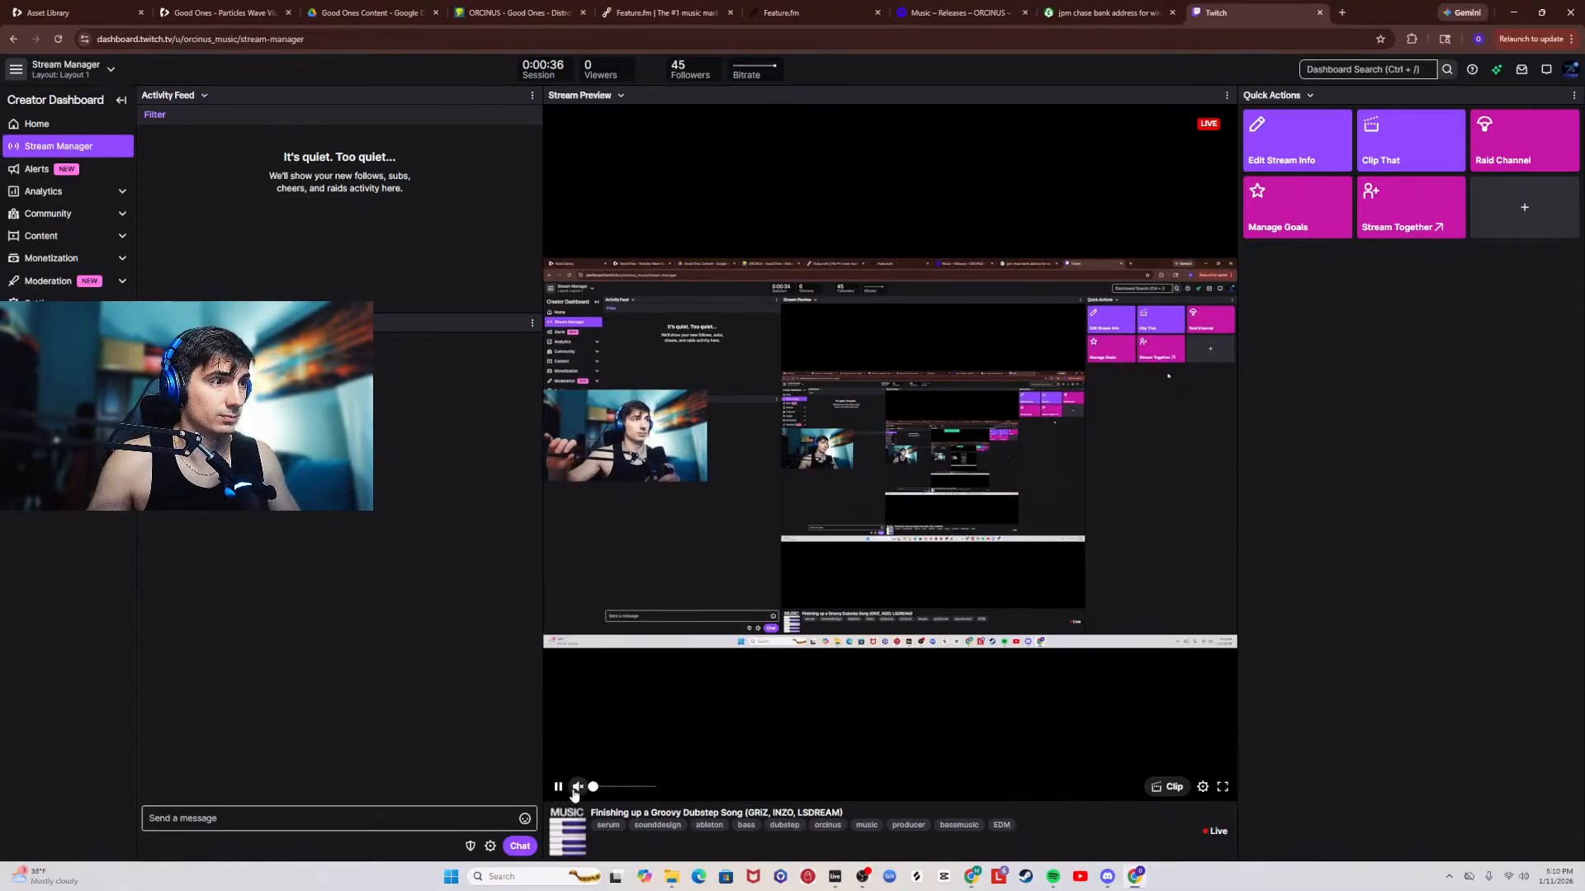
pyautogui.click(576, 788)
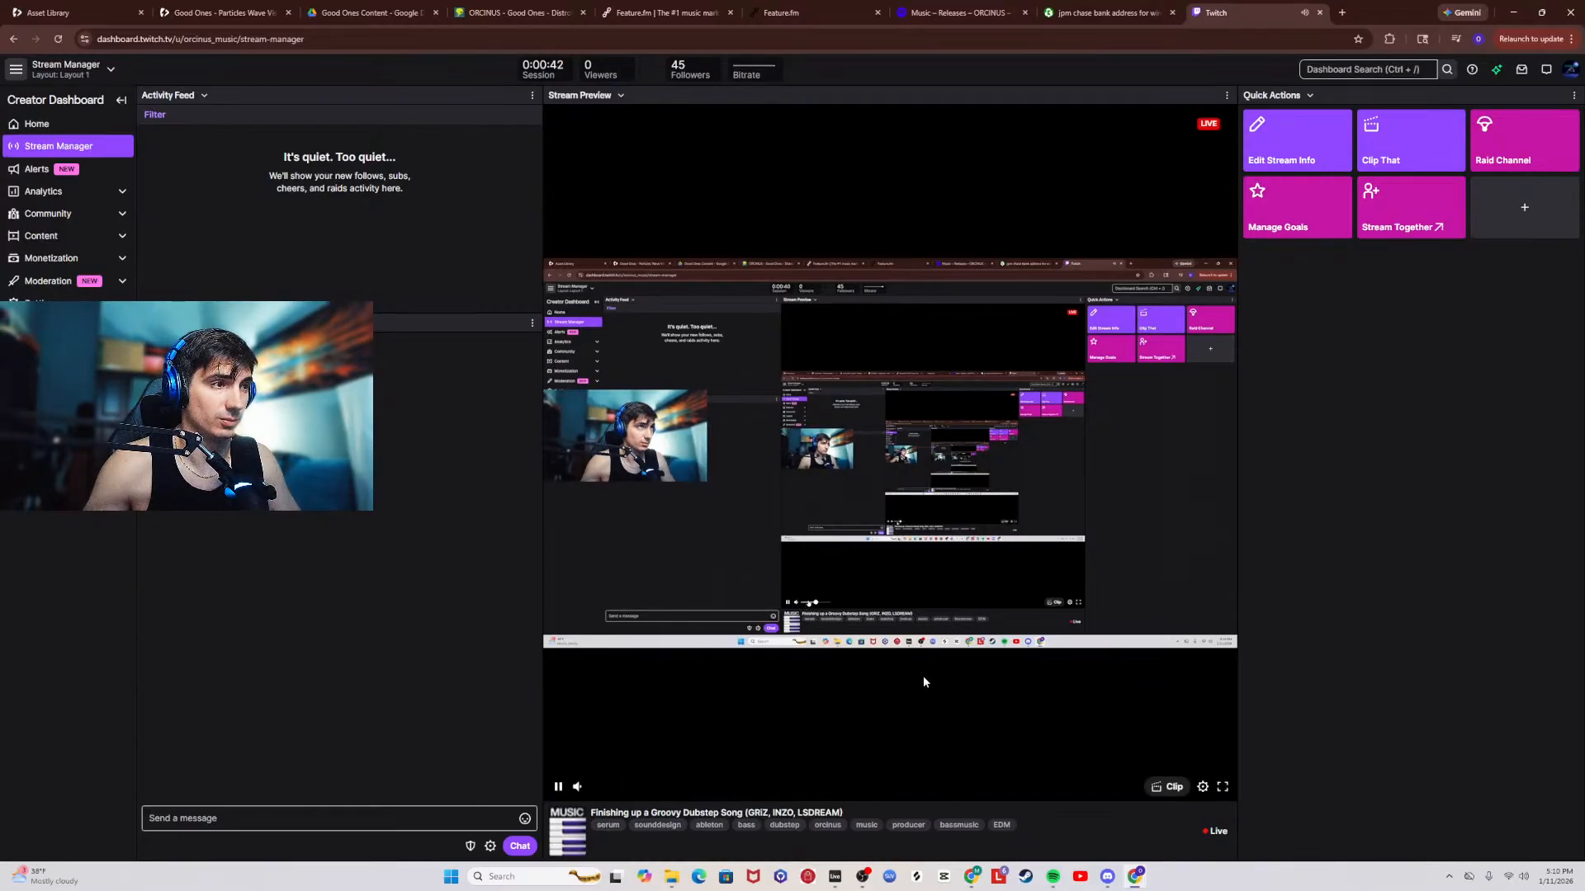
# Step: Return to the Ableton Live set and review the details of the disabled plug-ins
pyautogui.click(1513, 10)
pyautogui.scroll(15, 629, 278)
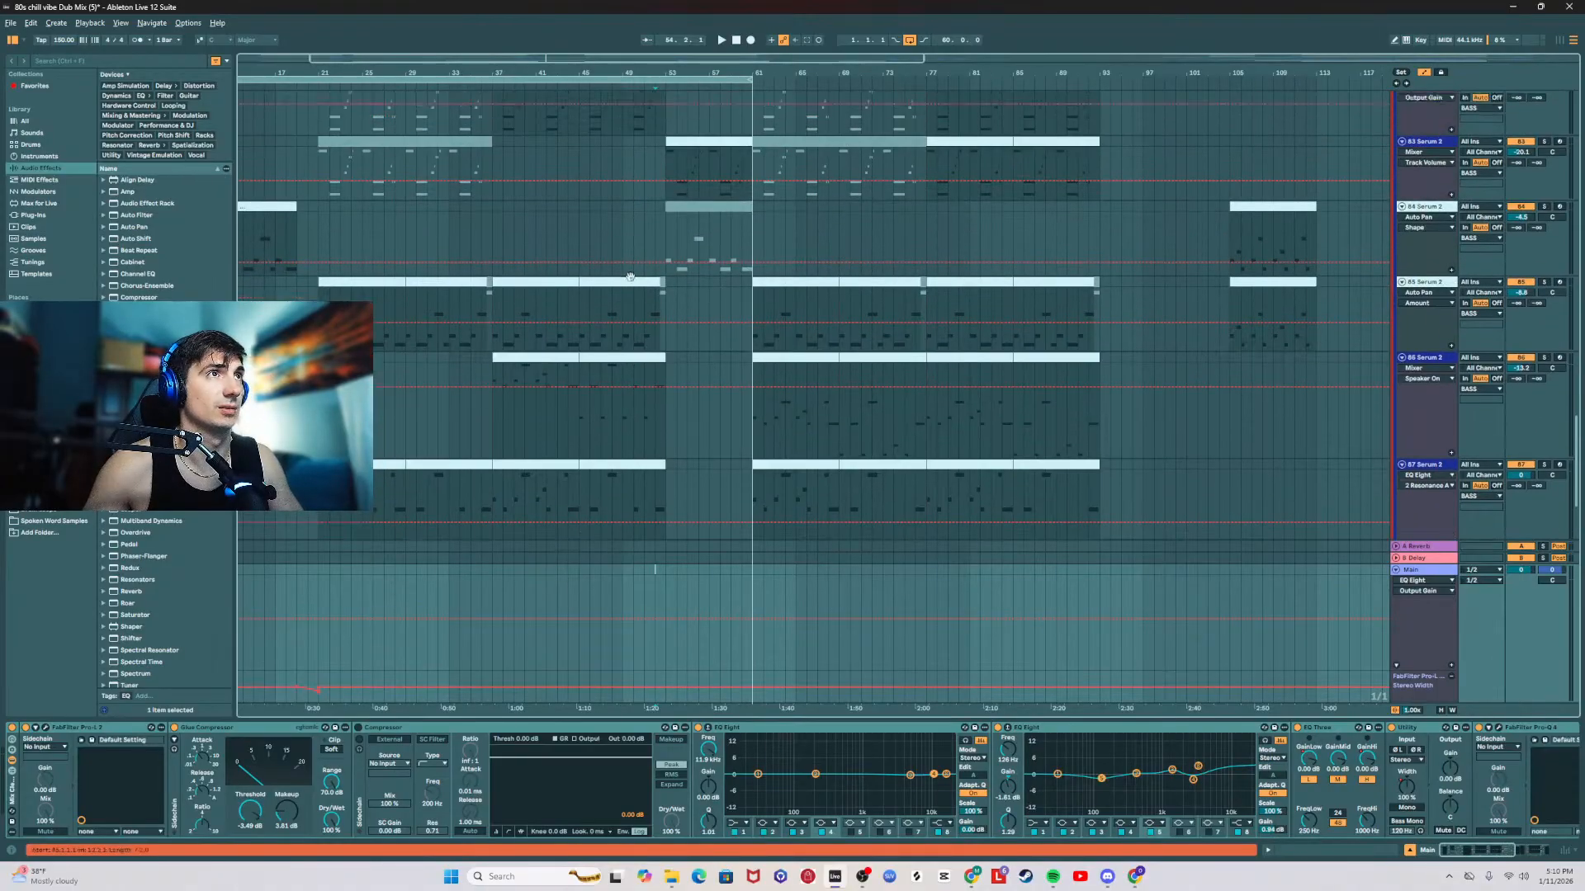
pyautogui.scroll(5, 628, 276)
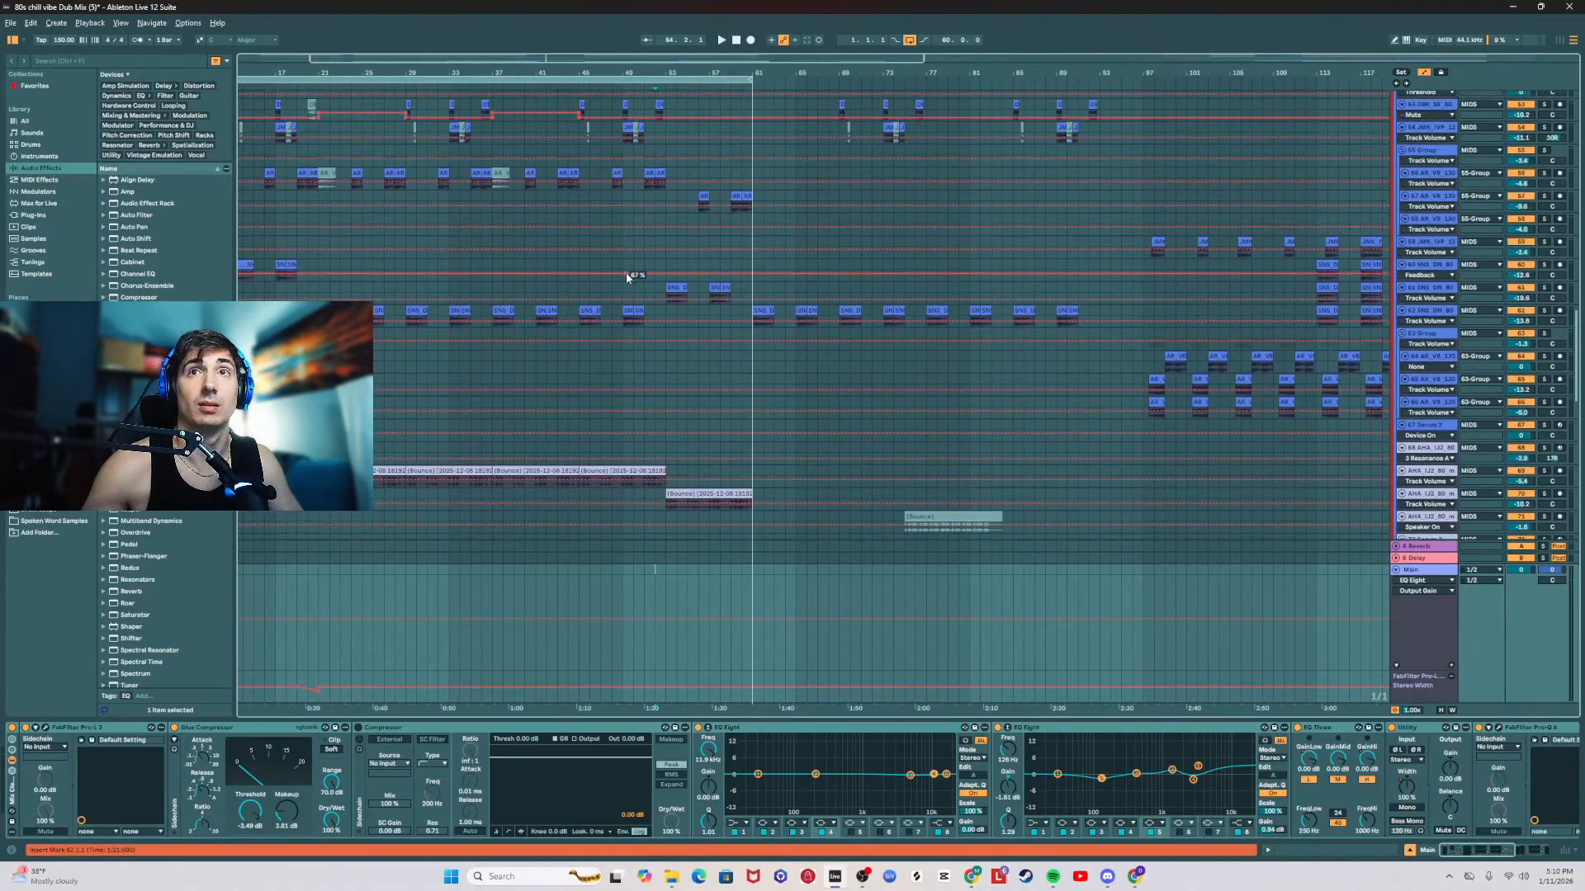
pyautogui.moveTo(659, 69); pyautogui.dragTo(659, 27)
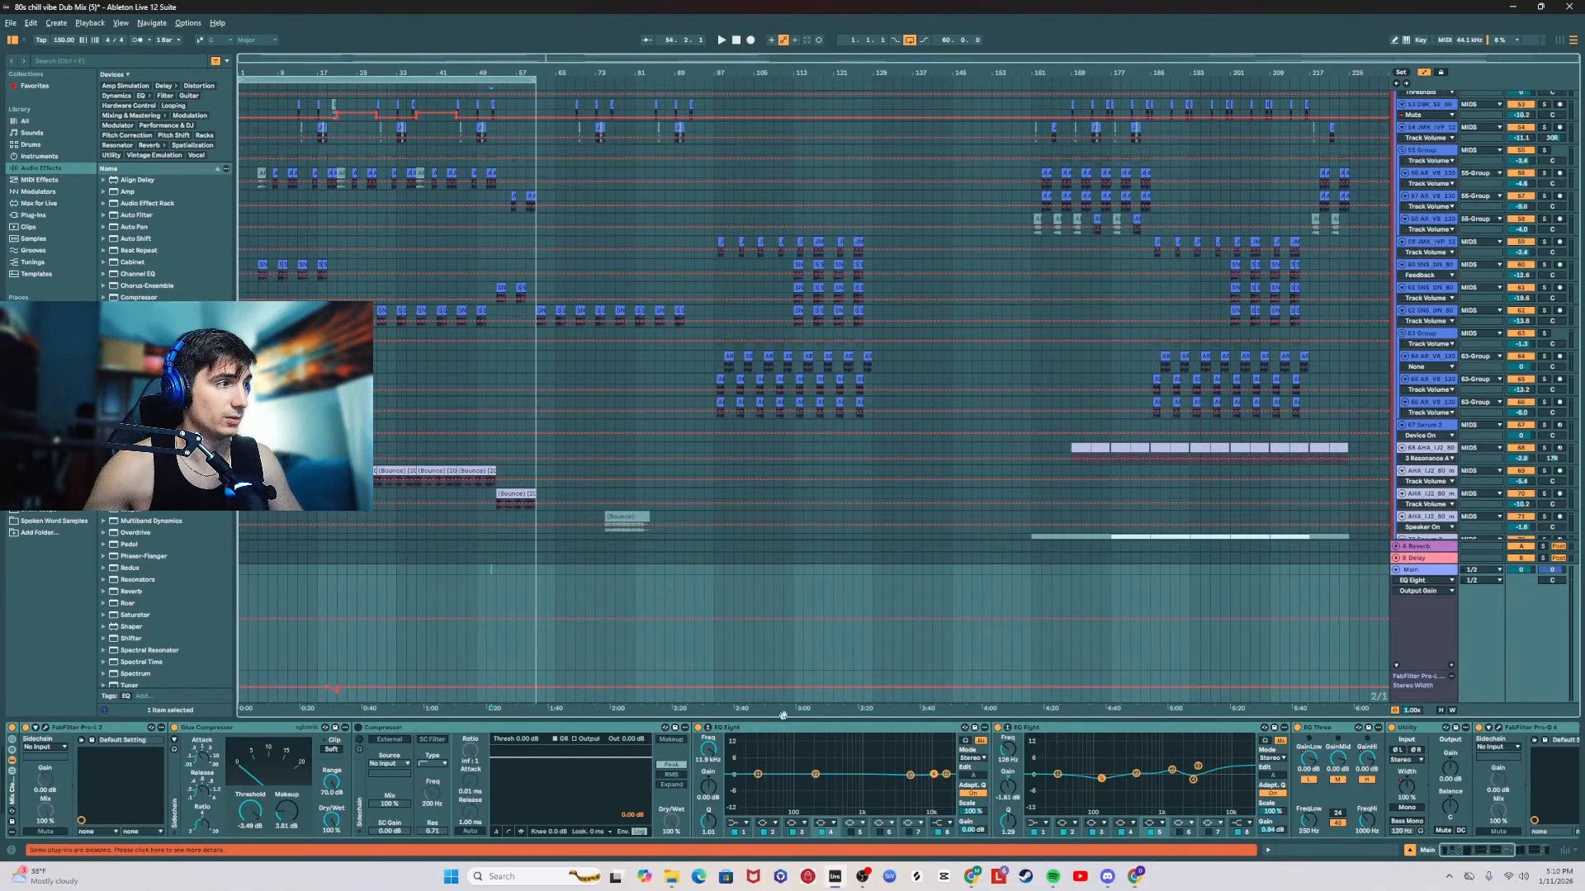
pyautogui.click(138, 851)
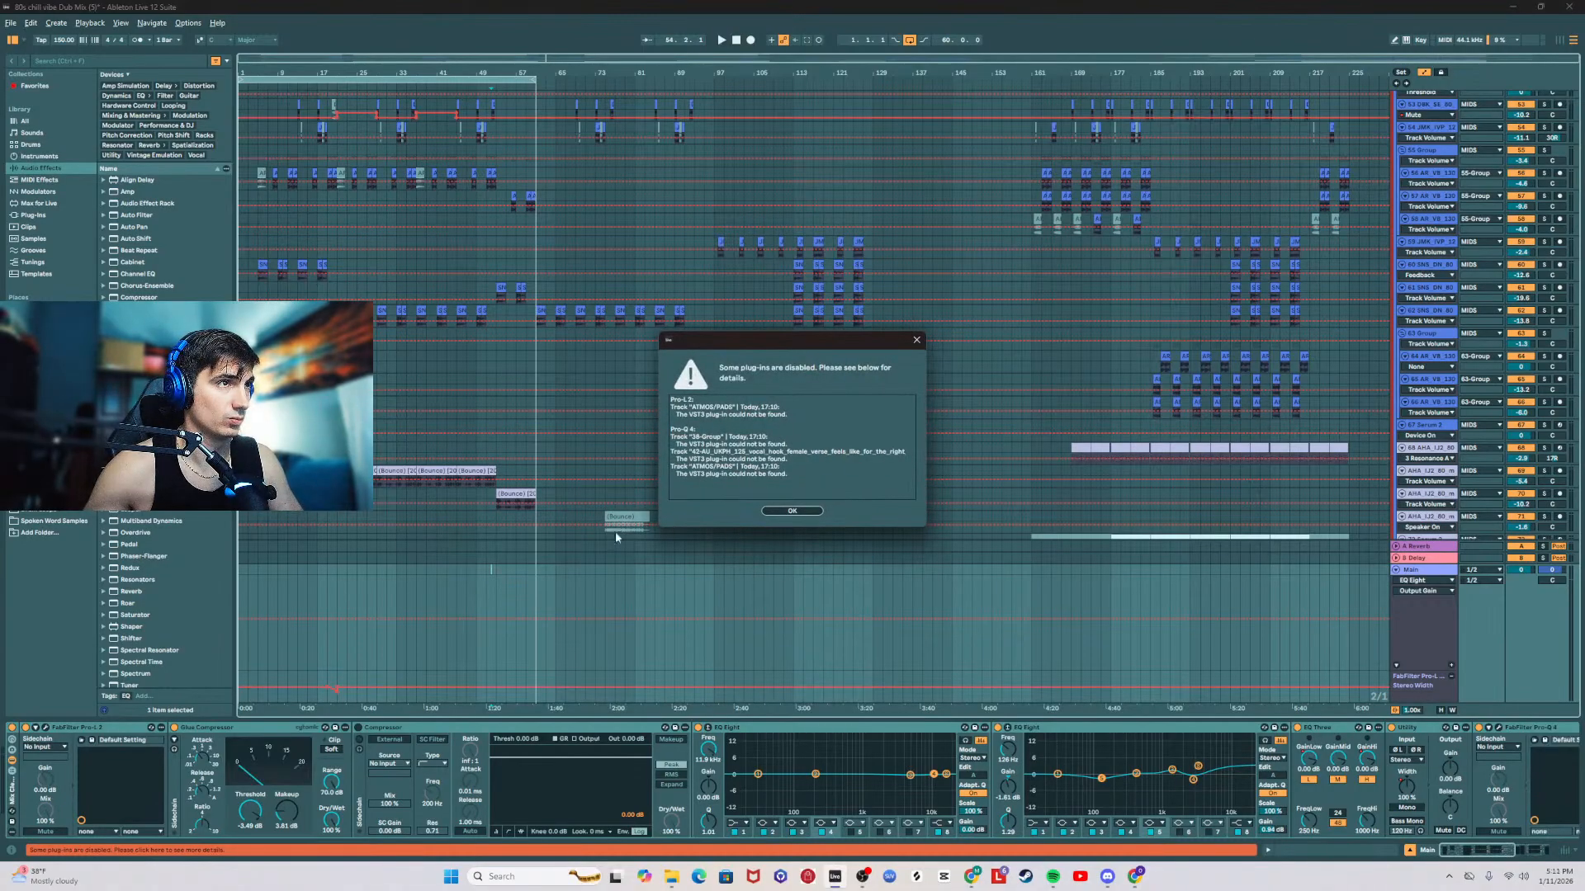
pyautogui.click(792, 512)
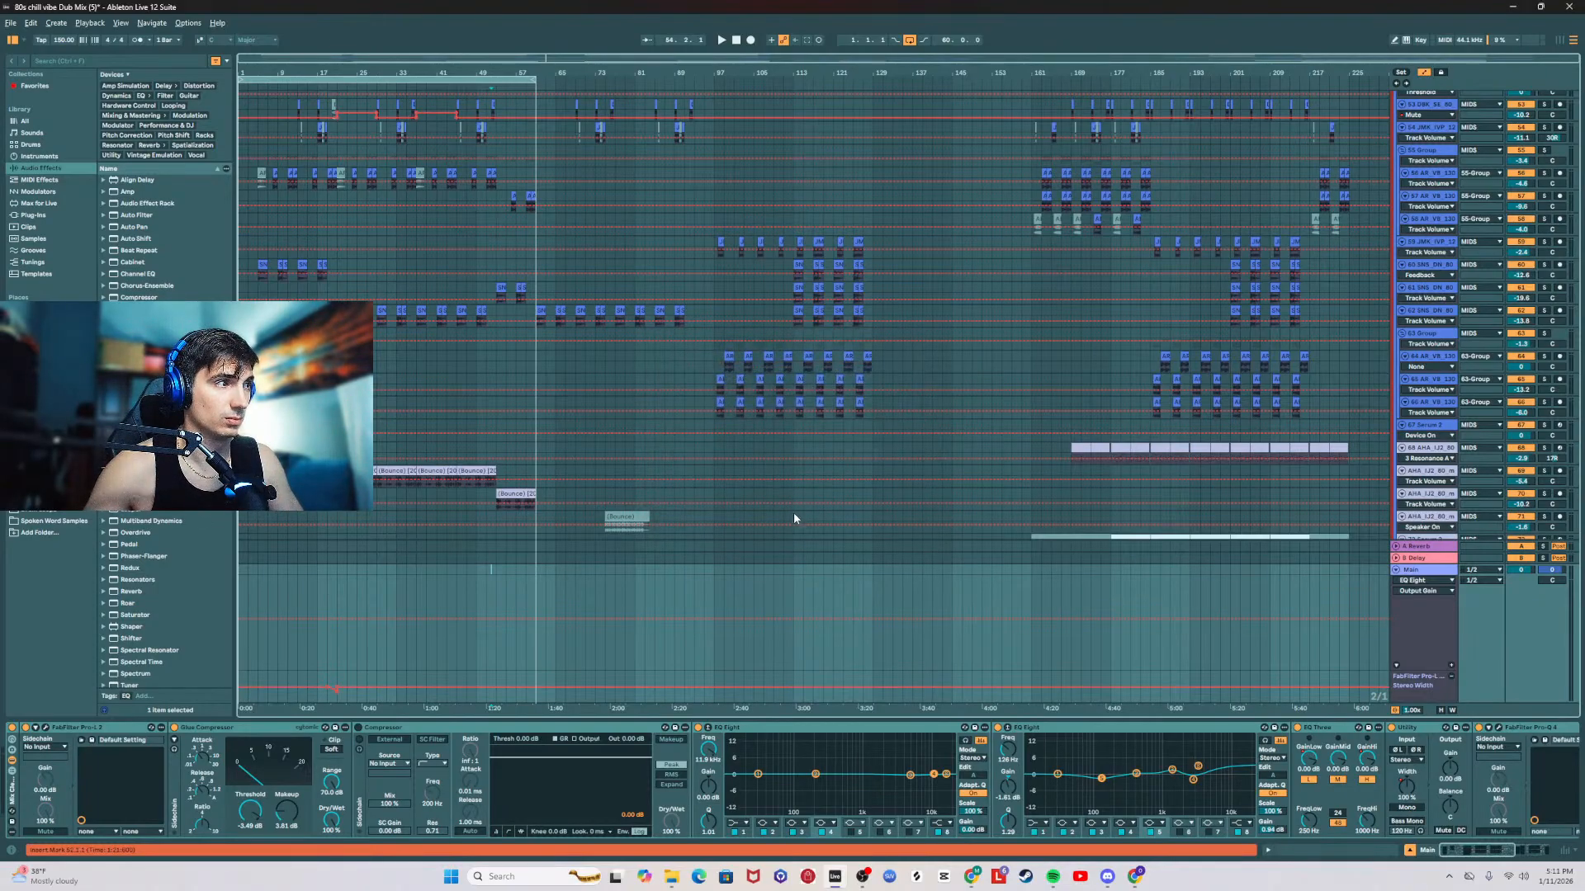
# Step: Look through the device chains of the 47-Group, its neighbouring audio track and the 38-Group
pyautogui.moveTo(1512, 858); pyautogui.dragTo(1413, 855)
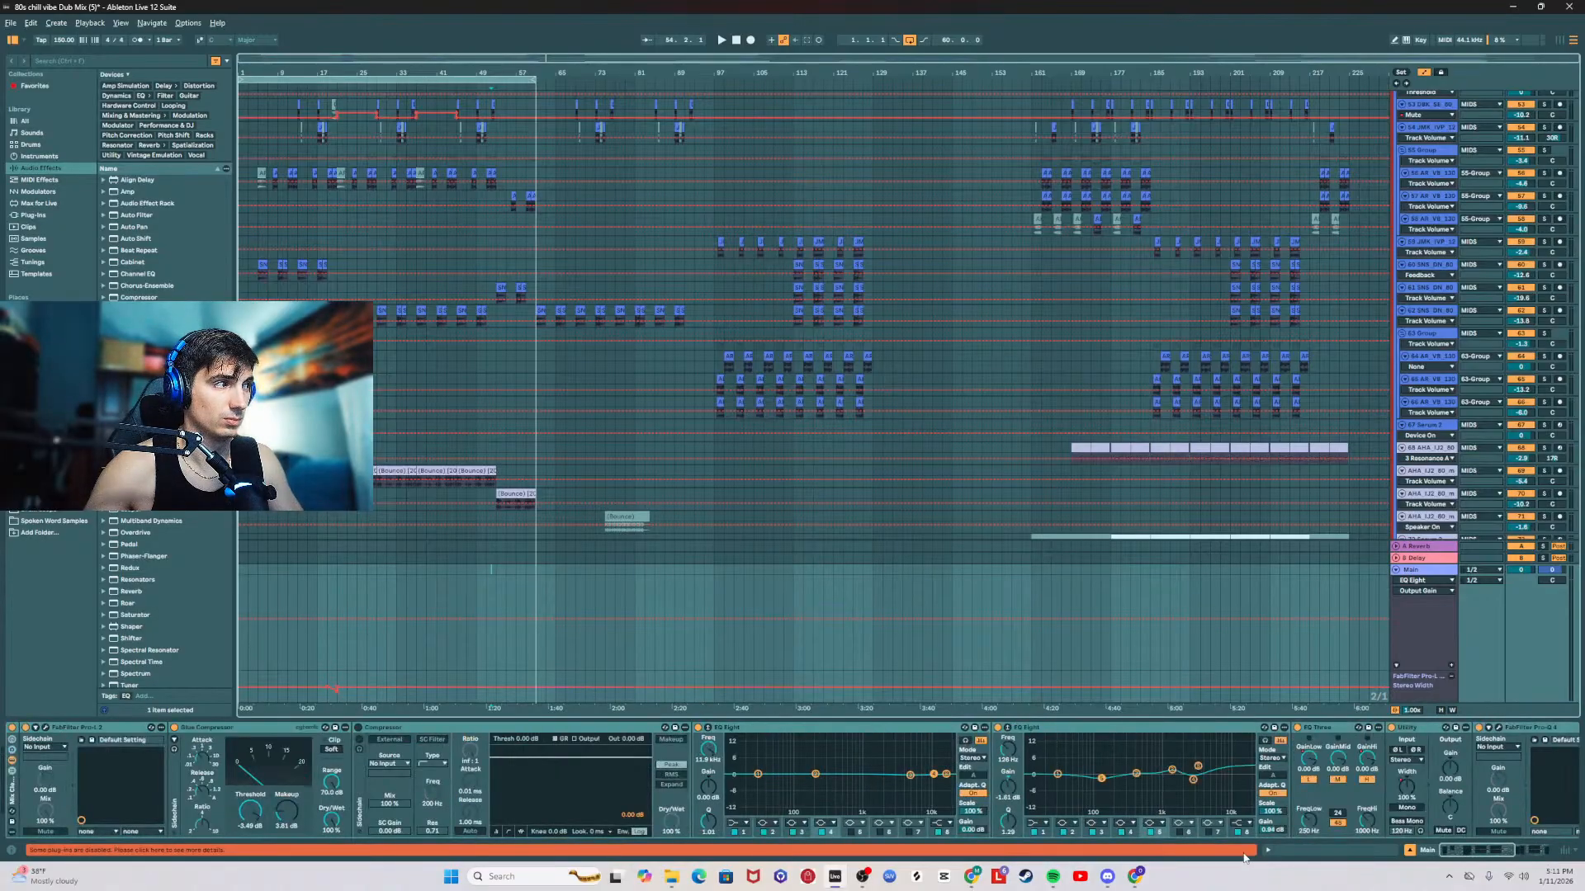
pyautogui.scroll(5, 1337, 382)
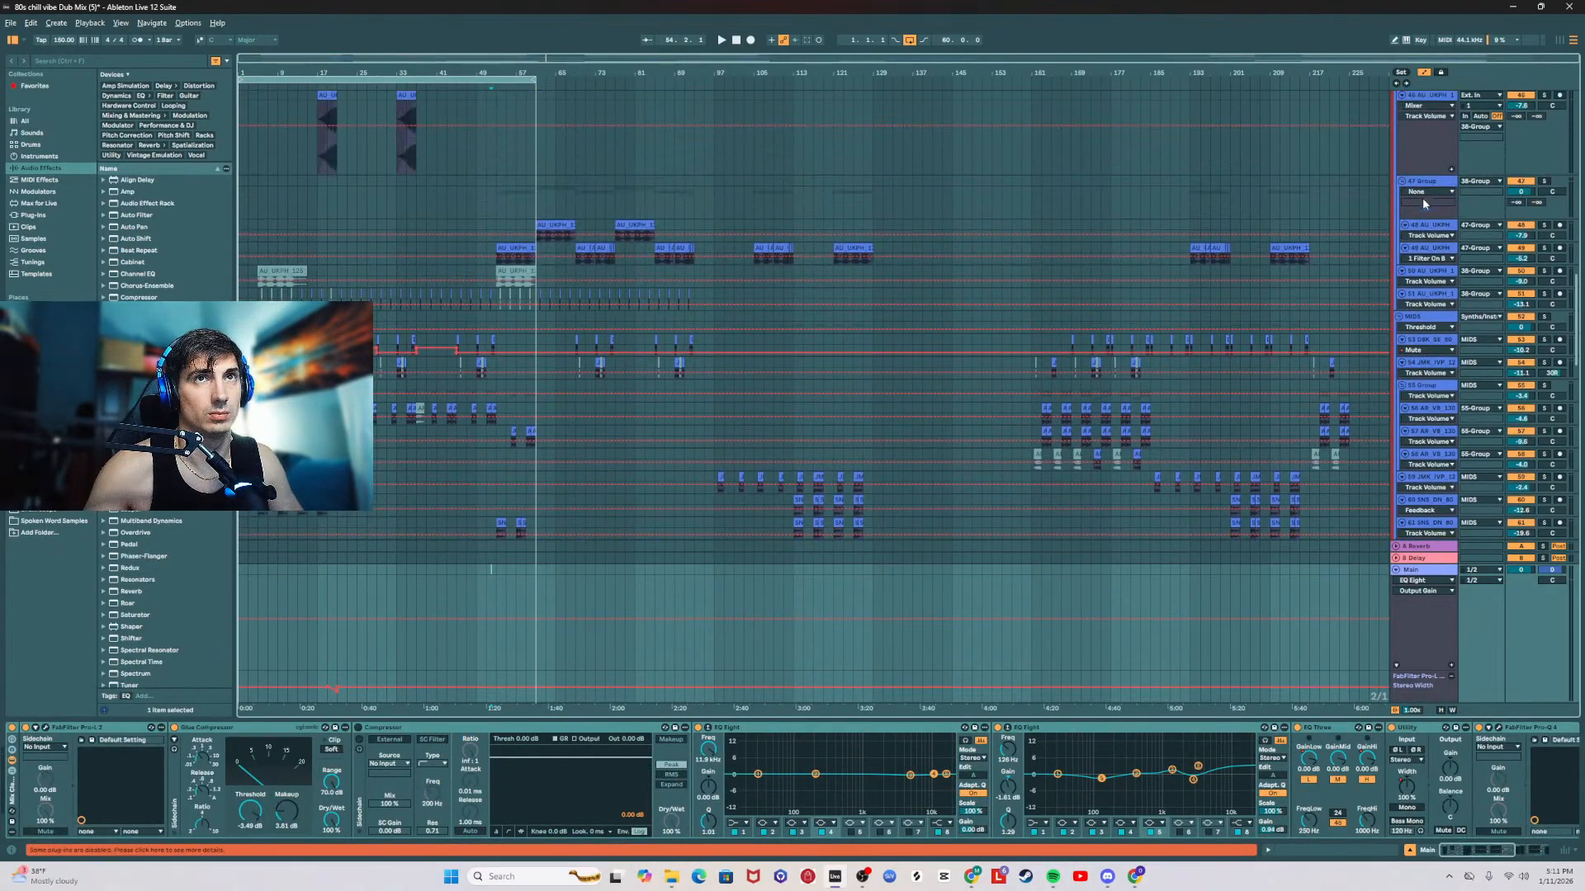
pyautogui.click(1414, 185)
pyautogui.scroll(3, 1379, 246)
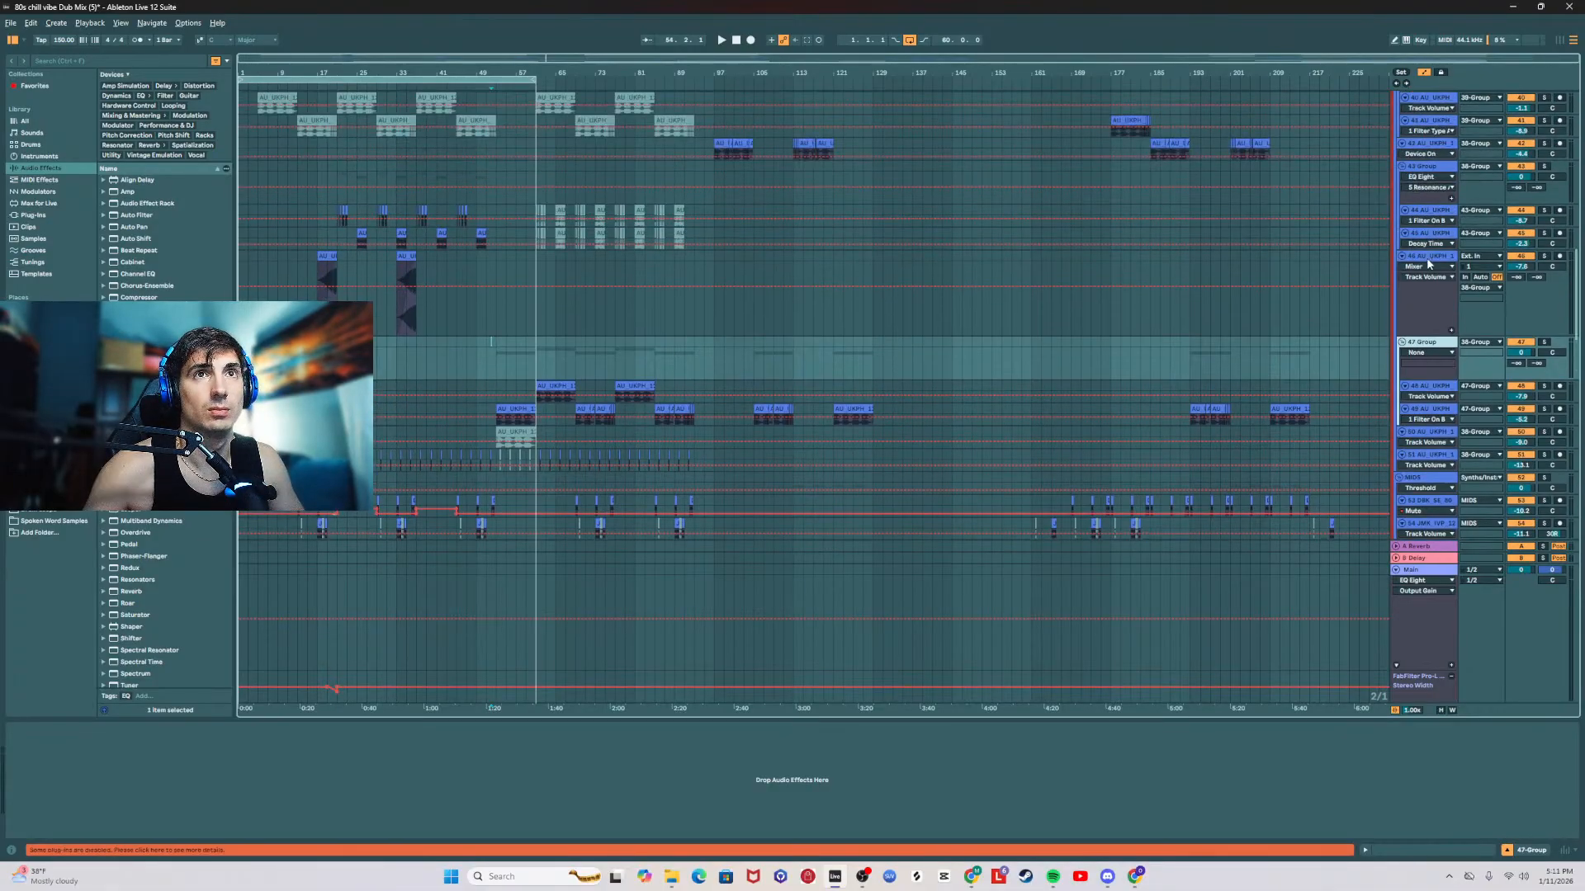
pyautogui.click(1428, 260)
pyautogui.scroll(2, 1427, 239)
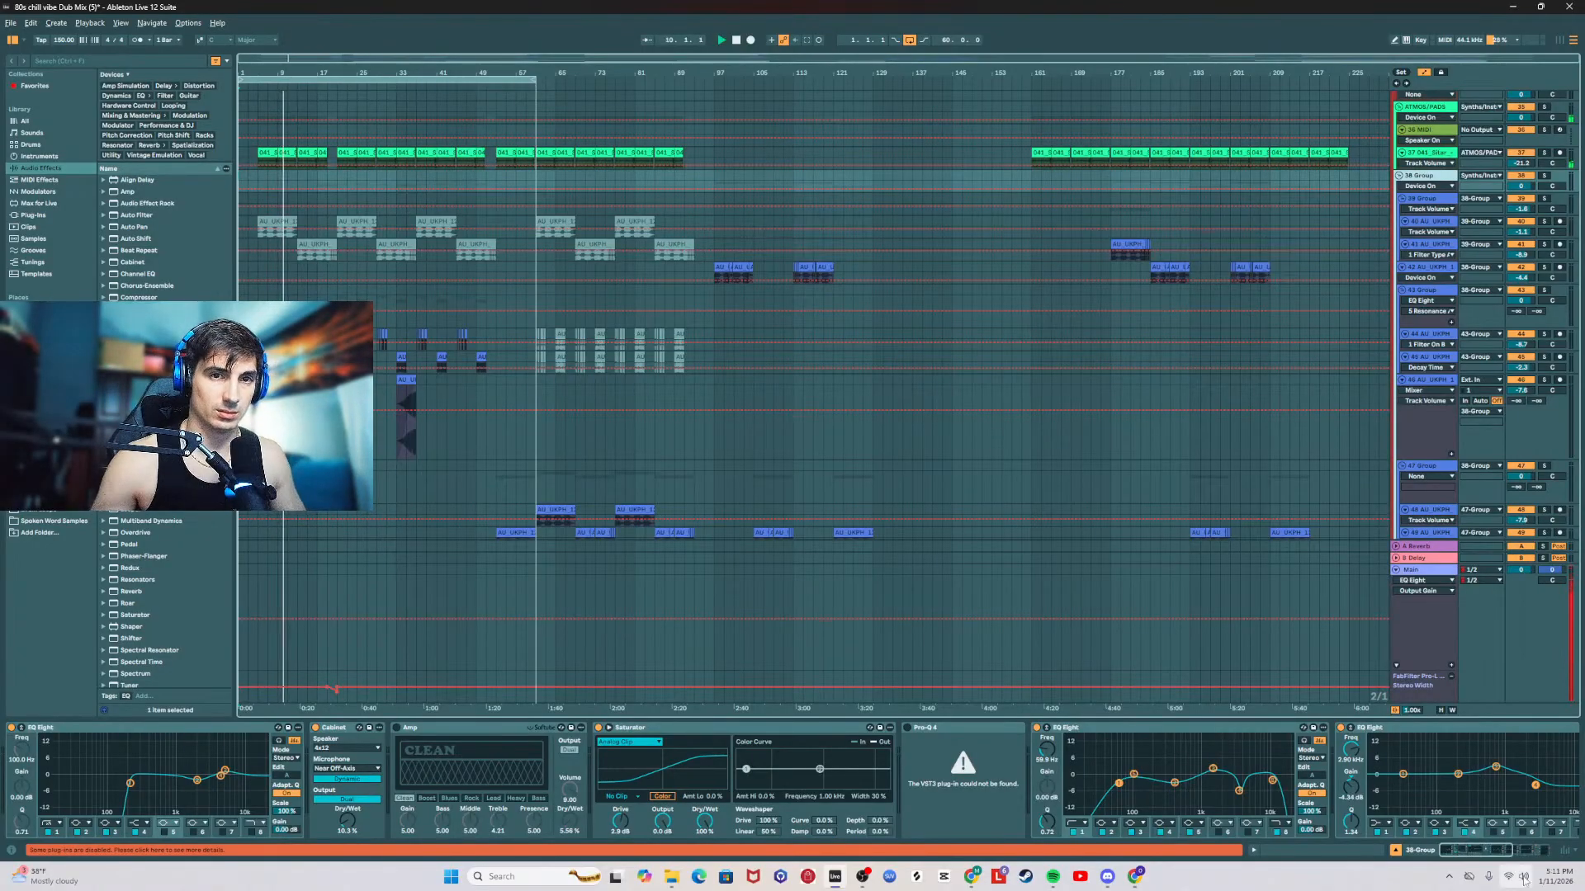
# Step: Open the SPAN analyzer on the Main track and check its metering scale options during playback
pyautogui.click(1515, 877)
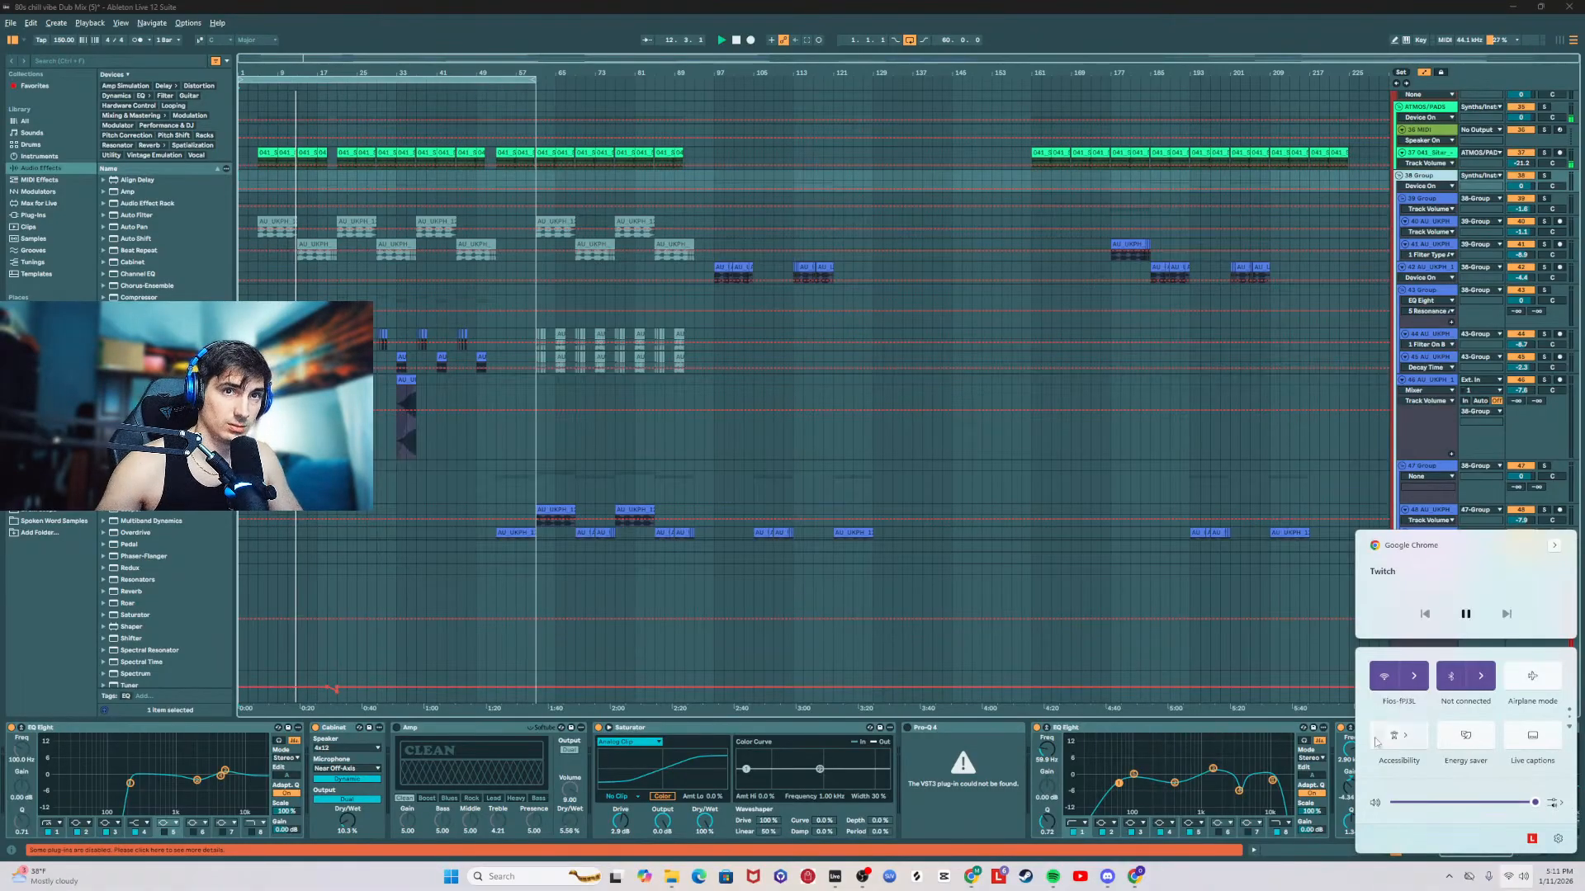
pyautogui.click(1238, 587)
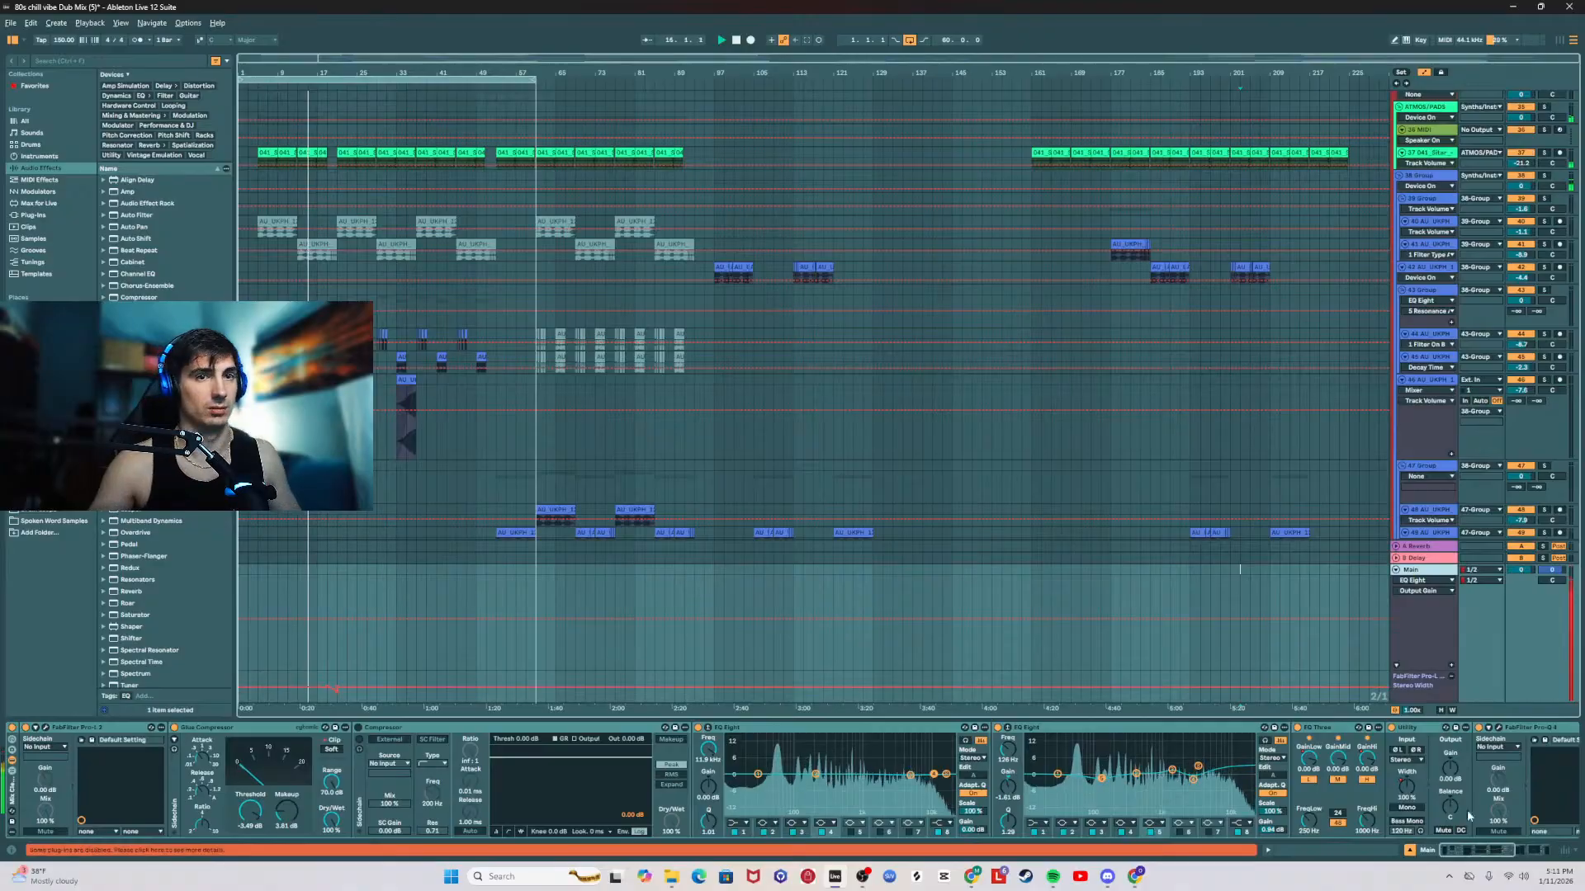
pyautogui.hscroll(5, 1468, 816)
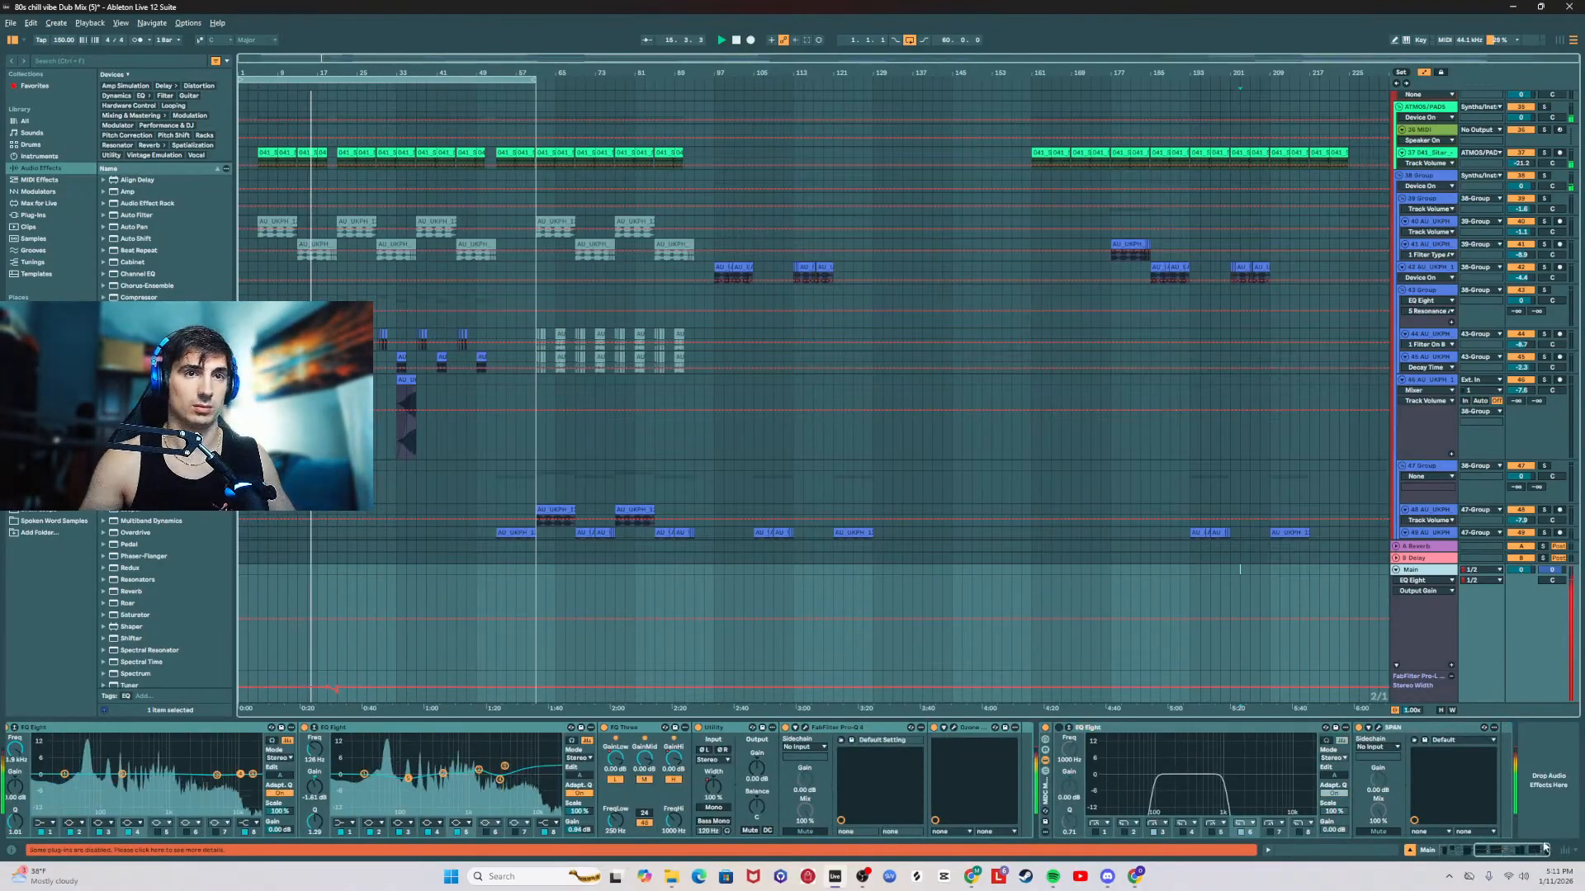
pyautogui.click(1378, 729)
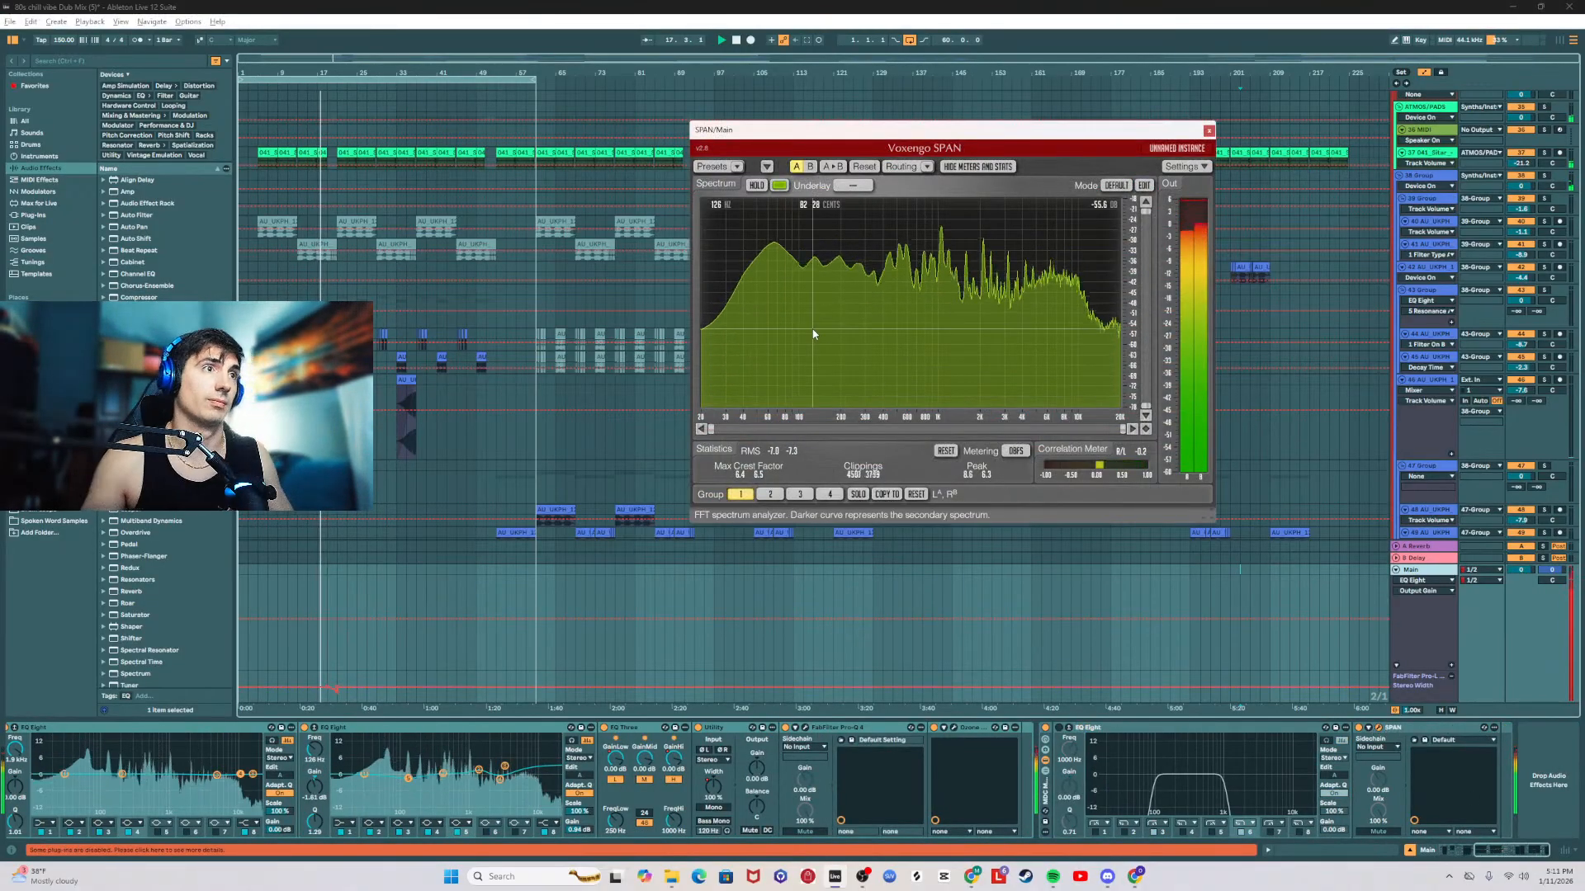
pyautogui.click(1016, 450)
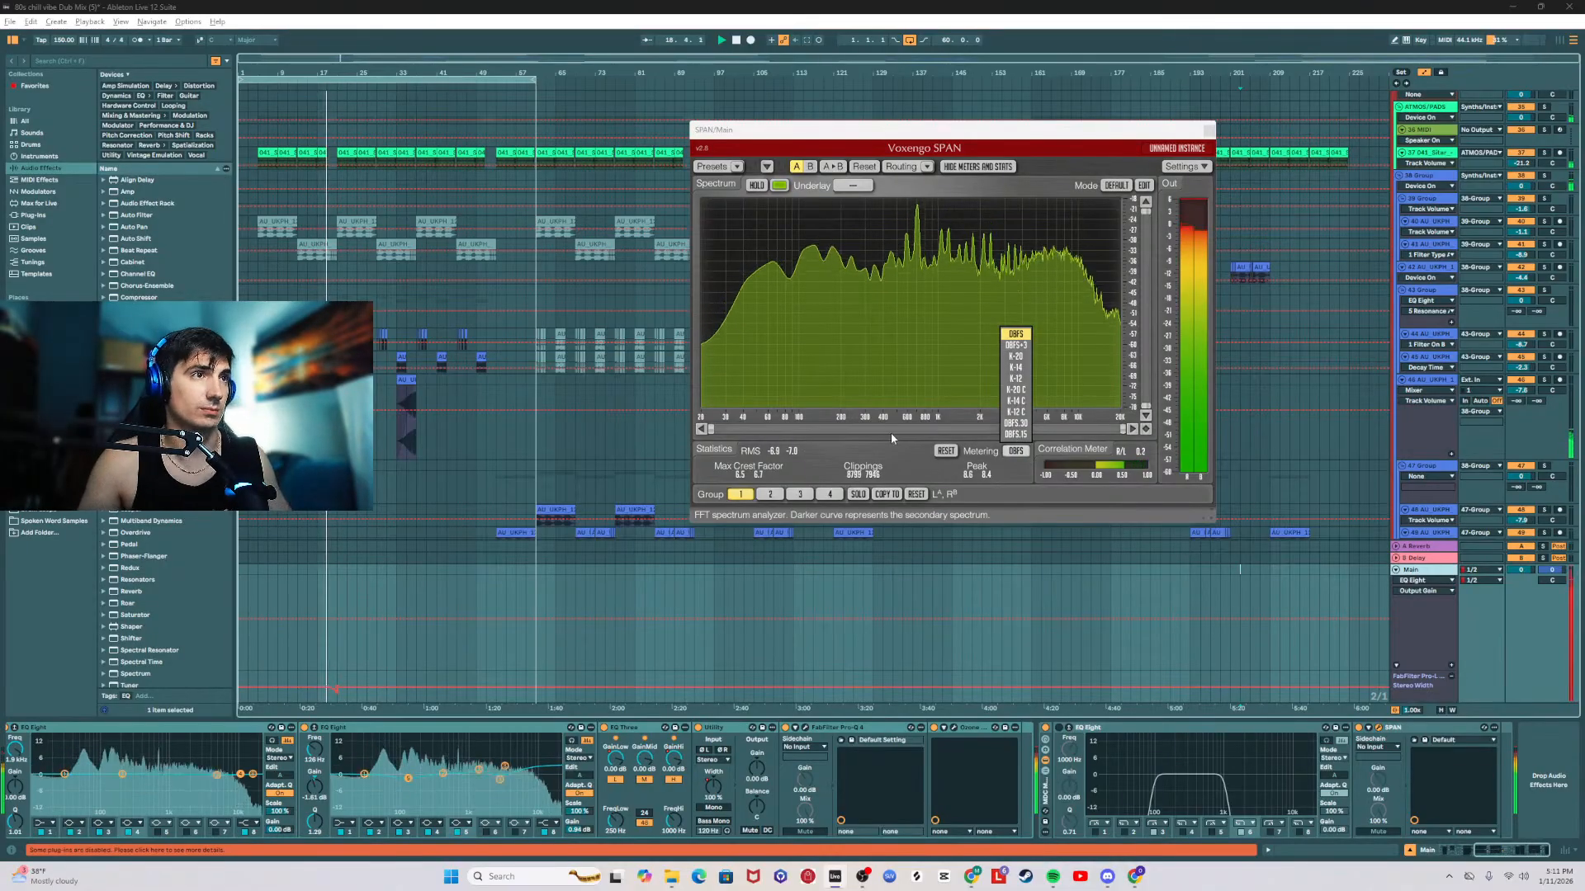
pyautogui.click(889, 444)
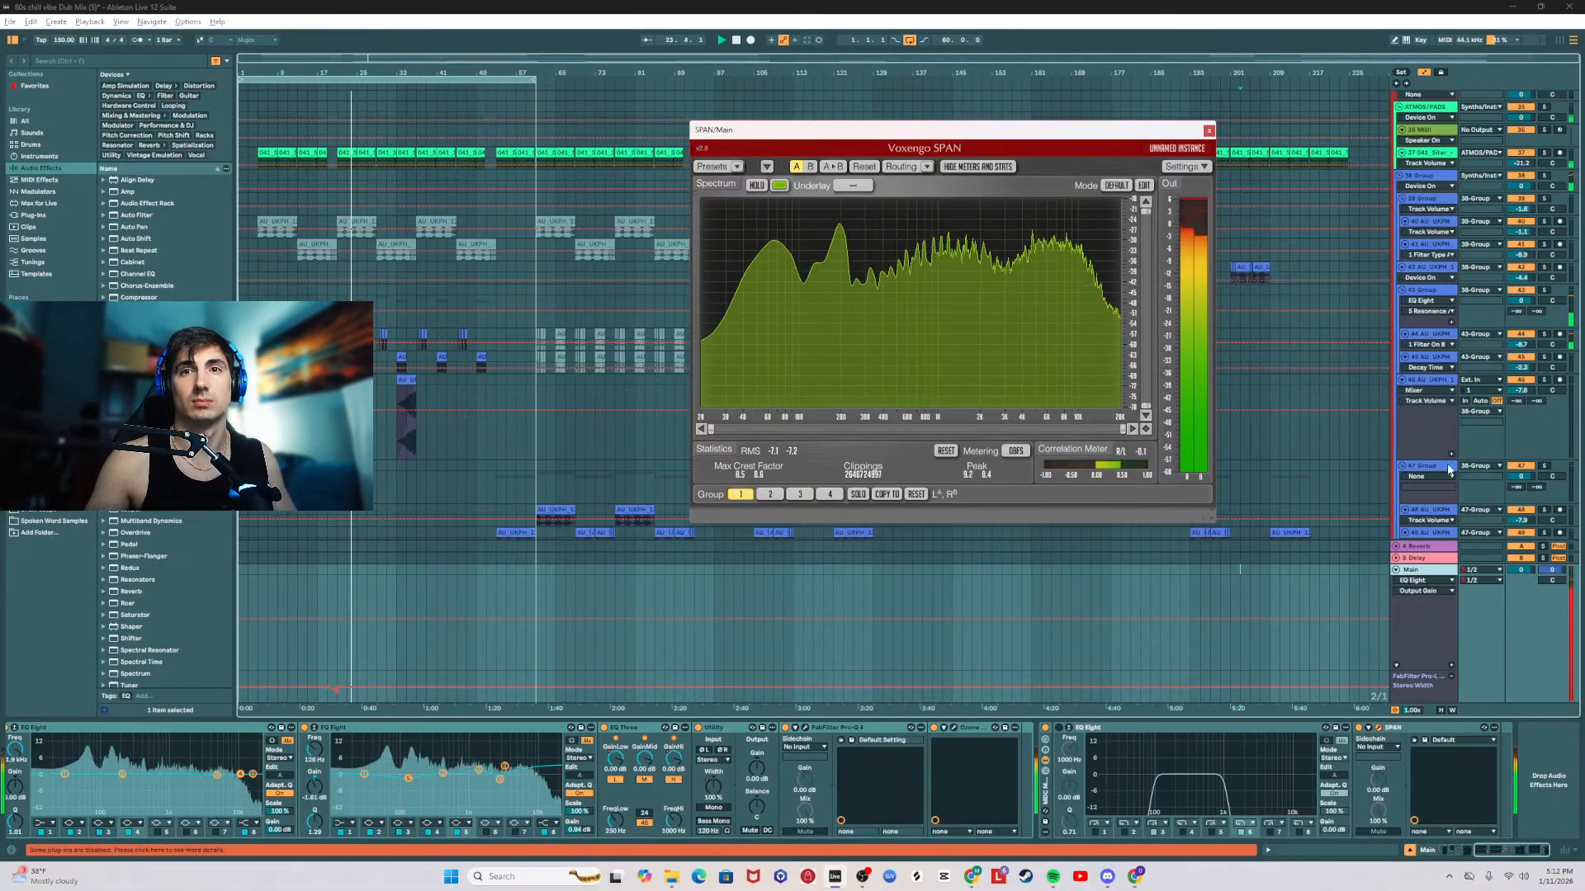
# Step: Switch to the Twitch stream manager, reload it to check the live preview, and return to Ableton Live
pyautogui.hotkey('alt', 'Tab')
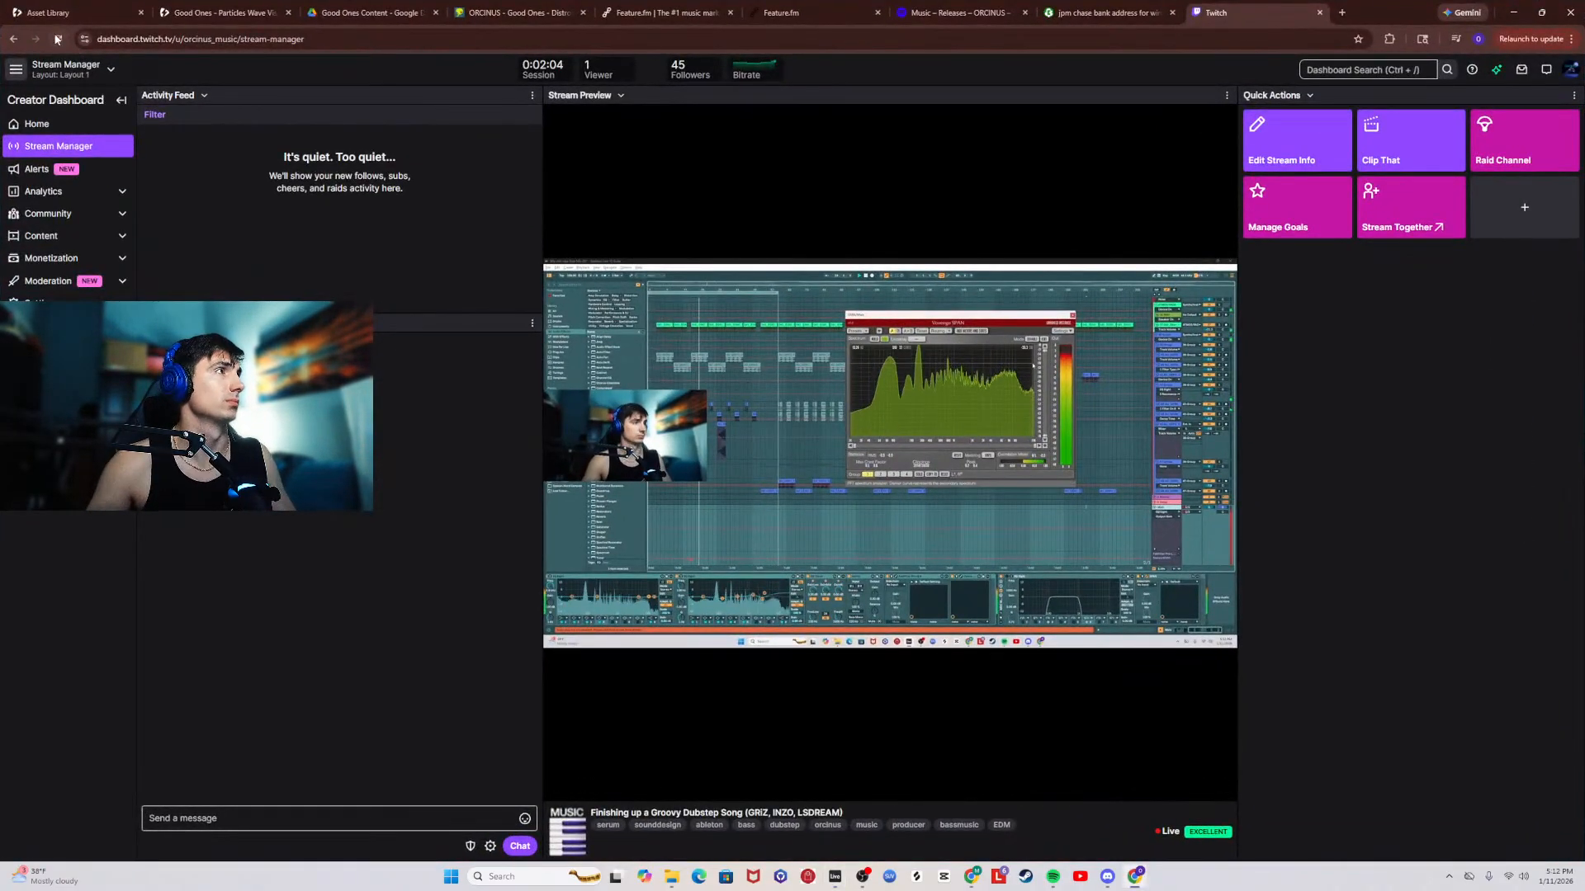
pyautogui.click(58, 38)
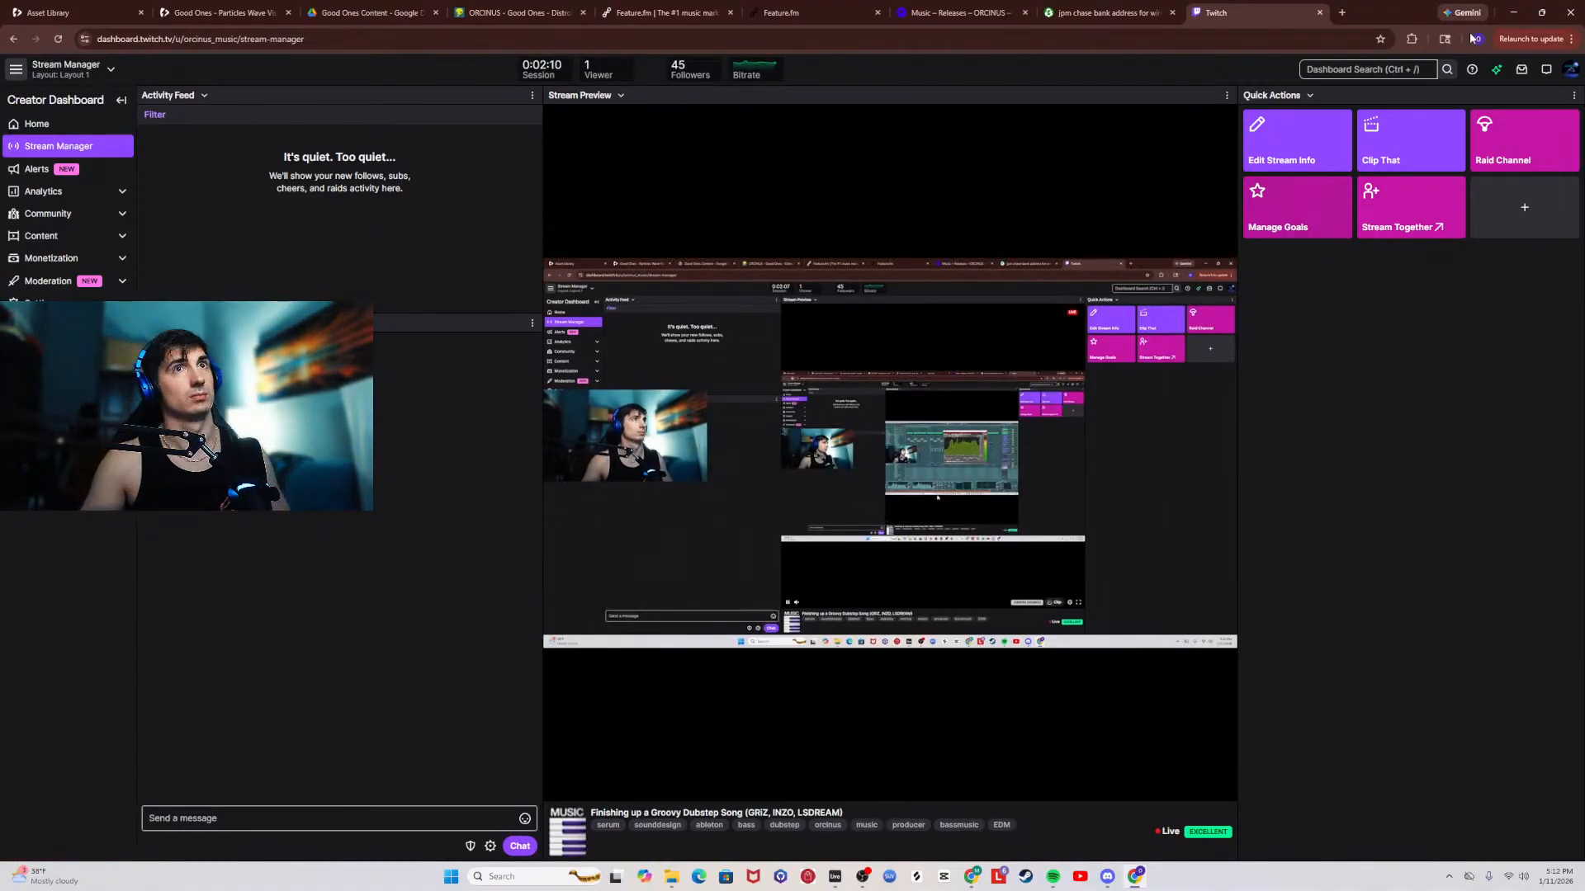
pyautogui.hotkey('alt', 'Tab')
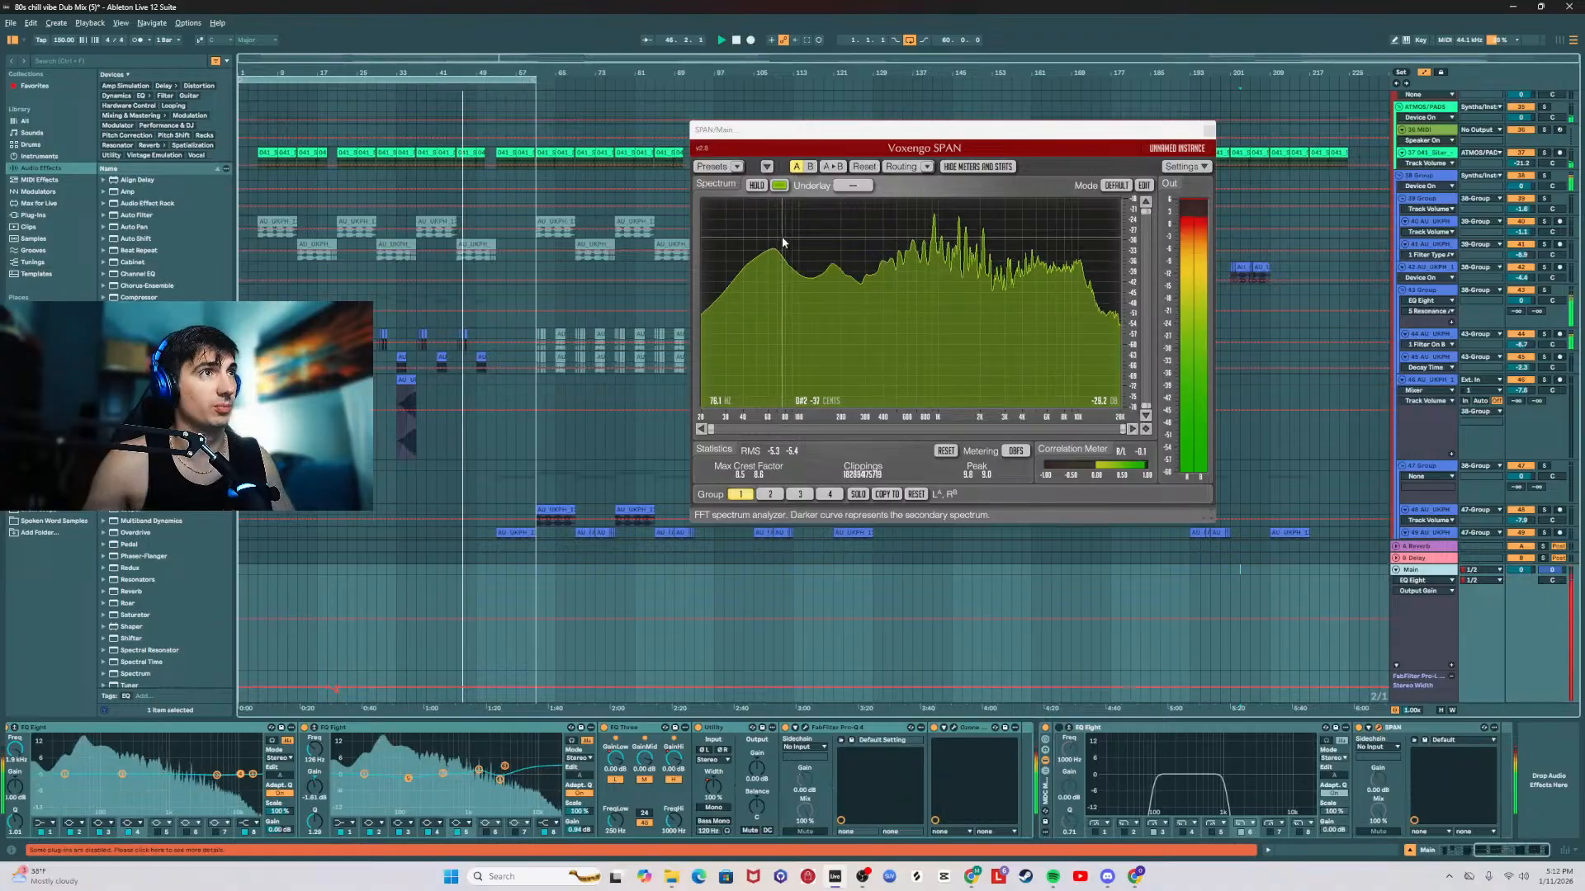
# Step: Close the SPAN analyzer, solo the 87 Serum 2 bass track, and restart playback
pyautogui.click(1209, 130)
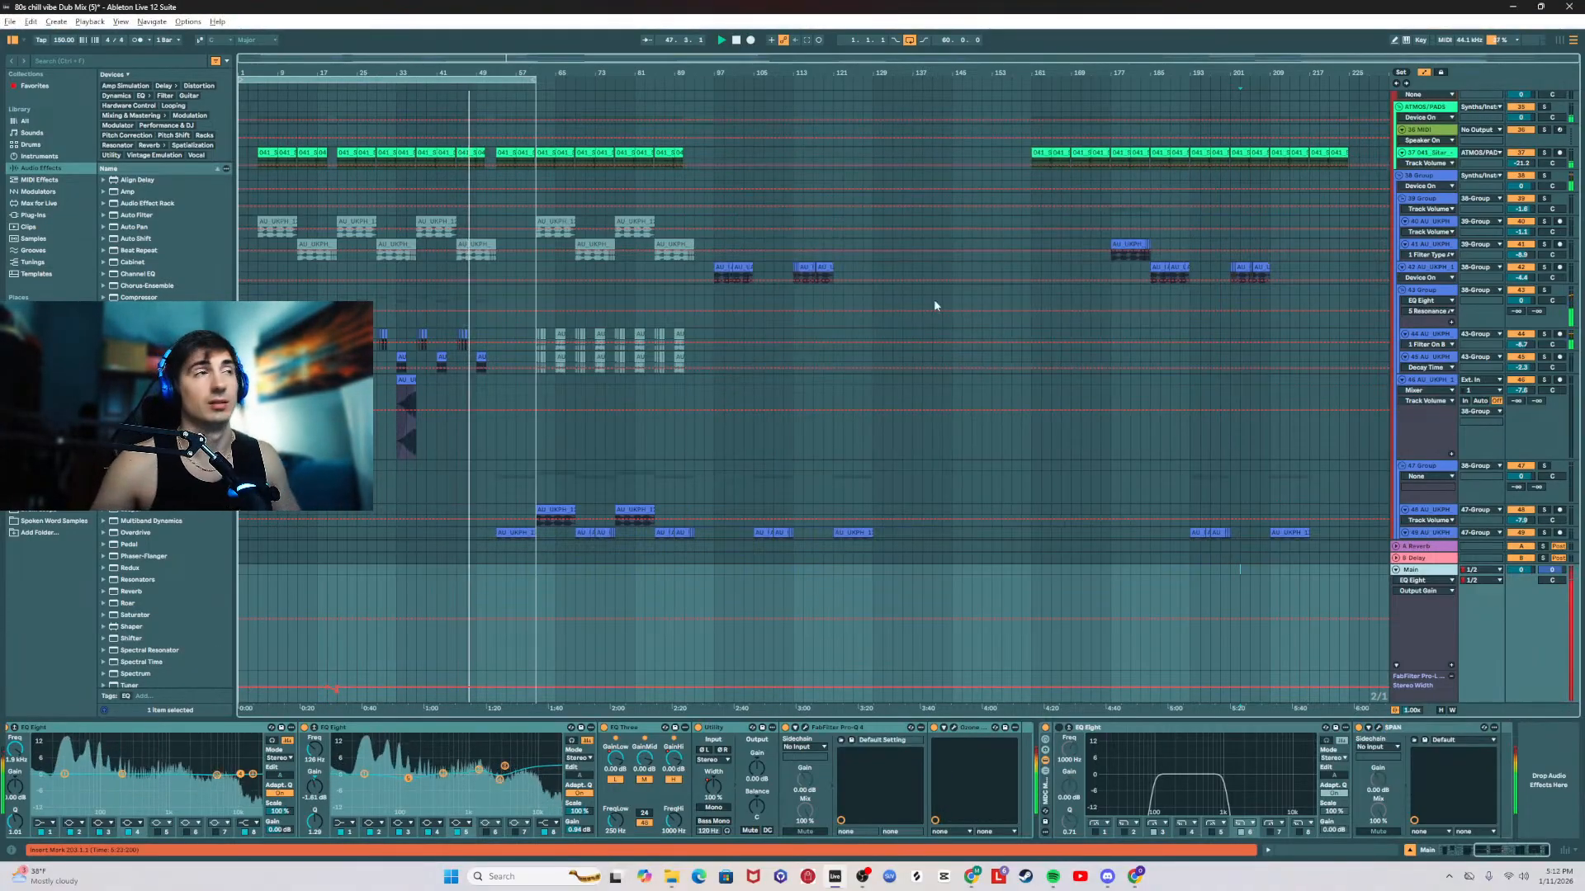
pyautogui.scroll(-6, 737, 505)
pyautogui.scroll(-8, 750, 521)
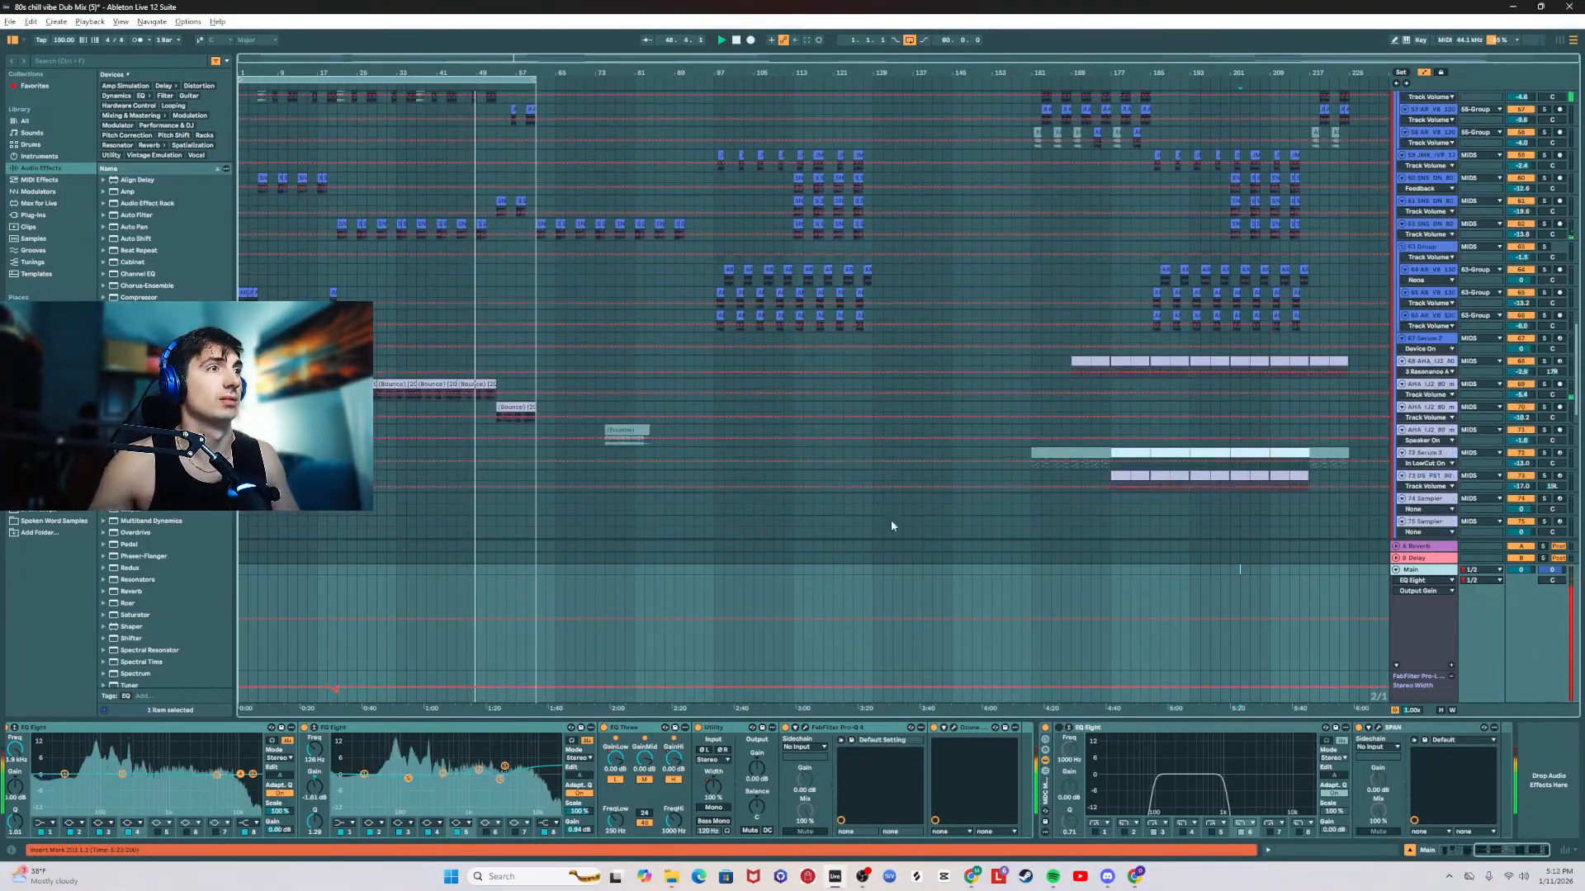
pyautogui.scroll(-10, 686, 513)
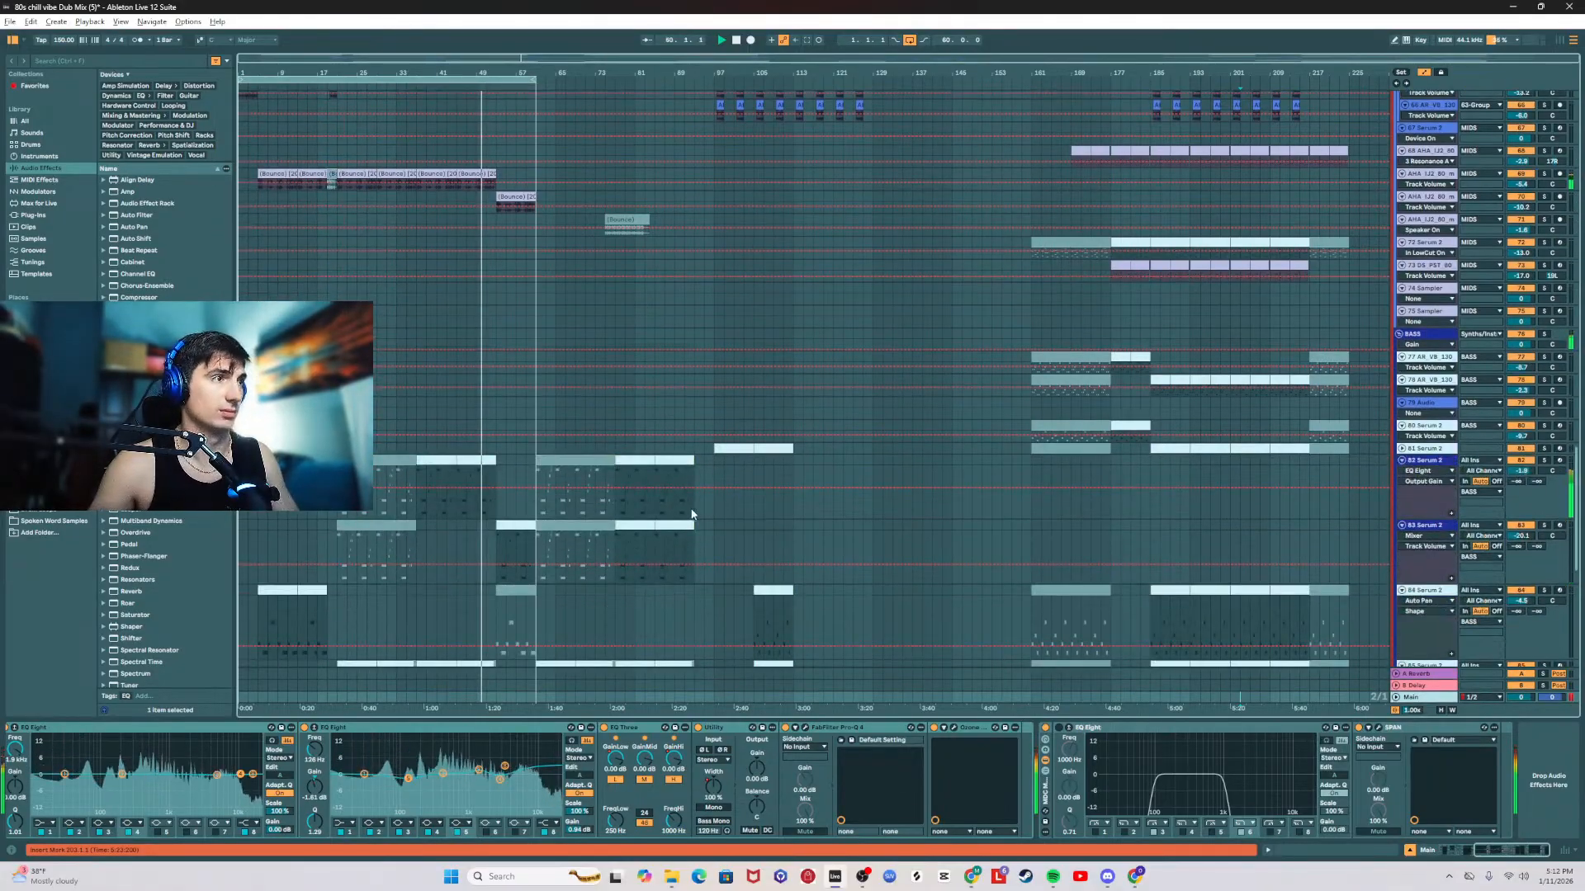
pyautogui.scroll(-8, 686, 513)
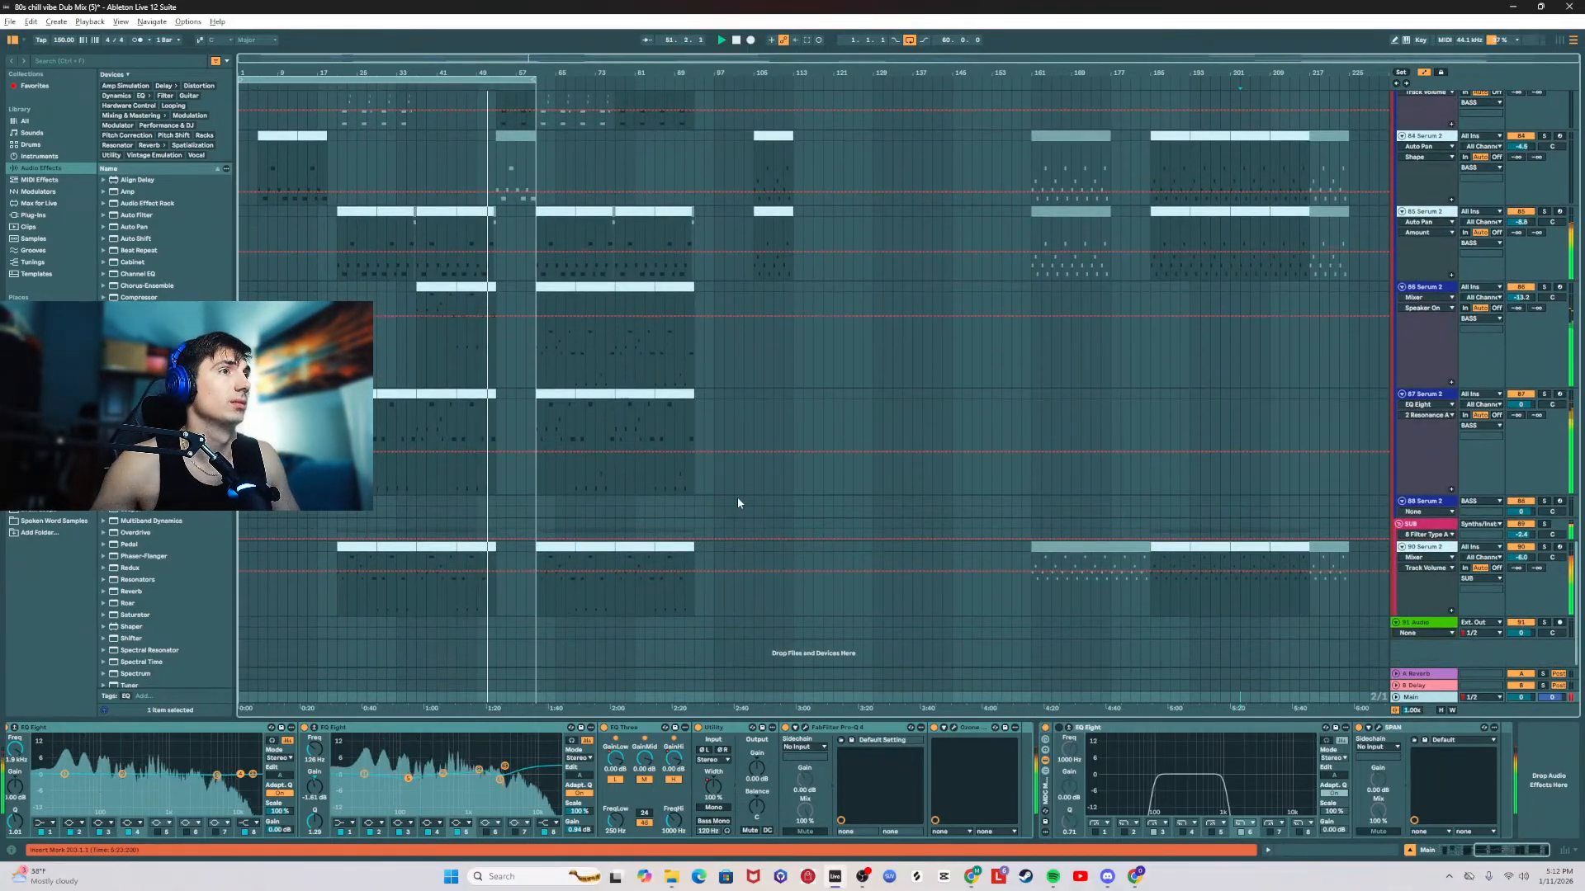
pyautogui.click(1541, 397)
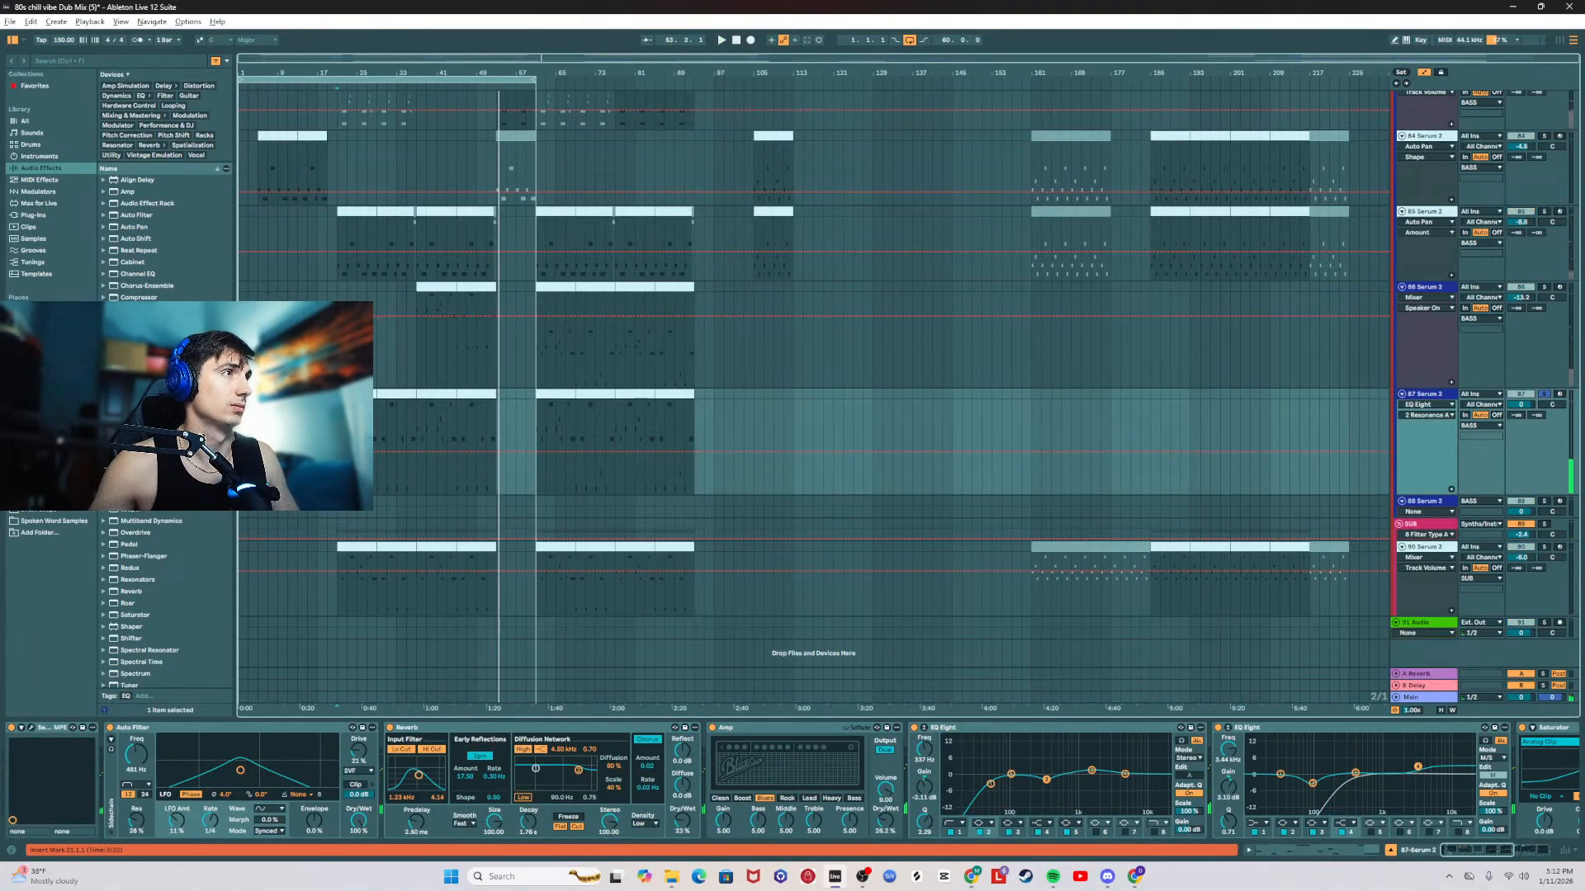
pyautogui.press('space')
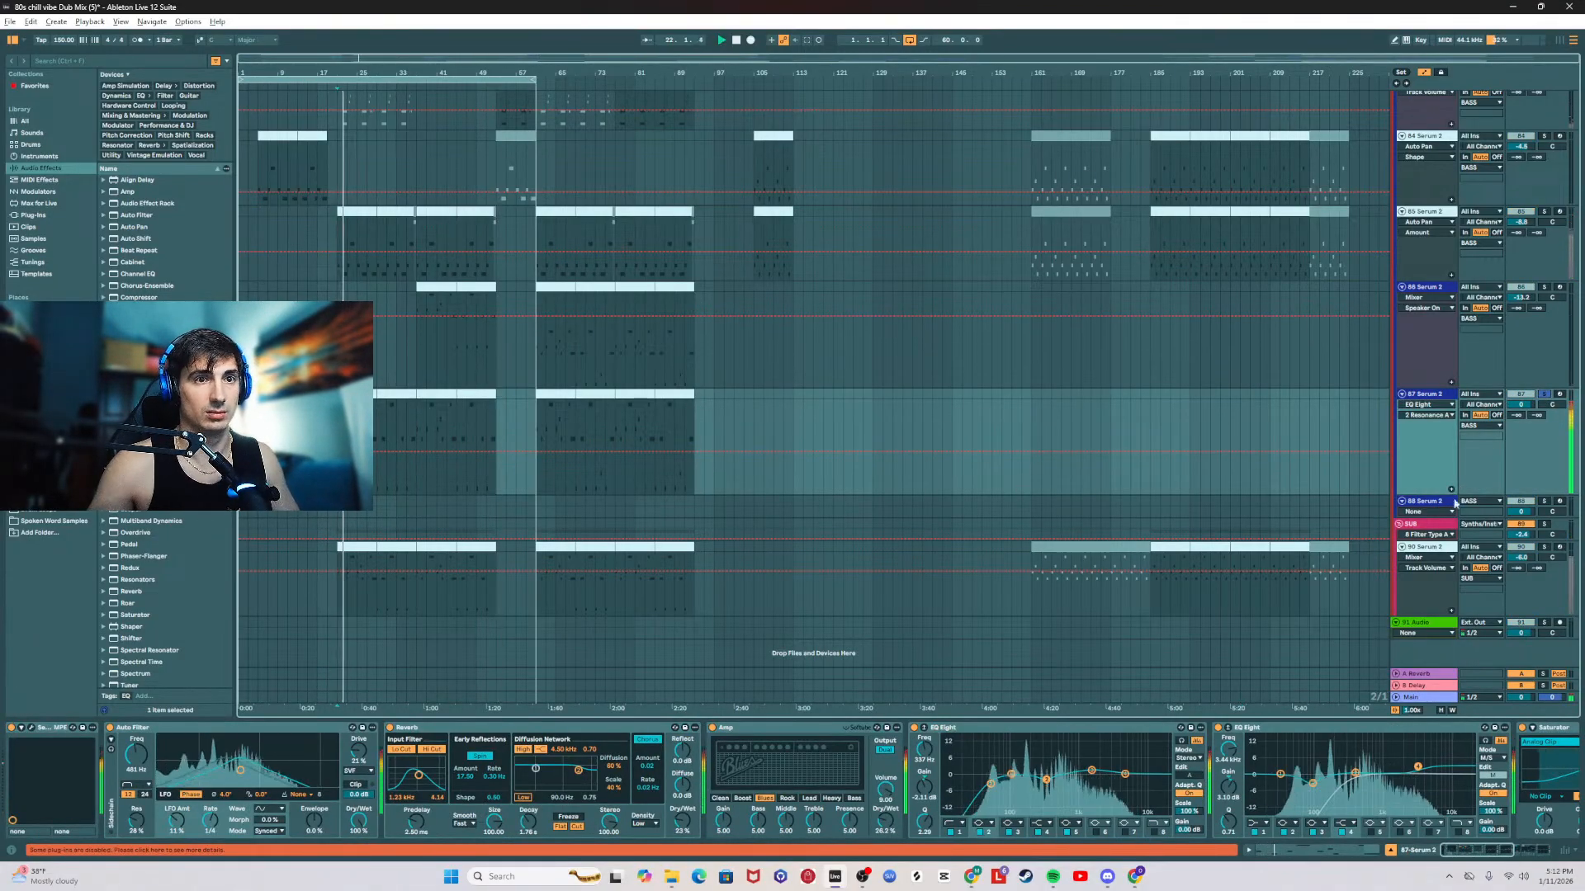
# Step: Examine the end of the 87 Serum 2 effect chain and replay the soloed bass from the start position
pyautogui.click(1540, 848)
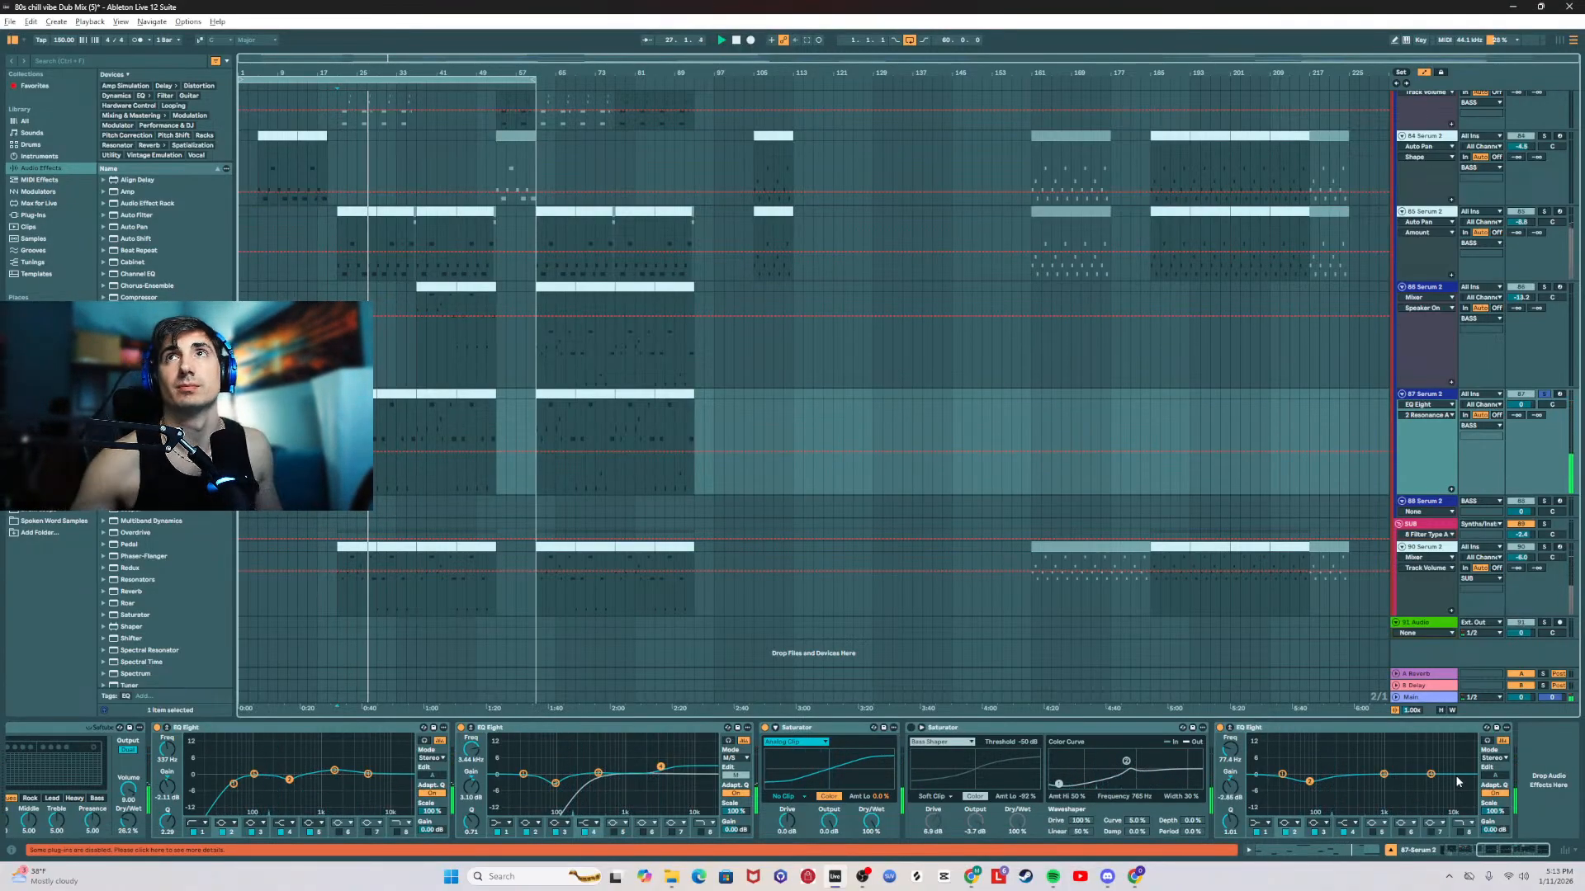
pyautogui.press('space')
pyautogui.press('space')
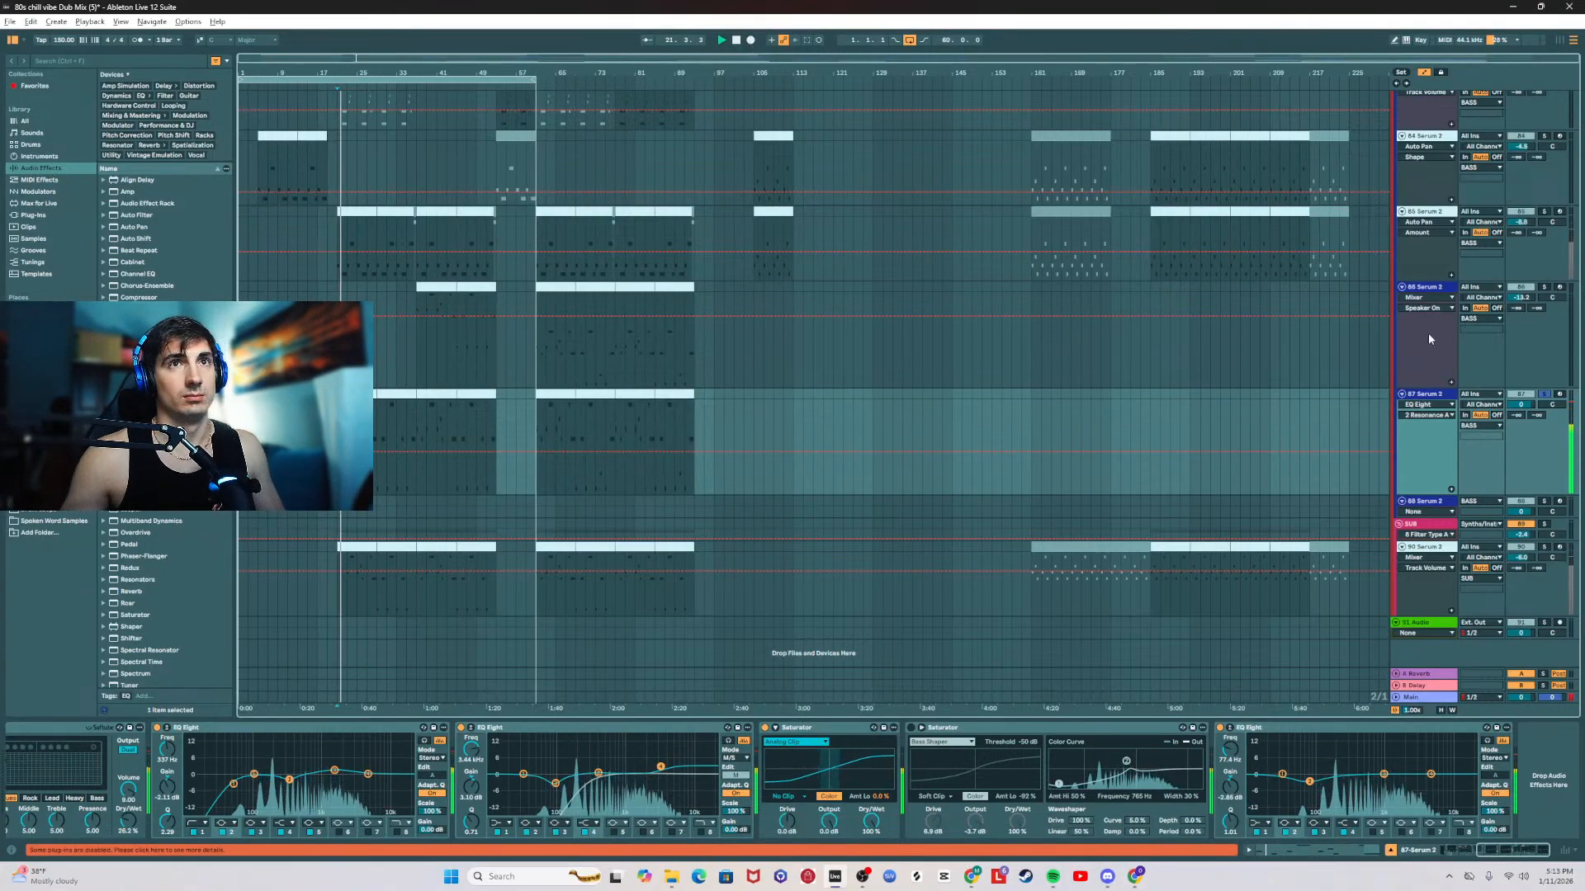
# Step: Solo the 85 Serum 2 bass track, then add the 87 Serum 2 track to the solo
pyautogui.scroll(2, 1430, 339)
pyautogui.click(1246, 299)
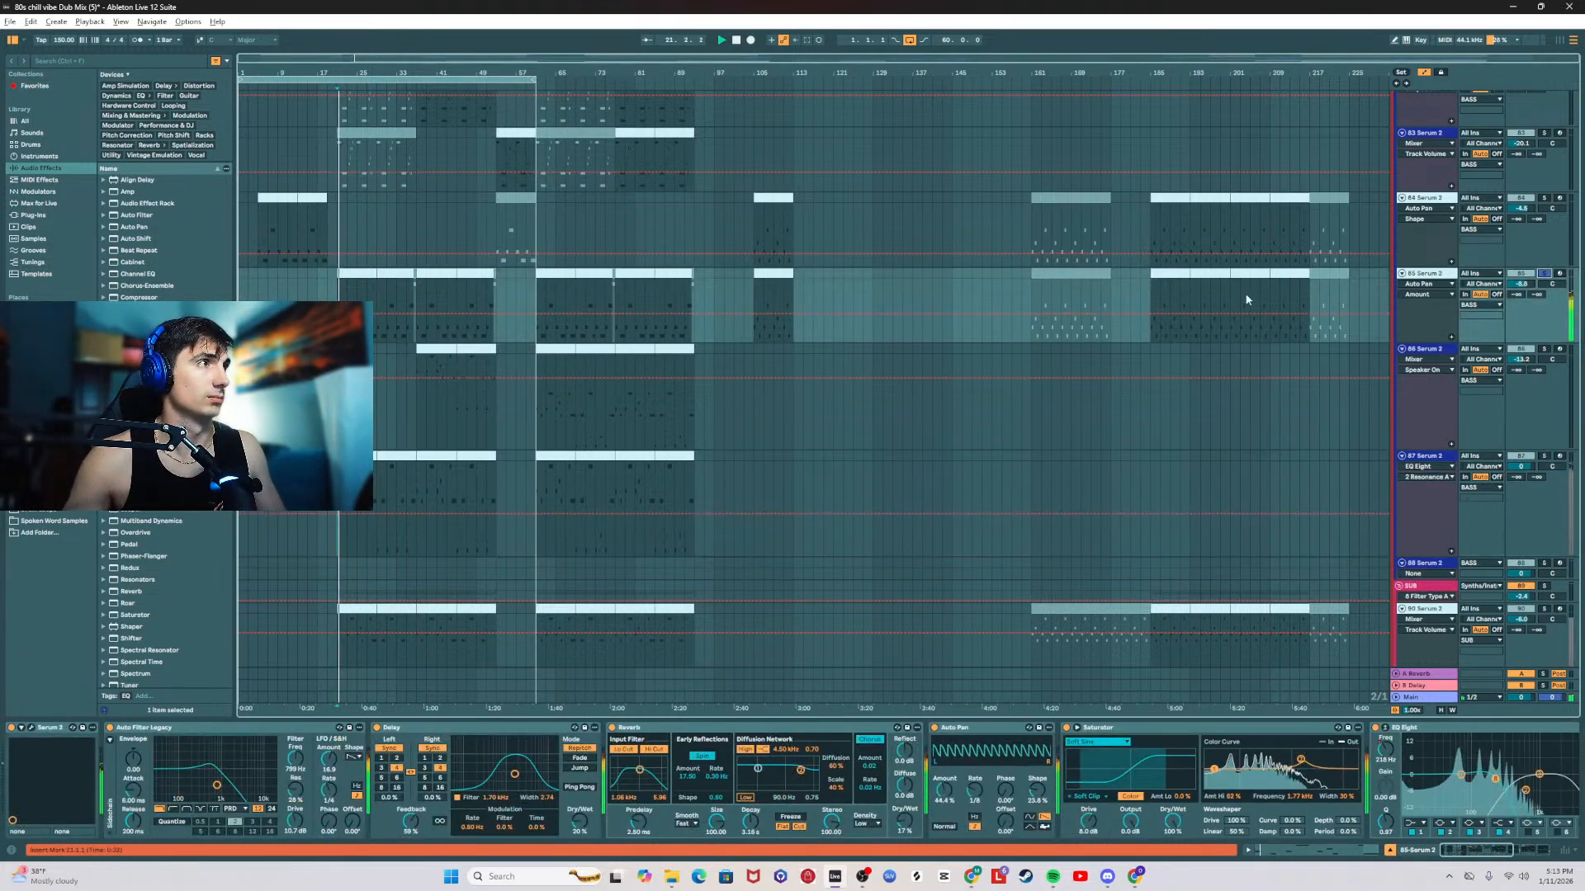
pyautogui.click(1488, 855)
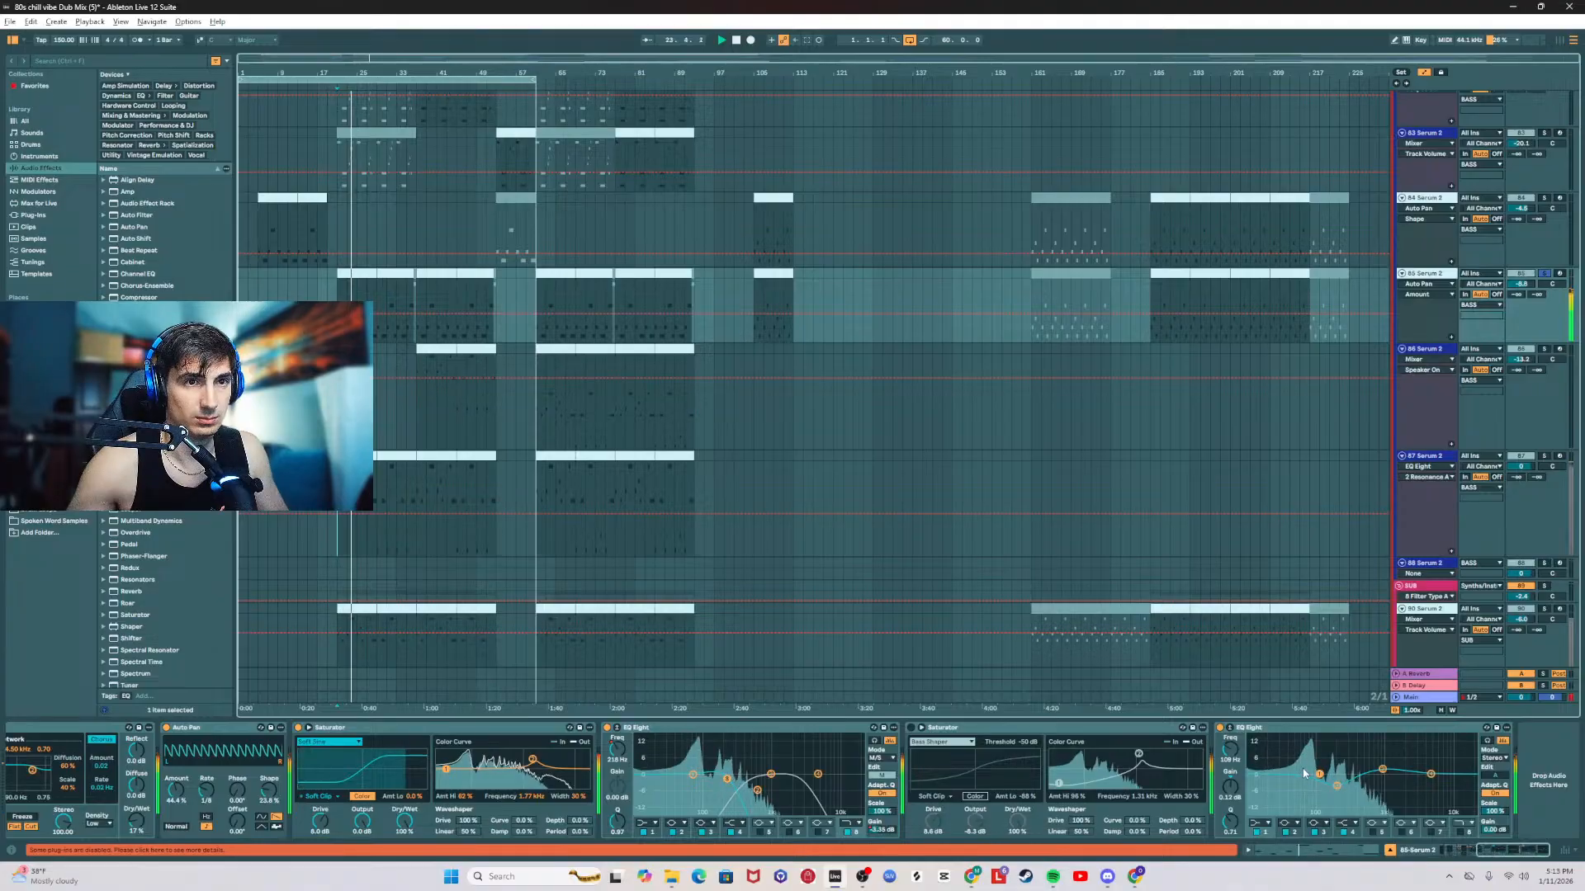
pyautogui.click(1545, 457)
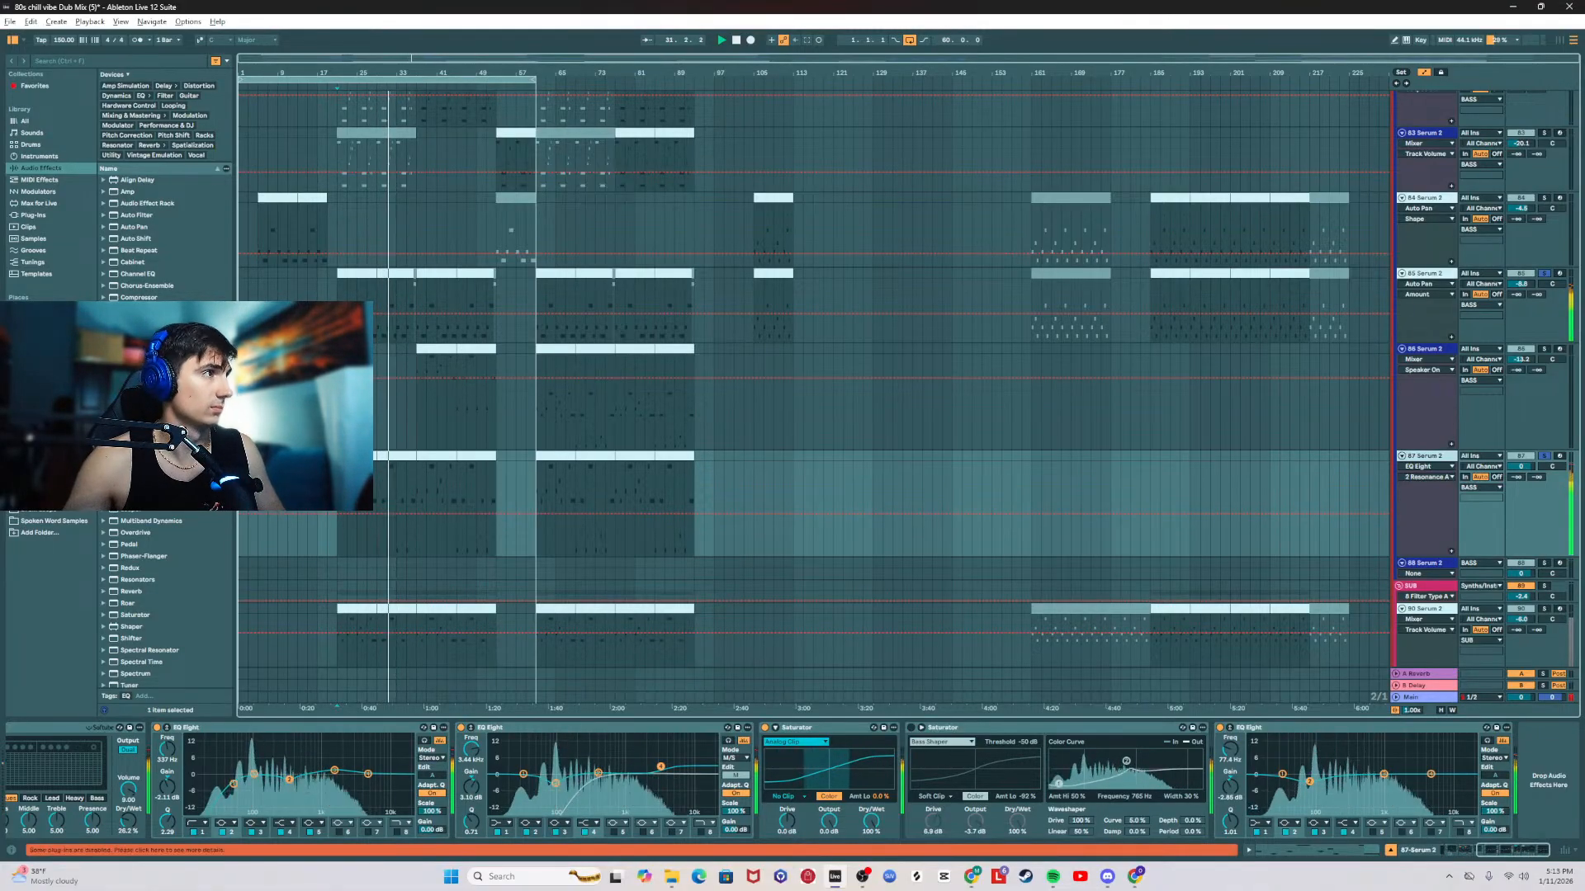
# Step: Solo the 90 Serum 2 sub track and replay its first clips on their own
pyautogui.scroll(-1, 902, 619)
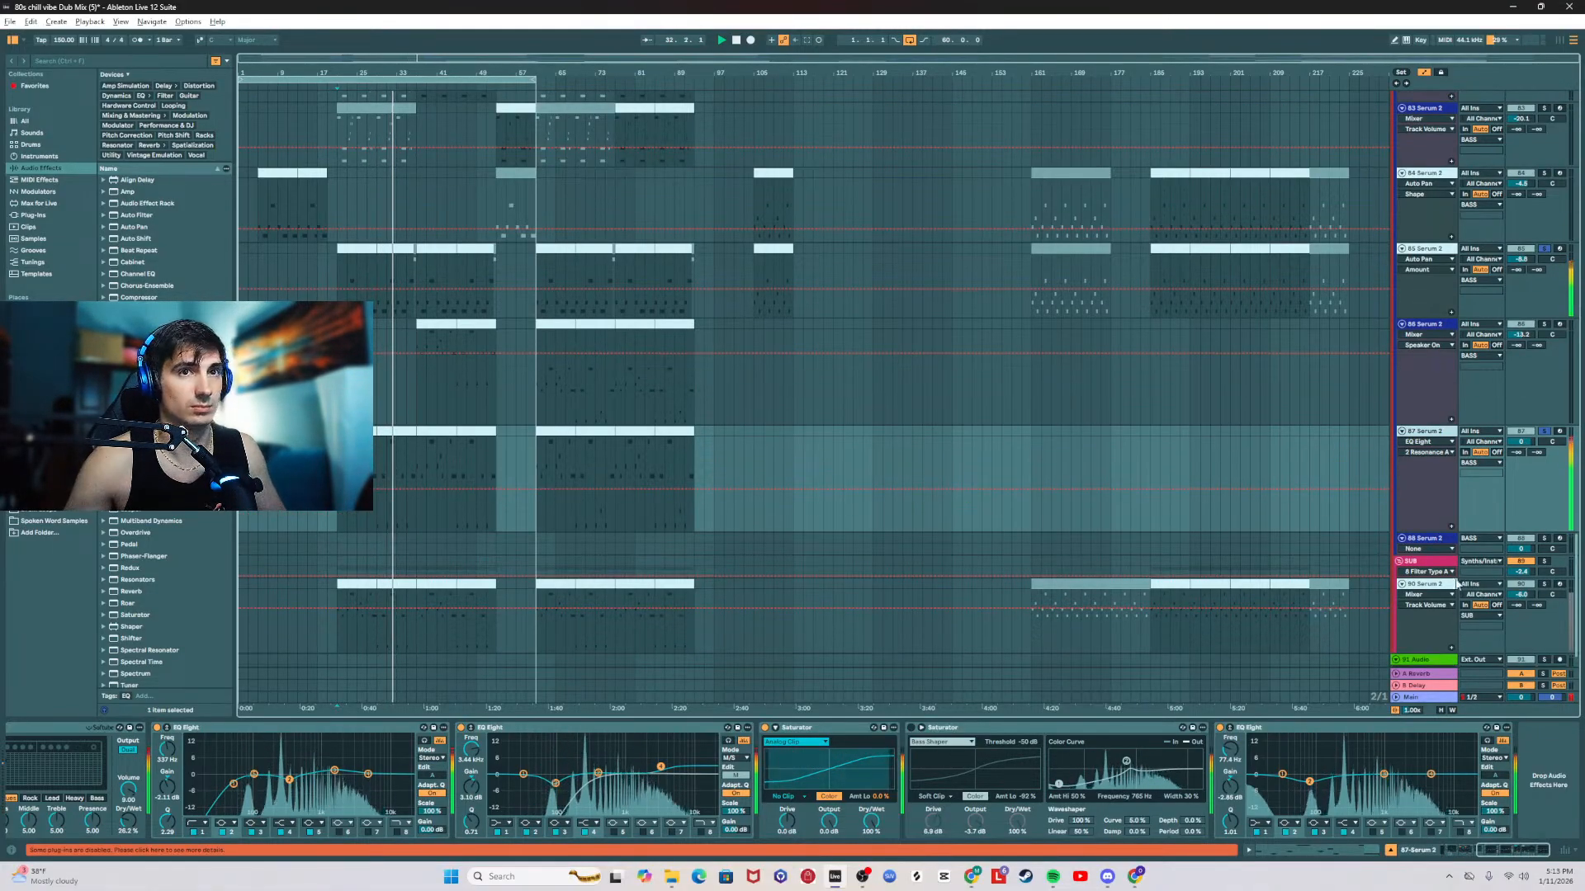
pyautogui.click(1434, 587)
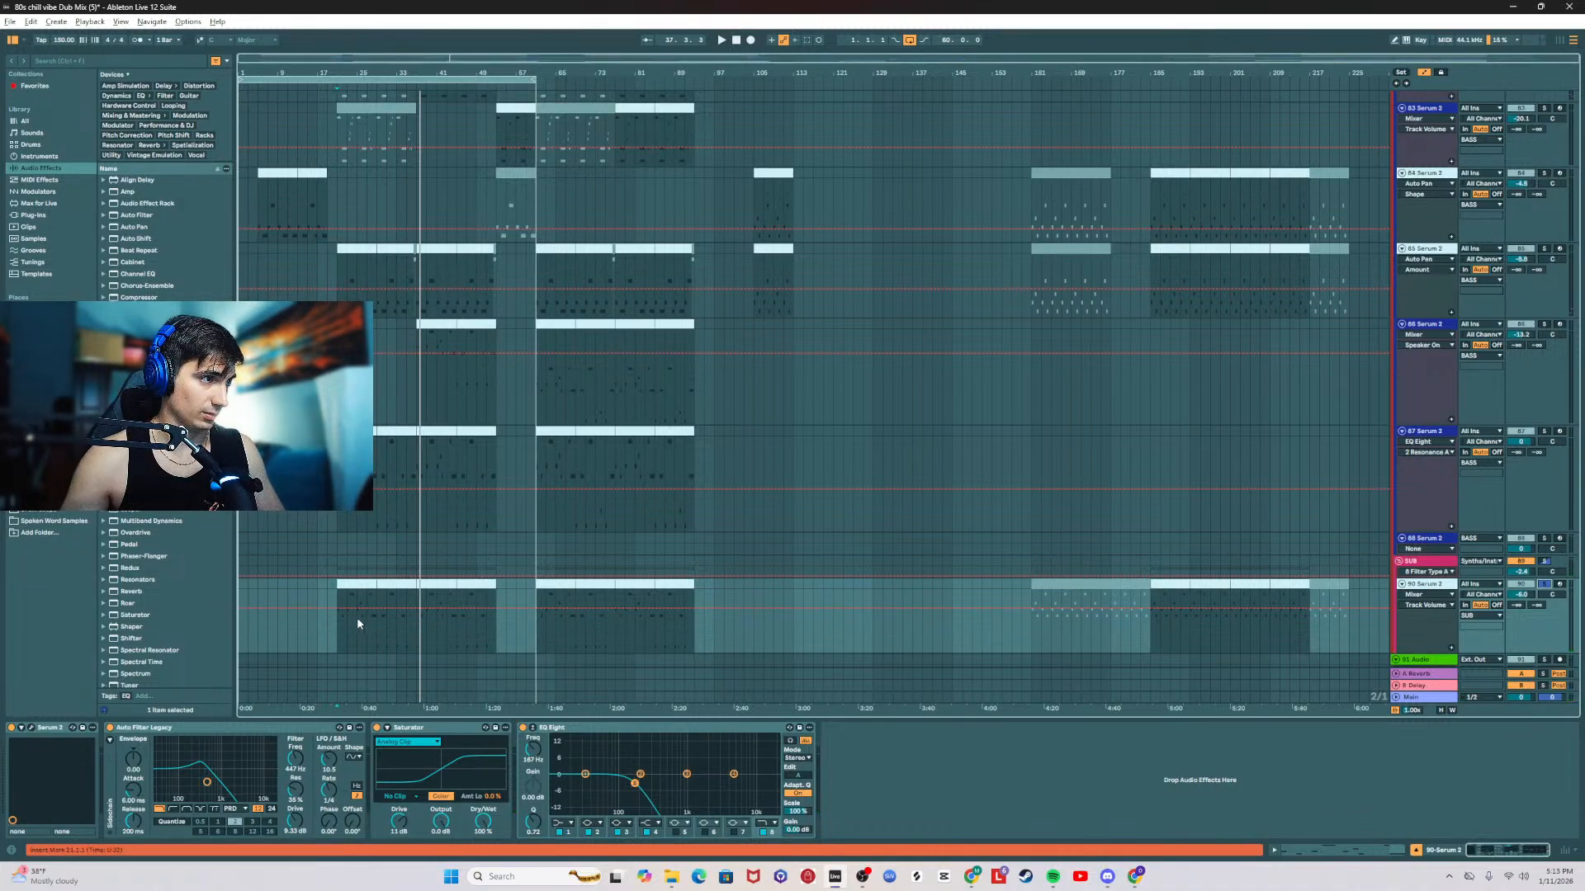
pyautogui.click(378, 630)
pyautogui.press('space')
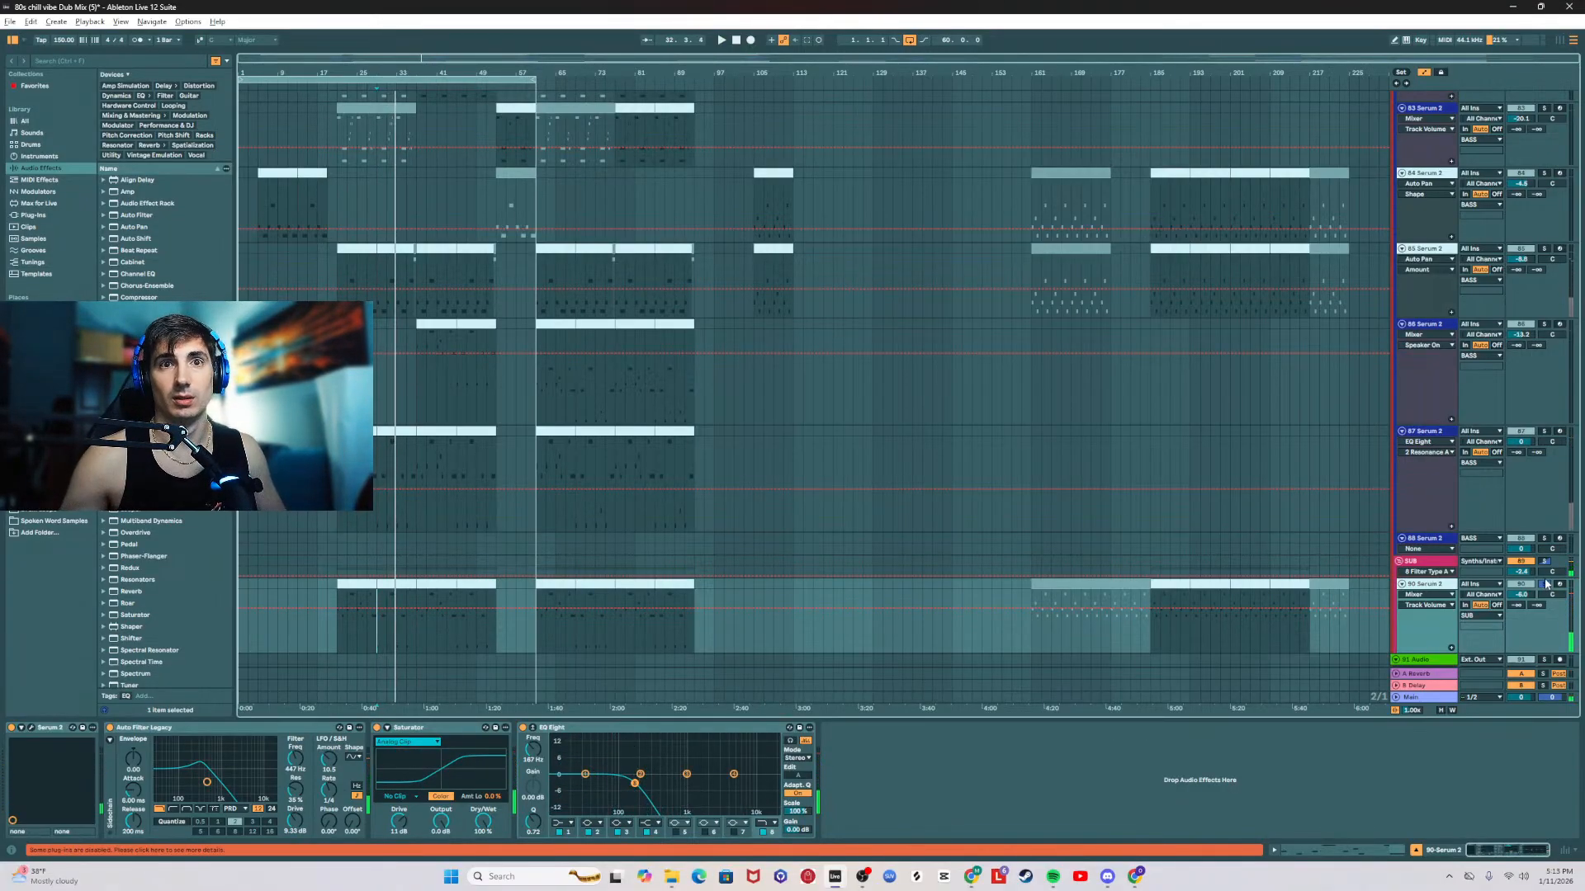
# Step: Resume playback with the 87 Serum 2 track selected and add FabFilter Pro-Q 4 at the end of its effect chain
pyautogui.click(1440, 434)
pyautogui.press('space')
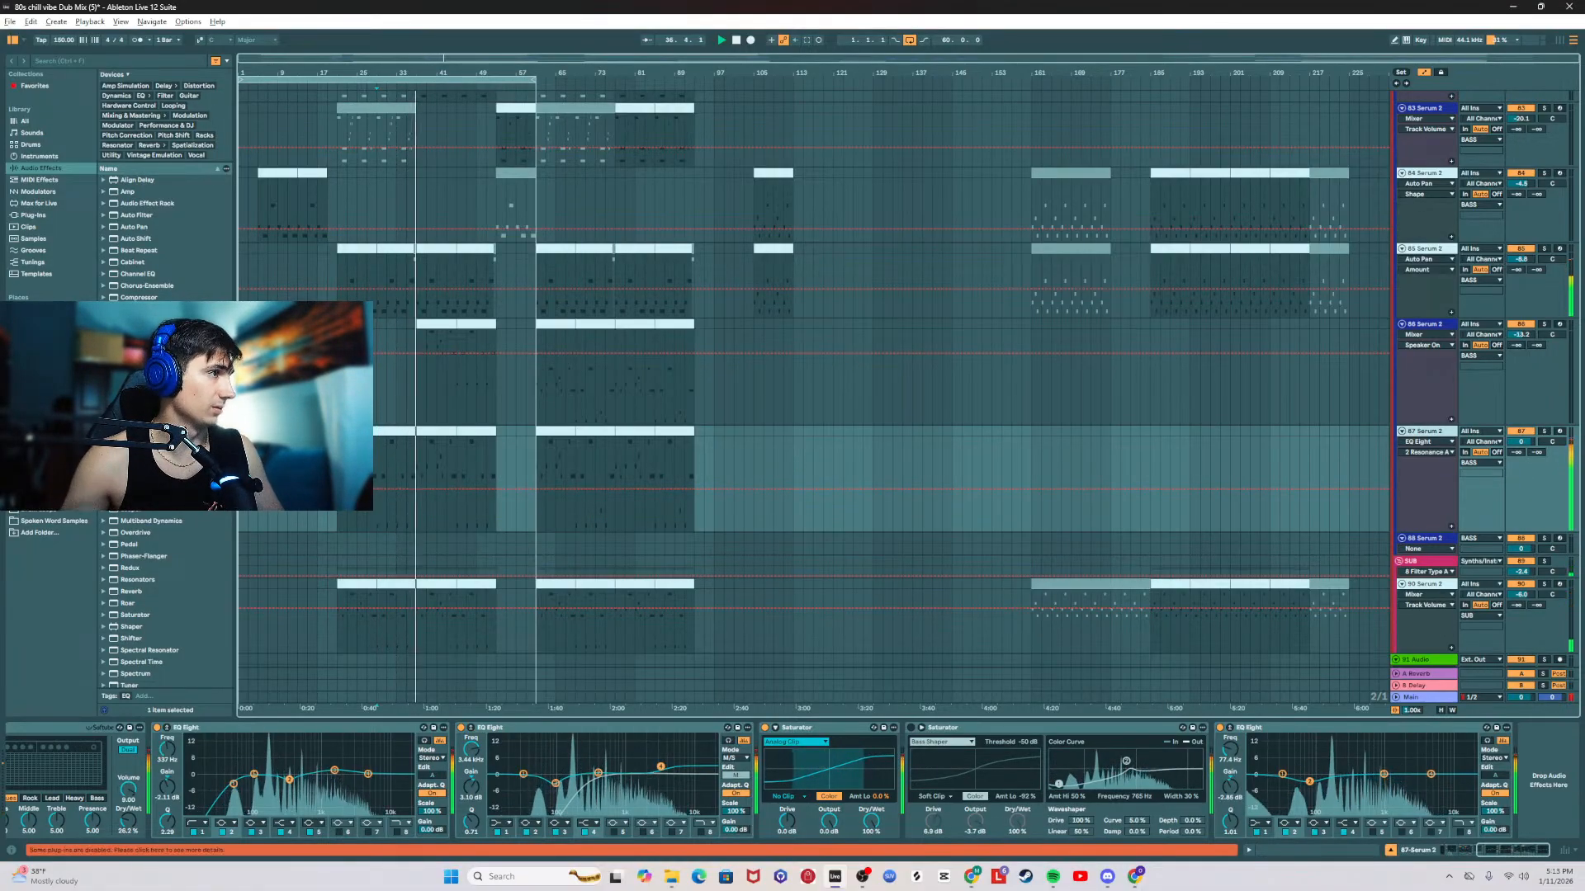
pyautogui.click(33, 214)
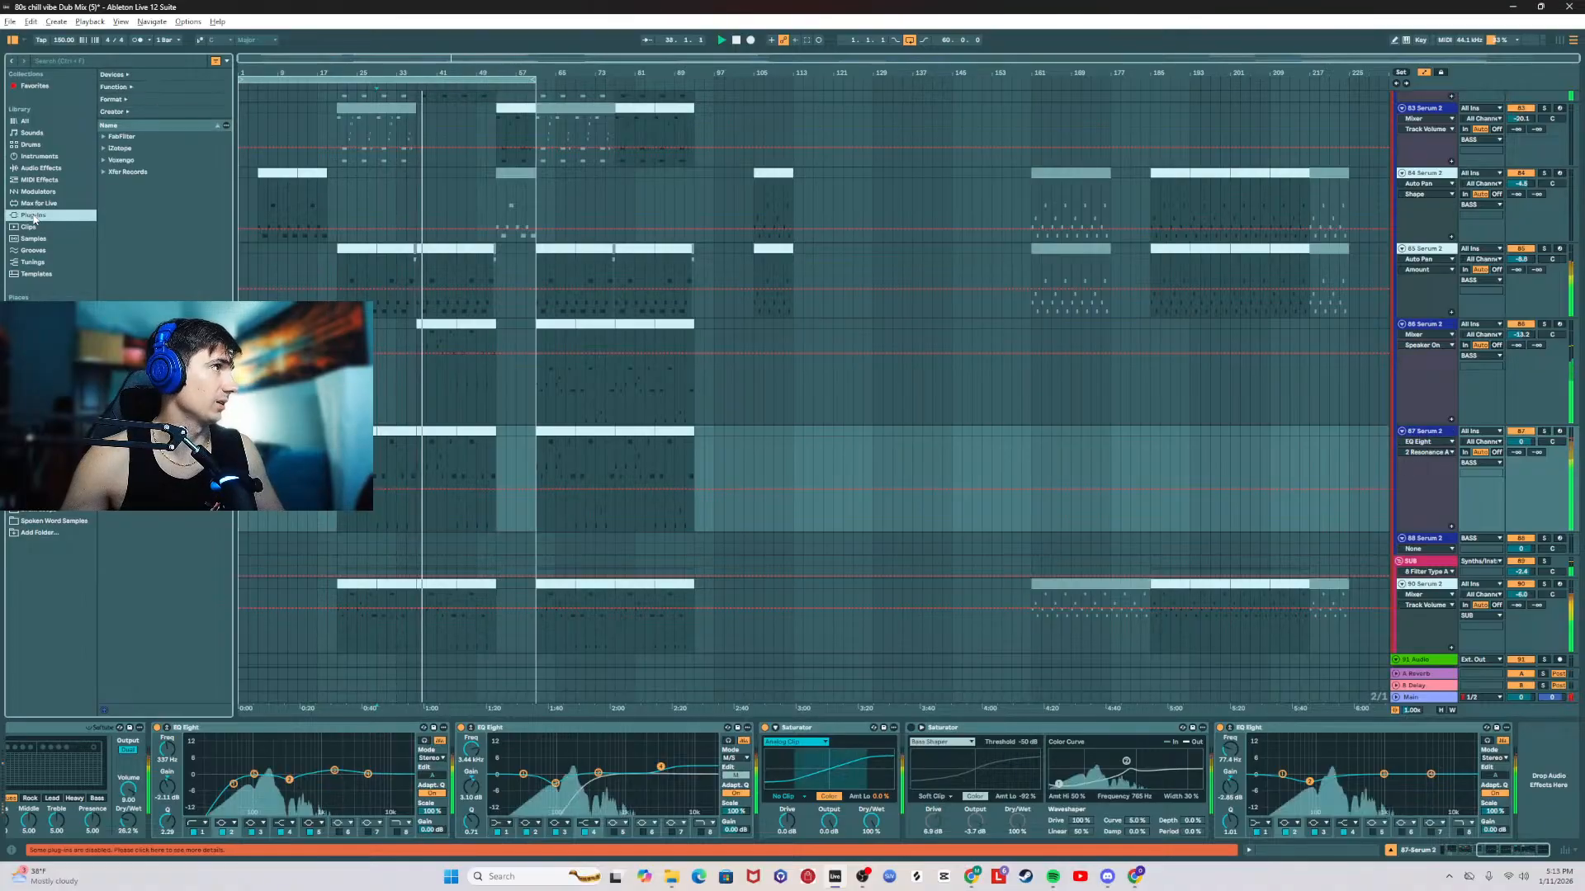
pyautogui.click(104, 172)
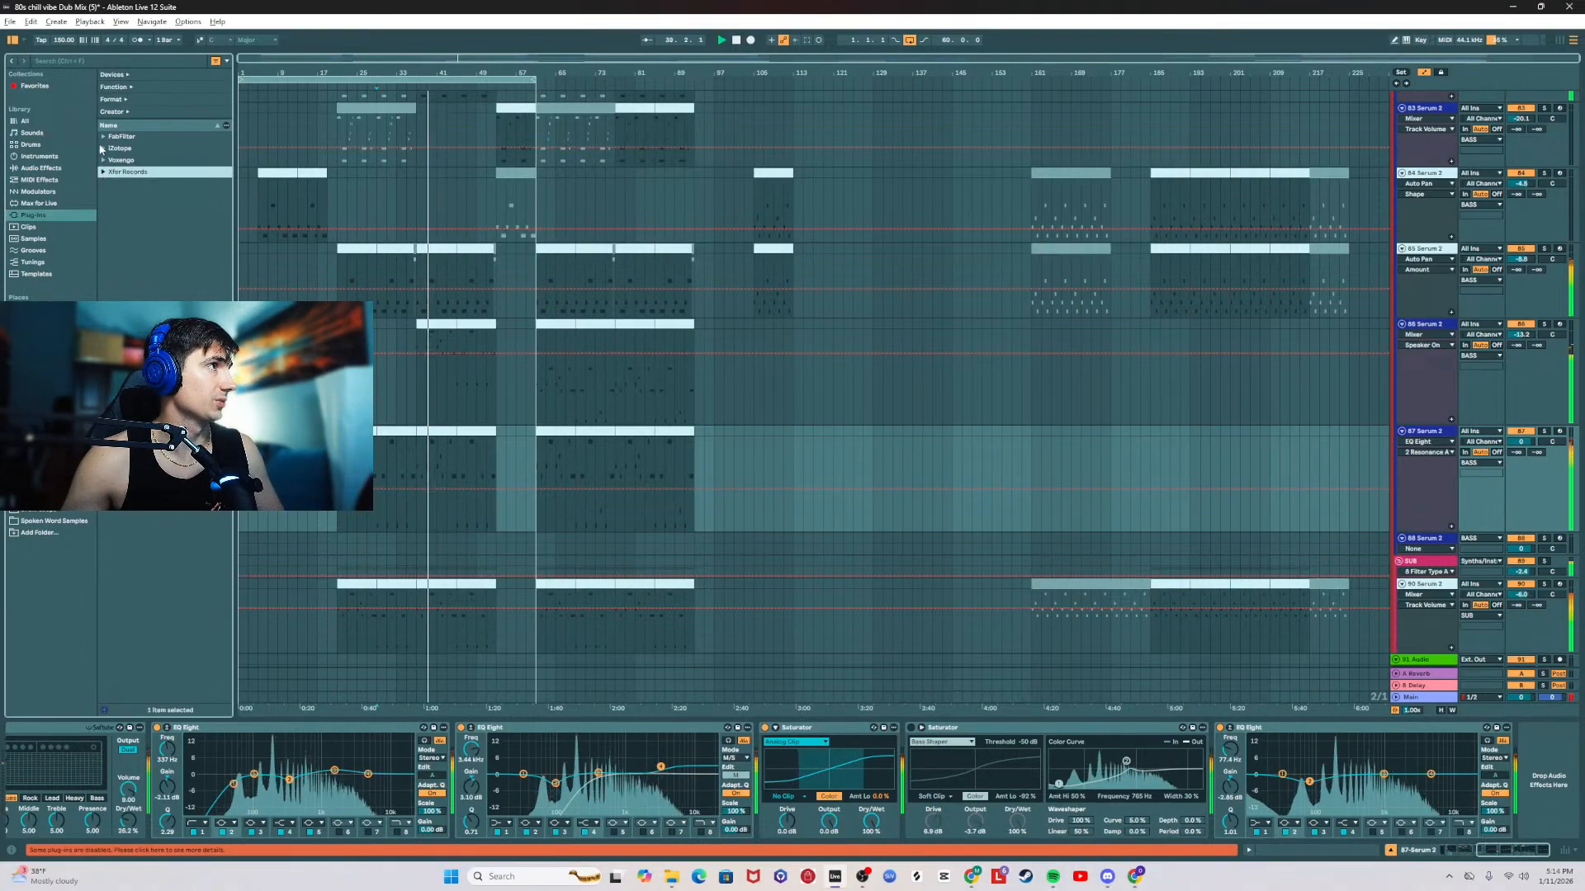
pyautogui.click(104, 138)
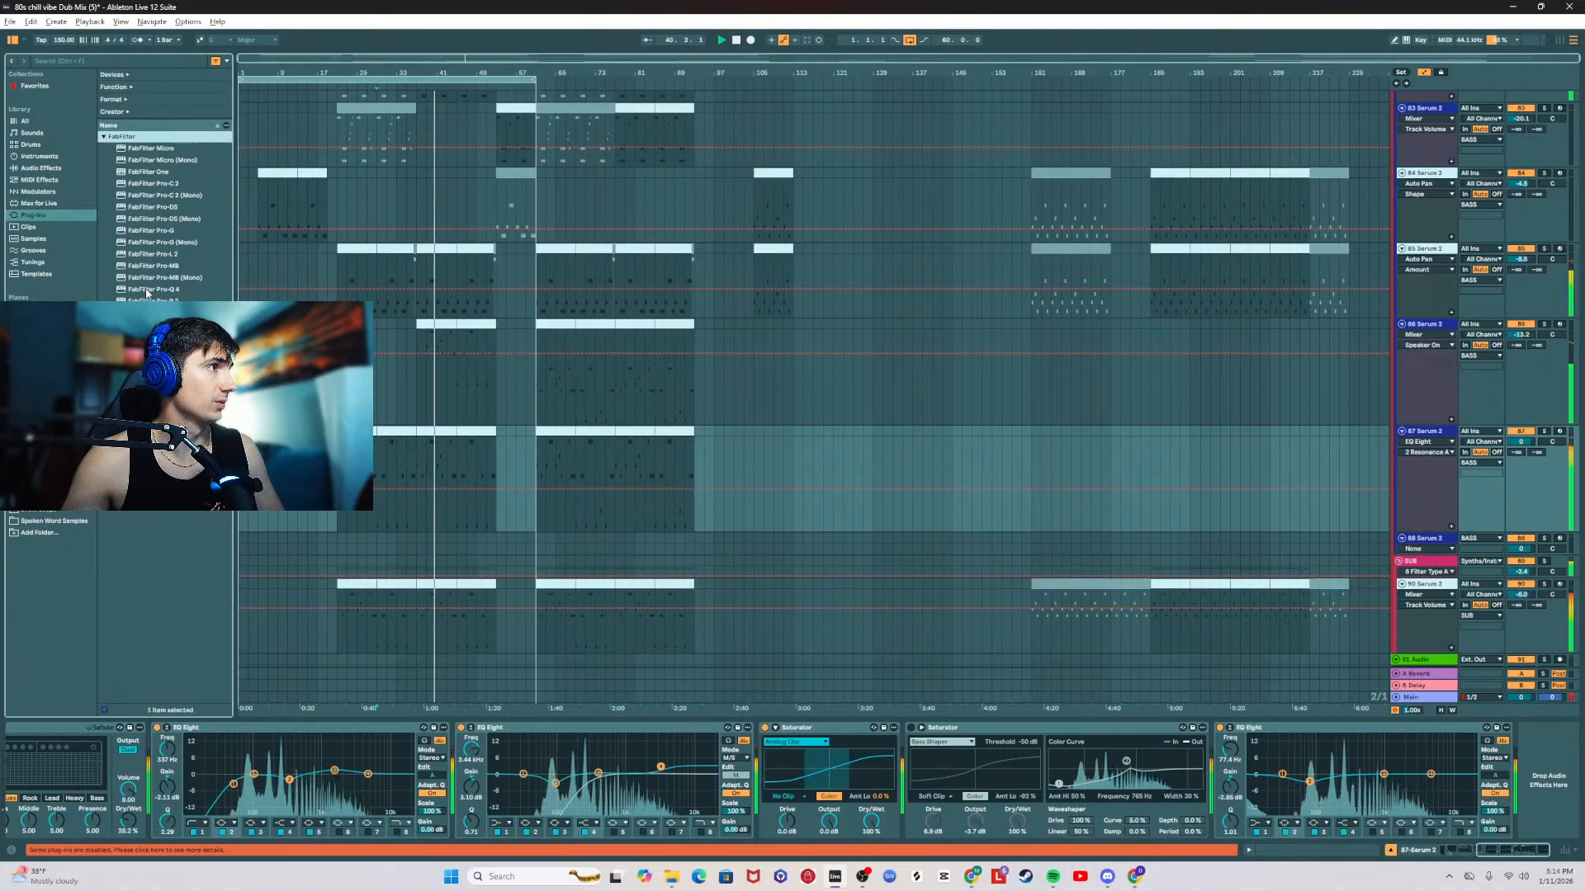
pyautogui.moveTo(153, 290); pyautogui.dragTo(1541, 793)
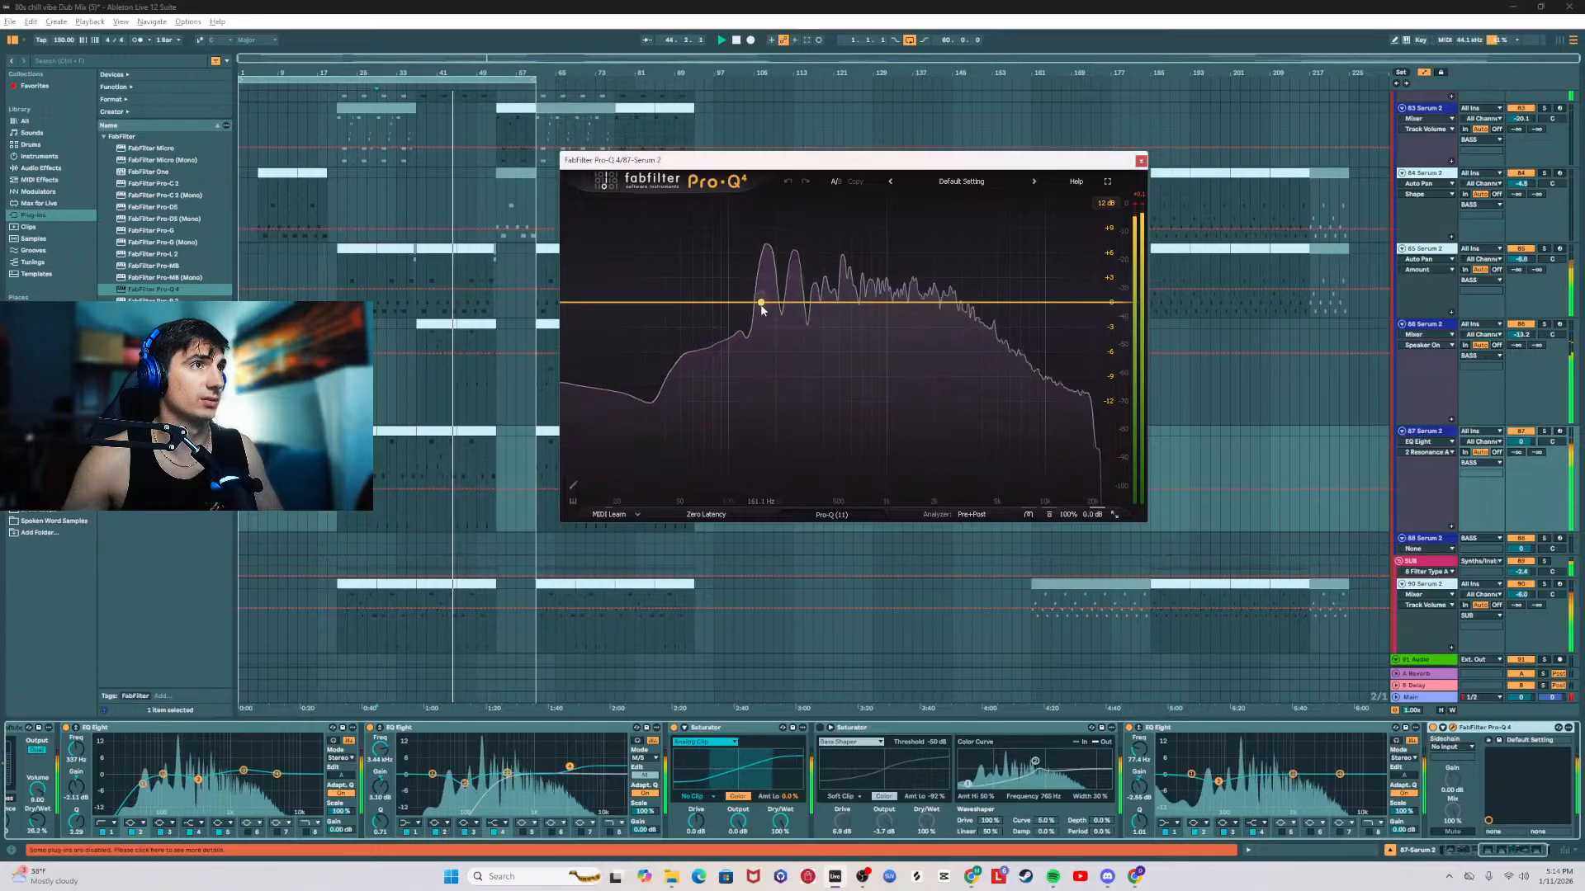
# Step: Add a dynamic bell band in Pro-Q 4 near 198 Hz, with about -1.35 dB gain and a Q of about 1.665
pyautogui.moveTo(766, 308); pyautogui.dragTo(770, 313)
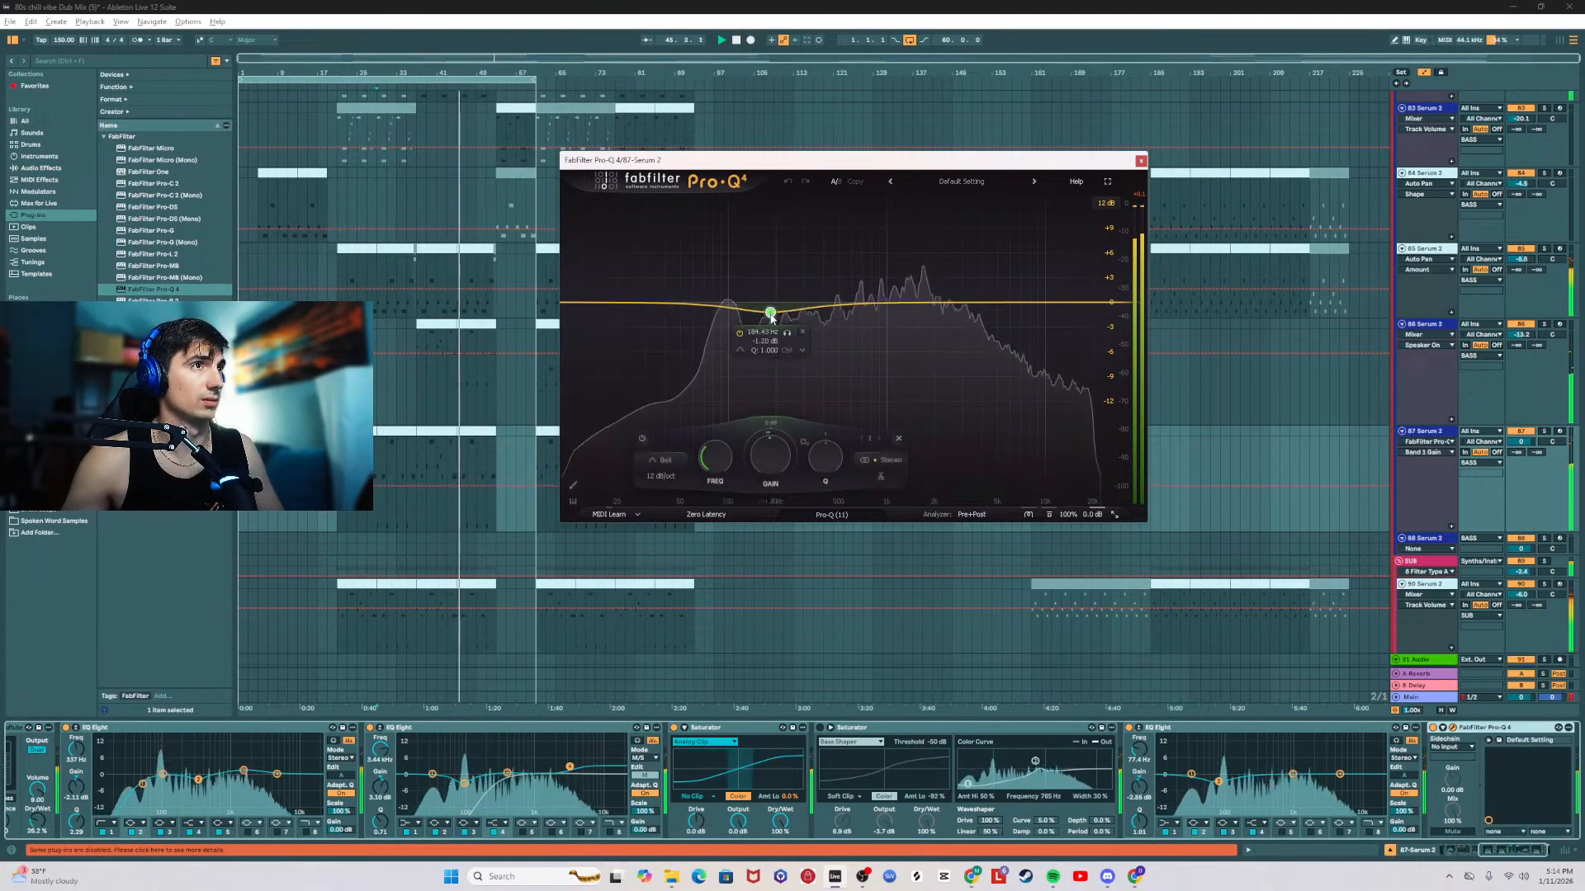
pyautogui.rightClick(771, 313)
pyautogui.click(815, 350)
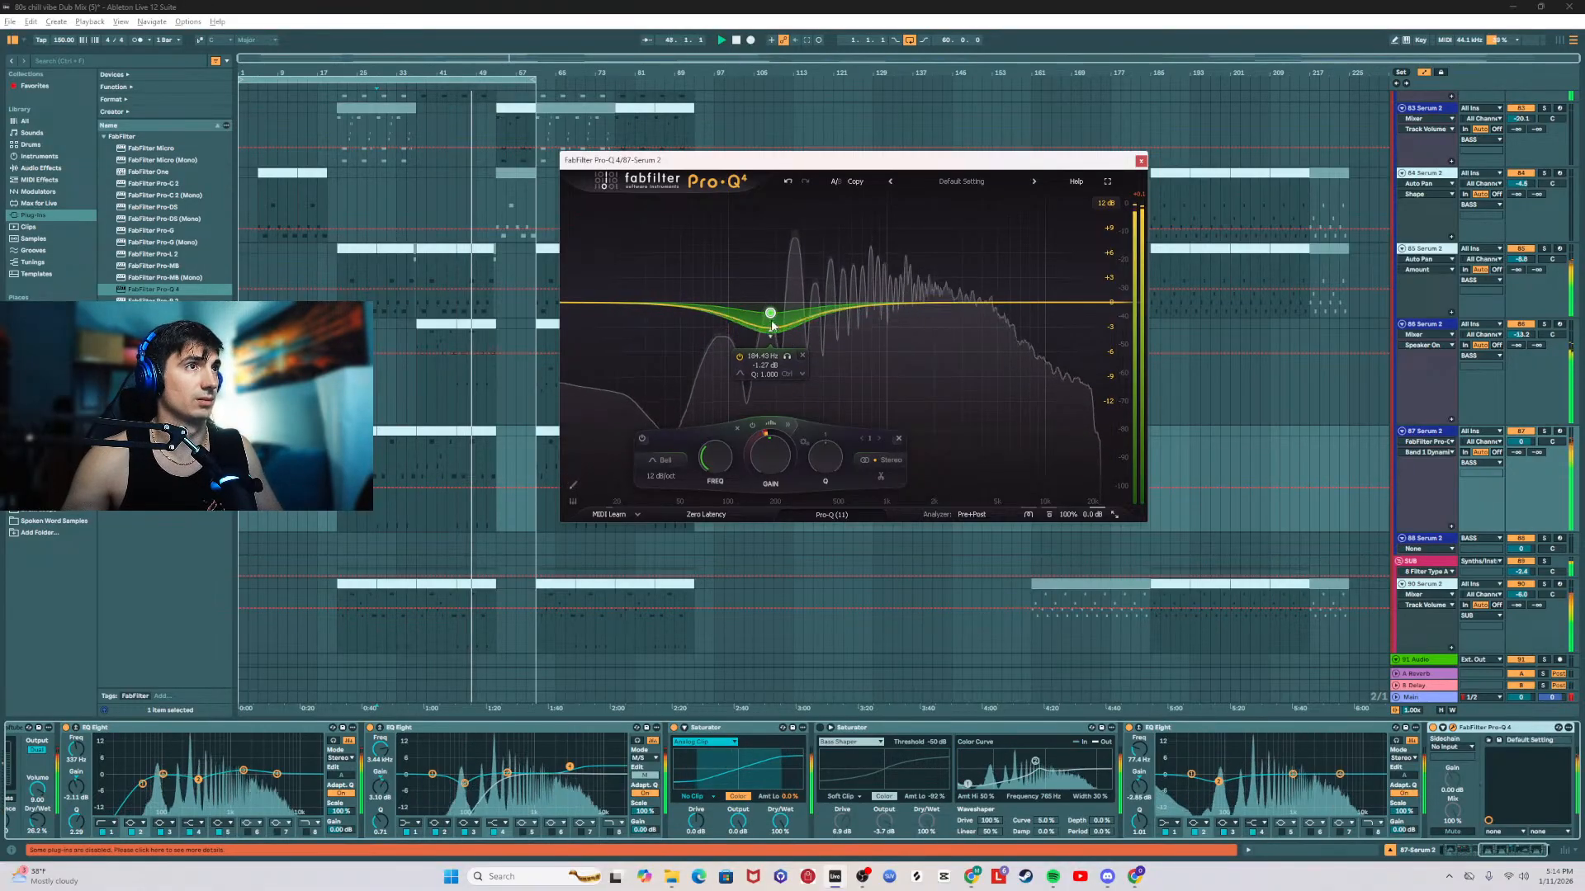
pyautogui.moveTo(772, 314); pyautogui.dragTo(778, 316)
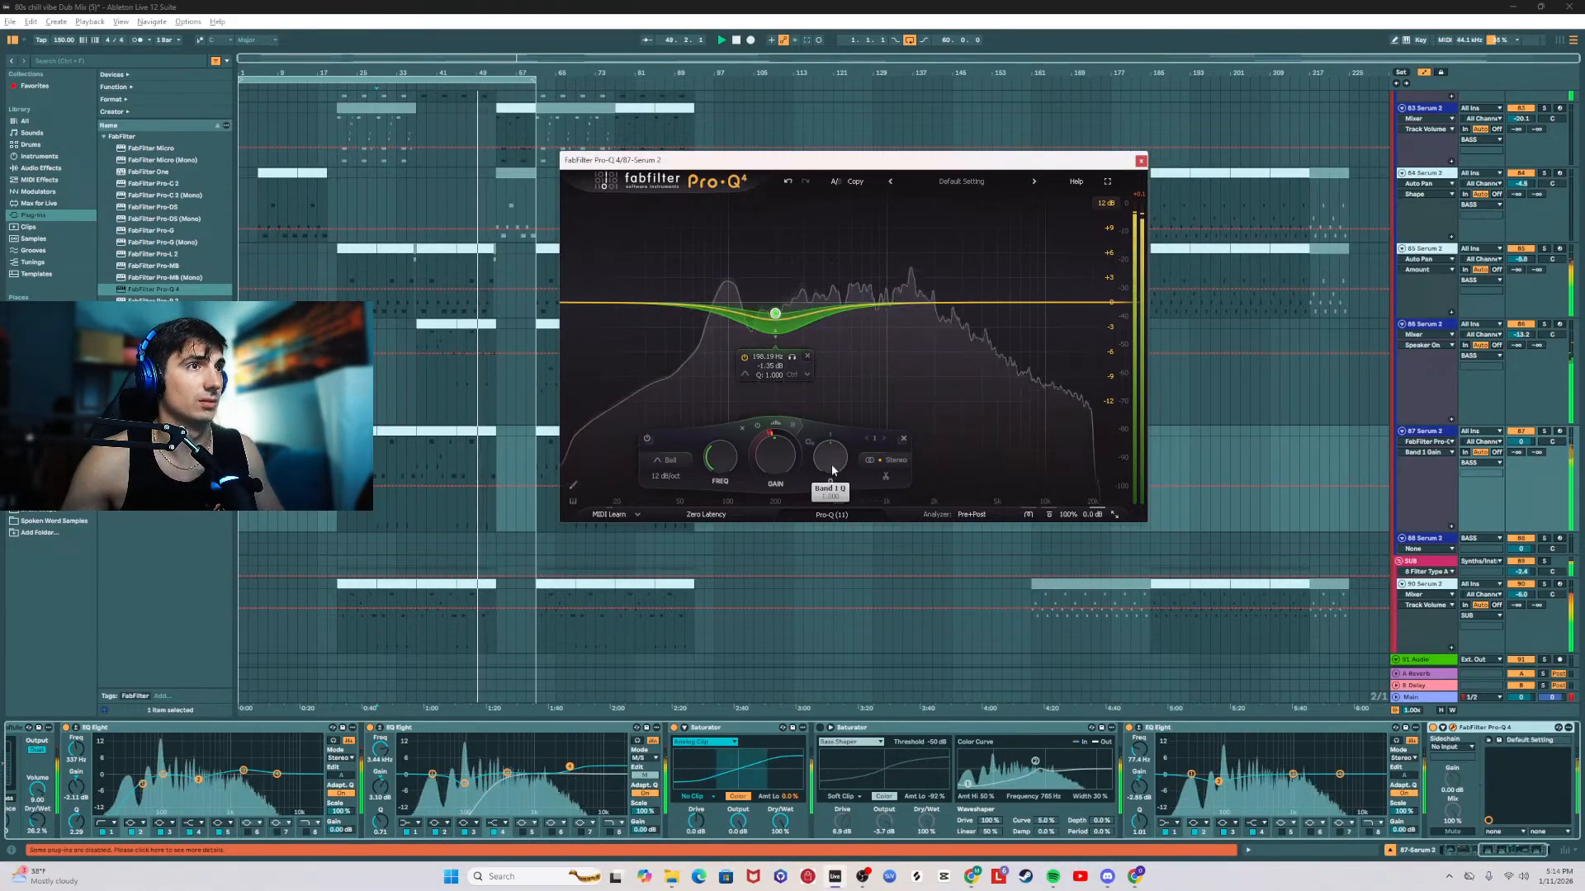
pyautogui.moveTo(830, 465); pyautogui.dragTo(830, 452)
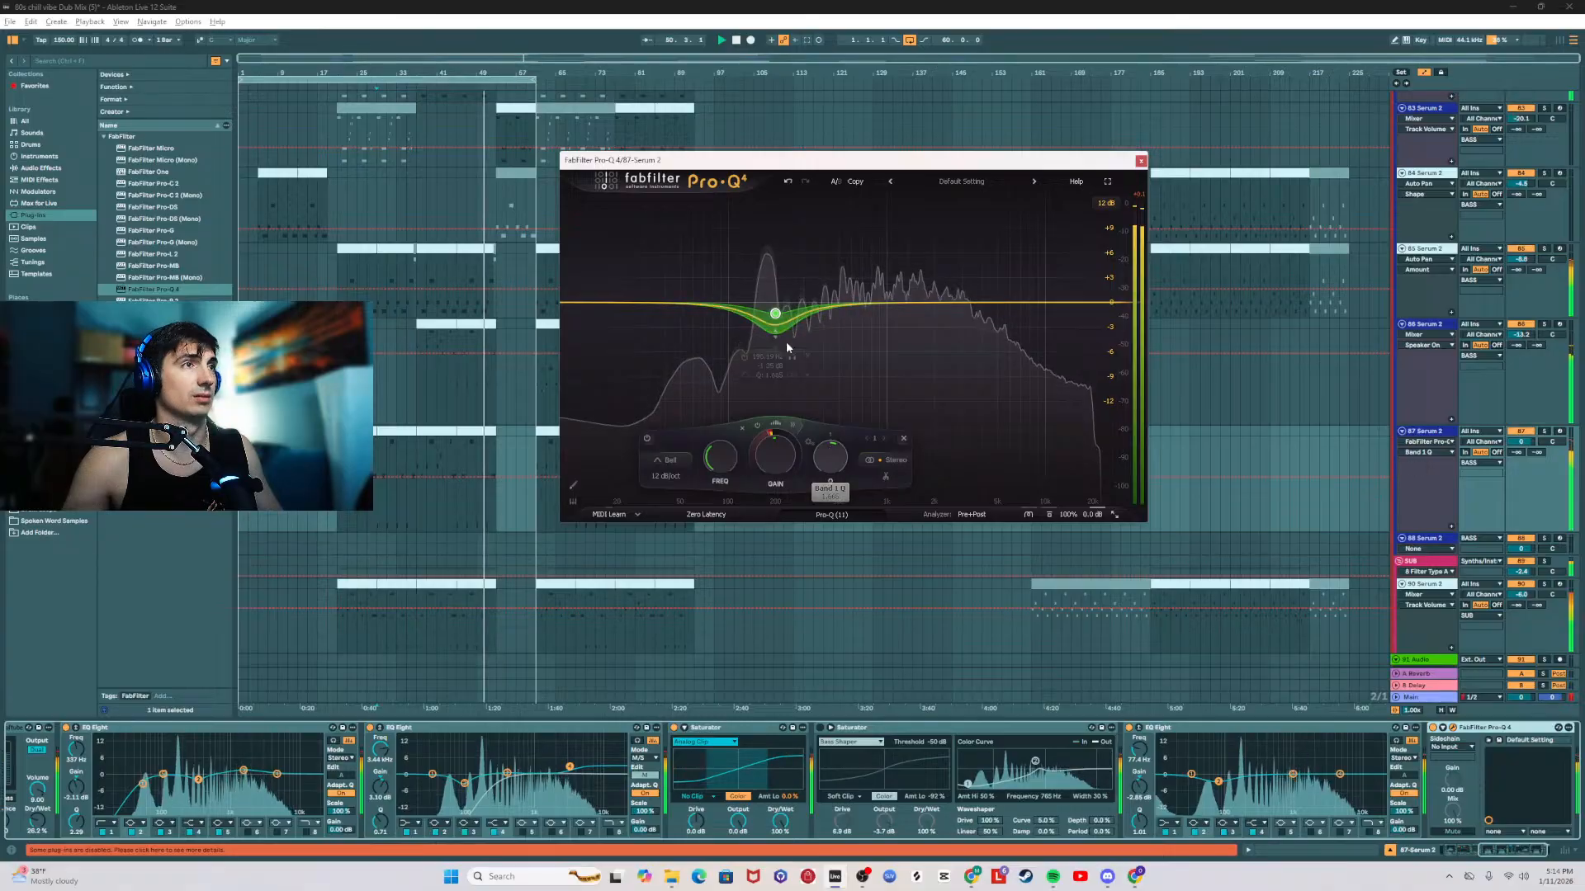
pyautogui.click(775, 316)
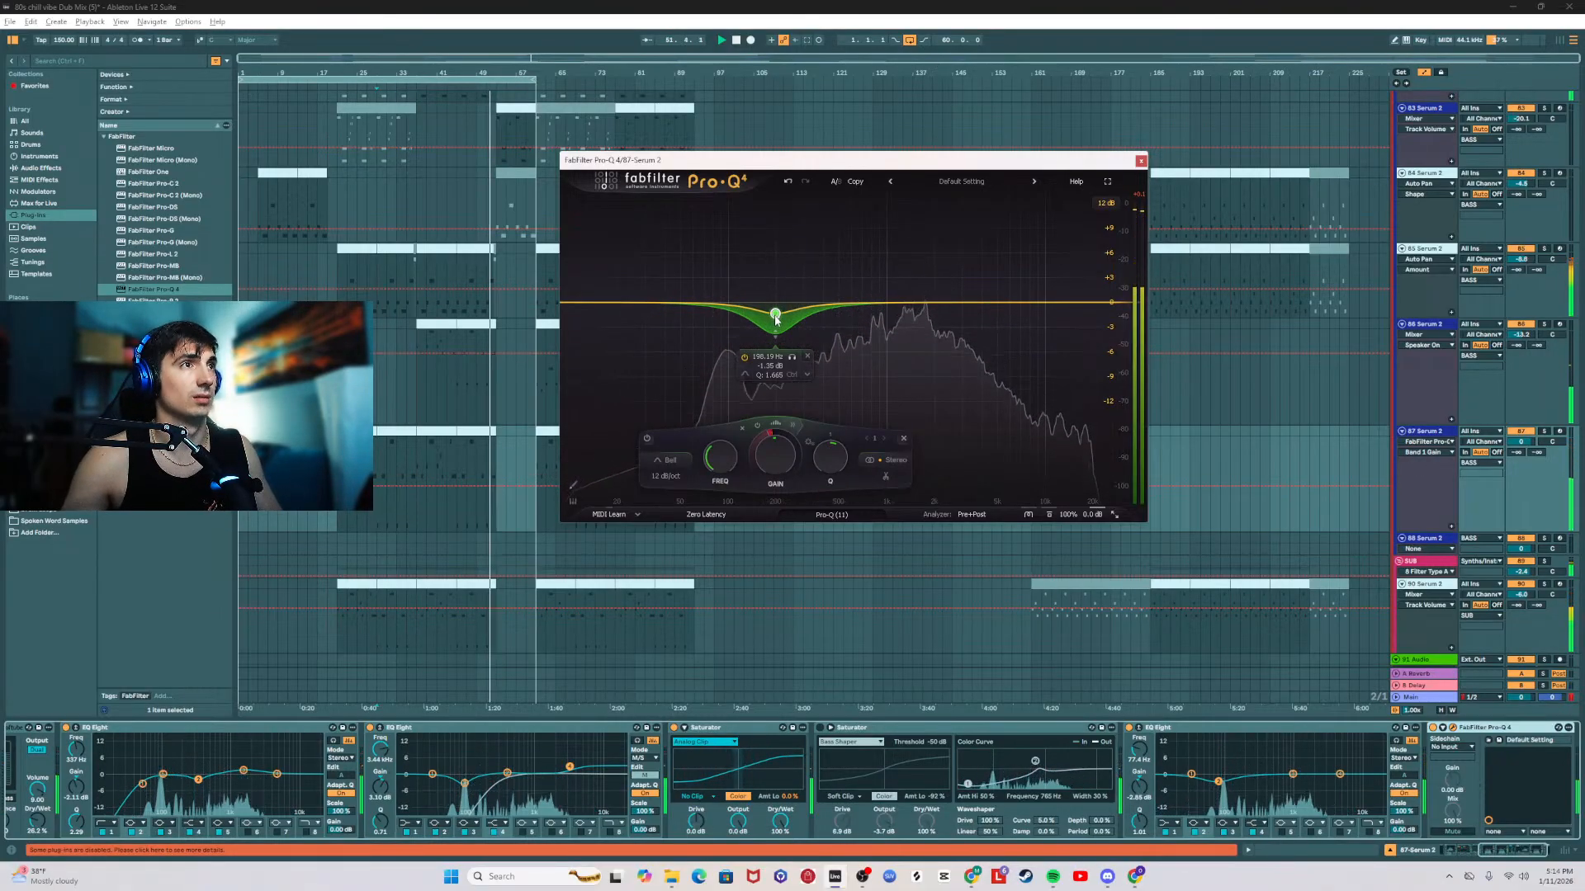
# Step: Replay the section from the start of the first 87 Serum 2 clip and deepen the Pro-Q 4 band's cut to about -1.50 dB
pyautogui.click(337, 487)
pyautogui.press('space')
pyautogui.press('space')
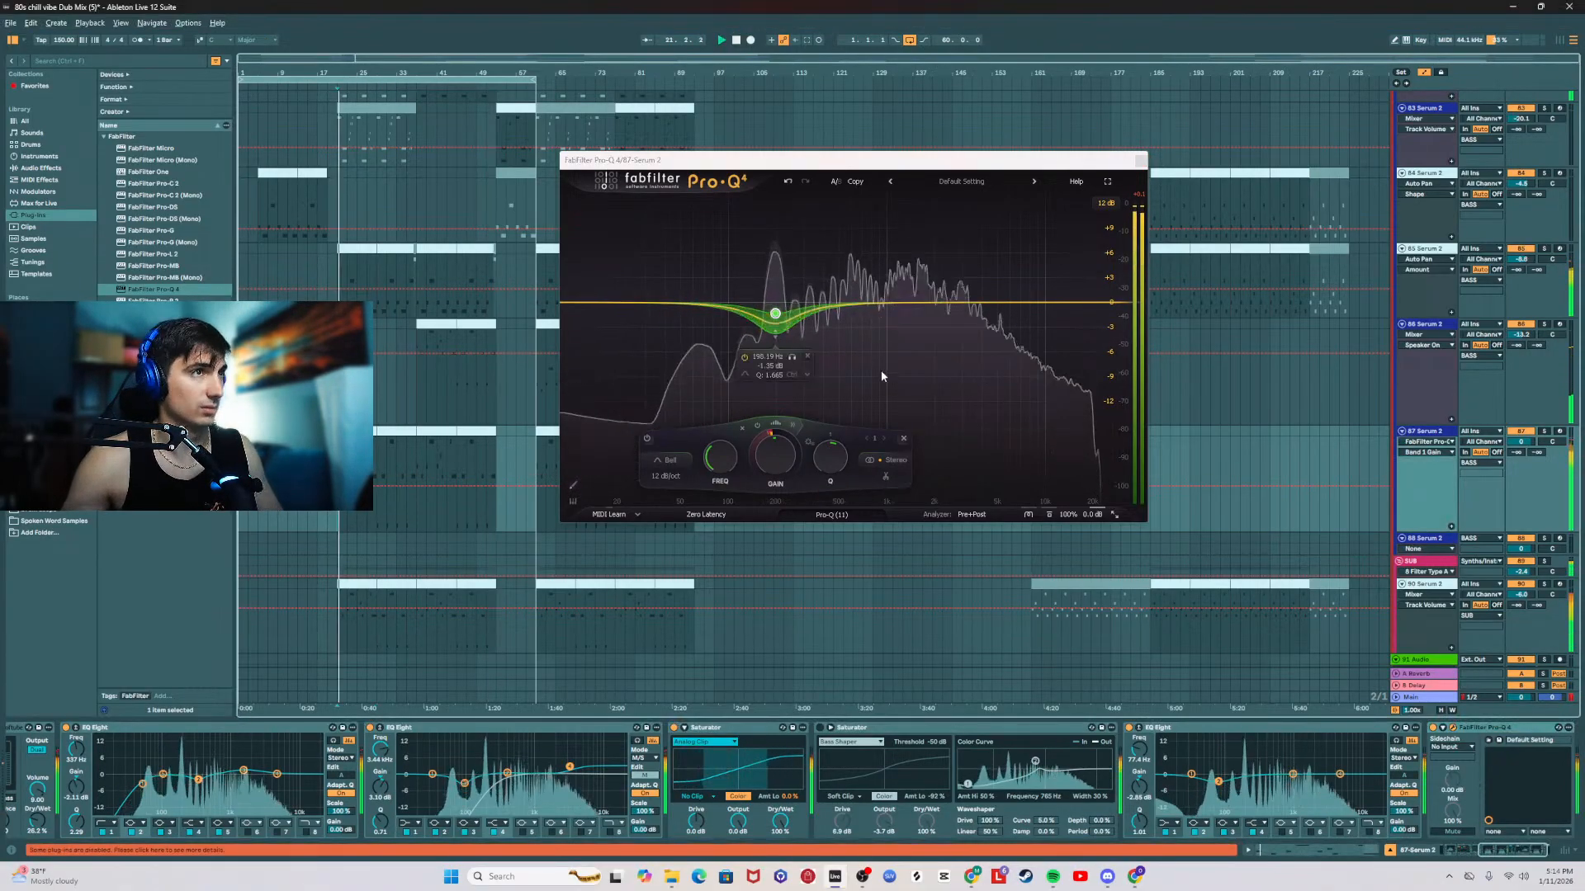
pyautogui.moveTo(775, 320); pyautogui.dragTo(774, 348)
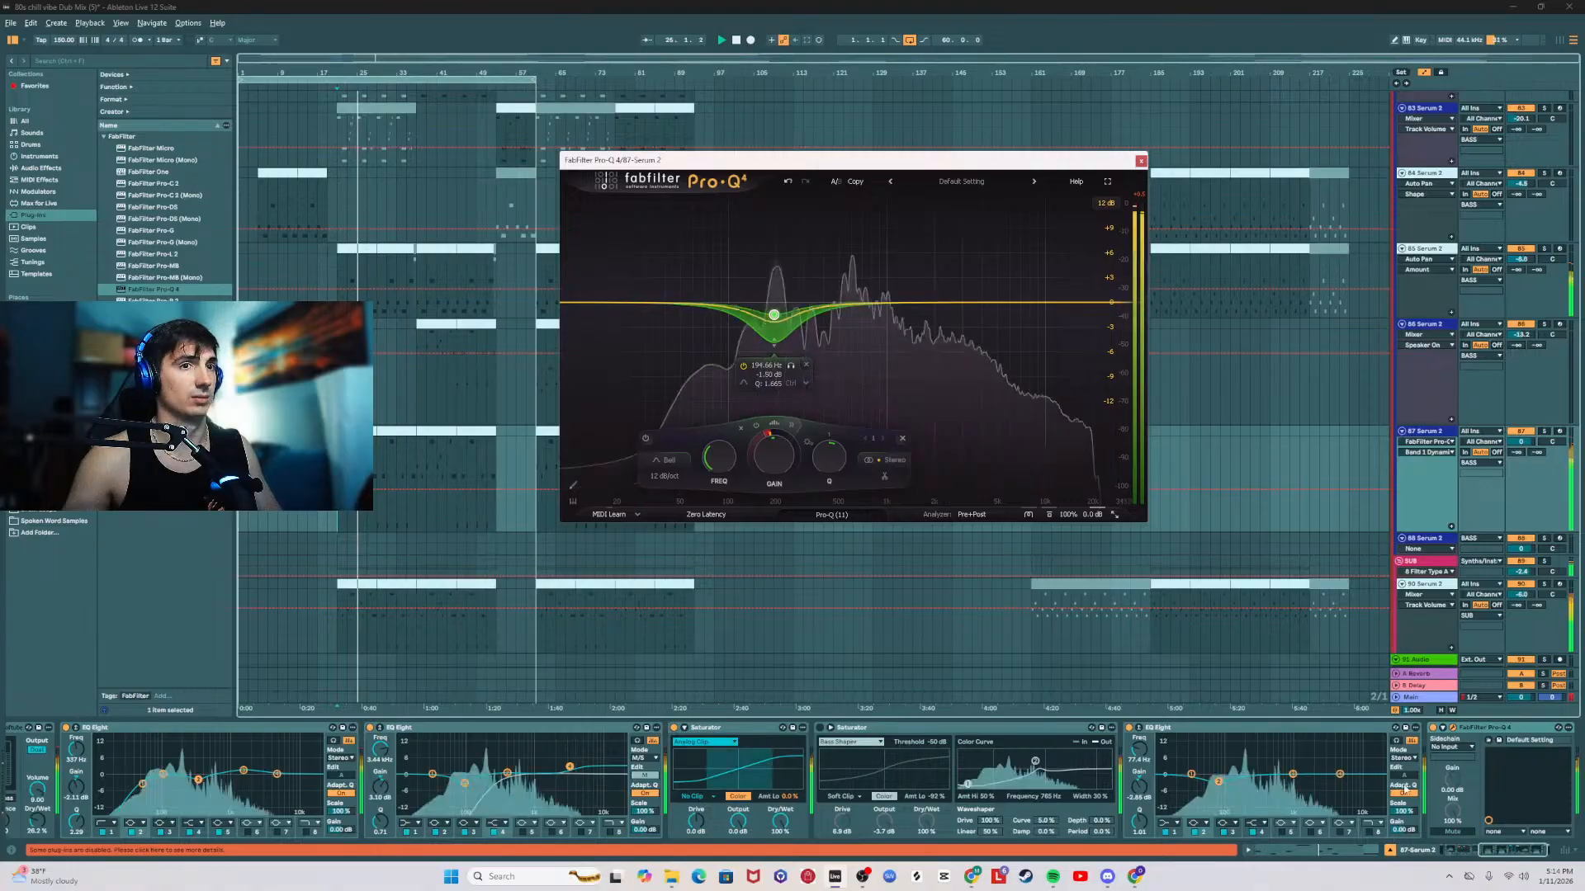
# Step: Check the Main track's spectrum in the SPAN analyzer and close its window
pyautogui.click(1418, 695)
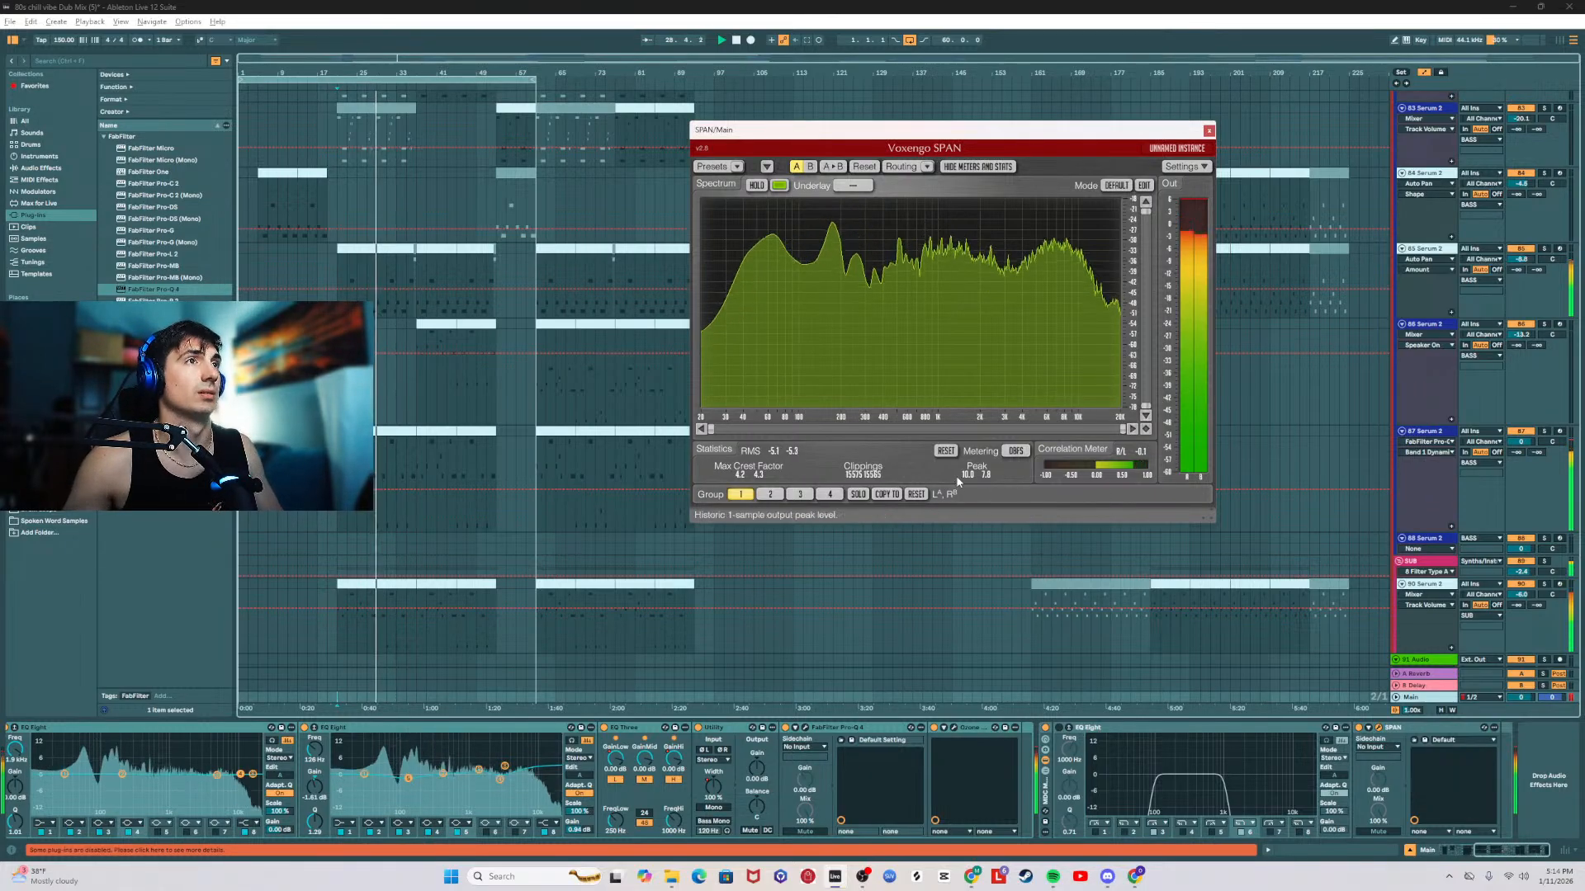
pyautogui.click(1209, 131)
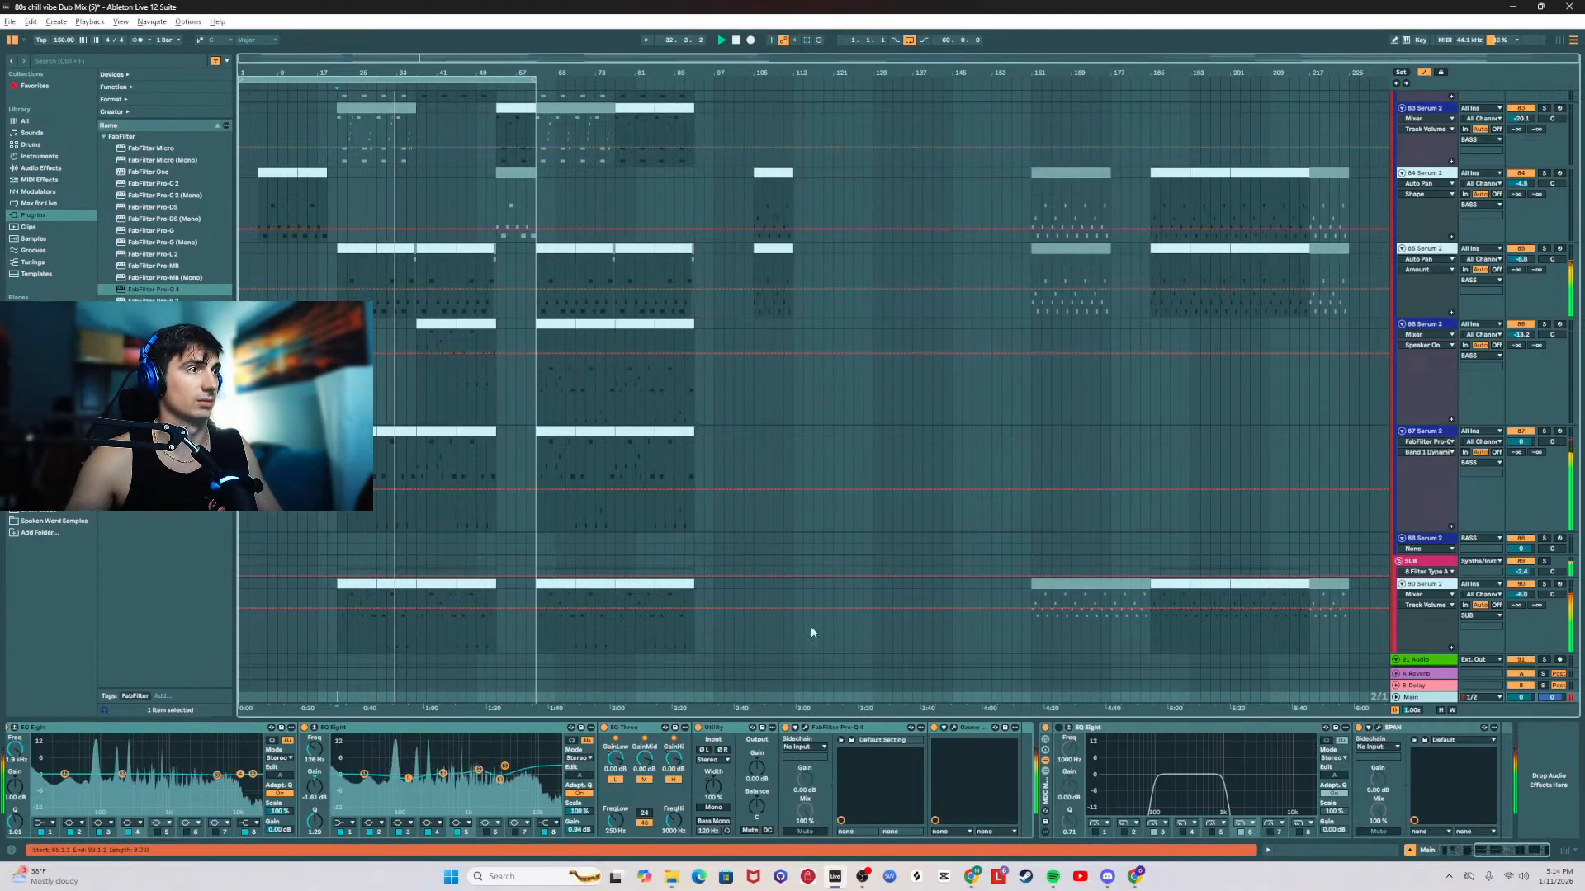
# Step: Solo and replay the 90 Serum 2 sub track, turn off its Auto Filter Legacy device, and unsolo the track
pyautogui.click(1544, 585)
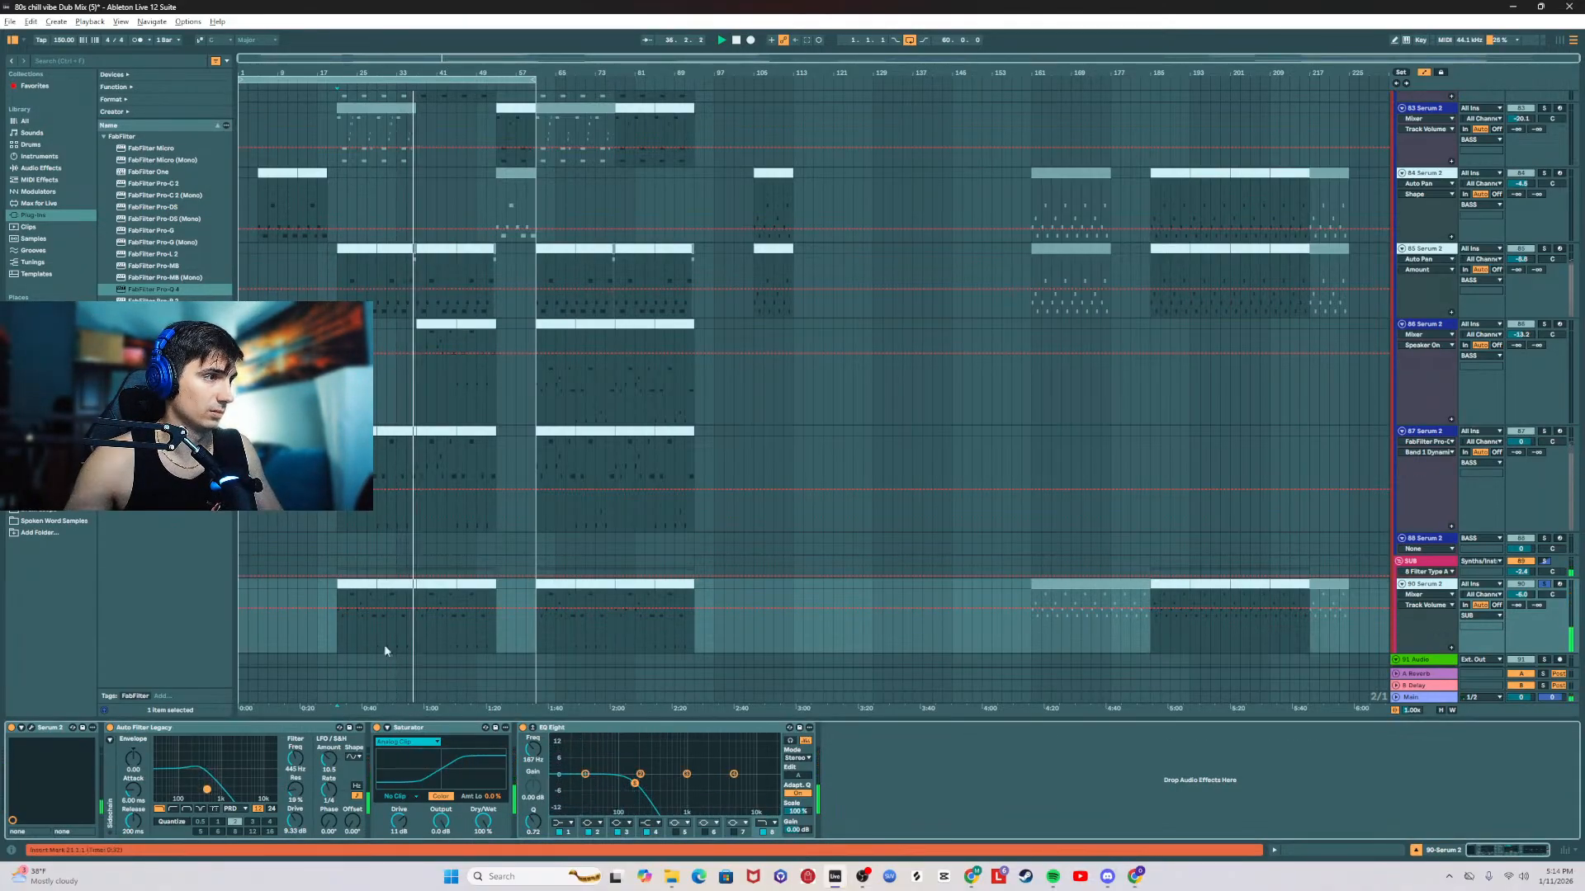
pyautogui.click(351, 635)
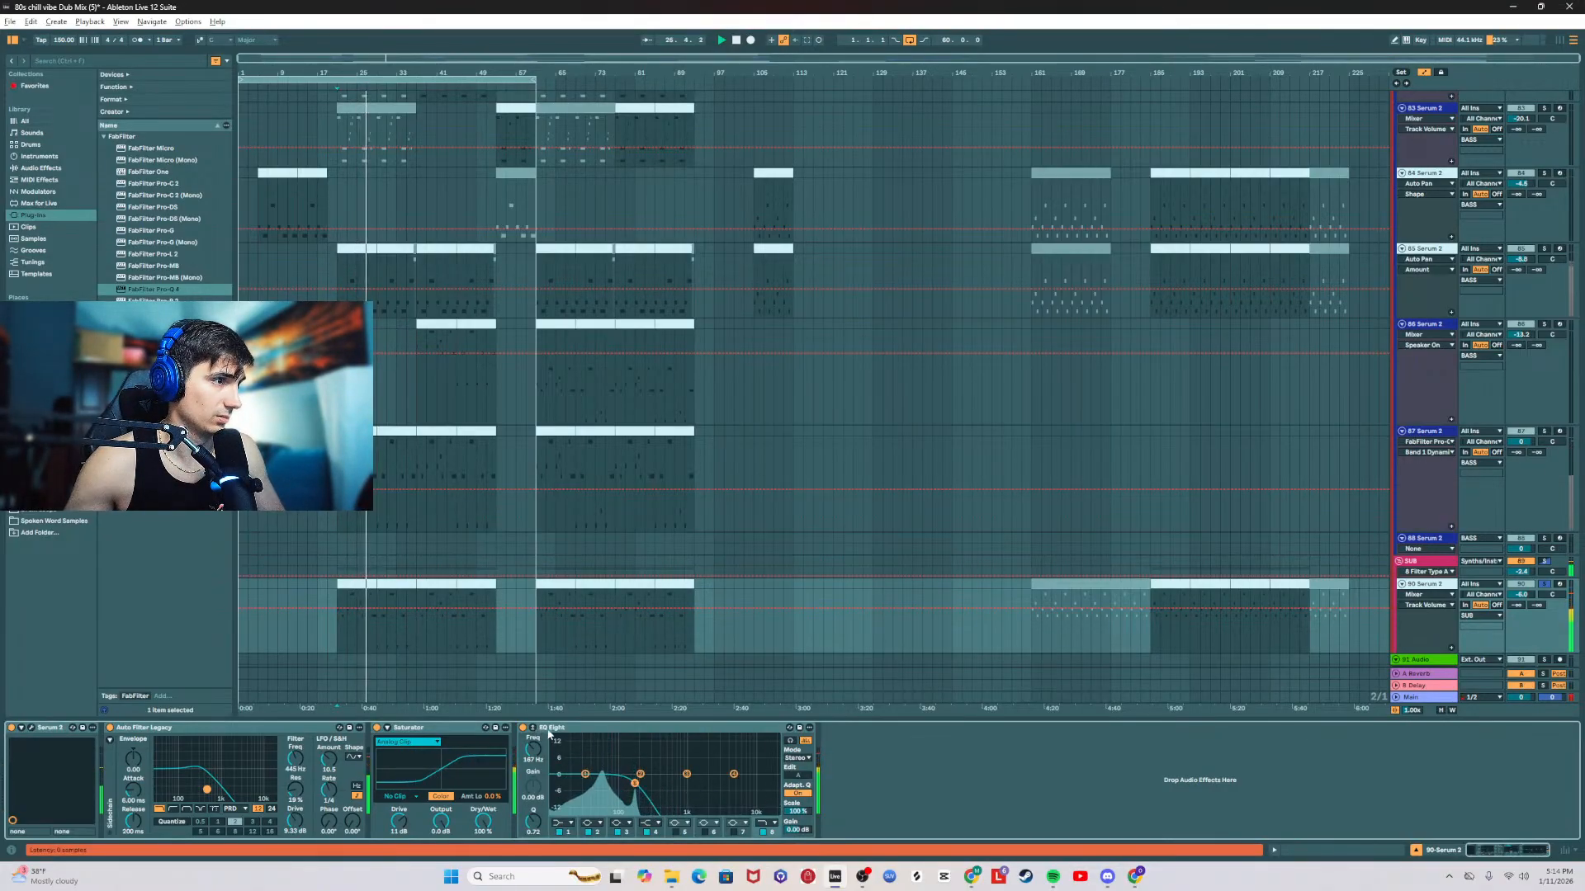
pyautogui.press('space')
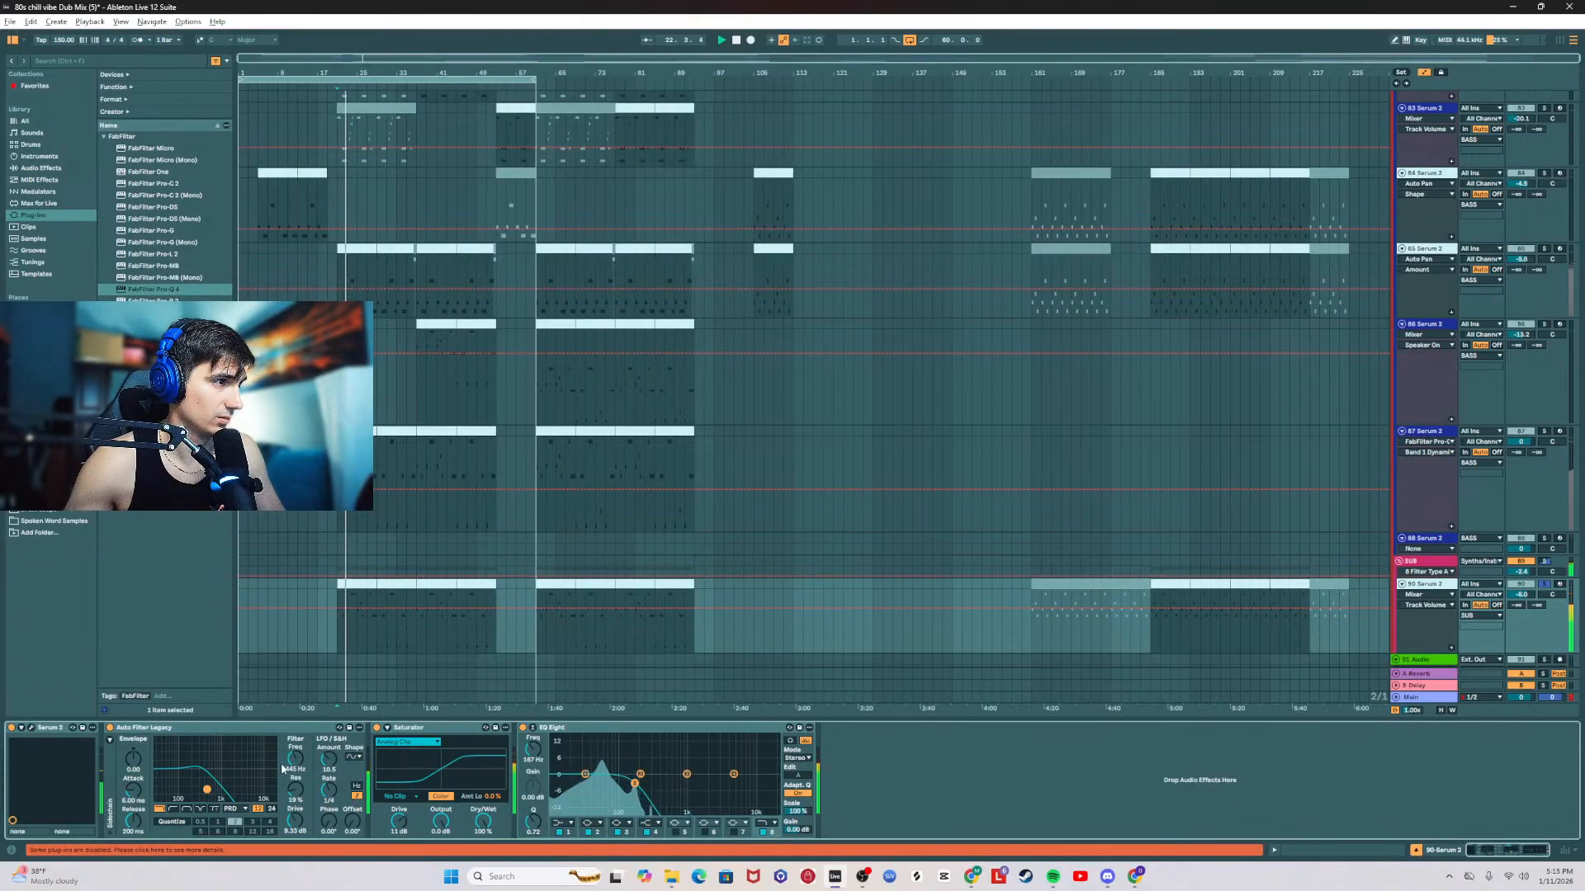
pyautogui.click(110, 728)
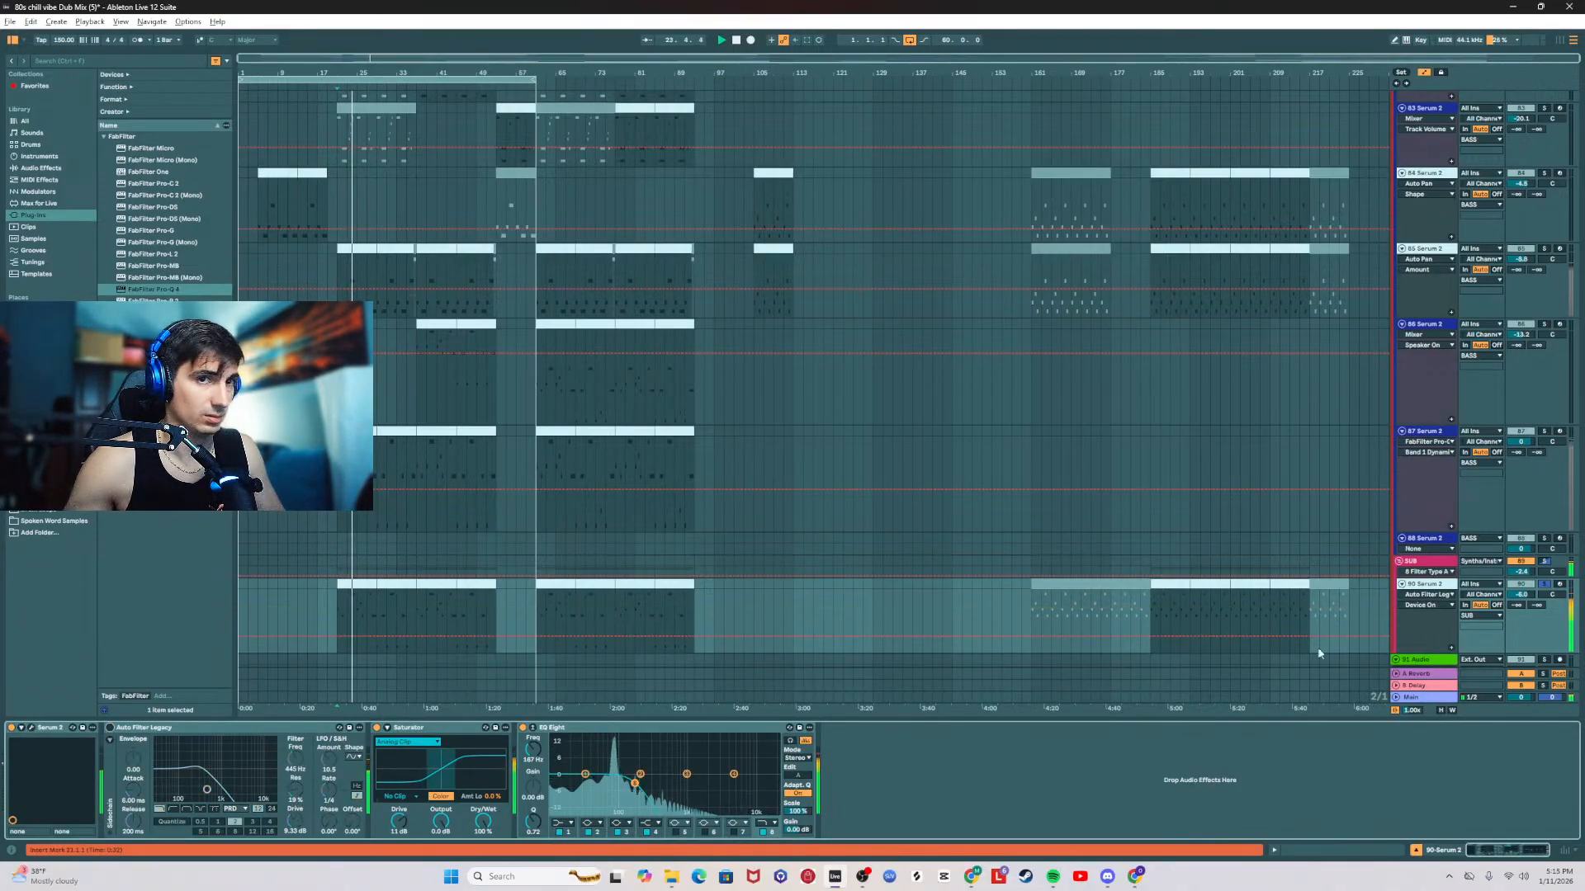
pyautogui.click(1543, 584)
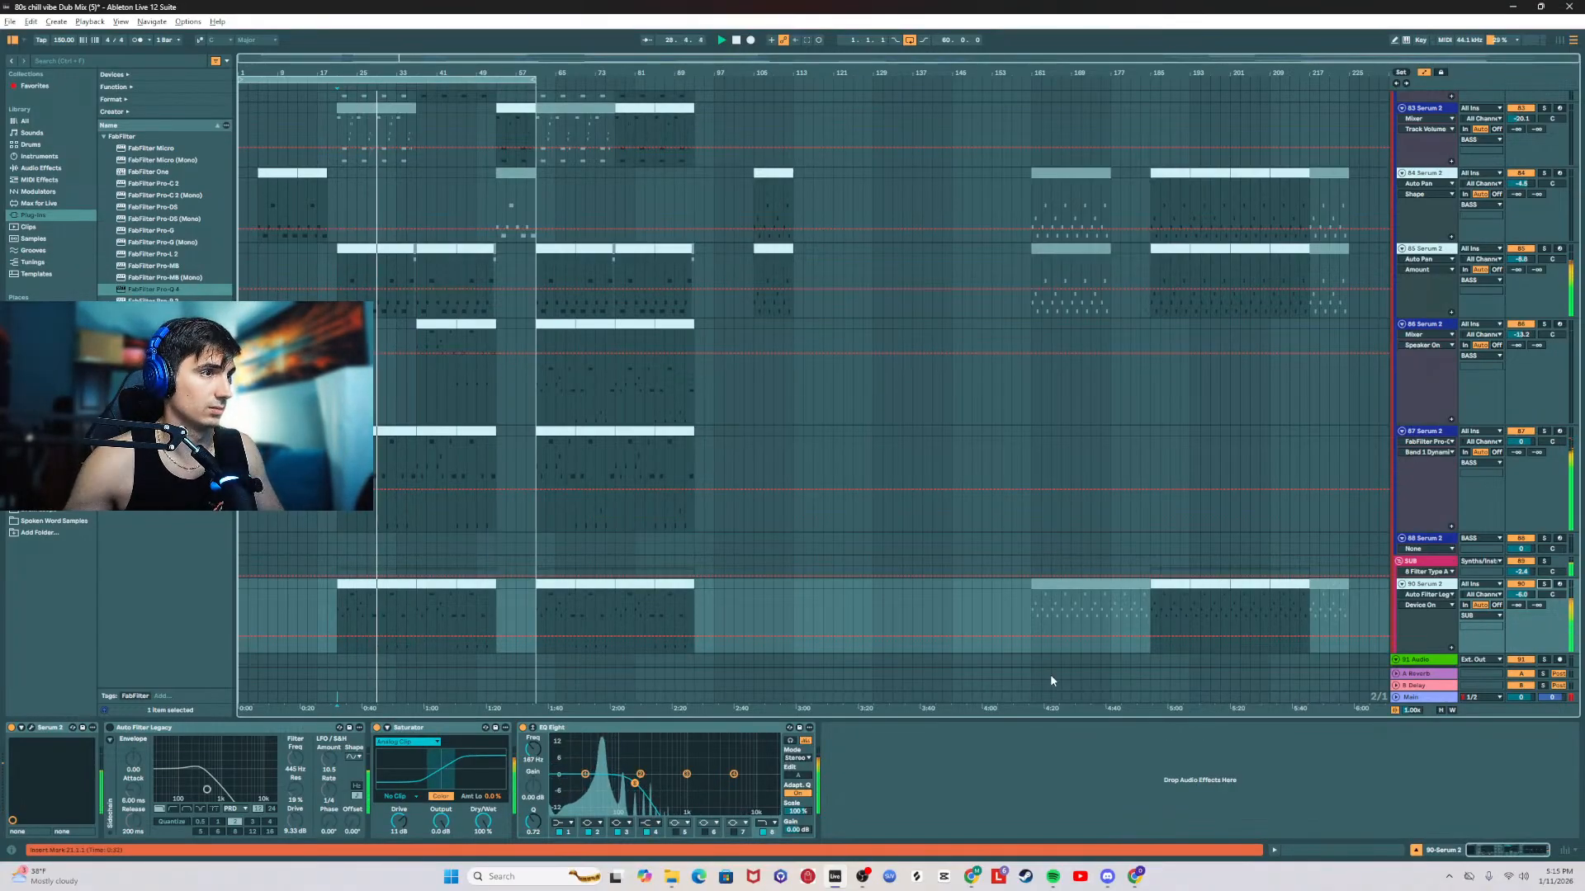
# Step: Raise the 90 Serum 2 track's volume slightly and show the Main track's effect chain
pyautogui.moveTo(1520, 594); pyautogui.dragTo(1521, 591)
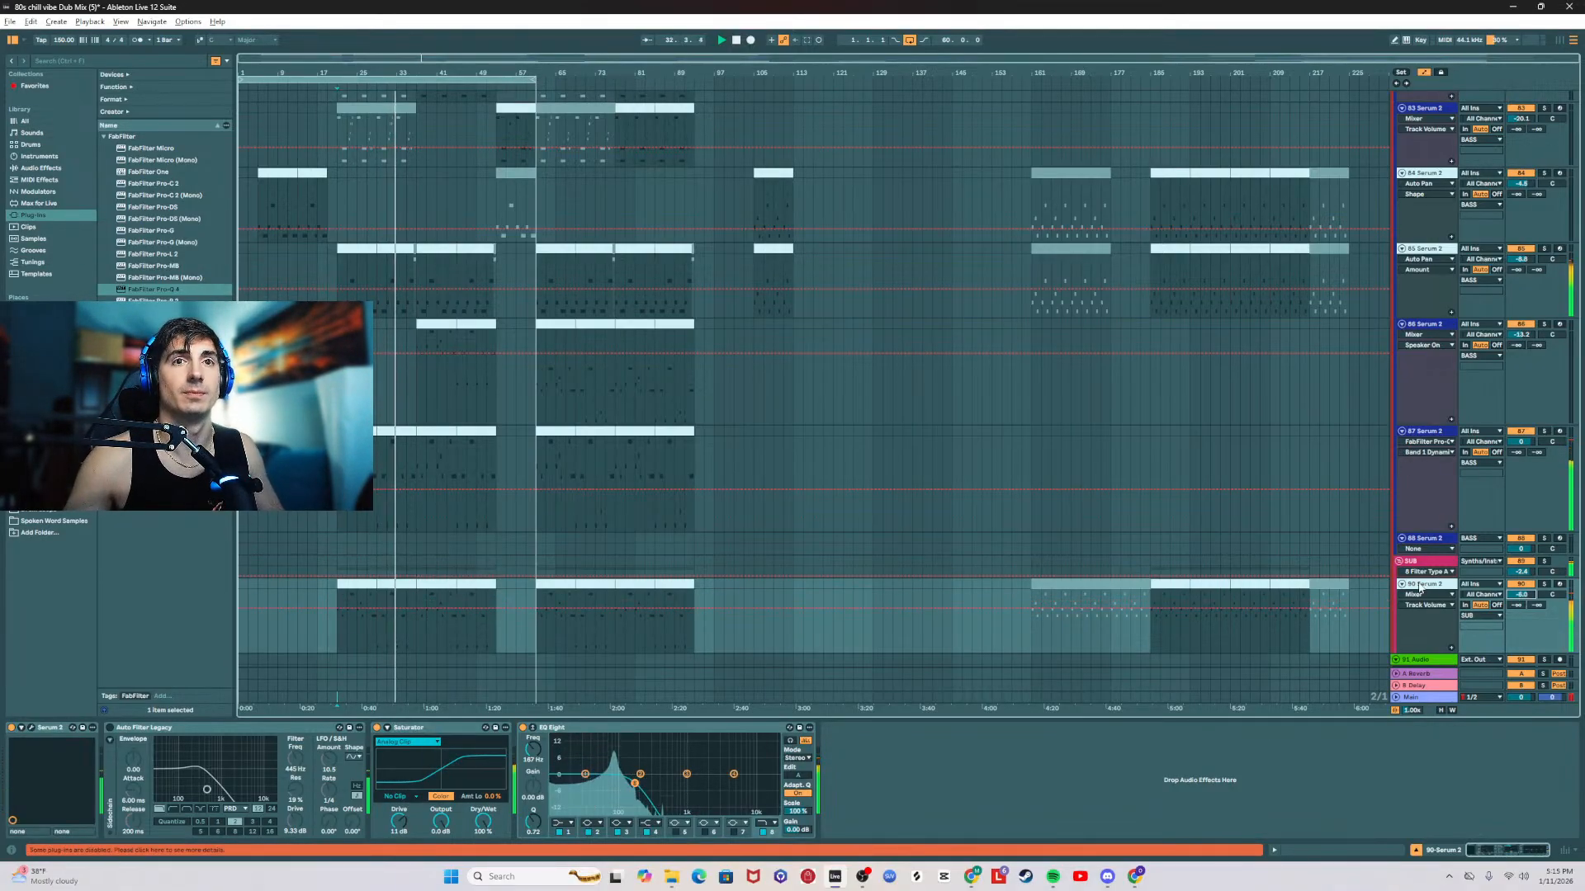
pyautogui.click(1421, 700)
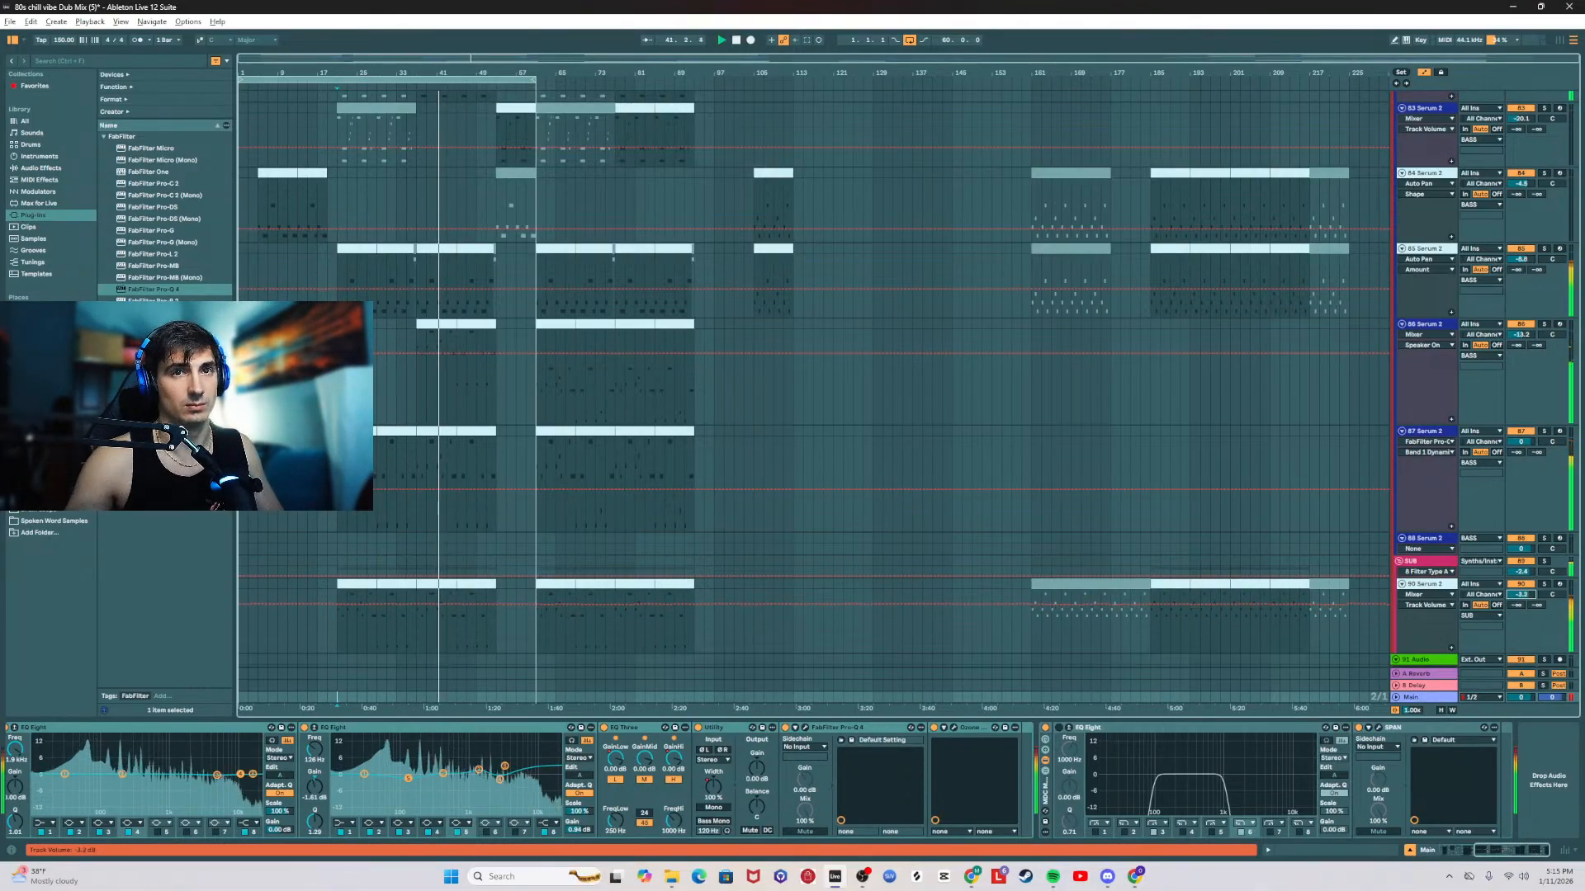
# Step: Examine the end of the SUB group's effect chain and inspect its FabFilter Pro-Q 4 curve
pyautogui.click(1437, 564)
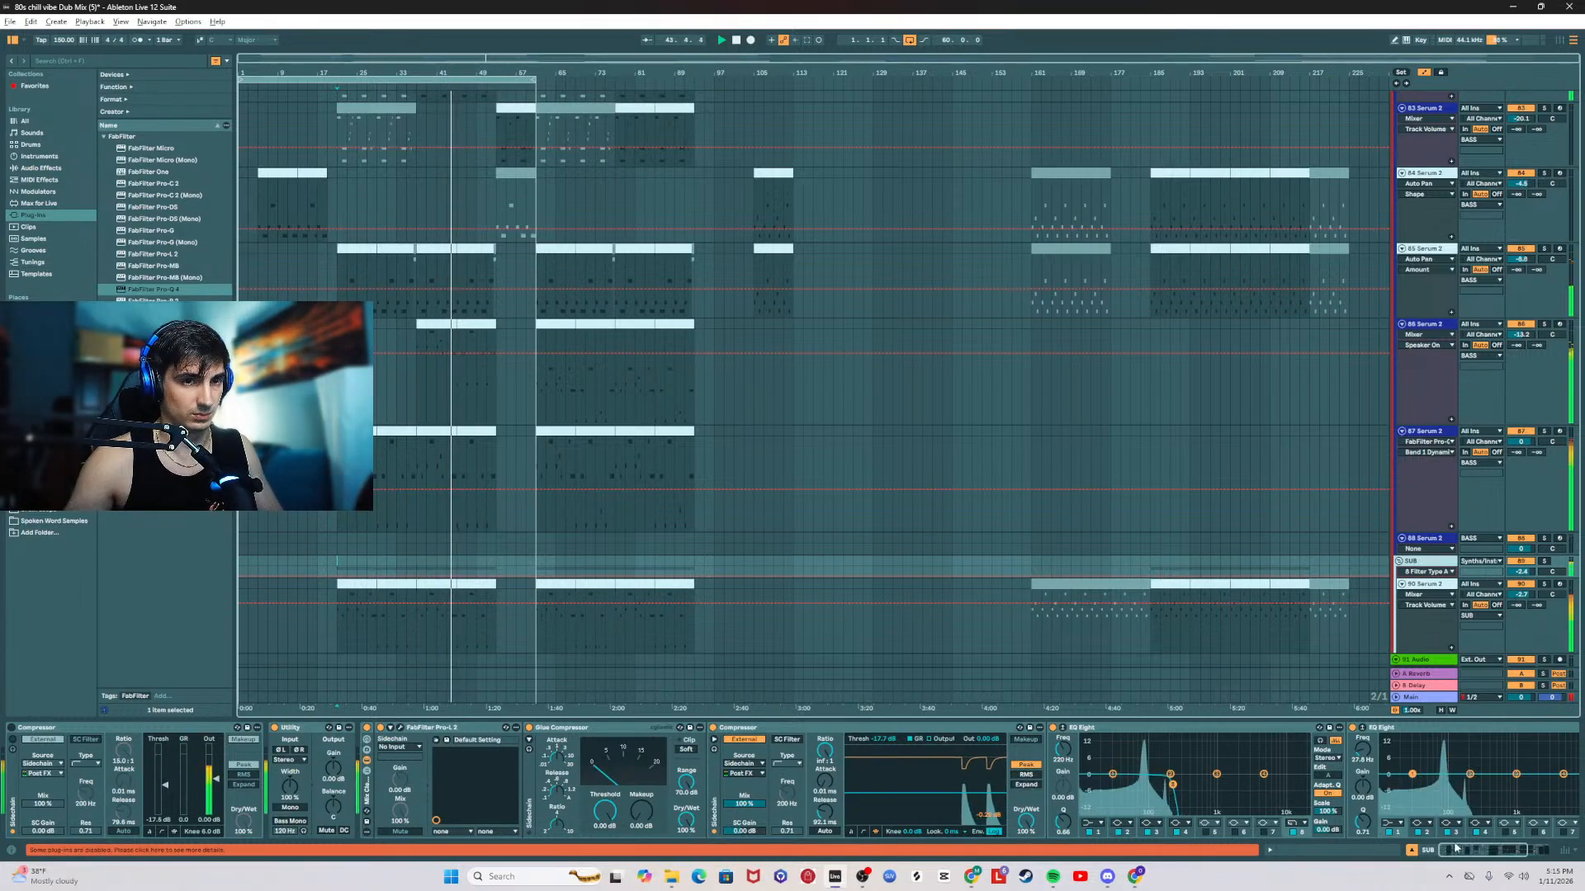
pyautogui.moveTo(1470, 852); pyautogui.dragTo(1503, 850)
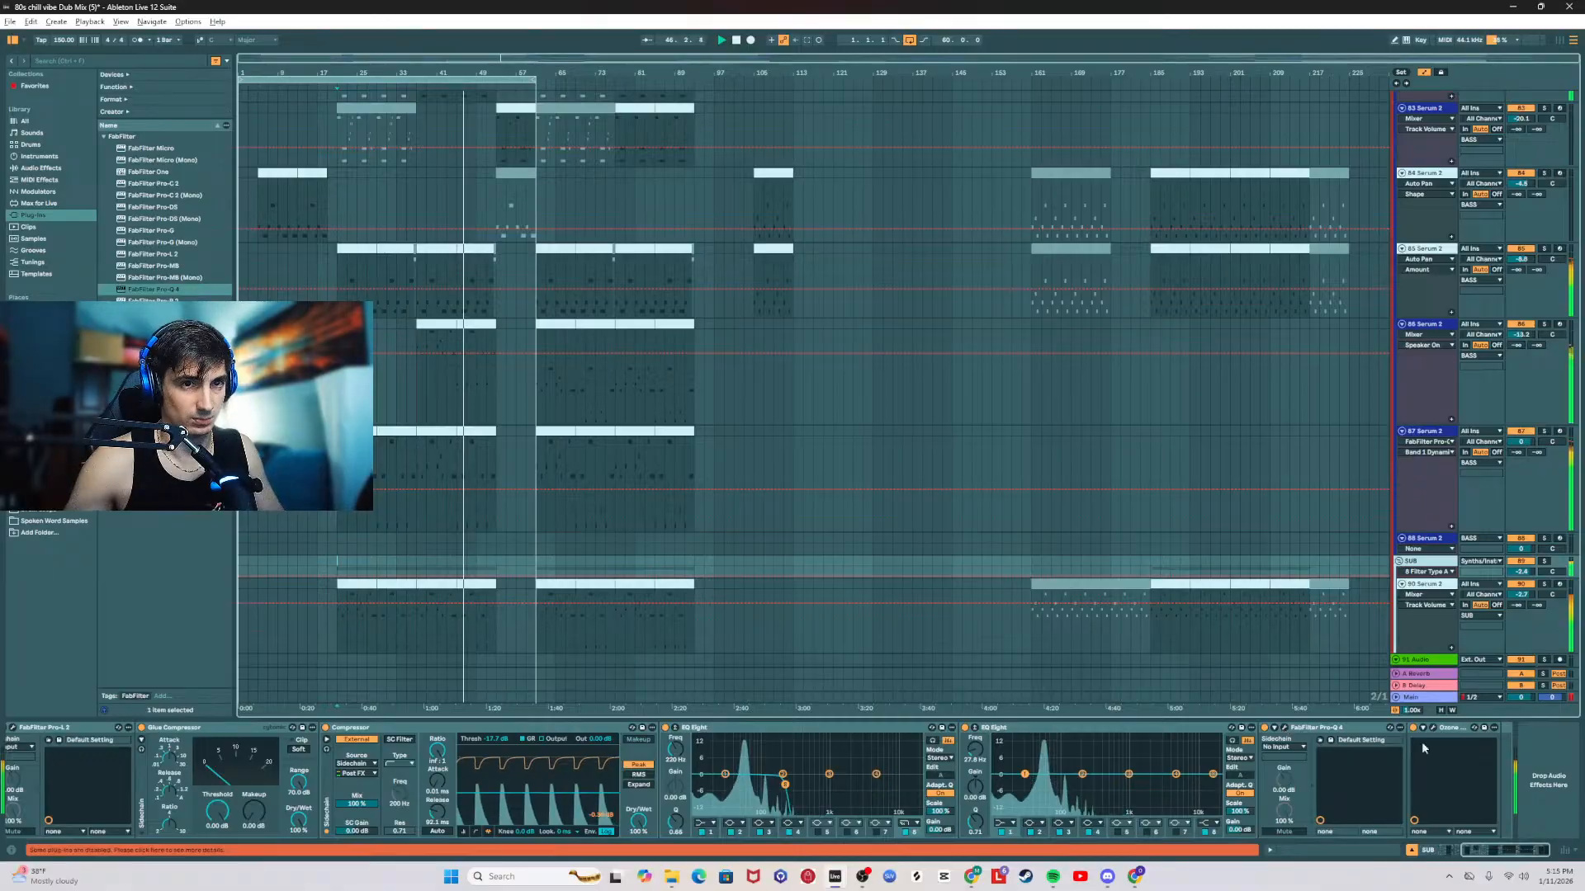
pyautogui.click(1285, 728)
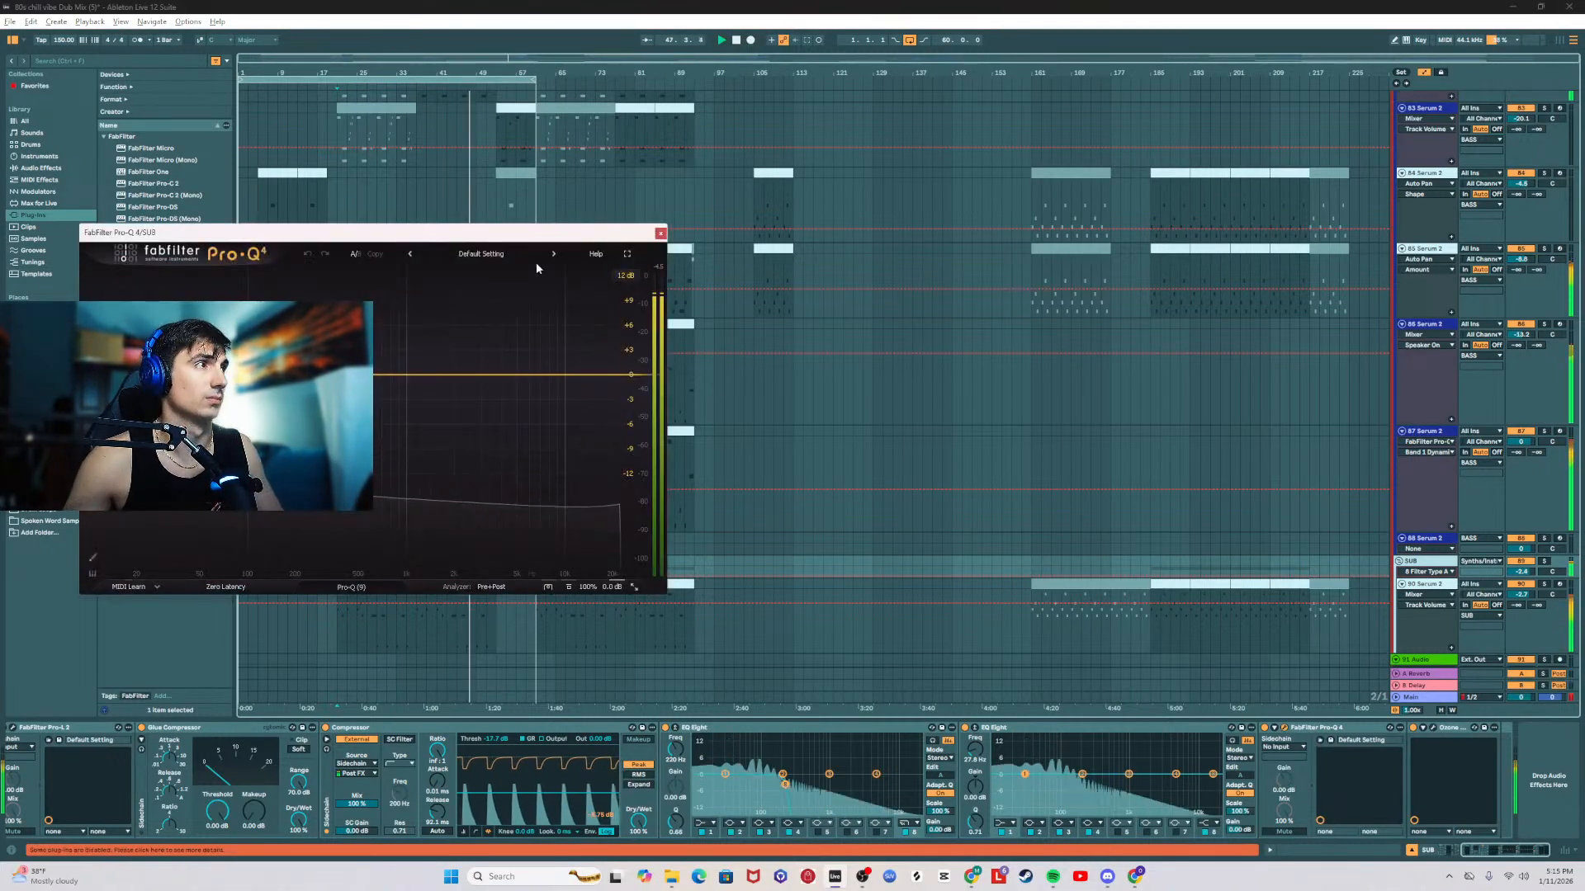
pyautogui.click(660, 233)
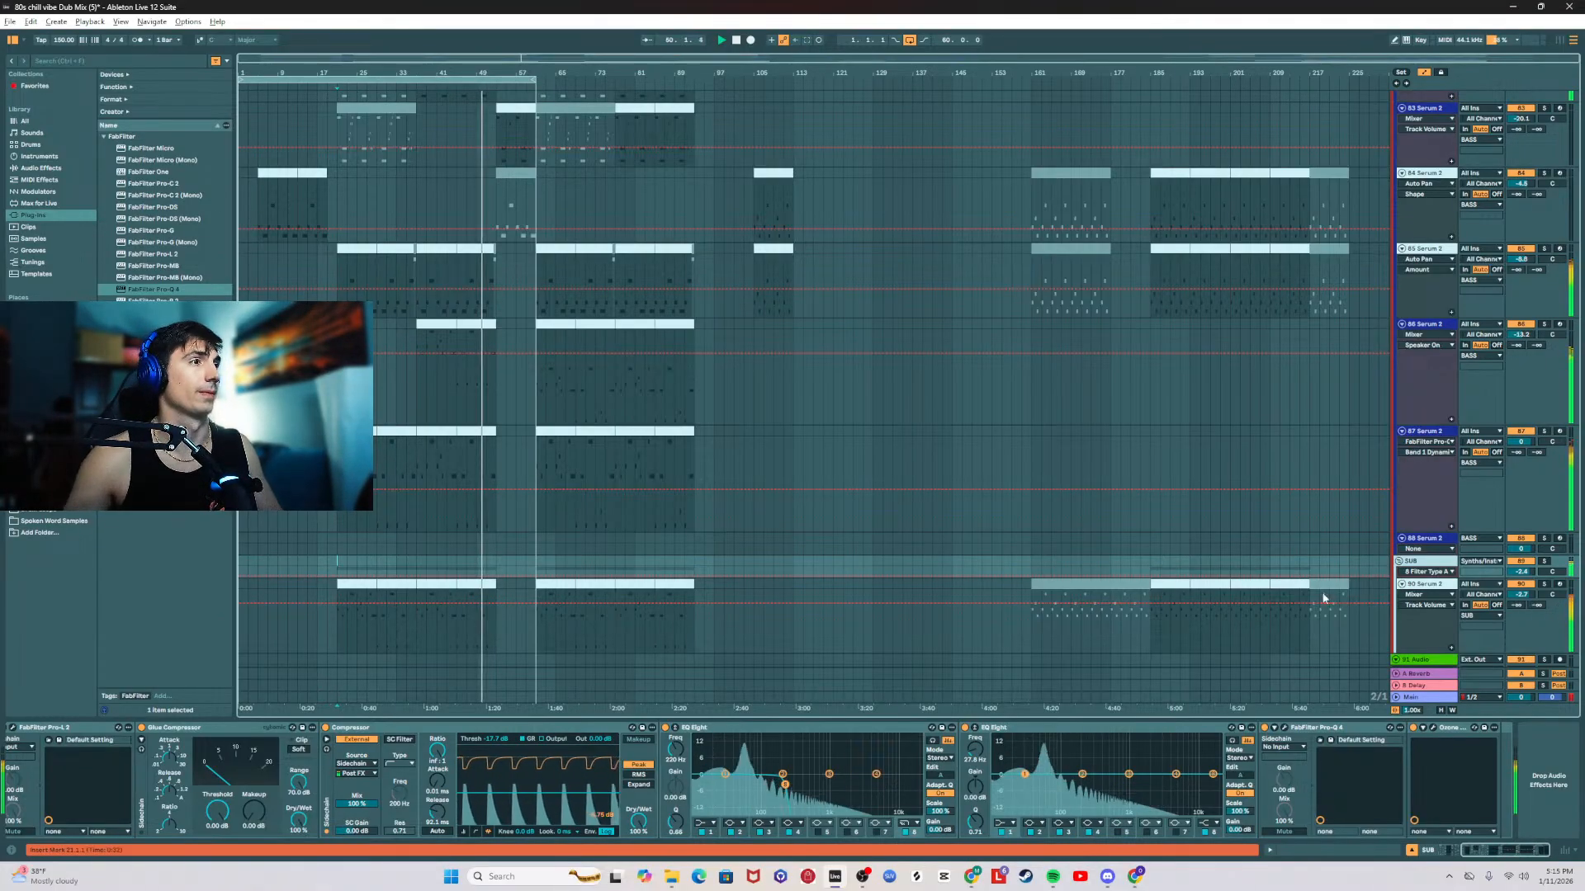
# Step: Turn on the mix-check EQ Eight before SPAN on the Main track and switch off its band 6
pyautogui.scroll(-1, 1096, 625)
pyautogui.scroll(-2, 1096, 626)
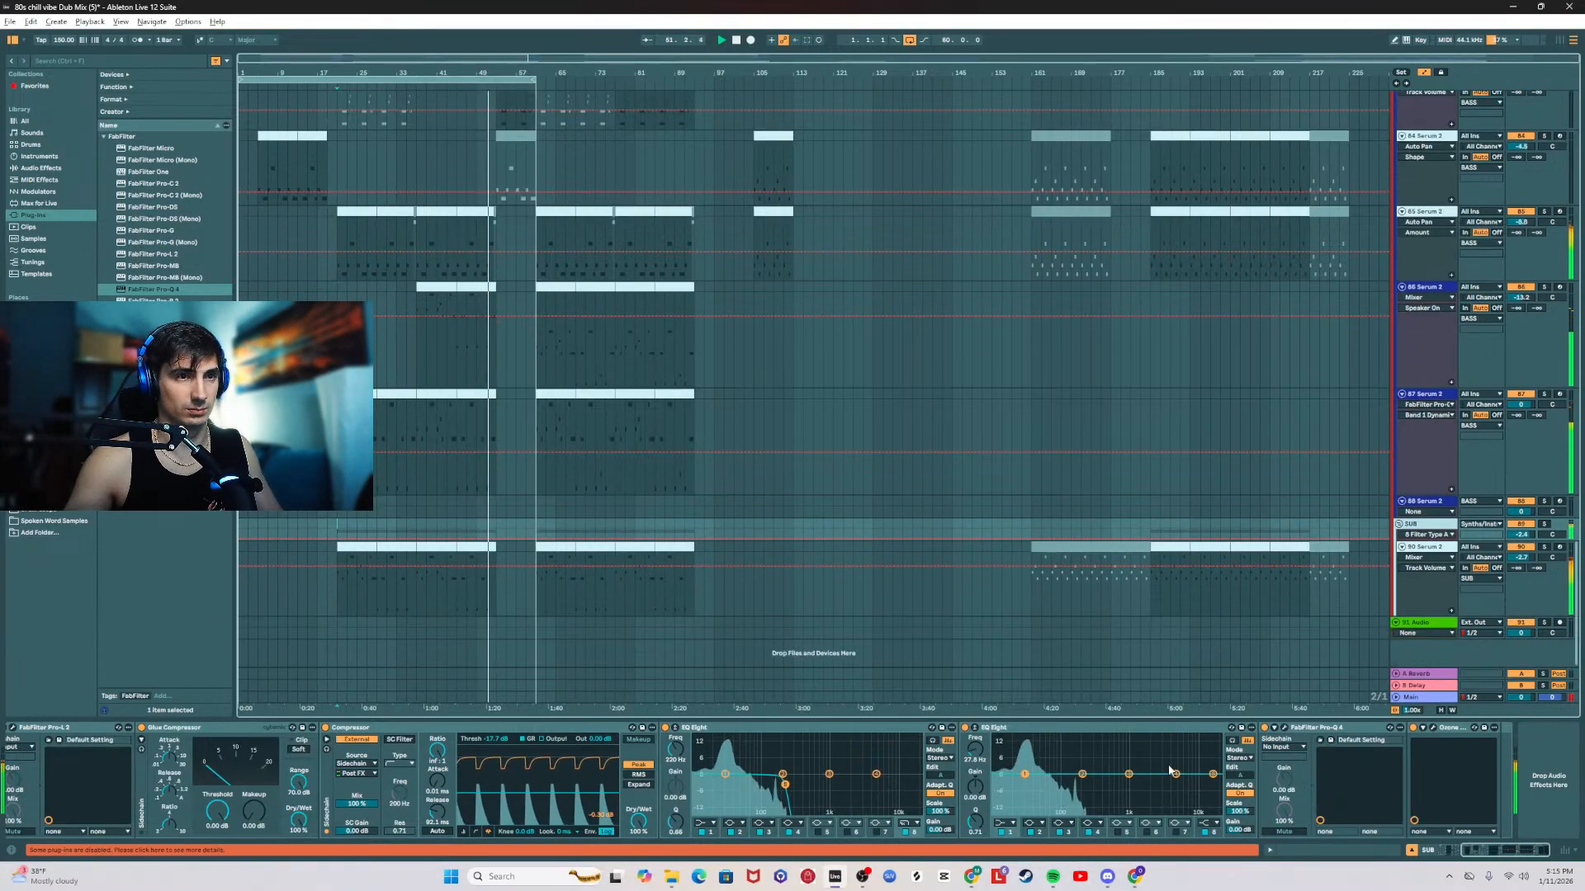
pyautogui.click(1438, 701)
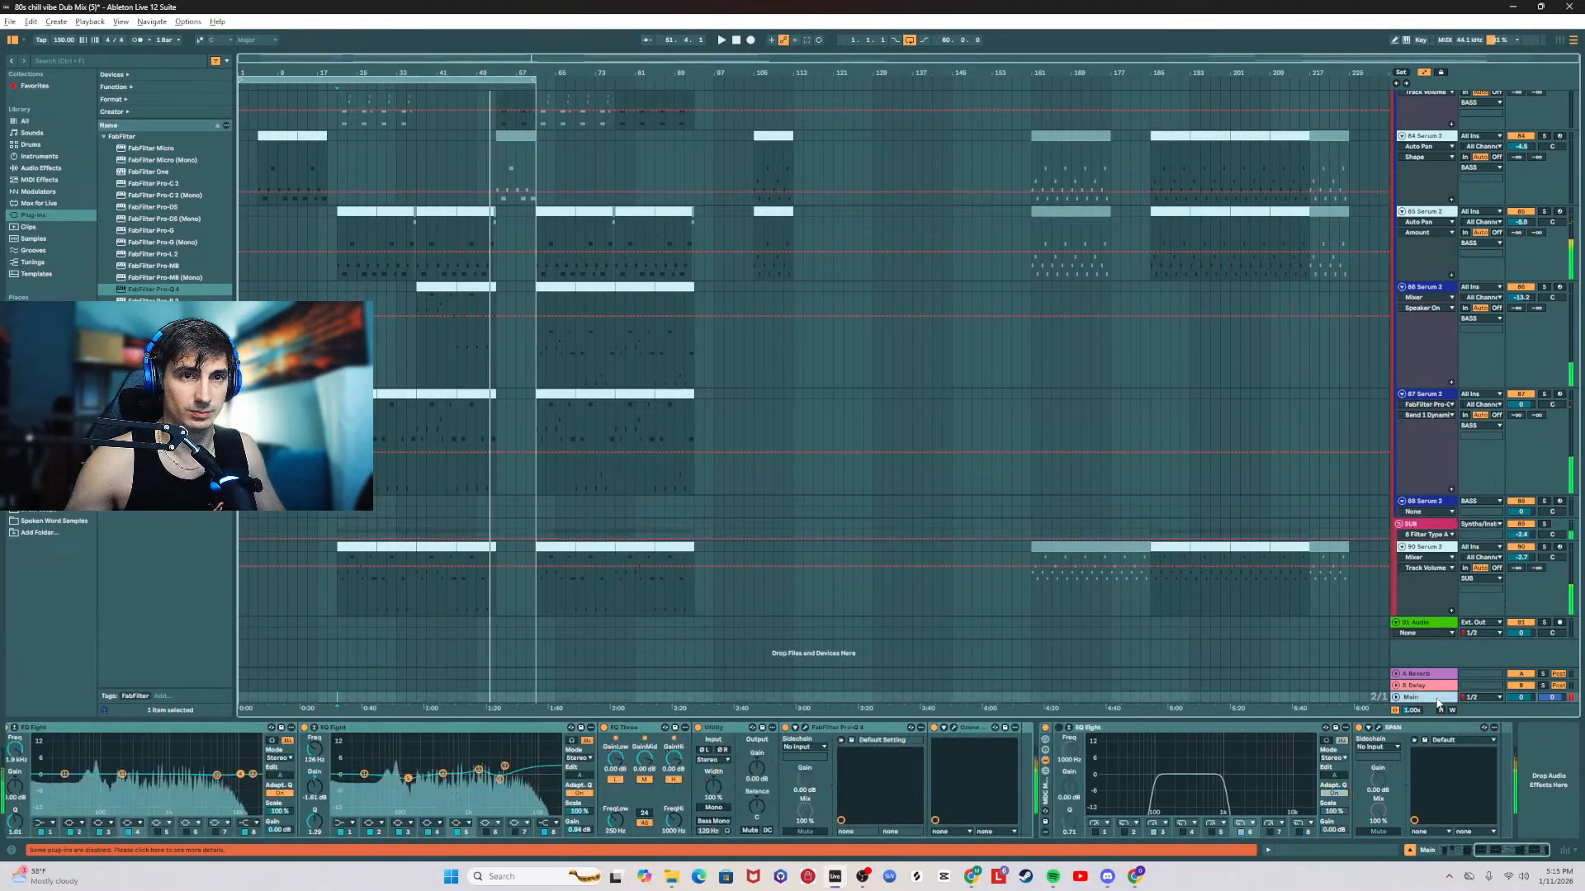
pyautogui.click(1059, 728)
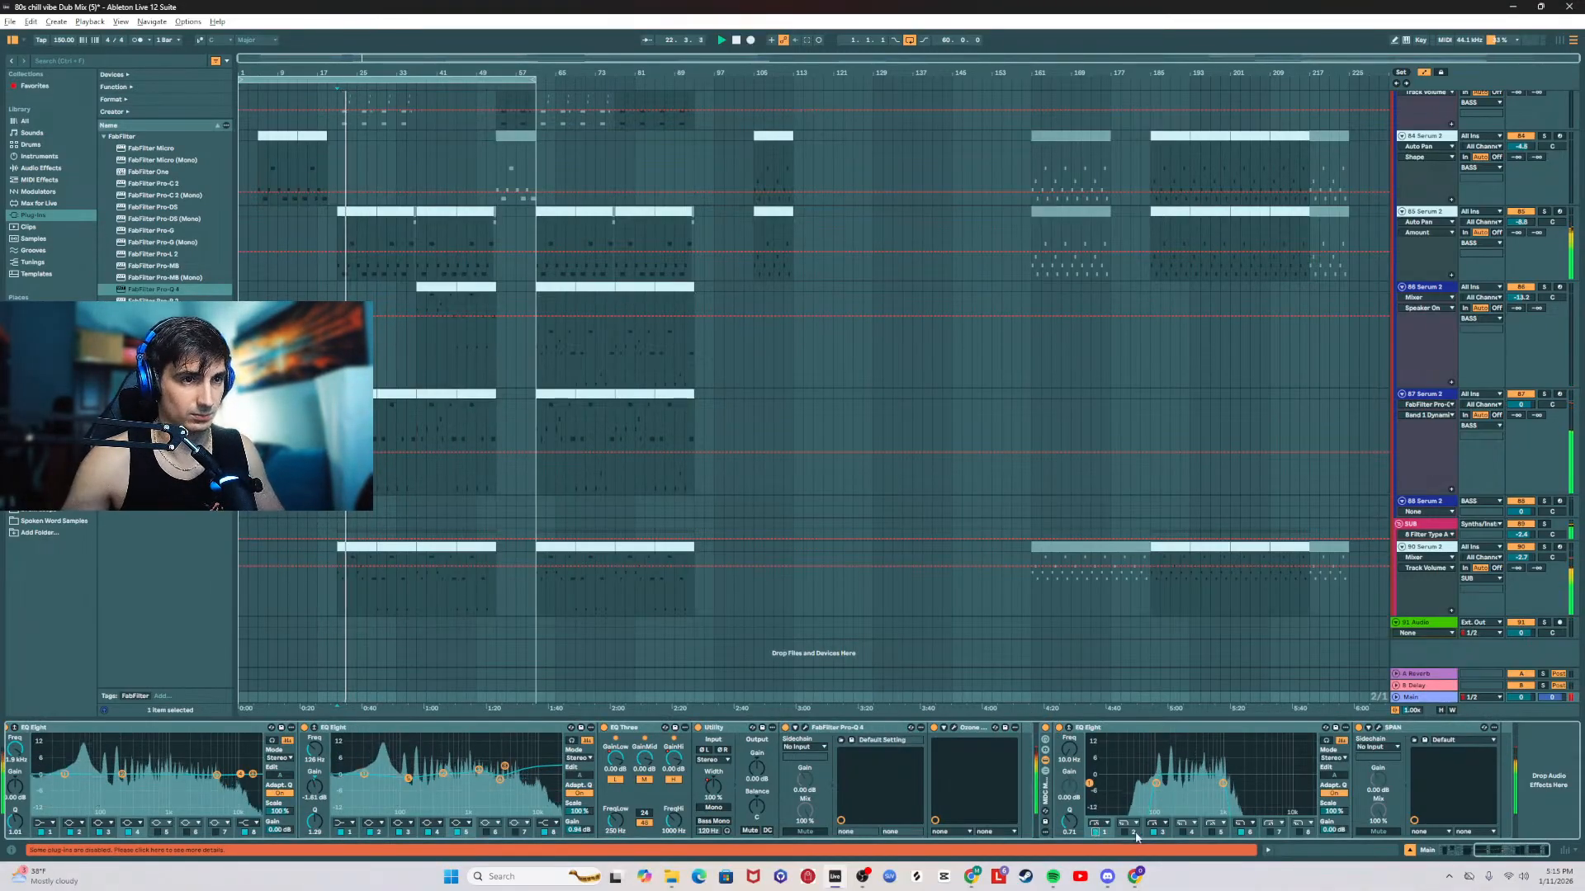
pyautogui.click(1241, 833)
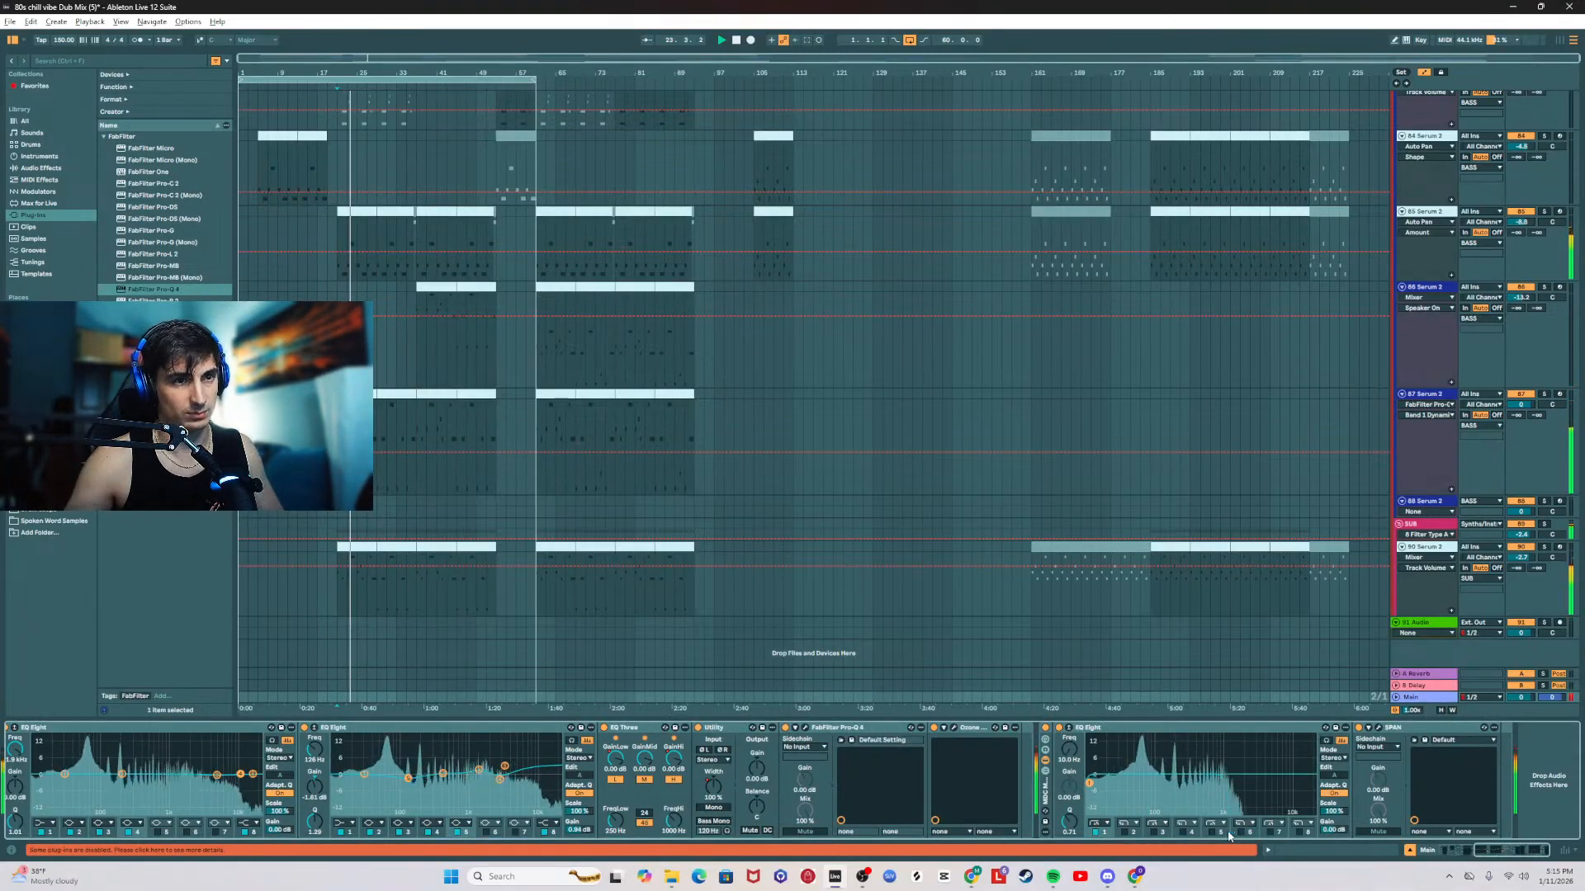
# Step: Switch on band 2 of the mix-check EQ Eight and adjust its high-cut frequency to isolate the low end
pyautogui.click(1125, 833)
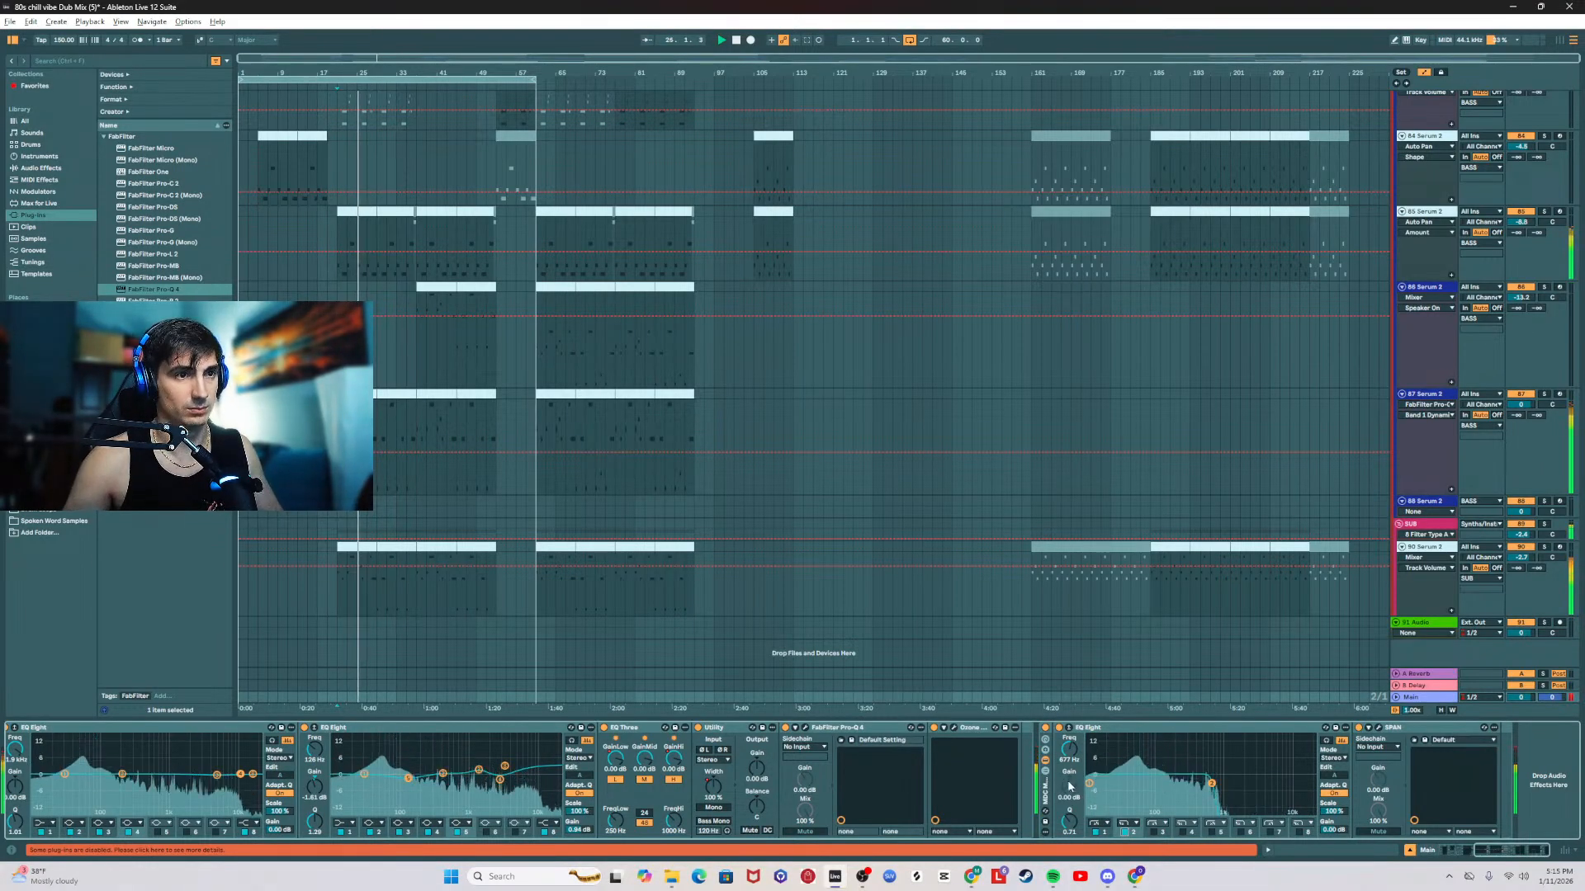
pyautogui.moveTo(1169, 783); pyautogui.dragTo(1164, 783)
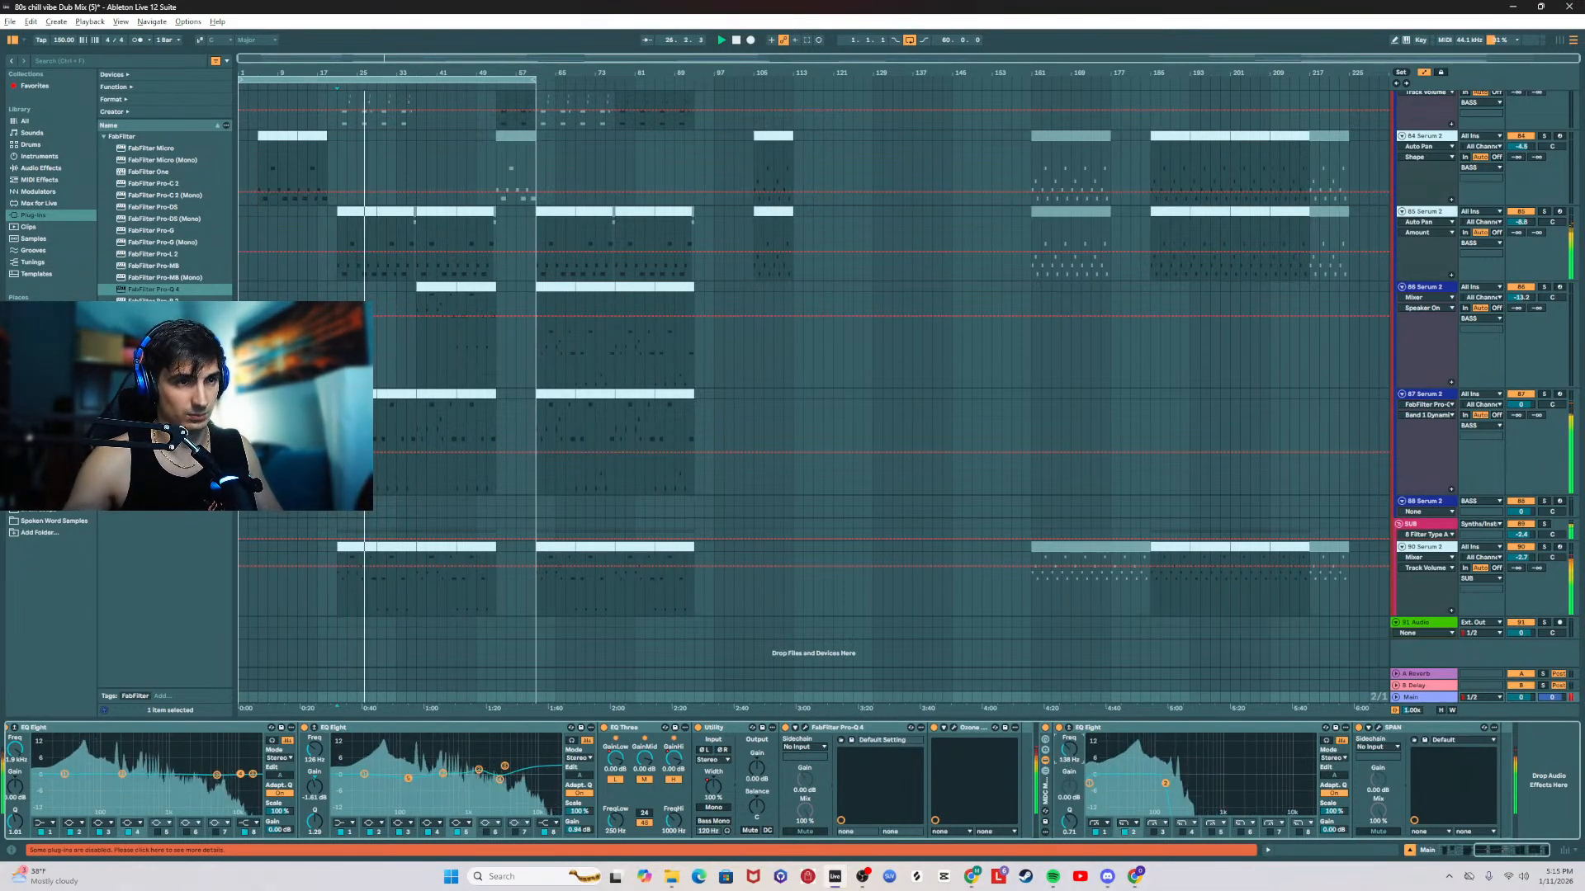
pyautogui.moveTo(1069, 750); pyautogui.dragTo(1069, 746)
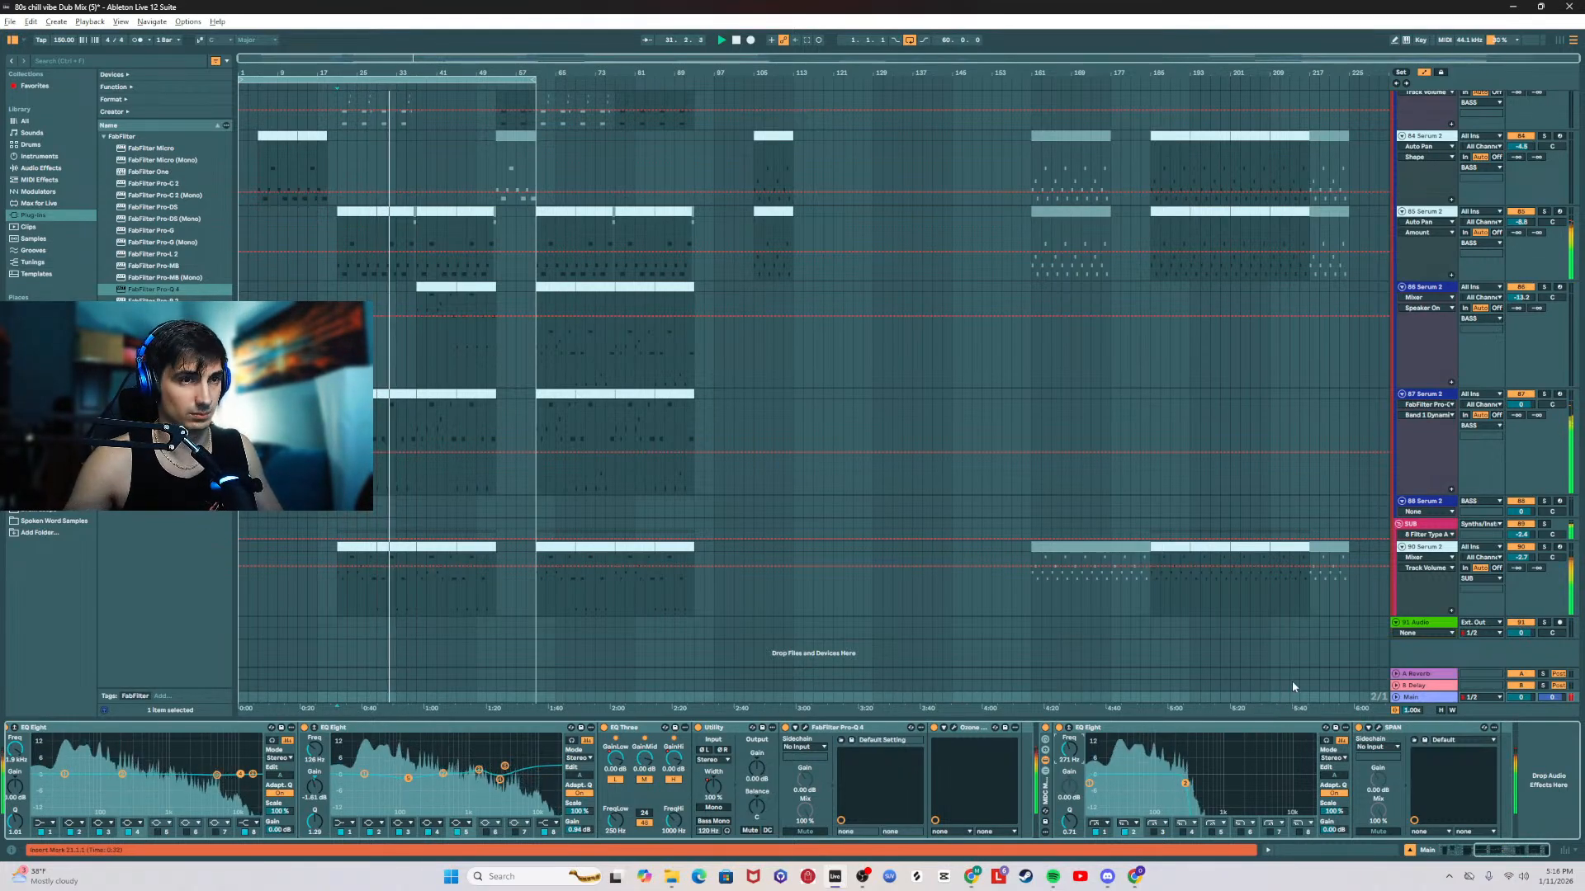
# Step: Open the first clip on the 90 Serum 2 sub track and lower its long F1 note one octave to F0
pyautogui.doubleClick(338, 548)
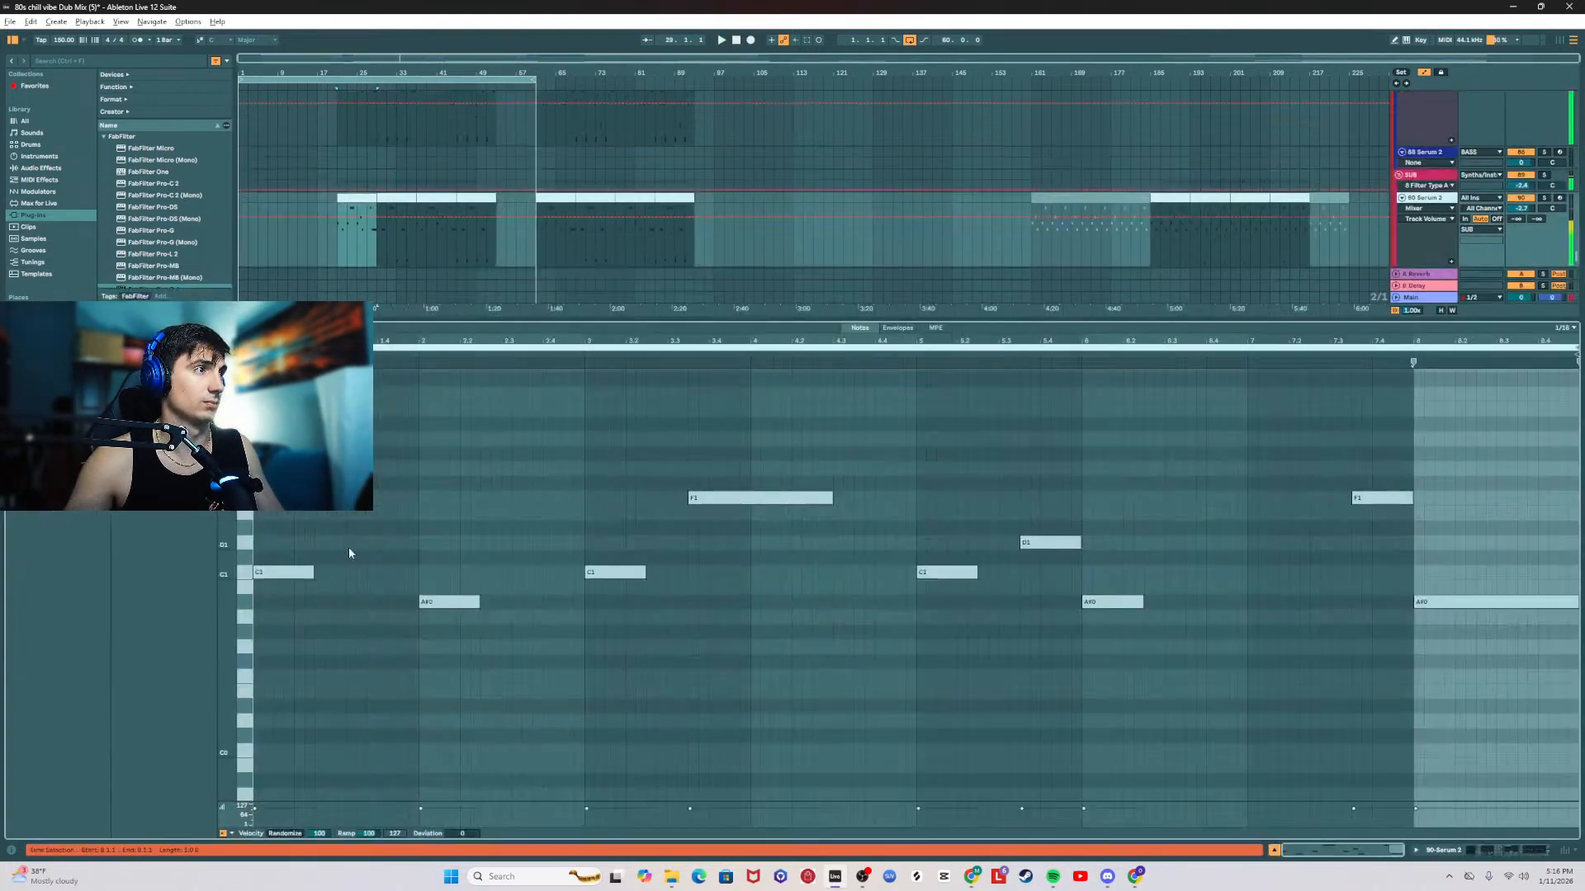
pyautogui.click(728, 496)
pyautogui.hotkey('shift', 'Down')
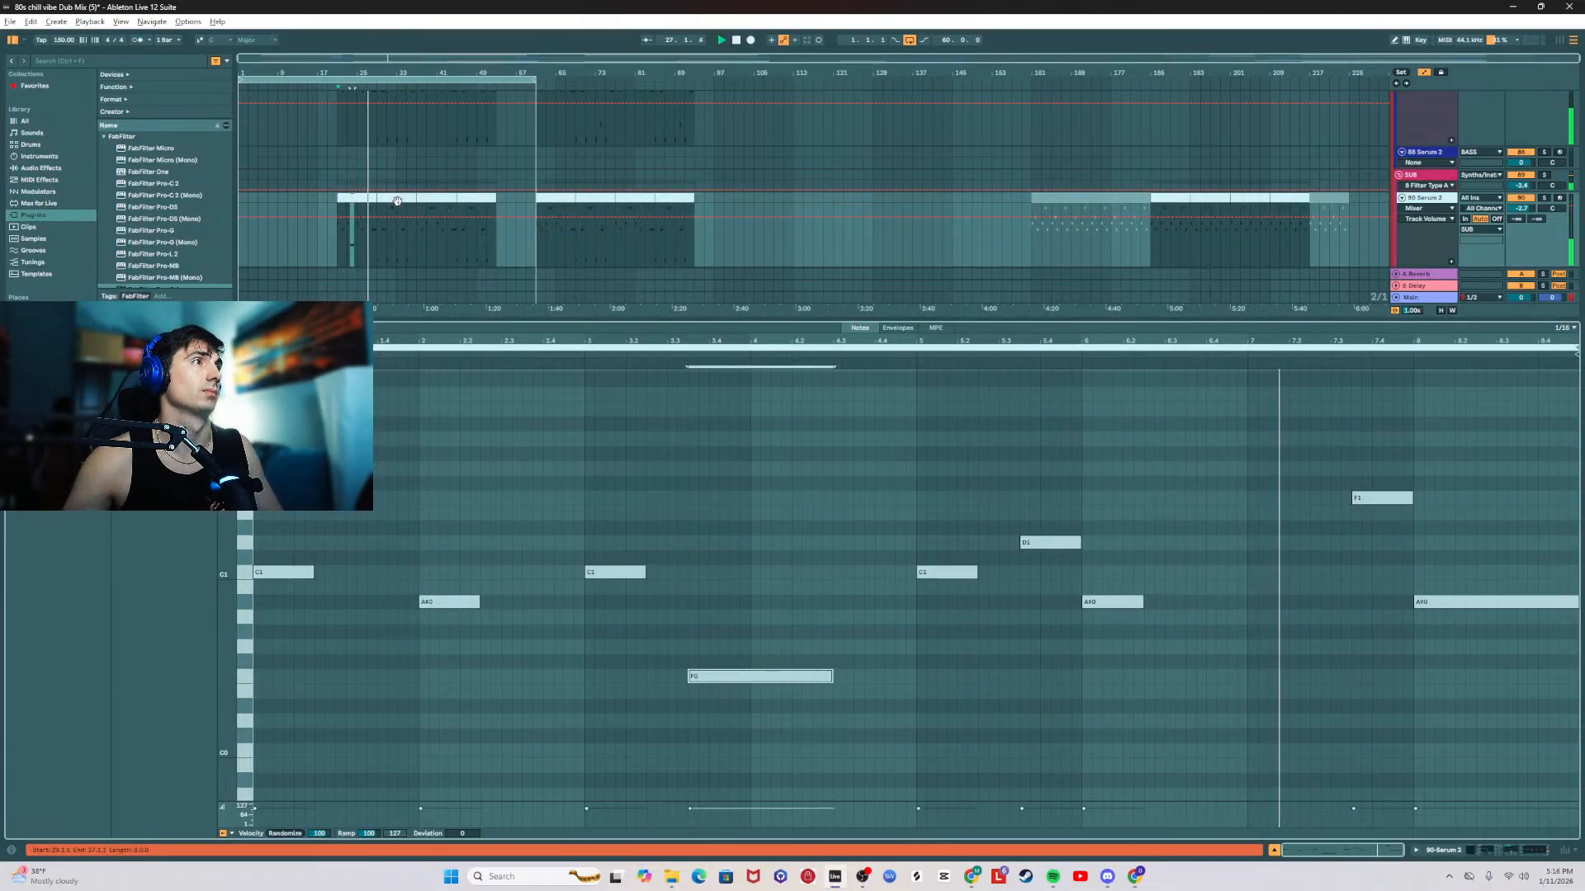
# Step: Open the second sub clip on the 90 Serum 2 track and lower its long F note one octave to F0
pyautogui.click(397, 200)
pyautogui.scroll(-3, 792, 559)
pyautogui.moveTo(404, 410); pyautogui.dragTo(1170, 578)
pyautogui.click(790, 437)
pyautogui.hotkey('shift', 'Down')
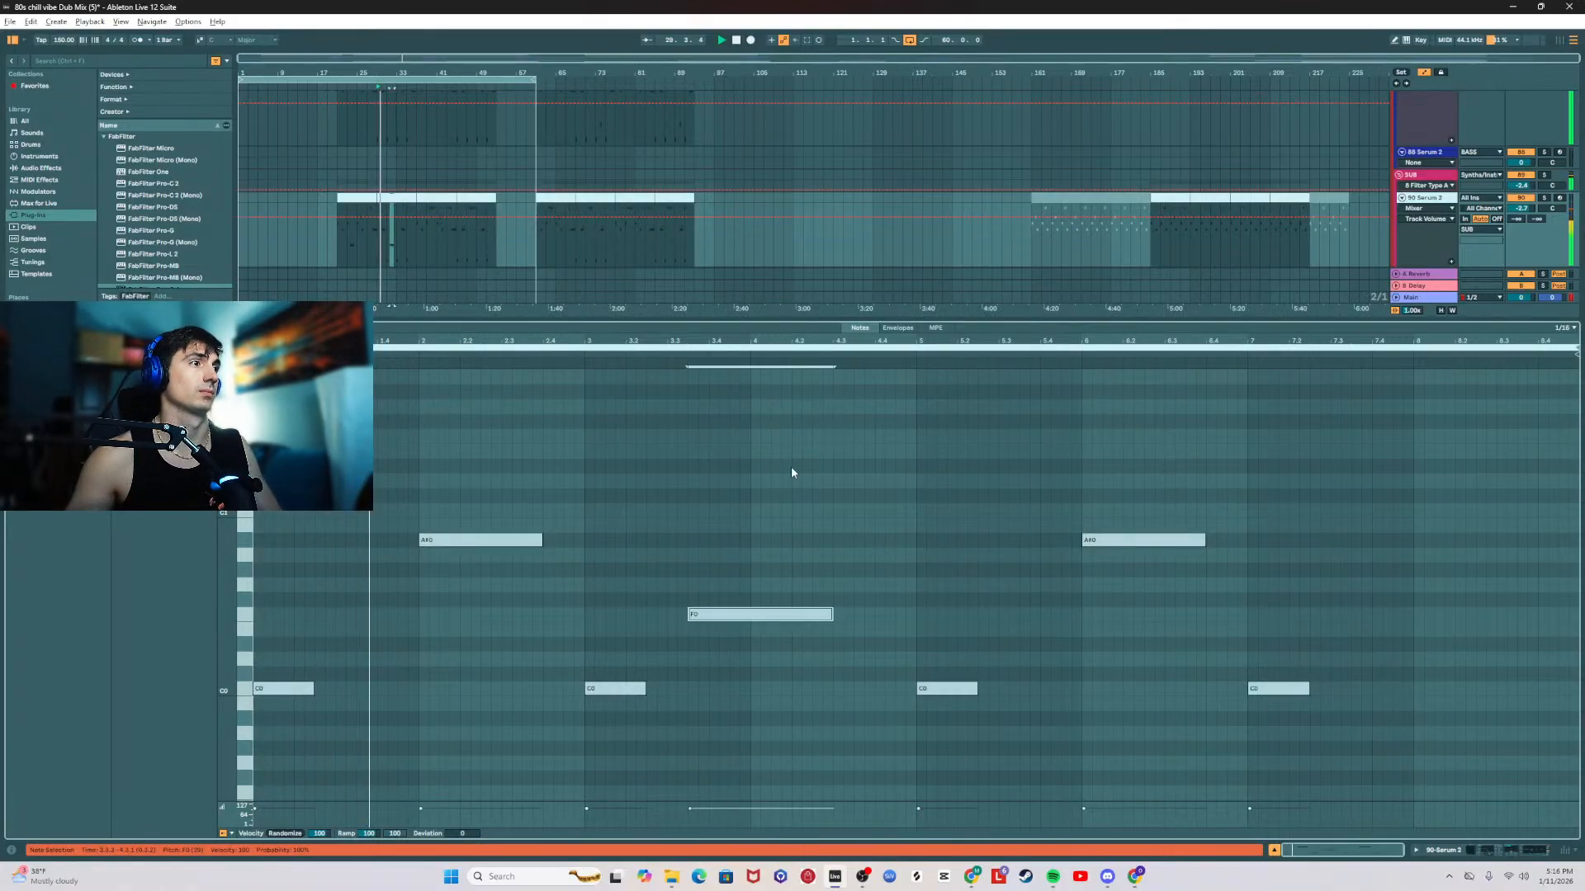
pyautogui.scroll(-3, 795, 483)
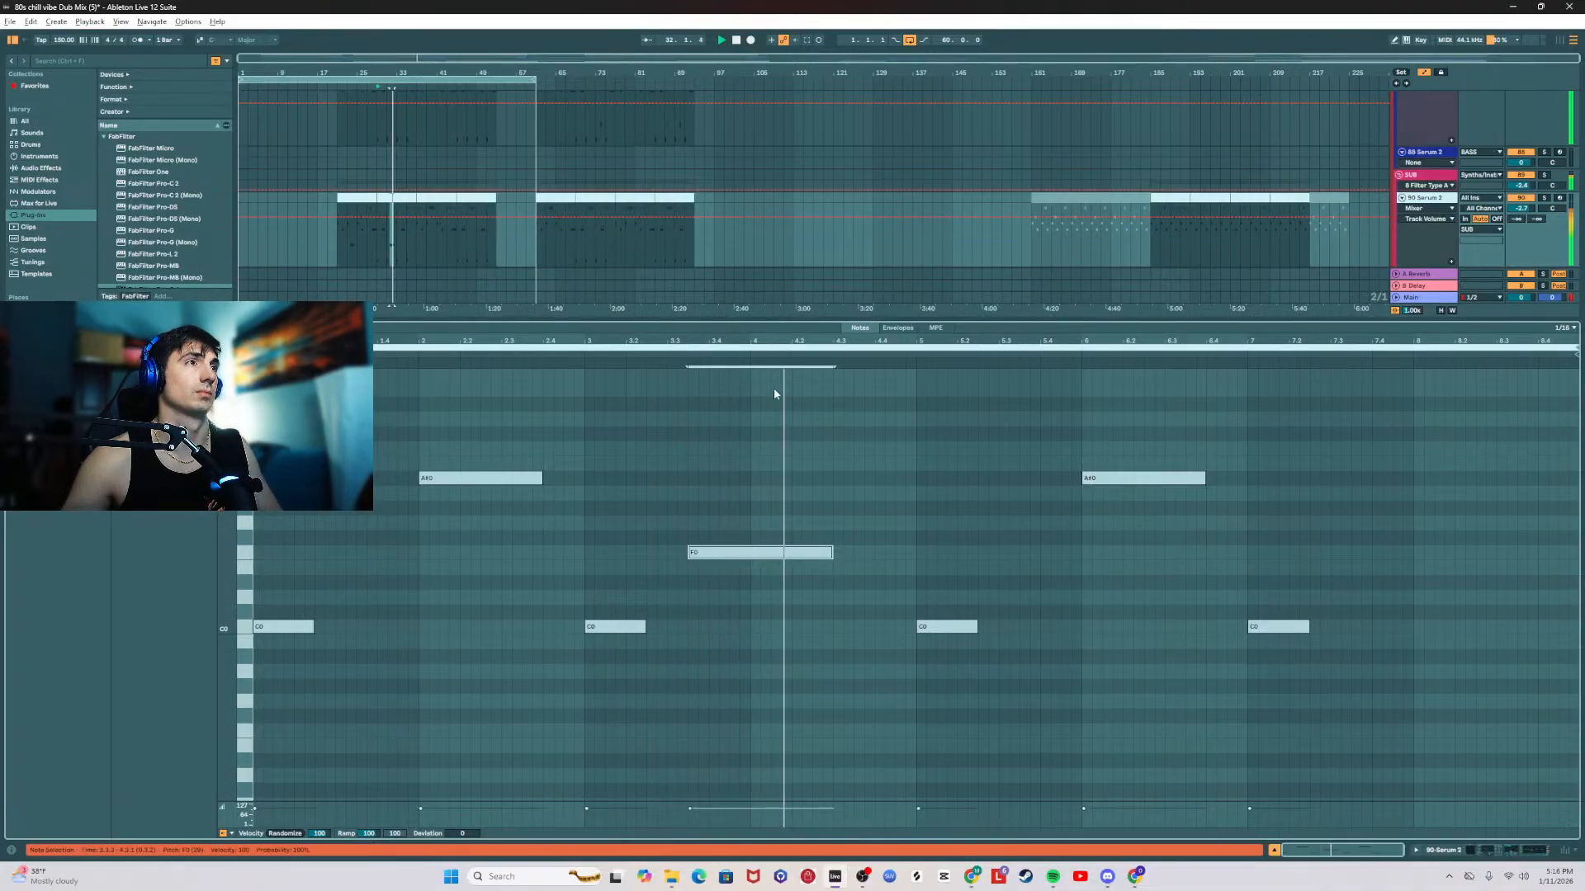
# Step: Open the third sub clip on the 90 Serum 2 track and lower its long F1 note one octave to F0
pyautogui.doubleClick(439, 199)
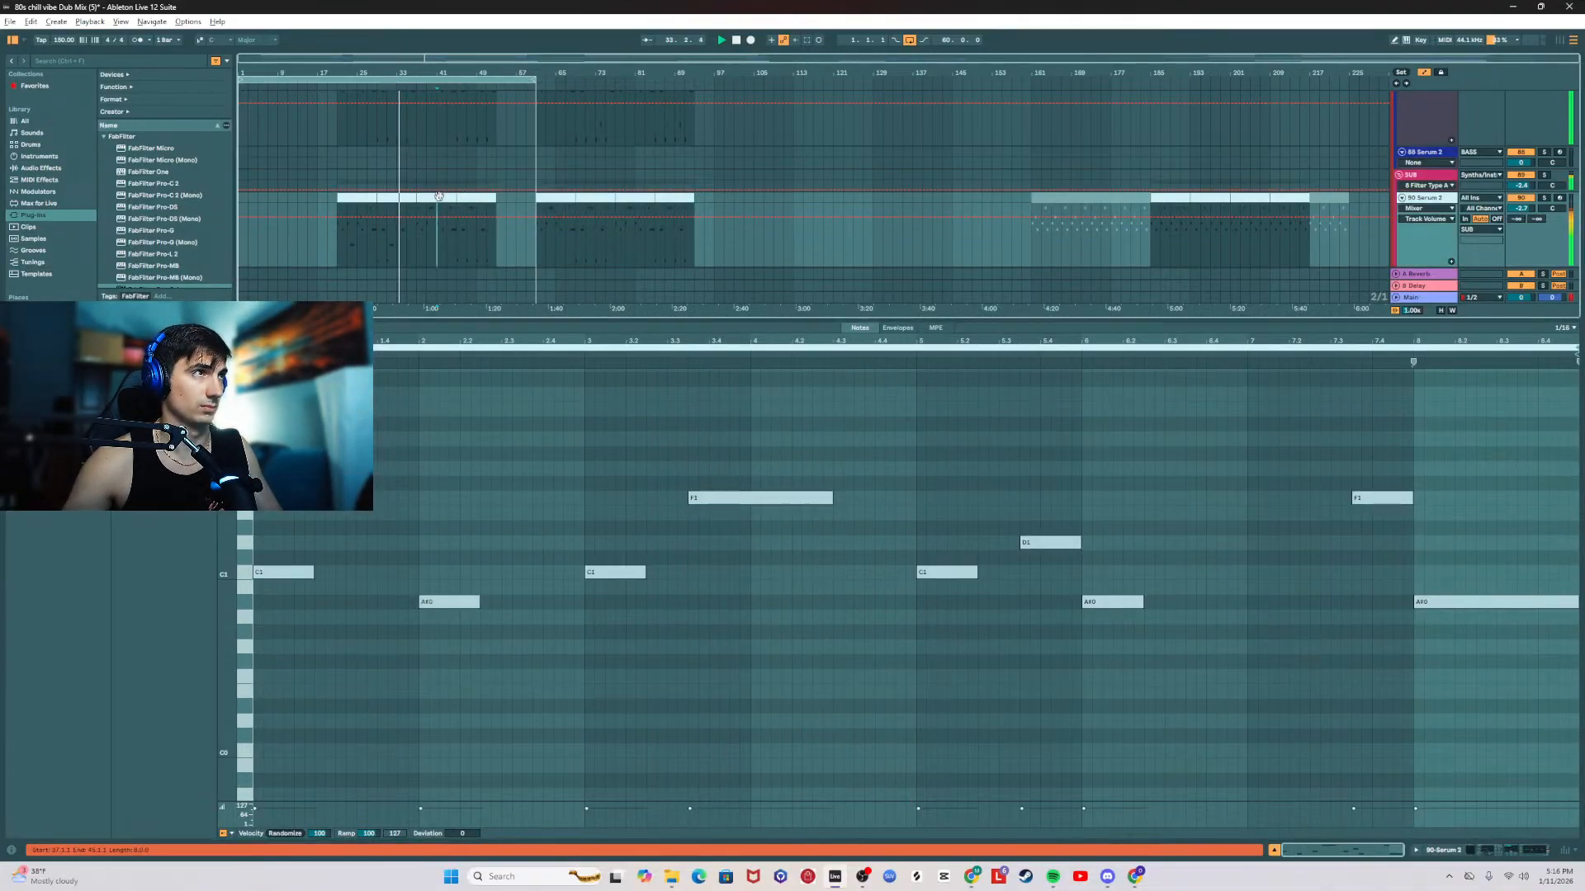
pyautogui.click(774, 499)
pyautogui.hotkey('shift', 'Down')
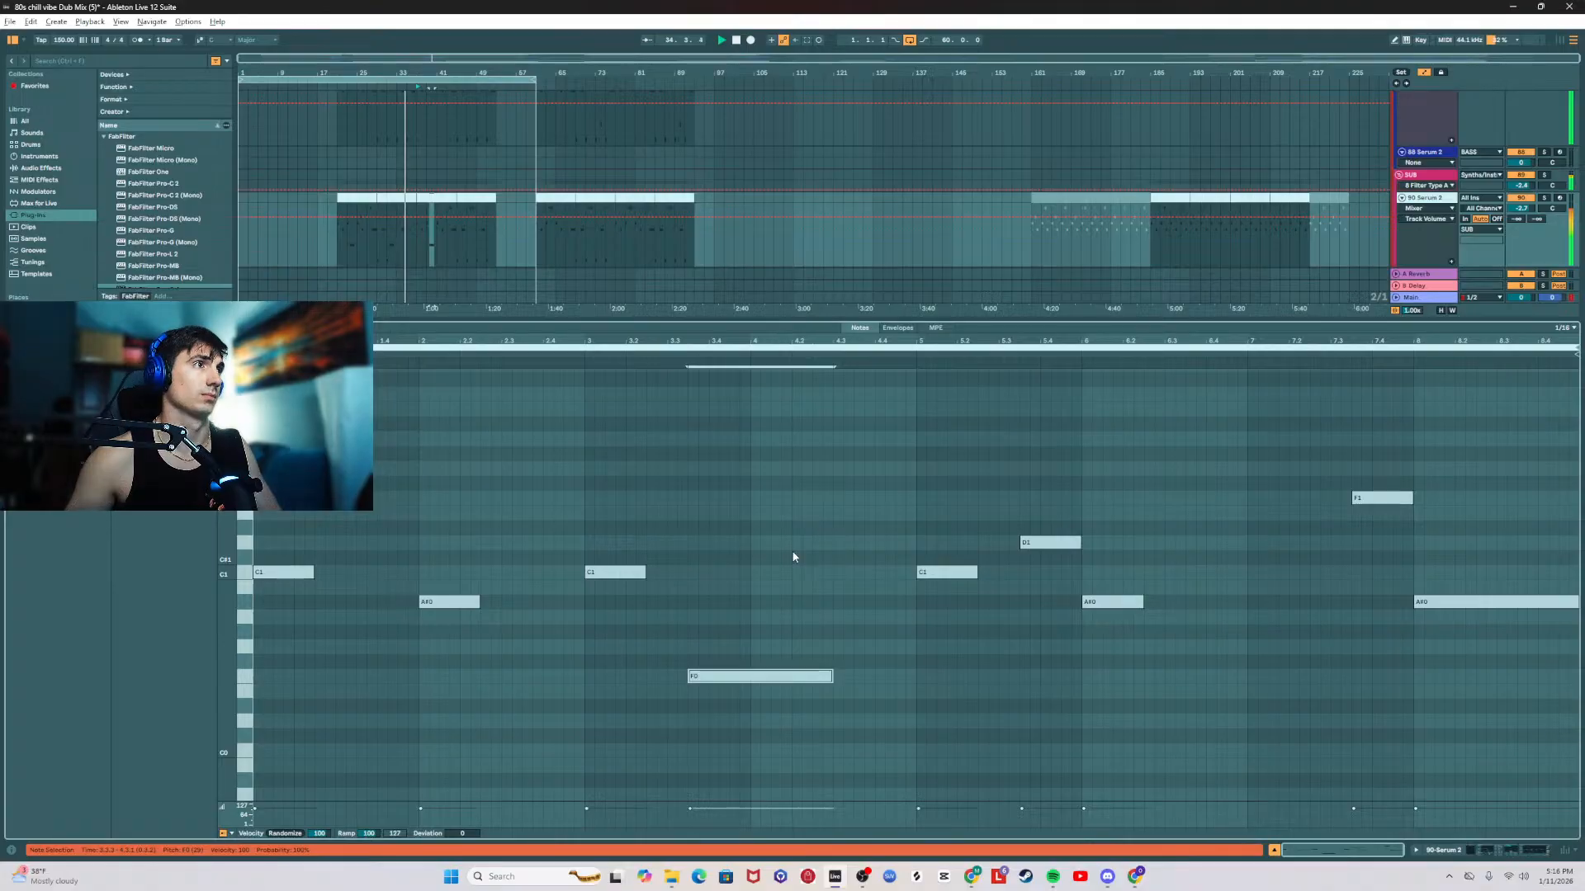
# Step: Audition the 90 Serum 2 track in solo and display the Main track's effect chain
pyautogui.click(1543, 199)
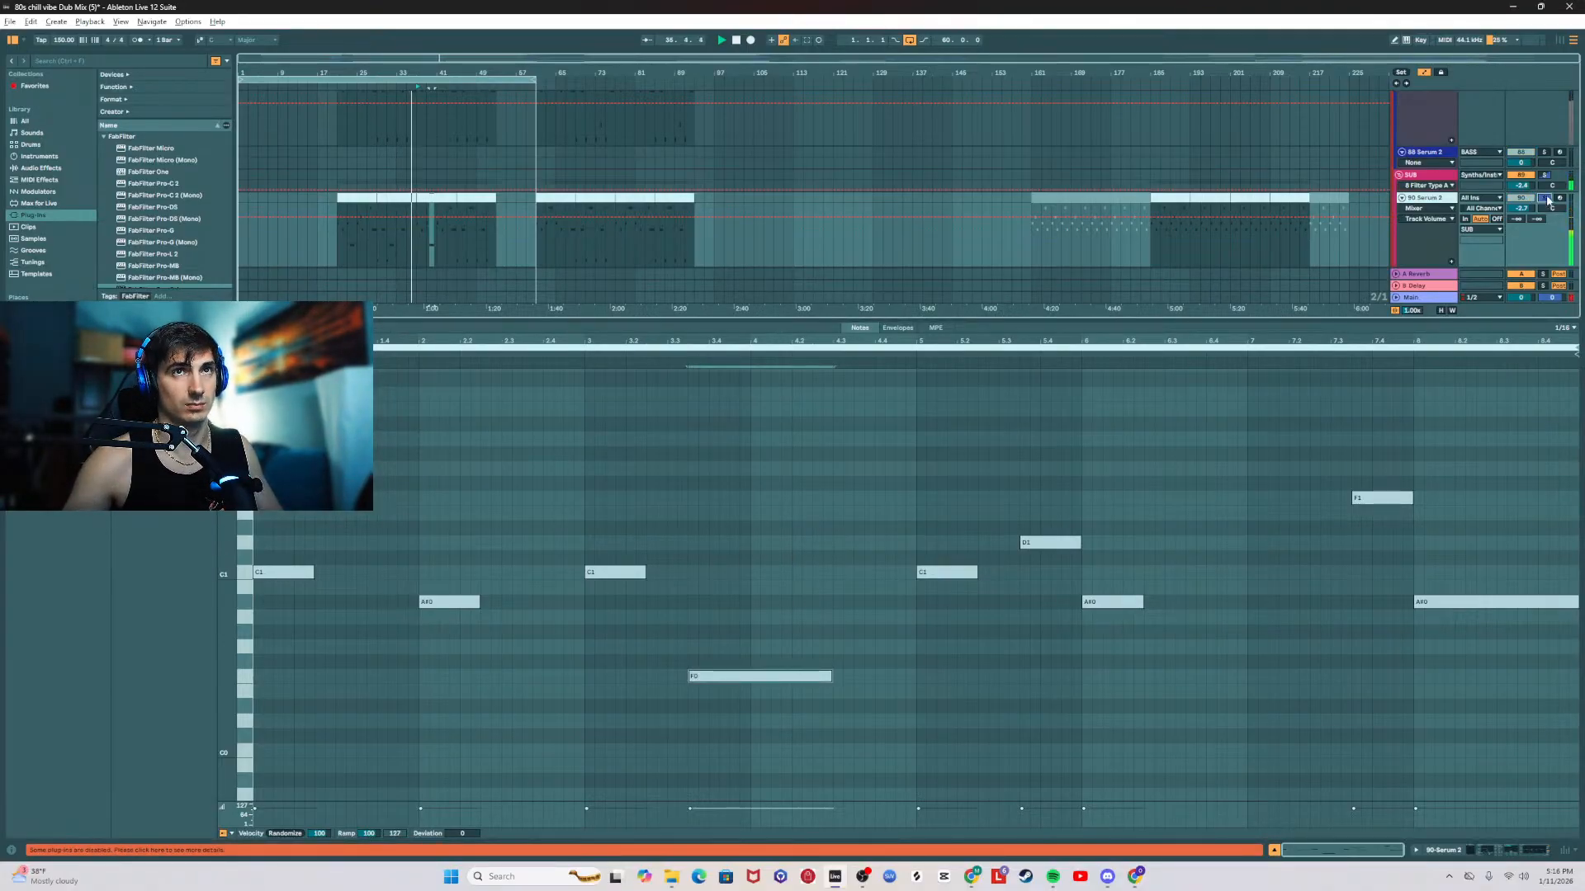
pyautogui.click(1427, 298)
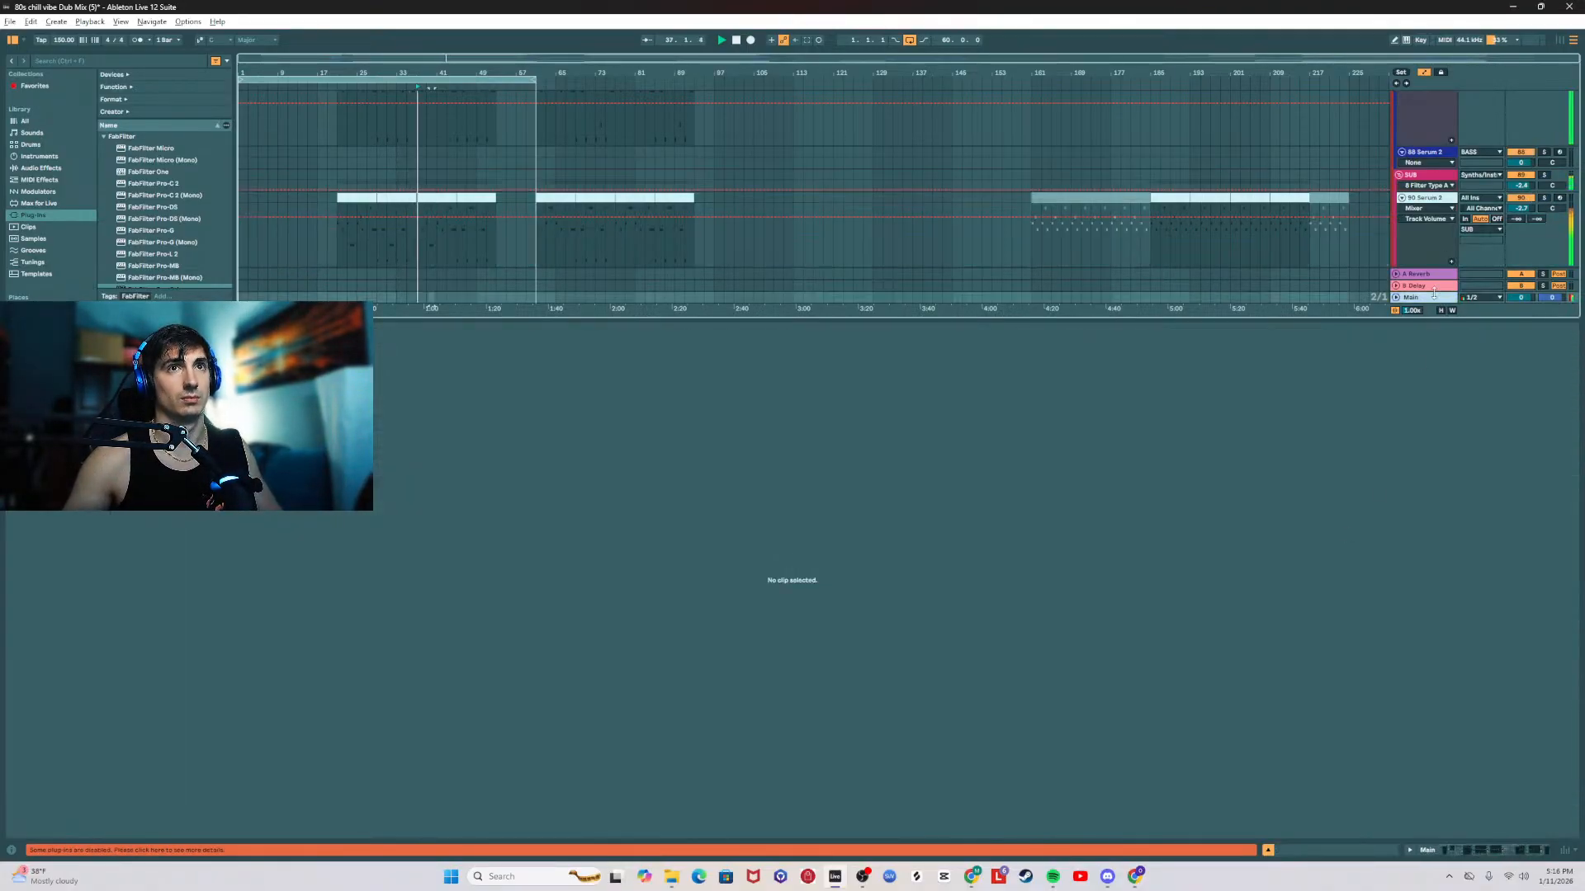
pyautogui.hotkey('shift', 'Tab')
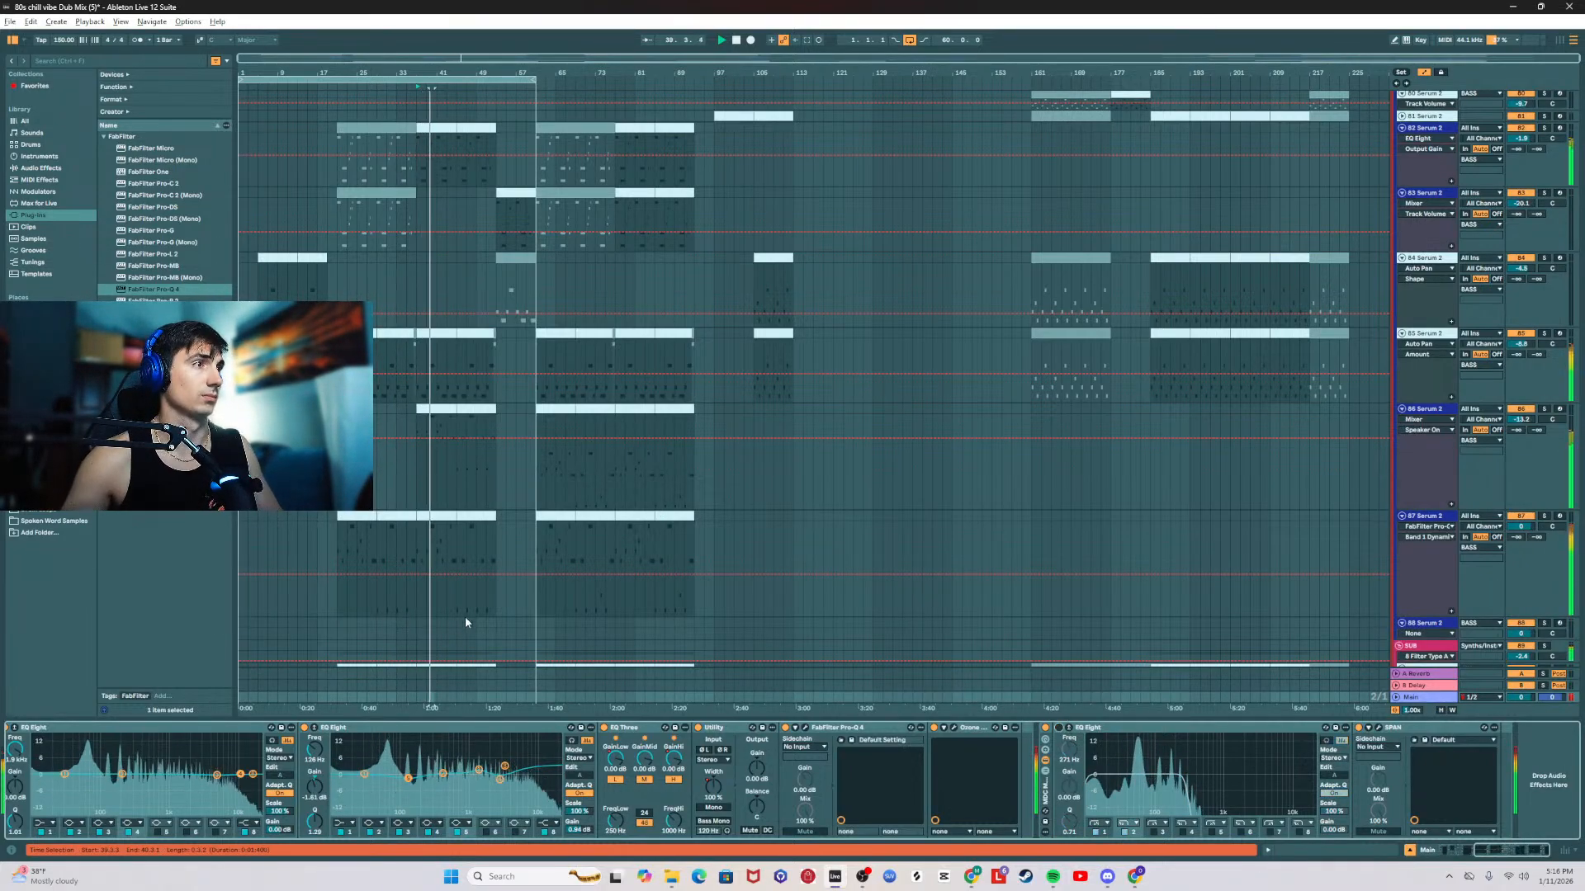
# Step: Restart playback from the first clip on the 87 Serum 2 track
pyautogui.click(360, 520)
pyautogui.press('space')
pyautogui.press('space')
pyautogui.scroll(-3, 439, 546)
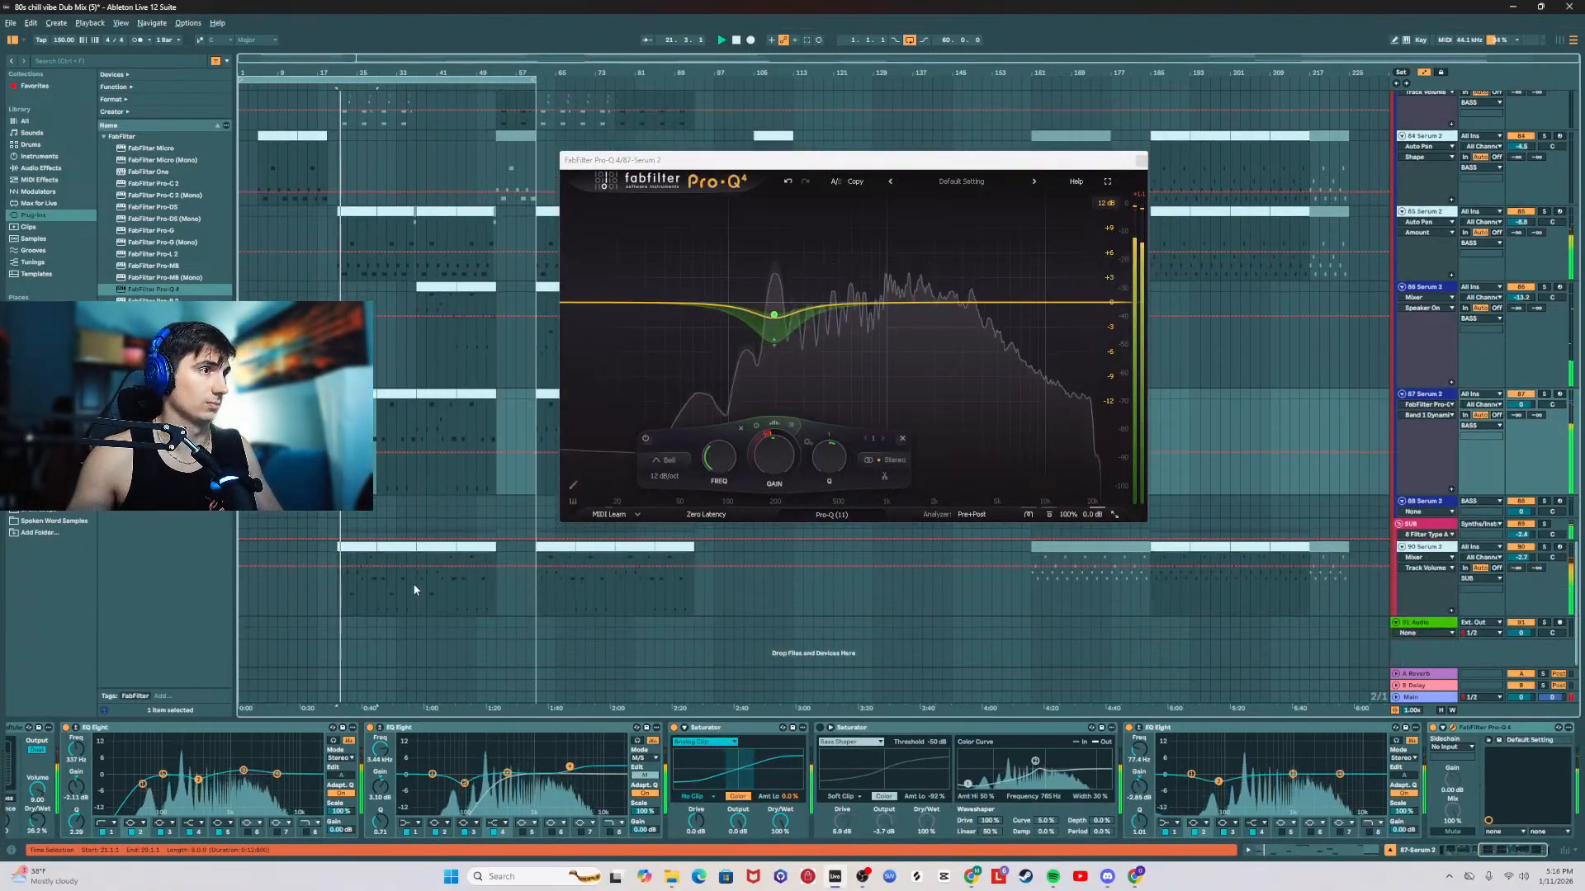
# Step: In the first sub clip, raise the C0 notes at bars 1 and 3 to C1 and the long F0 note to F1
pyautogui.doubleClick(419, 546)
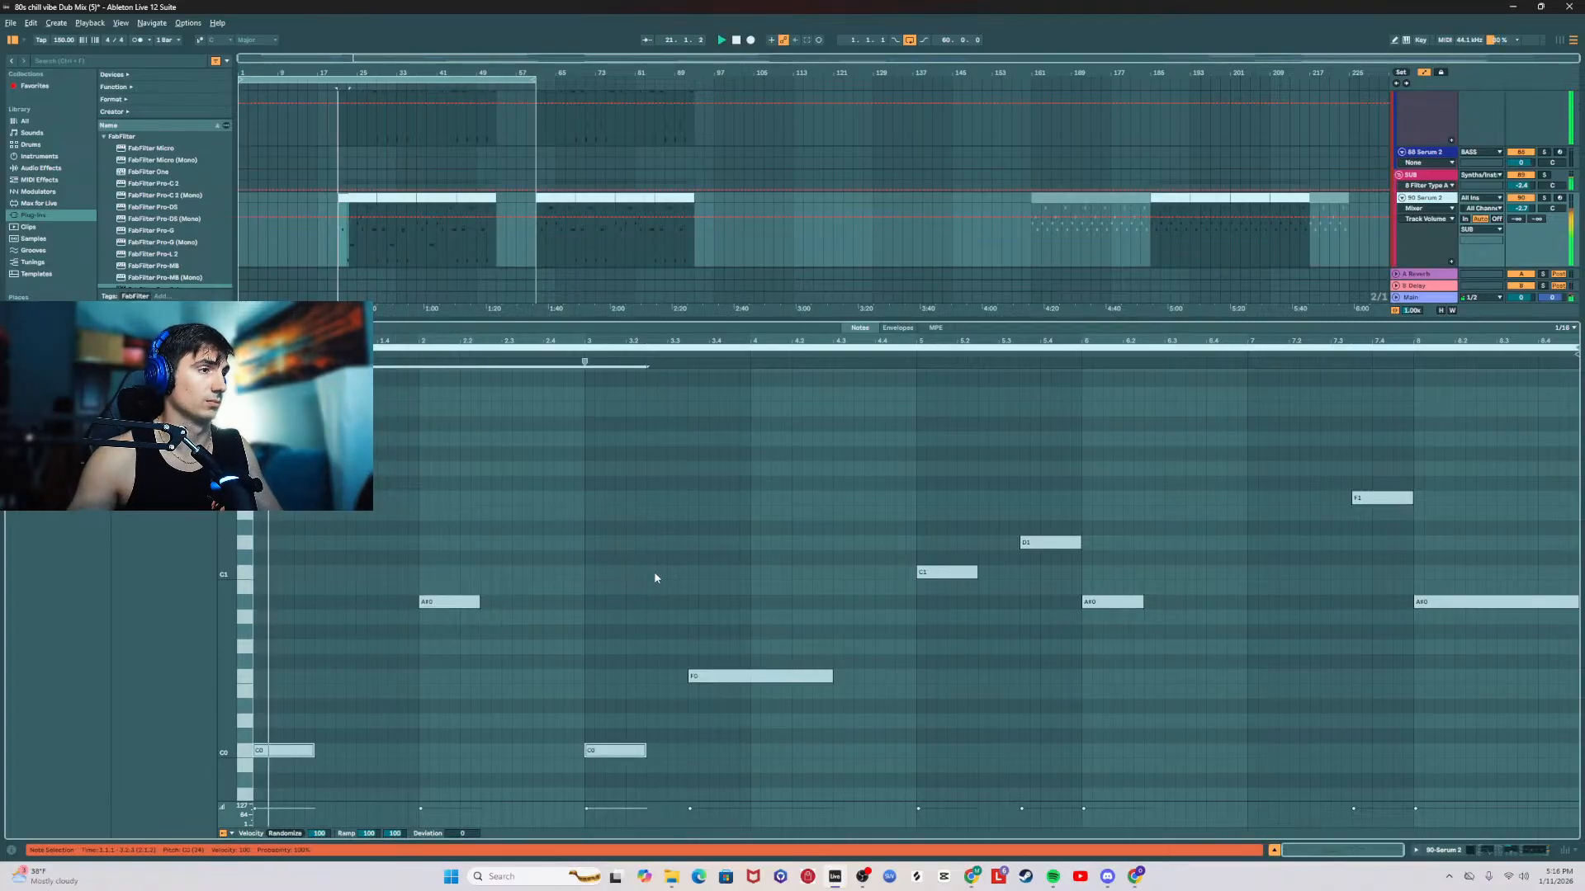
pyautogui.hotkey('shift', 'Up')
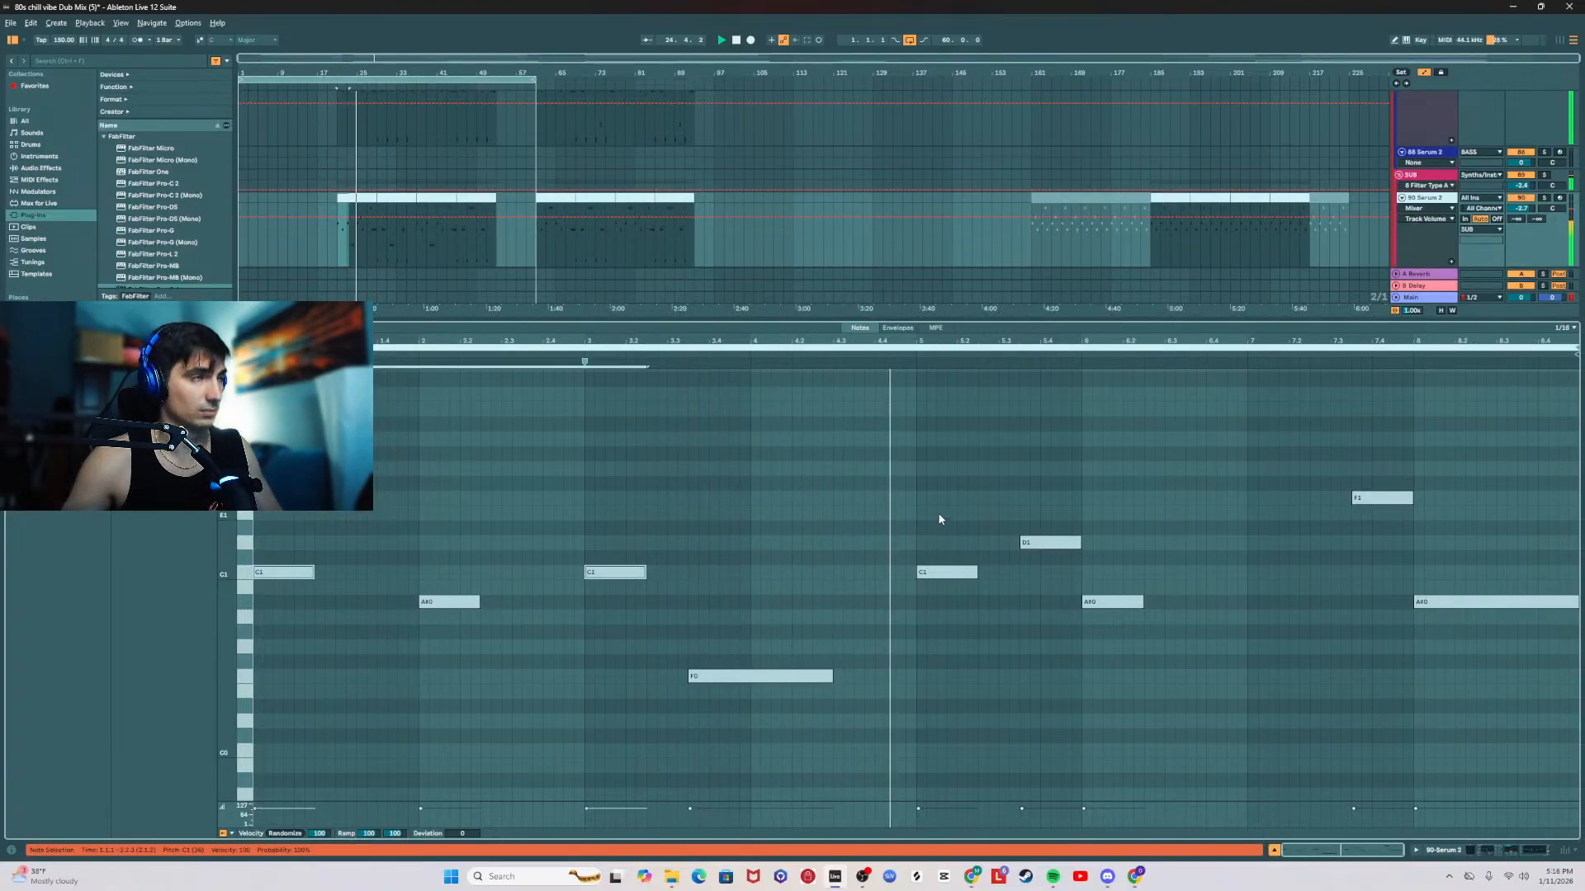
pyautogui.moveTo(725, 542); pyautogui.dragTo(784, 725)
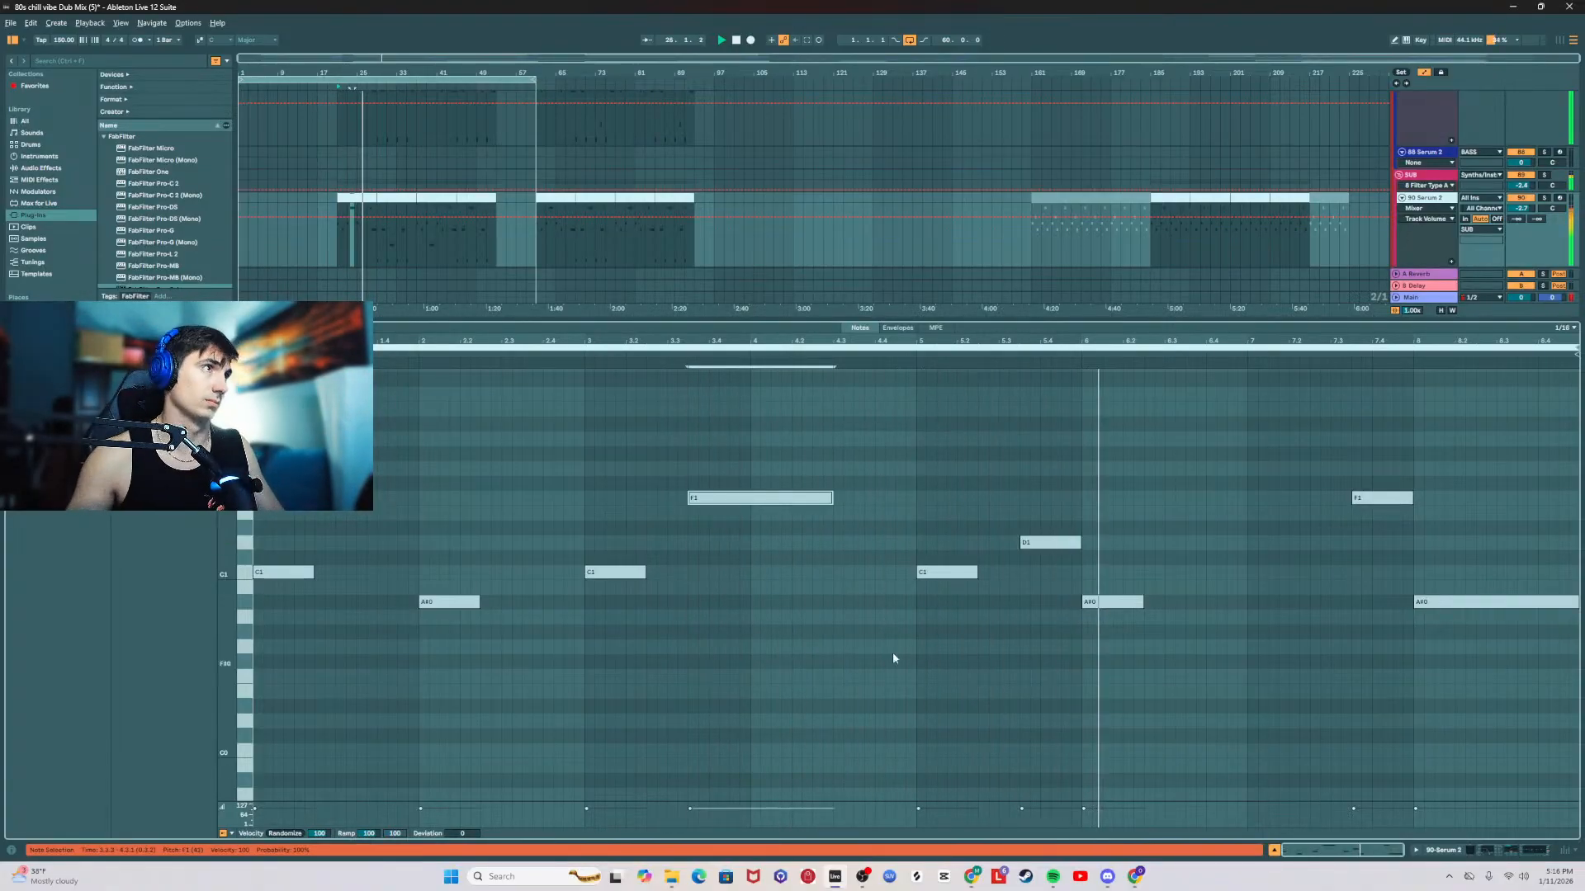
pyautogui.doubleClick(706, 319)
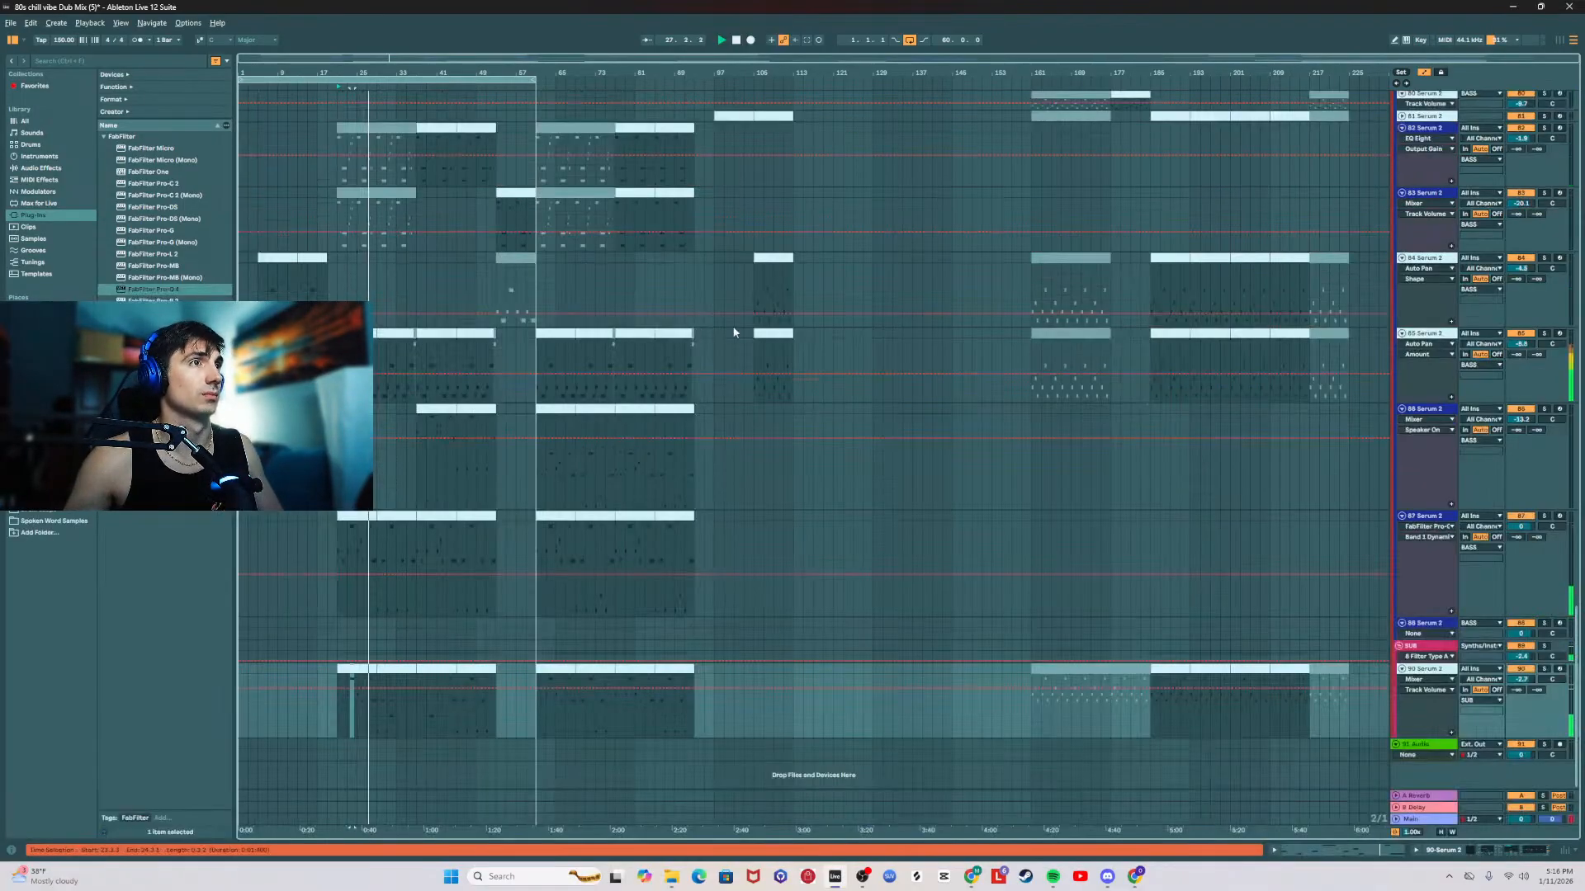
# Step: In the first sub clip, lengthen the C1 notes at bars 1 and 5 to half a bar and both short A#0 notes to a full bar
pyautogui.doubleClick(353, 664)
pyautogui.moveTo(313, 572); pyautogui.dragTo(335, 572)
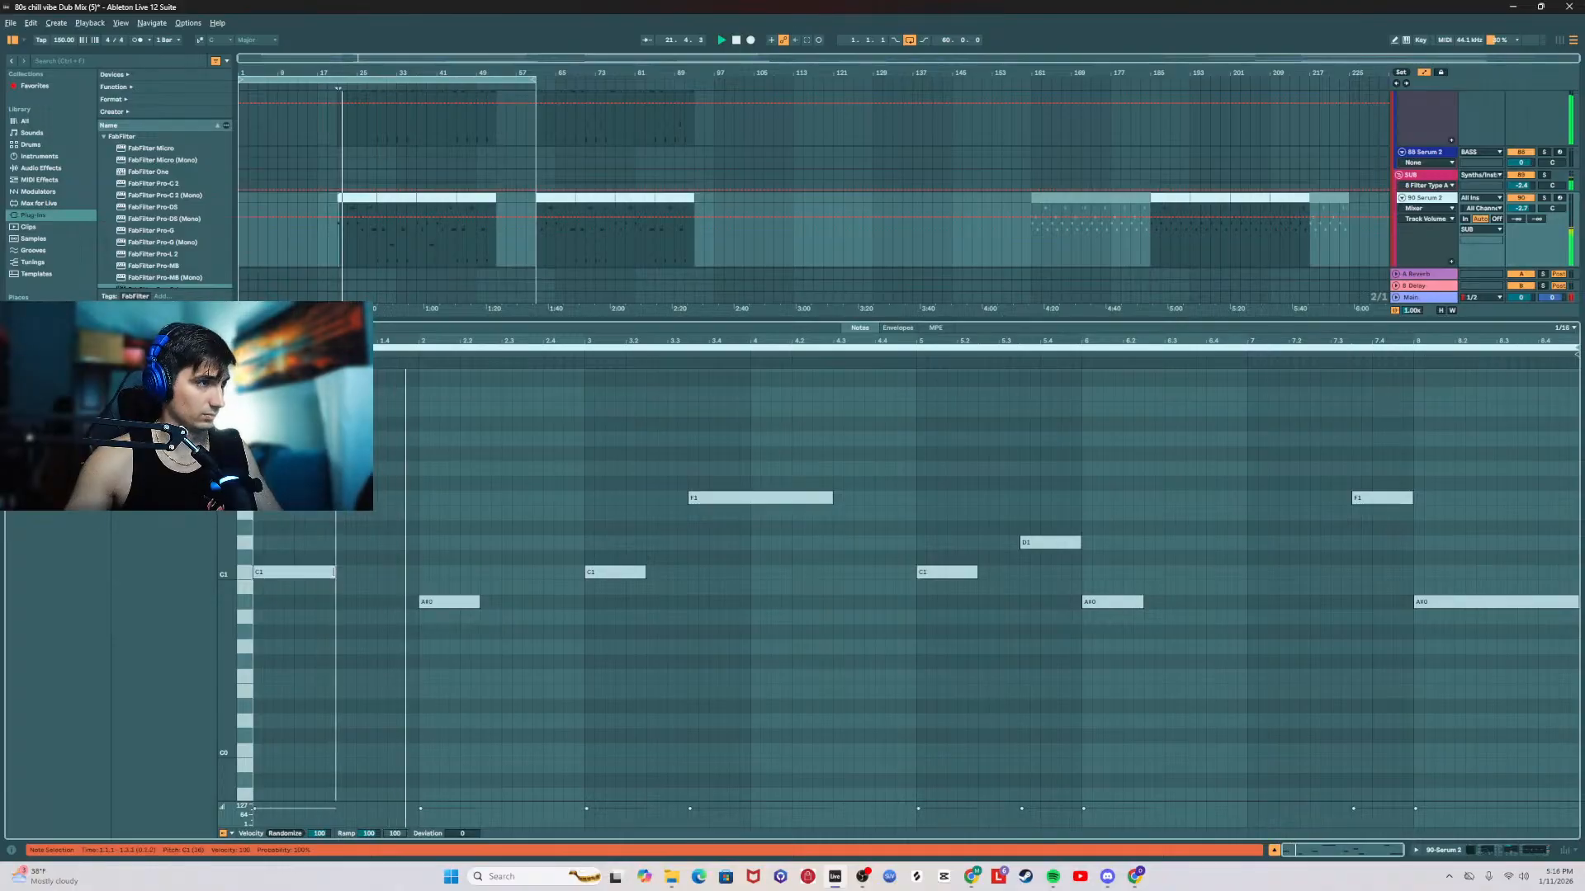
pyautogui.press('space')
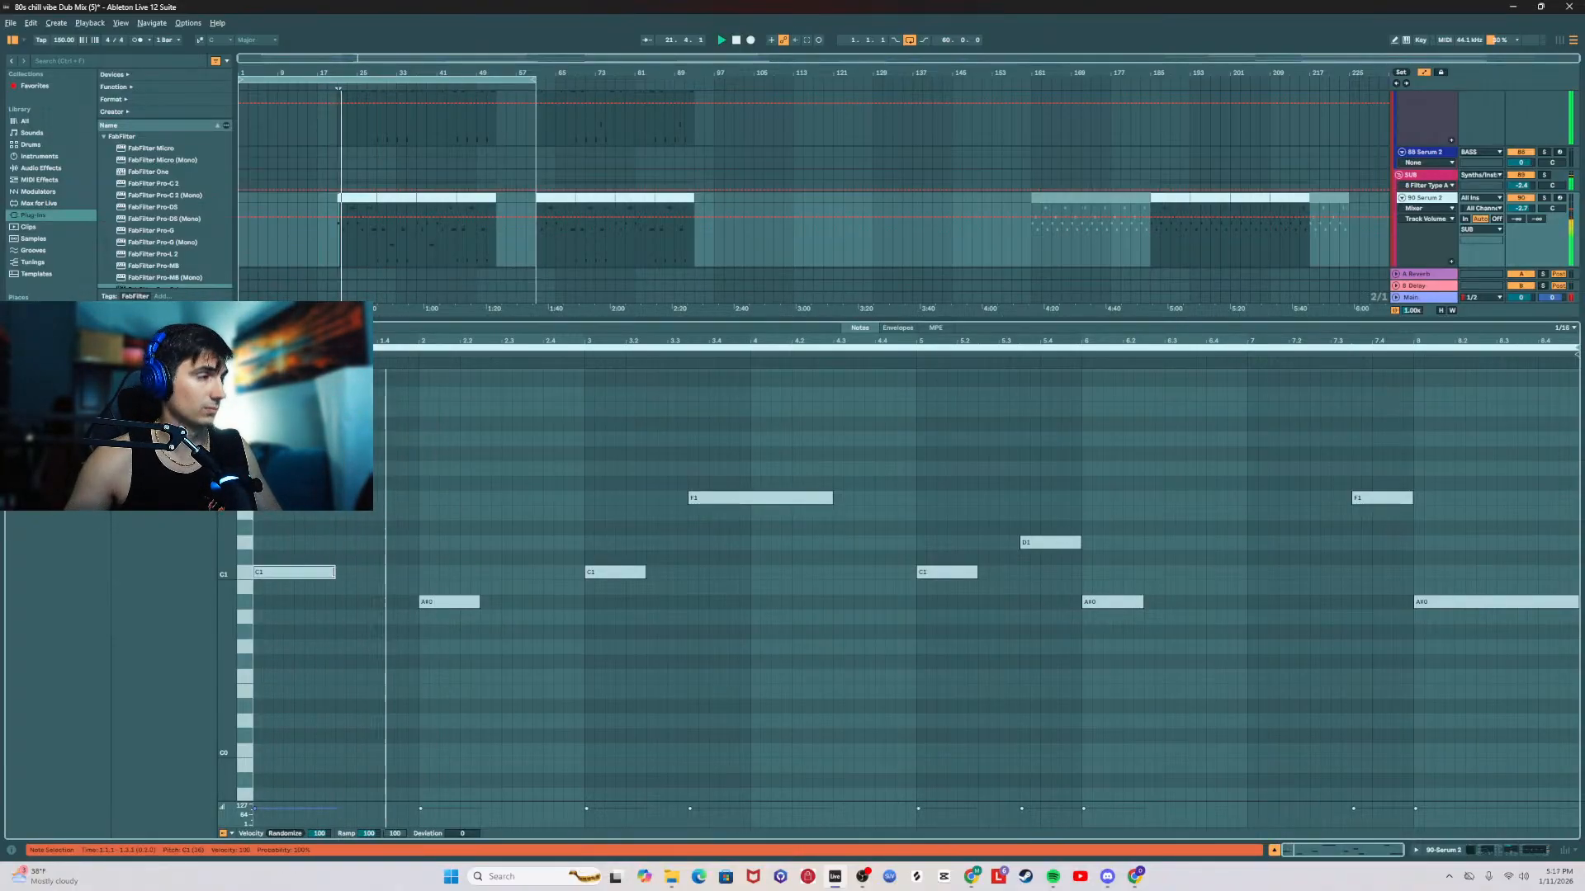
pyautogui.moveTo(479, 602); pyautogui.dragTo(587, 606)
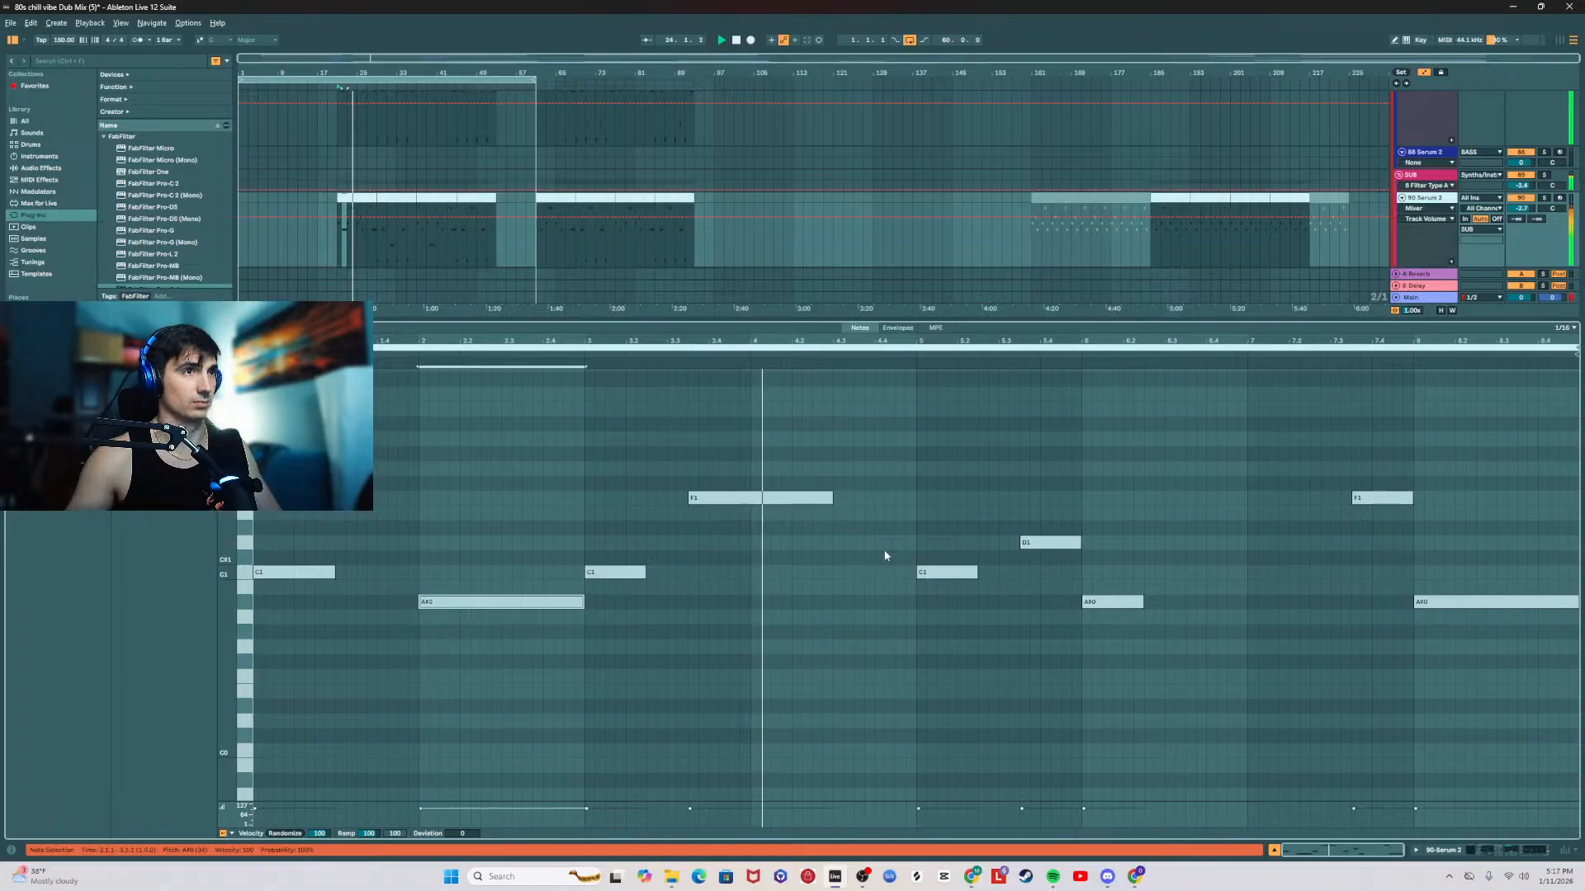
pyautogui.moveTo(977, 572); pyautogui.dragTo(999, 572)
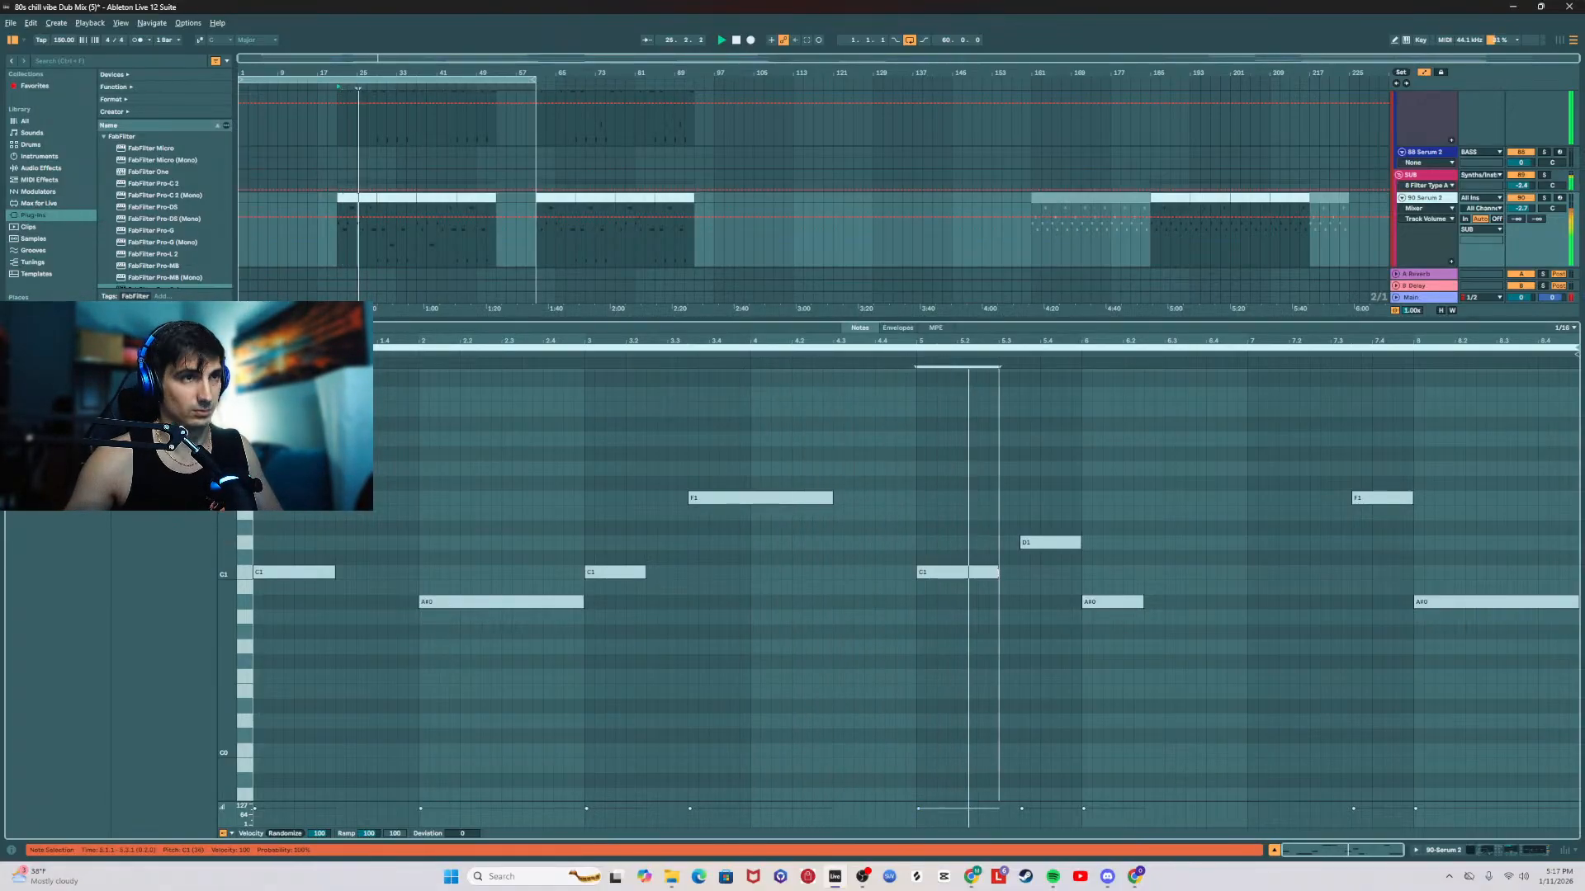
pyautogui.moveTo(1143, 602); pyautogui.dragTo(1250, 603)
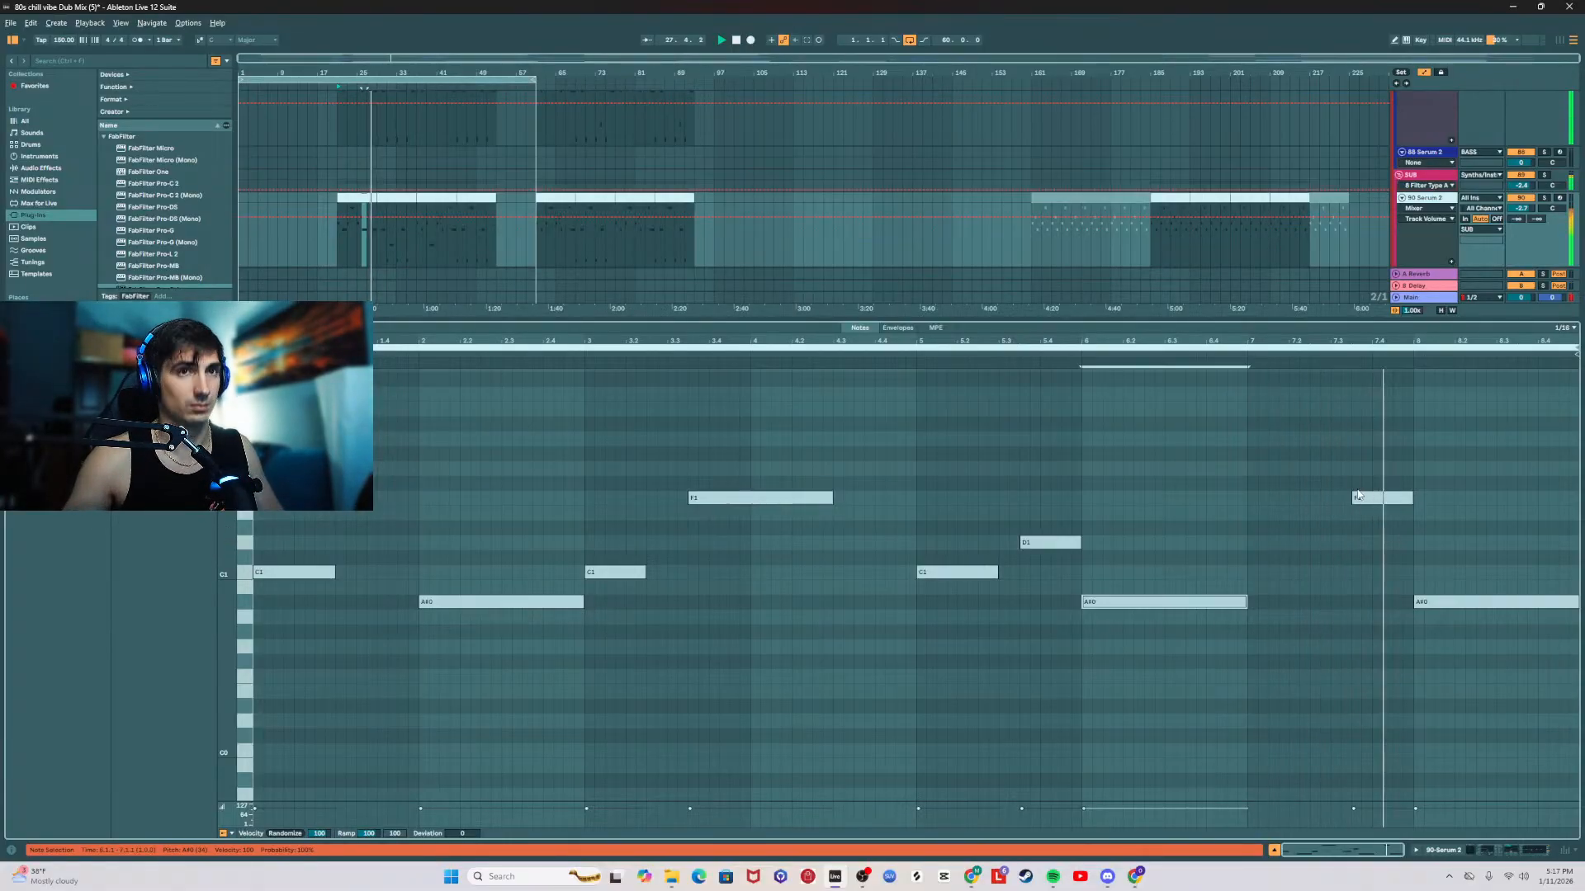
# Step: In the second sub clip, lengthen the opening C0 note to half a bar and the bar 2 A#0 note to a full bar
pyautogui.click(360, 196)
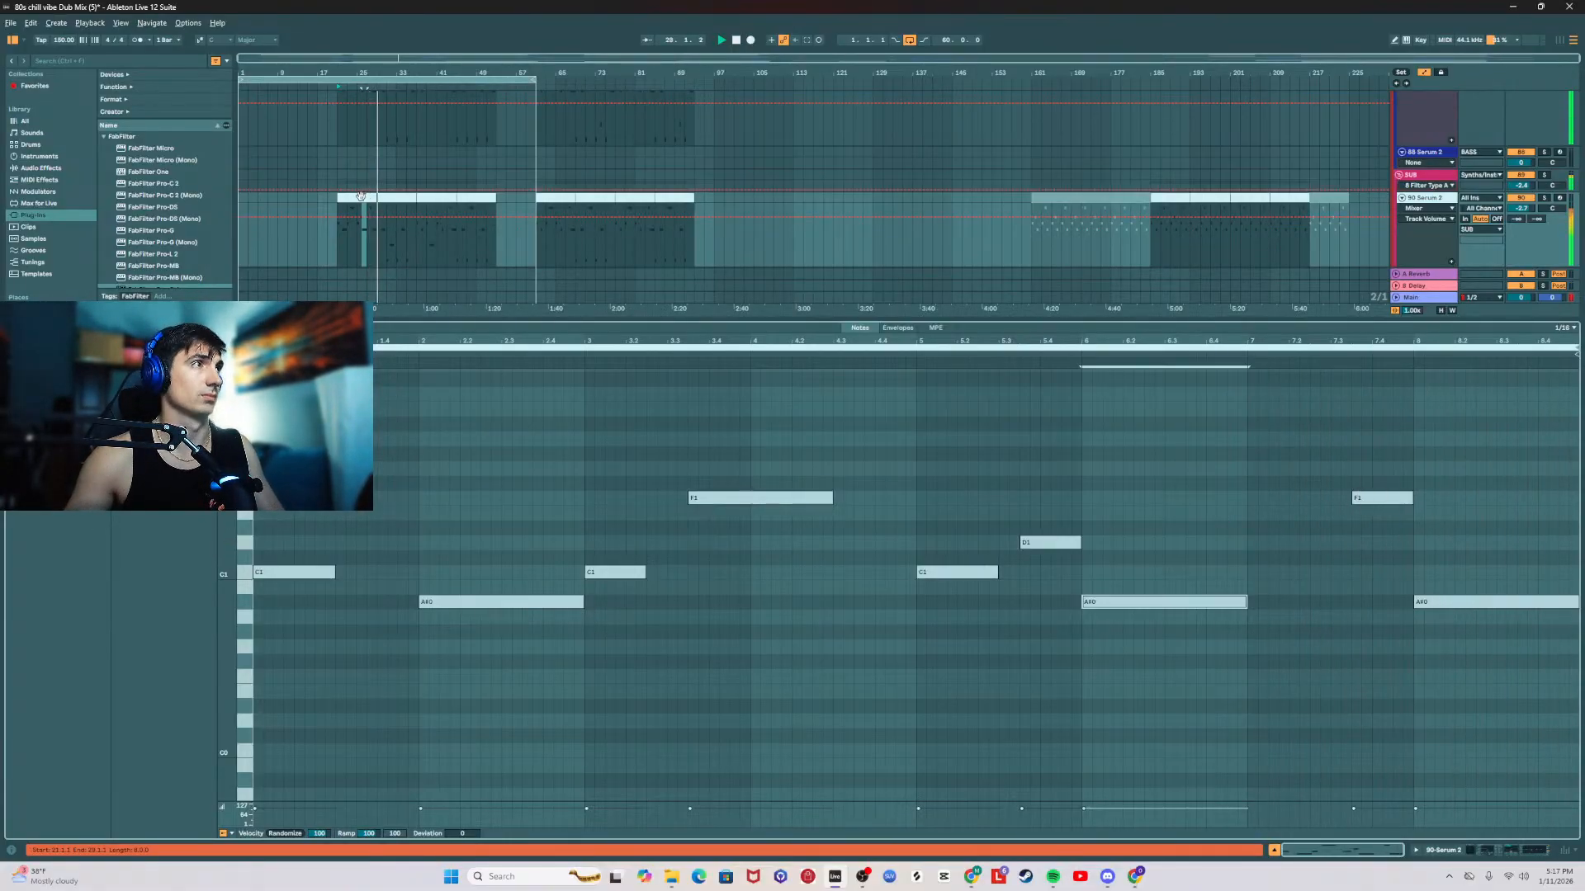
pyautogui.click(362, 197)
pyautogui.click(435, 198)
pyautogui.click(361, 198)
pyautogui.click(395, 197)
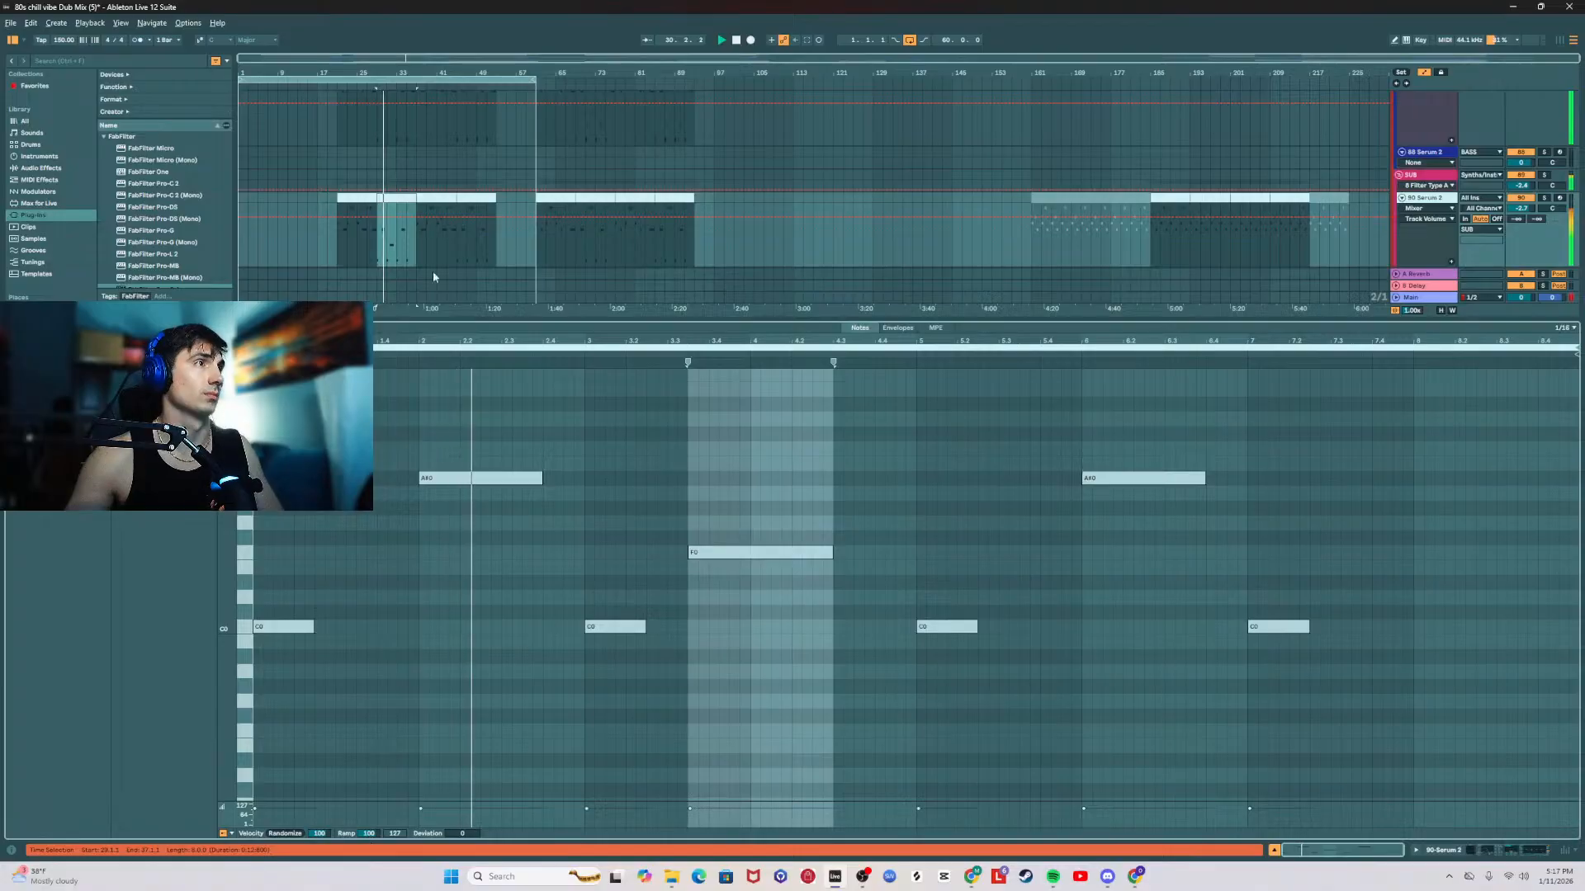
pyautogui.moveTo(314, 627); pyautogui.dragTo(327, 628)
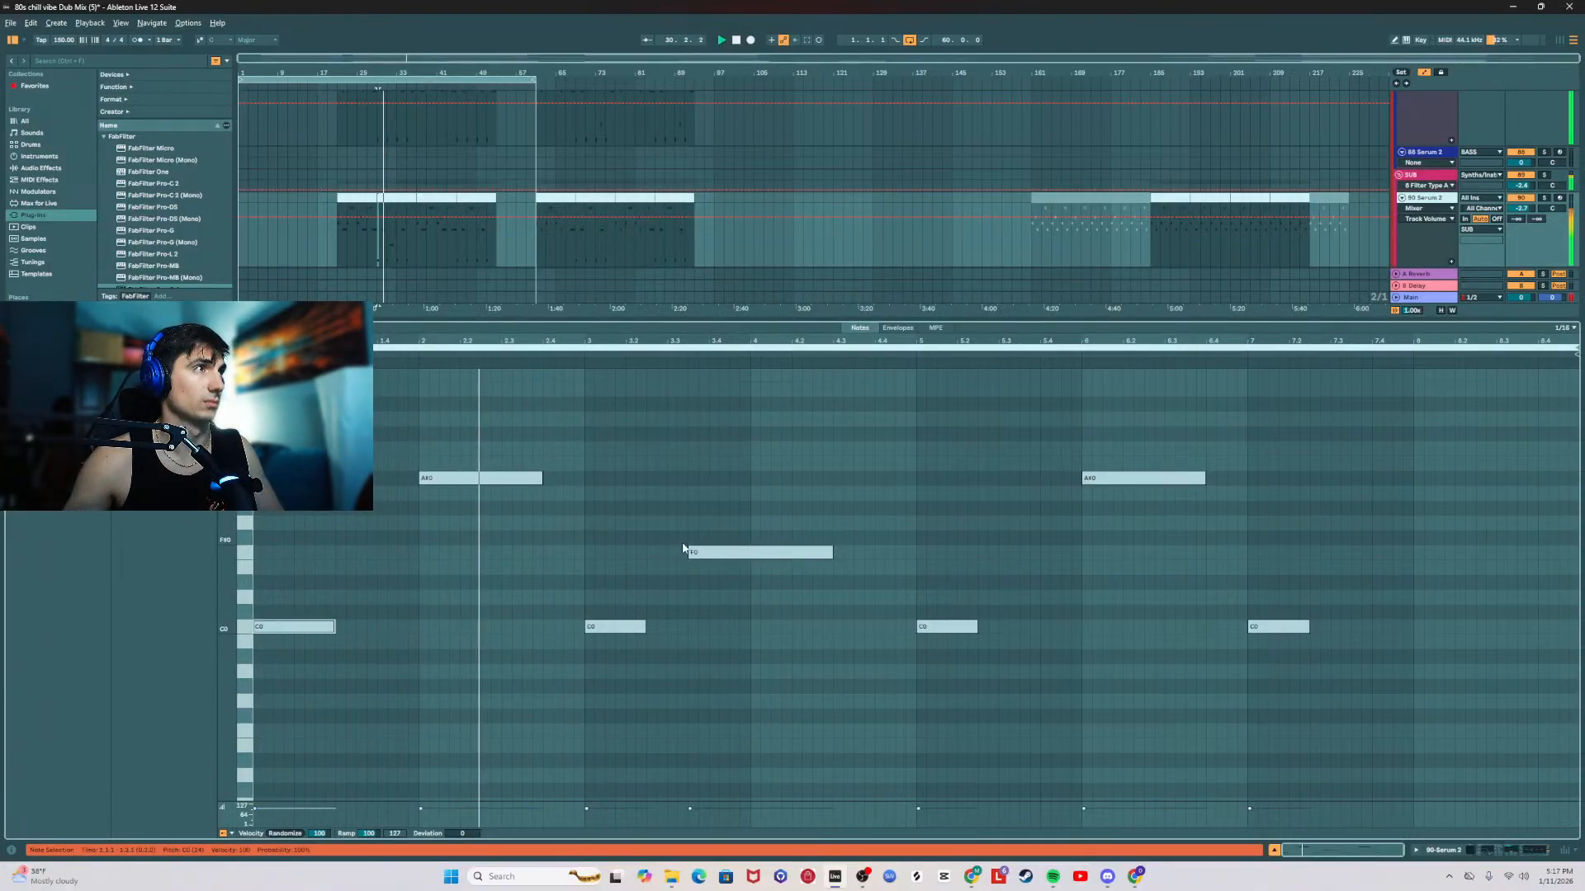
pyautogui.moveTo(542, 478); pyautogui.dragTo(583, 478)
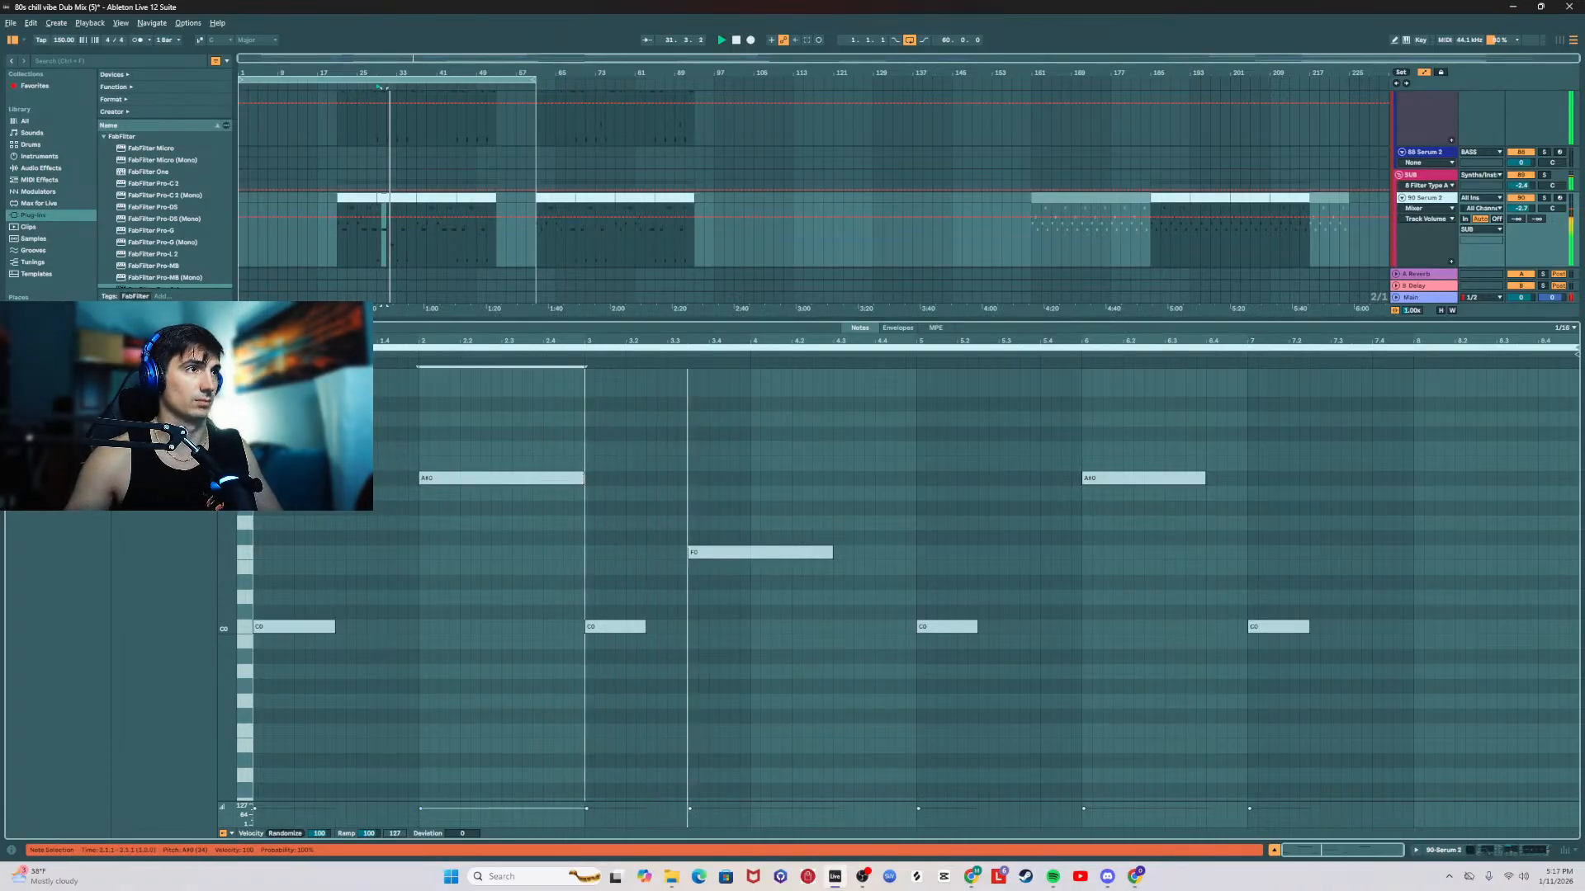
# Step: Raise the second sub clip's long F0 note to F1 and lengthen the C0 notes at bars 3, 5 and 7 to half a bar
pyautogui.click(823, 553)
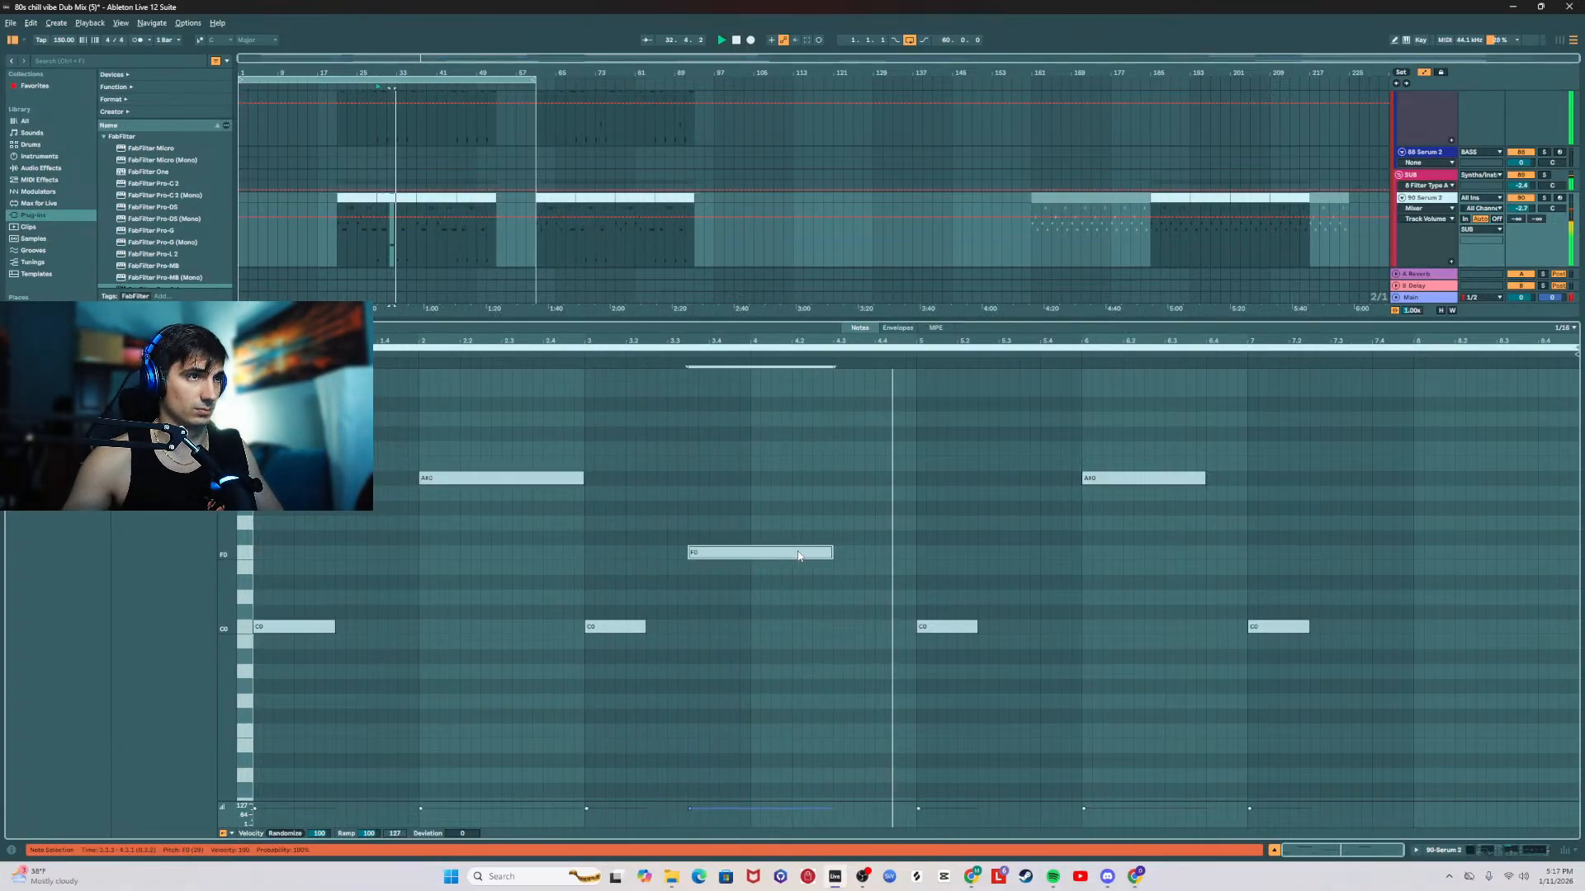
pyautogui.hotkey('shift', 'Up')
pyautogui.moveTo(978, 629); pyautogui.dragTo(999, 629)
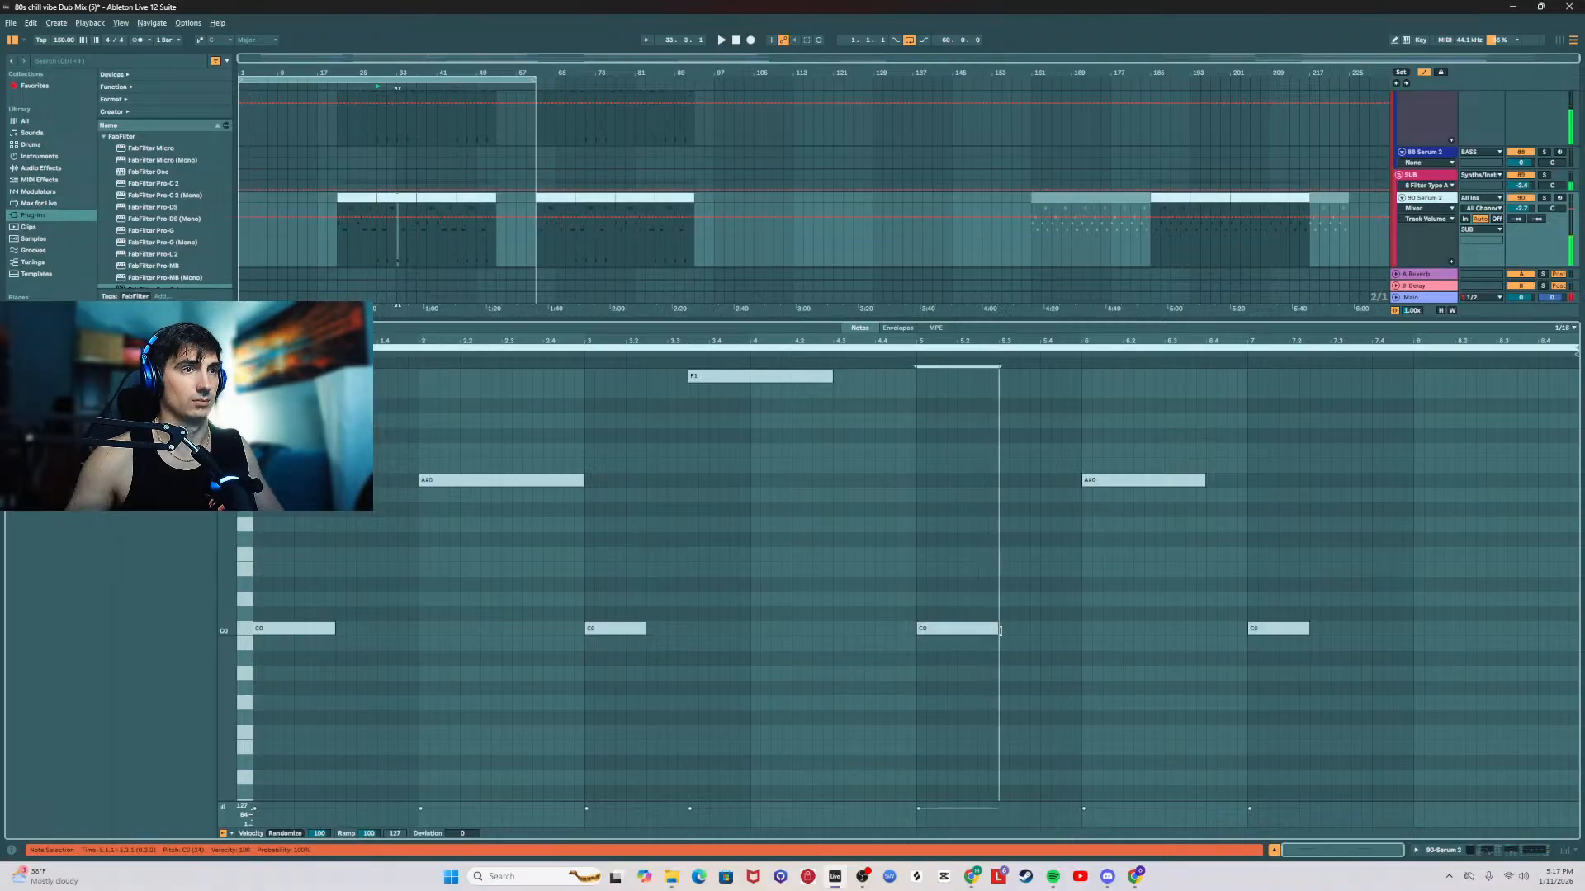
pyautogui.moveTo(645, 629); pyautogui.dragTo(667, 629)
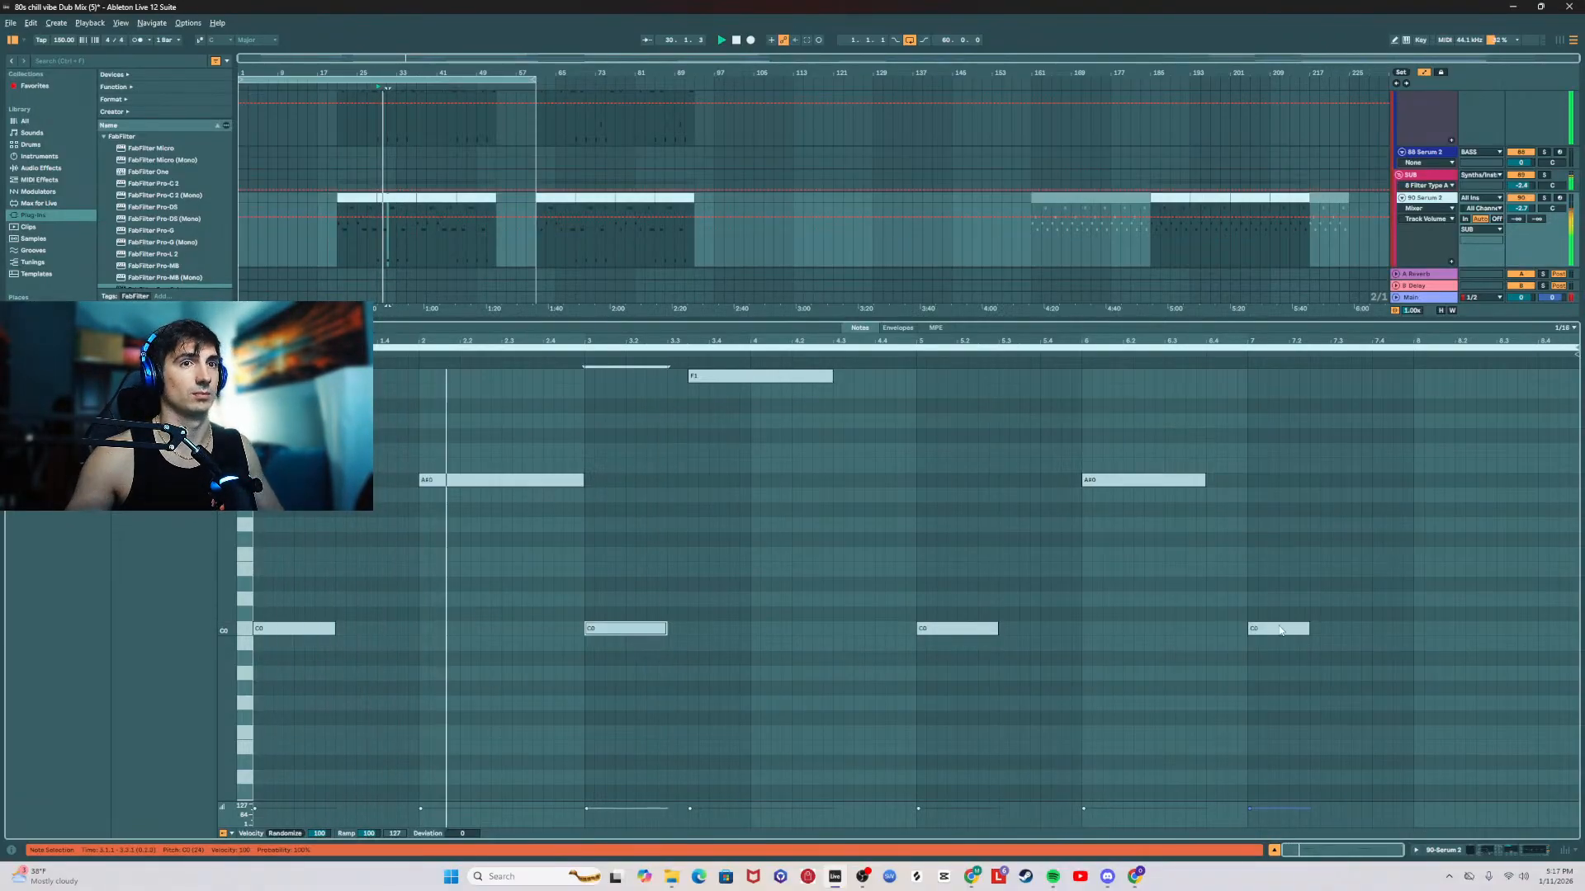
pyautogui.moveTo(1310, 629); pyautogui.dragTo(1329, 629)
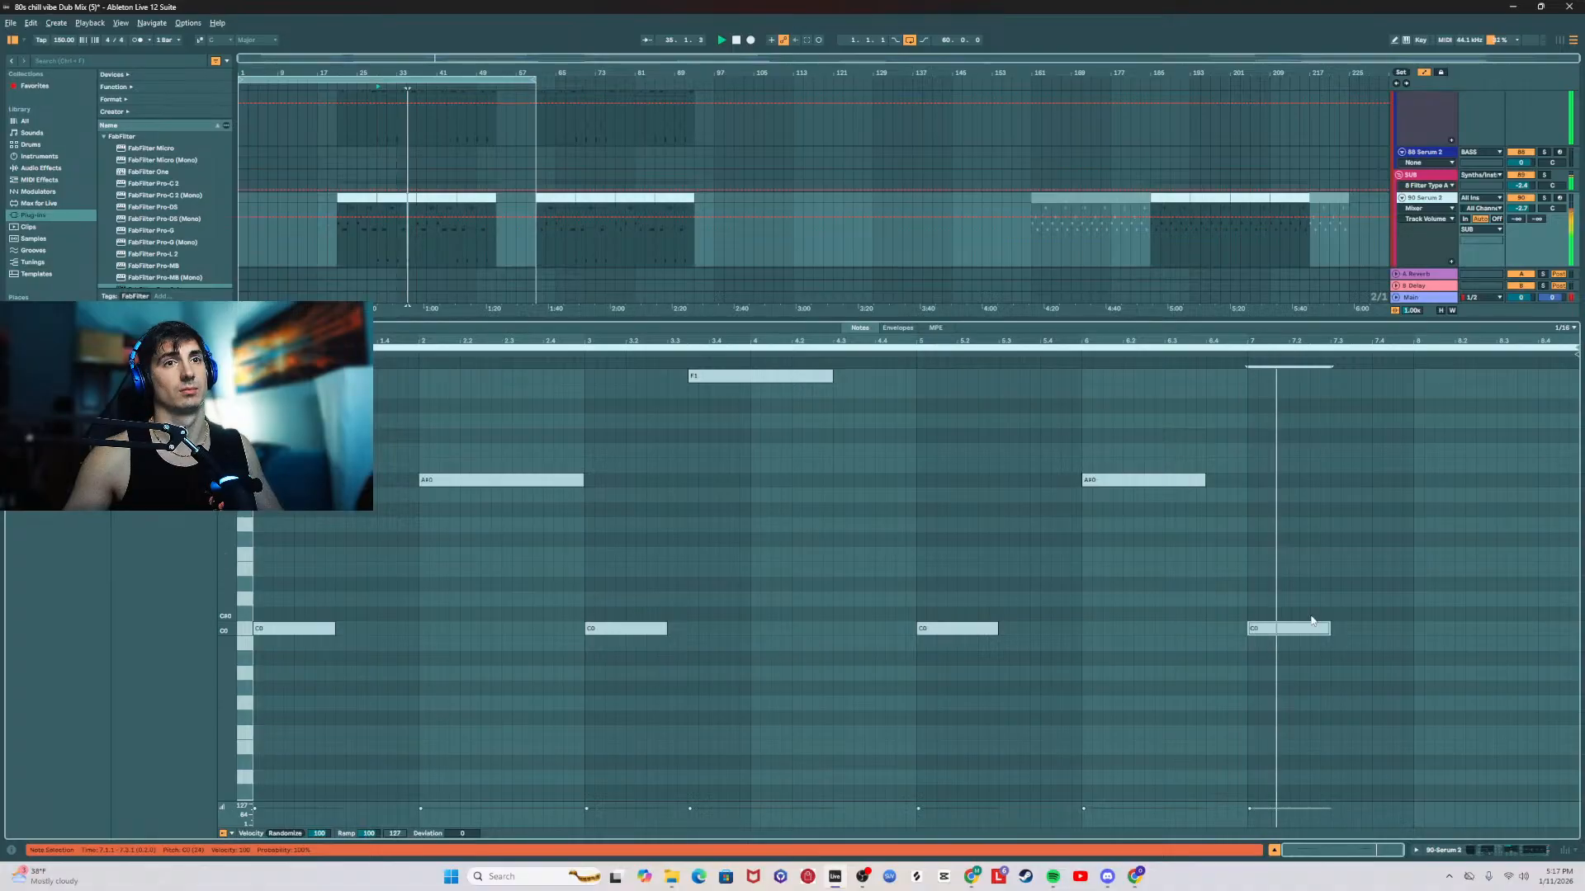
# Step: Try full-bar lengths for the second sub clip's C0 notes at bars 5 and 1, returning both to half a bar
pyautogui.click(994, 630)
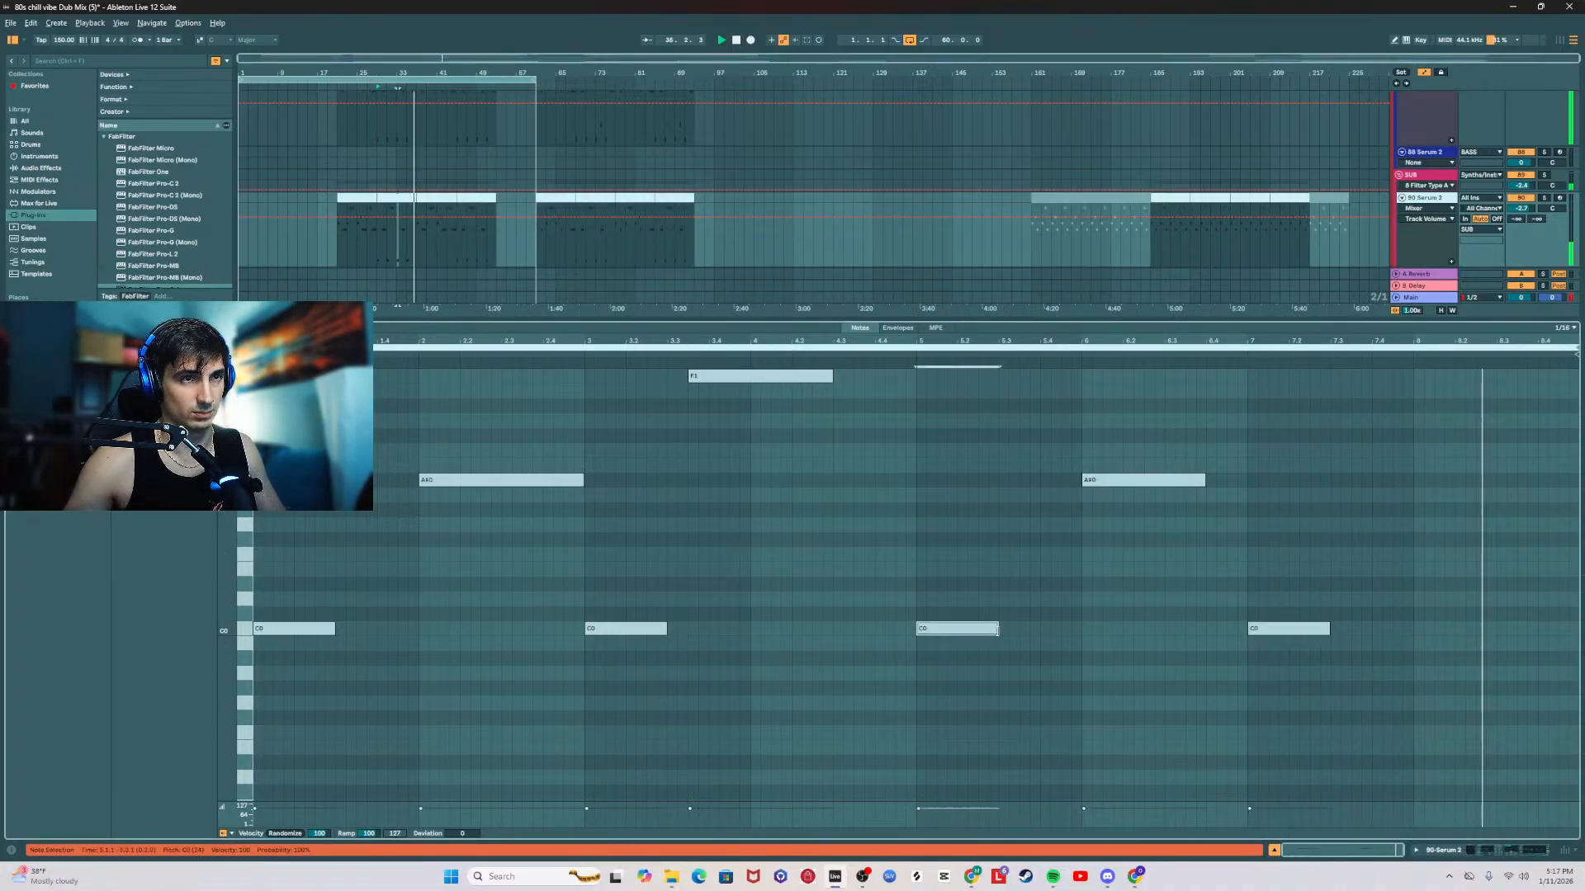
pyautogui.moveTo(997, 629); pyautogui.dragTo(1081, 629)
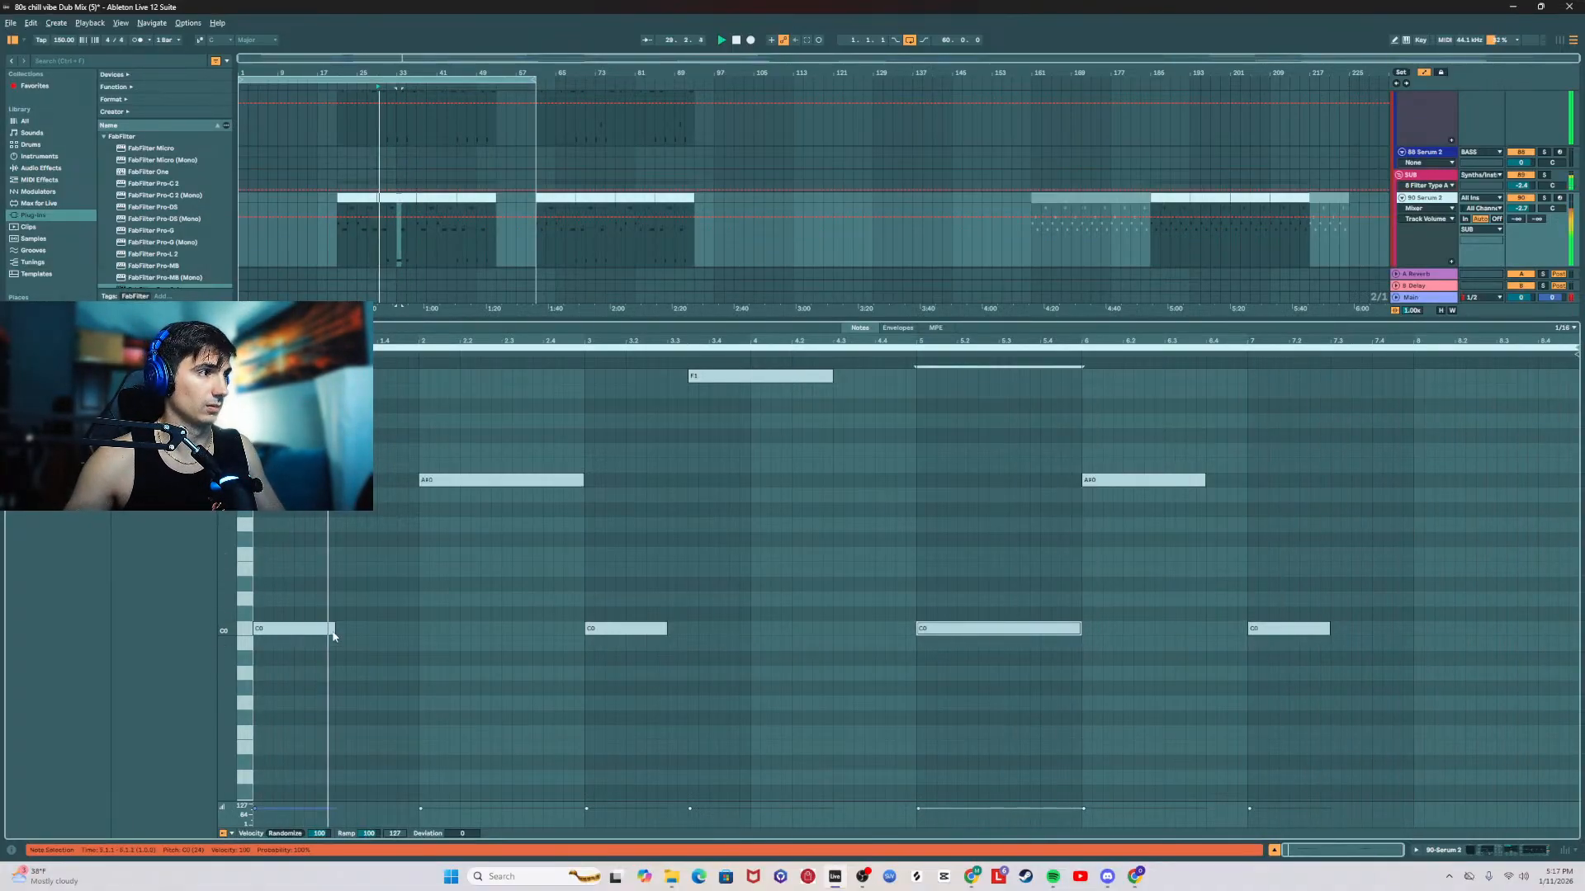
pyautogui.moveTo(333, 629); pyautogui.dragTo(419, 628)
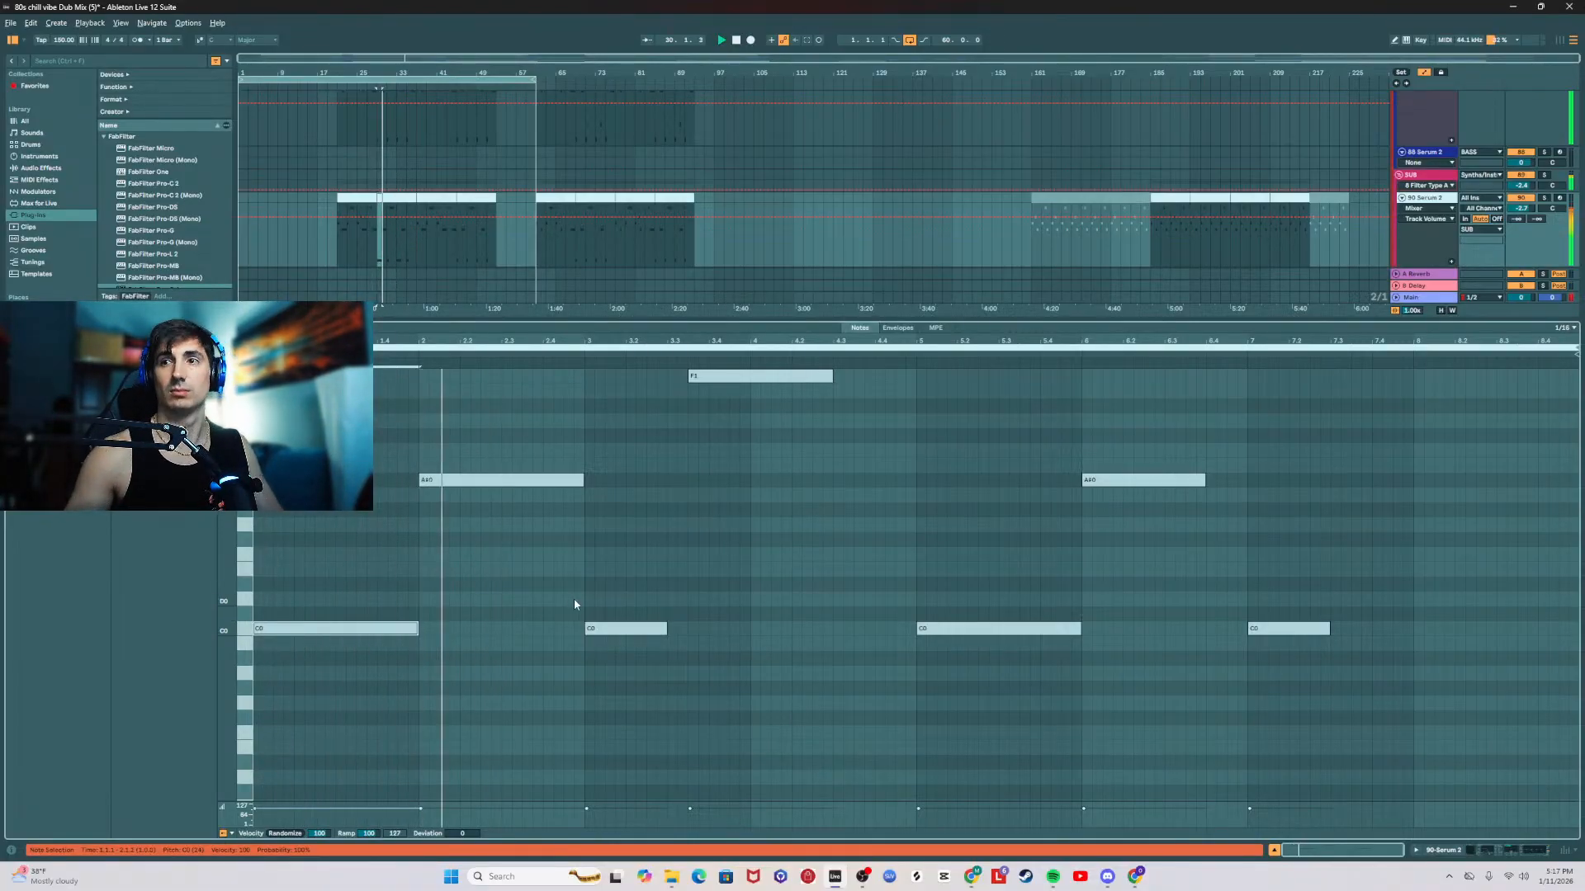
pyautogui.hotkey('ctrl', 'z')
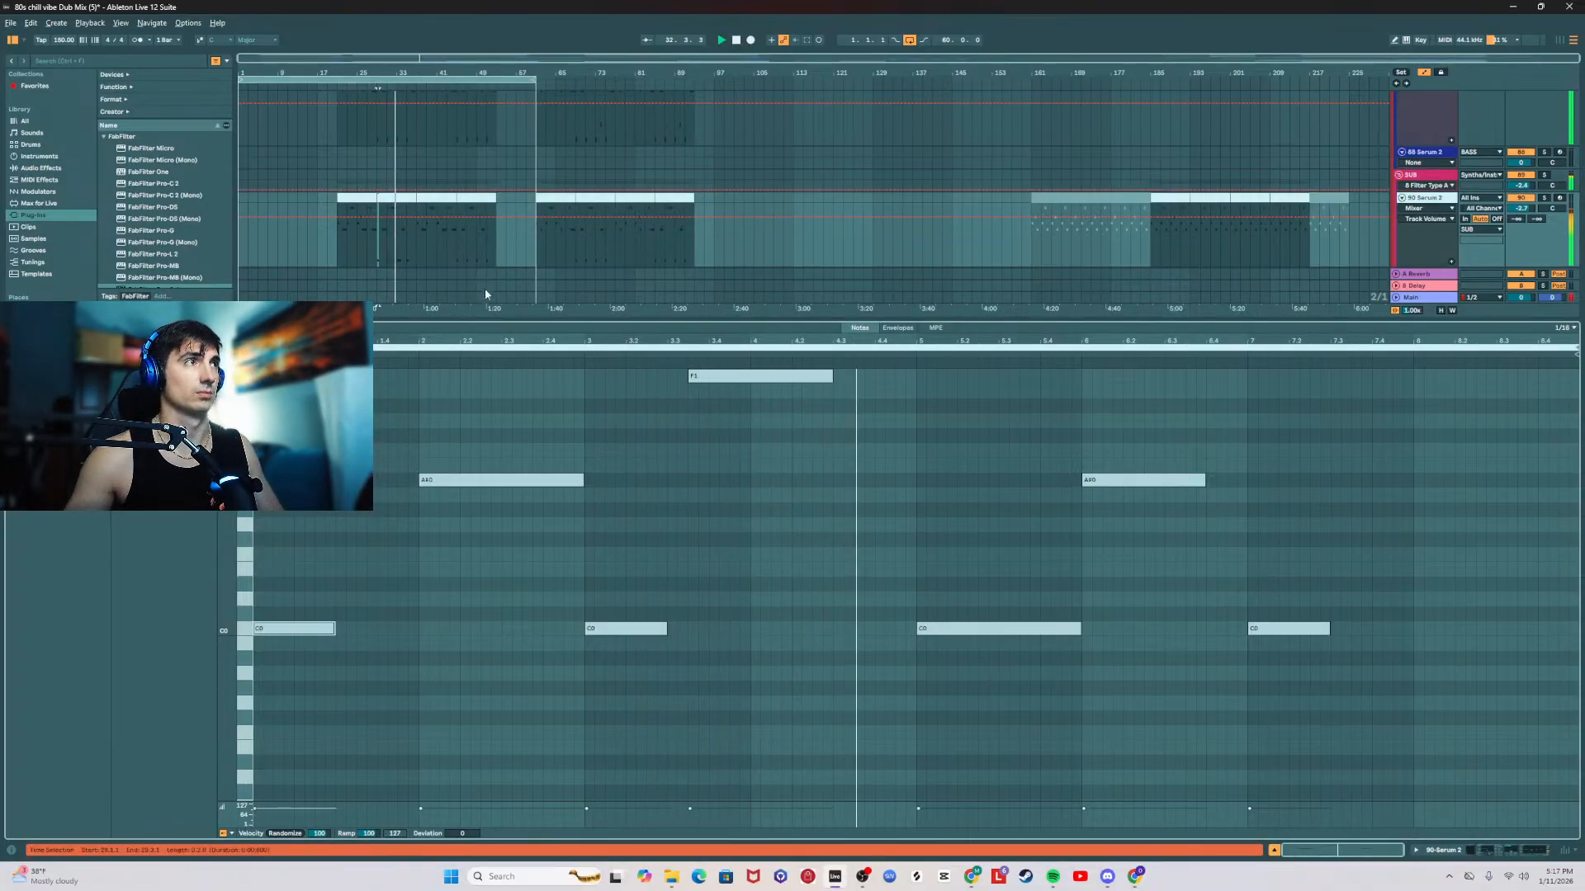
pyautogui.click(425, 202)
pyautogui.click(391, 196)
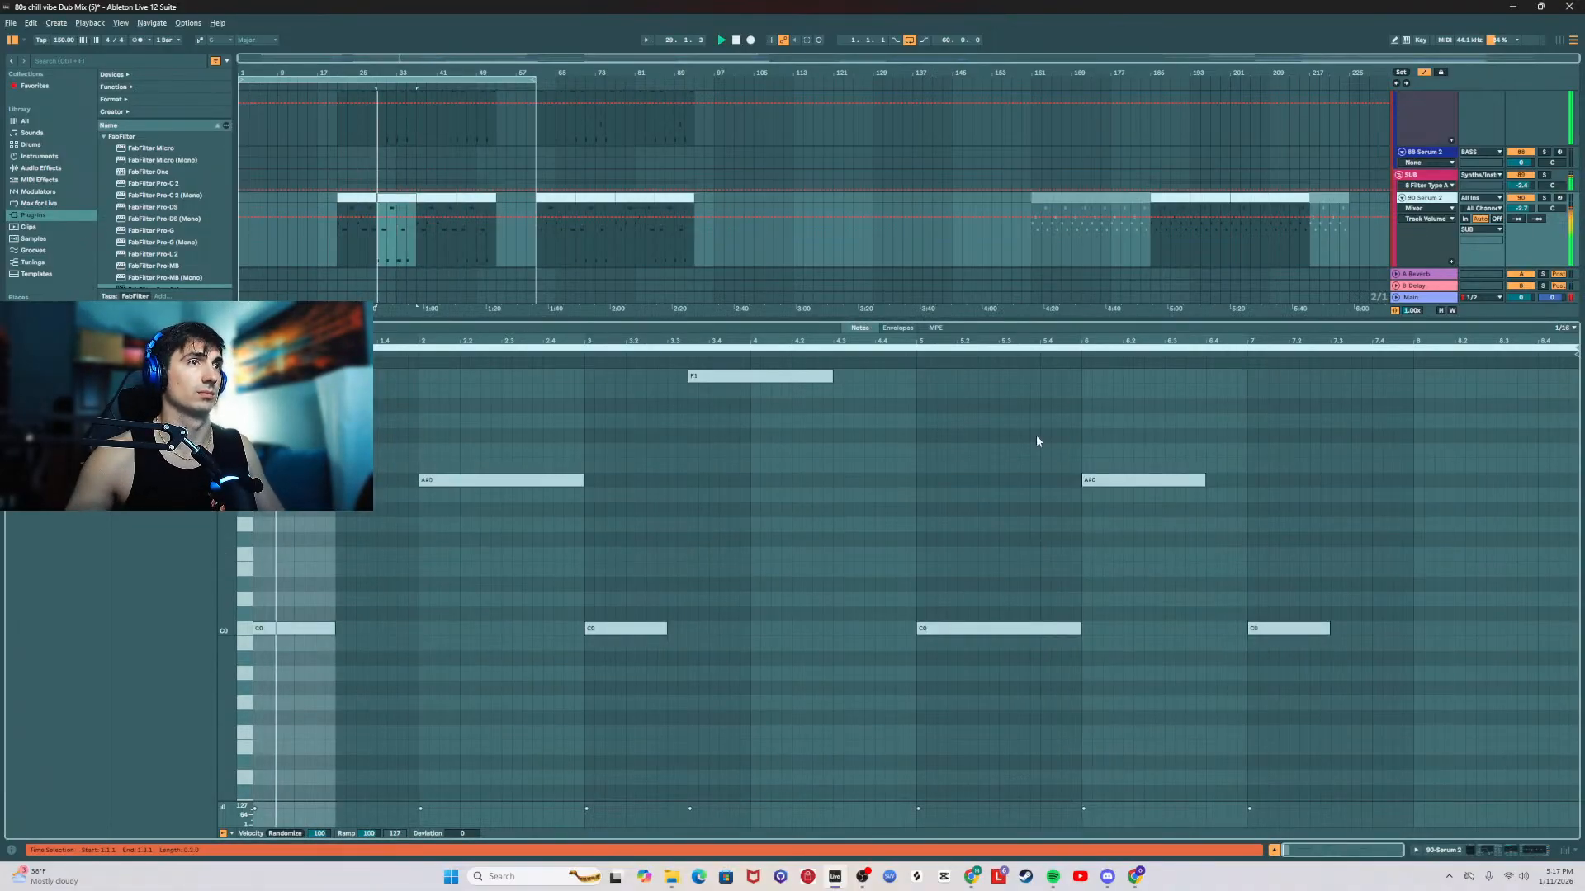
pyautogui.moveTo(1080, 632); pyautogui.dragTo(998, 631)
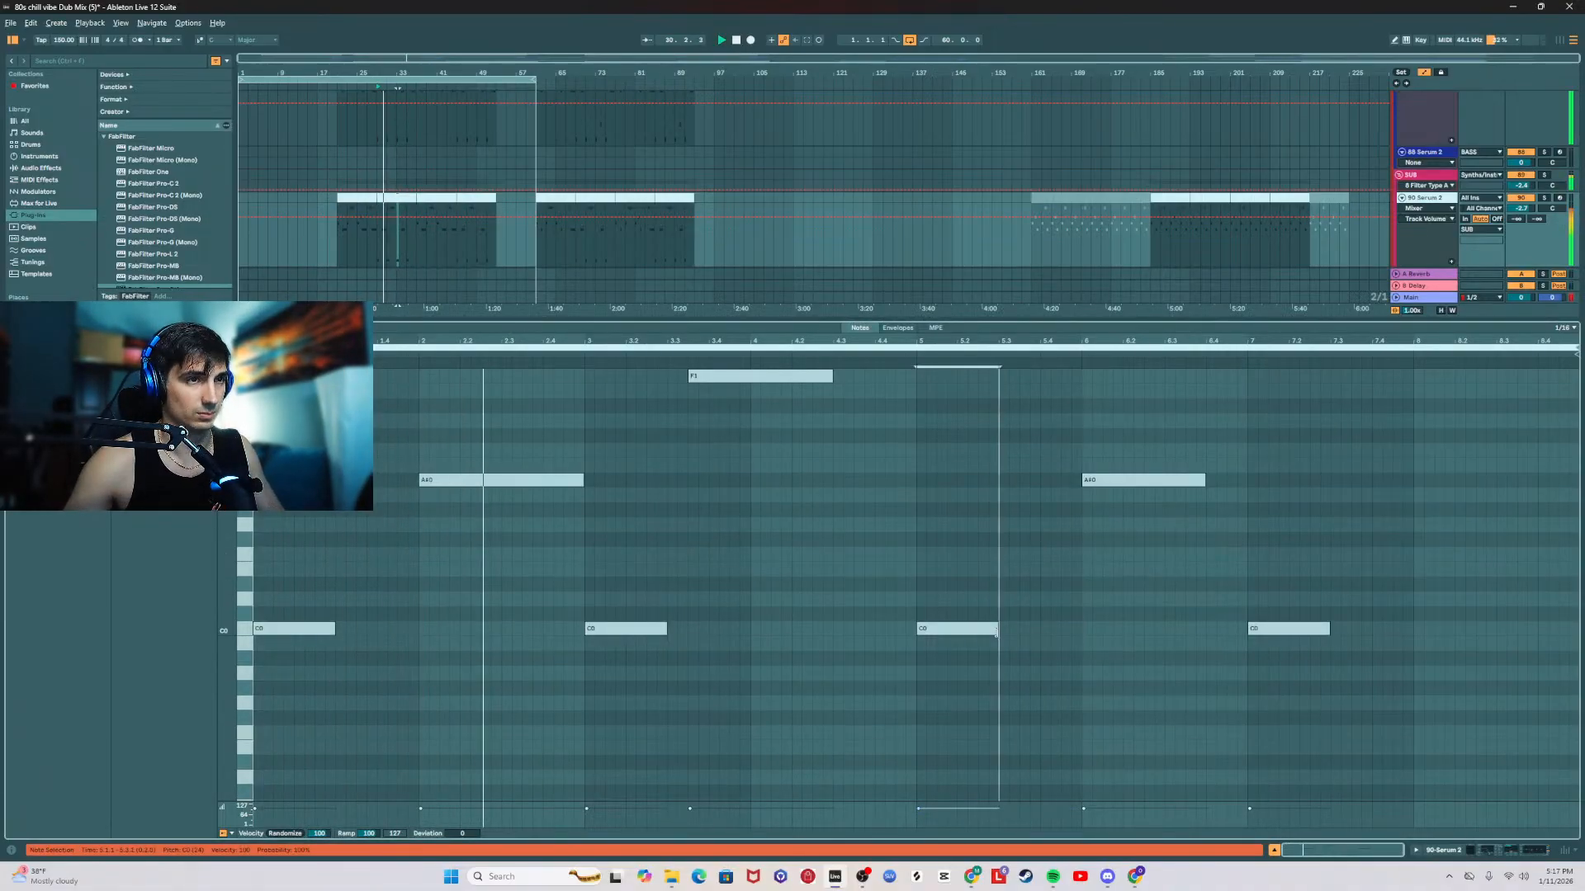
# Step: Raise all of the second sub clip's C0 notes by one octave to C1
pyautogui.moveTo(520, 321); pyautogui.dragTo(514, 743)
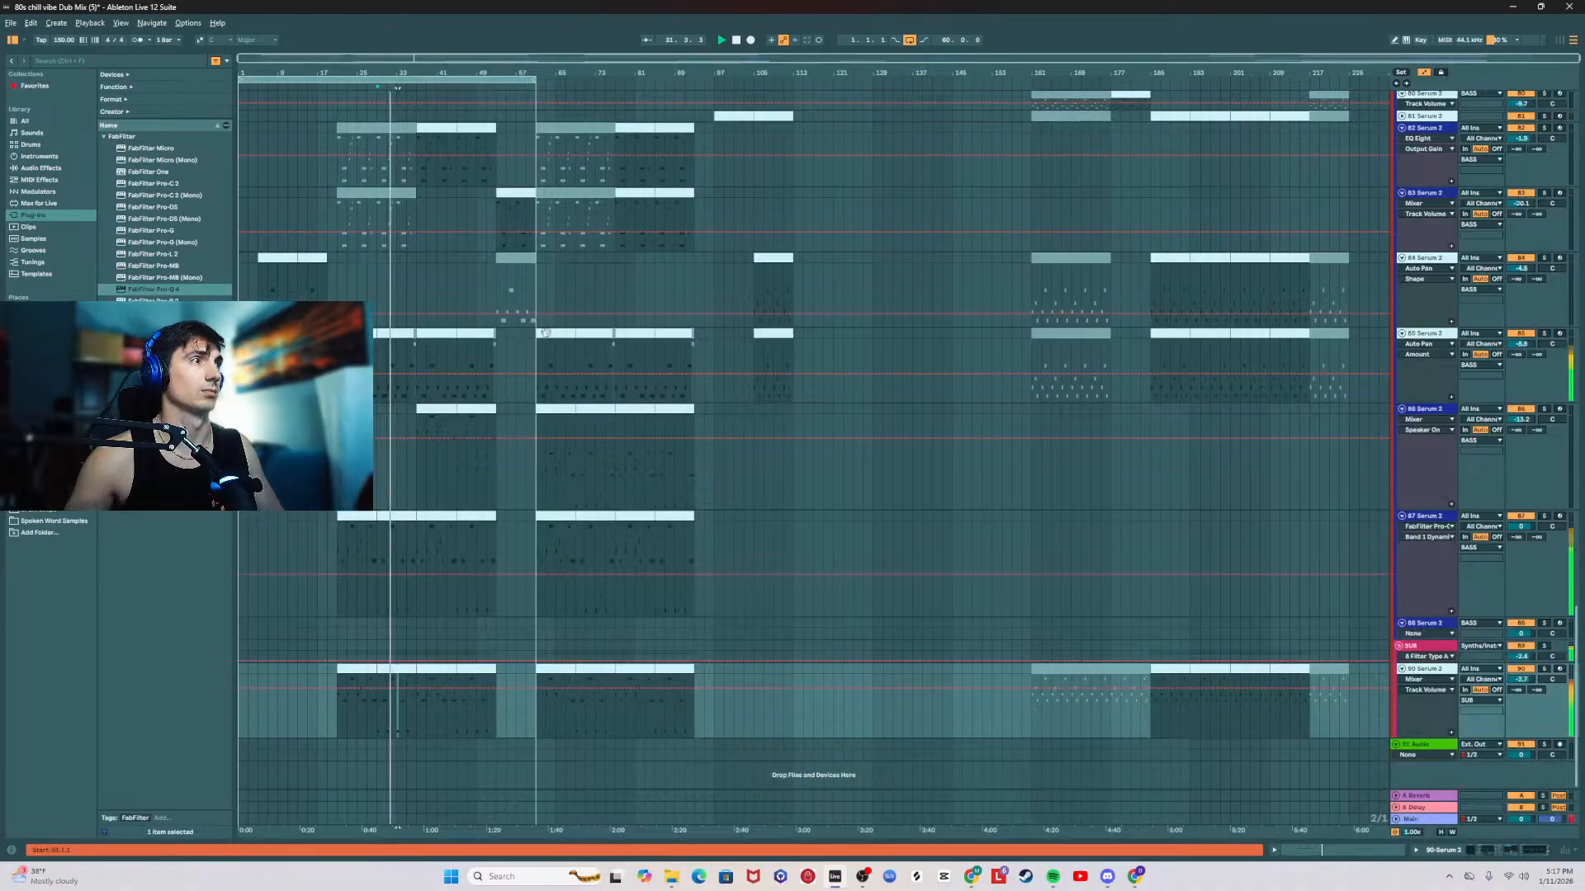
pyautogui.click(357, 672)
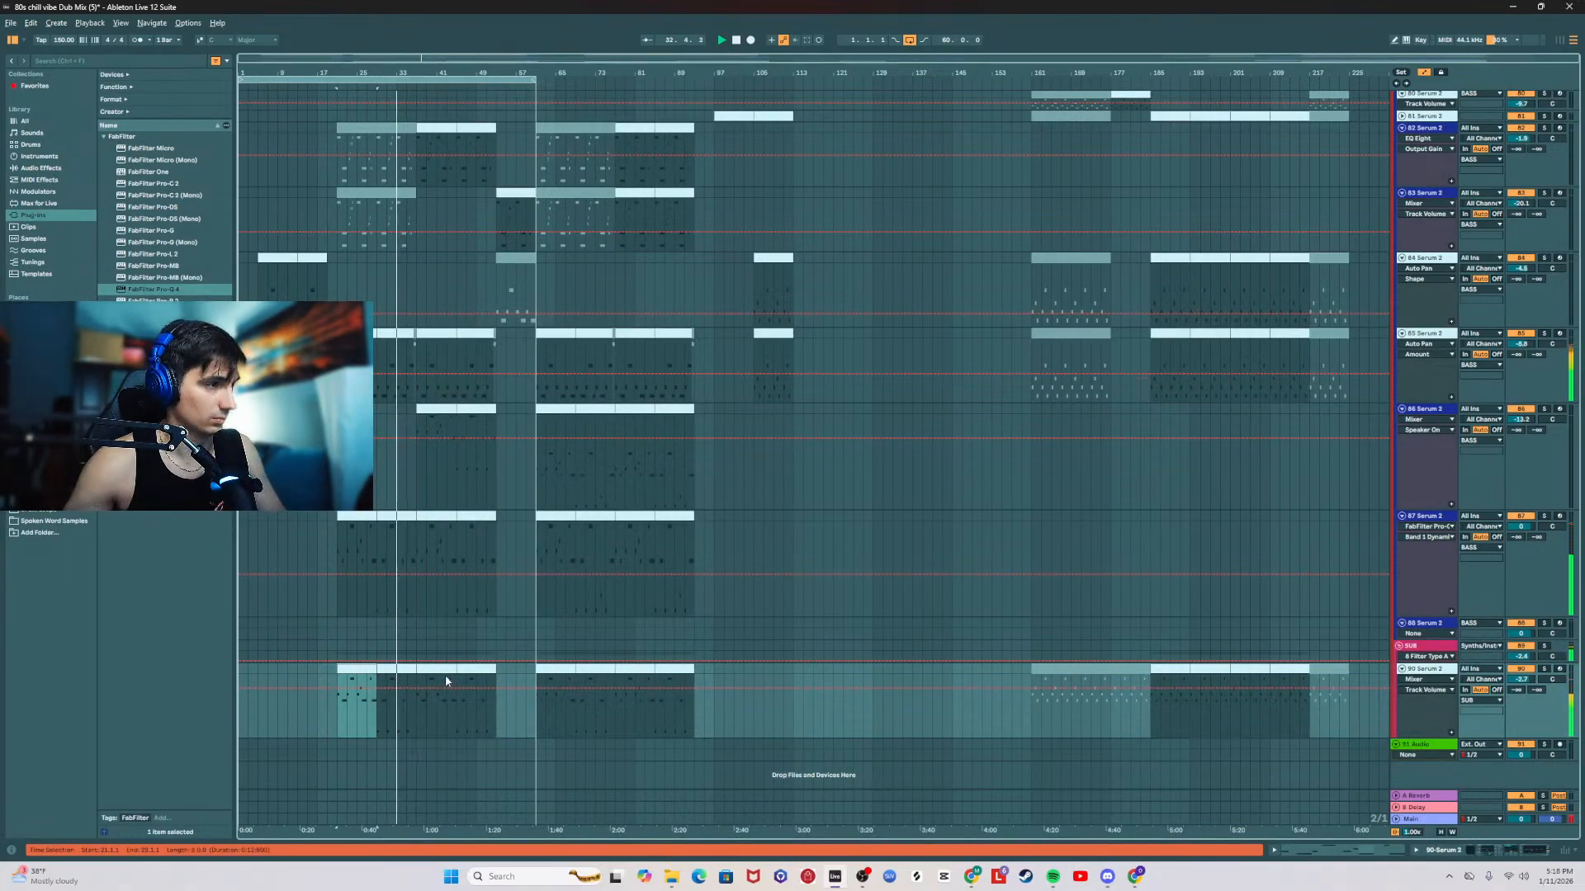
pyautogui.doubleClick(388, 670)
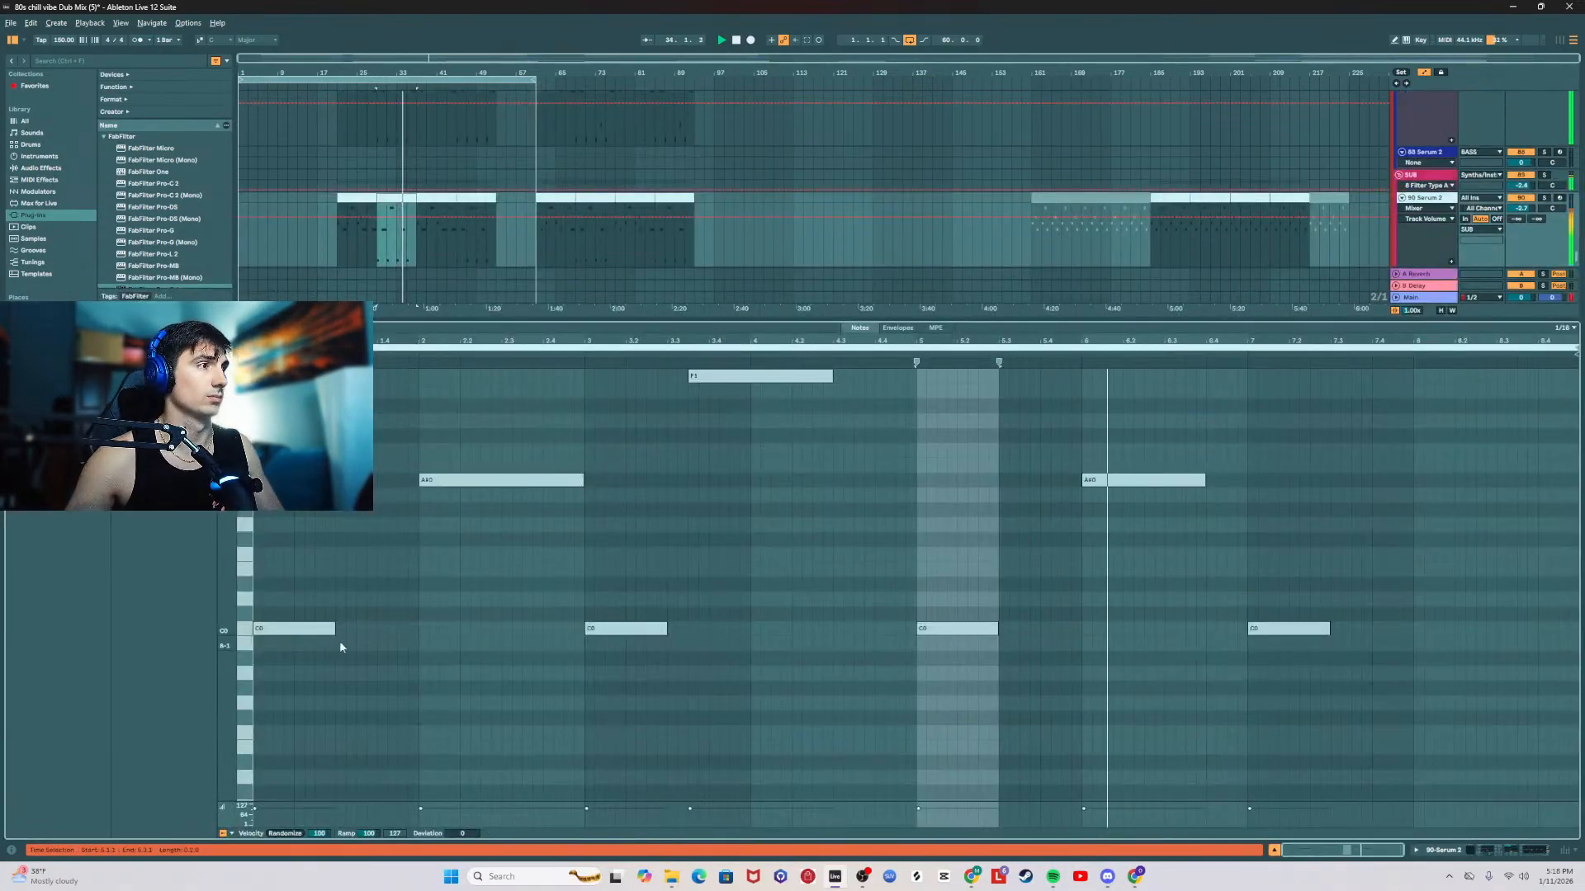
pyautogui.moveTo(252, 572)
pyautogui.mouseDown()
pyautogui.moveTo(1015, 718)
pyautogui.moveTo(1267, 733)
pyautogui.mouseUp()
pyautogui.hotkey('shift', 'Up')
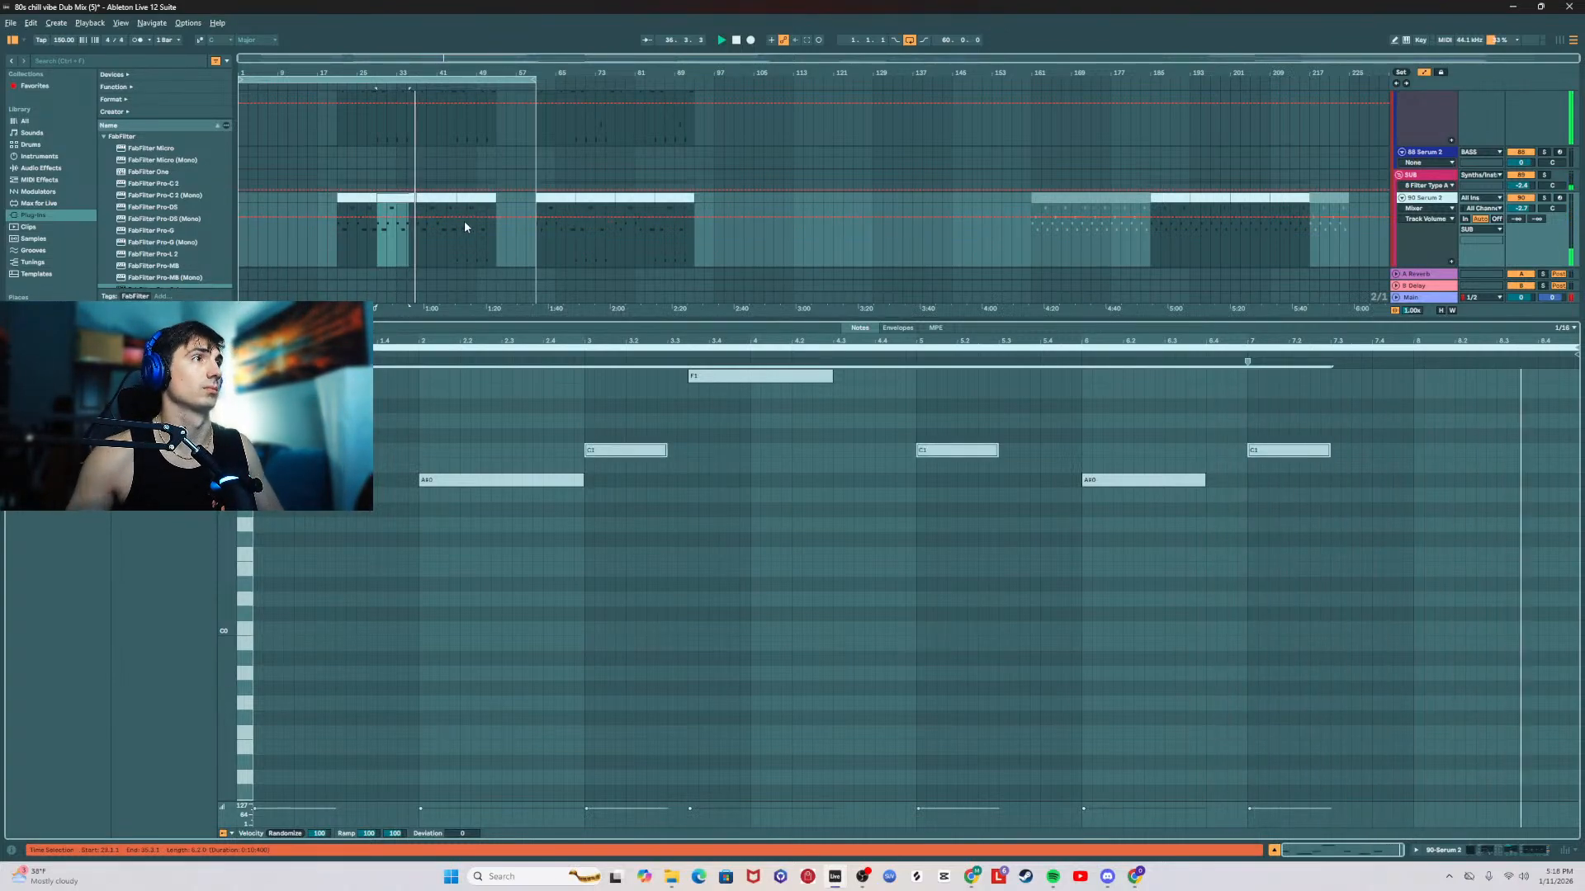
# Step: In the third sub clip, lengthen the C1 note at bar 3 to half a bar
pyautogui.click(397, 199)
pyautogui.moveTo(486, 199); pyautogui.dragTo(486, 199)
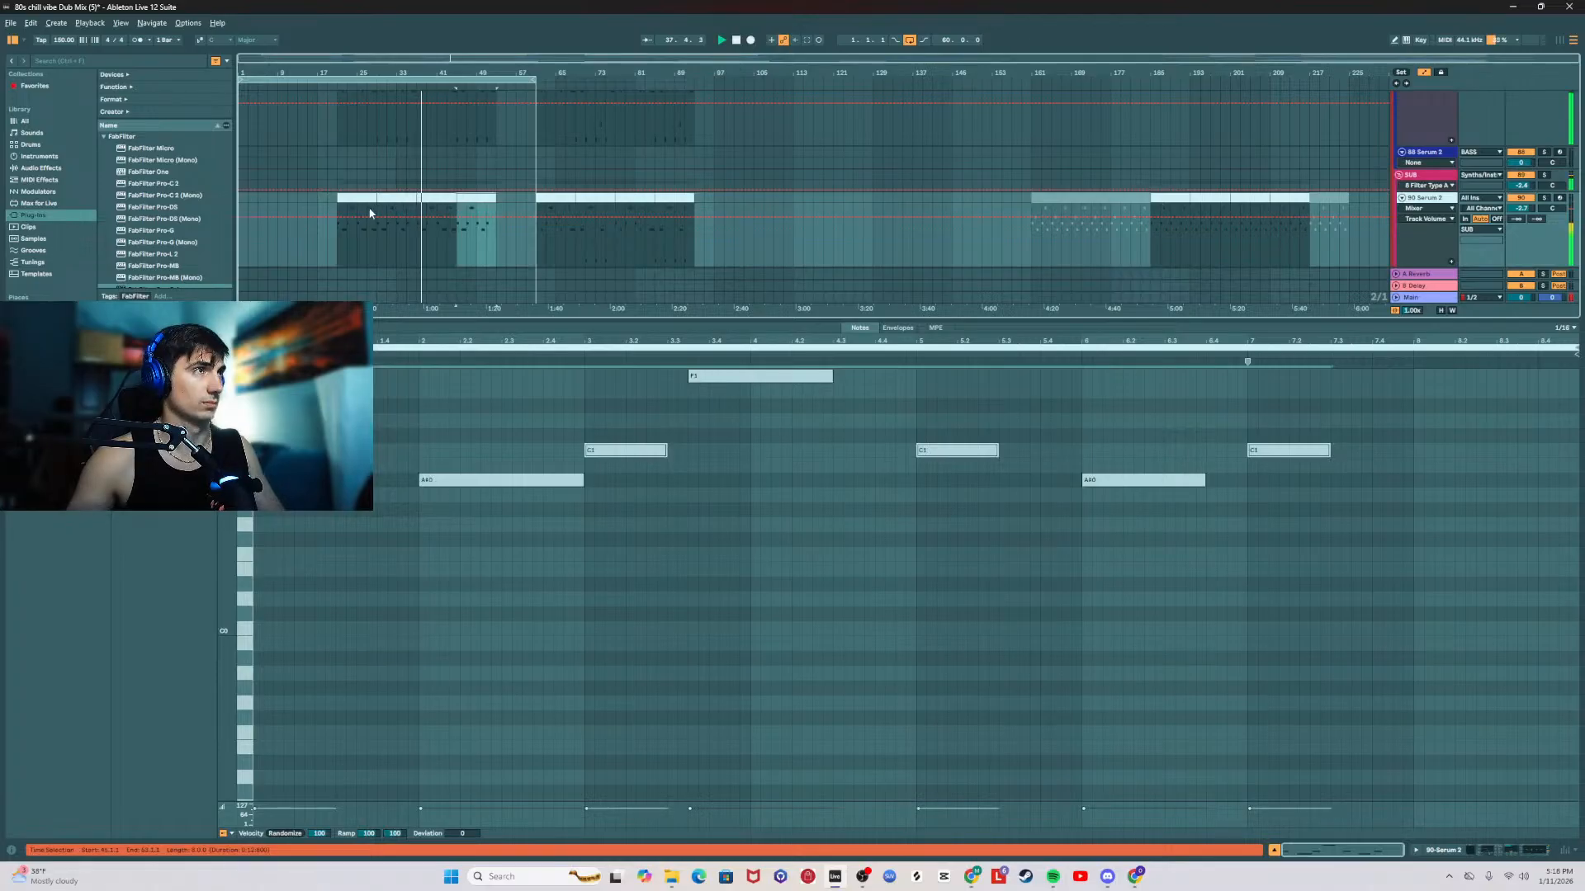
pyautogui.moveTo(369, 199); pyautogui.dragTo(440, 199)
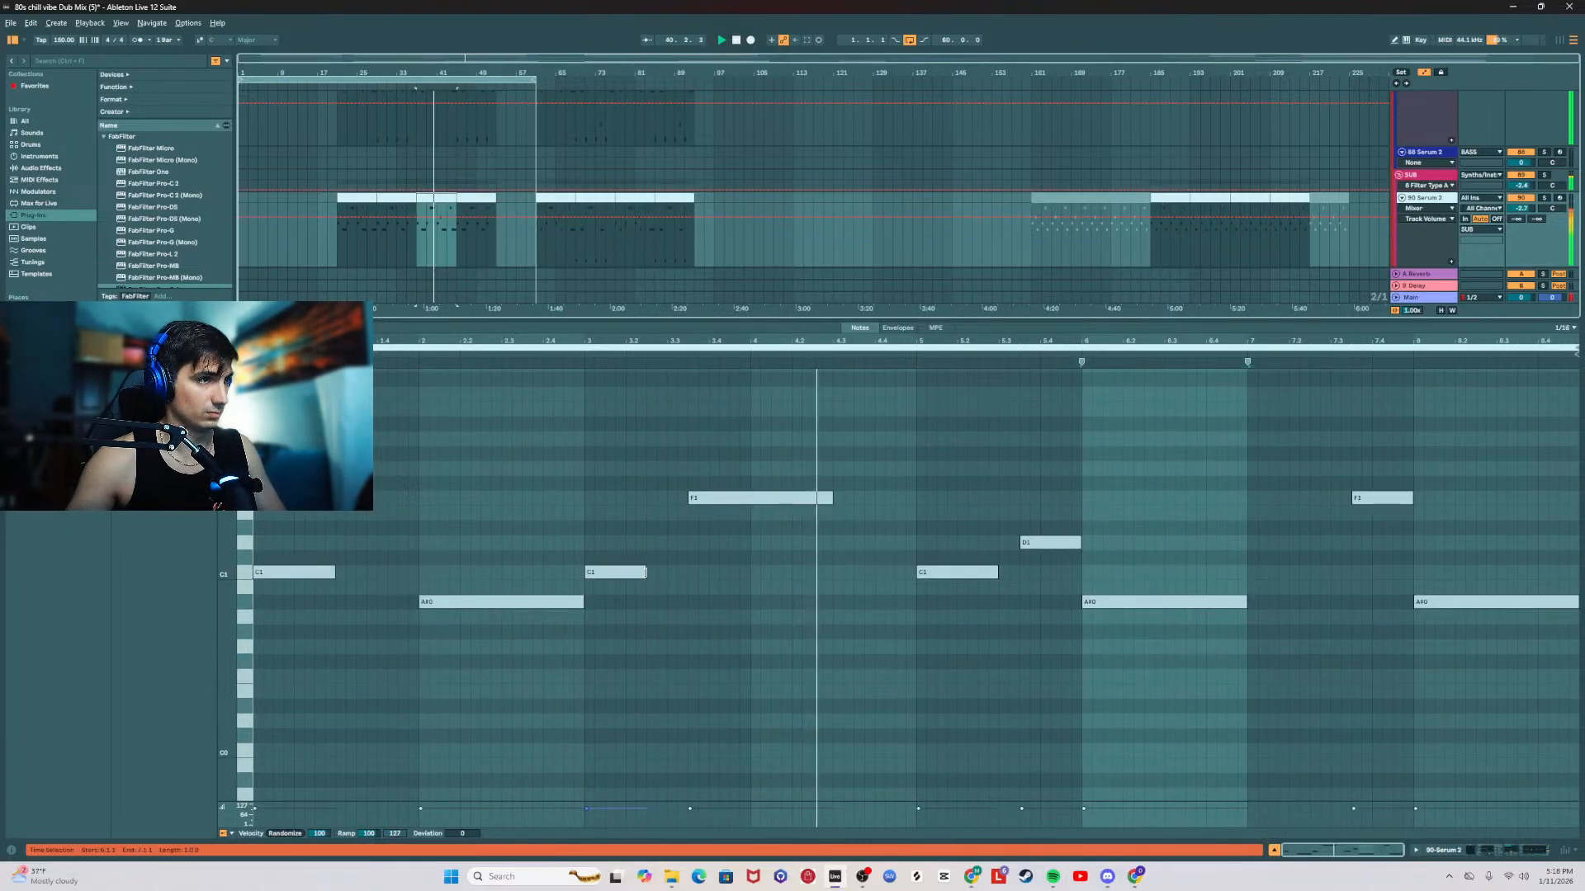
pyautogui.moveTo(645, 572)
pyautogui.mouseDown()
pyautogui.moveTo(680, 572)
pyautogui.moveTo(667, 572)
pyautogui.mouseUp()
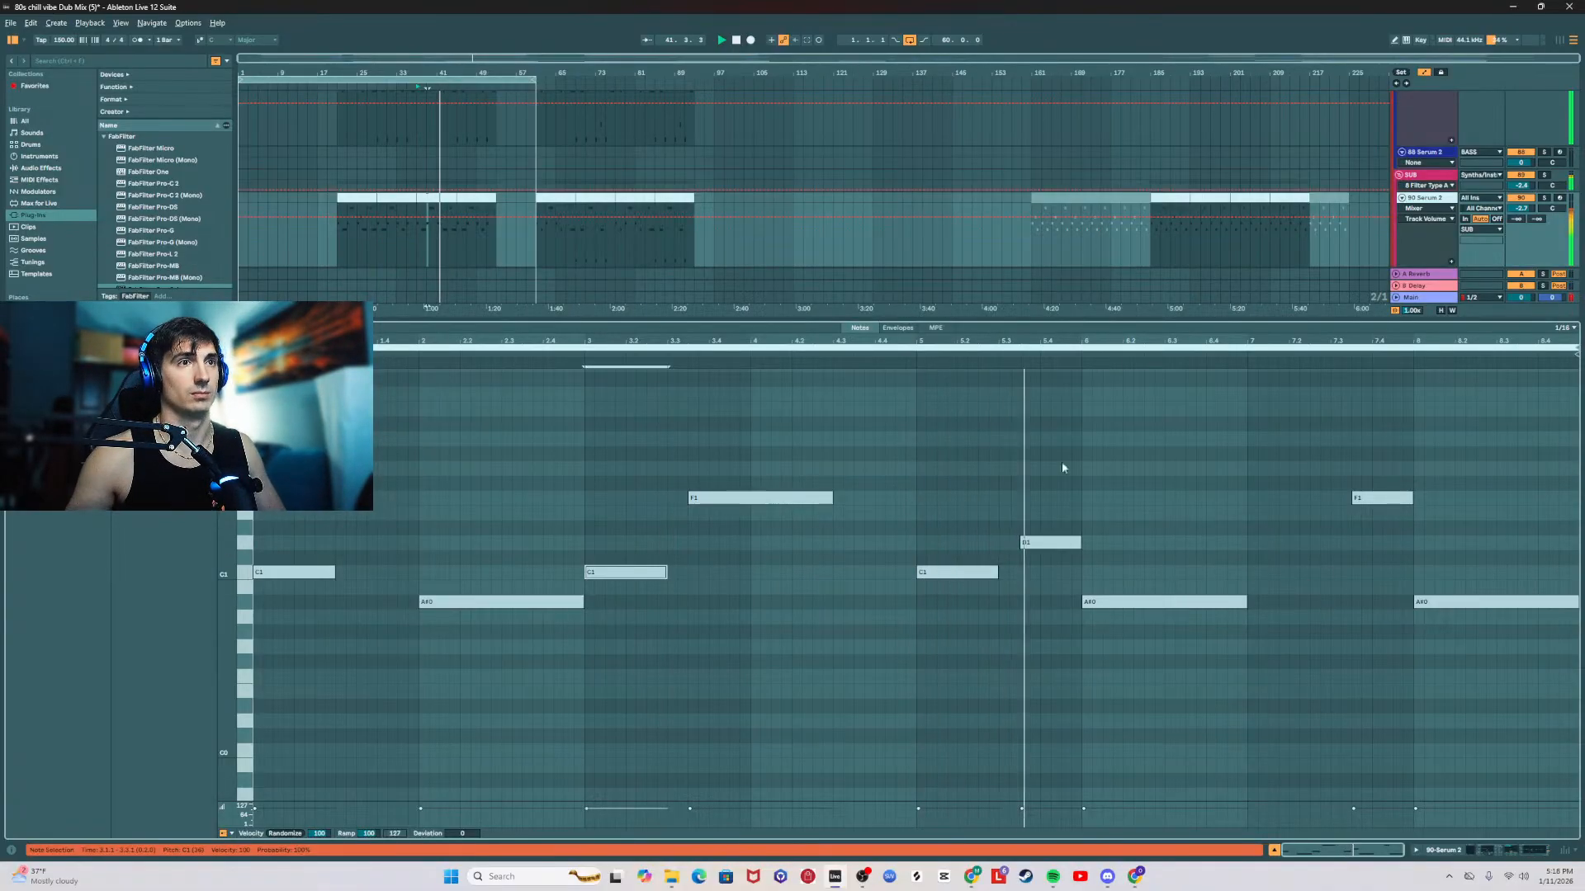
# Step: Copy the third sub clip's half-bar C1 note from bar 5 to the start of bar 7
pyautogui.click(957, 572)
pyautogui.hotkey('ctrl', 'c')
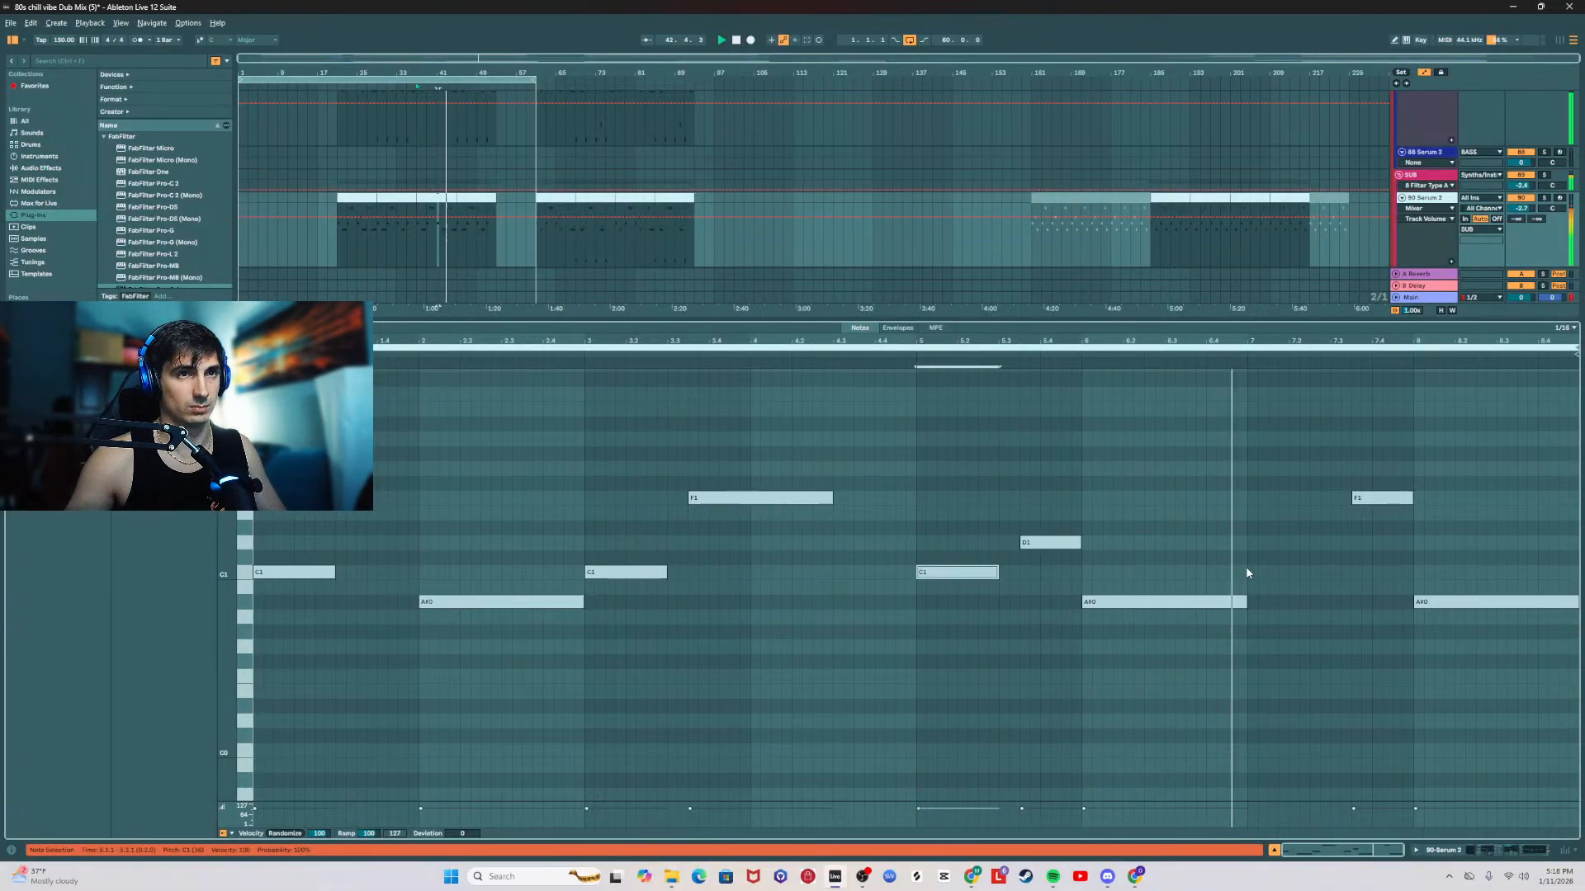
pyautogui.click(1246, 569)
pyautogui.hotkey('ctrl', 'v')
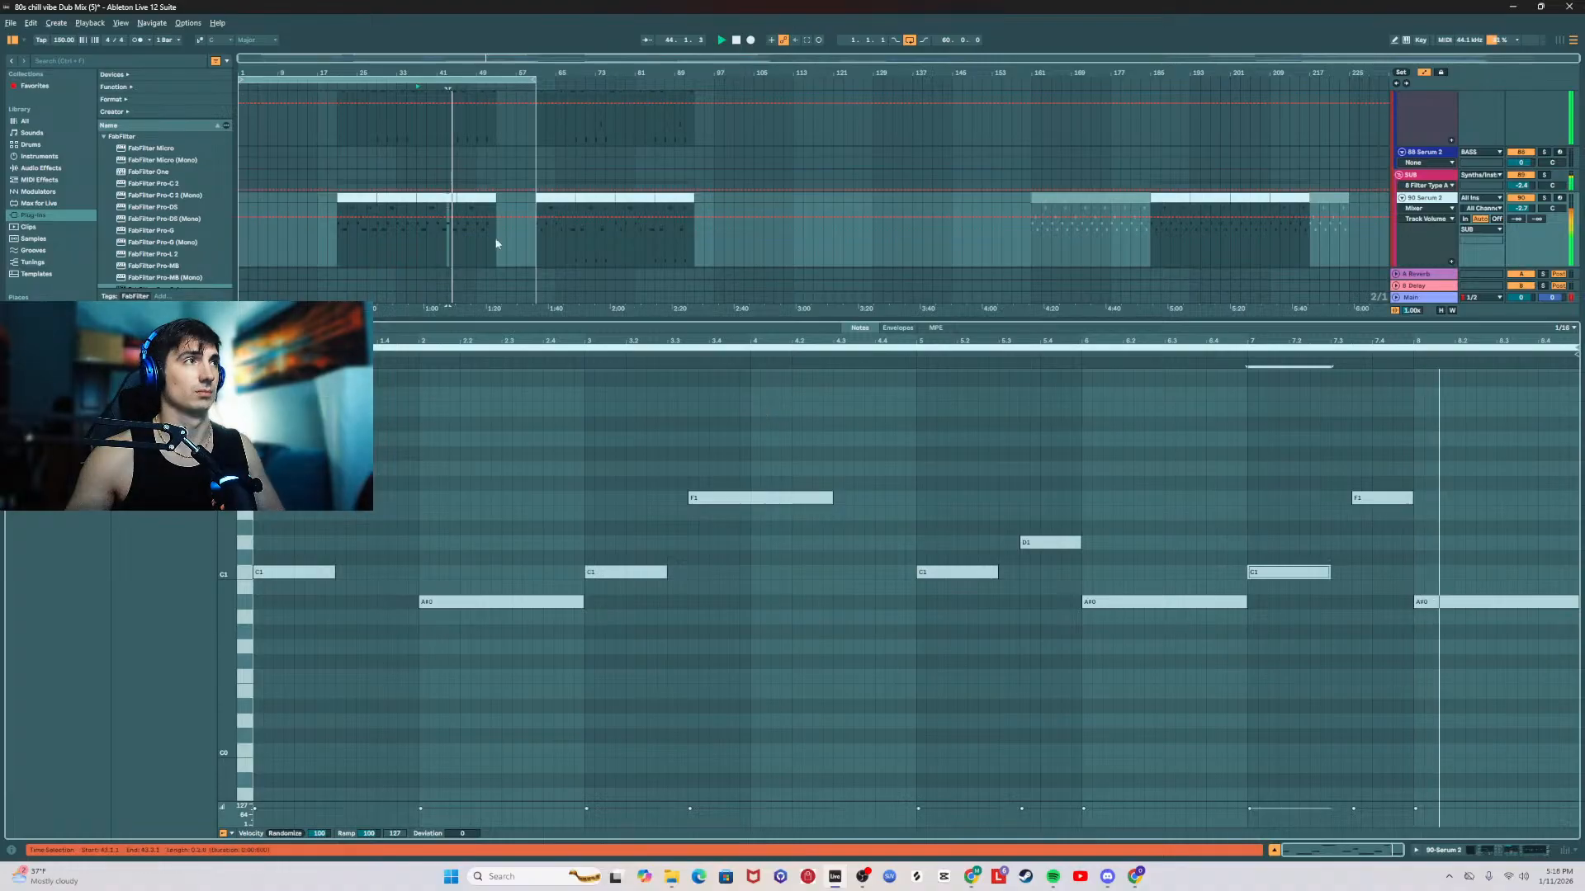
# Step: Display the Main track's effect chain in place of the note editor, and check the live stream in Twitch's Stream Manager before returning to Ableton Live
pyautogui.click(354, 201)
pyautogui.hotkey('ctrl', 'v')
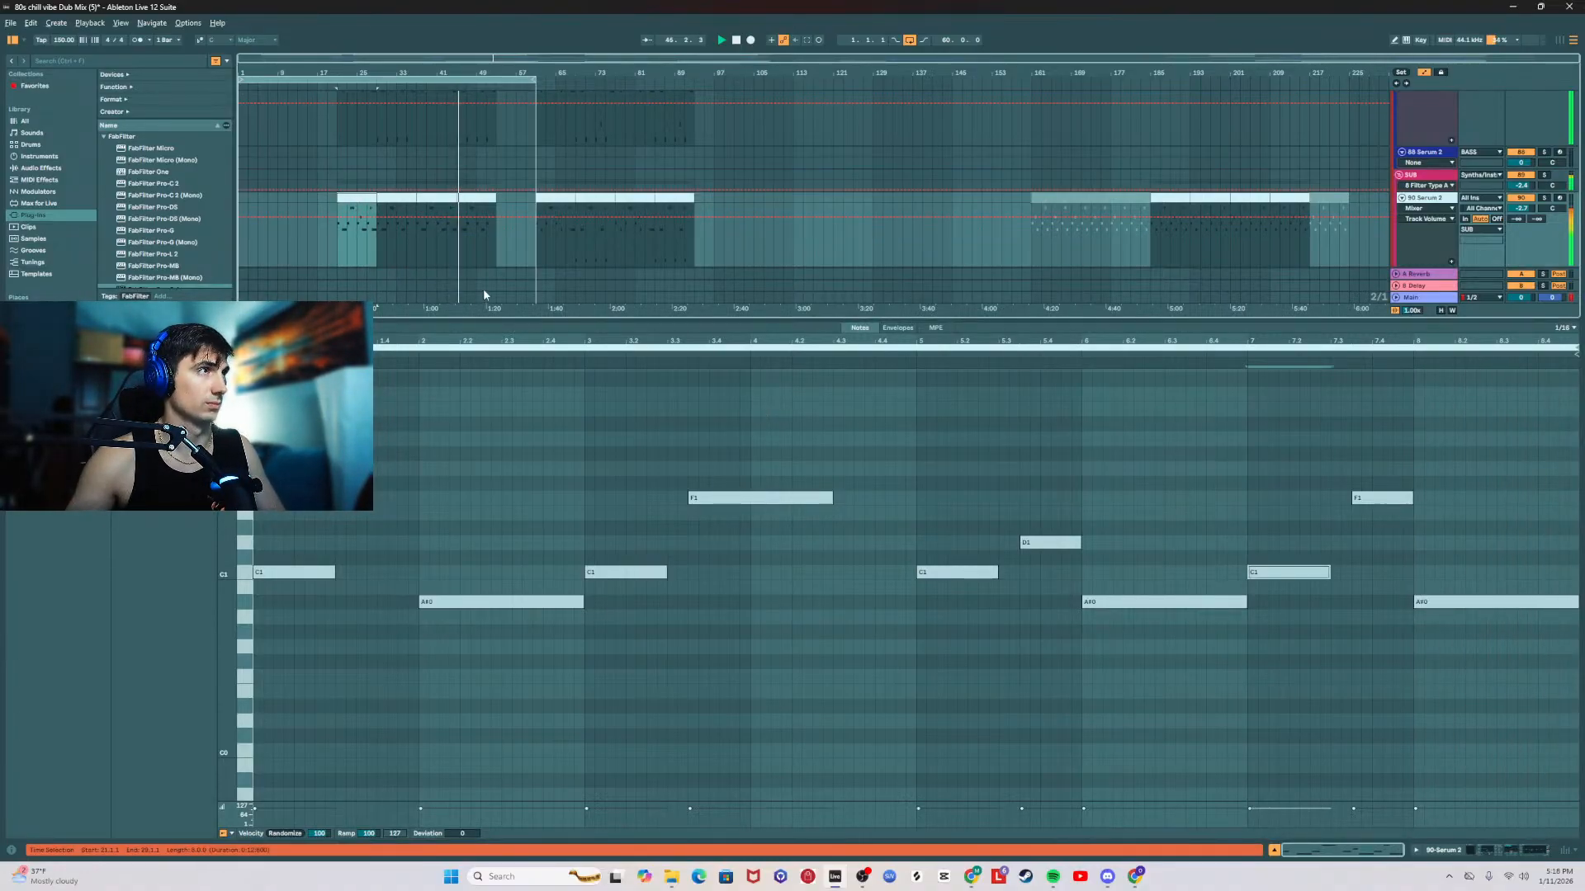
pyautogui.hotkey('ctrl', 'alt', 'l')
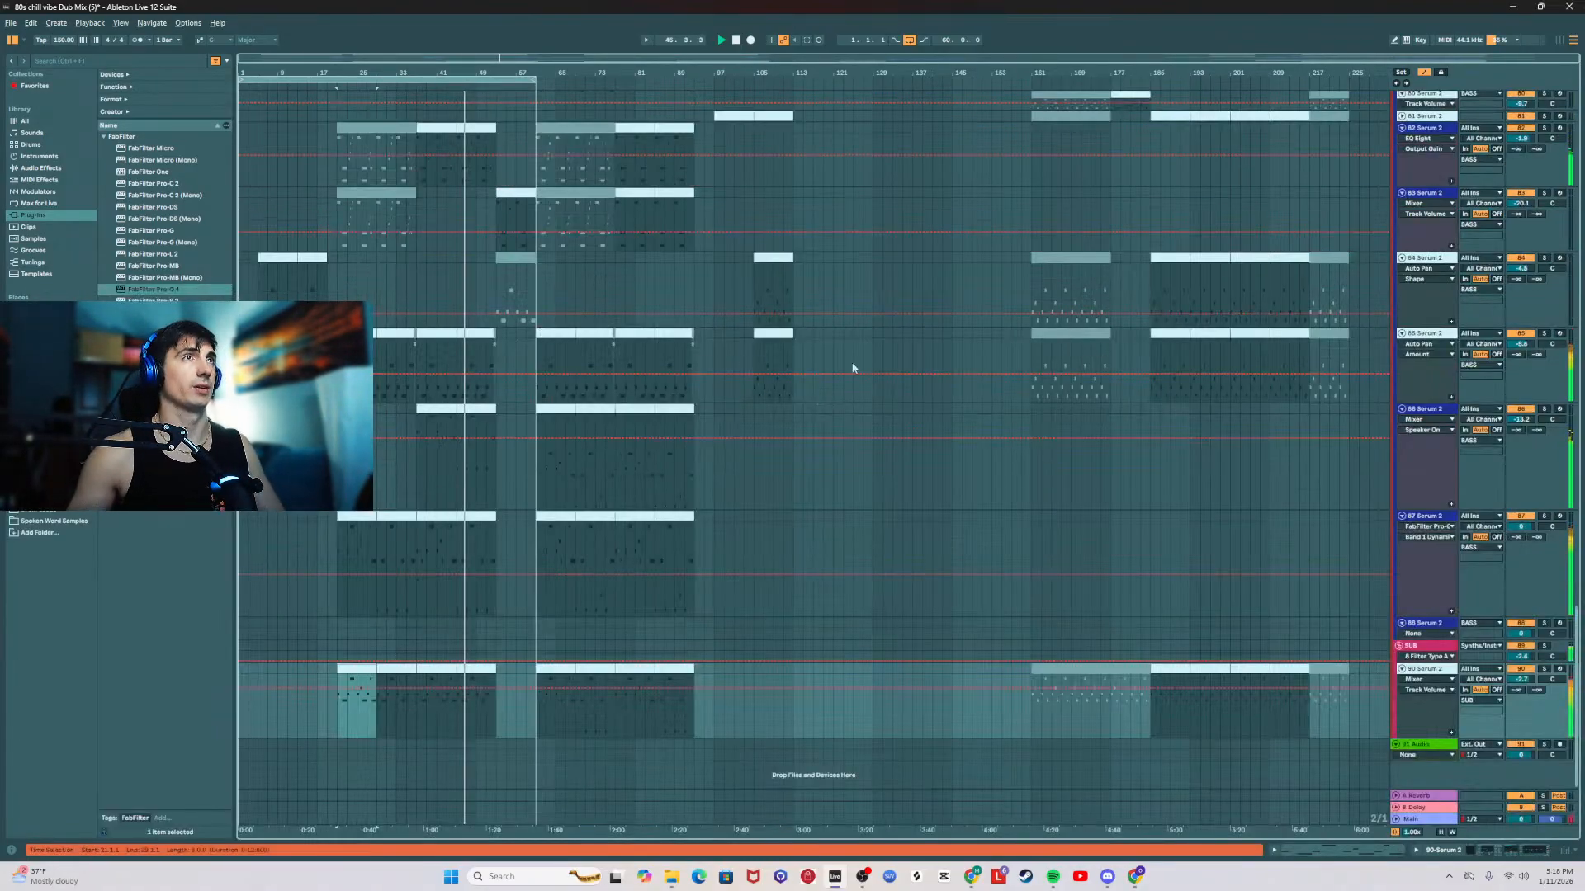
pyautogui.click(1428, 820)
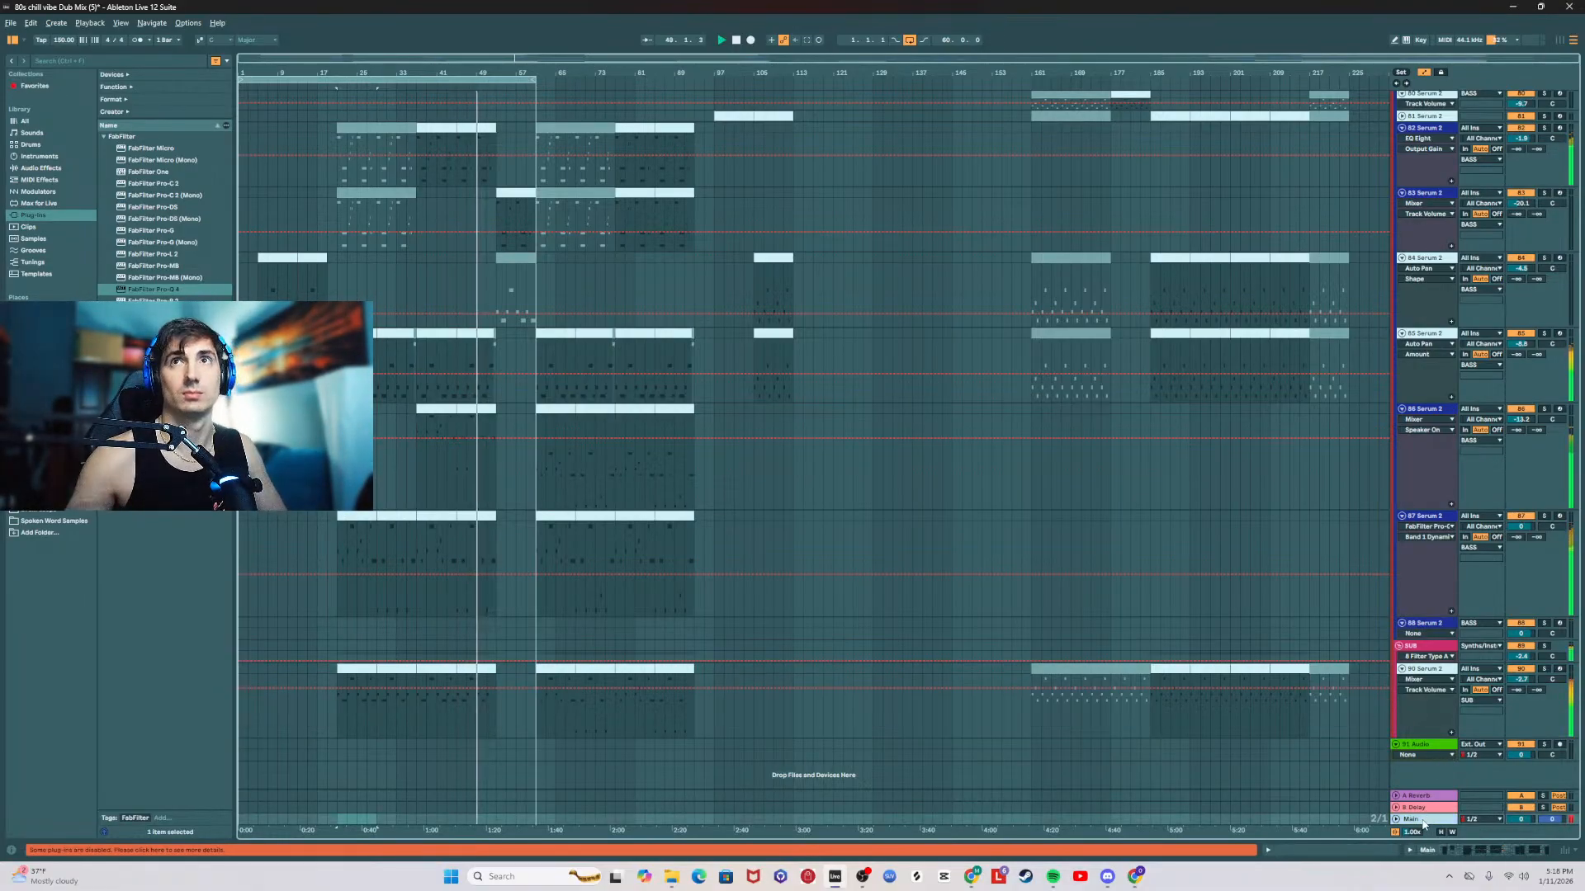
pyautogui.doubleClick(1423, 820)
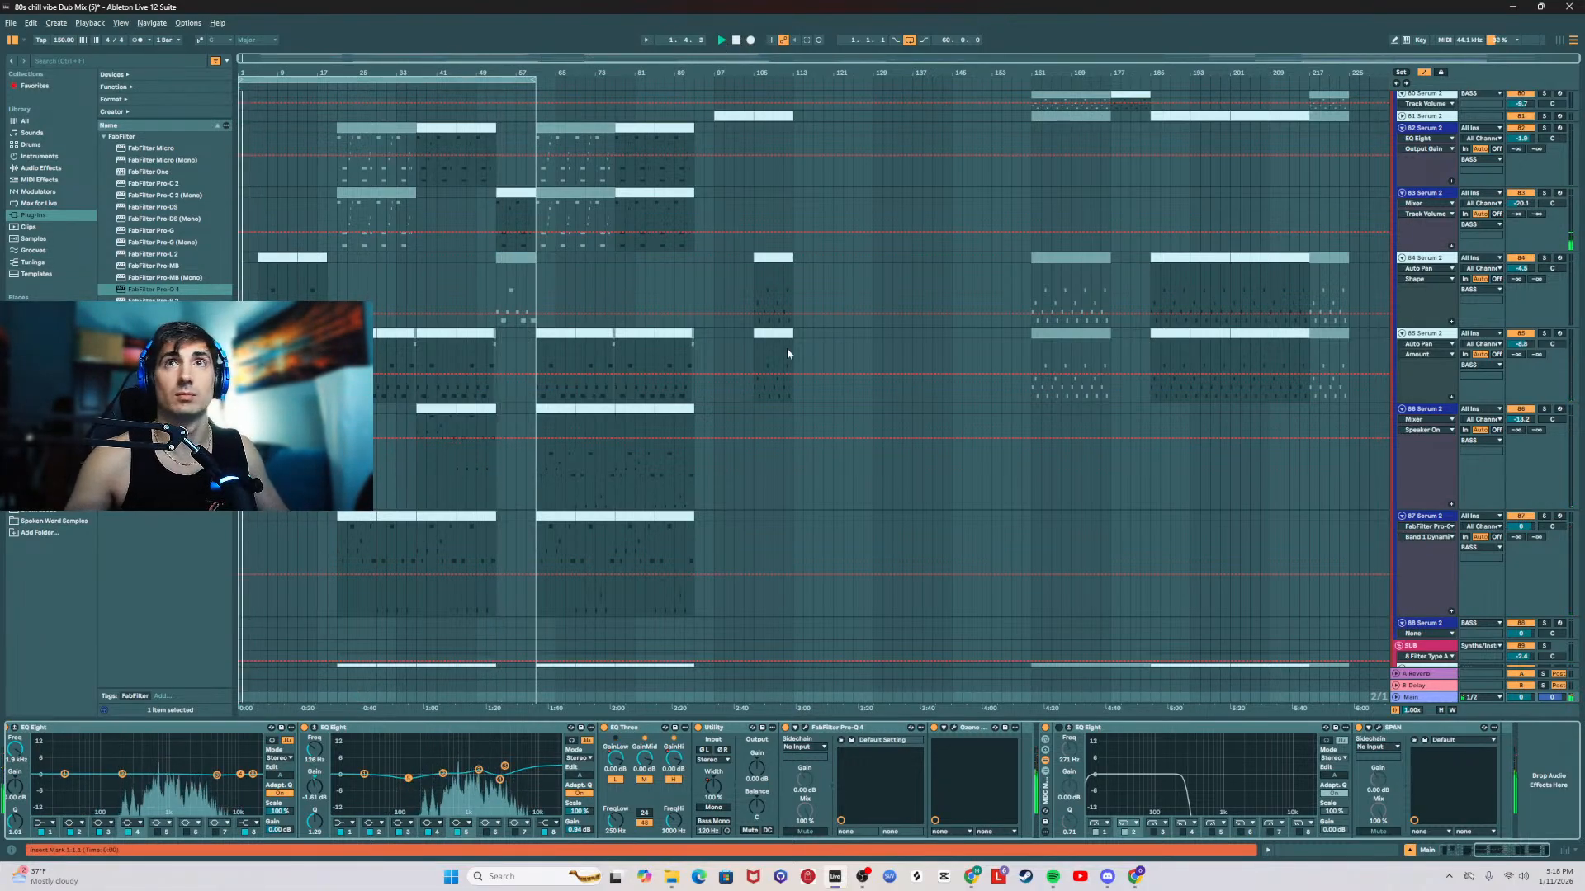
pyautogui.hotkey('alt', 'Tab')
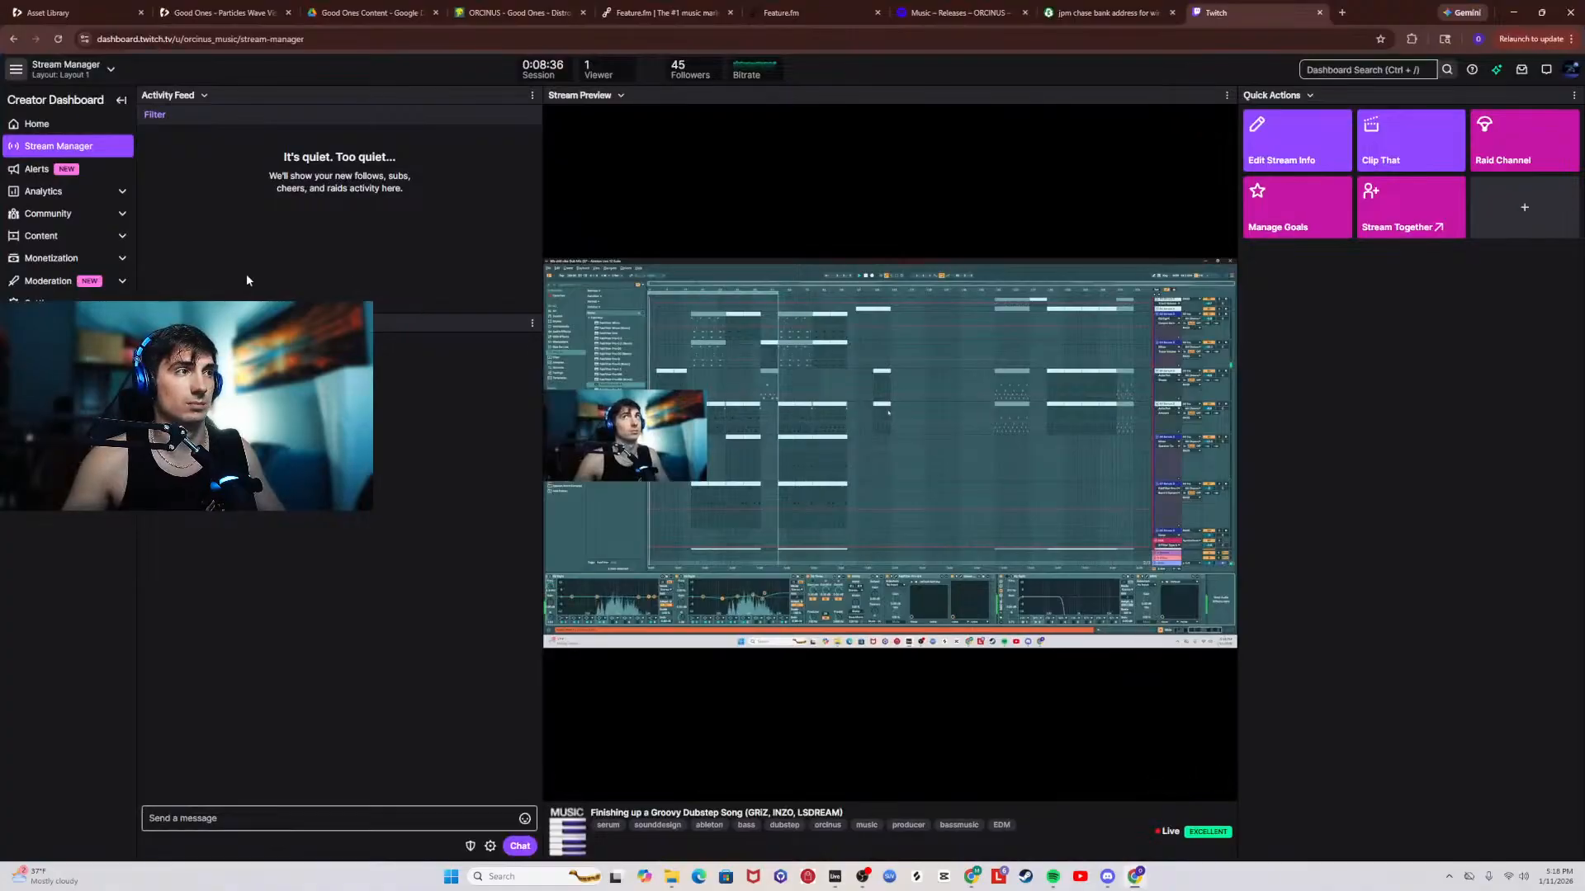
pyautogui.hotkey('alt', 'Tab')
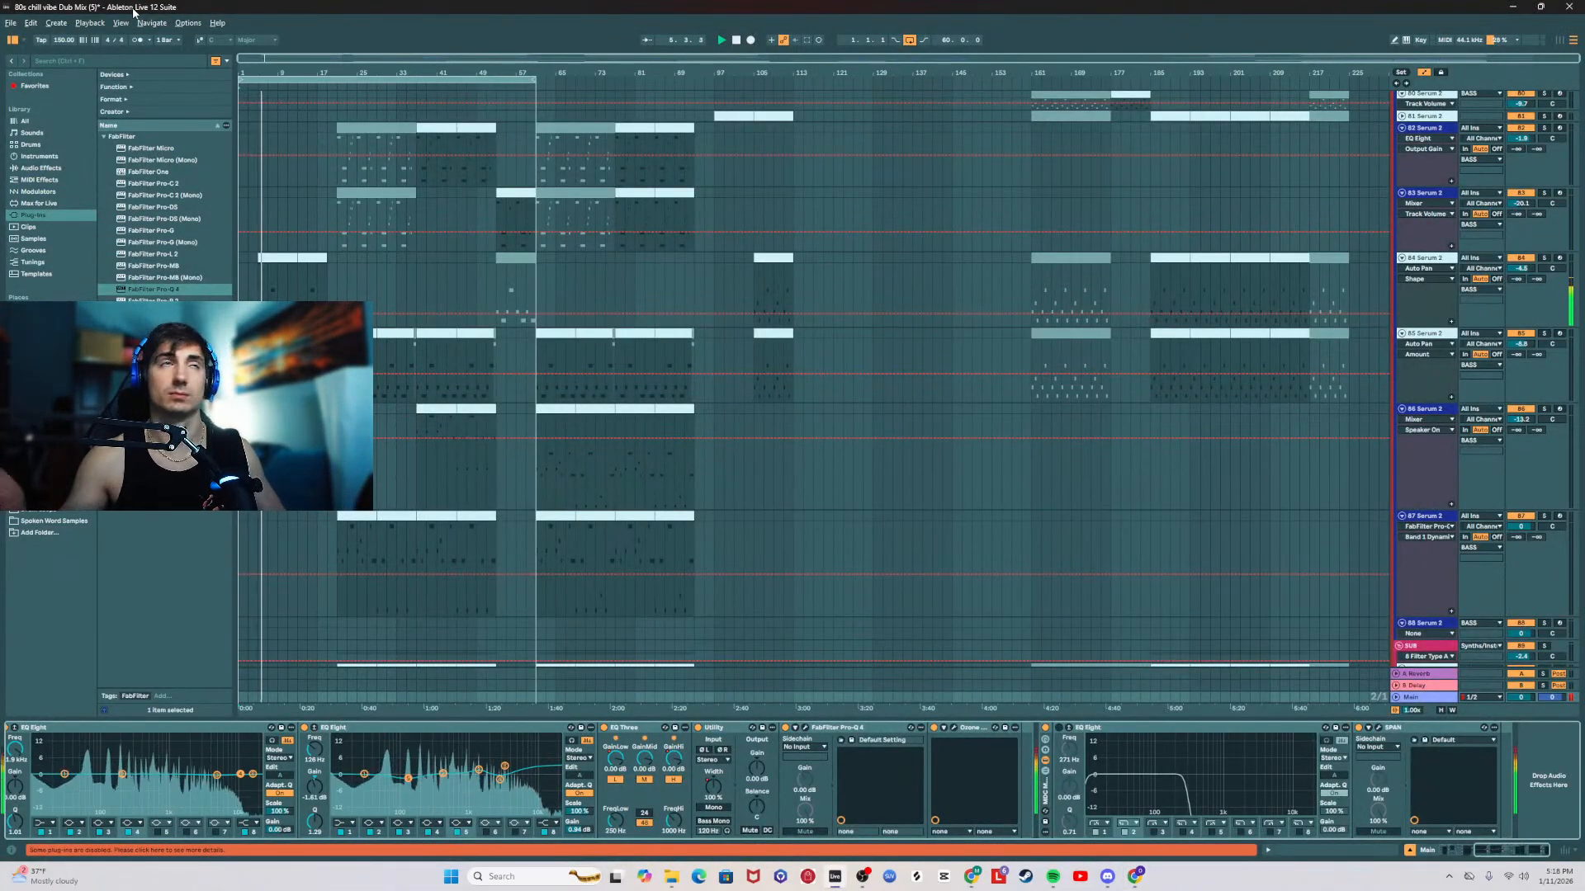
# Step: Bring up the 84 Serum 2 bass track's effect chain and raise the track volume to 1.4 dB
pyautogui.scroll(3, 1073, 372)
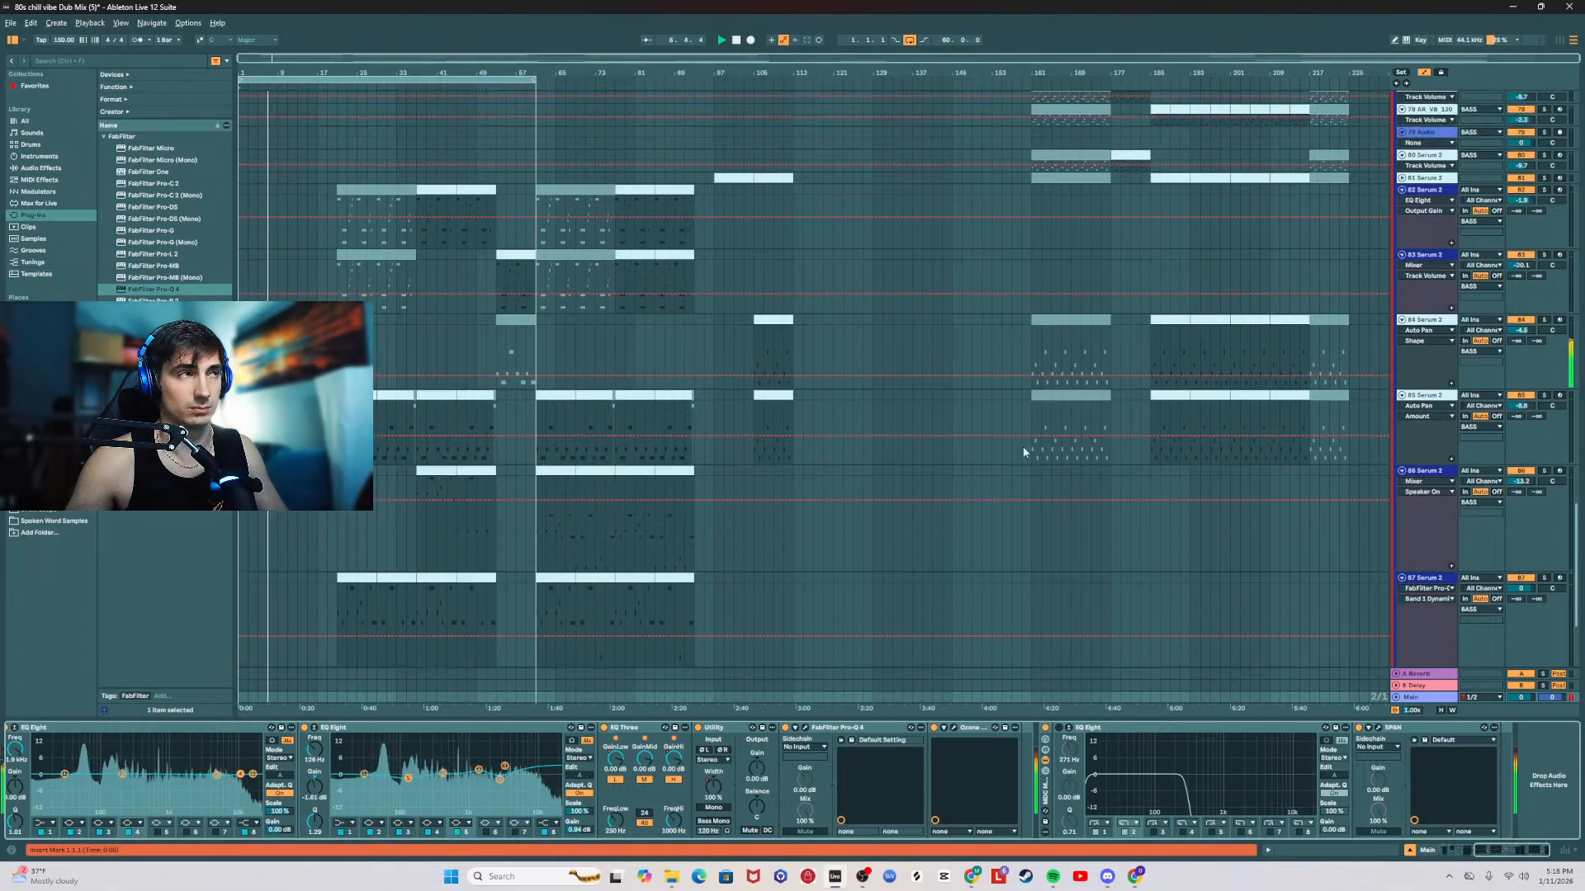
pyautogui.scroll(5, 1021, 414)
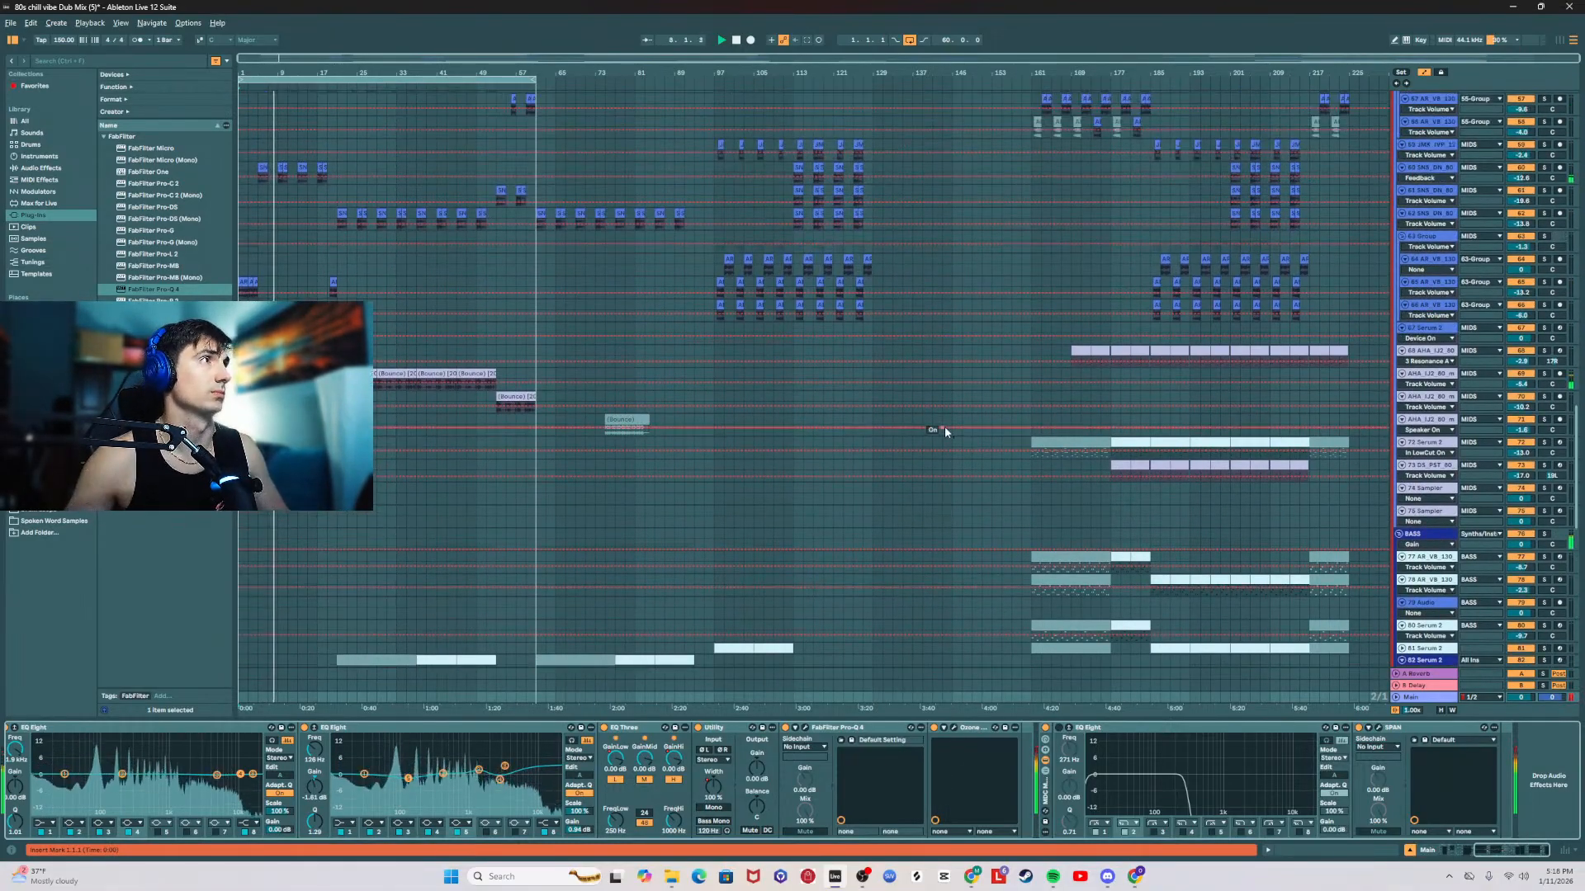
pyautogui.scroll(-2, 940, 461)
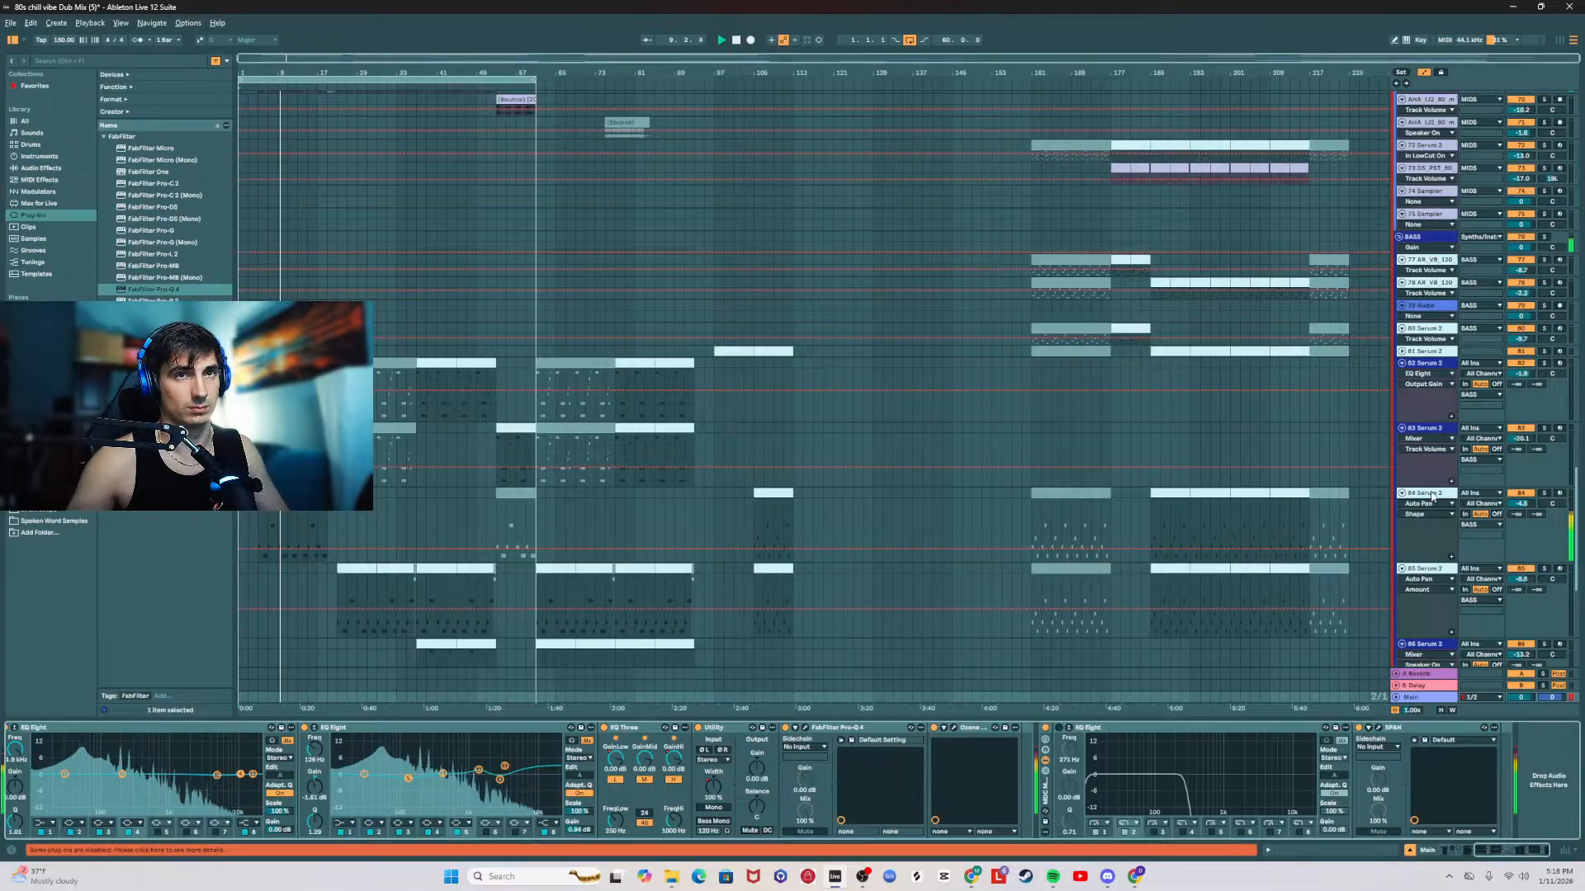
pyautogui.click(1440, 487)
pyautogui.moveTo(1498, 851); pyautogui.dragTo(1573, 860)
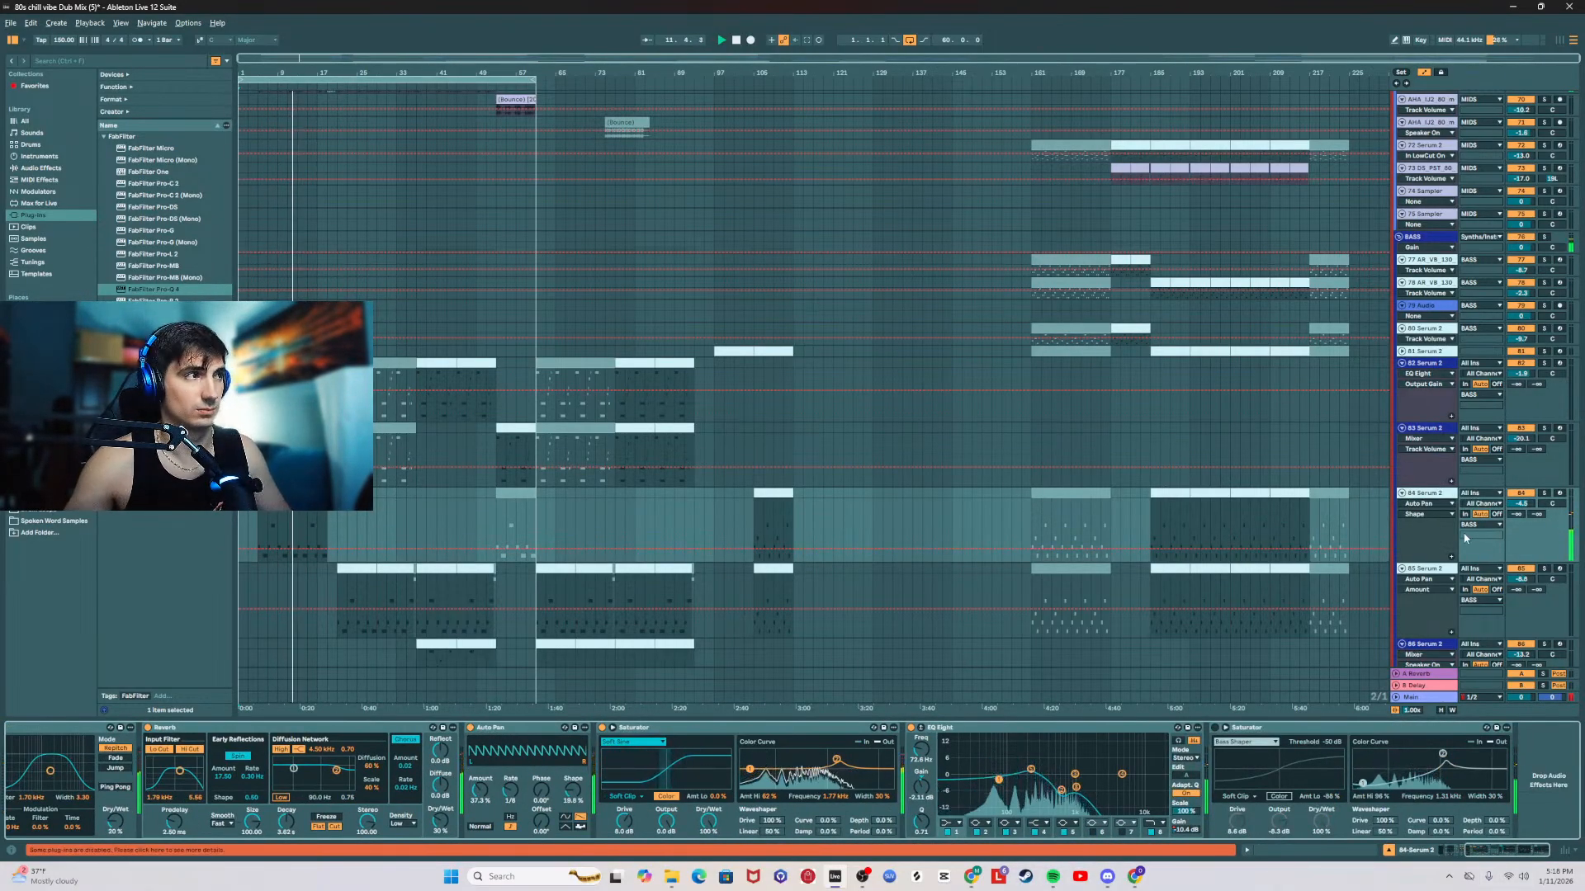
pyautogui.moveTo(1520, 504); pyautogui.dragTo(1520, 453)
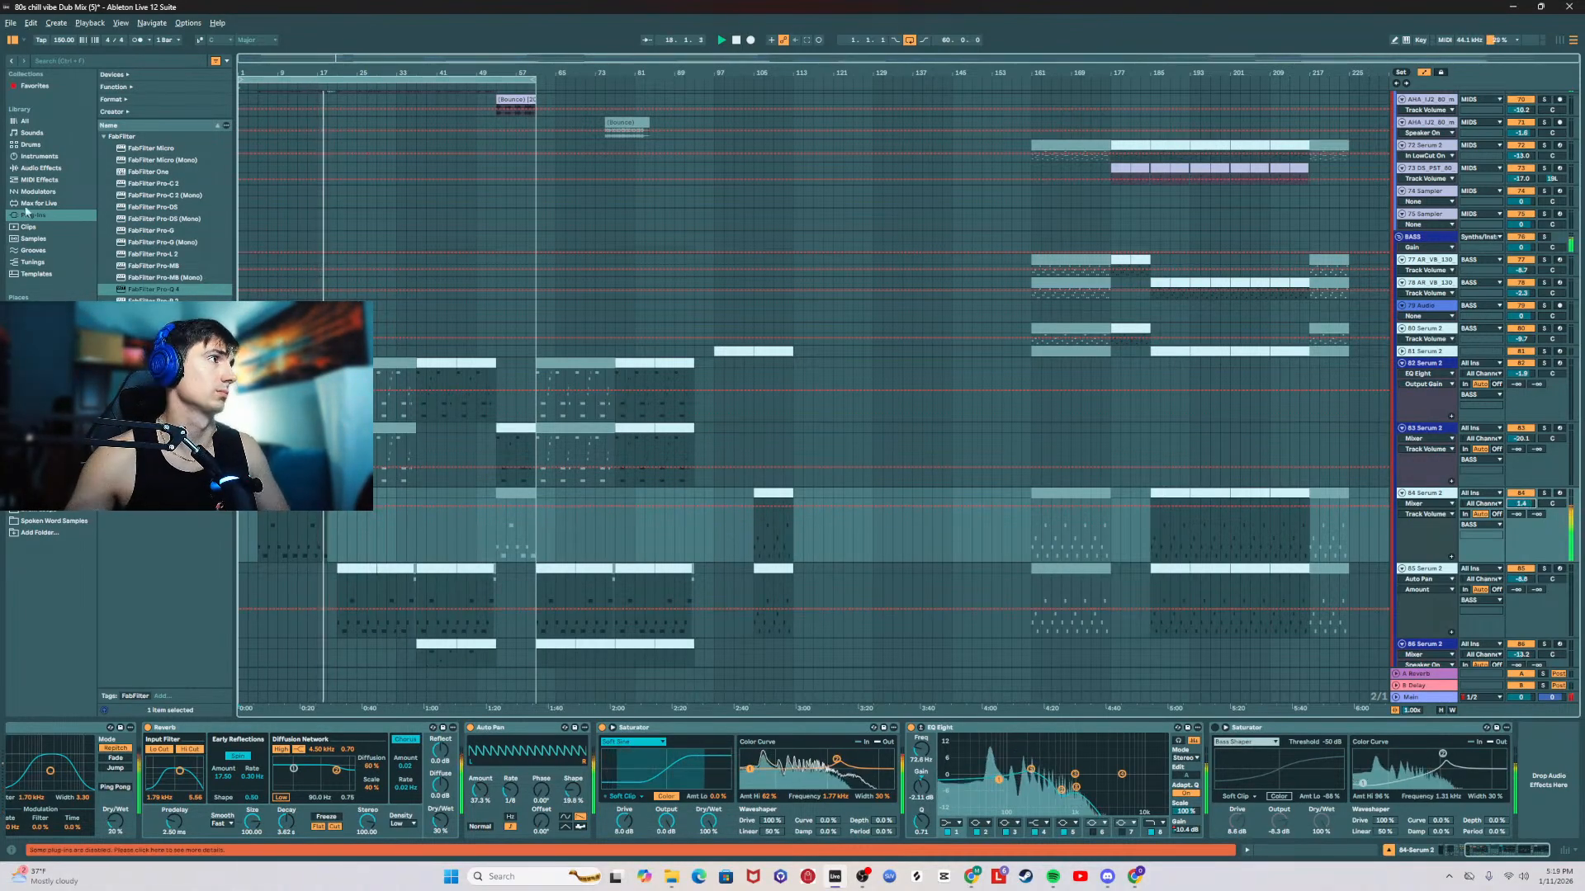
# Step: Insert a second EQ Eight before the last Saturator on 84 Serum 2, set it to M/S mode and play the bass intro
pyautogui.click(41, 168)
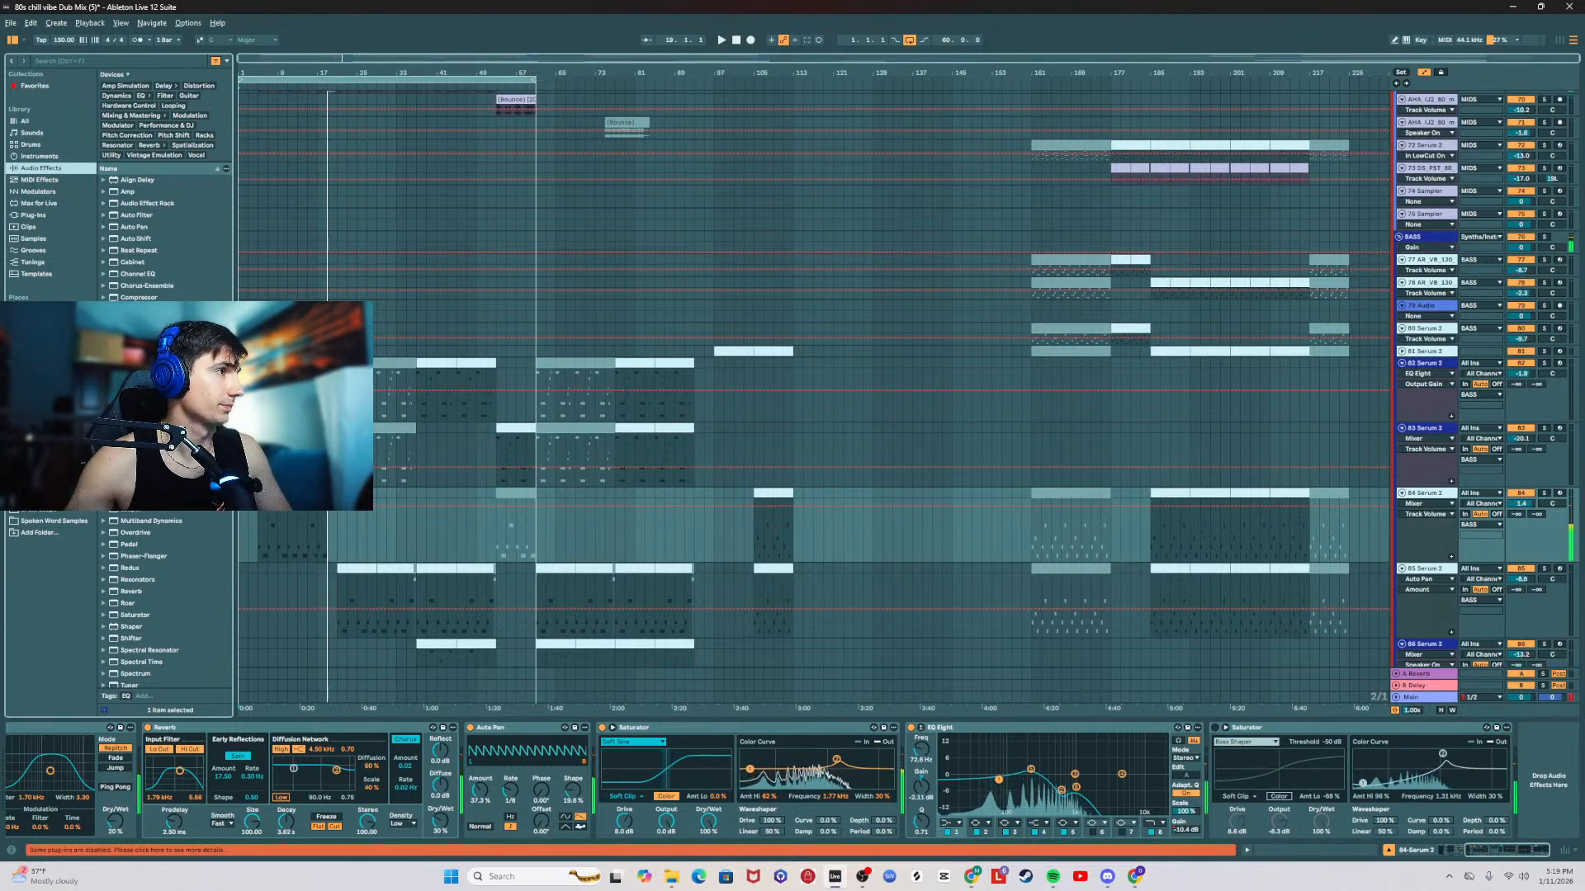
pyautogui.moveTo(1213, 777); pyautogui.dragTo(1213, 777)
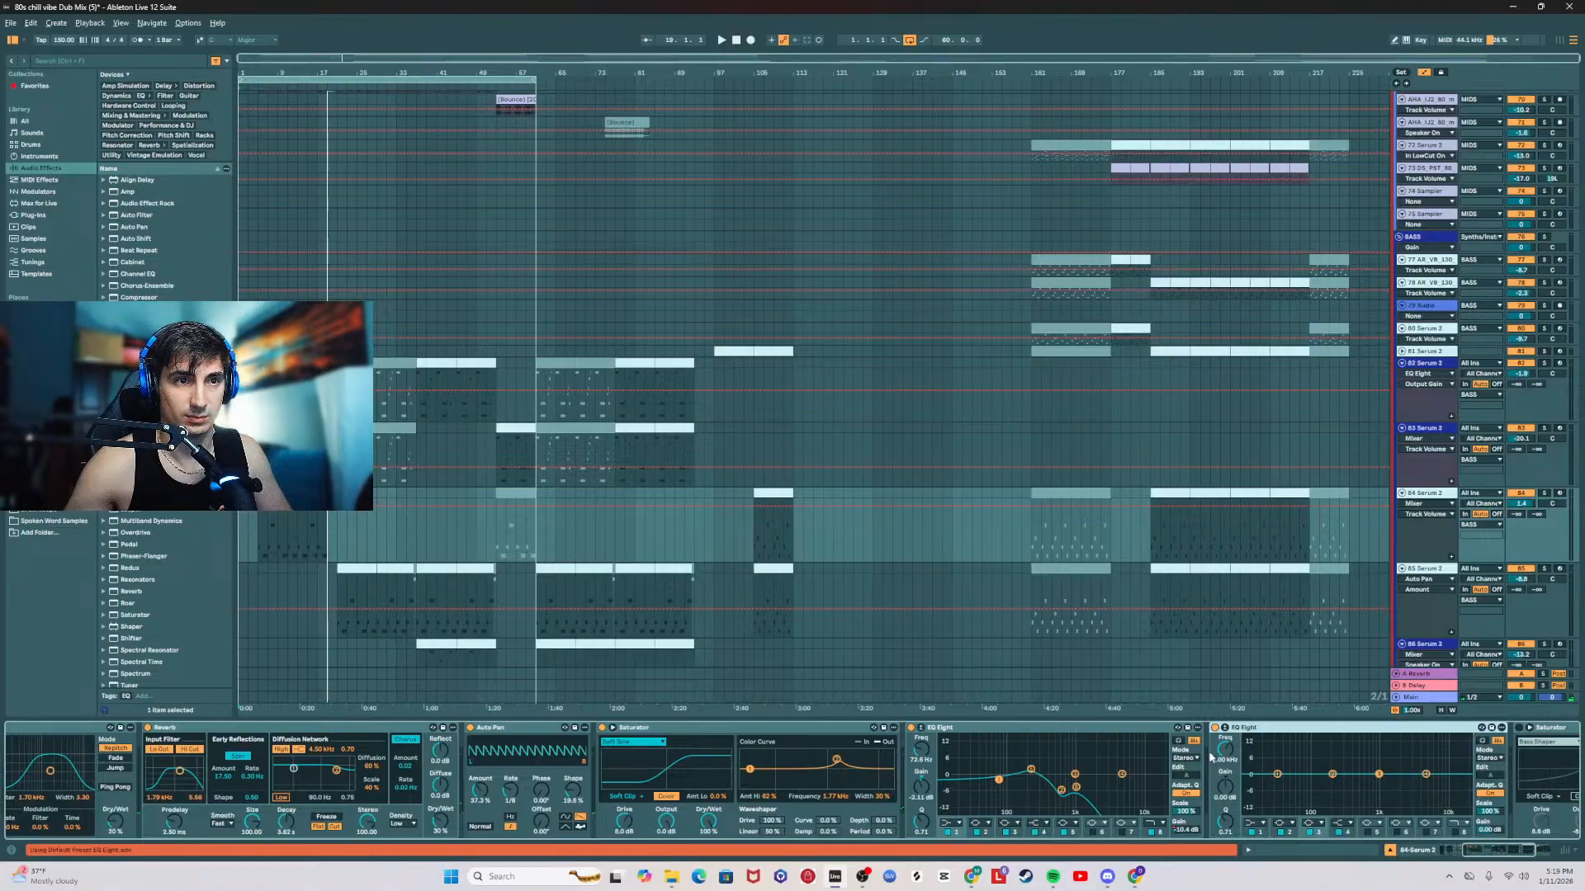
pyautogui.moveTo(1500, 859); pyautogui.dragTo(1554, 861)
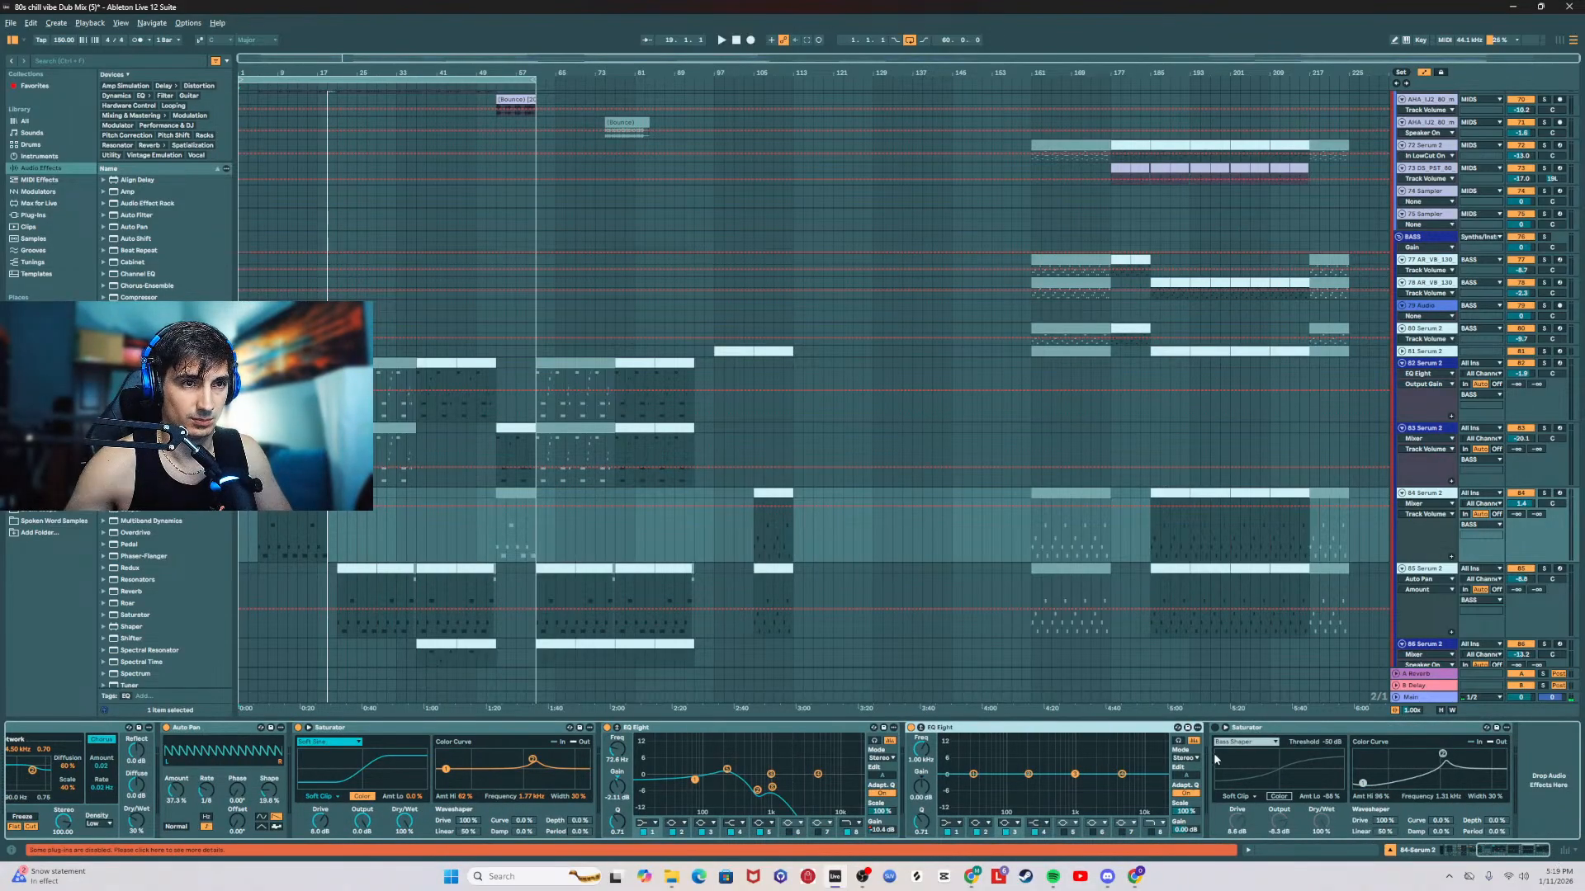
pyautogui.click(1186, 758)
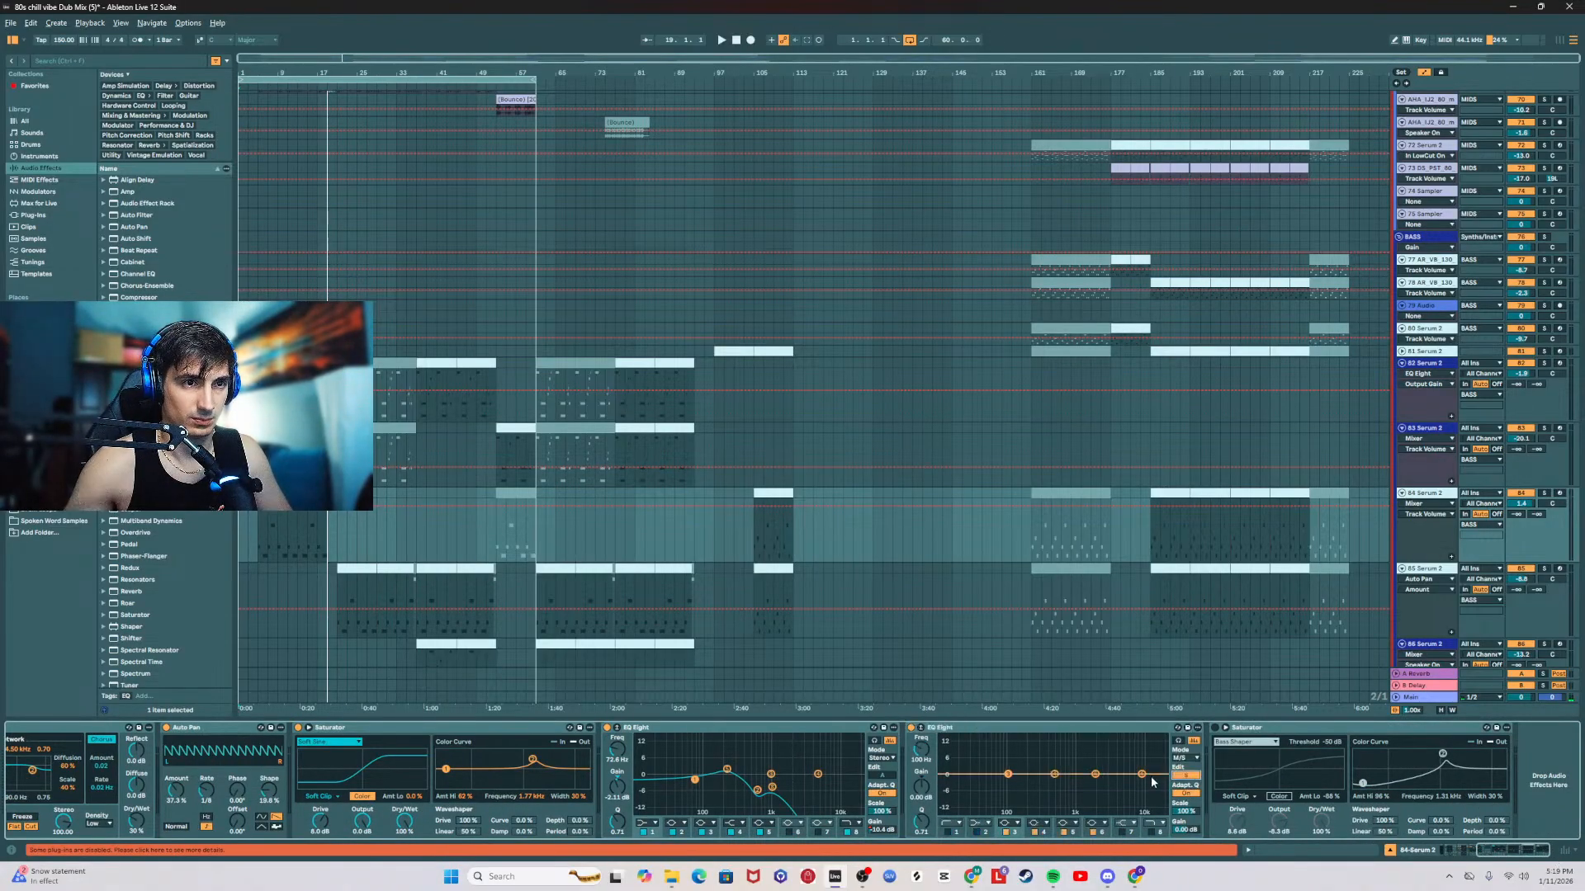
pyautogui.click(256, 531)
pyautogui.press('space')
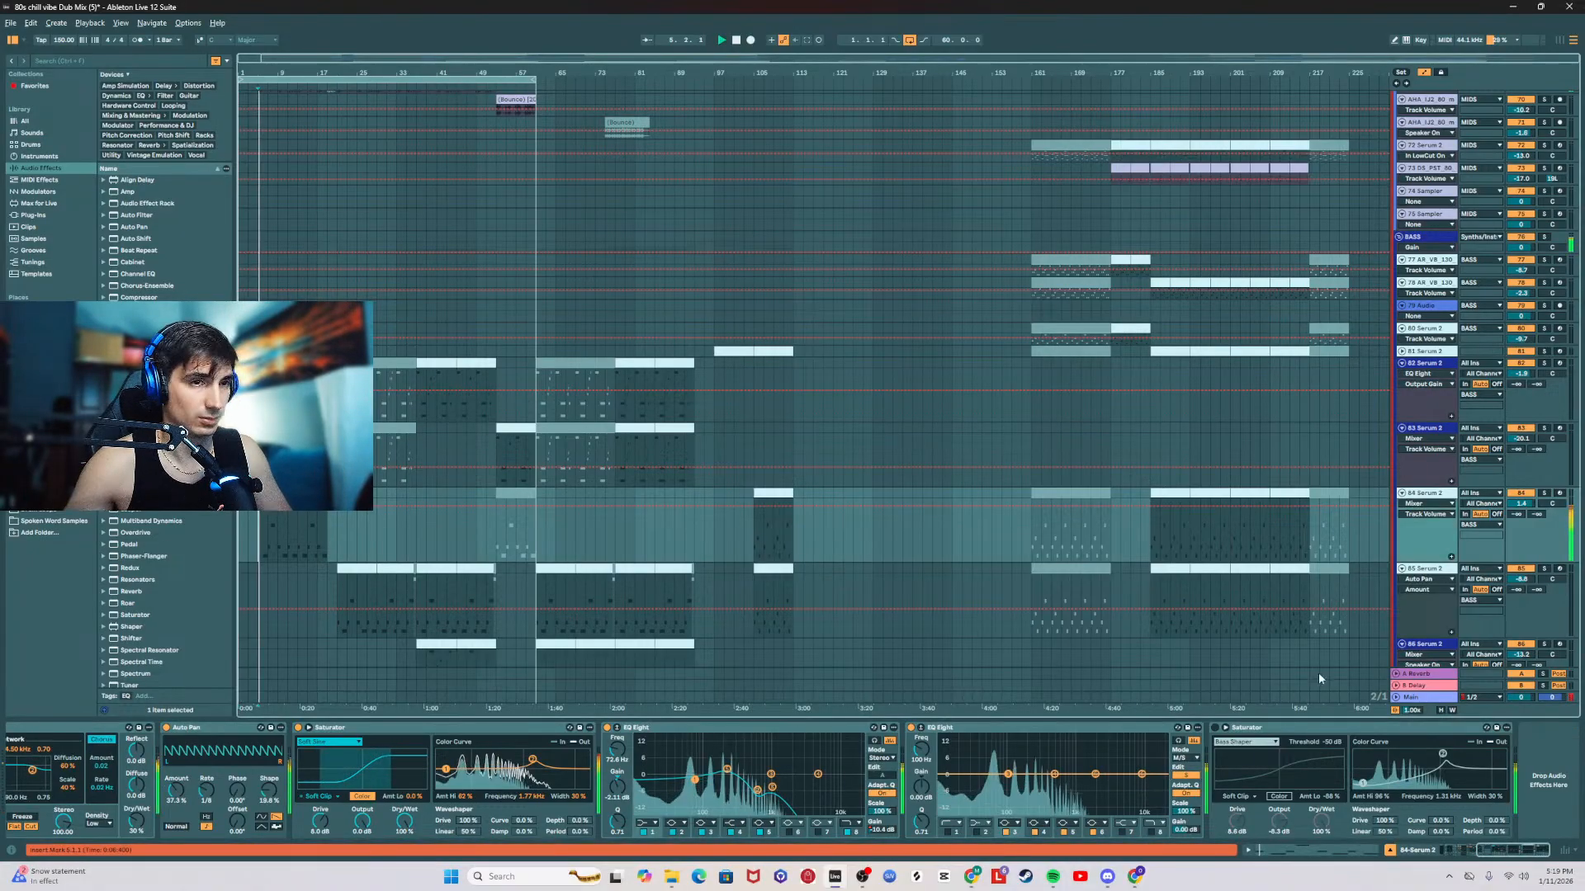
# Step: Try a band 8 high cut on the added EQ Eight, undo it, and try a band 1 low cut instead
pyautogui.click(1153, 832)
pyautogui.moveTo(1159, 784); pyautogui.dragTo(1048, 788)
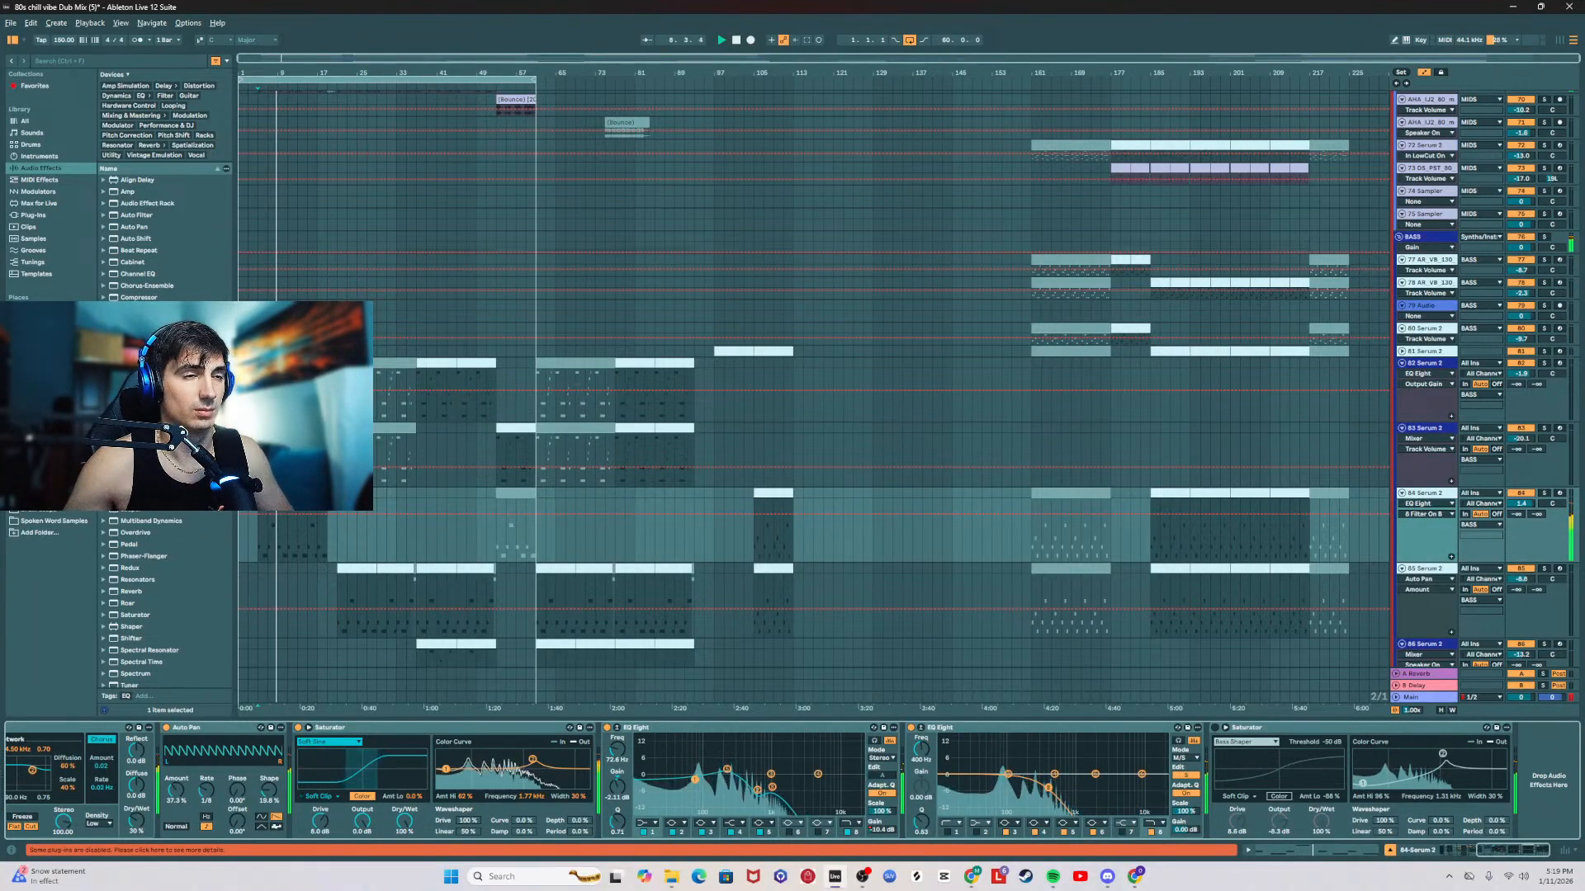
pyautogui.hotkey('ctrl', 'z')
pyautogui.moveTo(946, 774); pyautogui.dragTo(1060, 786)
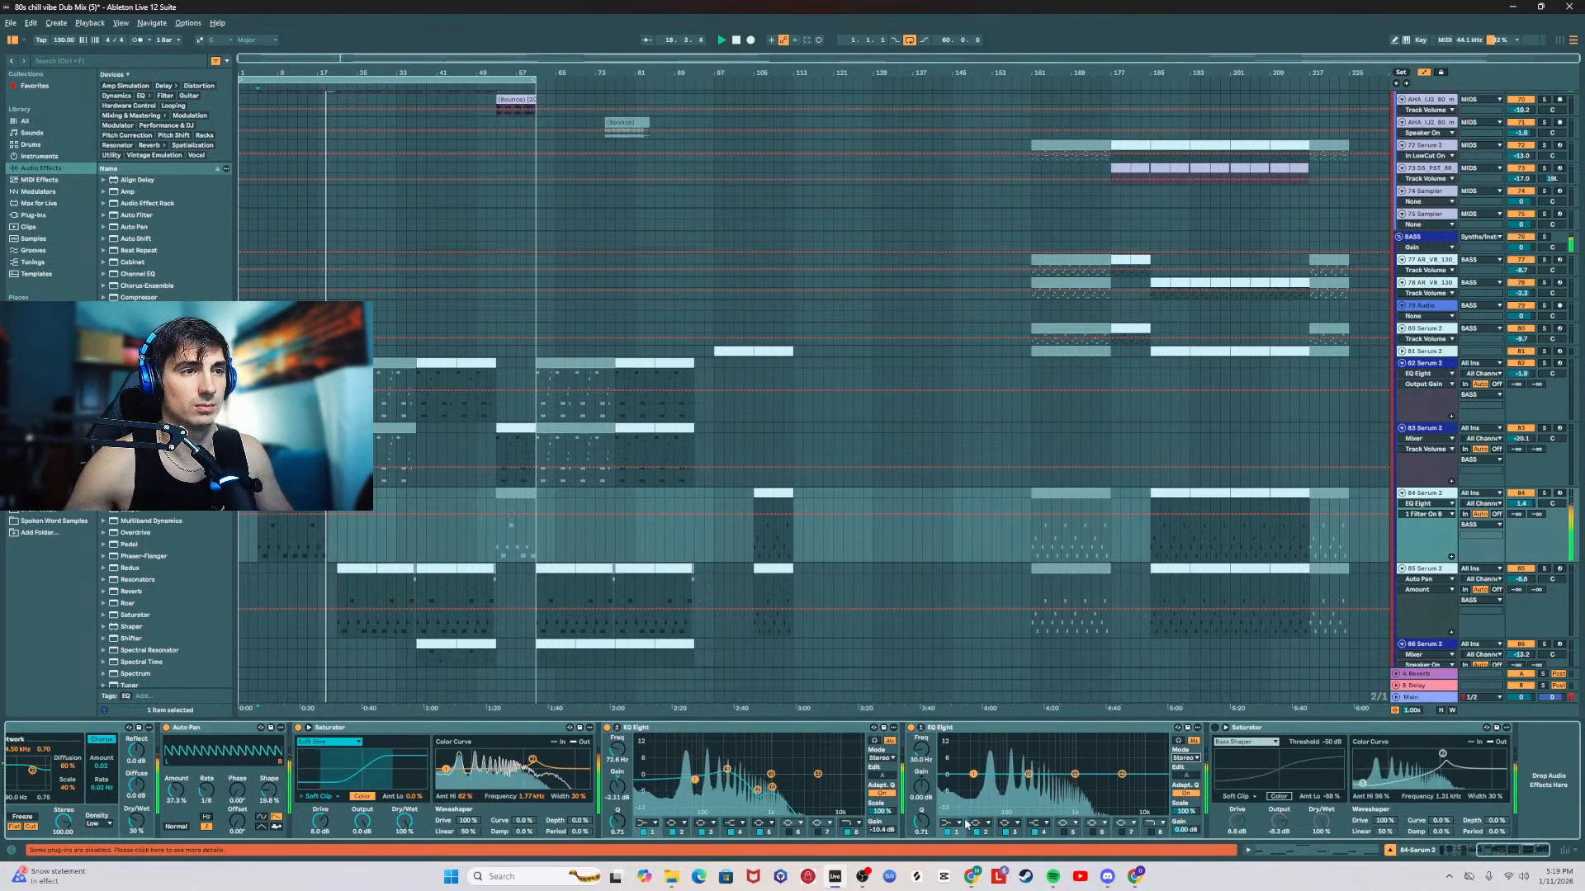
# Step: Audition a band 8 high cut on the added EQ Eight in Stereo mode, and delete that EQ Eight
pyautogui.press('space')
pyautogui.press('space')
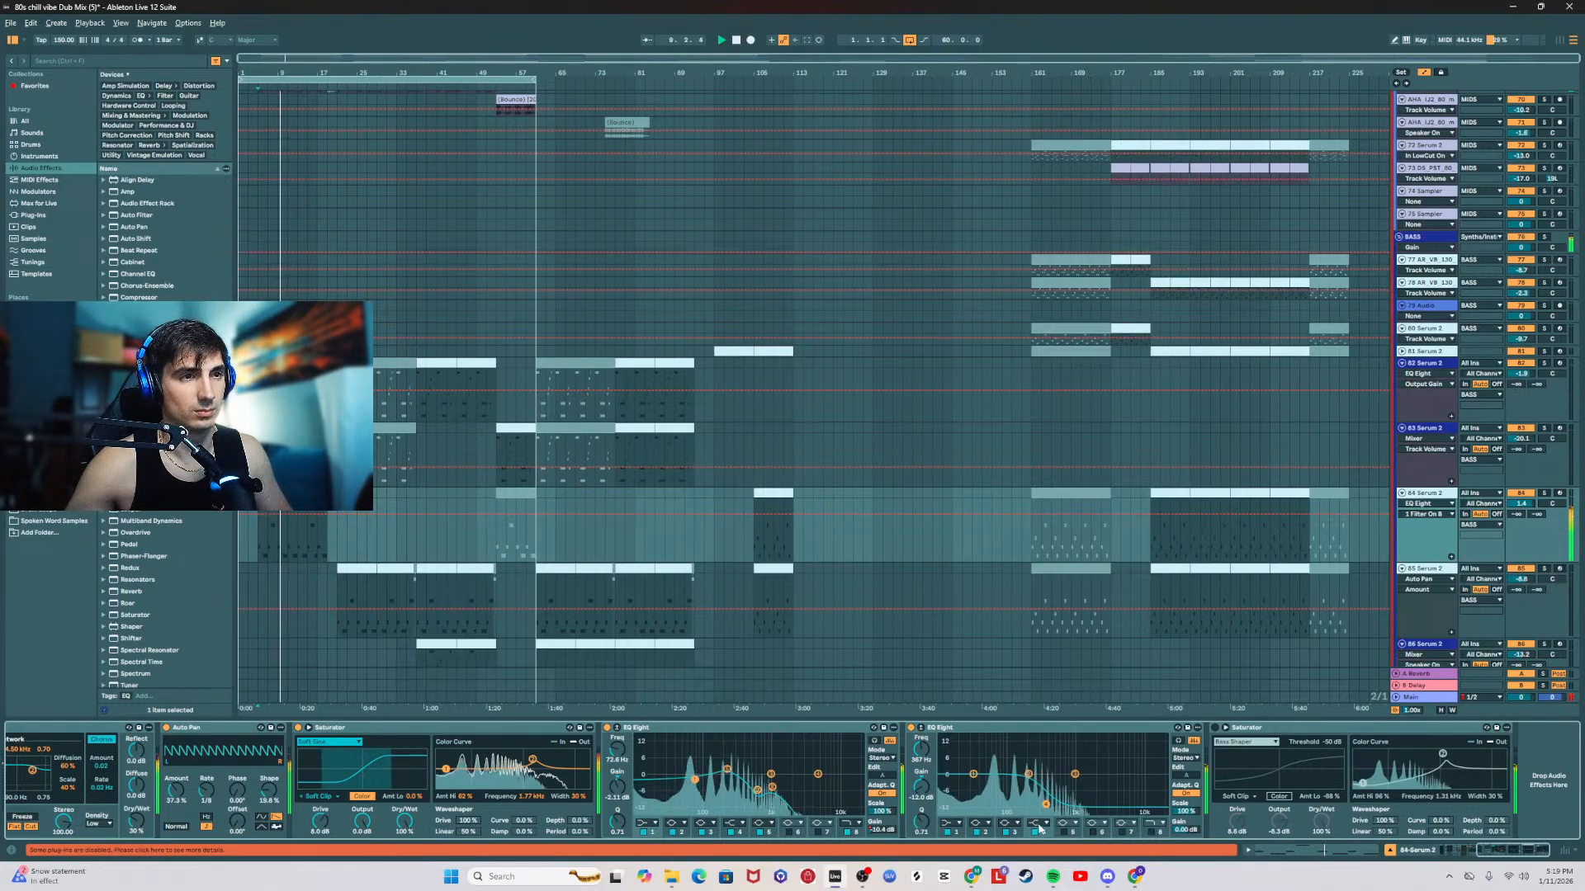
pyautogui.click(1150, 832)
pyautogui.moveTo(1103, 783); pyautogui.dragTo(1154, 784)
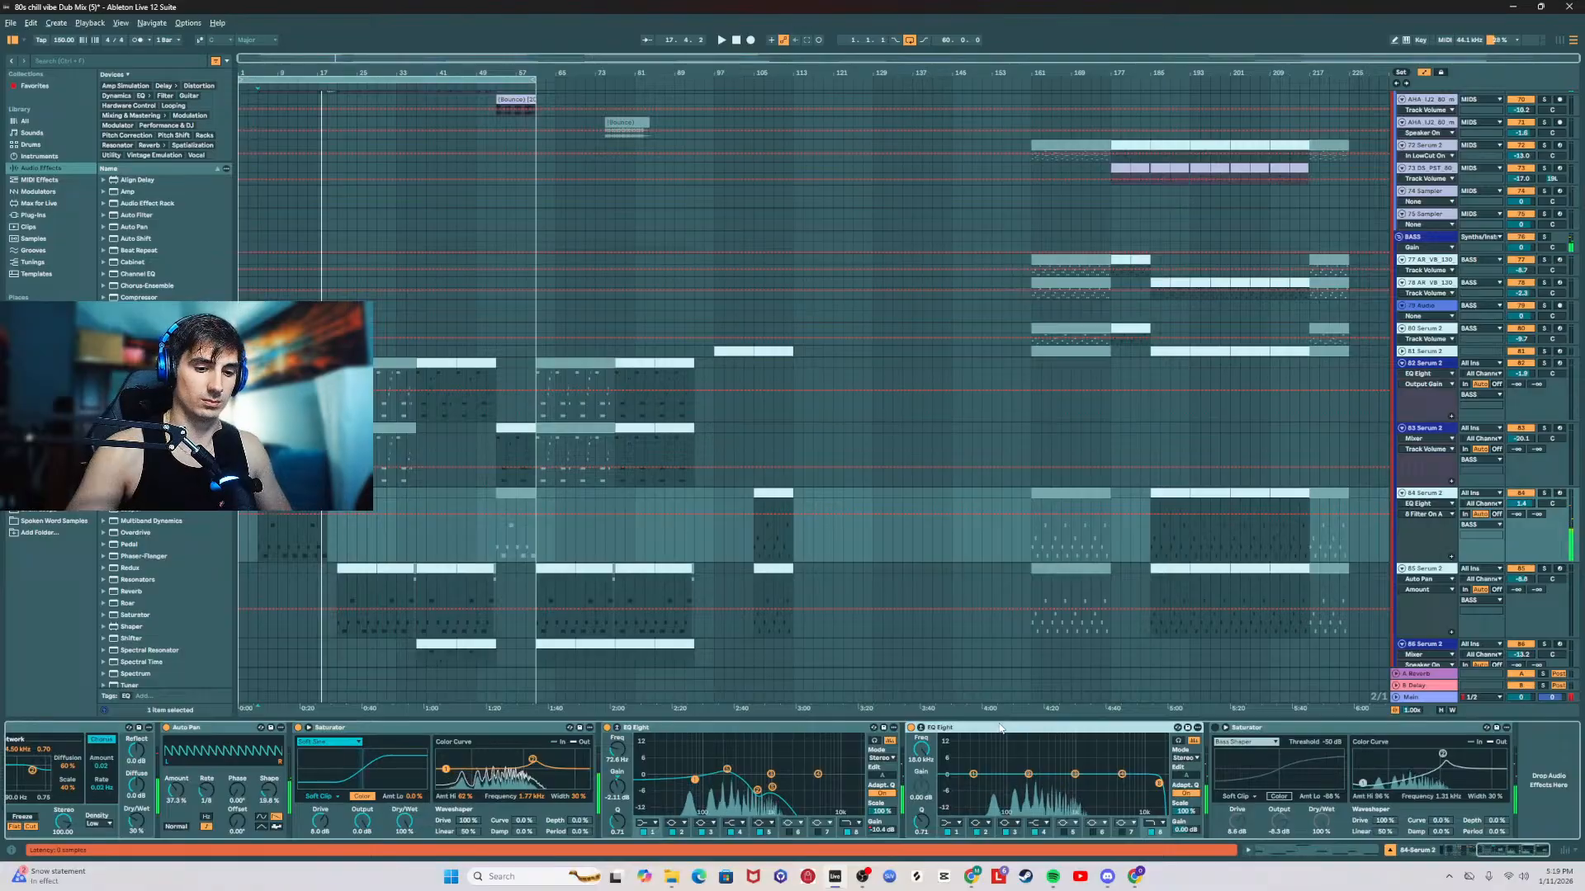
pyautogui.press('Delete')
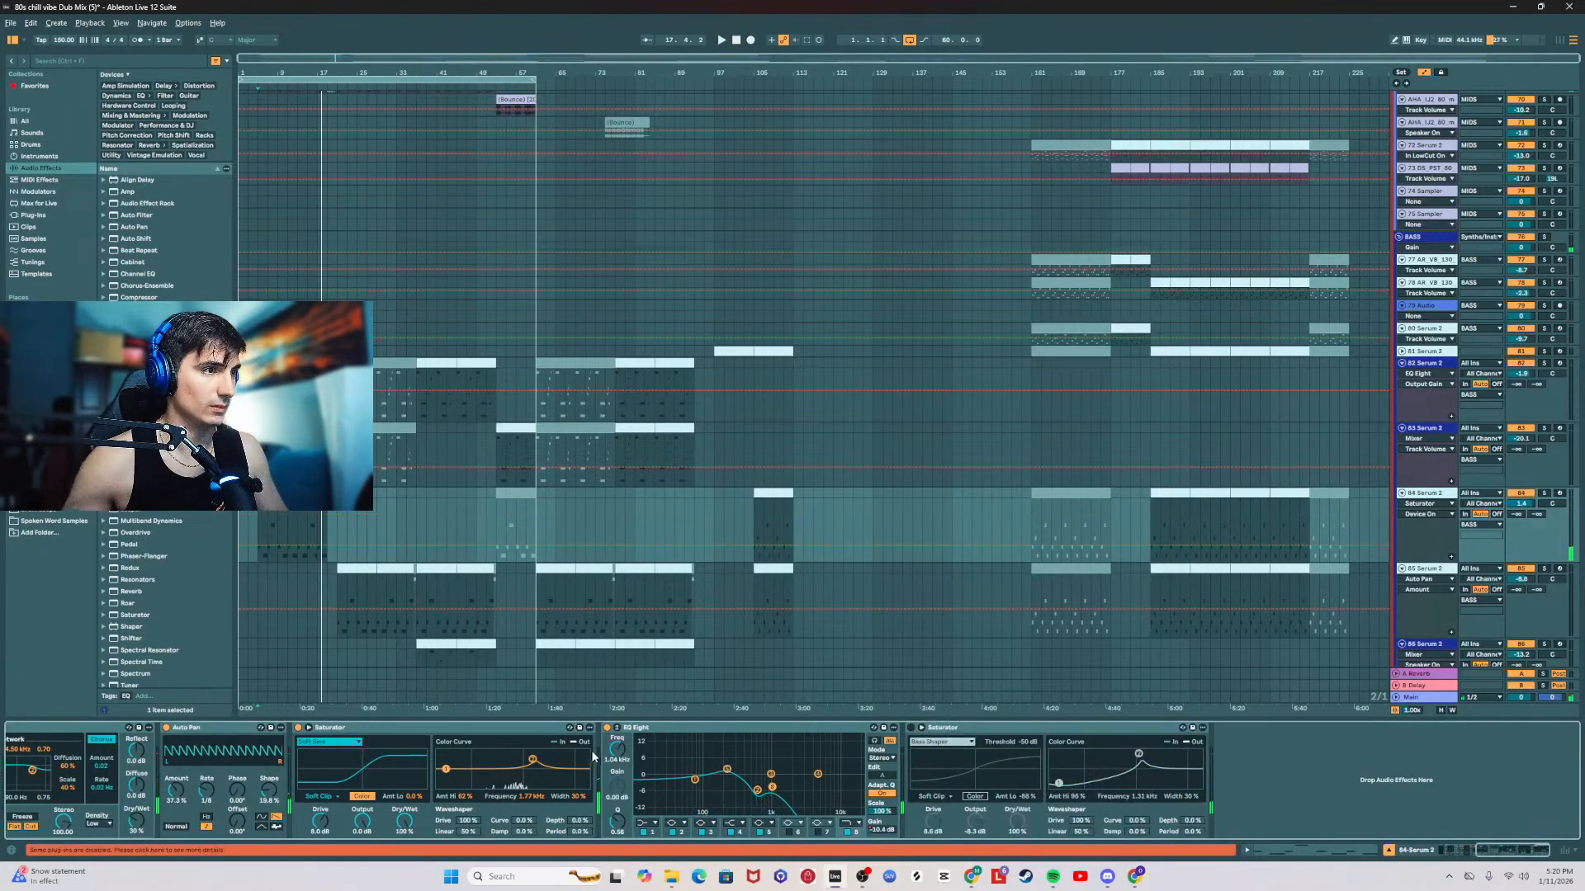
# Step: Play the bass intro from bar 5 and shape a rise in 84 Serum 2's EQ Eight band 8 frequency automation up to bar 9
pyautogui.click(258, 523)
pyautogui.press('space')
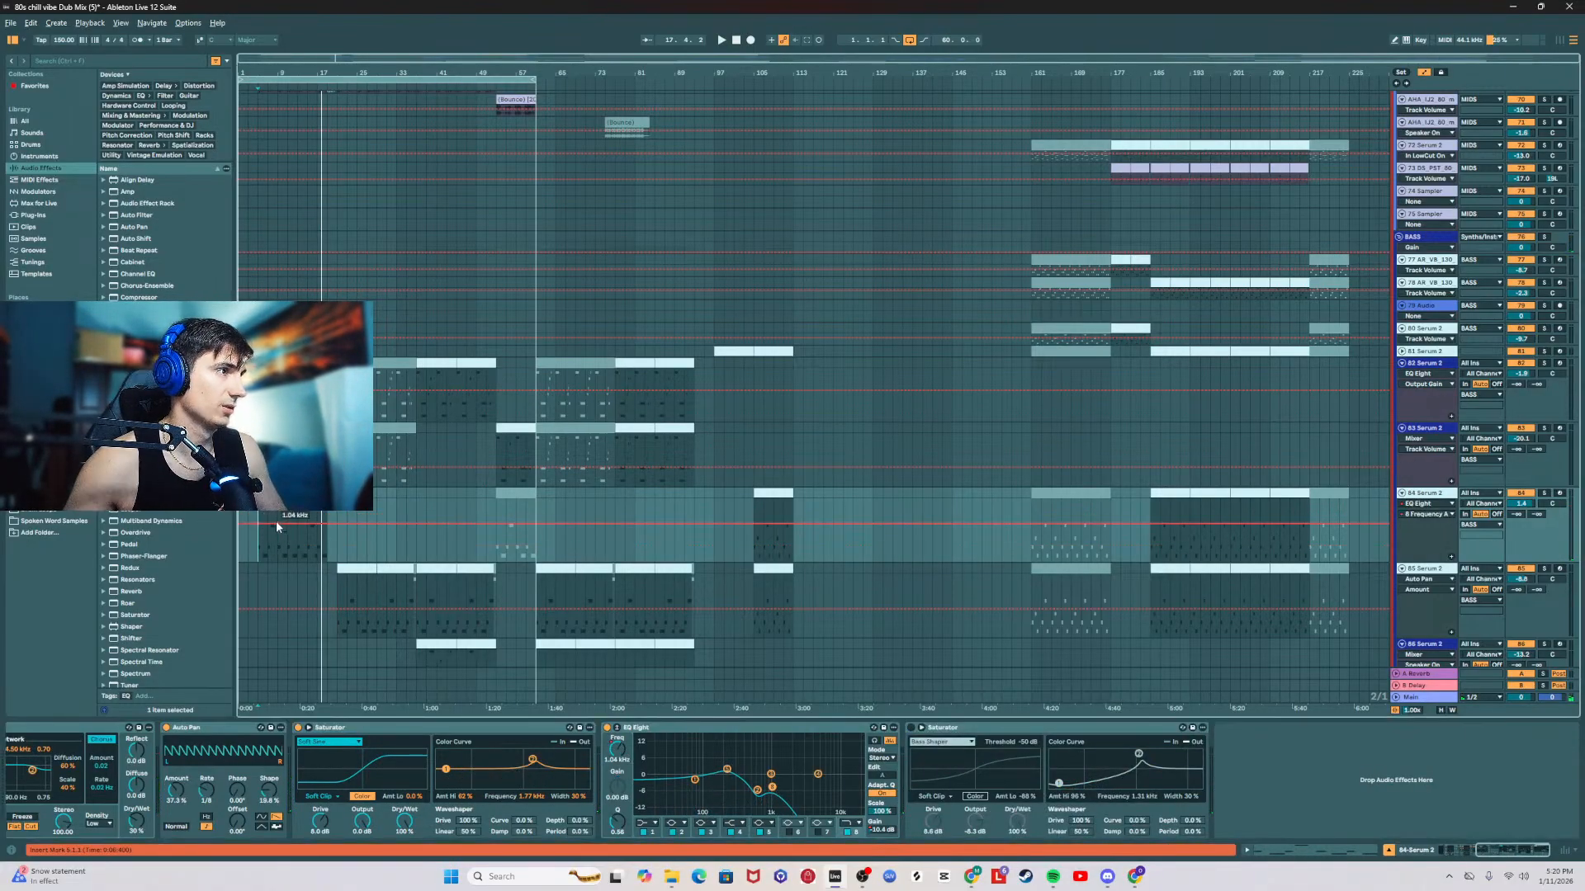
pyautogui.scroll(5, 289, 500)
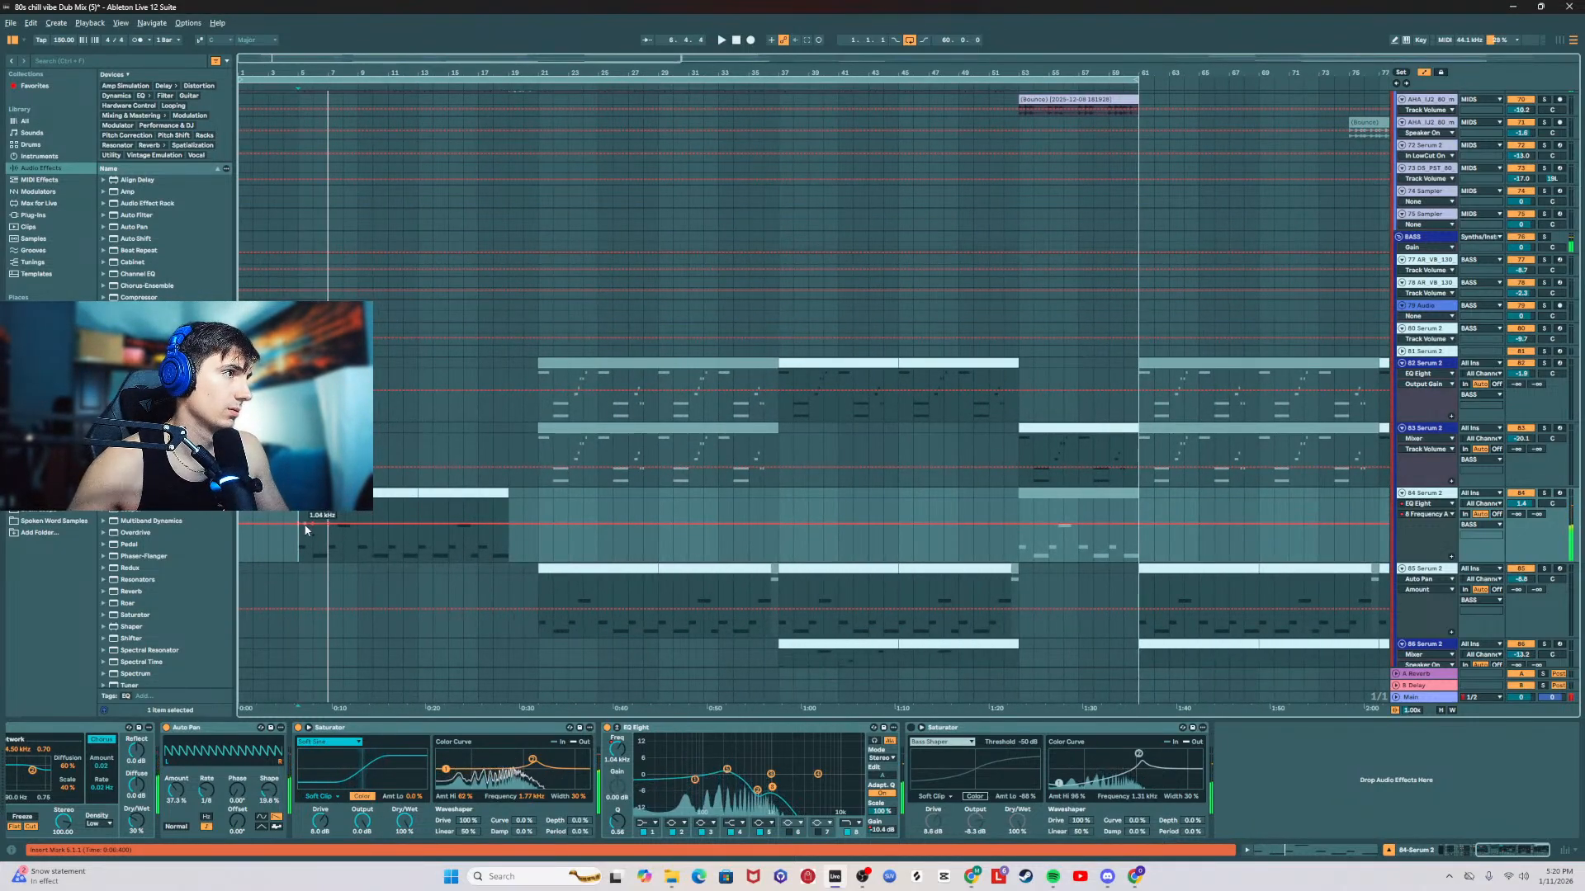
pyautogui.press('space')
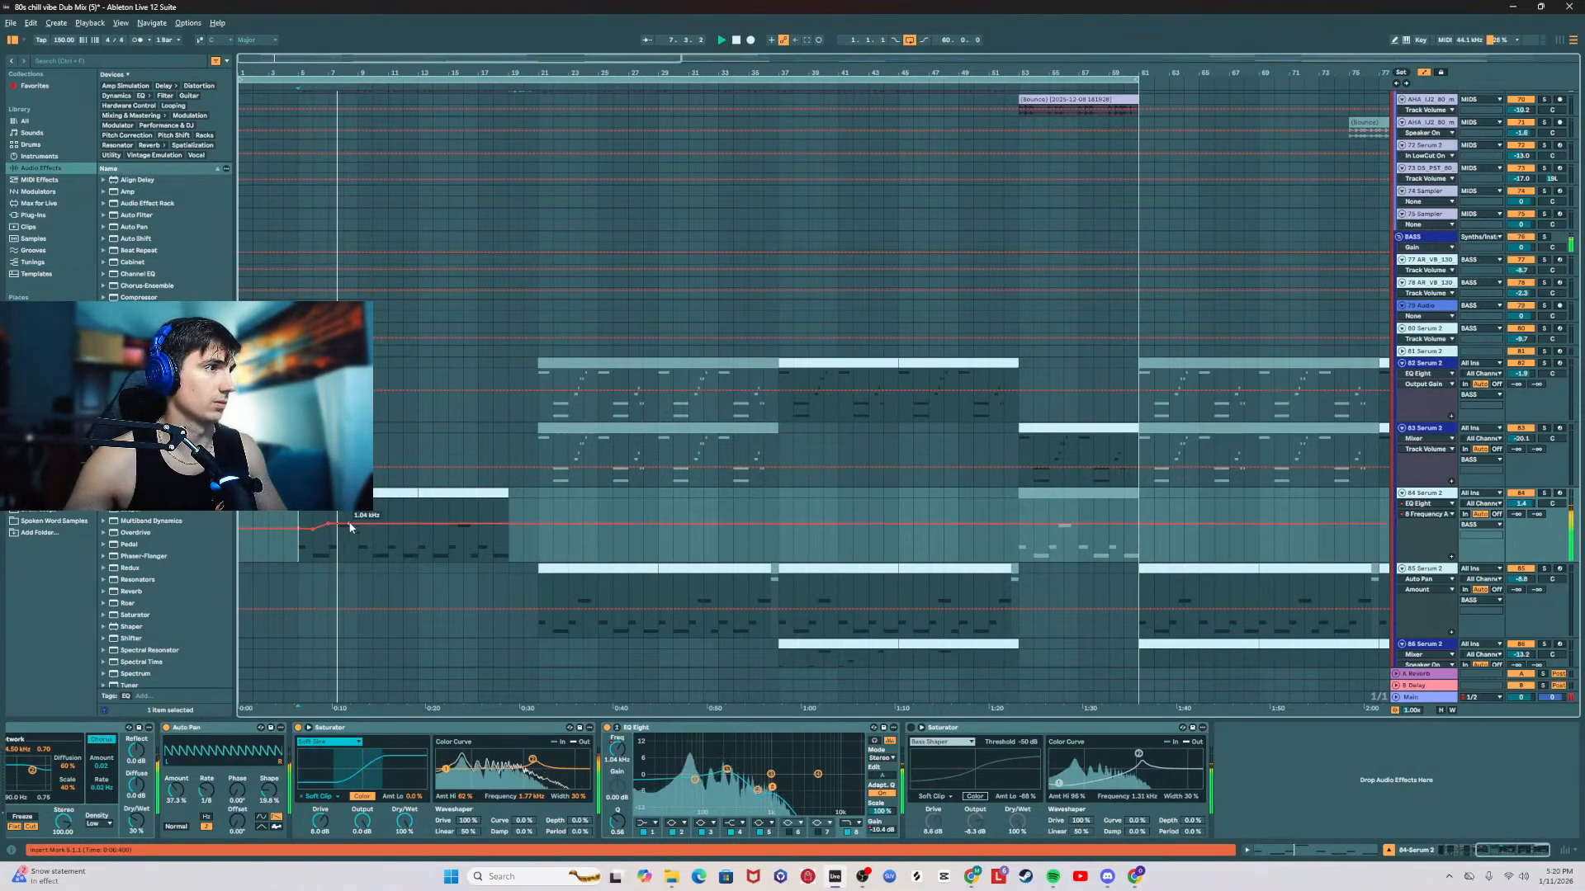
pyautogui.moveTo(362, 530); pyautogui.dragTo(358, 525)
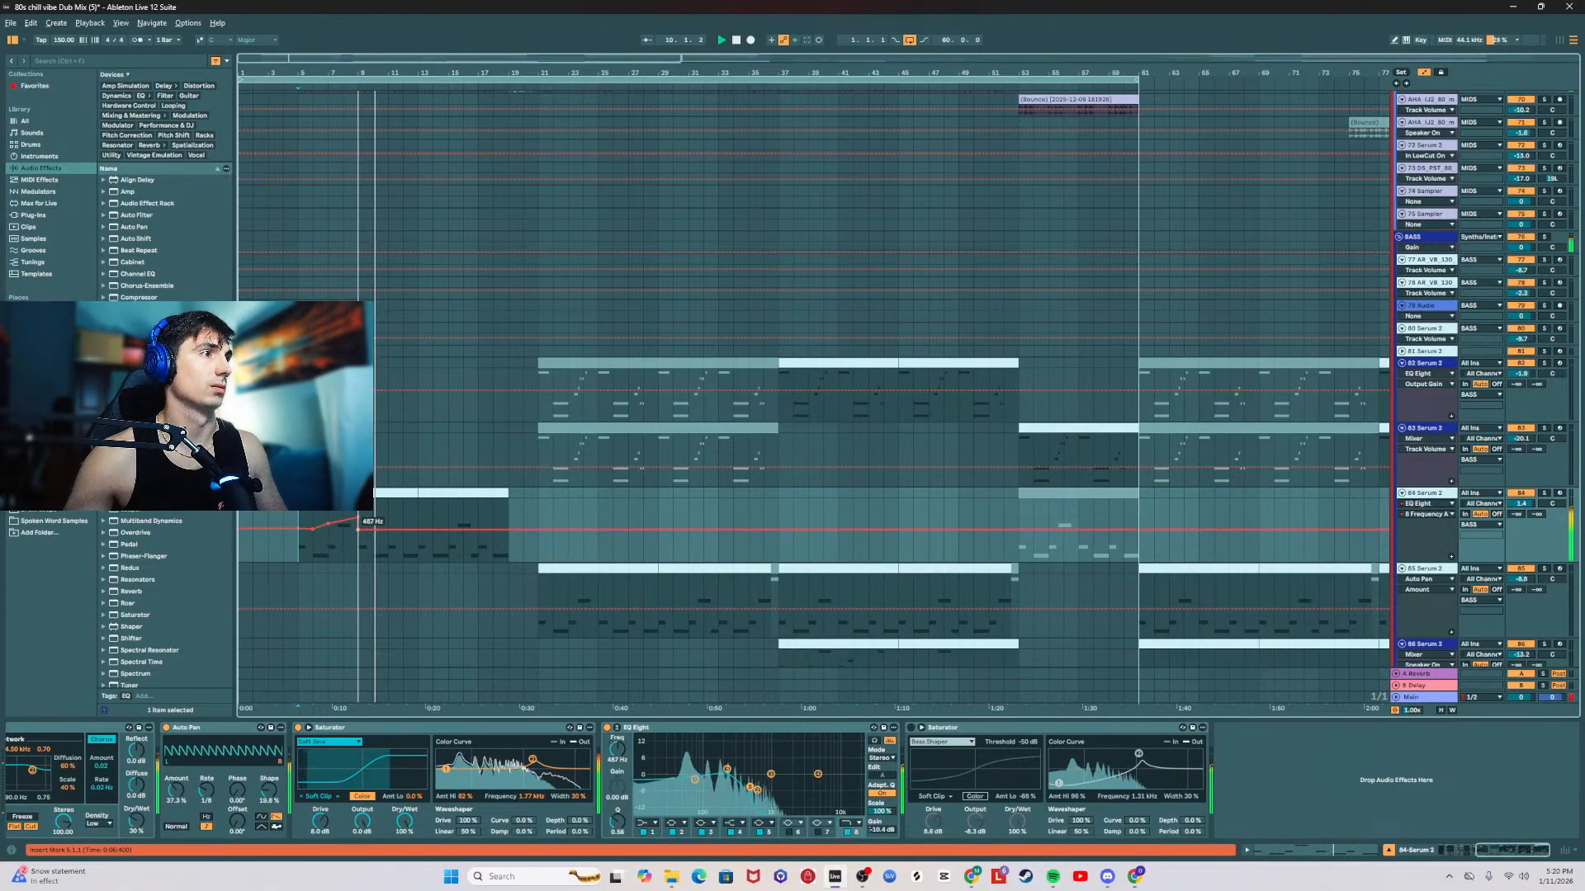
# Step: Dip the band 8 frequency automation to about 195 Hz at bar 13, ramp it up to bar 19 and smooth the bar 9 peak
pyautogui.click(402, 529)
pyautogui.moveTo(418, 530); pyautogui.dragTo(417, 538)
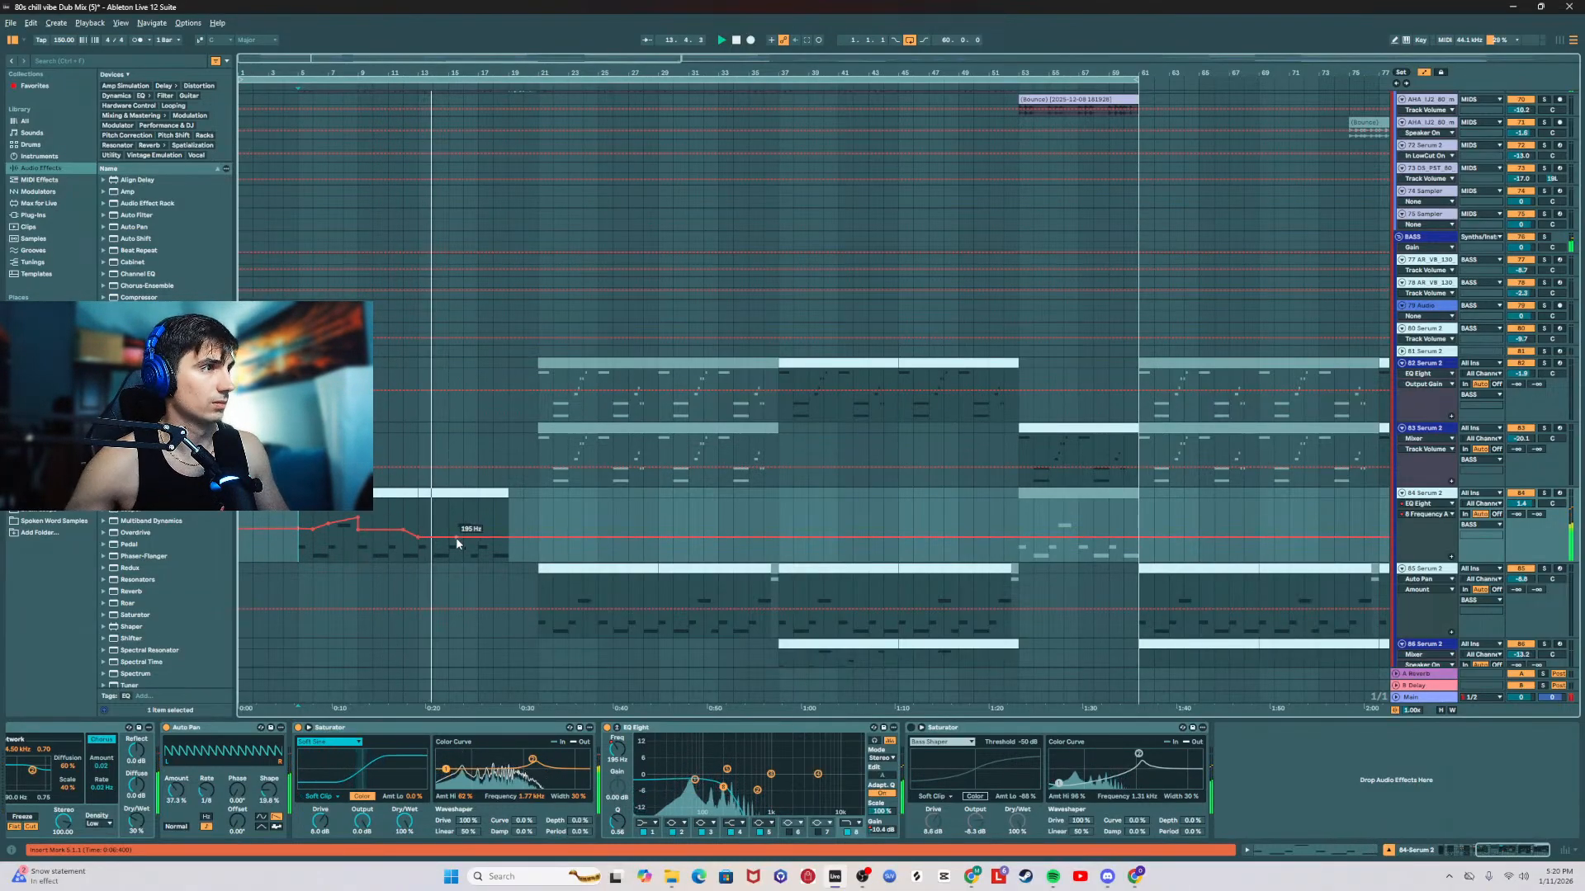
pyautogui.moveTo(466, 538); pyautogui.dragTo(478, 521)
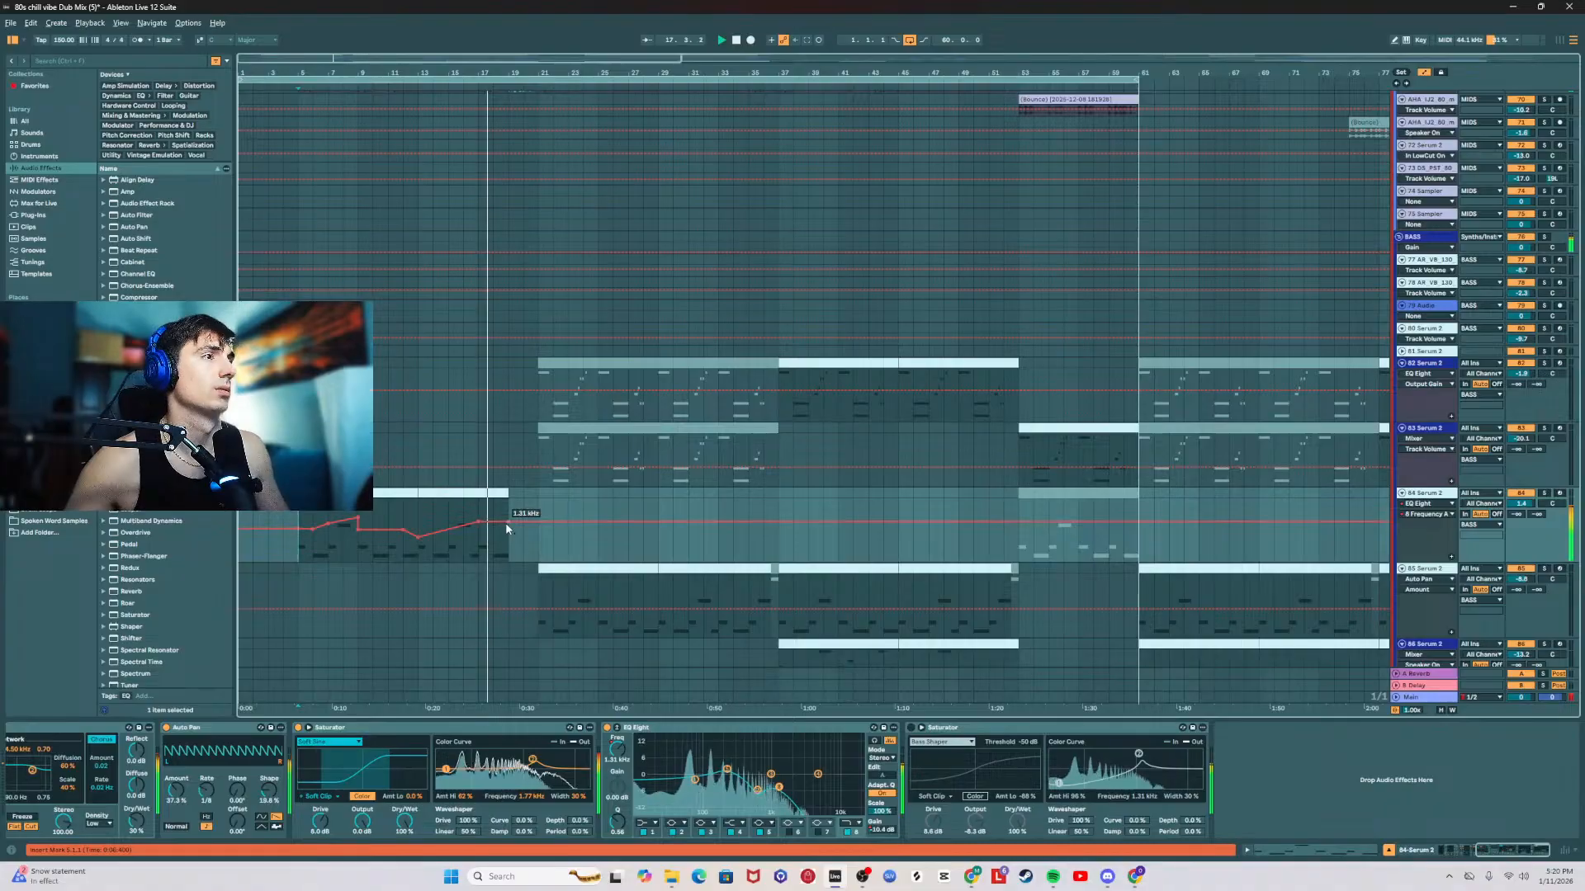
pyautogui.moveTo(506, 523); pyautogui.dragTo(507, 513)
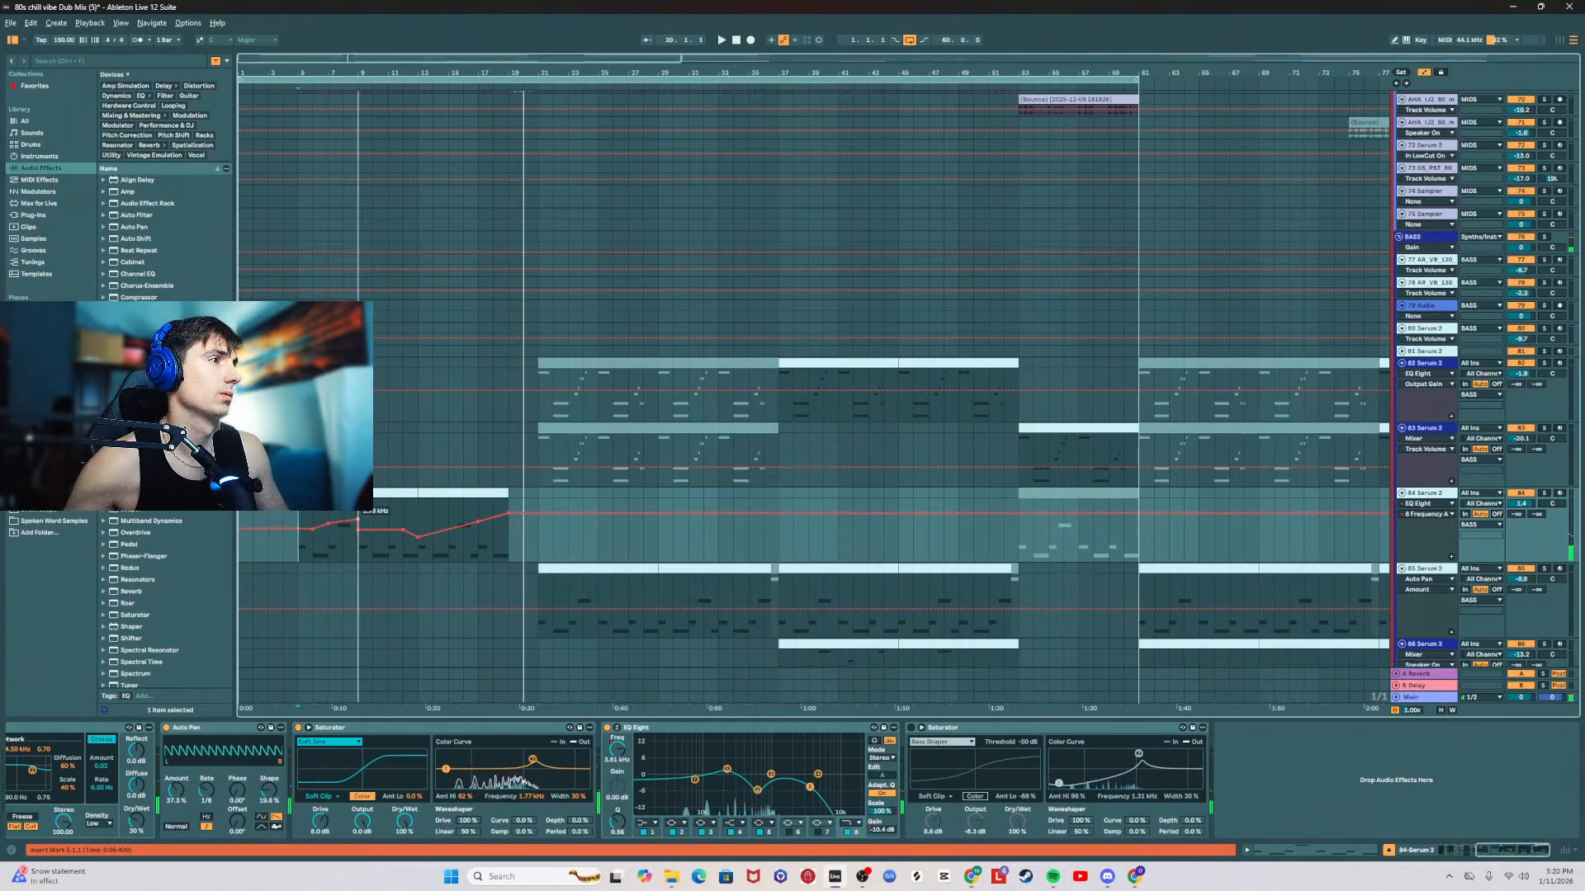
pyautogui.moveTo(359, 518); pyautogui.dragTo(312, 532)
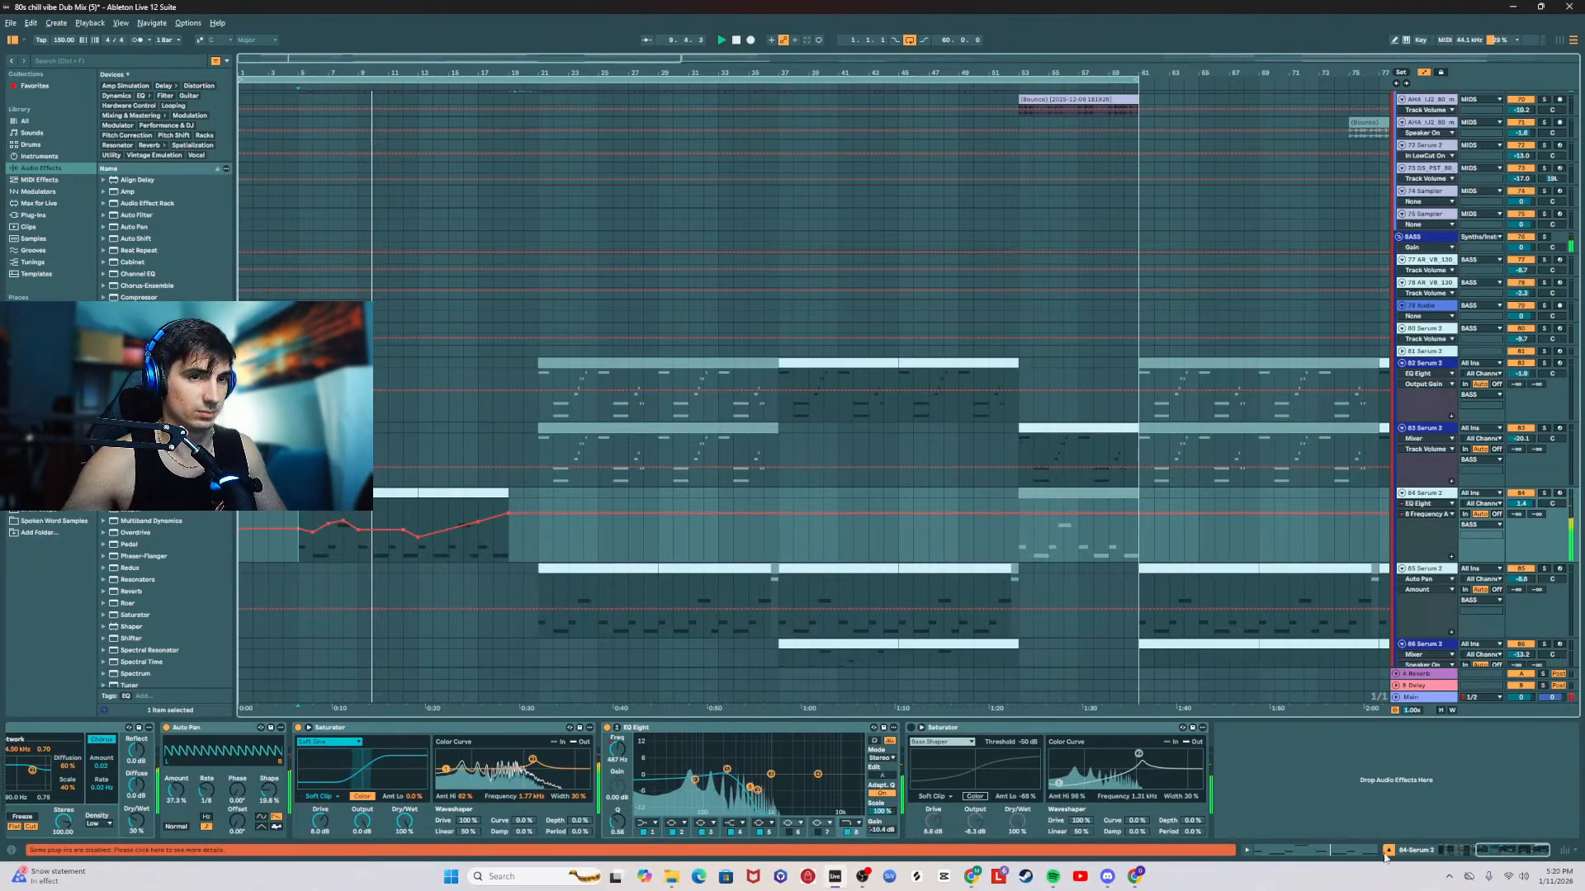
# Step: Lower the Auto Filter Legacy frequency on 84 Serum 2 to 719 Hz and open the Serum 2 synth, declining its update
pyautogui.click(1443, 852)
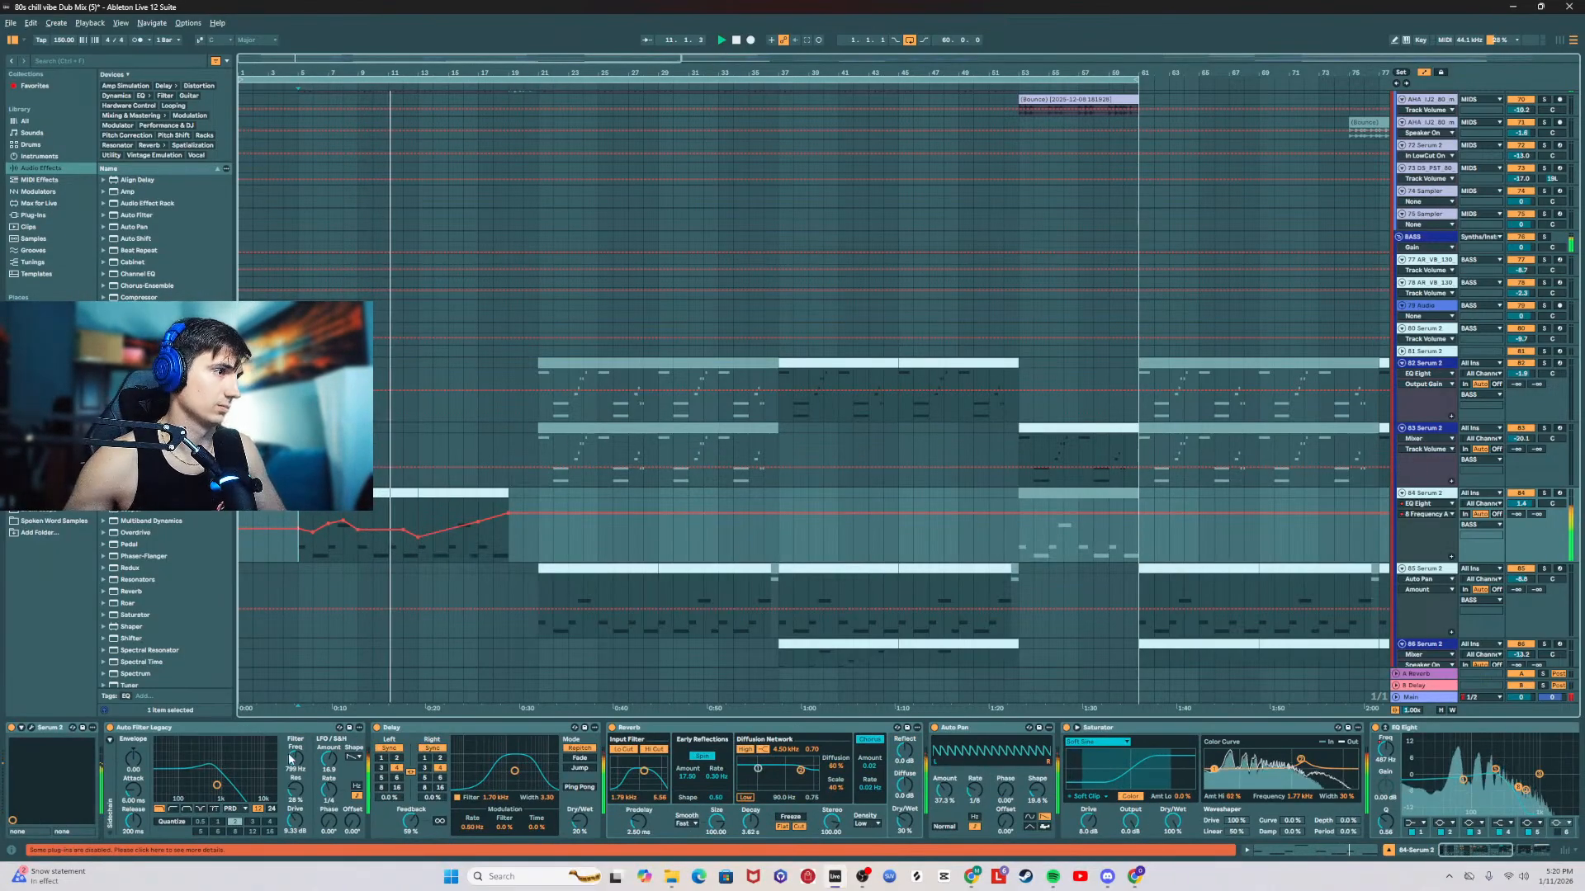
pyautogui.moveTo(296, 759); pyautogui.dragTo(296, 765)
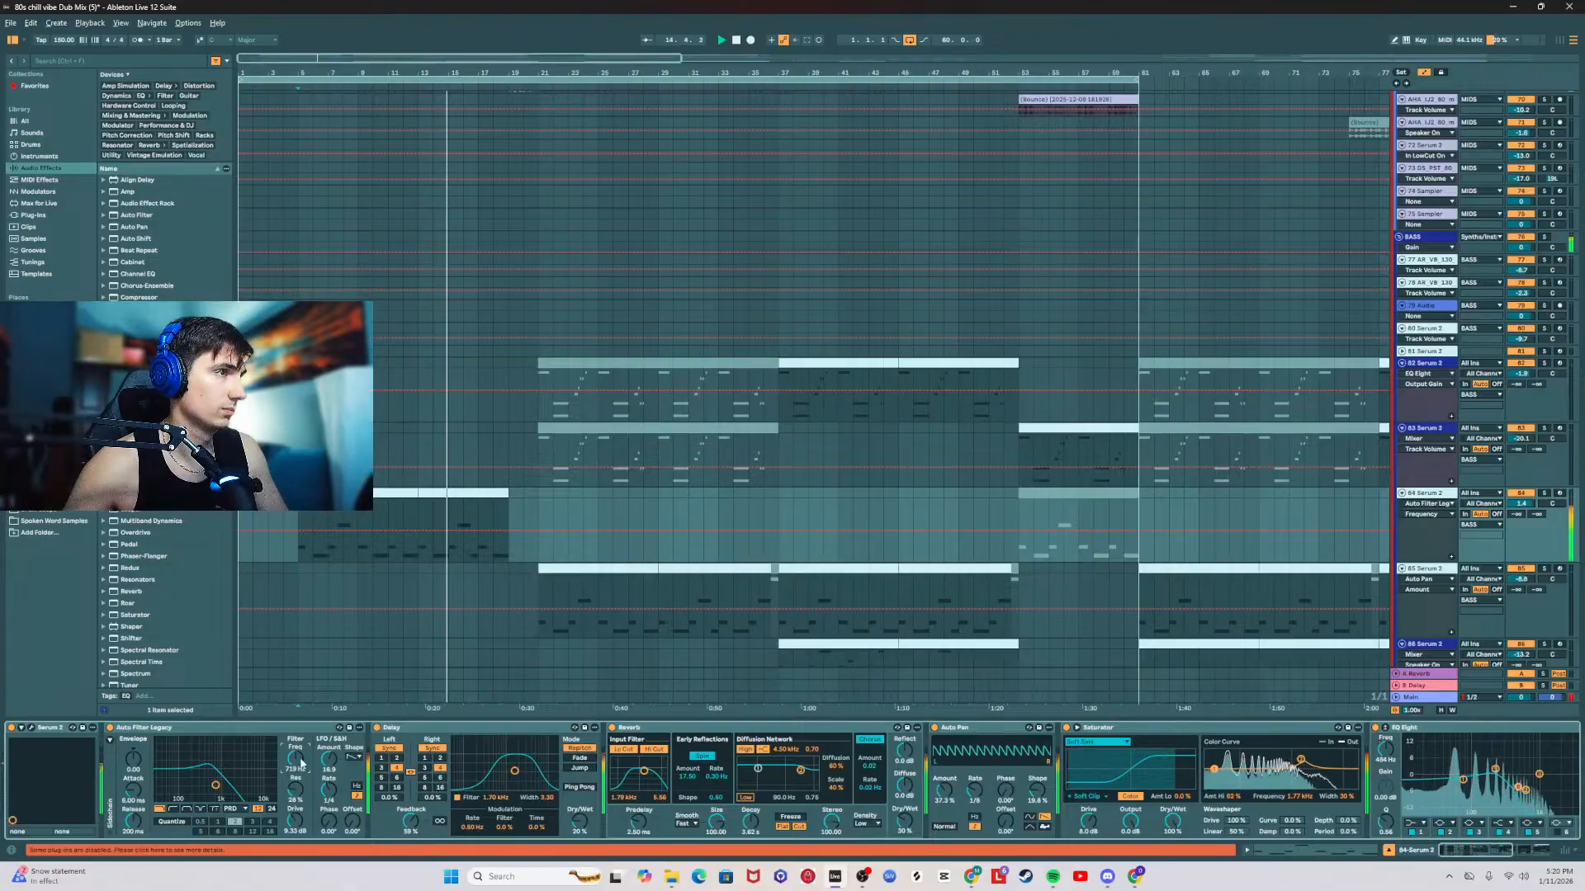
pyautogui.click(31, 728)
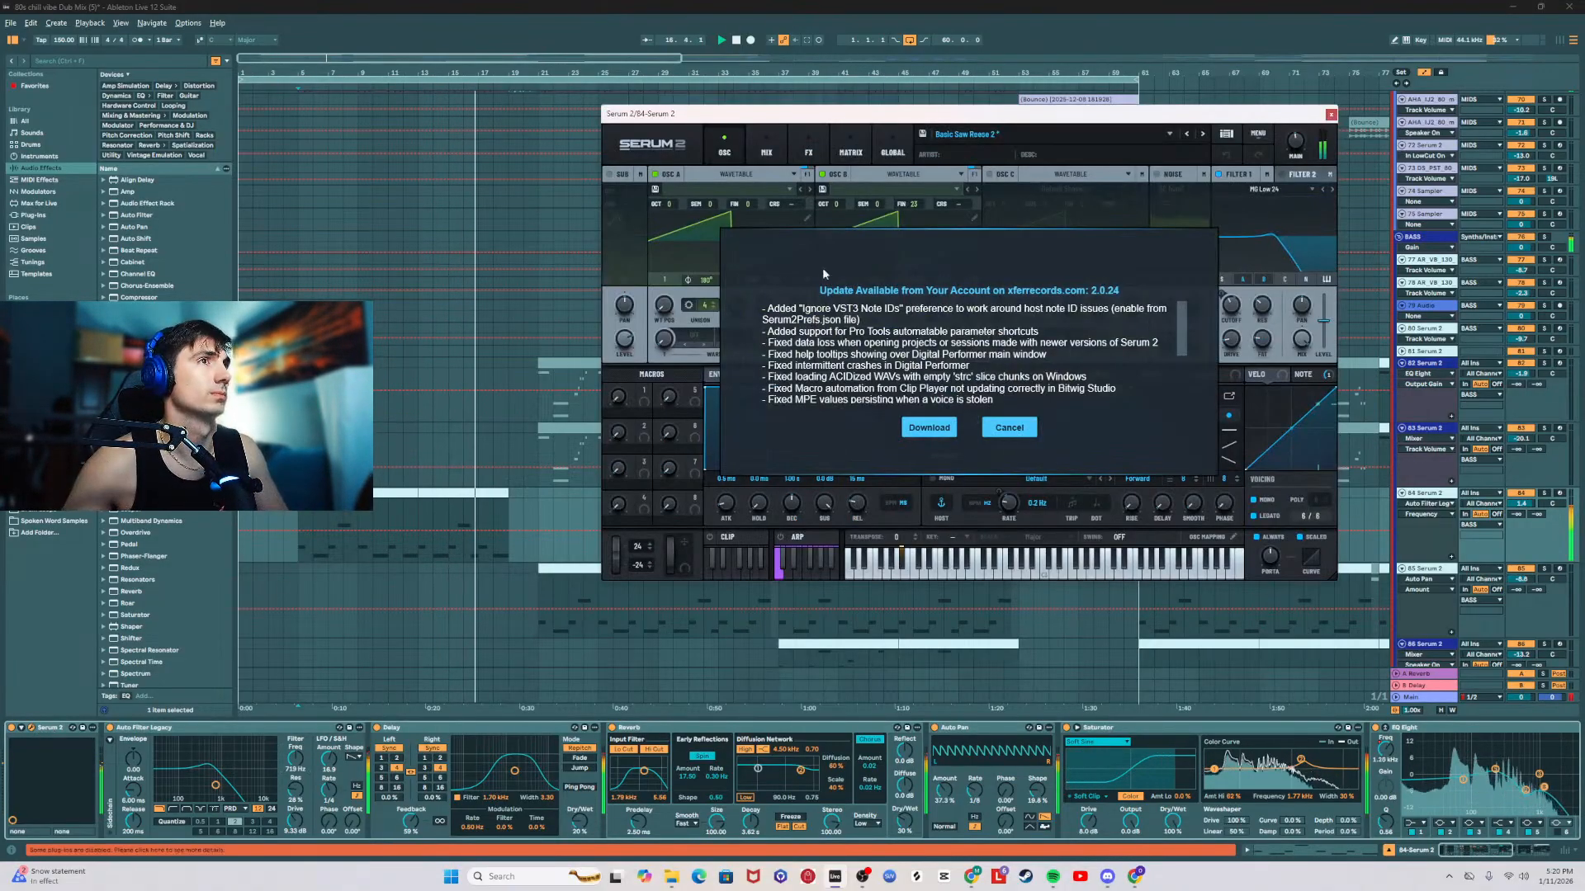
pyautogui.click(1010, 431)
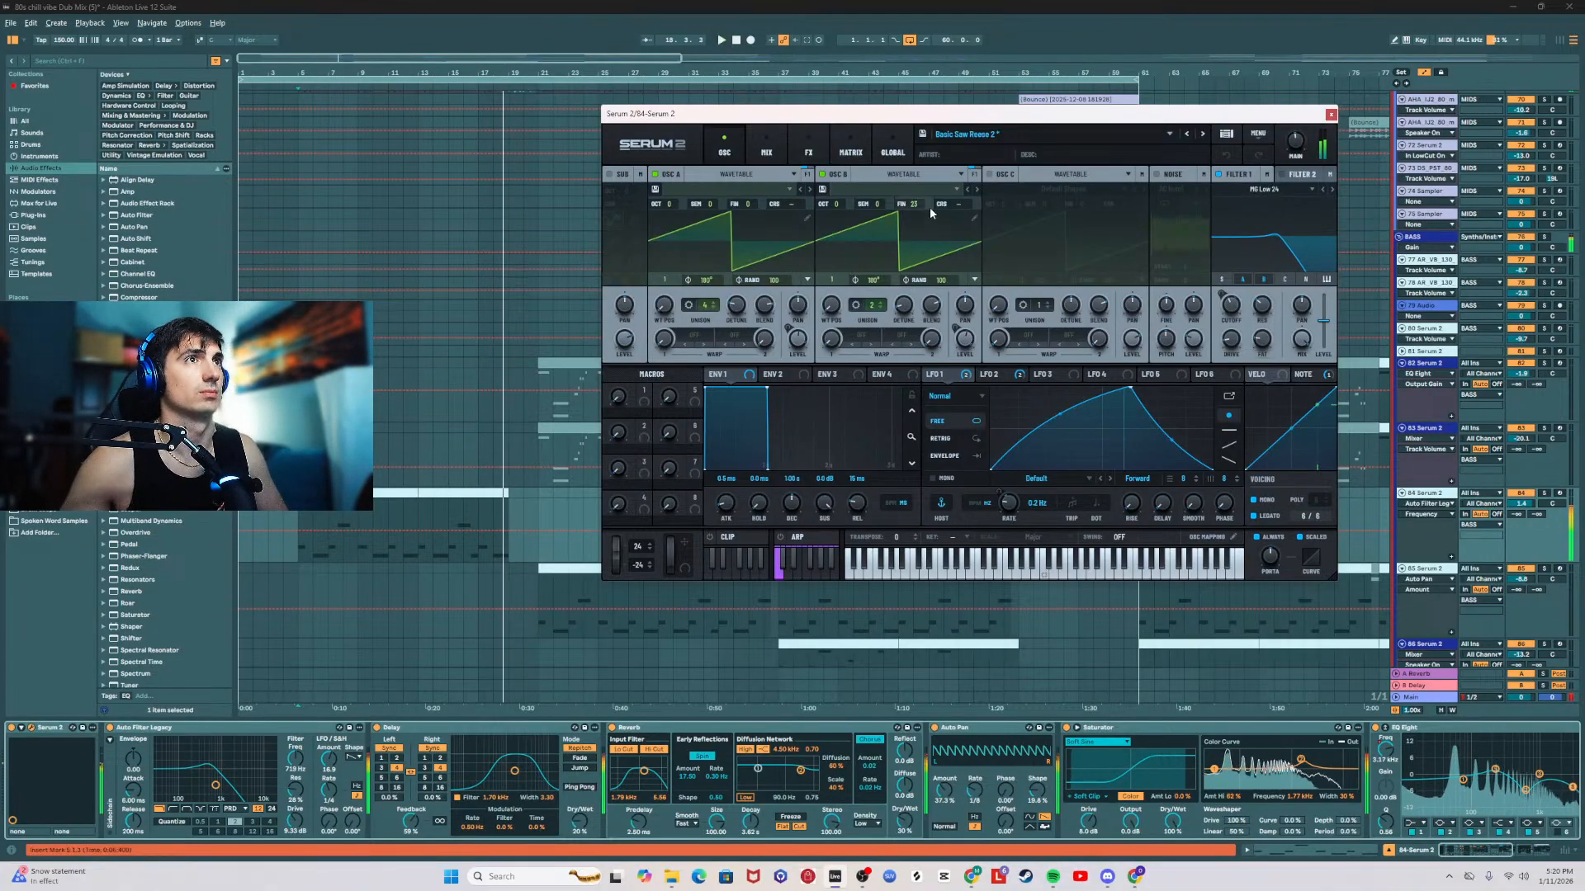
# Step: Set Serum 2's oscillator B unison to 7 voices, adjust its fine tuning and tweak filter 1's resonance while the intro plays
pyautogui.press('space')
pyautogui.press('space')
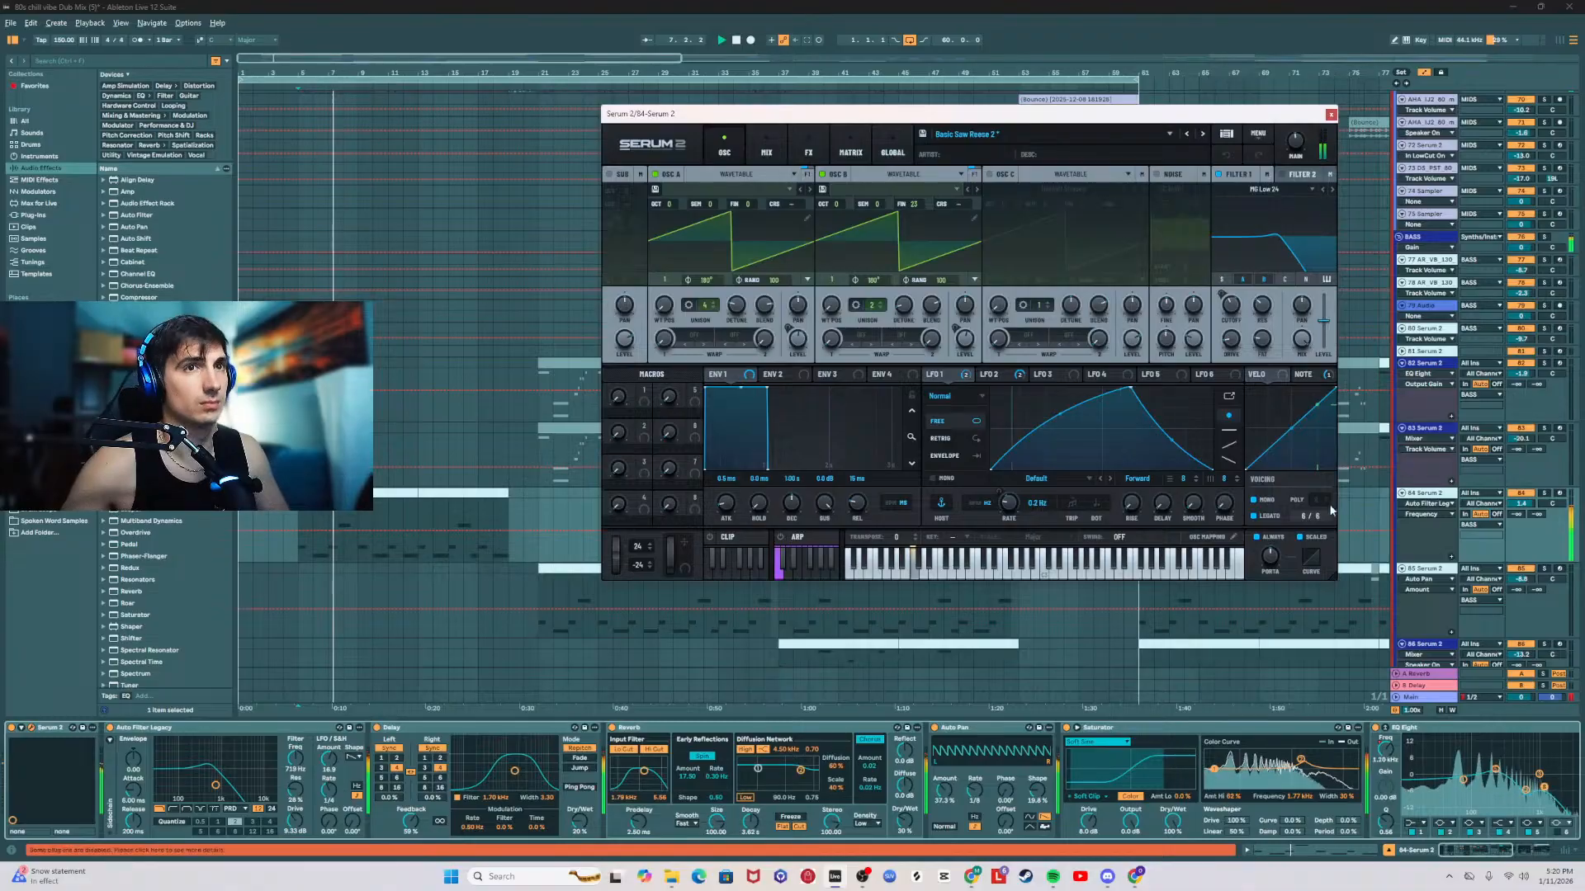
pyautogui.click(883, 304)
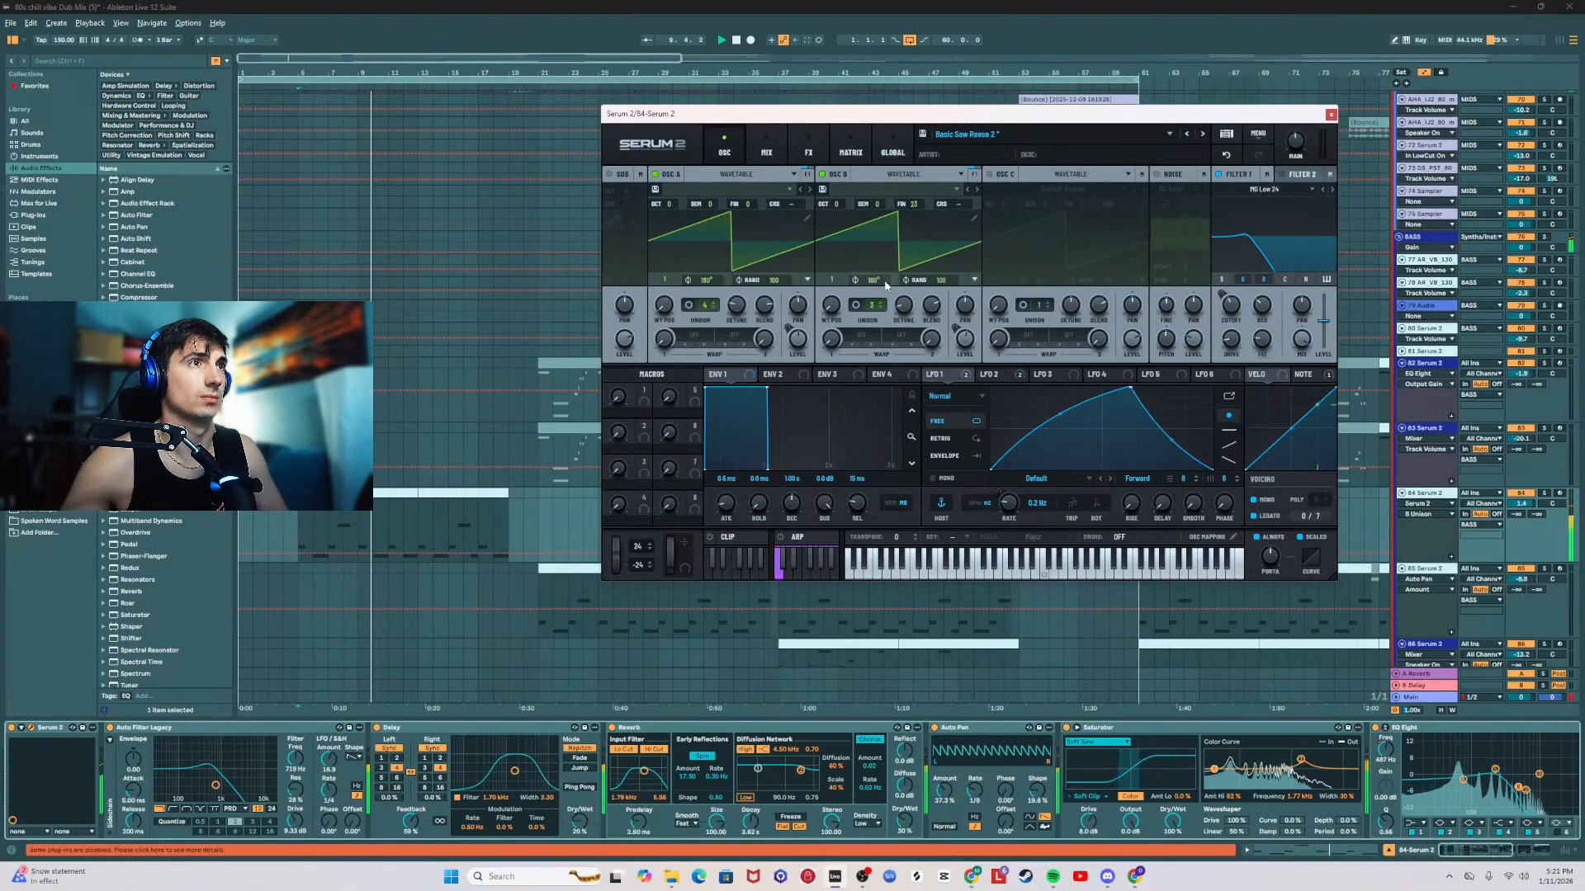
pyautogui.moveTo(875, 305); pyautogui.dragTo(879, 279)
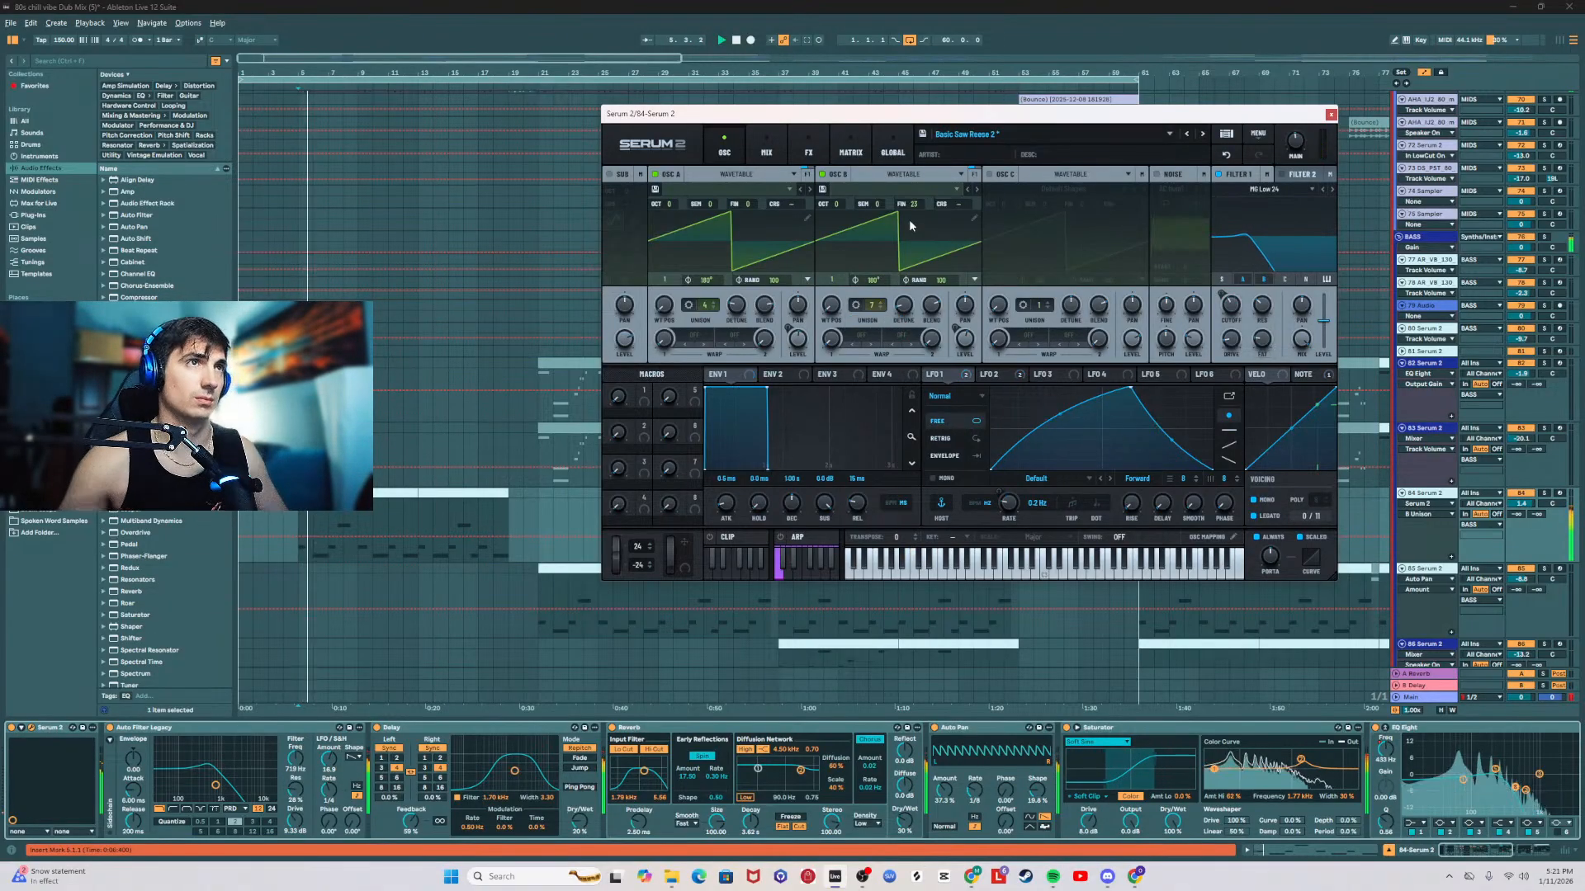
pyautogui.moveTo(909, 204); pyautogui.dragTo(918, 206)
pyautogui.moveTo(1265, 307); pyautogui.dragTo(1264, 304)
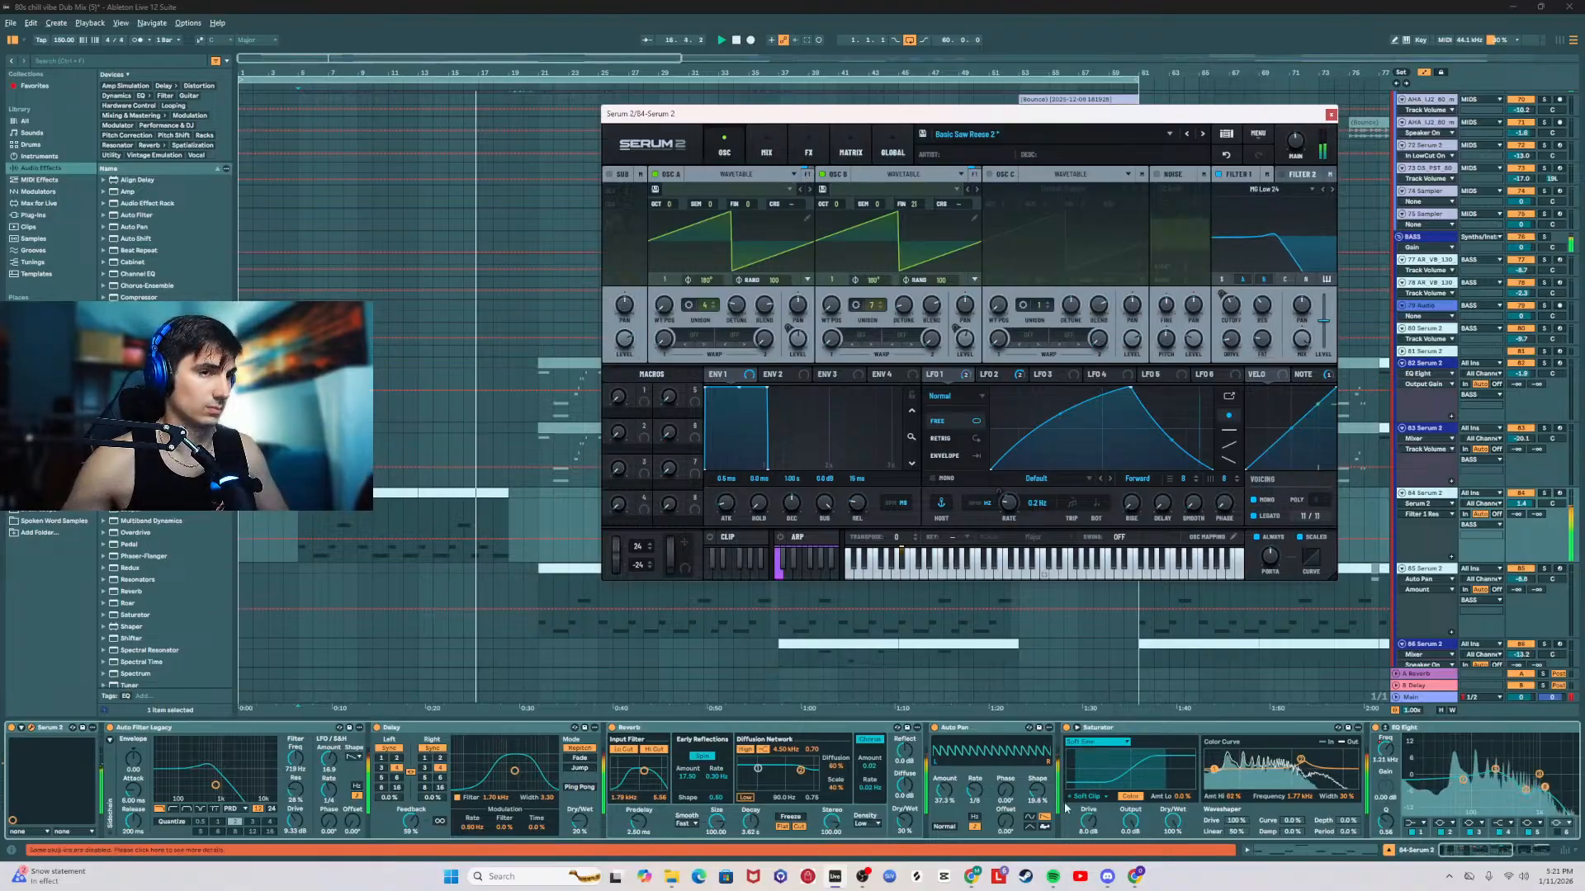
# Step: Insert an EQ Eight before the last Saturator, cut its low mids with one band and adjust its output gain during playback
pyautogui.click(1494, 853)
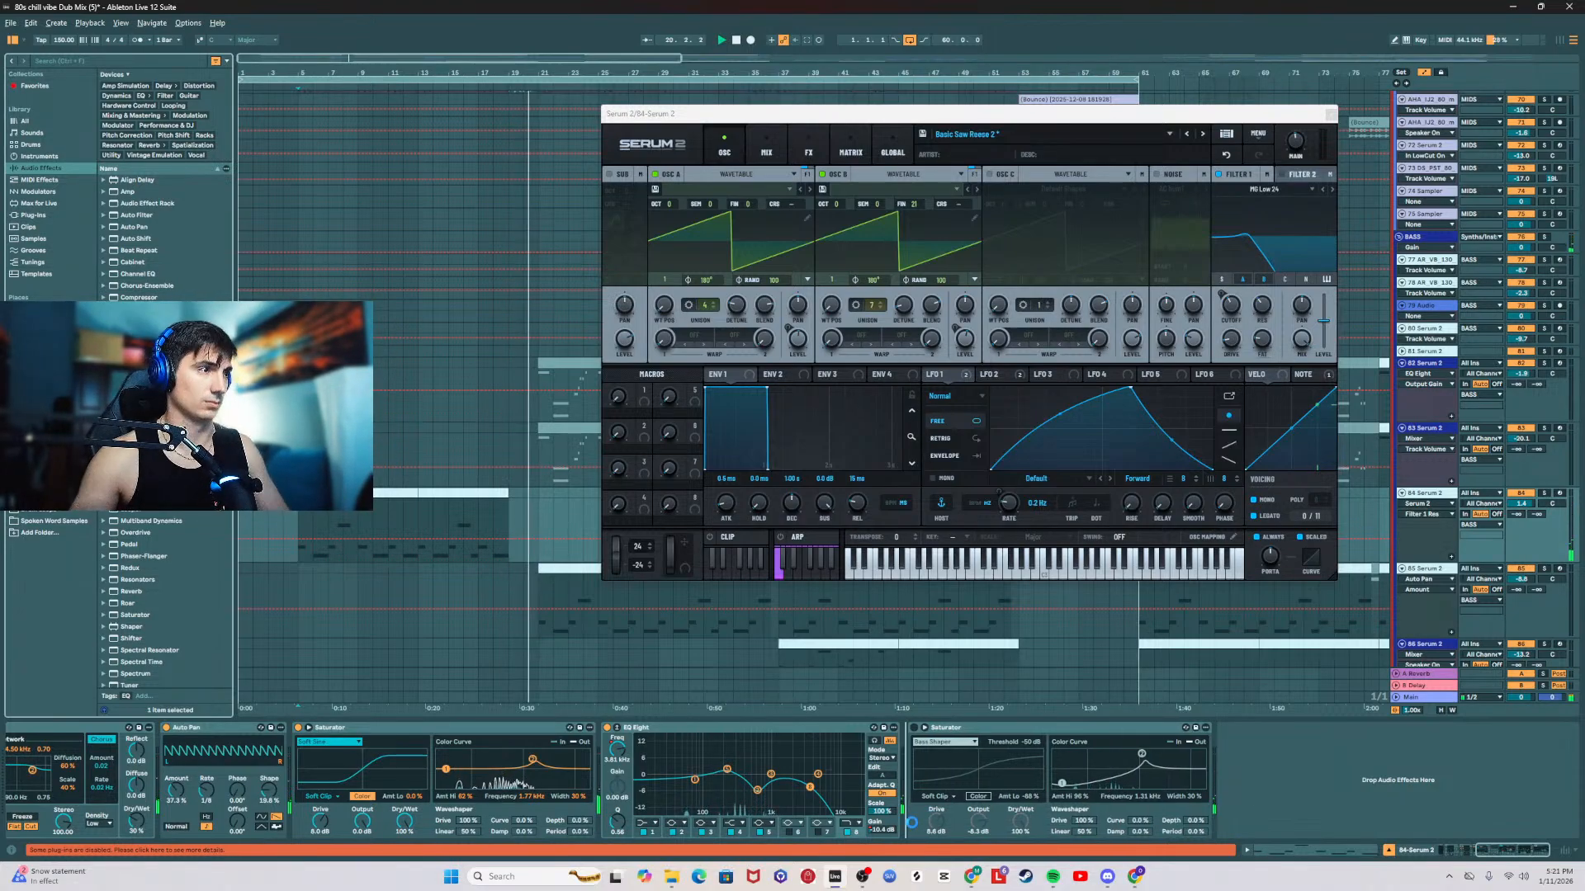
pyautogui.press('space')
pyautogui.press('space')
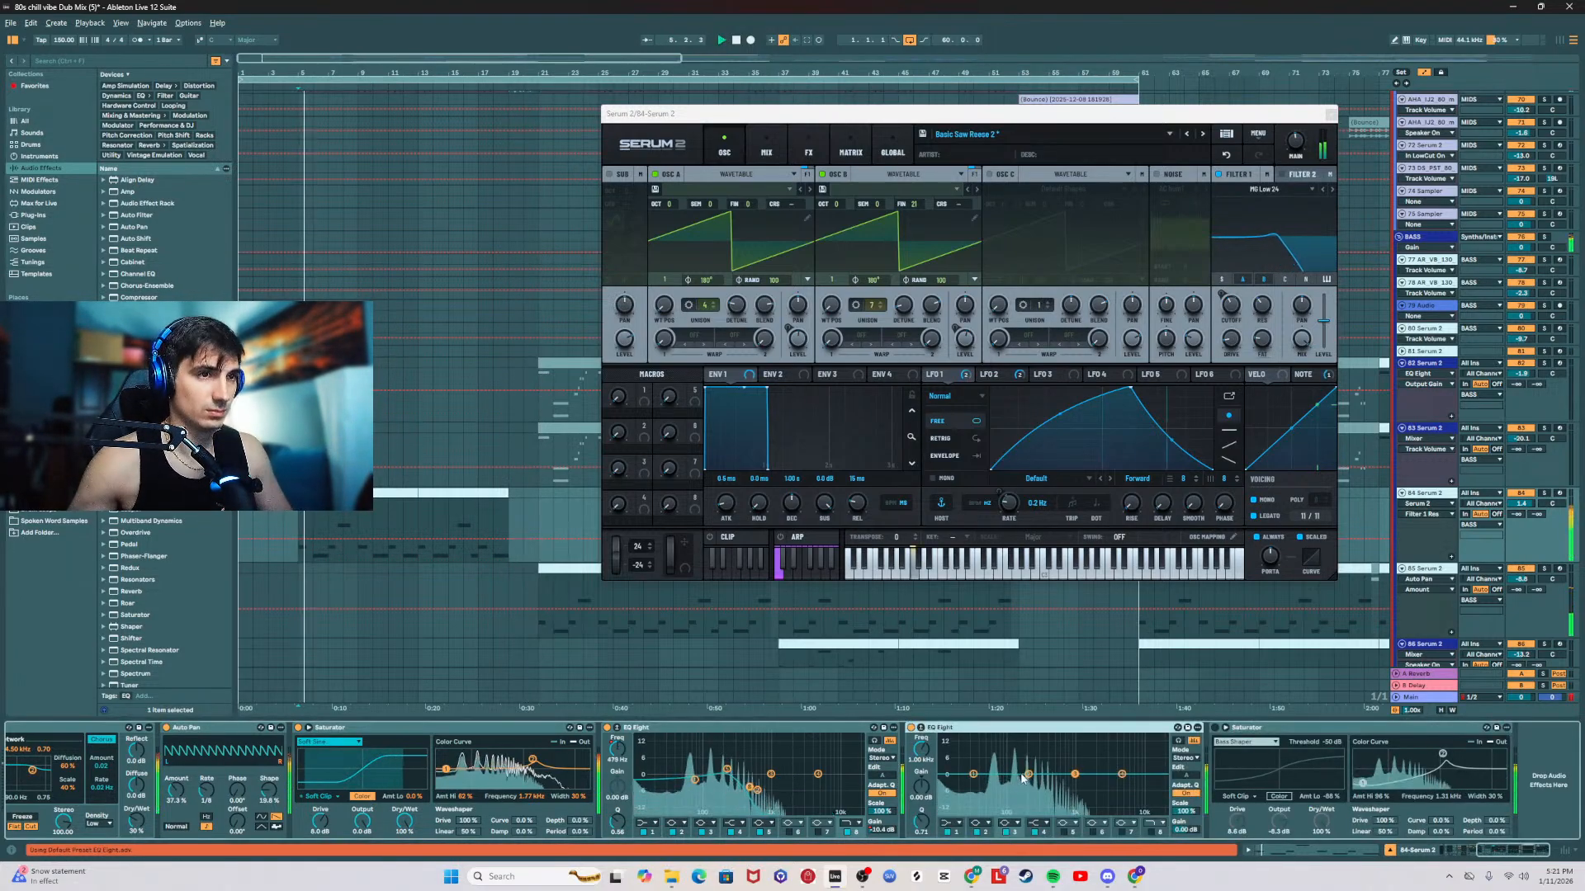
pyautogui.moveTo(1027, 774); pyautogui.dragTo(1026, 785)
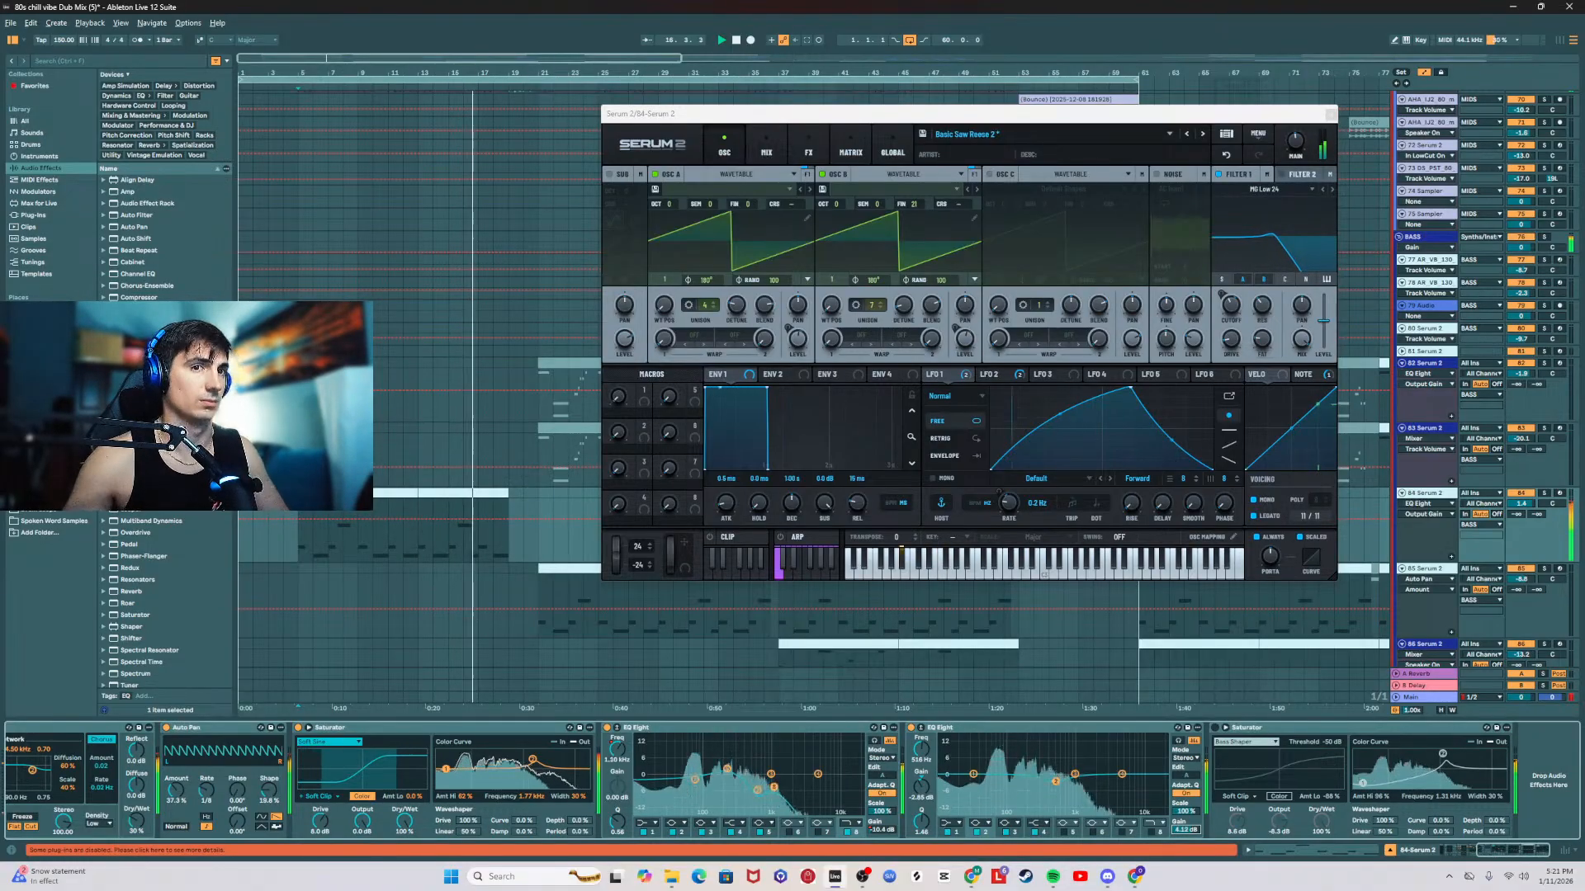
pyautogui.moveTo(1189, 826); pyautogui.dragTo(1189, 840)
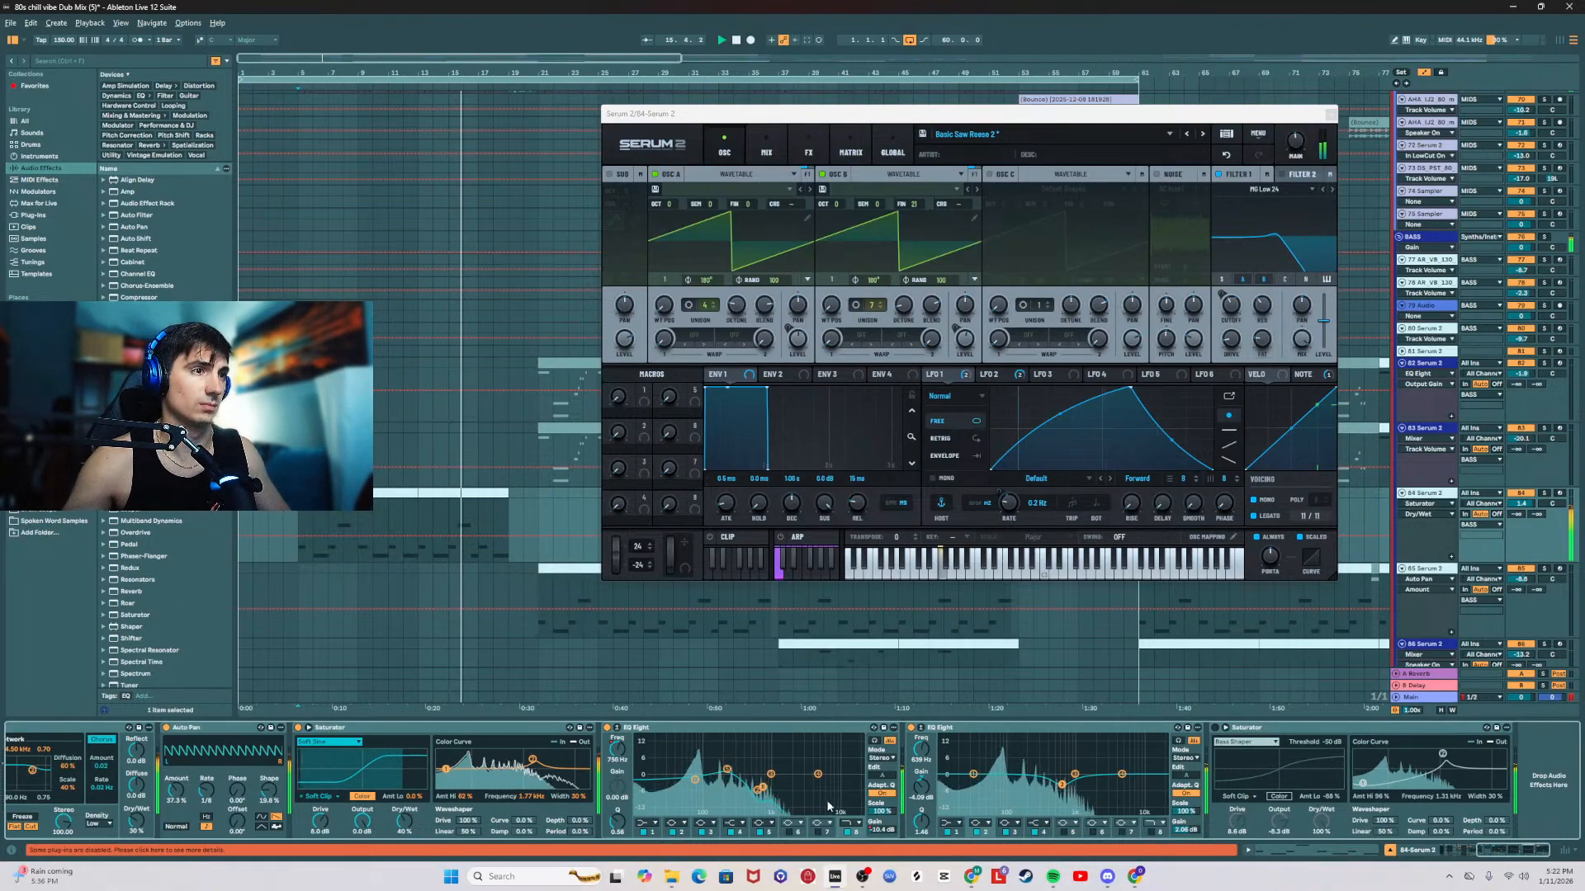
# Step: Reshape the first EQ Eight's band 8 frequency automation around bars 9 to 13 and close the Serum 2 window
pyautogui.click(681, 790)
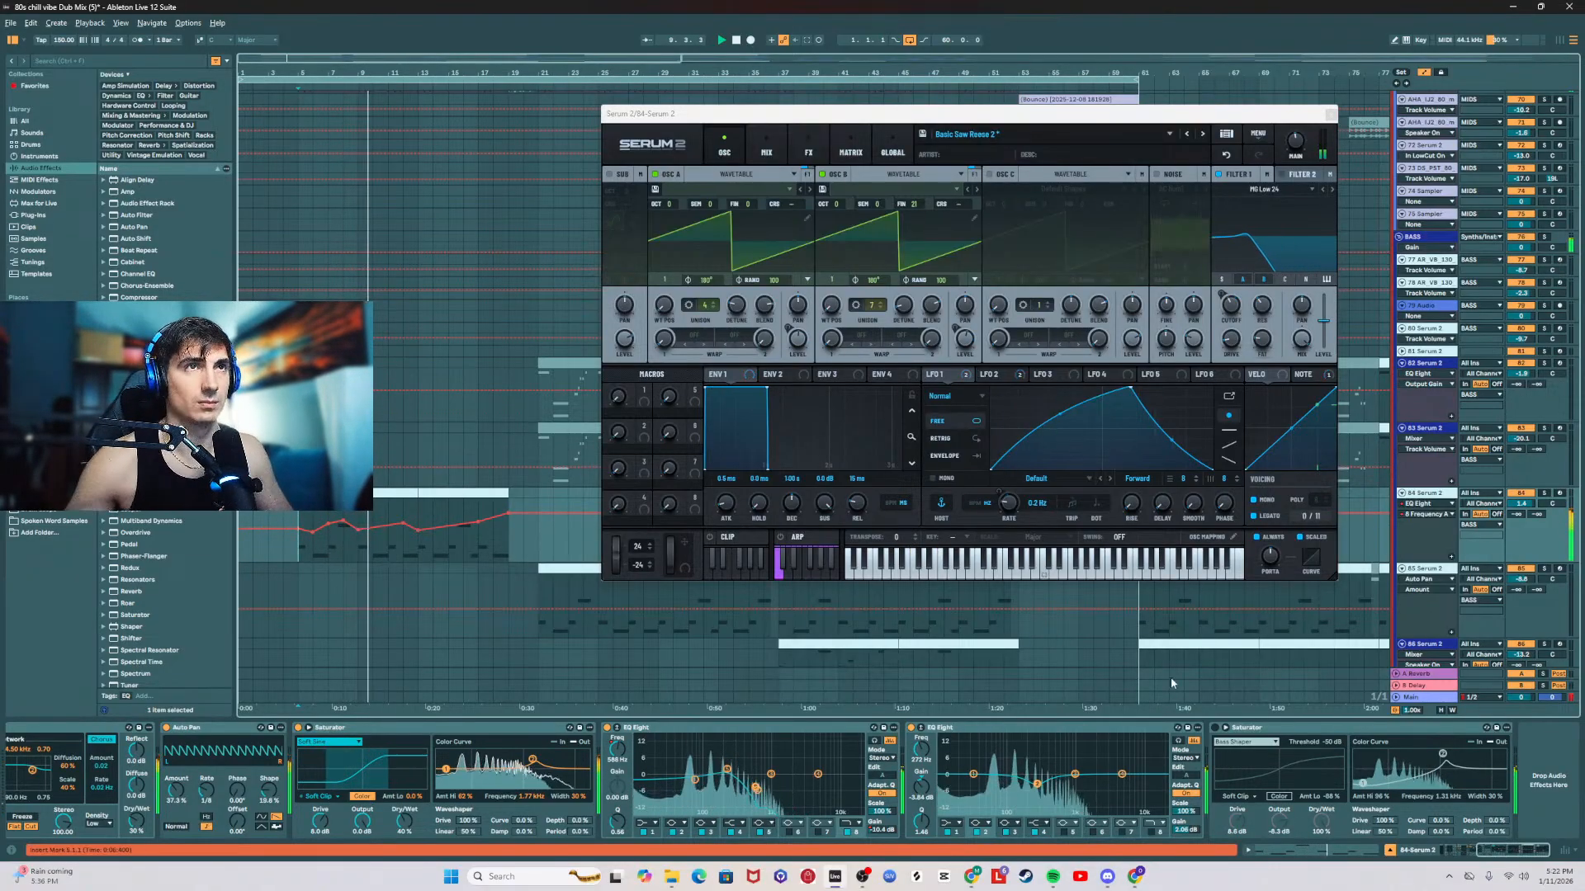
pyautogui.click(1331, 114)
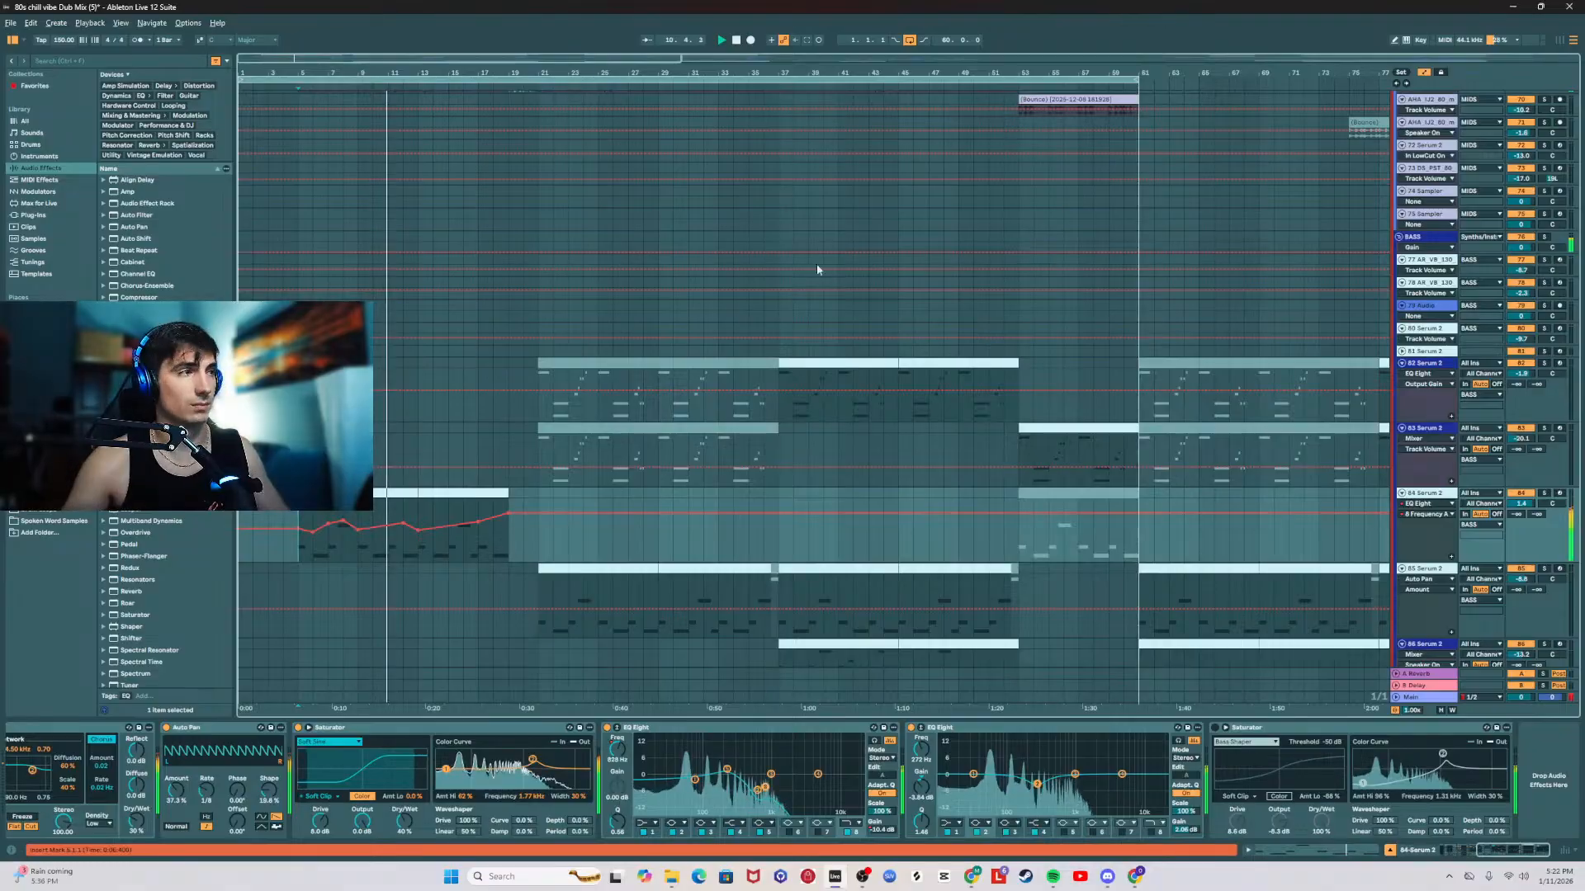
# Step: Shorten the Reverb decay time on 84 Serum 2 and adjust the Reverb and Delay dry/wet amounts
pyautogui.scroll(-1, 512, 425)
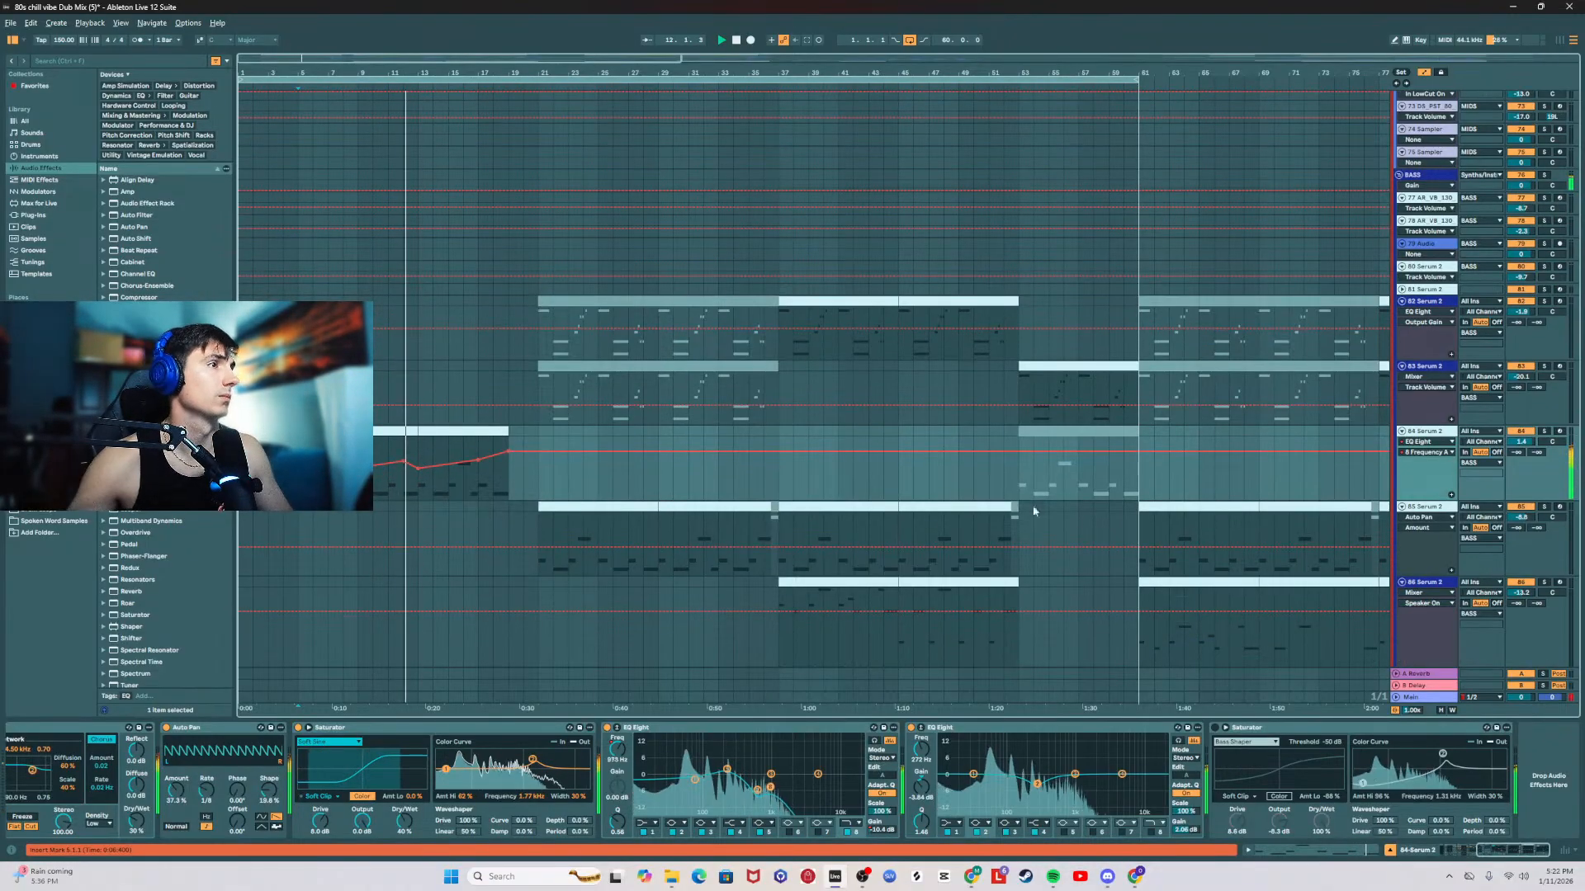
pyautogui.hscroll(-5, 1422, 806)
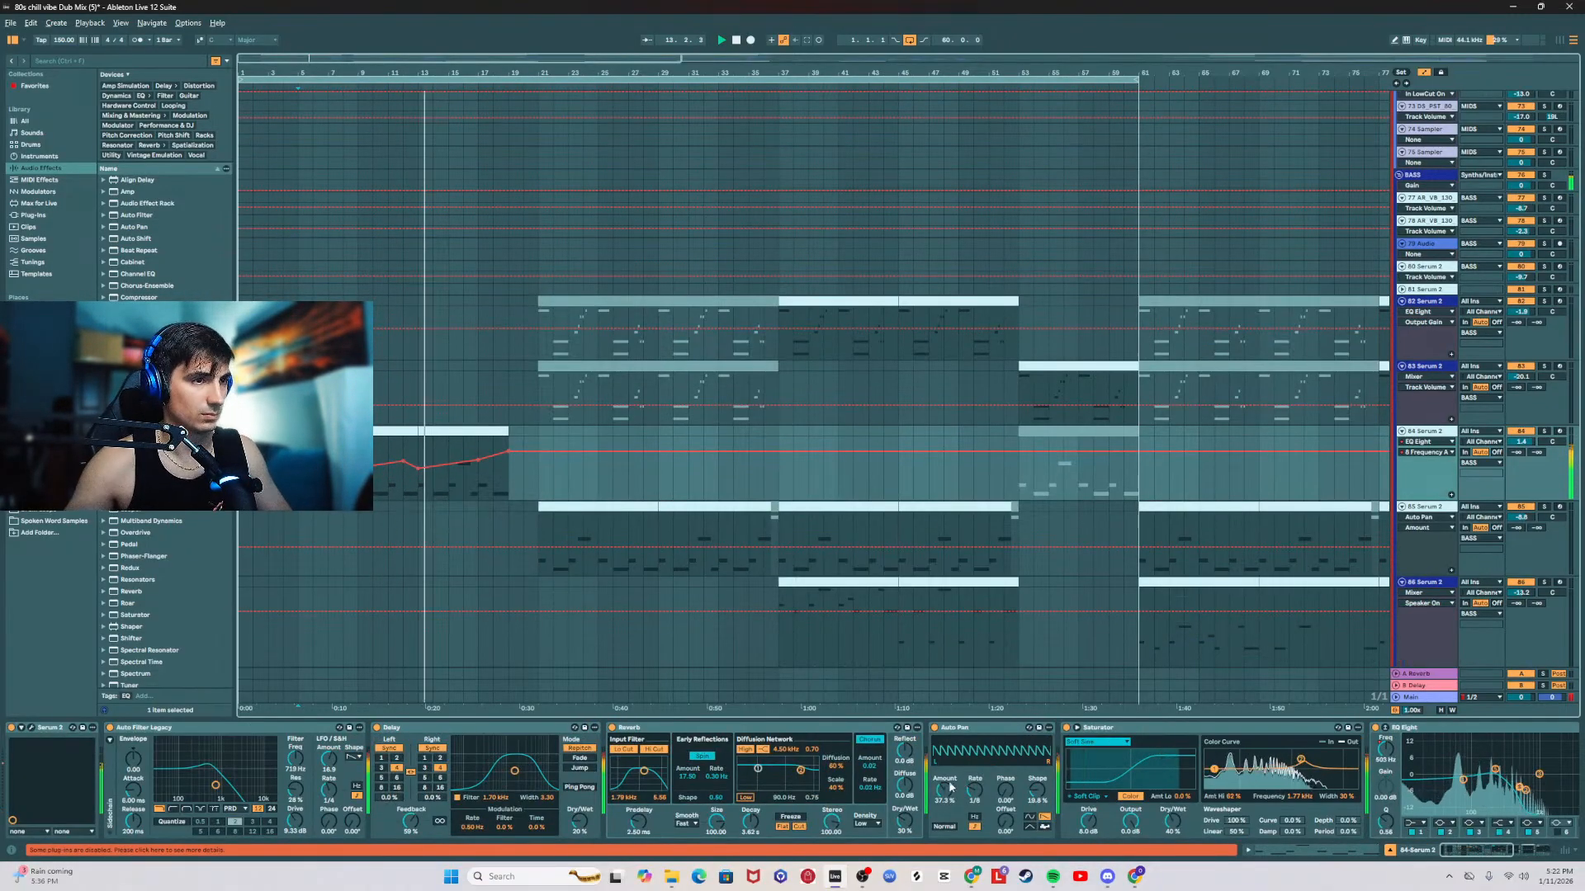
pyautogui.moveTo(750, 823); pyautogui.dragTo(751, 833)
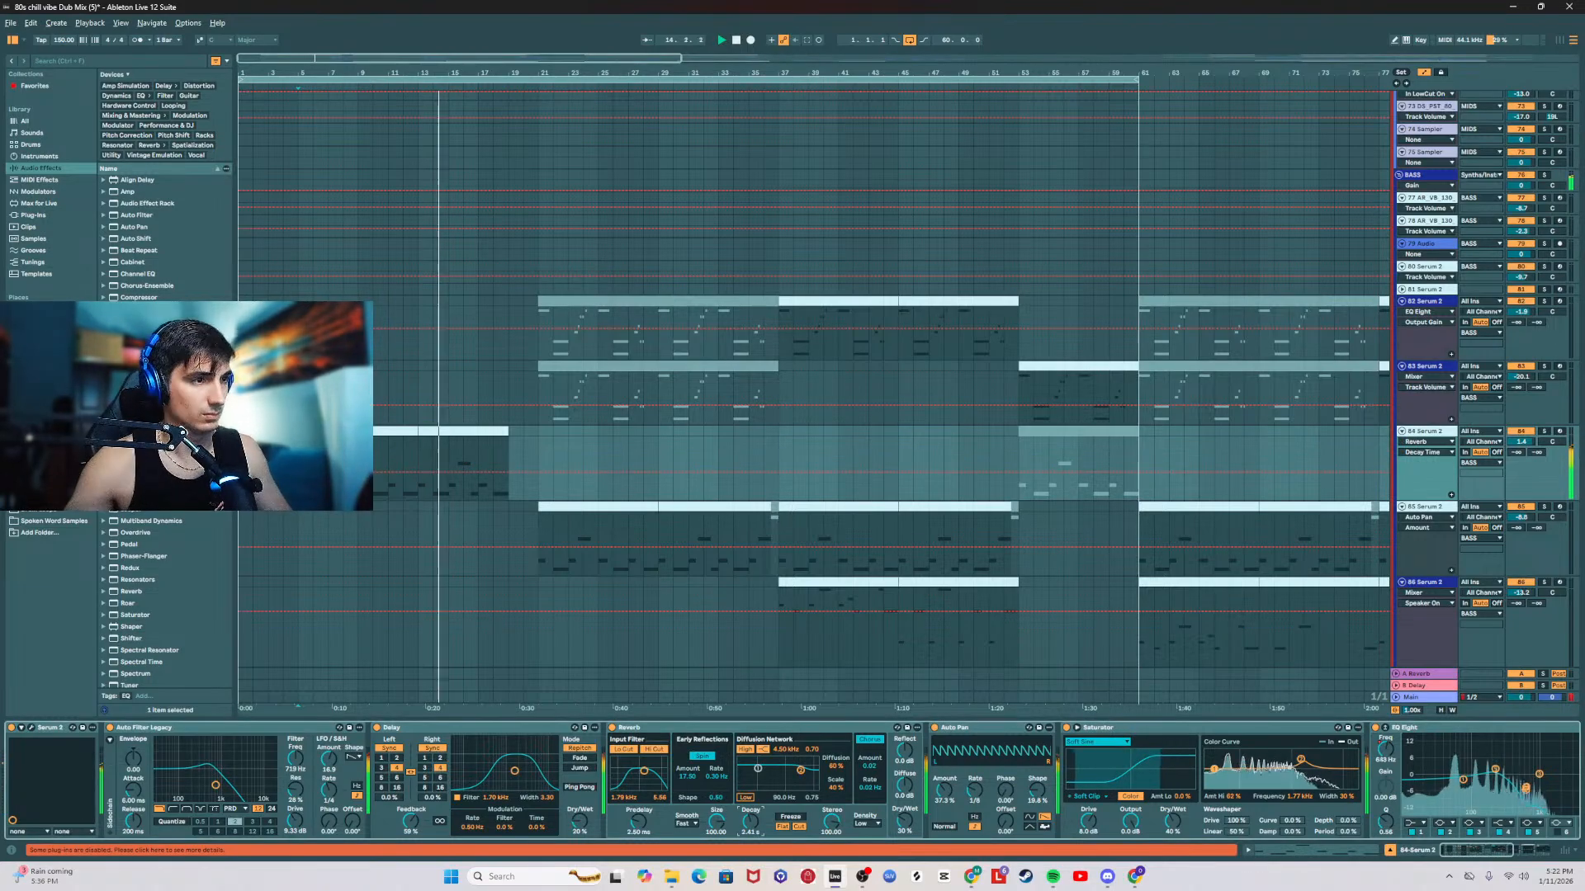
pyautogui.click(905, 822)
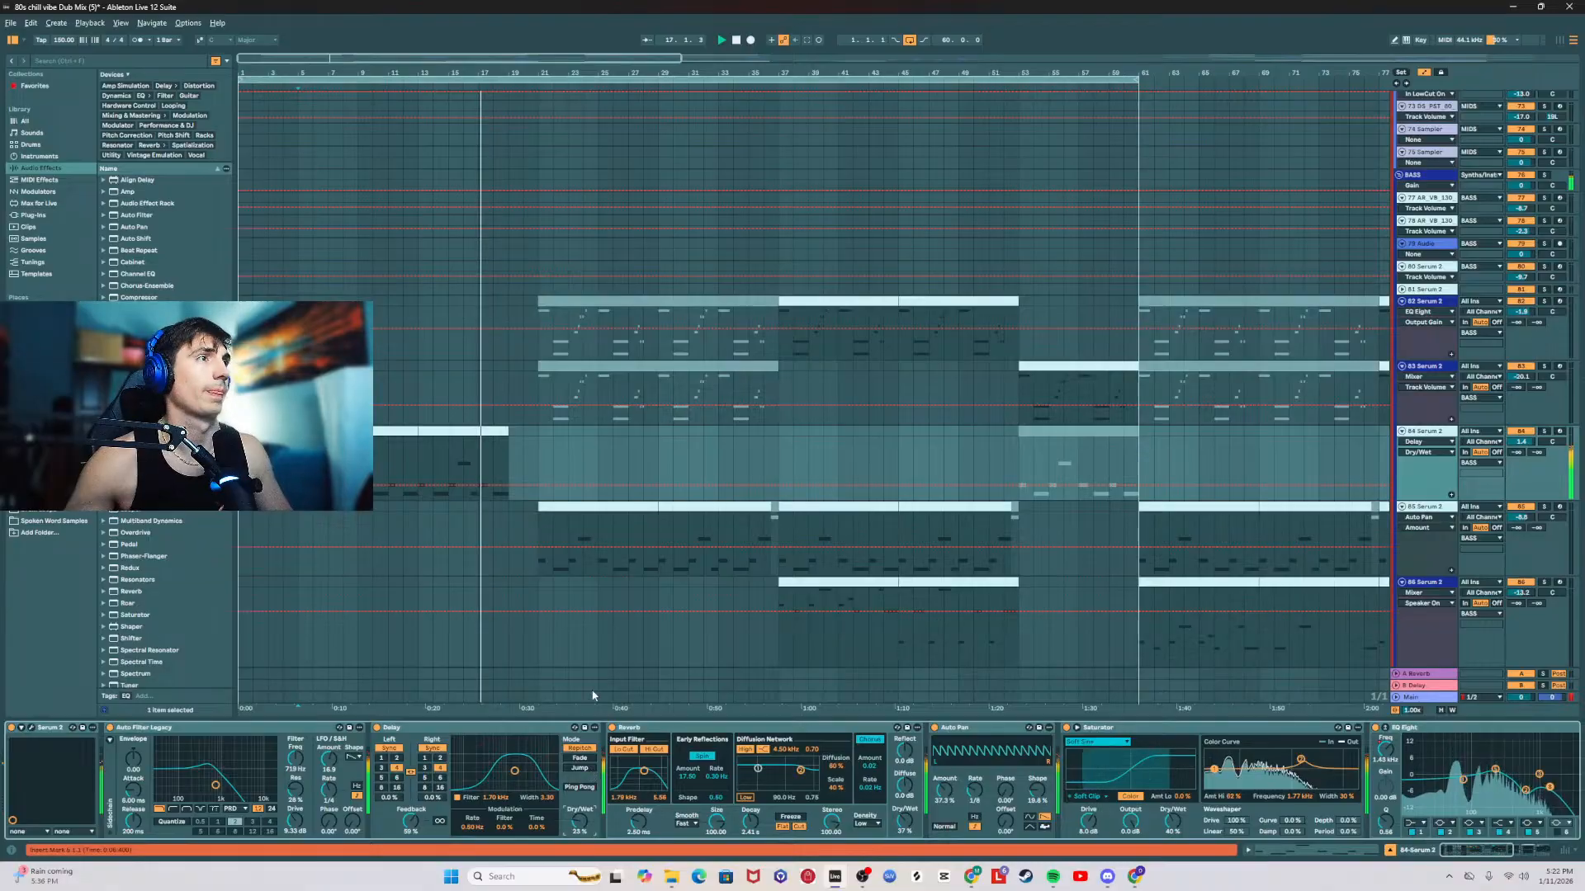
# Step: Restart playback from bar 21, where the orchestral swell clip in the FX group ends
pyautogui.scroll(2, 667, 581)
pyautogui.scroll(15, 667, 580)
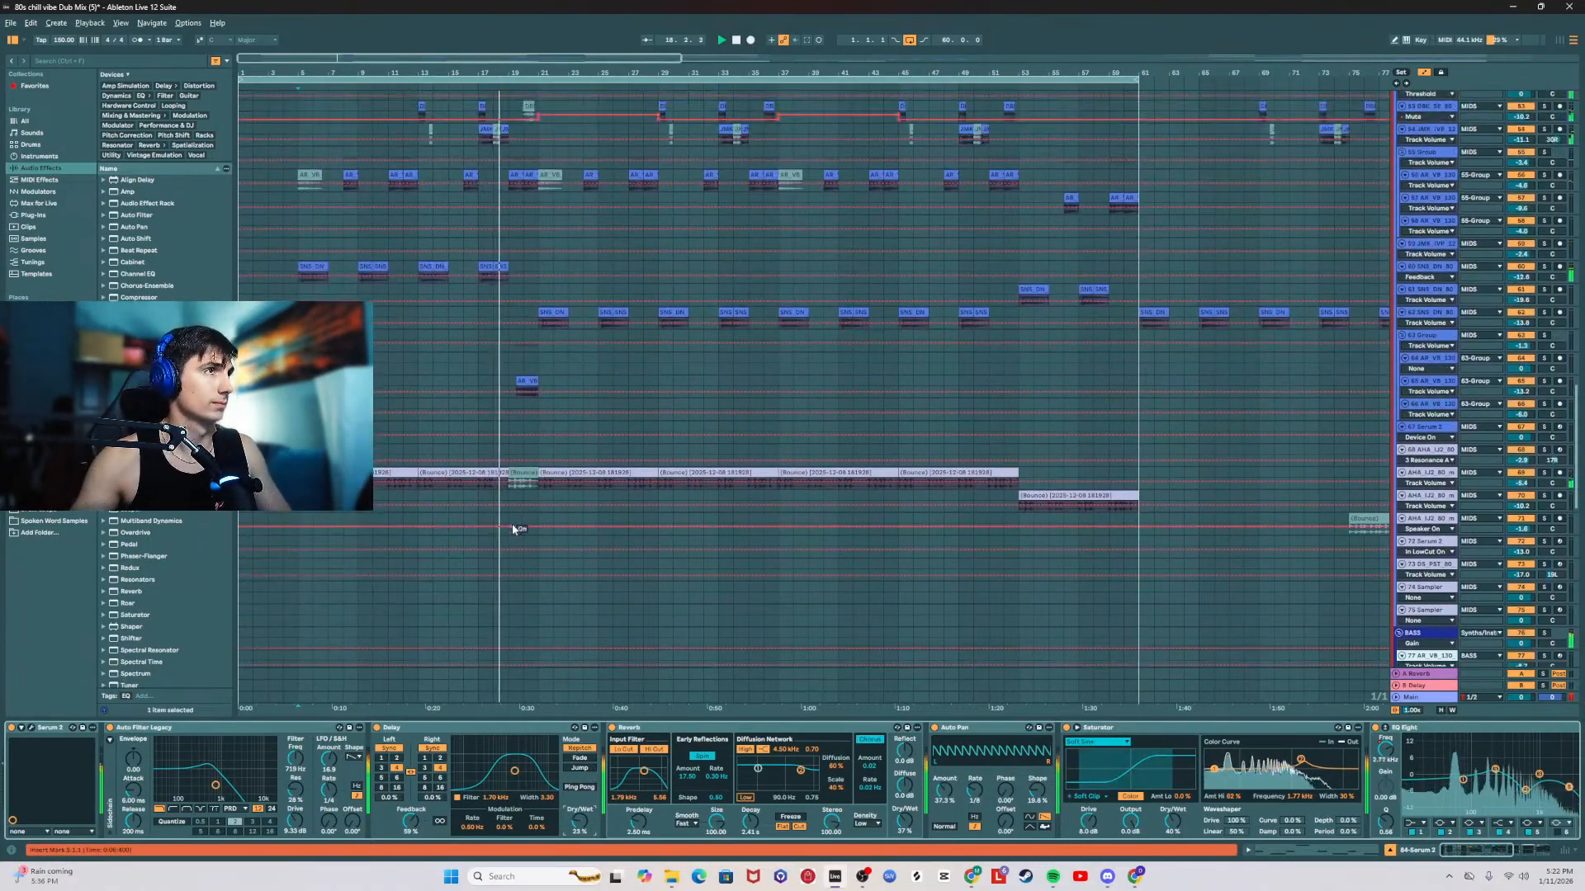
pyautogui.scroll(15, 524, 531)
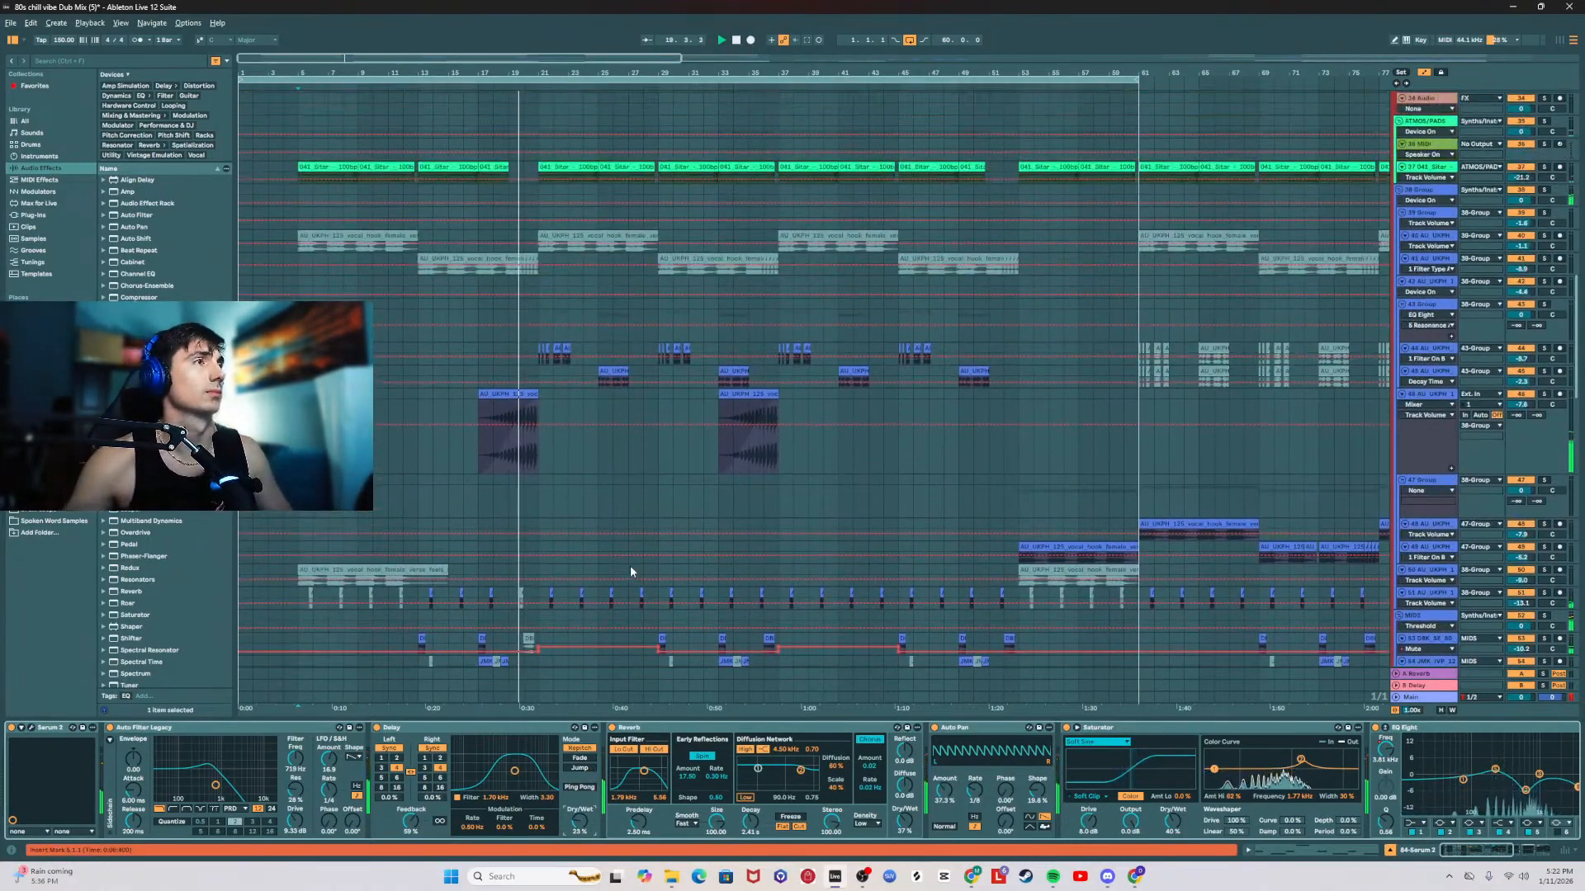
pyautogui.scroll(15, 630, 565)
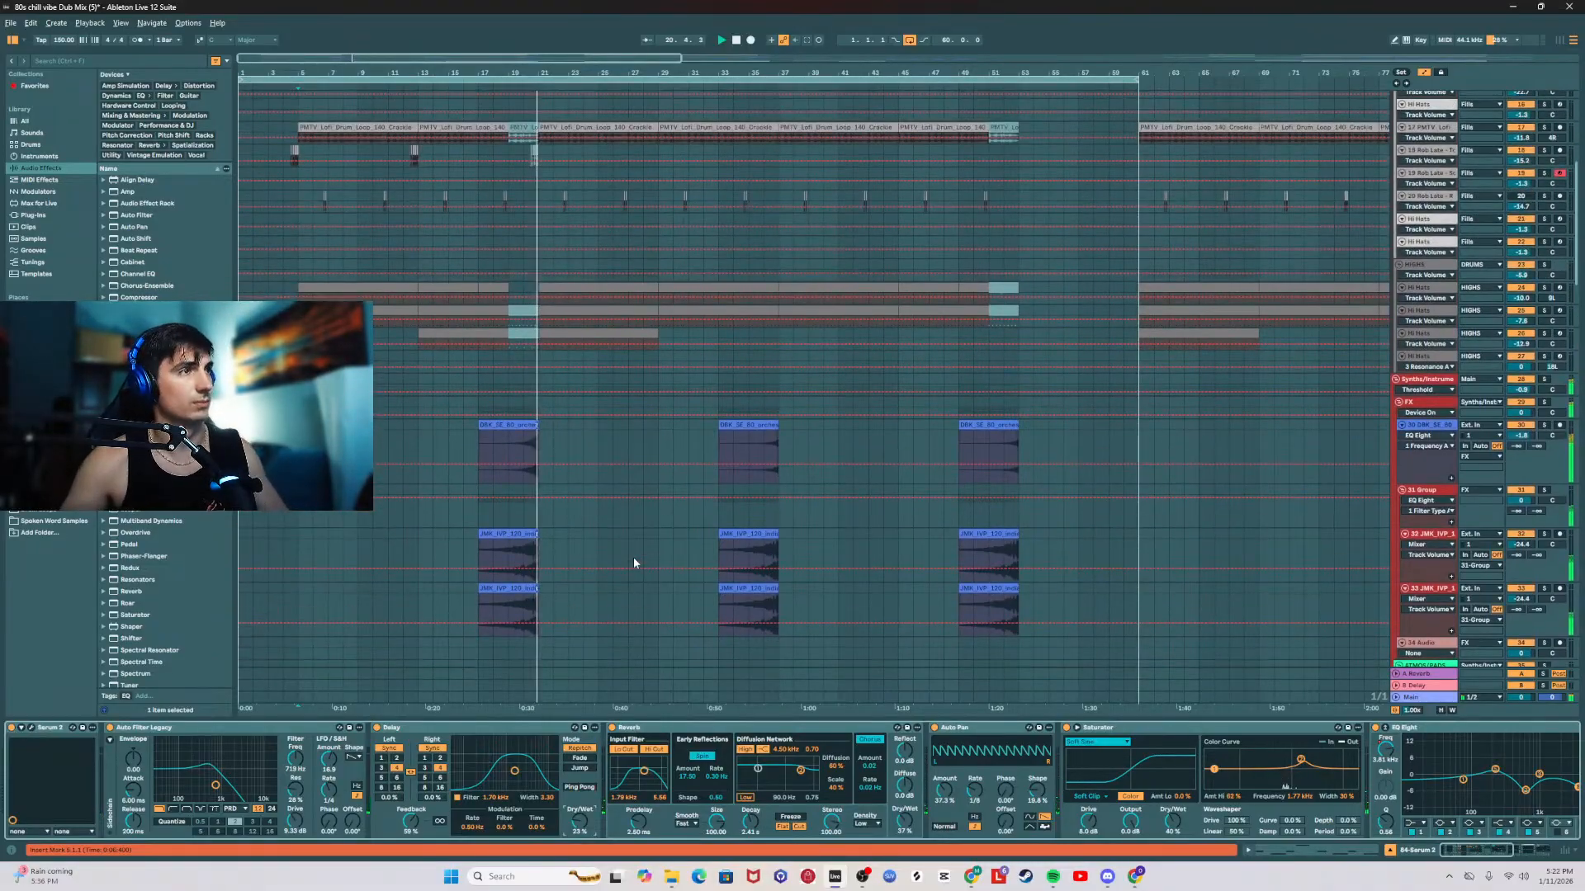
pyautogui.click(535, 492)
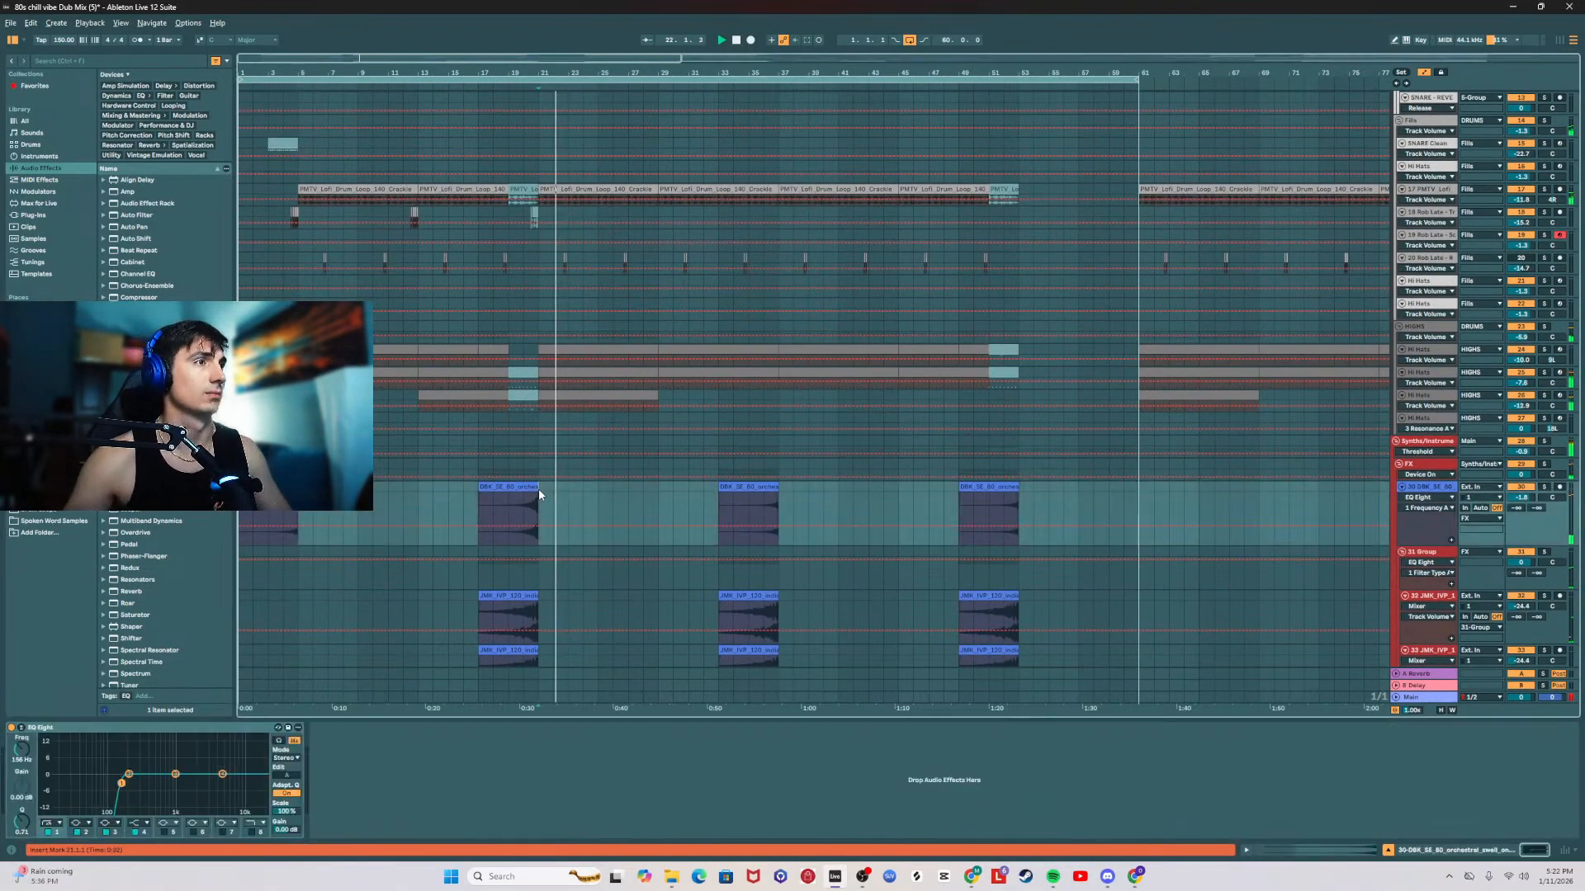
# Step: Review the effect chains of 38-Group and the saxophone track while the section from bar 21 plays
pyautogui.scroll(-3, 630, 570)
pyautogui.scroll(-6, 630, 569)
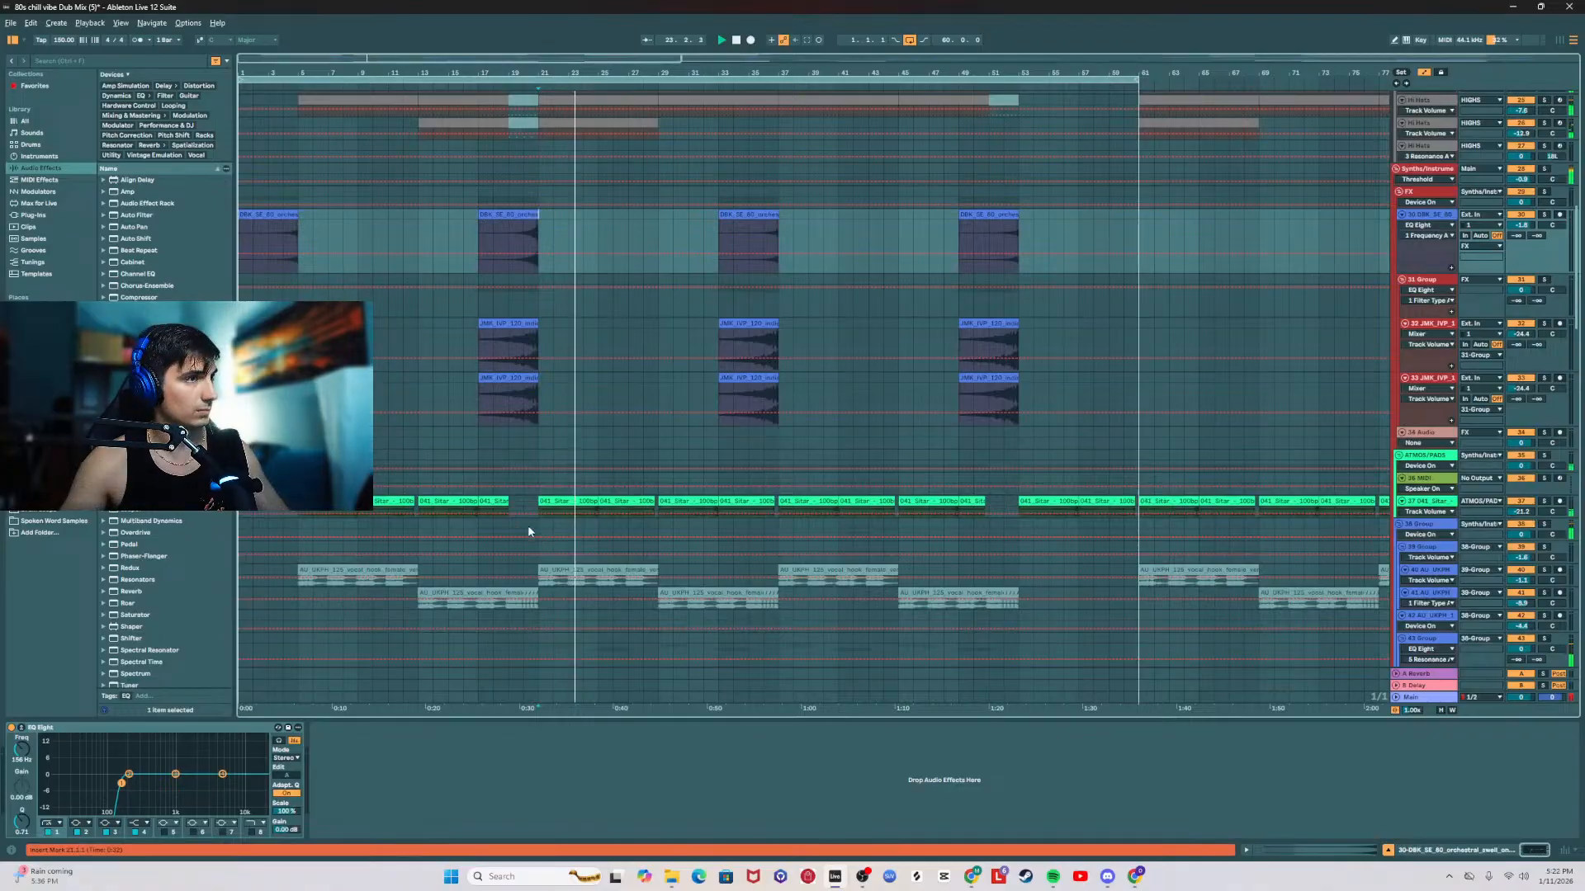
pyautogui.click(543, 520)
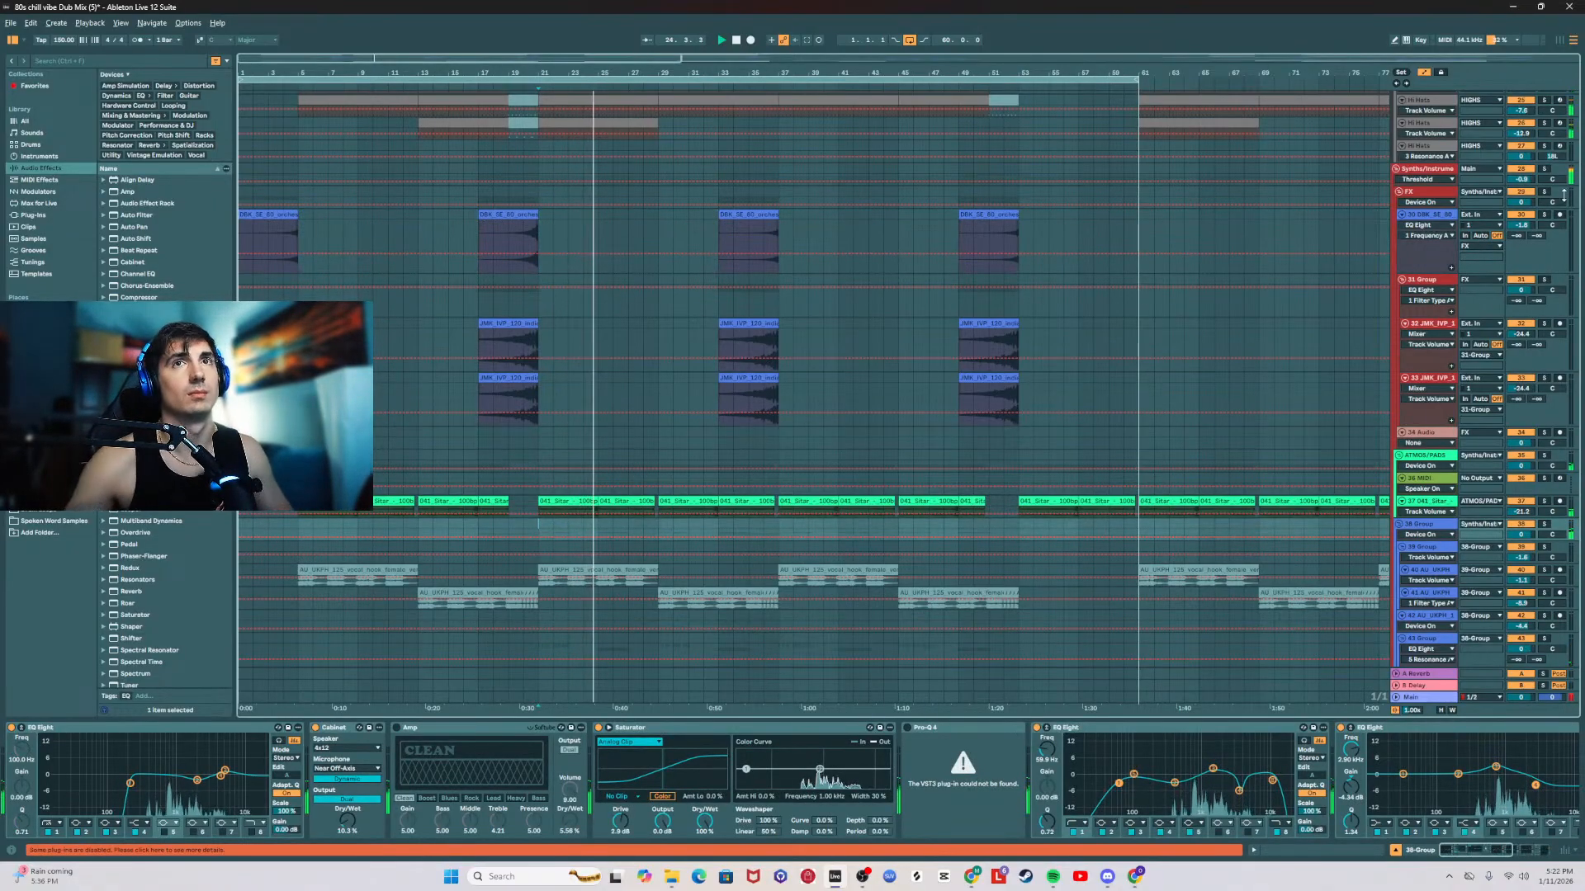
pyautogui.scroll(-15, 1109, 364)
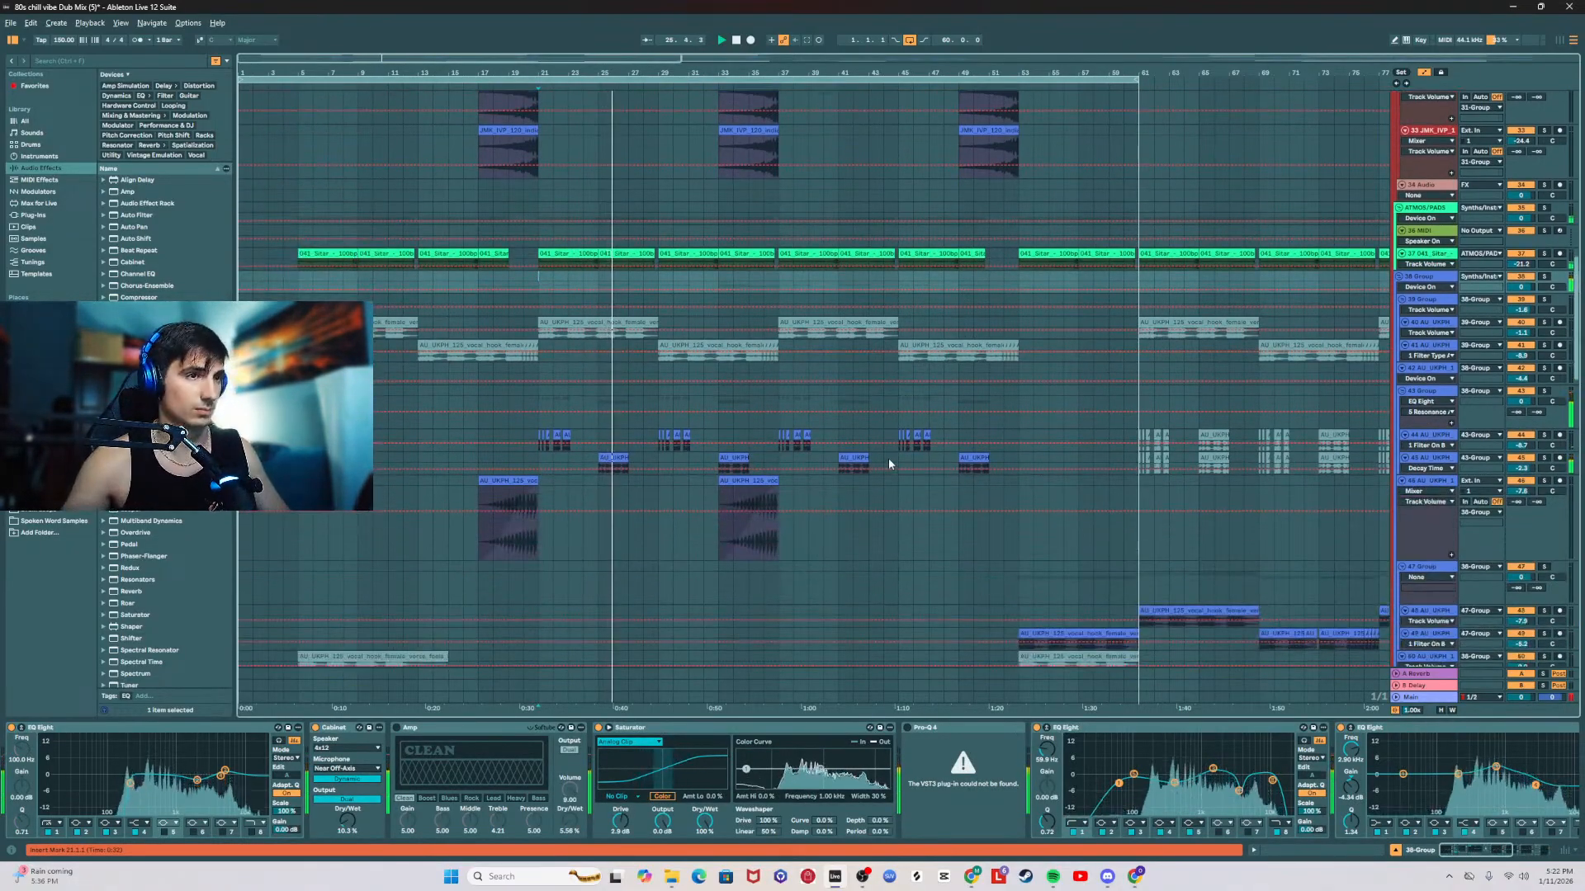
pyautogui.scroll(-11, 925, 477)
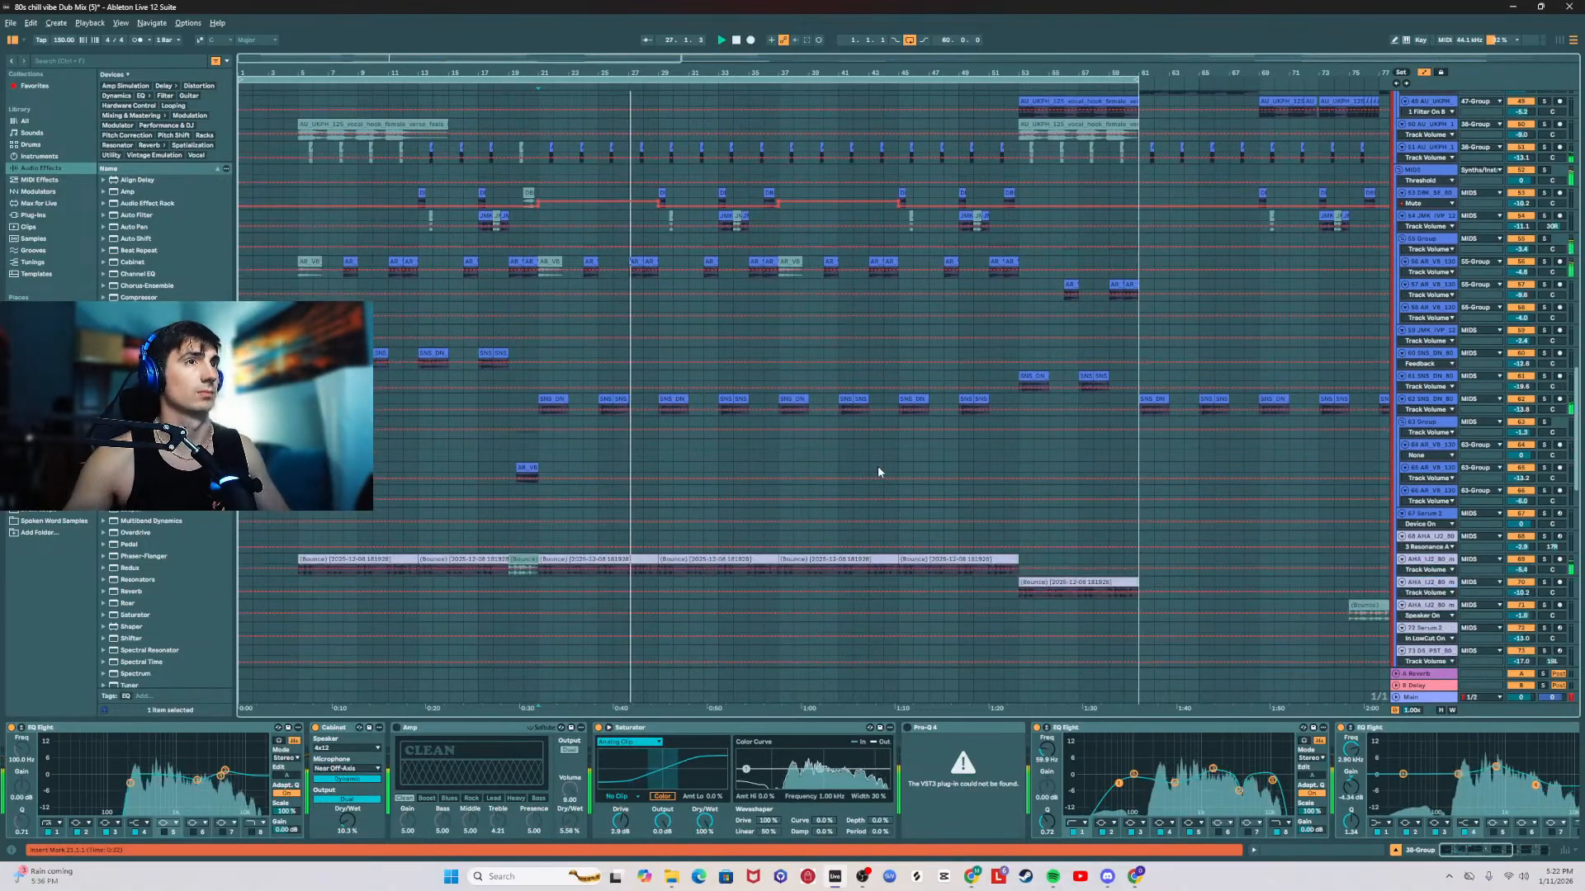
pyautogui.click(1440, 400)
pyautogui.scroll(-12, 636, 556)
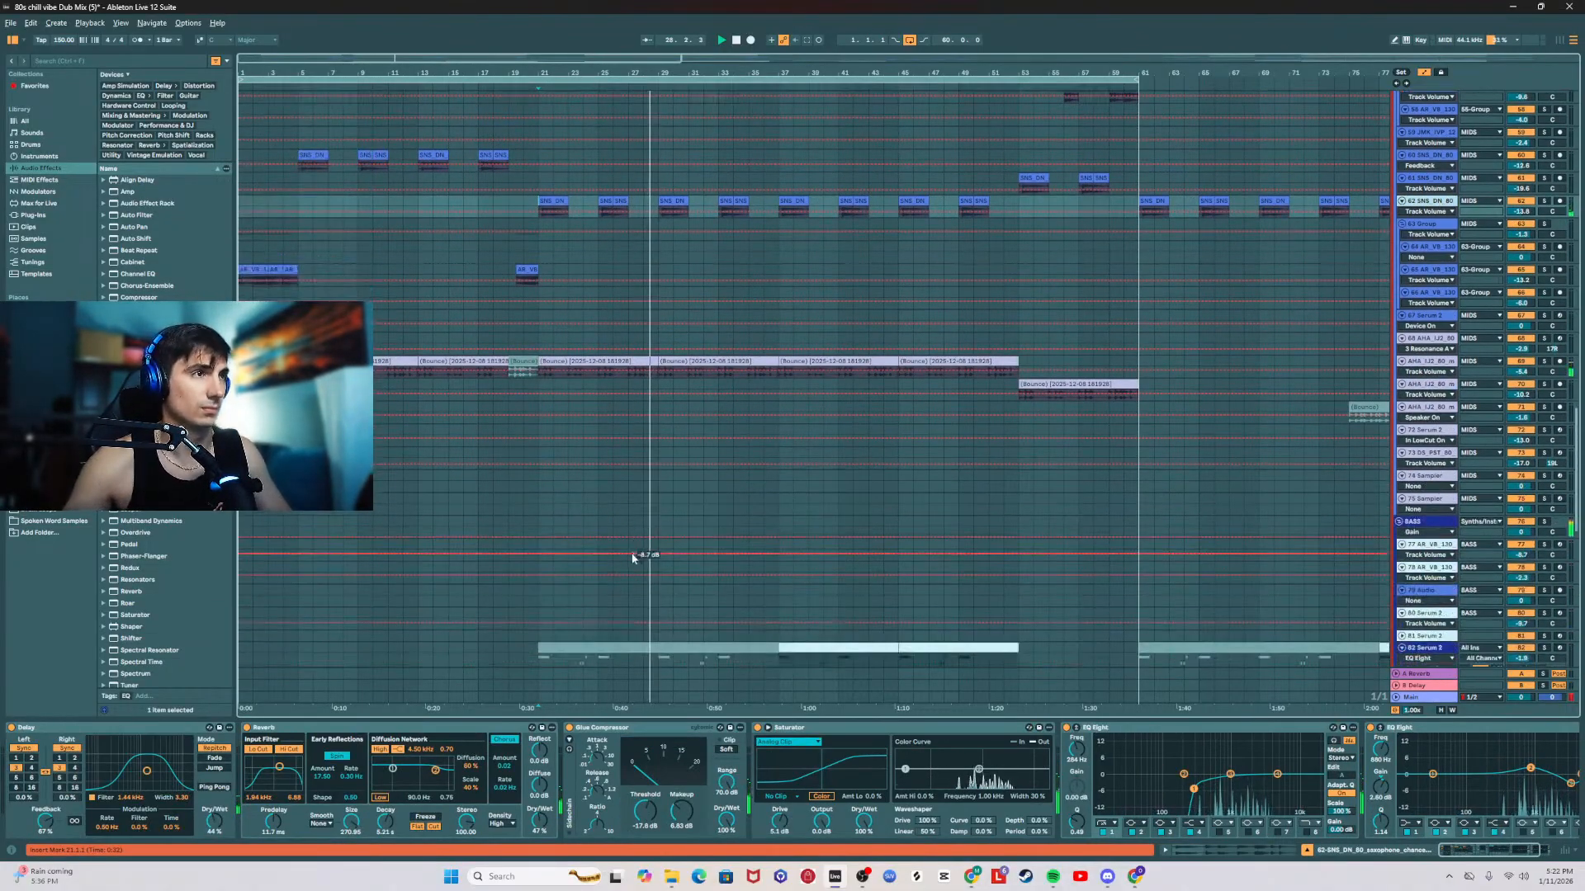
# Step: Play the 85 Serum 2 bass part from its start around bars 21 to 23 to check the phrase
pyautogui.scroll(-10, 616, 549)
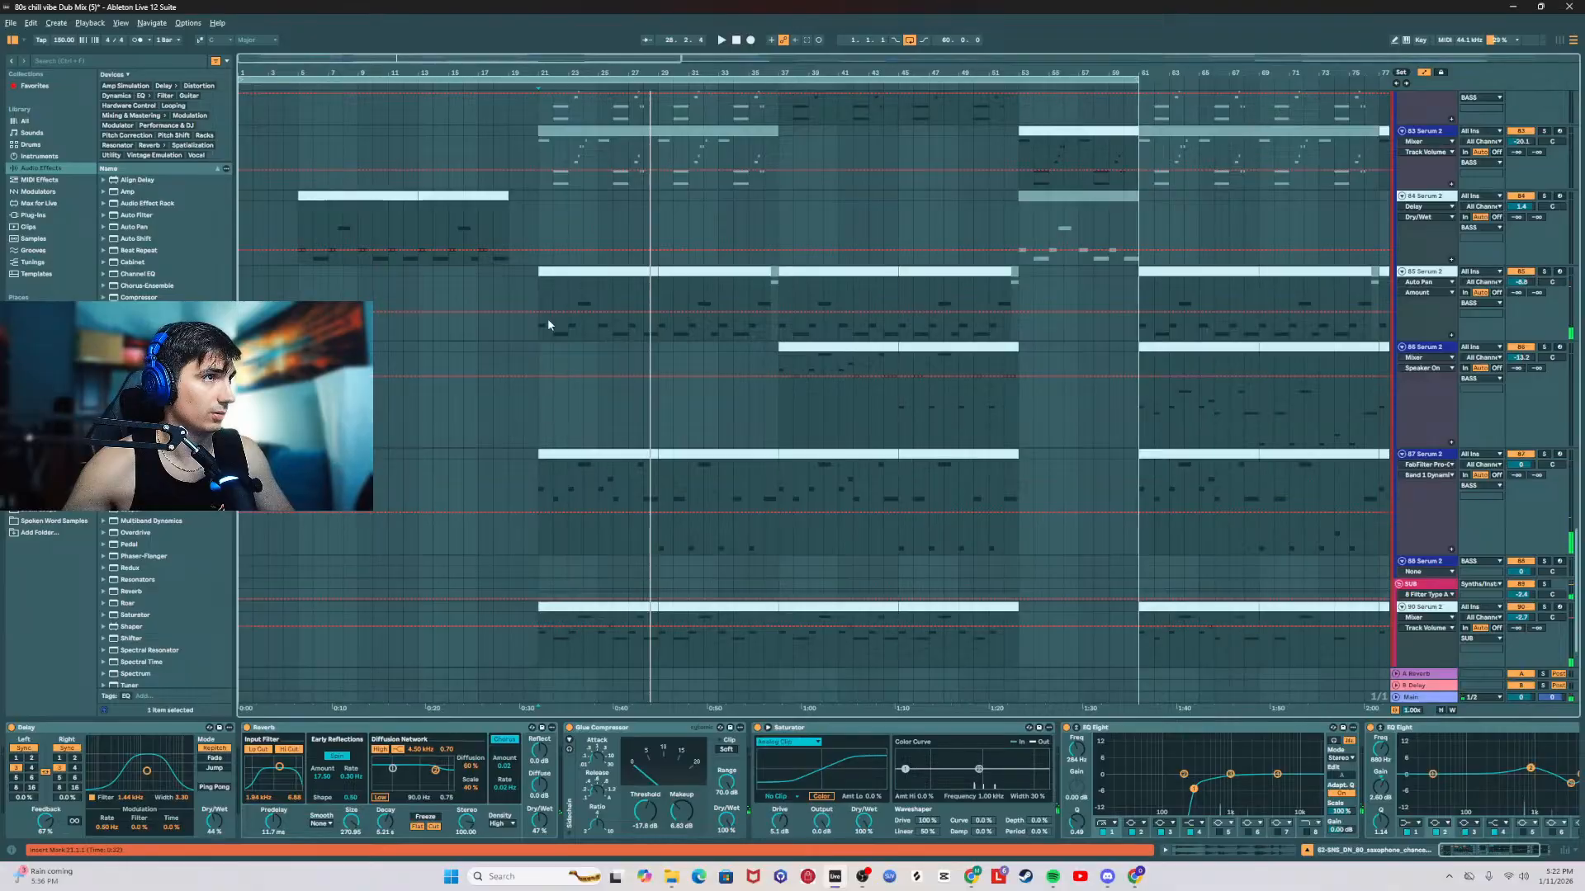
pyautogui.click(541, 275)
pyautogui.scroll(-2, 615, 567)
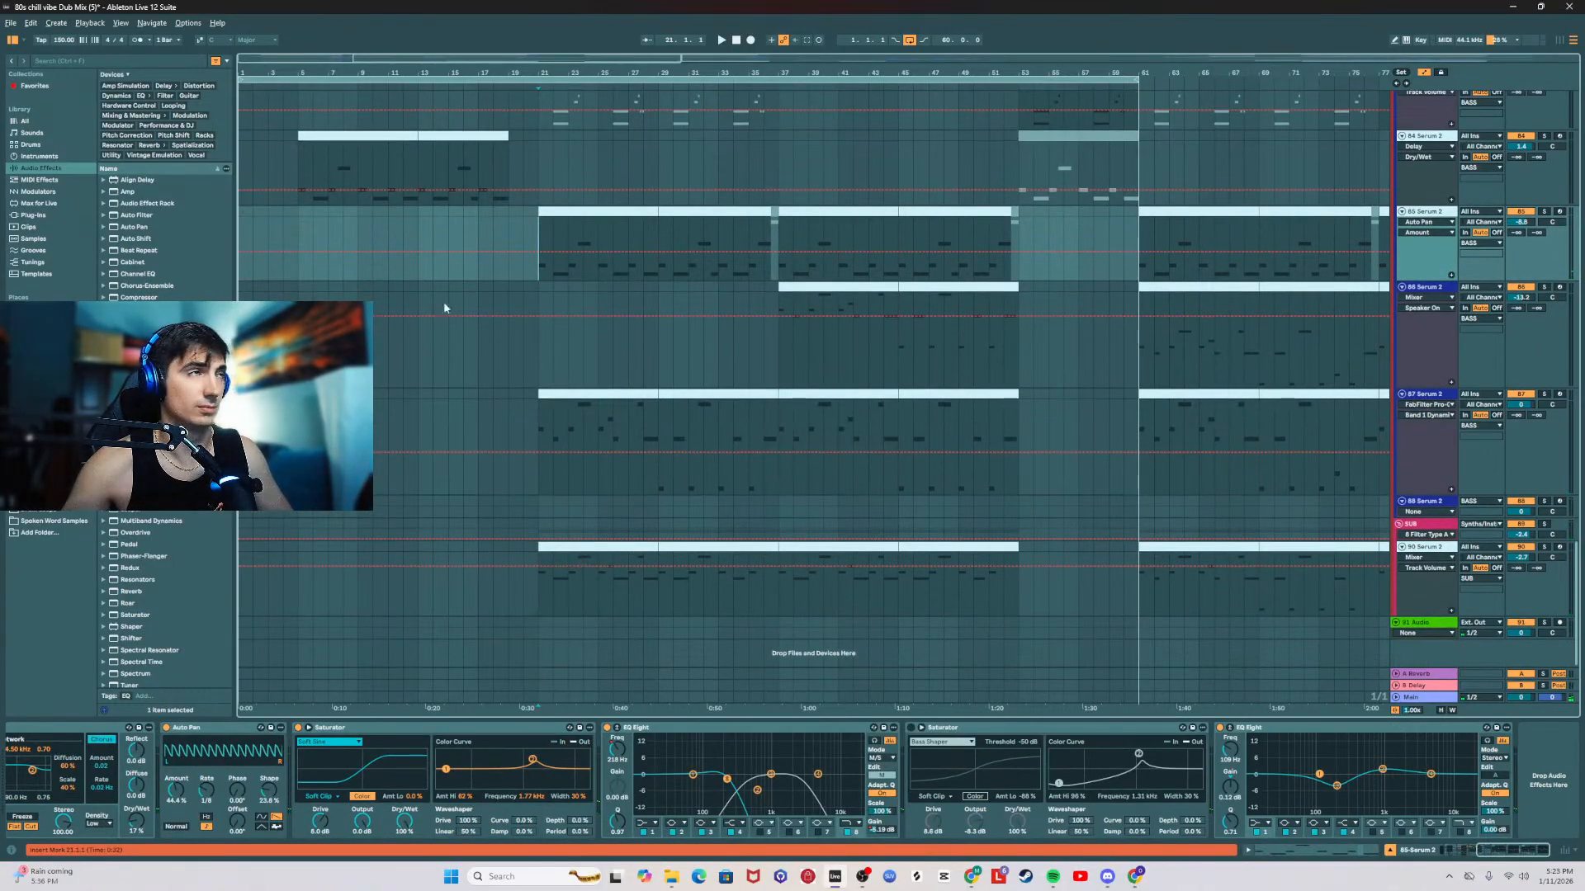
pyautogui.moveTo(571, 62); pyautogui.dragTo(547, 97)
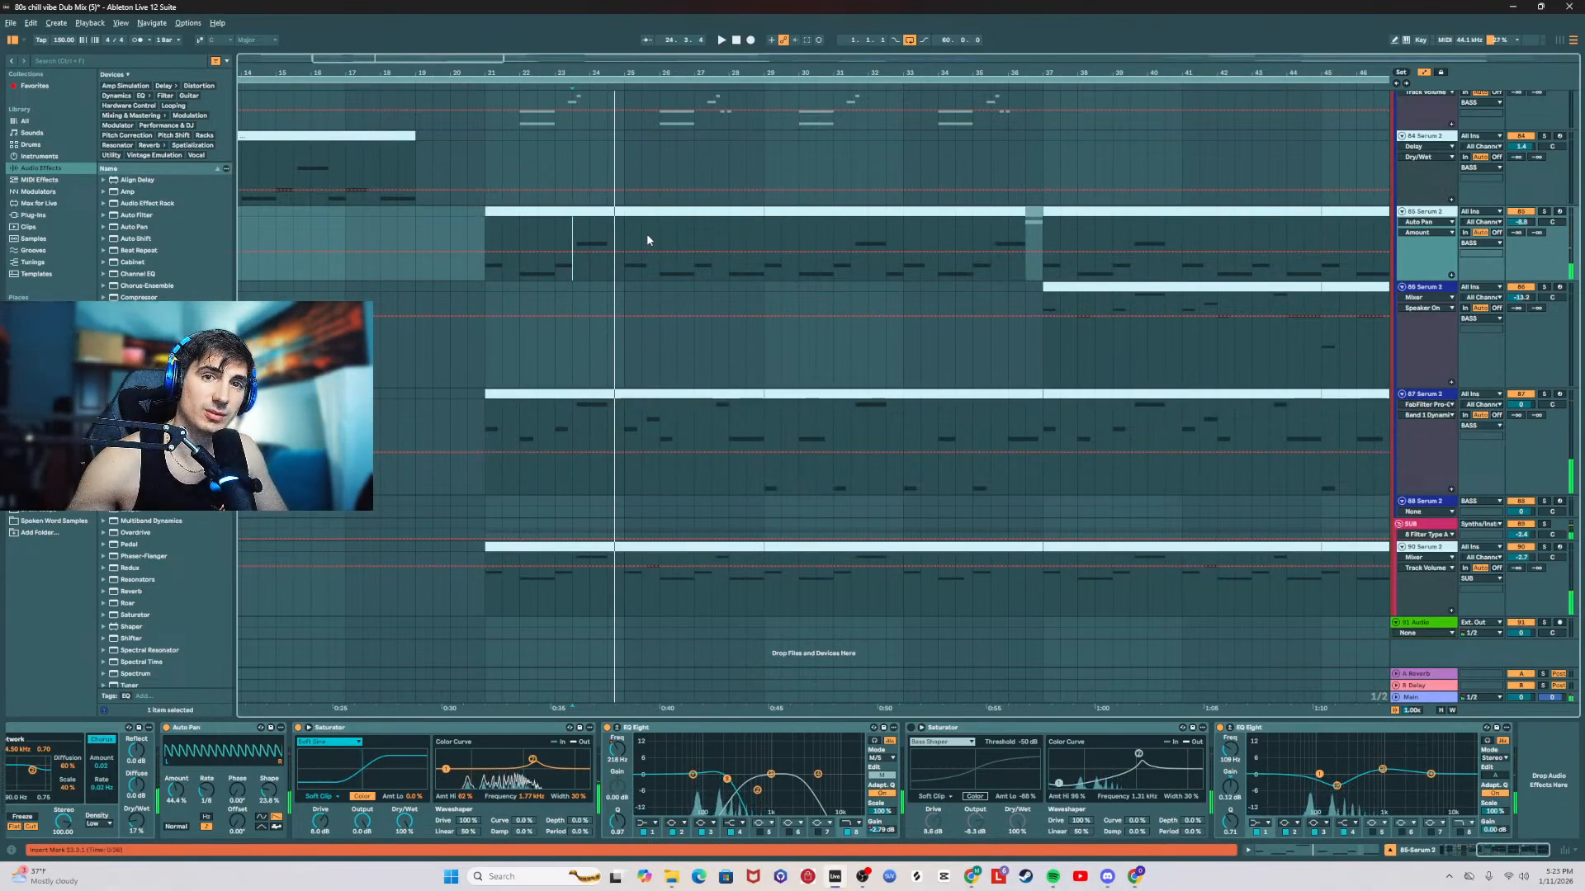
pyautogui.press('space')
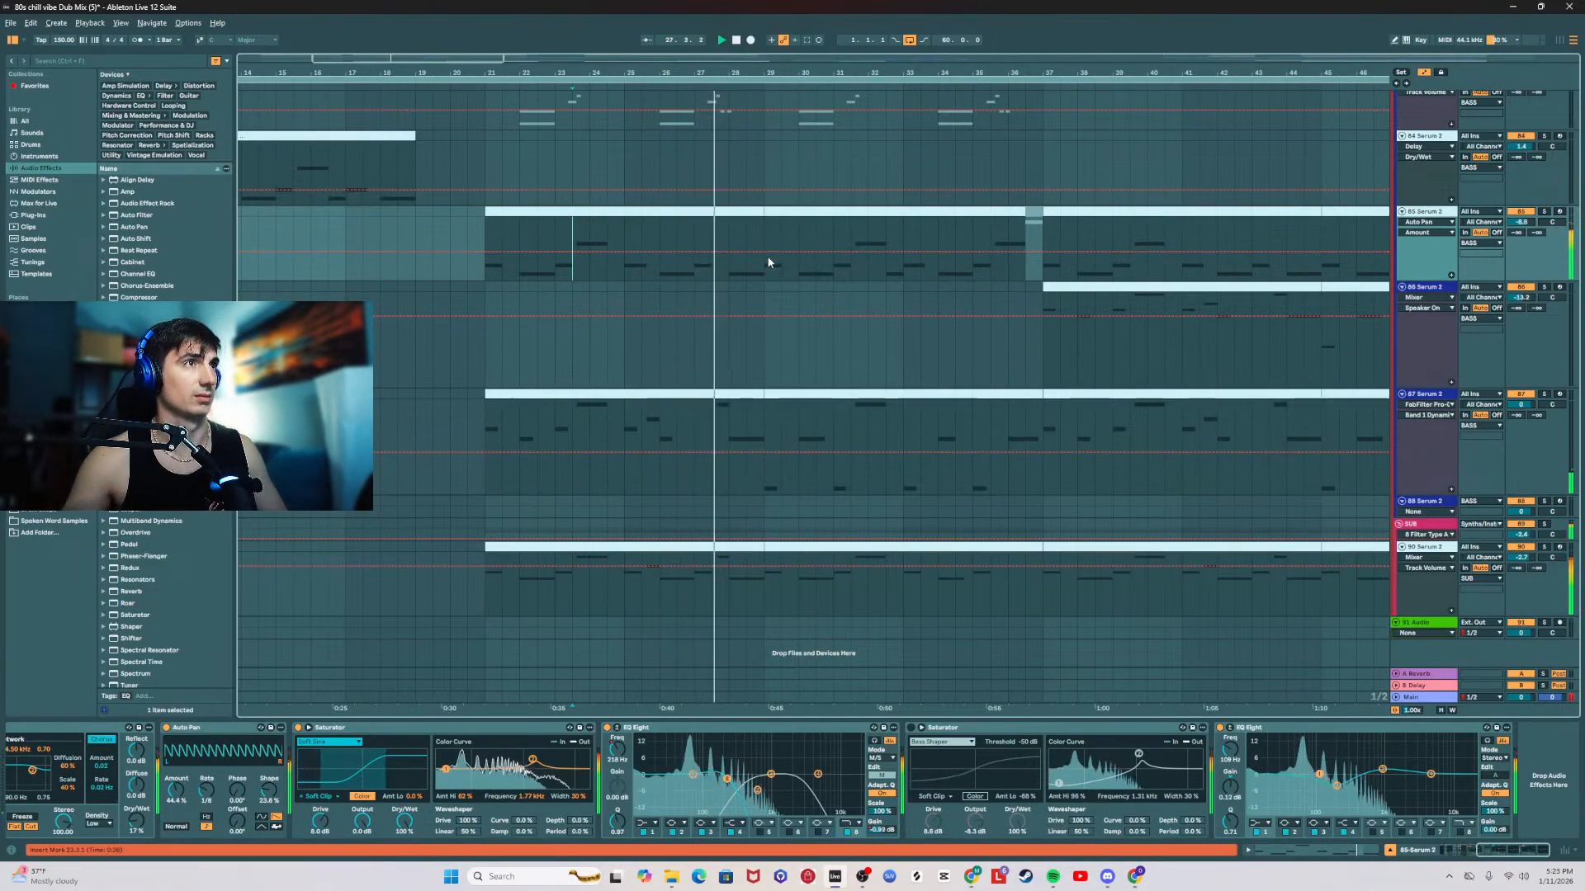
pyautogui.press('space')
# Step: Open the 85 Serum 2 clip at bar 21 and raise the C1 note at clip bar 7 one octave to C2
pyautogui.click(705, 210)
pyautogui.doubleClick(704, 210)
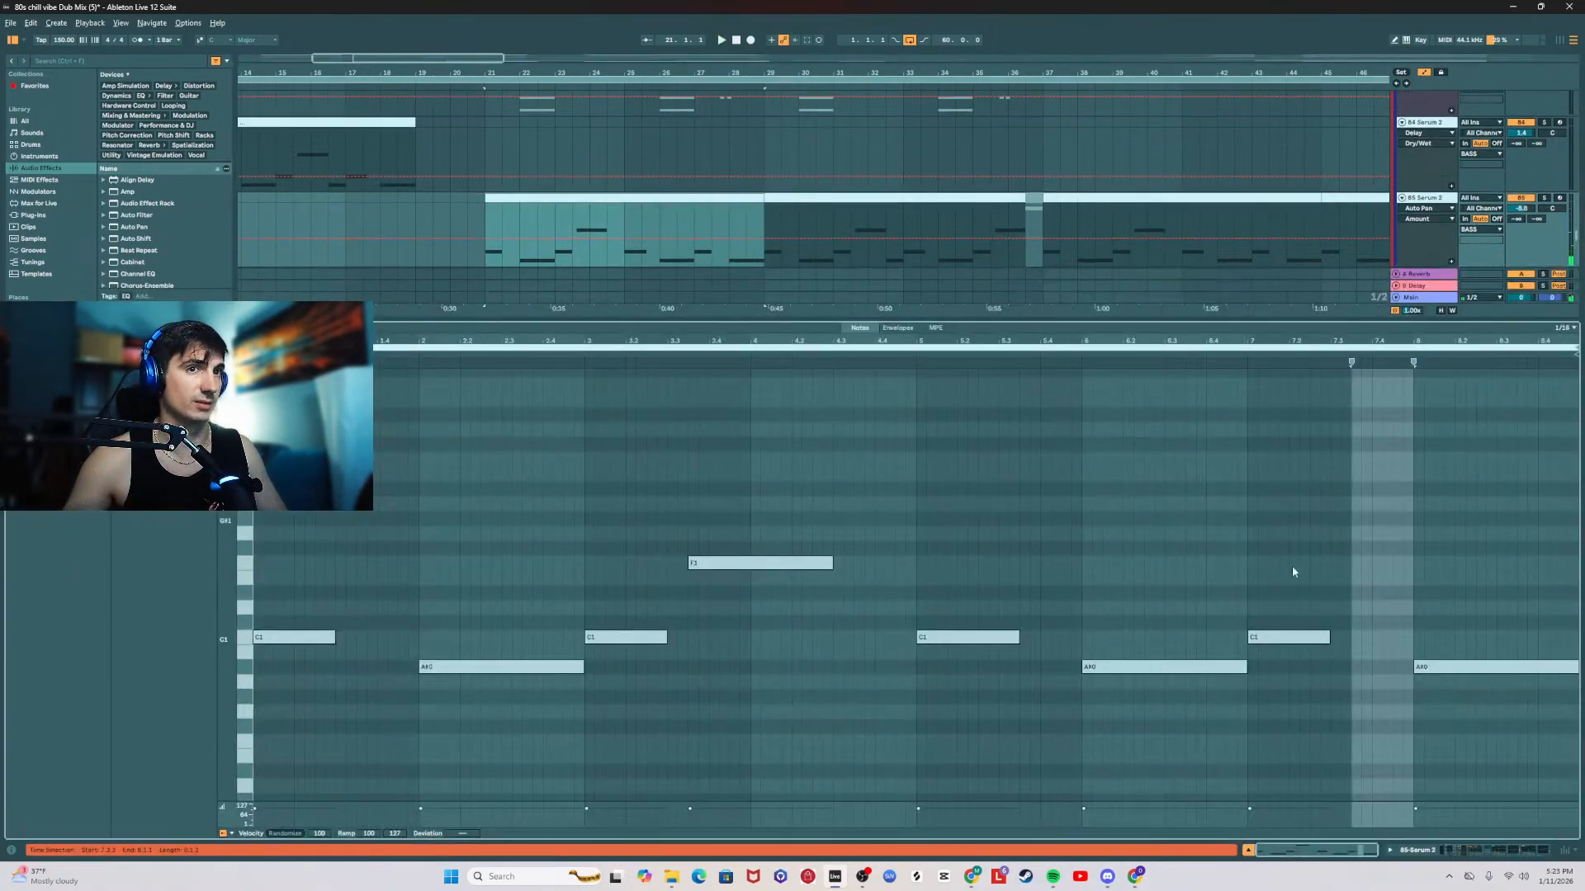
pyautogui.click(1286, 586)
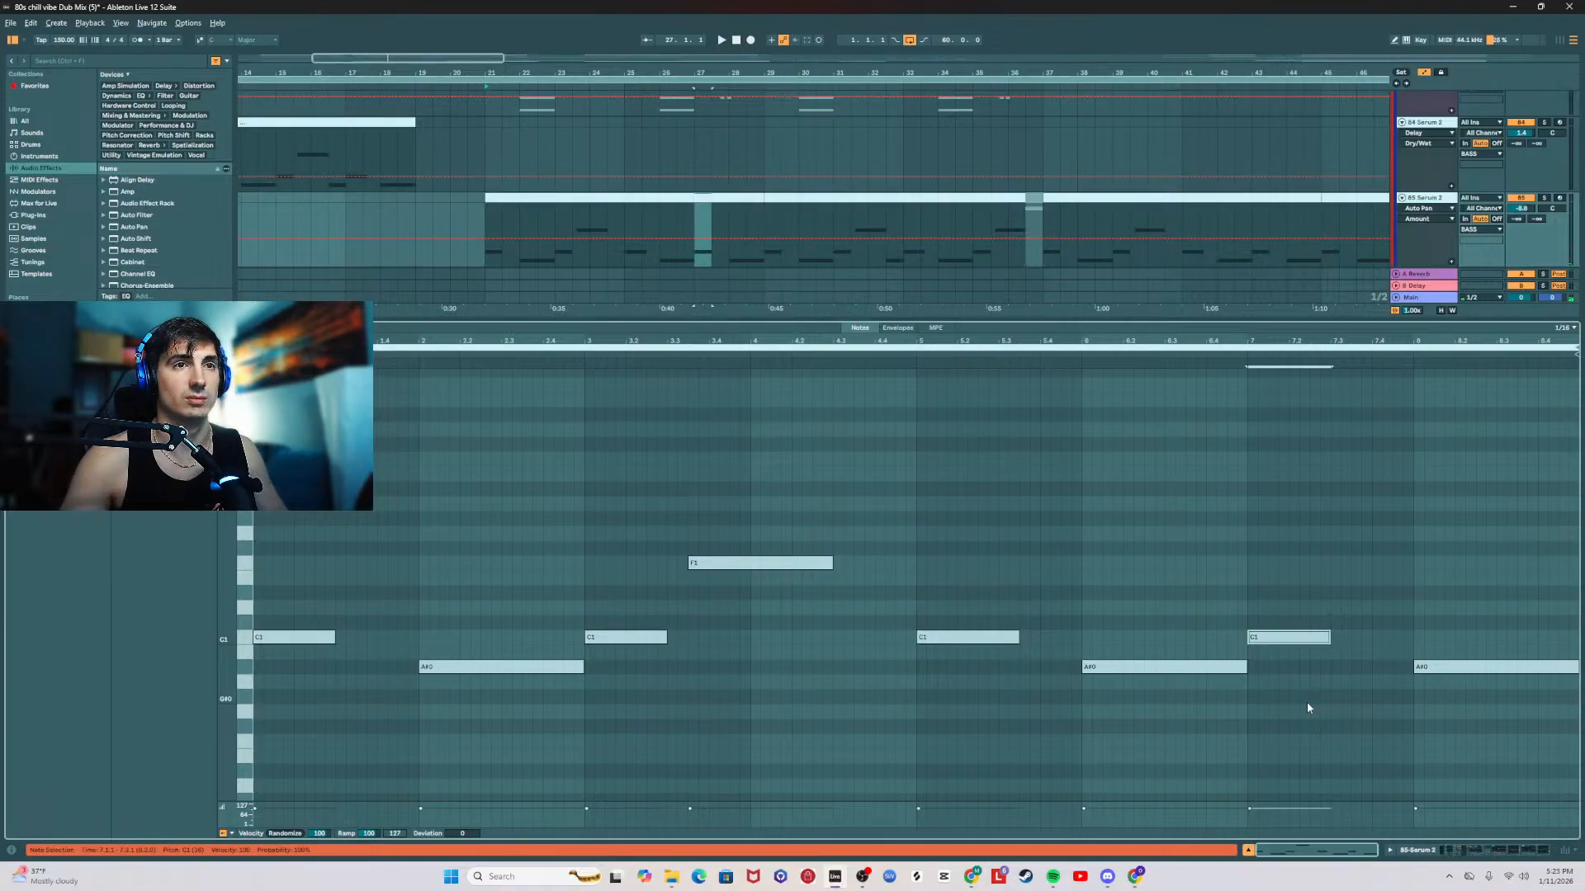
pyautogui.hotkey('shift', 'Up')
pyautogui.click(1244, 416)
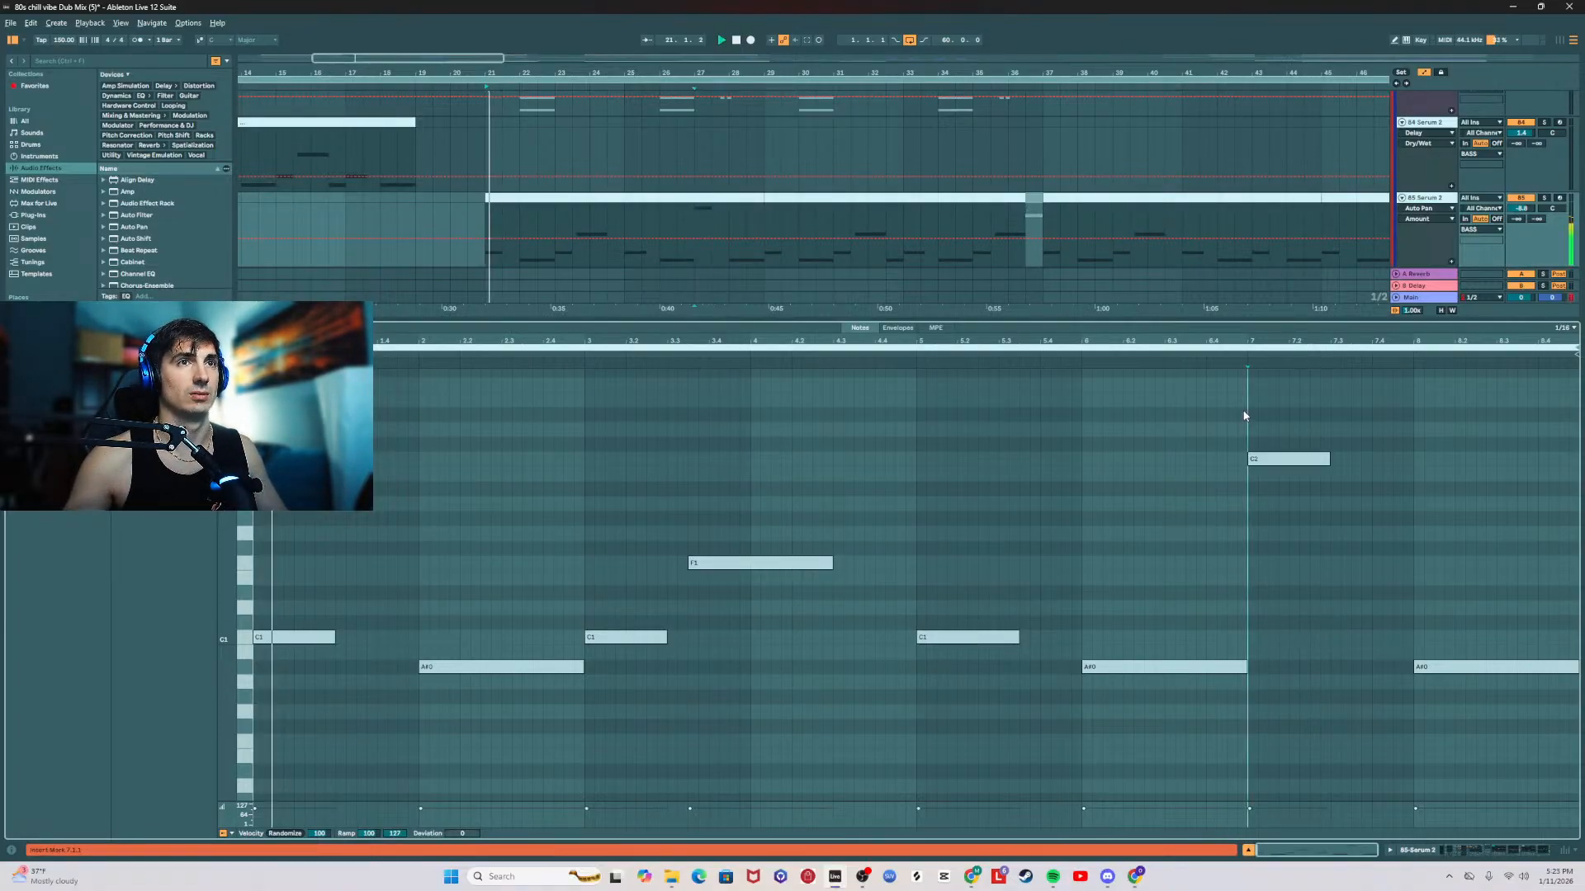
pyautogui.click(672, 217)
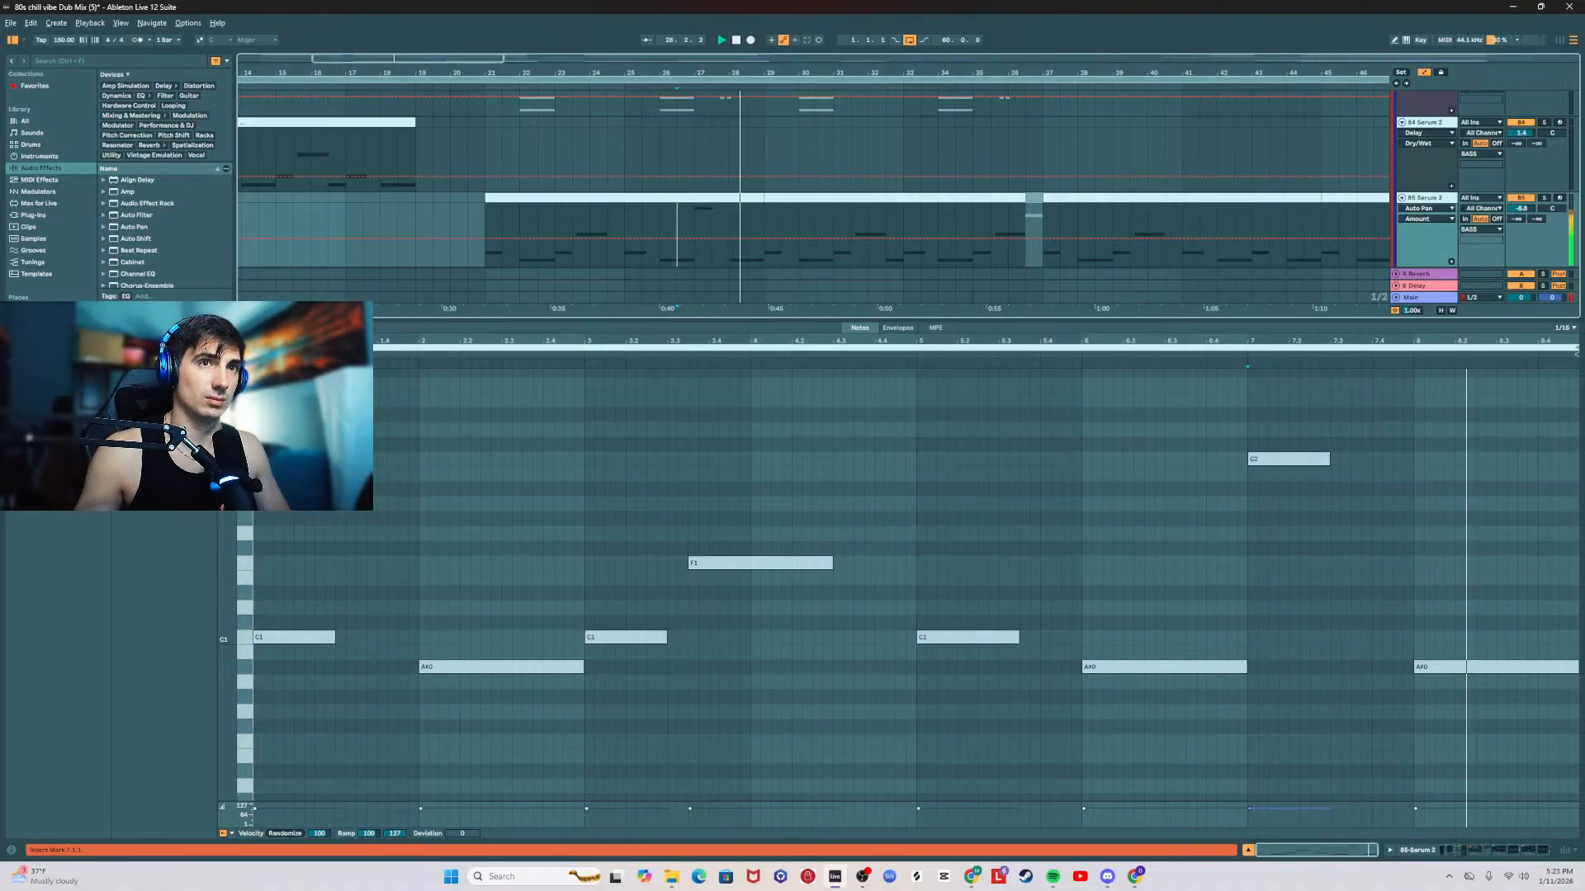
# Step: Lengthen the C2 note at clip bar 7, raise it another octave to C3, and audition the phrase
pyautogui.moveTo(1329, 459); pyautogui.dragTo(1371, 459)
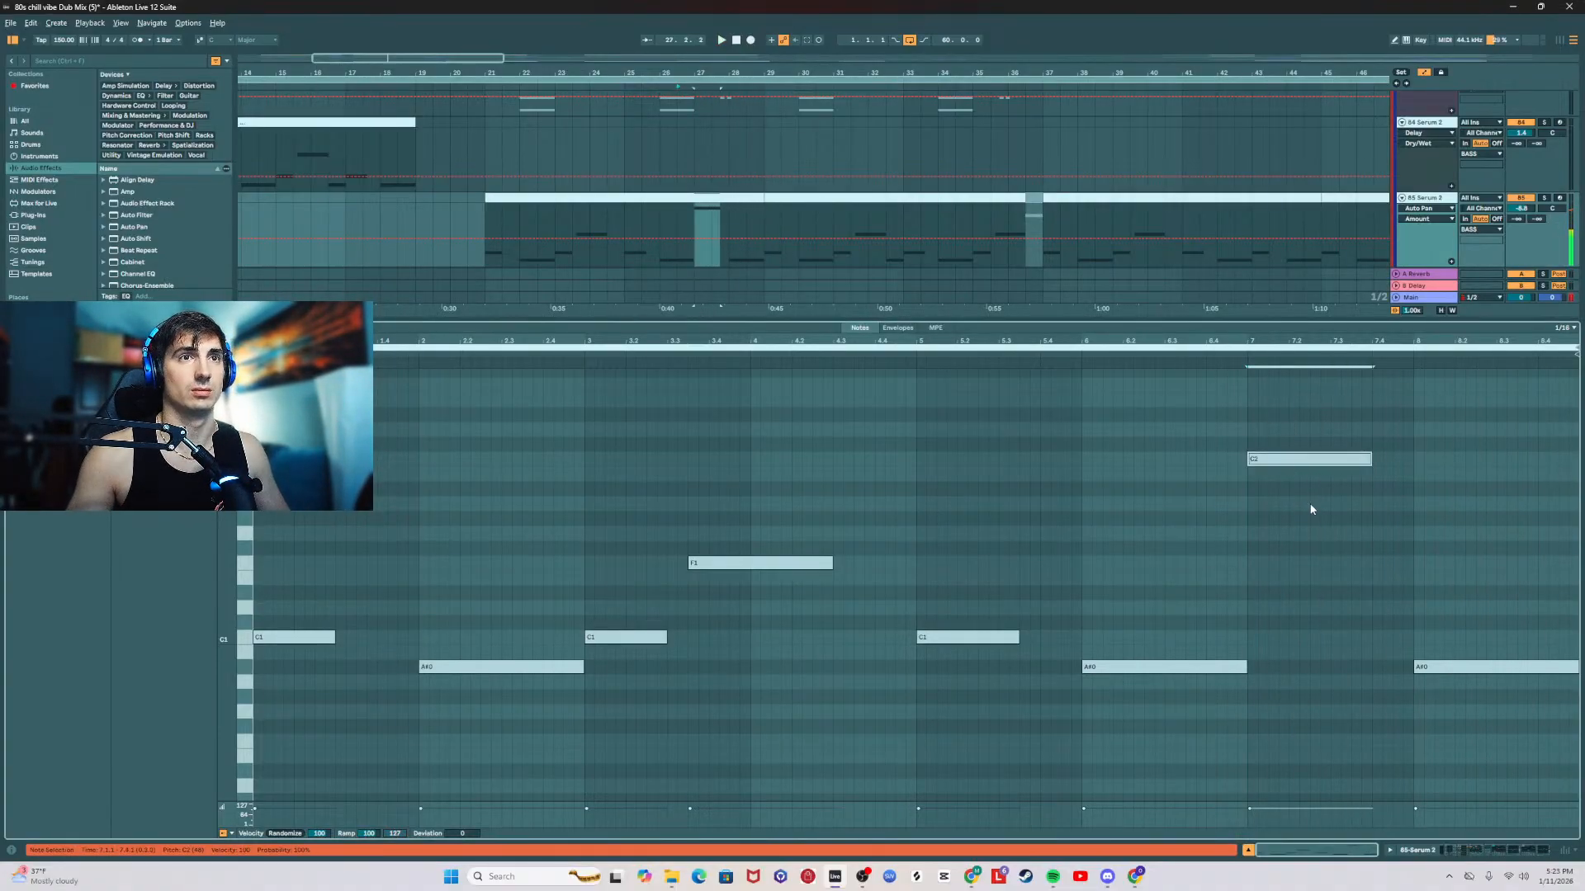
pyautogui.hotkey('shift', 'Up')
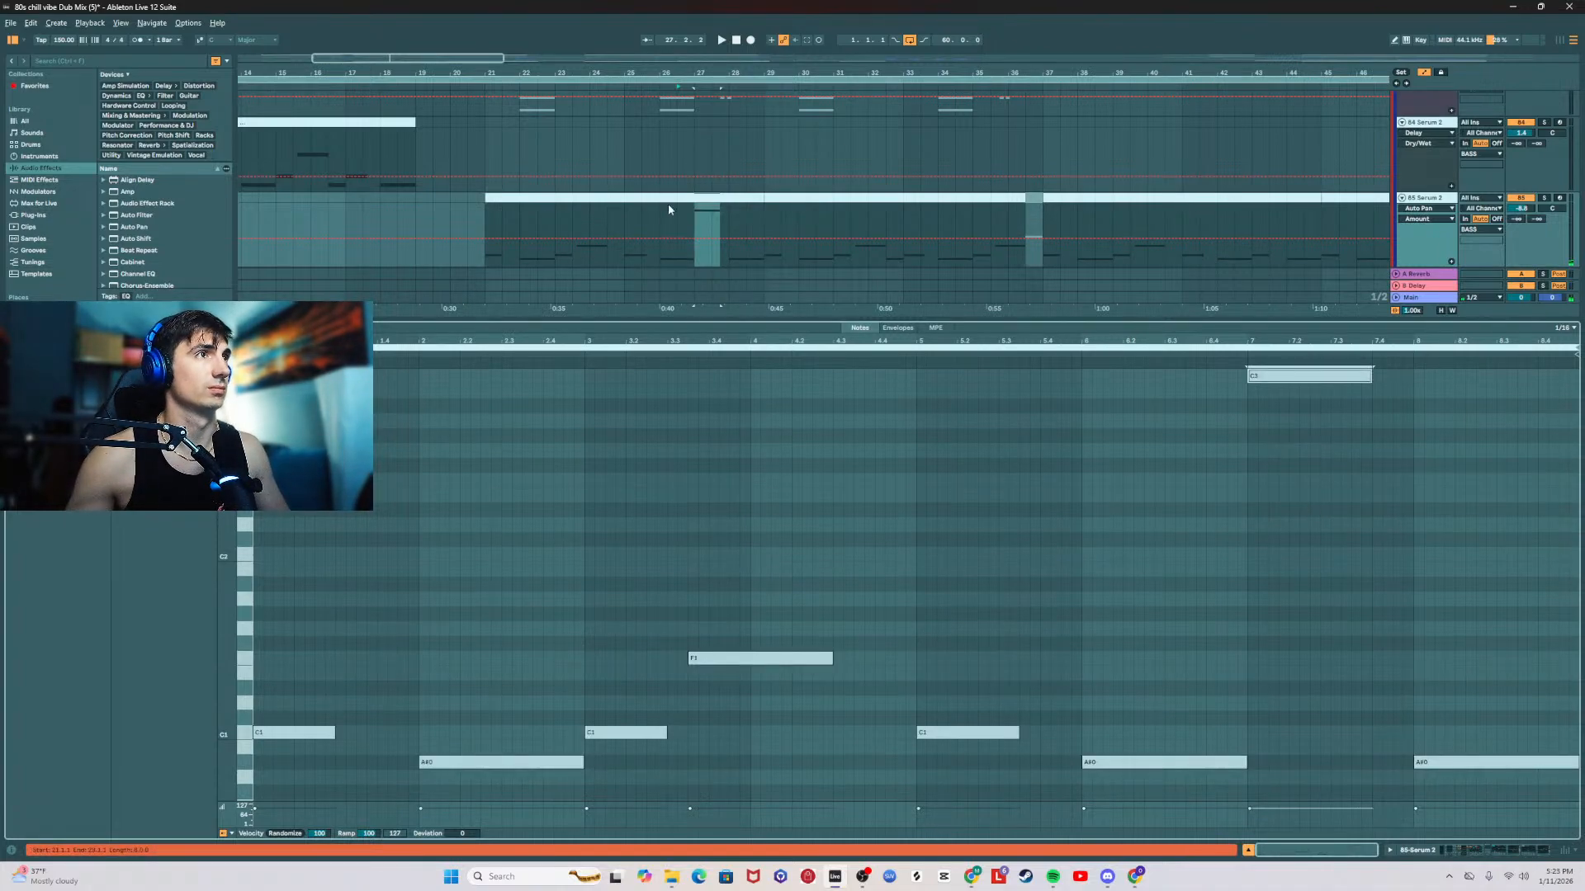
pyautogui.click(677, 213)
pyautogui.press('space')
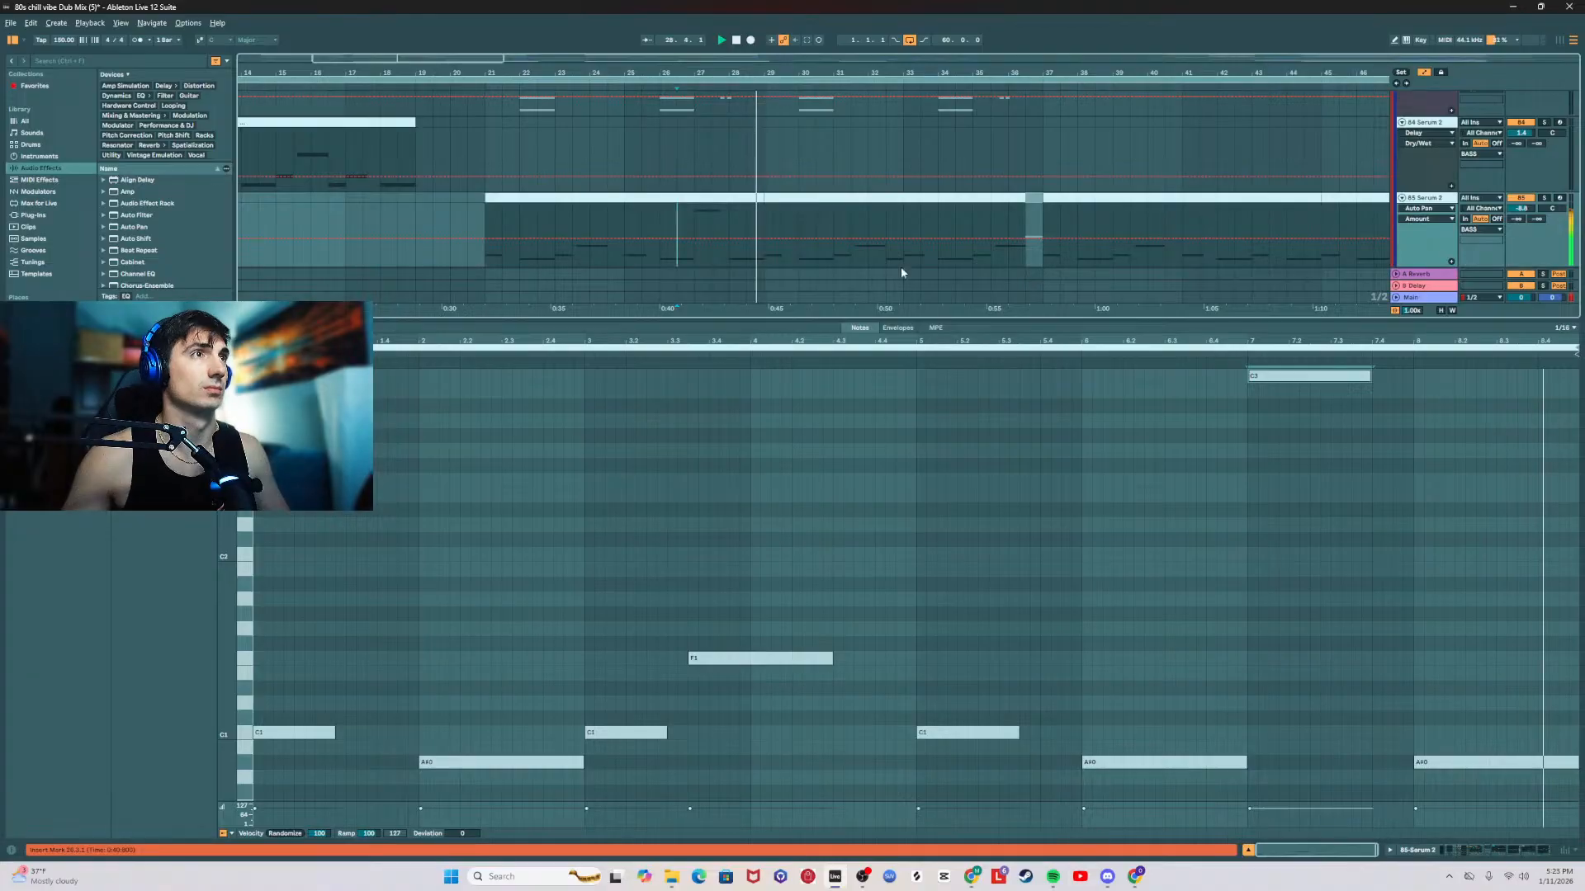
pyautogui.doubleClick(742, 320)
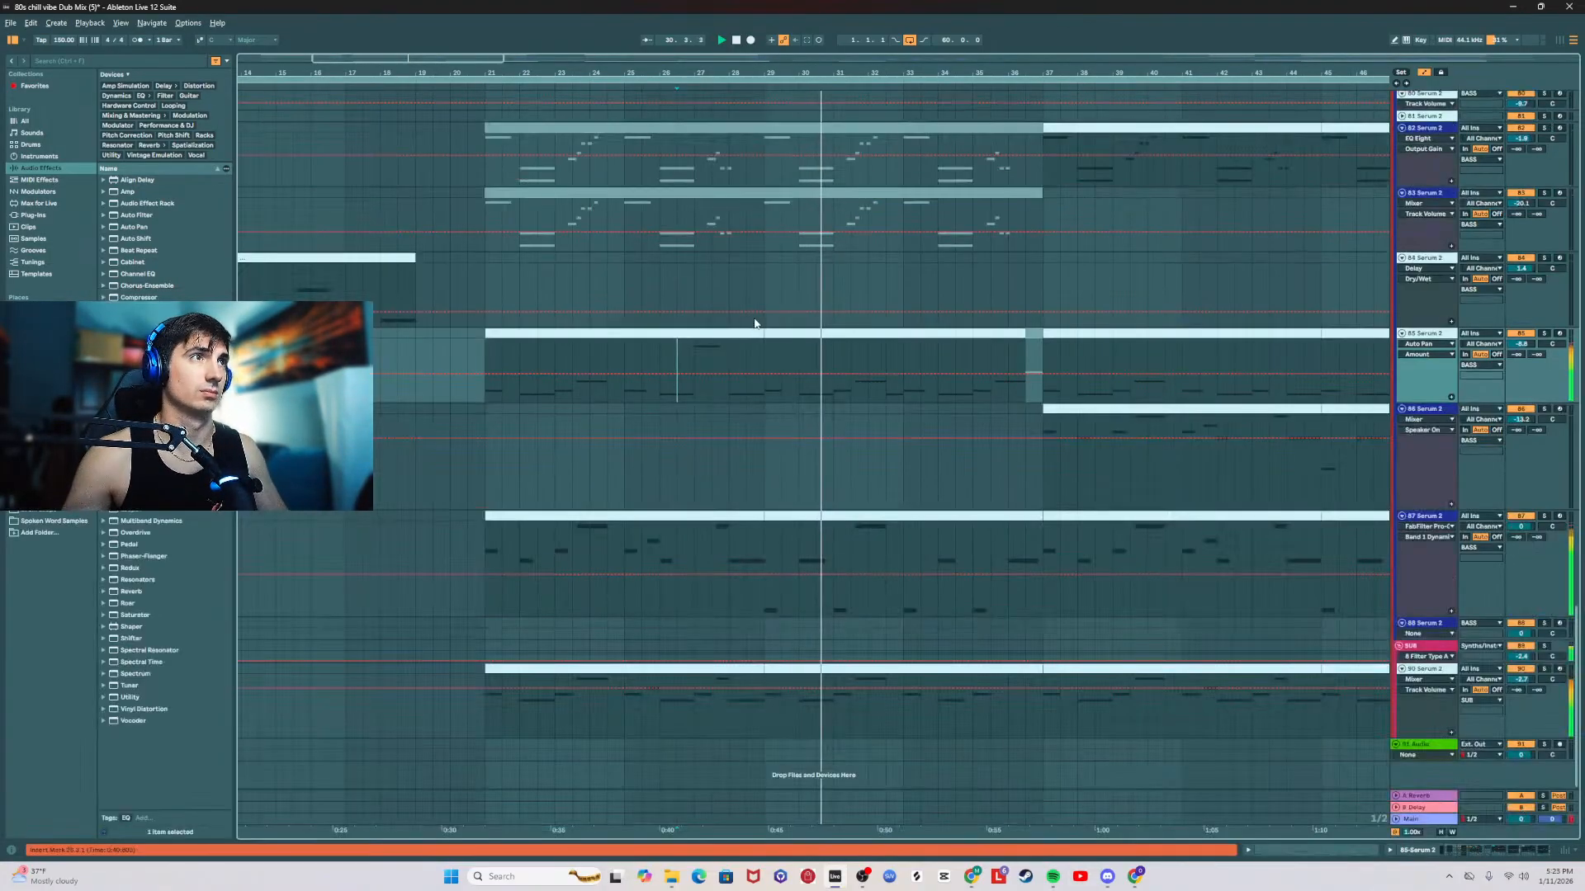
# Step: Automate the Reverb dry/wet on 85 Serum 2 to ramp up under the high note at bar 27 and drop straight back
pyautogui.click(484, 340)
pyautogui.press('space')
pyautogui.press('space')
pyautogui.doubleClick(1443, 334)
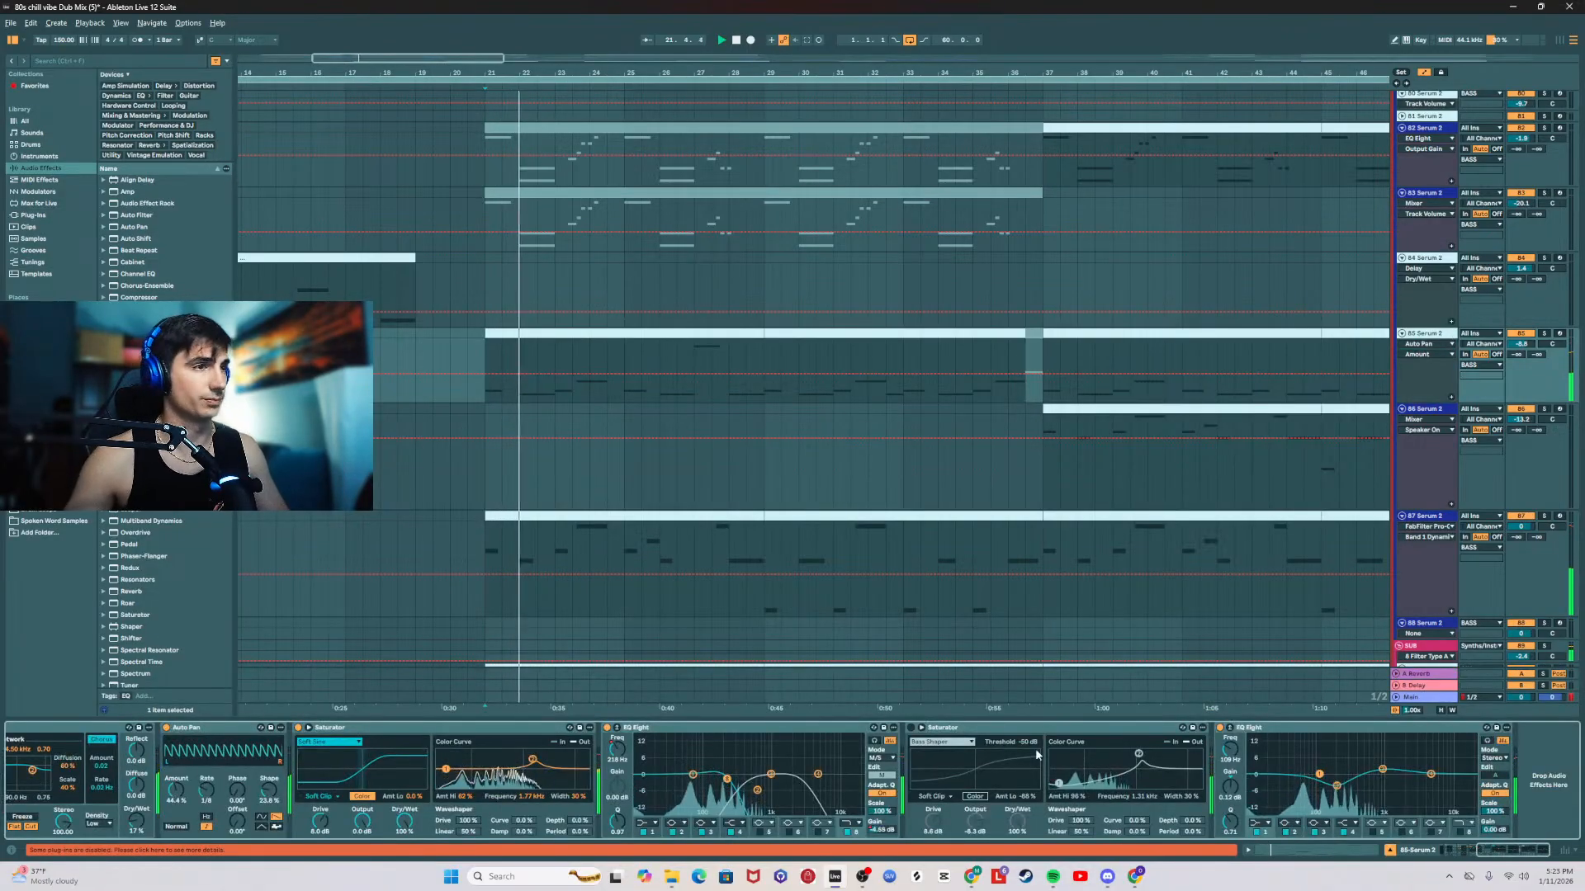
pyautogui.moveTo(1522, 848); pyautogui.dragTo(1502, 849)
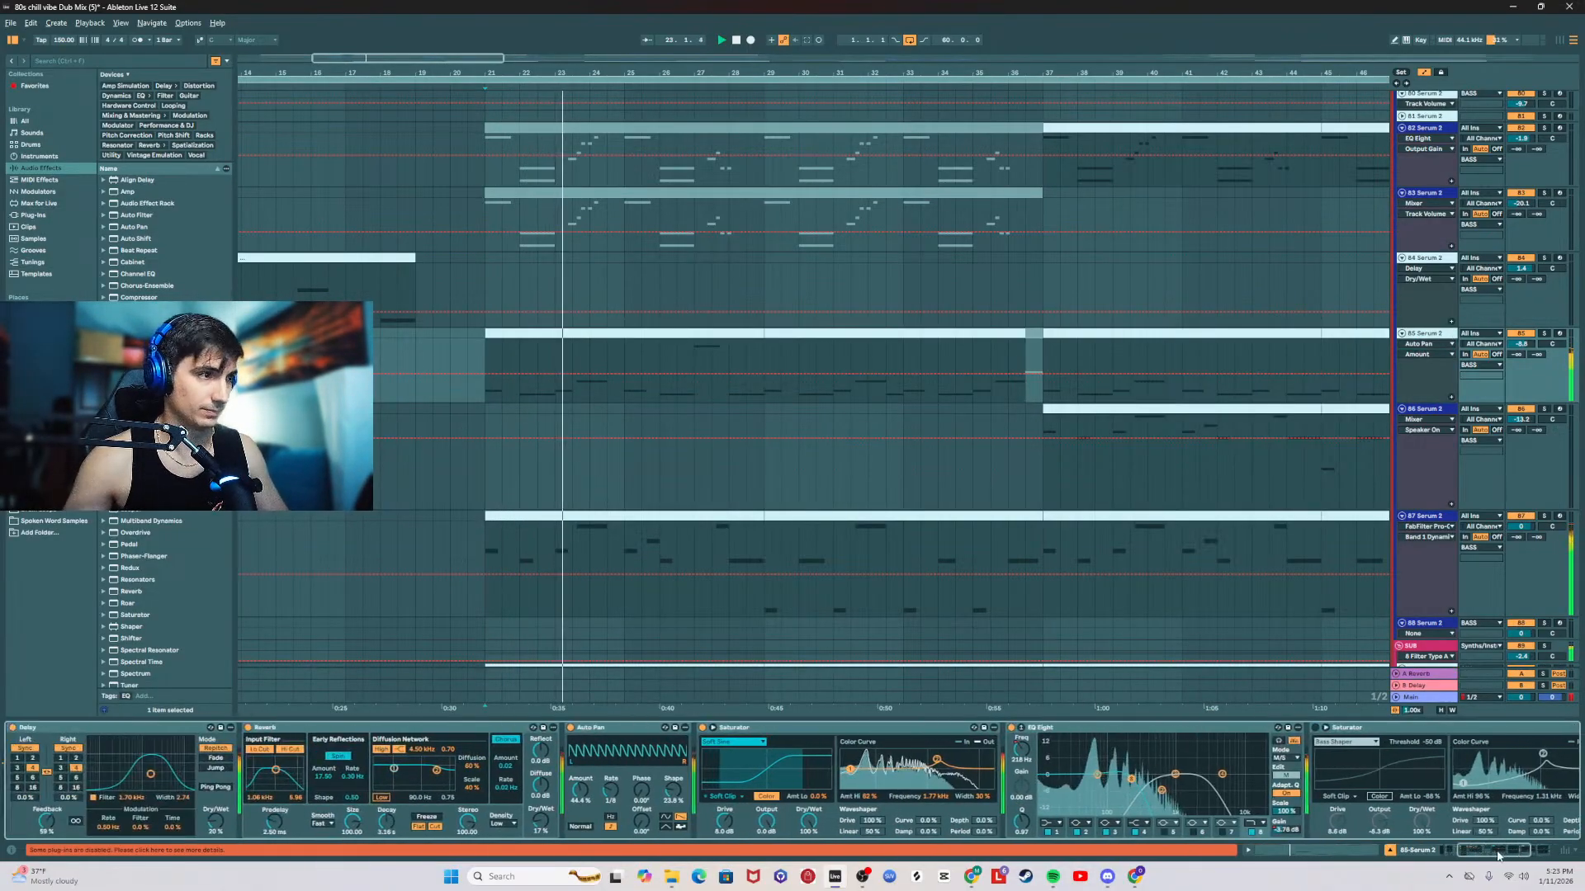
pyautogui.click(541, 821)
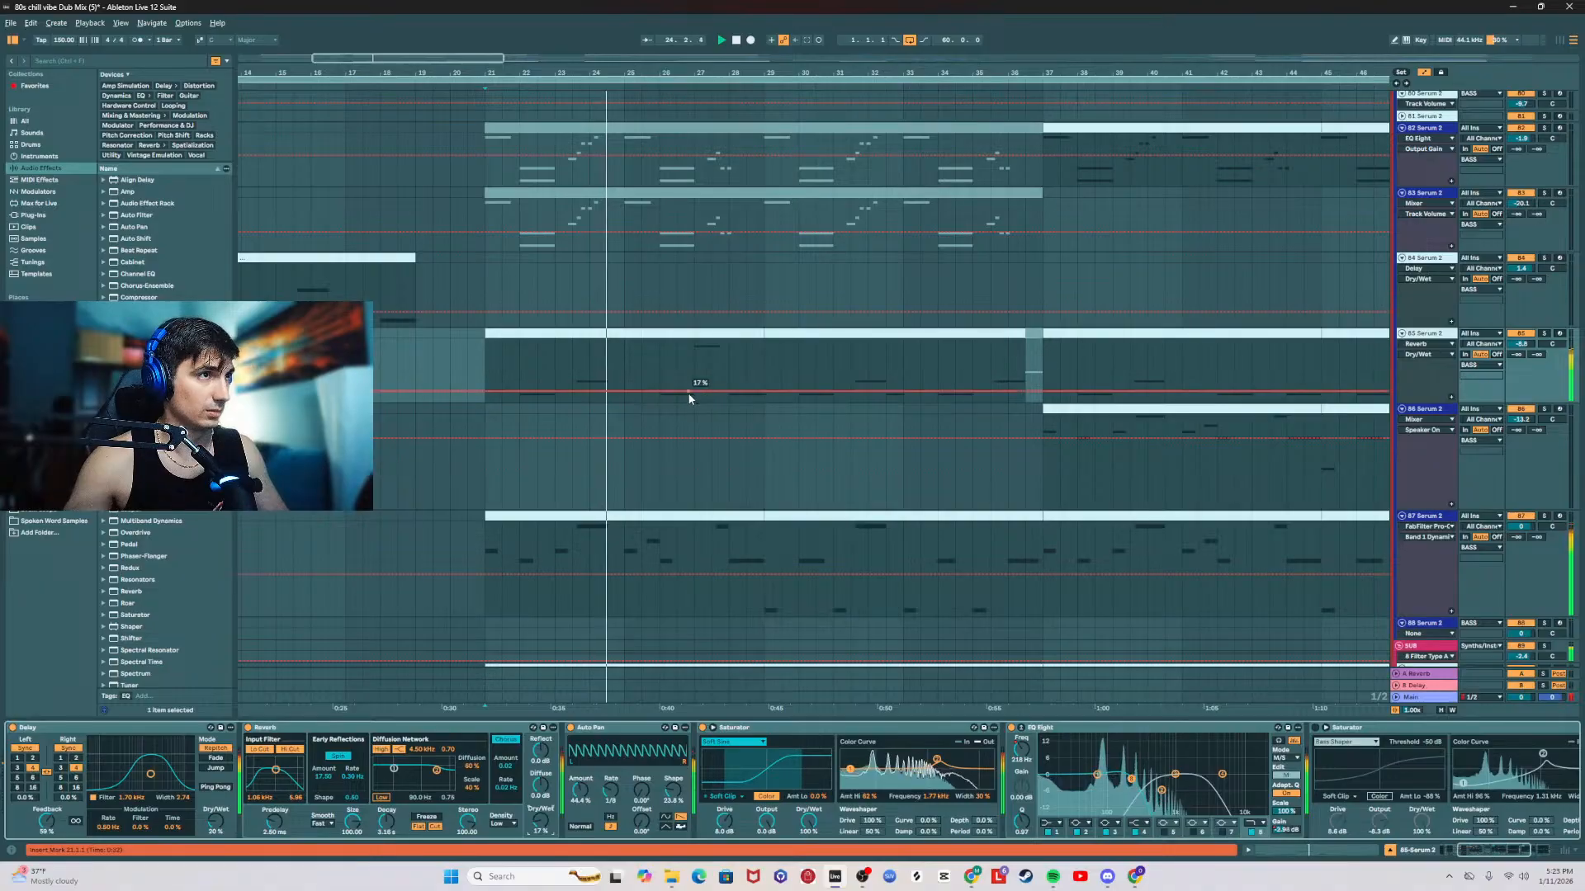
pyautogui.click(694, 391)
pyautogui.click(723, 391)
pyautogui.click(728, 392)
pyautogui.moveTo(723, 391); pyautogui.dragTo(728, 370)
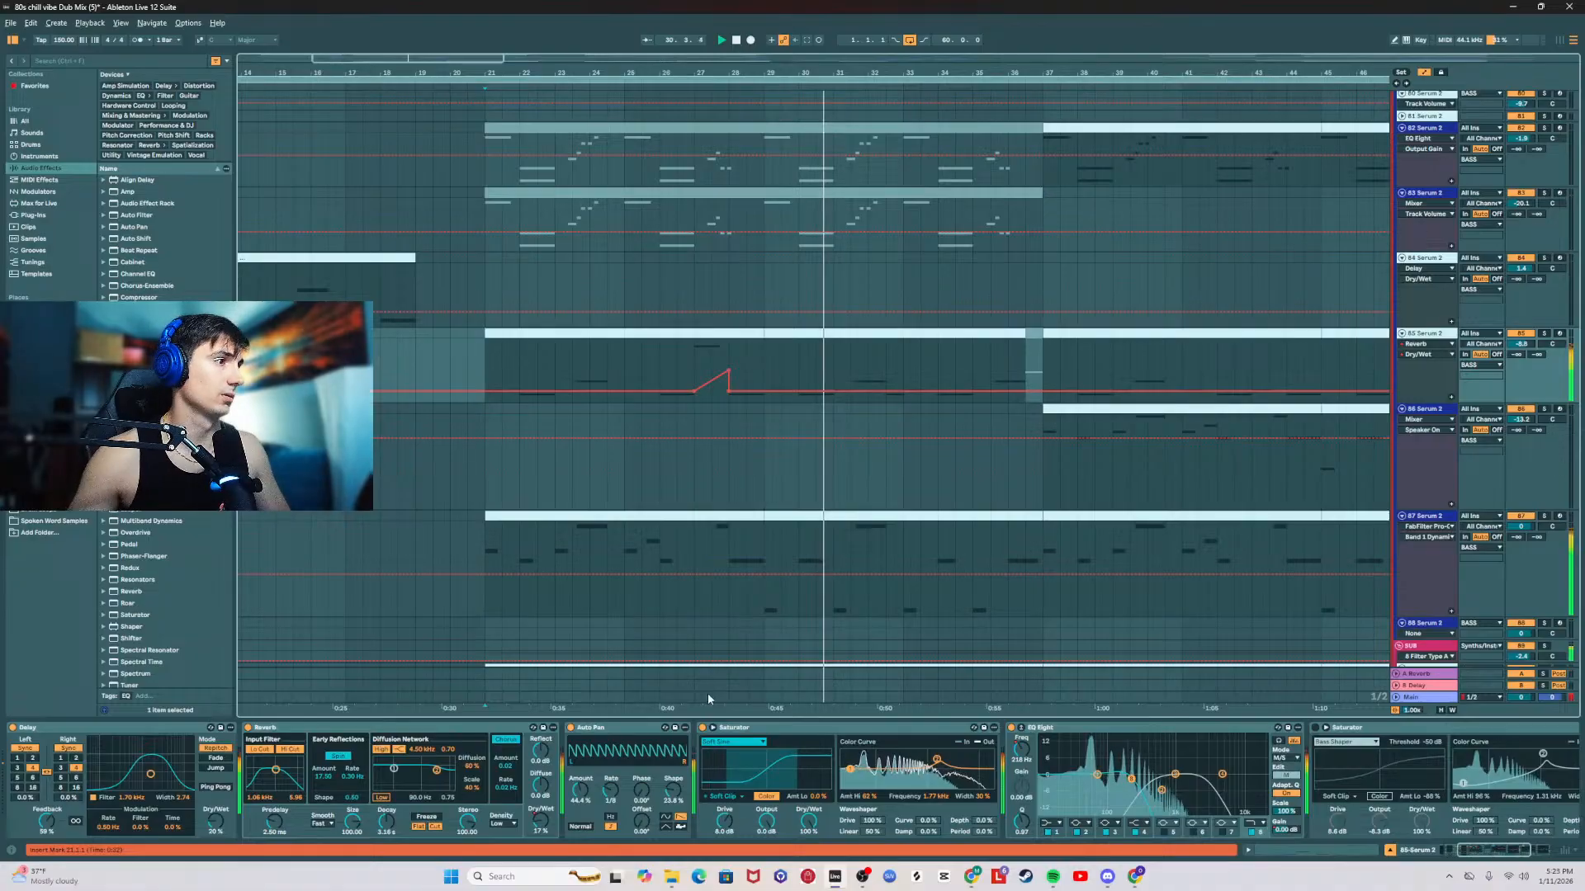
# Step: Automate the last EQ Eight's output gain on 85 Serum 2 to ramp up under the bar 27 note and play it back
pyautogui.scroll(-5, 1482, 828)
pyautogui.press('space')
pyautogui.click(1492, 829)
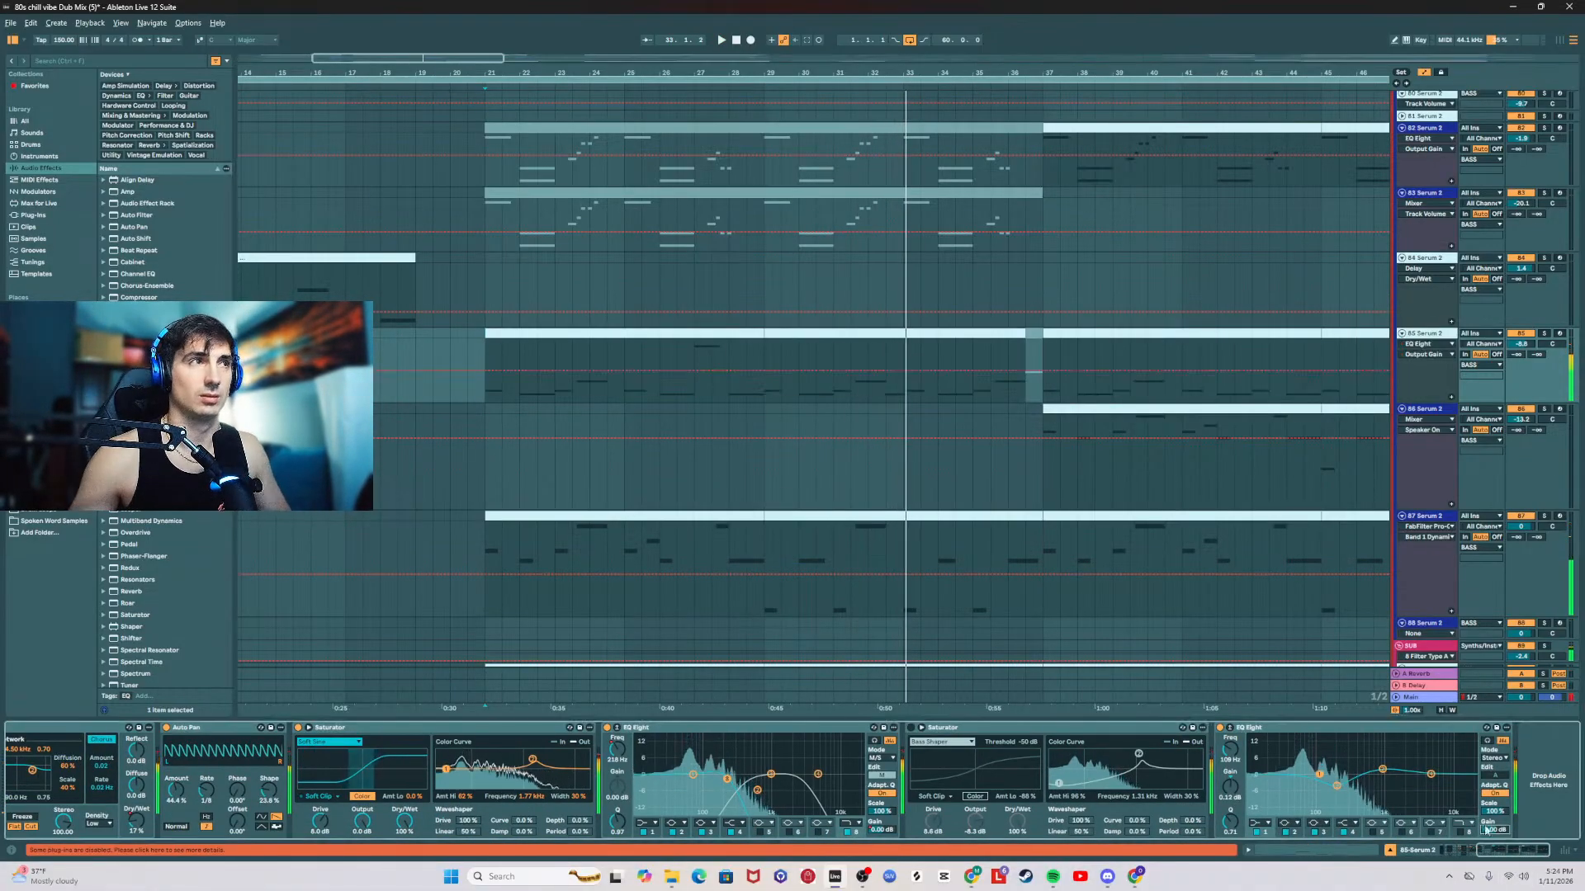
pyautogui.click(694, 371)
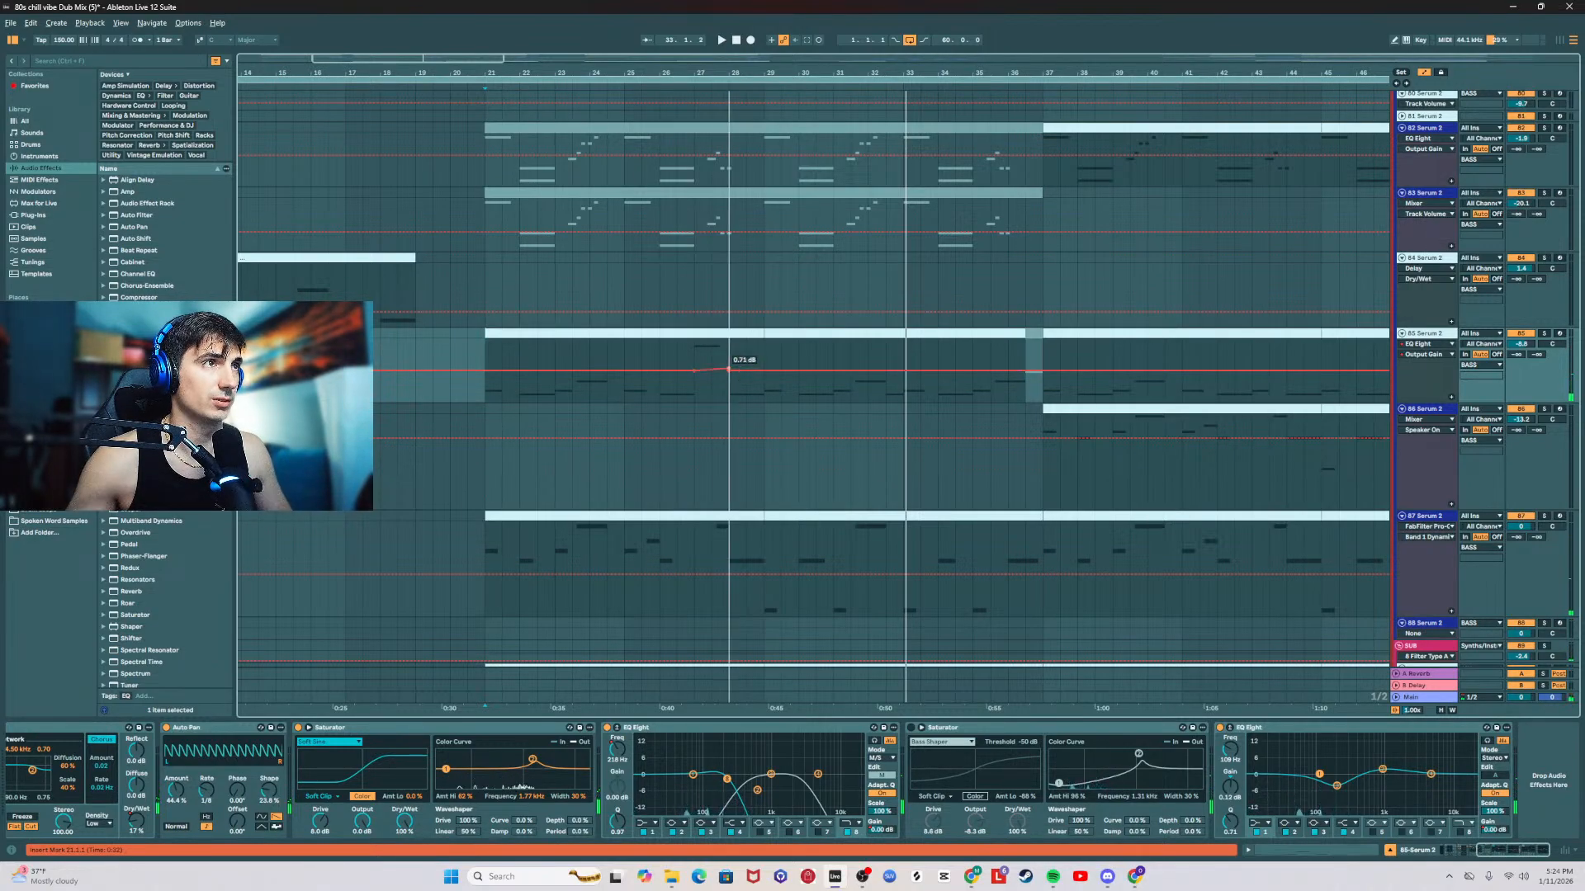
pyautogui.click(704, 362)
pyautogui.press('space')
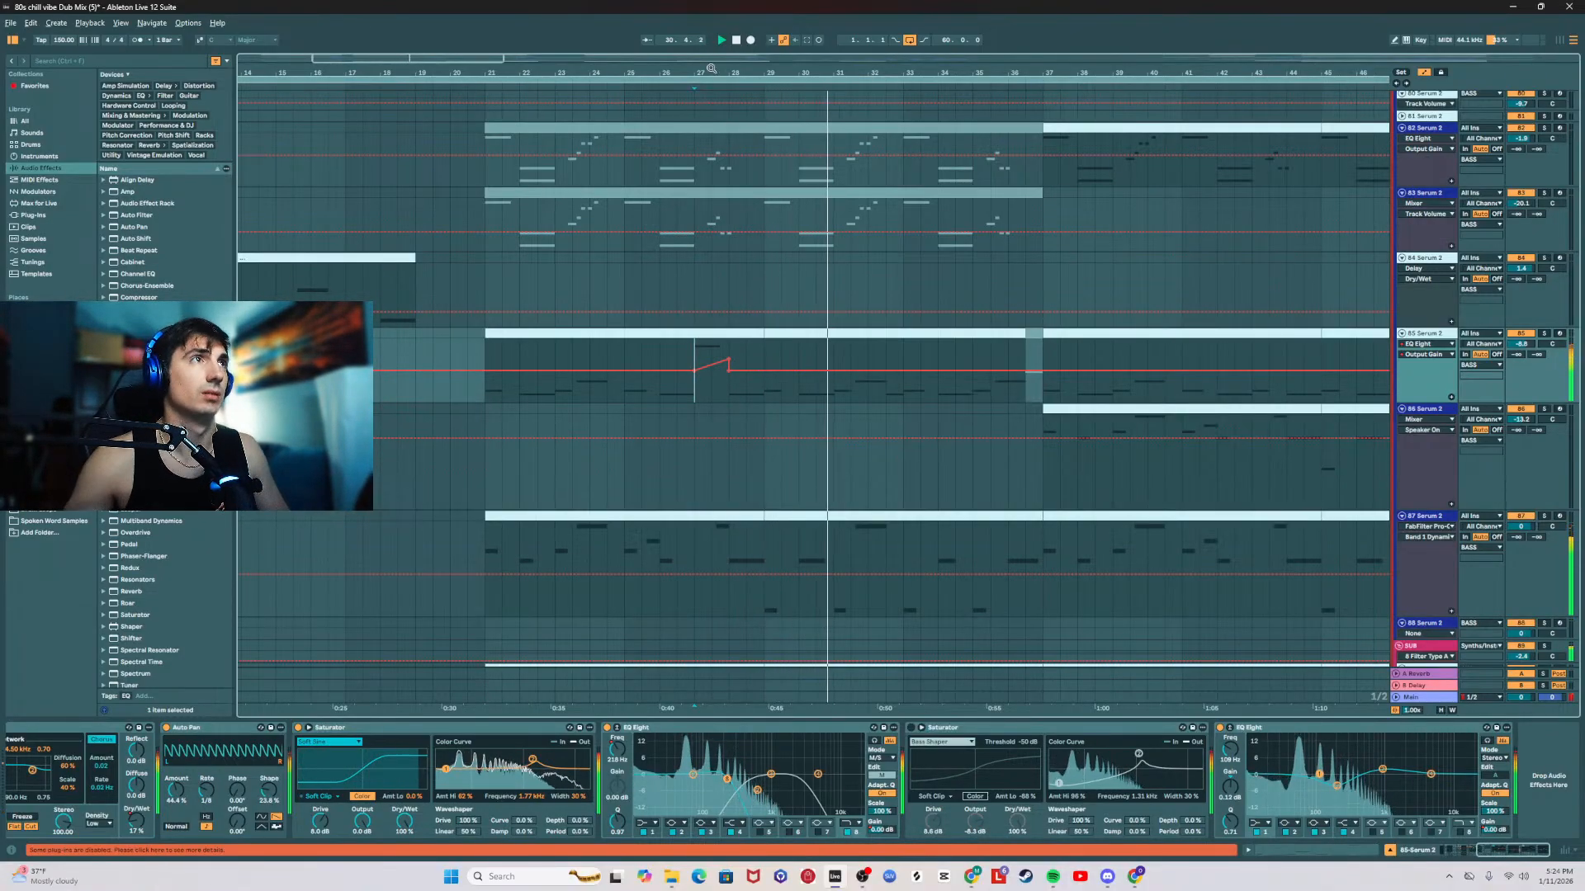
# Step: Add an EQ Eight at the end of the 82 Serum 2 chain, set it to M/S mode, and replay from bar 37
pyautogui.moveTo(712, 71); pyautogui.dragTo(702, 21)
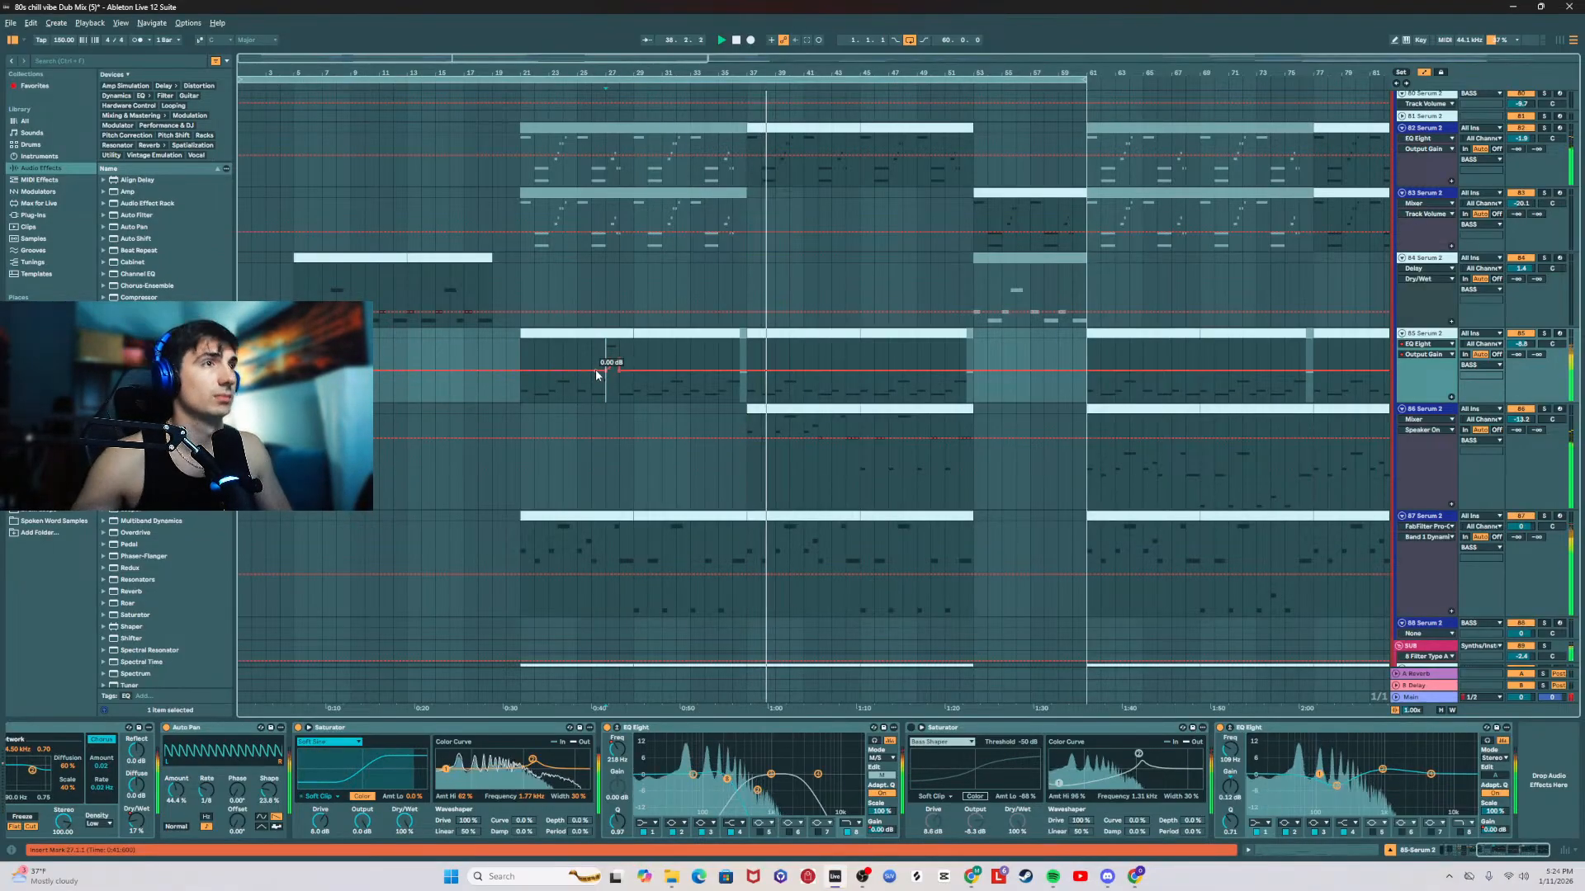
pyautogui.scroll(2, 1423, 190)
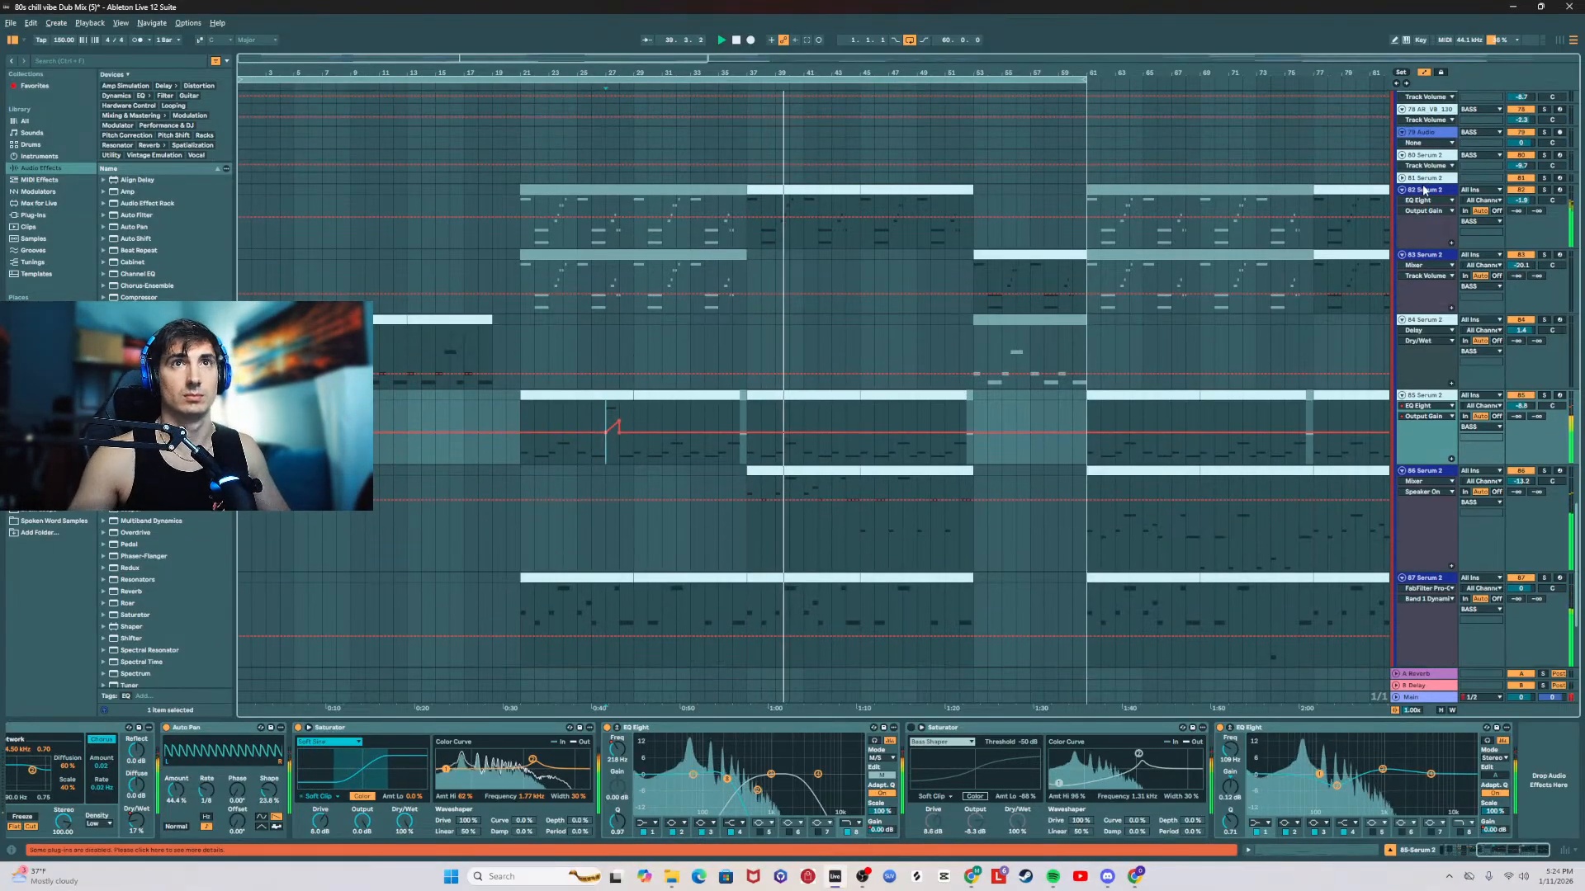
pyautogui.click(1423, 190)
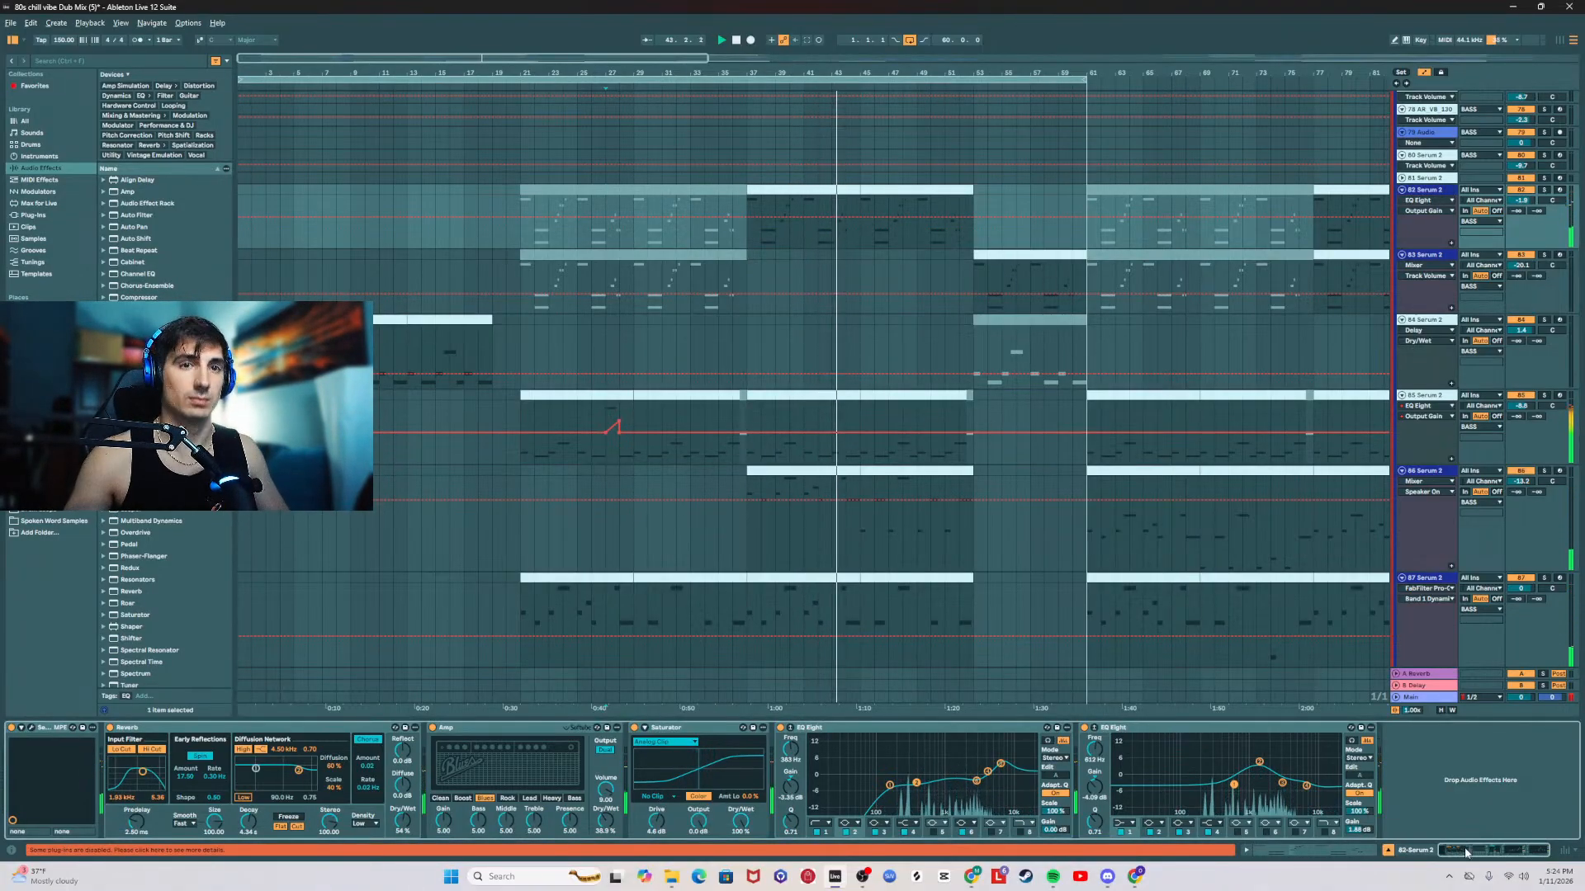
pyautogui.click(749, 237)
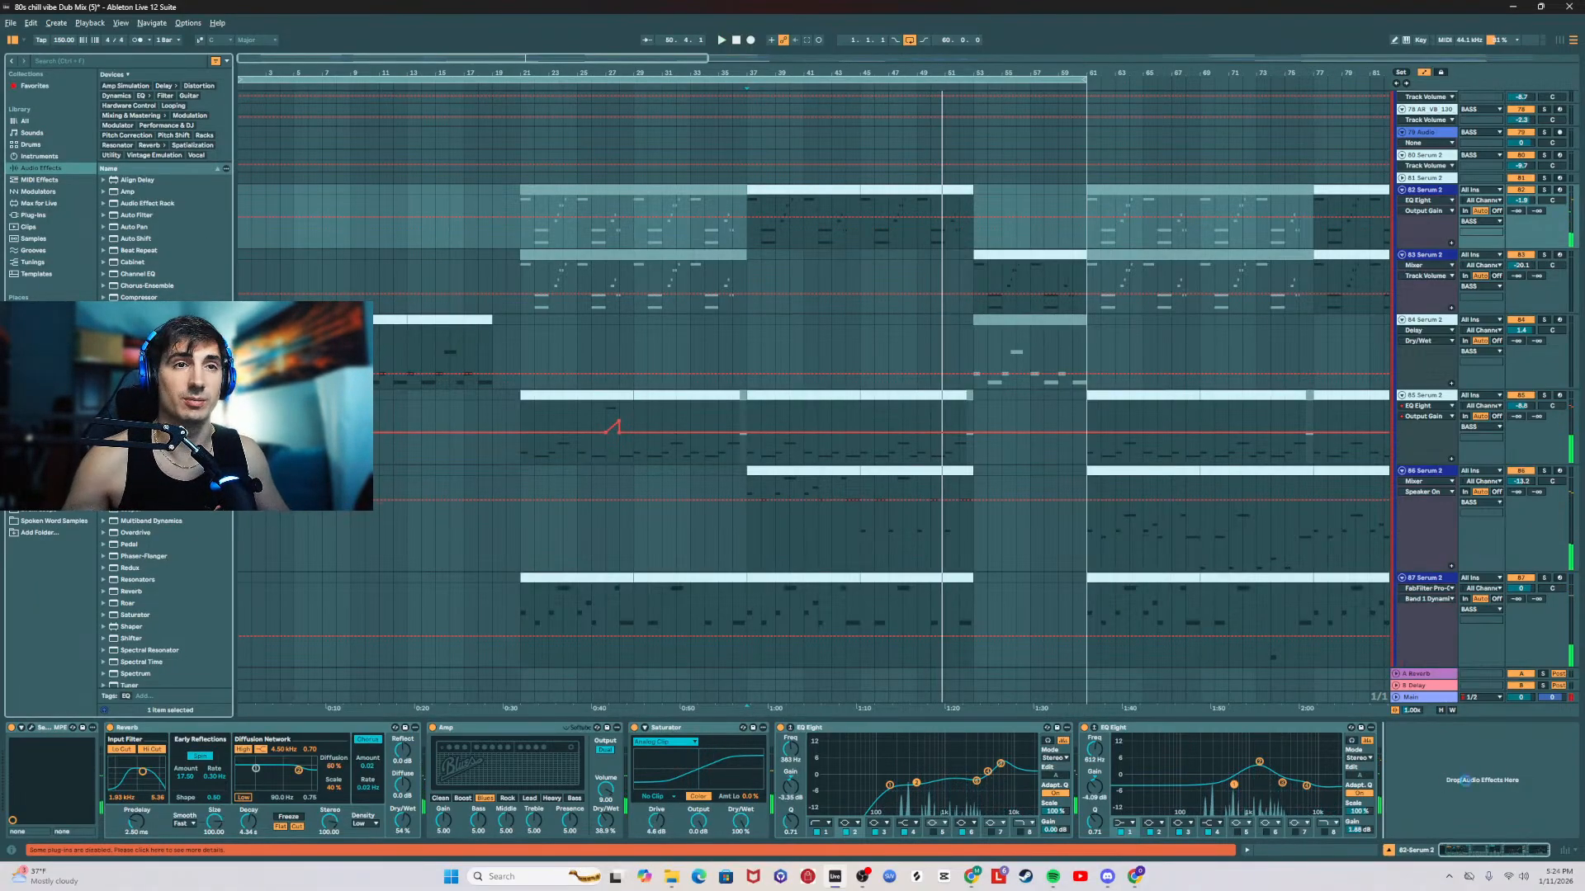
pyautogui.moveTo(1465, 780); pyautogui.dragTo(1466, 780)
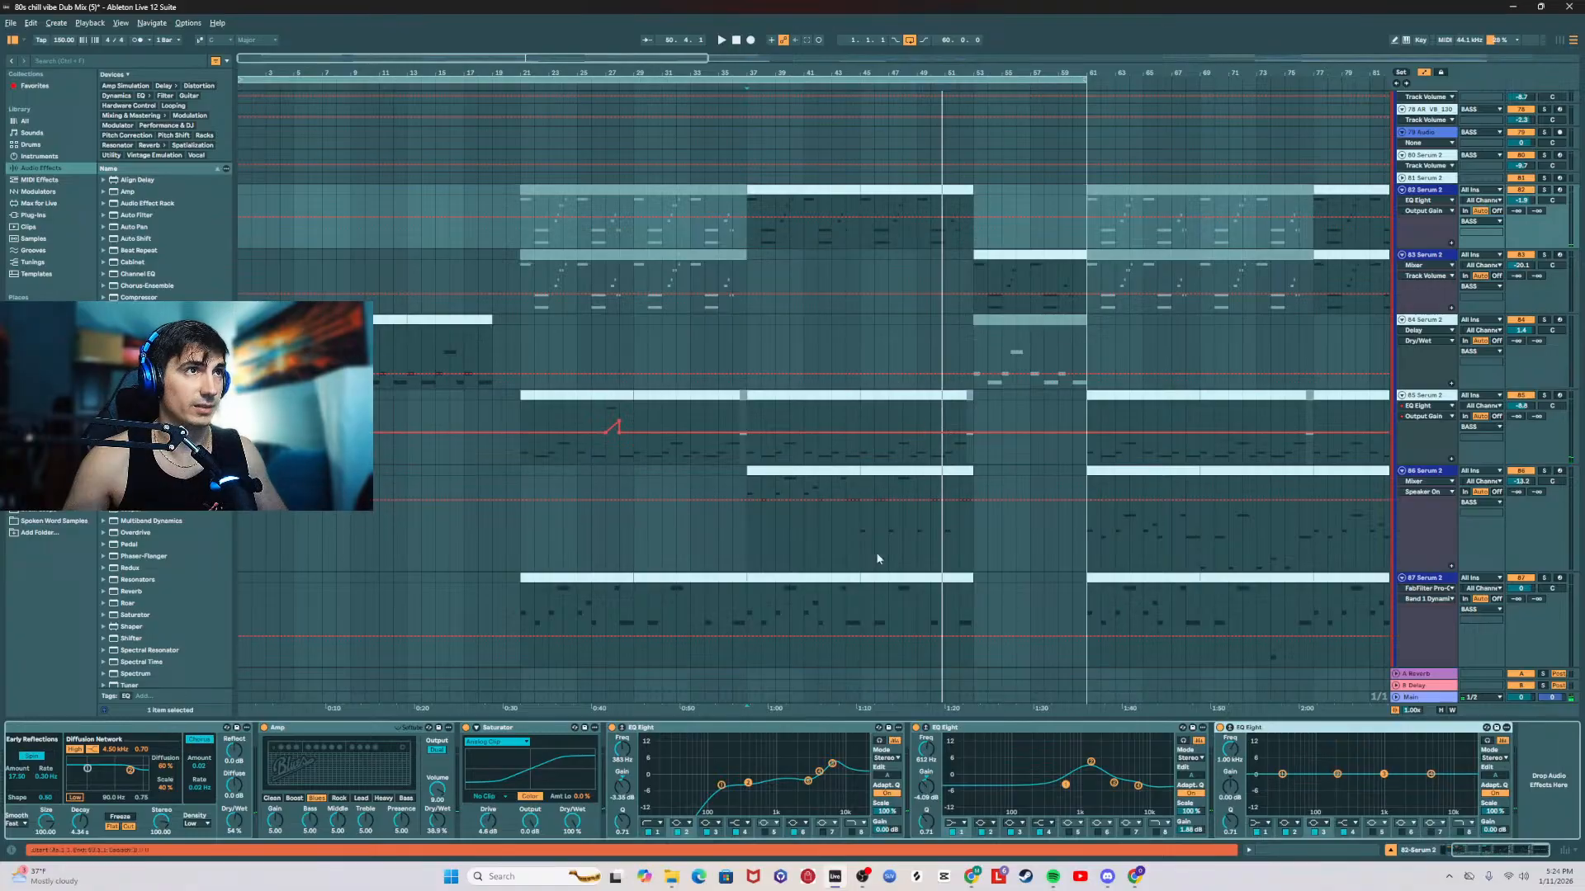
pyautogui.press('space')
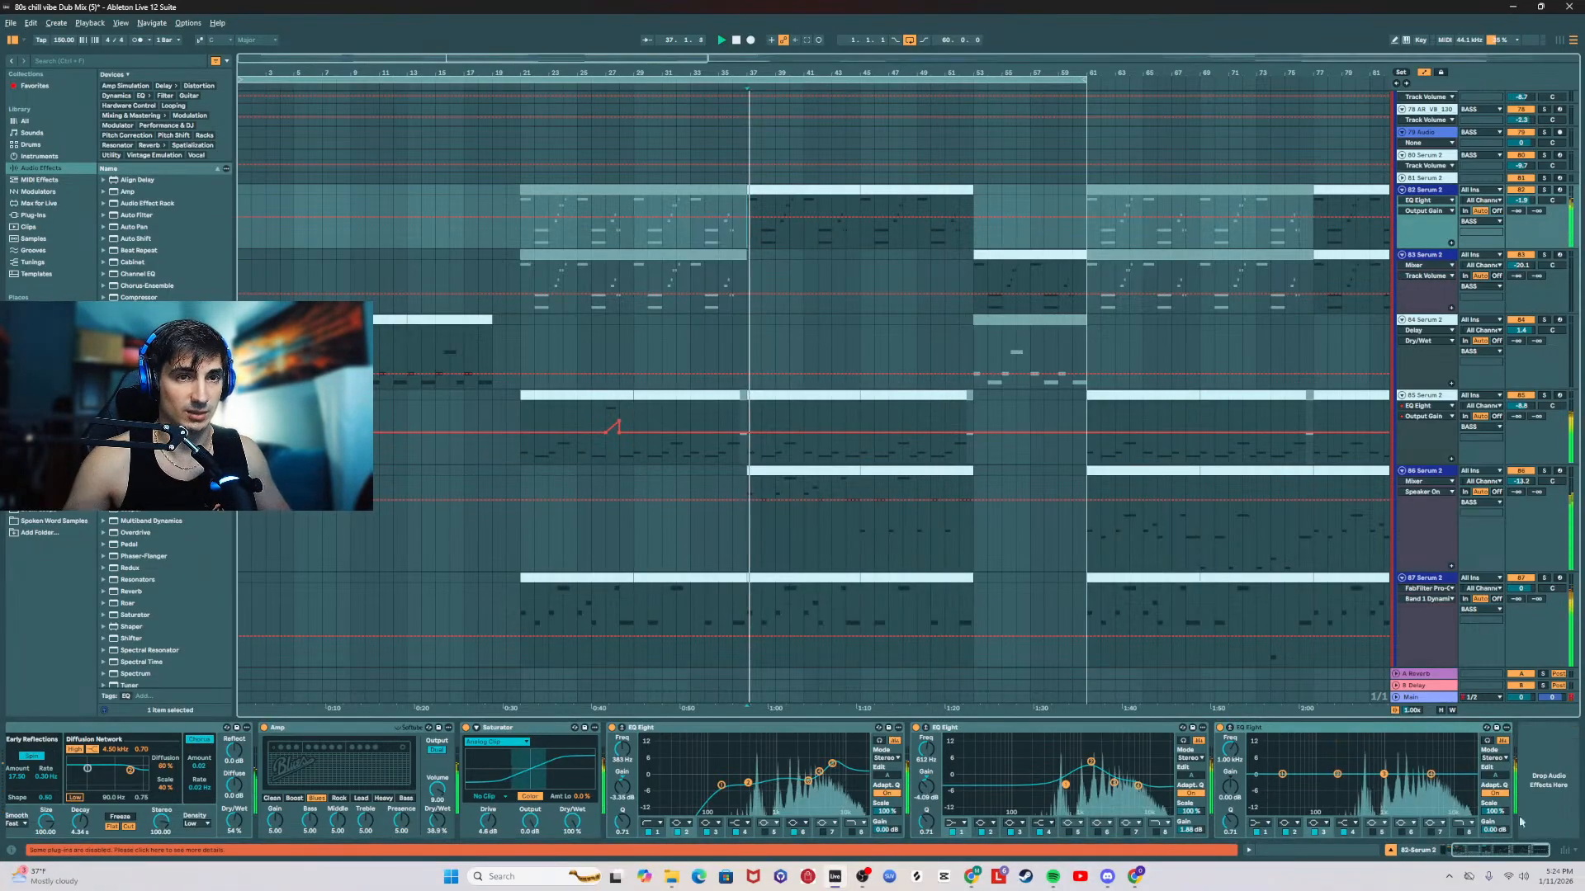
pyautogui.click(1493, 758)
pyautogui.click(1490, 786)
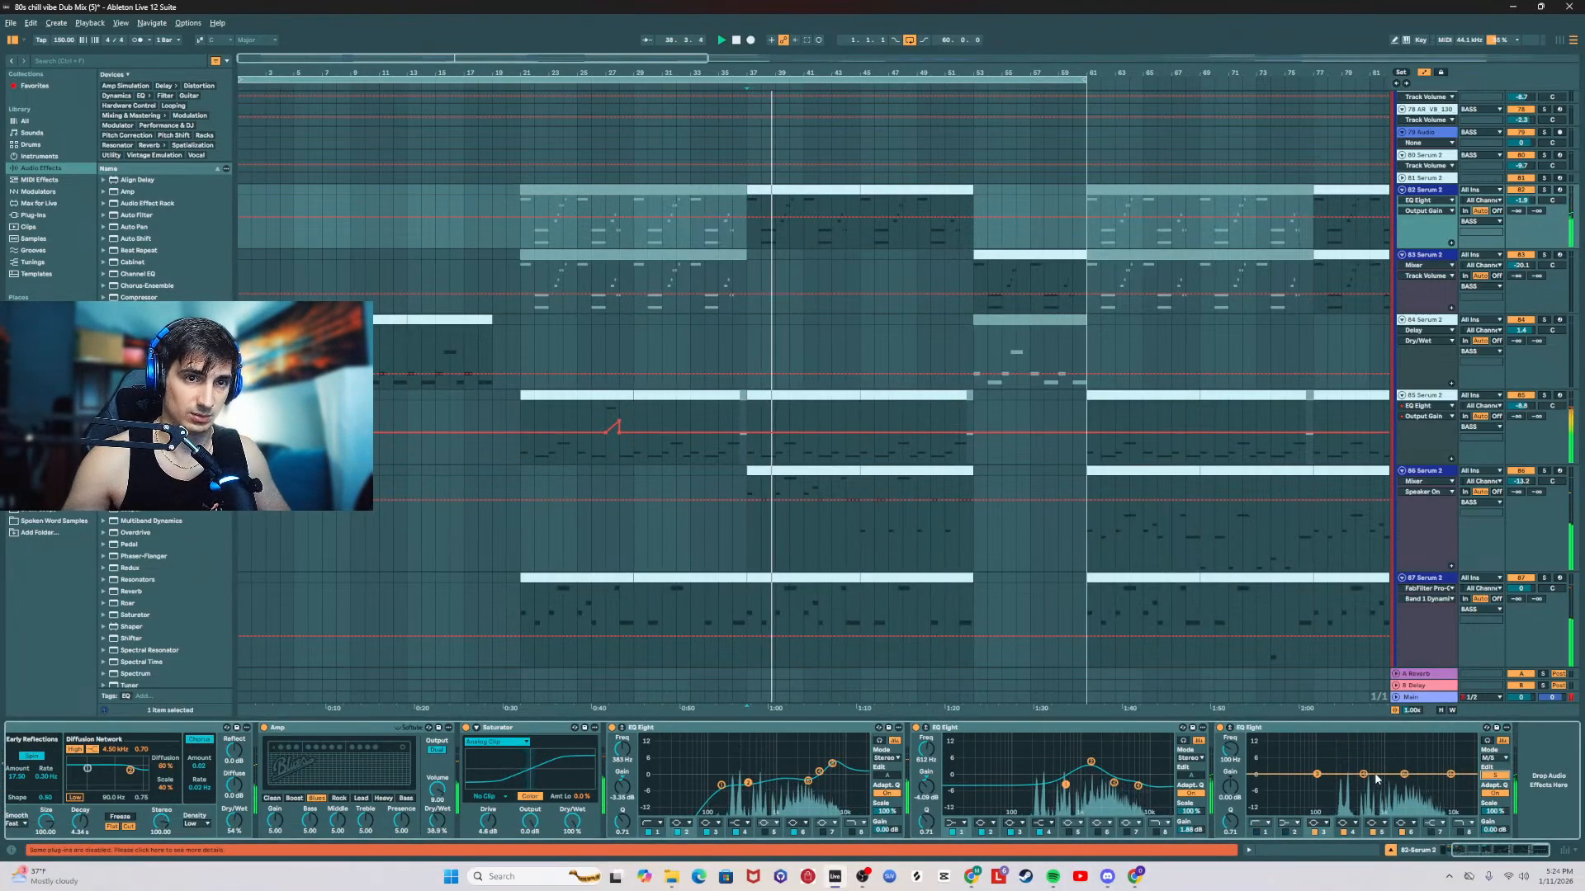
# Step: Shape the new EQ Eight's mid and side curves separately, with a gentle high boost and a dip, and adjust the dipped band's resonance
pyautogui.moveTo(1395, 761); pyautogui.dragTo(1429, 764)
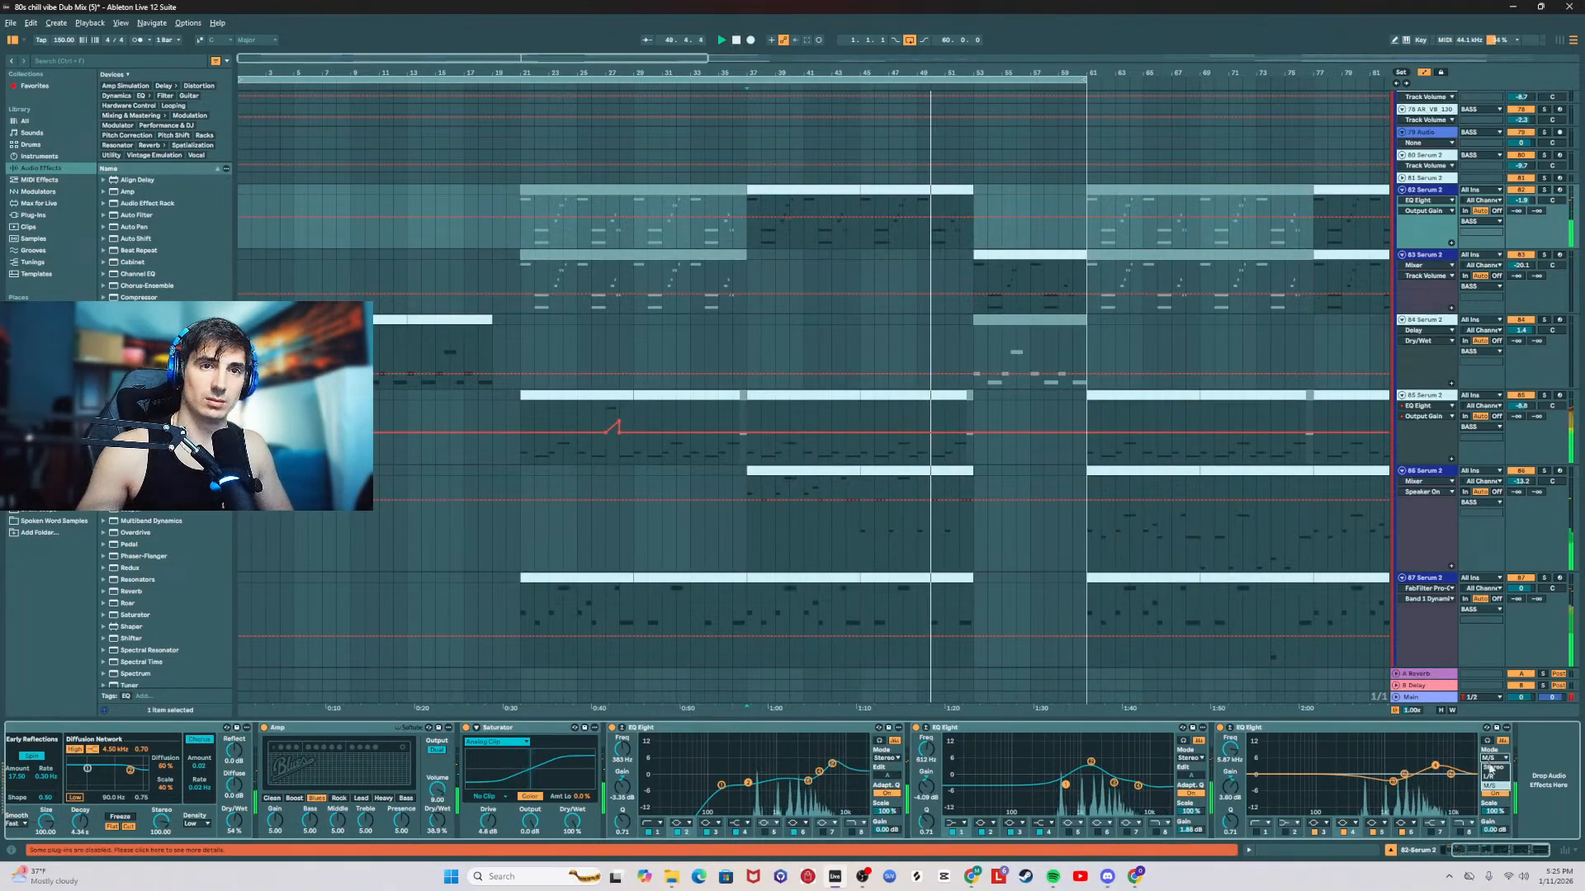
pyautogui.click(1494, 776)
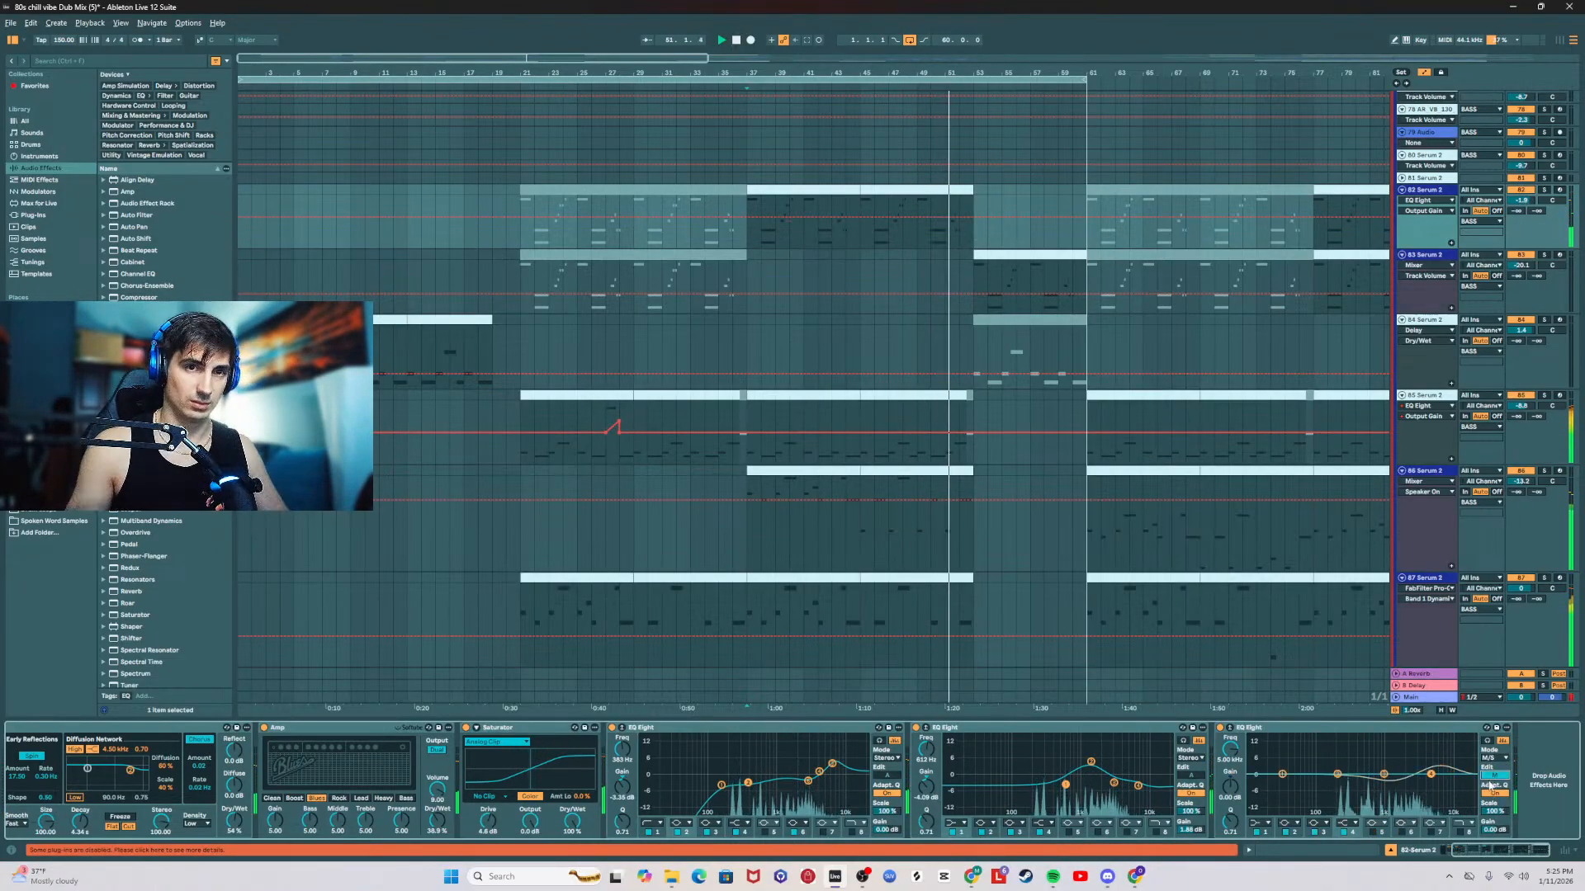
pyautogui.moveTo(1335, 774); pyautogui.dragTo(1343, 776)
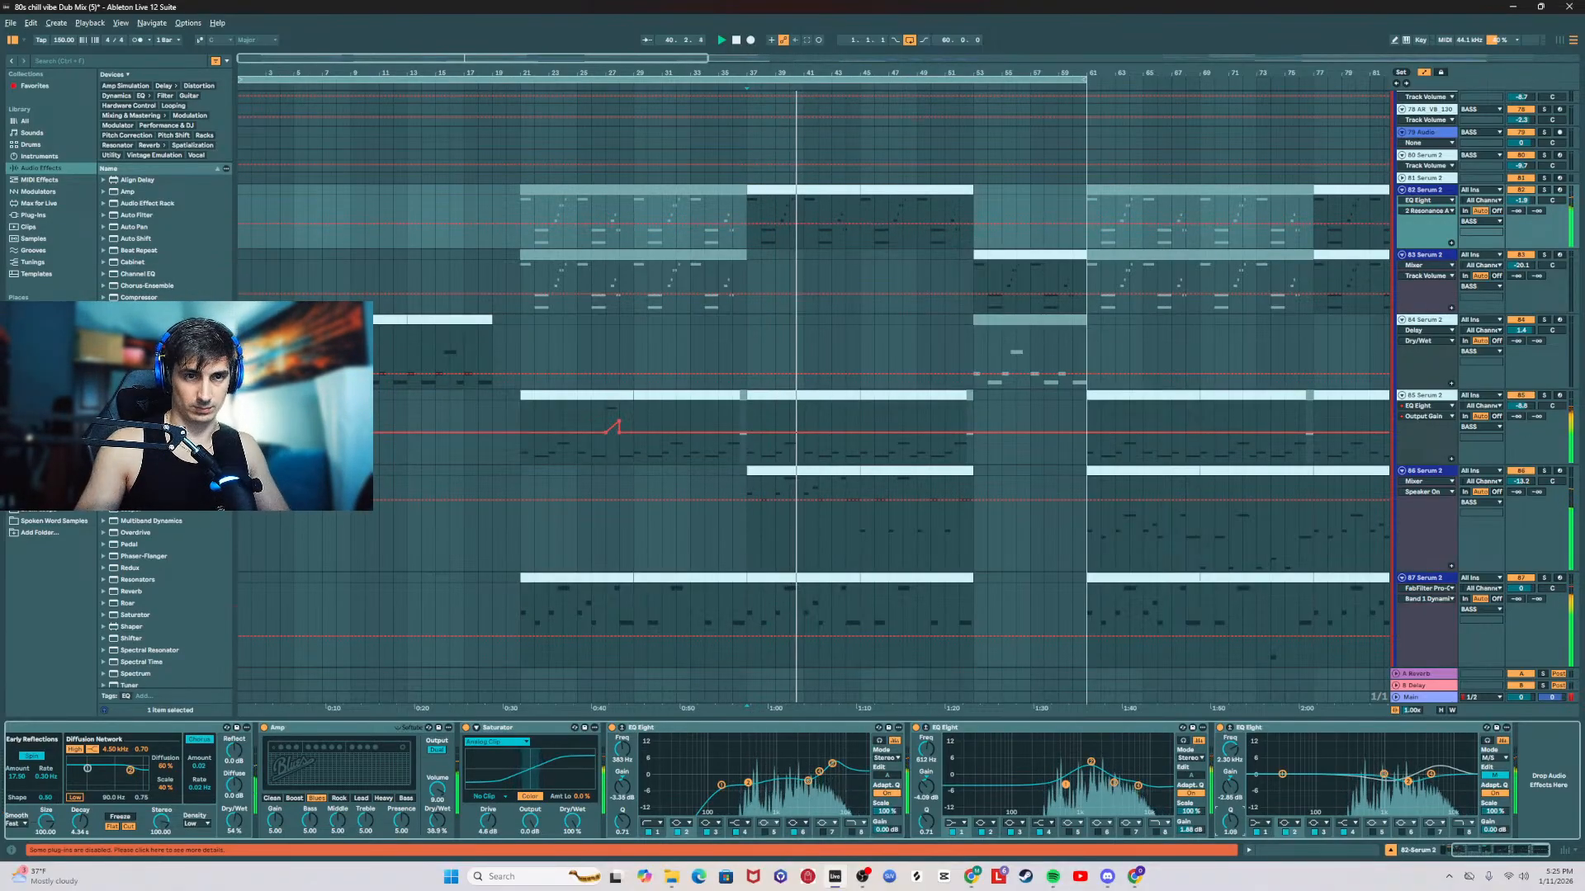
pyautogui.moveTo(1230, 821); pyautogui.dragTo(1230, 801)
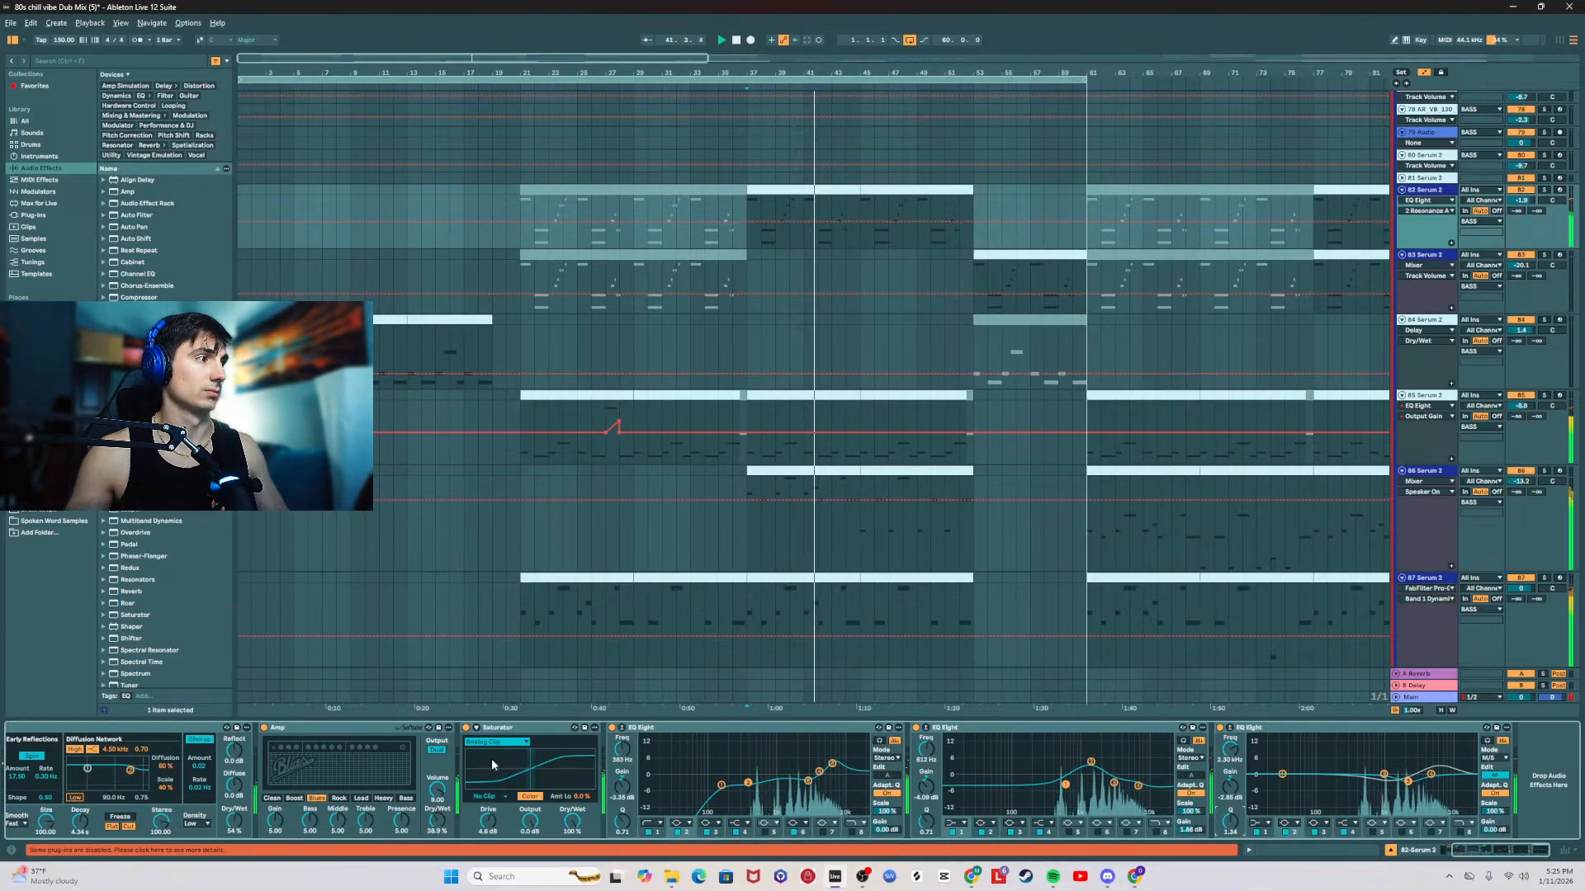
# Step: Select the 62 saxophone track in the MIDS group and listen again from its first clip at bar 21
pyautogui.moveTo(1517, 851); pyautogui.dragTo(1506, 853)
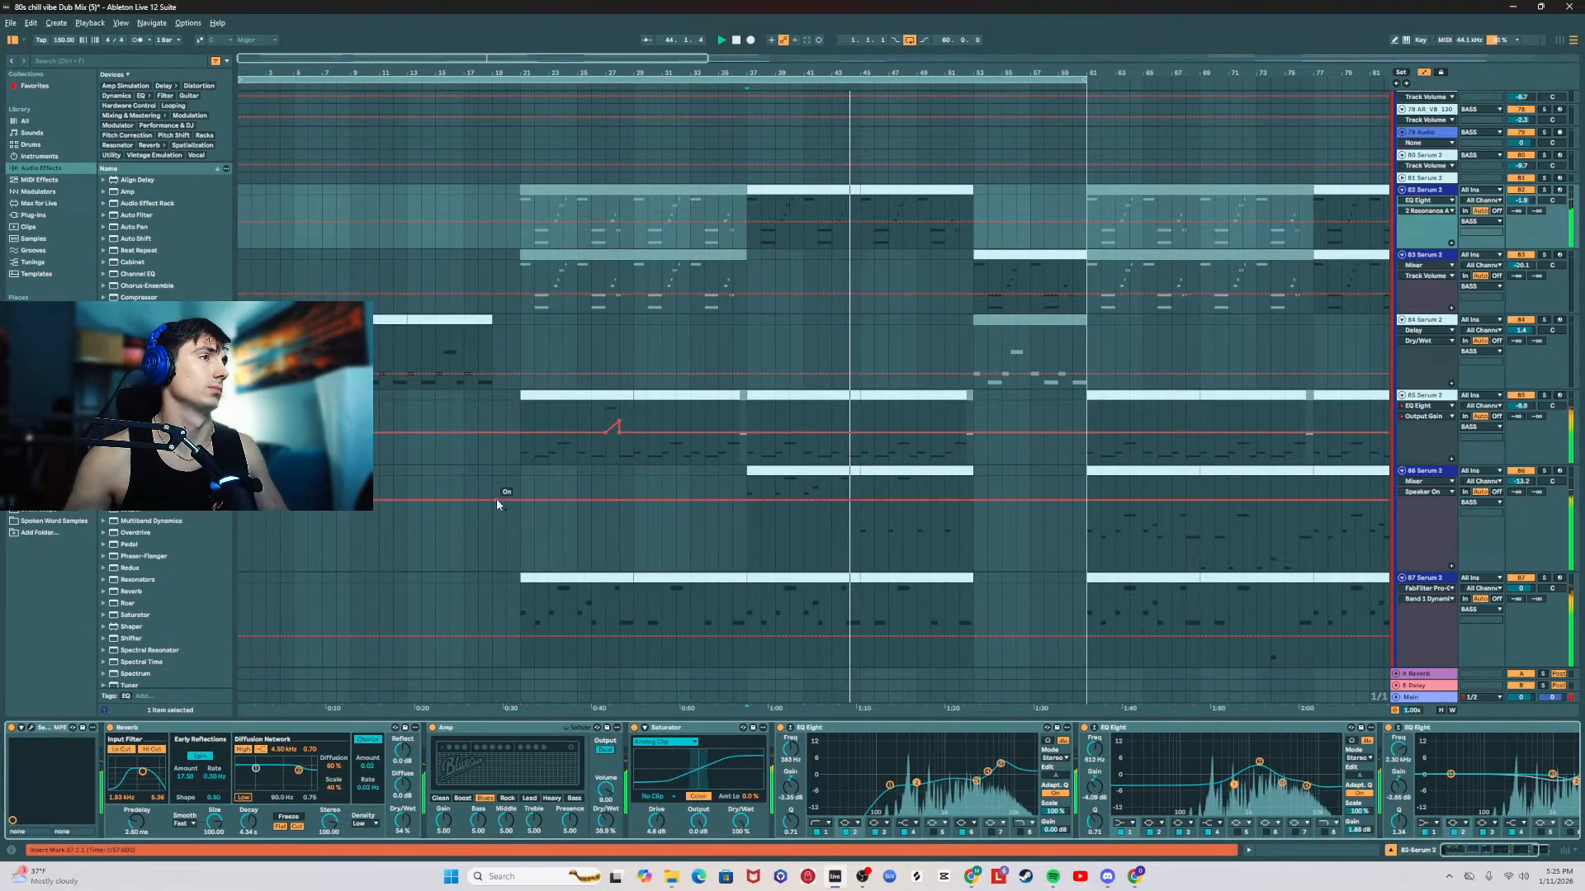
pyautogui.scroll(10, 557, 480)
pyautogui.scroll(3, 791, 409)
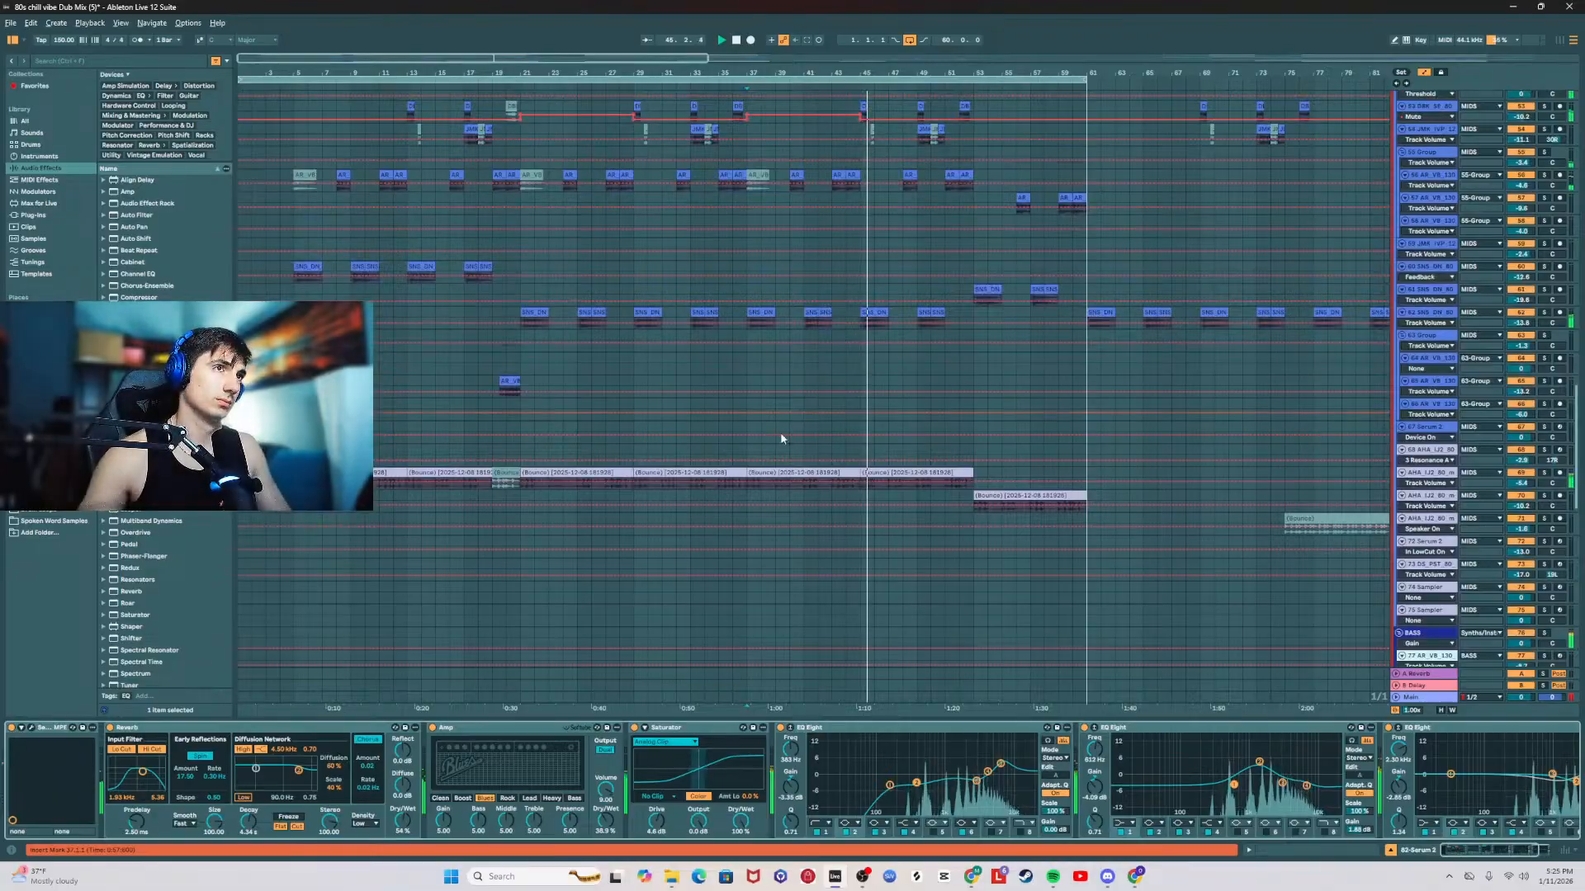
pyautogui.click(1434, 313)
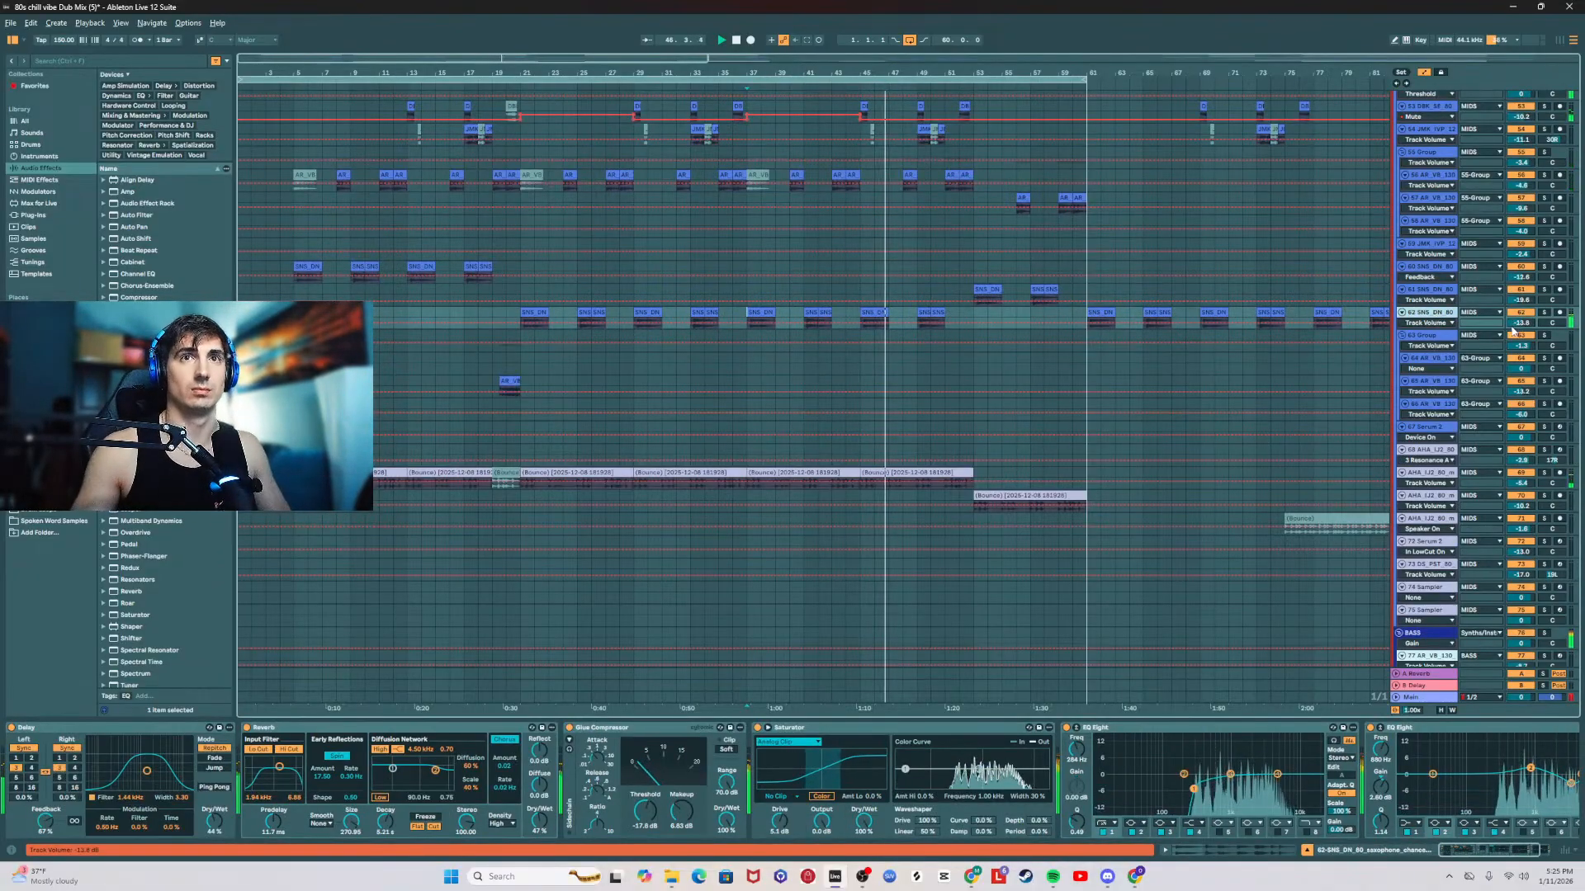
pyautogui.scroll(2, 615, 361)
pyautogui.scroll(2, 615, 361)
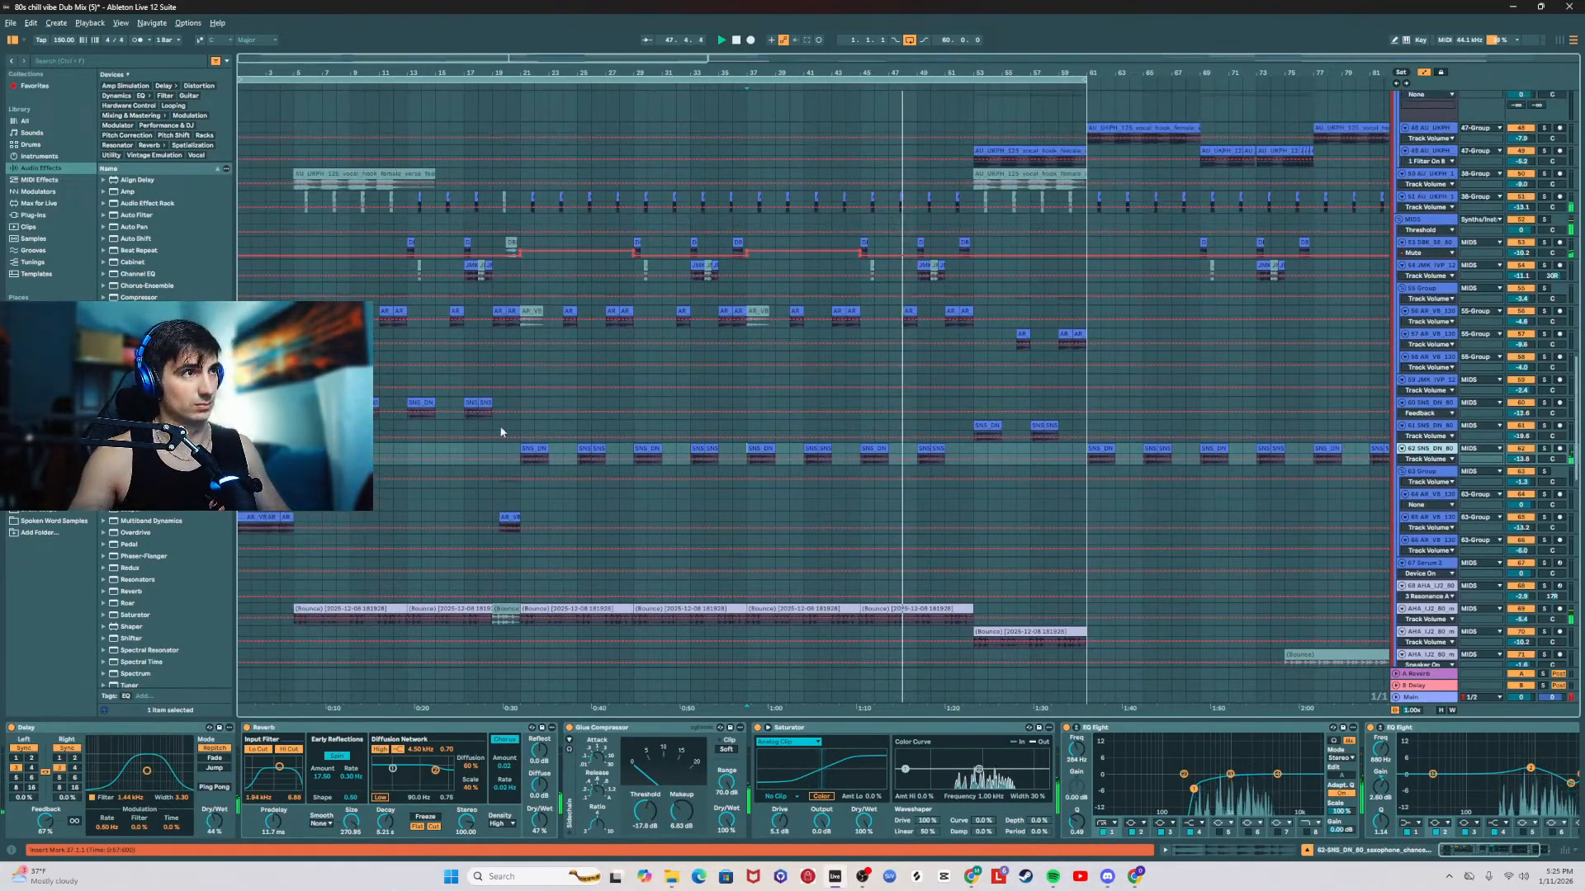
pyautogui.click(523, 449)
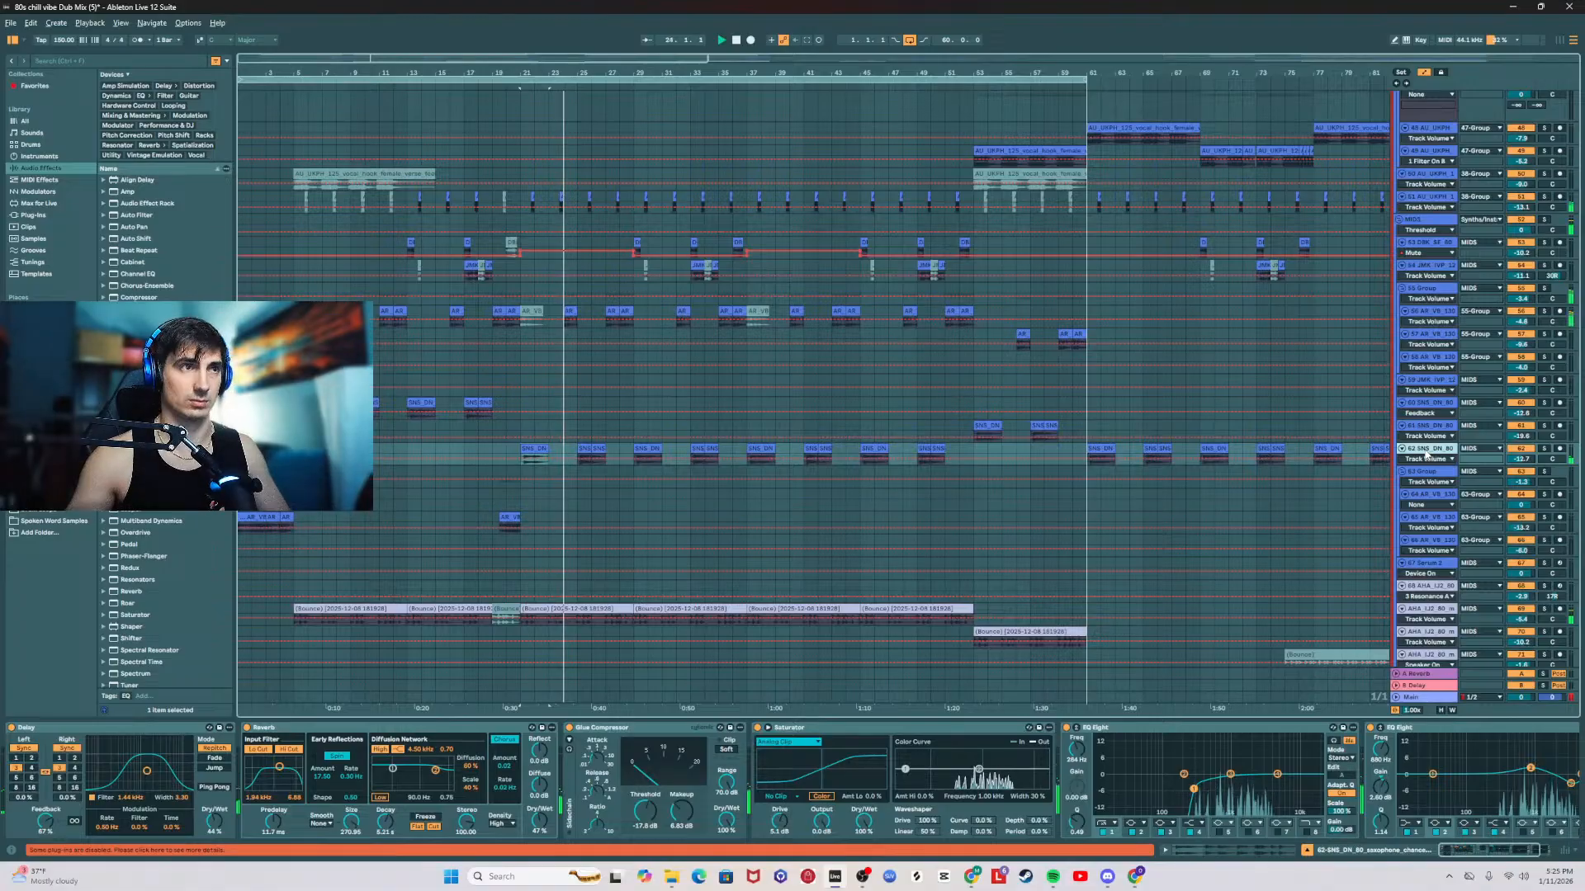
# Step: Add a third EQ Eight at the end of the 62 saxophone track's effect chain
pyautogui.moveTo(1491, 851); pyautogui.dragTo(1576, 833)
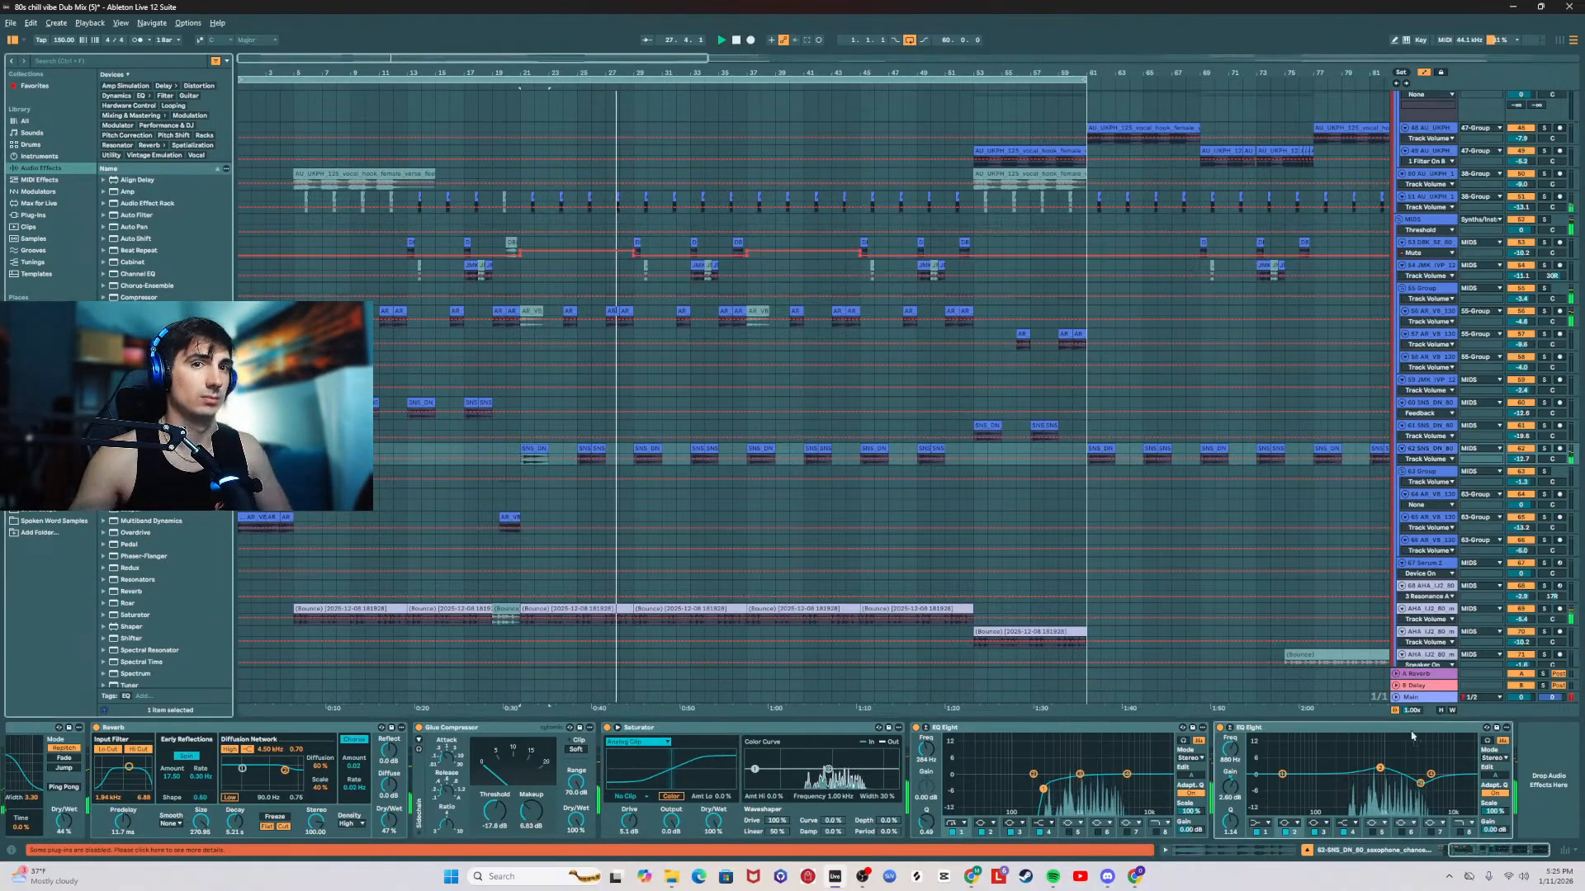
pyautogui.scroll(-5, 712, 499)
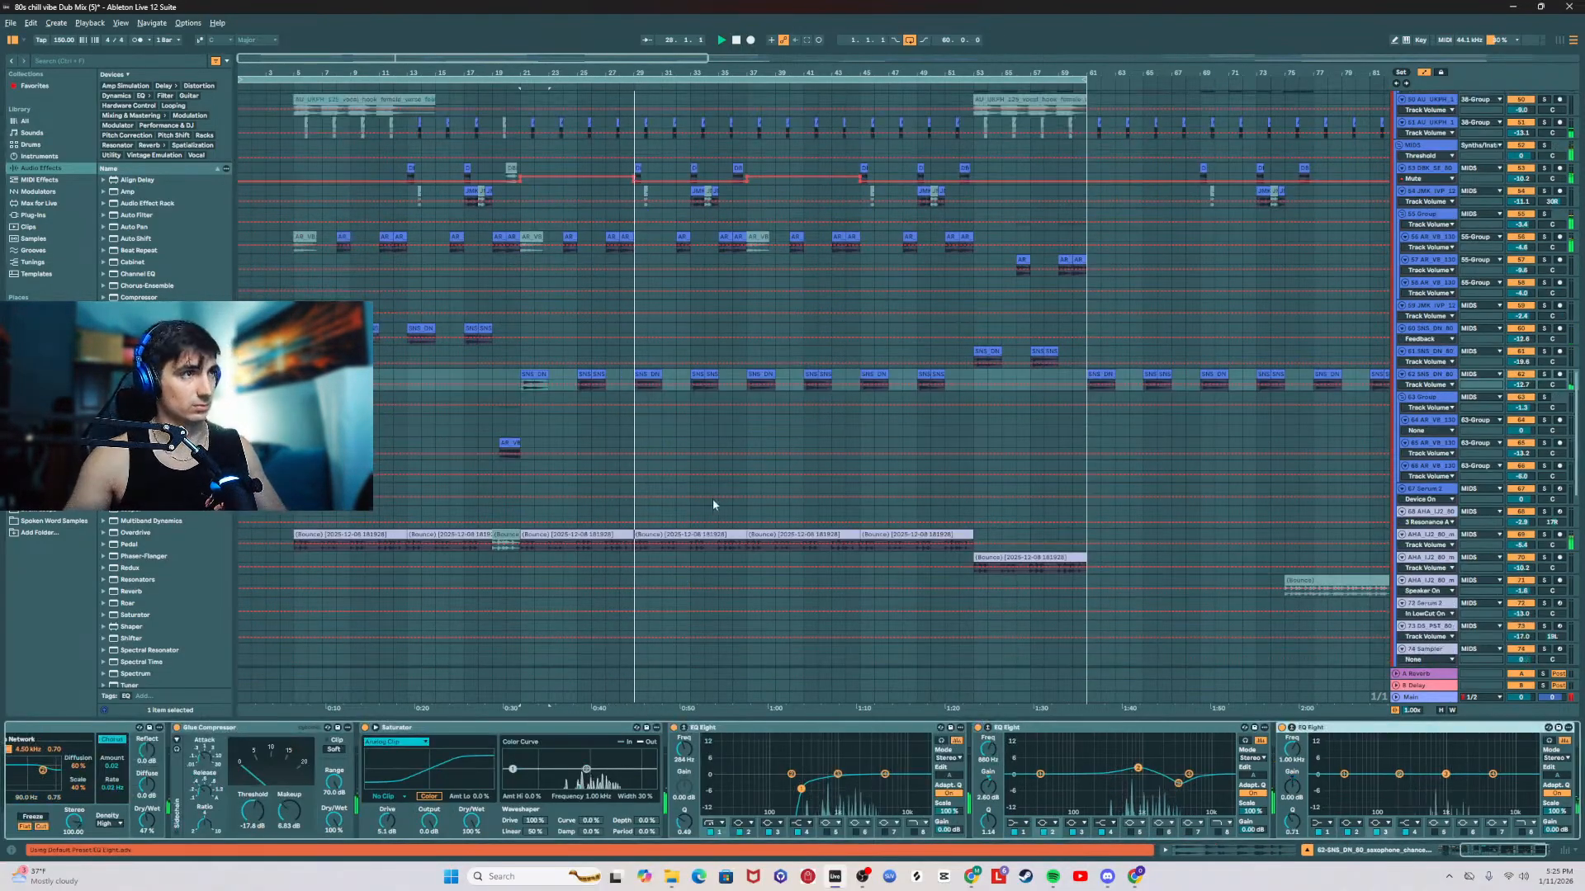
# Step: Select the bar 21 clip on 85 Serum 2, open its Serum 2 plugin, and adjust the Porta Time
pyautogui.scroll(-15, 422, 457)
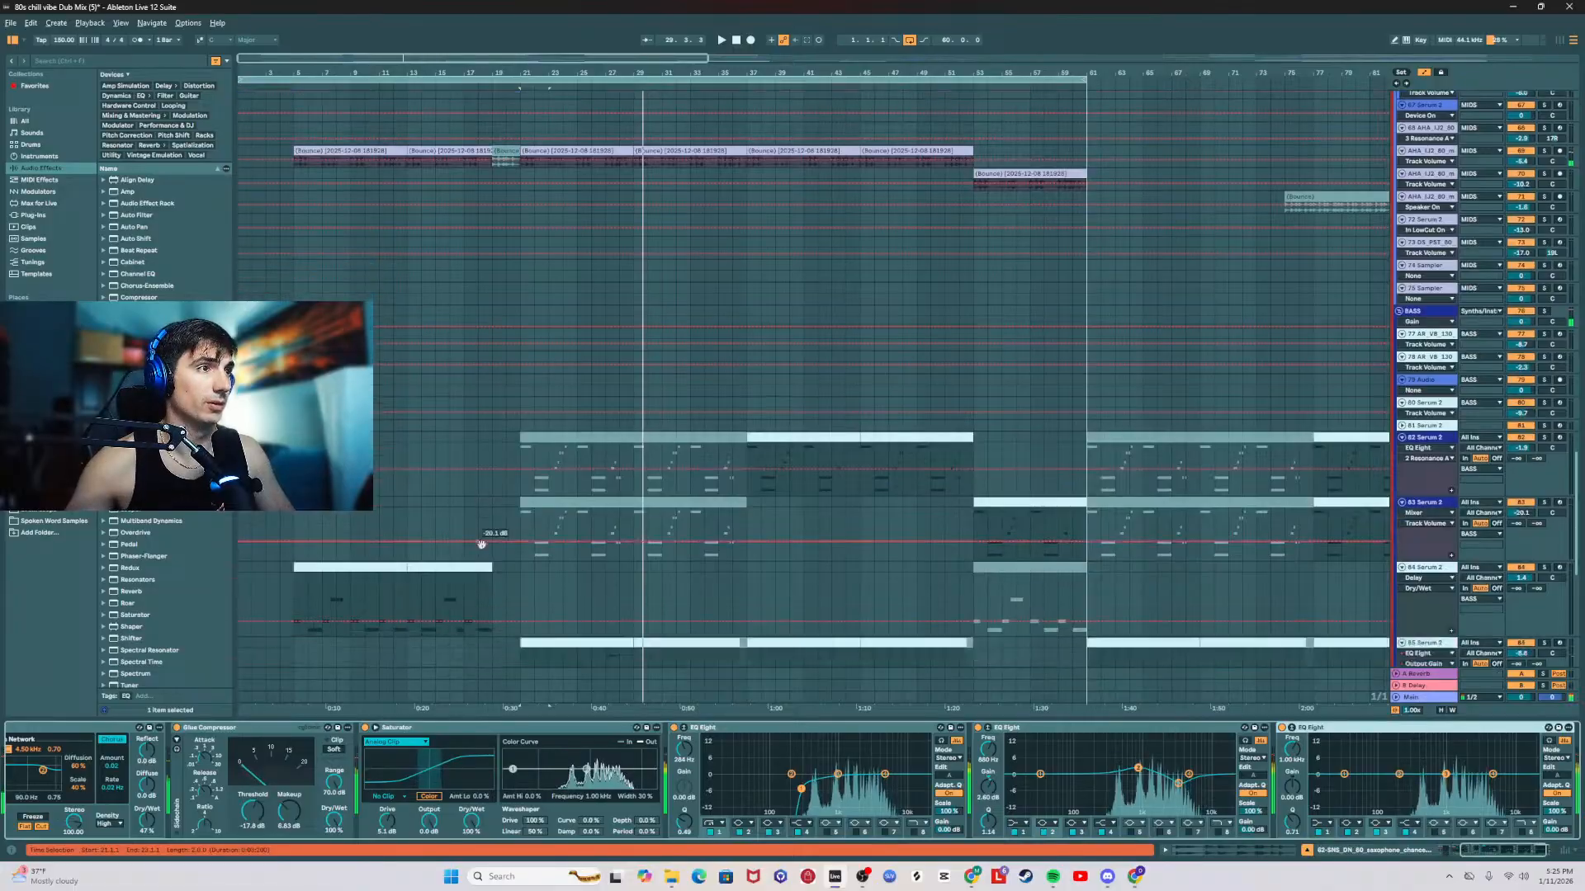
pyautogui.click(611, 320)
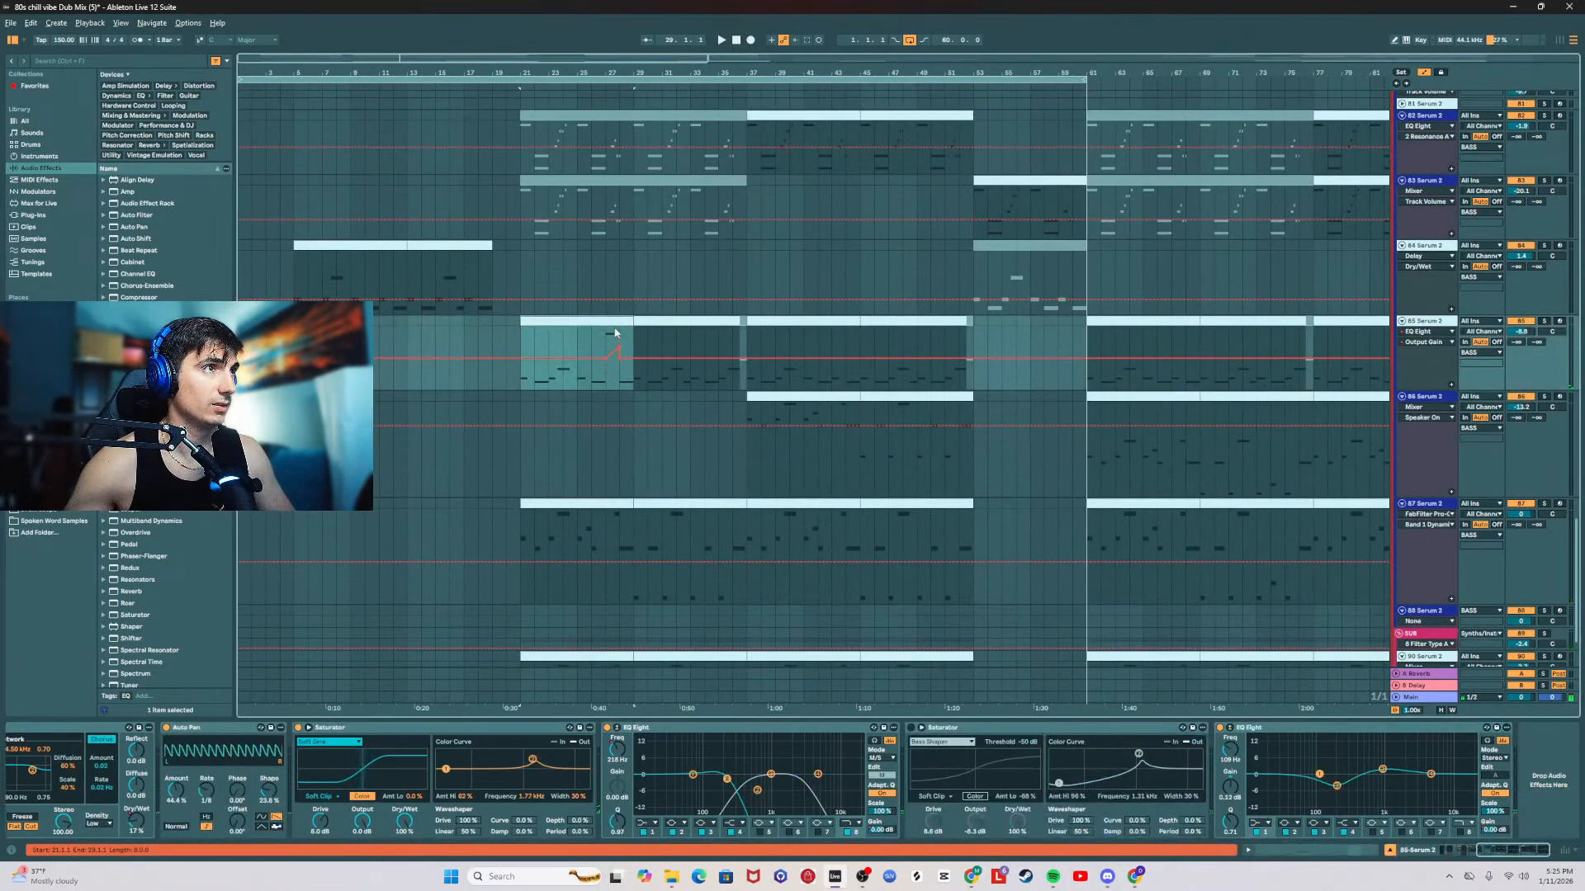
pyautogui.click(613, 322)
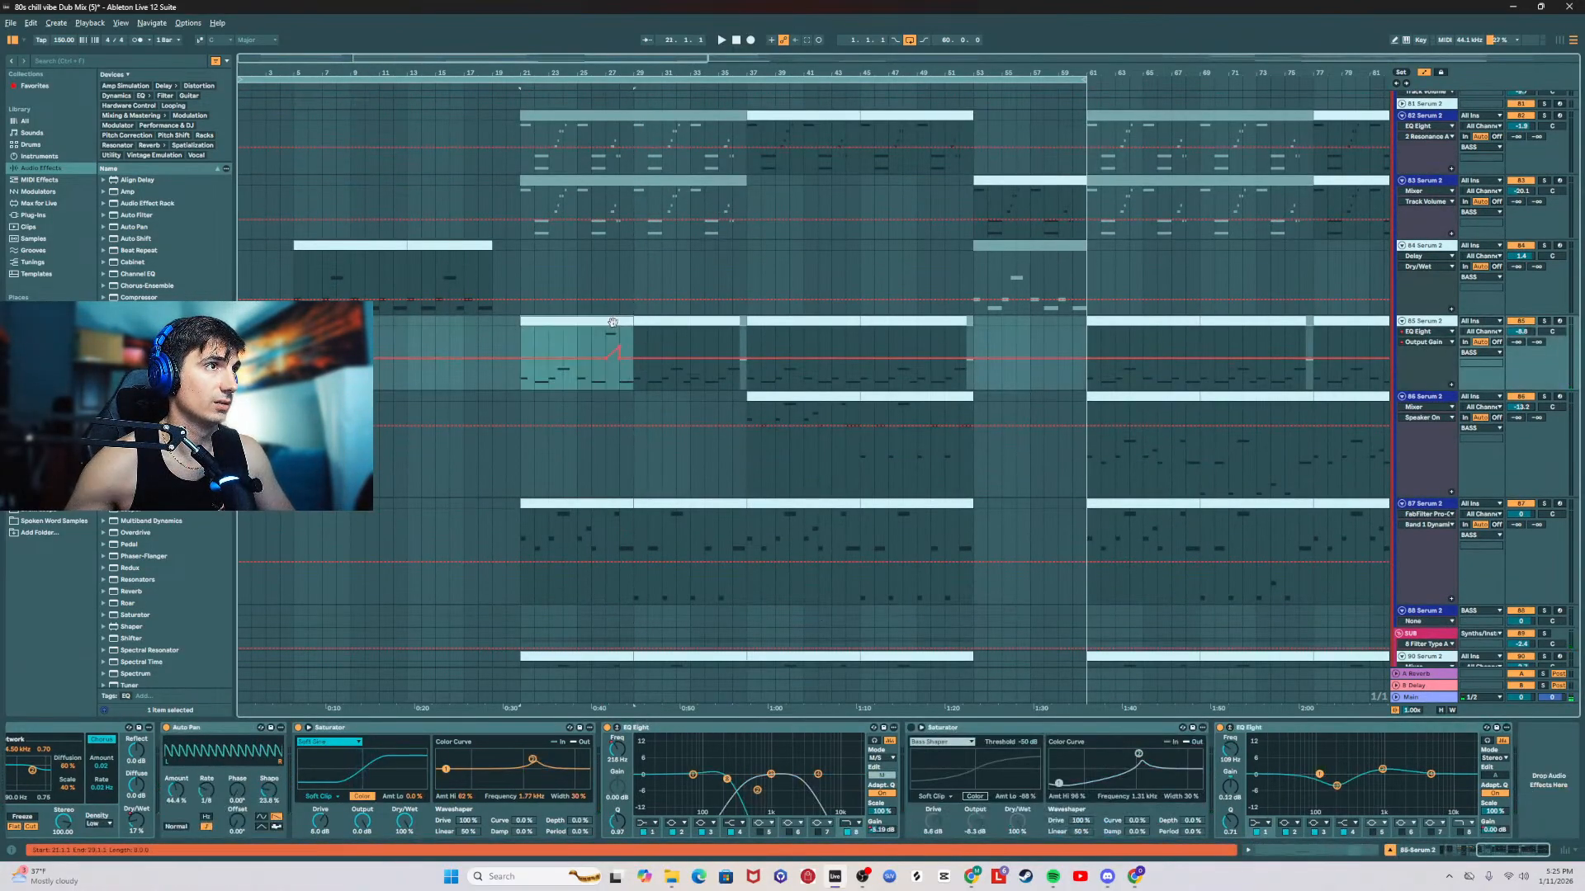
pyautogui.hscroll(-5, 1214, 818)
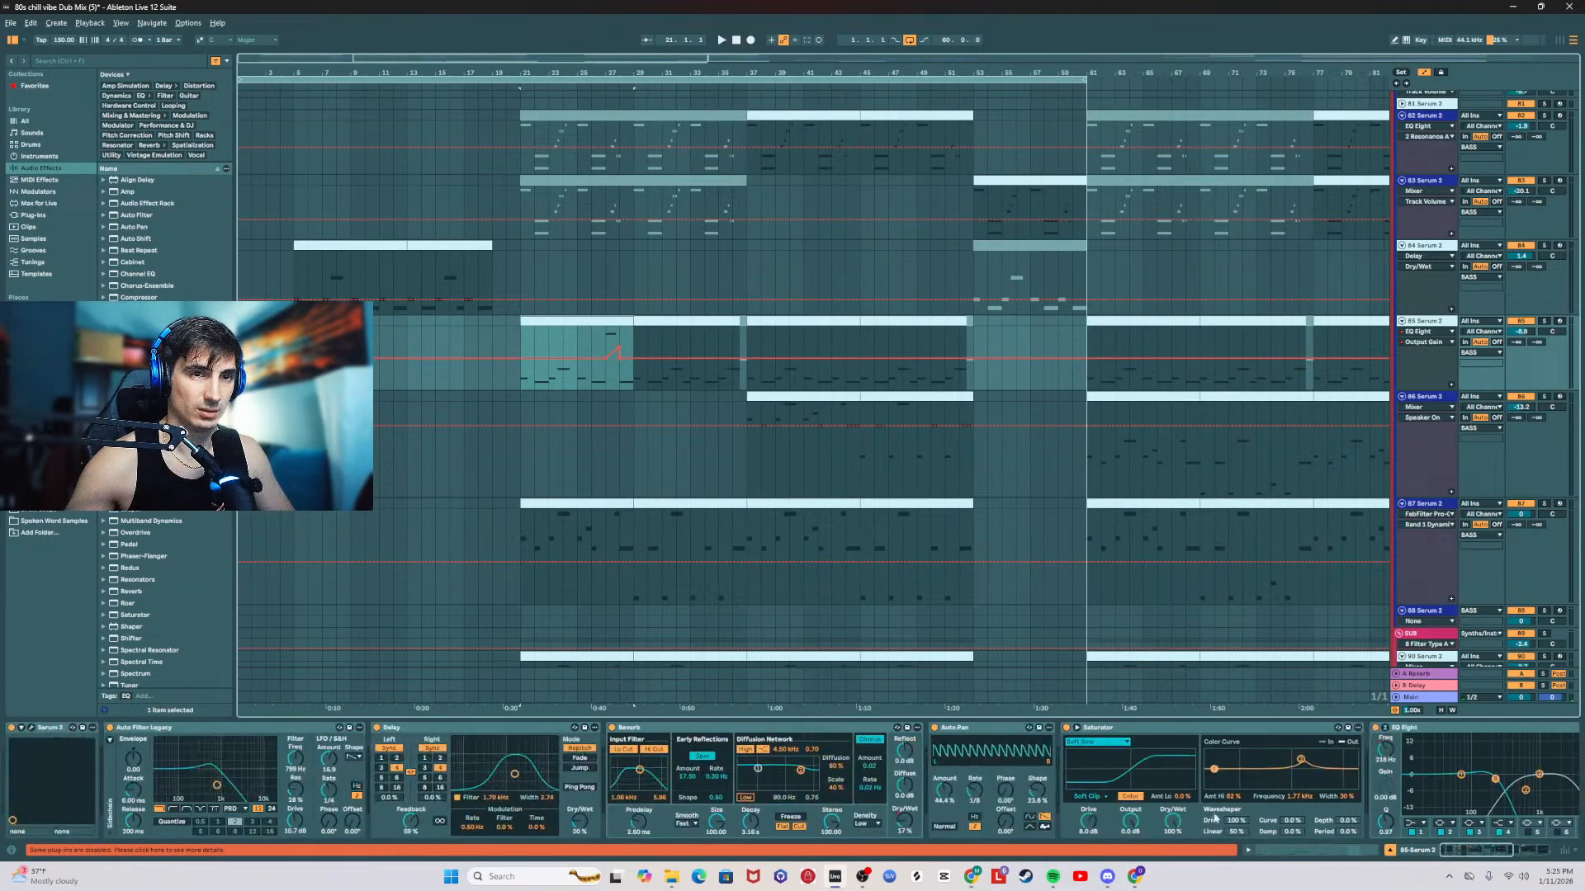
pyautogui.click(22, 728)
pyautogui.click(31, 728)
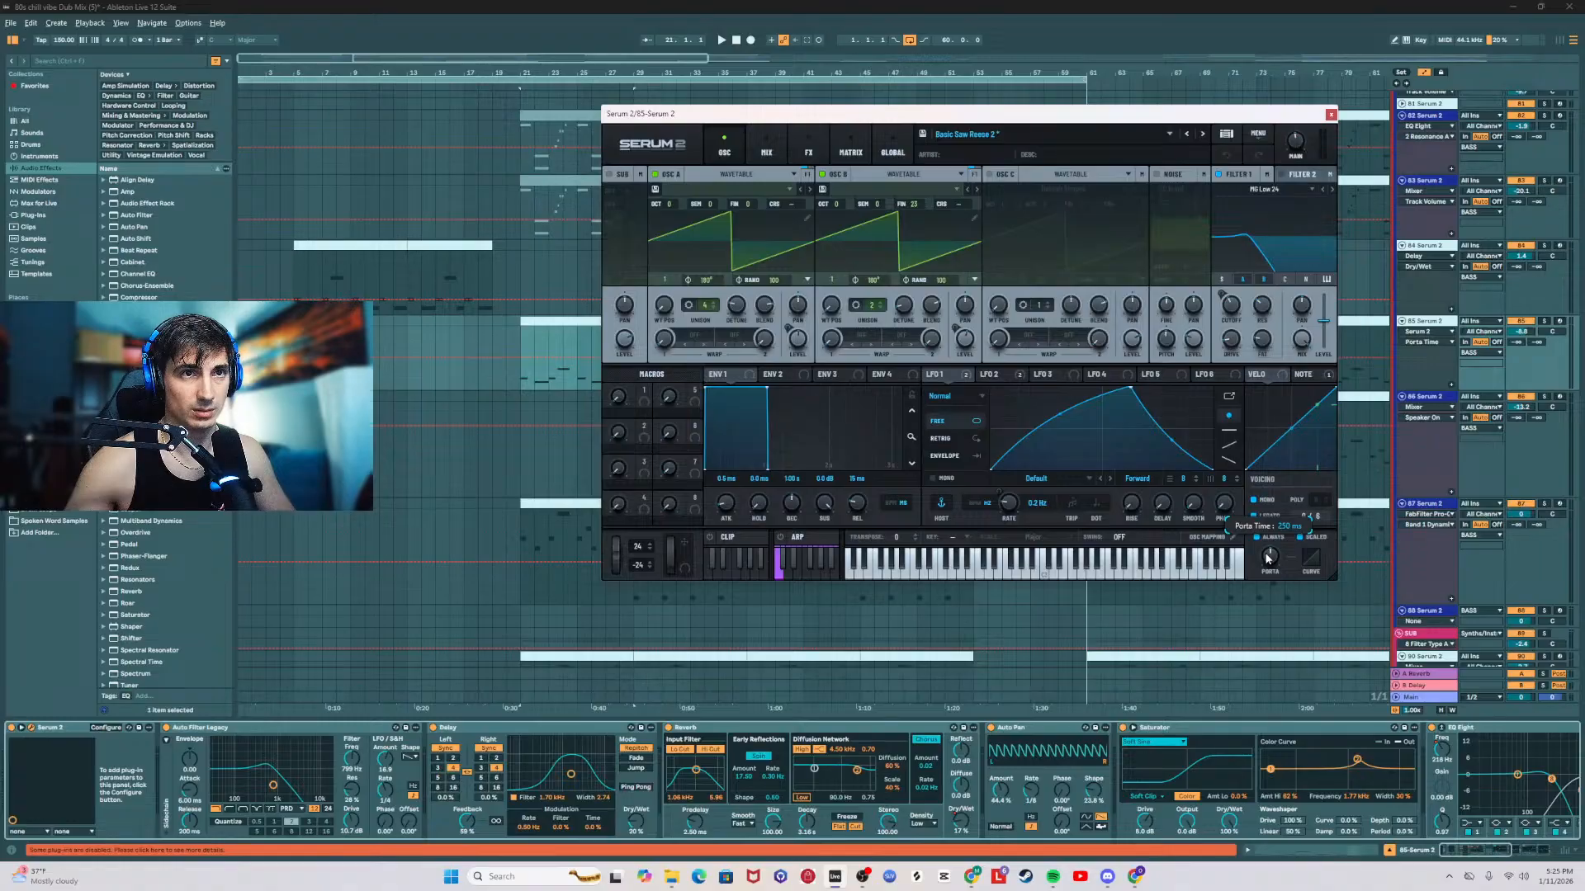
pyautogui.moveTo(1092, 121); pyautogui.dragTo(1067, 518)
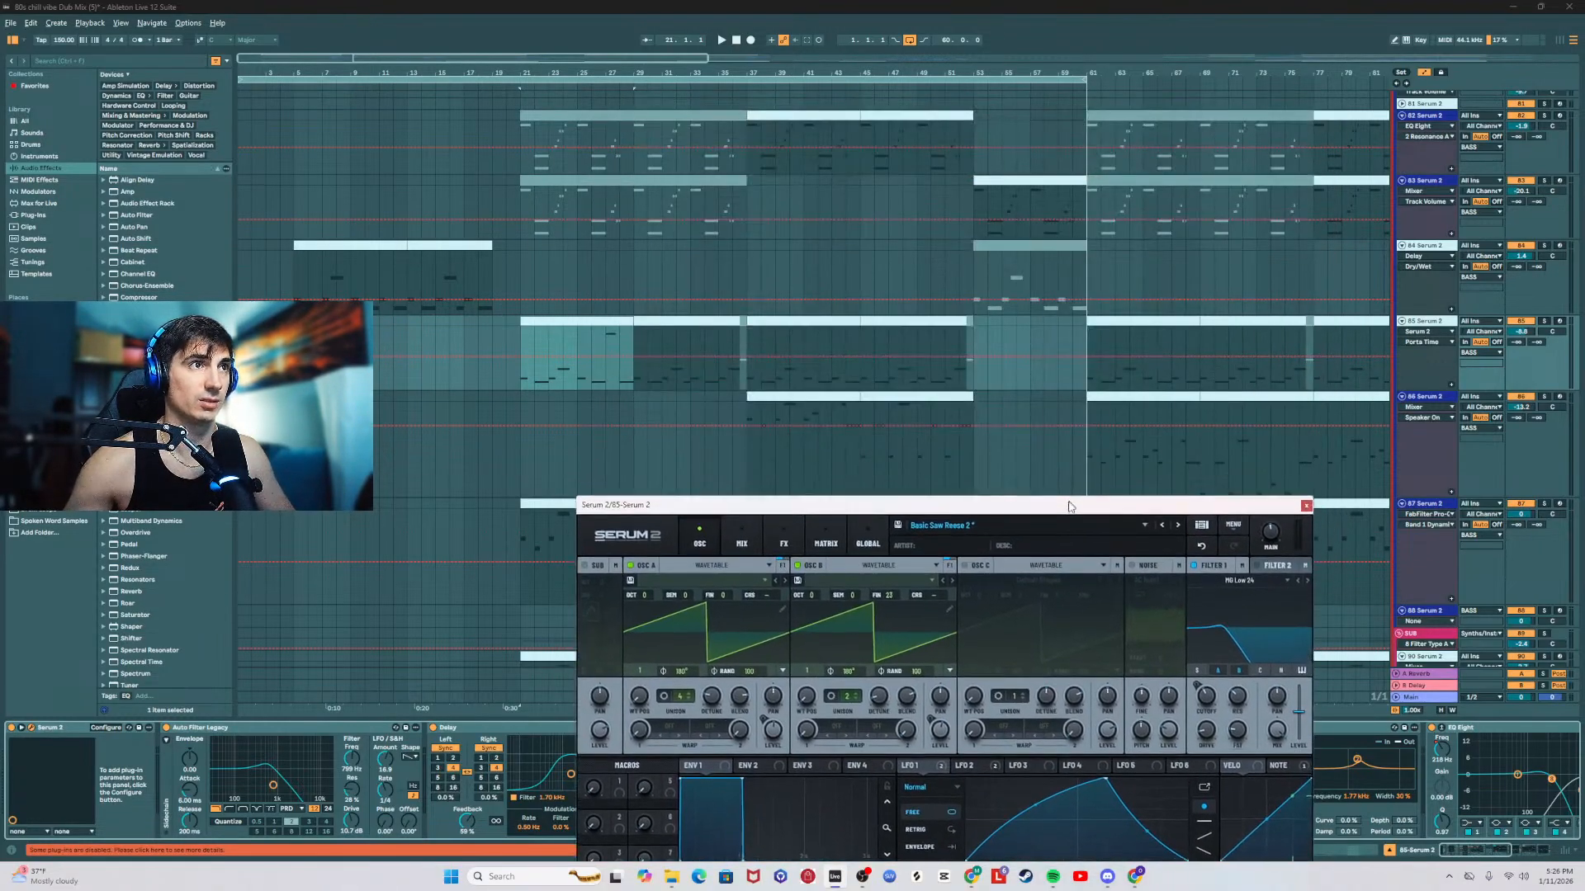
# Step: Play 85 Serum 2 from about bar 26, close the plugin window, and select its clip at bar 37
pyautogui.click(591, 386)
pyautogui.press('space')
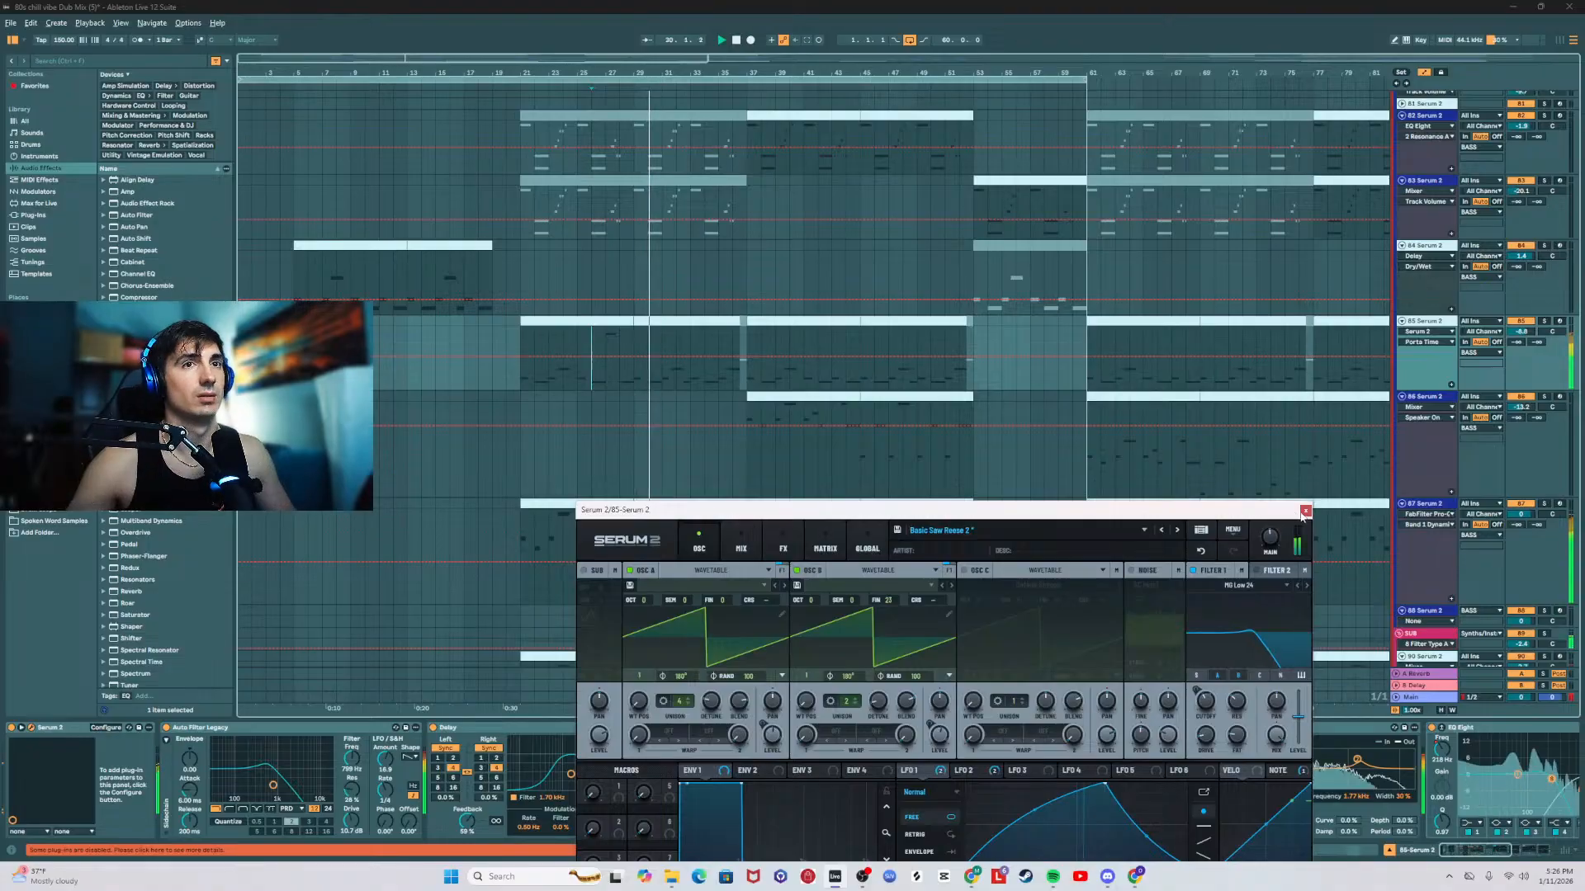
pyautogui.click(1304, 512)
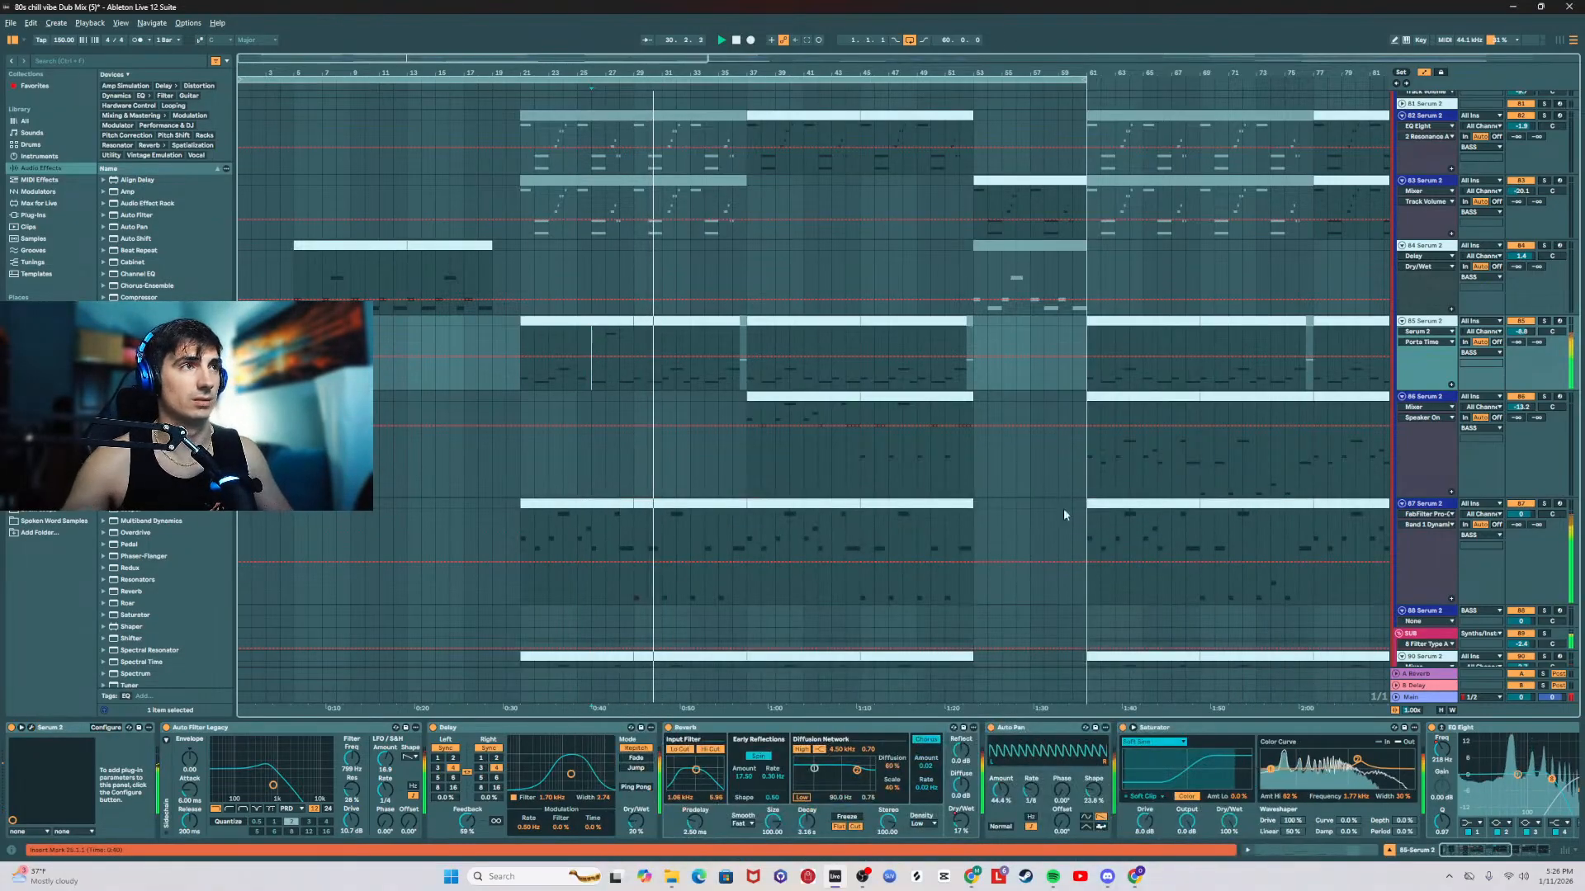
pyautogui.click(596, 321)
pyautogui.click(788, 321)
# Step: Return to the 62 saxophone track in the MIDS group and select its first clip at bar 21
pyautogui.scroll(1, 715, 394)
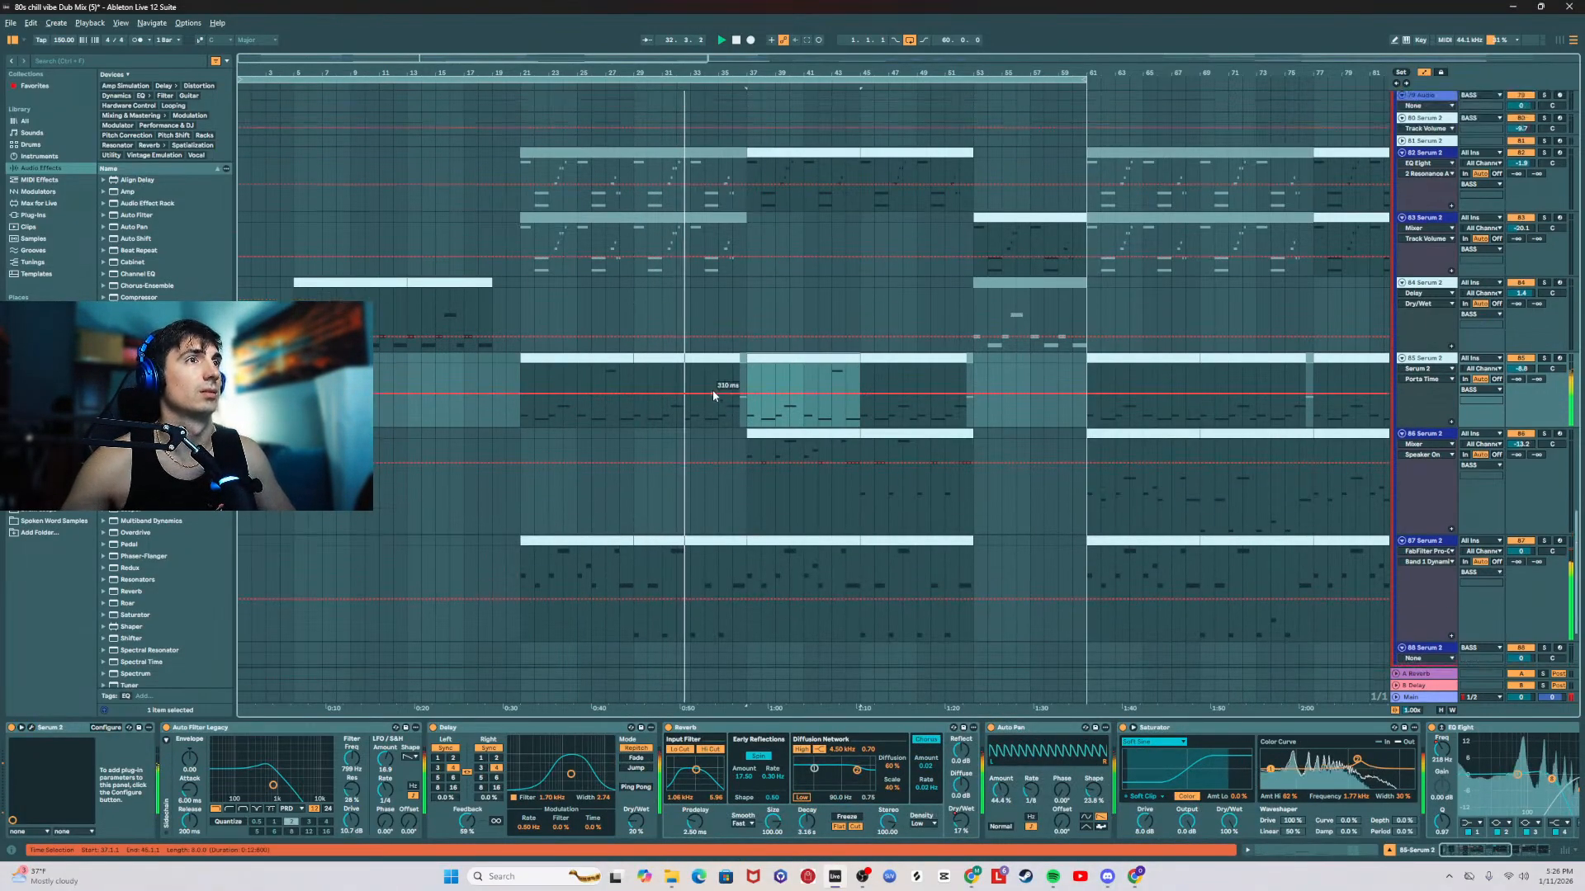
pyautogui.scroll(6, 712, 389)
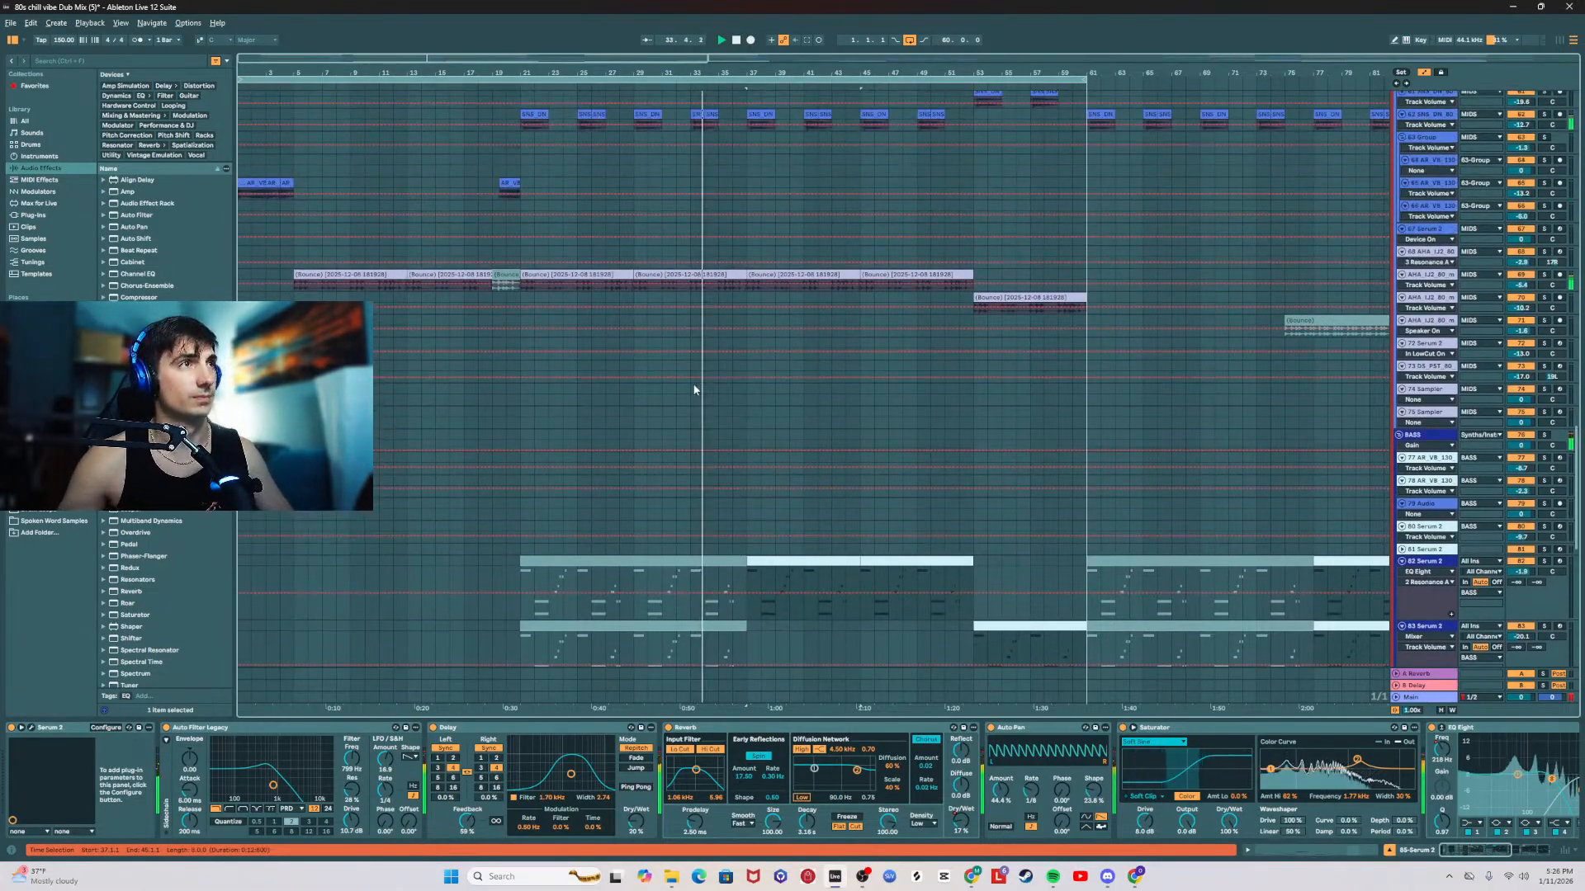
pyautogui.scroll(3, 695, 390)
pyautogui.click(1435, 300)
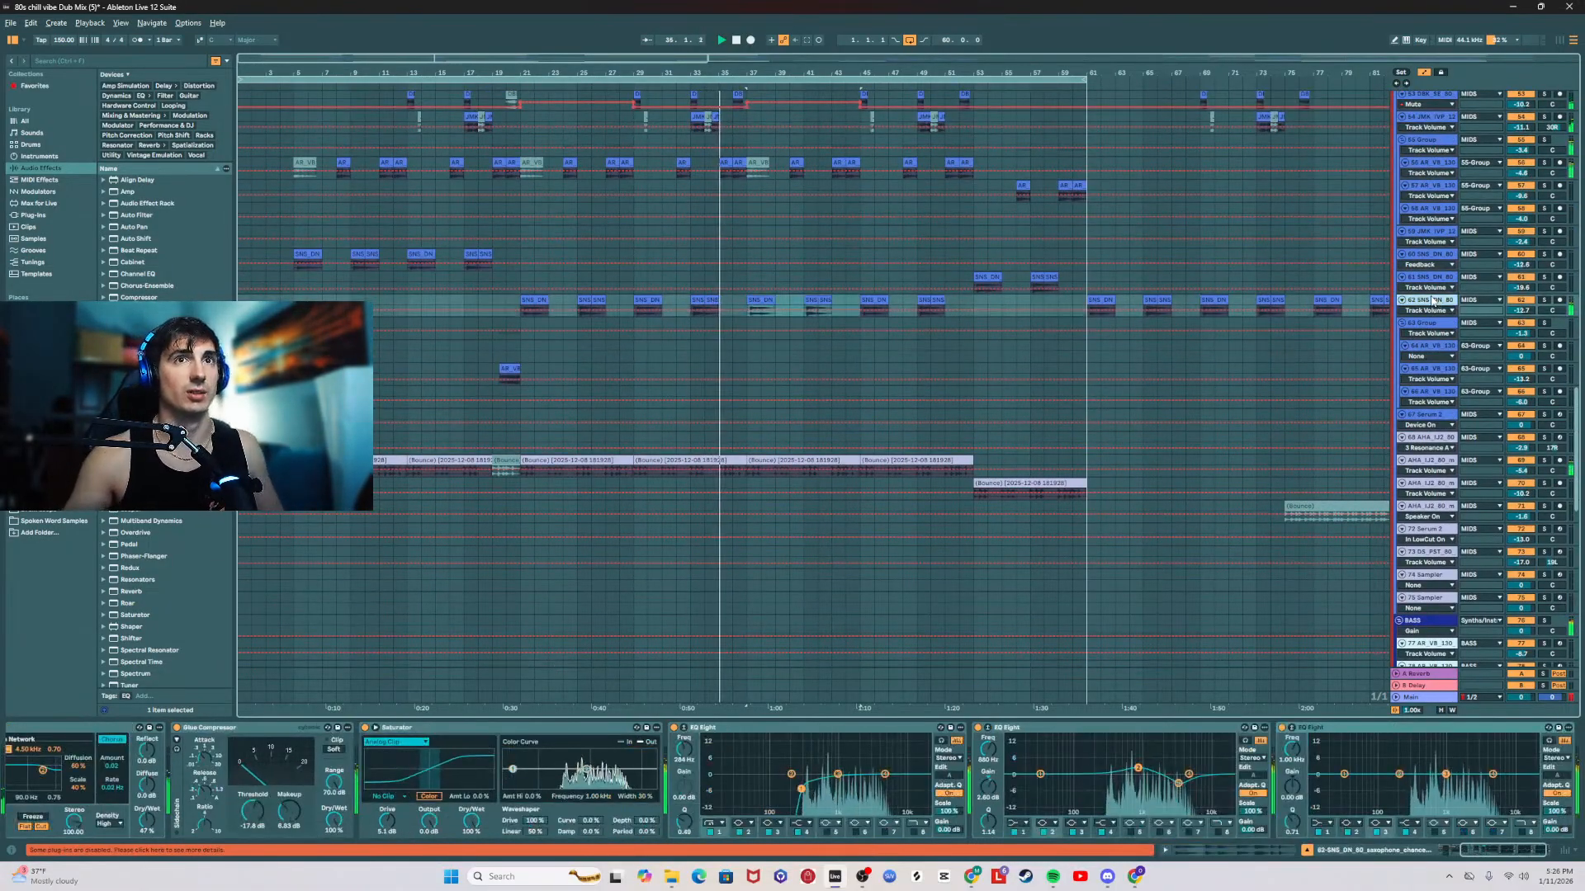
pyautogui.click(527, 305)
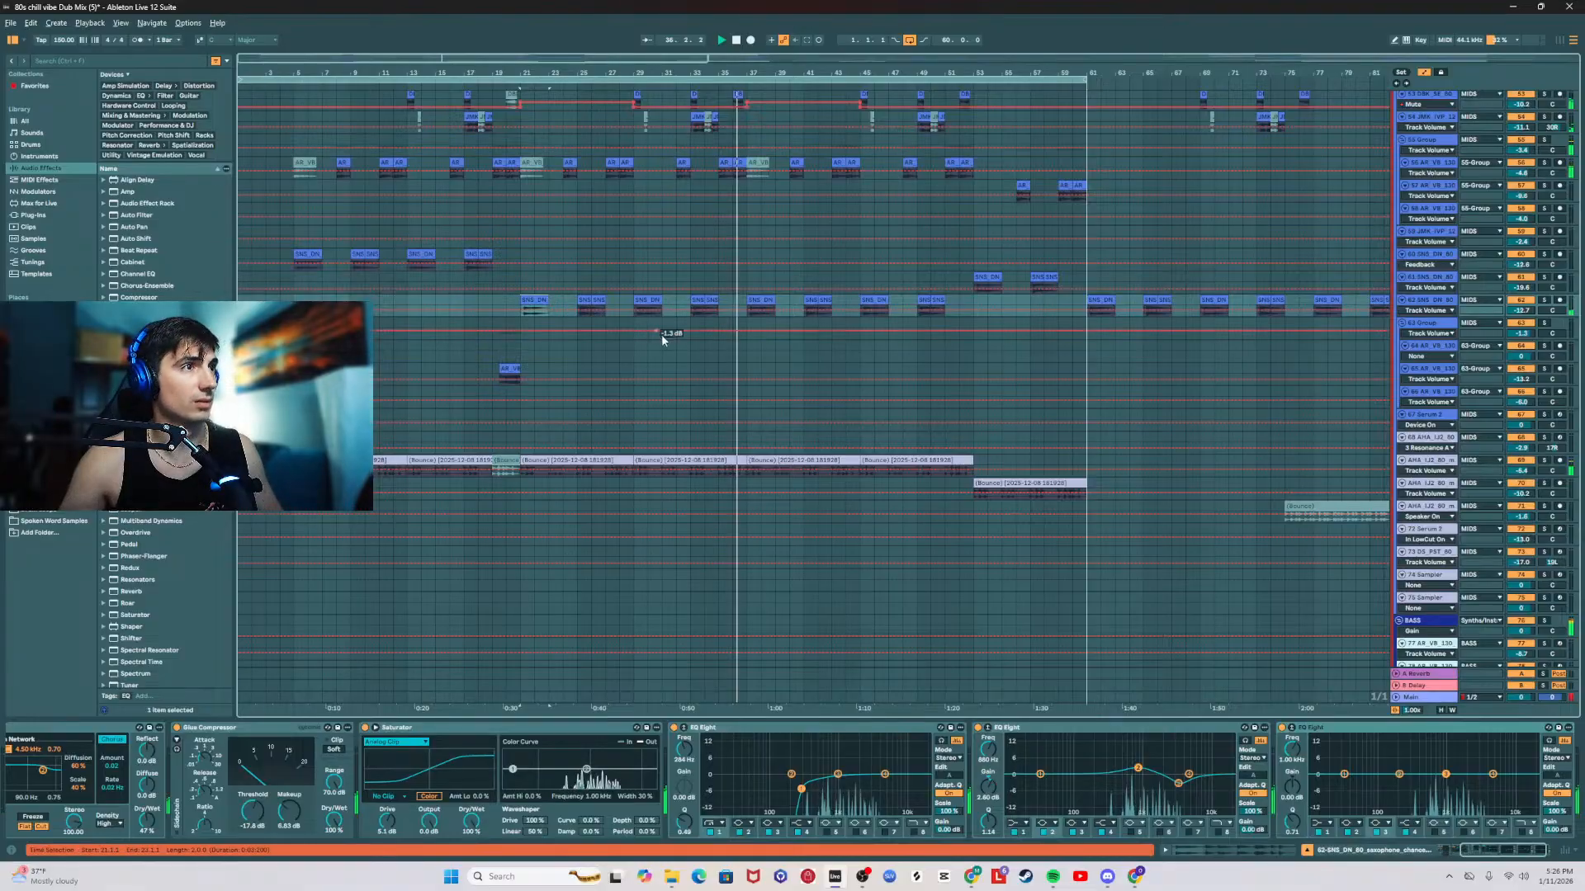
pyautogui.scroll(-1, 661, 334)
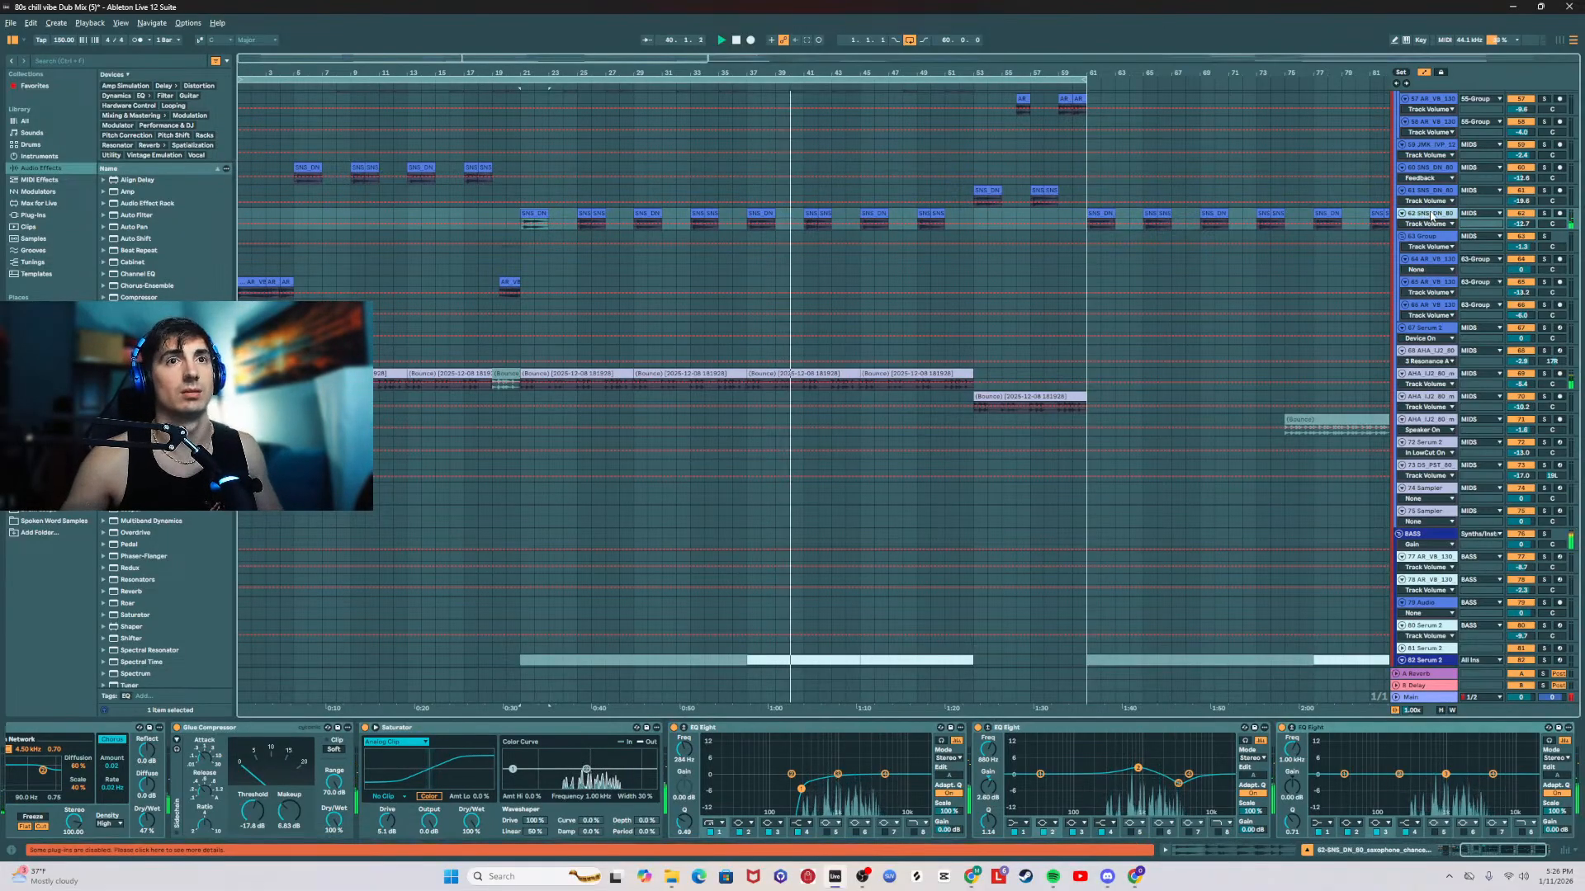
# Step: Try a mid-band boost and M/S mode on the saxophone track's last EQ Eight, and delete that EQ Eight
pyautogui.moveTo(1525, 850); pyautogui.dragTo(1577, 857)
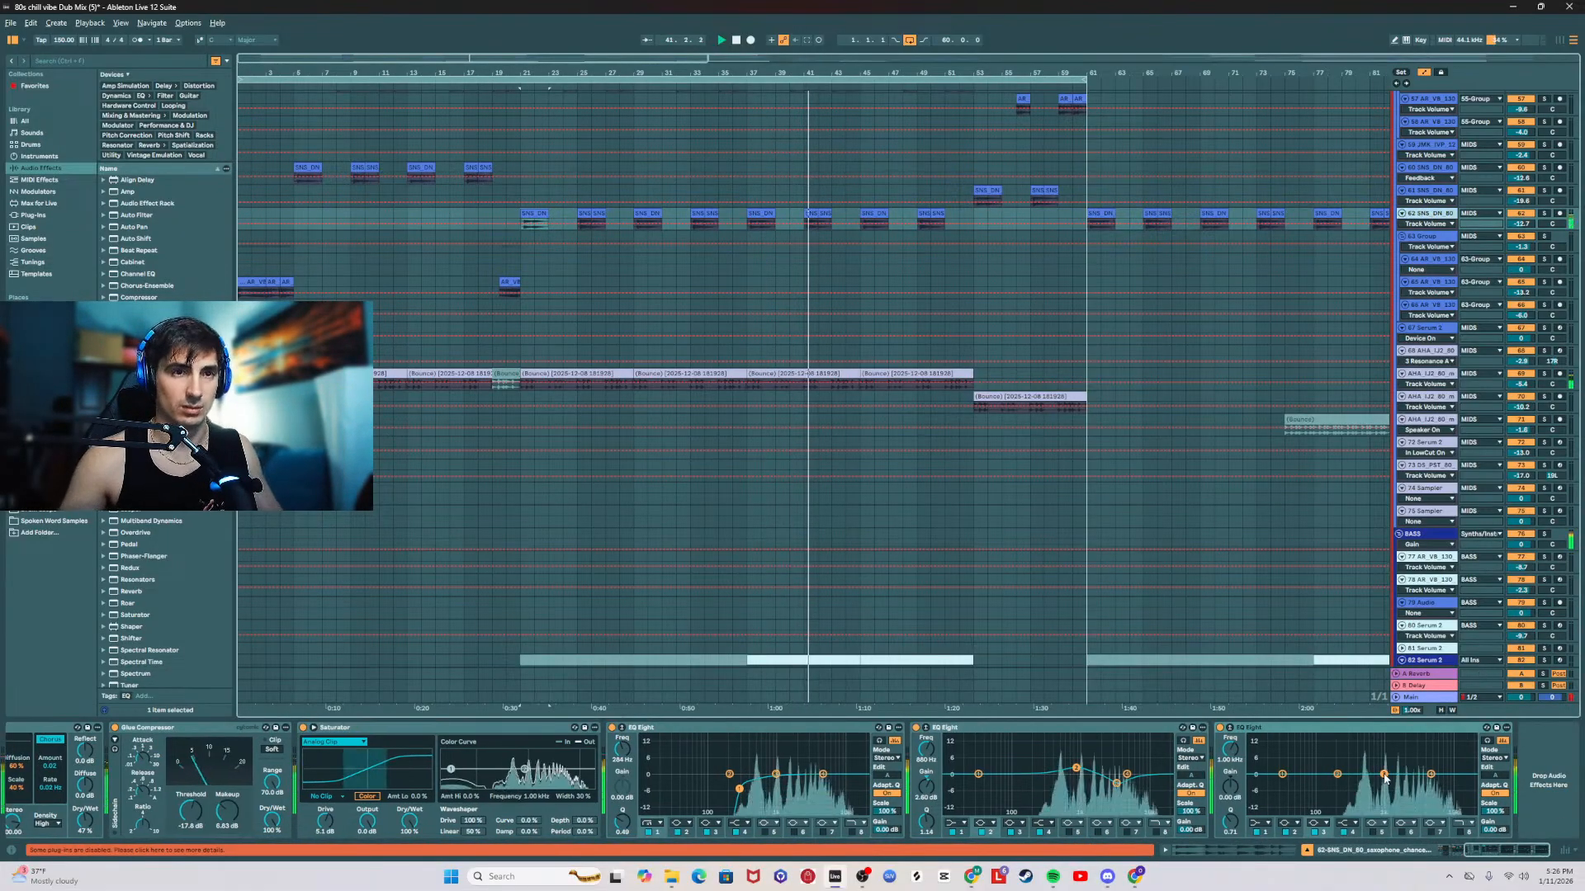
pyautogui.moveTo(1384, 774); pyautogui.dragTo(1381, 786)
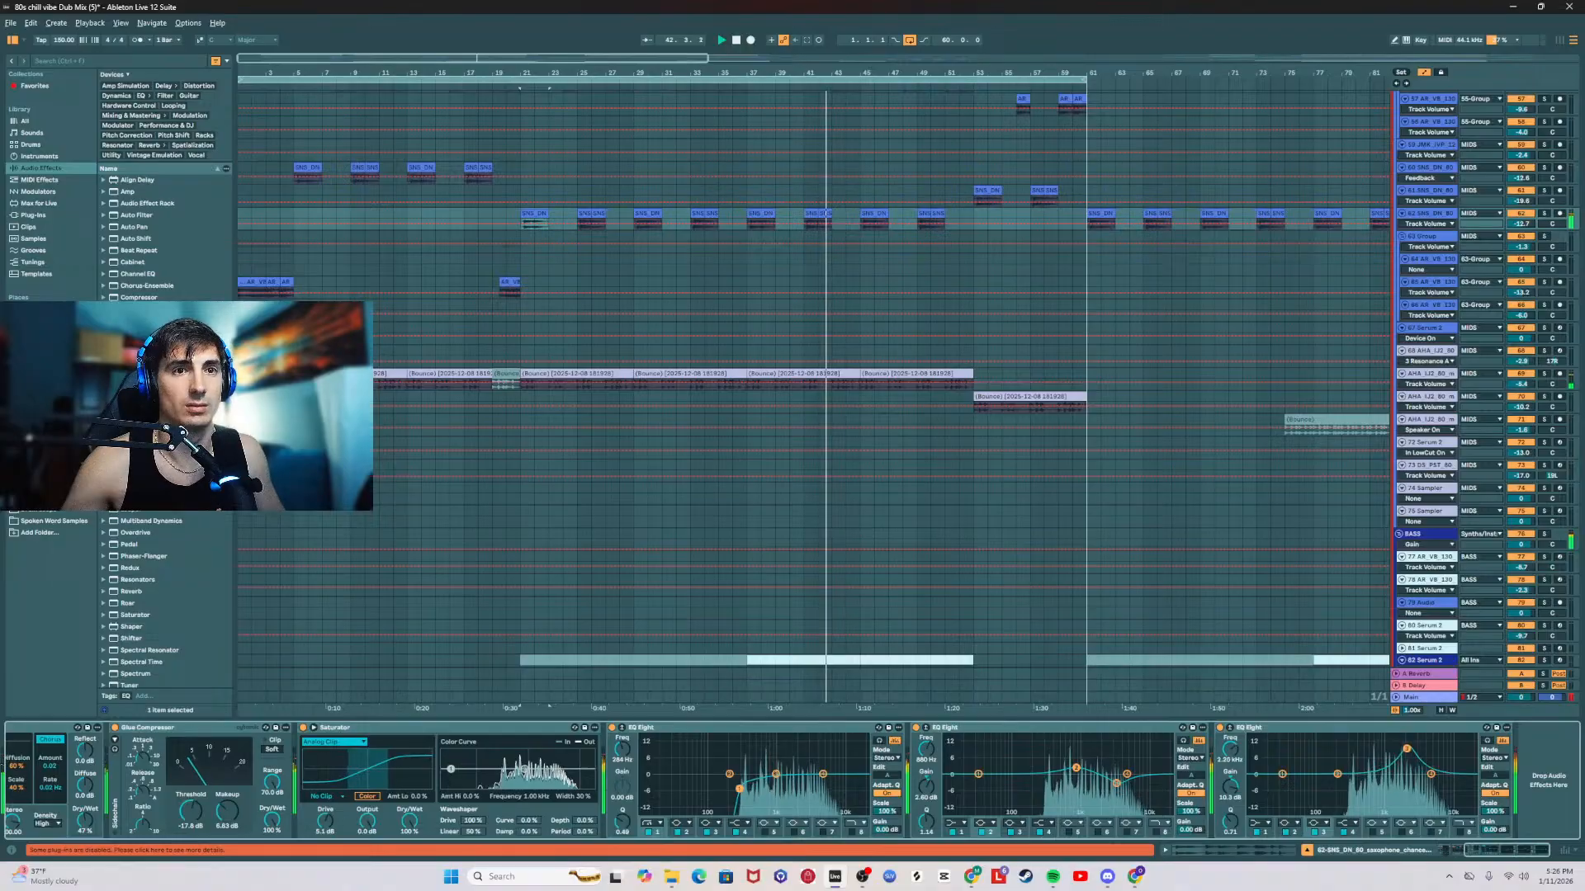
pyautogui.click(1496, 785)
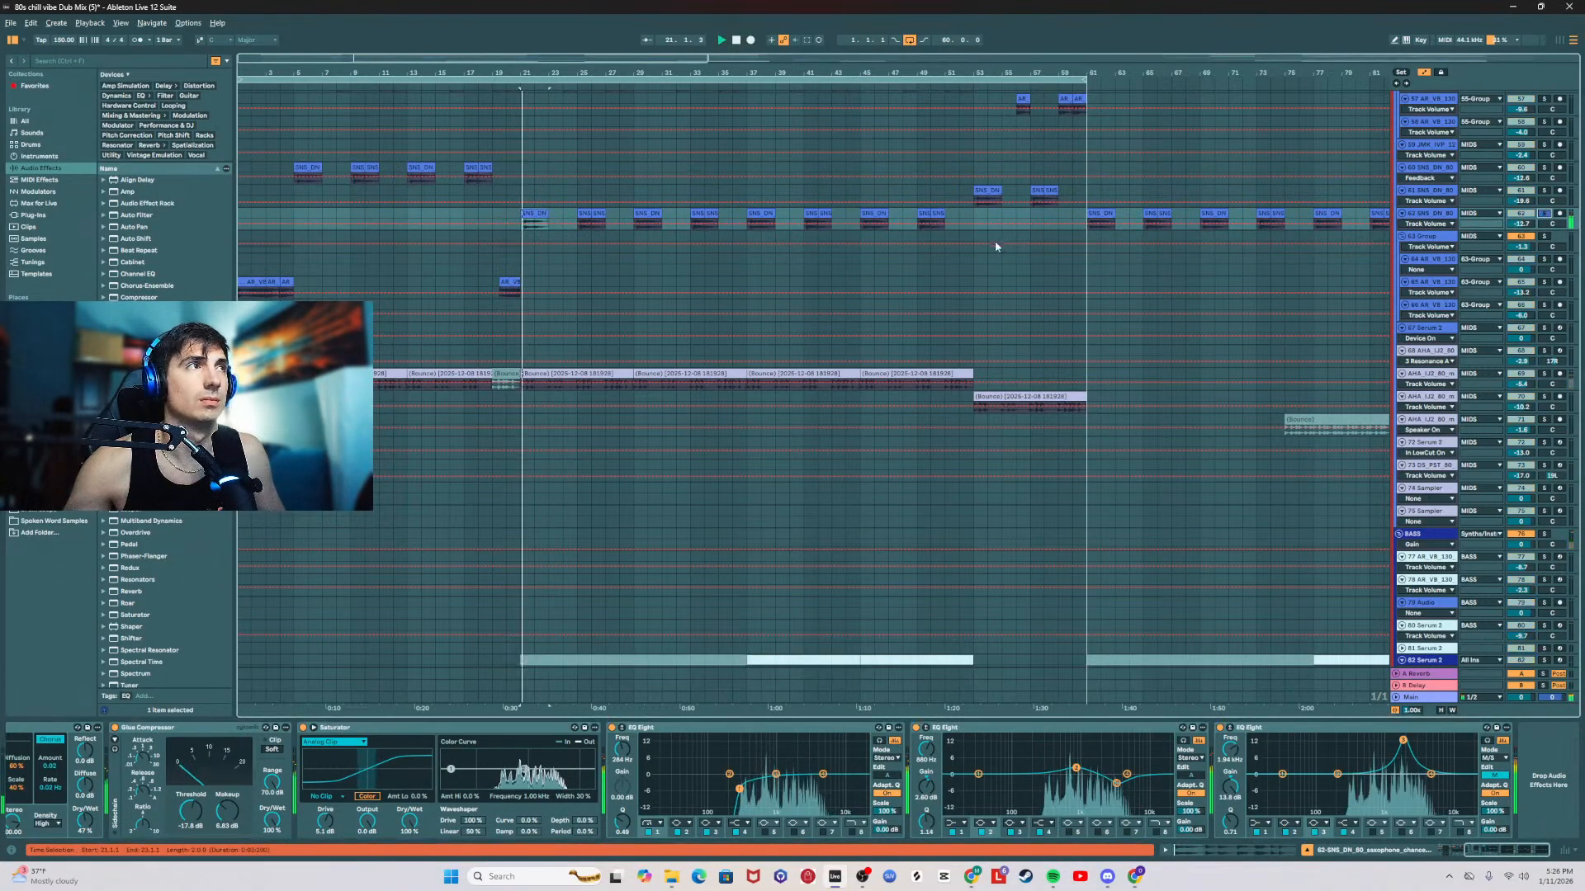
pyautogui.click(1316, 728)
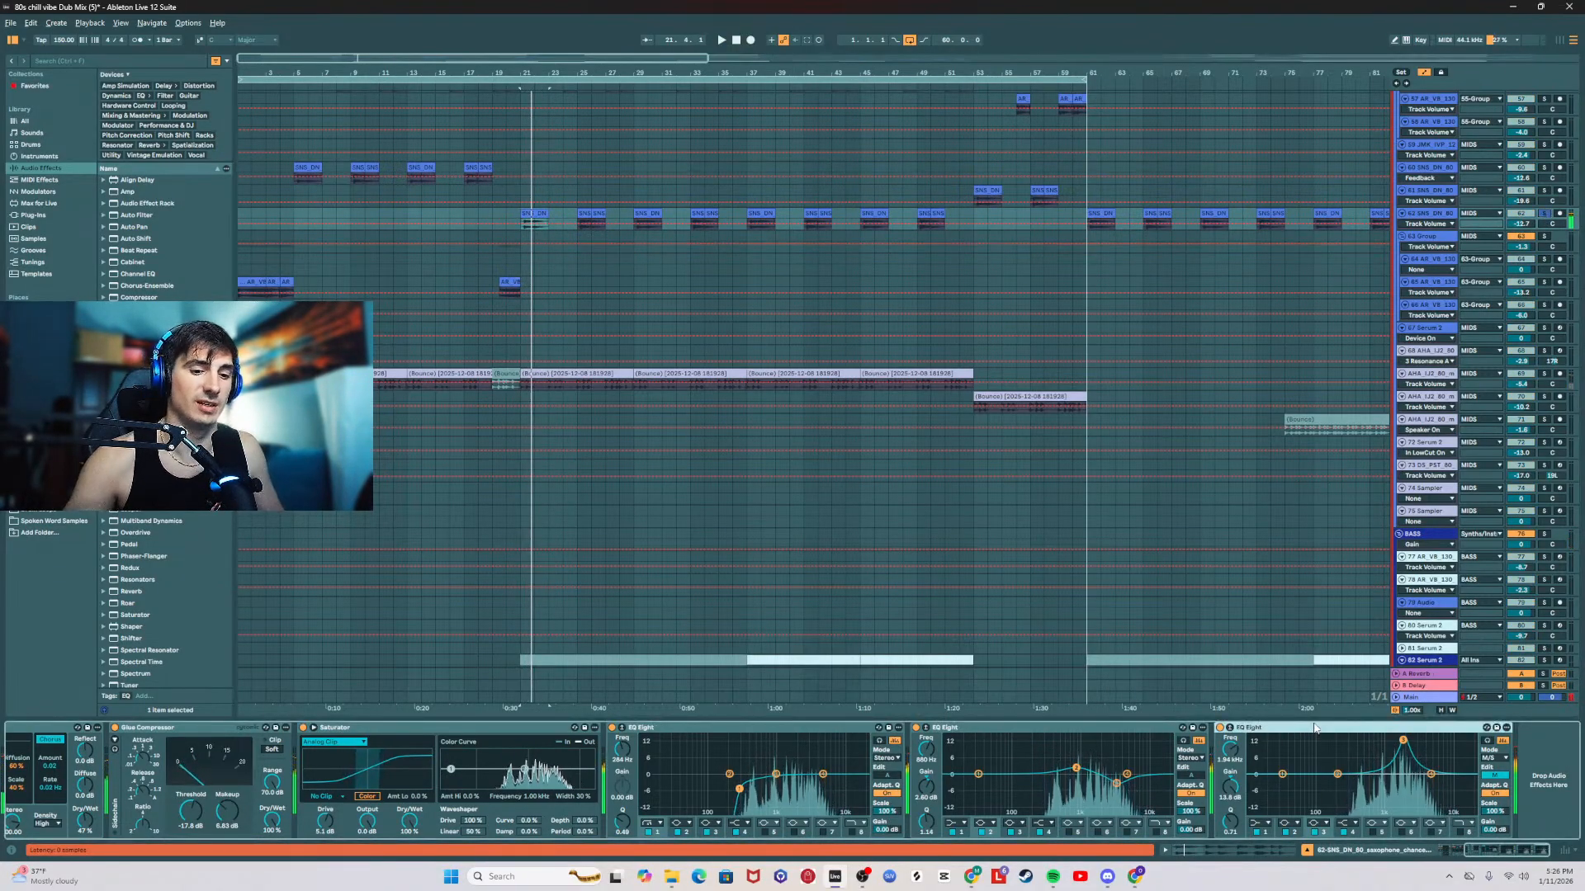
pyautogui.press('Delete')
# Step: Listen to the vocal chops from bar 21 with 43-Group briefly soloed, and select the 44 vocal track
pyautogui.scroll(5, 1079, 548)
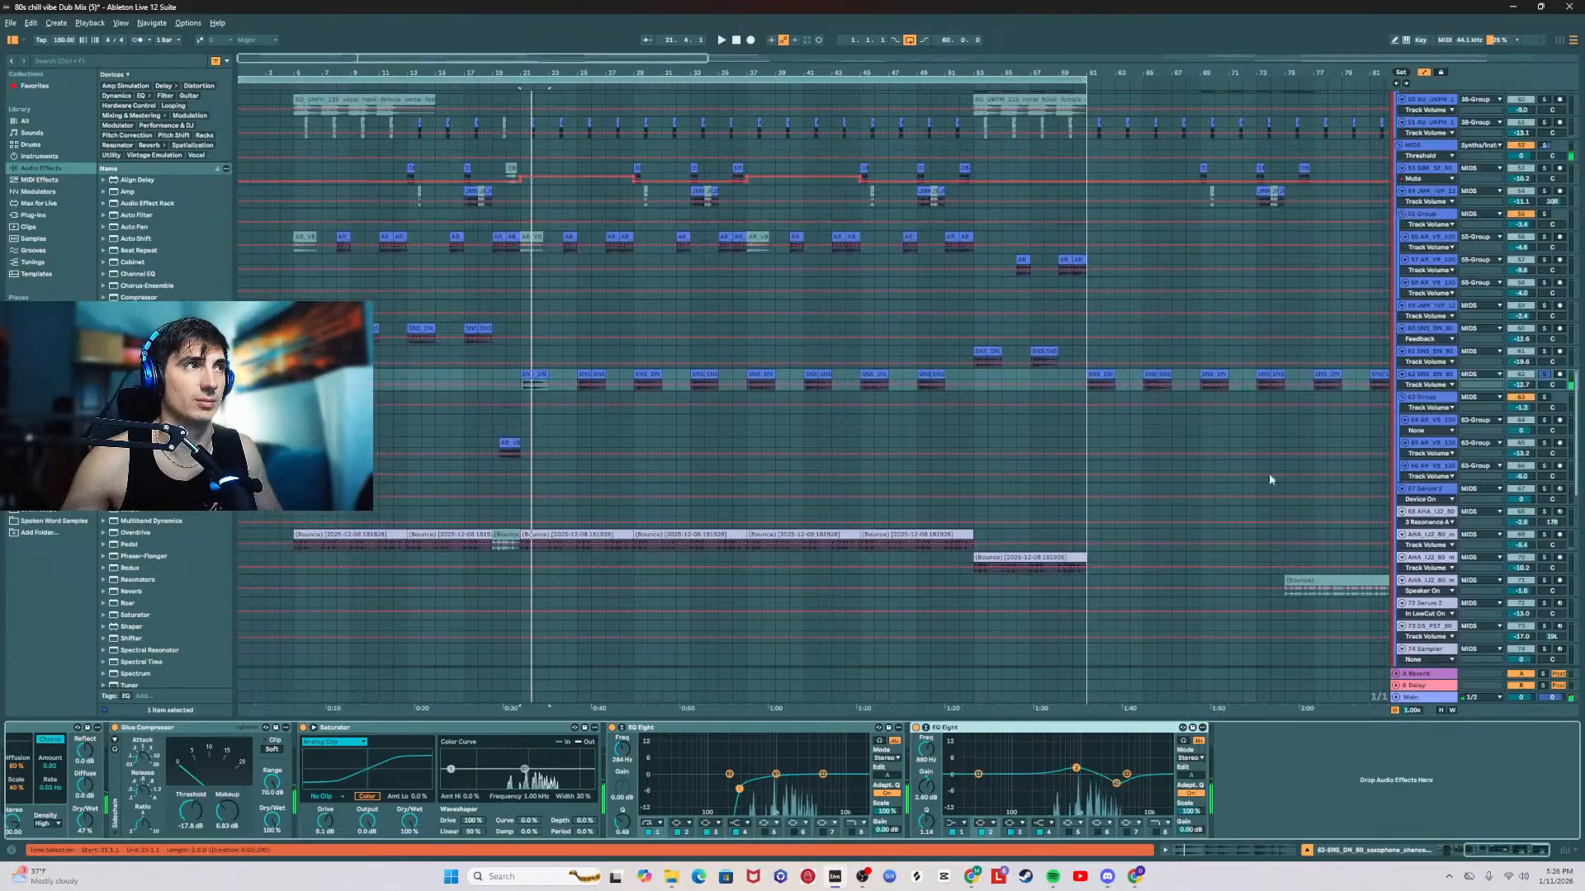
pyautogui.scroll(12, 681, 305)
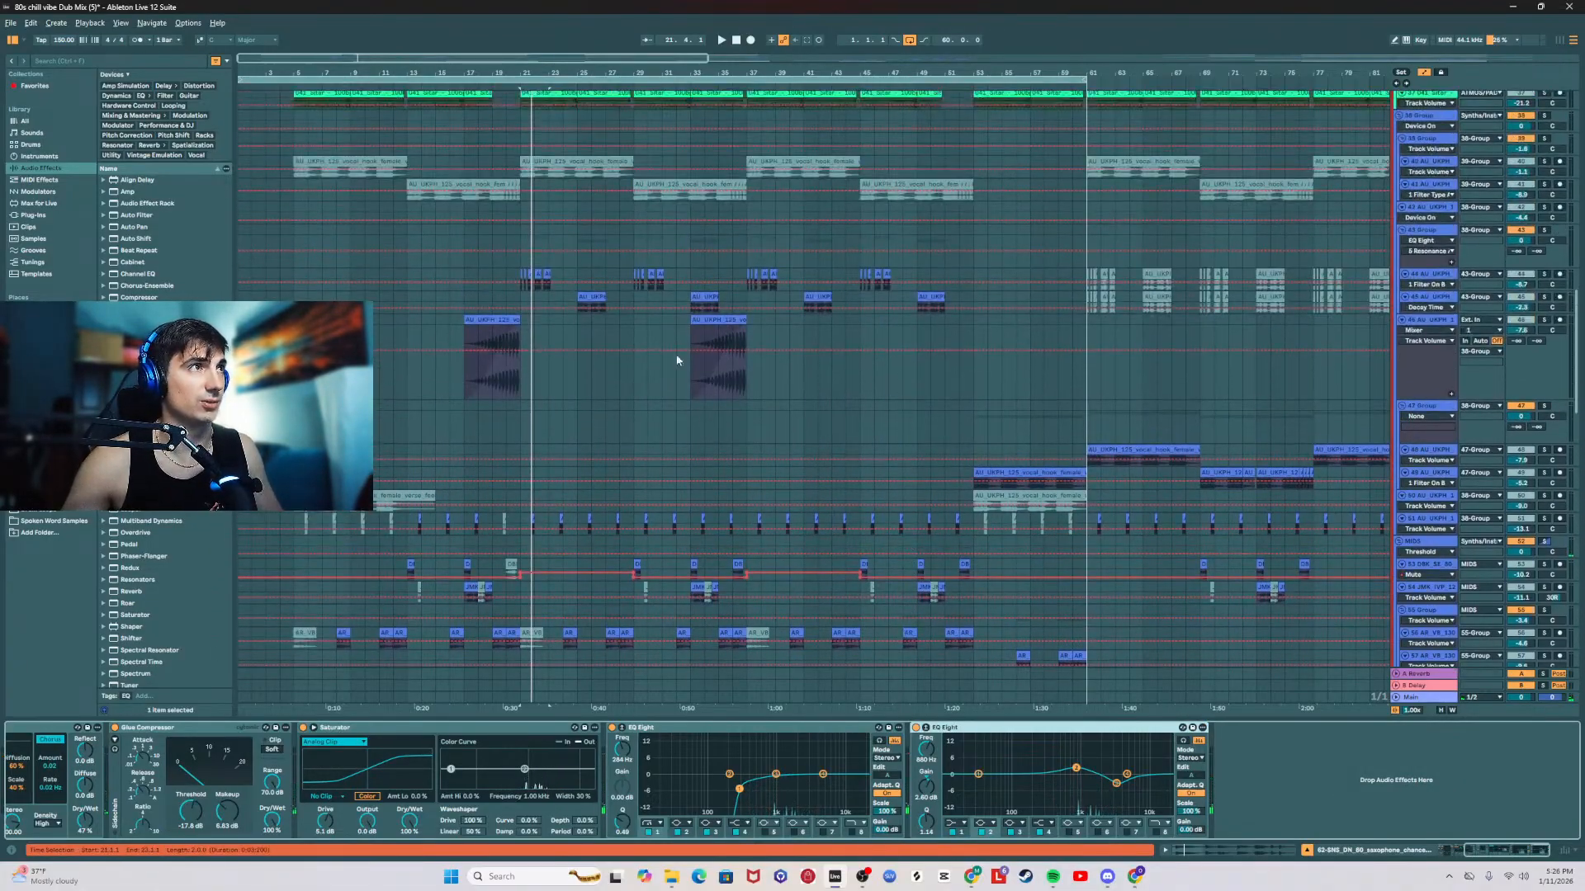
pyautogui.click(518, 279)
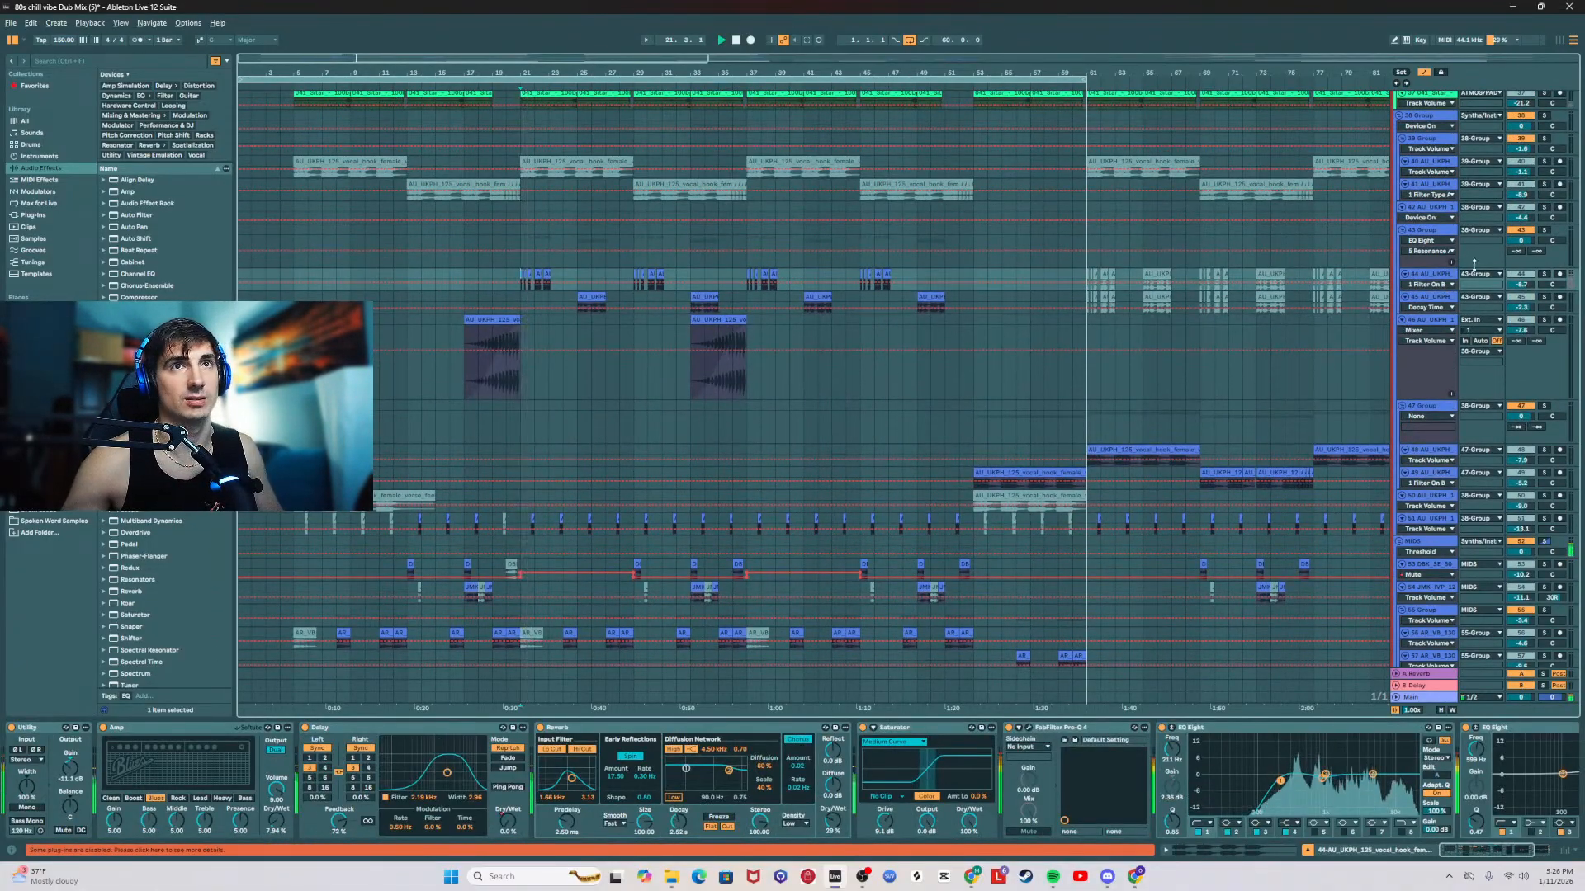
pyautogui.click(1539, 232)
pyautogui.click(1541, 232)
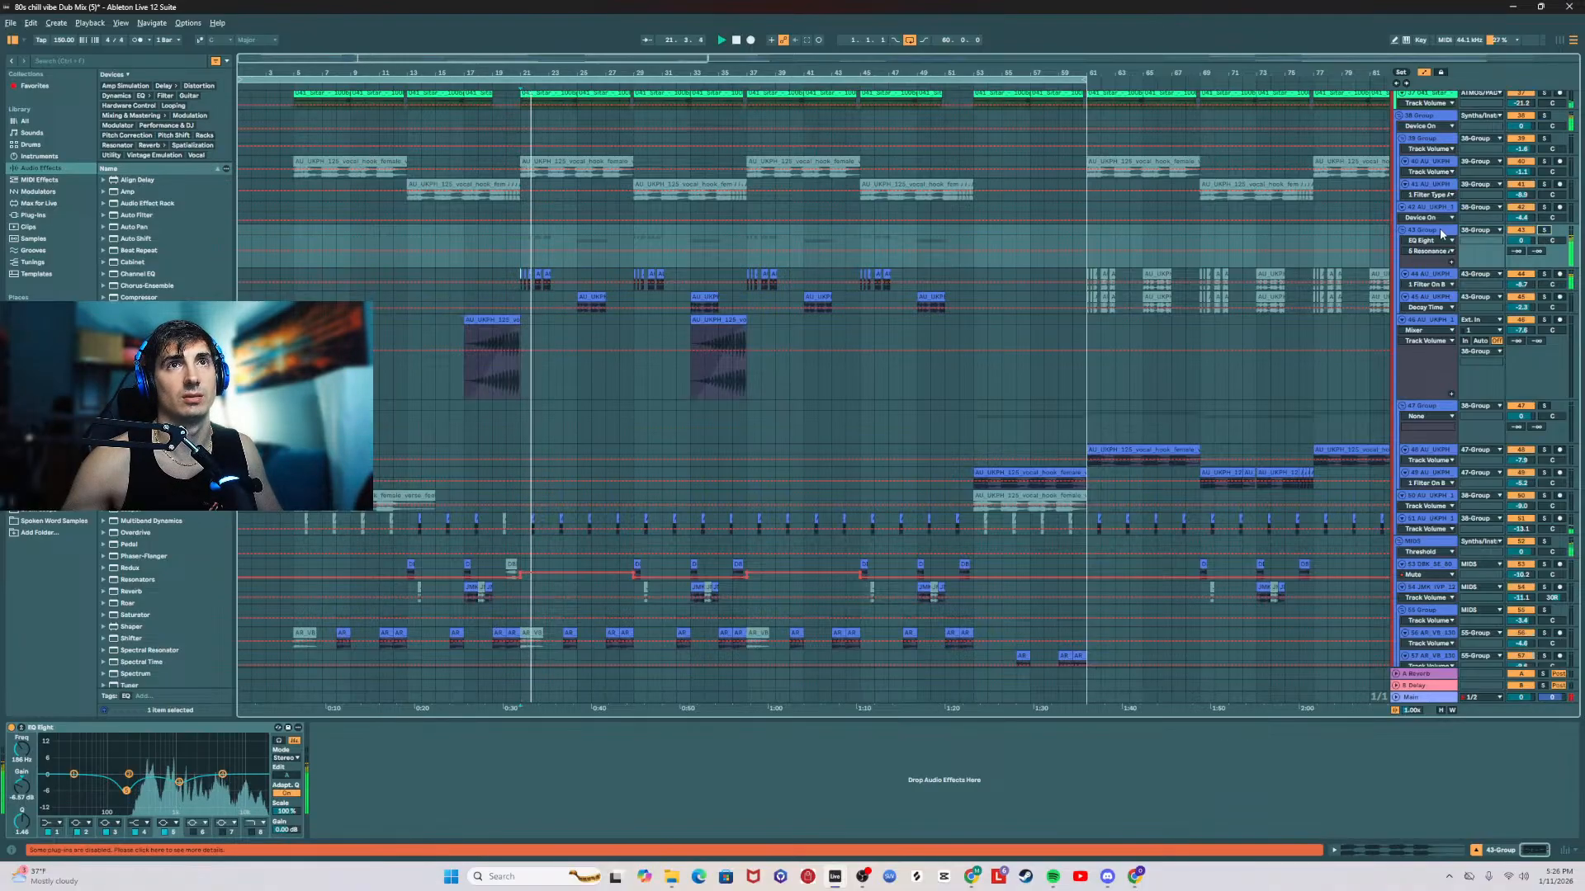
pyautogui.click(1434, 230)
pyautogui.click(1437, 275)
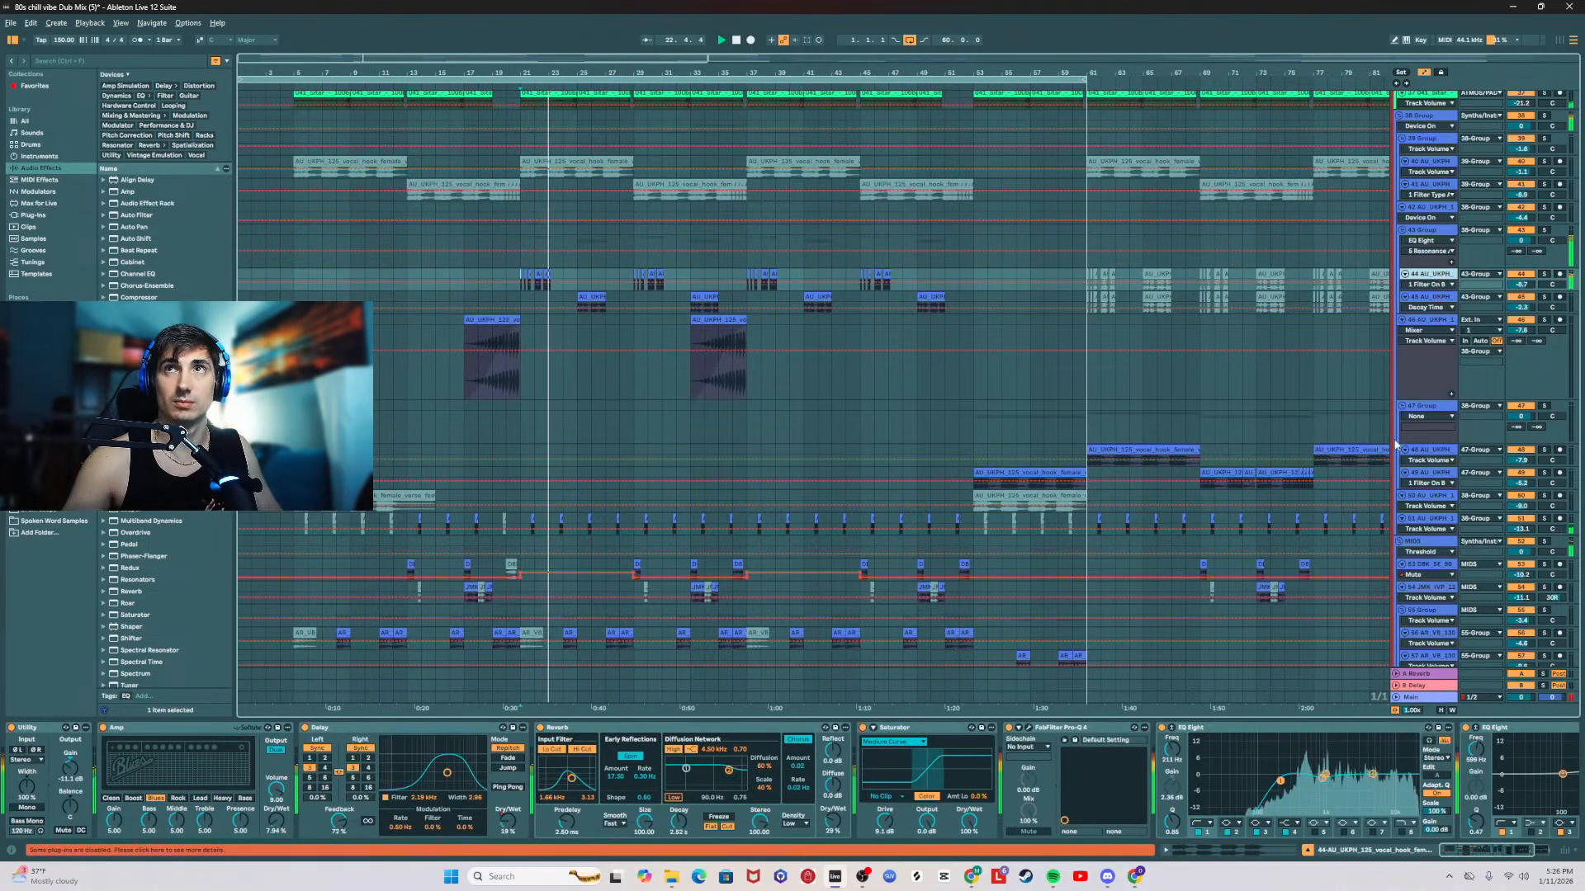
# Step: Add an EQ Eight at the end of the 44 vocal track's effect chain
pyautogui.moveTo(1475, 854); pyautogui.dragTo(1527, 851)
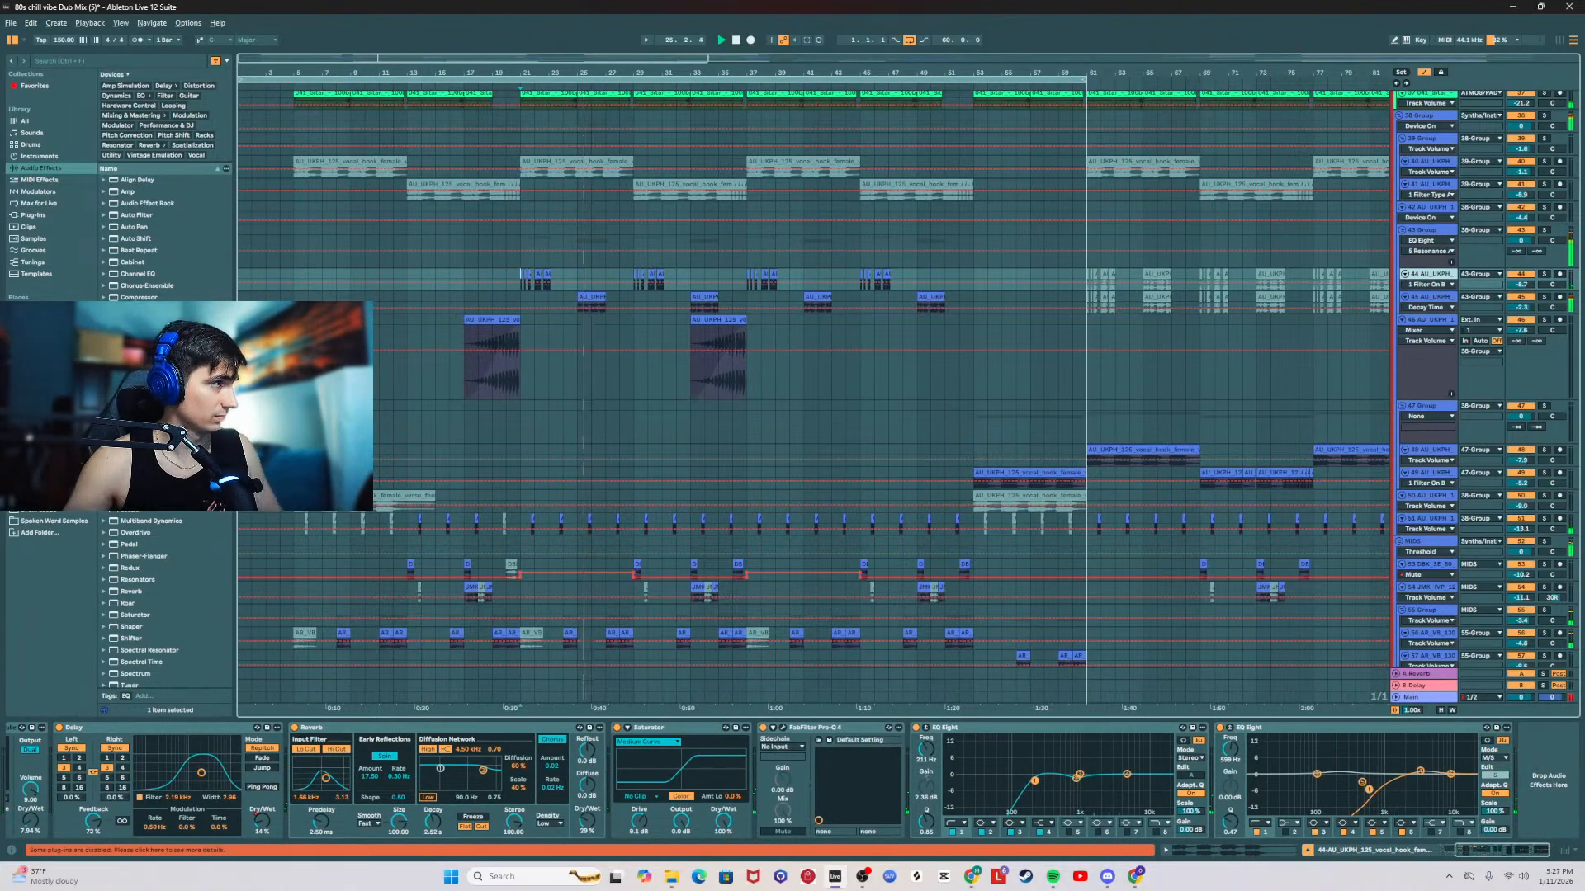
pyautogui.moveTo(1331, 794); pyautogui.dragTo(1529, 795)
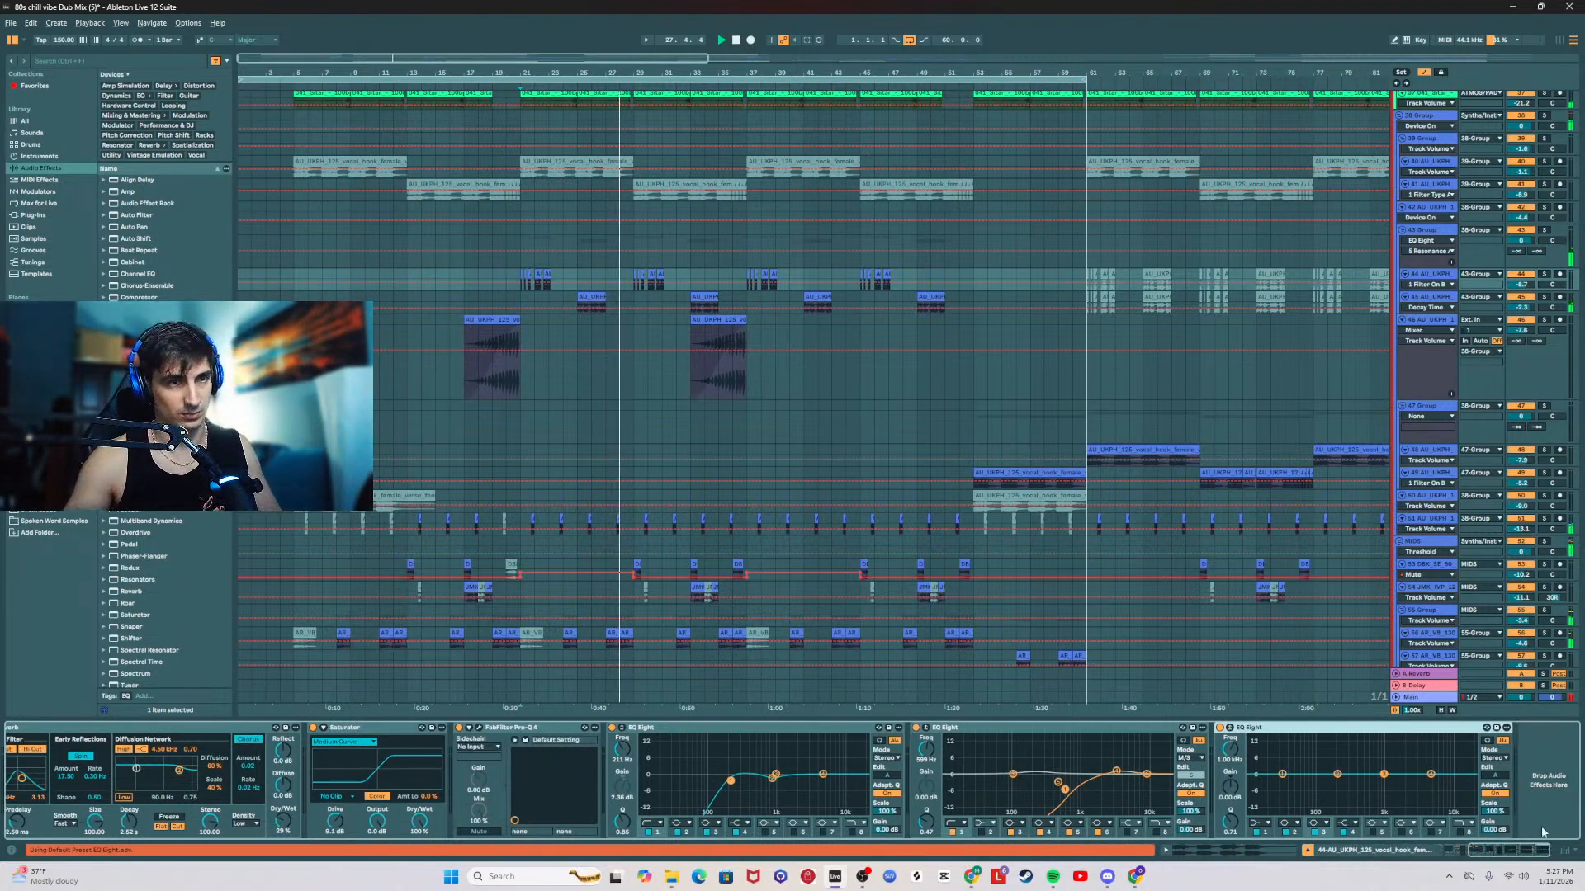
pyautogui.scroll(-4, 705, 541)
pyautogui.scroll(5, 718, 529)
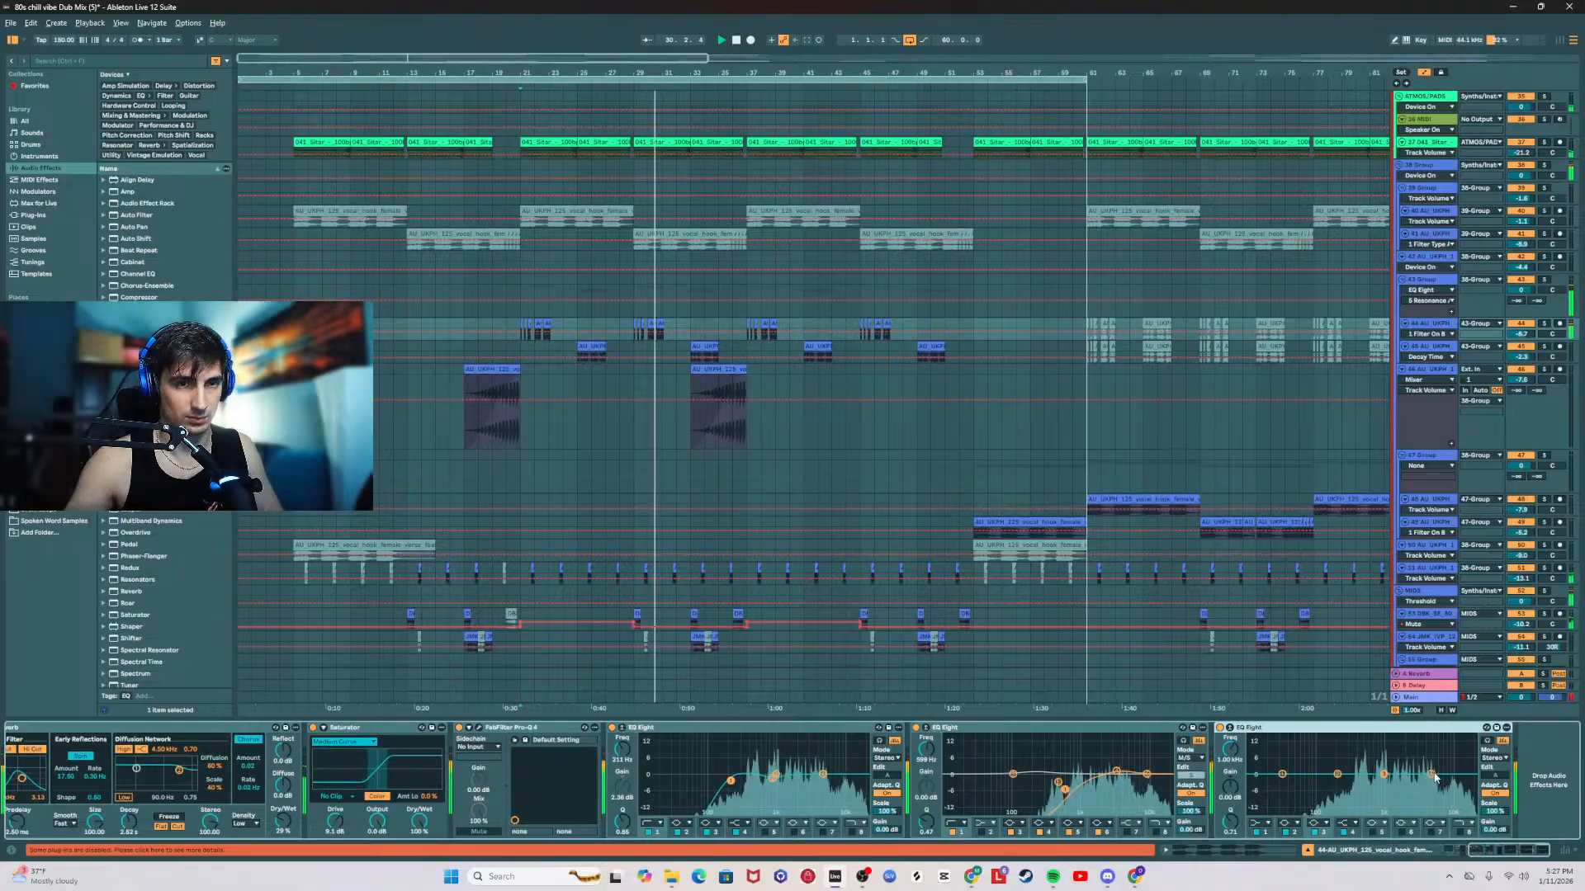
# Step: Set the new EQ Eight to M/S mode, dip a band near 4.3 kHz, and boost one near 1.18 kHz with adjusted Q
pyautogui.moveTo(1386, 776); pyautogui.dragTo(1427, 782)
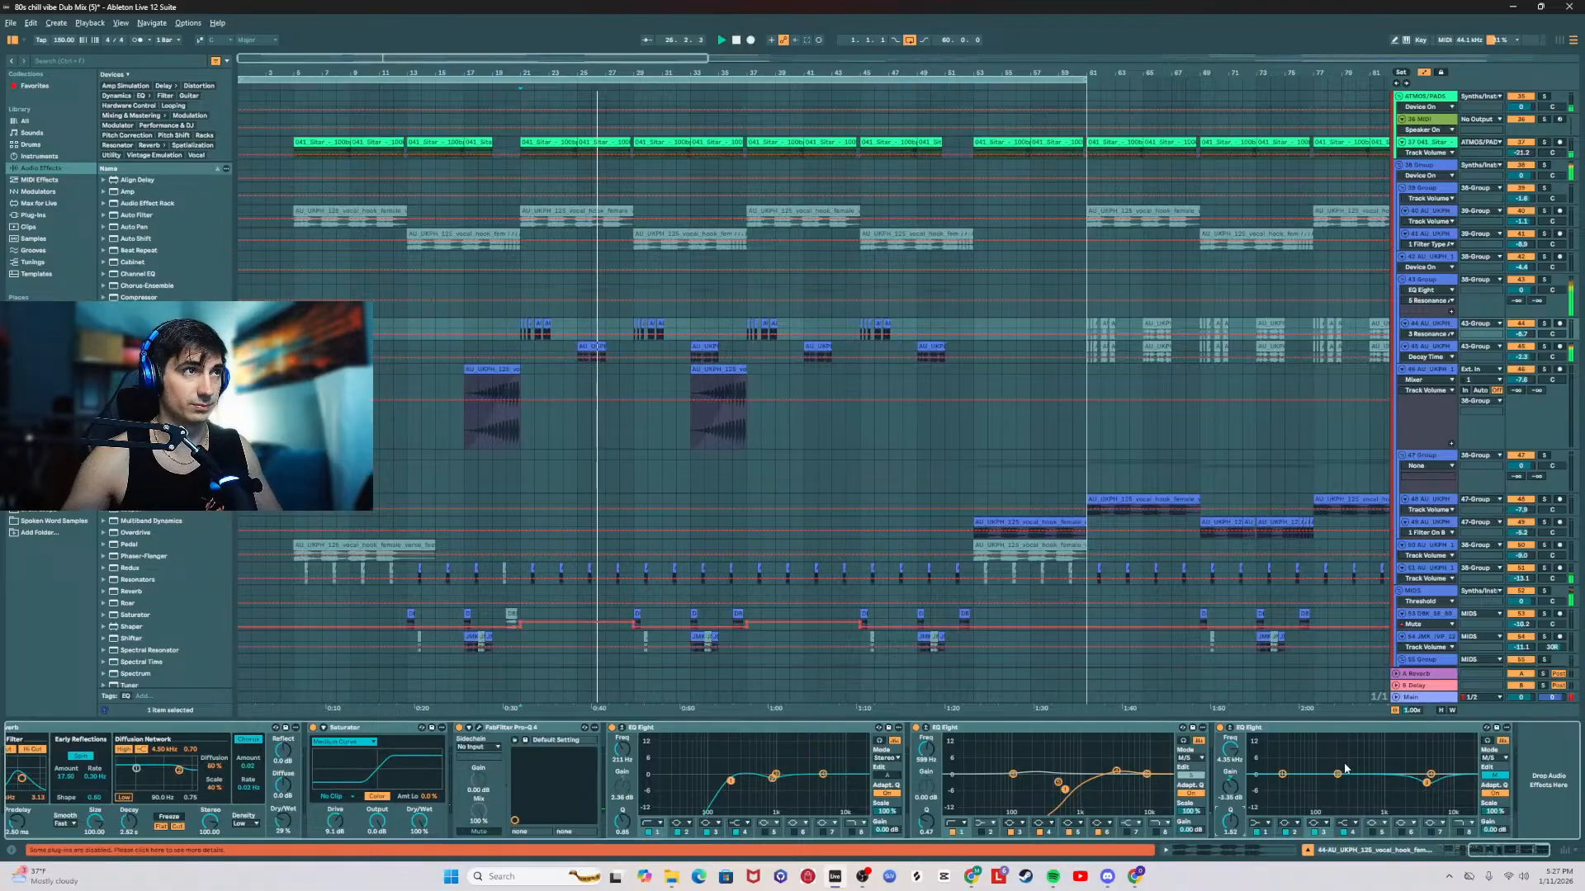
pyautogui.moveTo(1337, 774); pyautogui.dragTo(1389, 767)
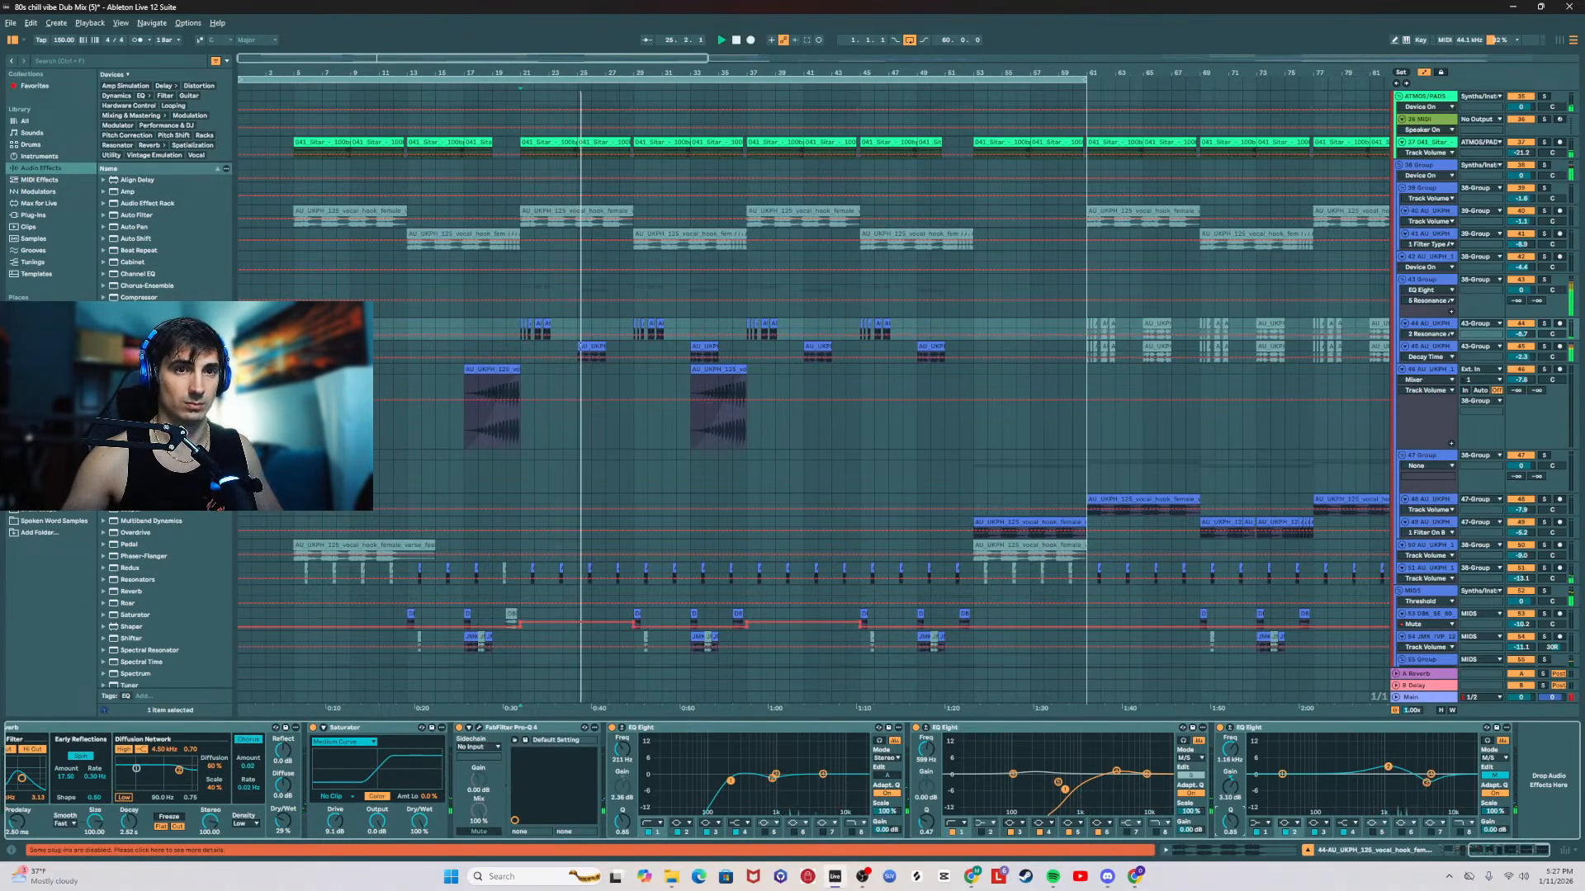
pyautogui.moveTo(1230, 821); pyautogui.dragTo(1230, 808)
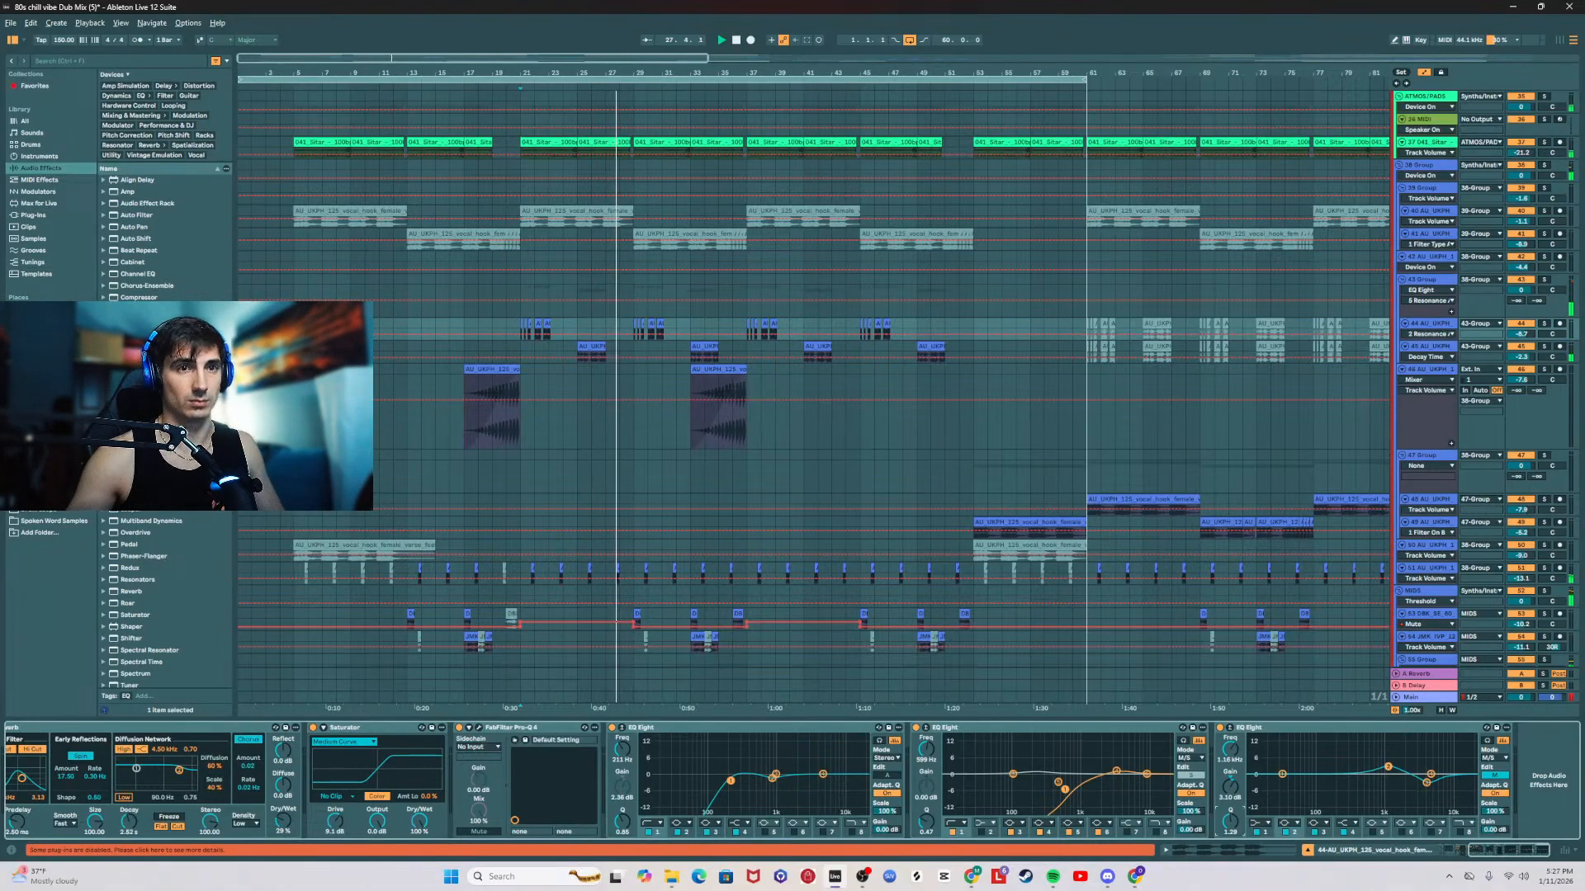
# Step: Open the bar 21 clip on 85 Serum 2, remove the low A#0 note after the high C3, and play from about bar 27
pyautogui.scroll(-10, 1002, 539)
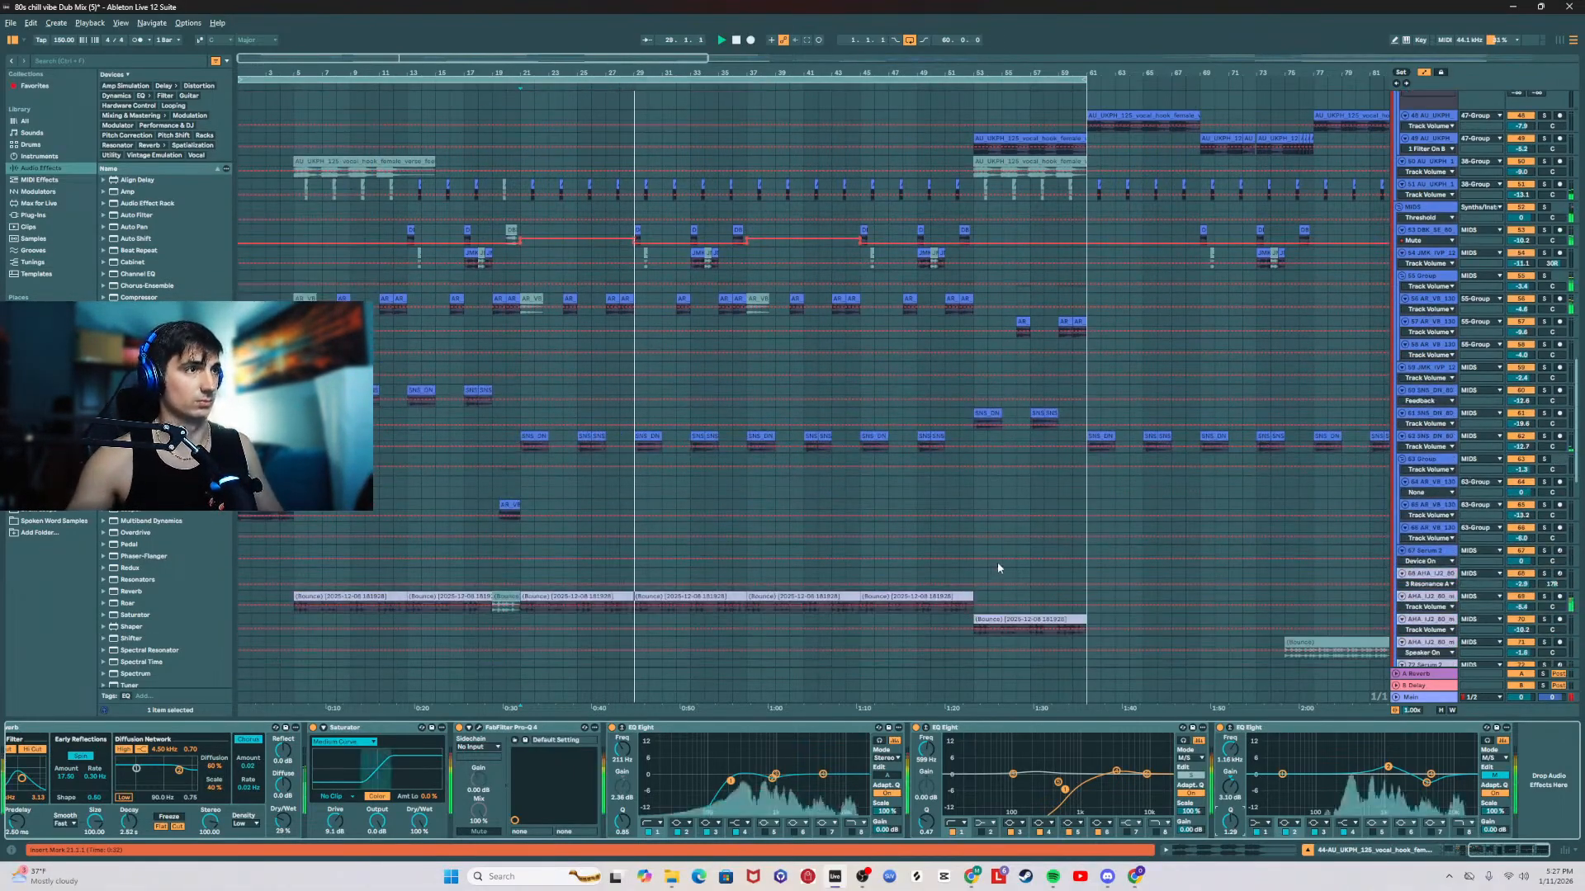
pyautogui.scroll(-15, 999, 568)
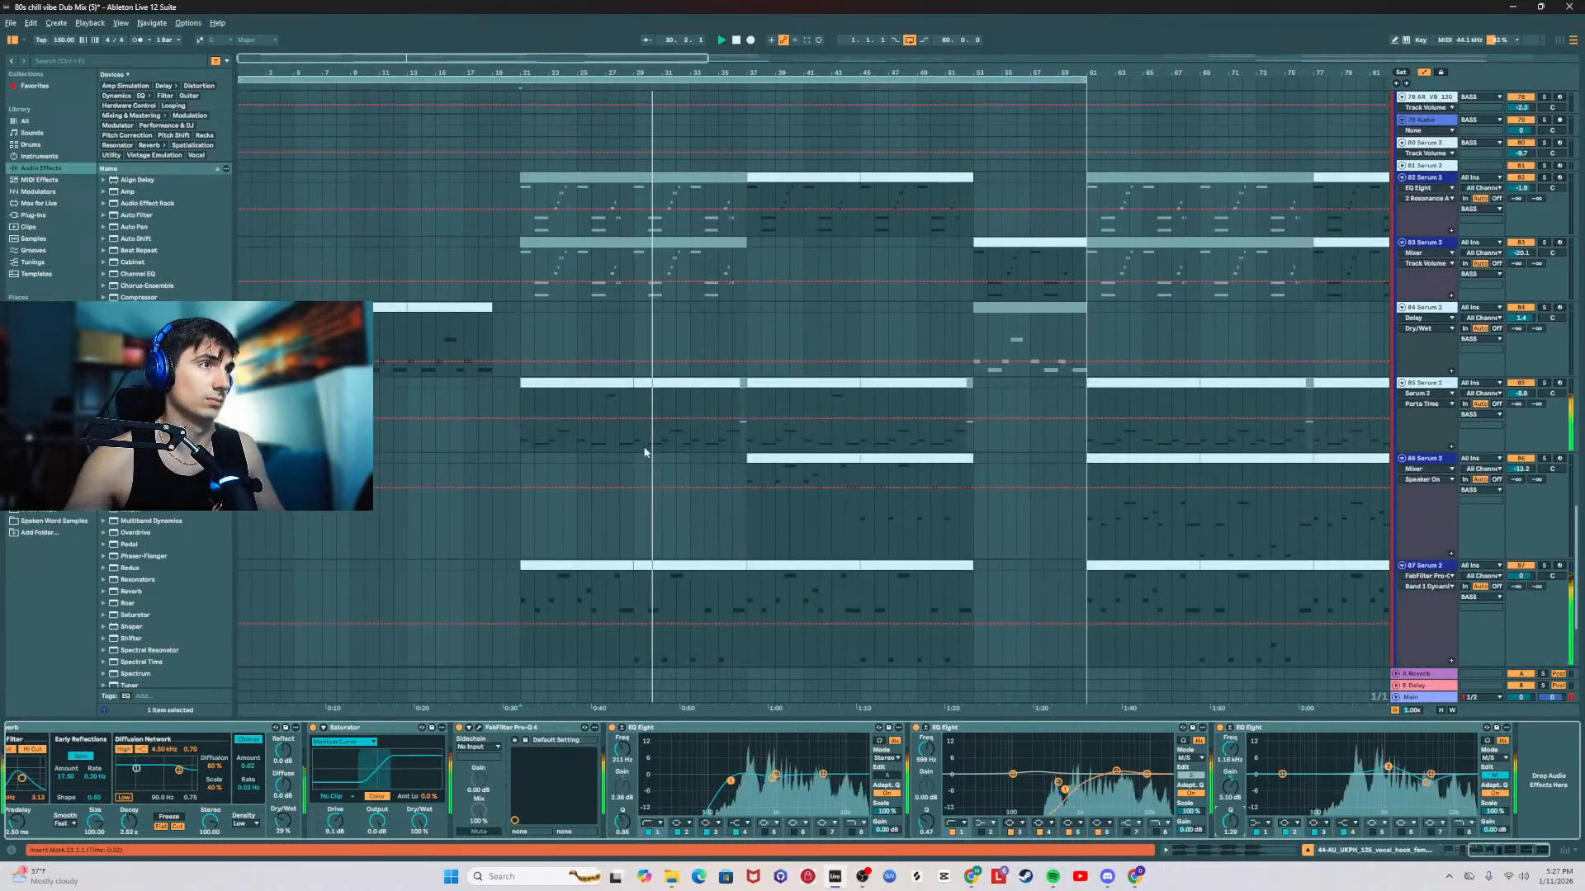
pyautogui.doubleClick(611, 429)
pyautogui.scroll(-2, 1368, 689)
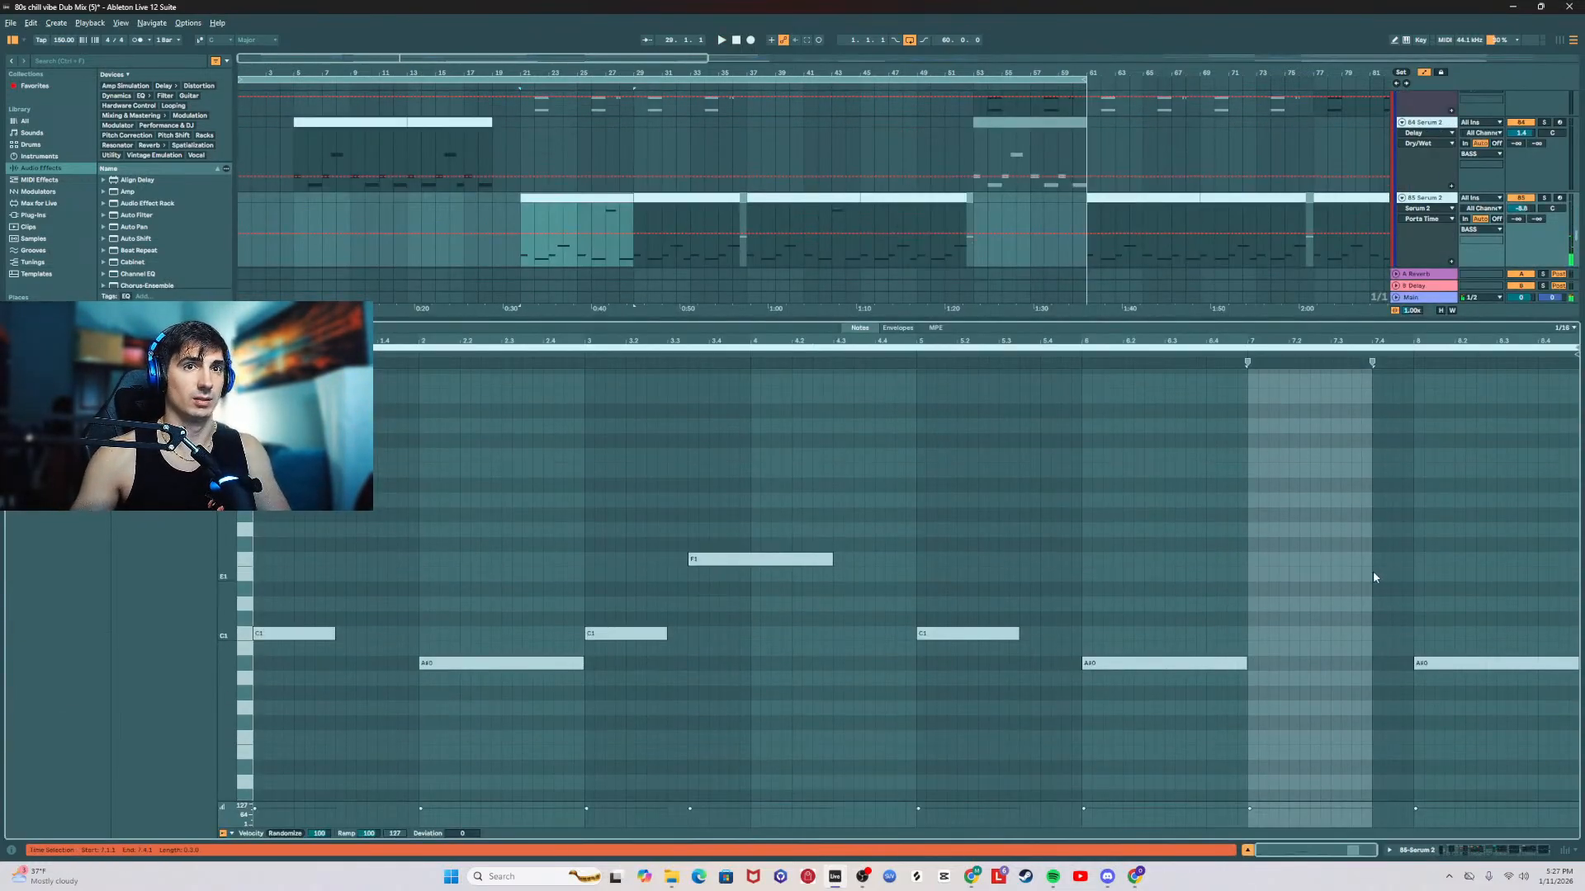
pyautogui.click(1363, 660)
pyautogui.scroll(5, 1311, 565)
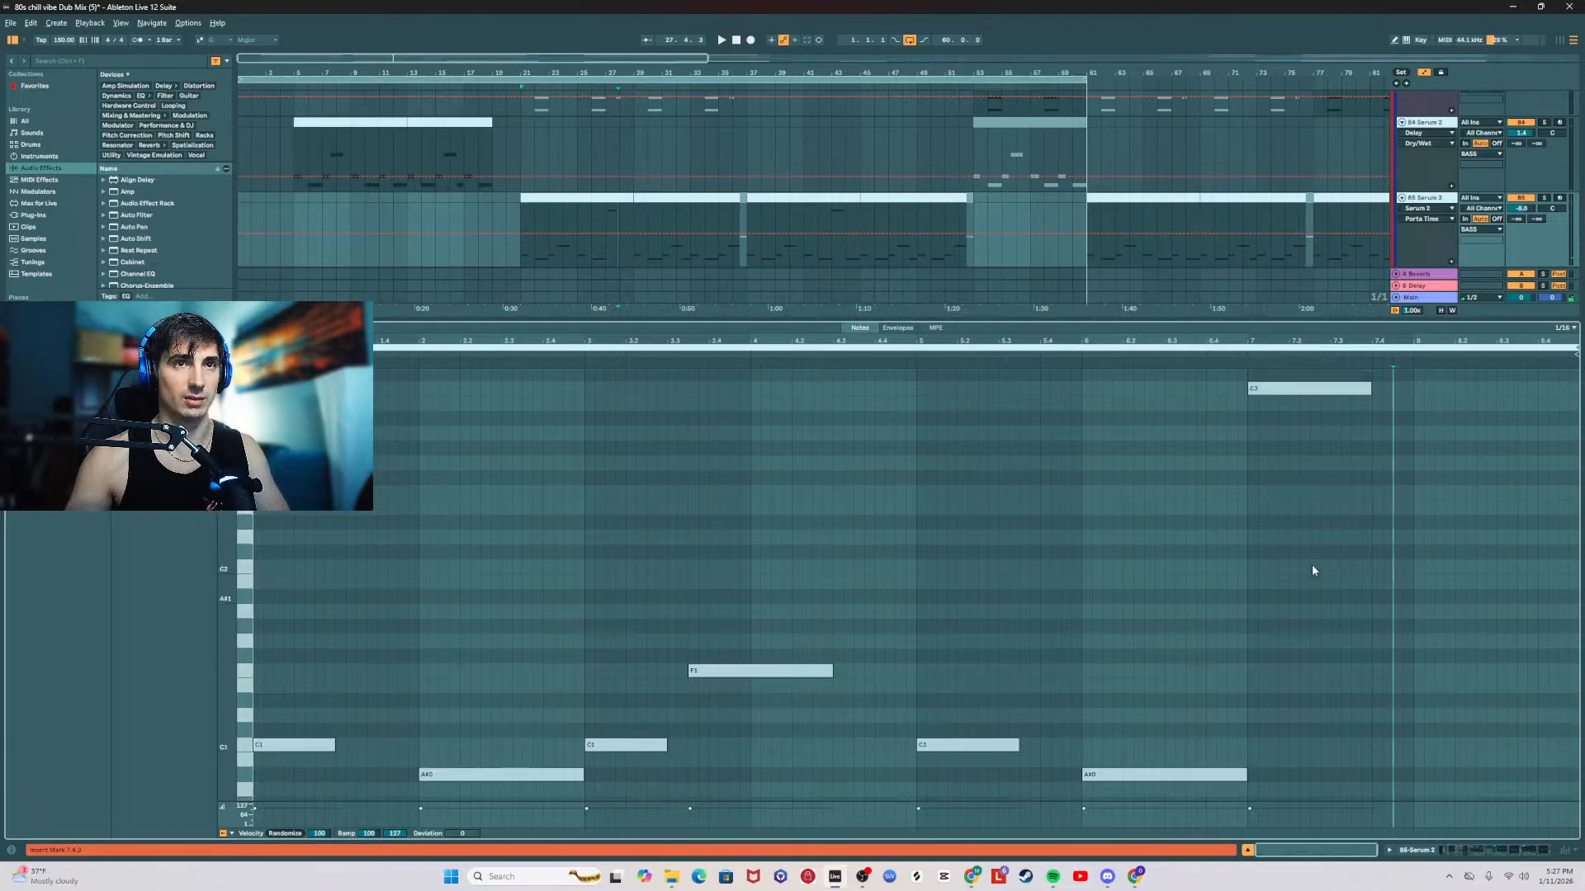
pyautogui.click(606, 254)
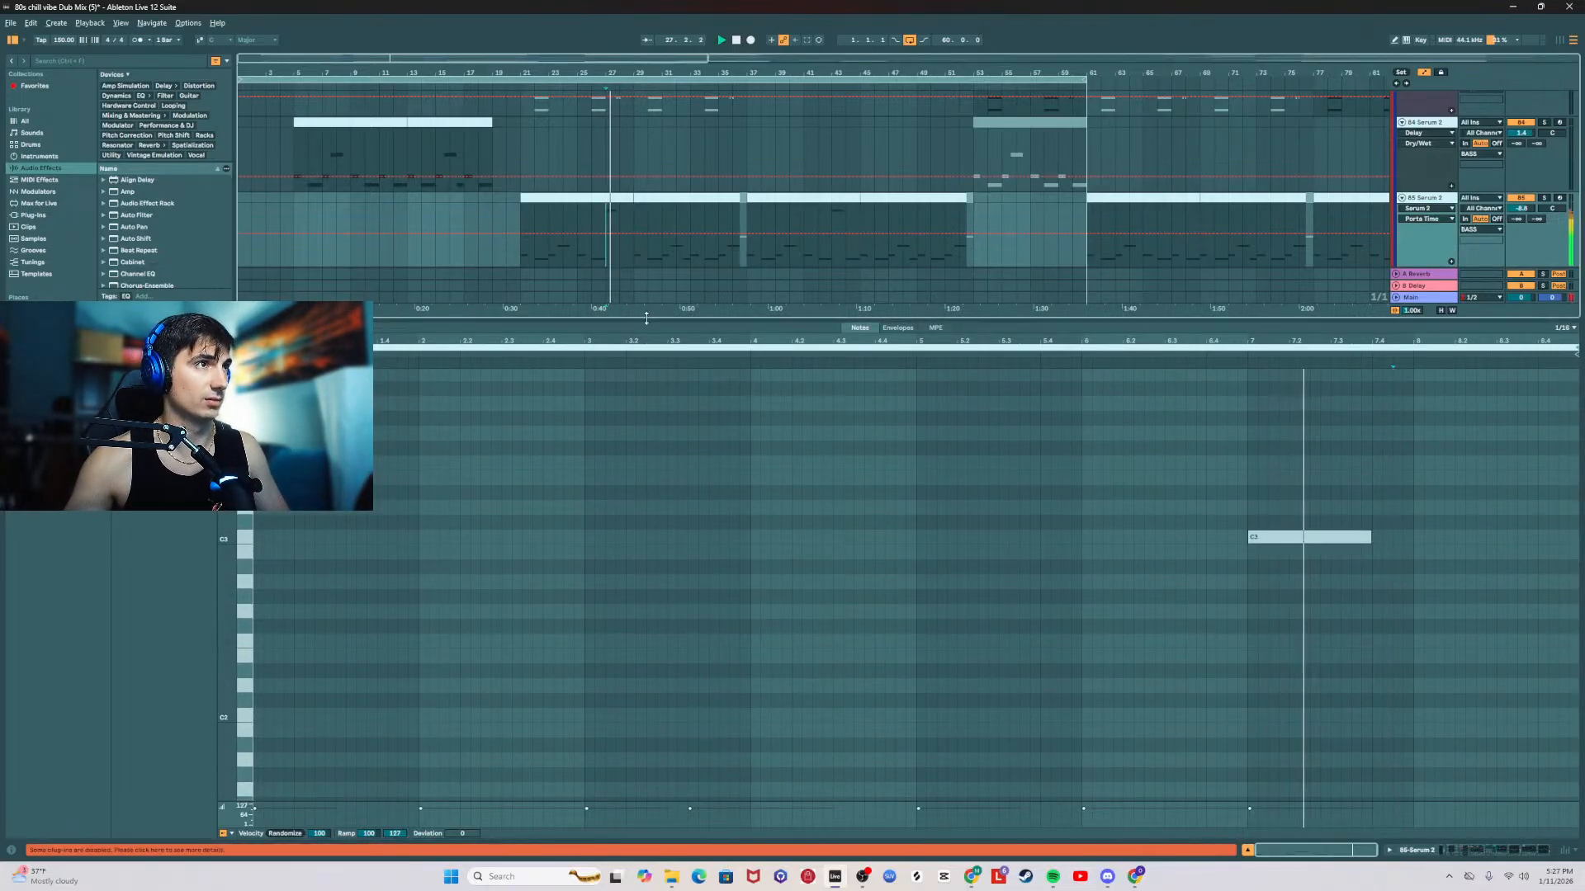
# Step: Lengthen the high C3 note in the bar 21 clip on 85 Serum 2 to about 8.2
pyautogui.moveTo(646, 319); pyautogui.dragTo(652, 826)
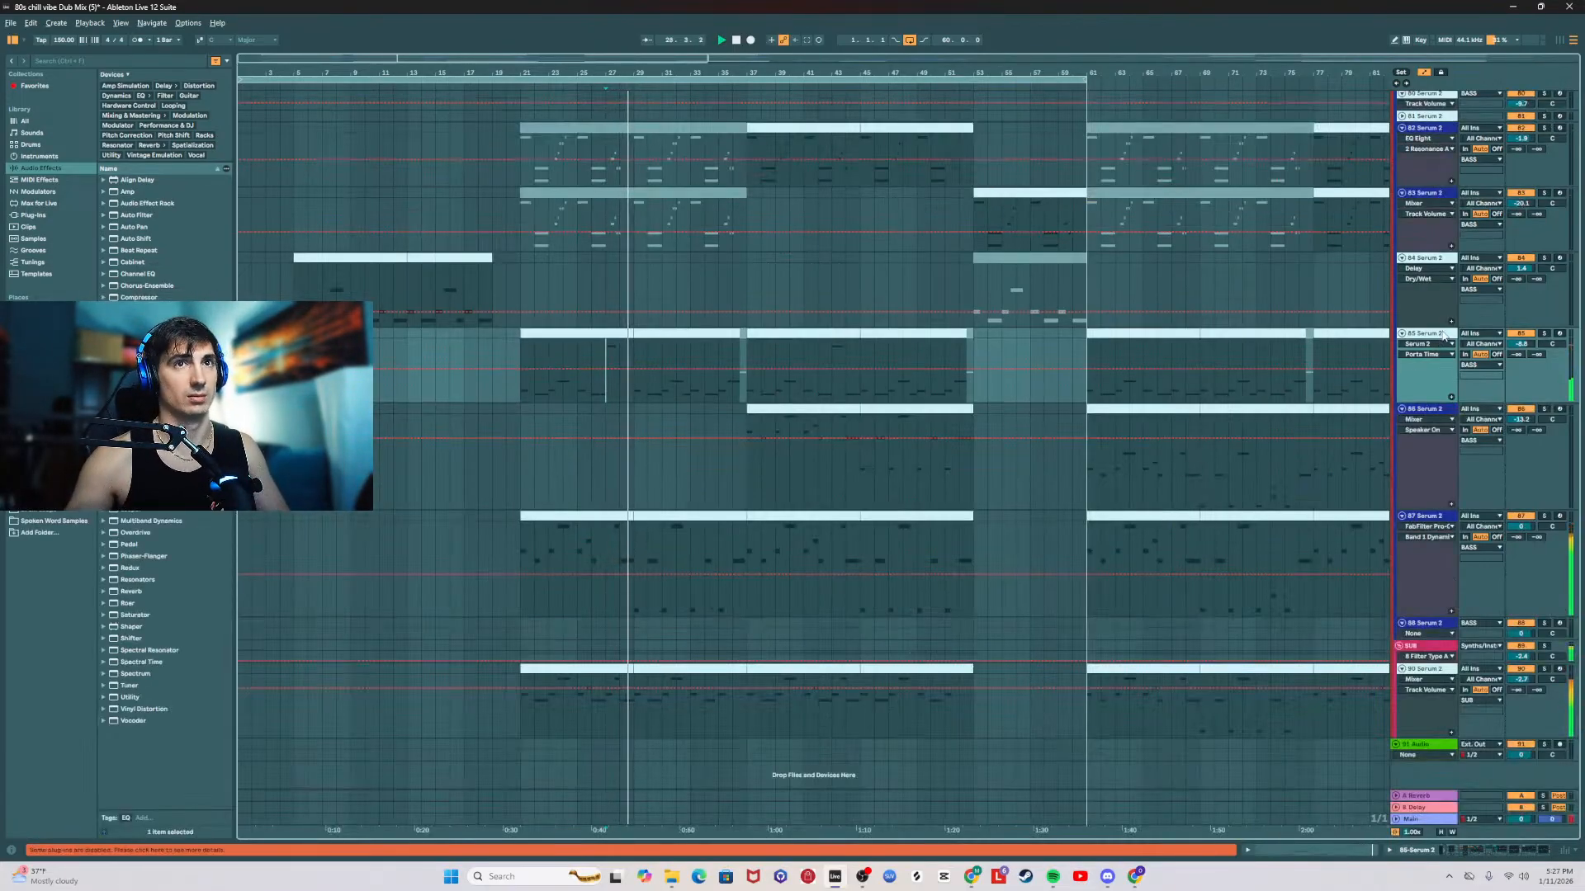
pyautogui.doubleClick(609, 334)
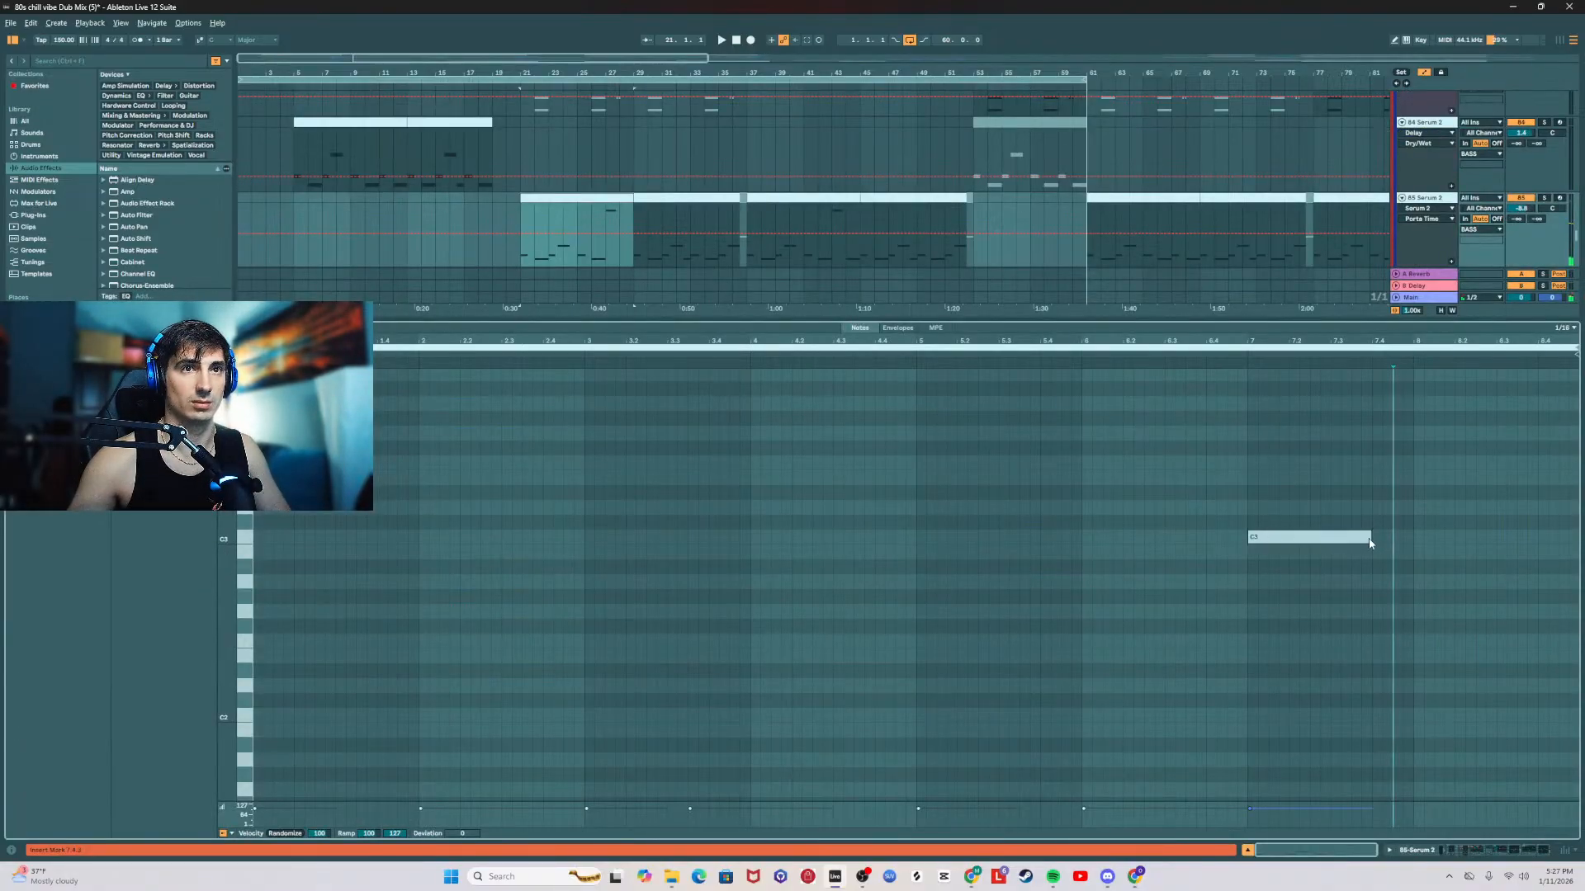
pyautogui.moveTo(1370, 542); pyautogui.dragTo(1420, 540)
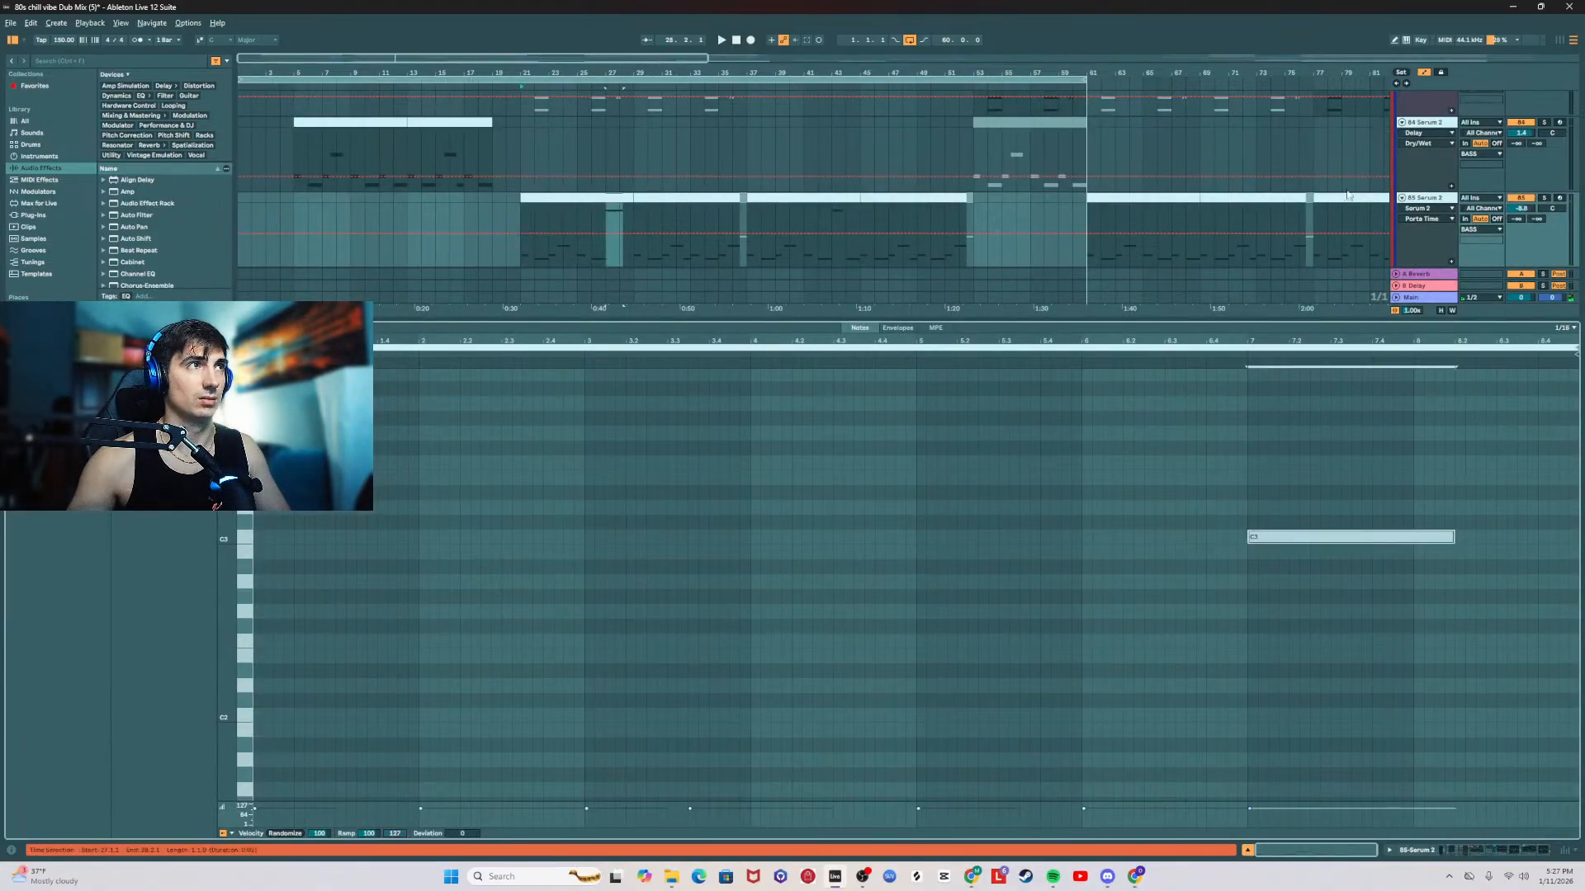
# Step: Ramp the Reverb Dry/Wet automation on 85 Serum 2 back down to its base level by bar 29, and play from bar 27
pyautogui.doubleClick(1438, 199)
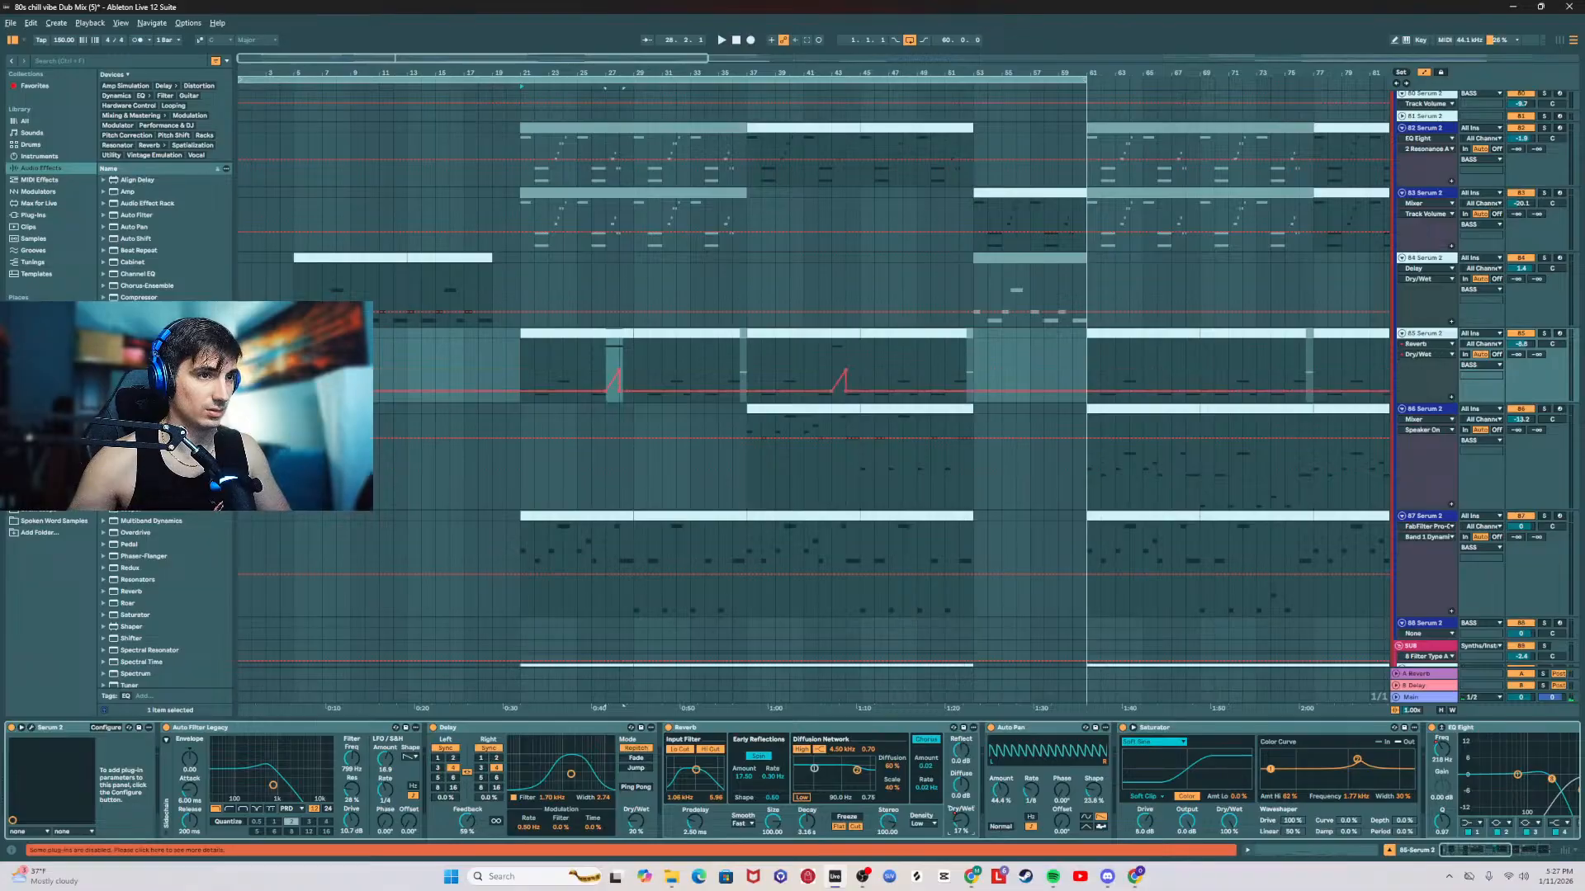
pyautogui.moveTo(618, 394); pyautogui.dragTo(633, 389)
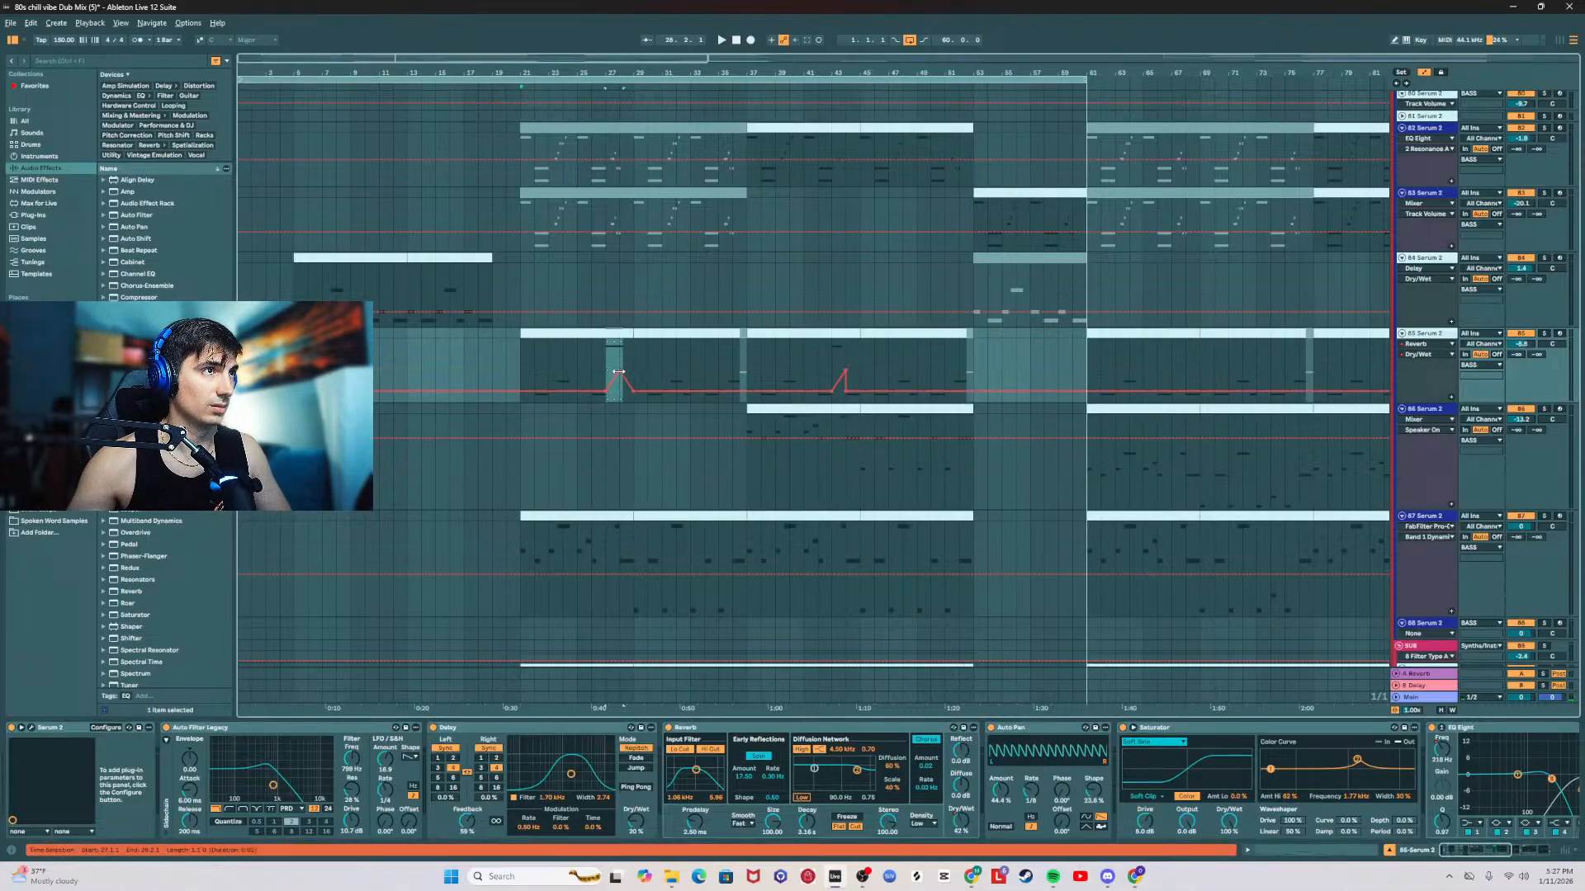
pyautogui.click(598, 355)
pyautogui.press('space')
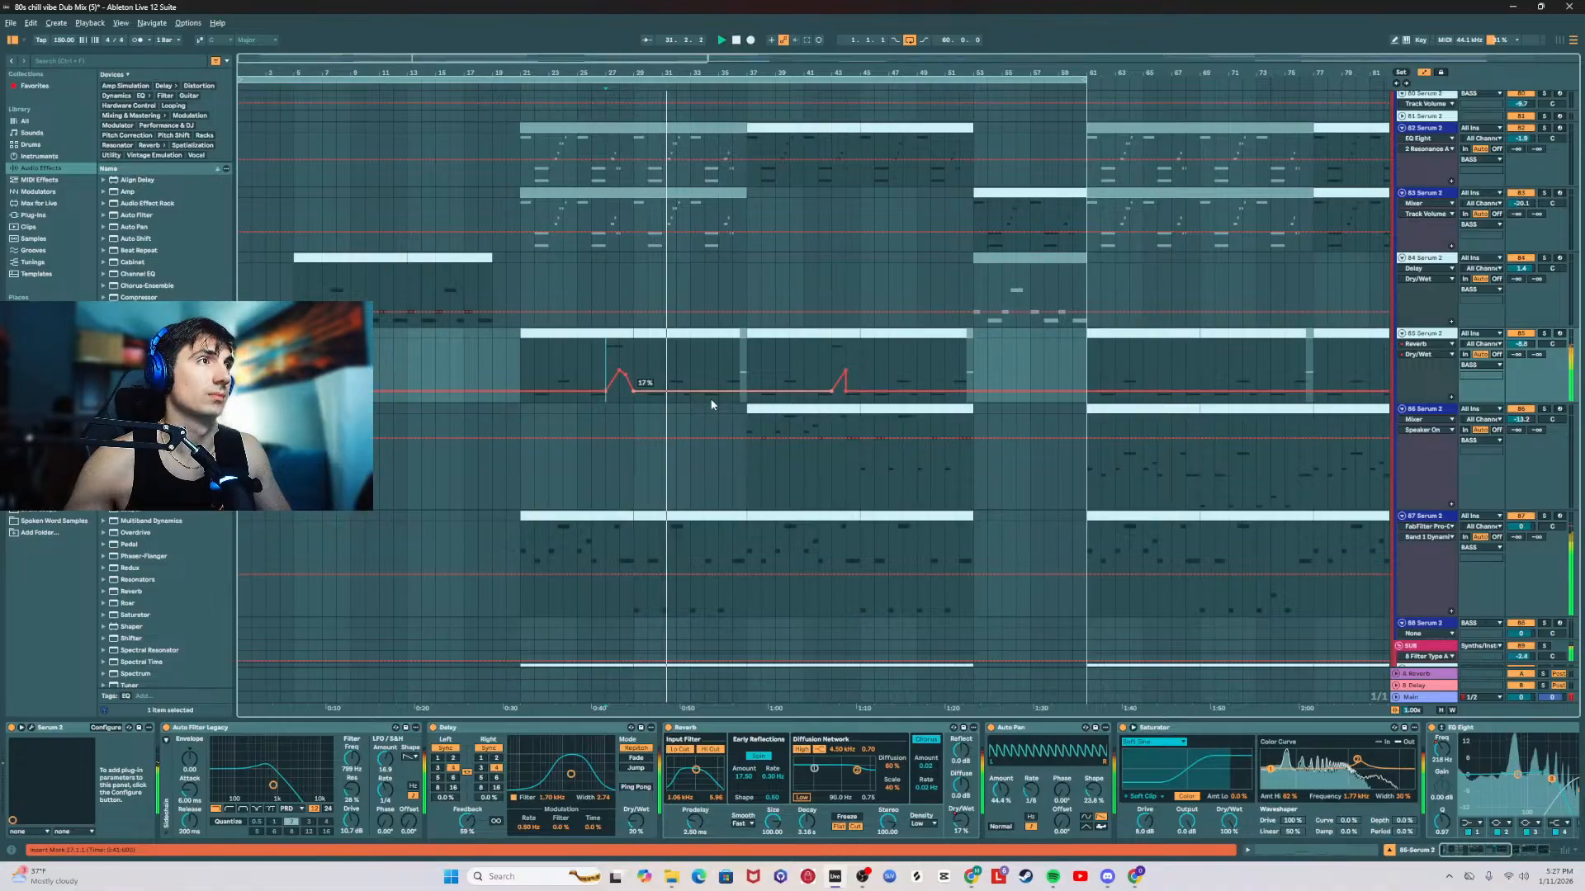
# Step: Copy the bar 21 clip on 85 Serum 2 with its automation to bar 37, and adjust the track's volume
pyautogui.click(624, 335)
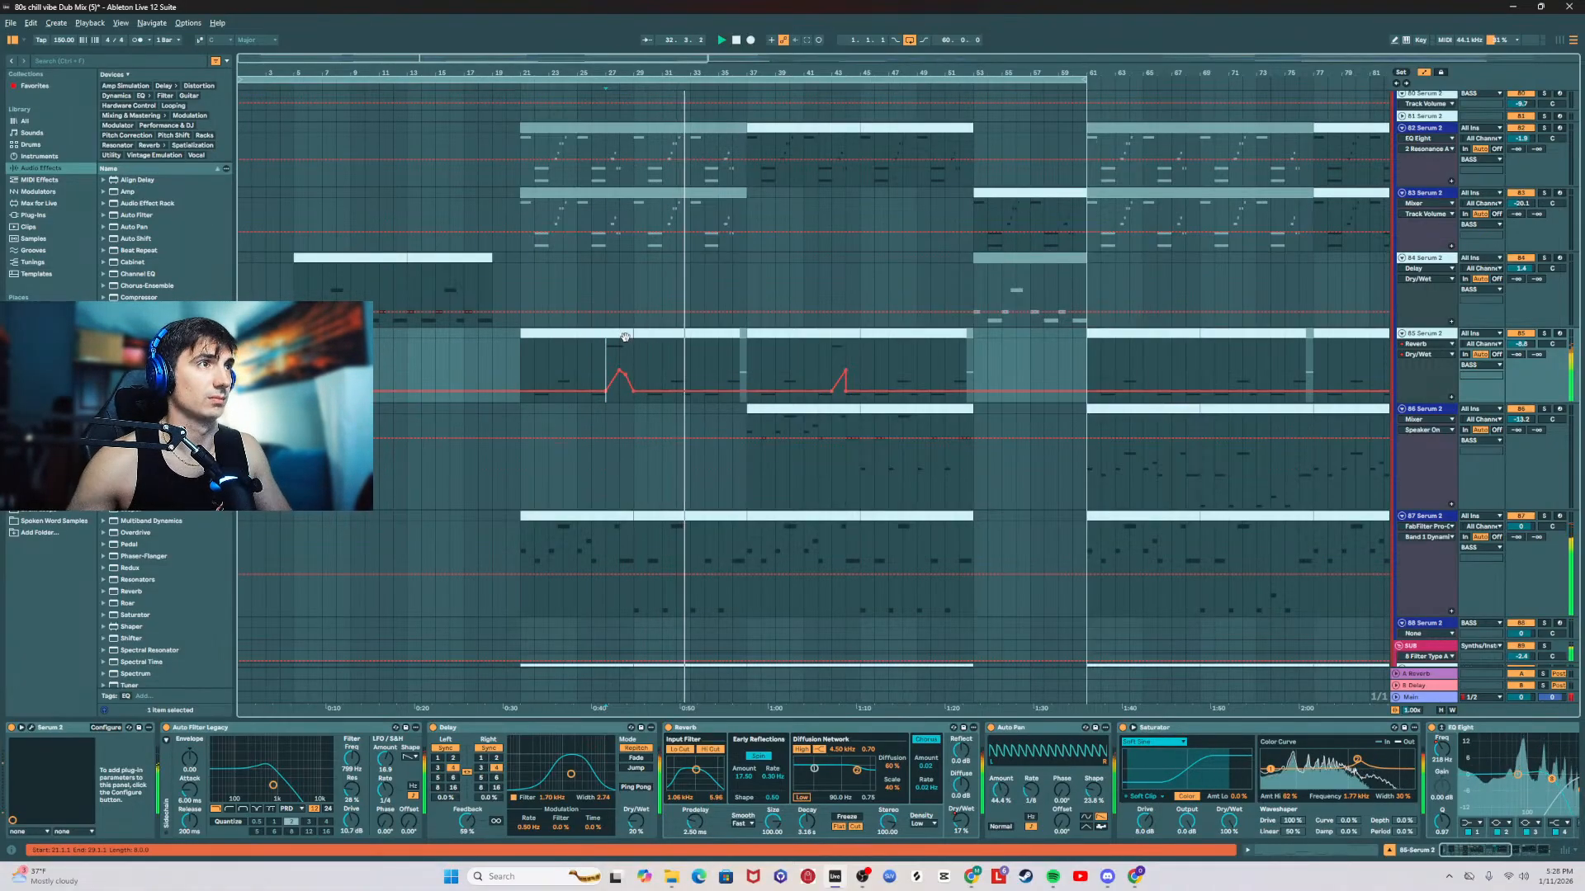
pyautogui.click(821, 331)
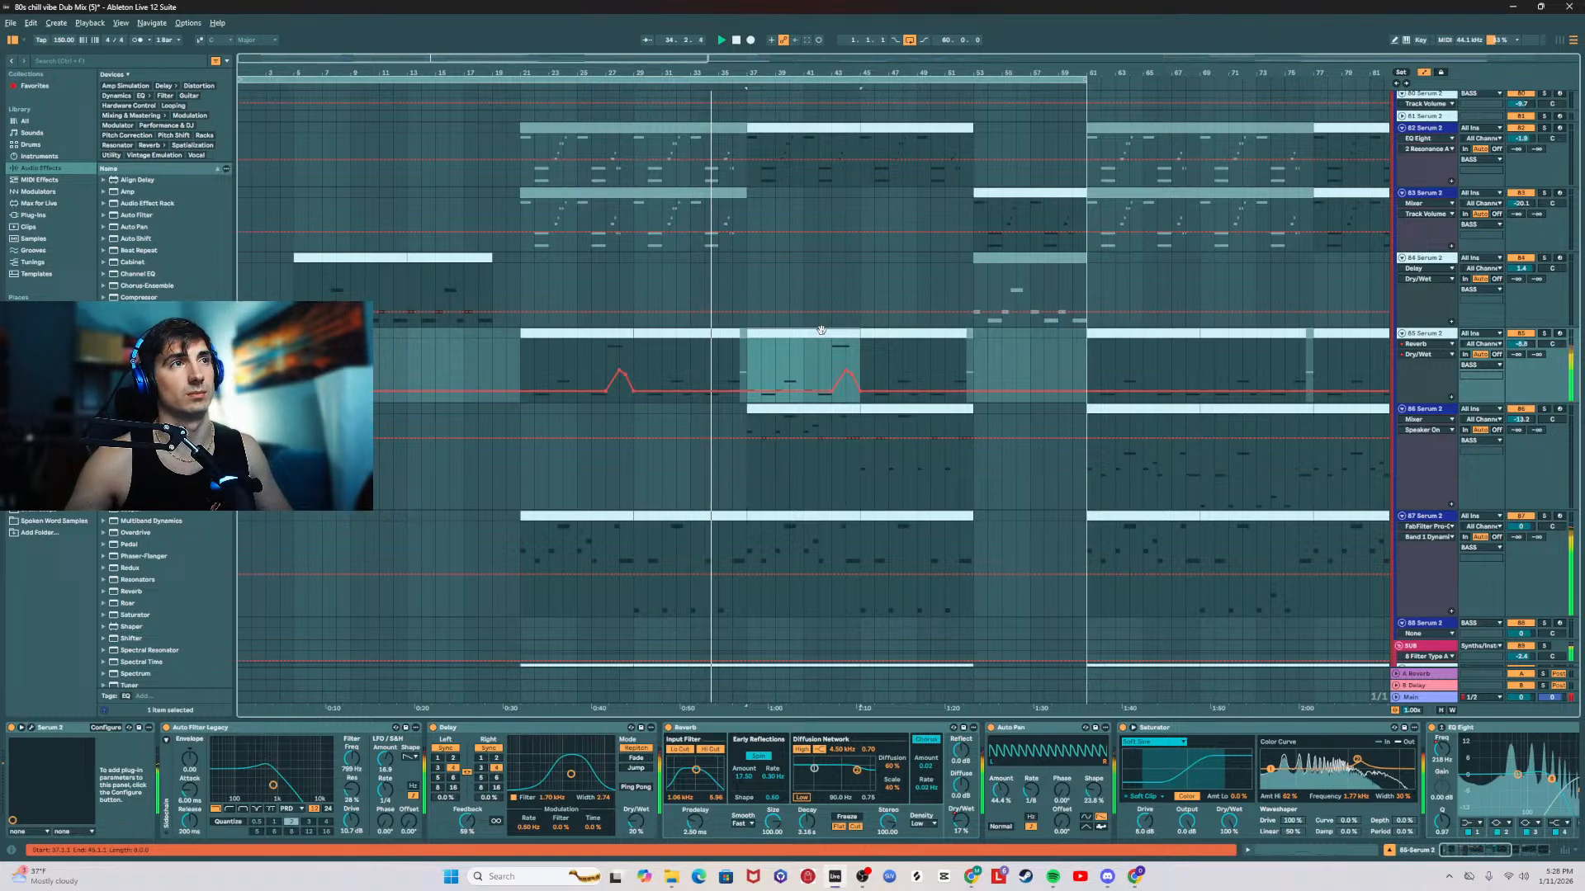
pyautogui.click(1521, 343)
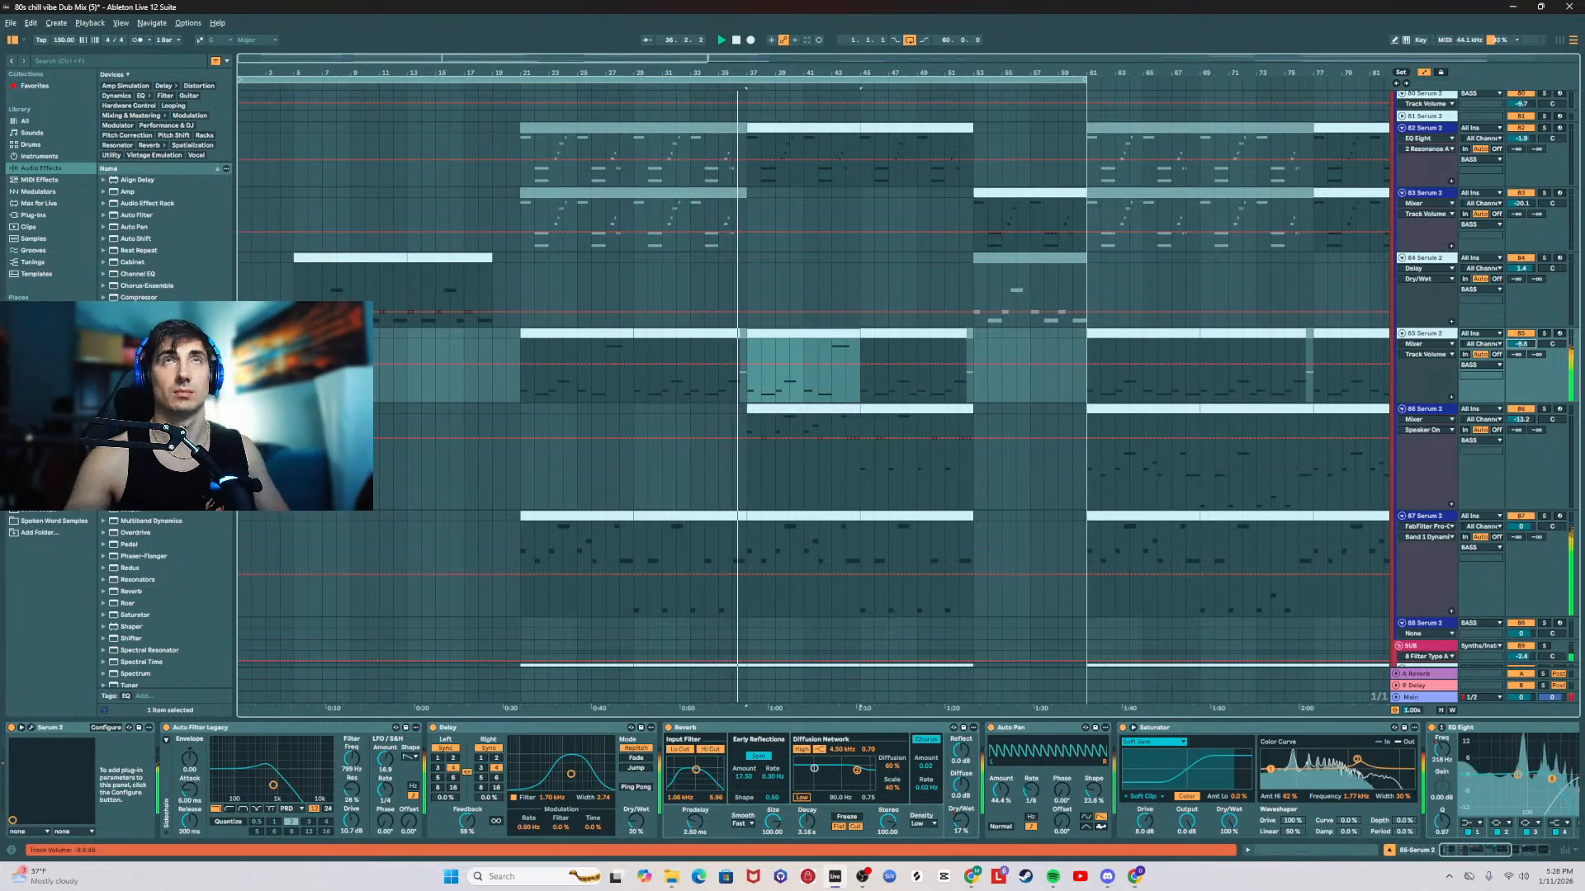
# Step: Listen through the drop from about bar 37 while looking over the bass, mid and vocal tracks
pyautogui.click(1175, 332)
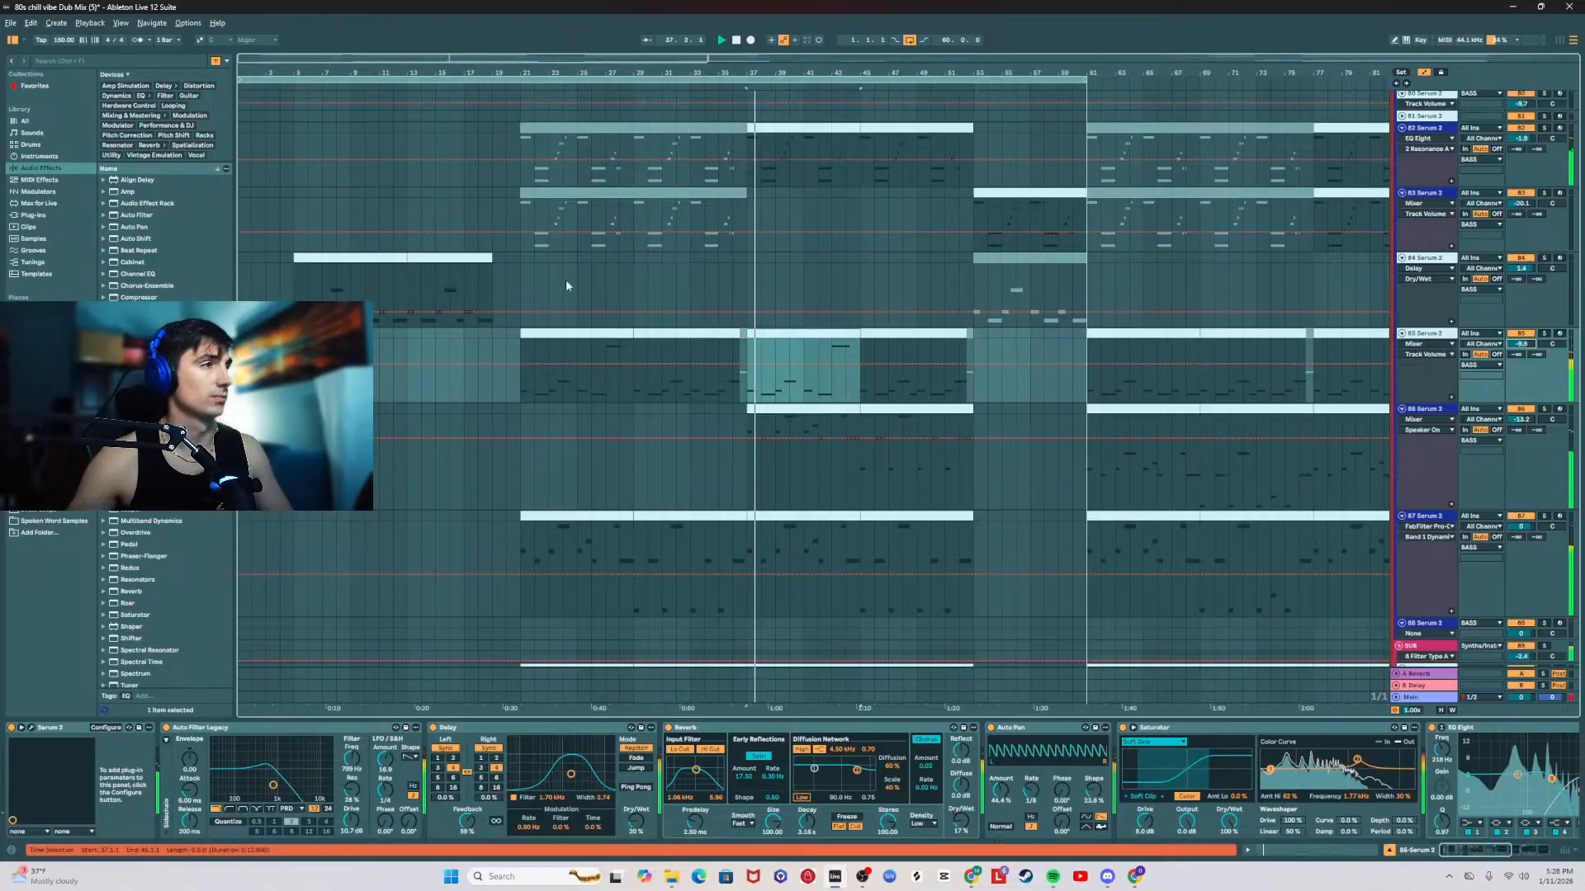
pyautogui.scroll(-3, 652, 350)
pyautogui.scroll(9, 703, 375)
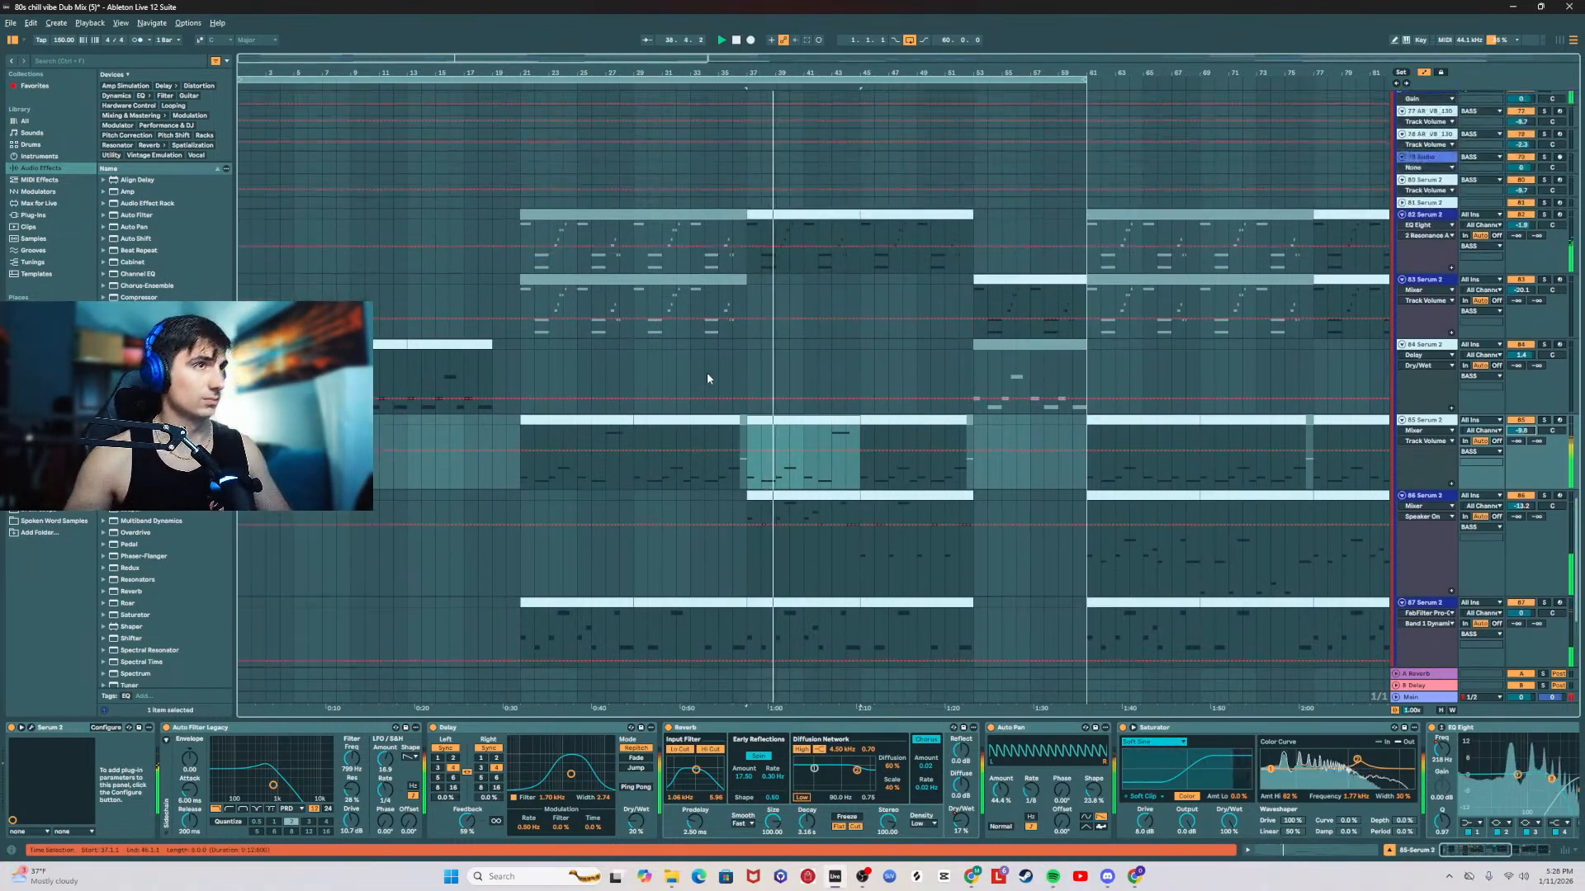
pyautogui.click(752, 368)
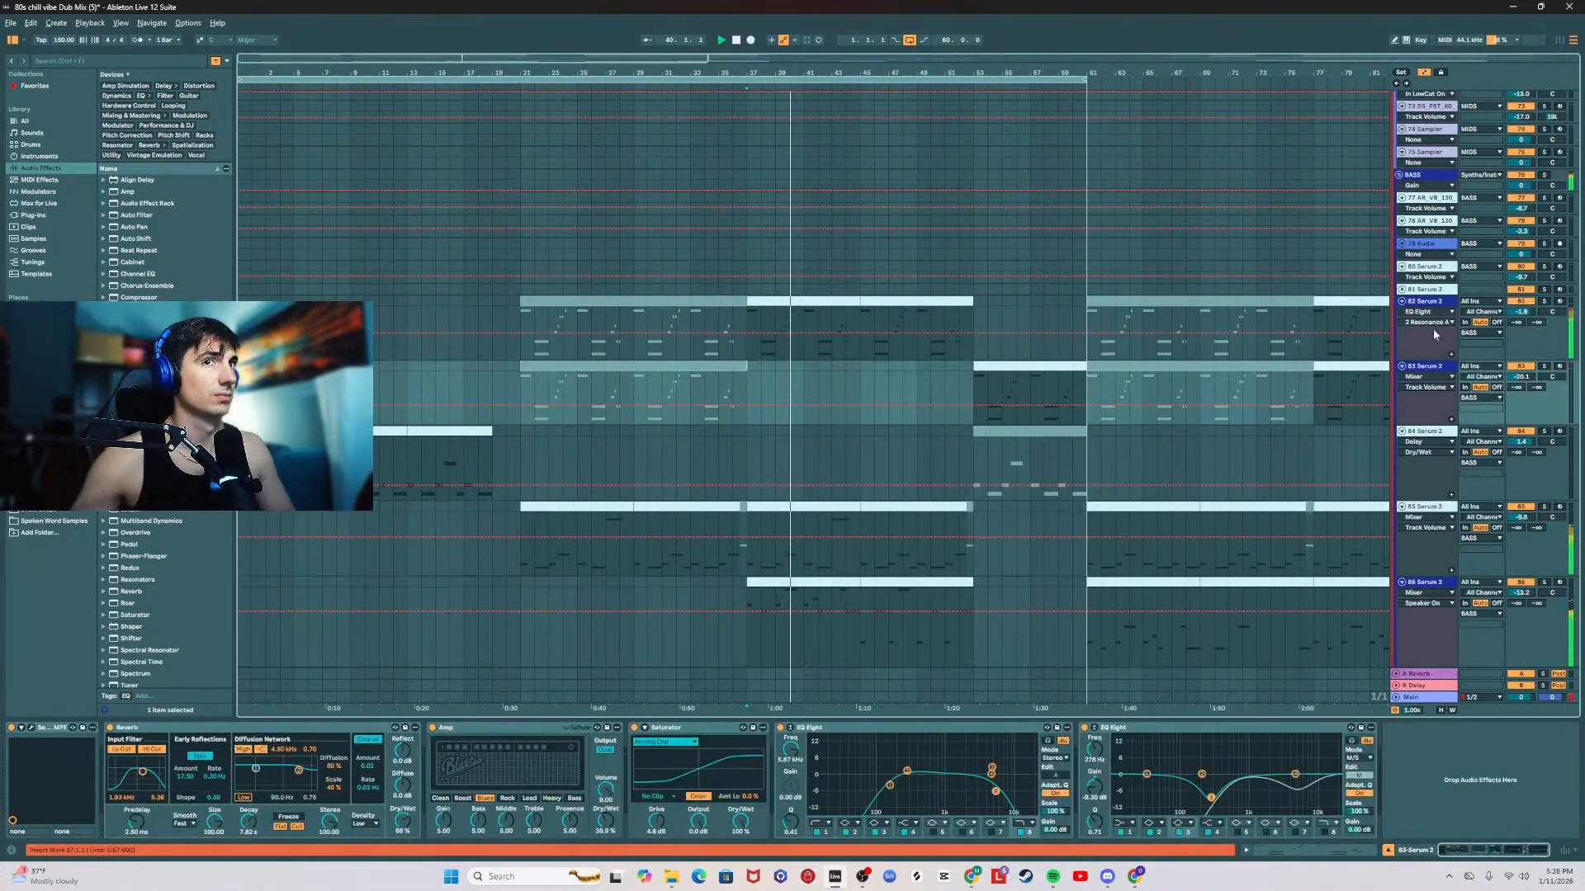
pyautogui.scroll(6, 1340, 429)
pyautogui.scroll(13, 1076, 411)
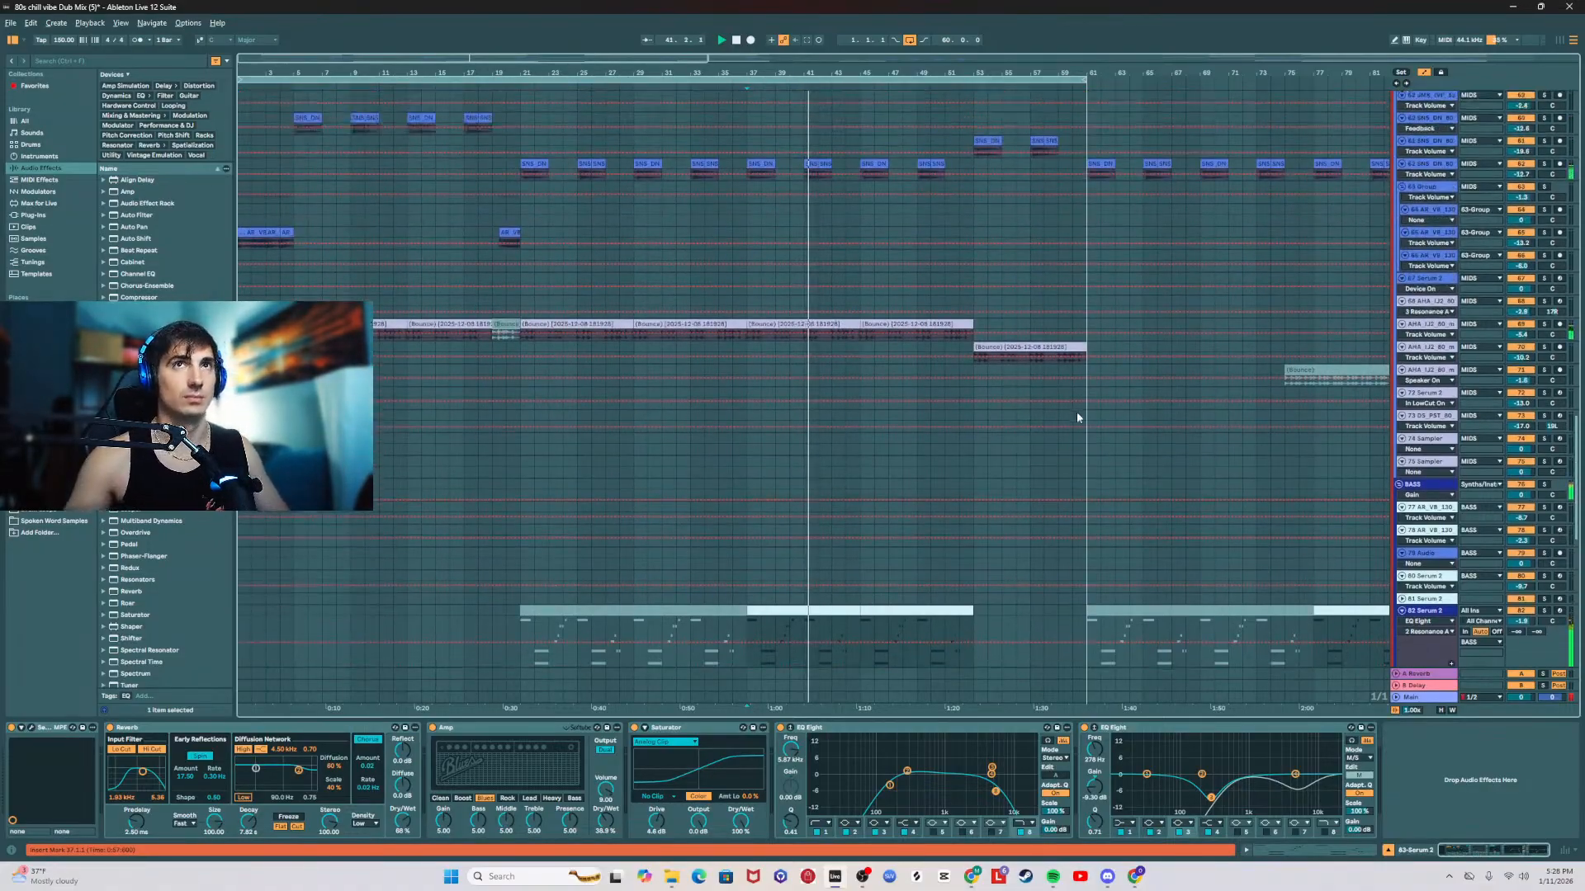
pyautogui.scroll(12, 967, 385)
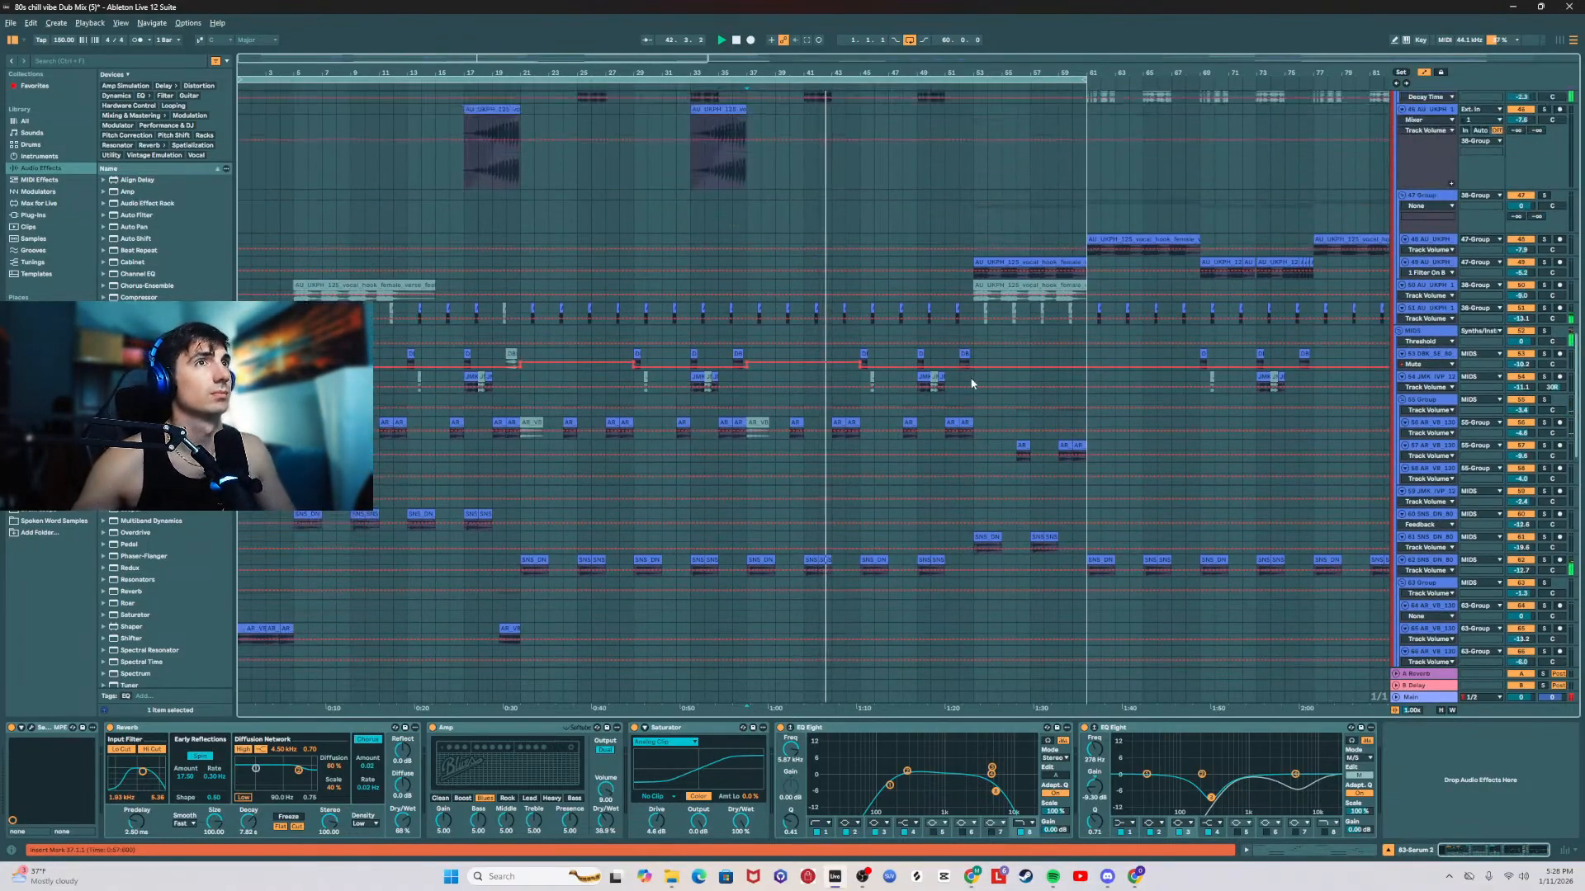
pyautogui.scroll(8, 971, 380)
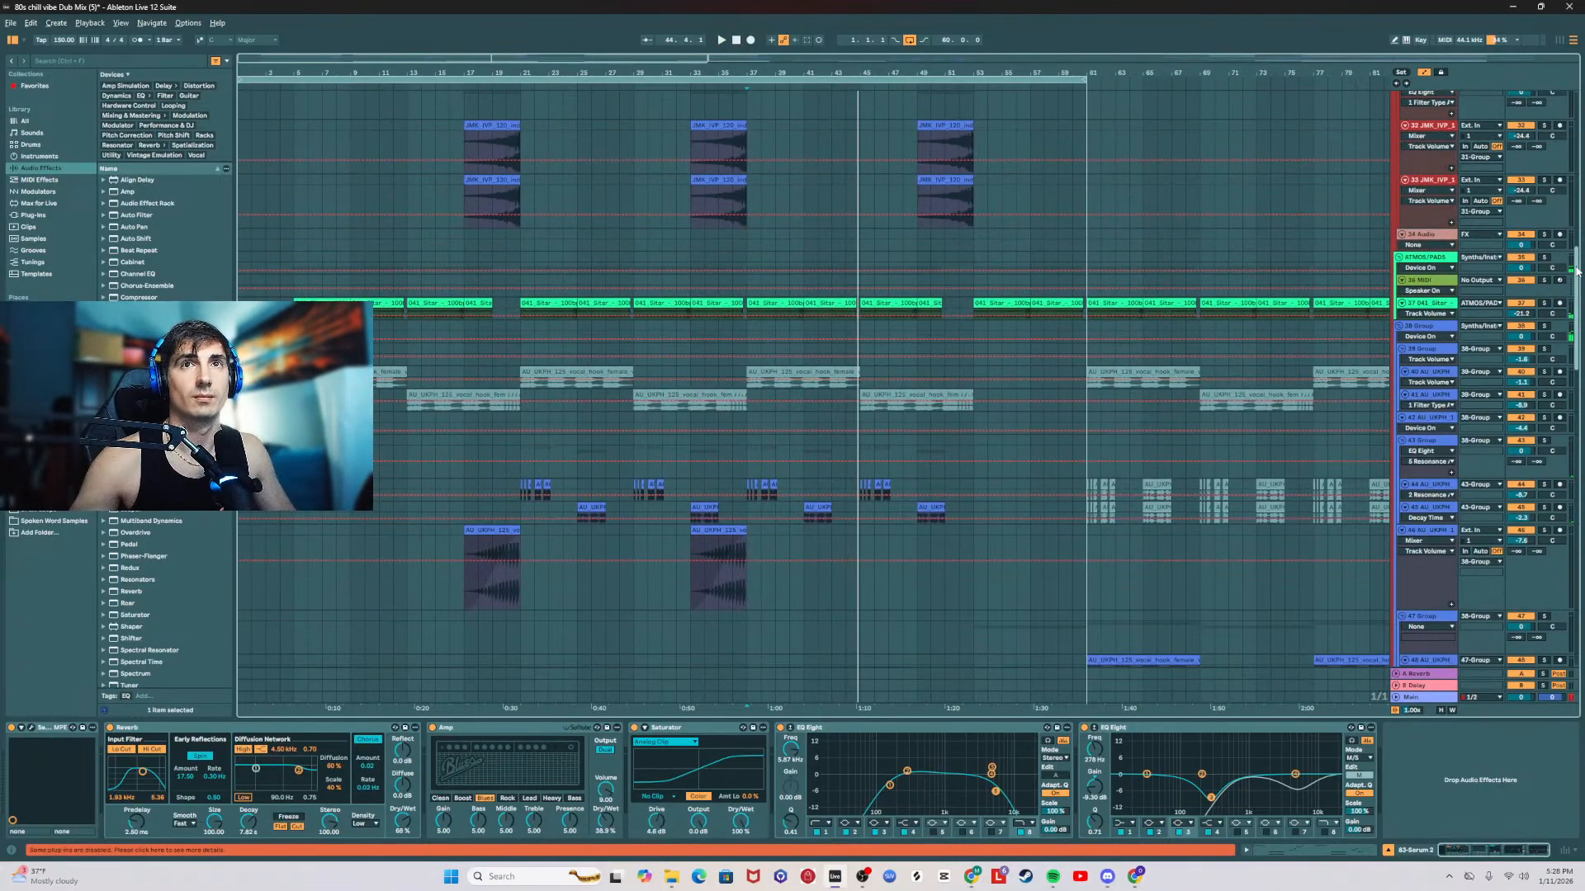
# Step: Open the bar 37 clip on 85 Serum 2 and remove its high C3 note
pyautogui.scroll(-20, 864, 394)
pyautogui.doubleClick(853, 422)
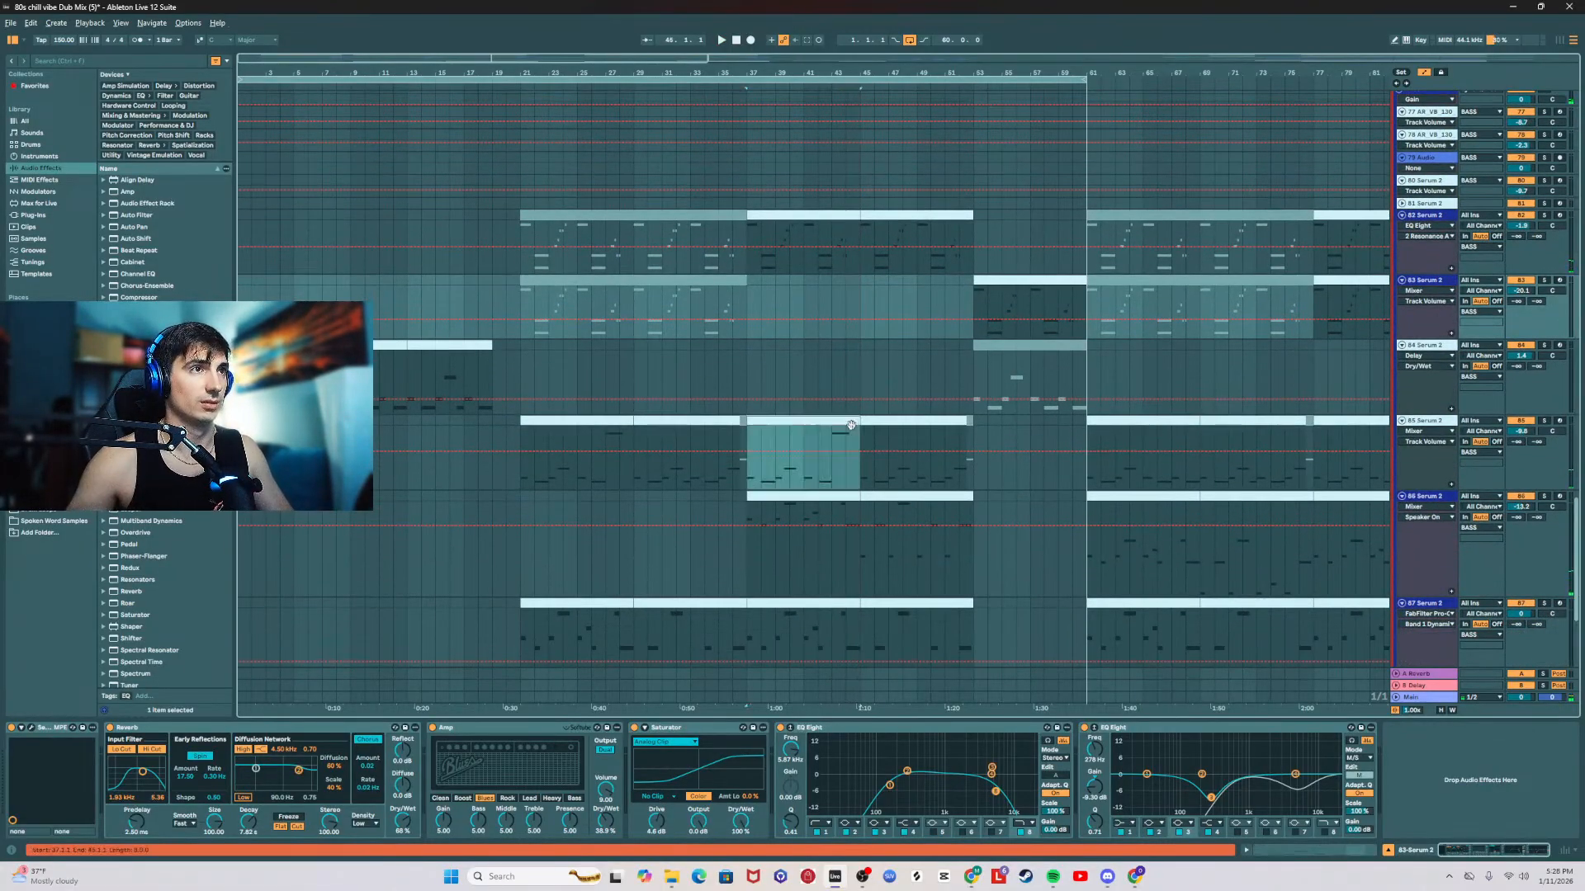
pyautogui.scroll(-2, 937, 499)
pyautogui.click(1268, 462)
pyautogui.press('Delete')
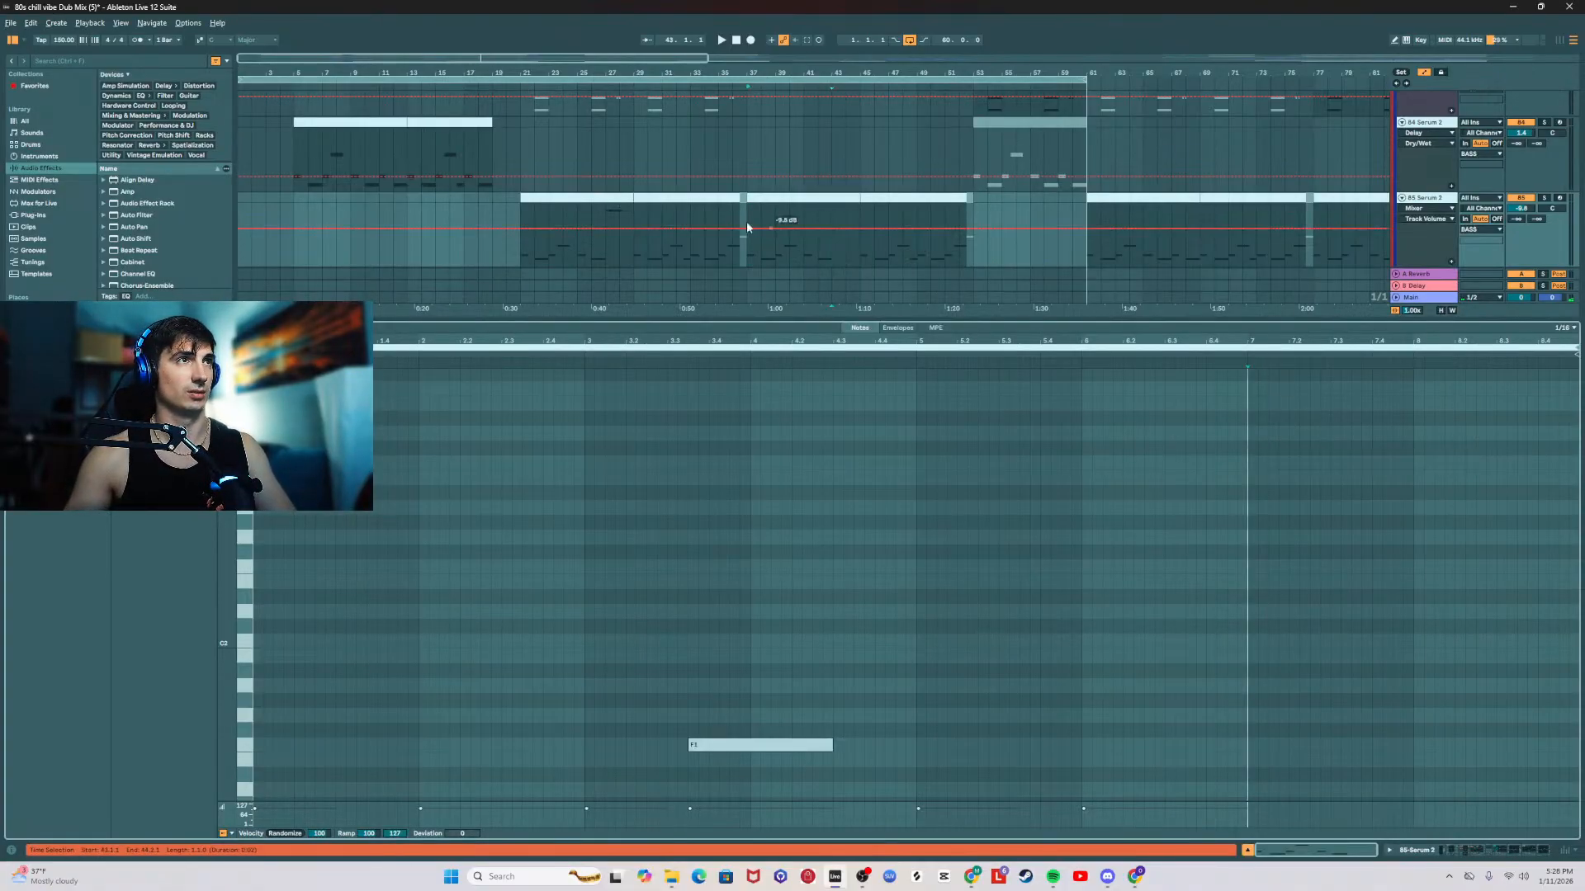
# Step: Check the notes in the bar 29 and bar 61 clips on 85 Serum 2
pyautogui.click(687, 197)
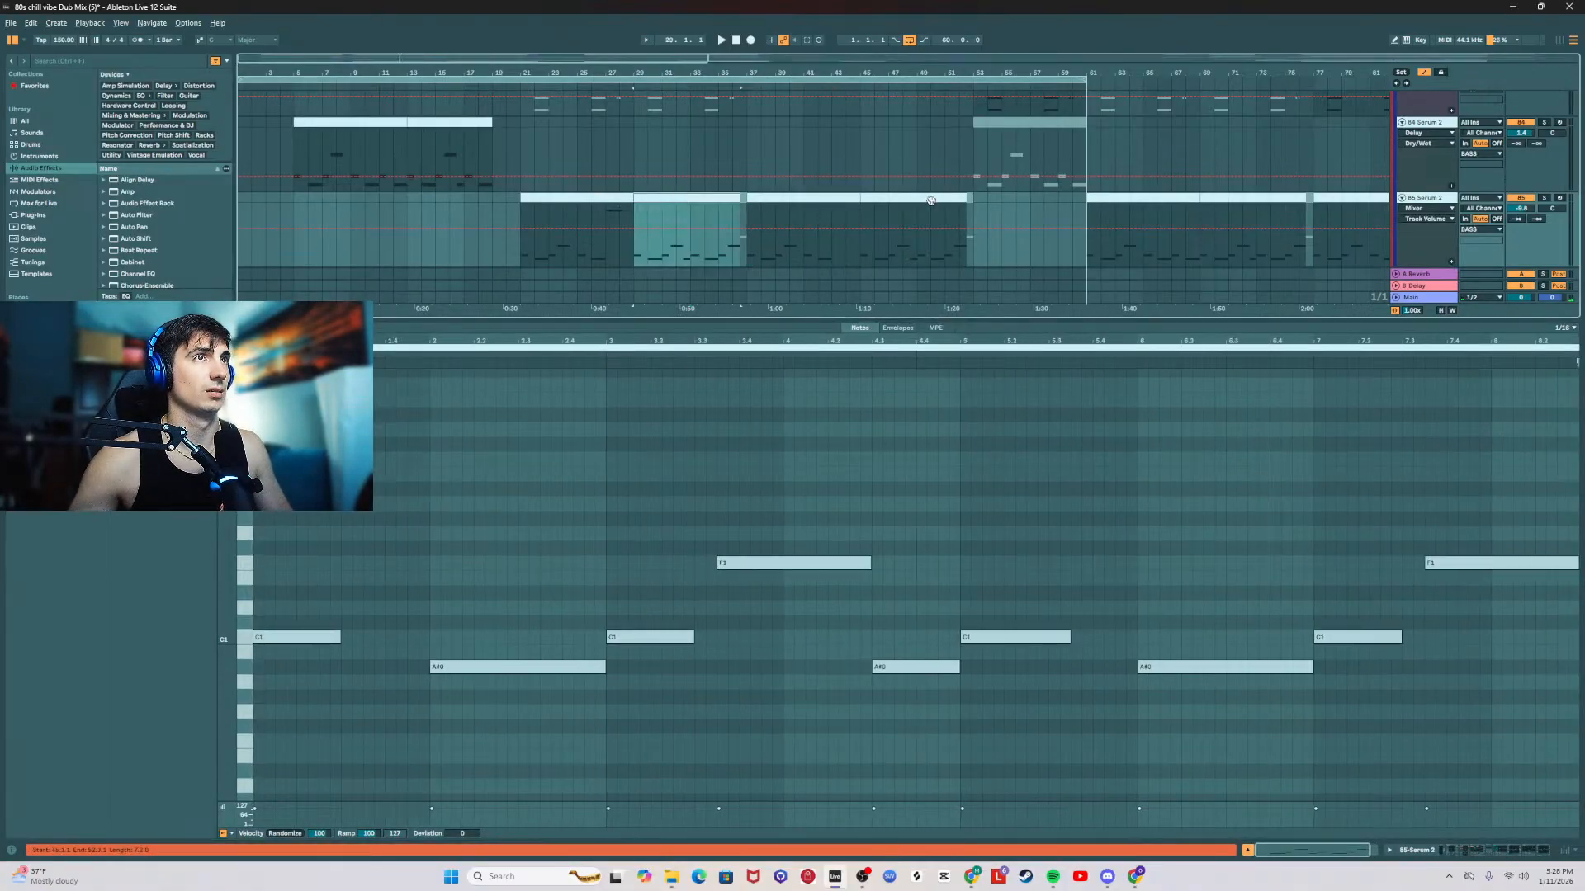
pyautogui.click(1136, 195)
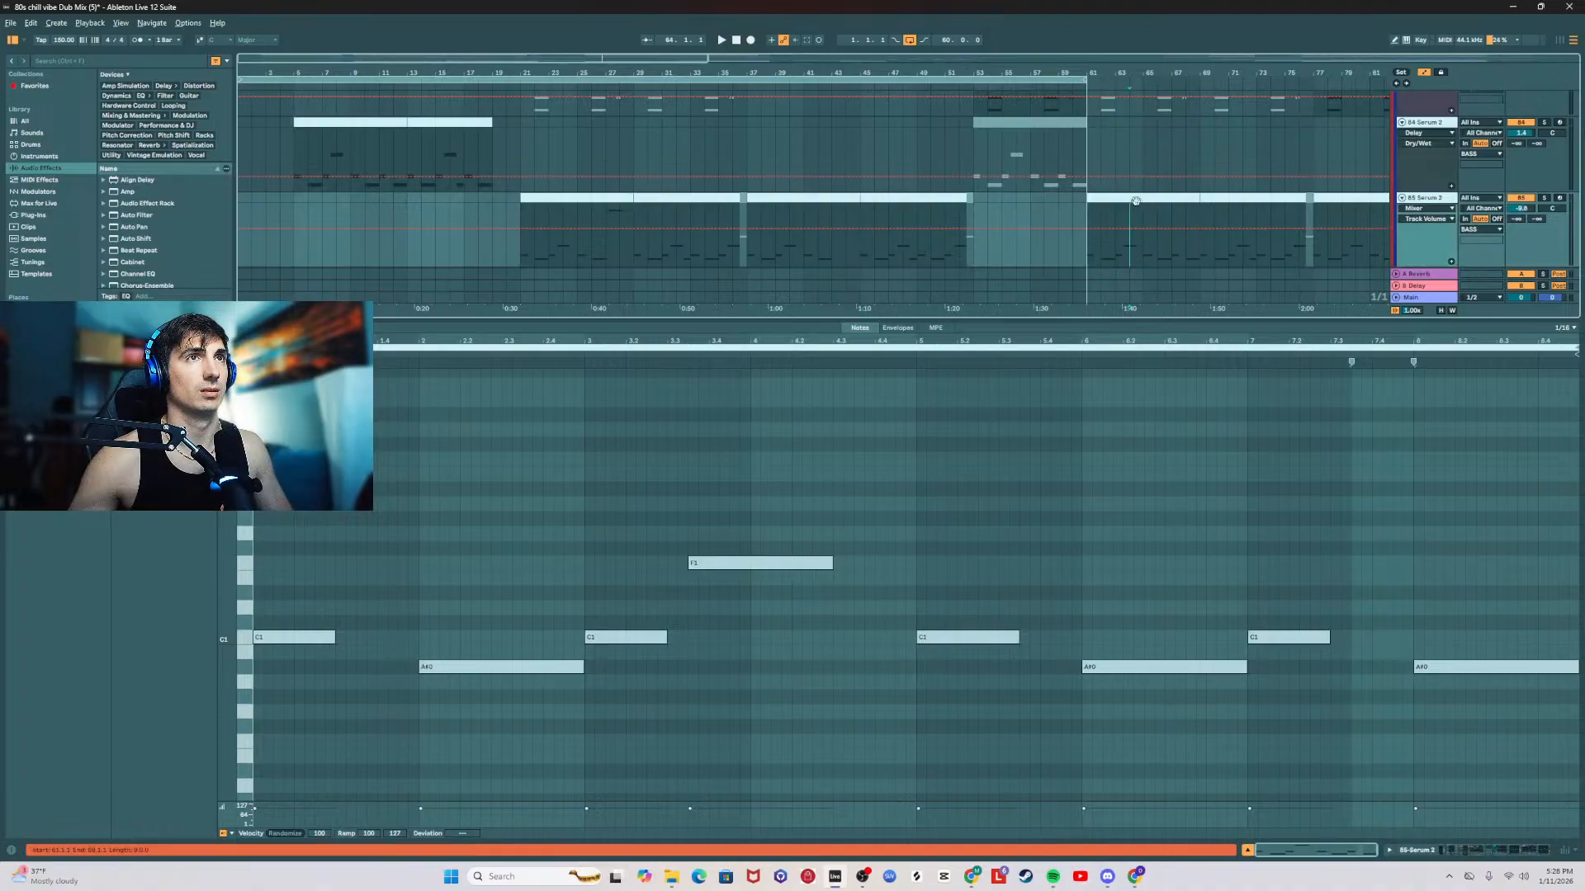
pyautogui.press('Delete')
pyautogui.click(783, 196)
pyautogui.hotkey('ctrl', 'z')
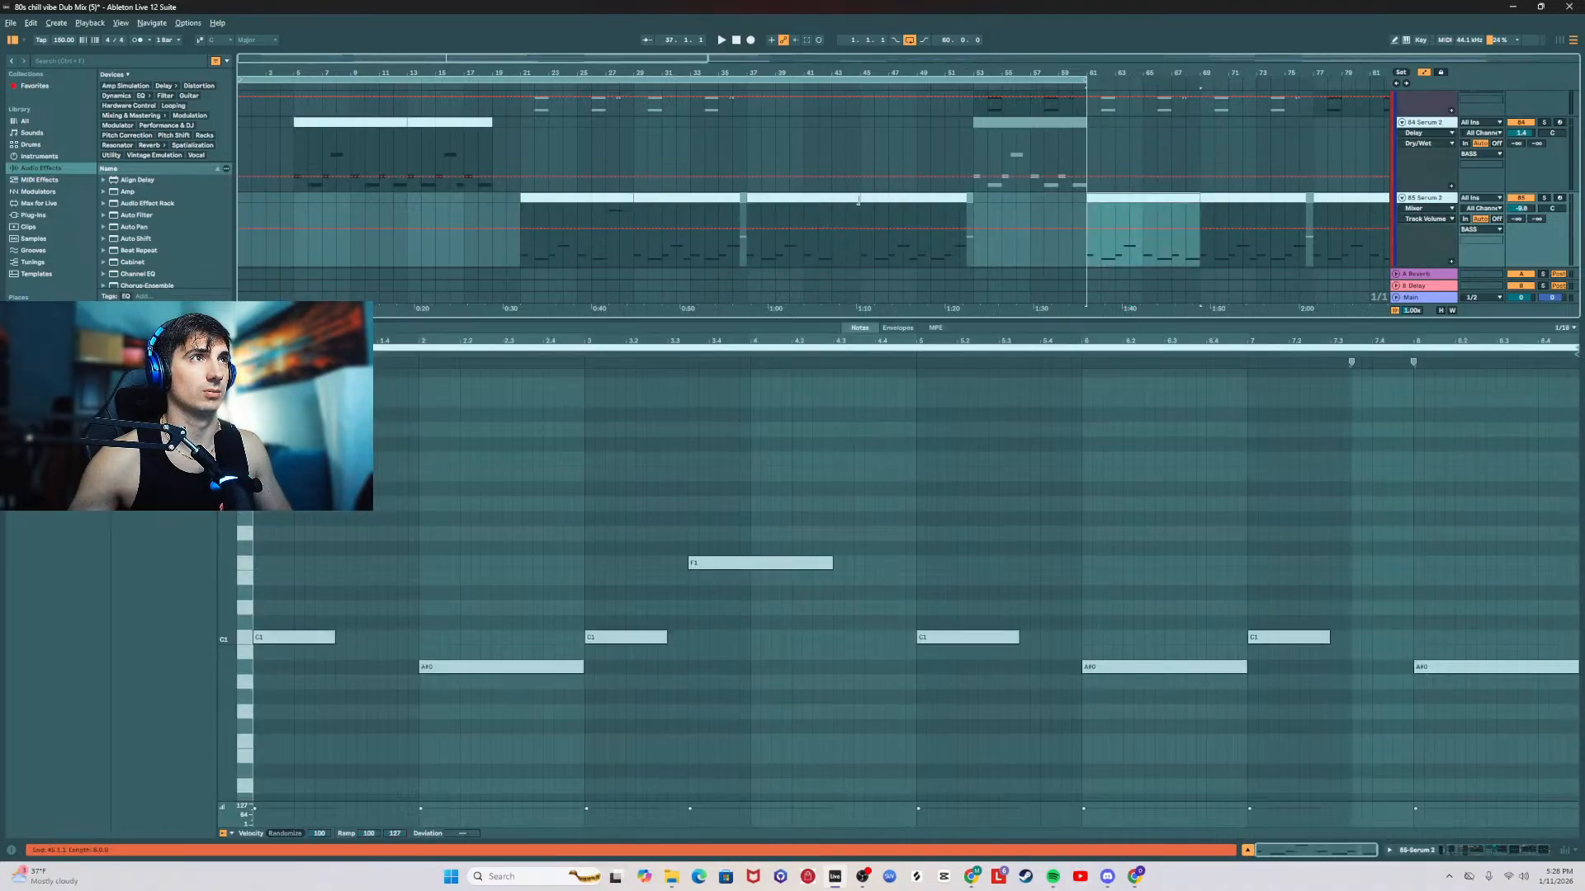
# Step: Play the edited bar 37 clip and review 82 Serum 2 and the tracks above it during playback
pyautogui.click(794, 198)
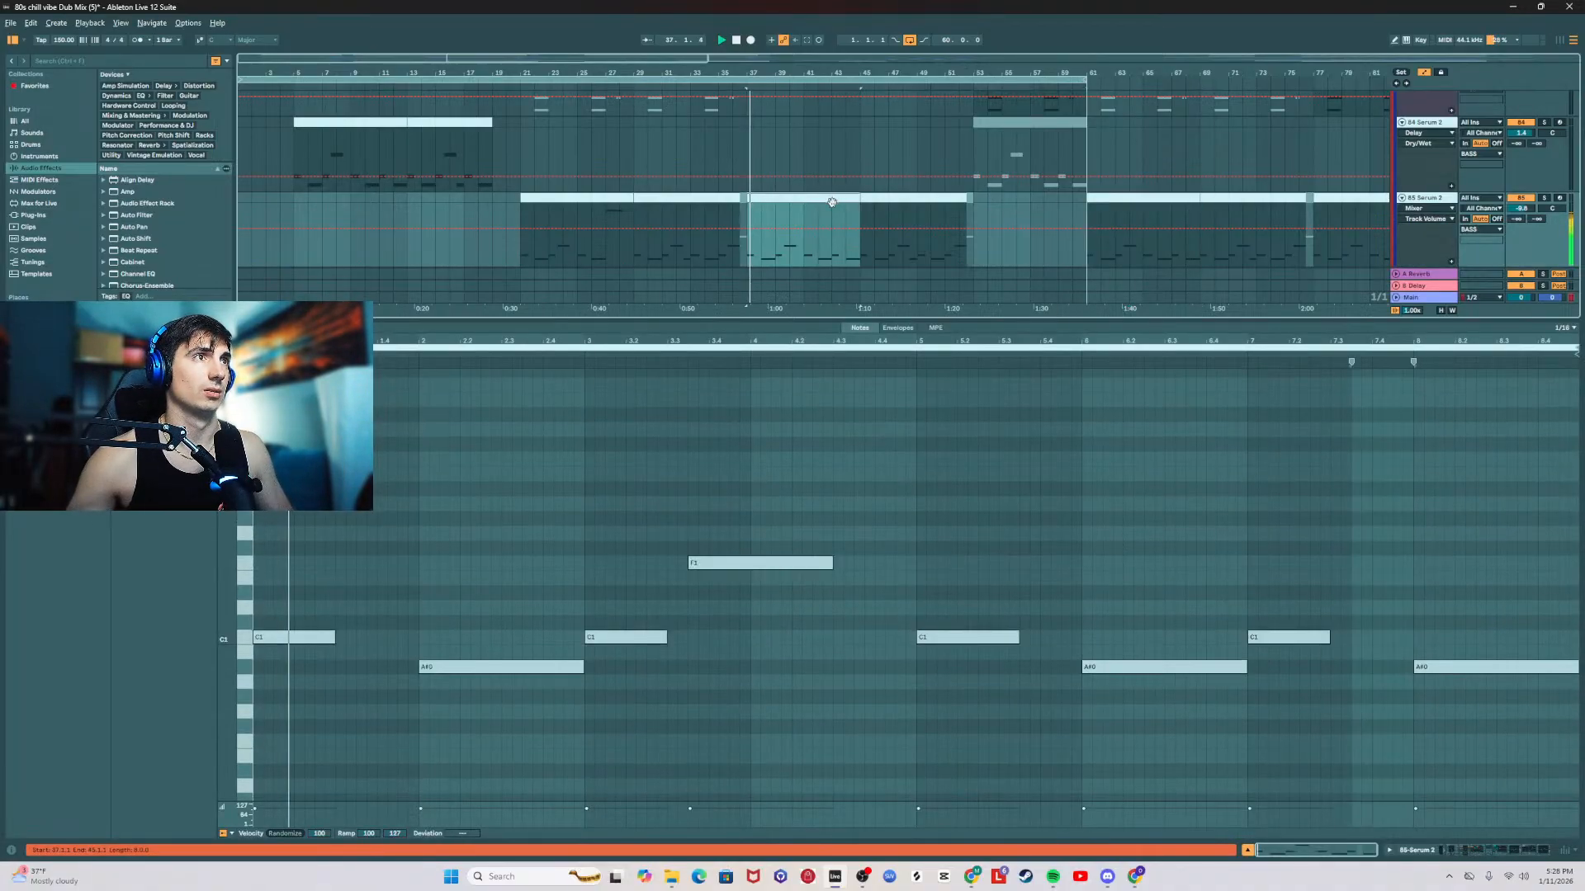
pyautogui.doubleClick(953, 319)
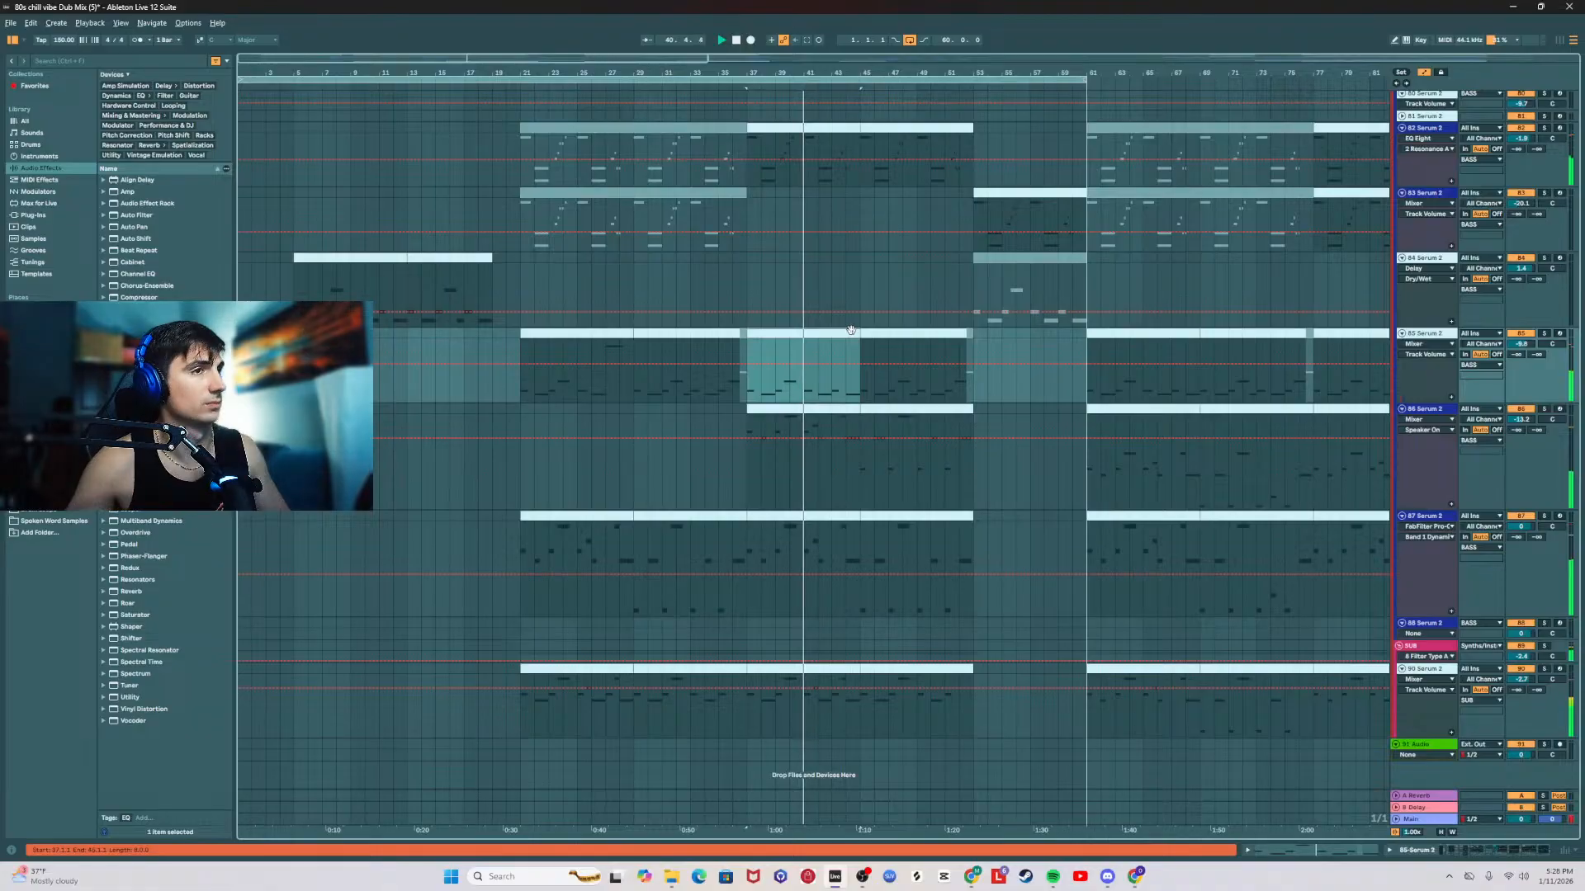
pyautogui.scroll(5, 744, 329)
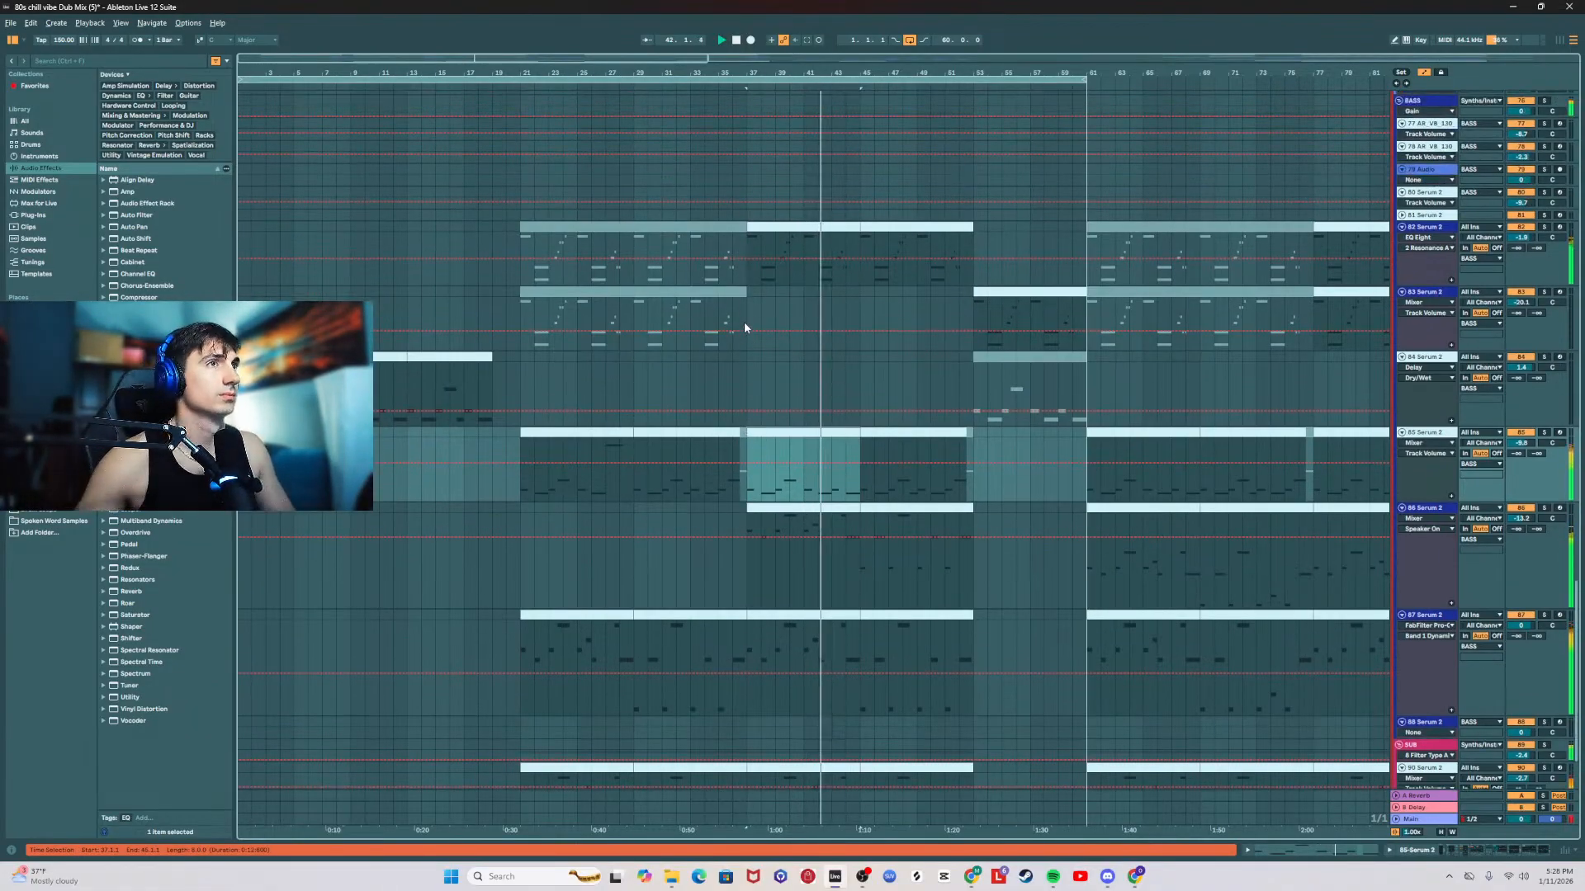
pyautogui.click(1440, 306)
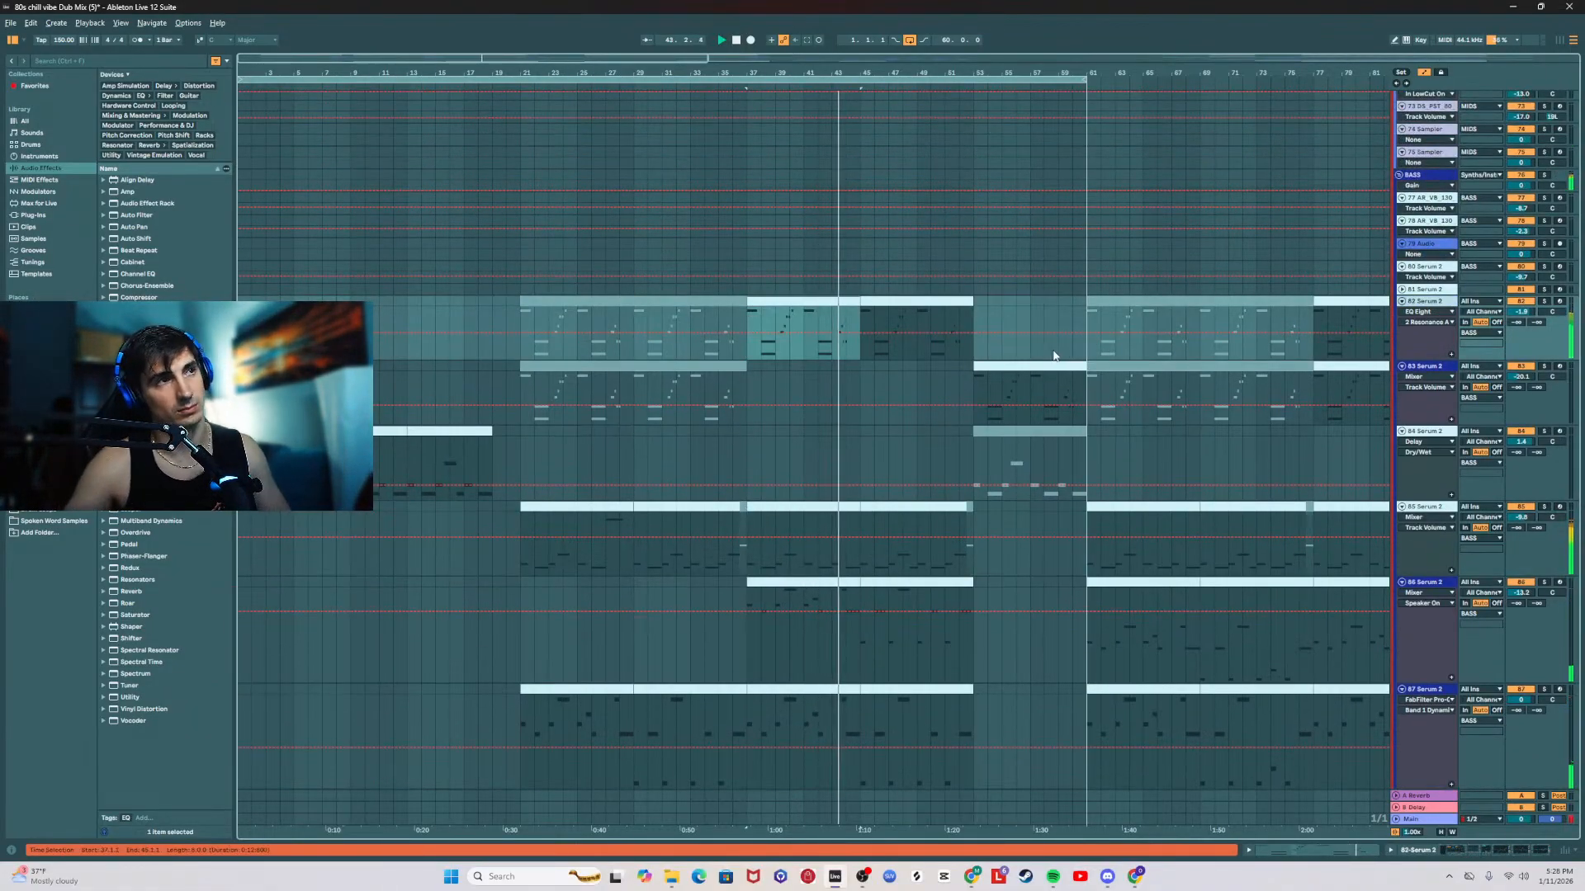
pyautogui.scroll(5, 1059, 350)
pyautogui.scroll(2, 1110, 352)
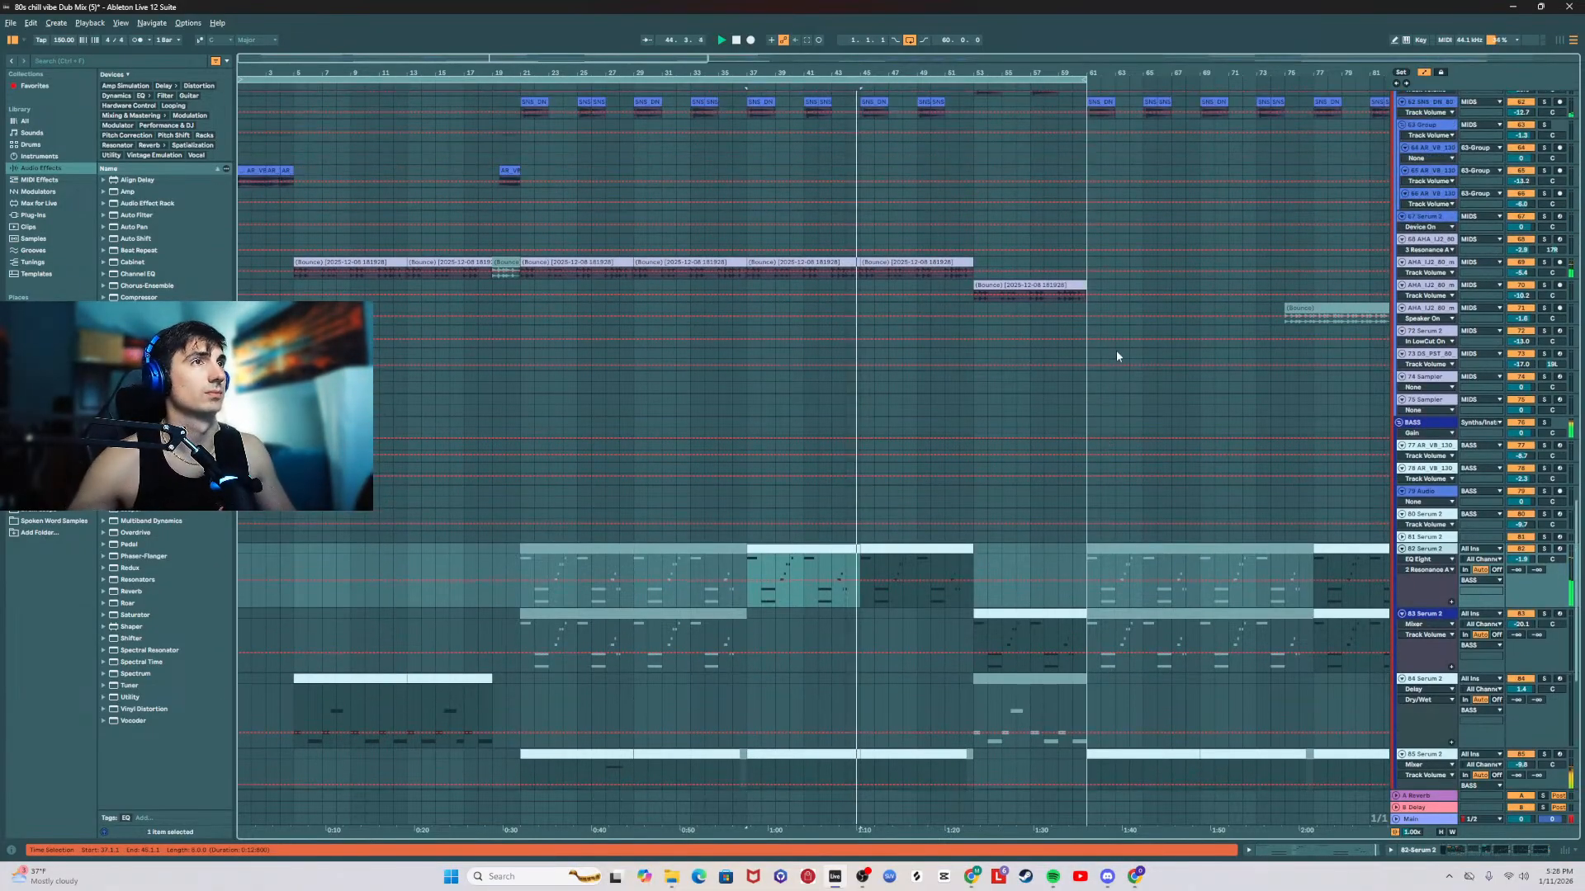
pyautogui.scroll(-10, 1180, 413)
# Step: Group the 85, 86 and 87 Serum 2 tracks and open the new group's empty effect chain
pyautogui.click(1432, 396)
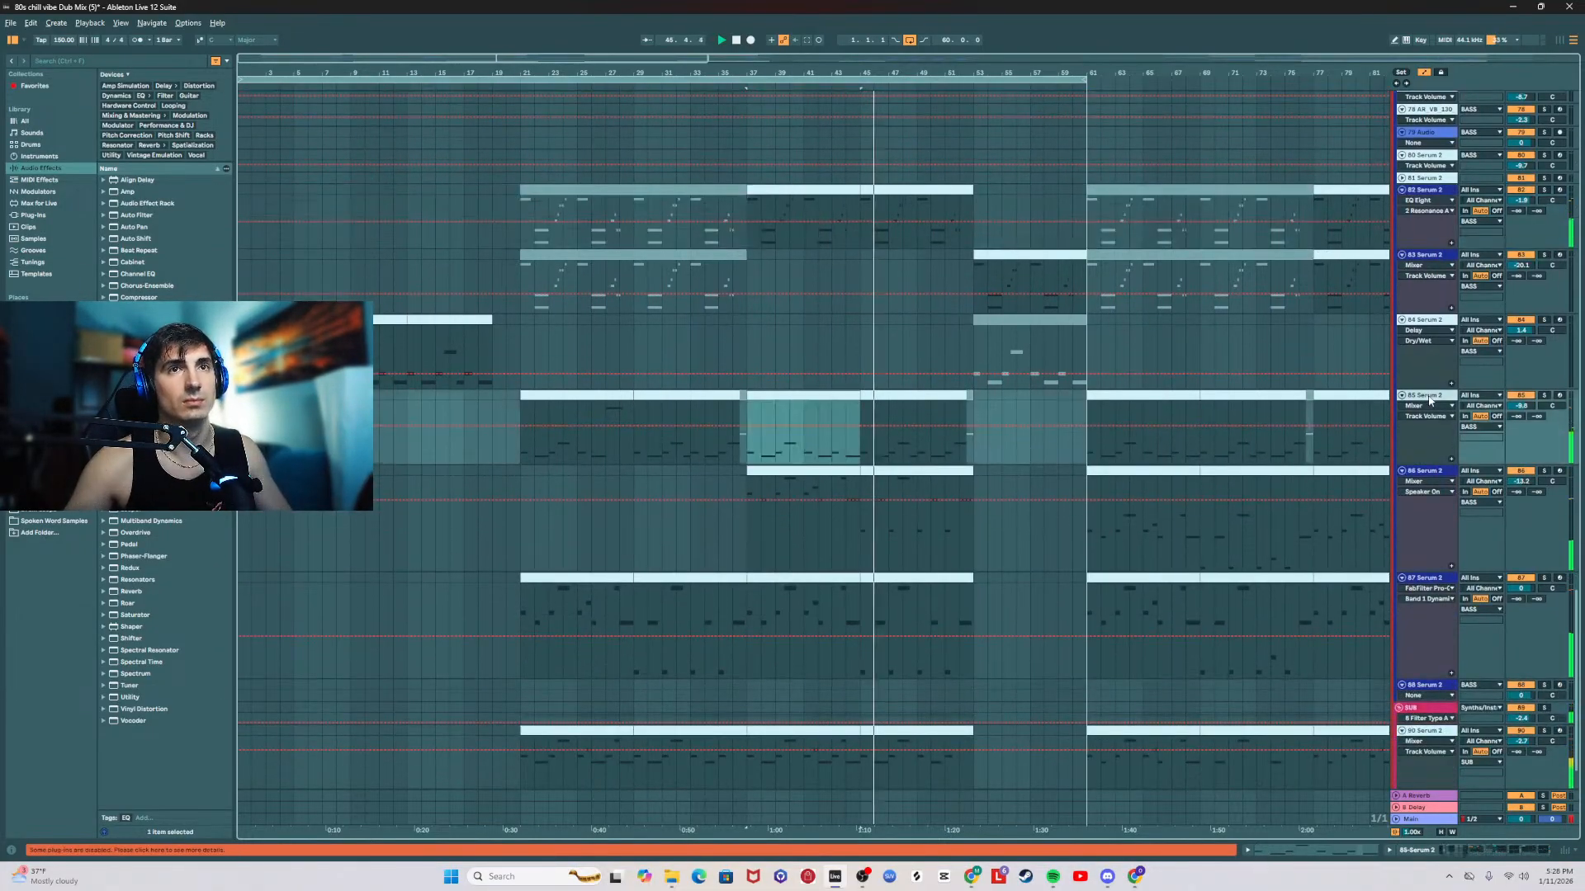
pyautogui.keyDown('shift'); pyautogui.click(1430, 581); pyautogui.keyUp('shift')
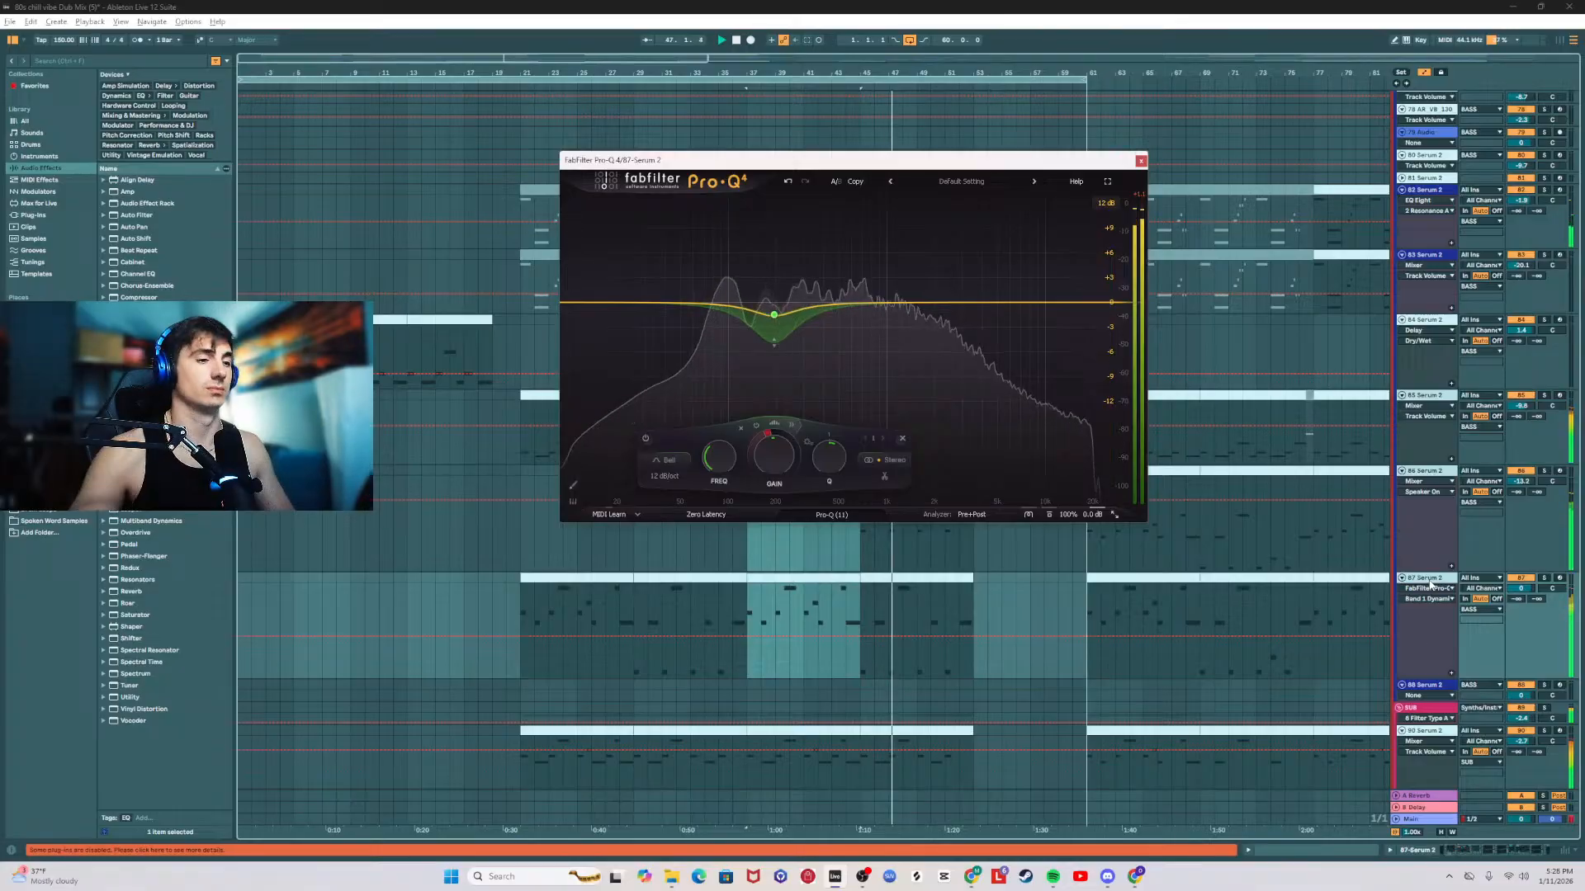
pyautogui.click(1430, 408)
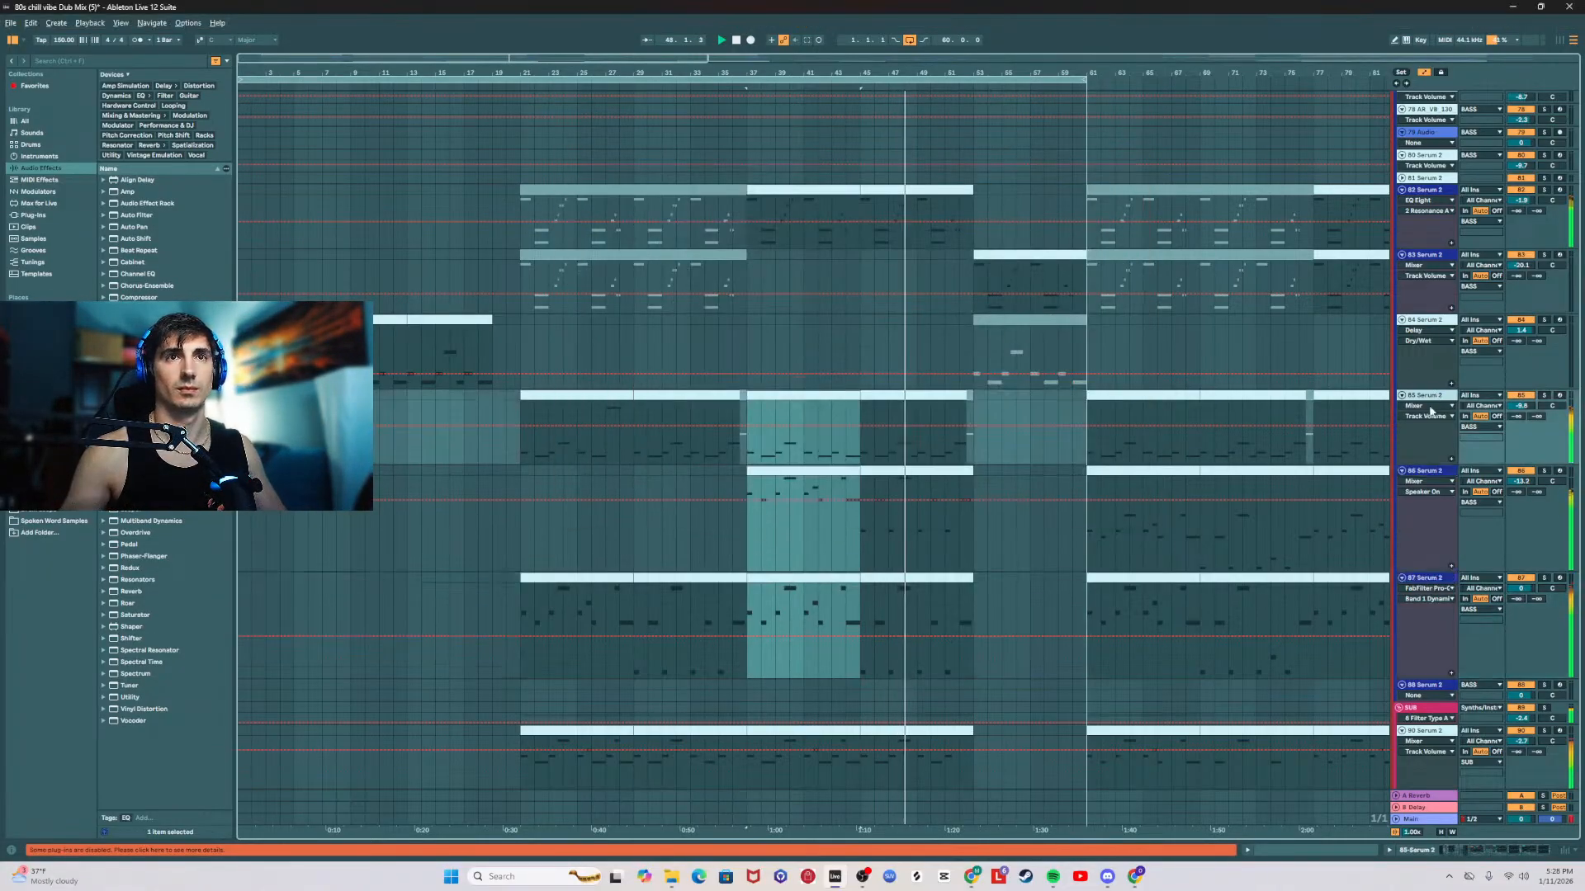
pyautogui.click(1429, 580)
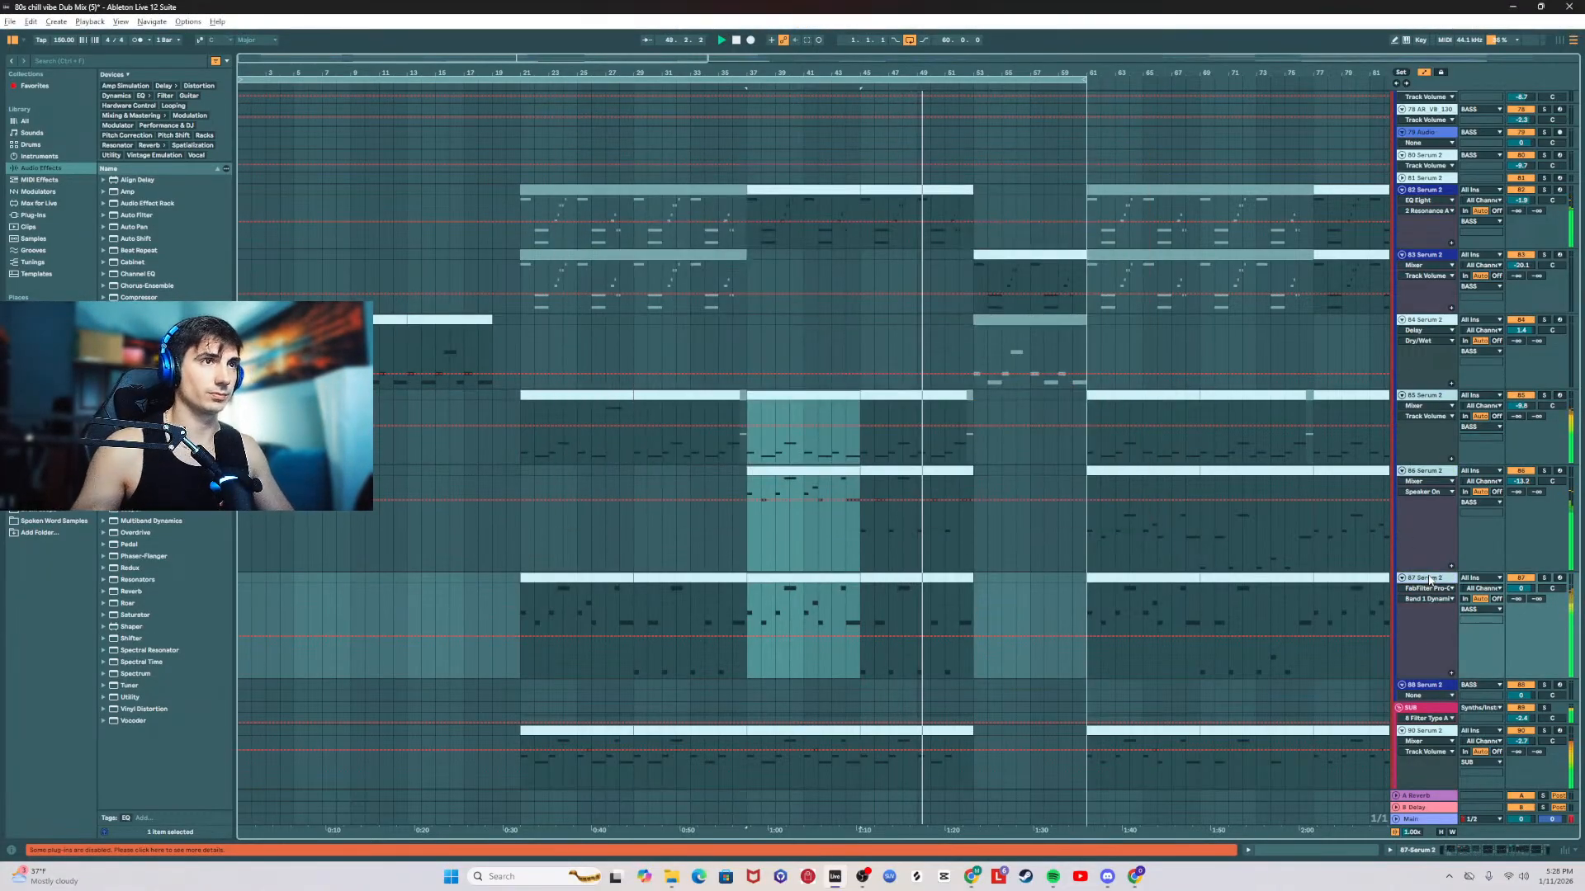
pyautogui.hotkey('ctrl', 'g')
pyautogui.click(1428, 397)
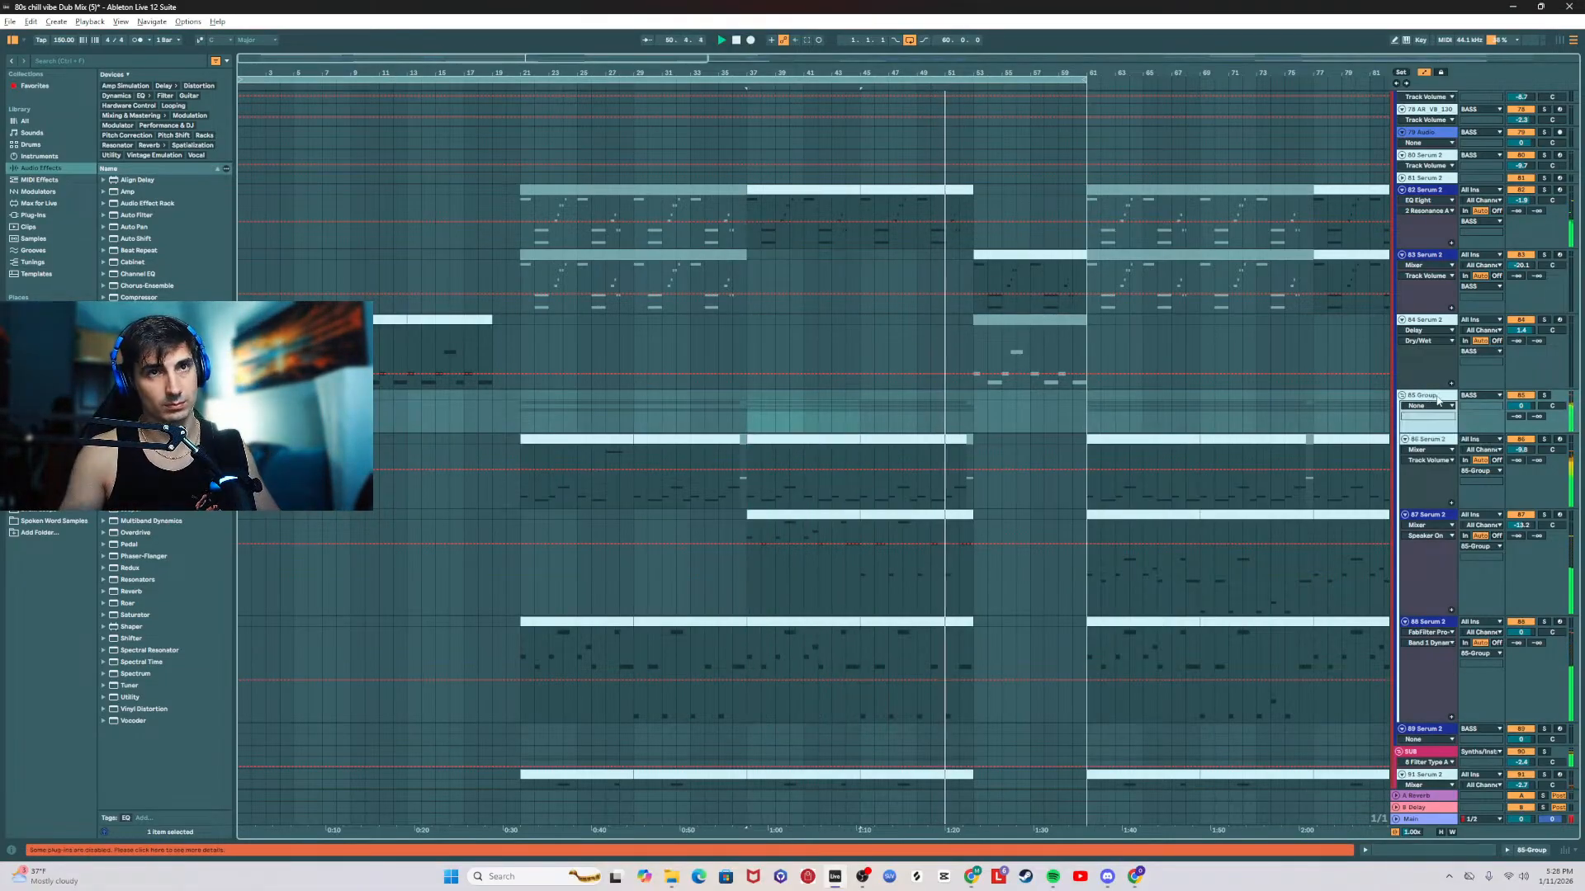
pyautogui.doubleClick(1427, 396)
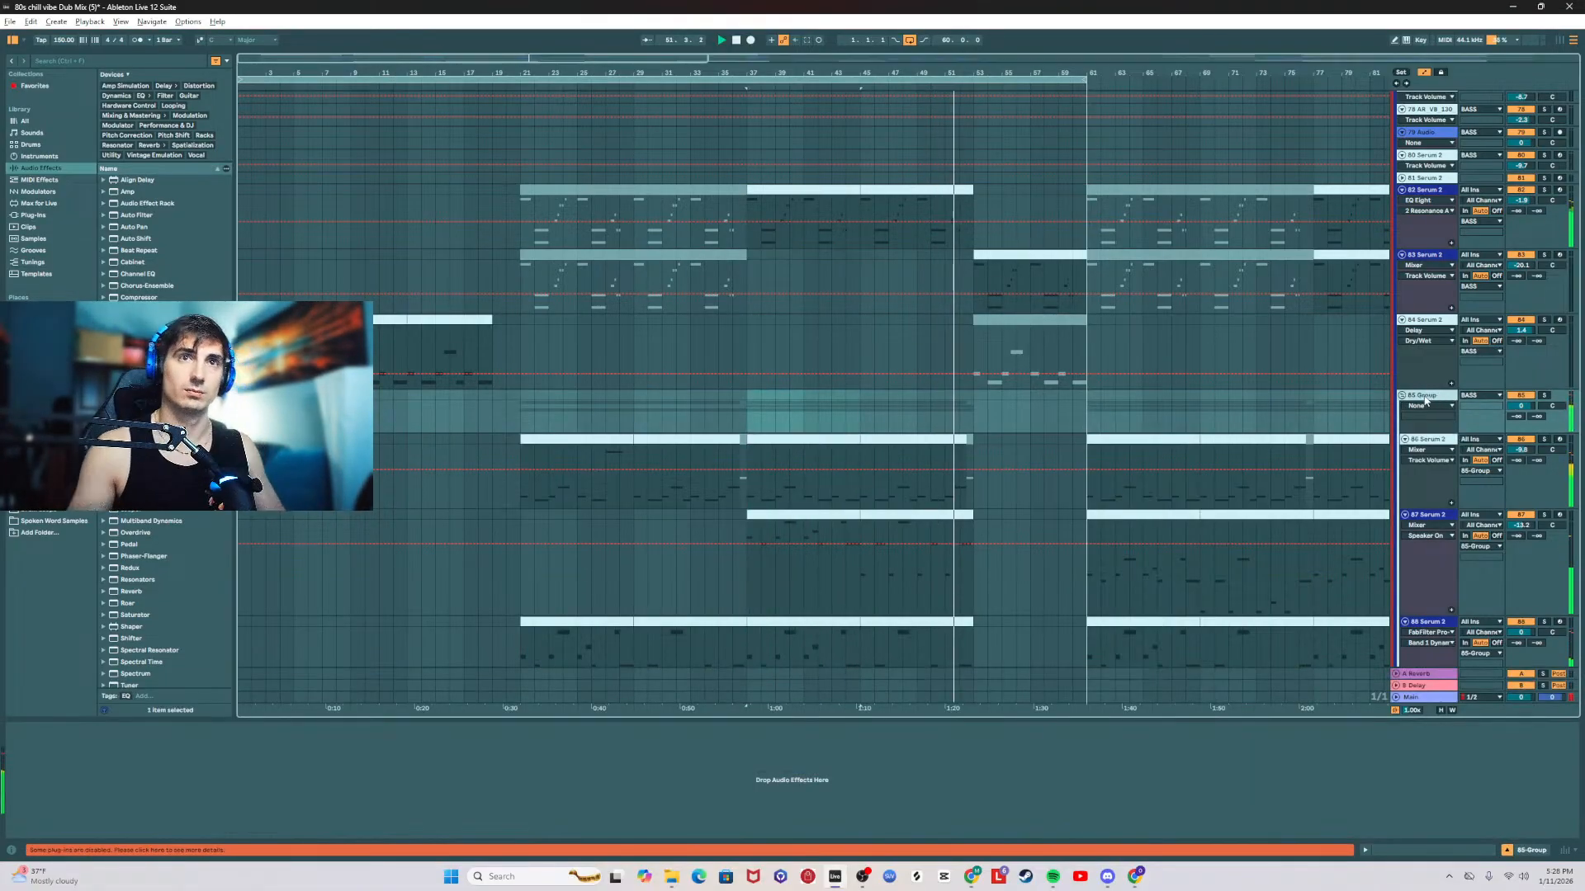
# Step: Play from bar 37 with 87 Serum 2 briefly soloed, and select 85 Group
pyautogui.click(760, 407)
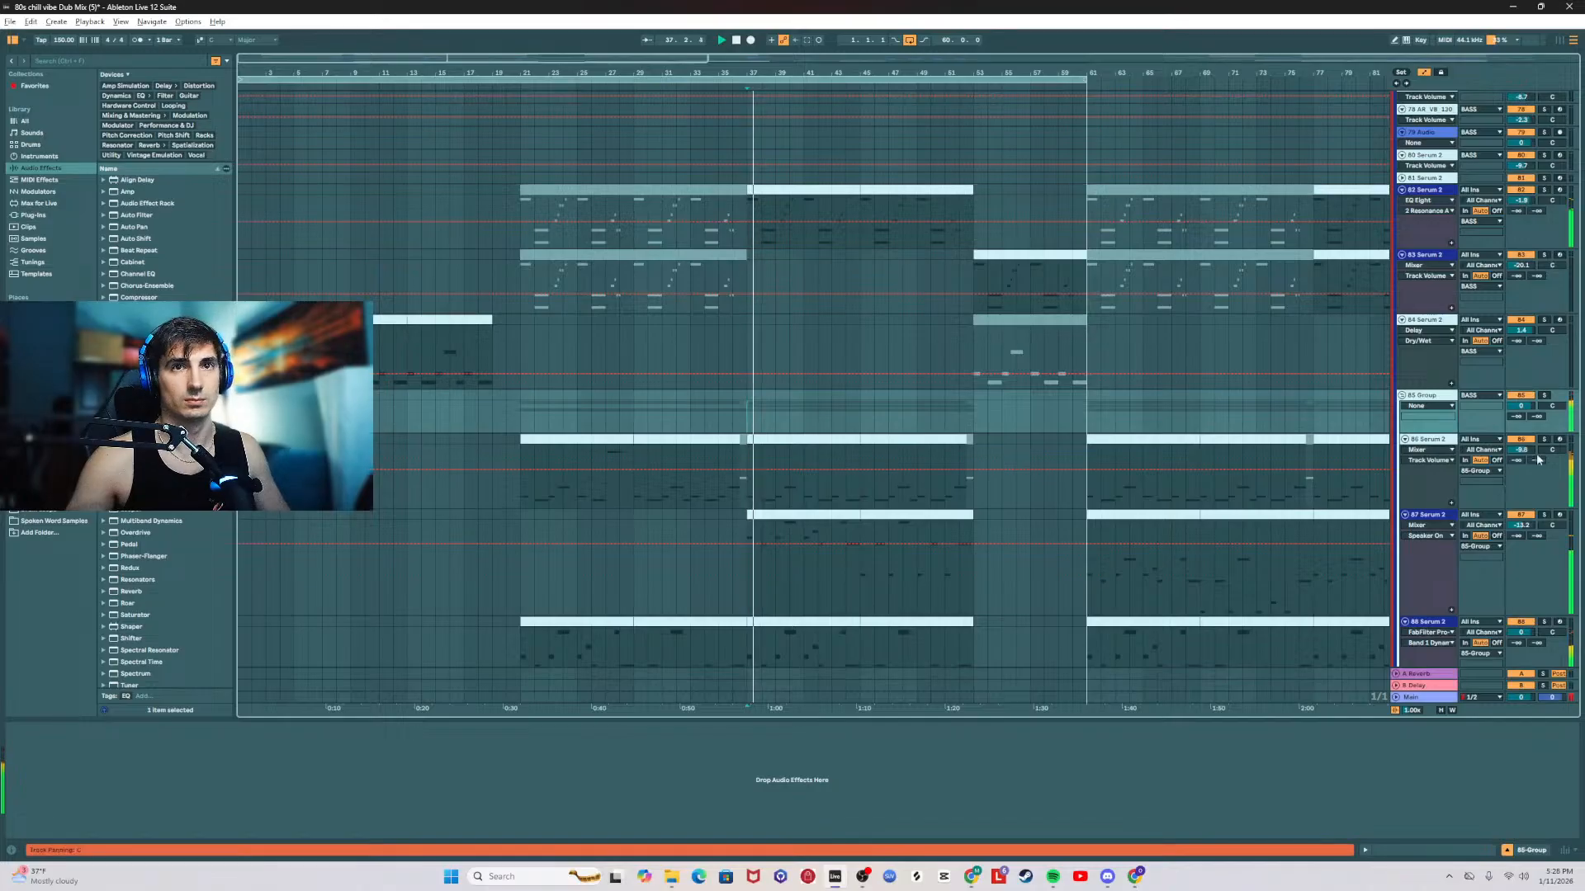
pyautogui.click(1545, 517)
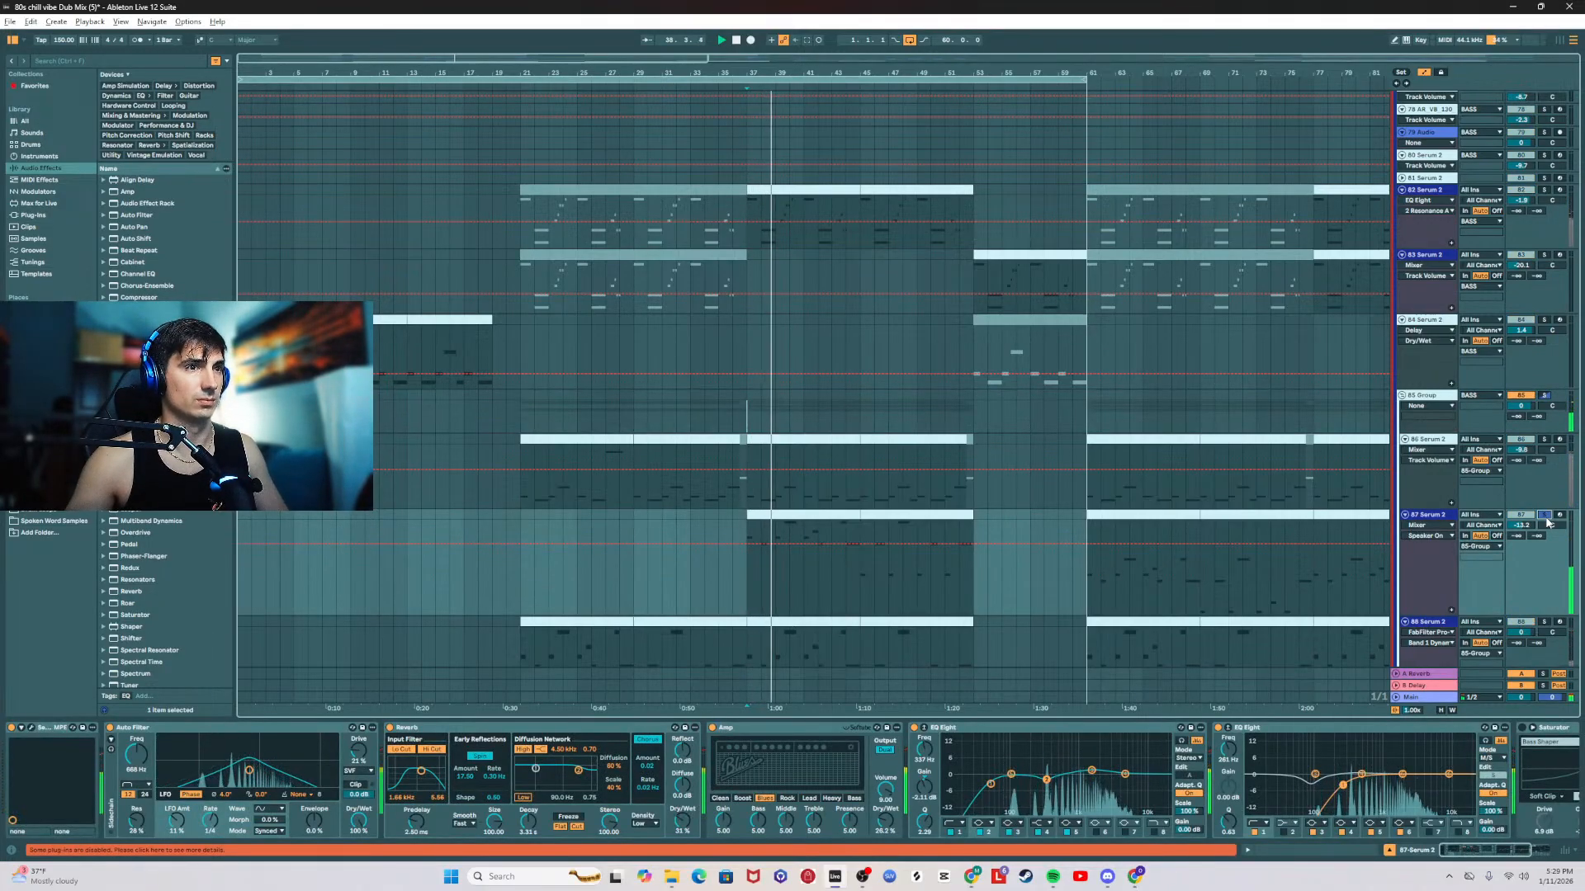
pyautogui.click(1546, 518)
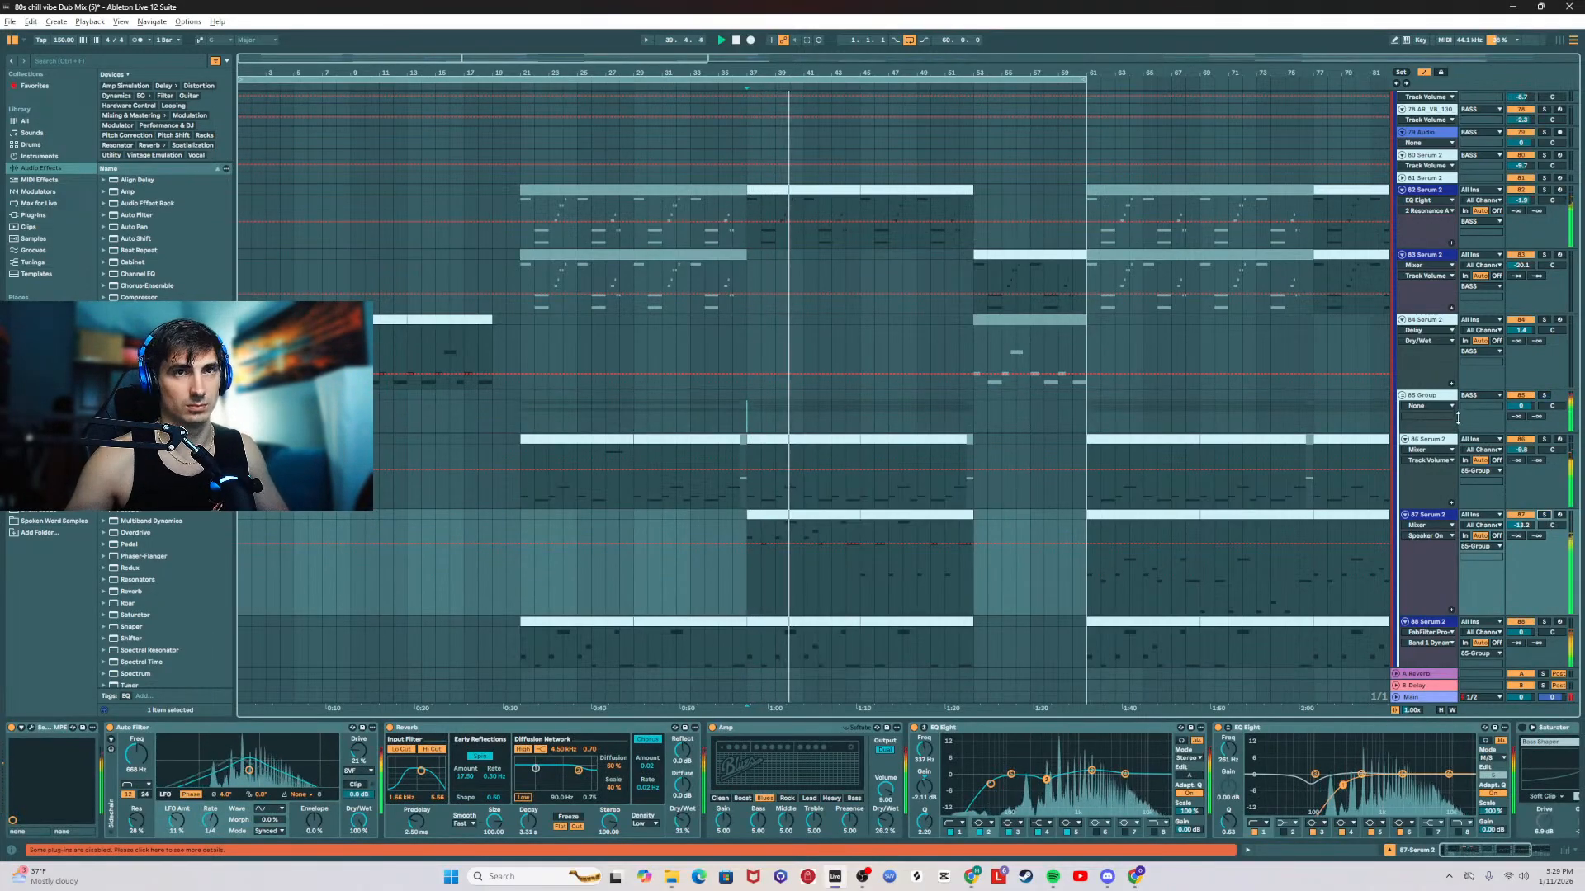
pyautogui.click(1442, 397)
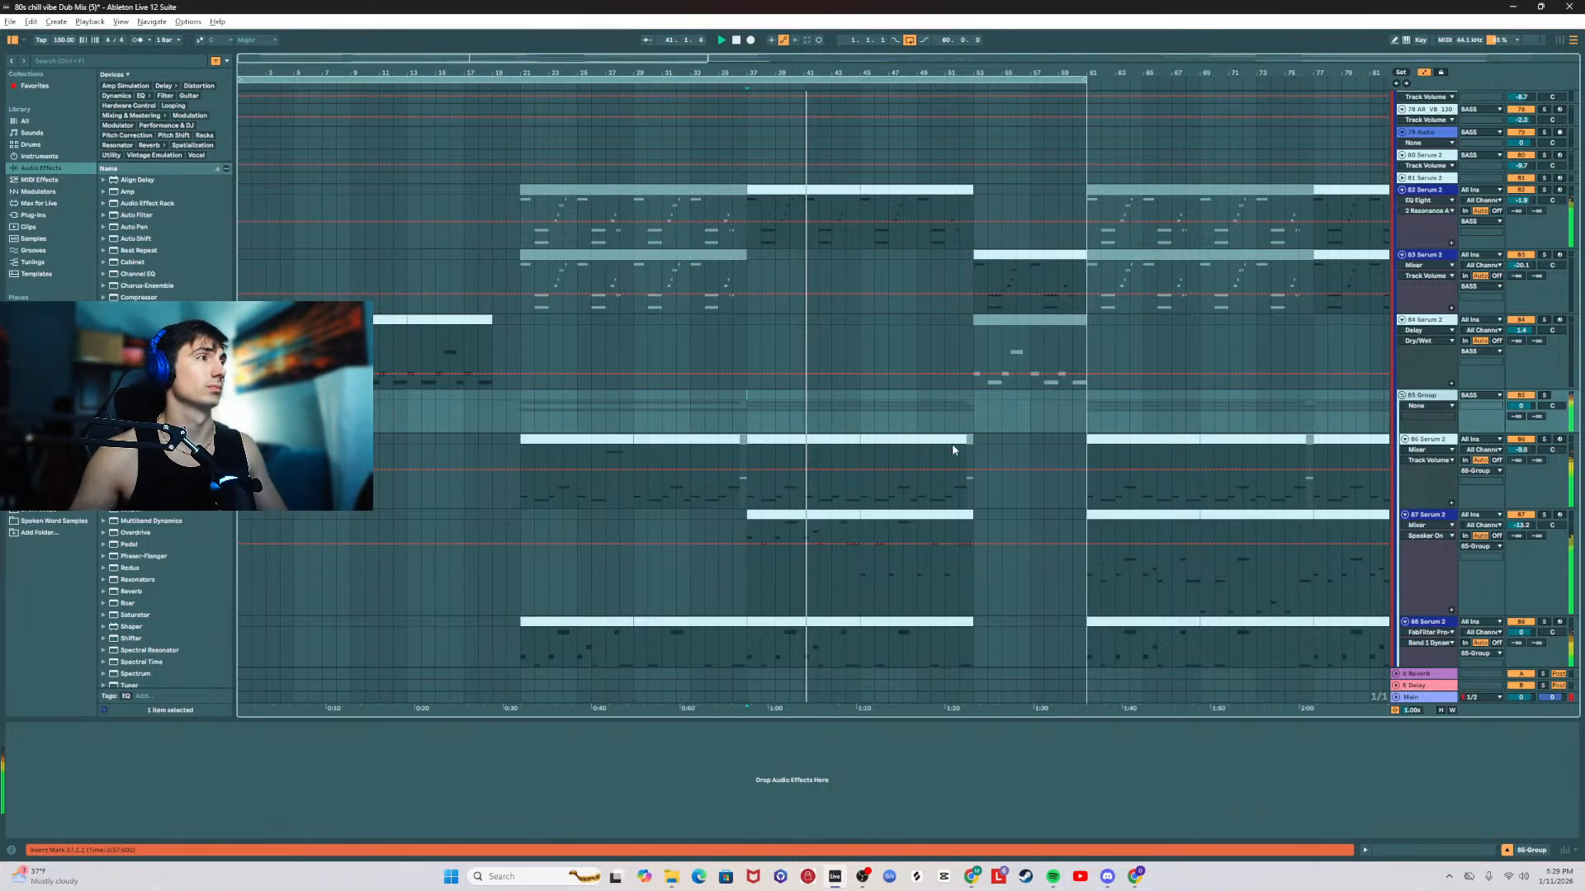
# Step: Switch to the browser to check the stream in Twitch Stream Manager, and return to Ableton Live
pyautogui.hotkey('alt', 'Tab')
pyautogui.click(531, 459)
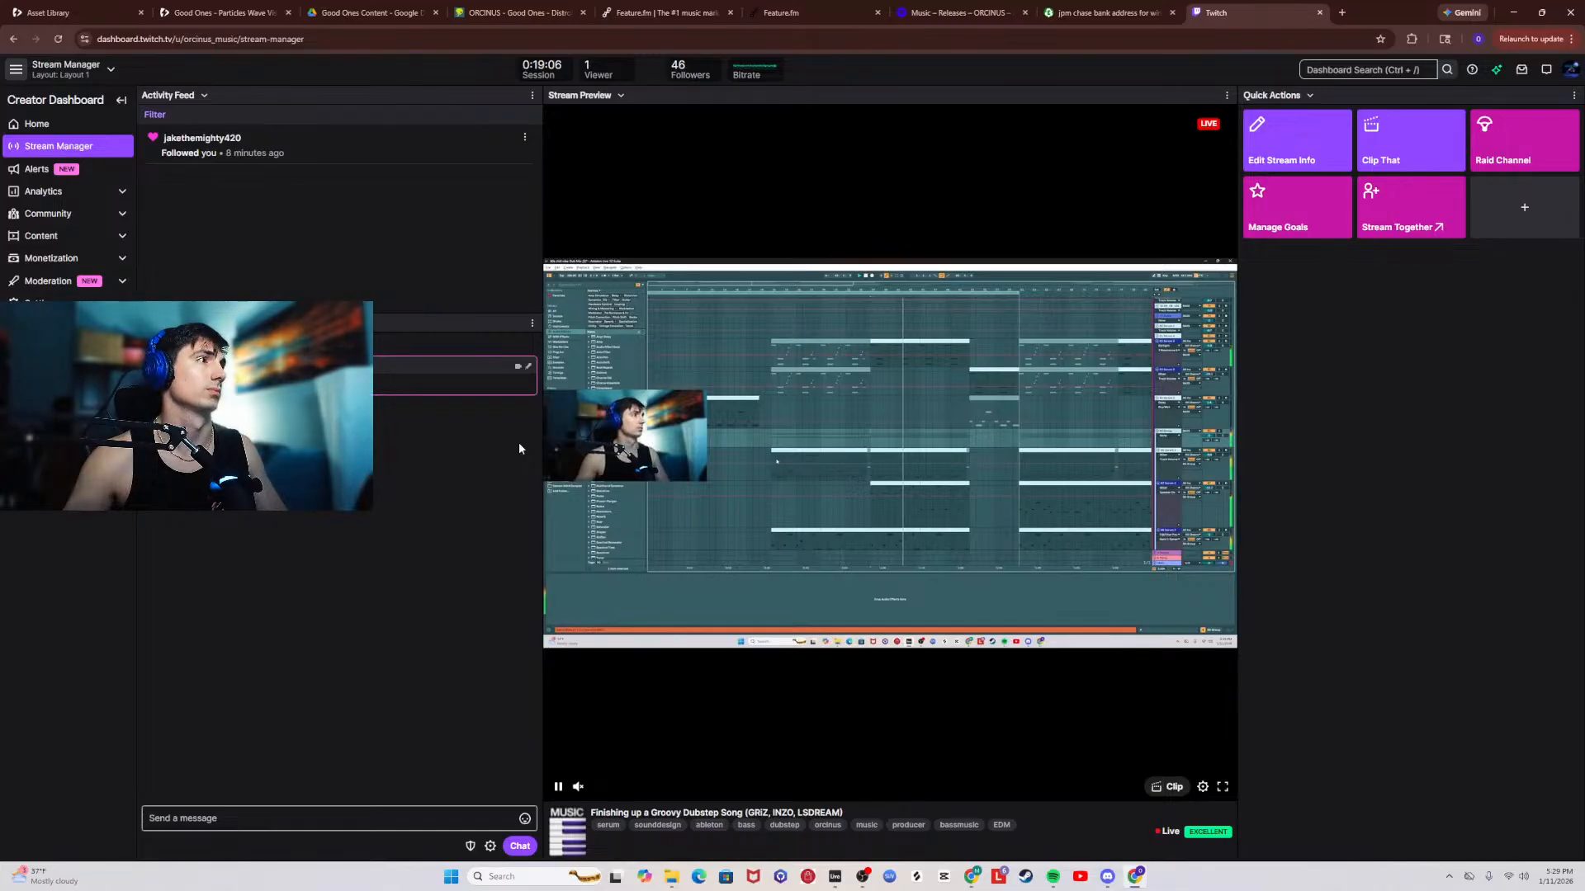
pyautogui.hotkey('alt', 'Tab')
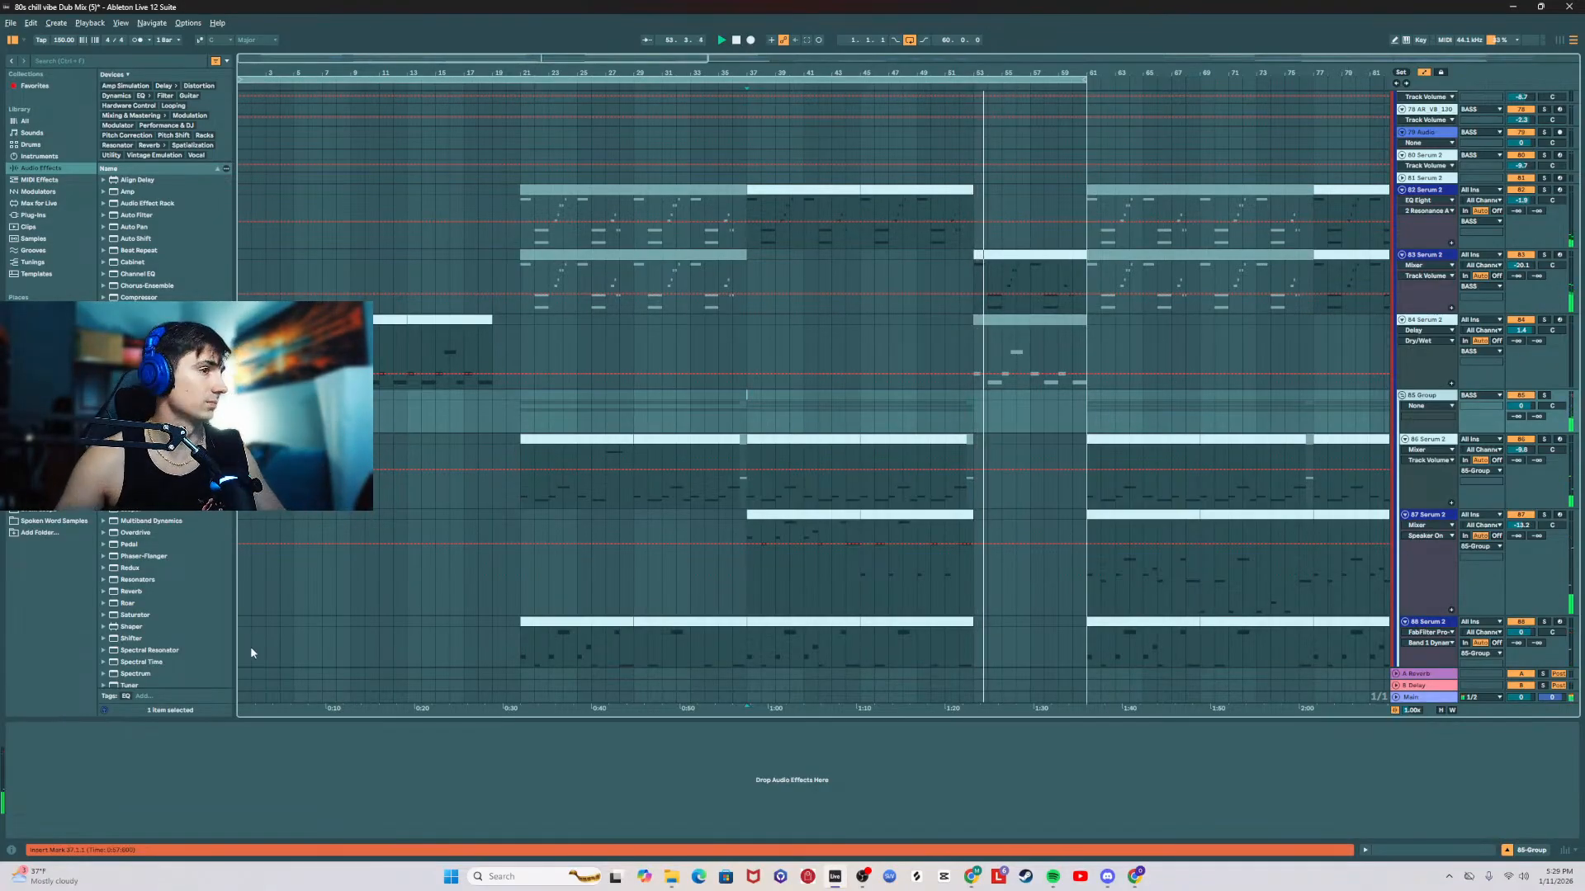
# Step: Switch to the browser, move the Twitch Stream Manager tab into its own window, and minimize the main browser window
pyautogui.click(1137, 877)
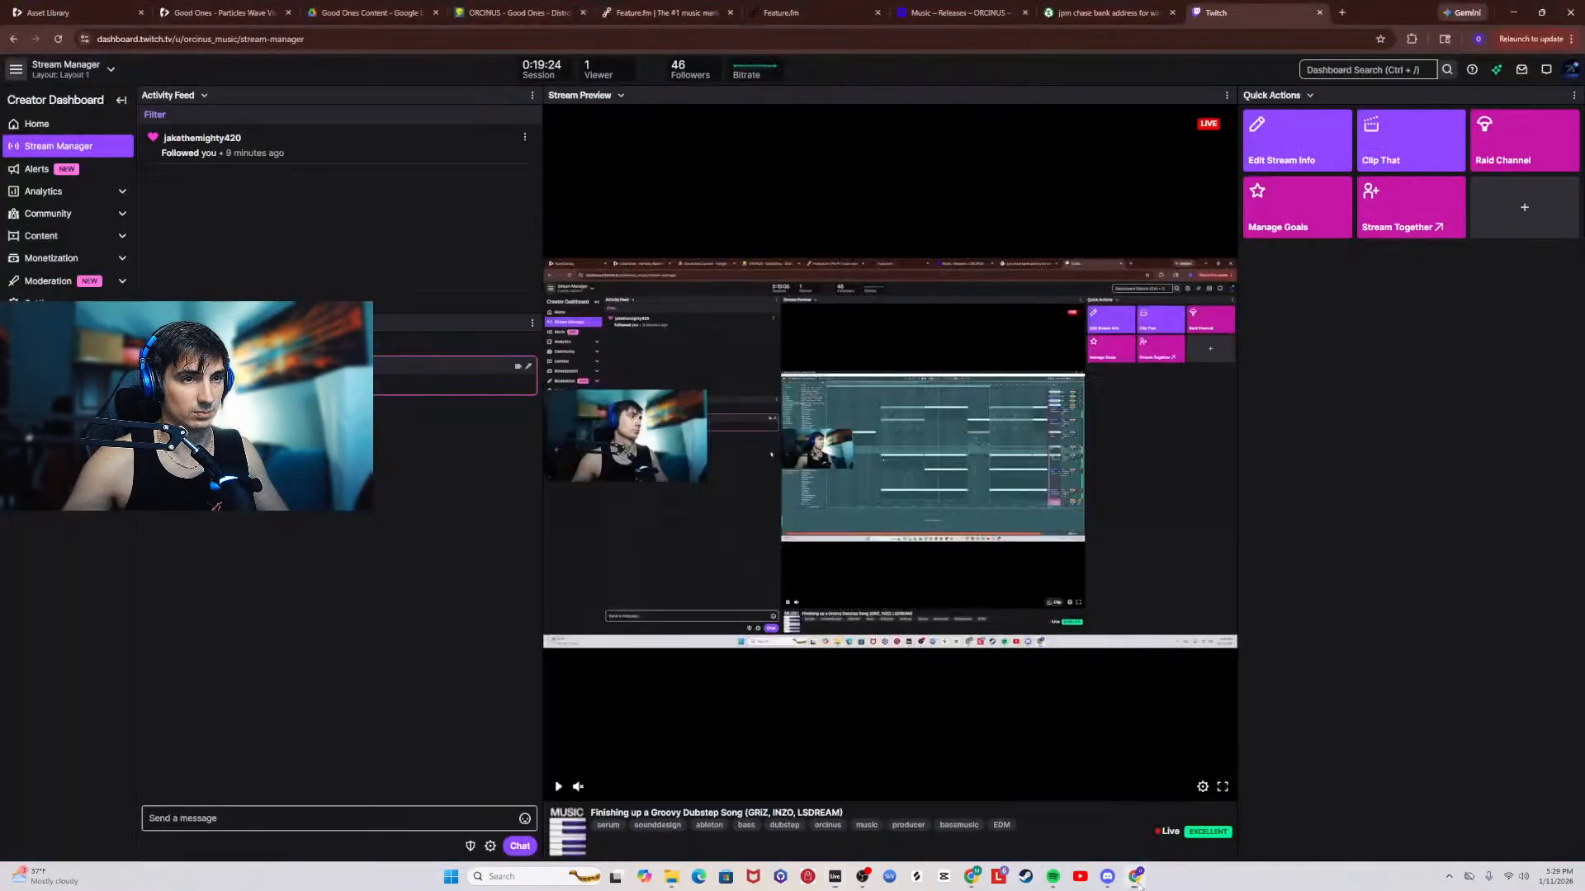
pyautogui.hotkey('ctrl', 'w')
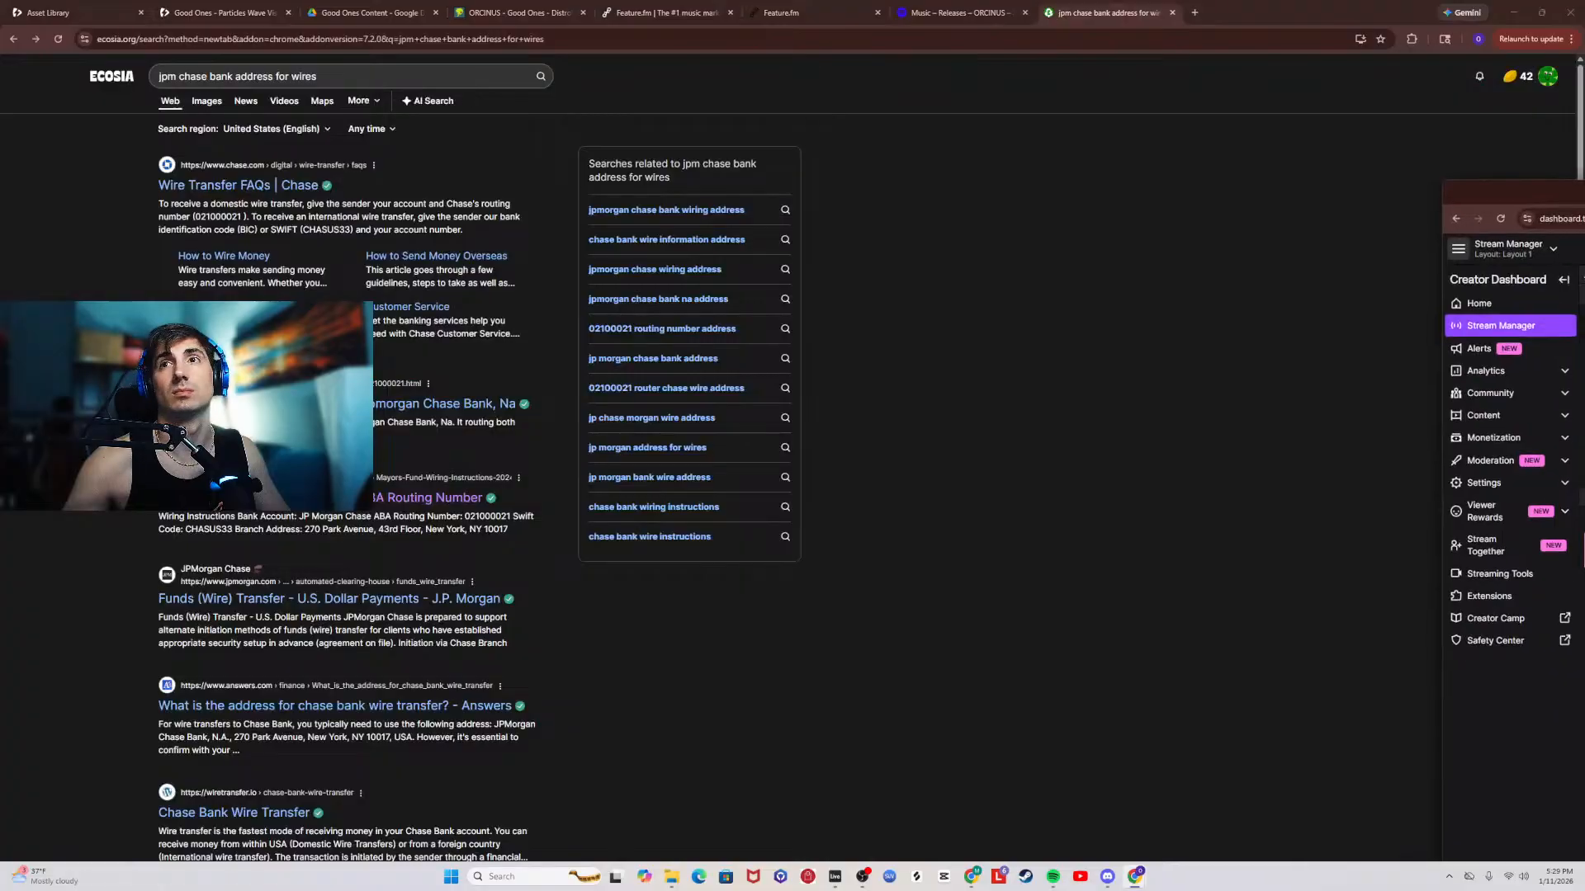
pyautogui.click(1514, 12)
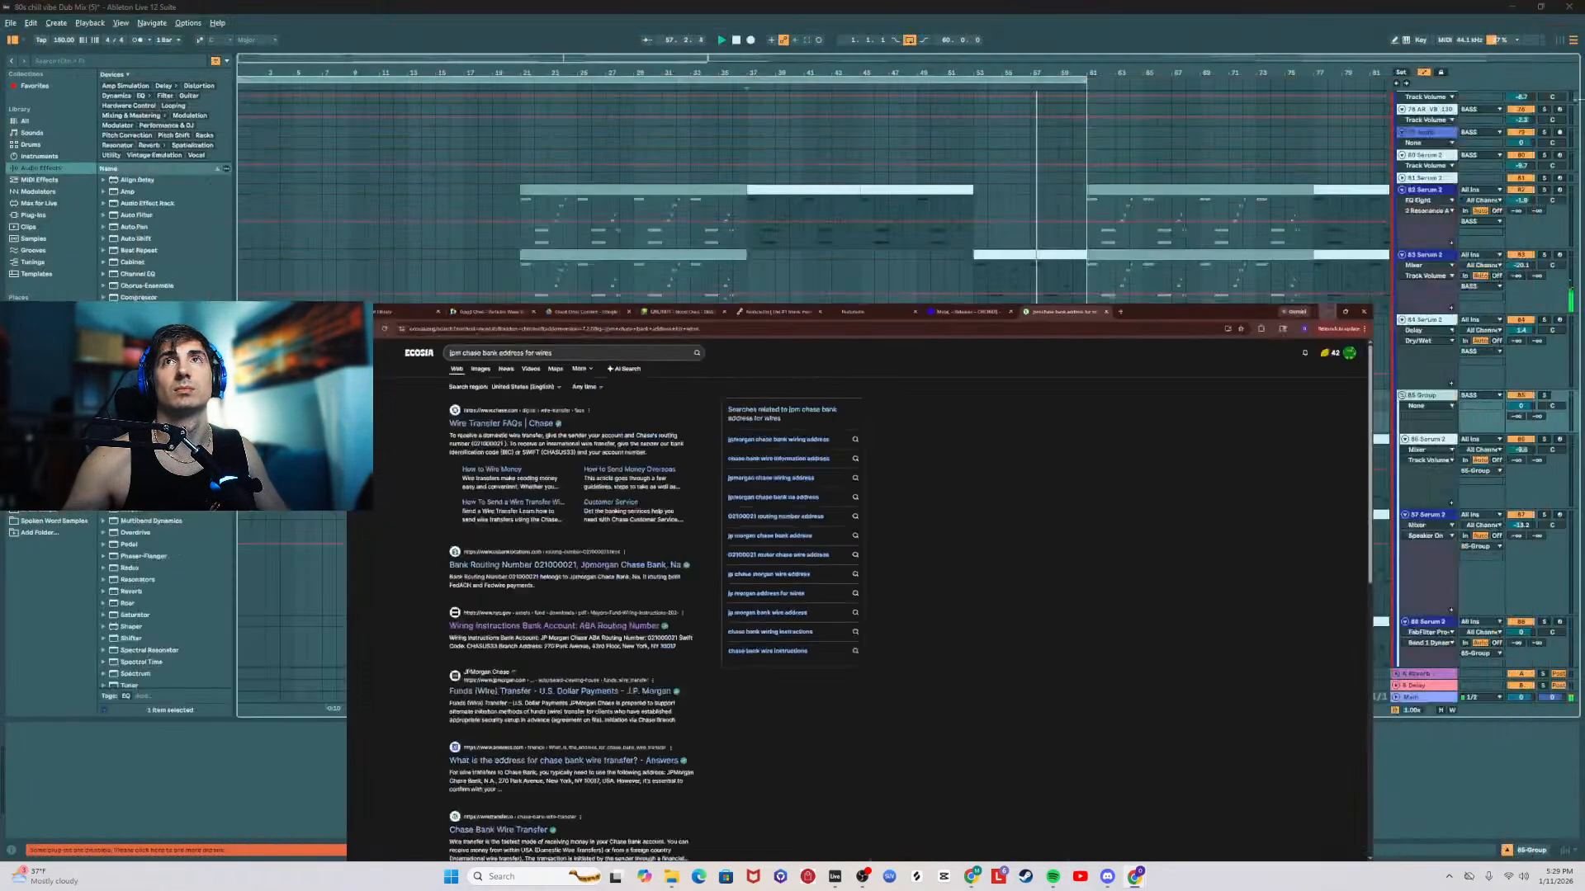
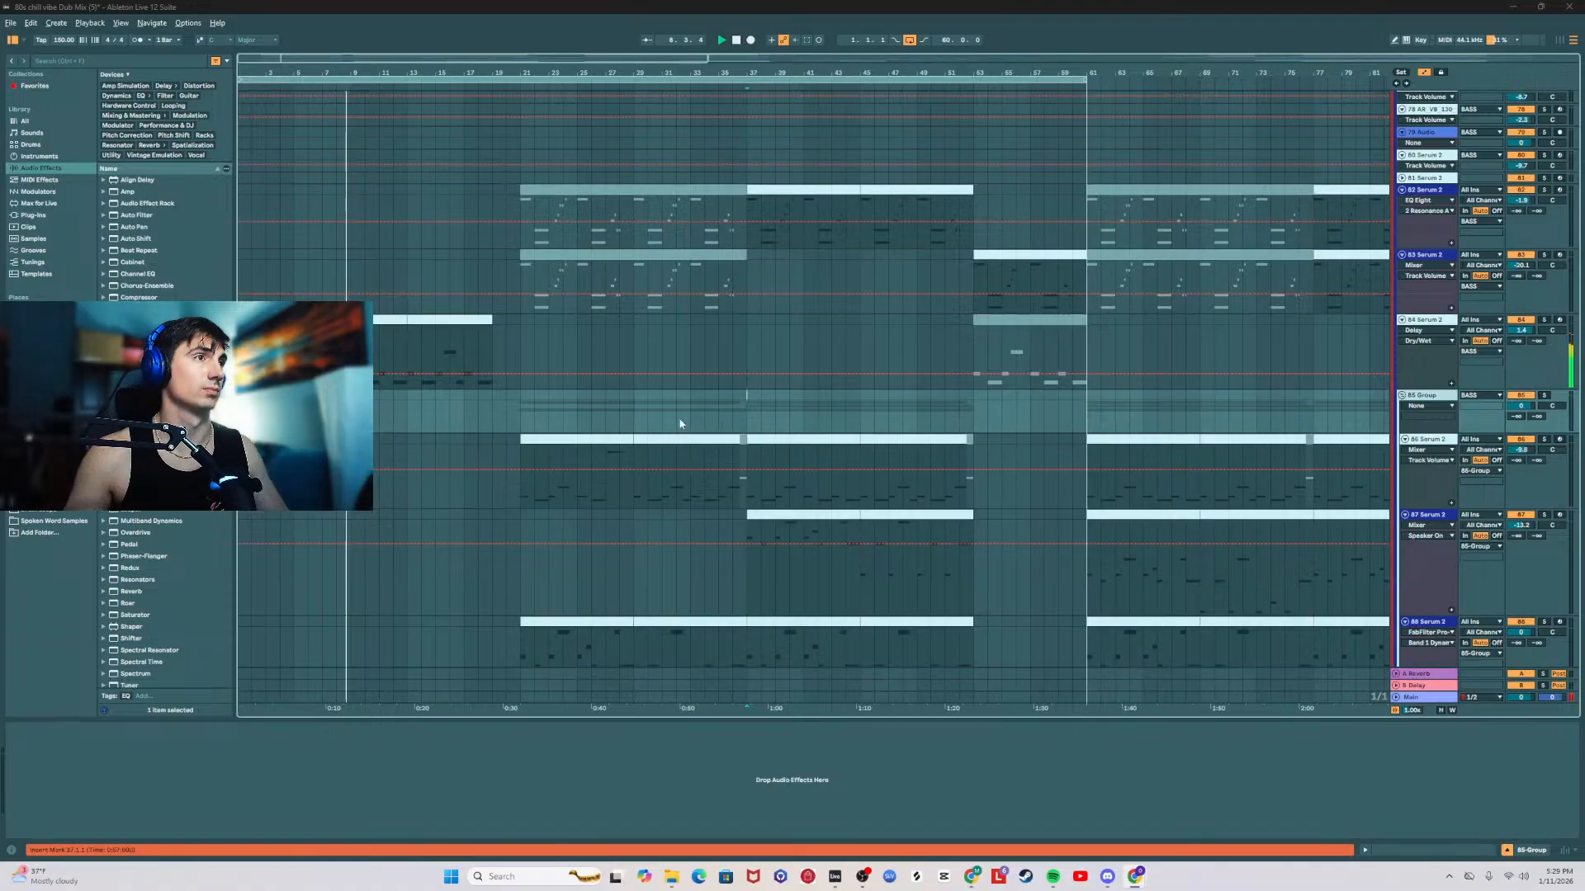
# Step: Adjust the Auto Filter LFO amount on 84 Serum 2 while playing from bar 5, and set its track volume to 1.4 dB
pyautogui.click(506, 406)
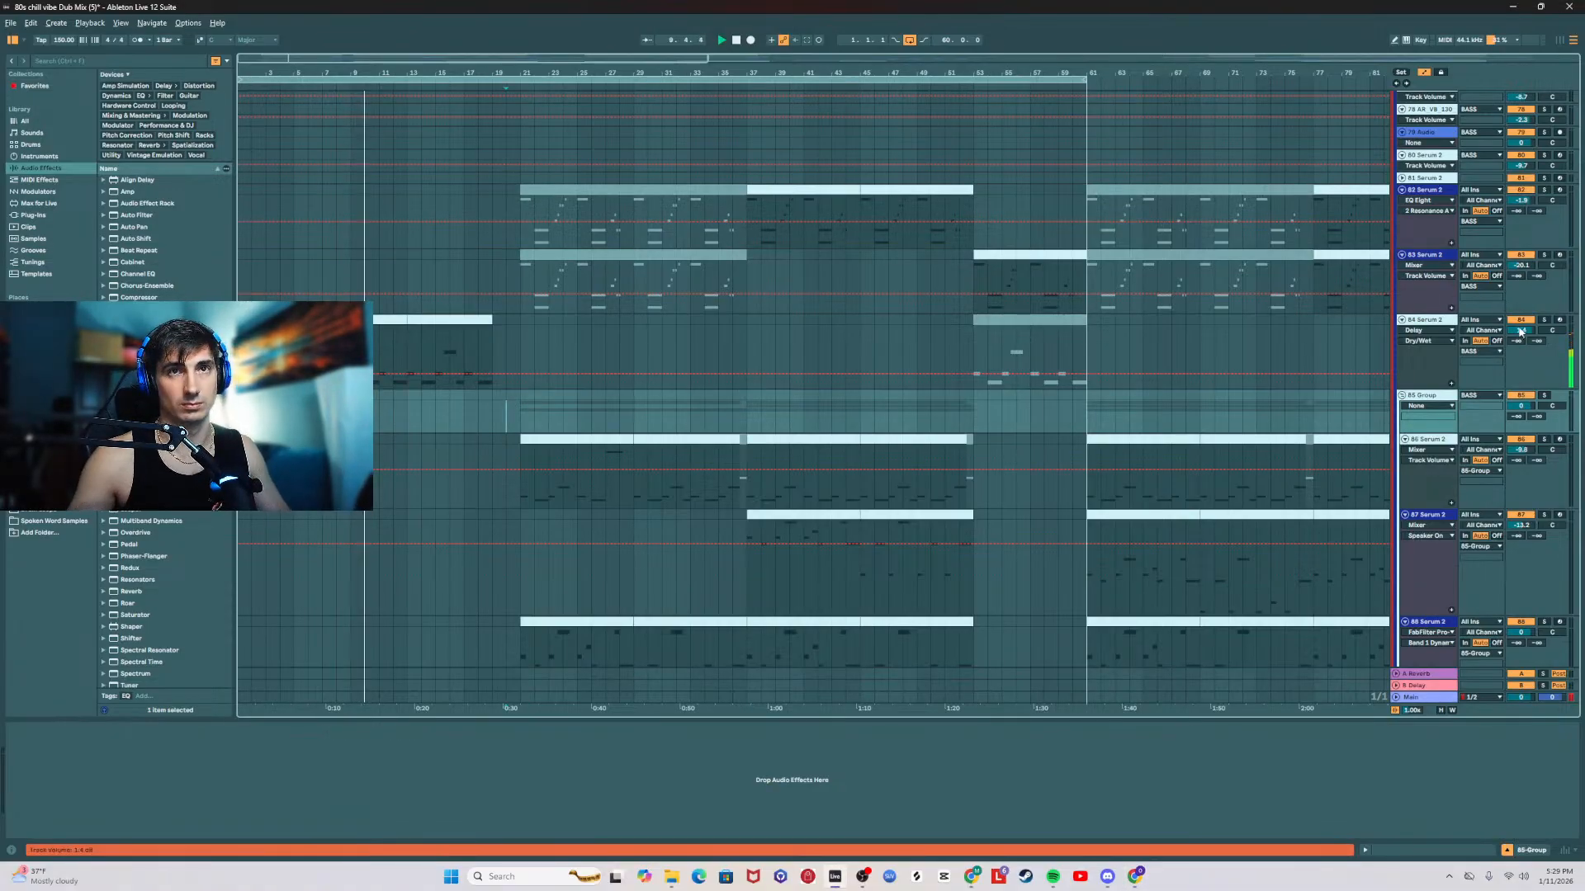
pyautogui.click(1445, 320)
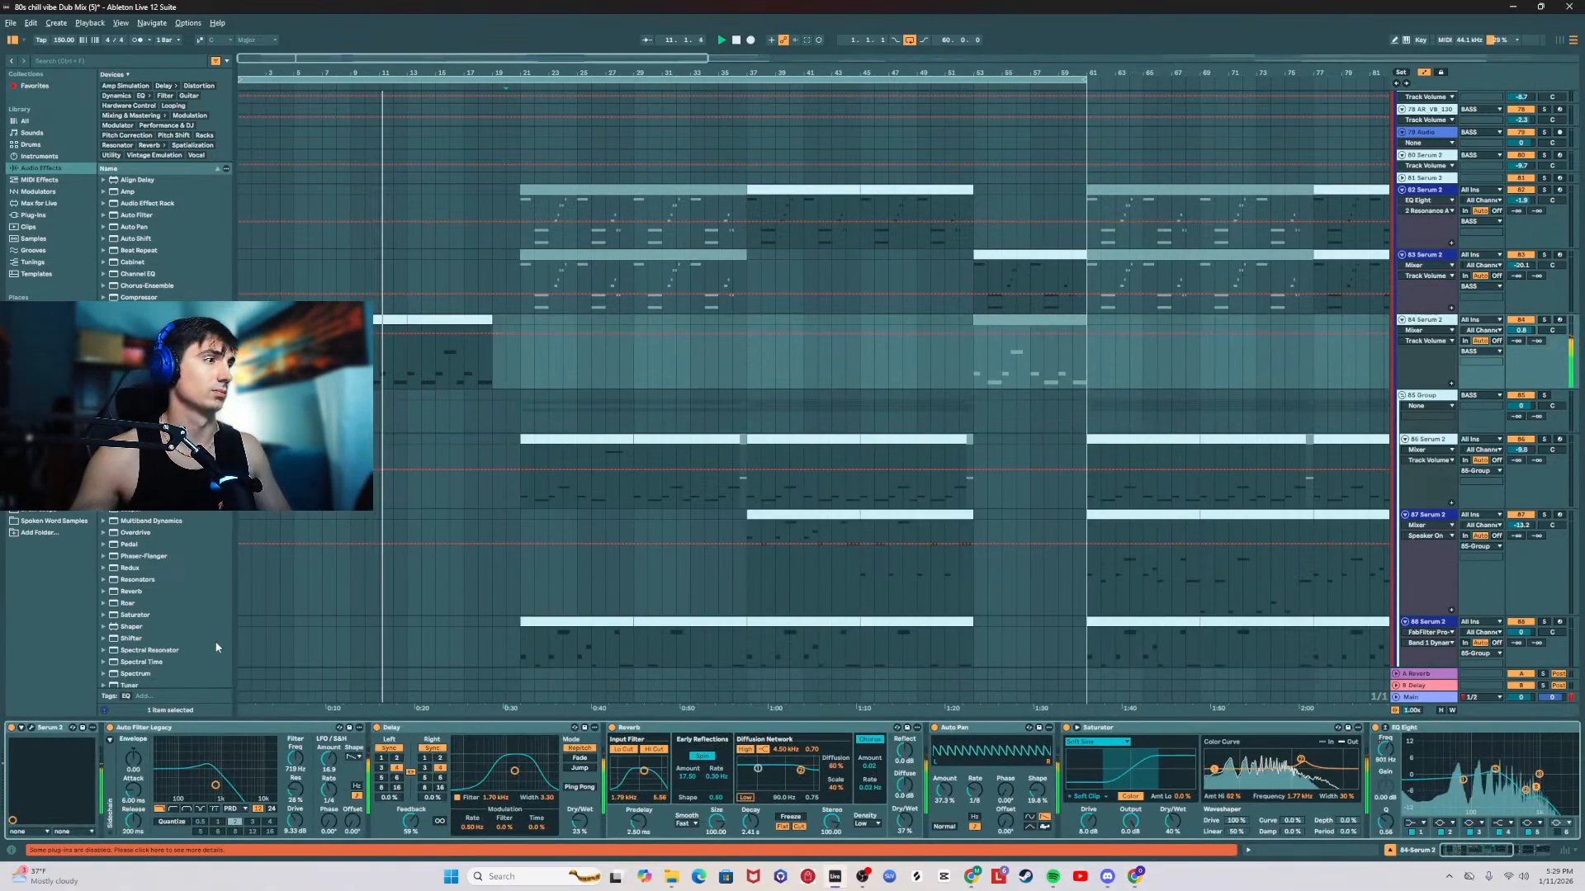
pyautogui.click(328, 754)
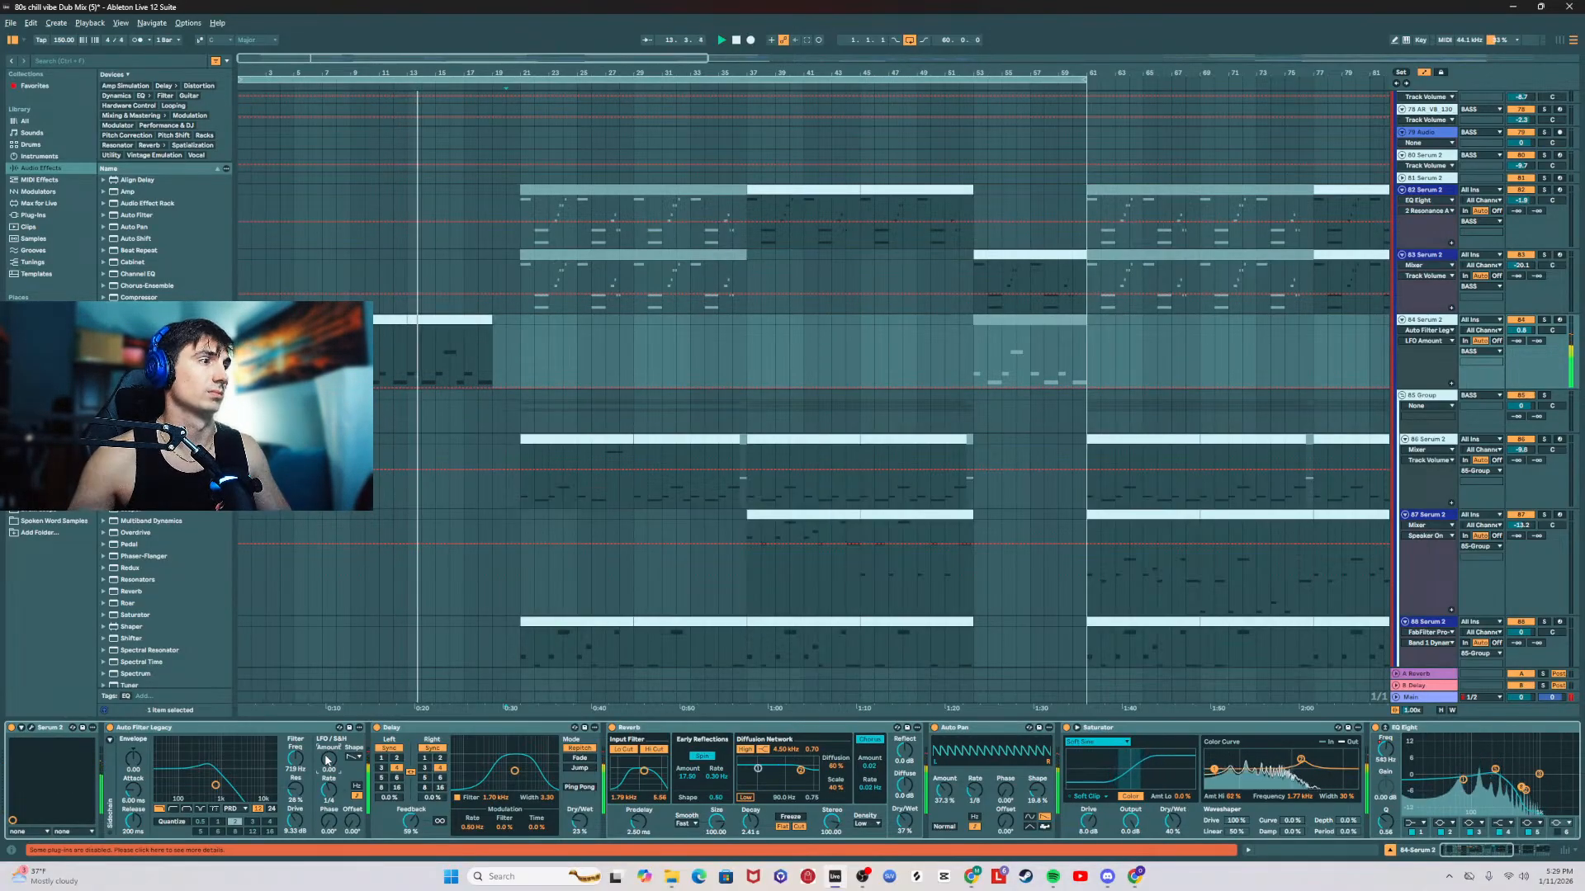
pyautogui.click(1522, 330)
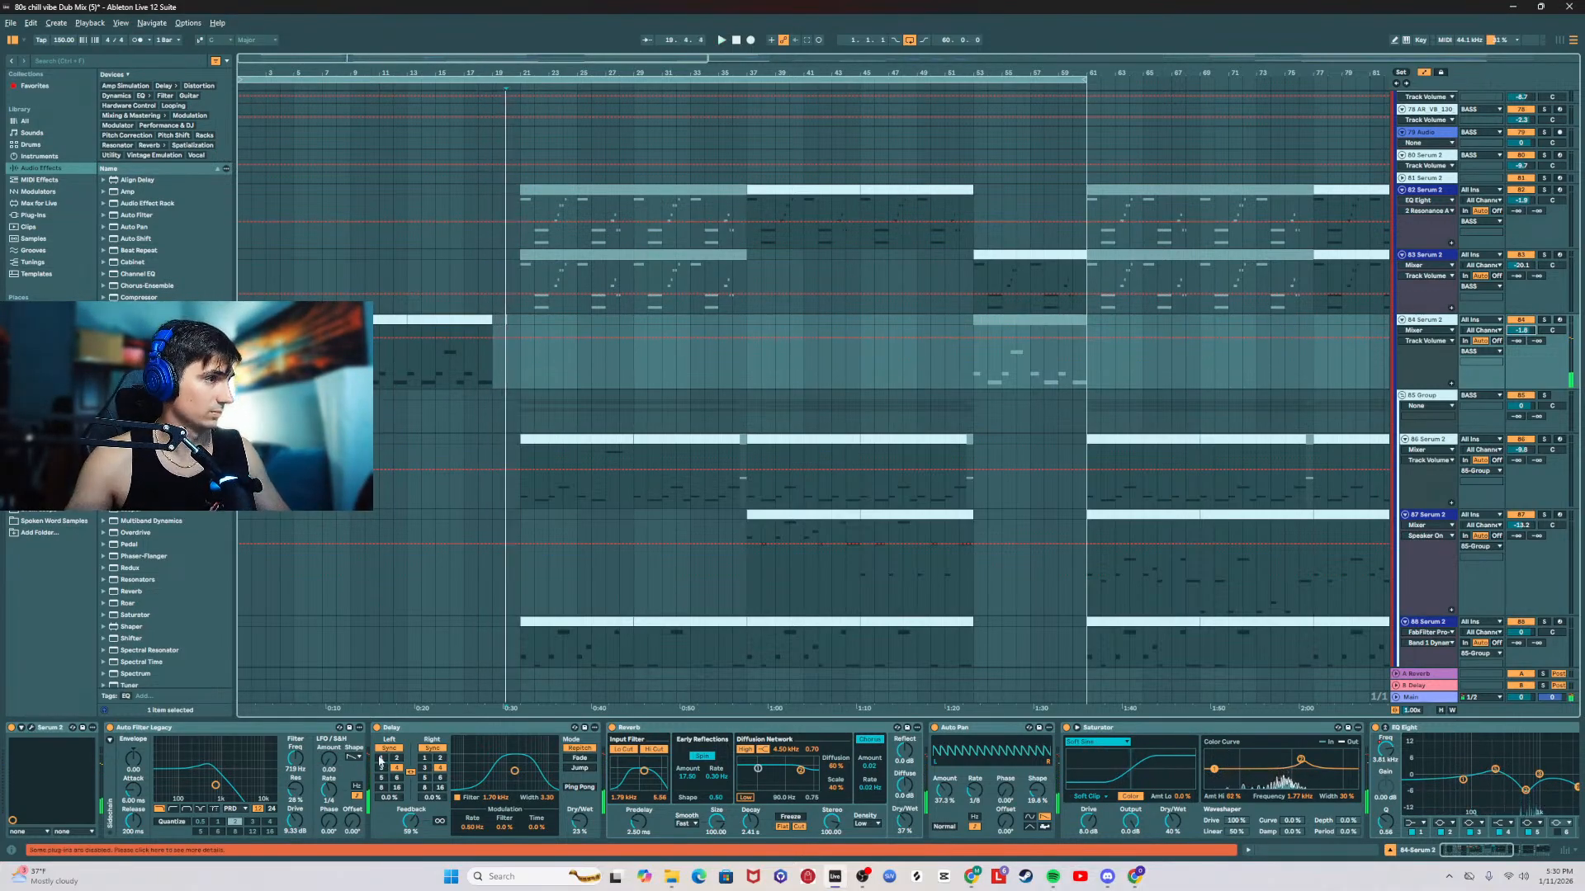
pyautogui.click(294, 355)
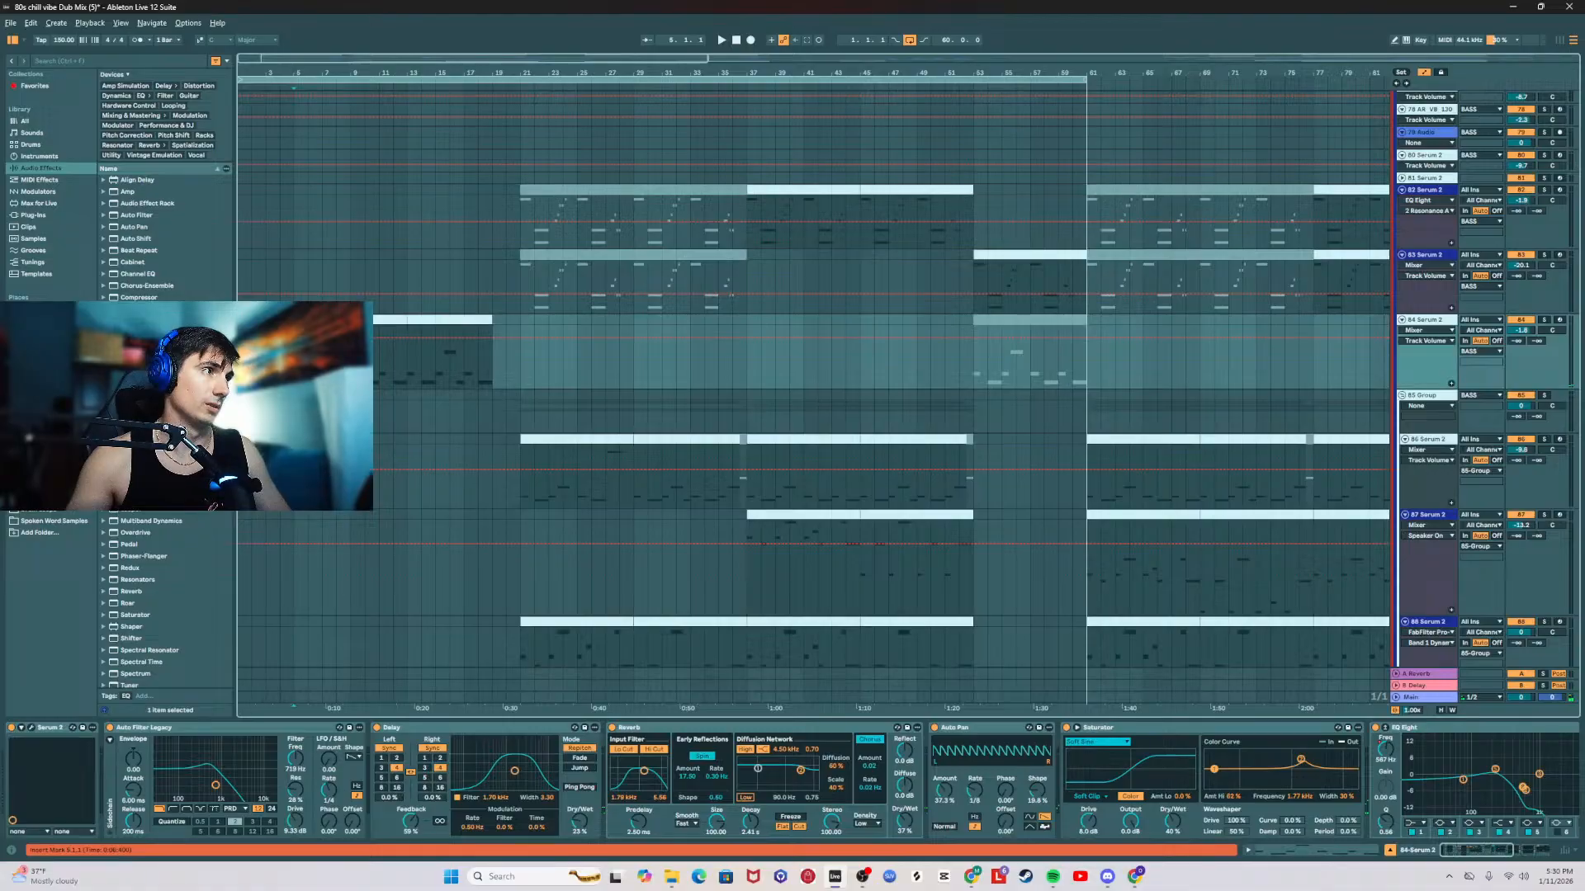
pyautogui.moveTo(328, 760); pyautogui.dragTo(329, 757)
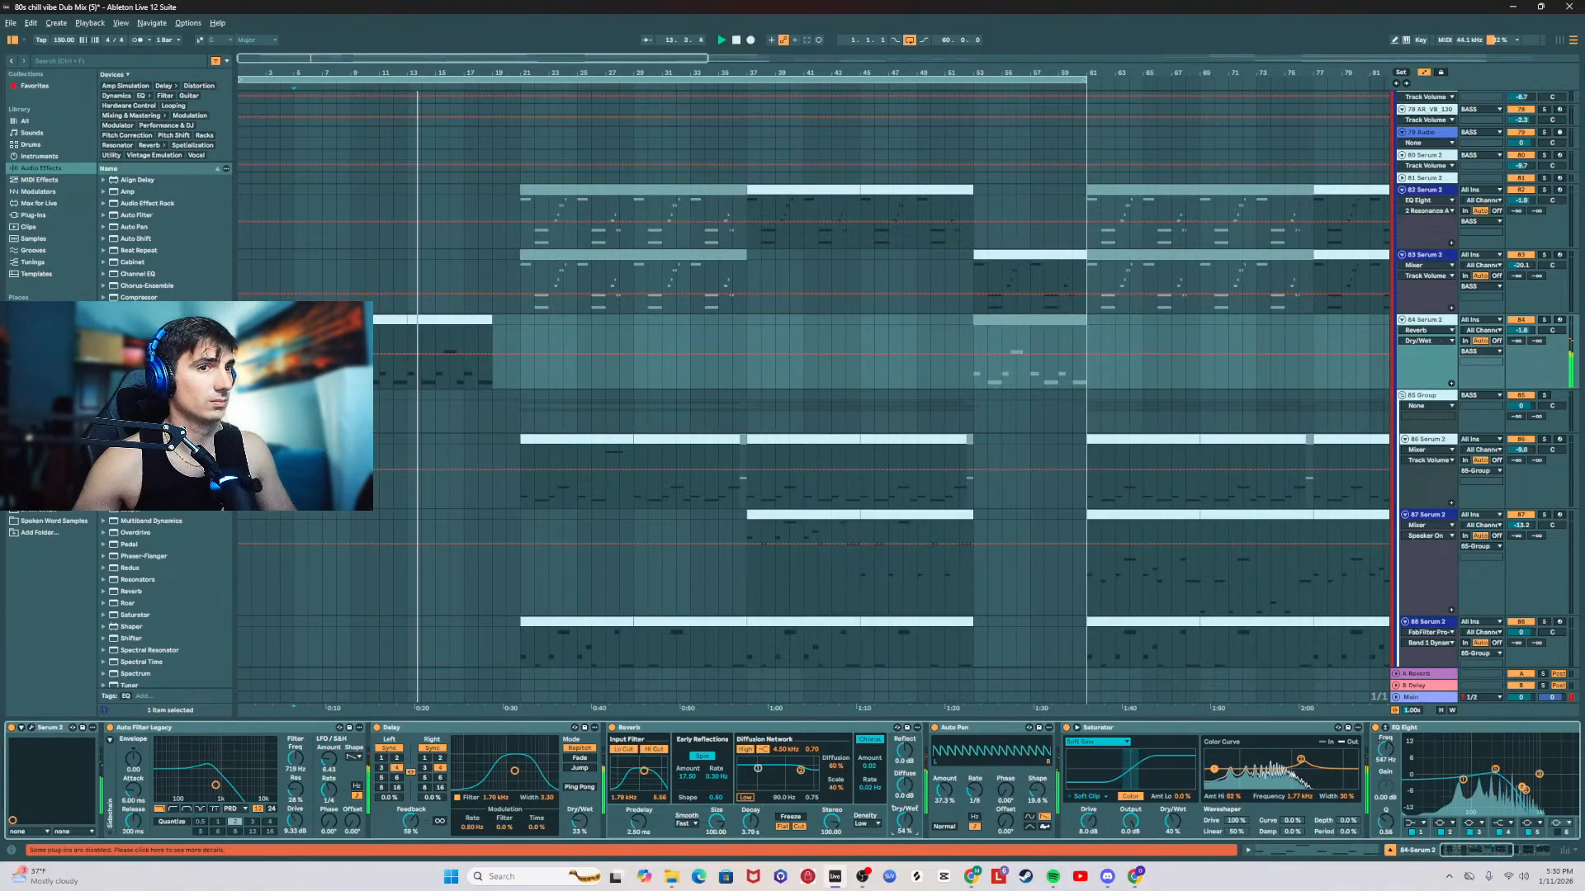
pyautogui.moveTo(1521, 331); pyautogui.dragTo(1520, 325)
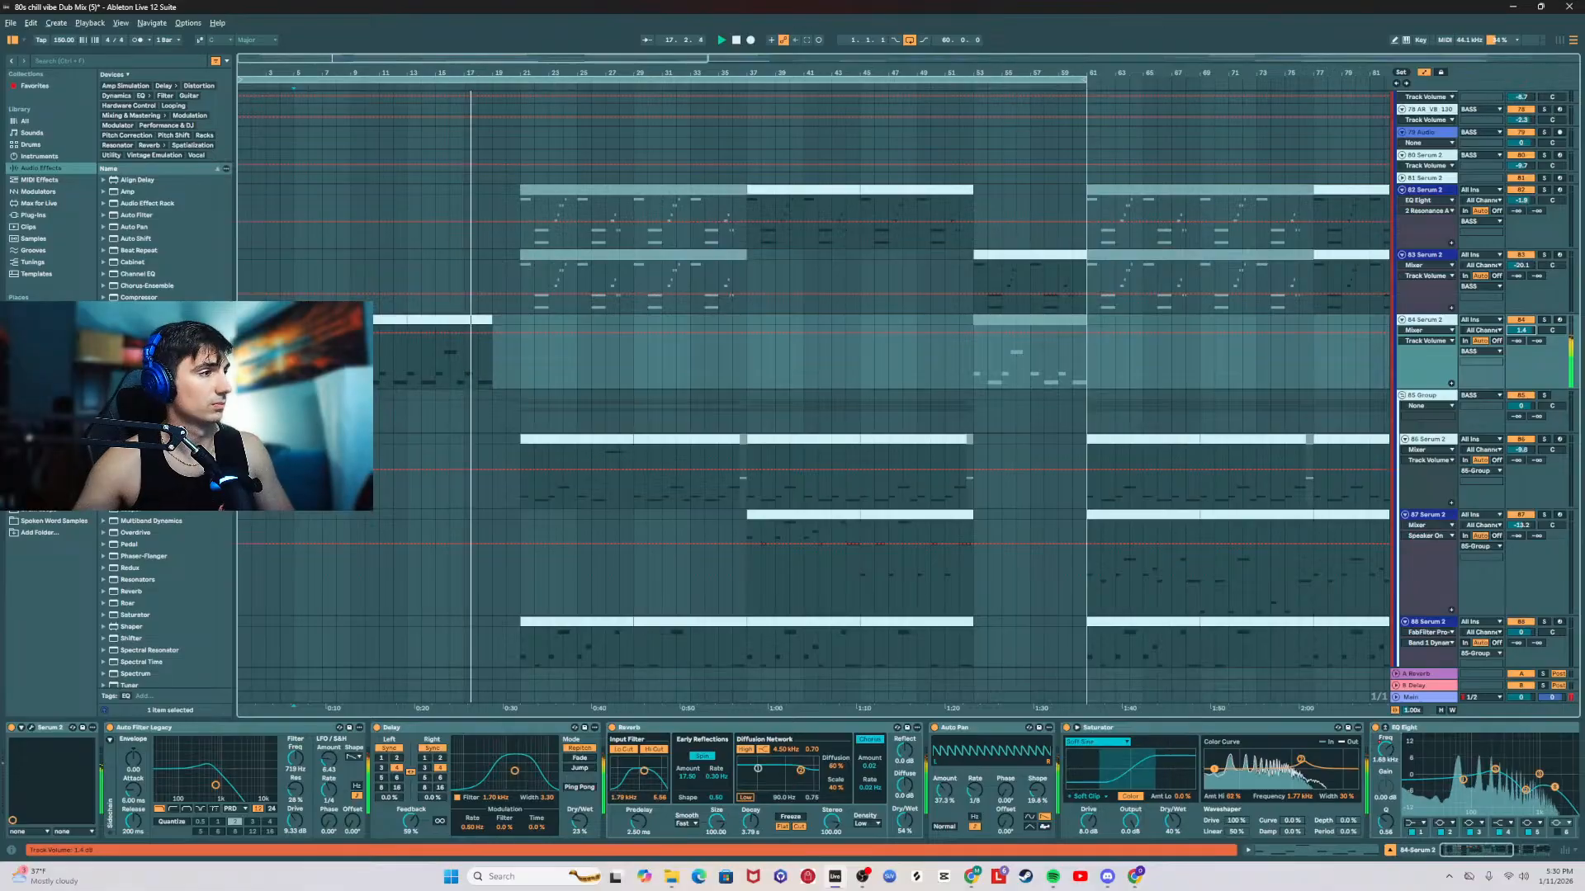
# Step: Review the tracks around bar 21 during playback, from the bass up to the FX group and back down to the sub
pyautogui.scroll(10, 648, 353)
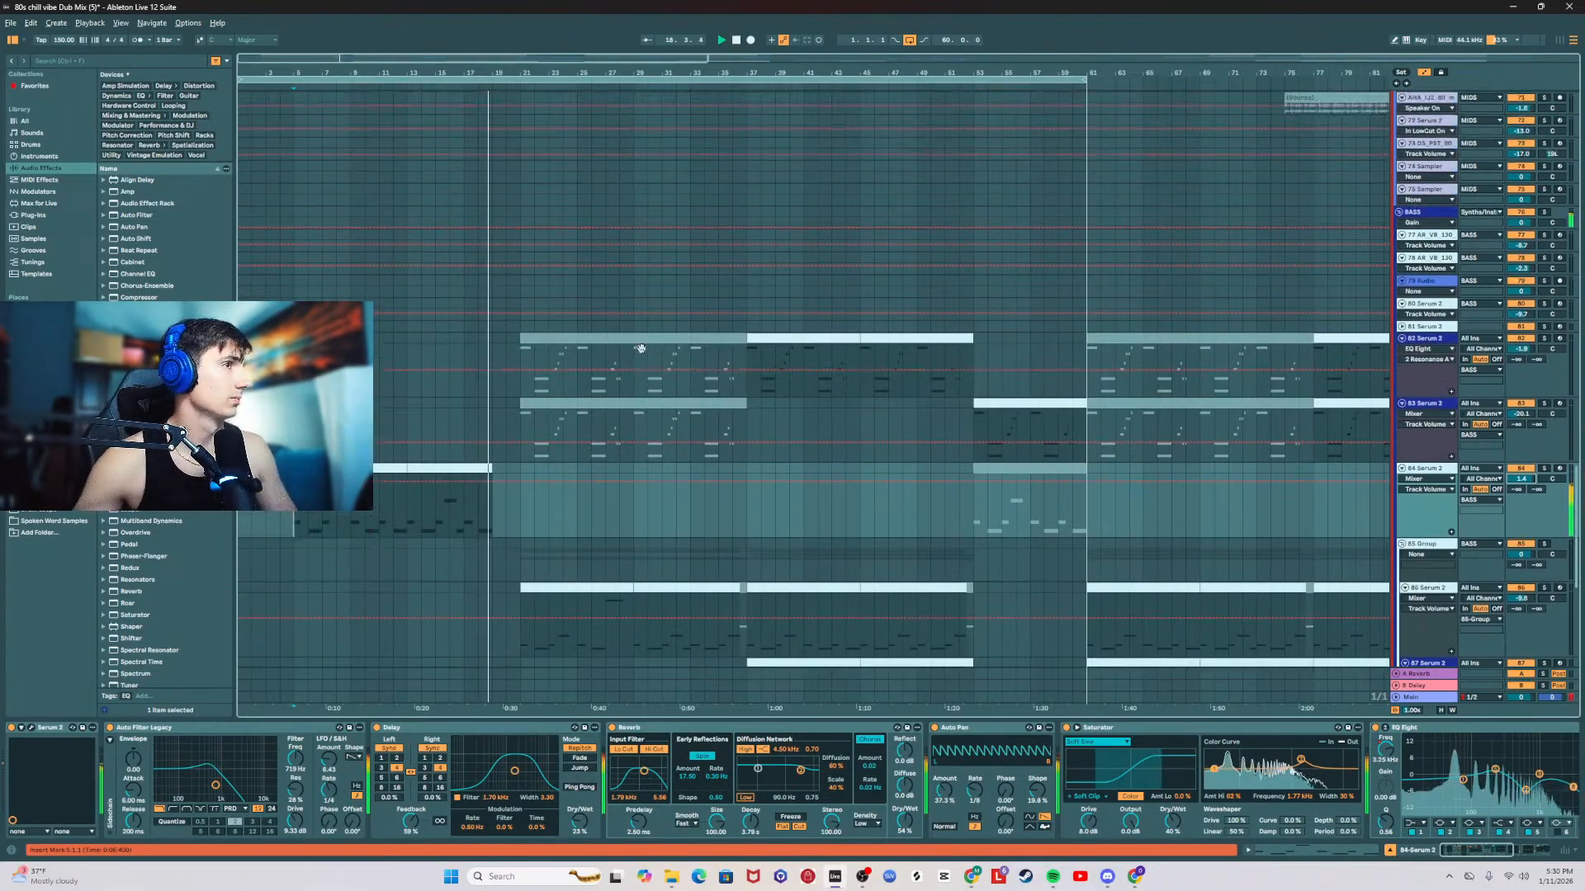
pyautogui.scroll(2, 661, 330)
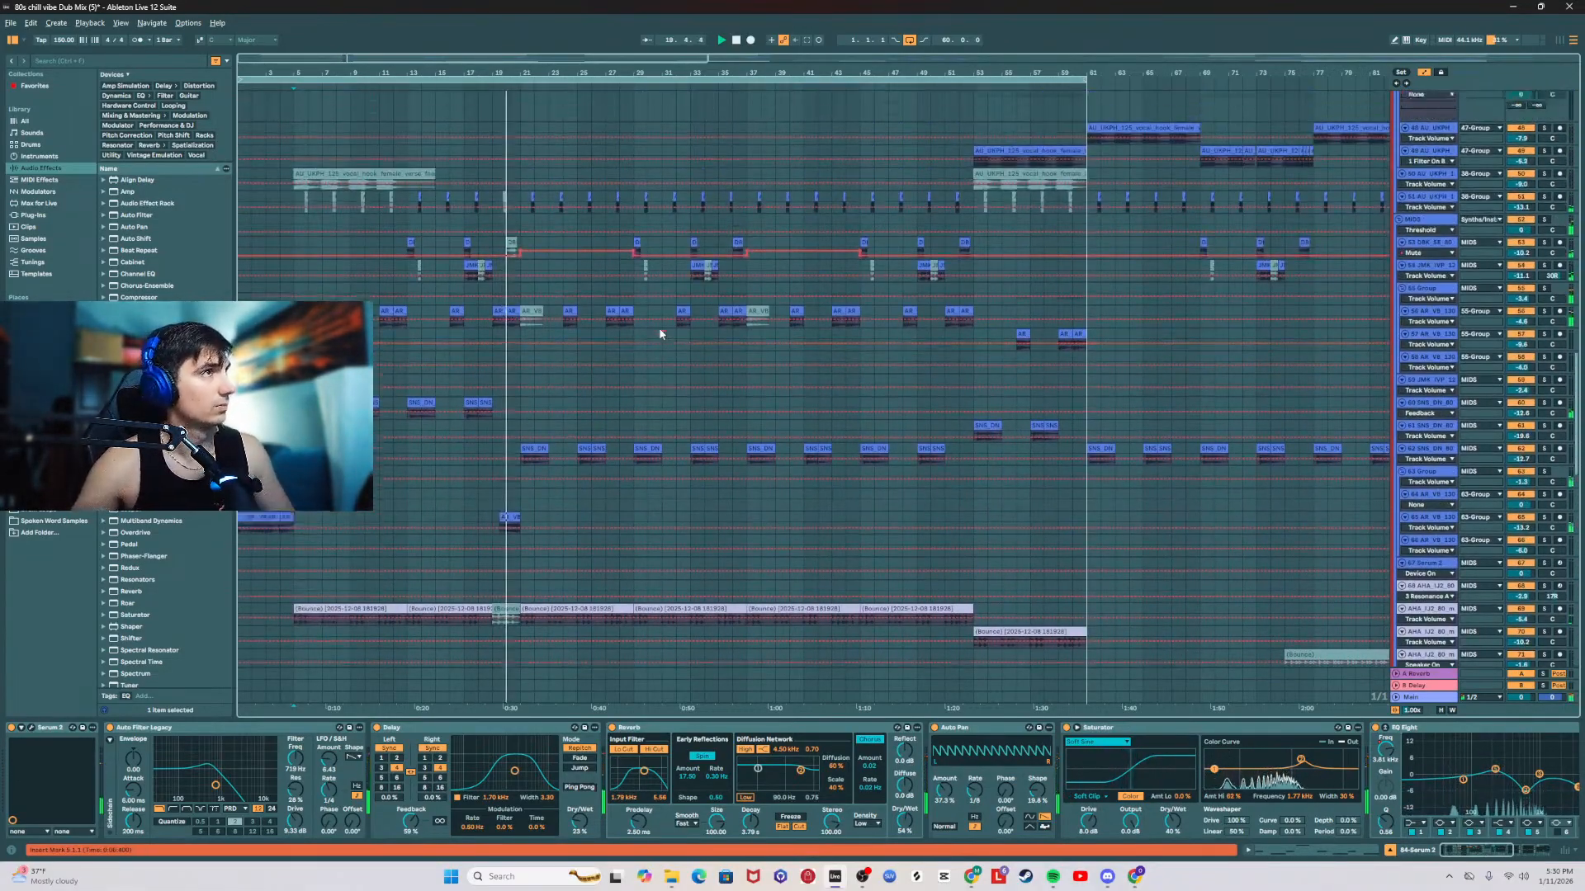
pyautogui.scroll(-6, 701, 372)
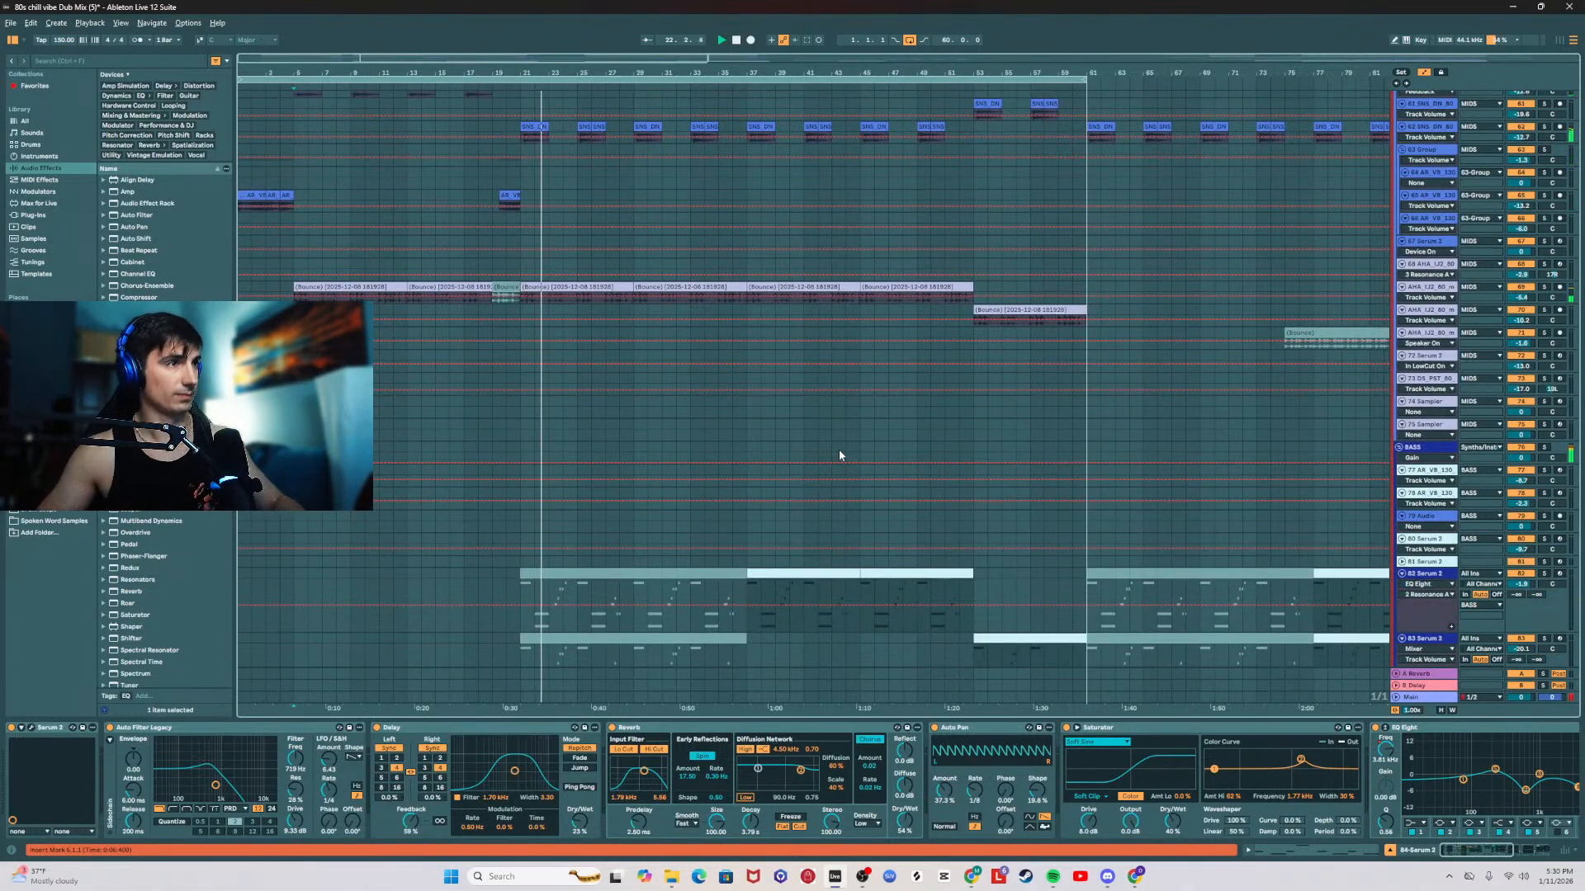
pyautogui.click(515, 261)
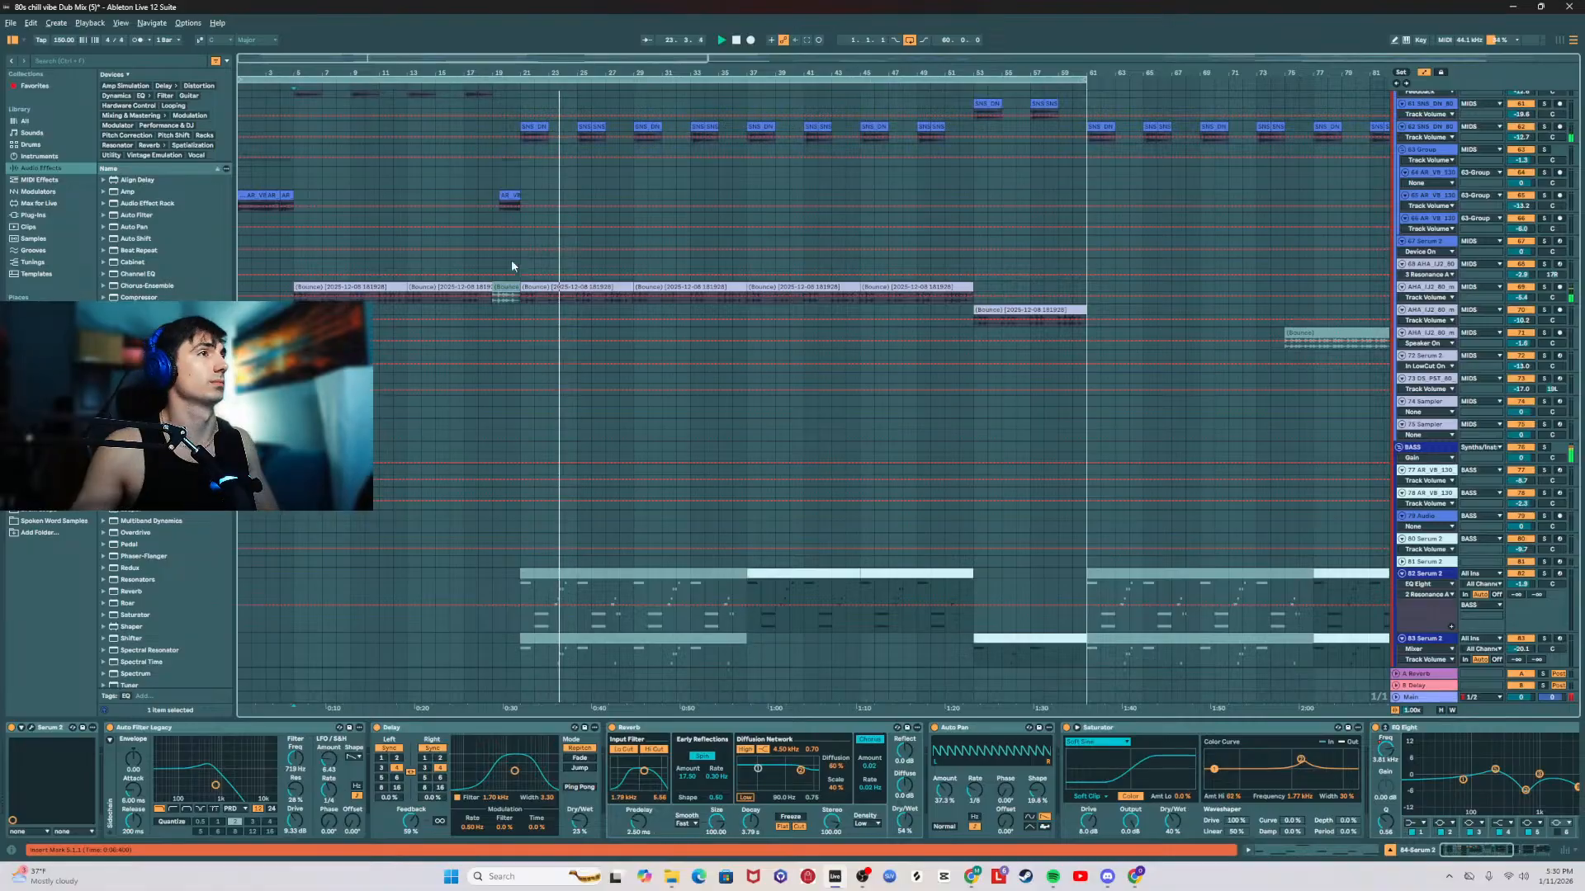
pyautogui.click(518, 261)
pyautogui.scroll(6, 545, 304)
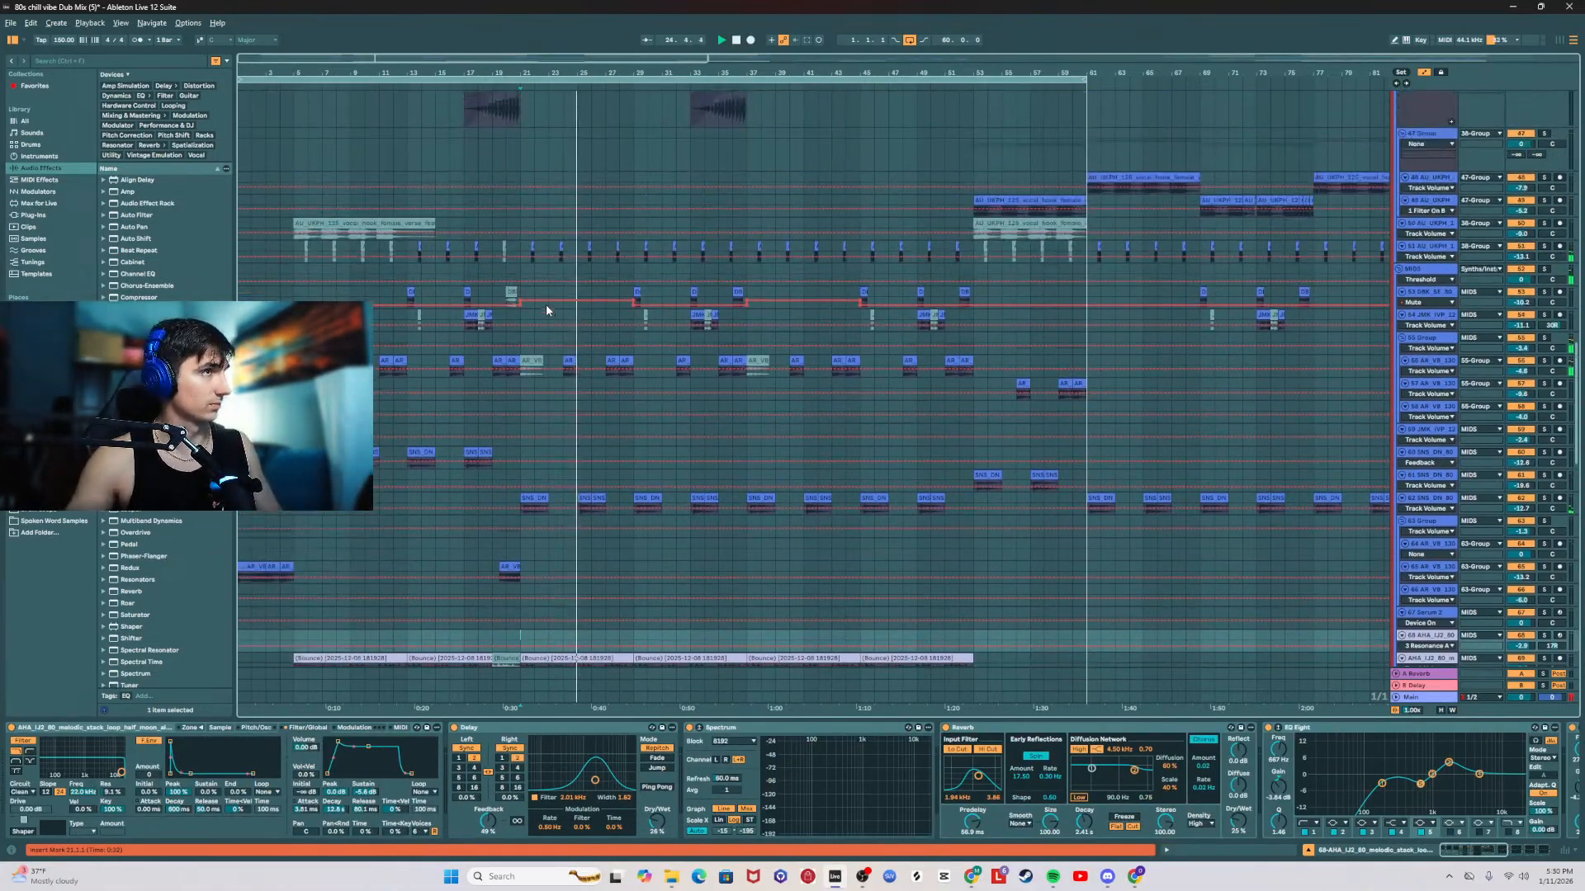
pyautogui.scroll(1, 545, 307)
pyautogui.click(527, 307)
pyautogui.scroll(4, 646, 335)
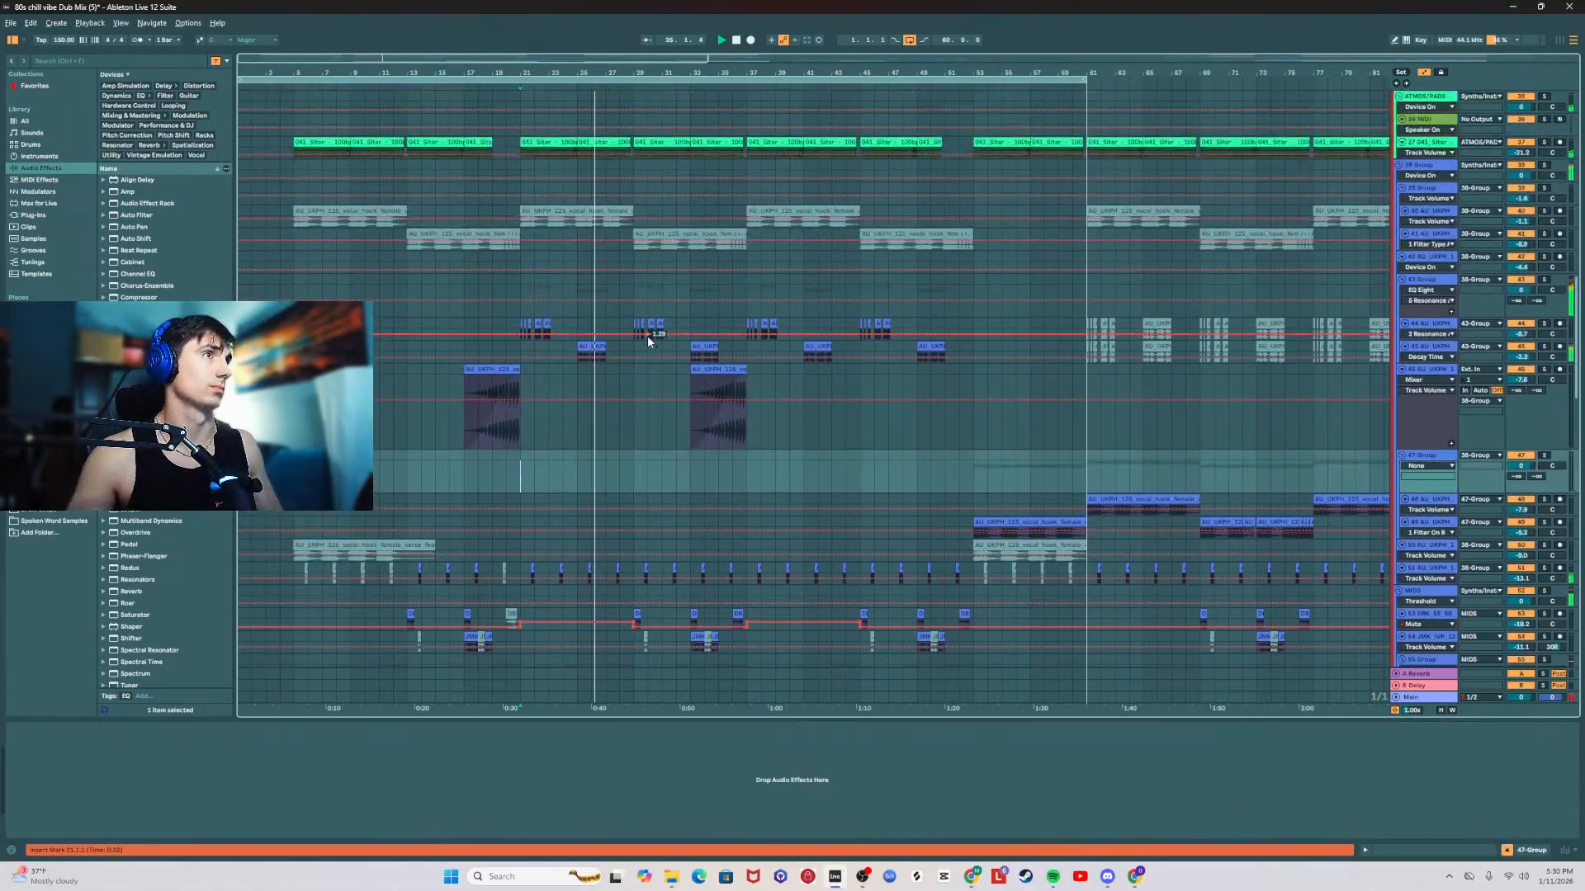
pyautogui.scroll(3, 647, 334)
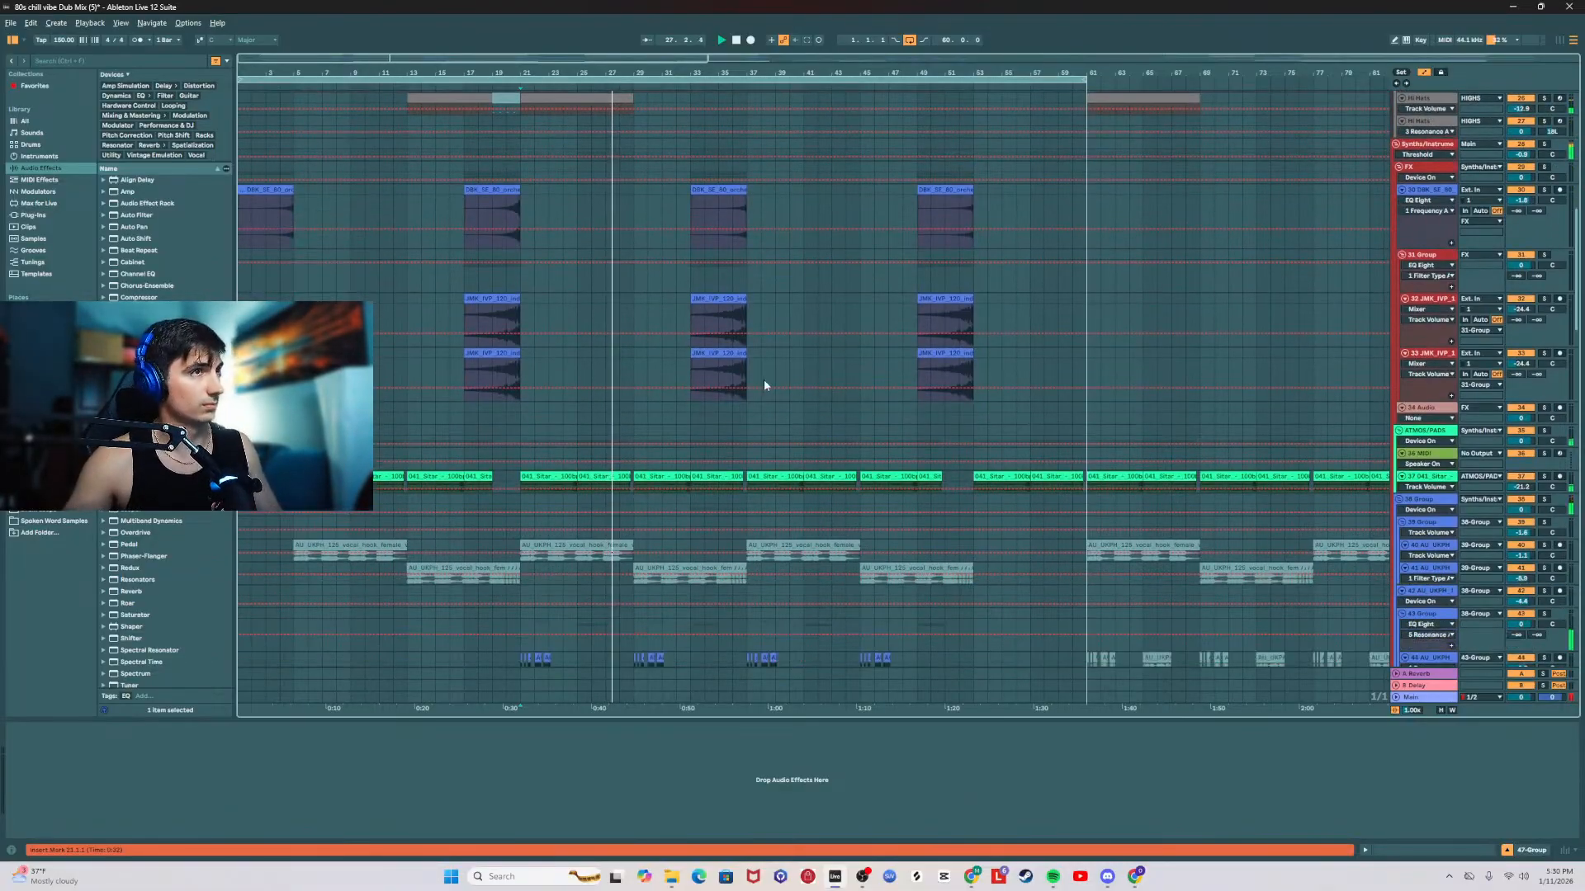
pyautogui.moveTo(1575, 223); pyautogui.dragTo(1556, 548)
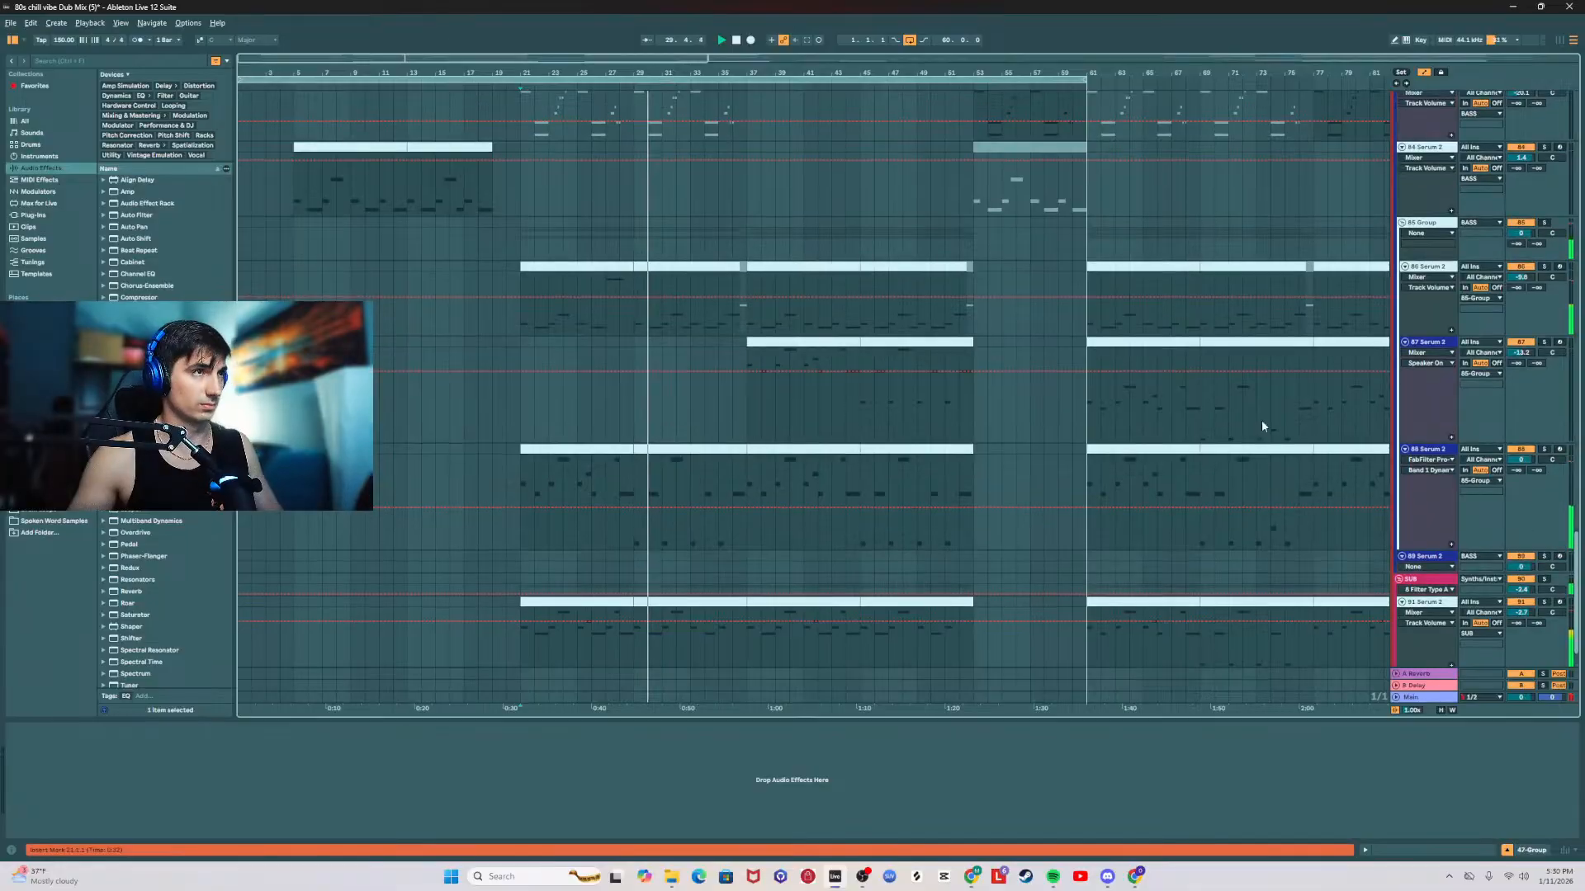
# Step: Adjust the portamento time and turn off always-on portamento in the Serum 2 instrument on the 86 Serum 2 track
pyautogui.click(613, 262)
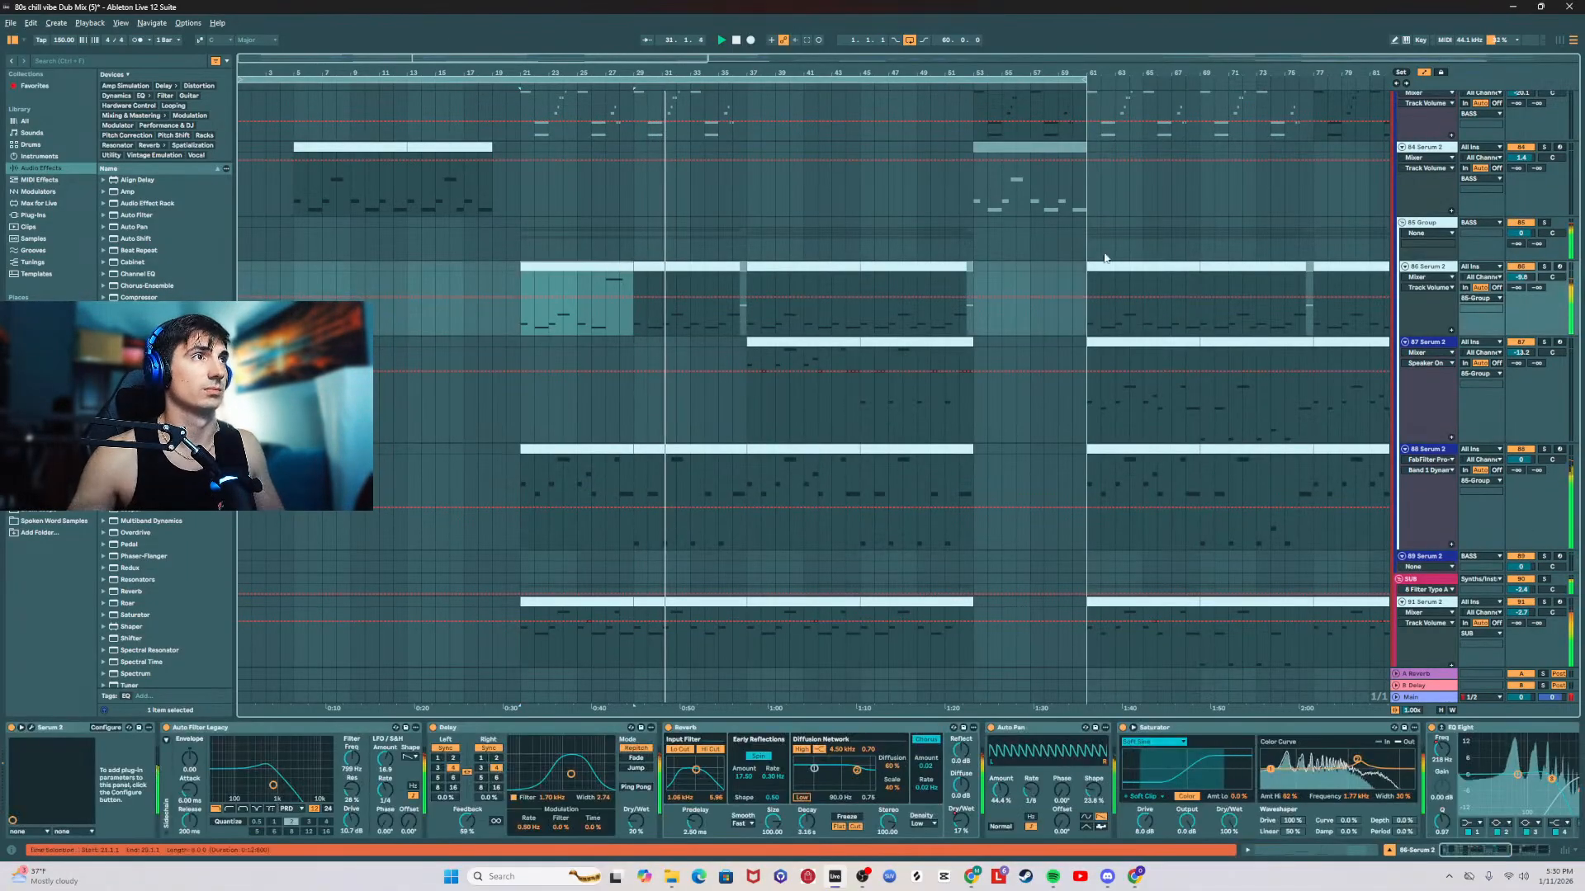
pyautogui.click(31, 728)
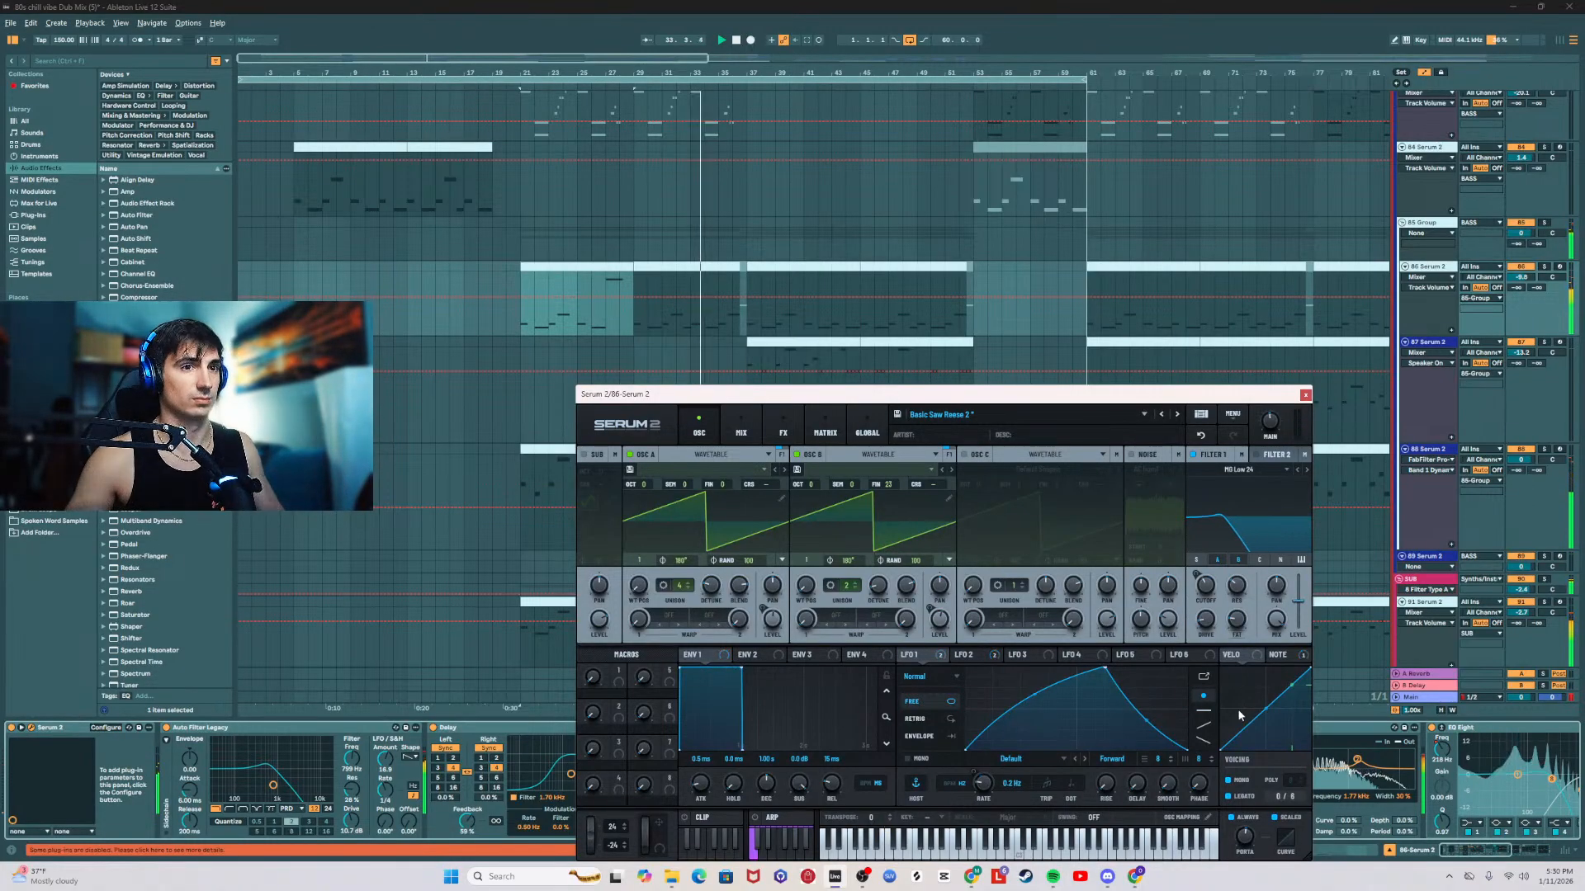
pyautogui.click(1305, 395)
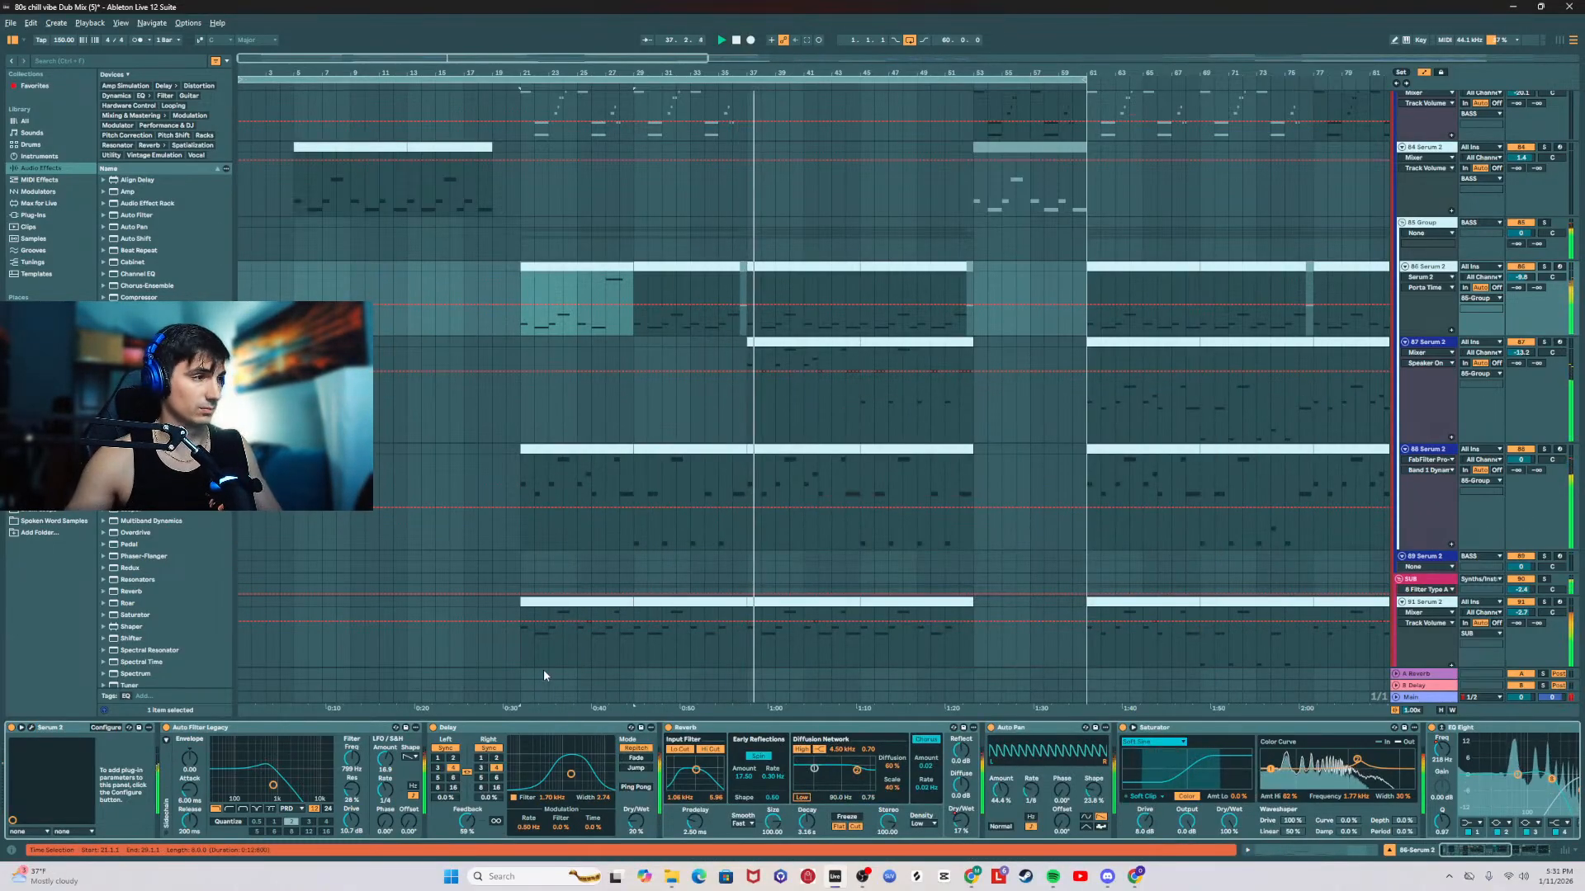
pyautogui.click(30, 729)
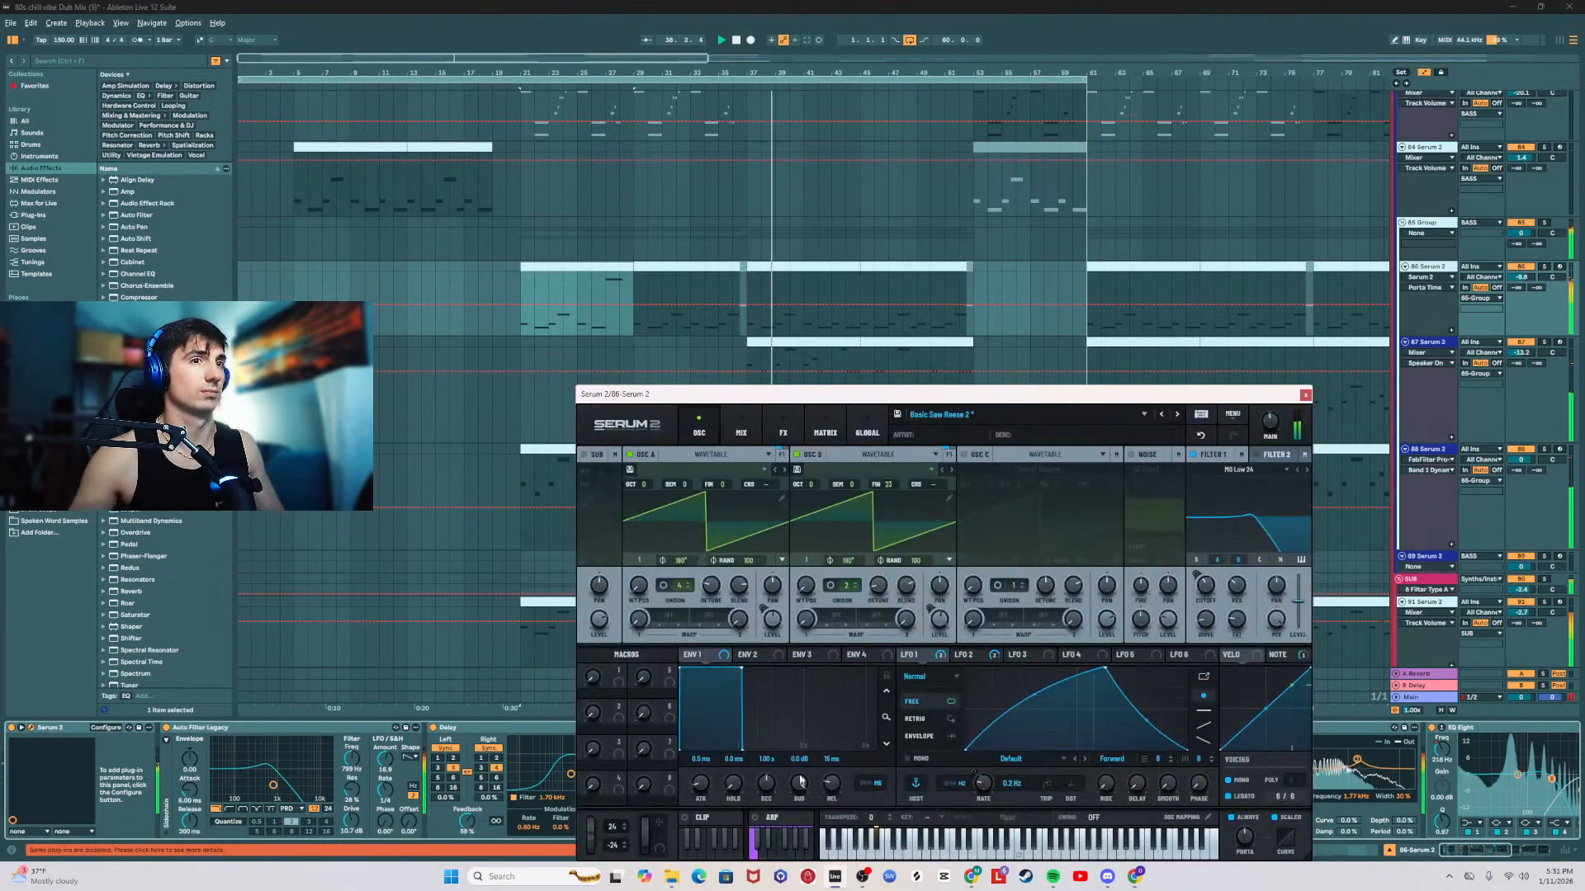
# Step: Extend the start of the C3 note at bar 7 one sixteenth earlier in the first 86 Serum 2 clip, and close the note editor
pyautogui.doubleClick(614, 266)
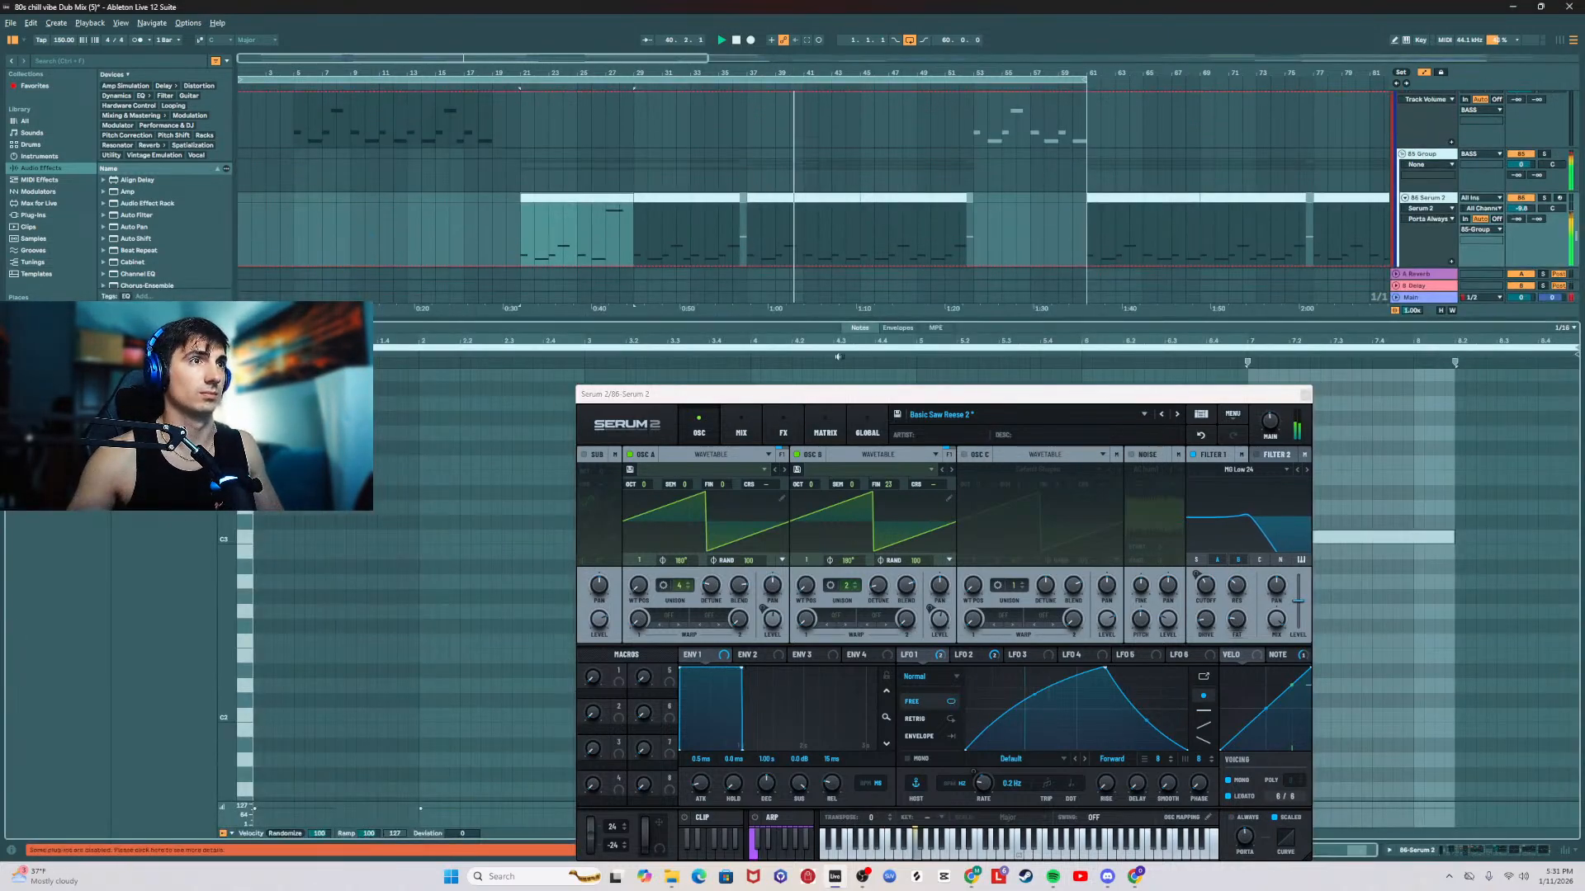
pyautogui.click(1305, 397)
pyautogui.click(1253, 539)
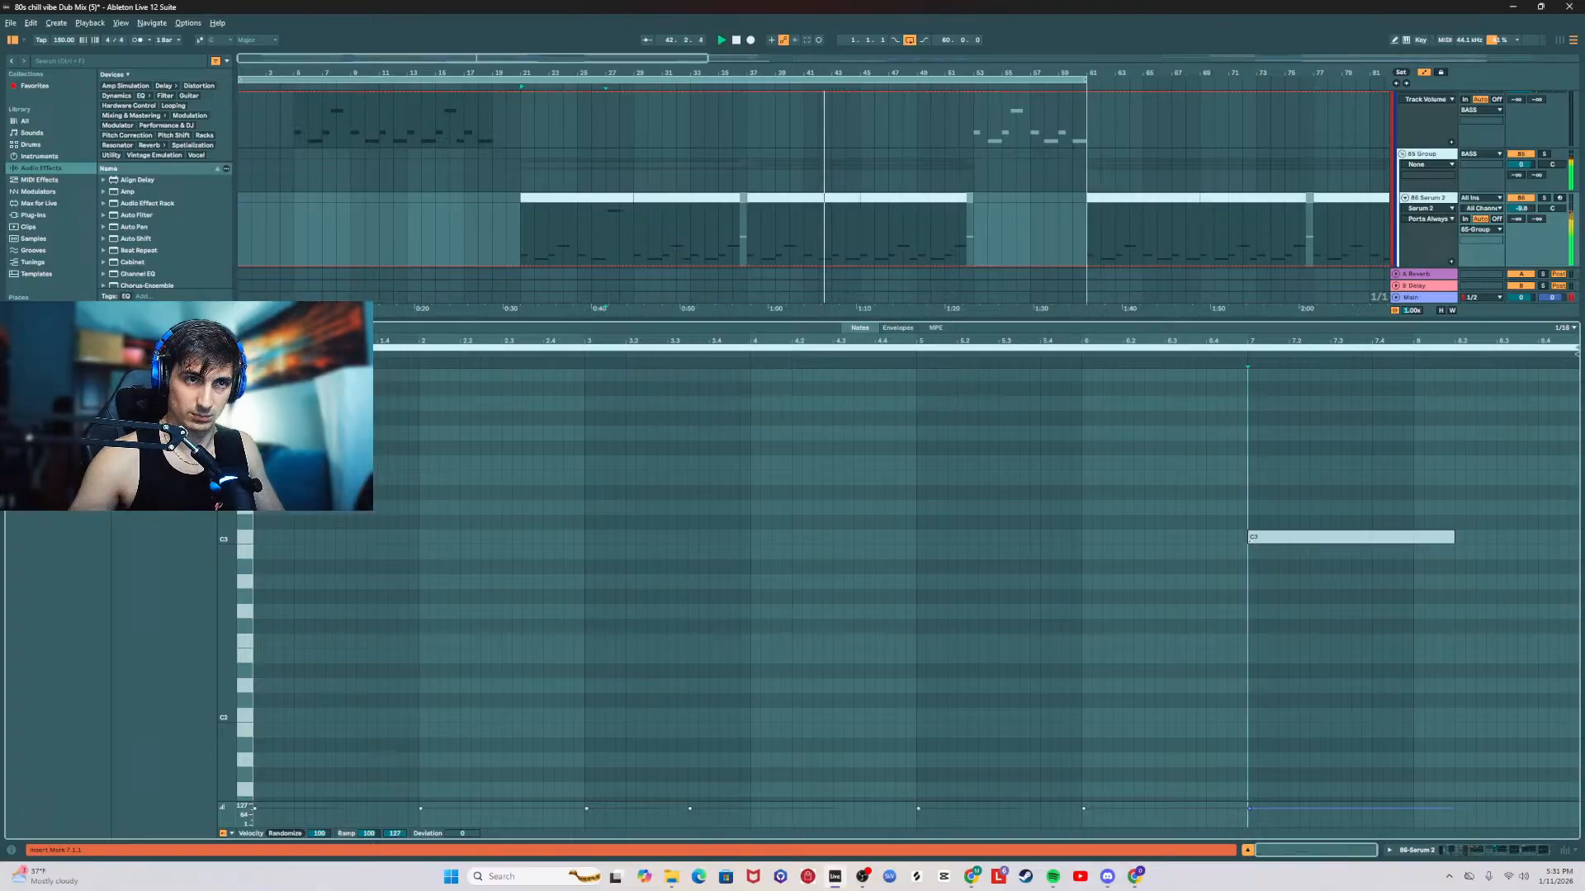
pyautogui.moveTo(1248, 537); pyautogui.dragTo(1239, 537)
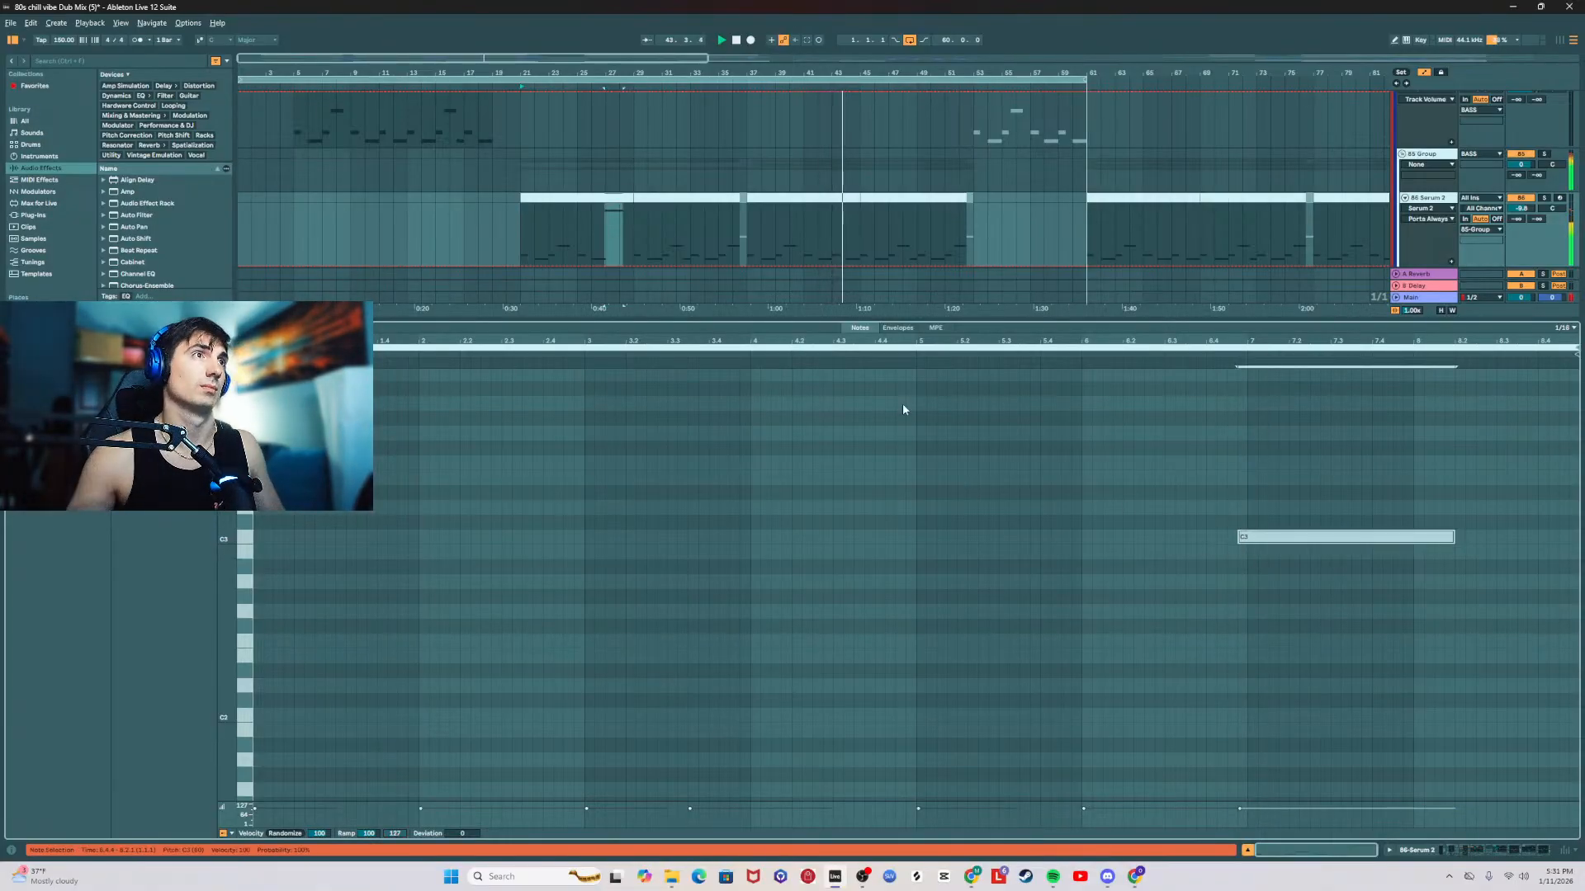
pyautogui.doubleClick(764, 320)
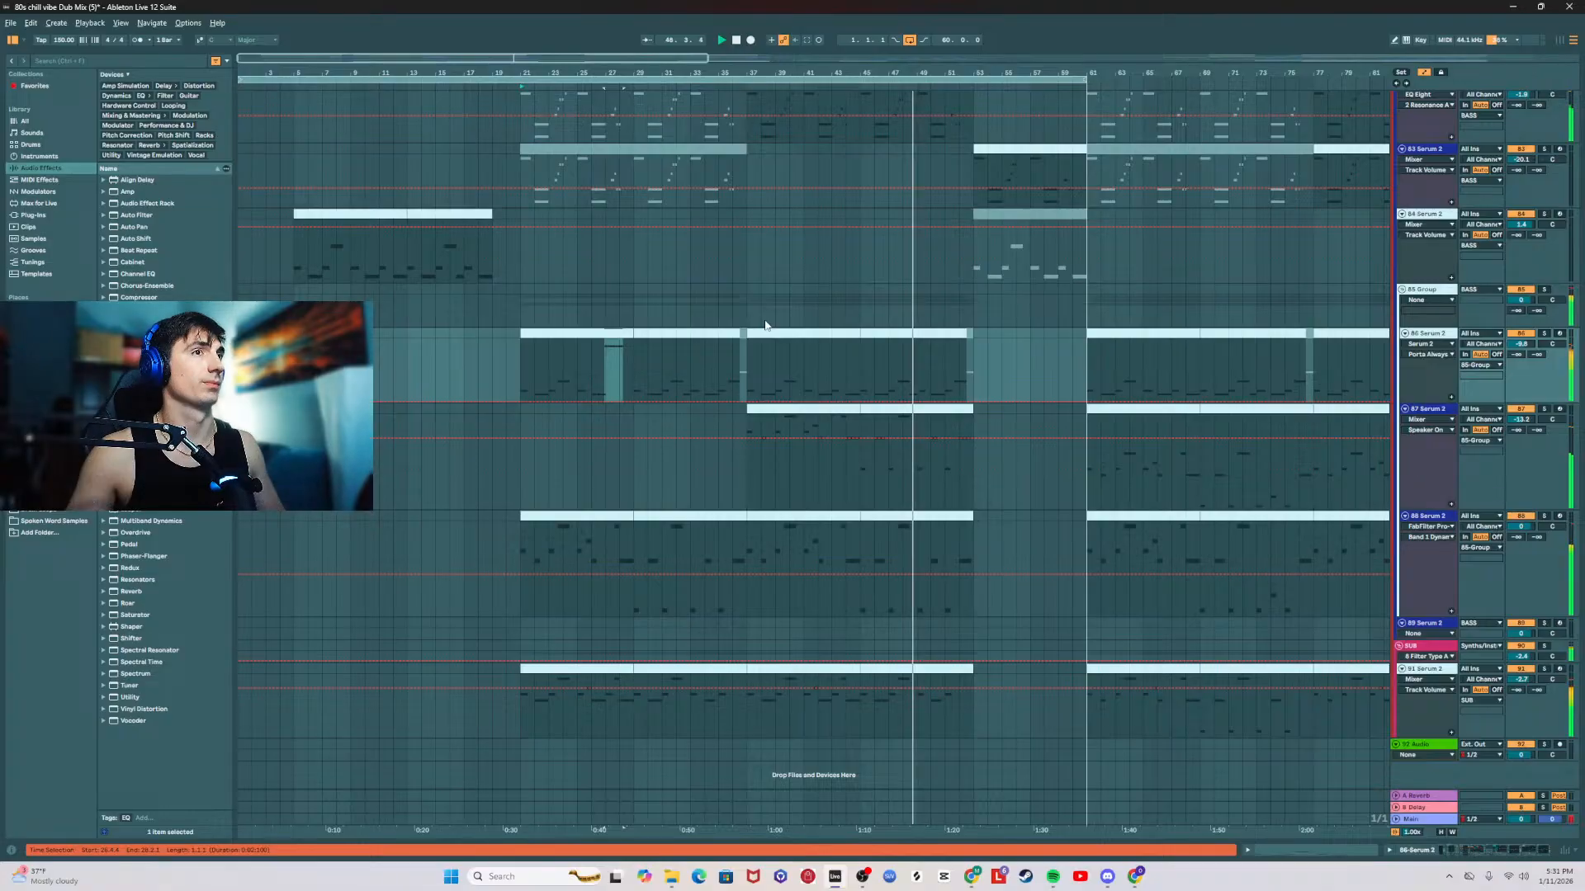
# Step: Examine the Main track's spectrum and levels in SPAN, restarting playback from bar 5, and close the analyzer
pyautogui.click(521, 417)
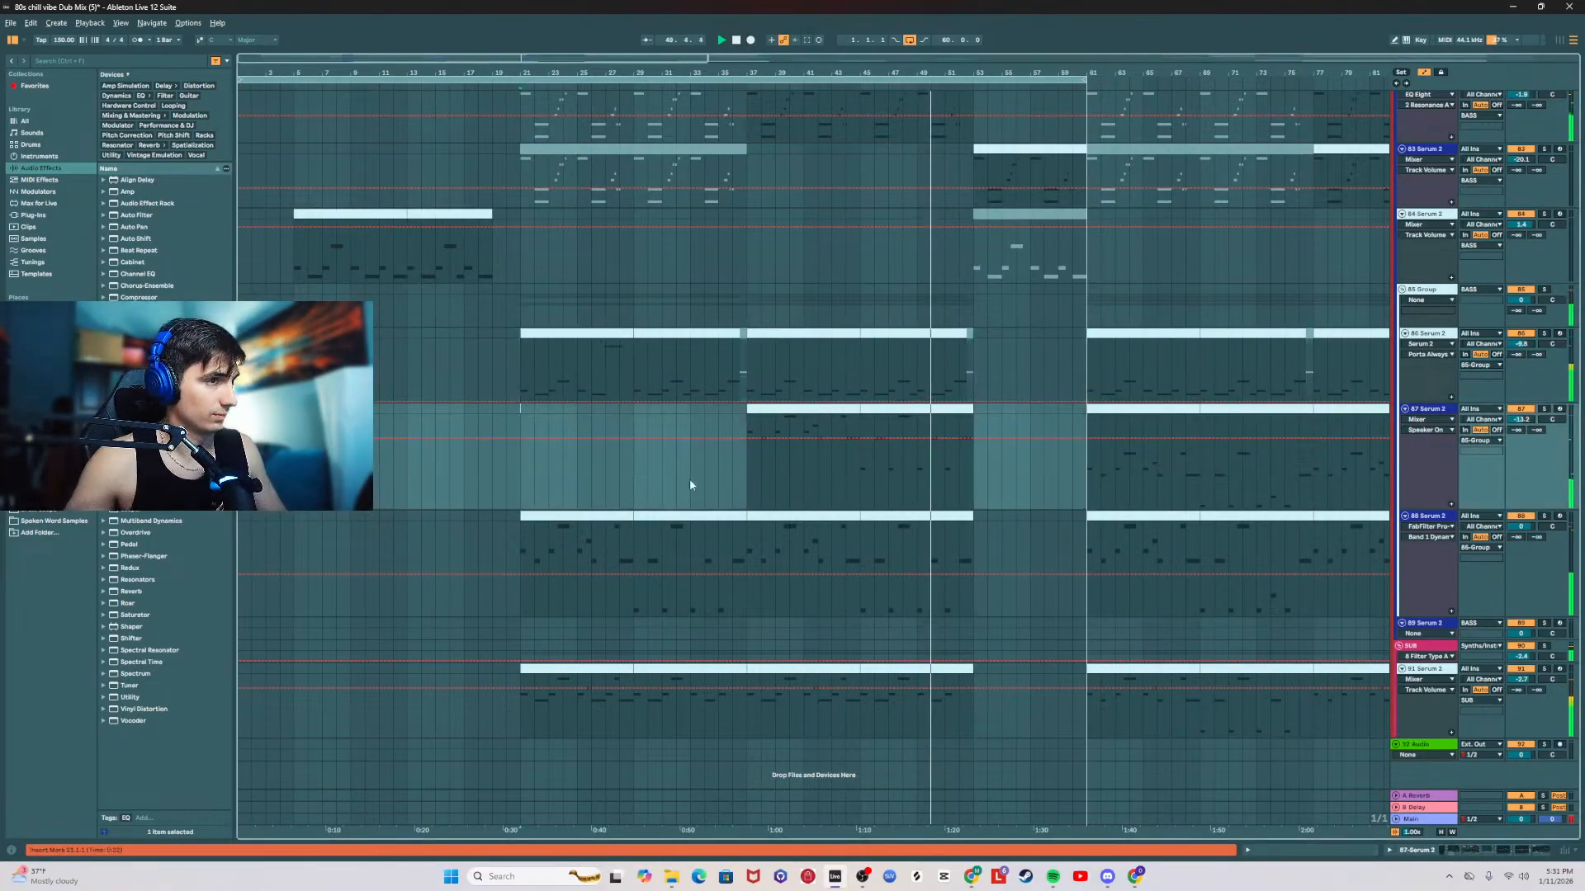
pyautogui.click(1437, 820)
pyautogui.click(1510, 851)
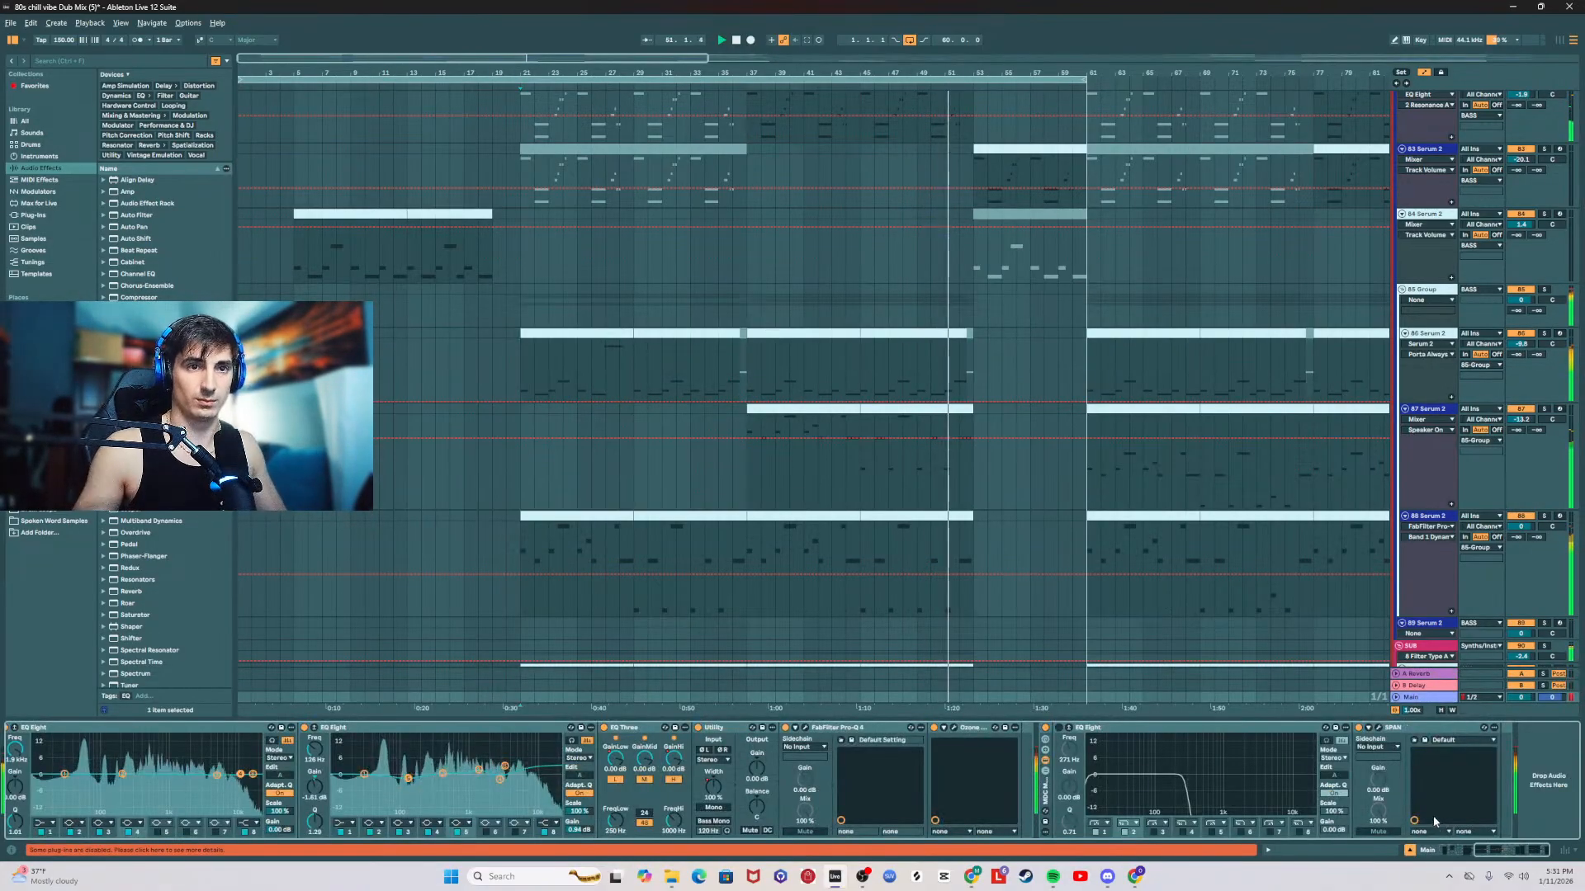
pyautogui.click(1377, 728)
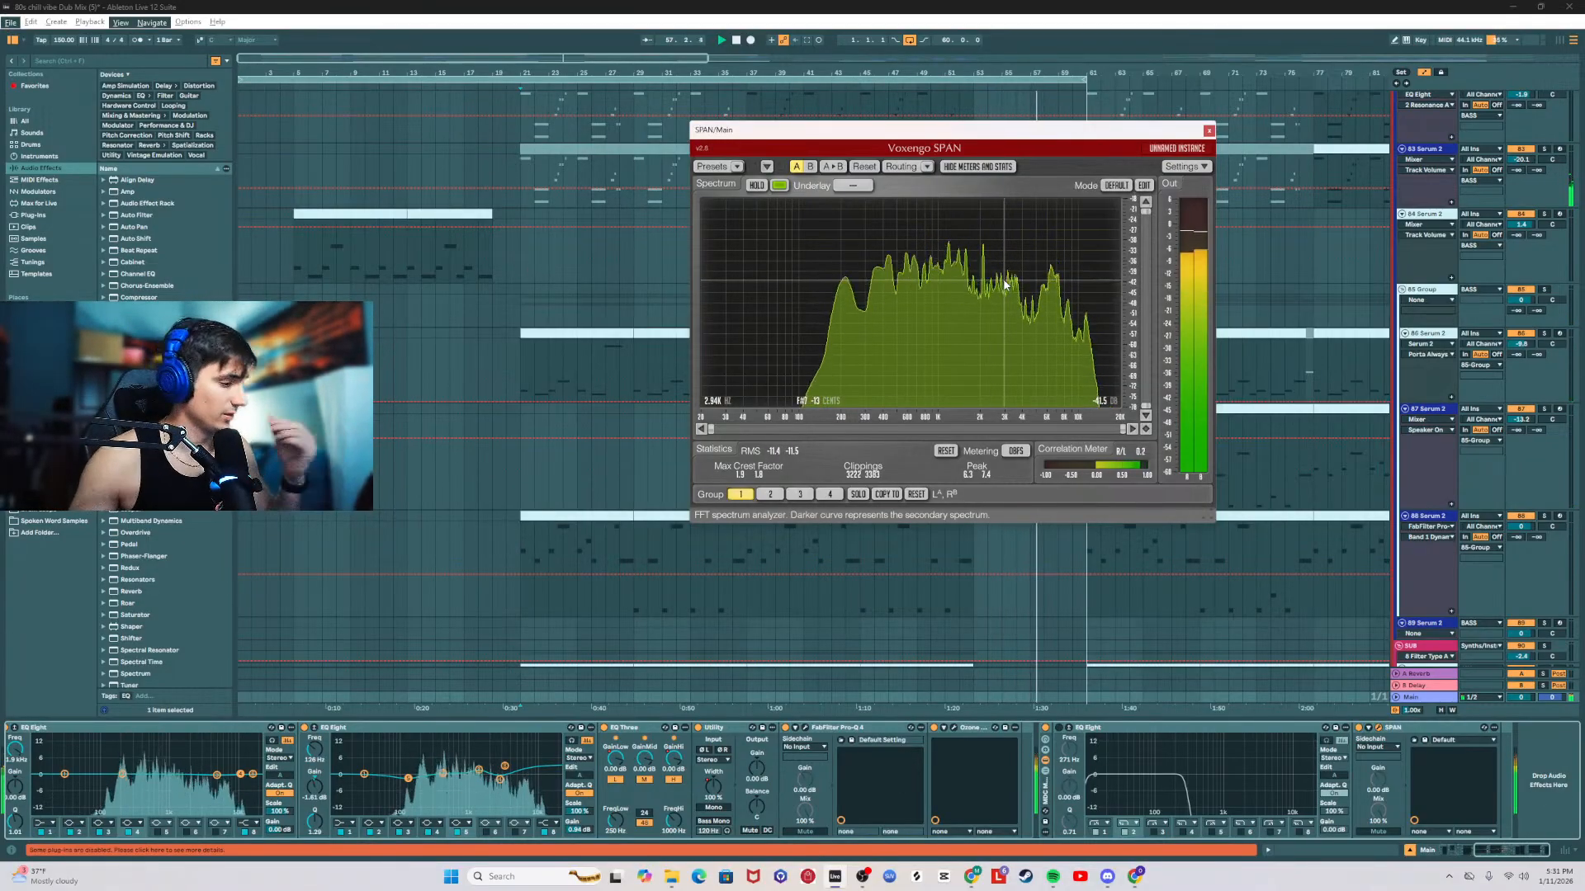
pyautogui.doubleClick(736, 39)
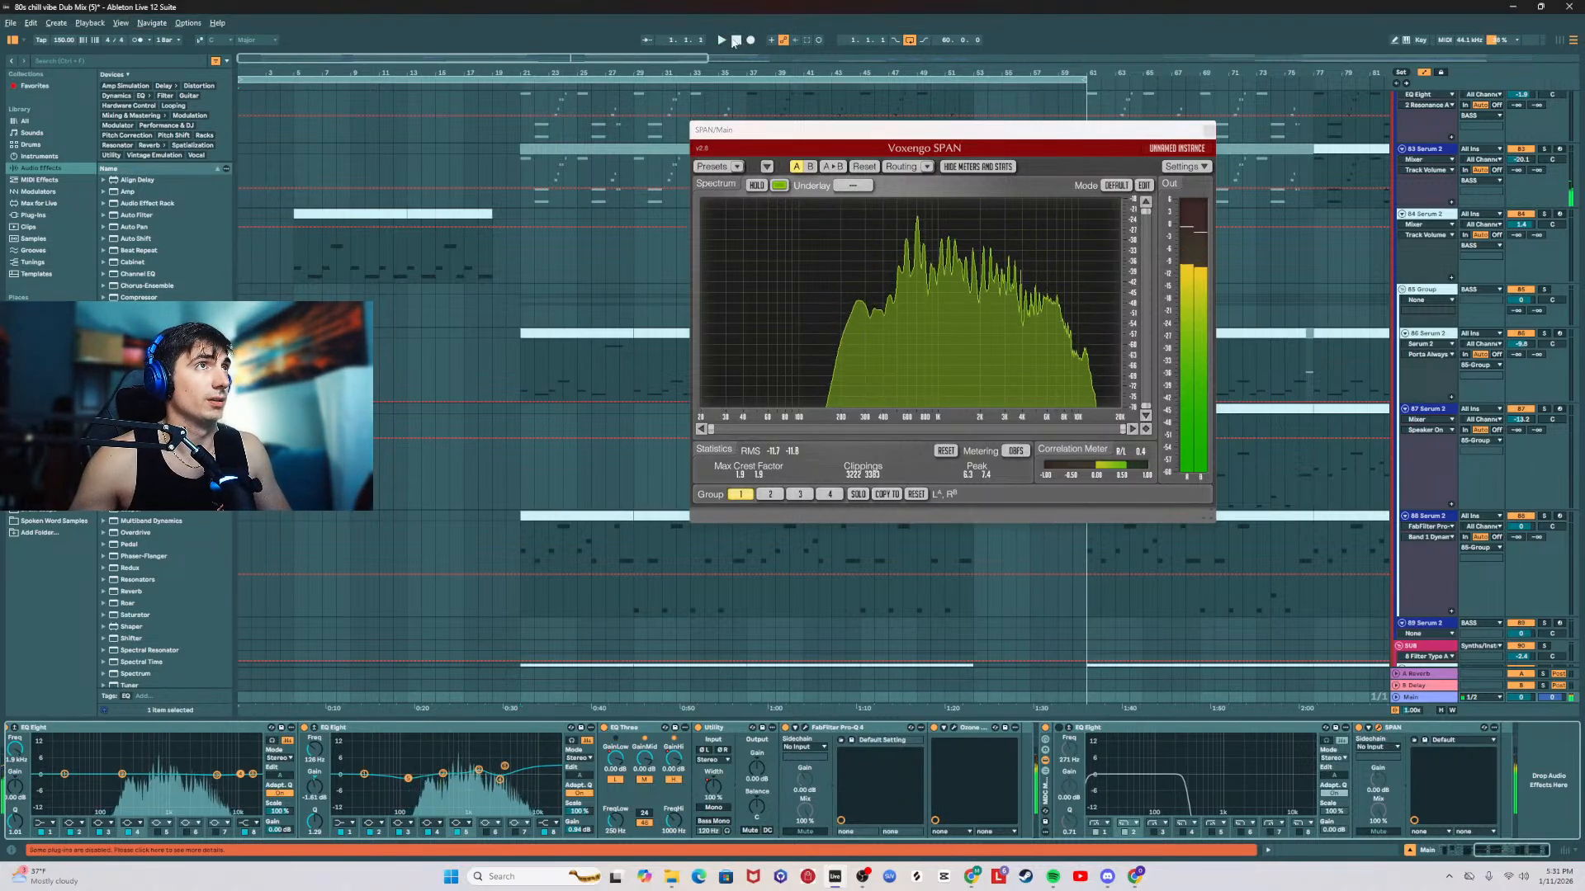
pyautogui.press('space')
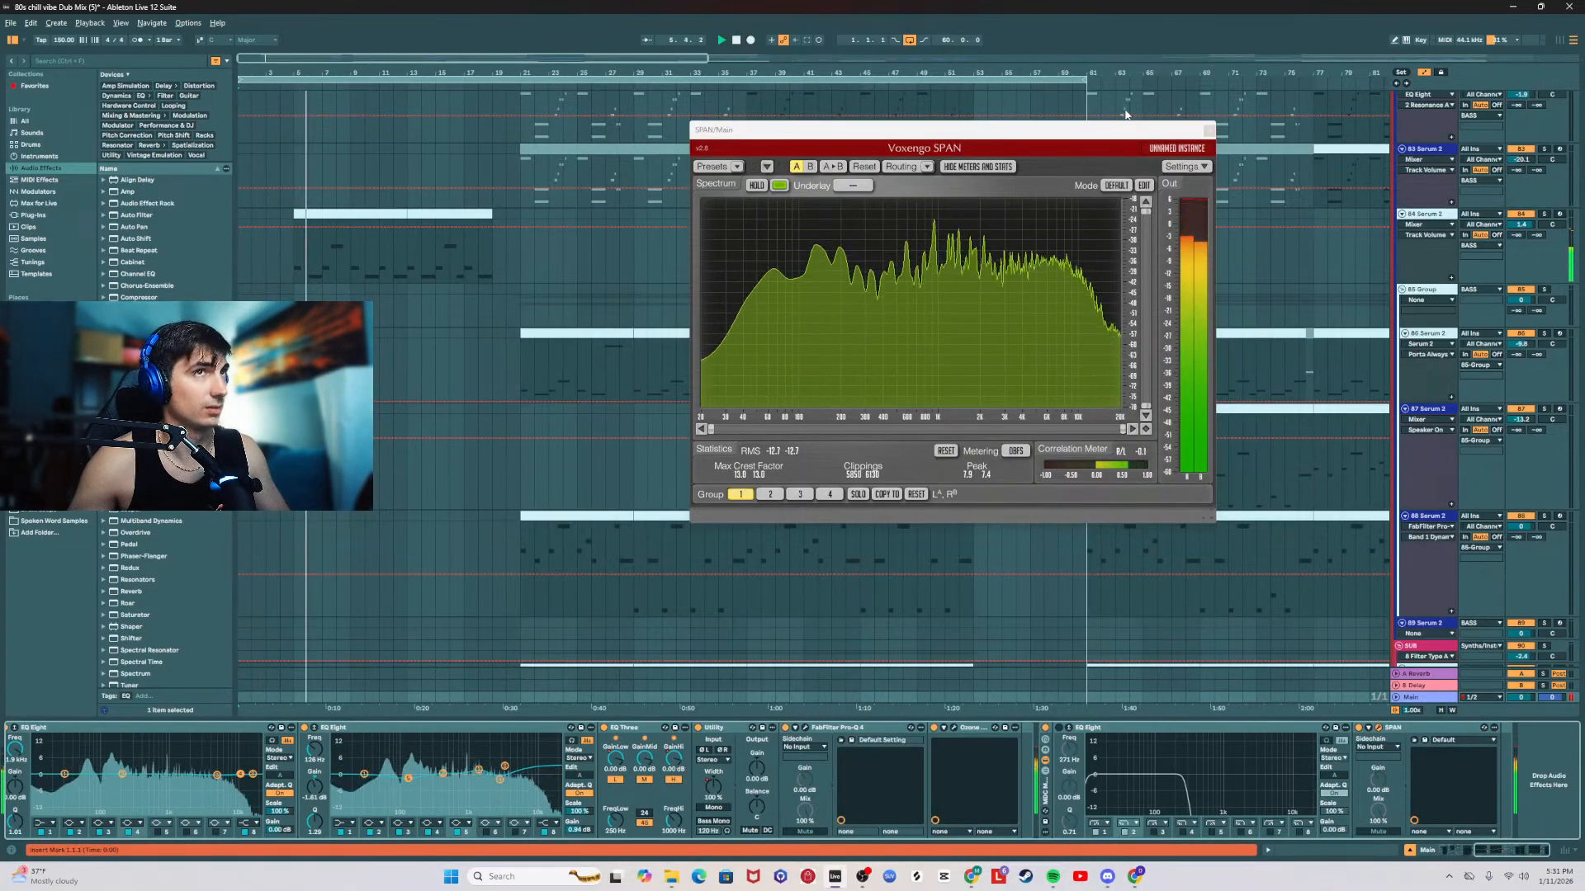
pyautogui.click(1209, 131)
# Step: Lower the Reverb decay time on the 84 Serum 2 track and show the rest of its effect chain
pyautogui.click(1428, 214)
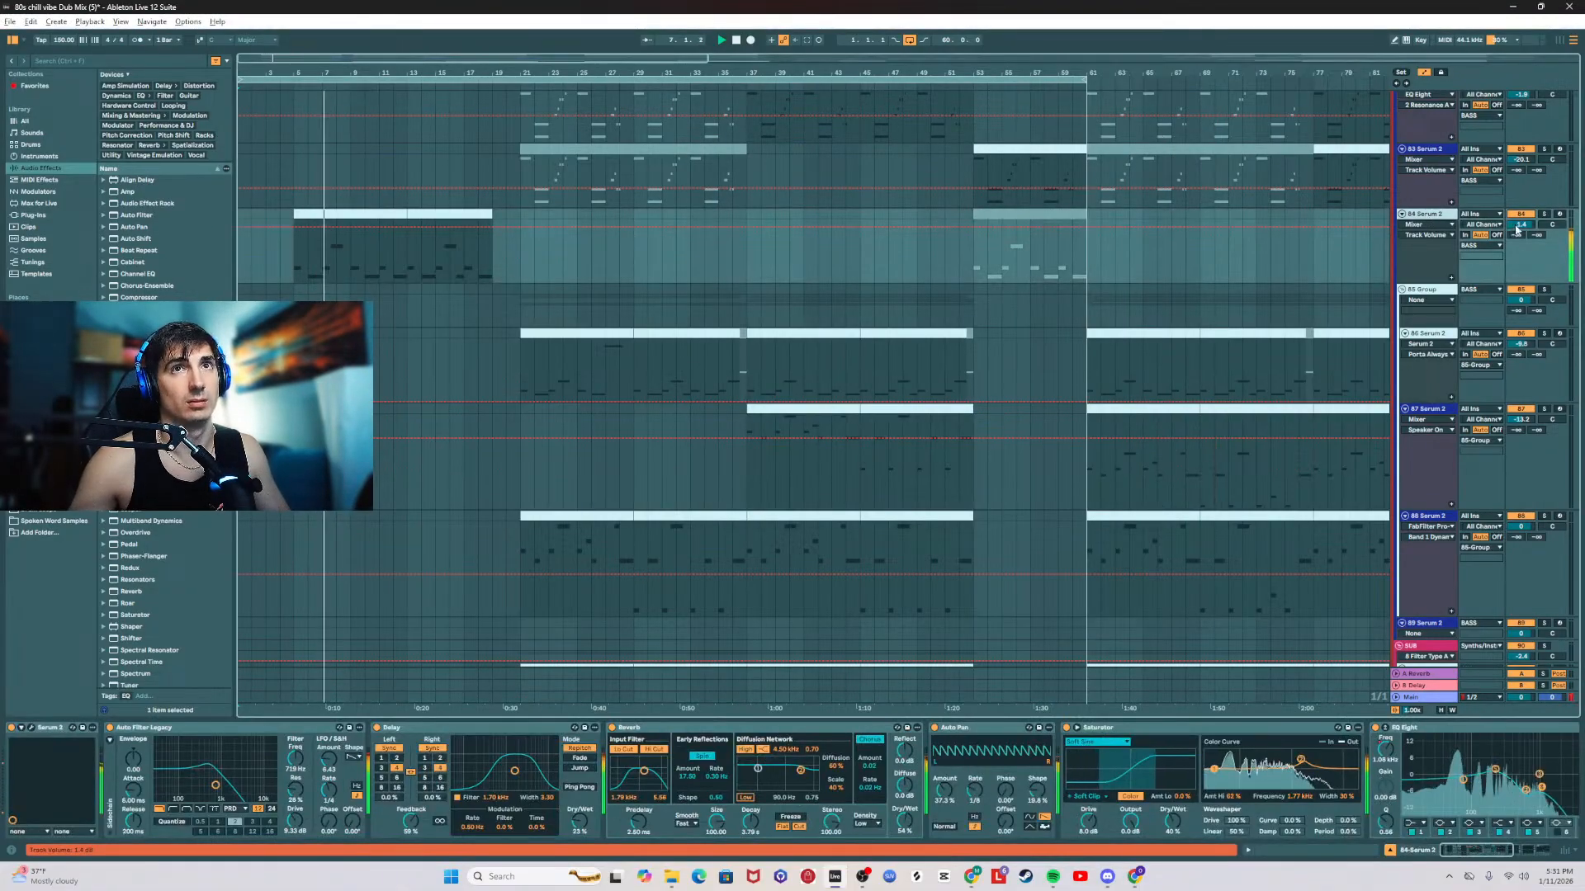
pyautogui.moveTo(742, 787); pyautogui.dragTo(750, 830)
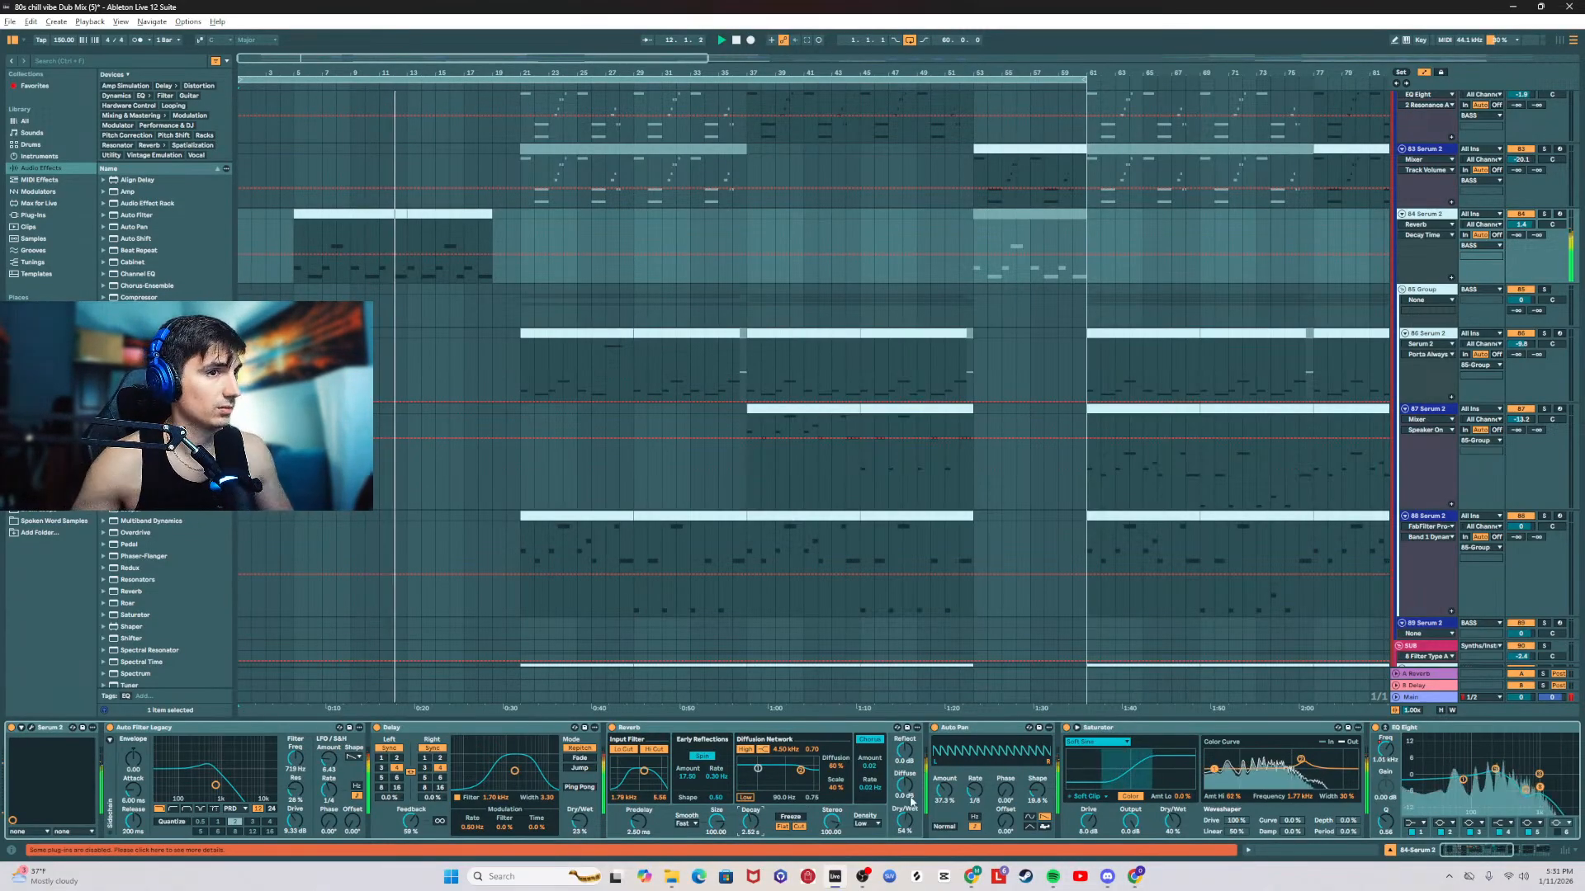
pyautogui.click(1476, 855)
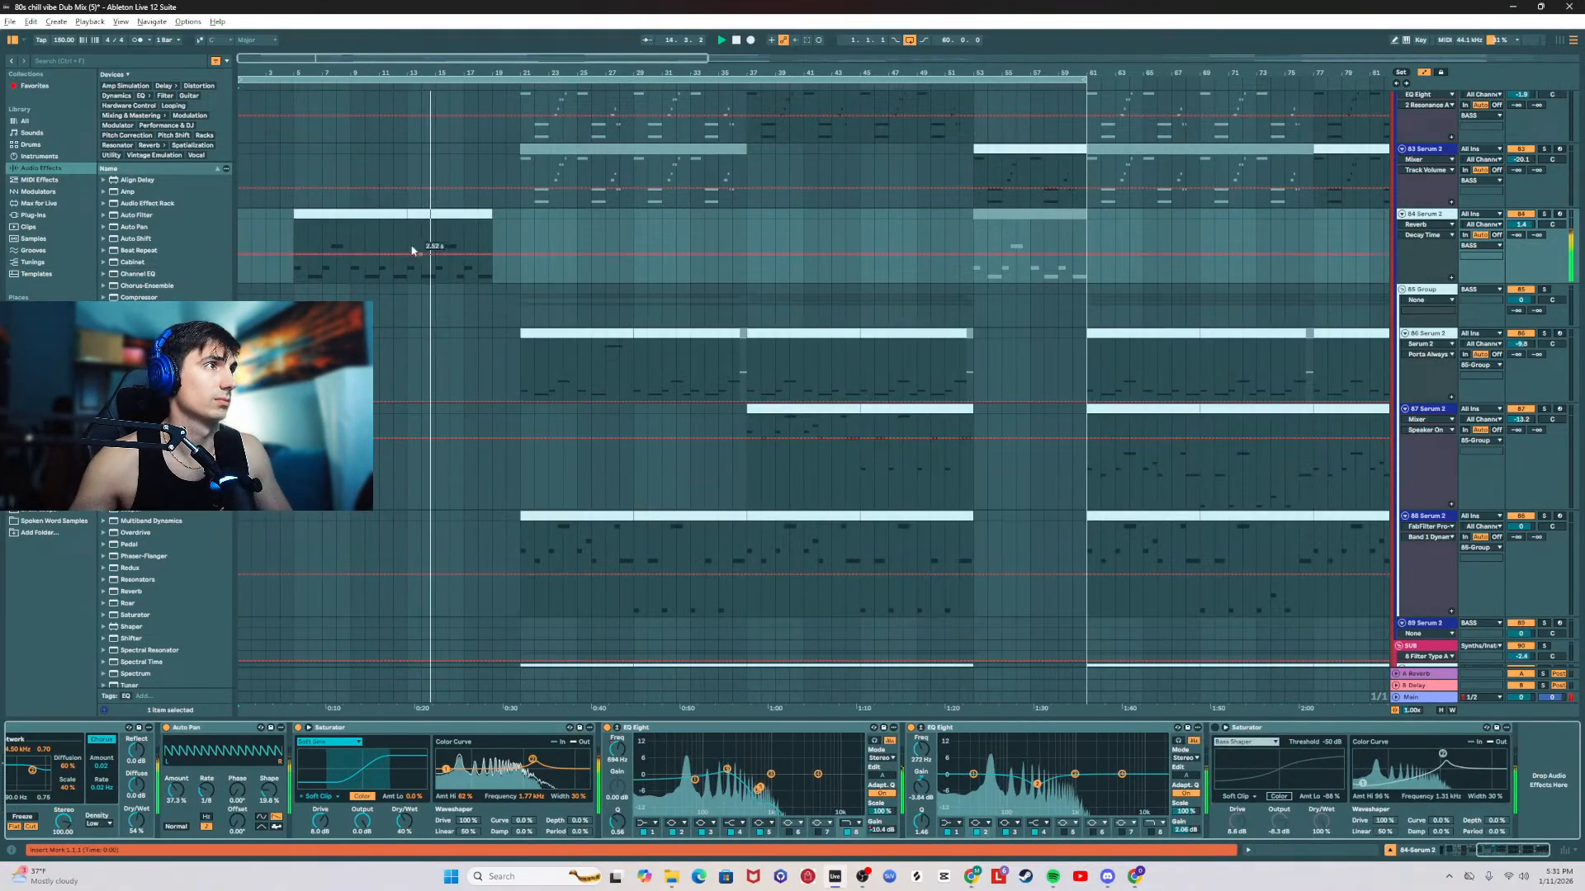
# Step: Lengthen the C1 notes at bars 5 and 7 of the first 84 Serum 2 clip to three beats each, and select the clip
pyautogui.click(341, 213)
pyautogui.doubleClick(341, 213)
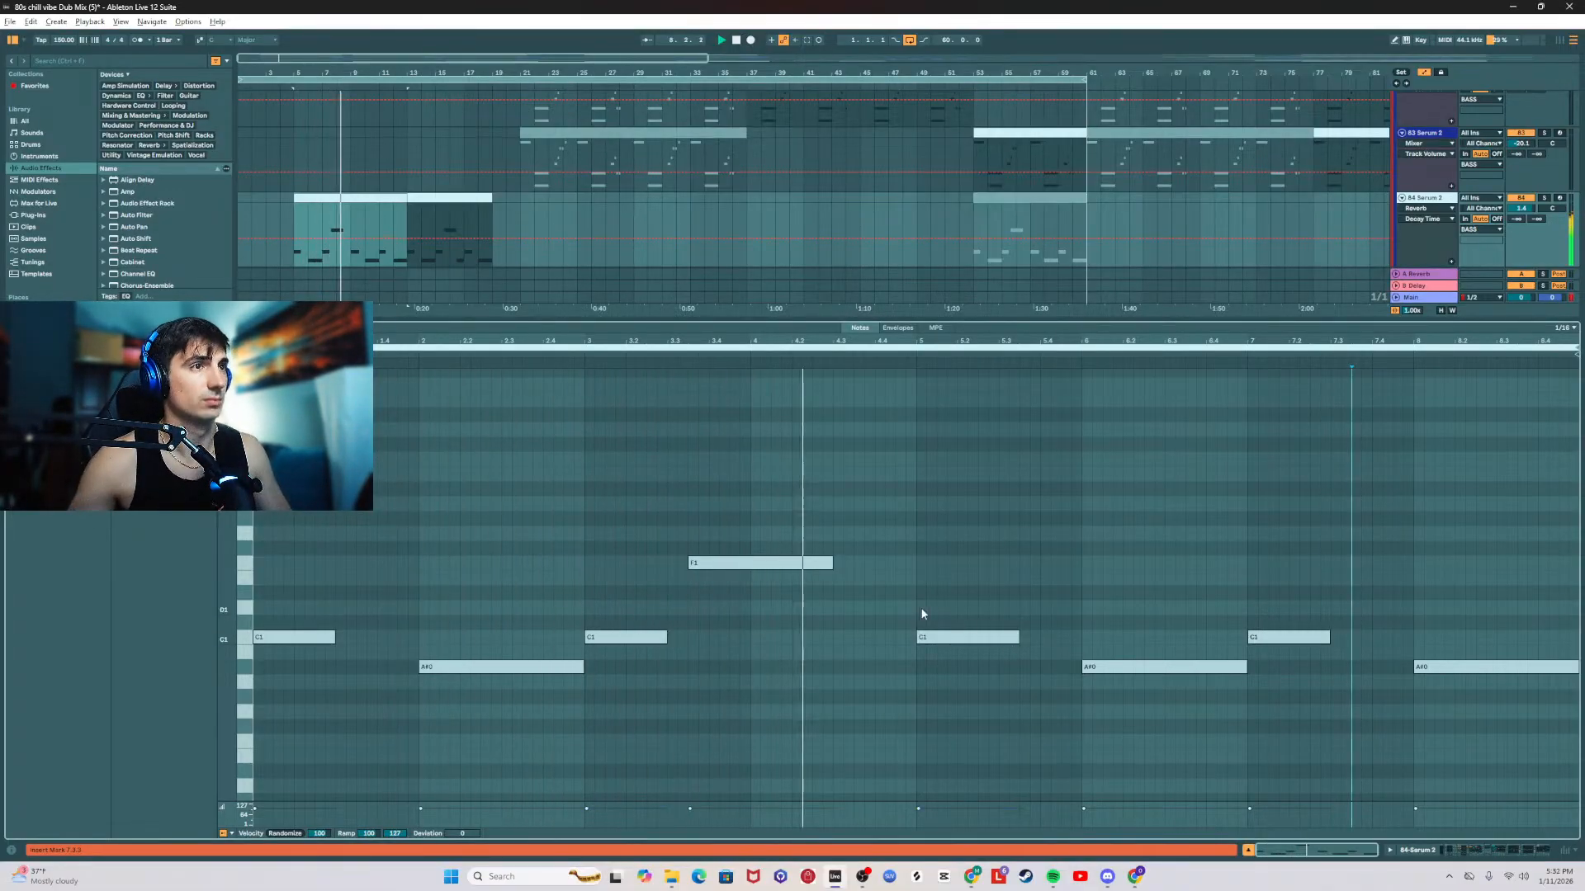
pyautogui.moveTo(1018, 638)
pyautogui.mouseDown()
pyautogui.moveTo(1059, 638)
pyautogui.moveTo(1039, 639)
pyautogui.mouseUp()
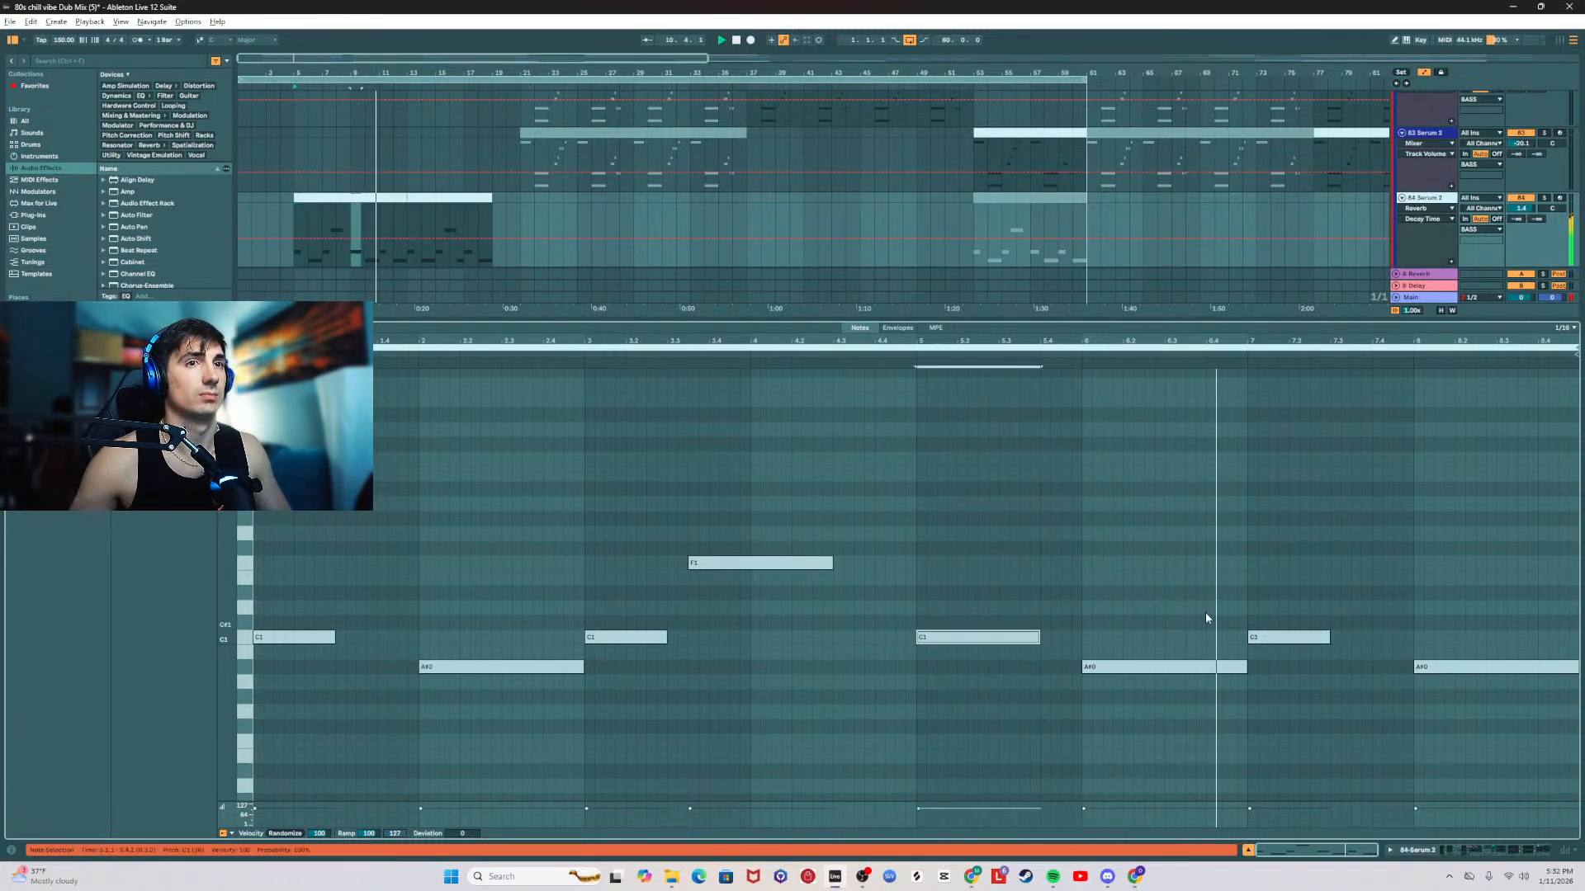
pyautogui.moveTo(1327, 638); pyautogui.dragTo(1372, 638)
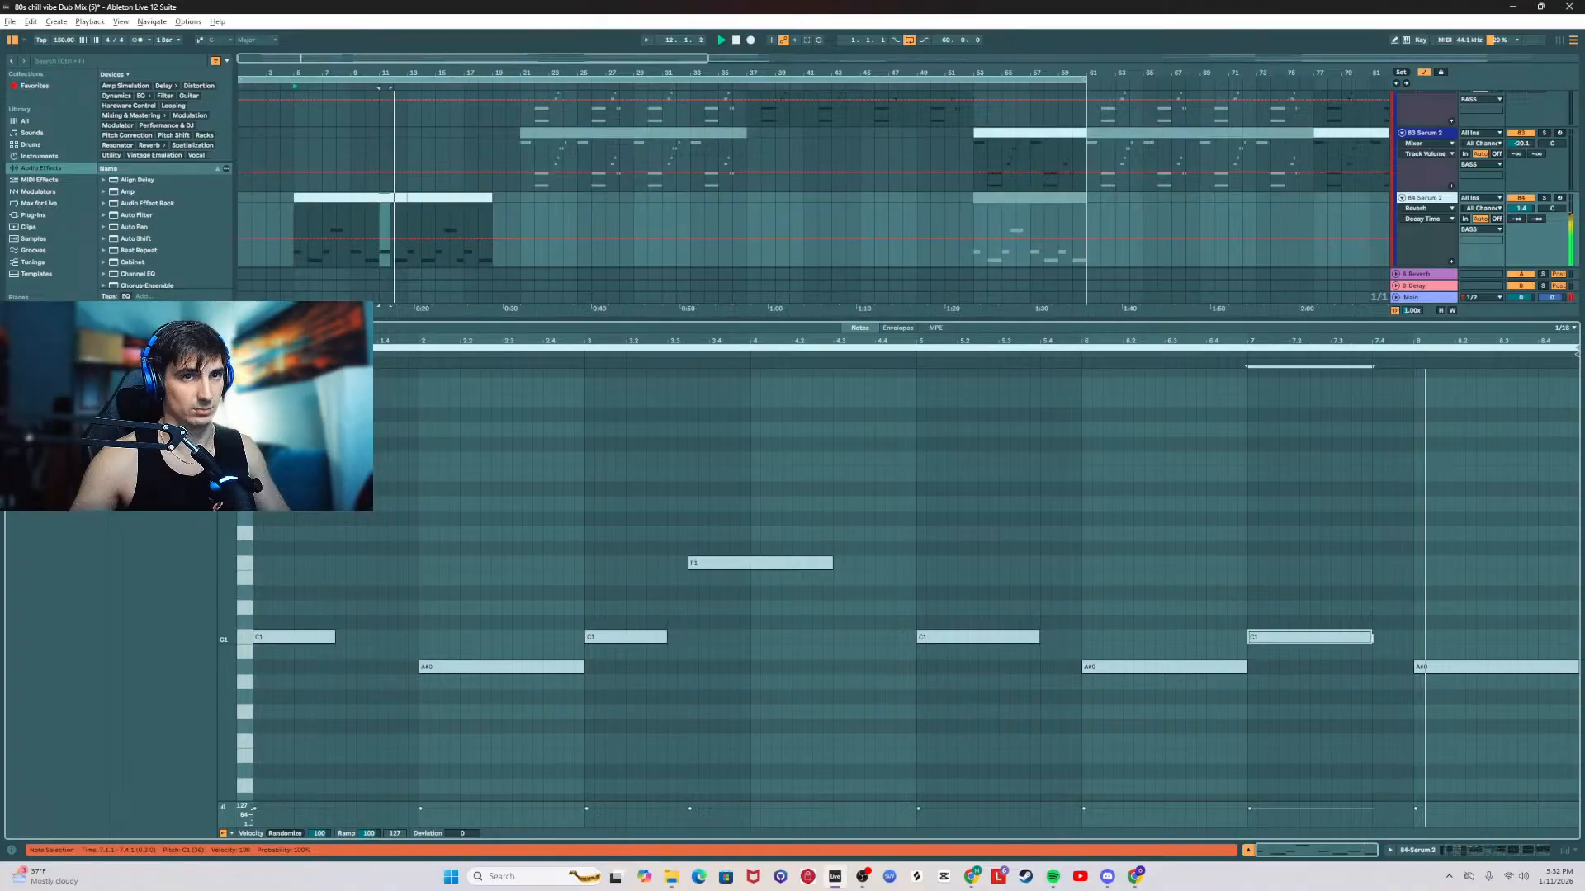
pyautogui.click(364, 198)
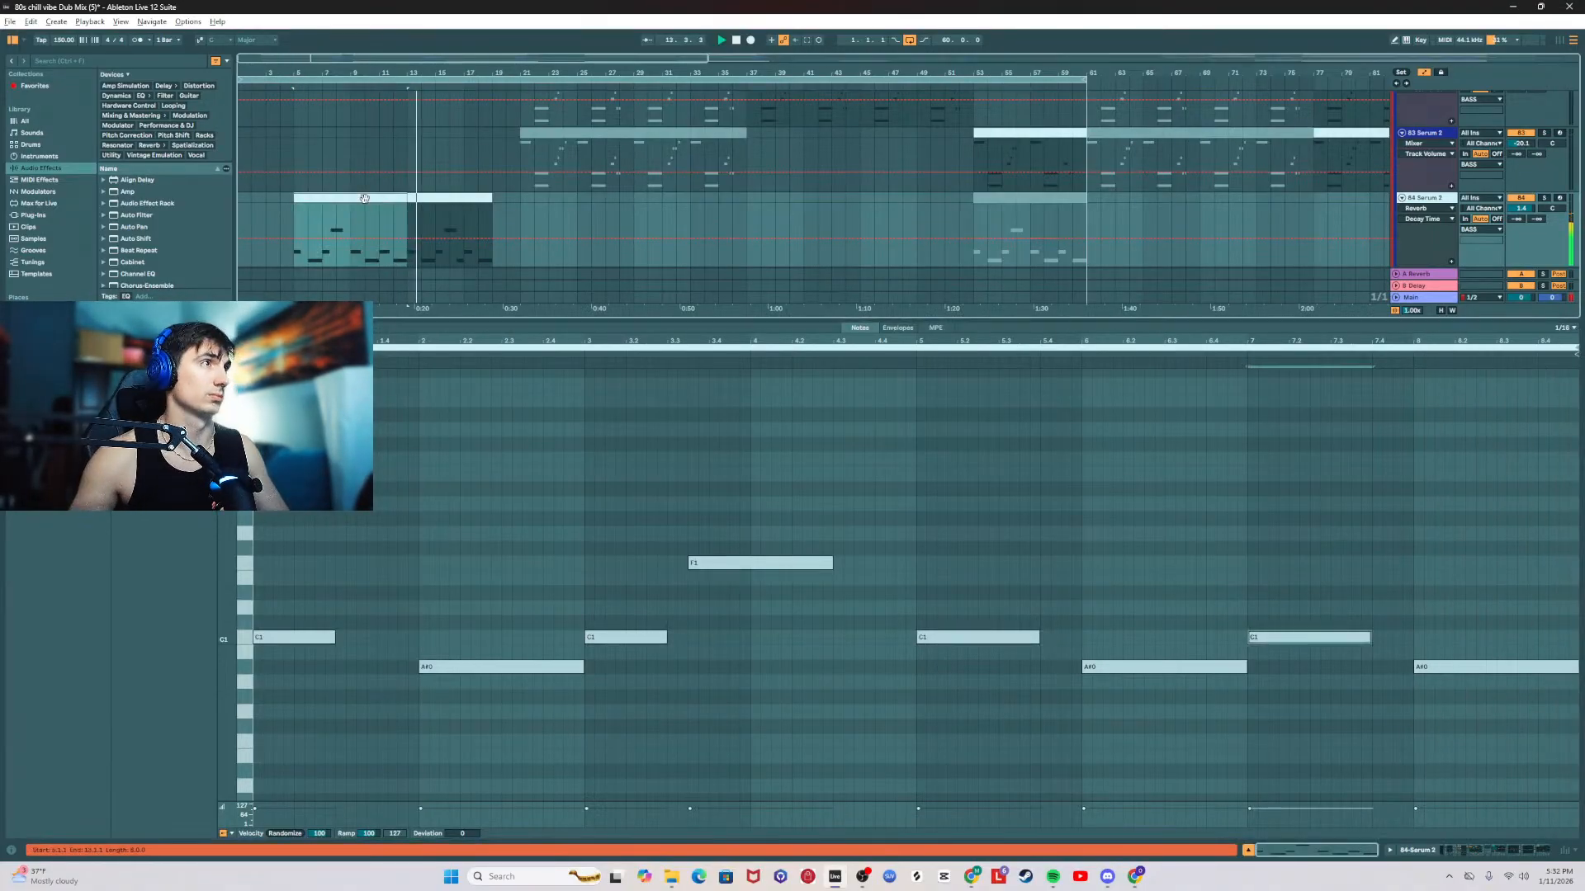
# Step: Lengthen the C1 notes at bars 1 and 5 of the second 84 Serum 2 clip to three beats each
pyautogui.click(466, 242)
pyautogui.moveTo(364, 638); pyautogui.dragTo(418, 637)
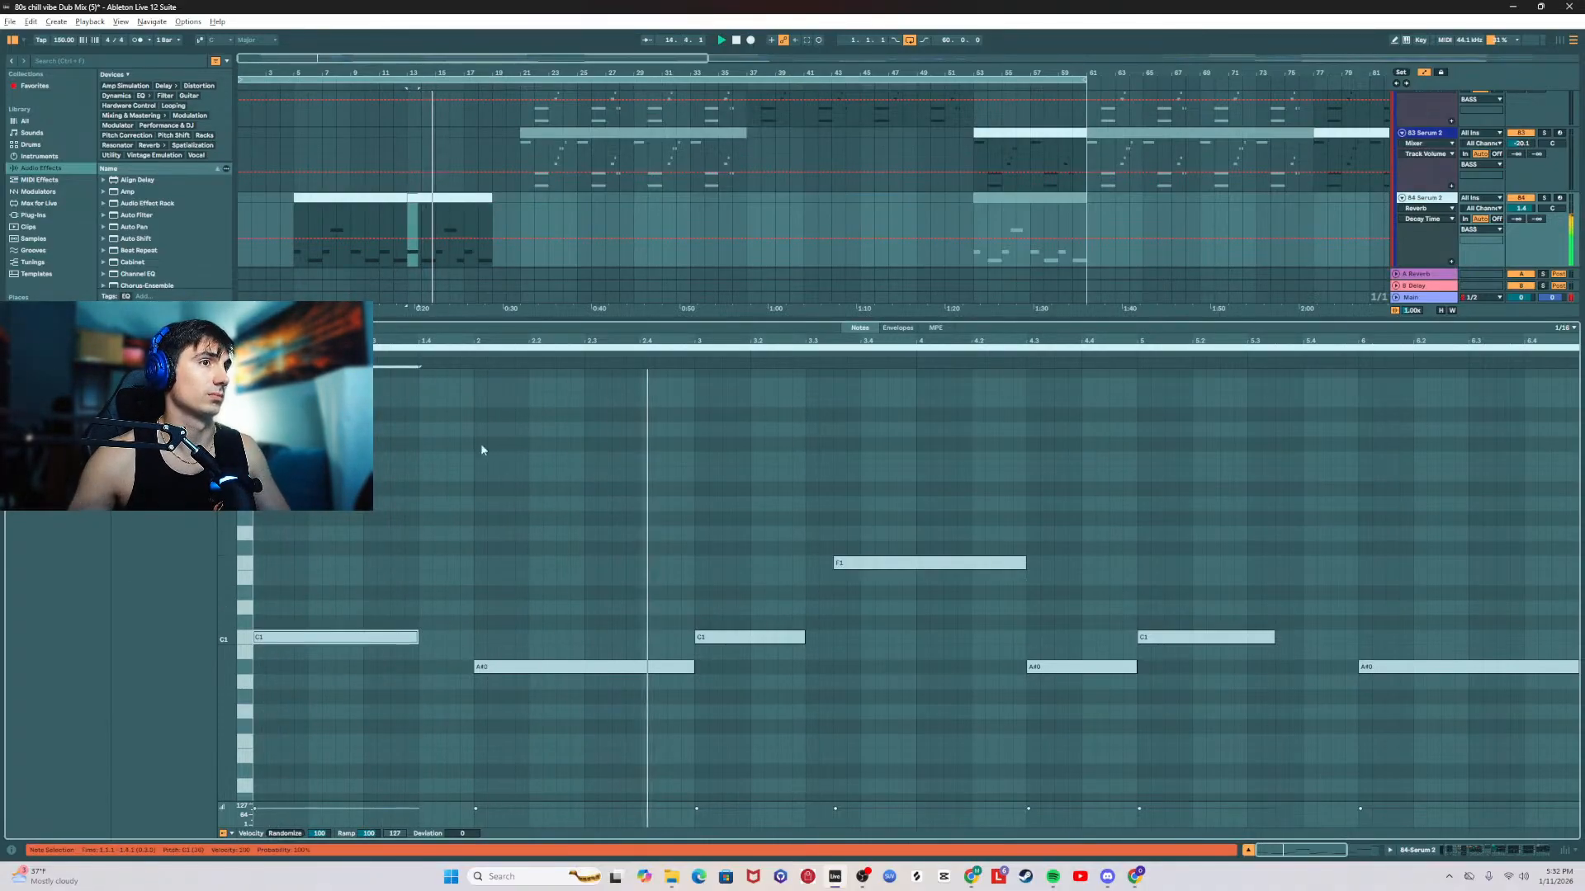
pyautogui.moveTo(1276, 636); pyautogui.dragTo(1282, 638)
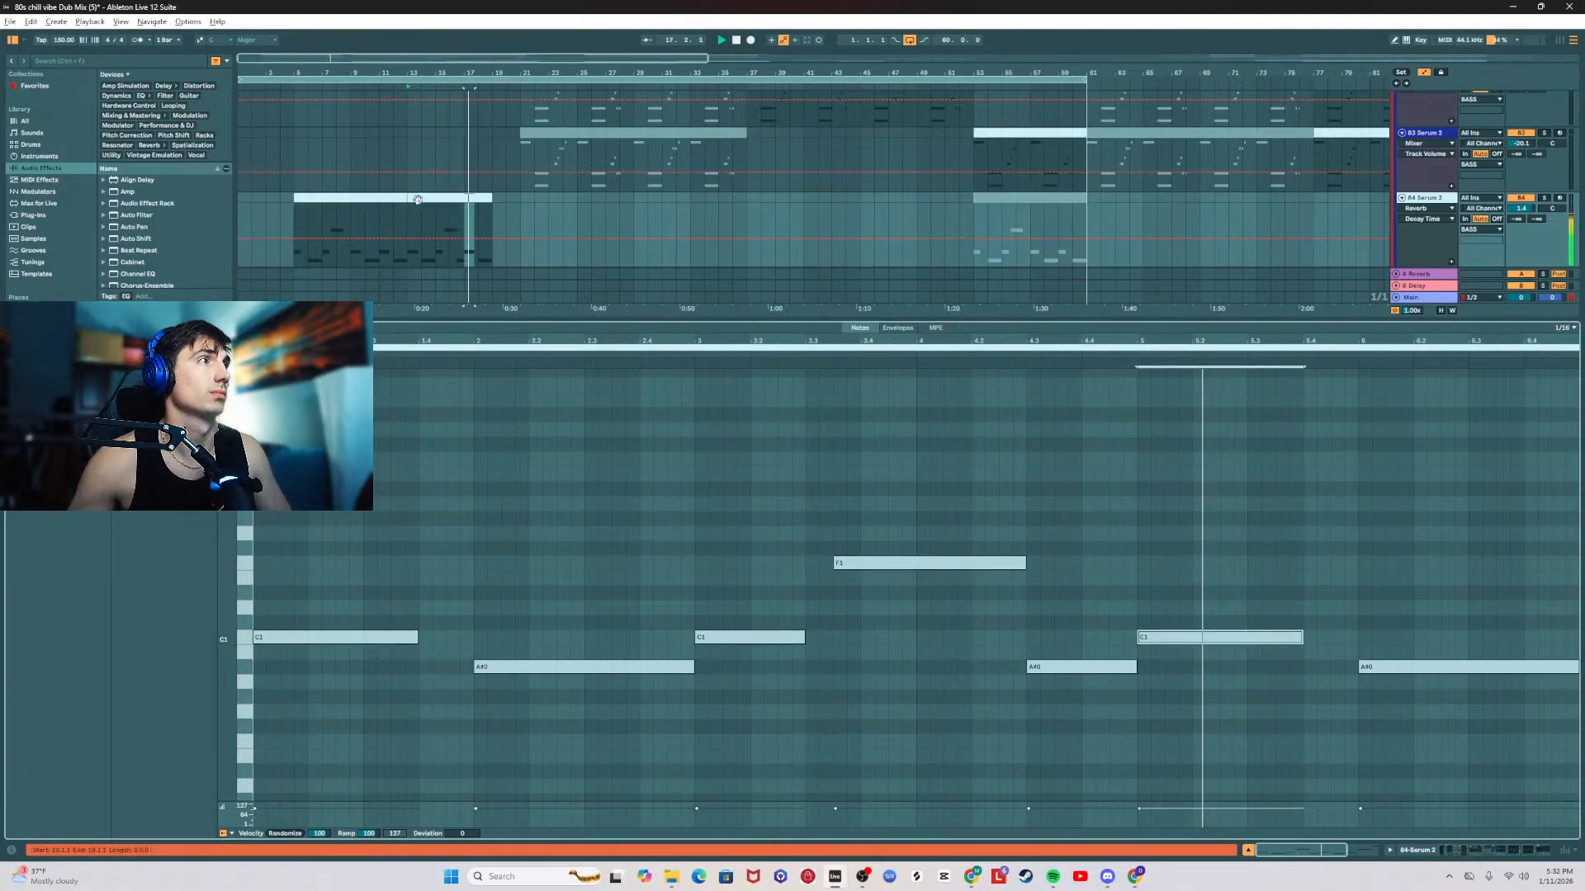
# Step: Lengthen the C1 note at bar 1 of the first 84 Serum 2 clip to three beats, and close the note editor
pyautogui.click(307, 217)
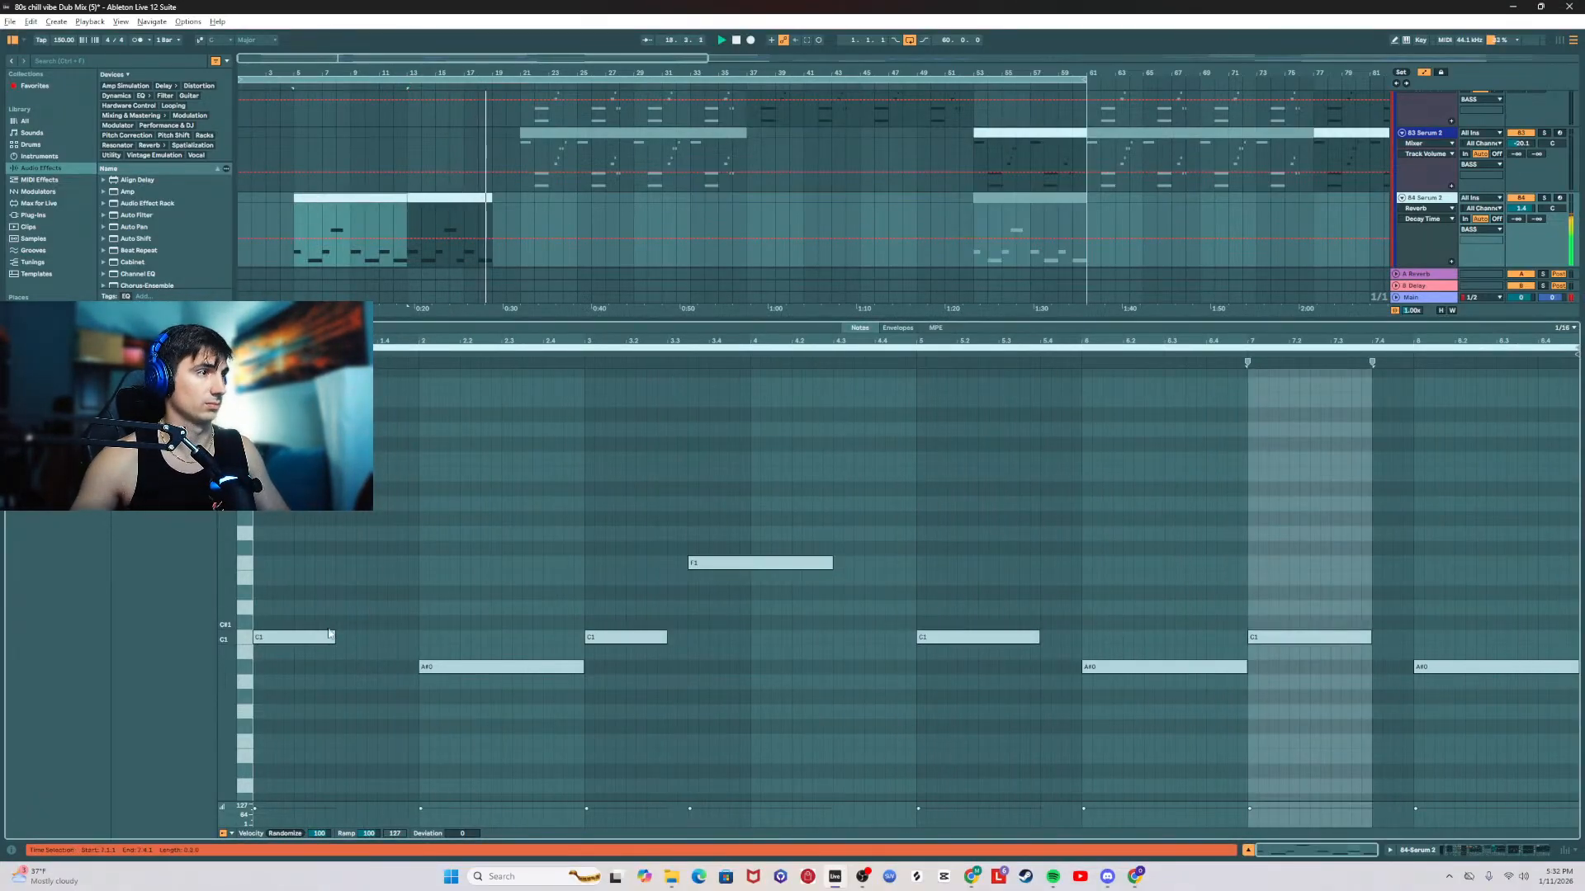
pyautogui.moveTo(333, 634); pyautogui.dragTo(387, 637)
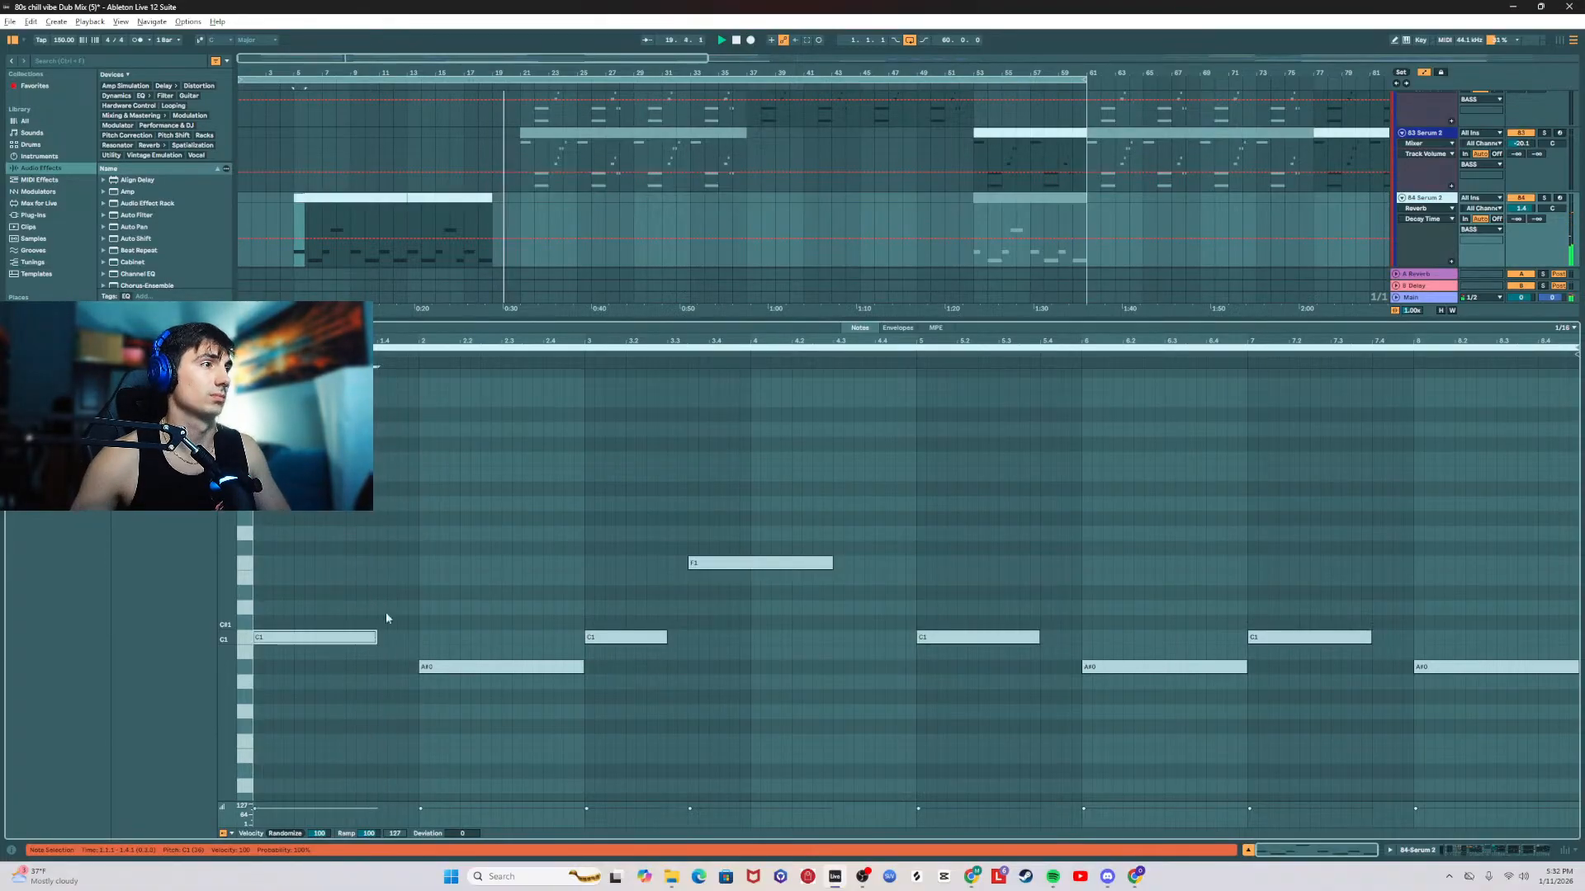
pyautogui.click(427, 319)
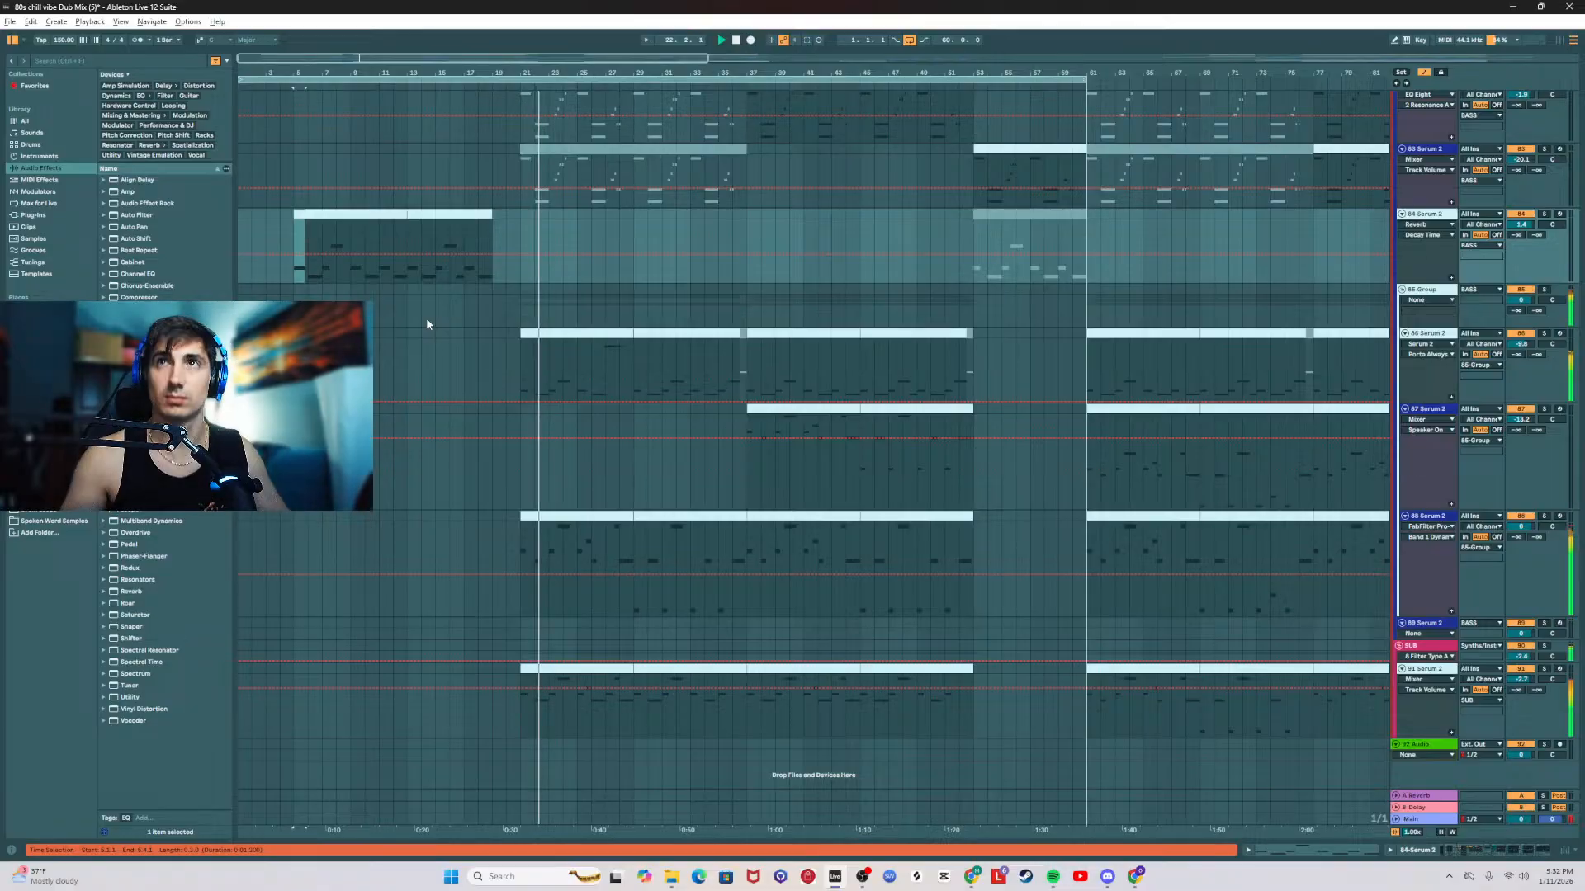
# Step: Inspect the first 86 Serum 2 clip's notes and the track's effect chain, and restart playback from bar 21
pyautogui.click(521, 218)
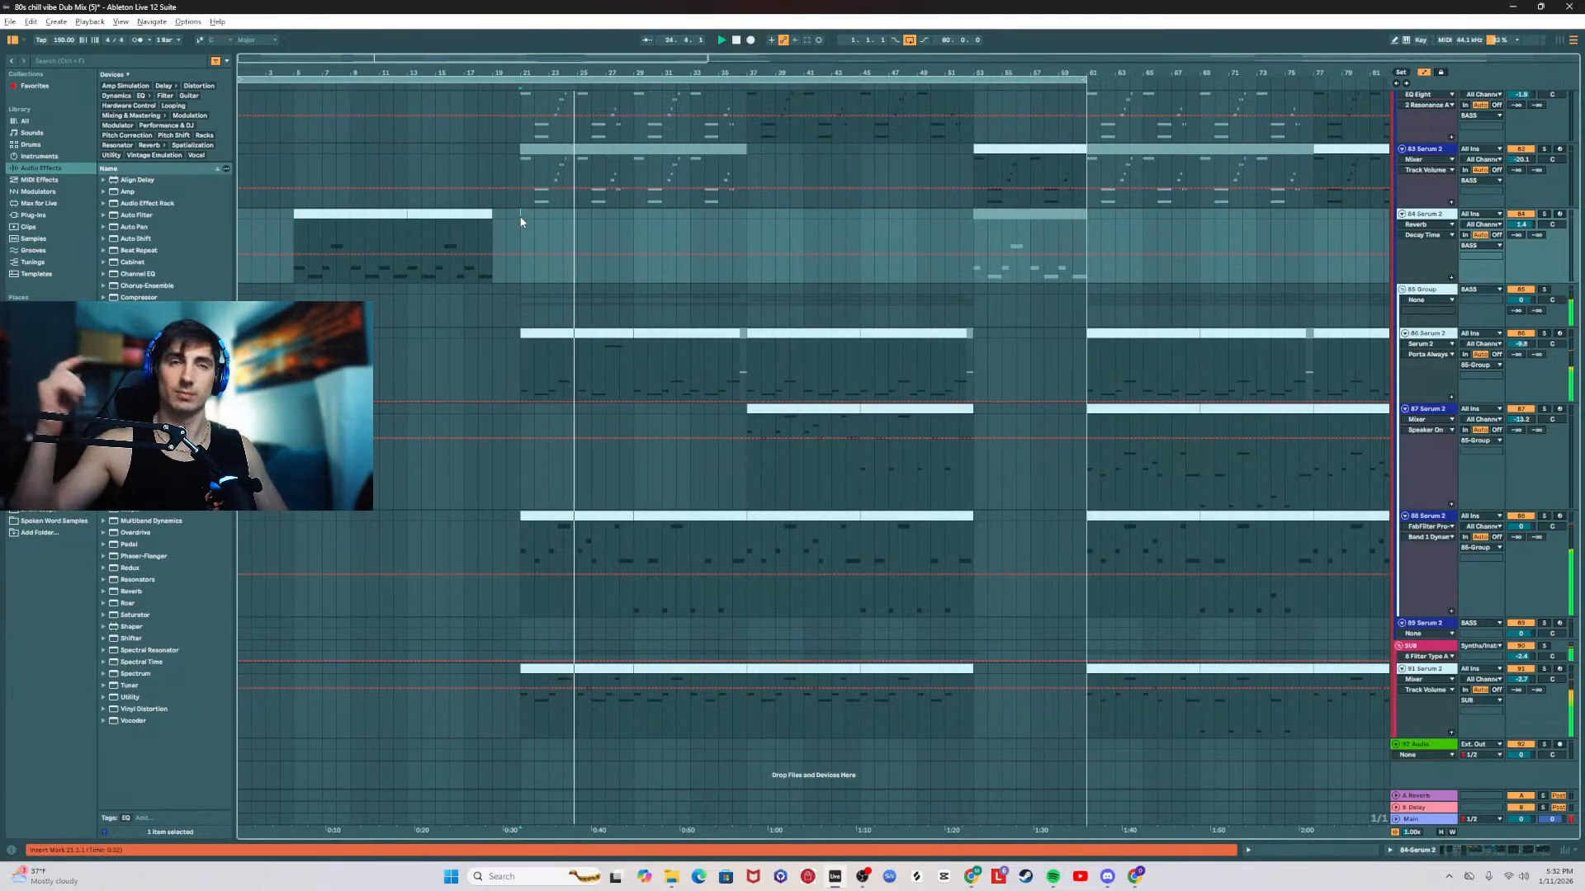
pyautogui.scroll(8, 521, 221)
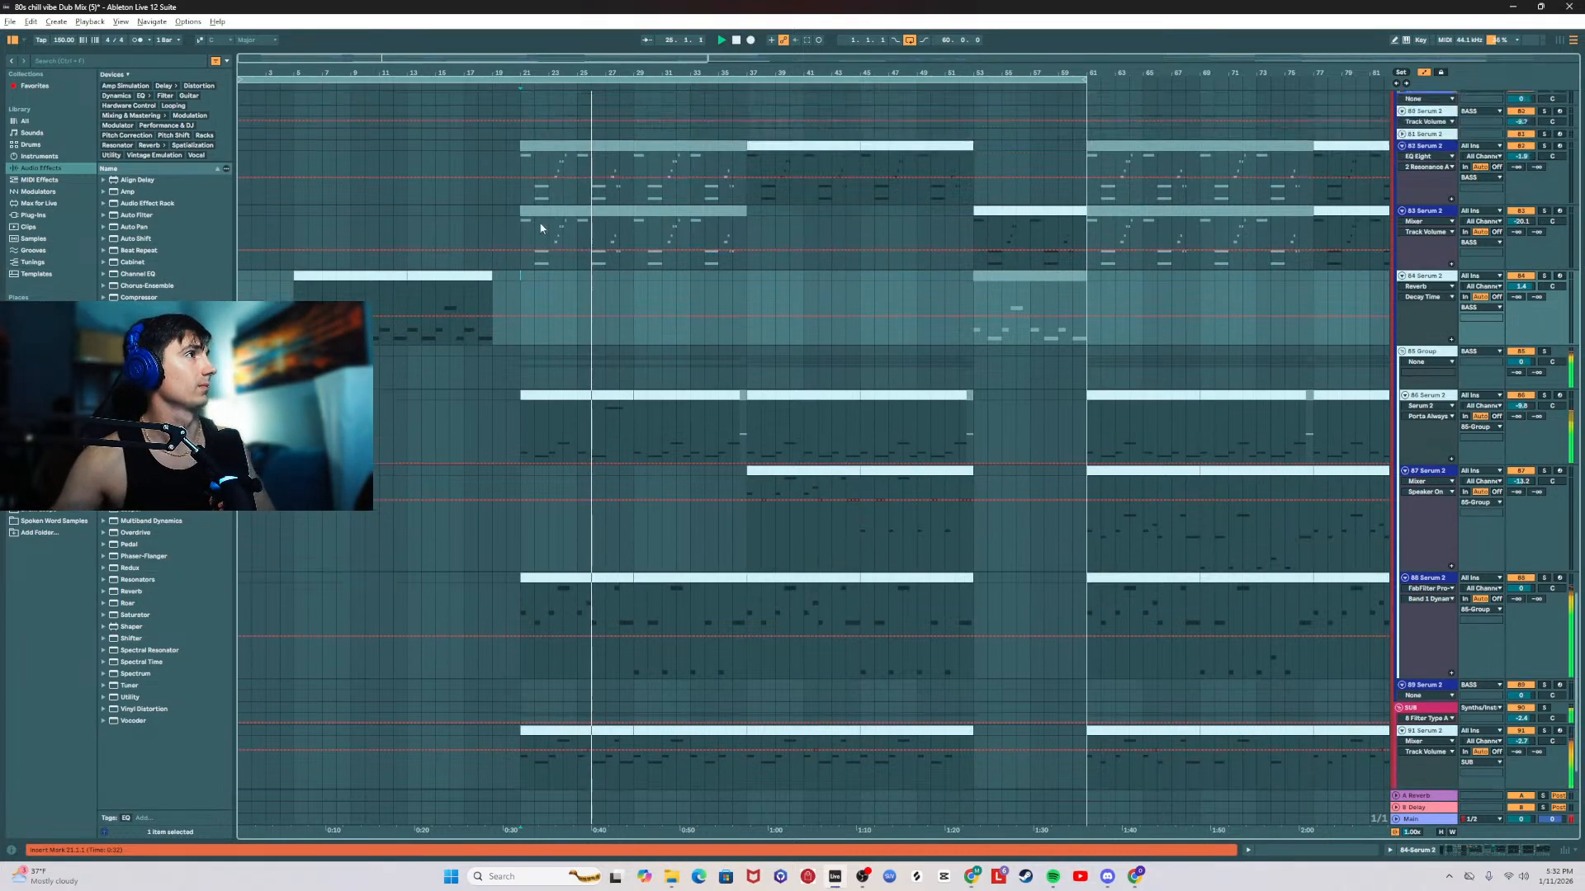
pyautogui.click(522, 261)
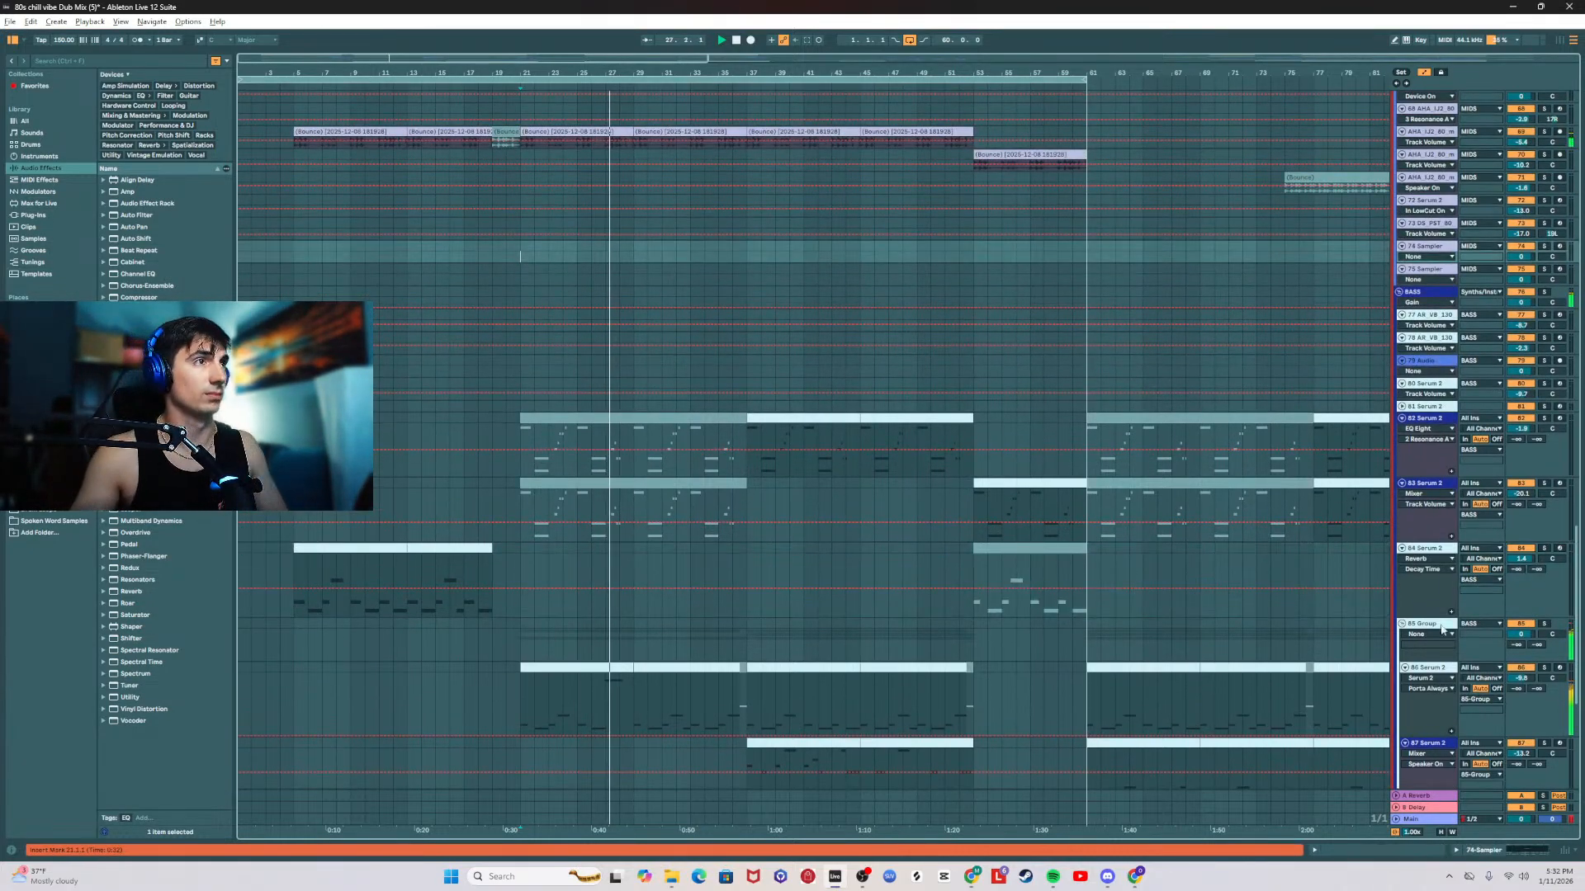
pyautogui.scroll(-2, 874, 557)
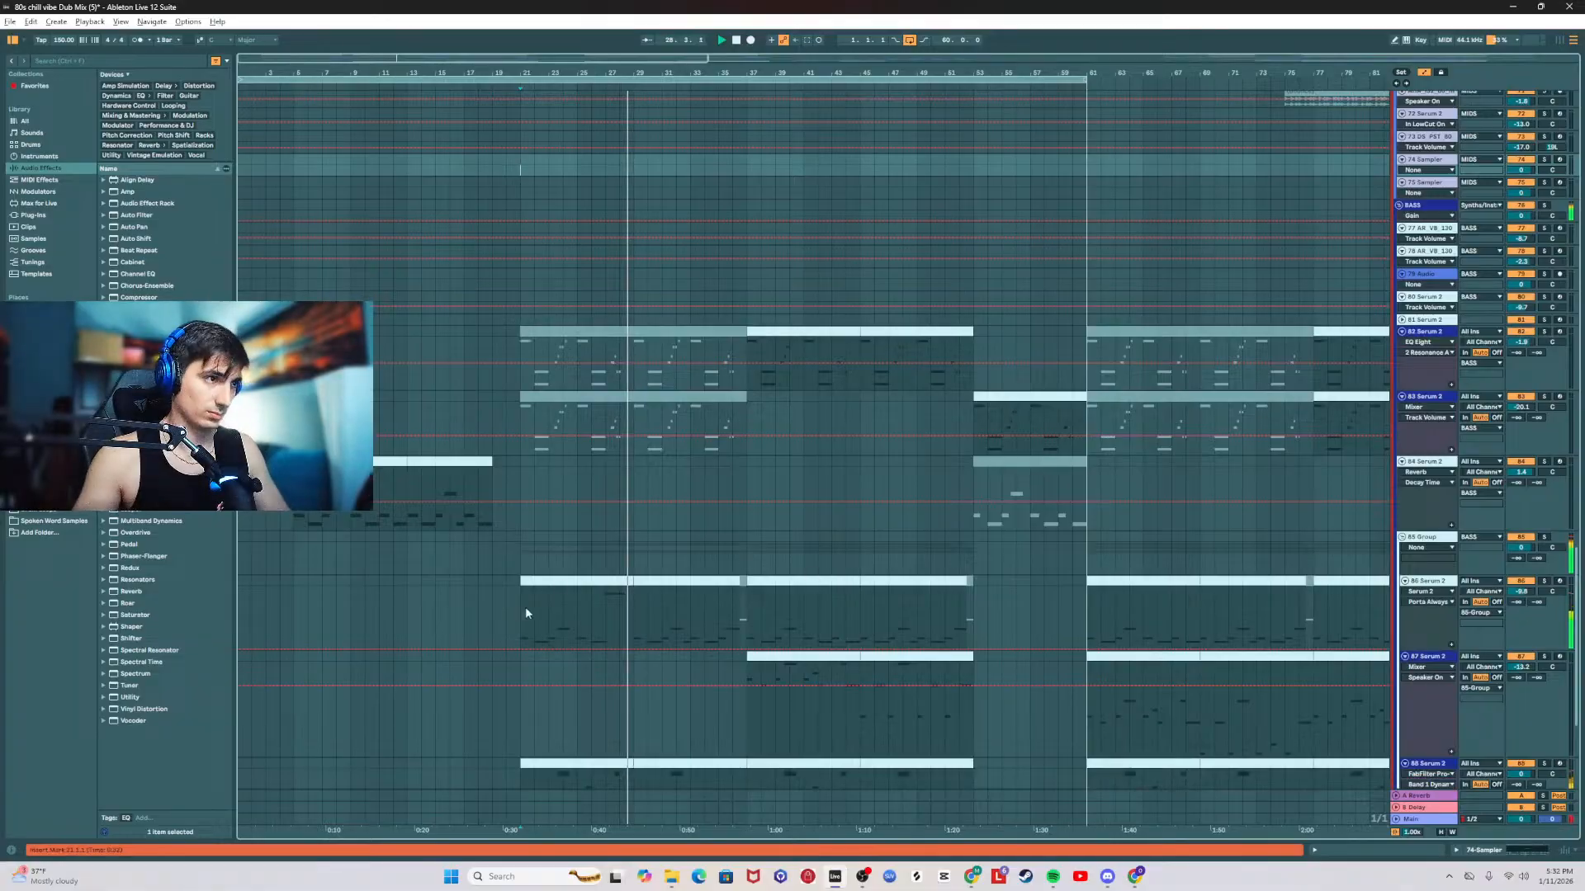
pyautogui.doubleClick(626, 577)
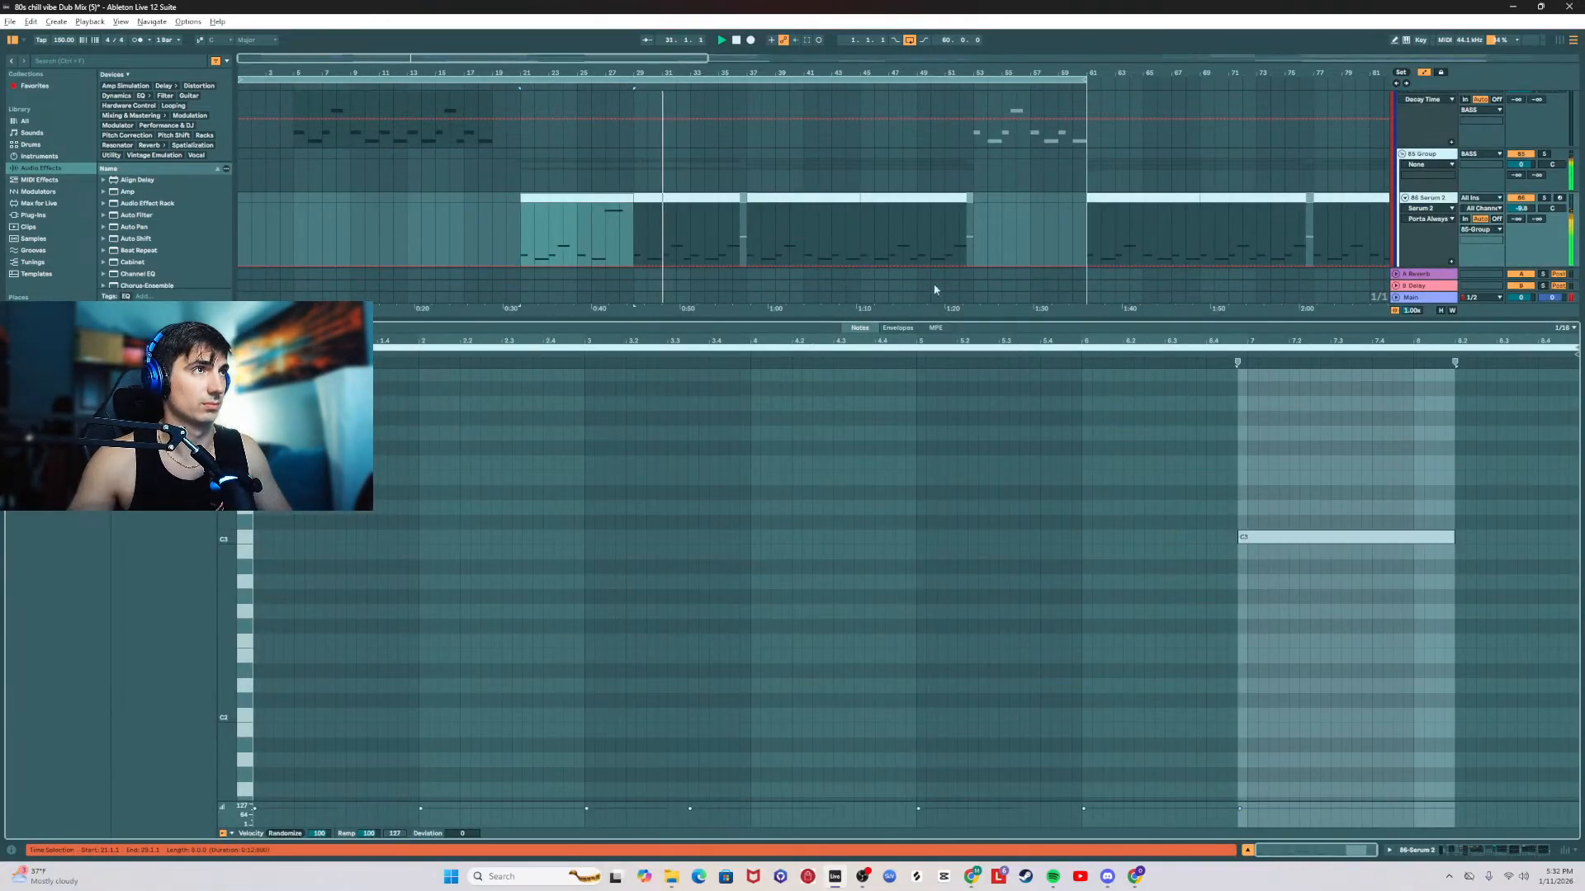
pyautogui.doubleClick(1429, 198)
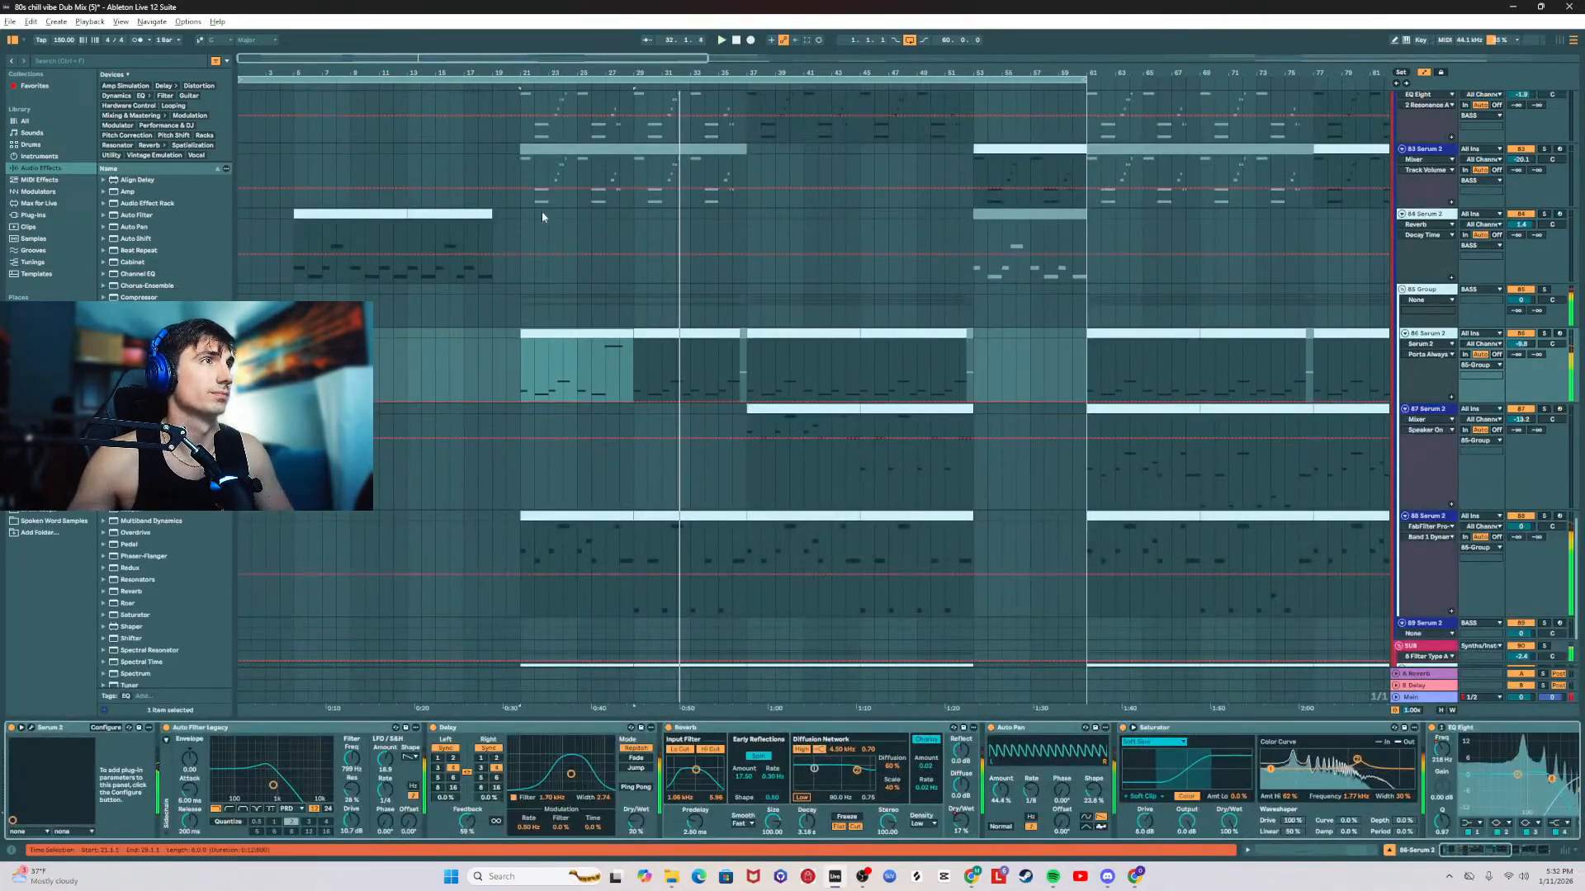
pyautogui.press('space')
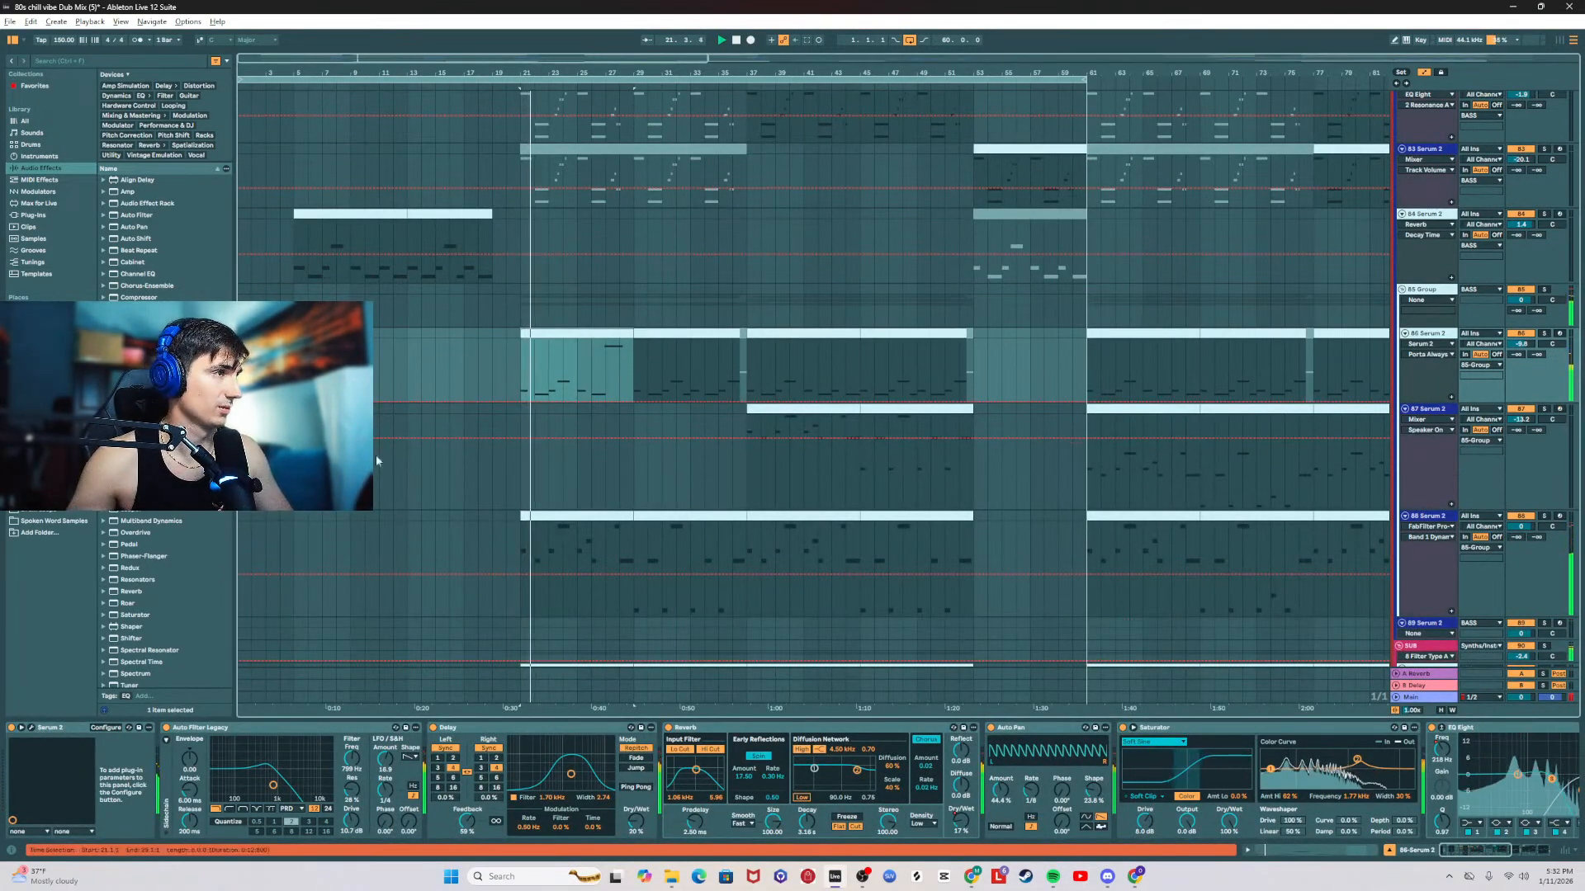
# Step: Shorten the C3 note in the first 86 Serum 2 clip so it ends at bar 8, and close the note editor
pyautogui.doubleClick(578, 334)
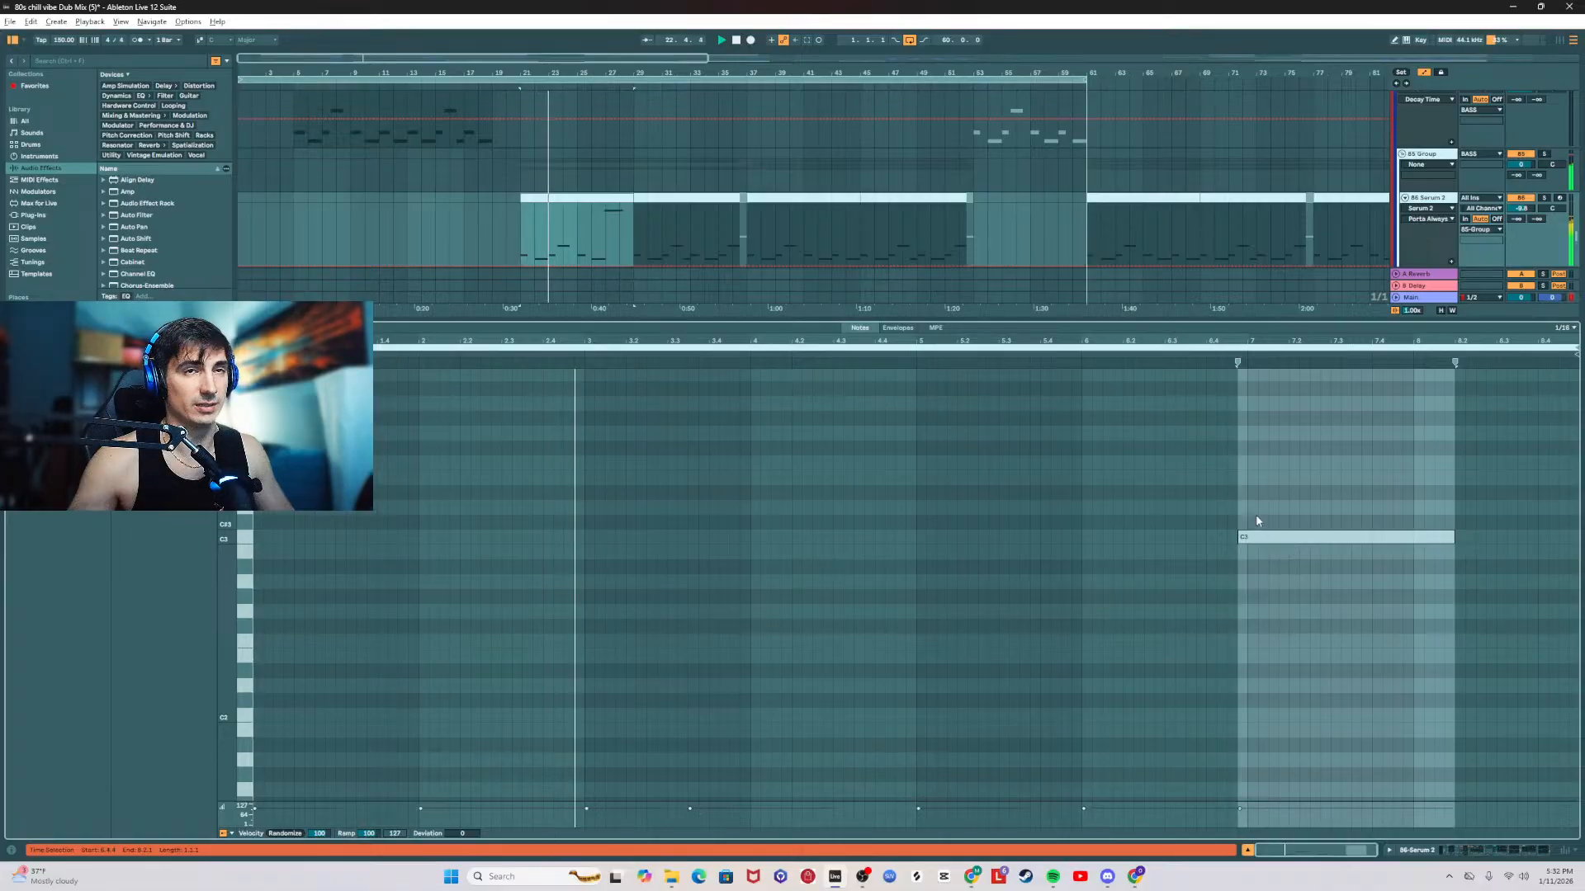
pyautogui.doubleClick(1405, 320)
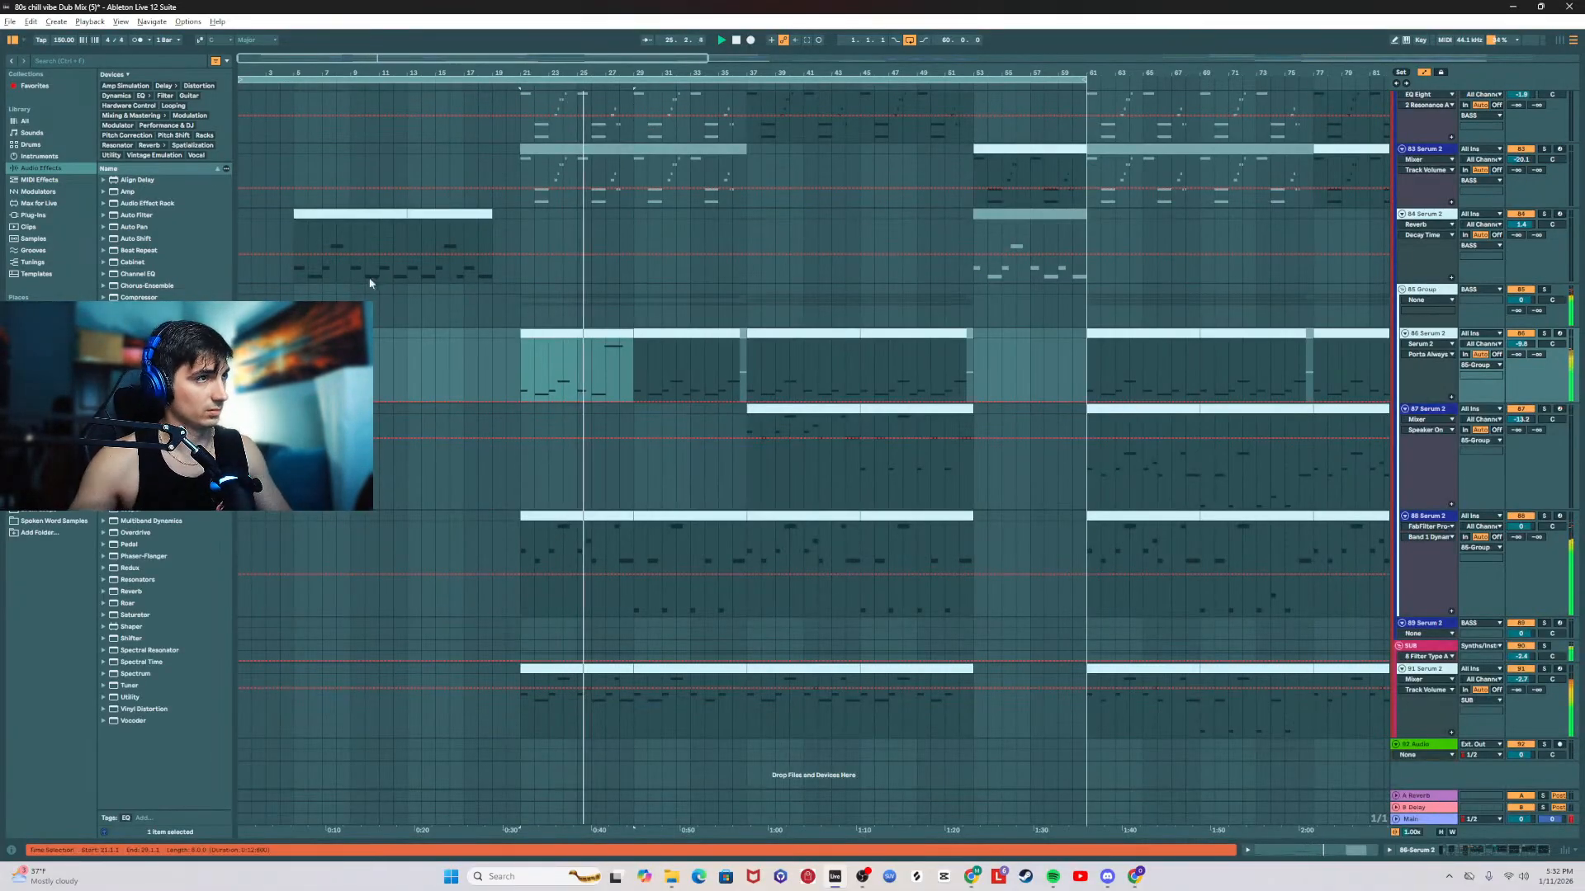
pyautogui.doubleClick(594, 333)
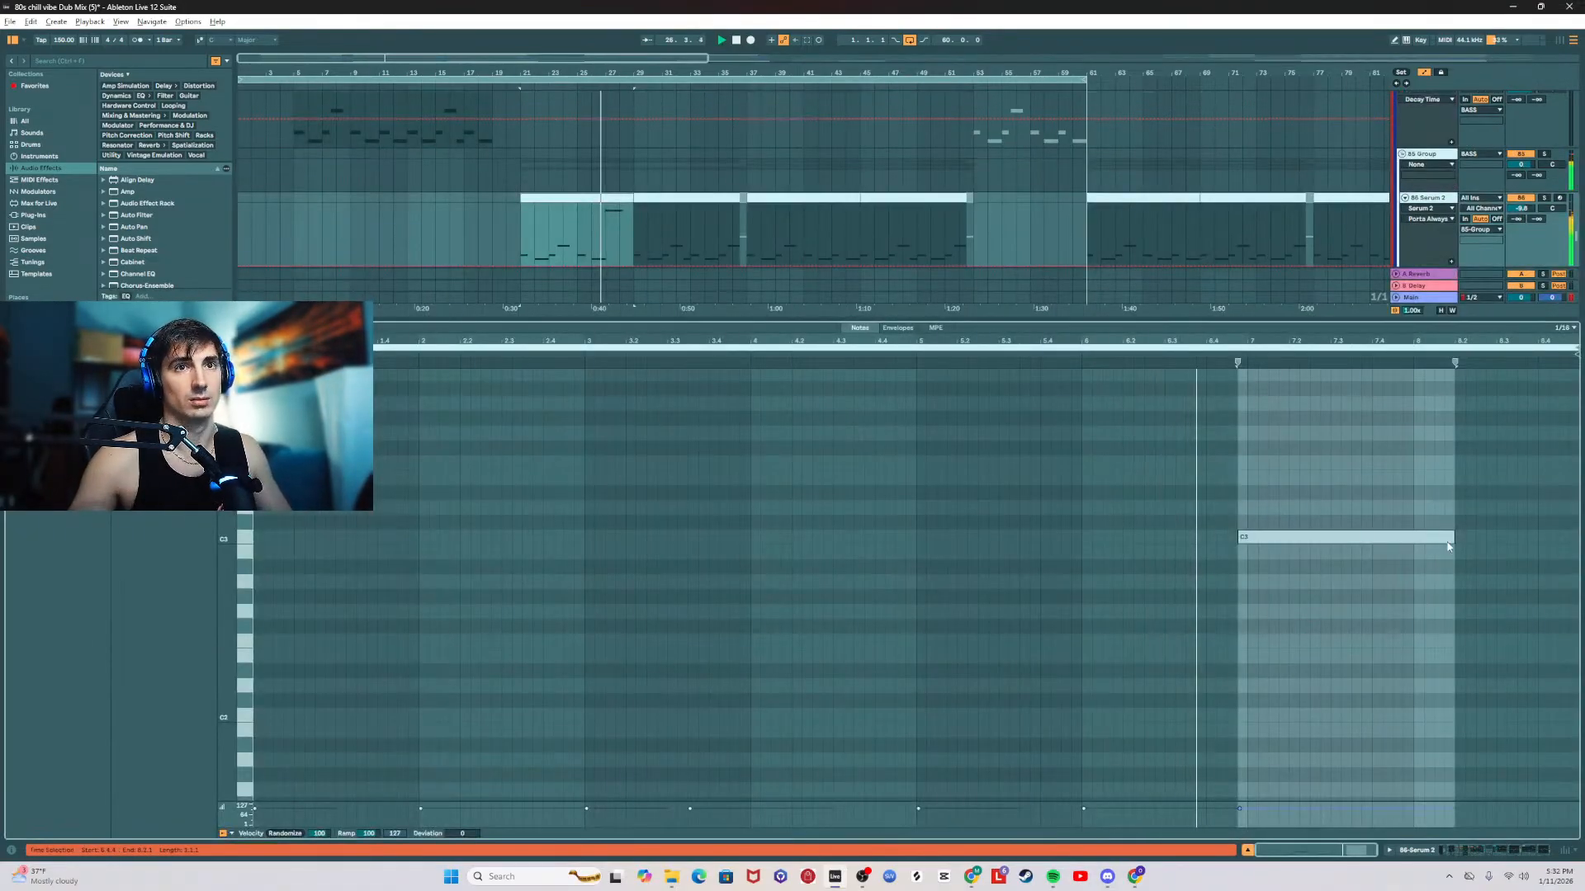
pyautogui.moveTo(1455, 538); pyautogui.dragTo(1415, 535)
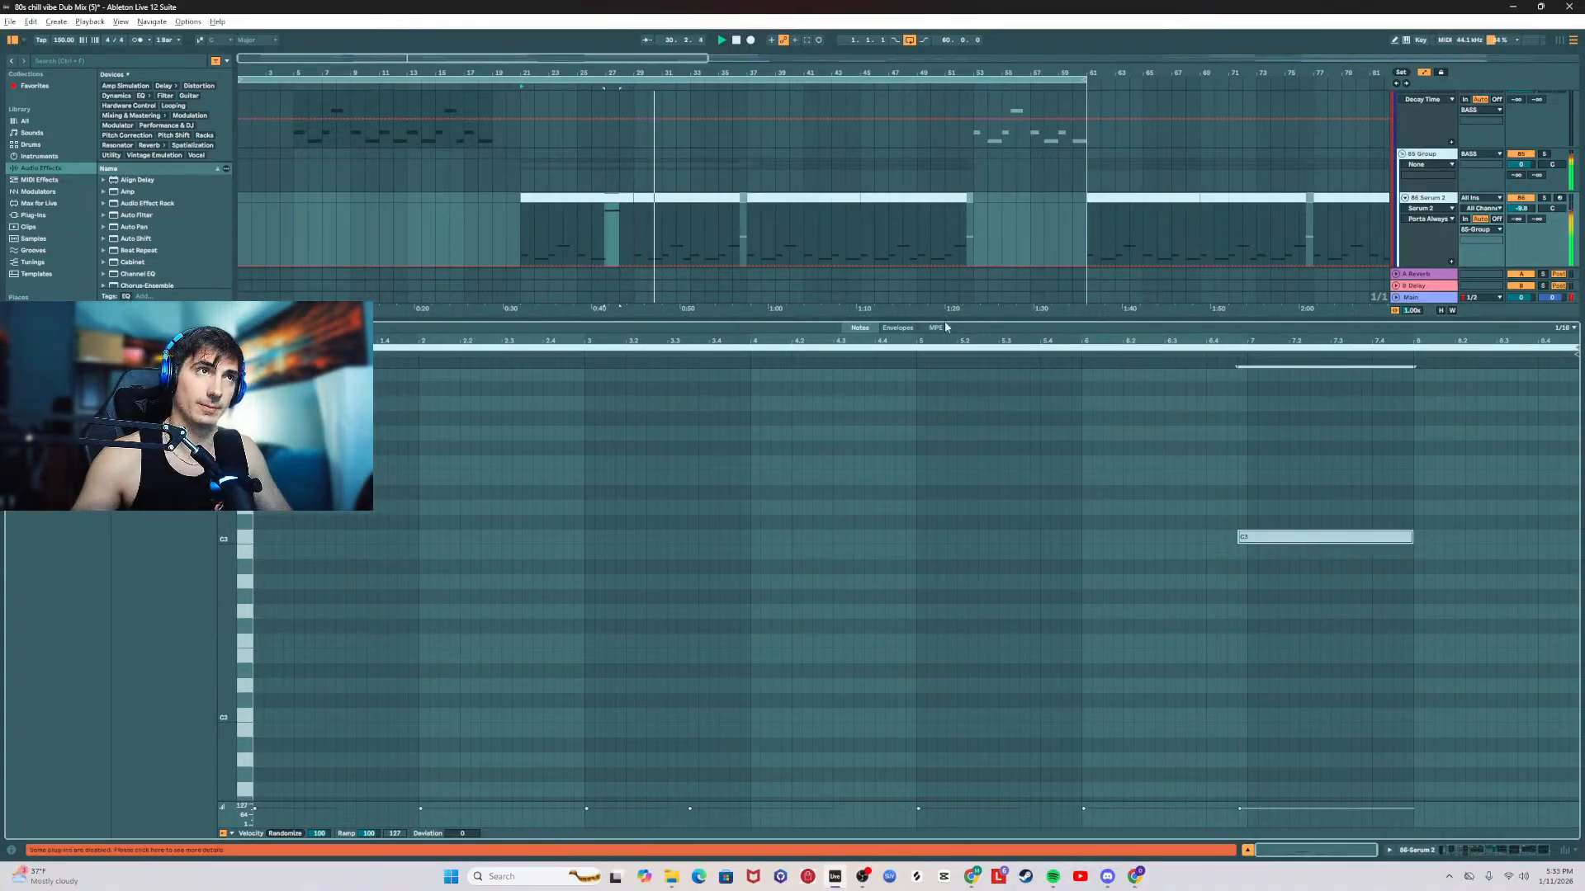
pyautogui.doubleClick(625, 321)
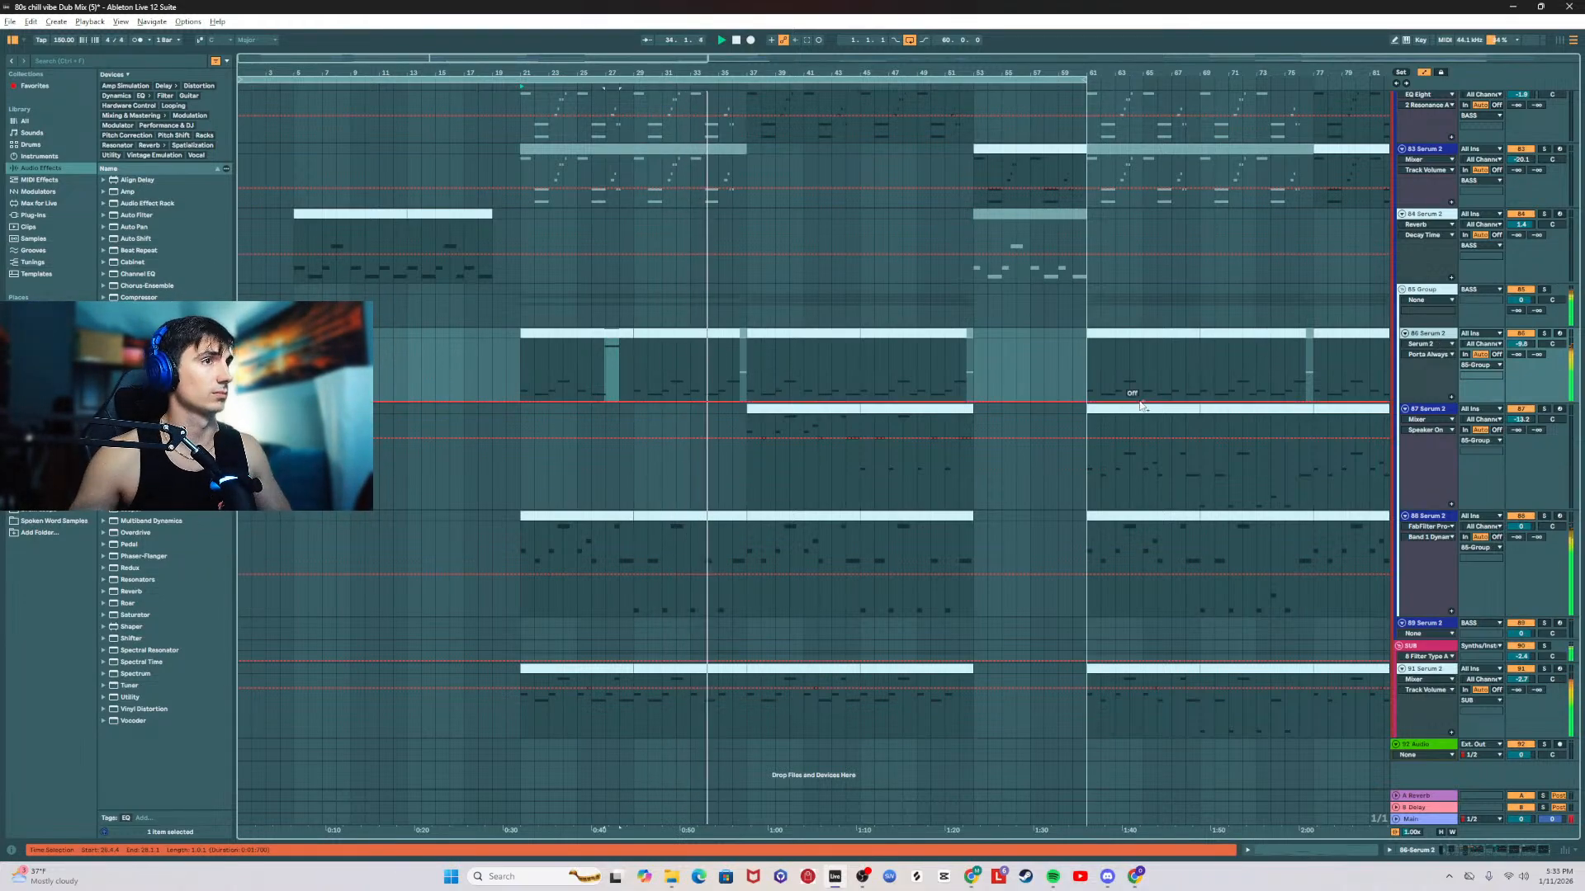
# Step: Check the FabFilter Pro-Q 4 curve on the 88 Serum 2 track during playback, and close the equalizer
pyautogui.click(1437, 518)
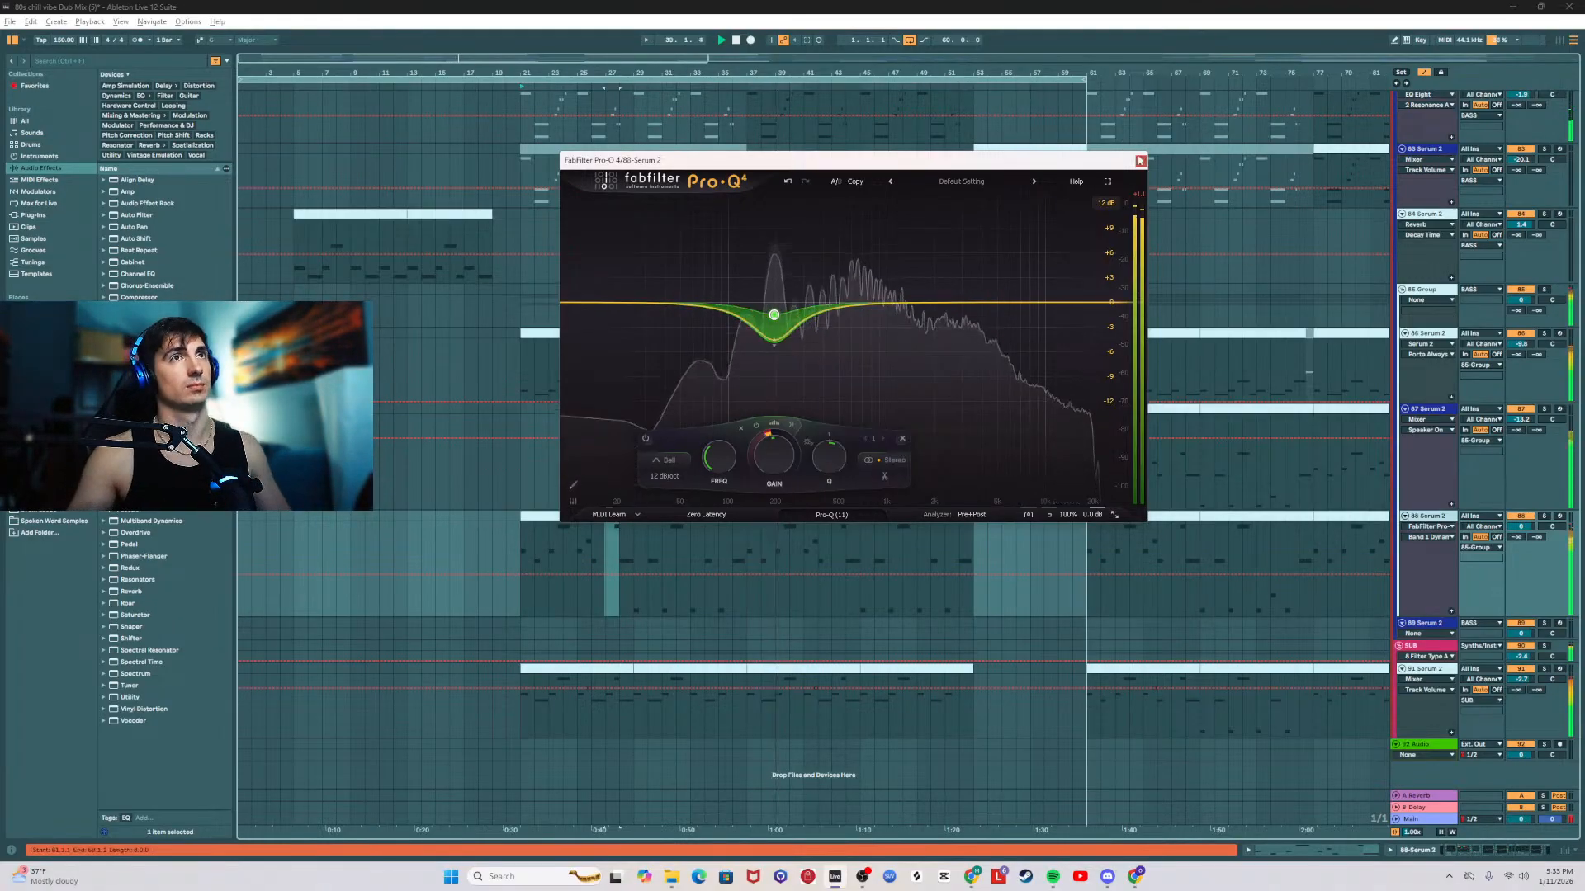
pyautogui.click(1141, 160)
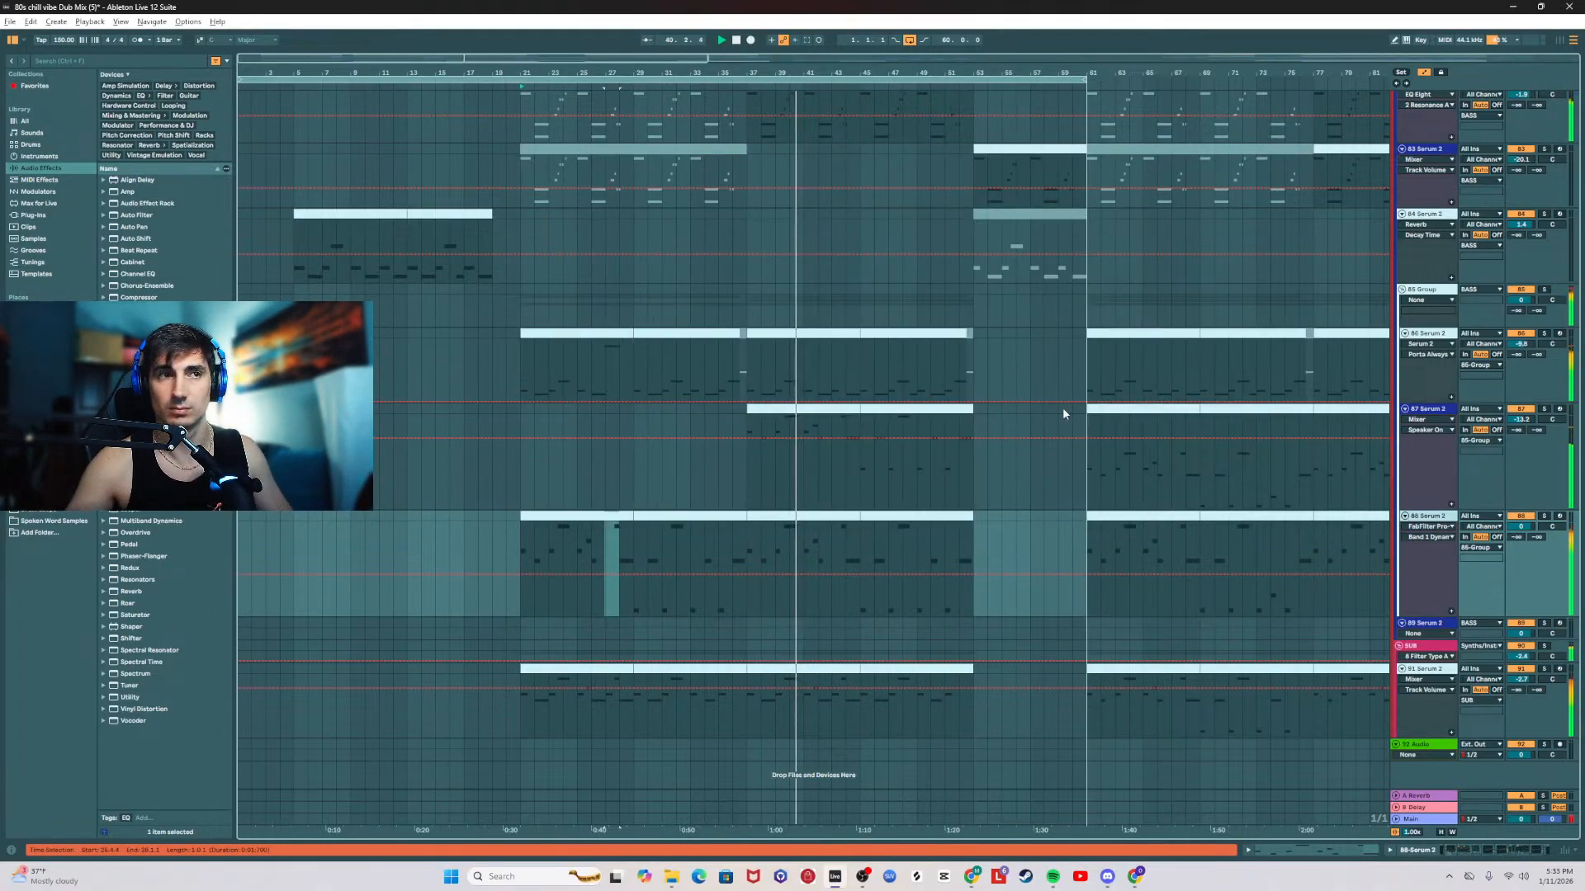
# Step: Open SPAN on the Main track and set its spectrum mode to Average
pyautogui.doubleClick(1424, 819)
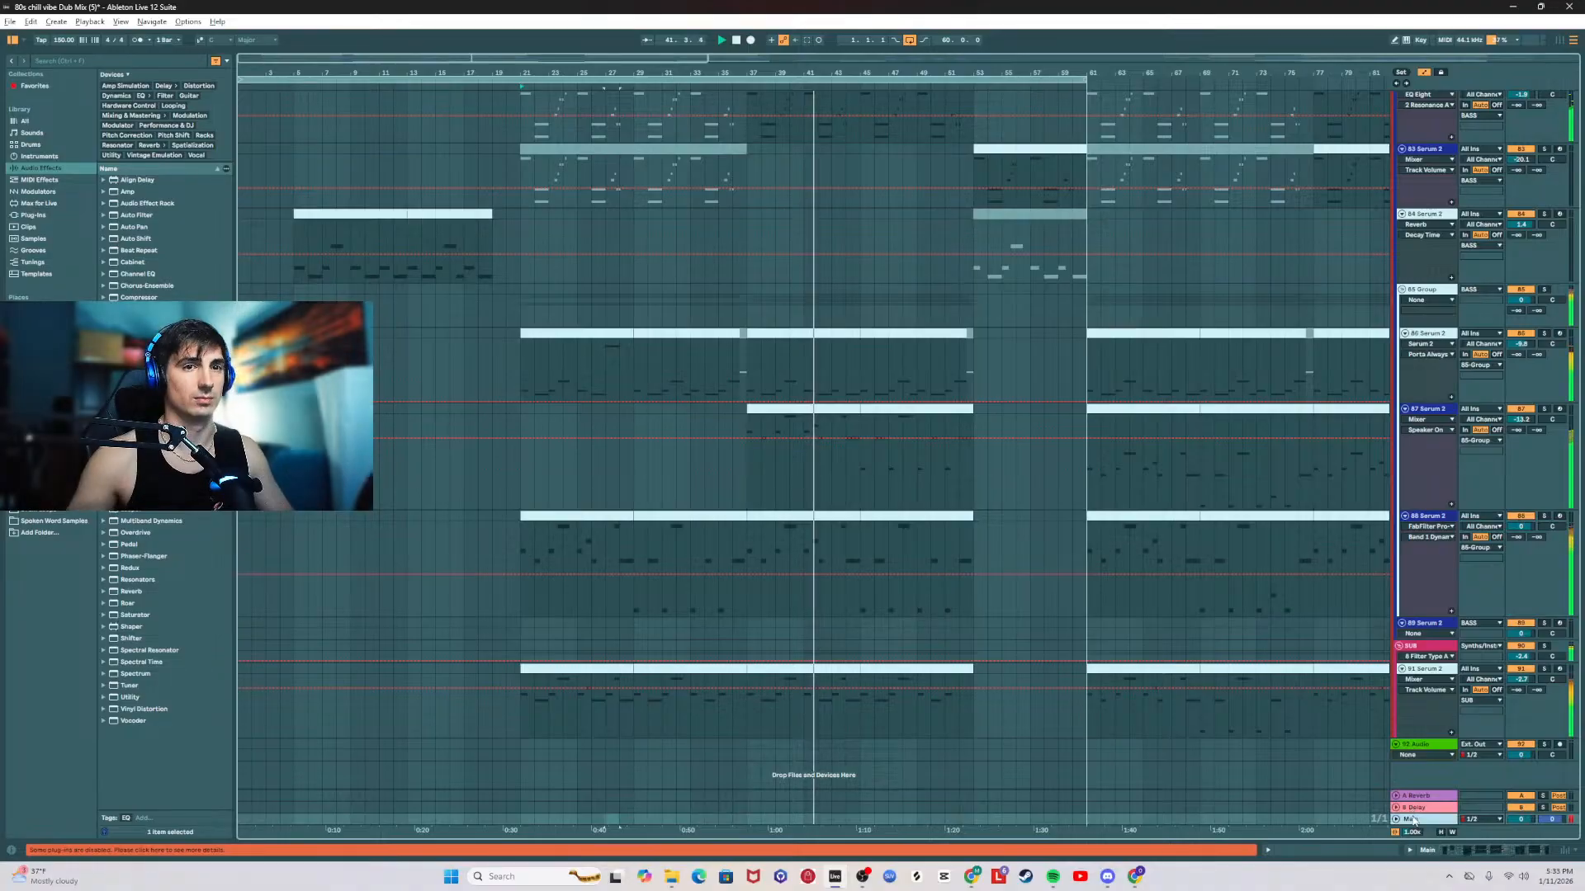
pyautogui.click(1378, 729)
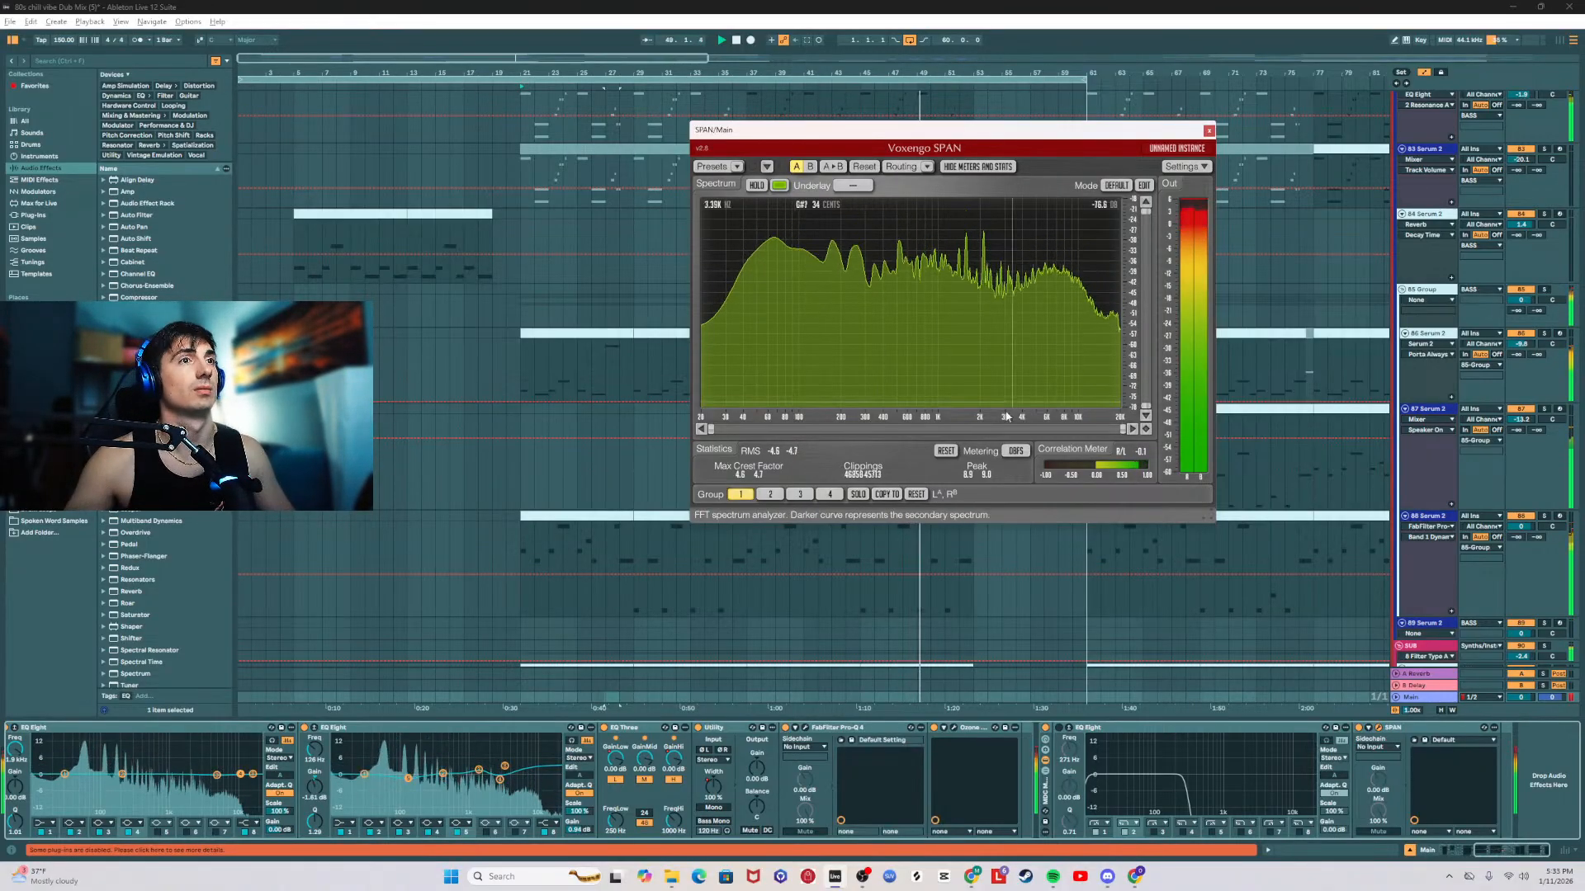
pyautogui.click(1126, 267)
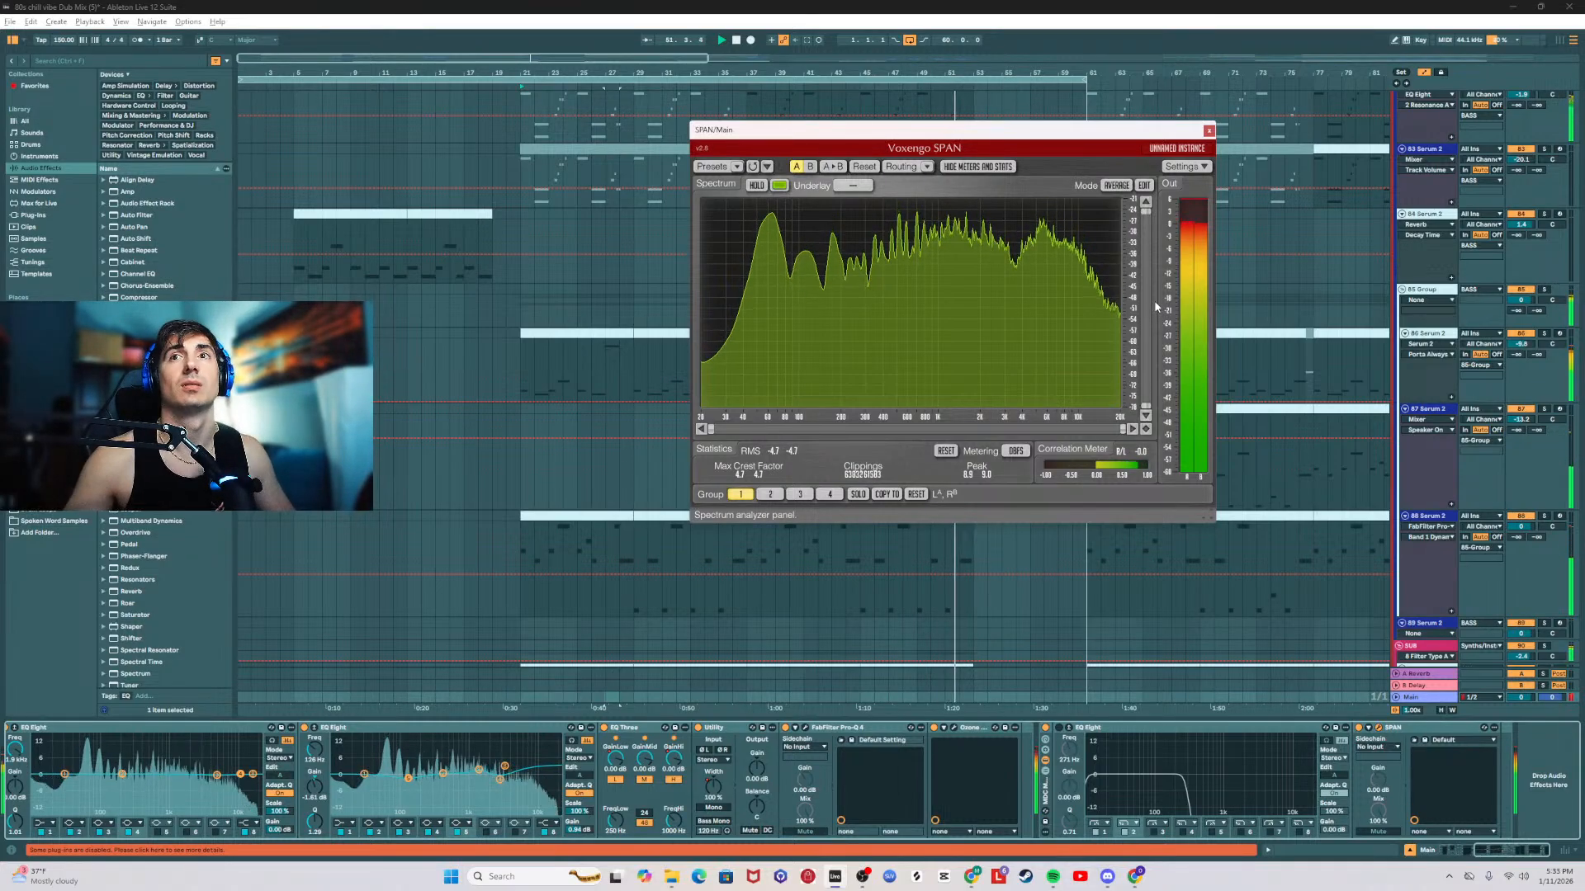
# Step: Restart playback from bar 21, examine the Main track's averaged spectrum and levels in SPAN, and close the analyzer
pyautogui.click(523, 540)
pyautogui.press('space')
pyautogui.press('space')
pyautogui.hotkey('alt', 'Tab')
pyautogui.hotkey('alt', 'Tab')
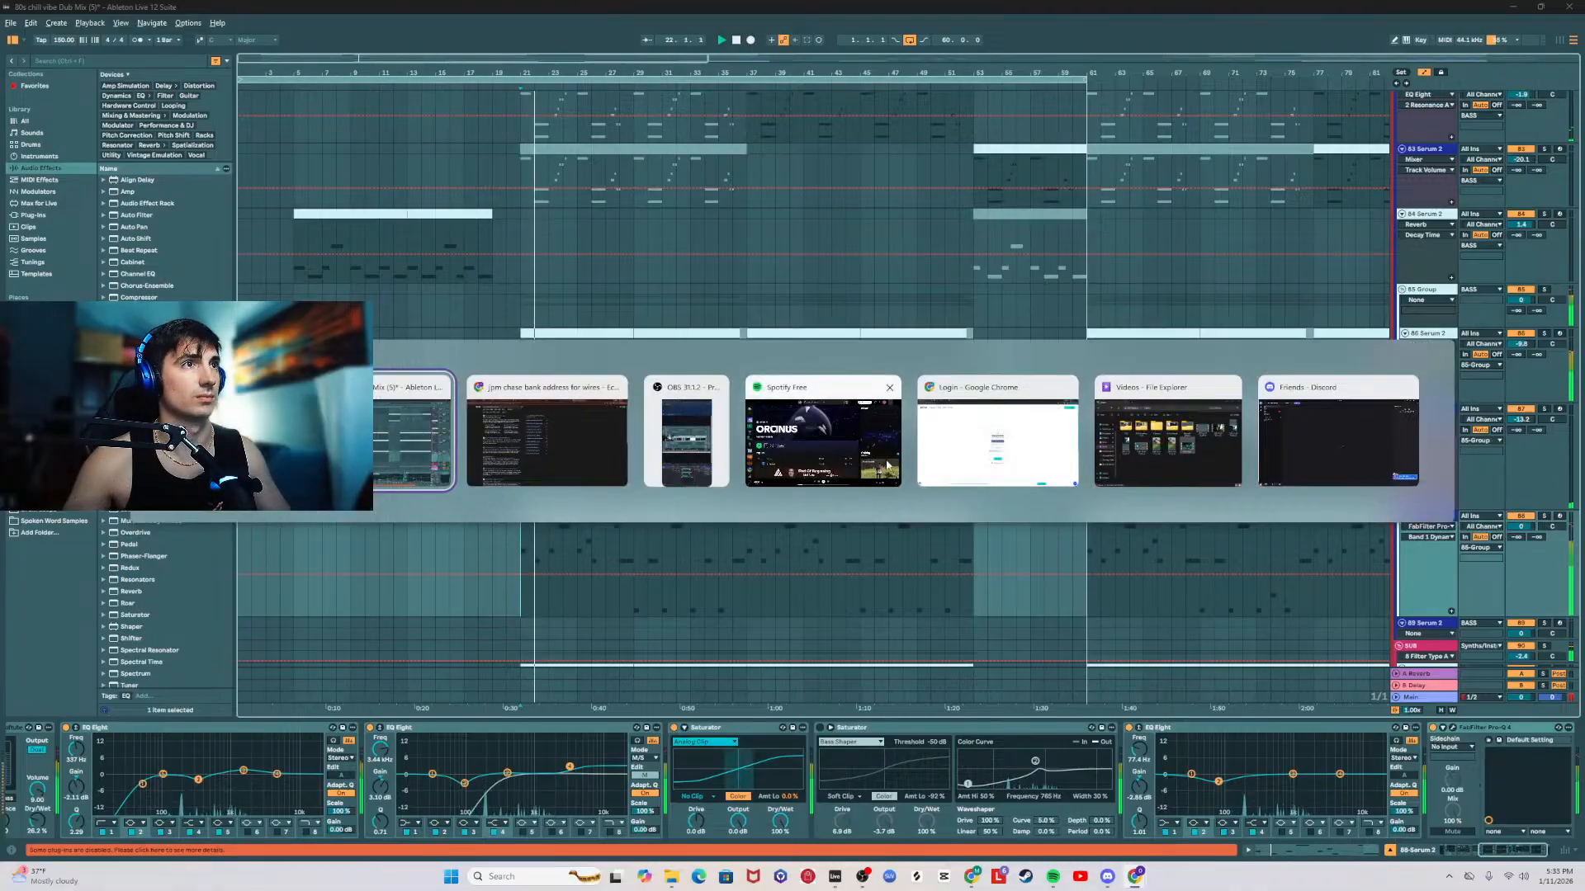
pyautogui.click(1516, 851)
pyautogui.click(1423, 697)
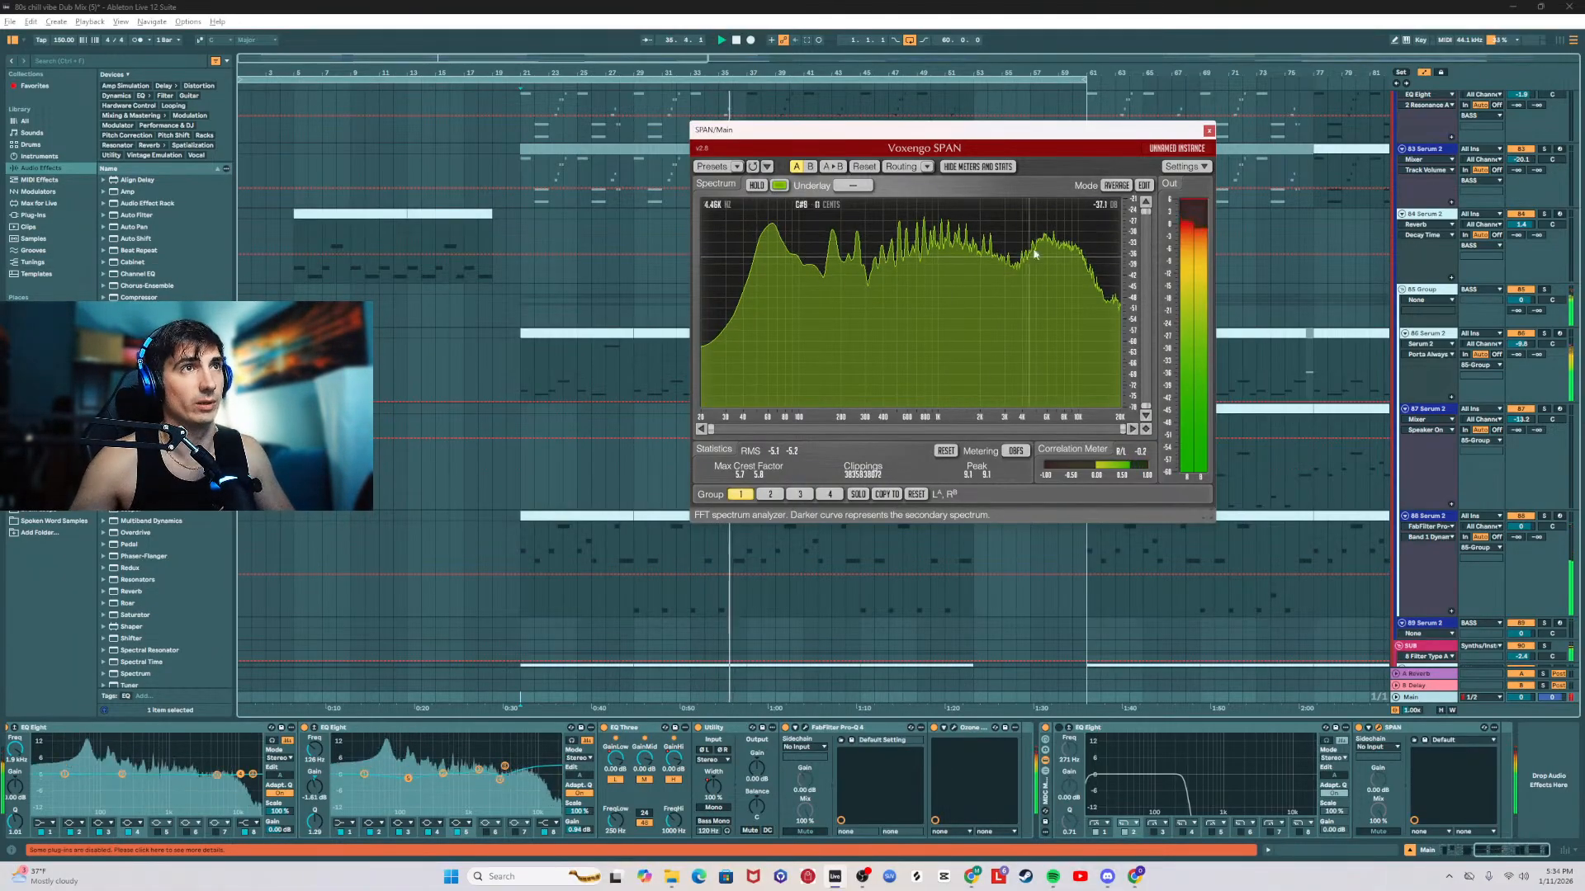
pyautogui.click(1208, 130)
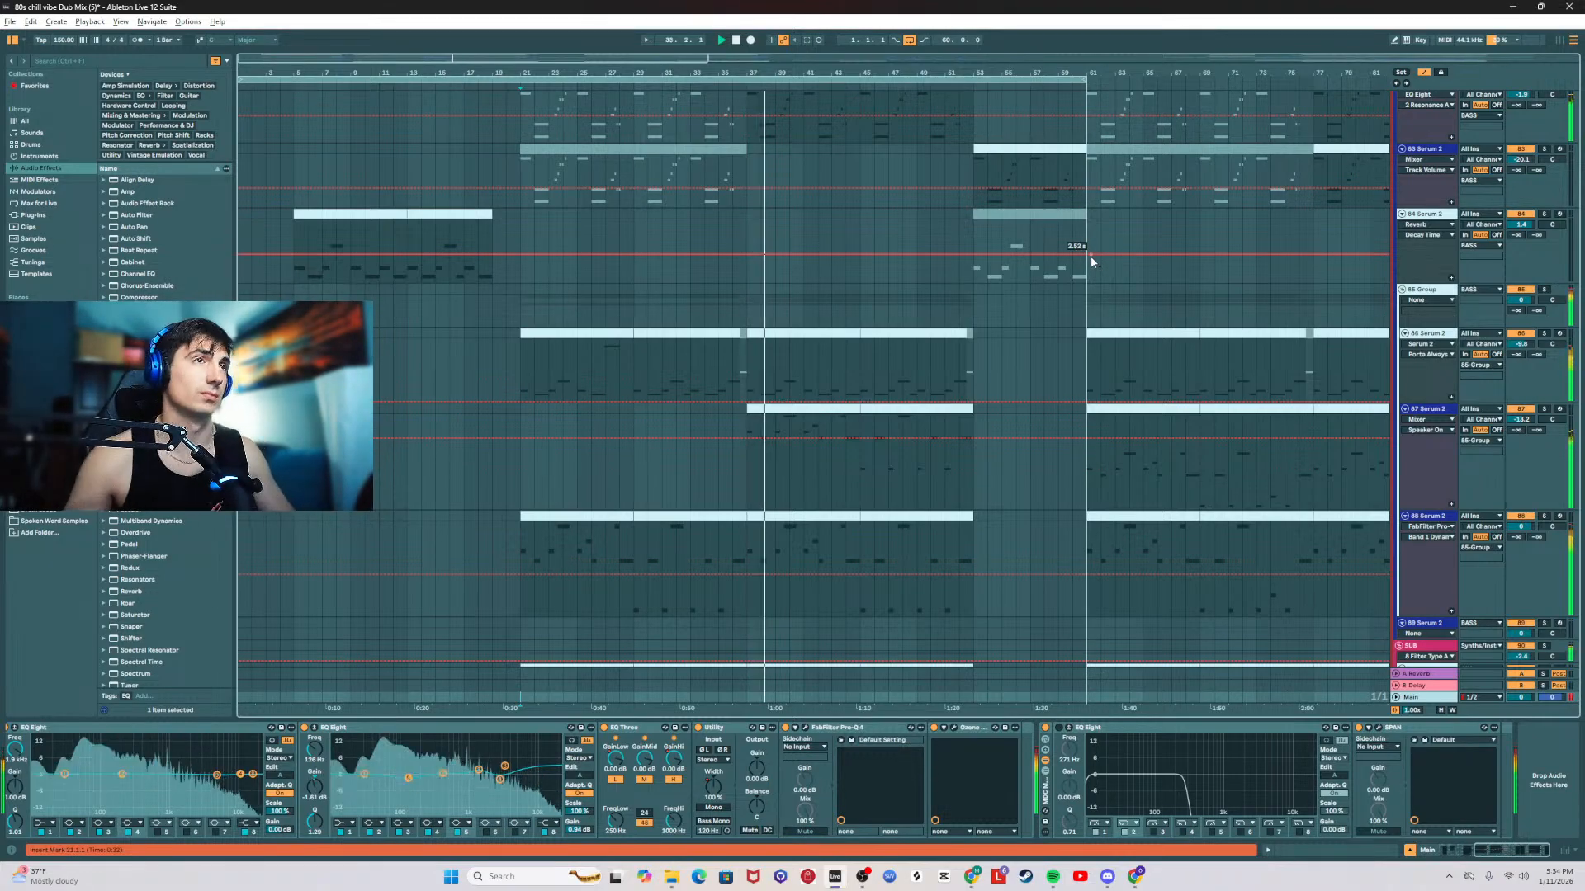
# Step: Lower the track volume of the 85 Group by about 1 dB
pyautogui.click(748, 295)
pyautogui.scroll(-2, 957, 541)
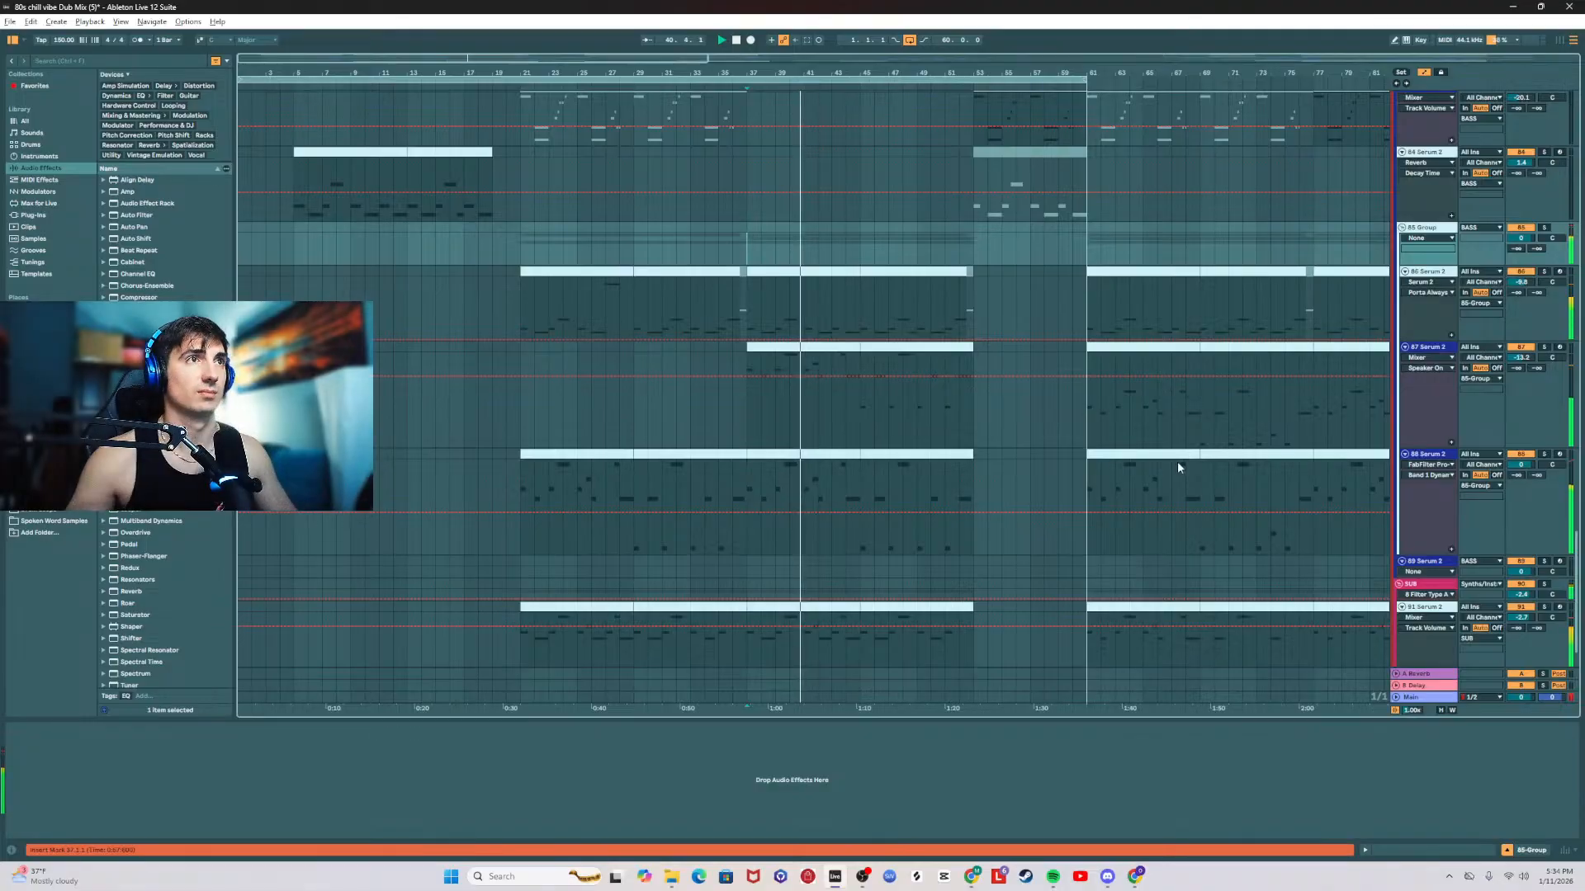
pyautogui.moveTo(1521, 238); pyautogui.dragTo(1521, 241)
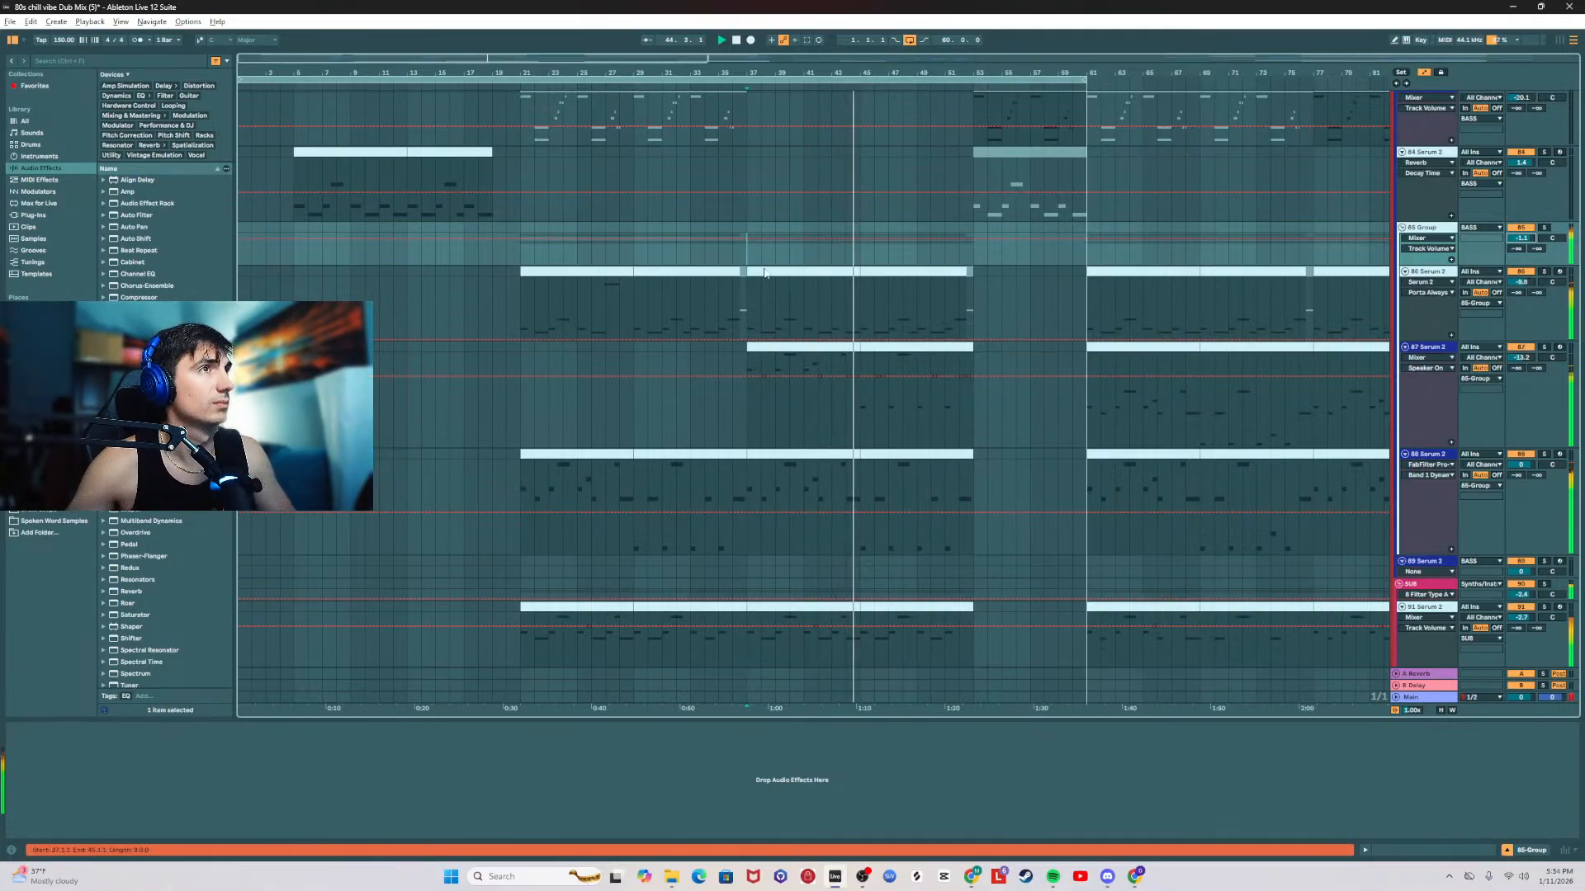
# Step: Show the 82 Serum 2 track's effect chain and look through the arrangement's tracks up to the drums and sidechain during playback
pyautogui.scroll(7, 764, 273)
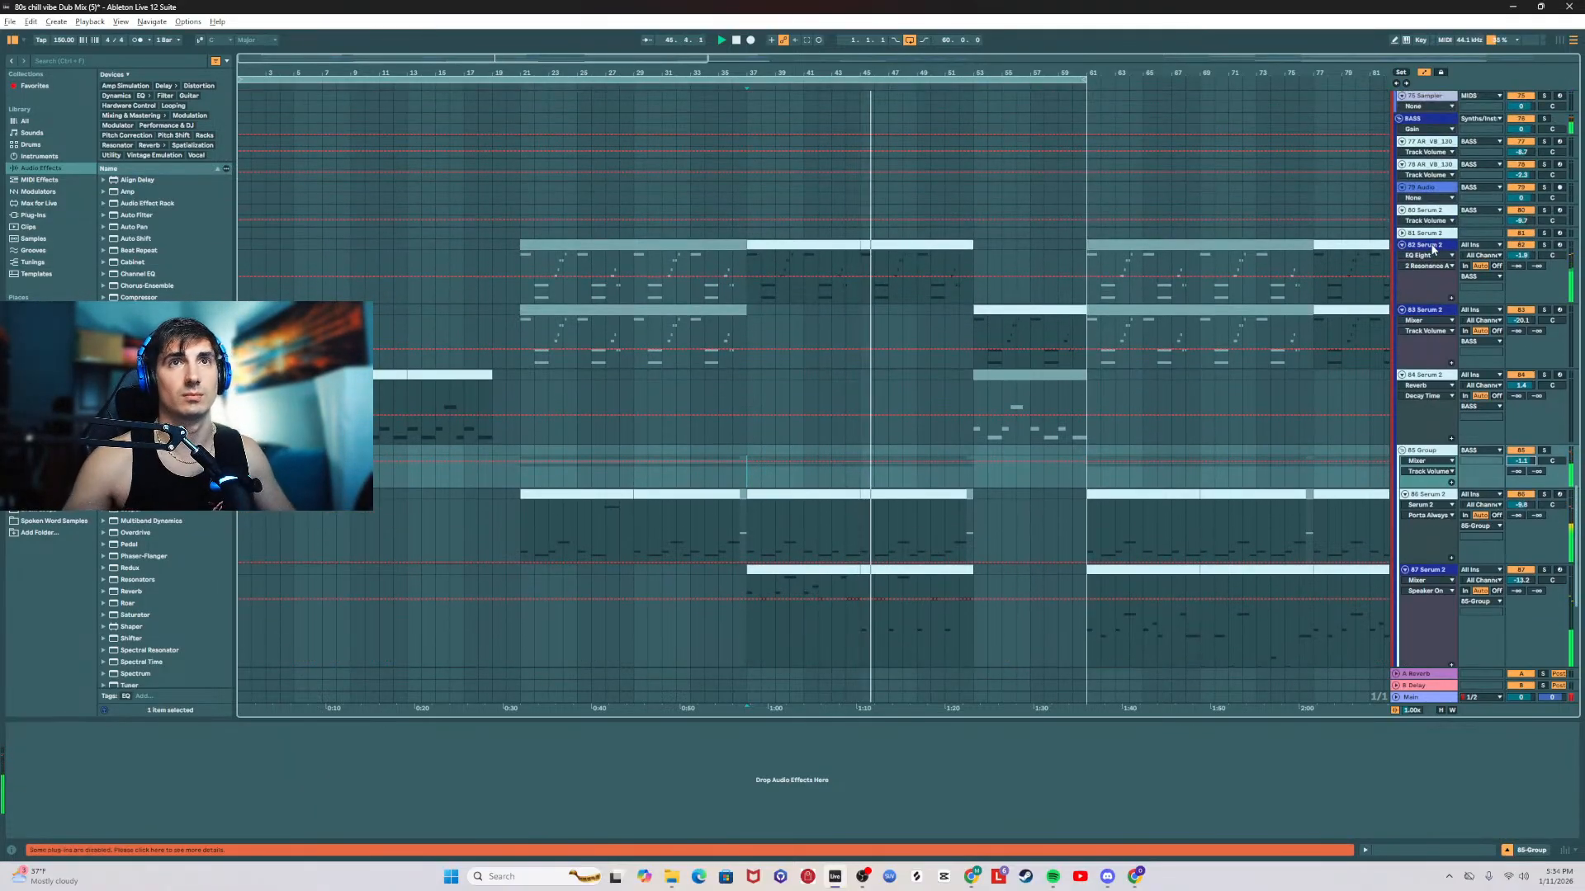
pyautogui.click(1433, 246)
pyautogui.scroll(3, 997, 466)
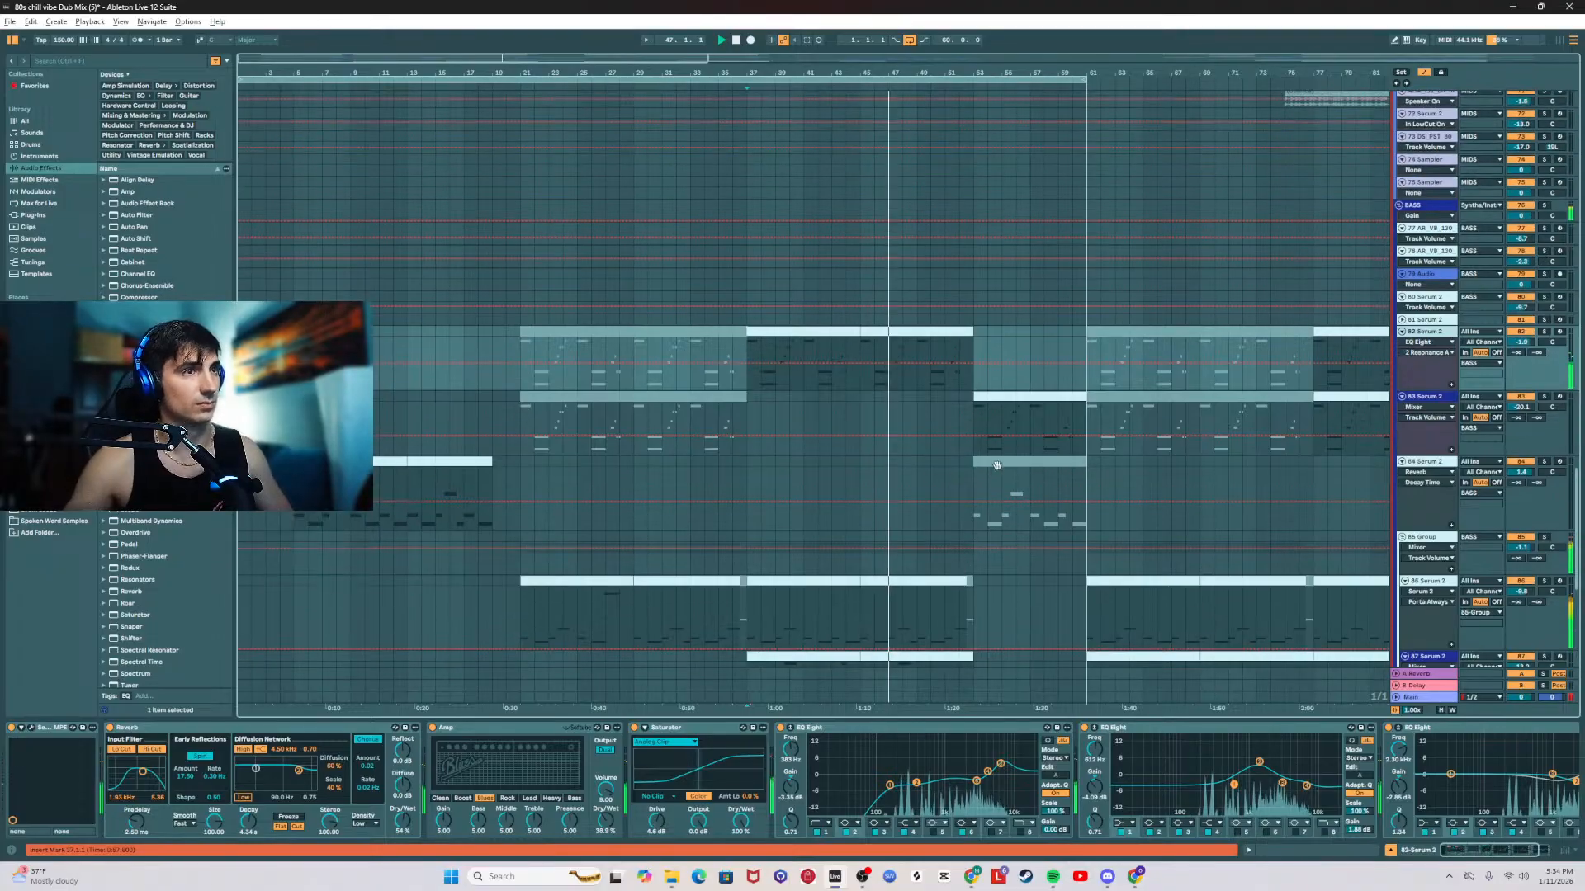
pyautogui.scroll(14, 969, 440)
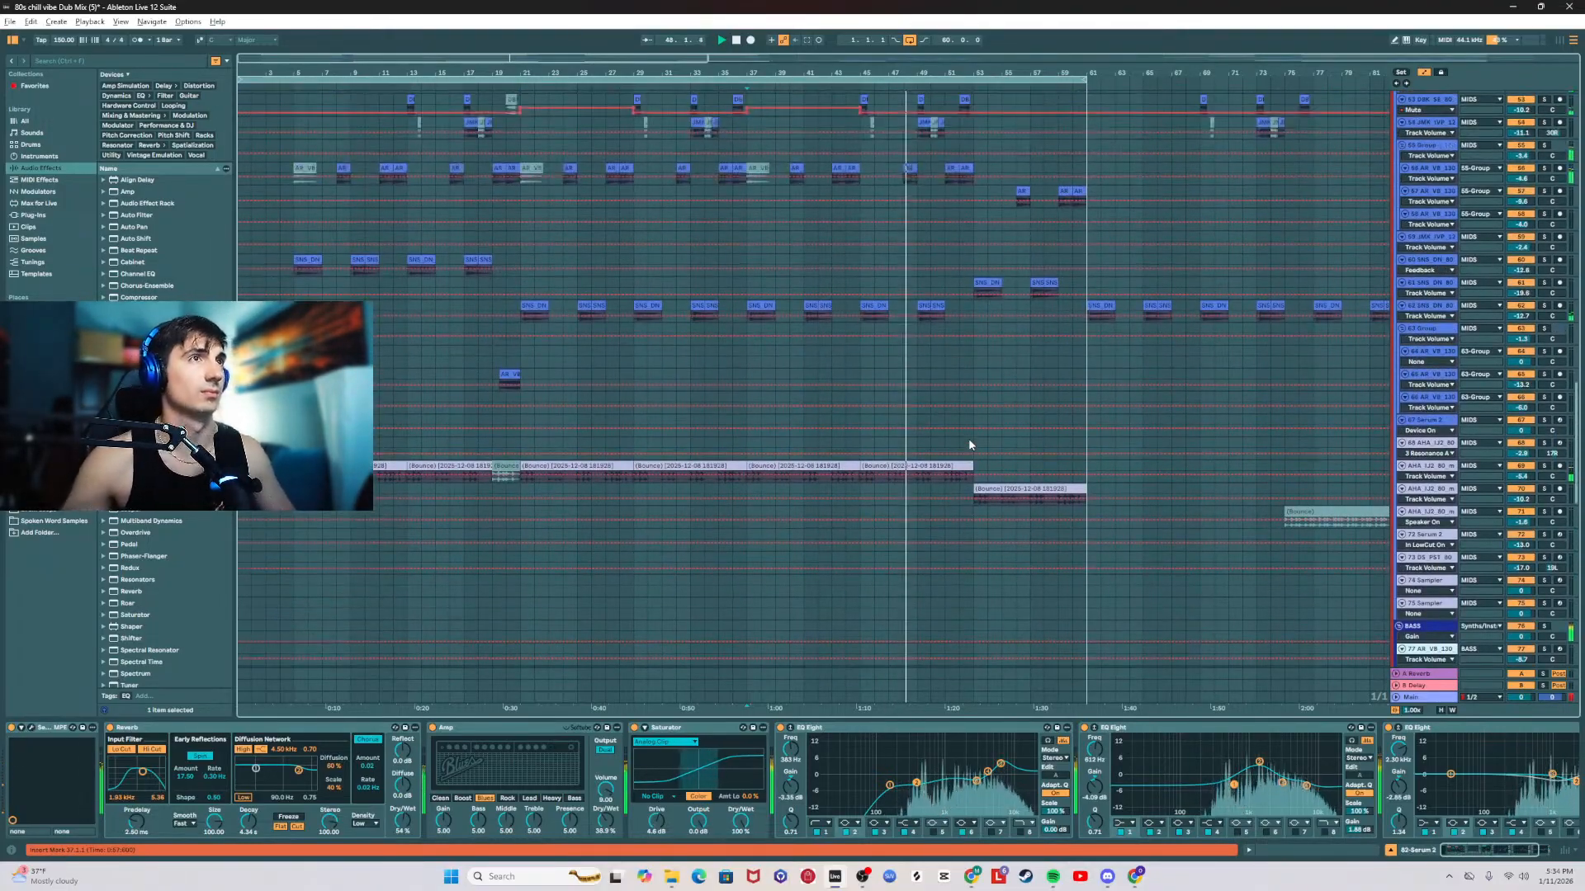
pyautogui.scroll(15, 968, 438)
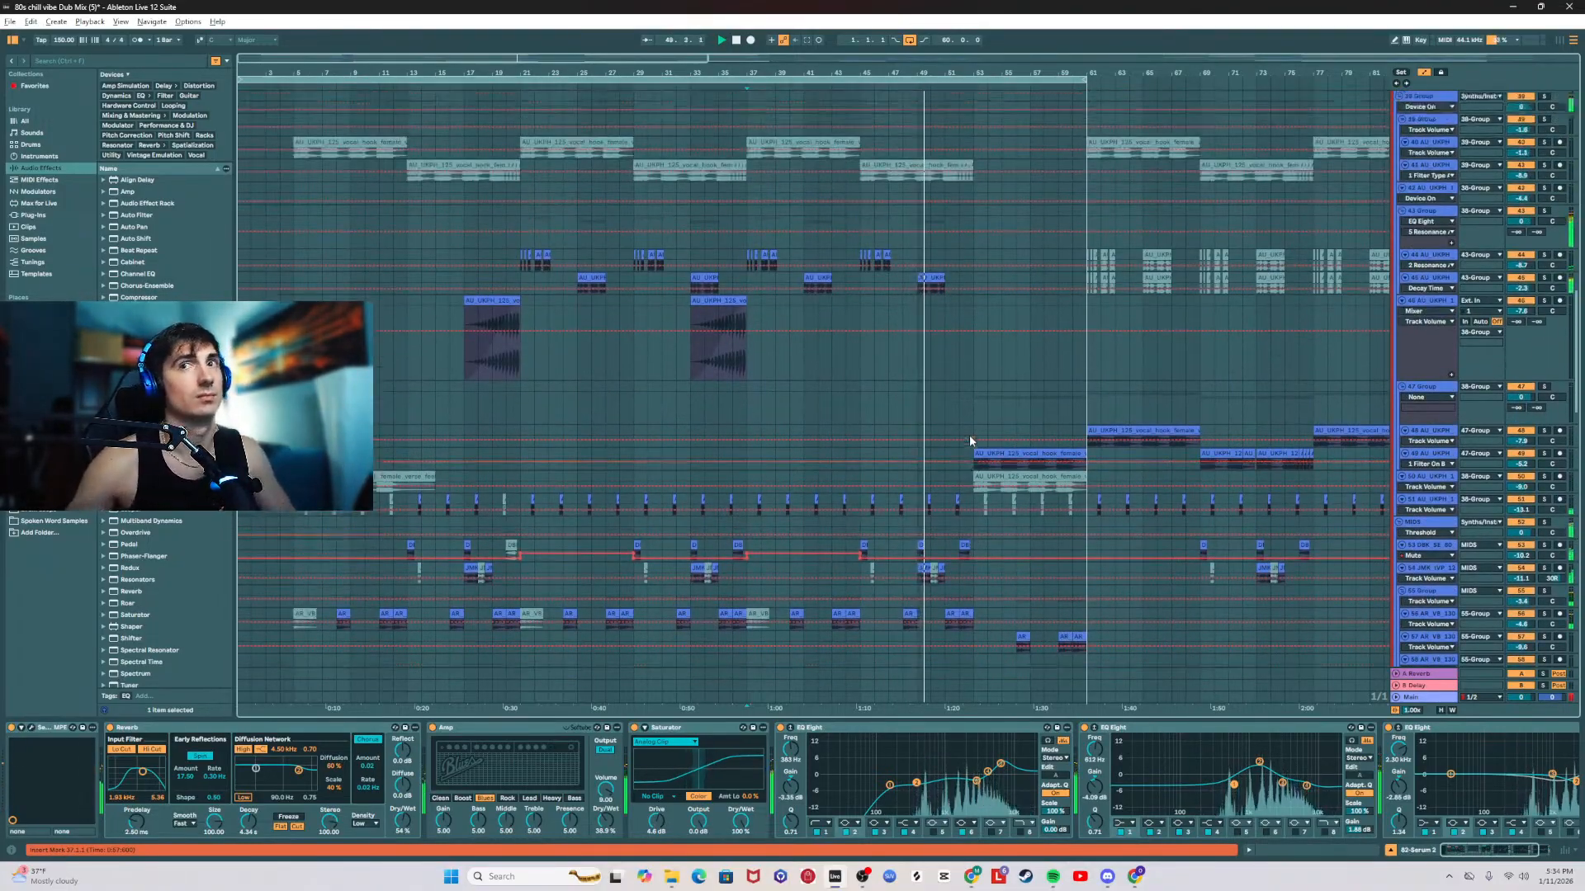
pyautogui.scroll(4, 969, 434)
pyautogui.scroll(5, 951, 423)
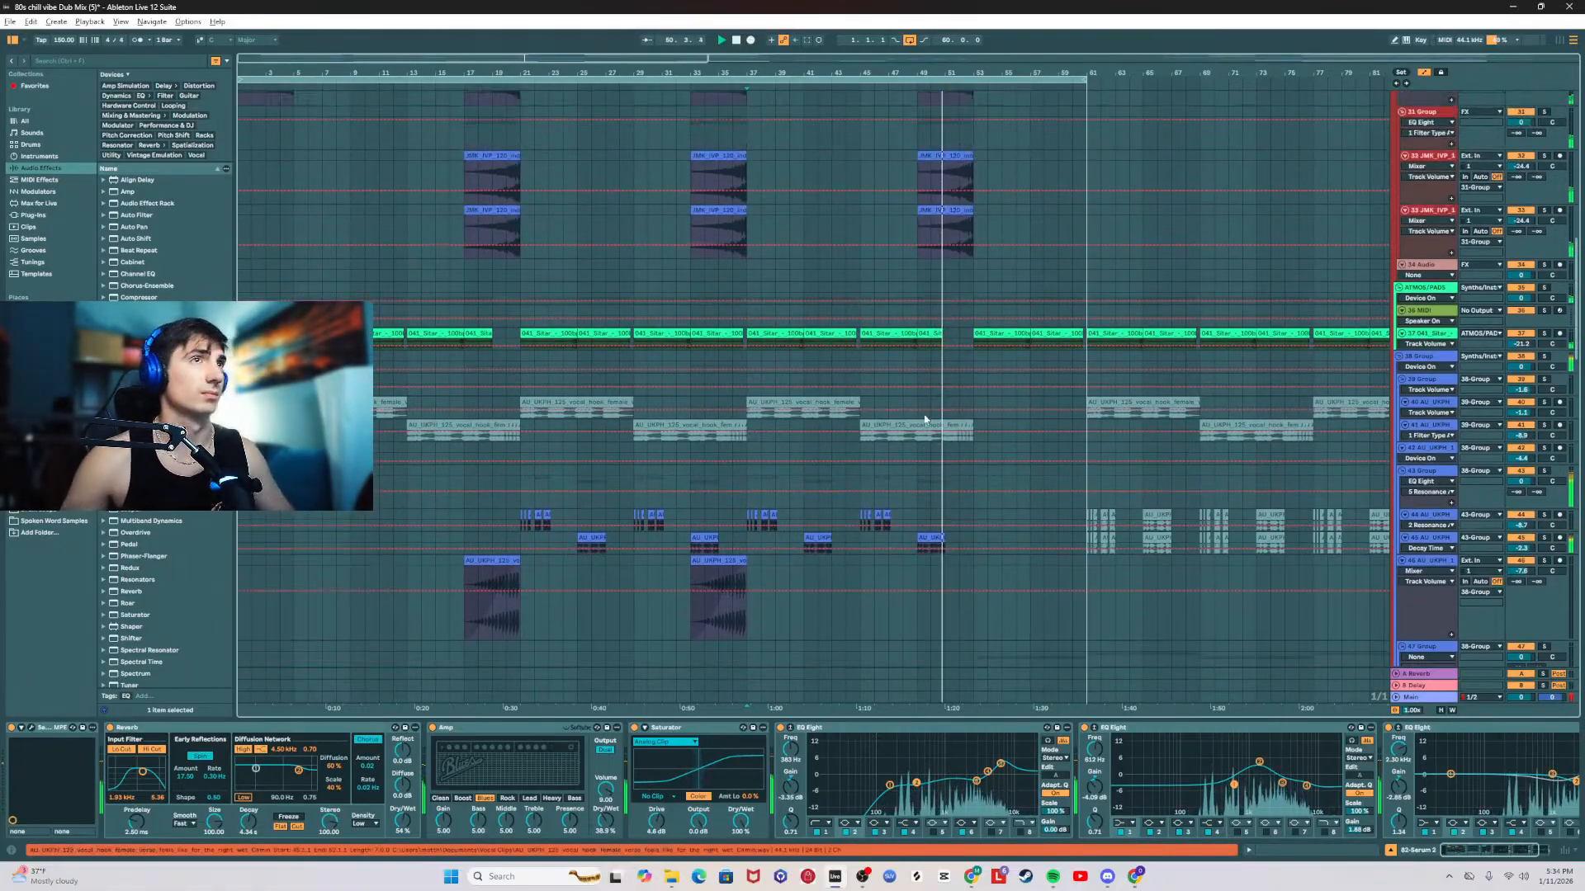
pyautogui.scroll(10, 924, 419)
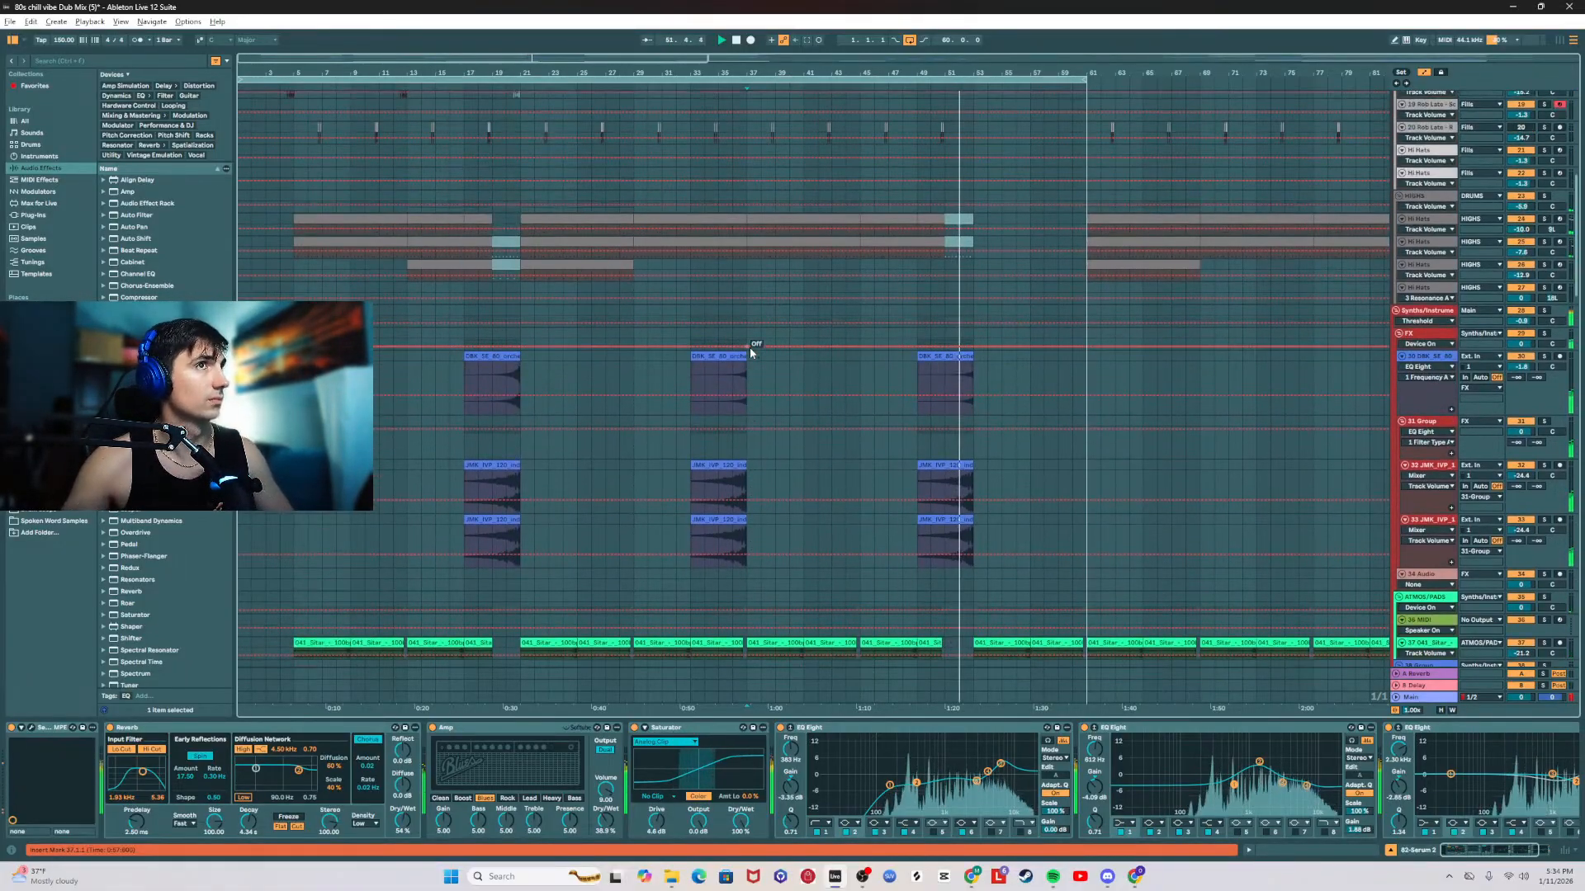
pyautogui.scroll(5, 750, 347)
pyautogui.scroll(2, 749, 348)
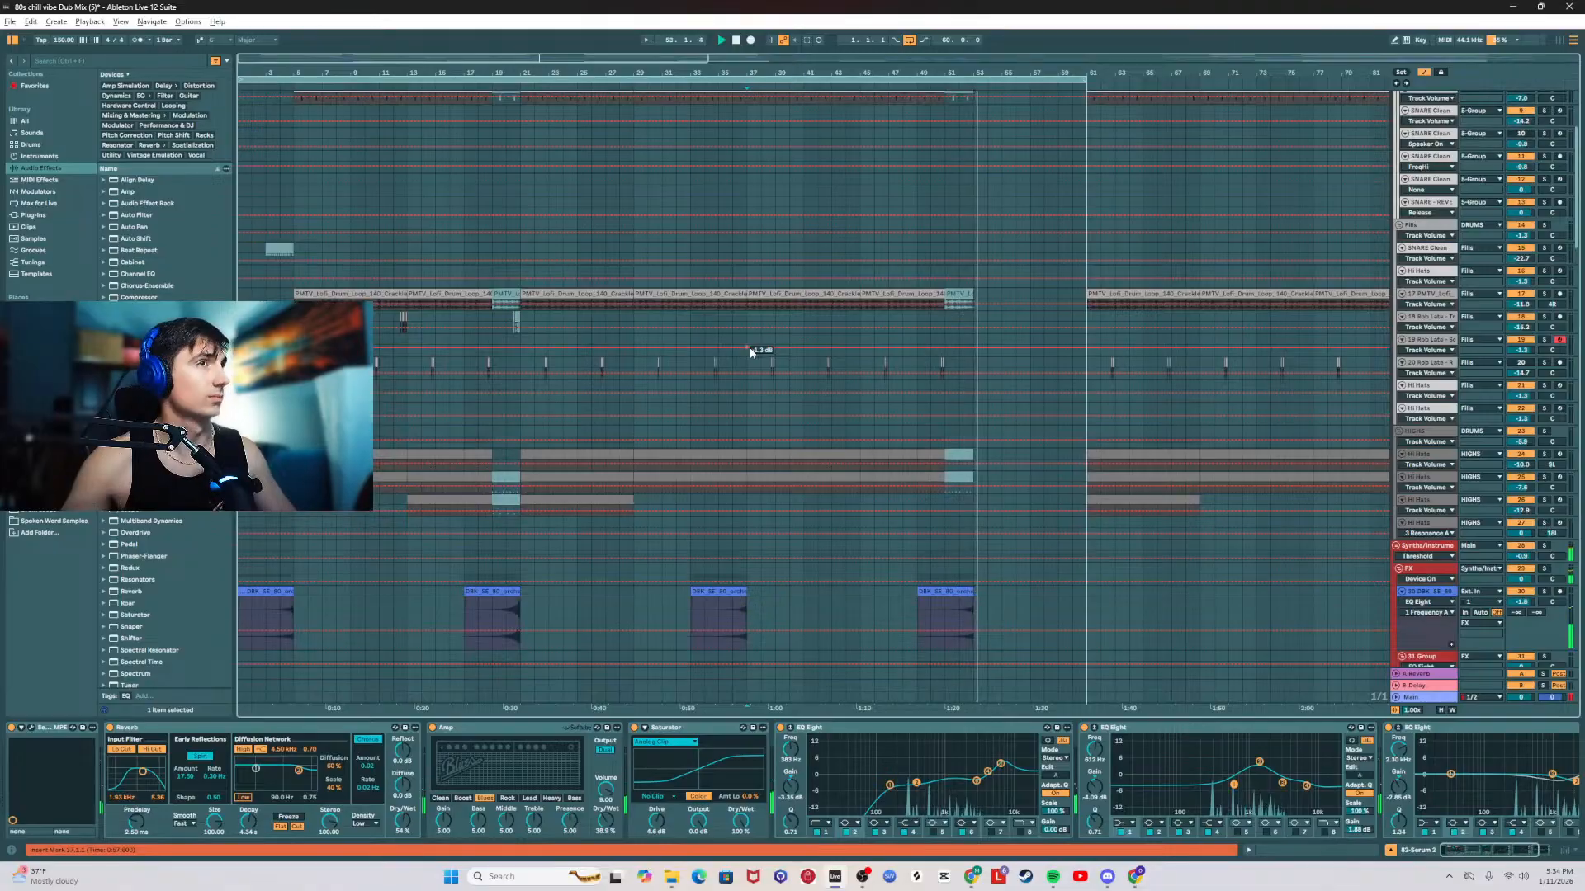
pyautogui.scroll(2, 749, 348)
pyautogui.scroll(3, 750, 348)
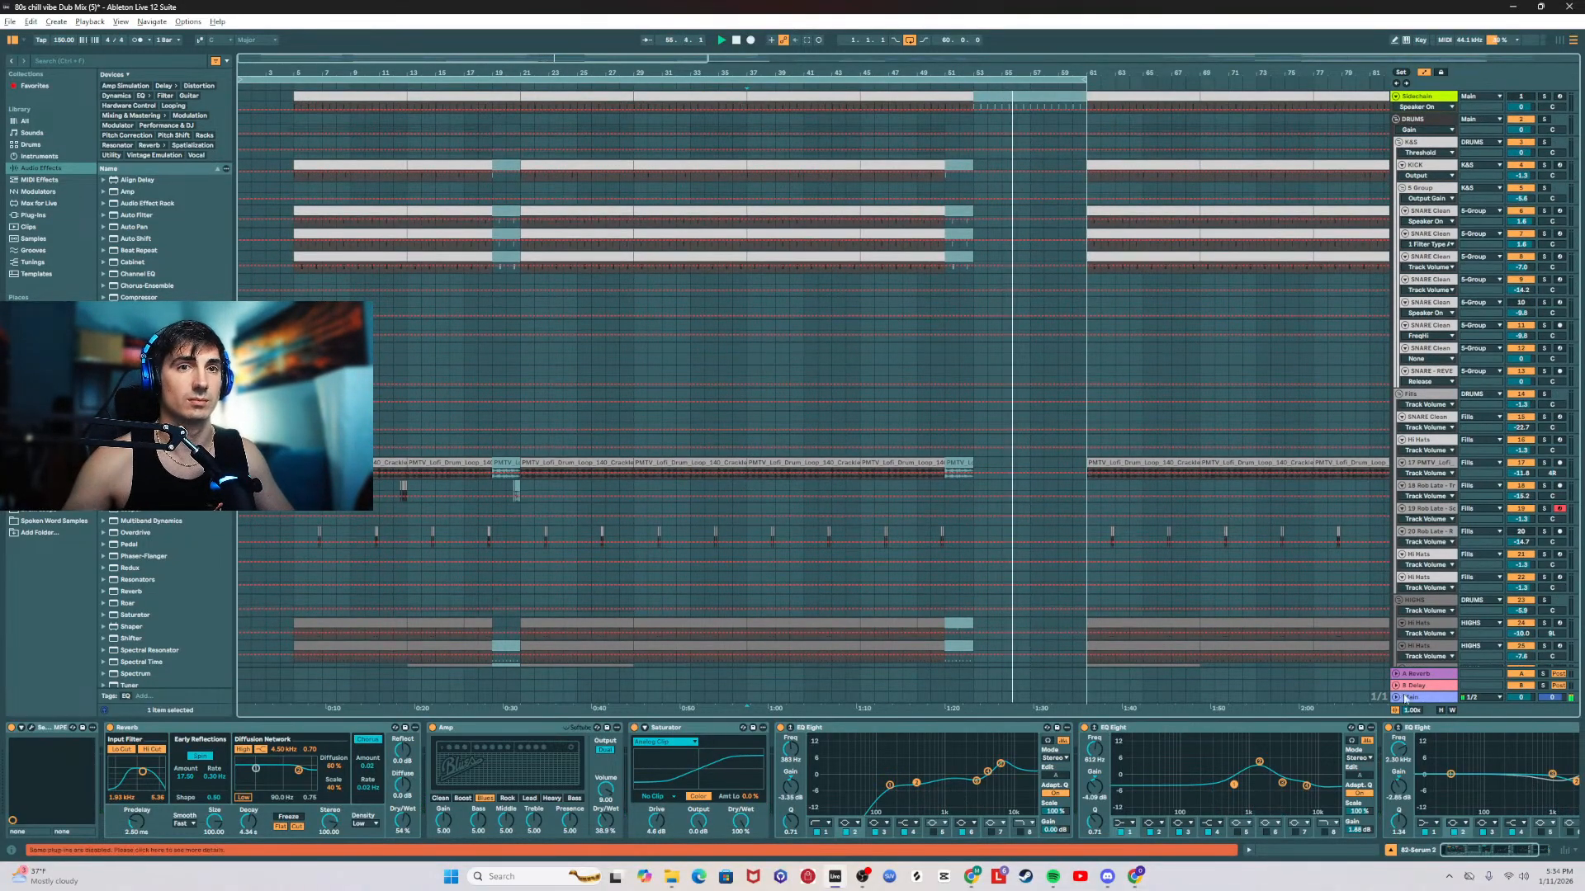
# Step: Stop playback at bar 21 and switch the mix-check EQ Eight on the Main track from its low band to its midrange band
pyautogui.click(1406, 697)
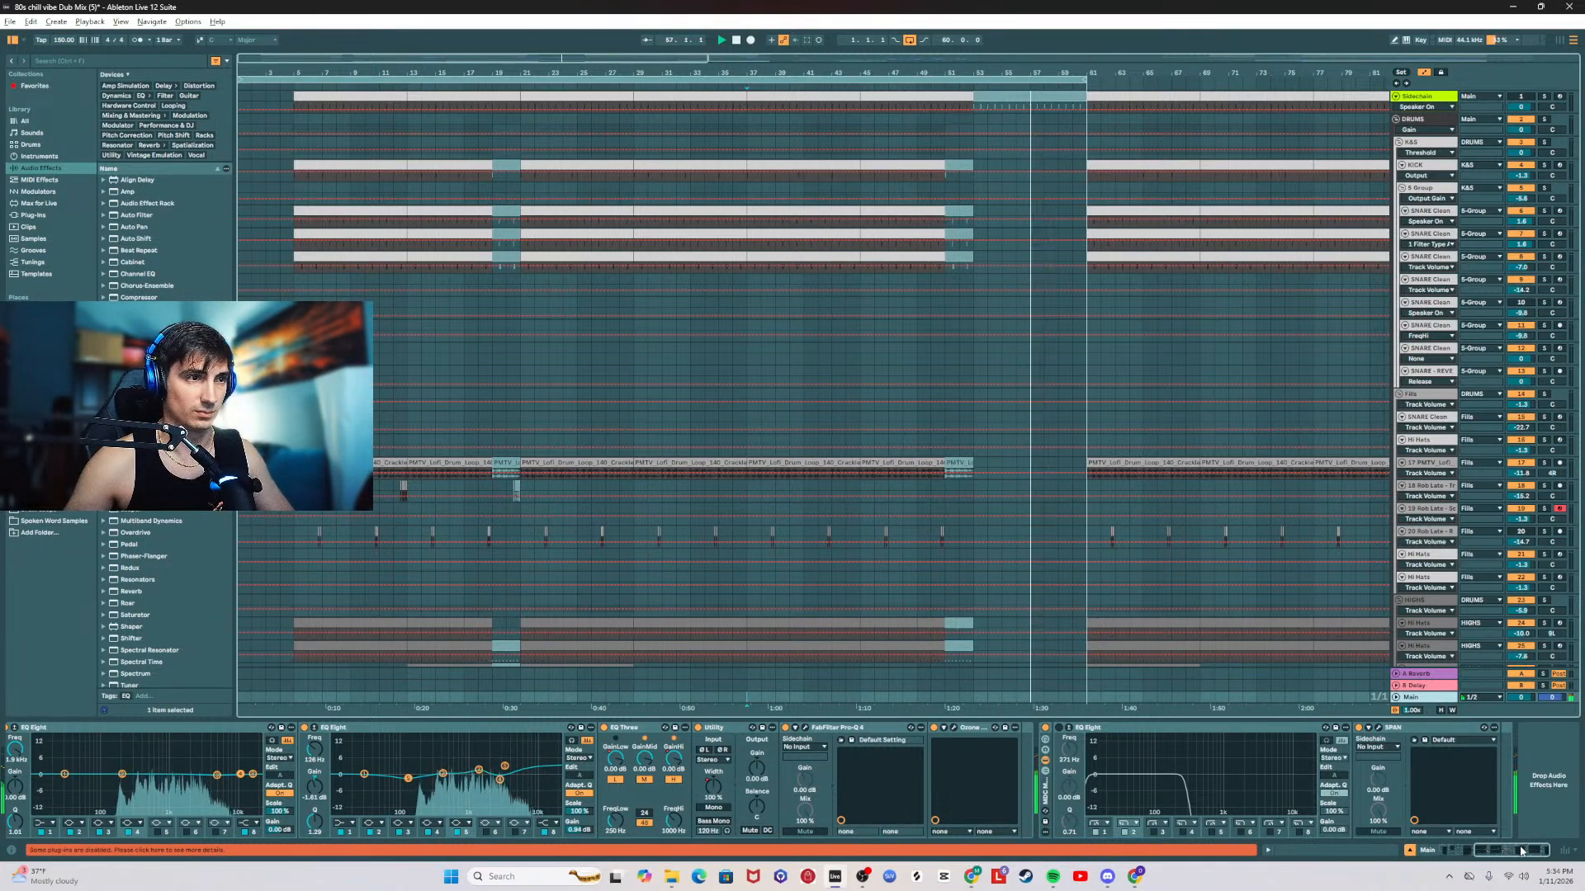
pyautogui.press('space')
pyautogui.click(520, 355)
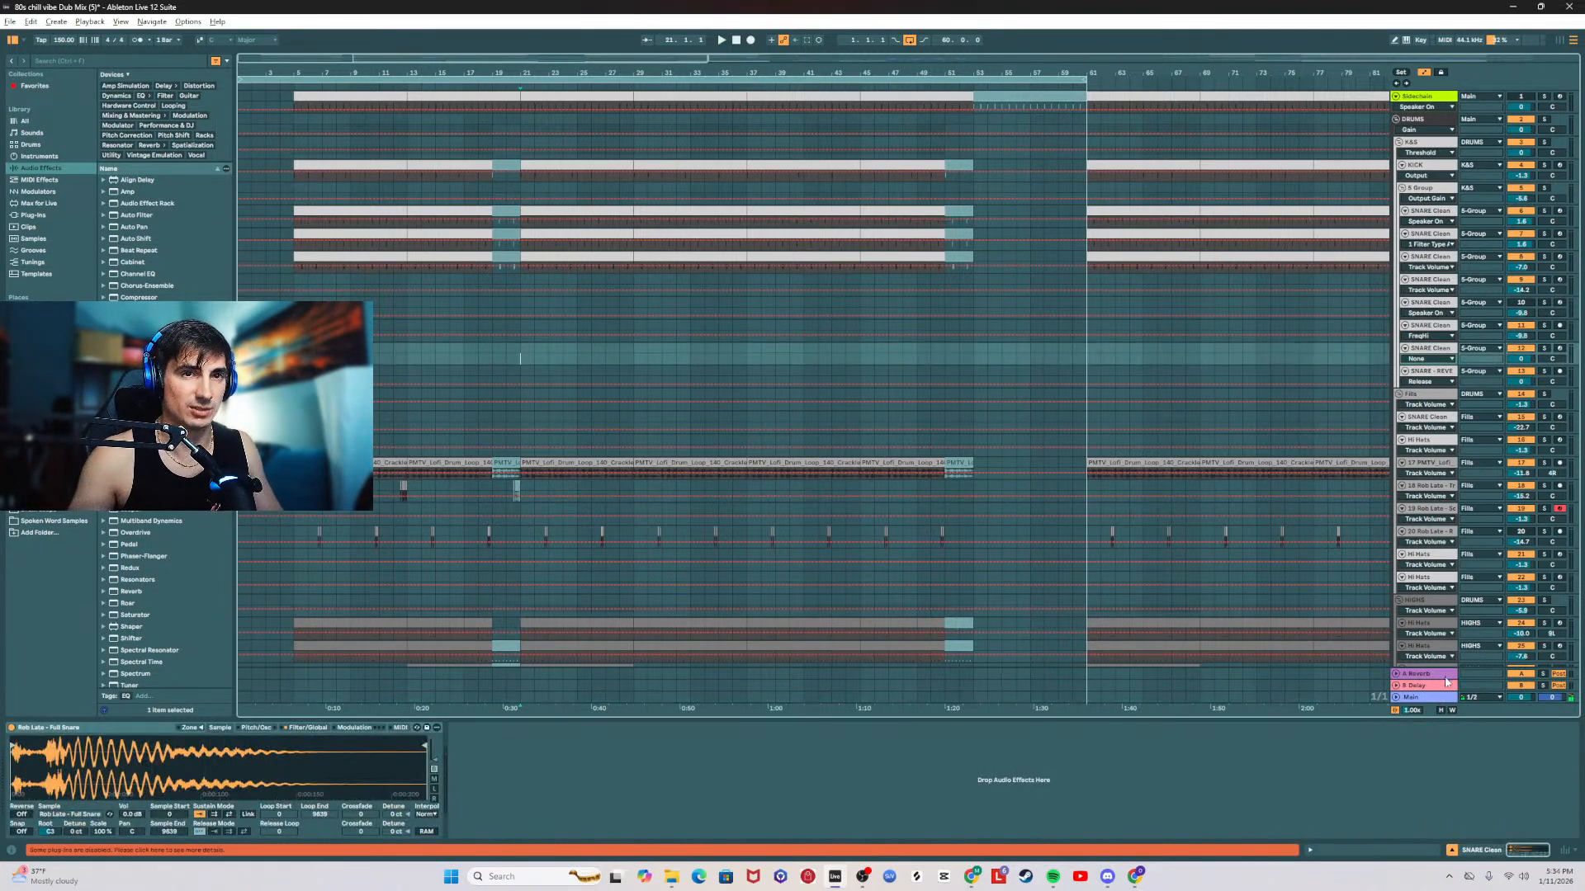
pyautogui.click(1424, 690)
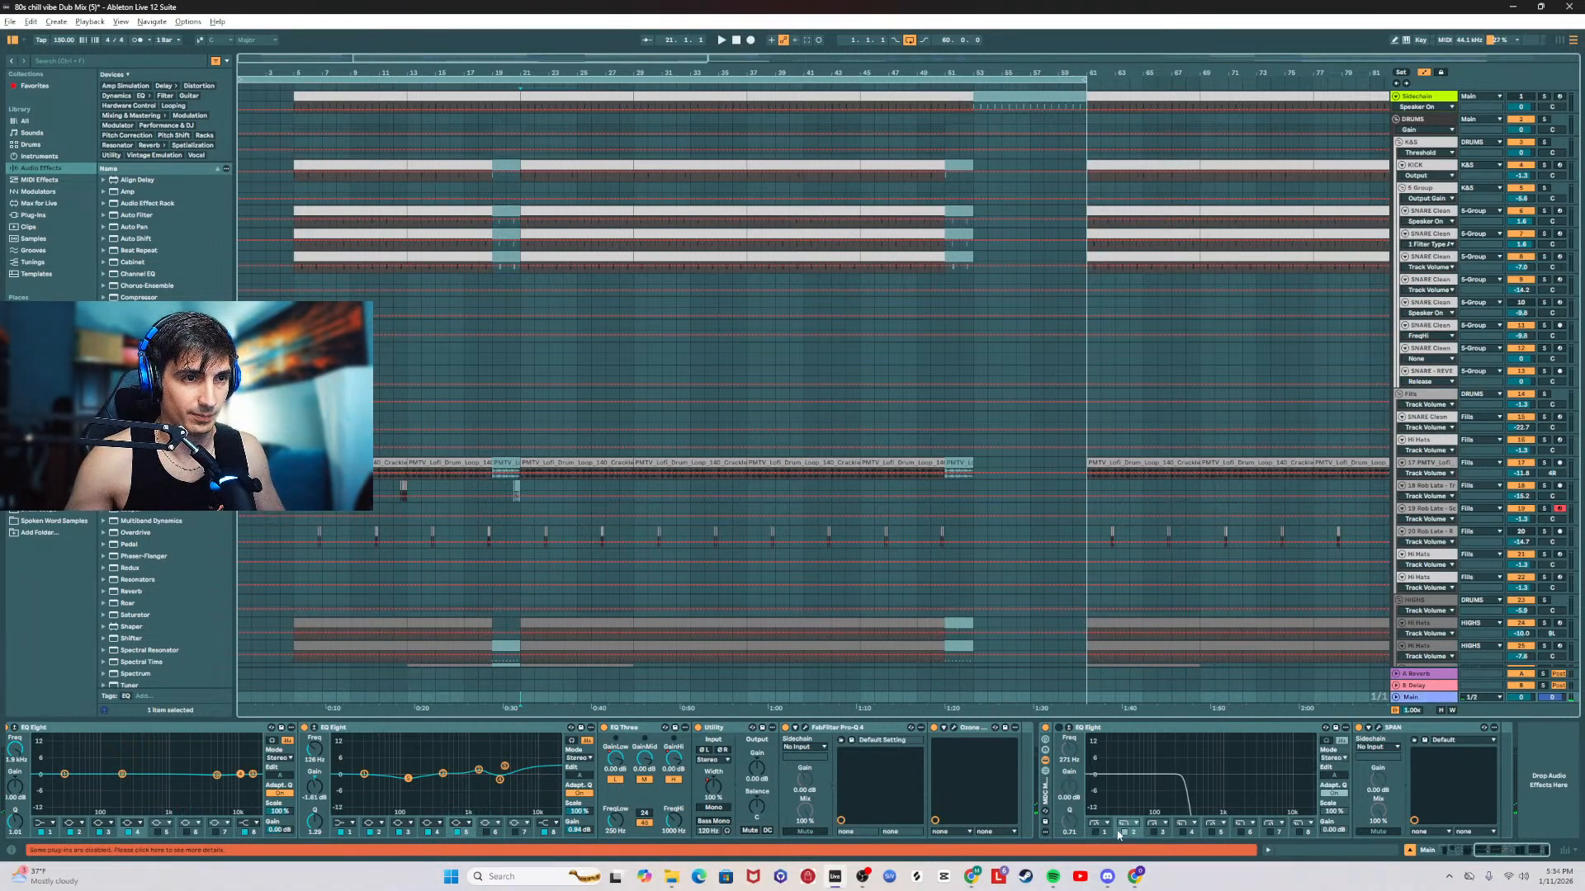
pyautogui.click(1157, 833)
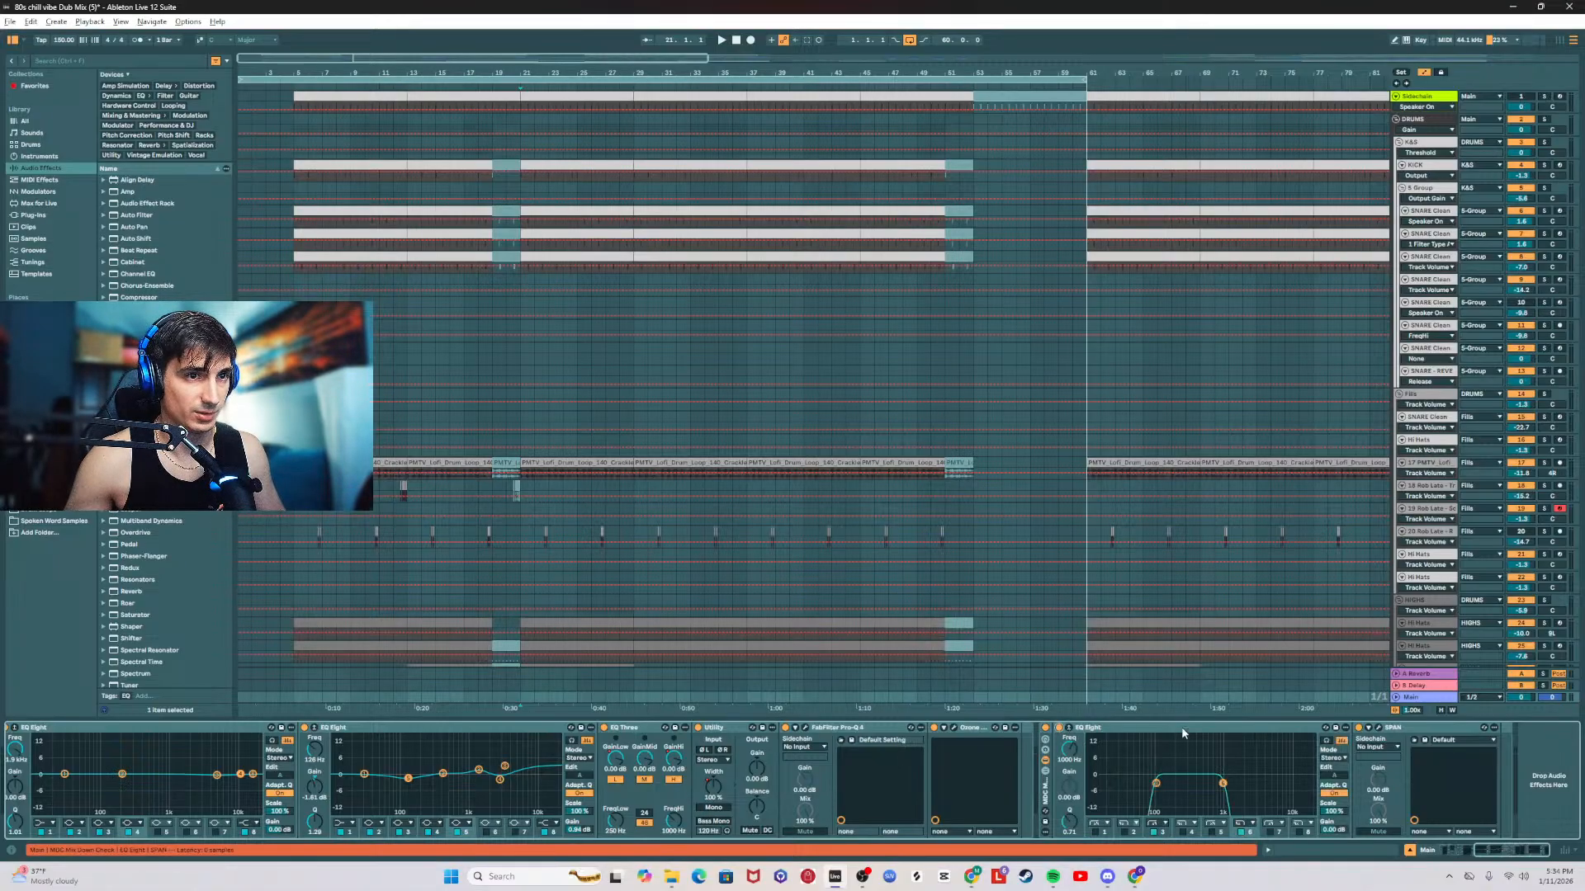
# Step: Restart playback from bar 21 with the Main track's effects shown and look through the tracks from the drums down to the bass
pyautogui.click(521, 361)
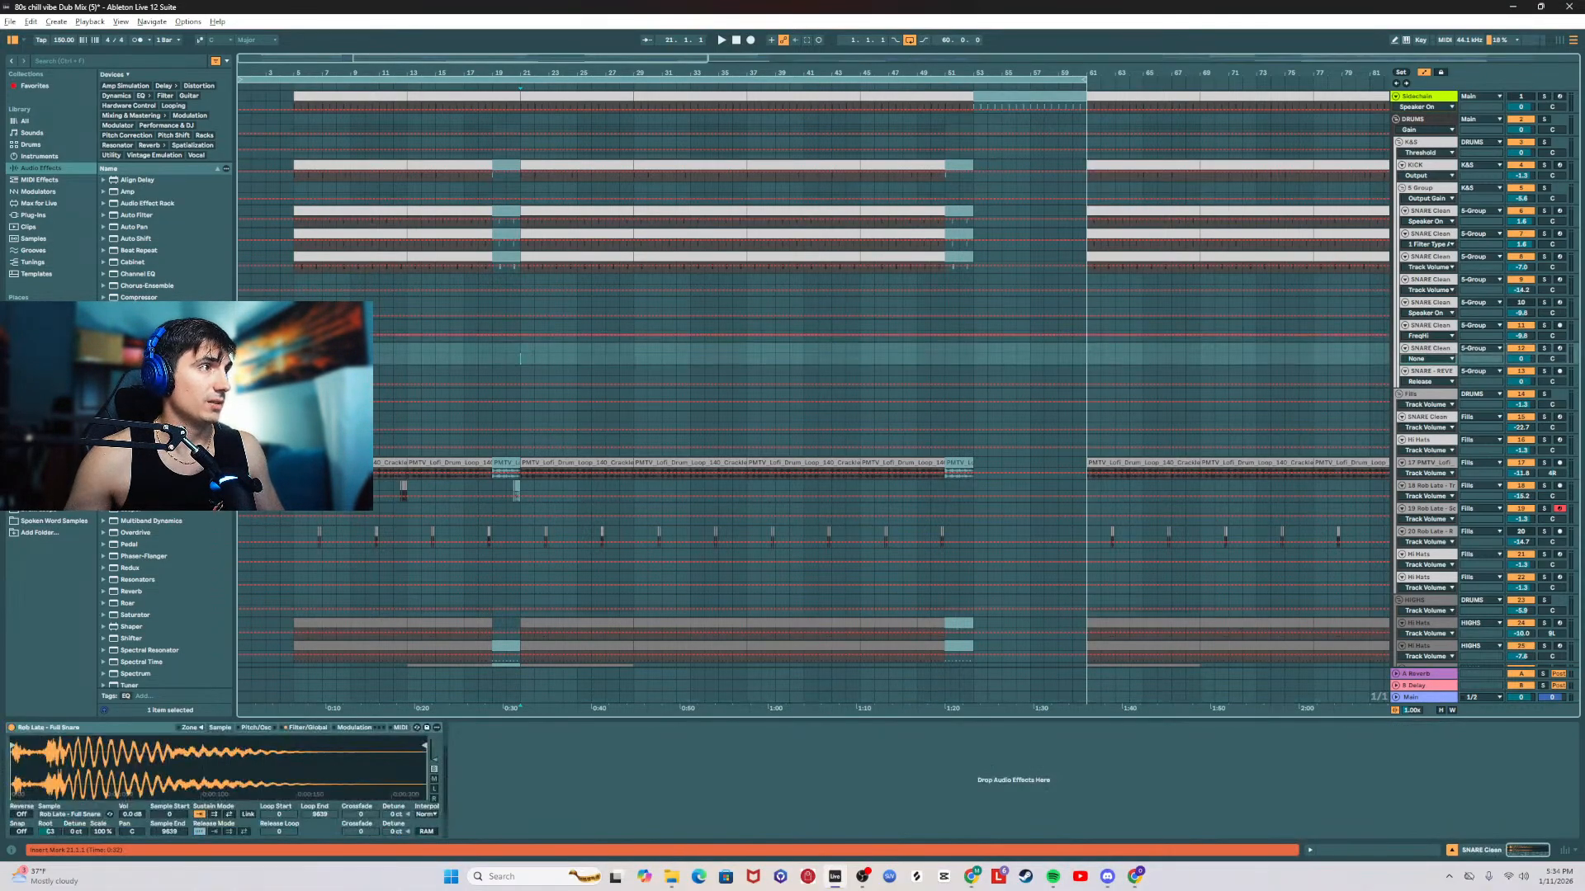
pyautogui.press('space')
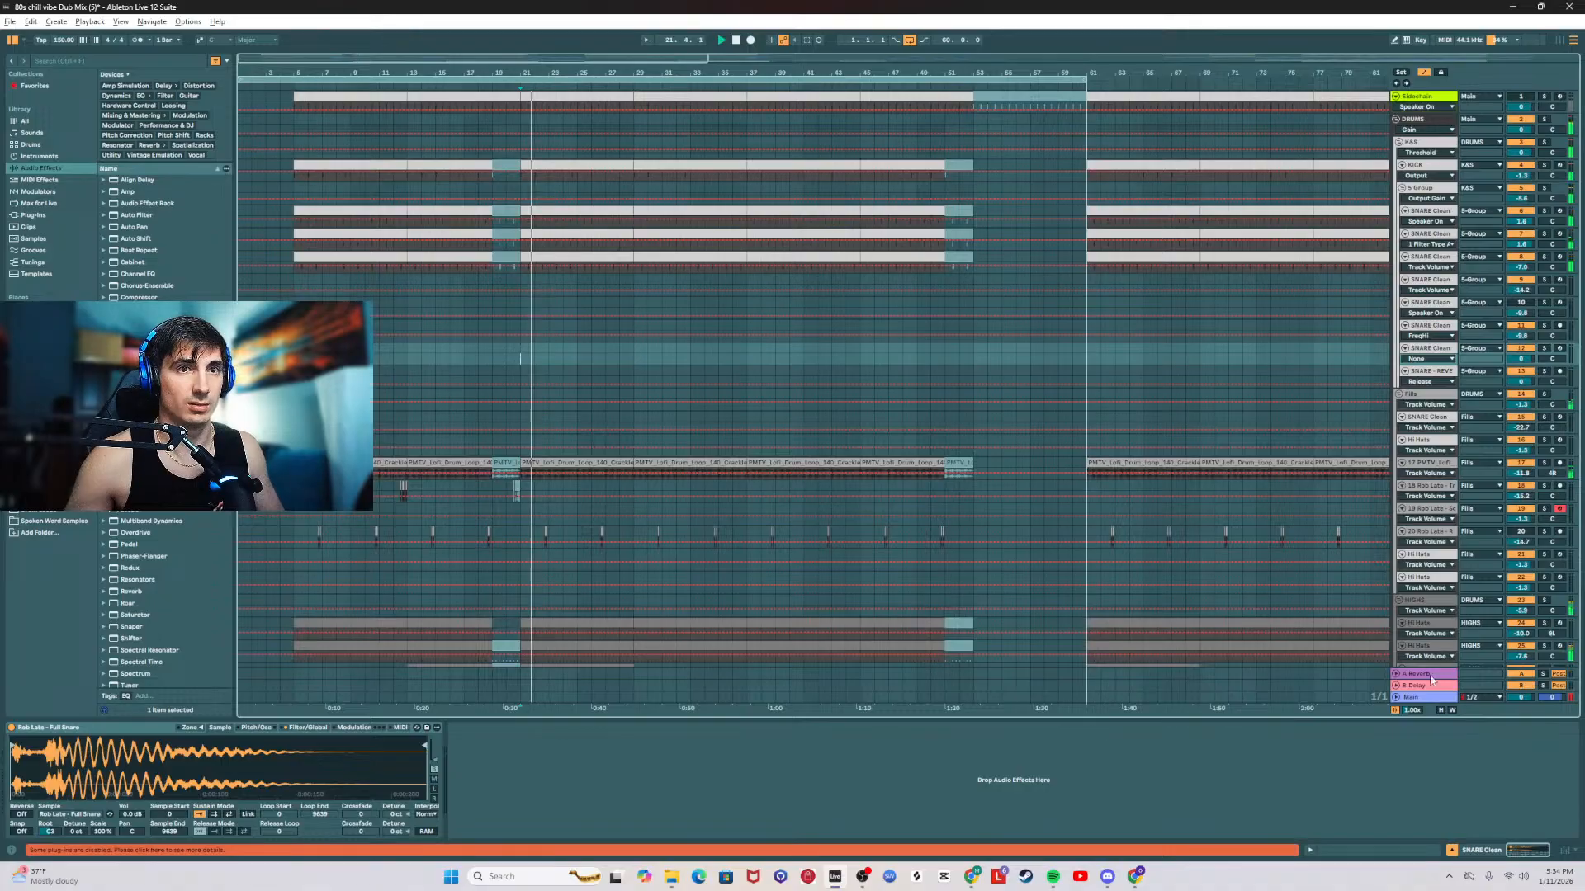
pyautogui.click(1417, 697)
pyautogui.scroll(-3, 1135, 553)
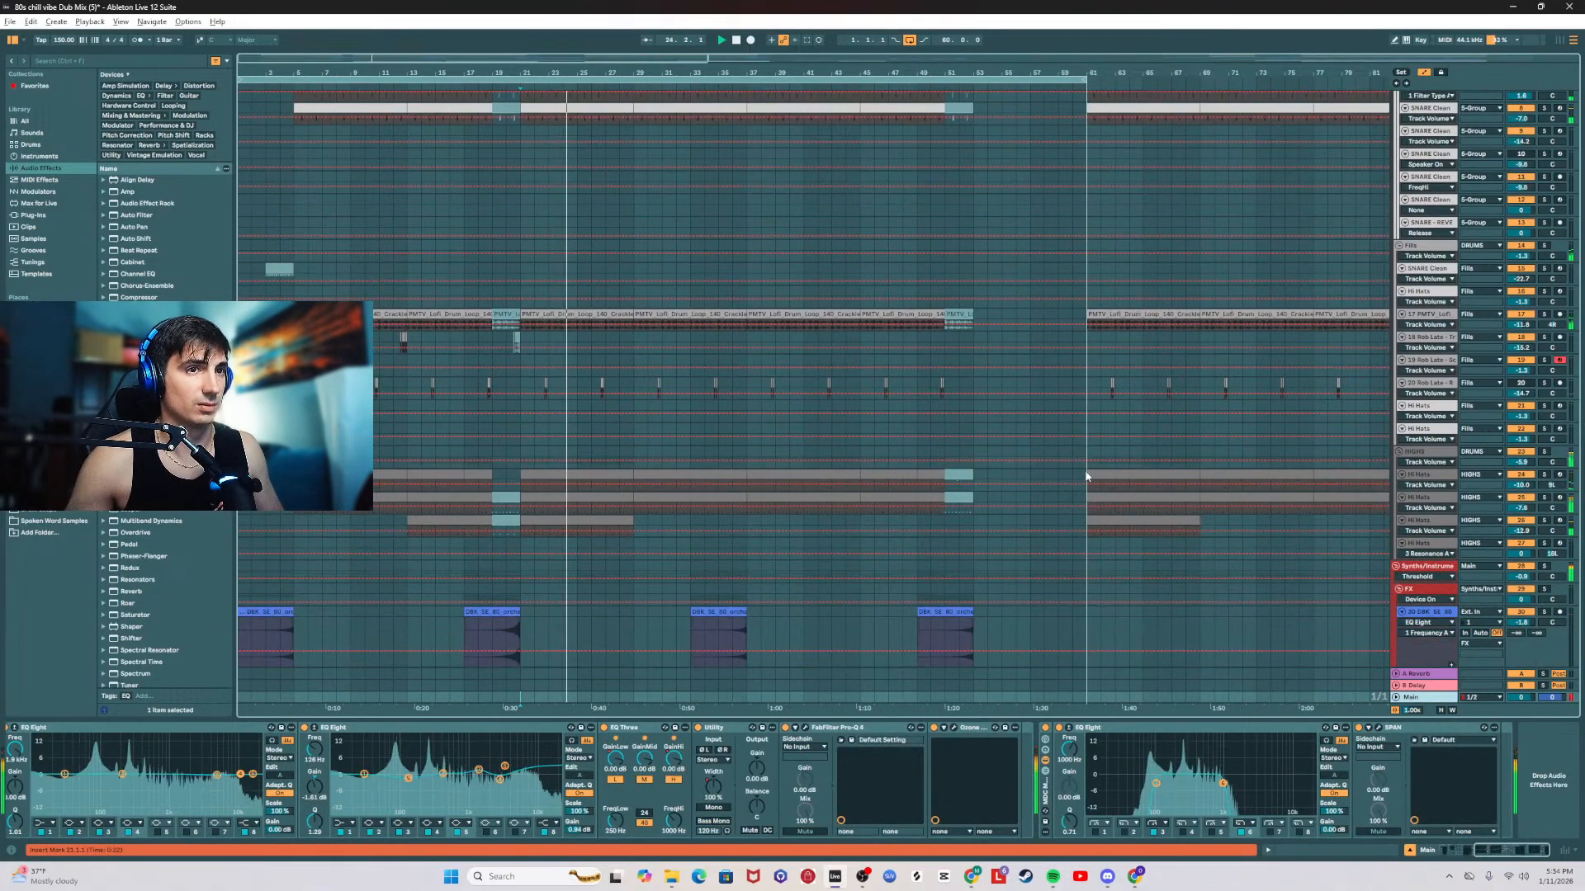
pyautogui.scroll(-12, 1086, 476)
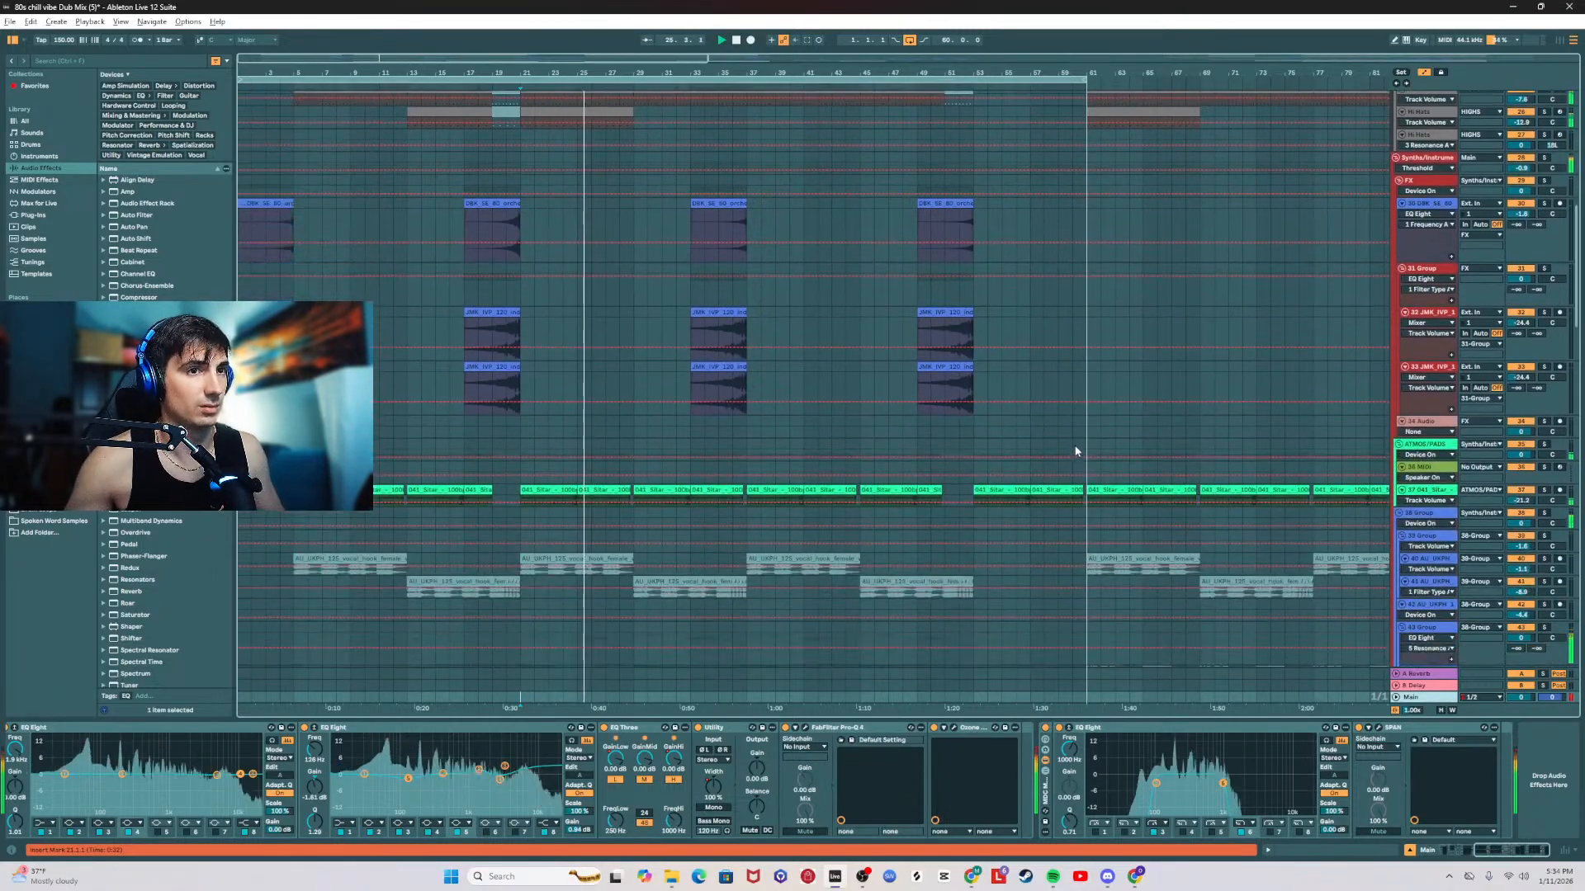
pyautogui.scroll(-10, 1076, 445)
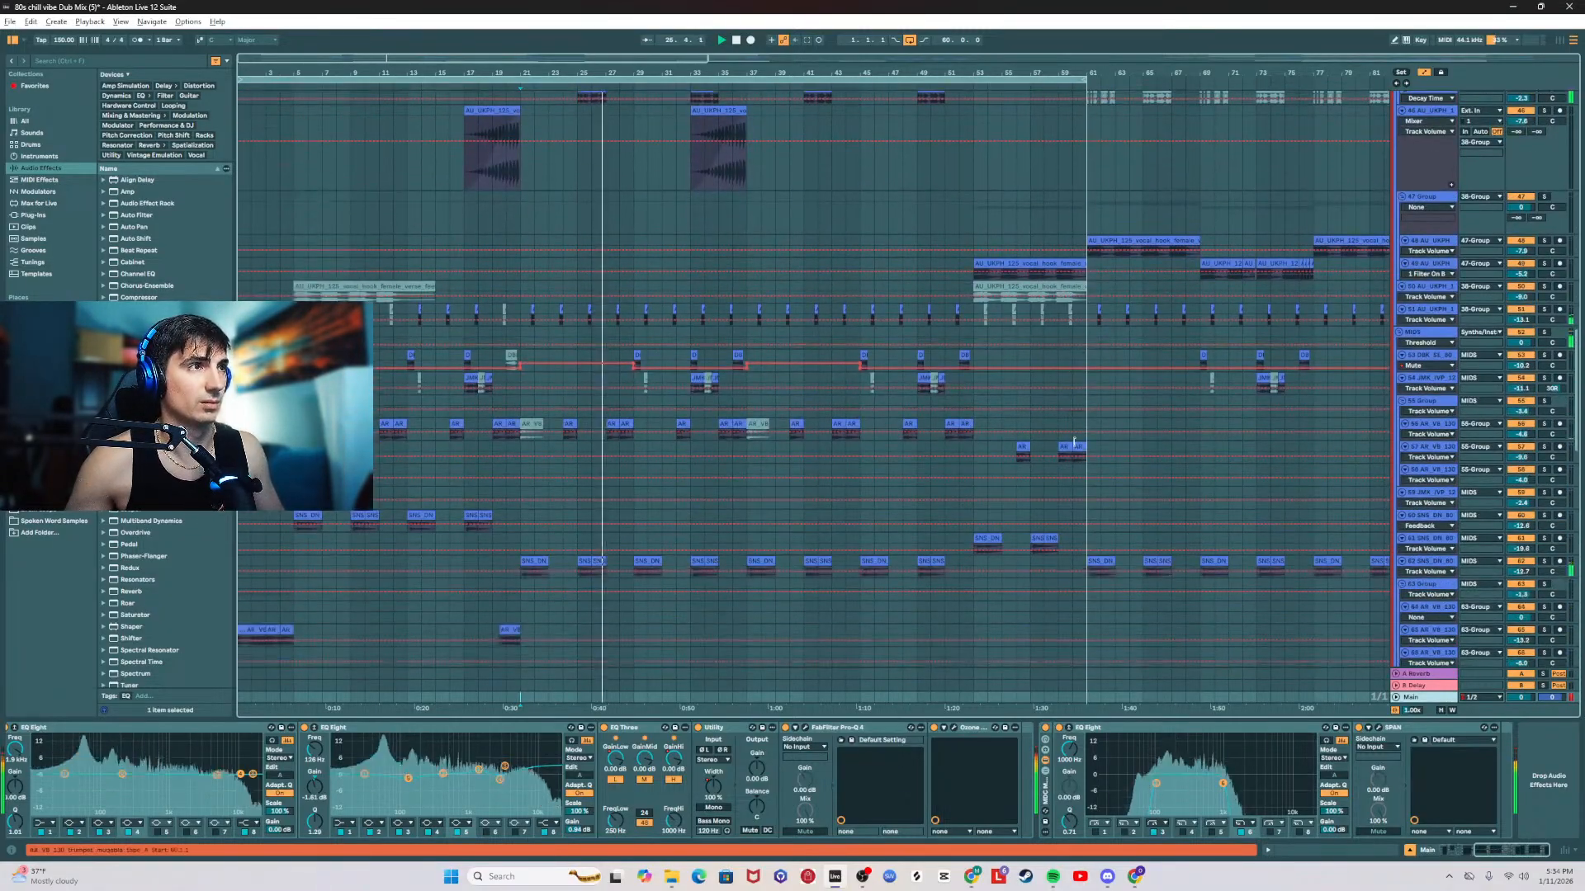
pyautogui.scroll(-10, 1235, 414)
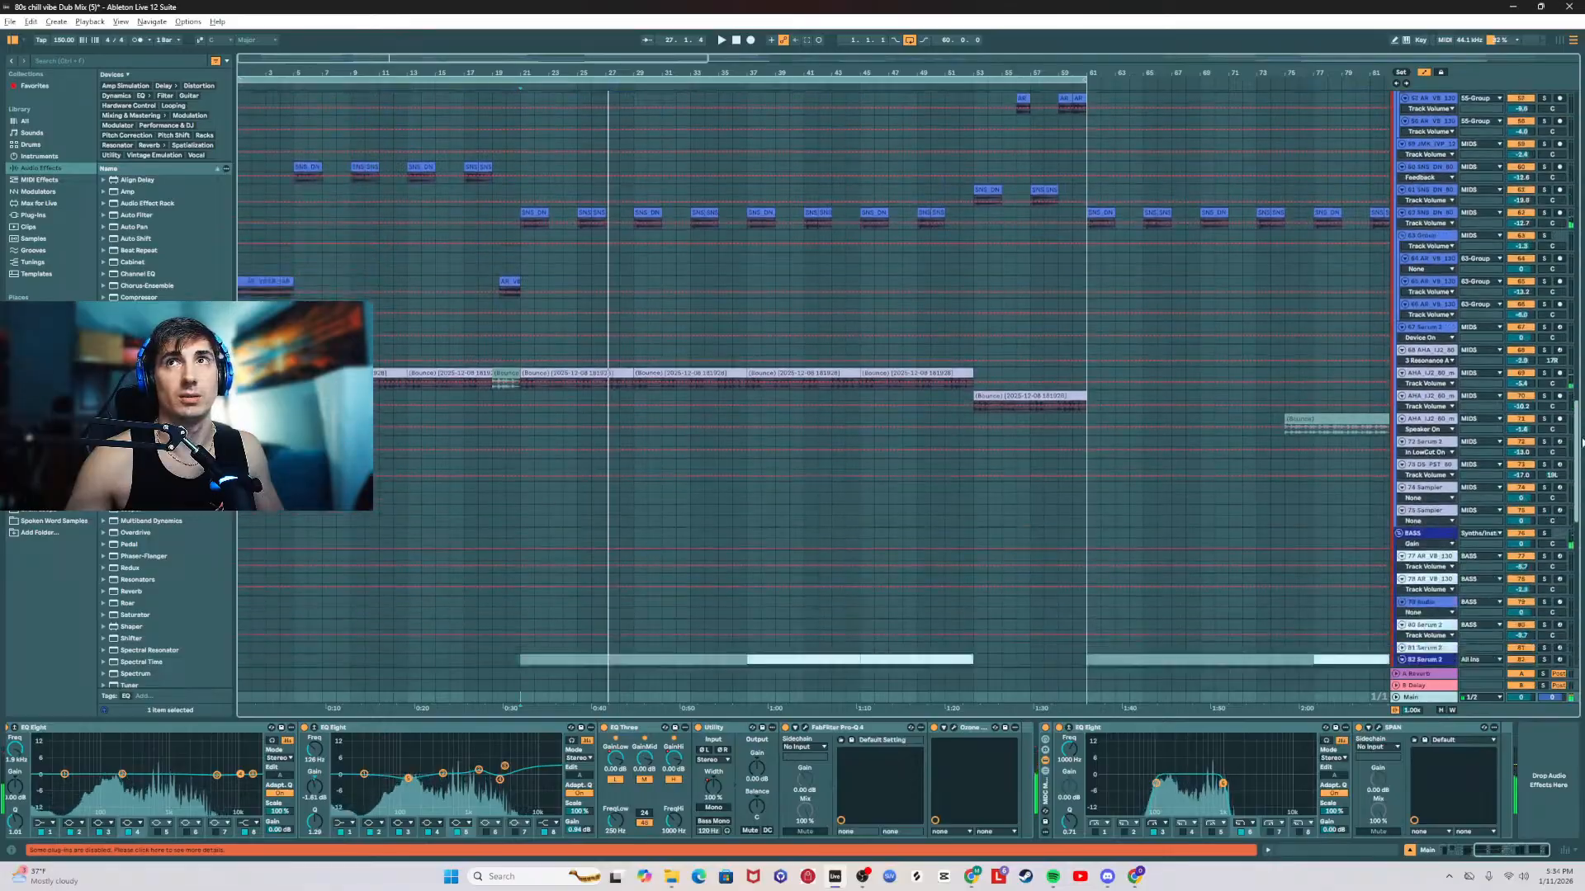
pyautogui.scroll(-4, 1466, 374)
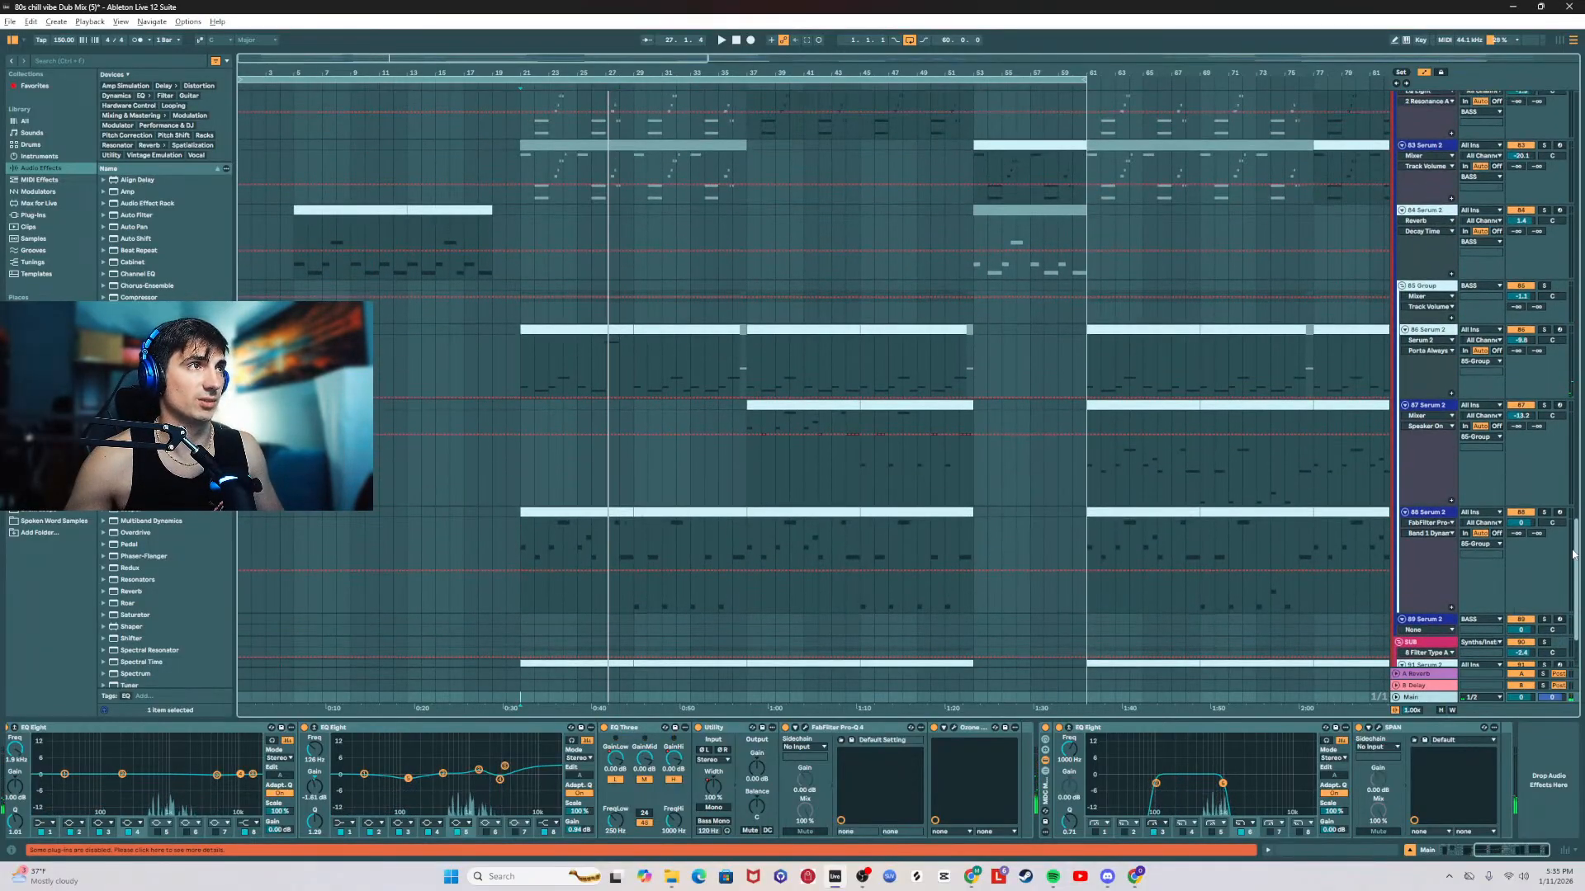
# Step: Replay from bar 21 and add an EQ Eight to the 85 Group
pyautogui.click(1534, 327)
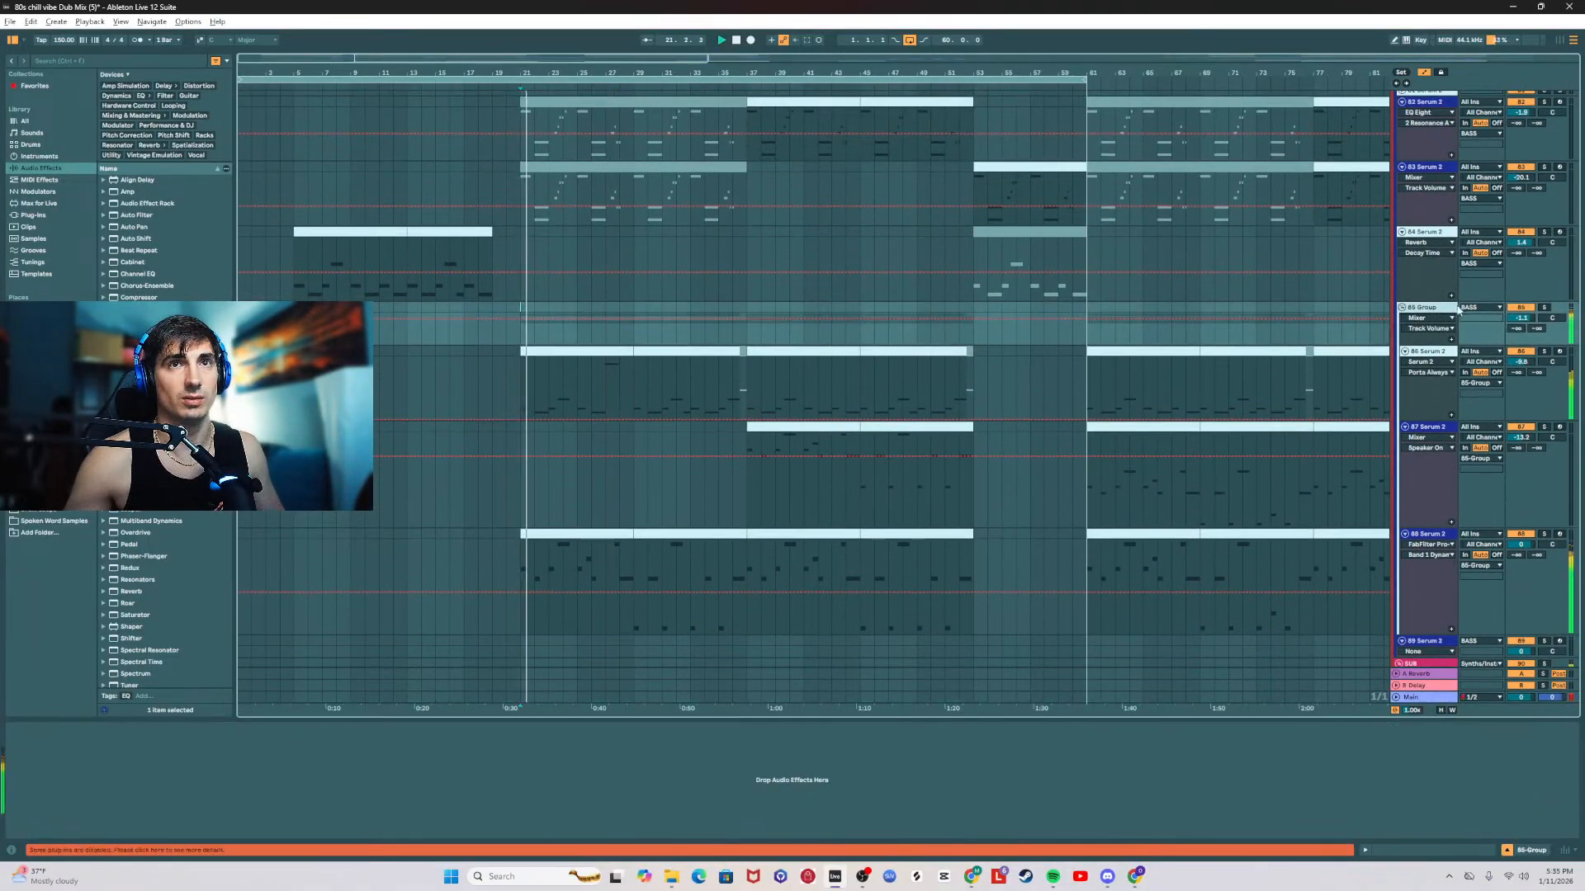
pyautogui.doubleClick(1450, 310)
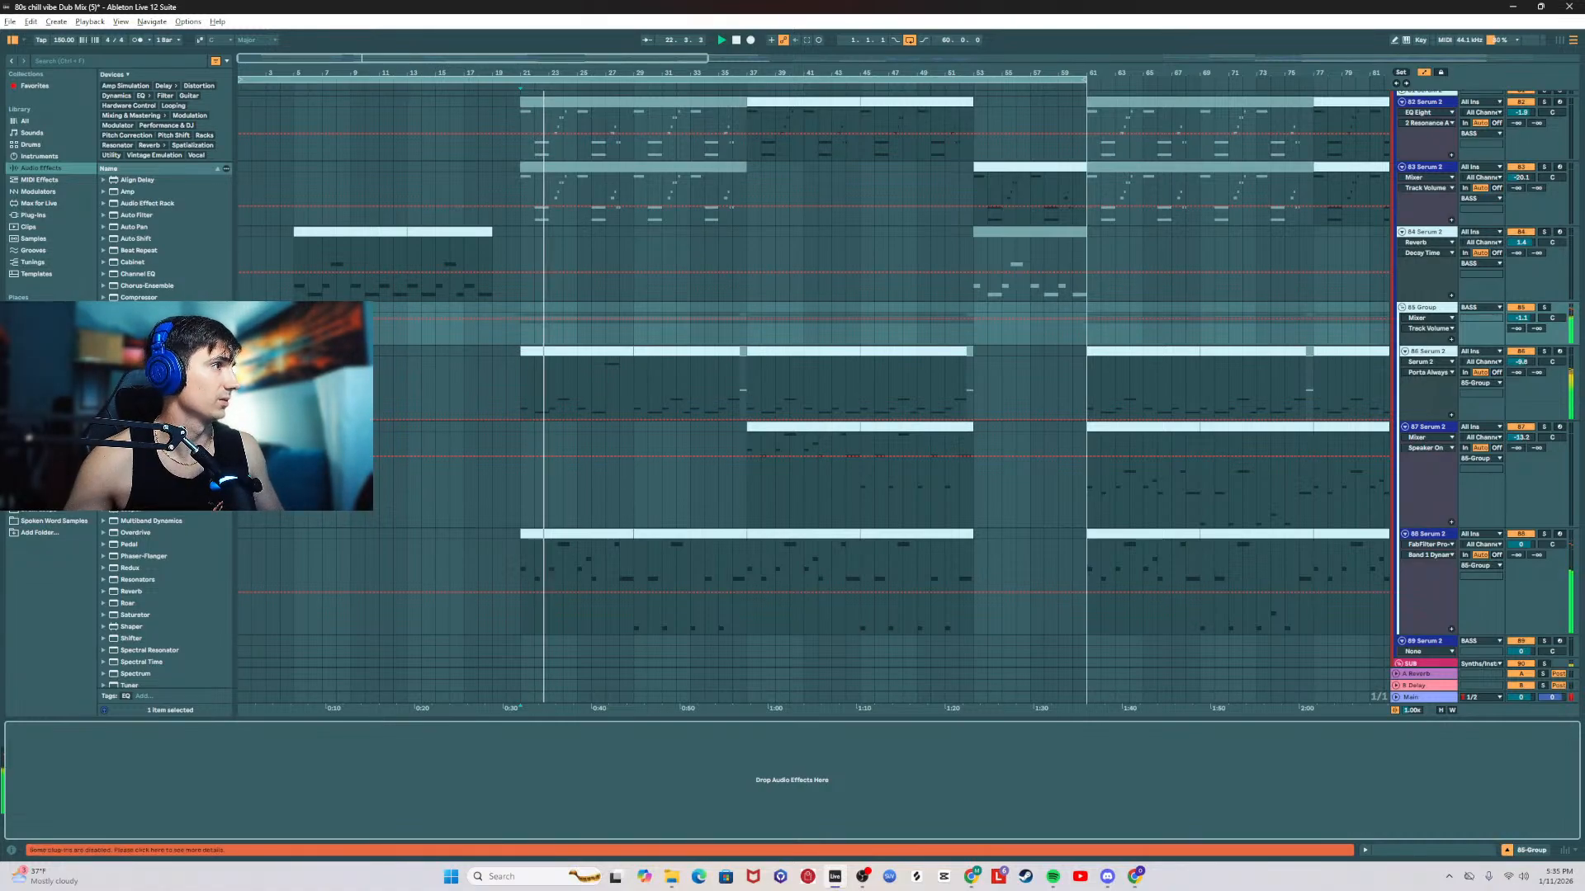
pyautogui.moveTo(135, 380); pyautogui.dragTo(250, 783)
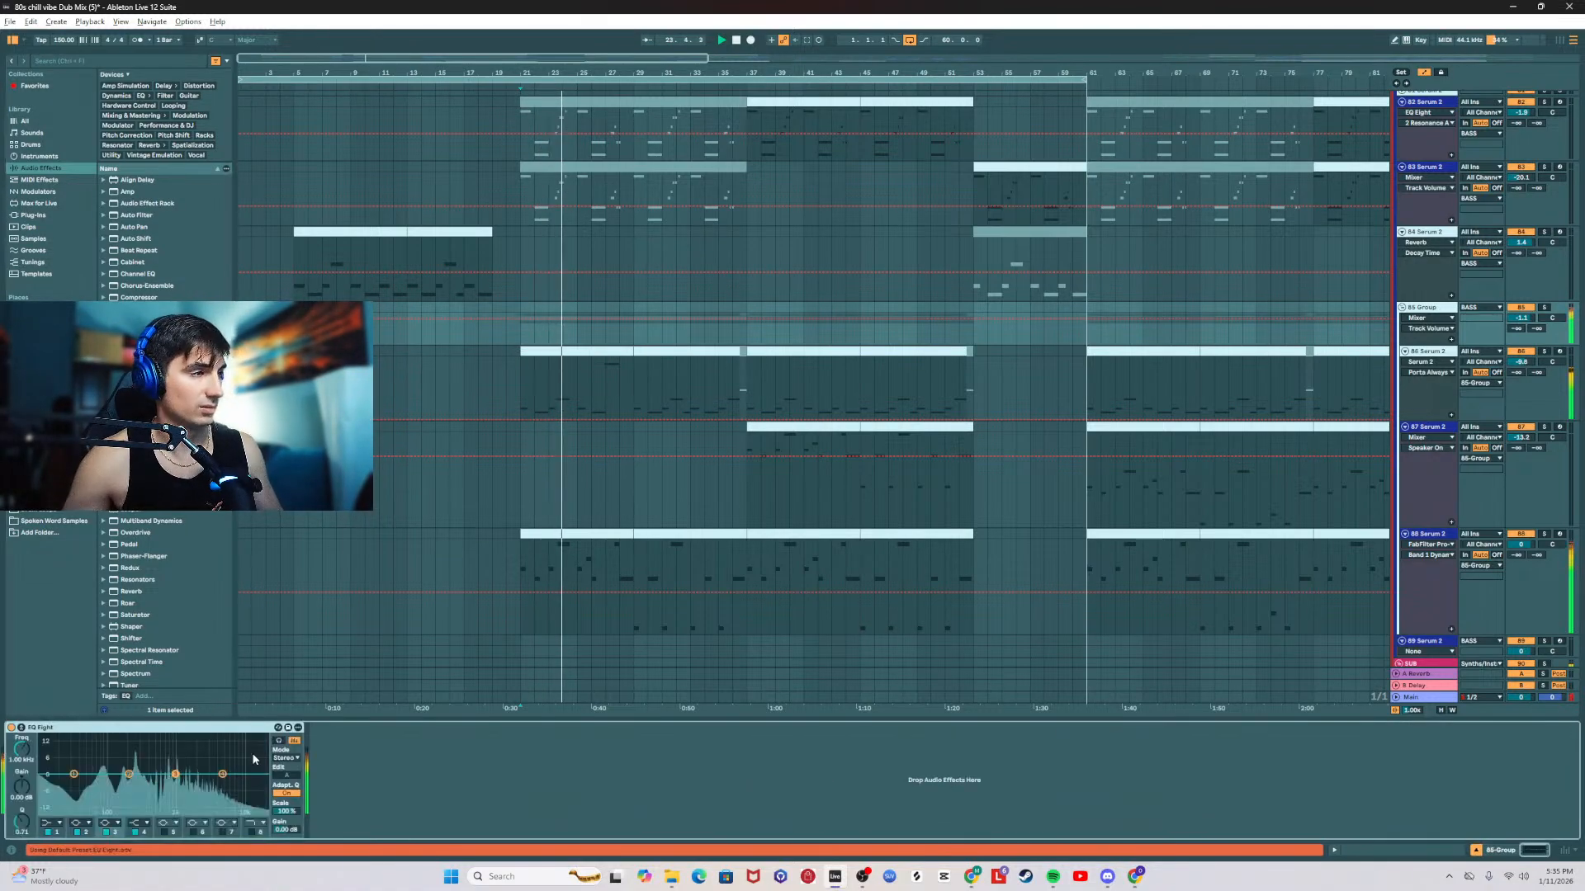
# Step: Set the 85 Group's EQ Eight to a low cut on band 1 and a narrower 4 dB cut around 667 Hz on band 2
pyautogui.click(53, 824)
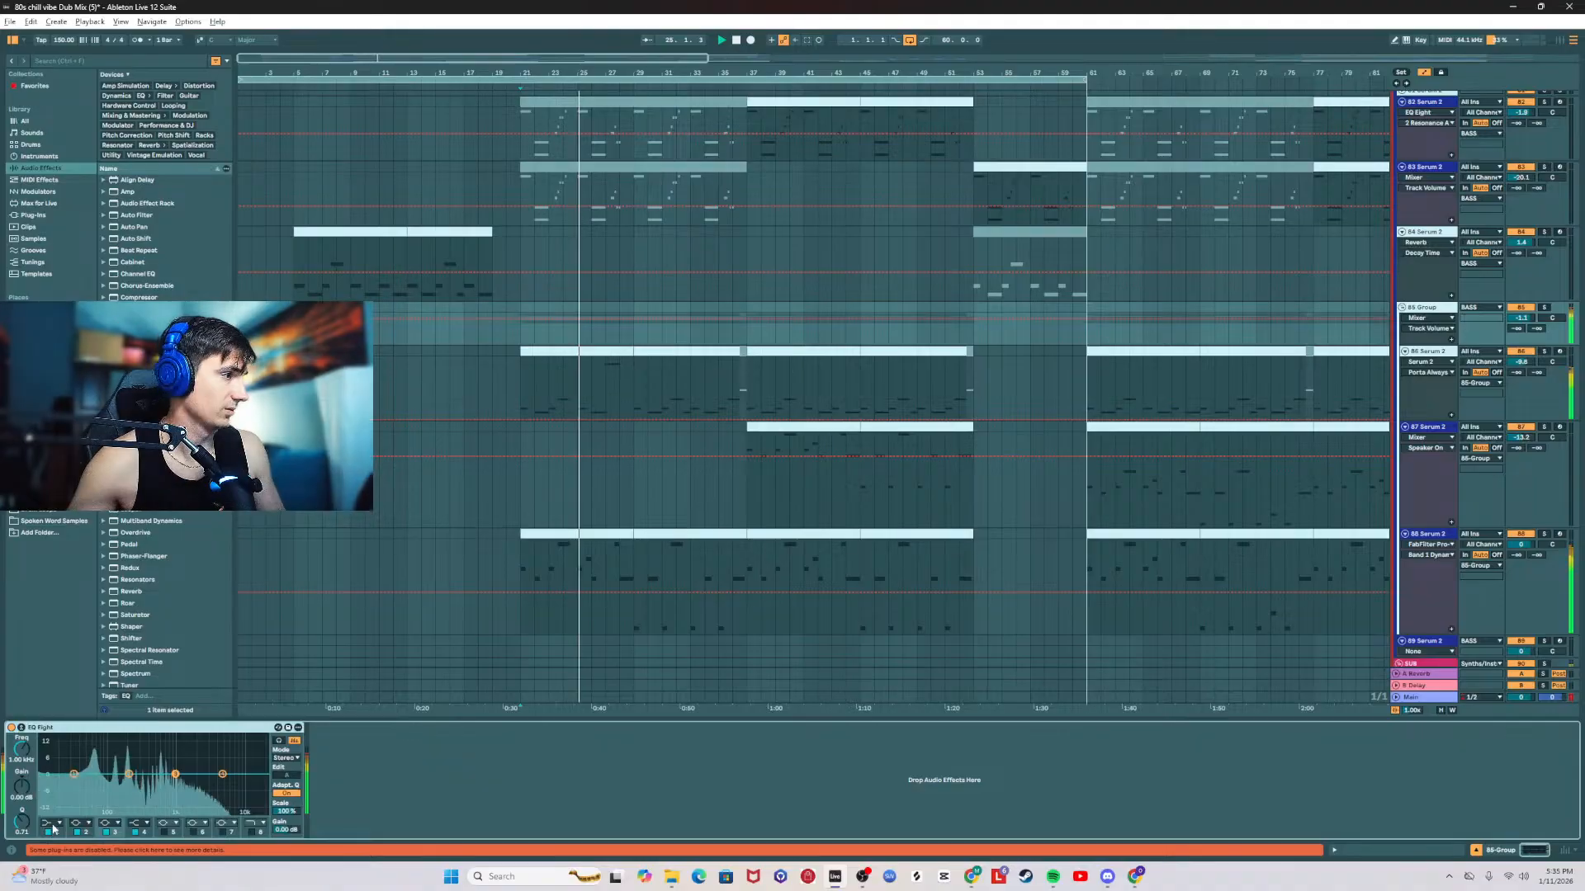
pyautogui.click(59, 824)
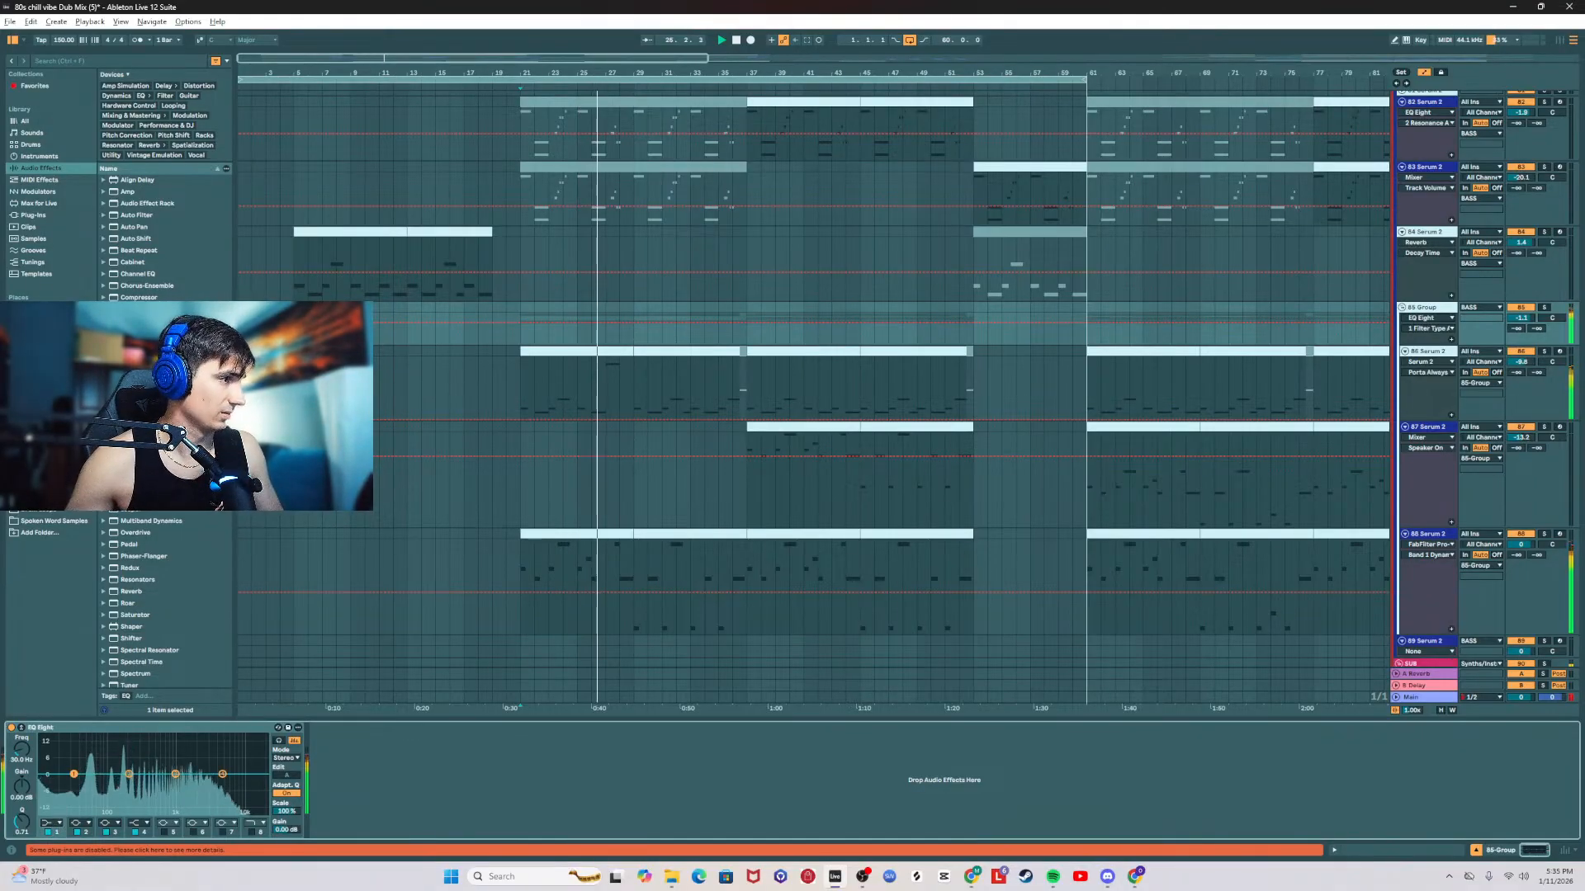
pyautogui.moveTo(74, 775); pyautogui.dragTo(158, 785)
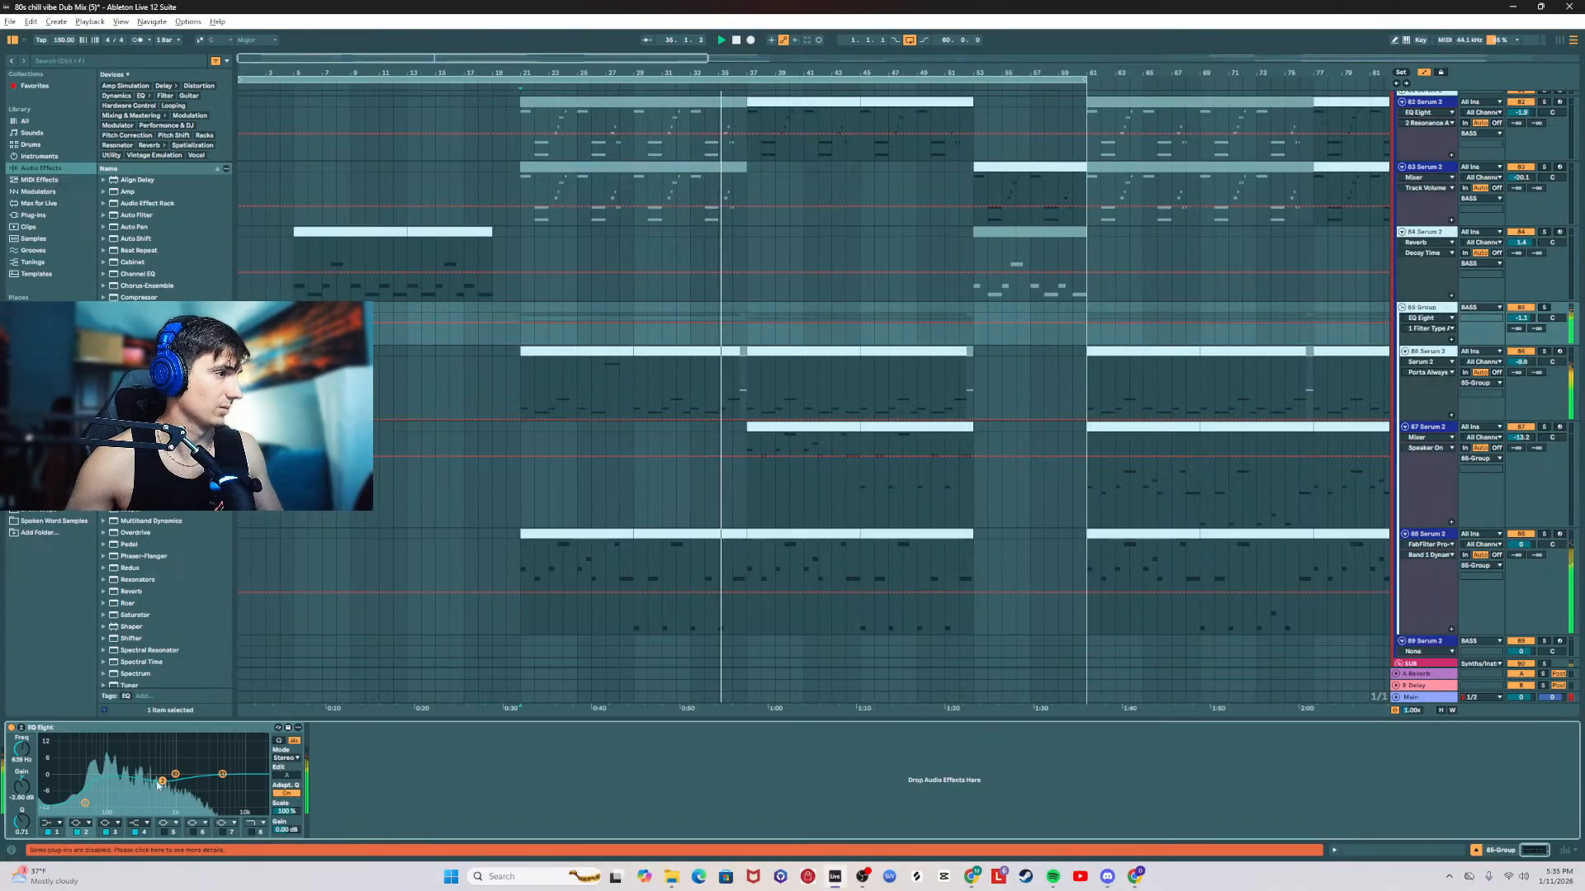
pyautogui.scroll(8, 162, 781)
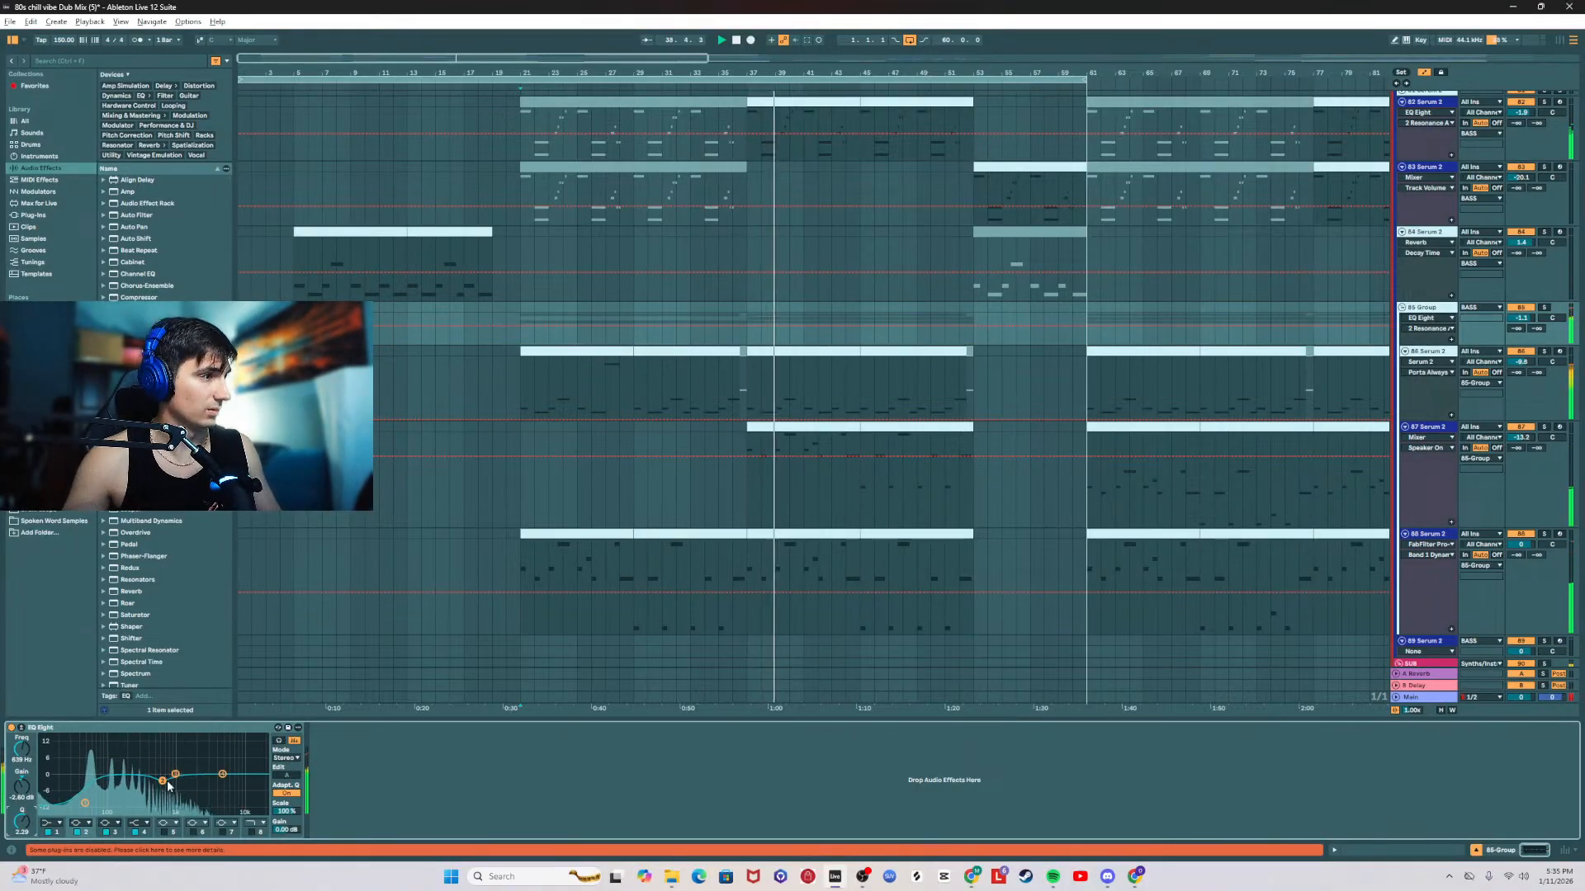
pyautogui.moveTo(168, 785); pyautogui.dragTo(163, 784)
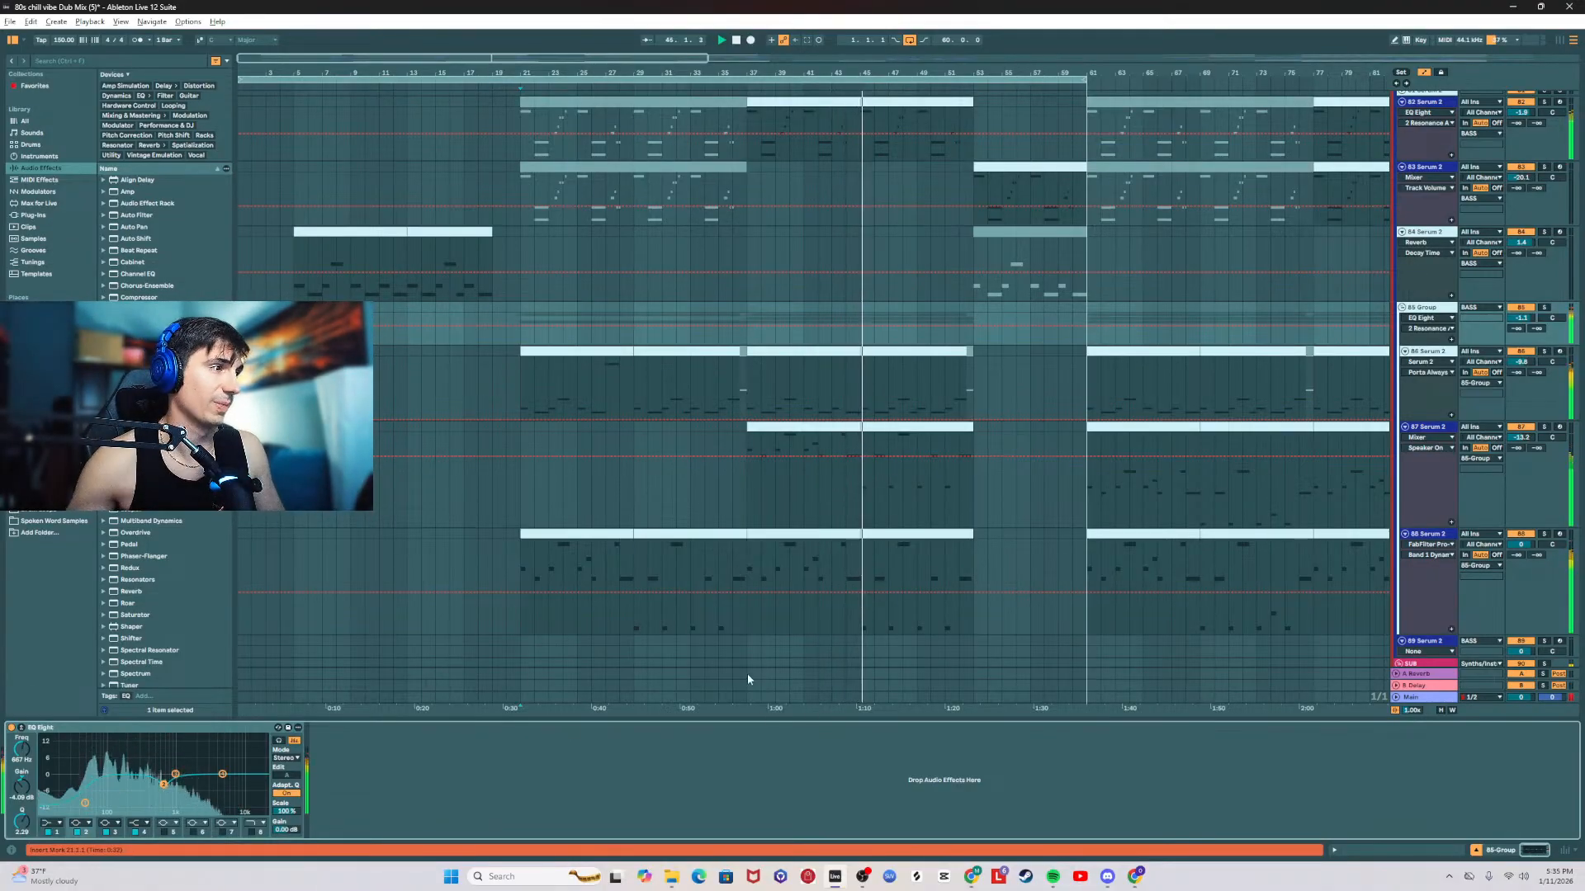
# Step: Review the Main track's effect chain and those of the 86 and 83 Serum 2 tracks, moving the playback position between bars 21 and 17
pyautogui.click(1419, 698)
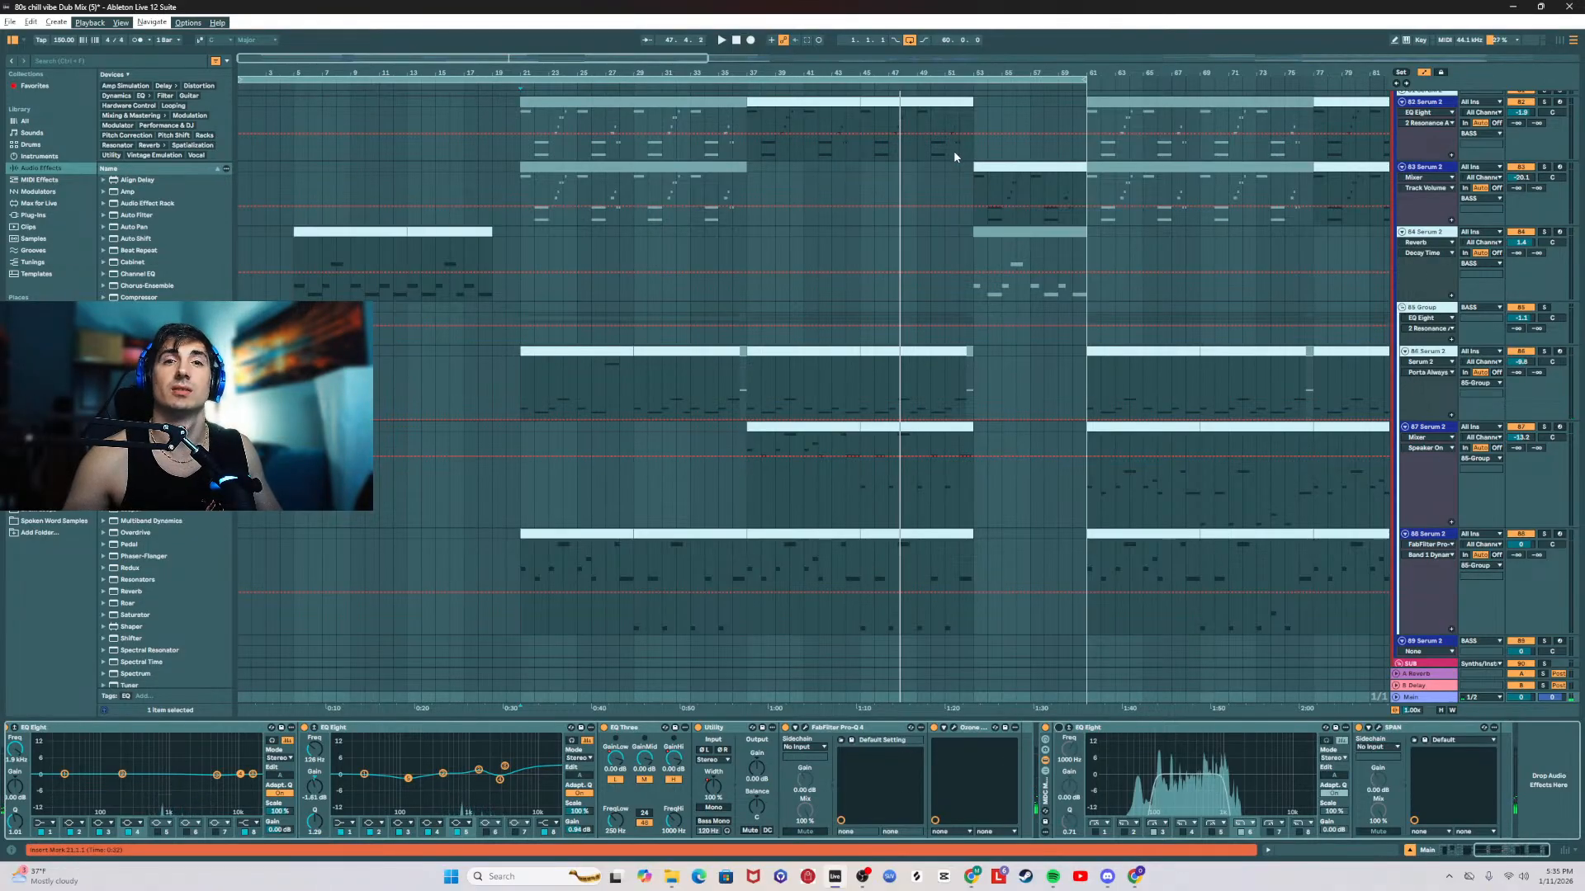
pyautogui.click(517, 369)
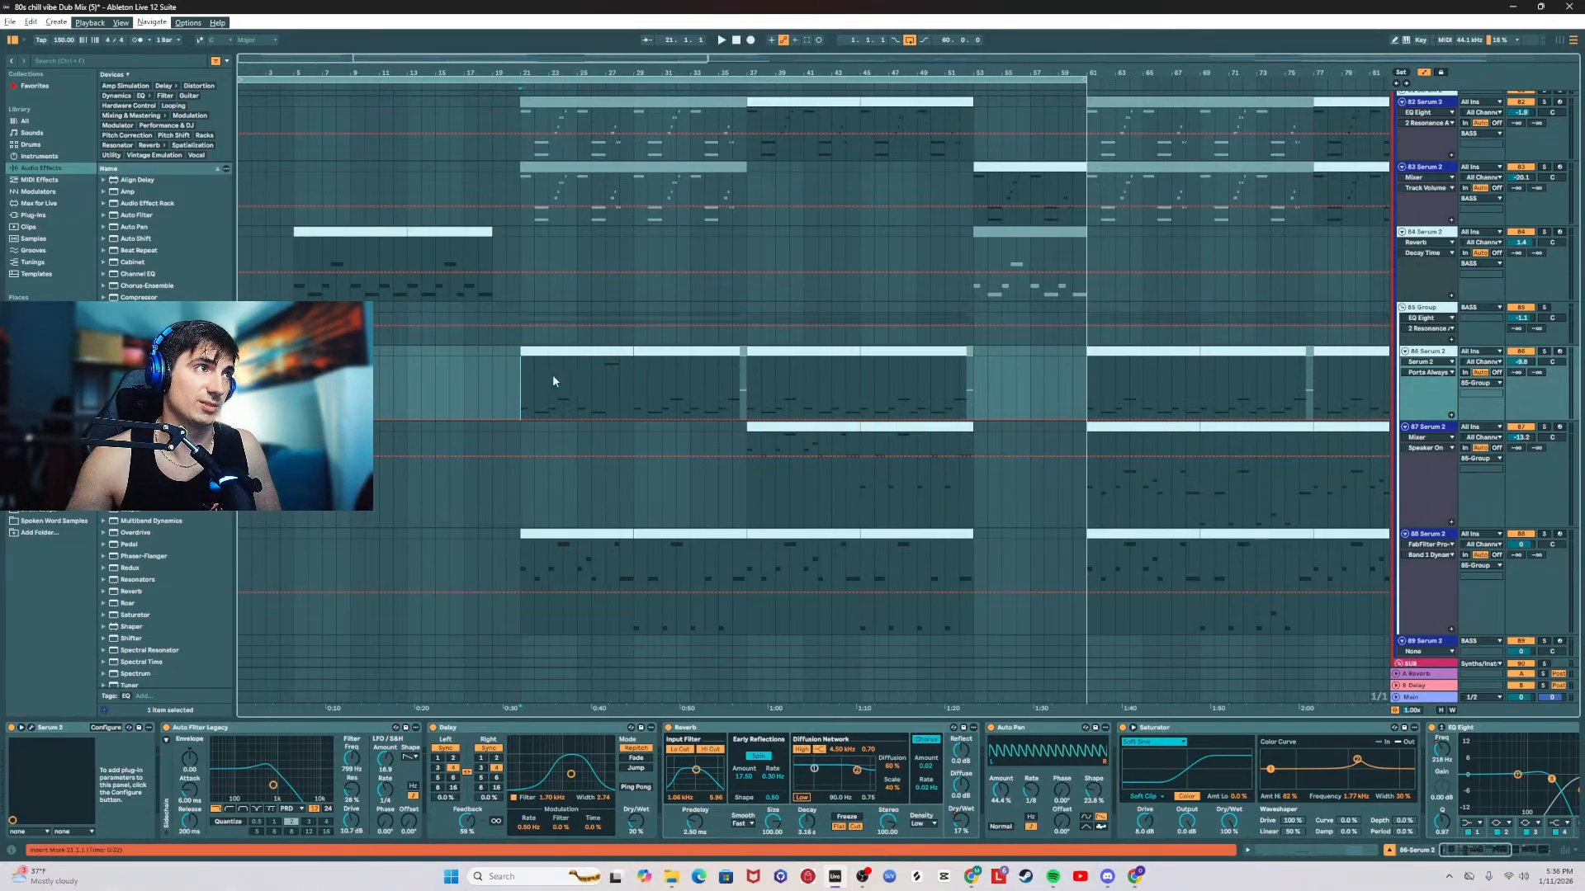
pyautogui.click(464, 171)
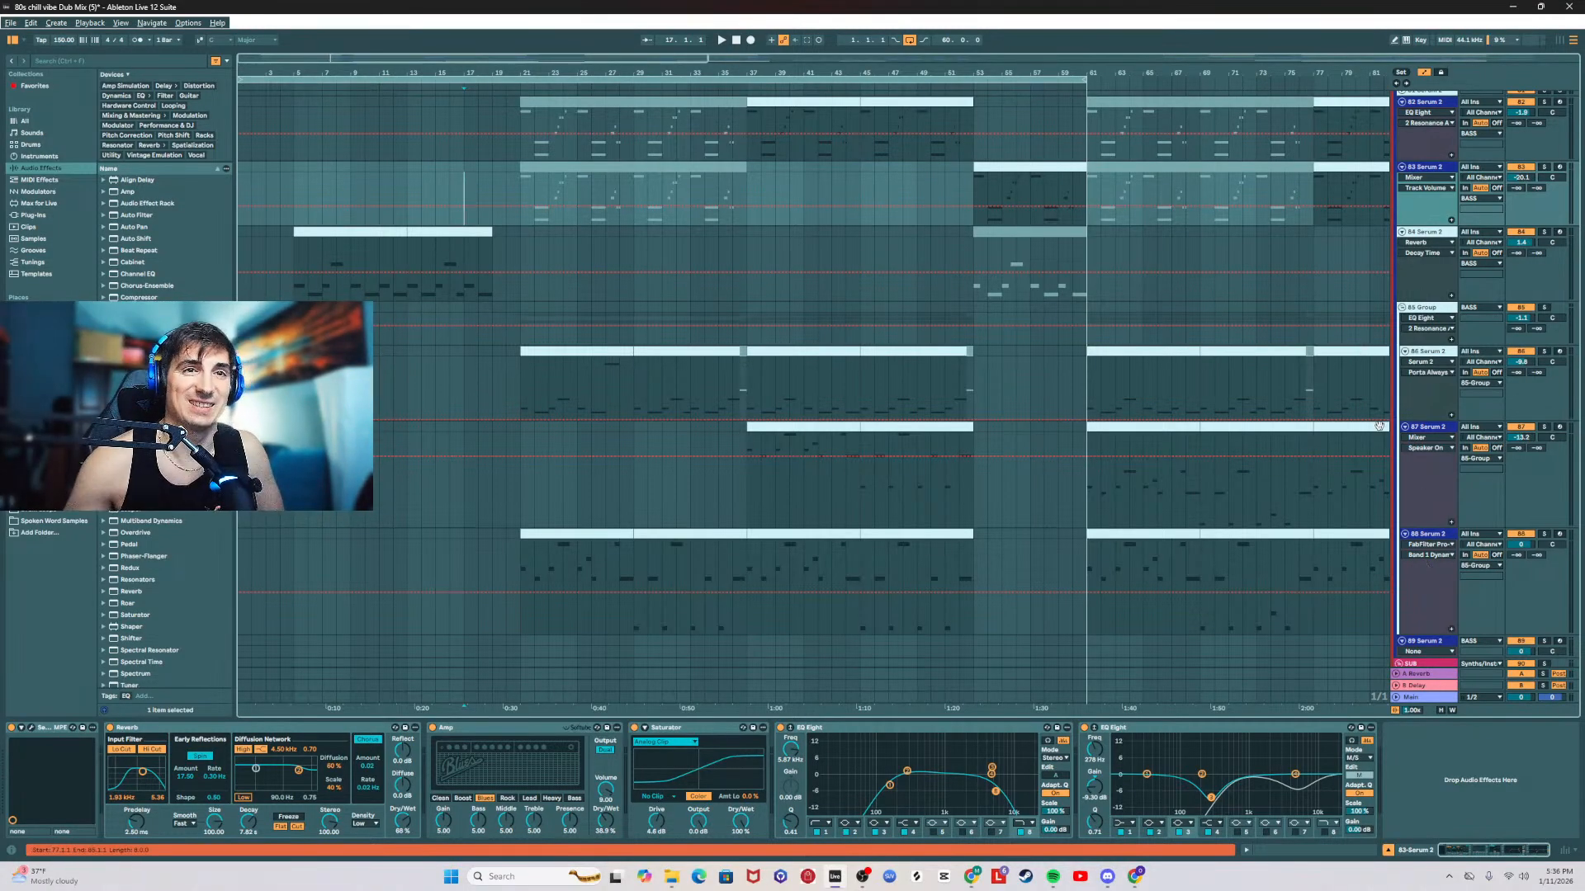
pyautogui.click(526, 383)
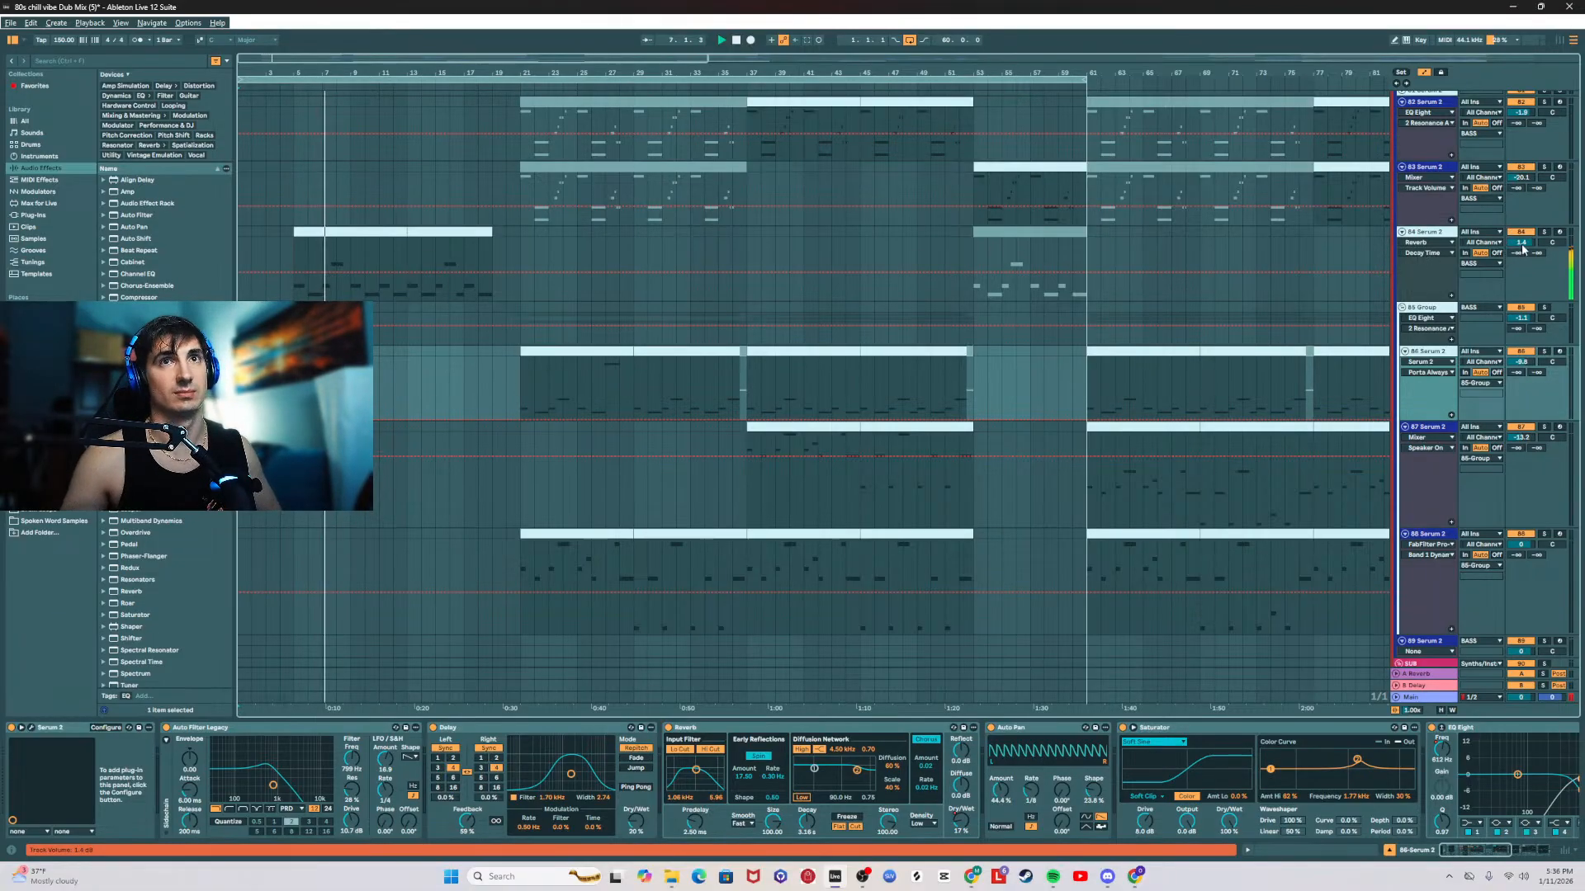
# Step: Lower the 84 Serum 2 track's volume to about -0.2 dB and shorten its Reverb decay time to about 1.47 s
pyautogui.moveTo(1520, 243); pyautogui.dragTo(1521, 235)
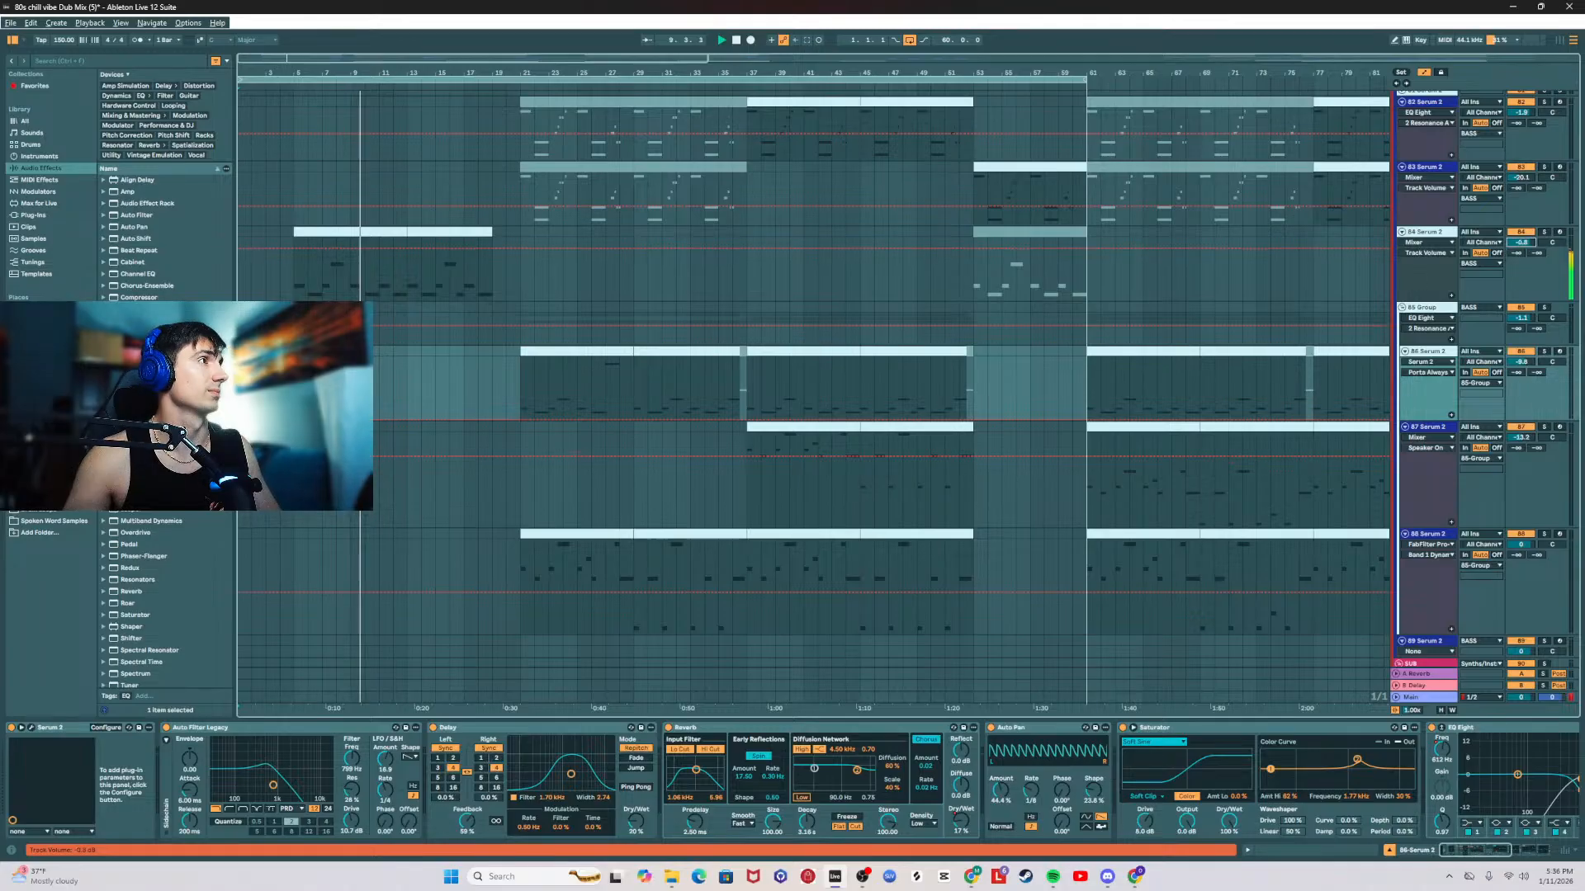
pyautogui.click(1439, 232)
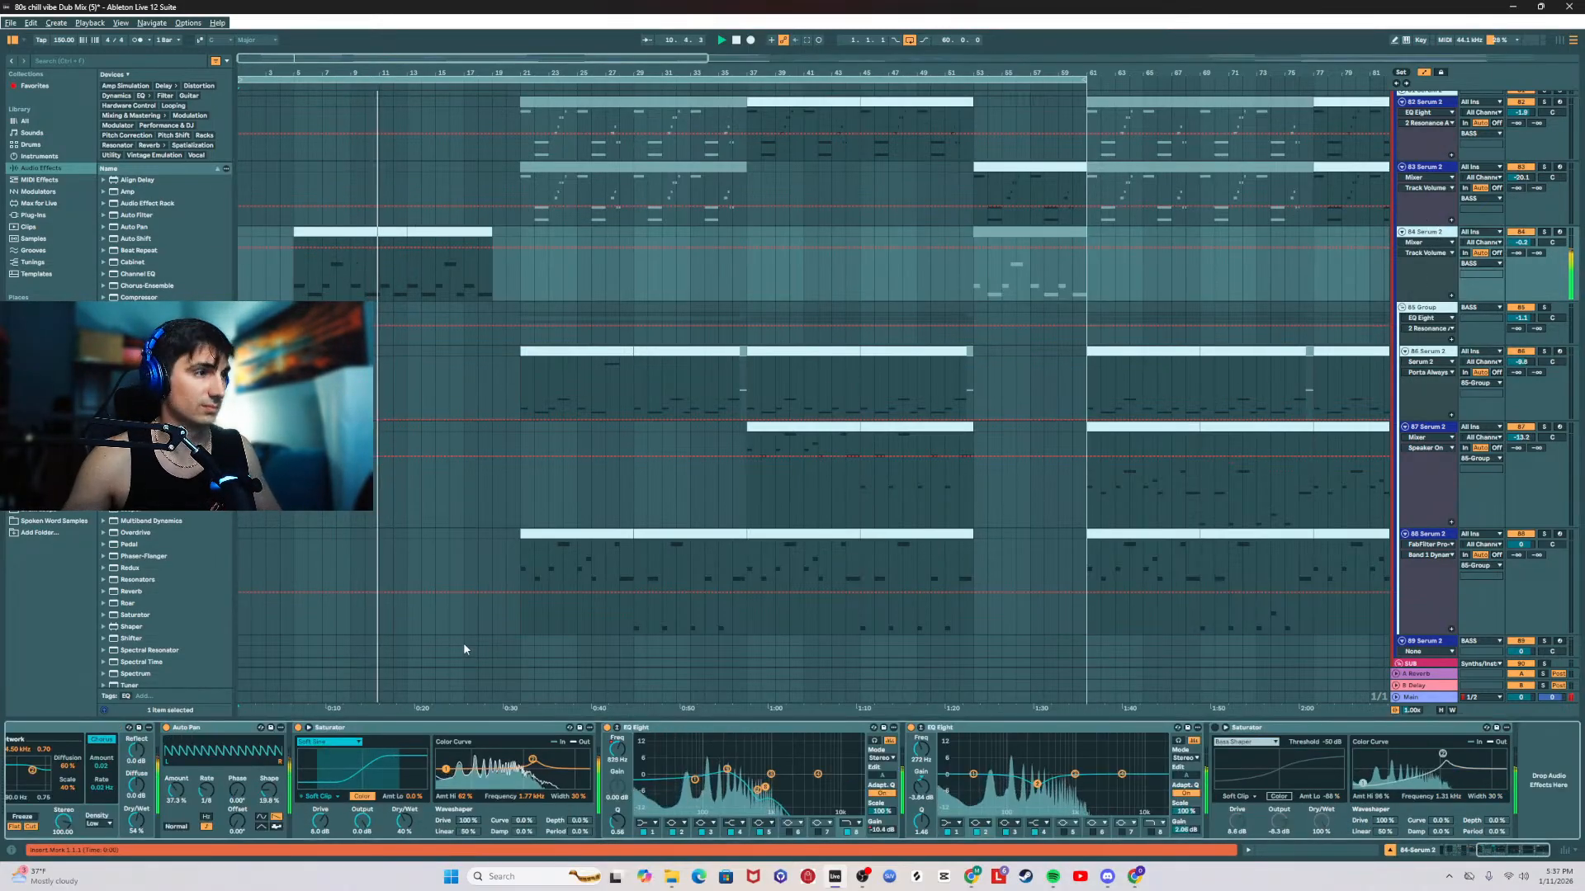
pyautogui.click(1457, 856)
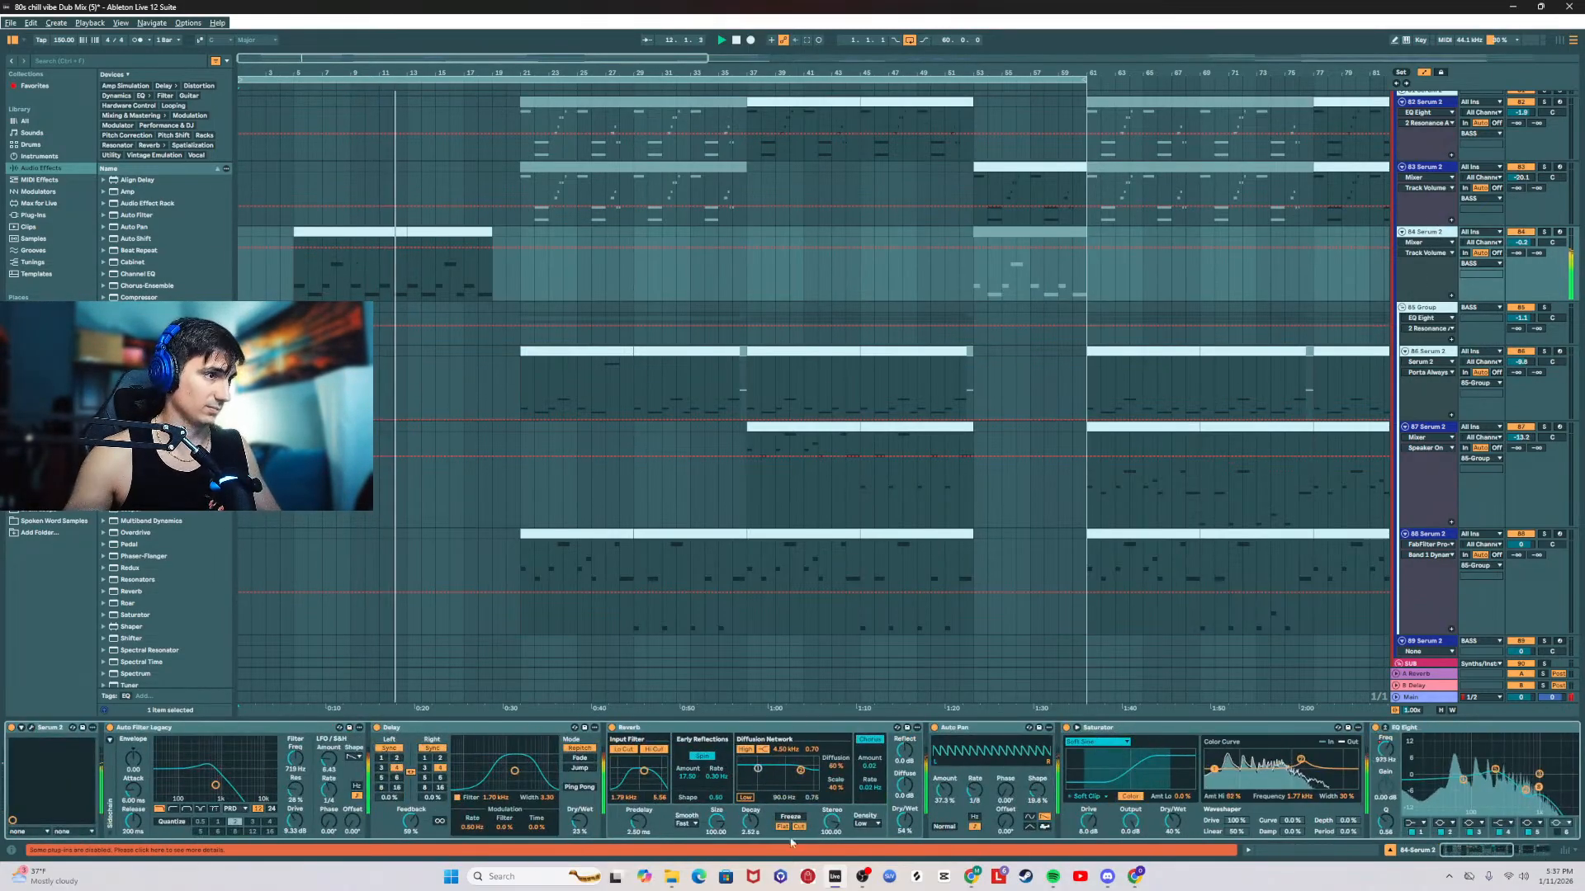
pyautogui.moveTo(750, 822)
pyautogui.mouseDown()
pyautogui.moveTo(750, 837)
pyautogui.moveTo(759, 824)
pyautogui.mouseUp()
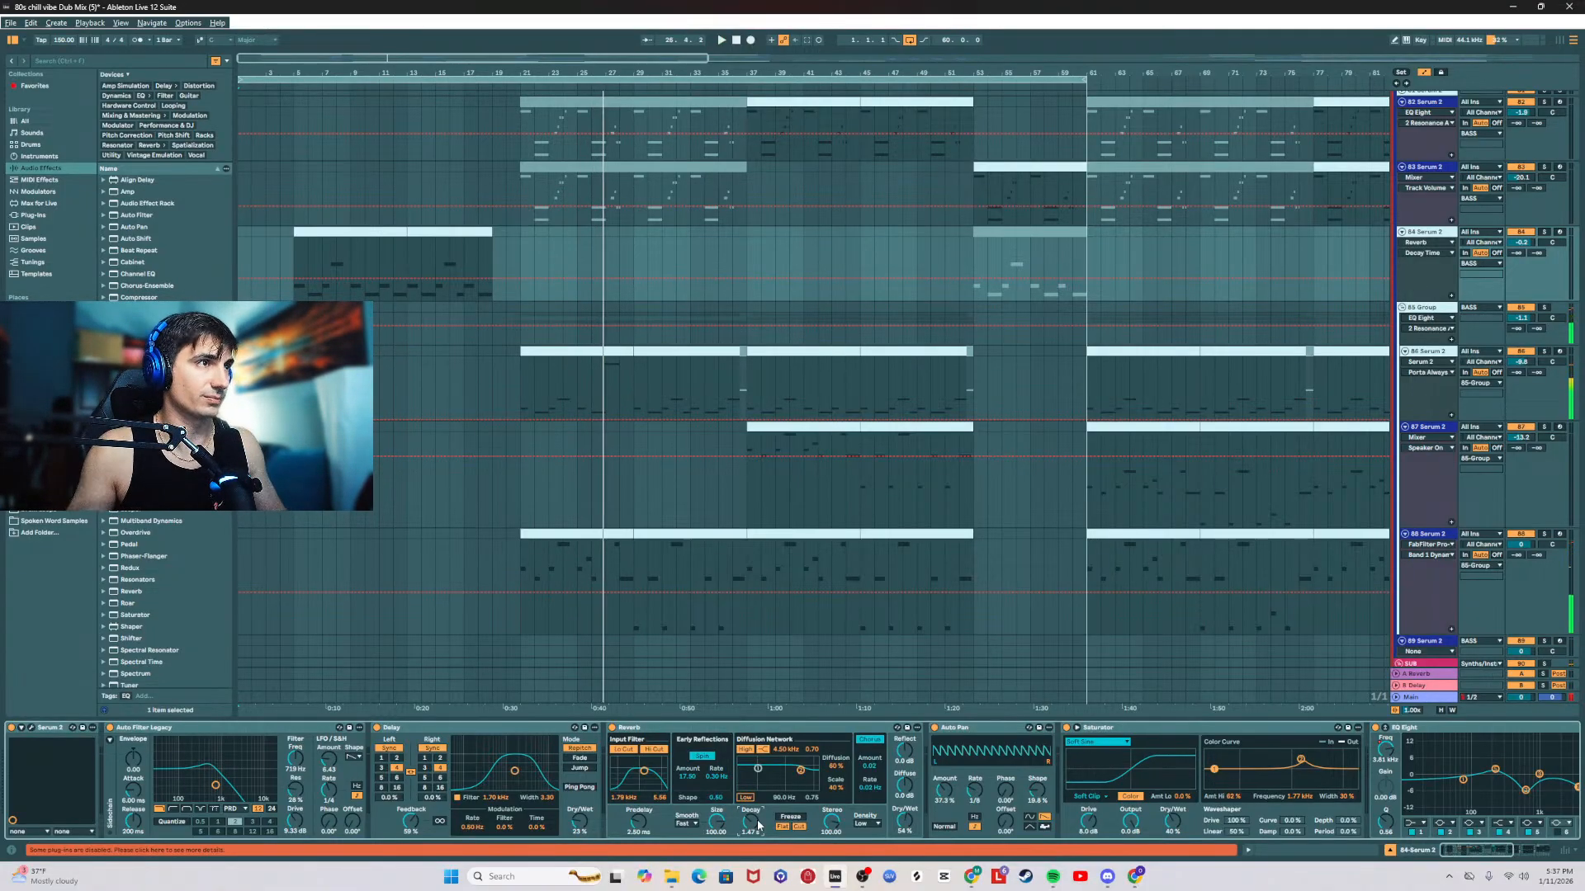
# Step: Return to bar 21 and check the effect chains of the 86 and 87 Serum 2 tracks before replaying the intro
pyautogui.click(523, 365)
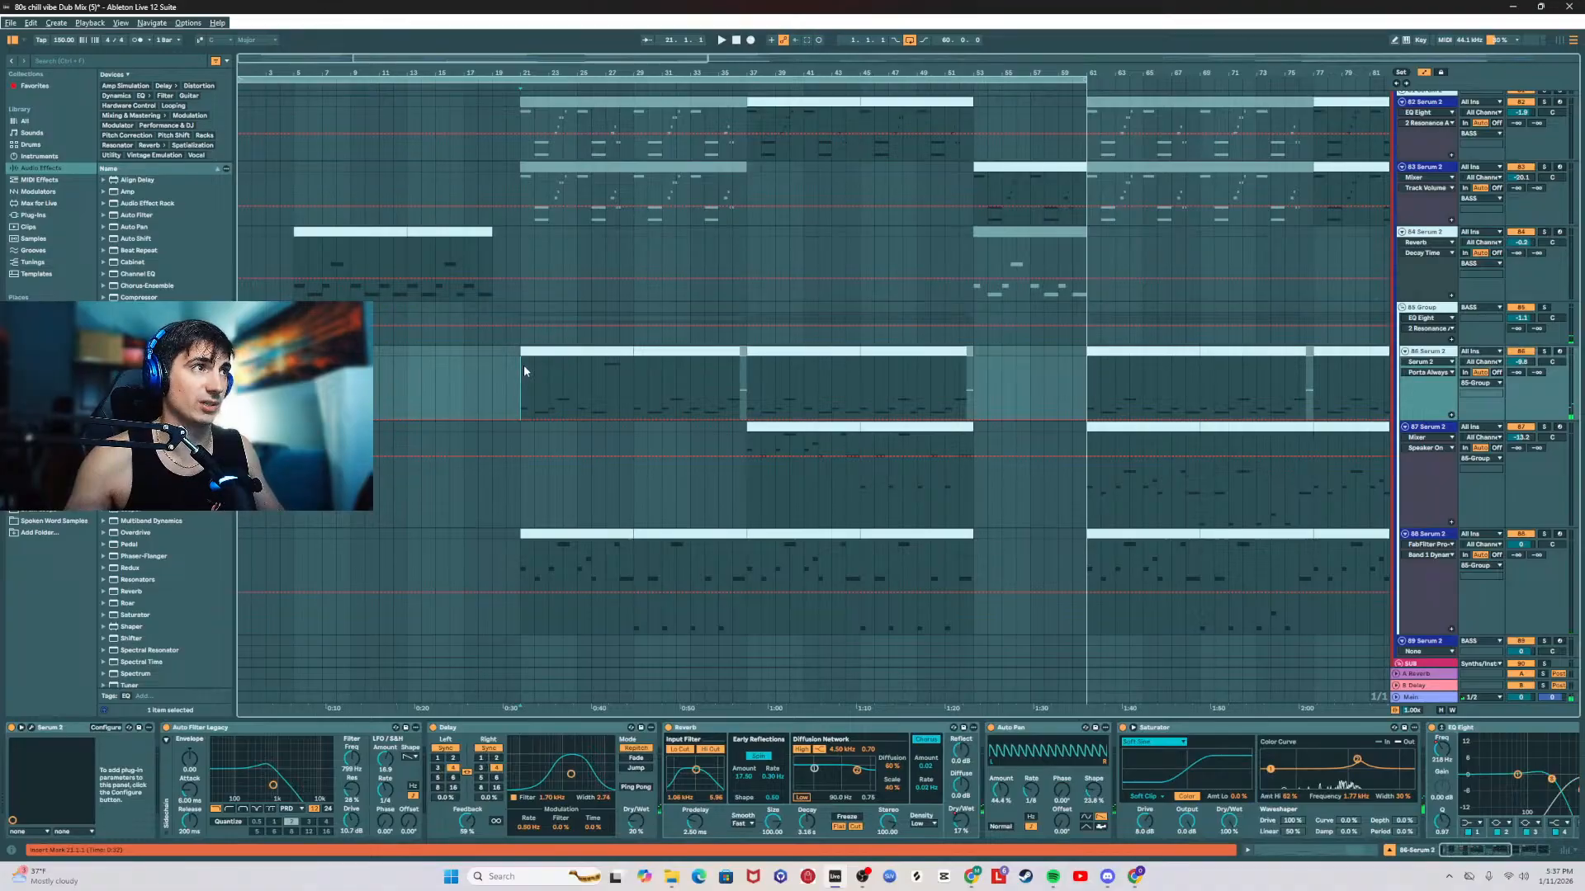
pyautogui.click(527, 507)
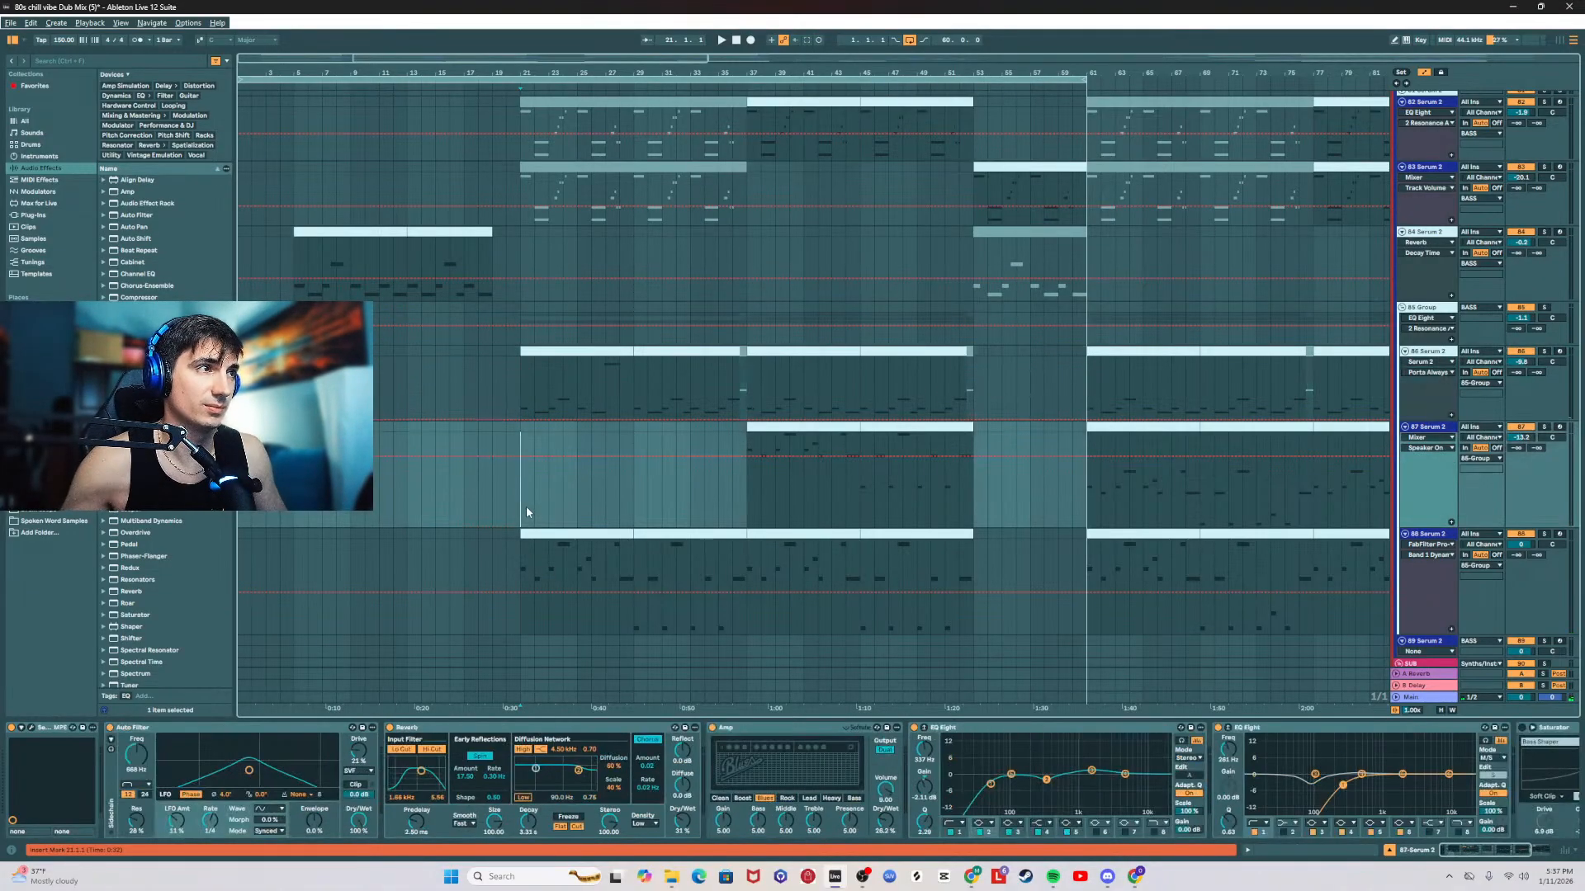
pyautogui.click(578, 500)
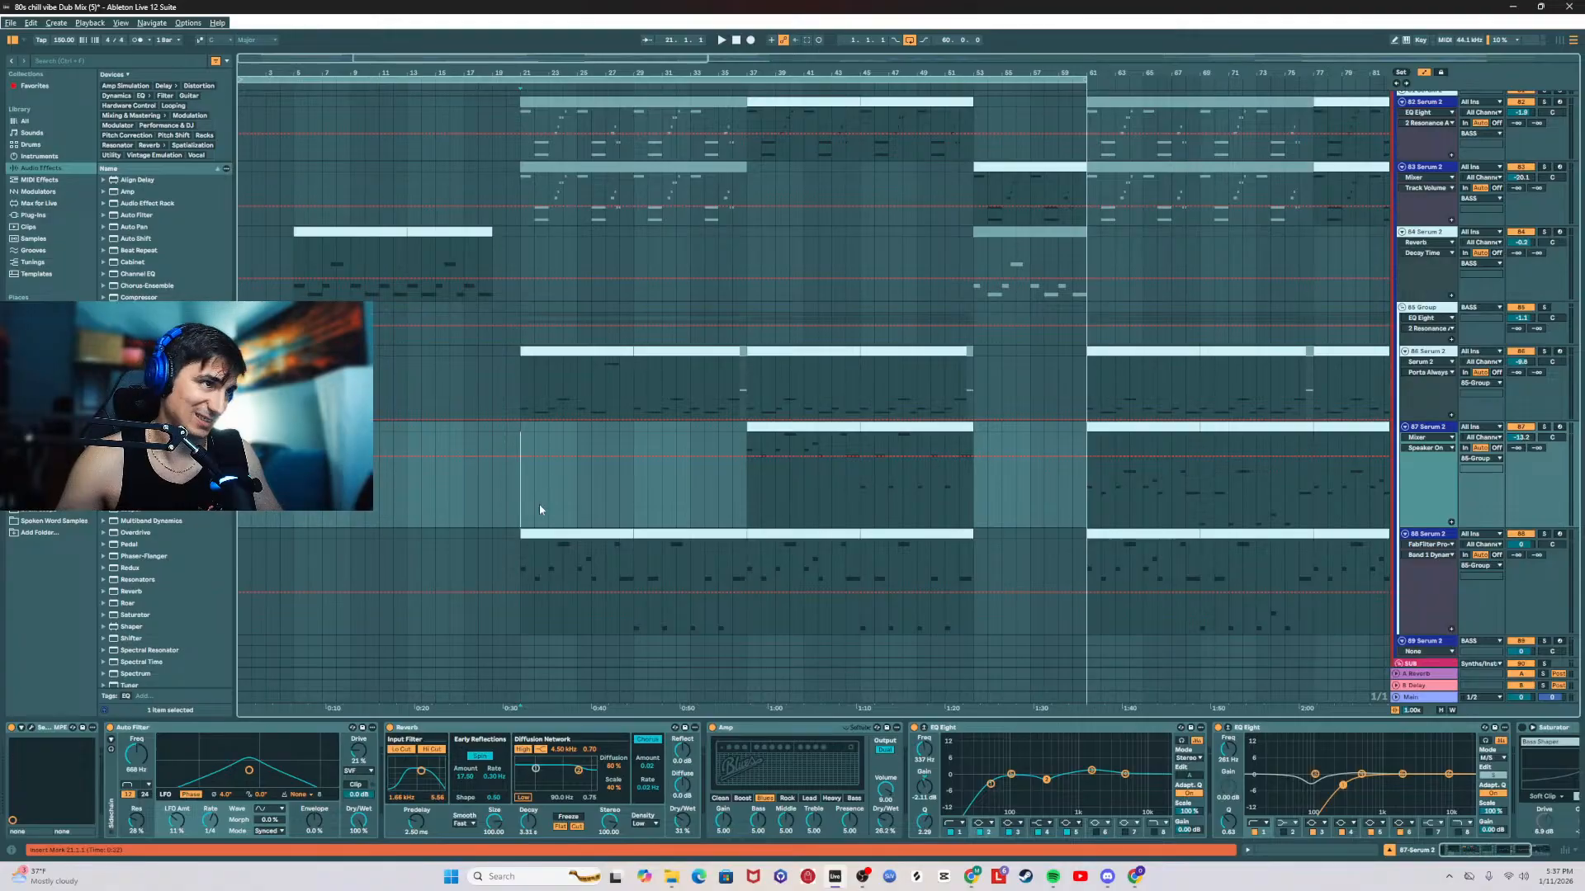
pyautogui.click(591, 439)
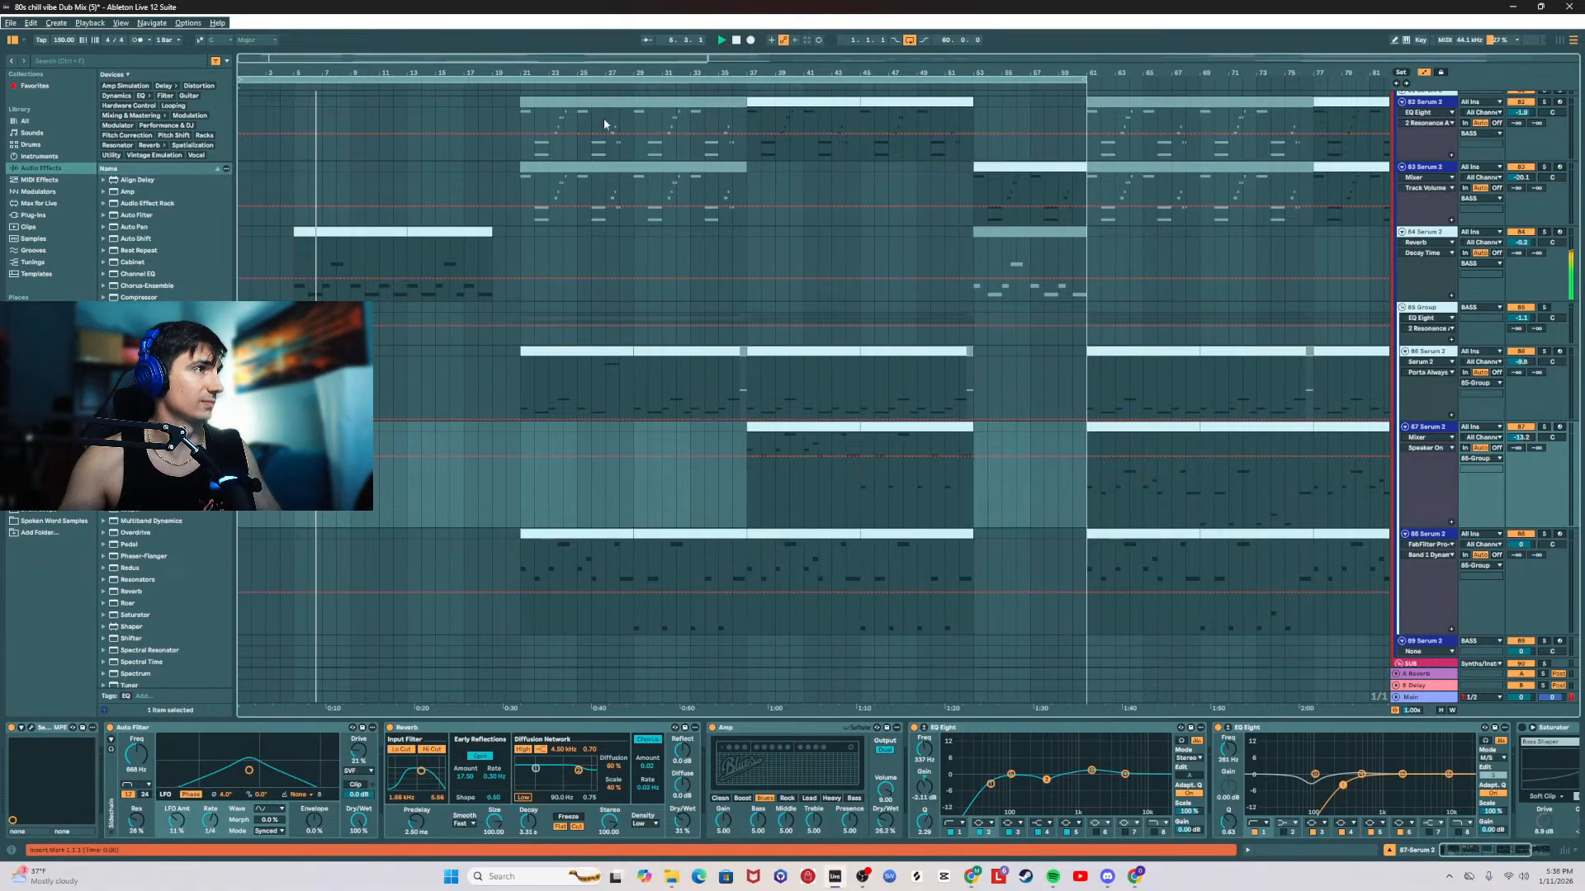
# Step: Open the 84 Serum 2 intro clip's notes and shorten its first C1 note to about two beats
pyautogui.doubleClick(325, 231)
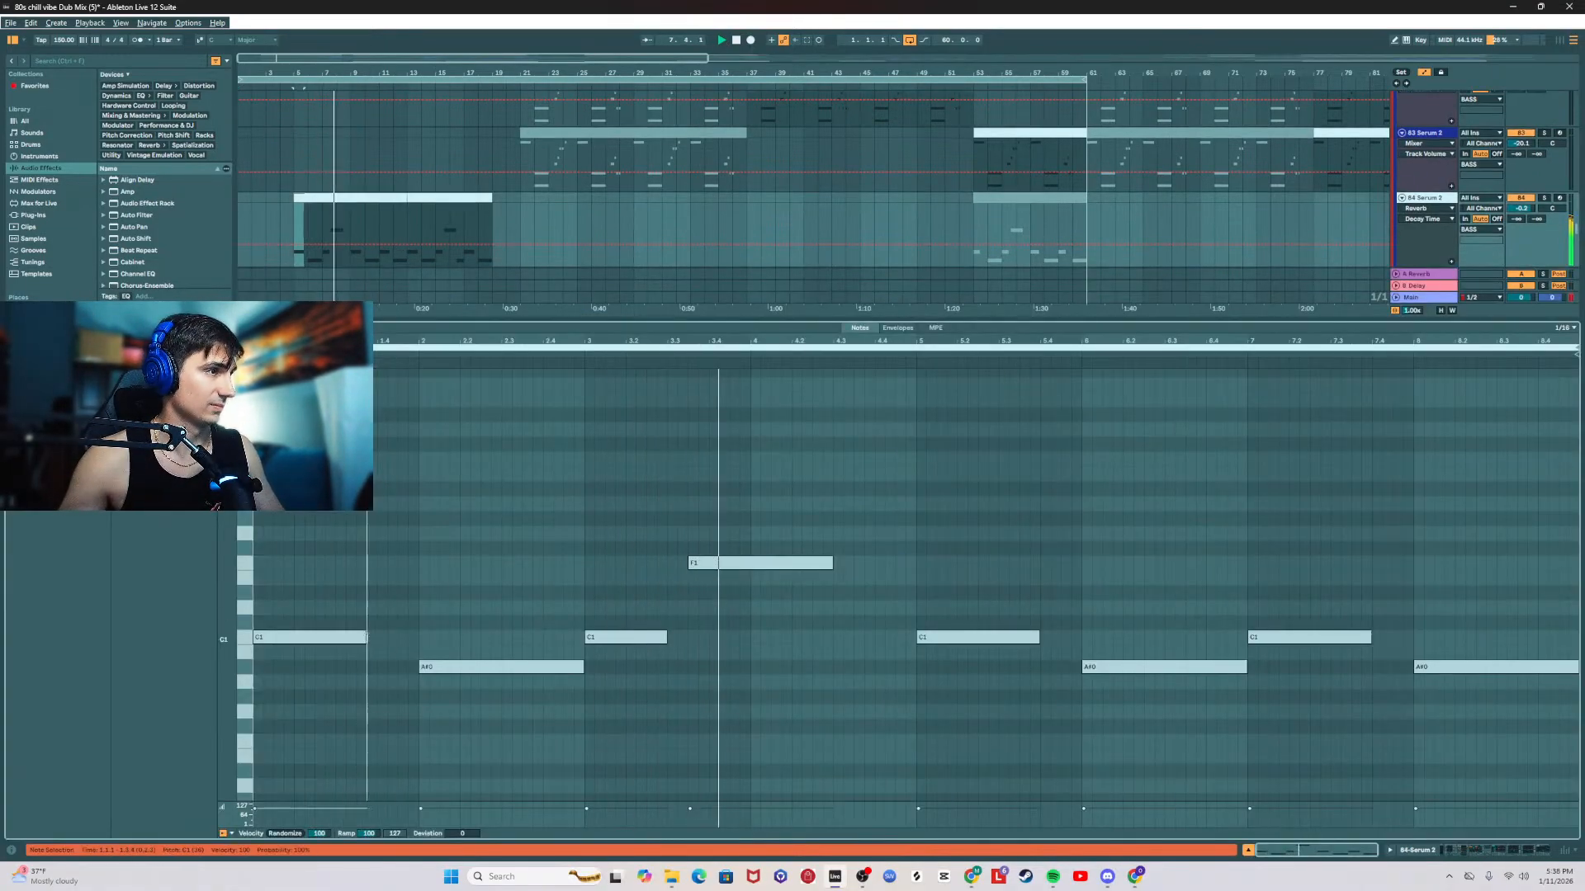
pyautogui.click(353, 640)
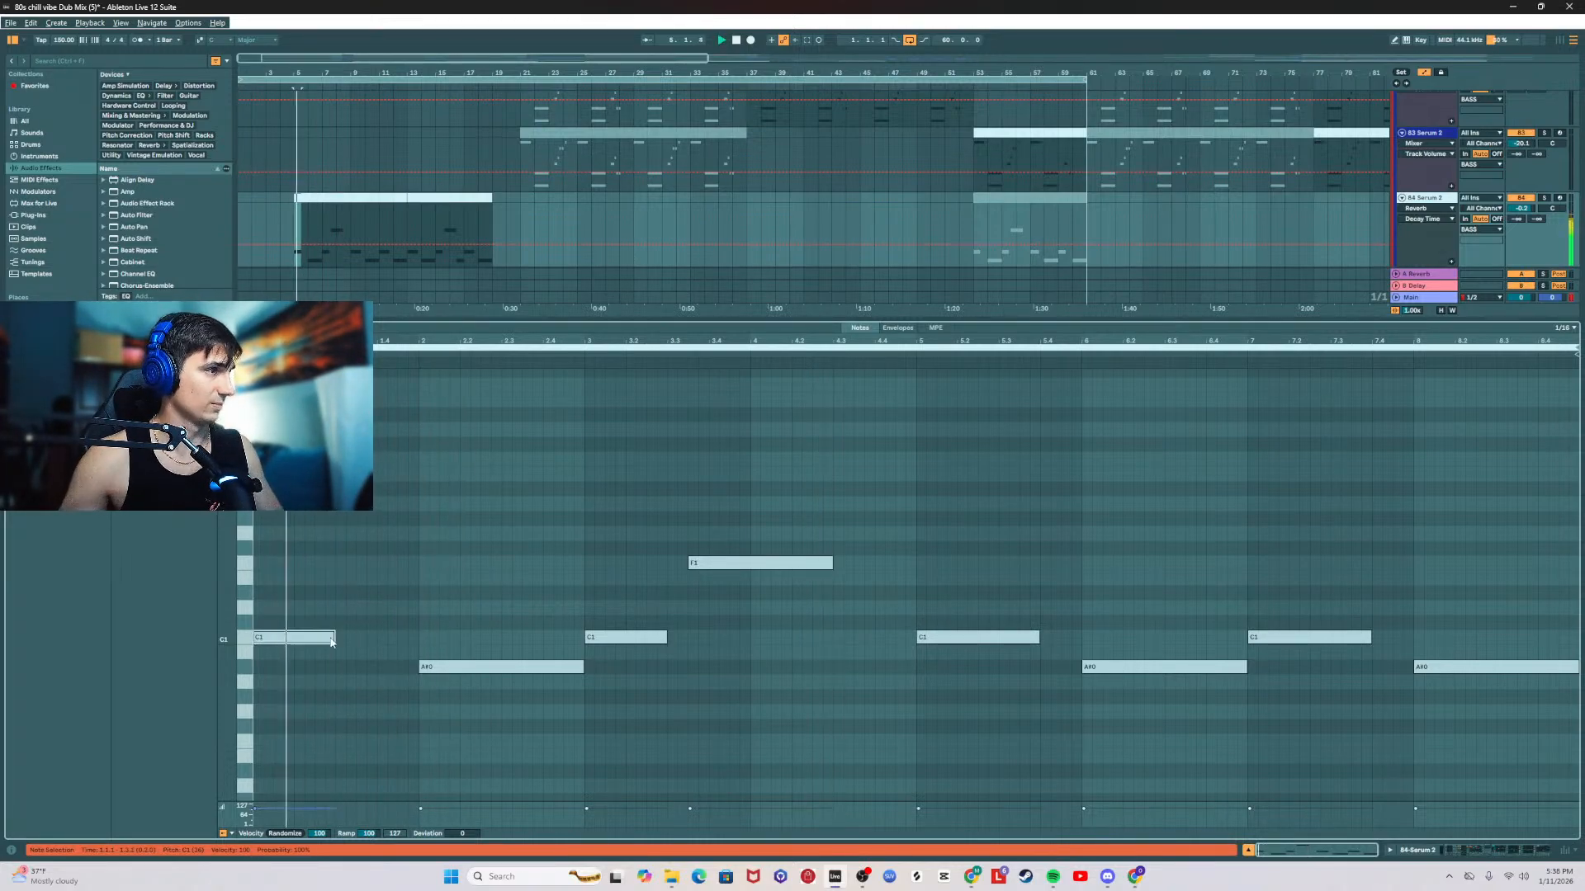
pyautogui.moveTo(354, 643); pyautogui.dragTo(332, 643)
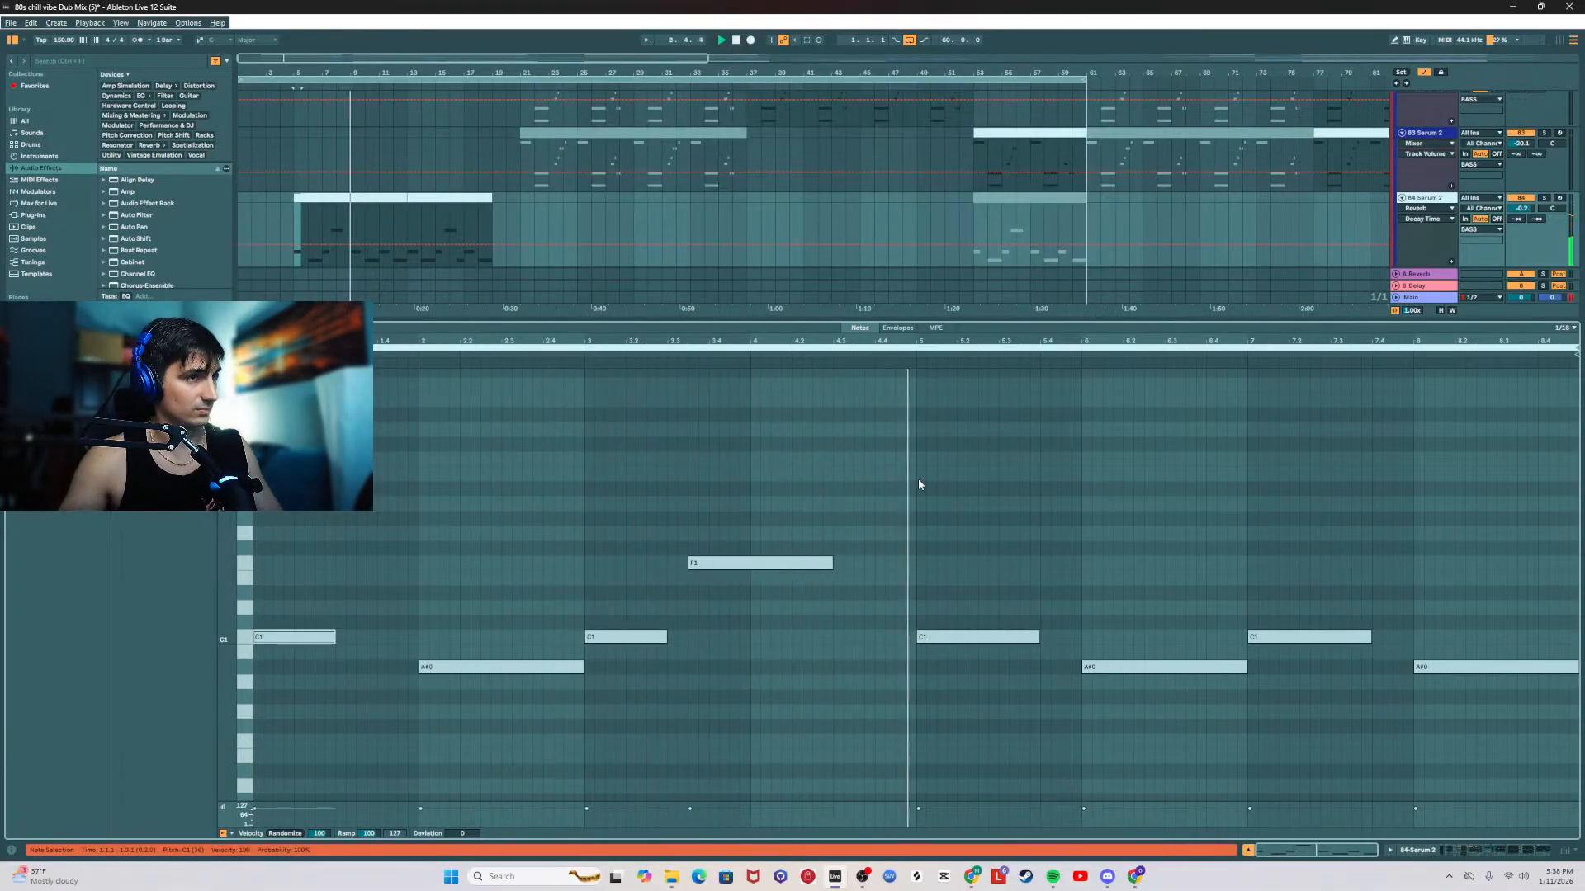
pyautogui.click(1036, 638)
pyautogui.click(1069, 620)
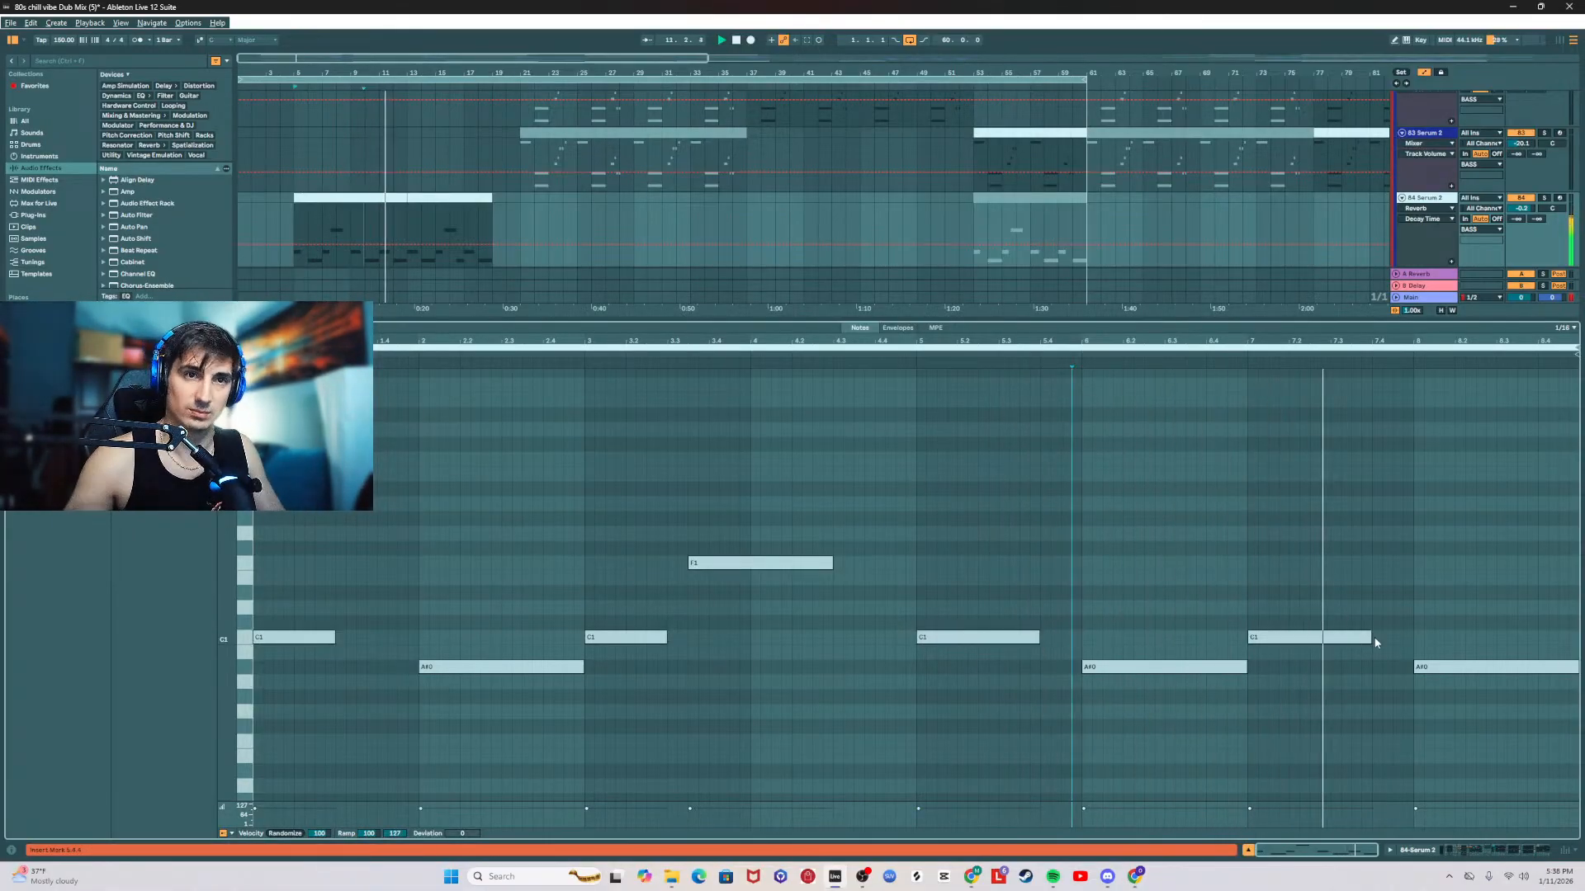
# Step: Shorten the C1 note at bar 7 of the 84 Serum 2 track's first intro clip to about two and a half beats
pyautogui.moveTo(1370, 638); pyautogui.dragTo(1350, 632)
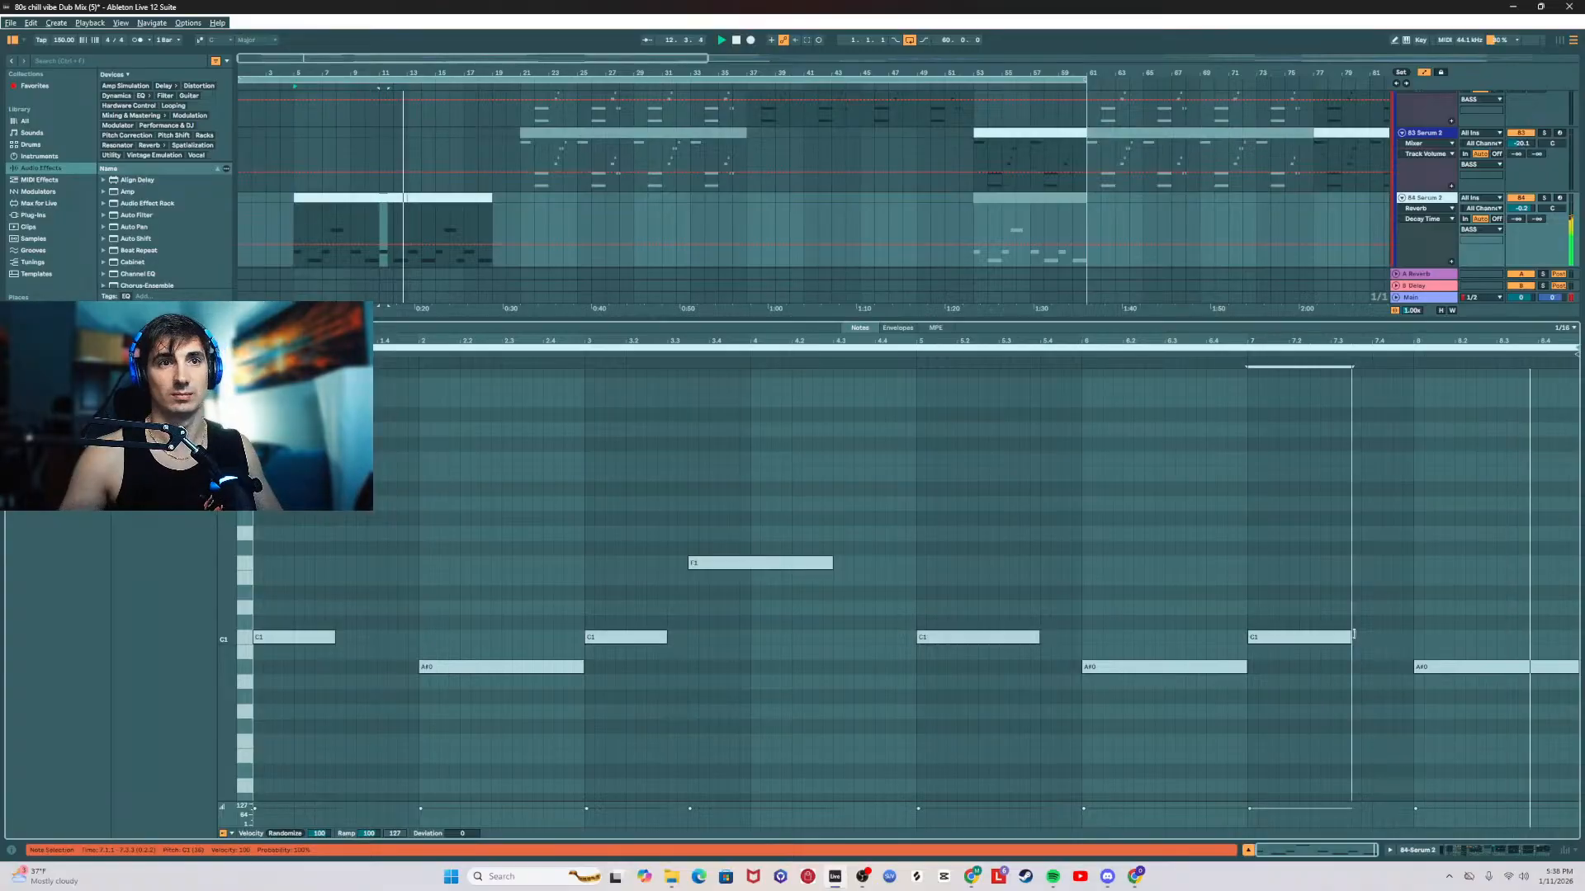
pyautogui.click(441, 209)
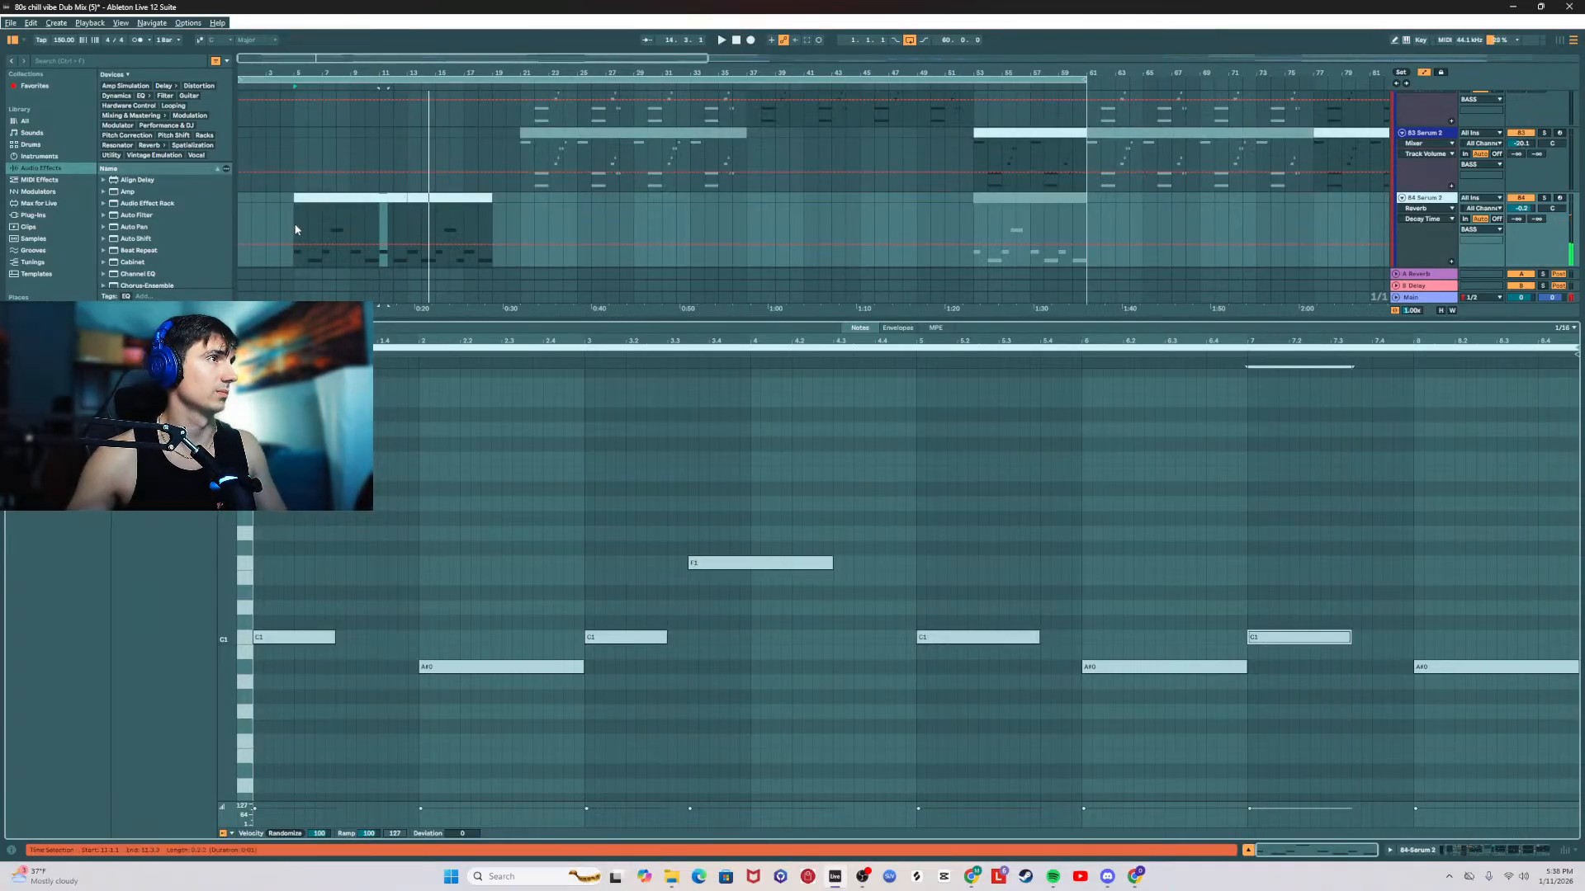
pyautogui.moveTo(295, 230); pyautogui.dragTo(405, 198)
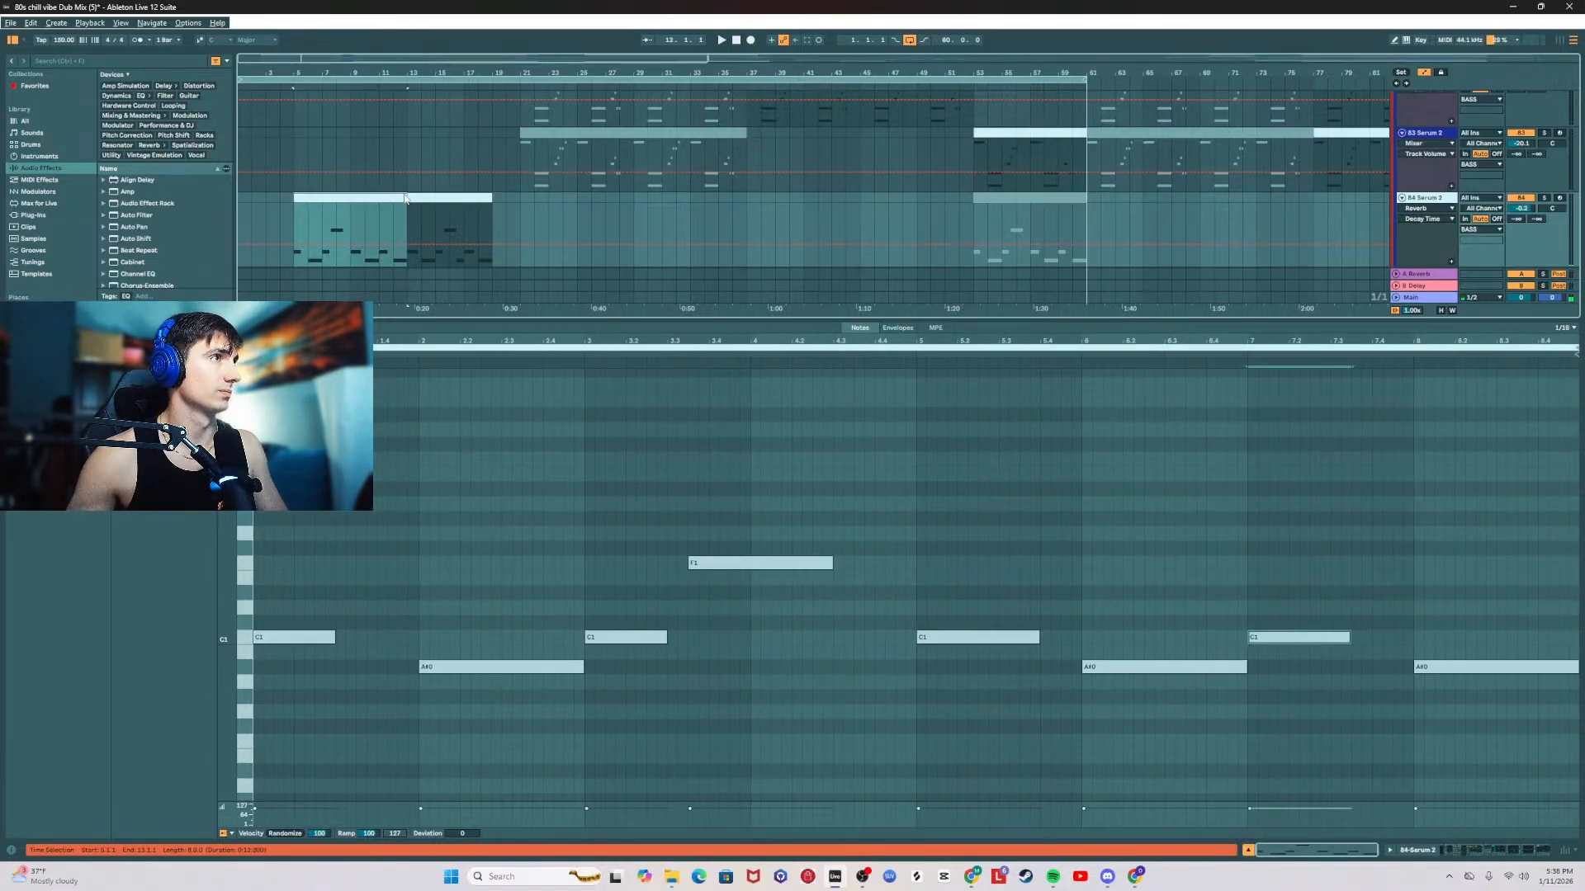
pyautogui.hotkey('ctrl', 'd')
pyautogui.hotkey('ctrl', 'z')
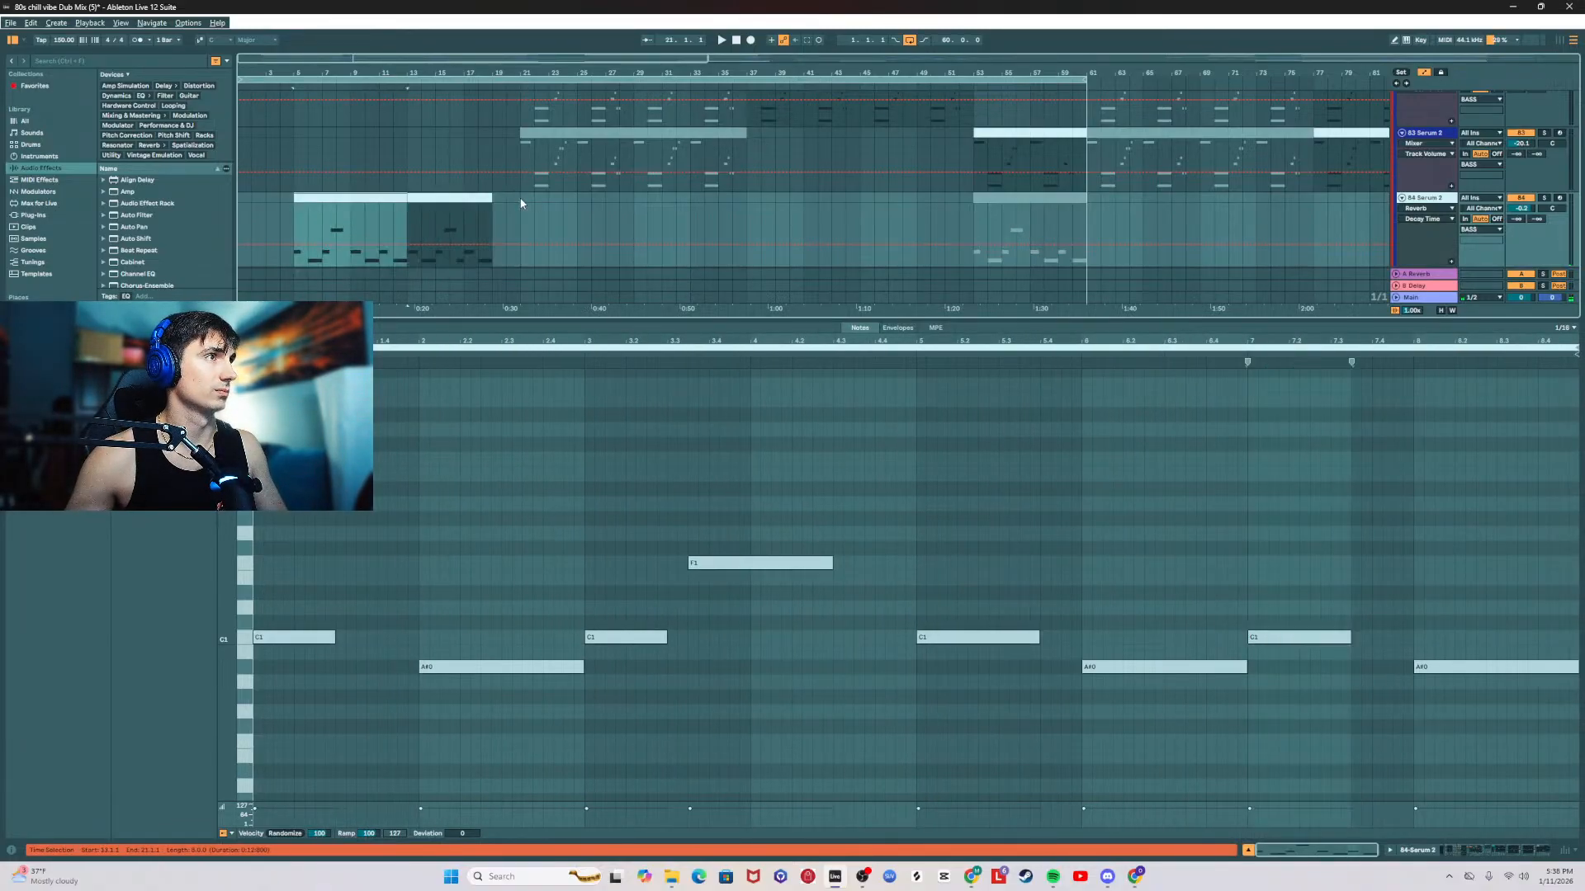
# Step: Open the second 84 Serum 2 intro clip's notes, shorten its first C1 note to about two beats, and close the note editor
pyautogui.doubleClick(455, 197)
pyautogui.moveTo(417, 637); pyautogui.dragTo(362, 642)
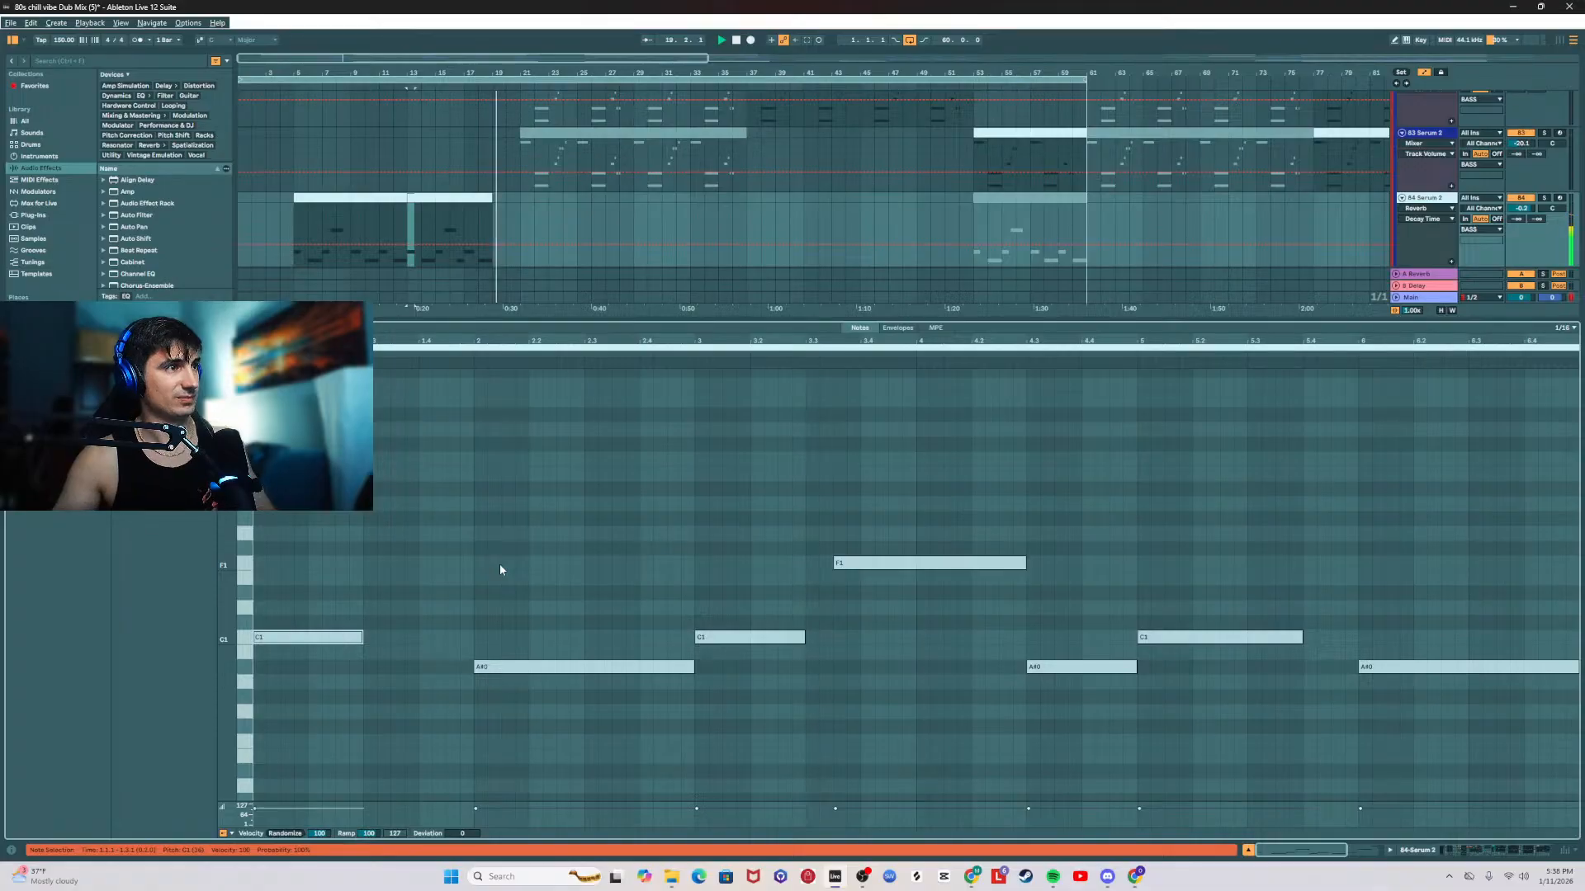
pyautogui.doubleClick(575, 318)
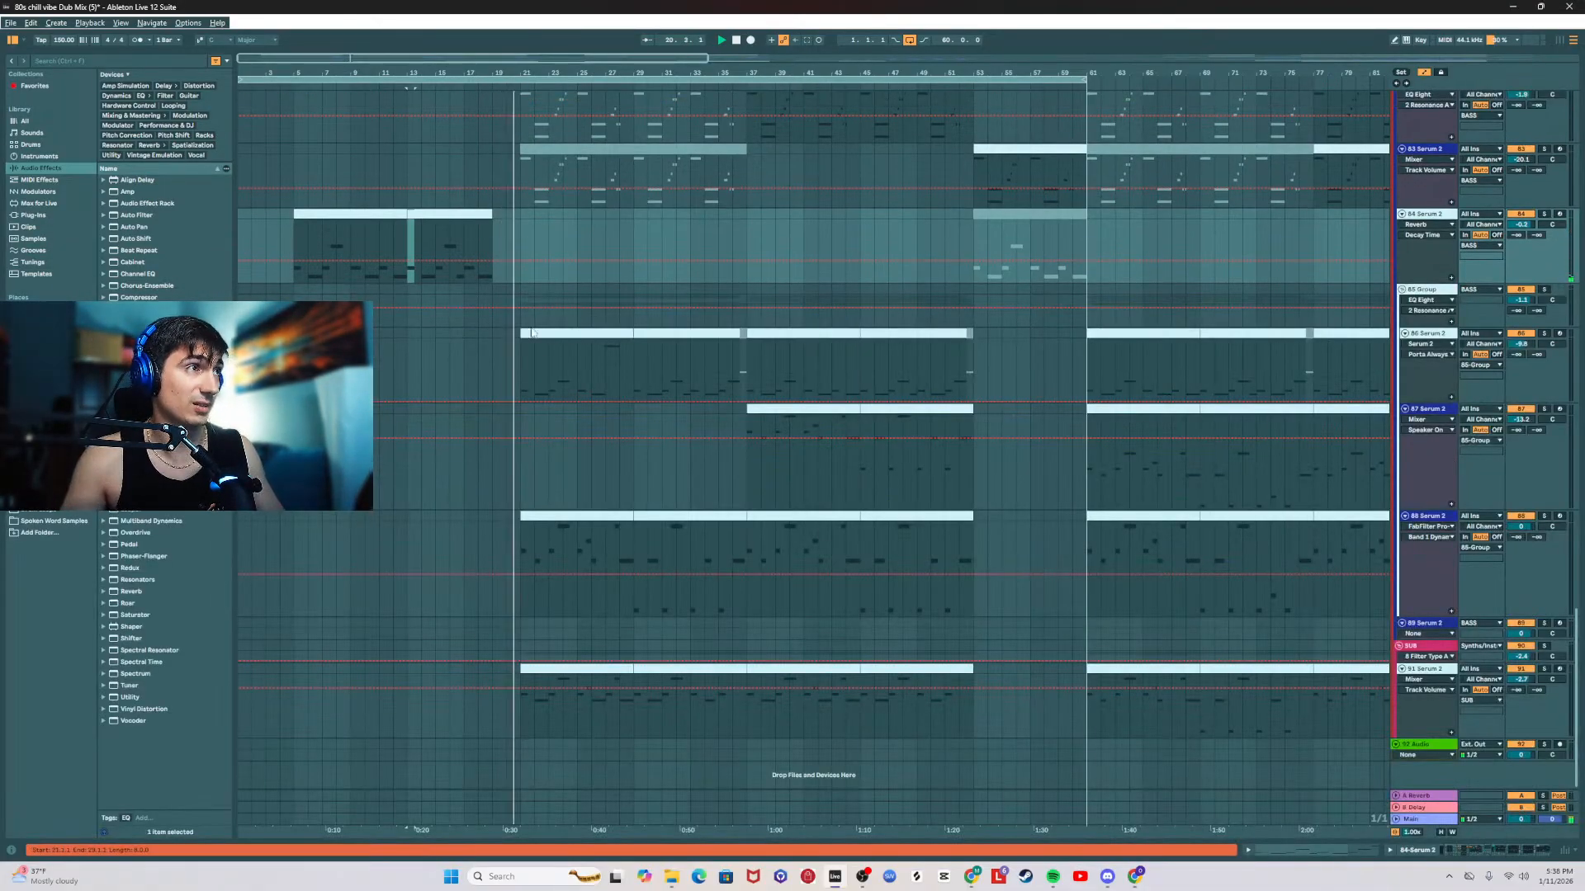
# Step: Listen to the drop from bar 21, moving the insert marker along the 86 Serum 2 track between bars 21 and 53
pyautogui.click(521, 237)
pyautogui.scroll(4, 577, 376)
pyautogui.scroll(1, 587, 404)
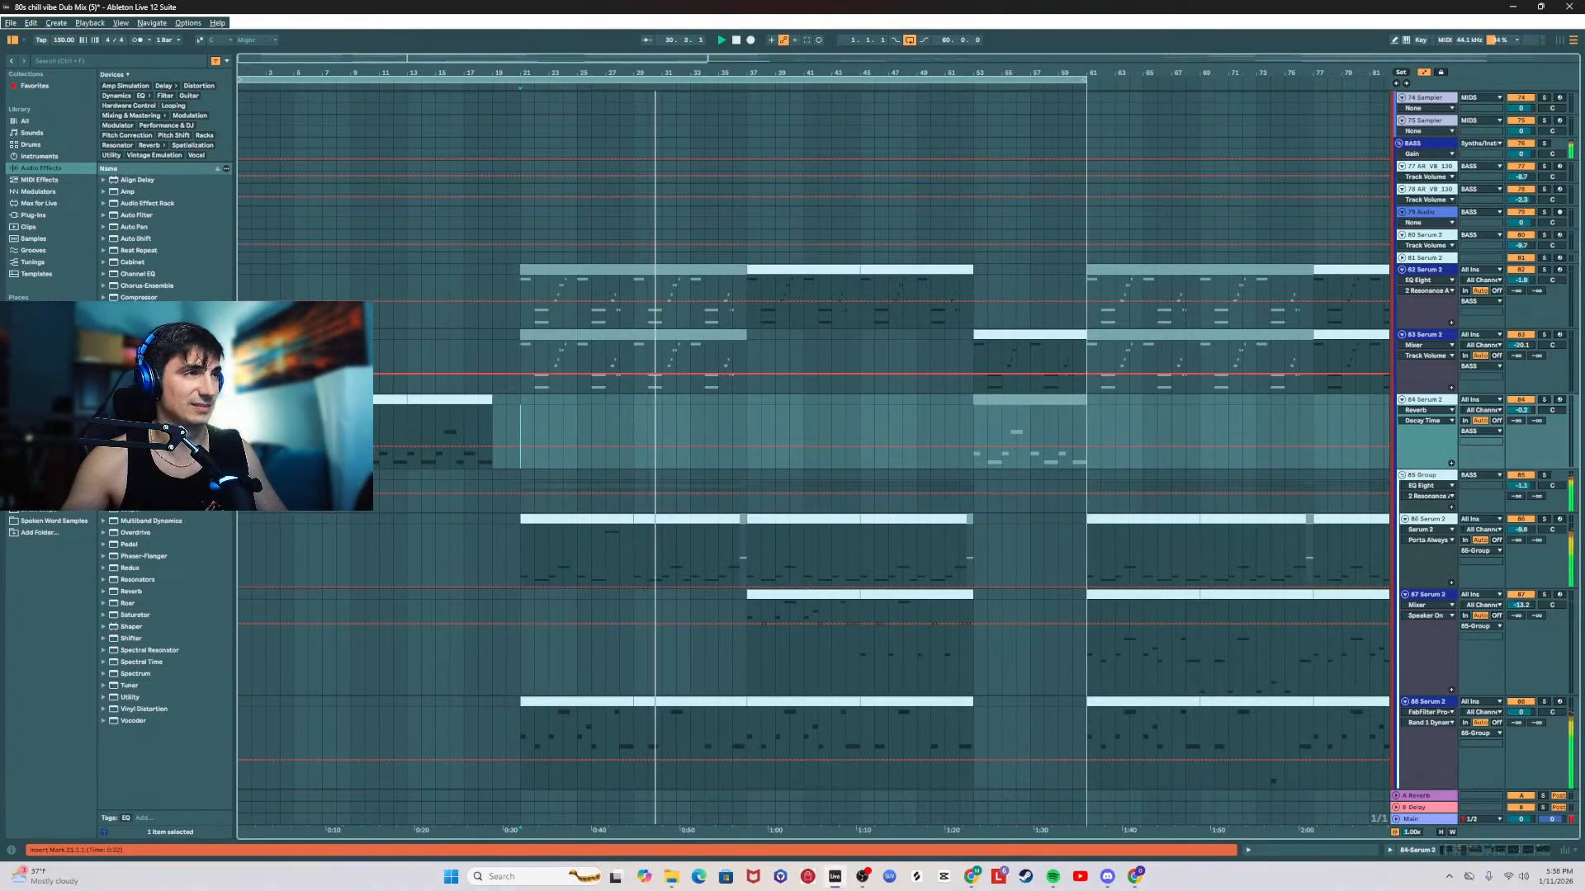
pyautogui.click(528, 537)
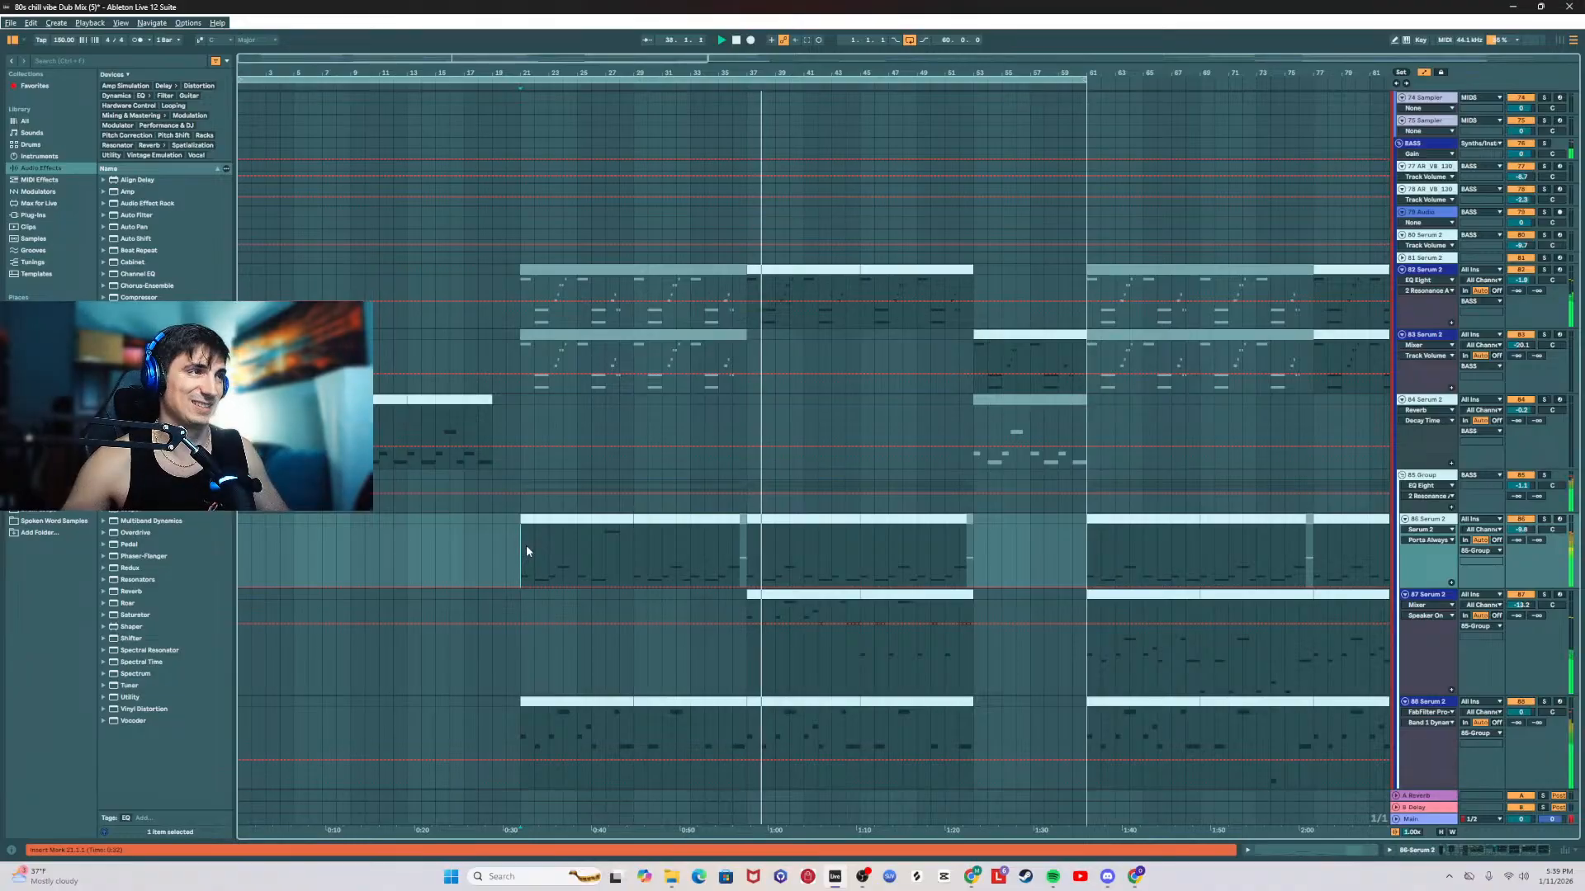
pyautogui.click(577, 546)
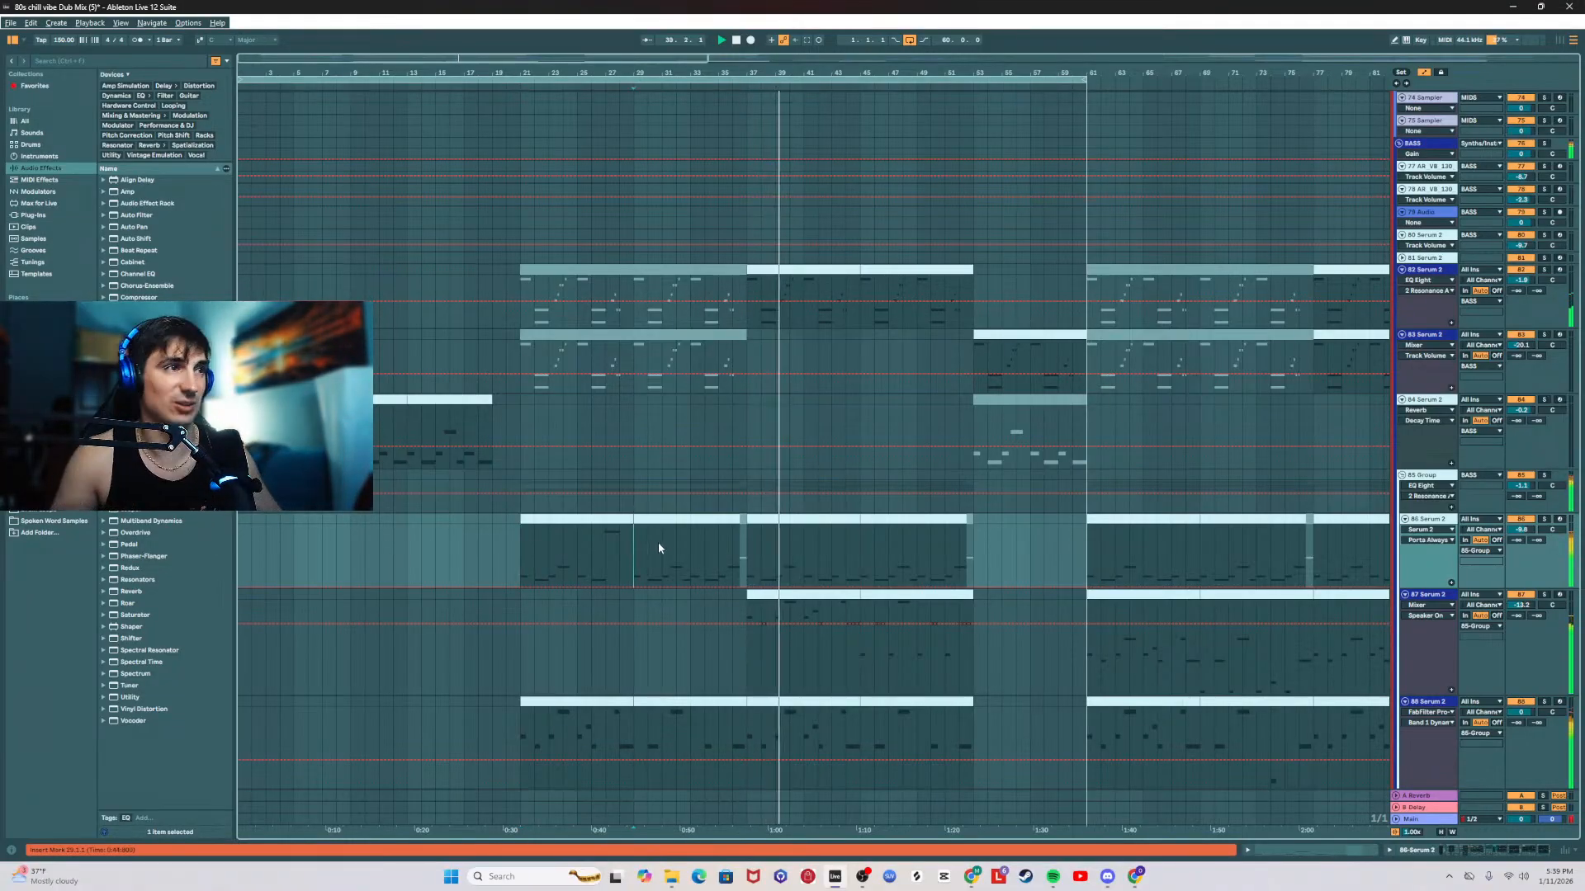
pyautogui.click(744, 553)
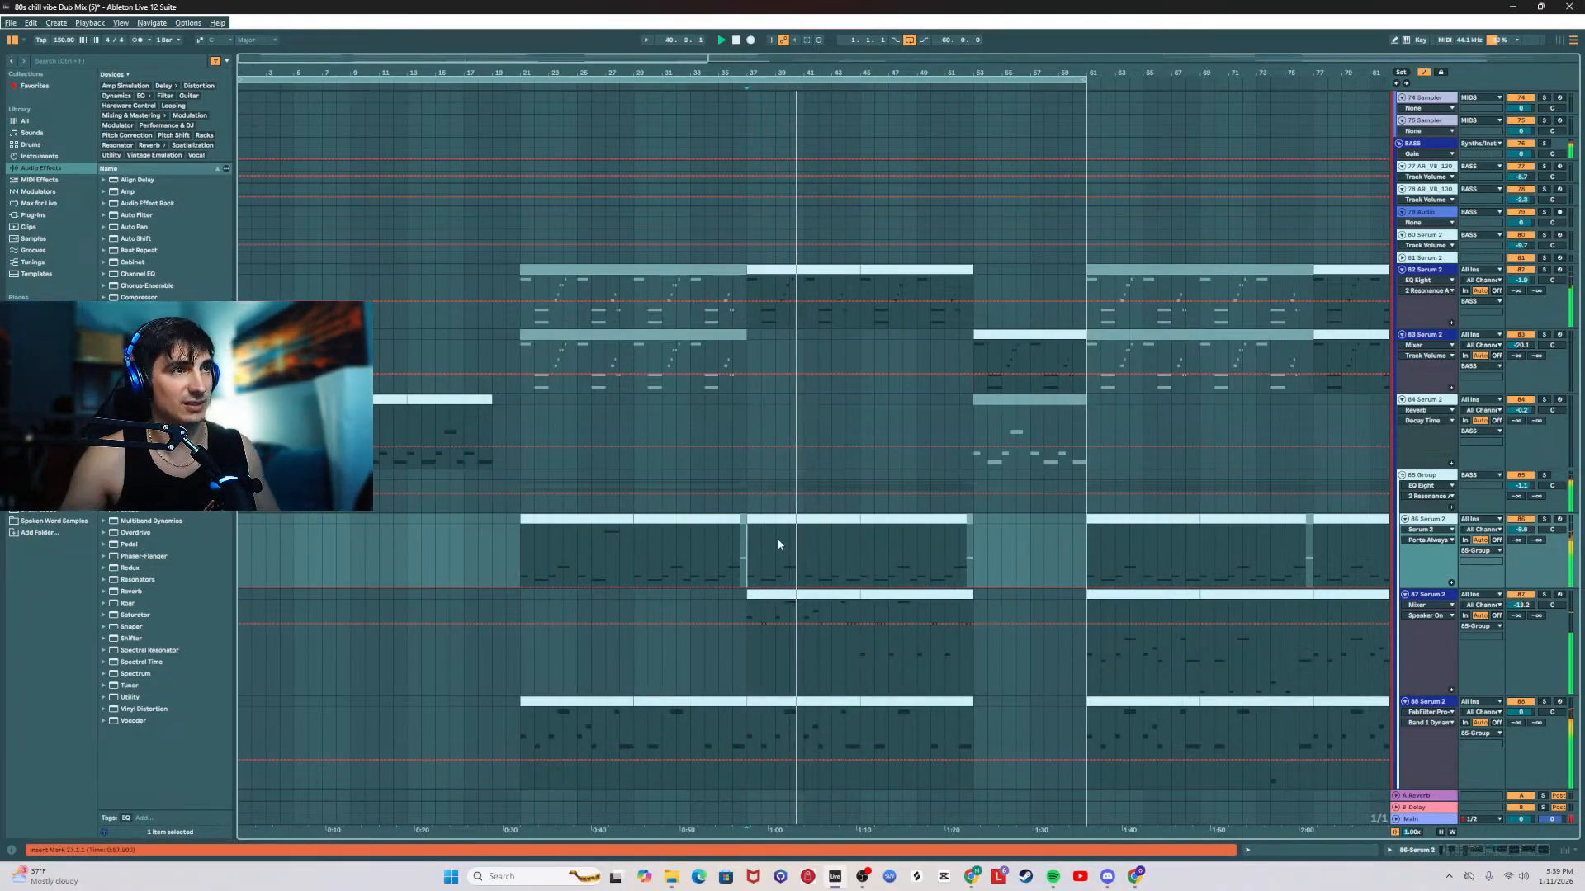
pyautogui.click(861, 540)
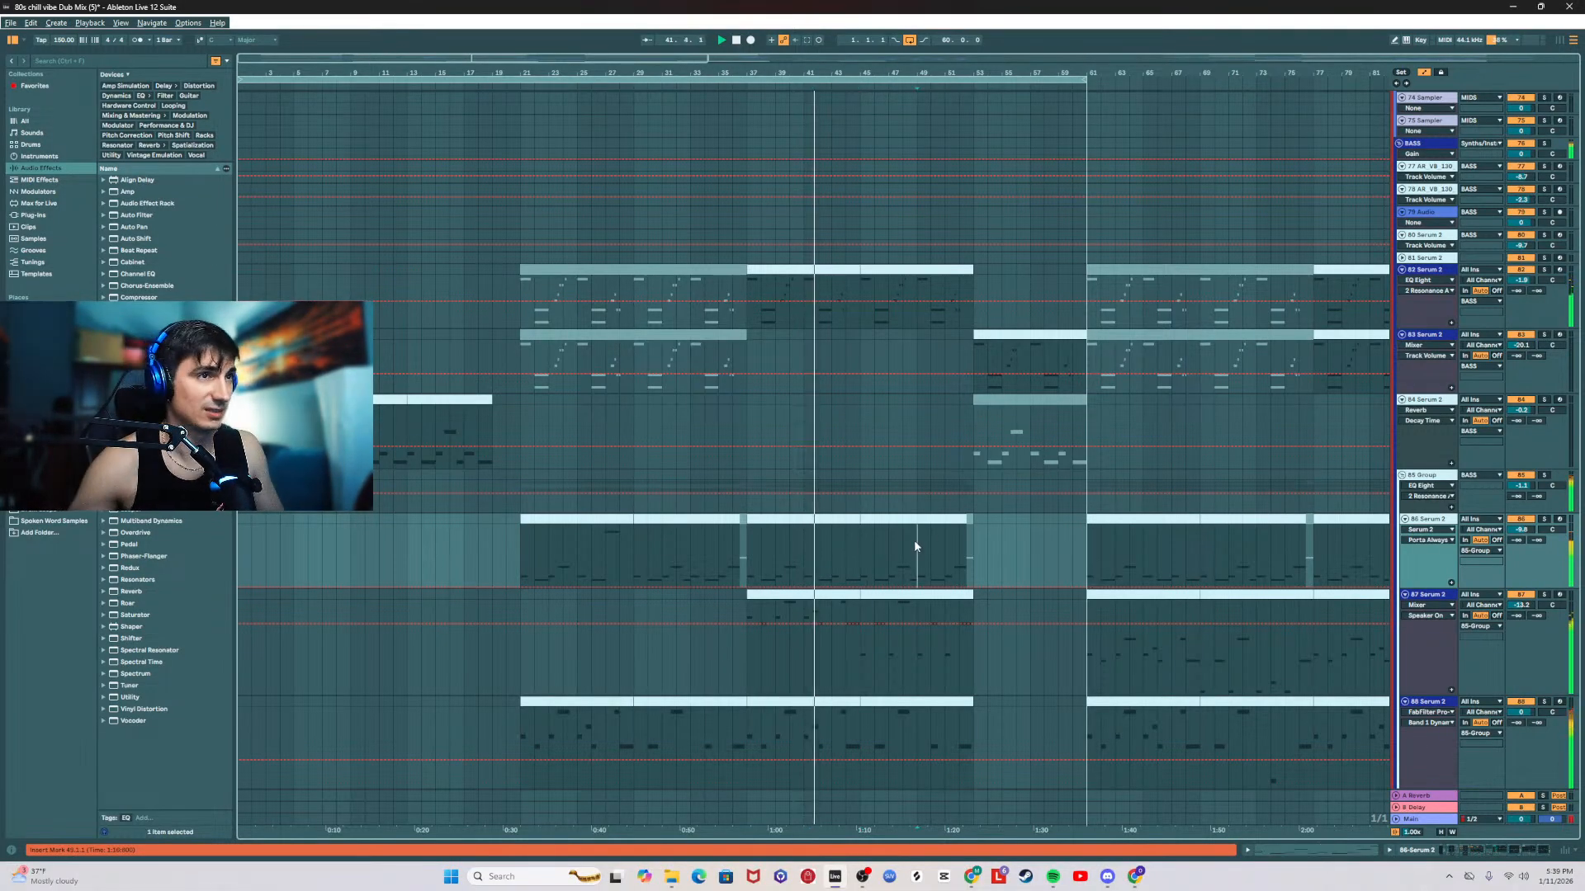
pyautogui.click(973, 548)
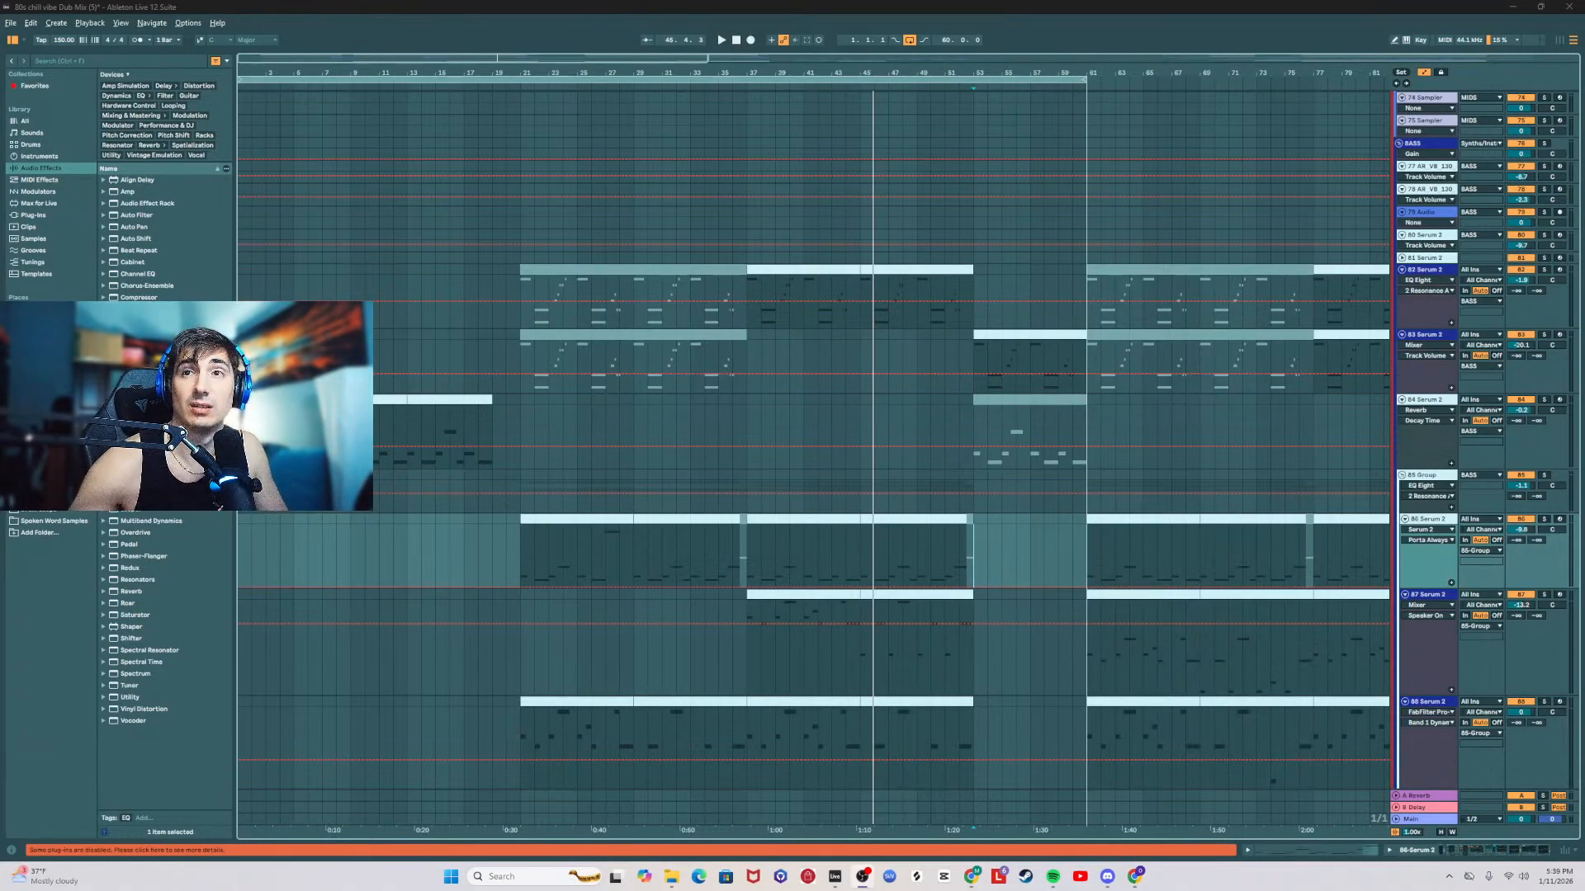
pyautogui.click(523, 553)
pyautogui.press('space')
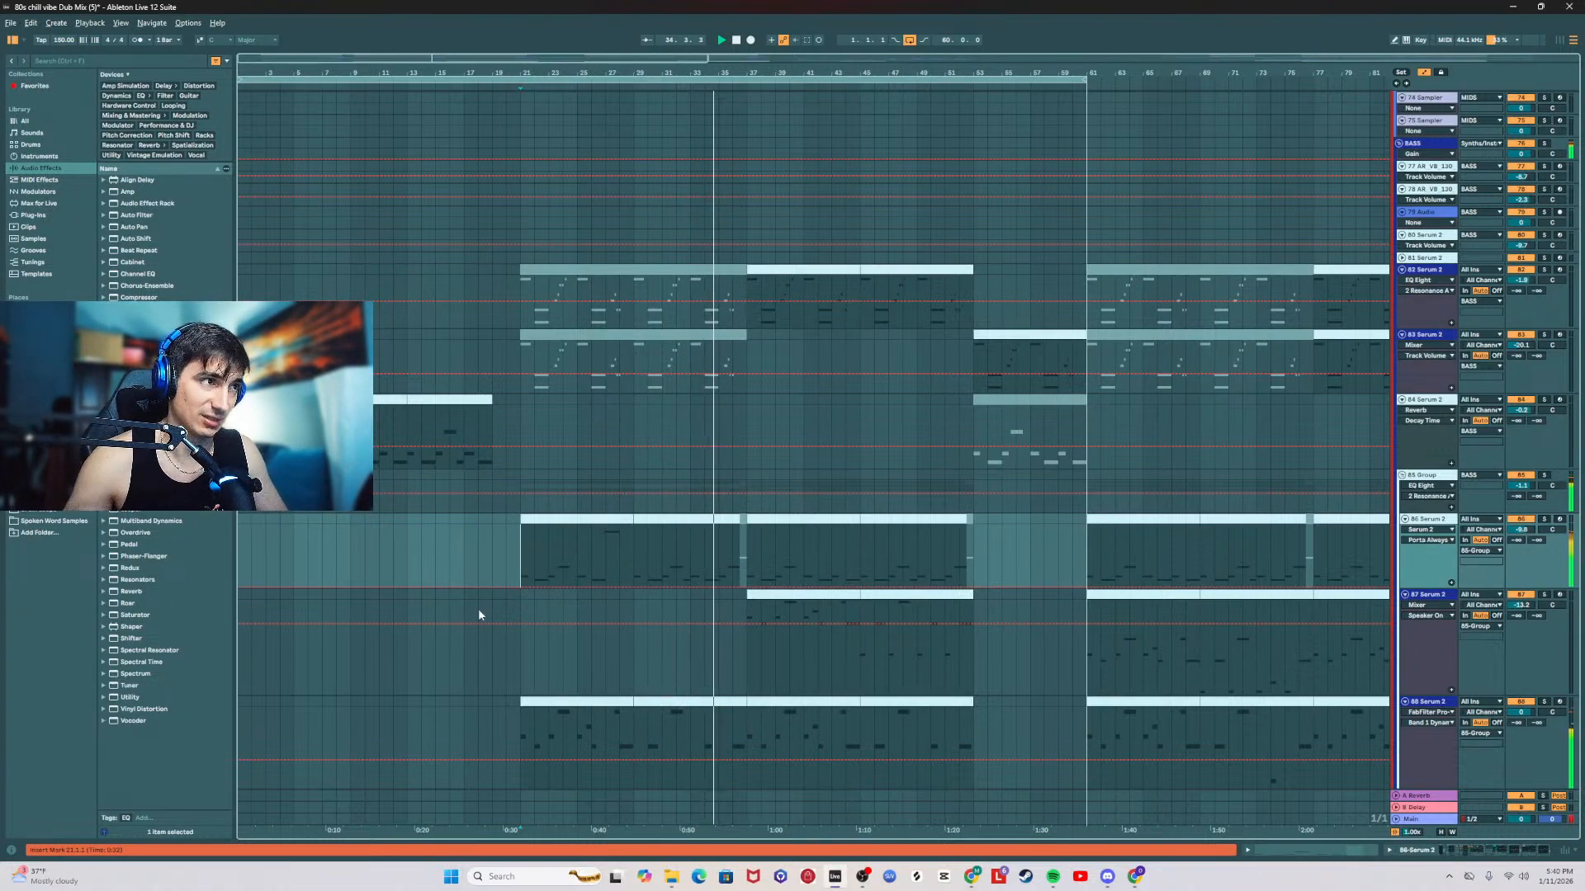
# Step: Replay the drop from bar 21 and compare it with the 84 Serum 2 intro played from bar 5
pyautogui.click(522, 598)
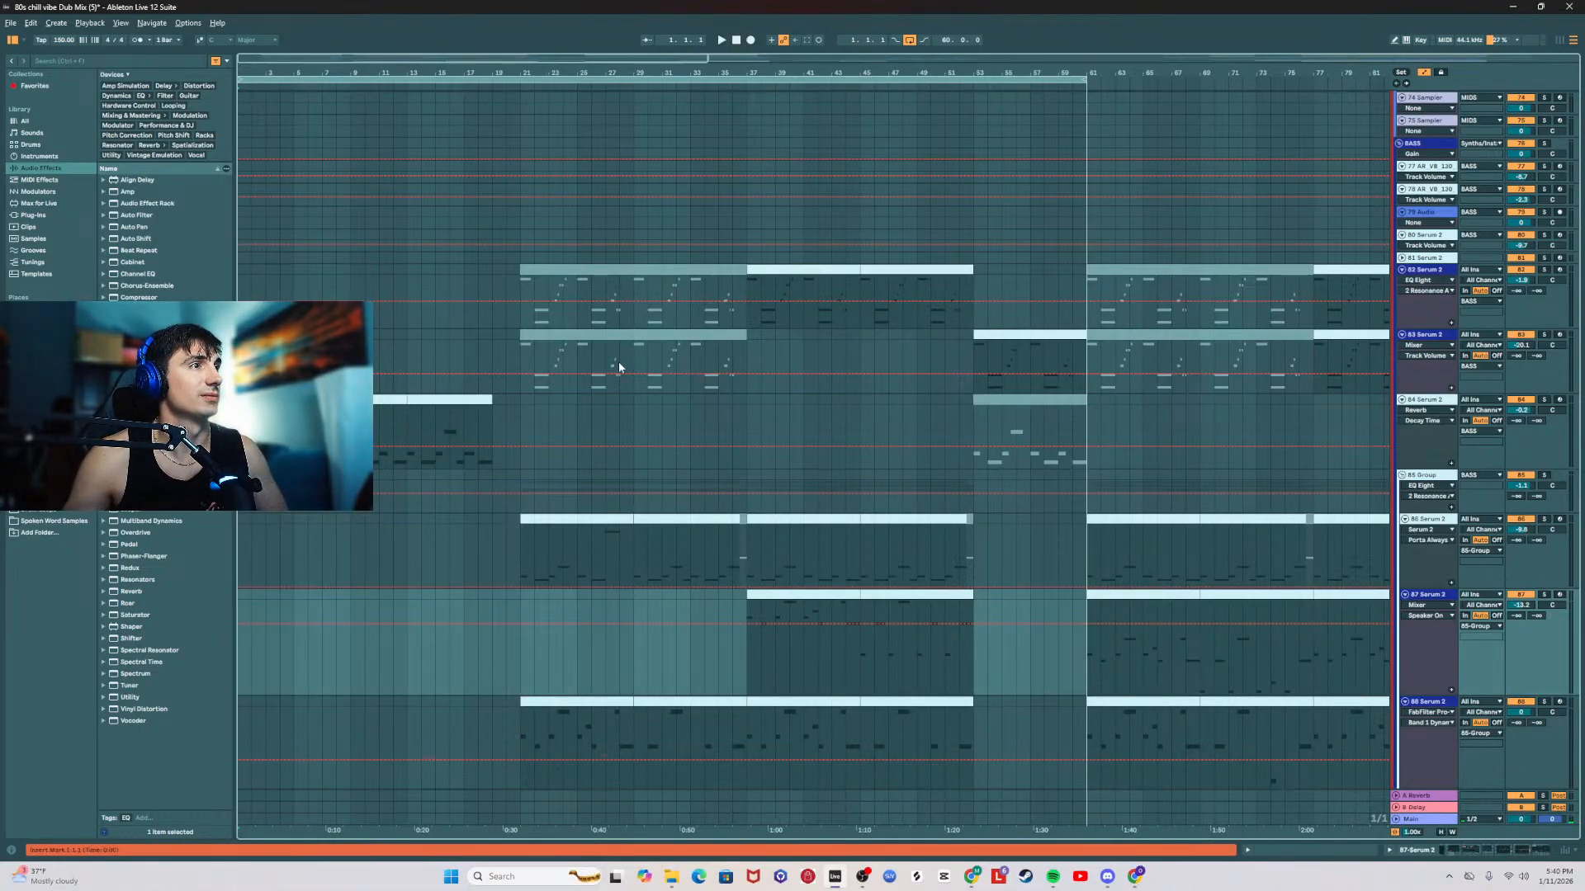
pyautogui.click(520, 421)
pyautogui.press('space')
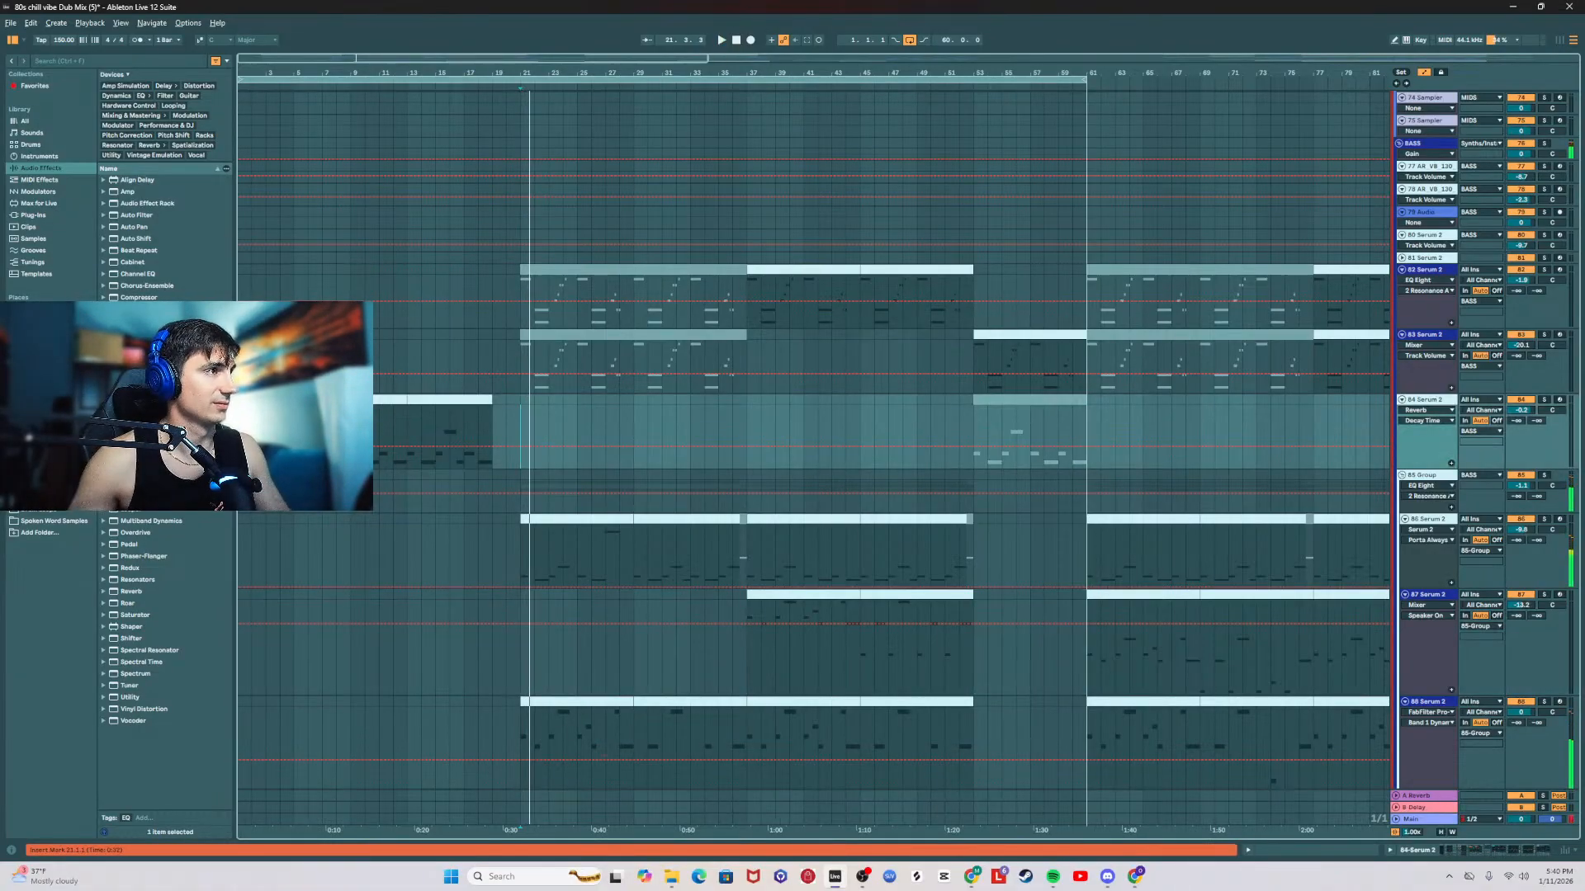
pyautogui.click(294, 423)
pyautogui.press('space')
pyautogui.press('space')
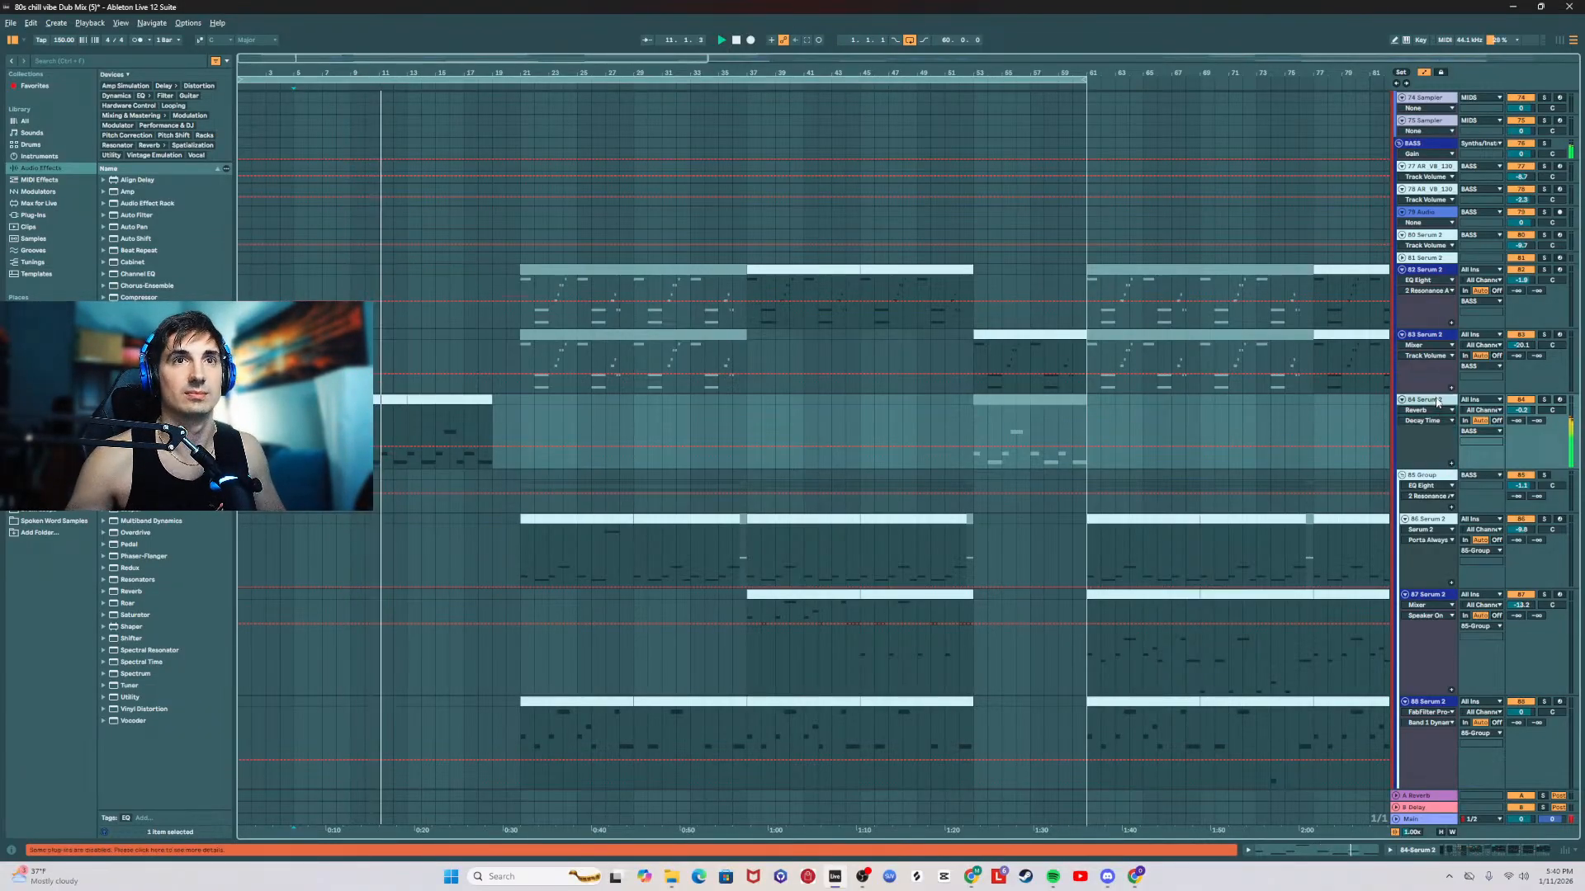
# Step: Open the 84 Serum 2 track's effect chain and raise the LFO amount of its Auto Filter Legacy
pyautogui.scroll(3, 1403, 437)
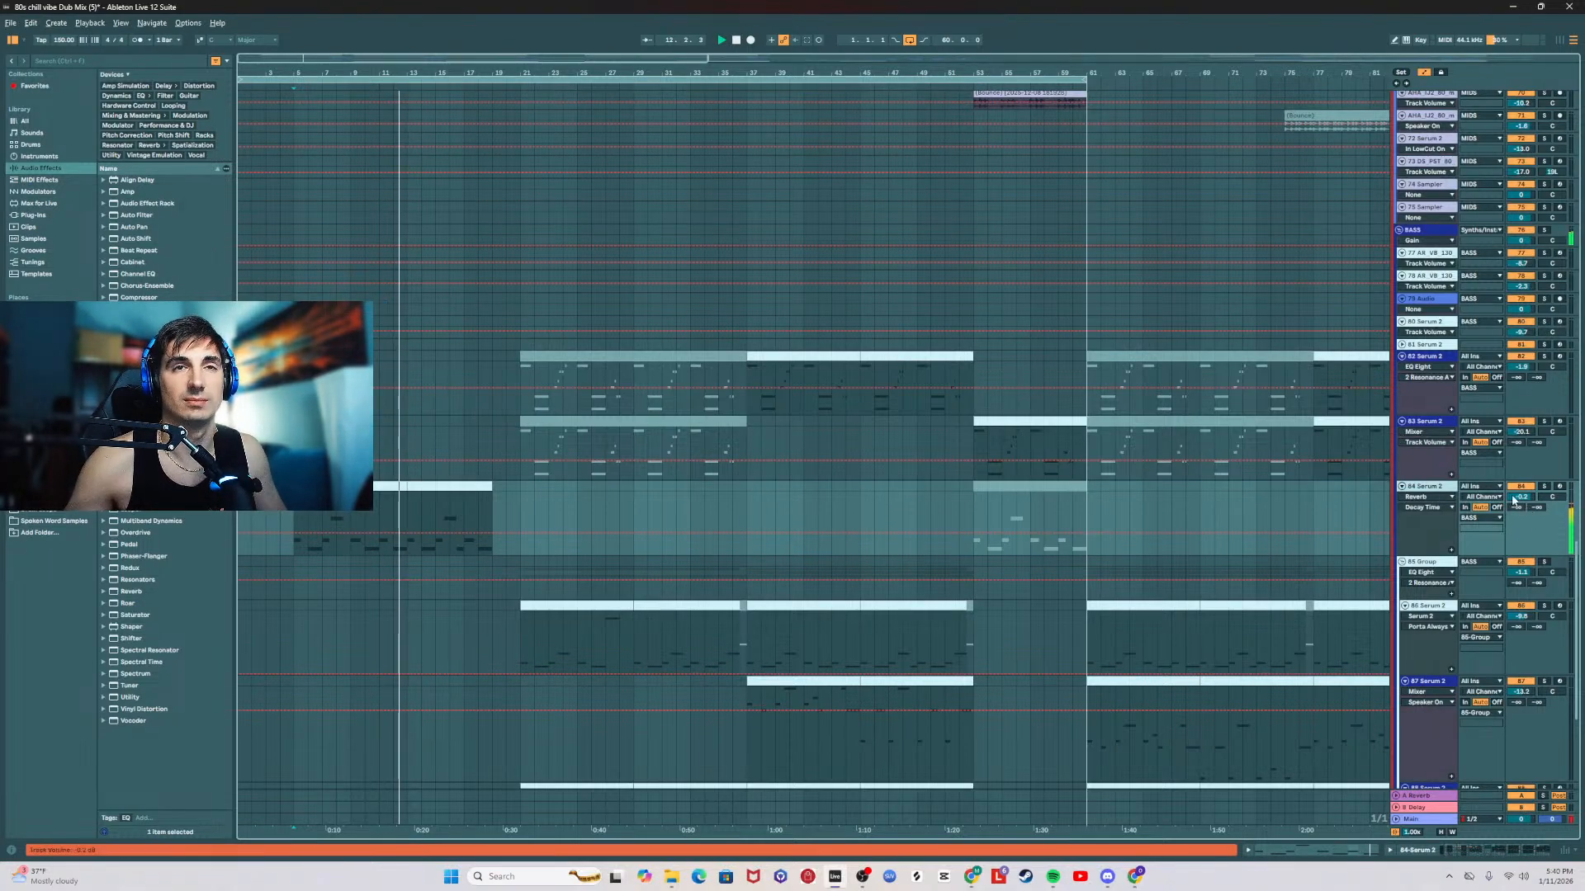
pyautogui.doubleClick(1443, 488)
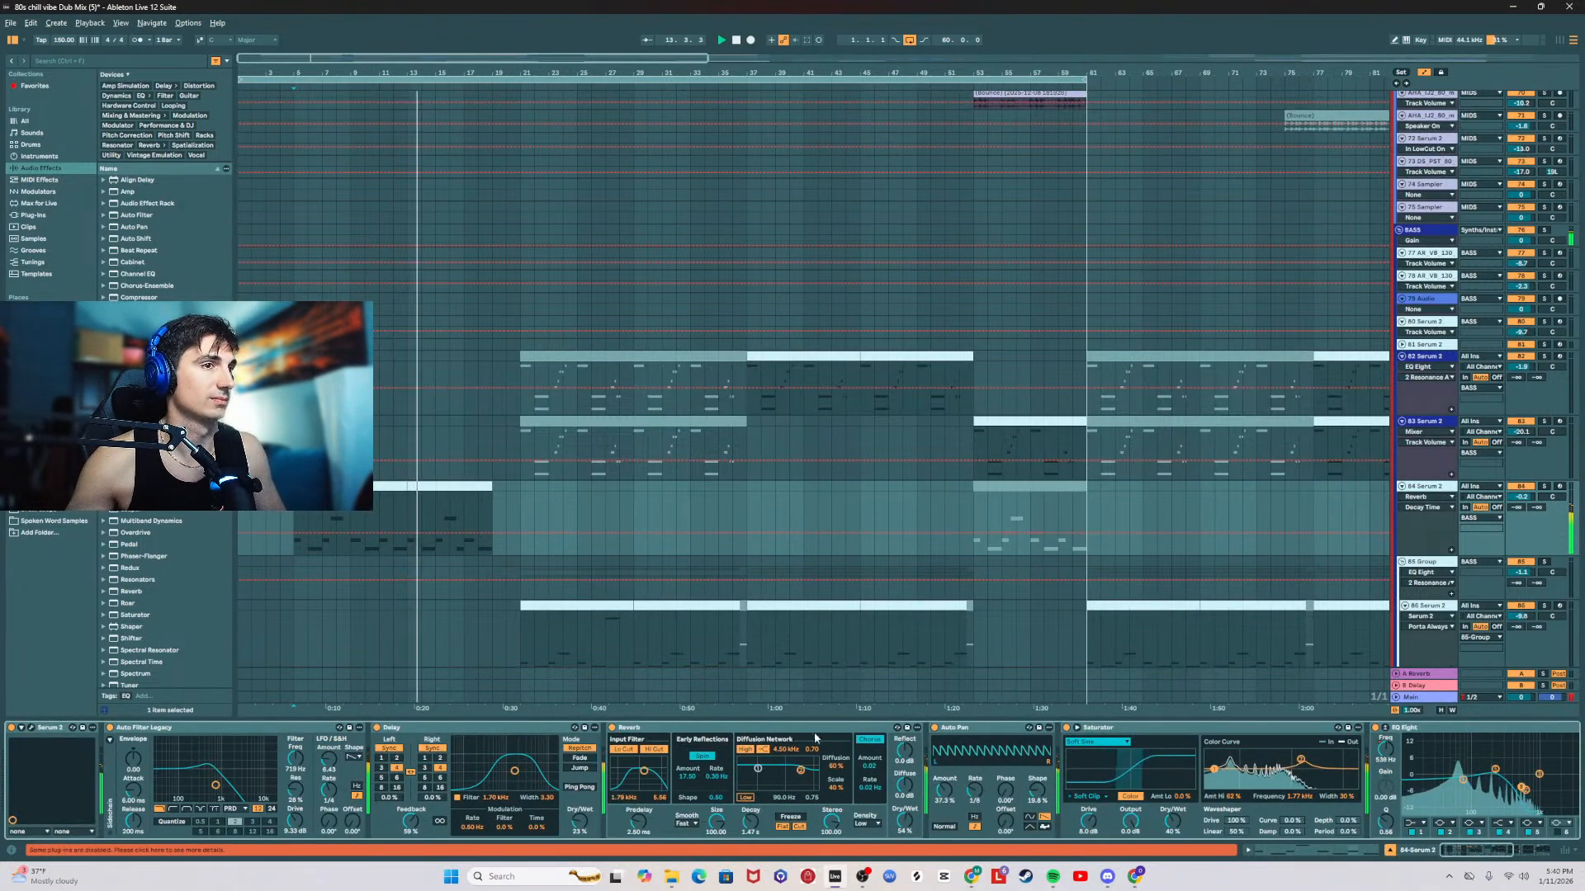
pyautogui.moveTo(339, 763); pyautogui.dragTo(329, 724)
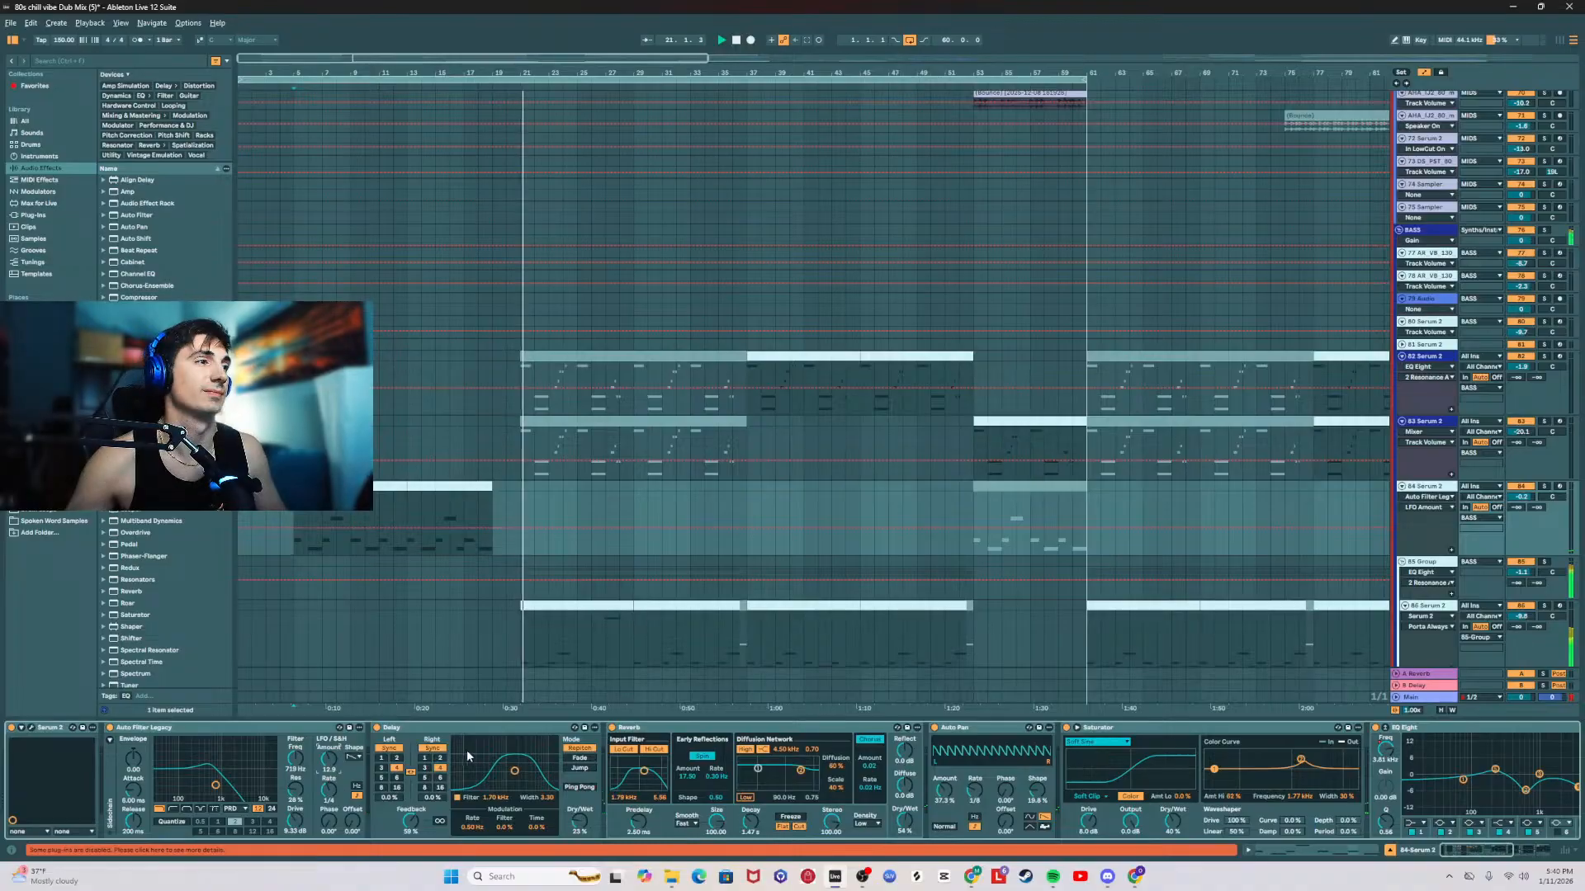
# Step: Show the Main track's effect chain and browse the iZotope plug-ins in the library
pyautogui.click(1429, 699)
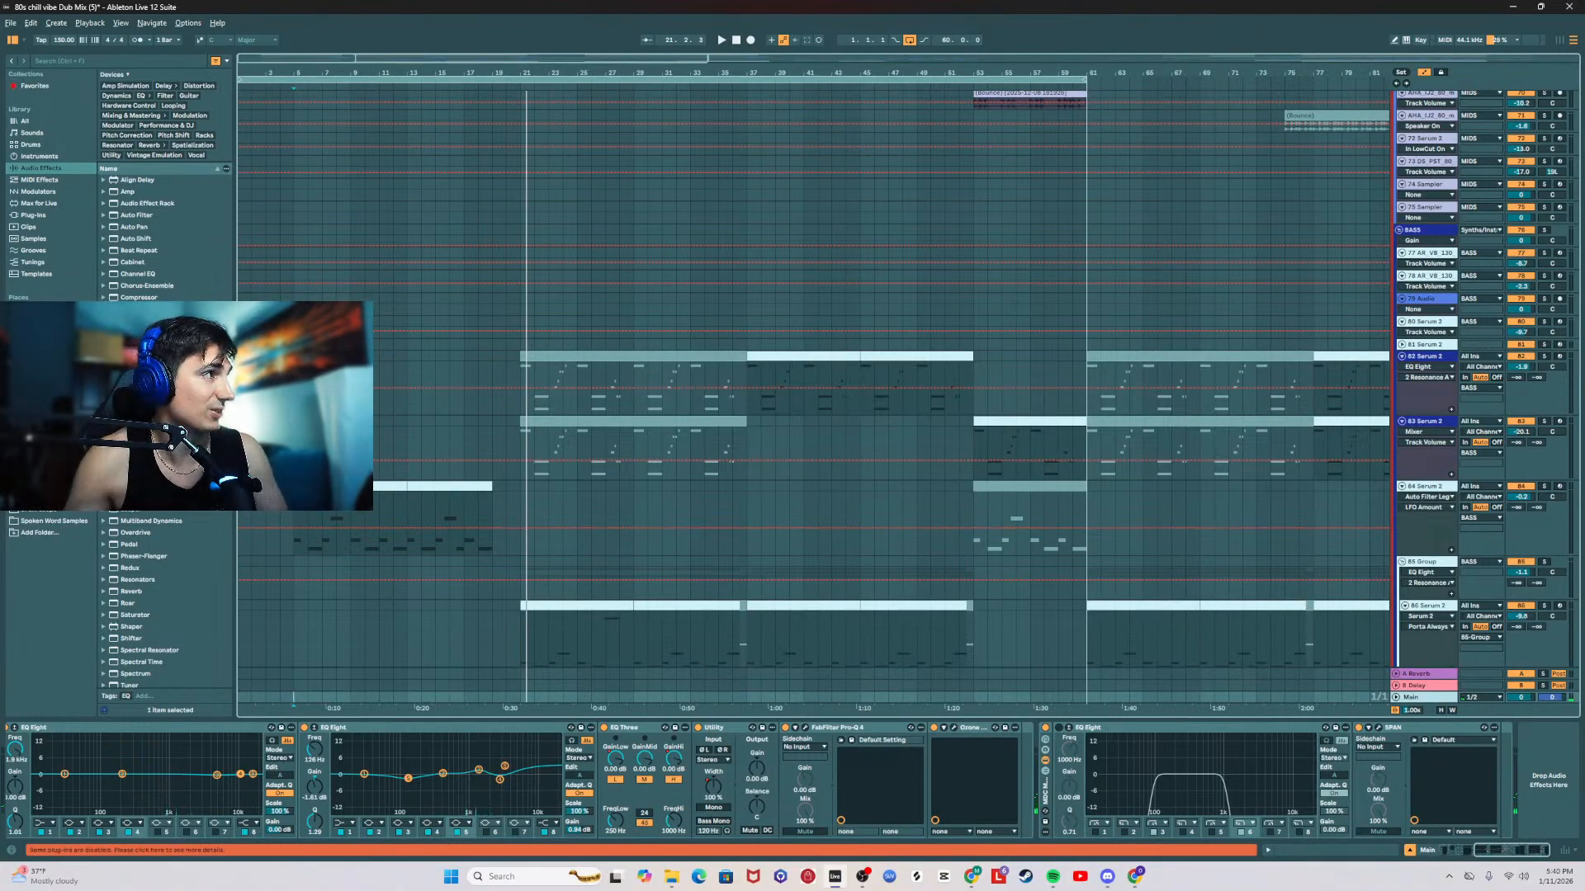
pyautogui.click(33, 215)
pyautogui.click(133, 138)
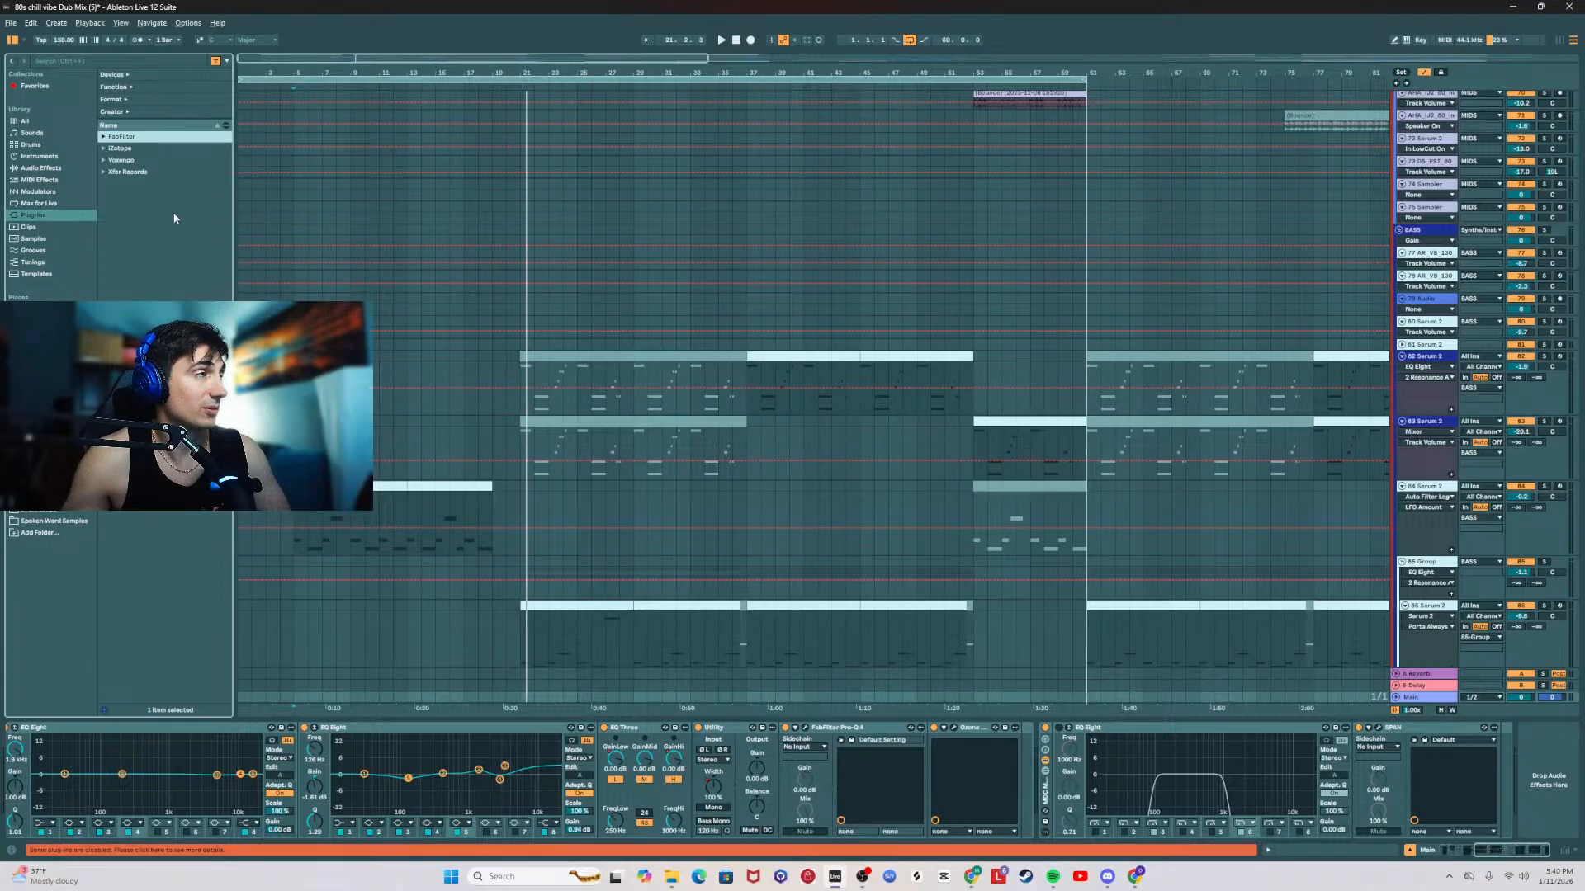
pyautogui.click(104, 149)
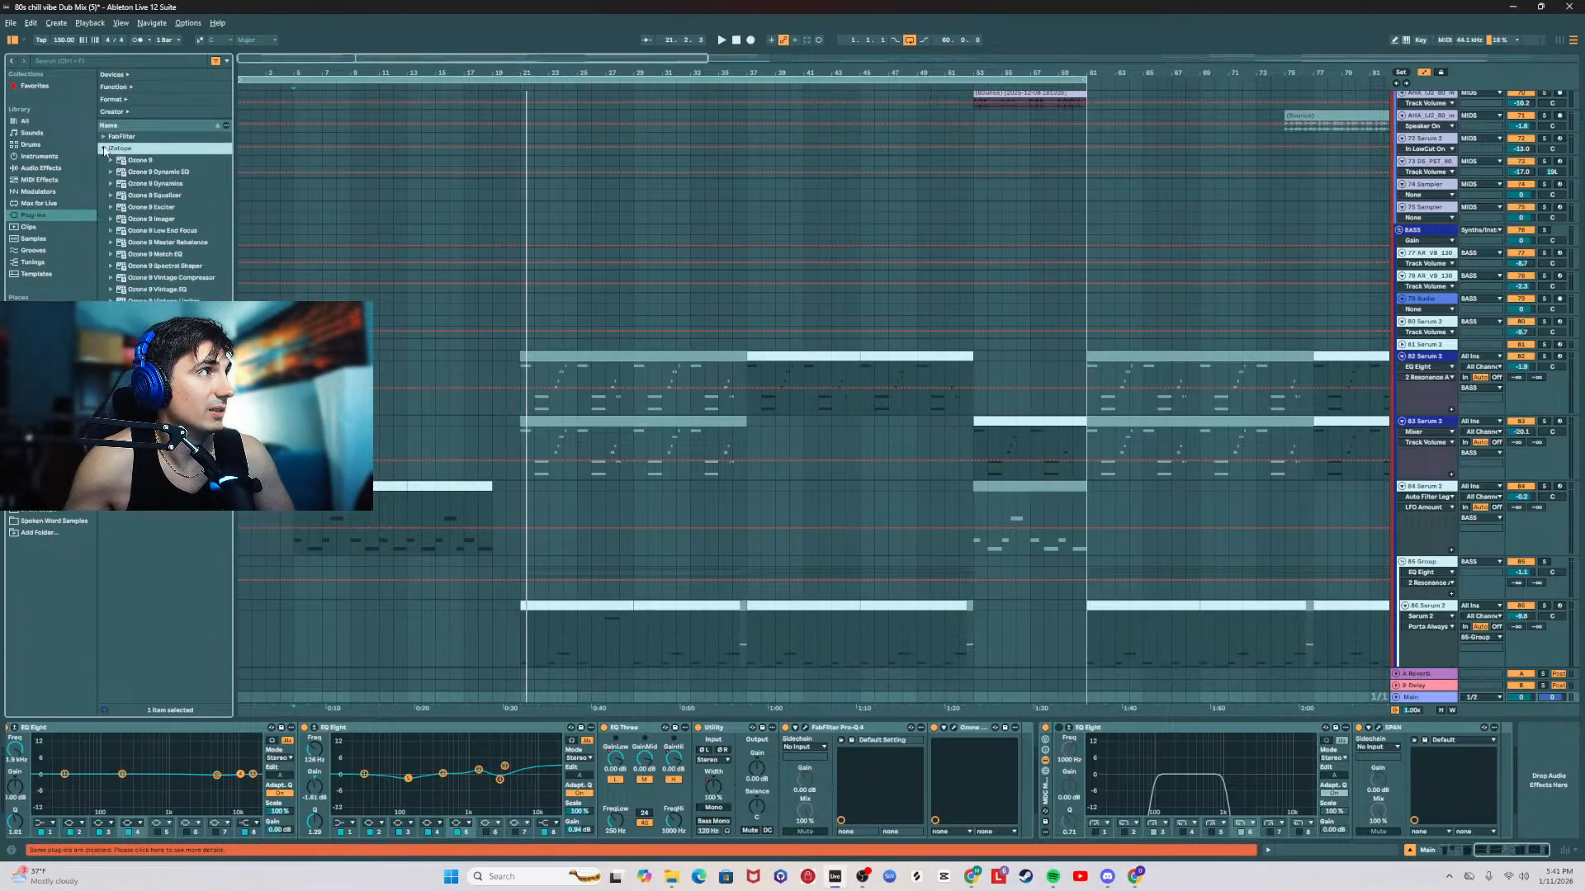
pyautogui.click(103, 148)
# Step: Look through the arrangement's vocal, MIDS and BASS tracks and check the effect chain of the 46 AU_UKPH vocal hook track
pyautogui.scroll(8, 635, 335)
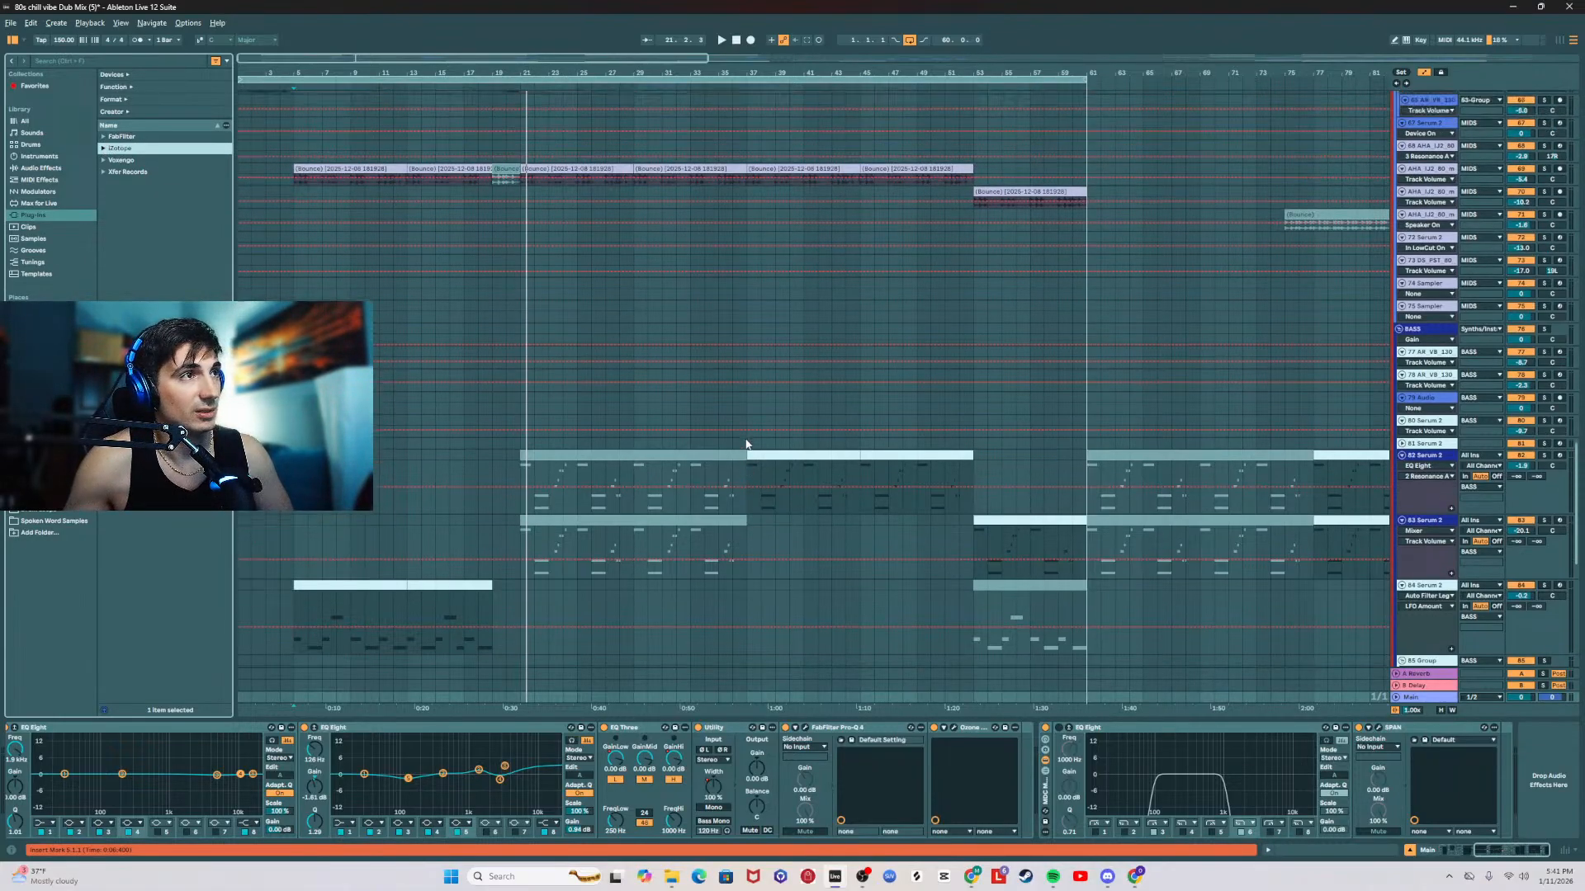
pyautogui.scroll(10, 1412, 356)
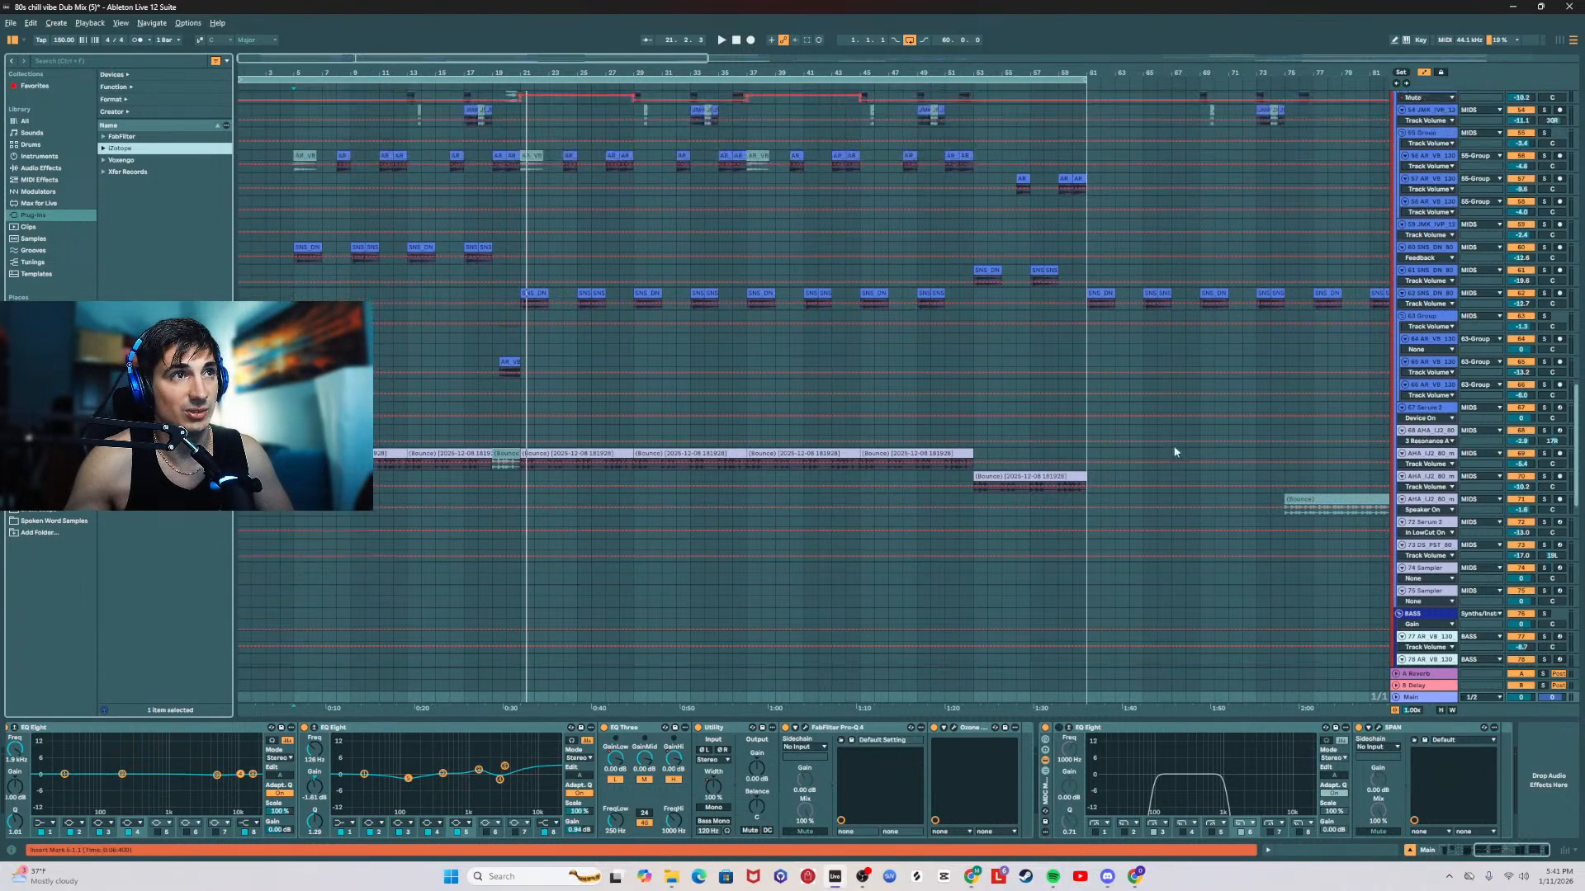
pyautogui.scroll(1, 1315, 467)
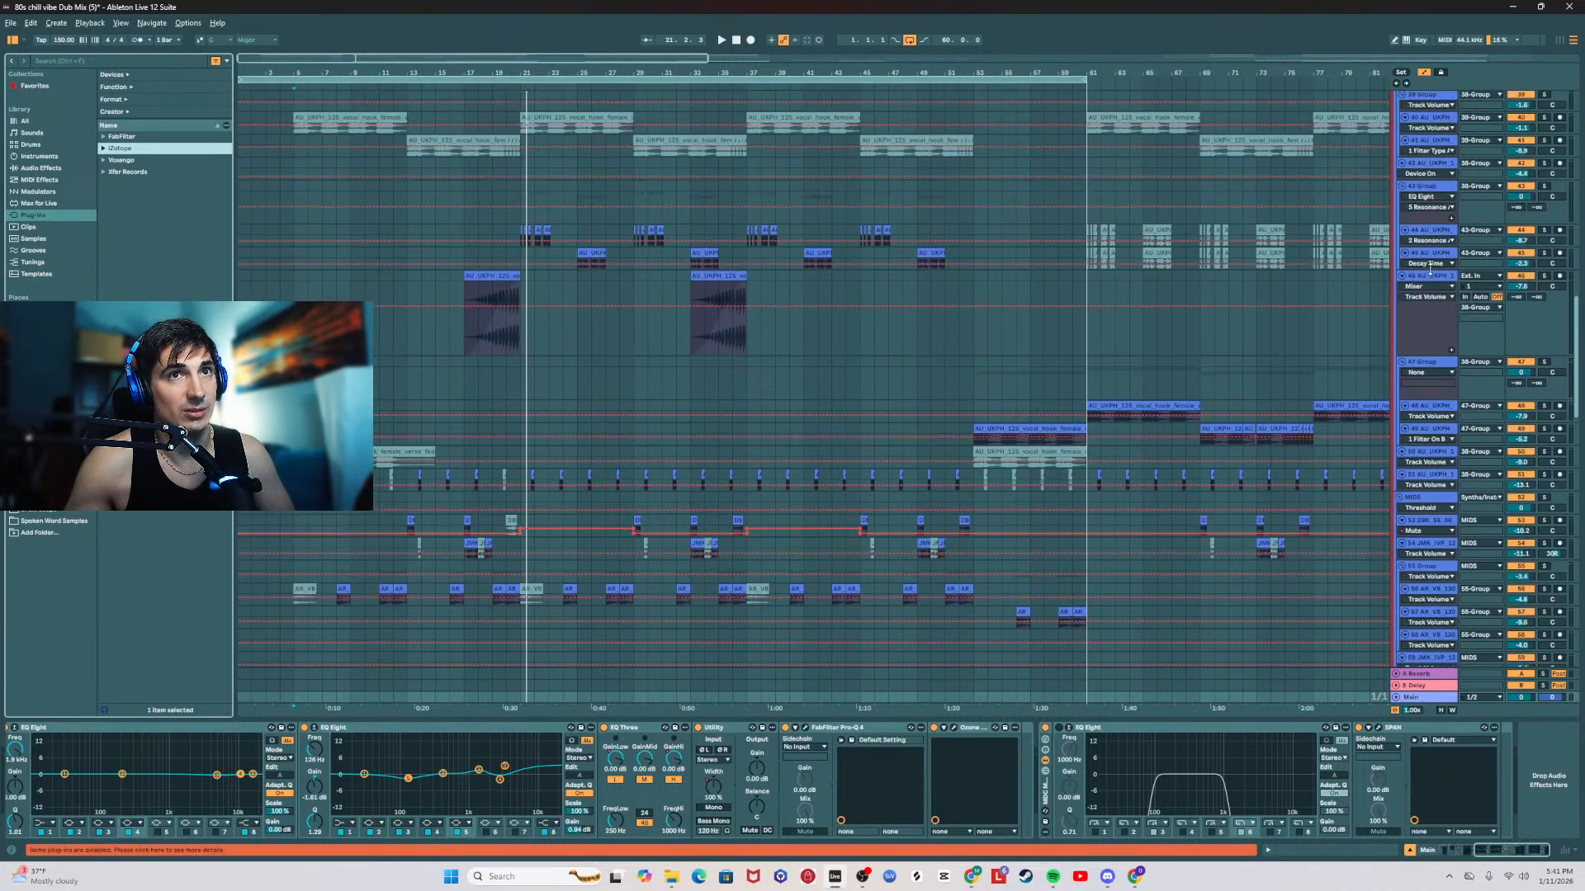
pyautogui.click(1406, 279)
pyautogui.scroll(-12, 1337, 509)
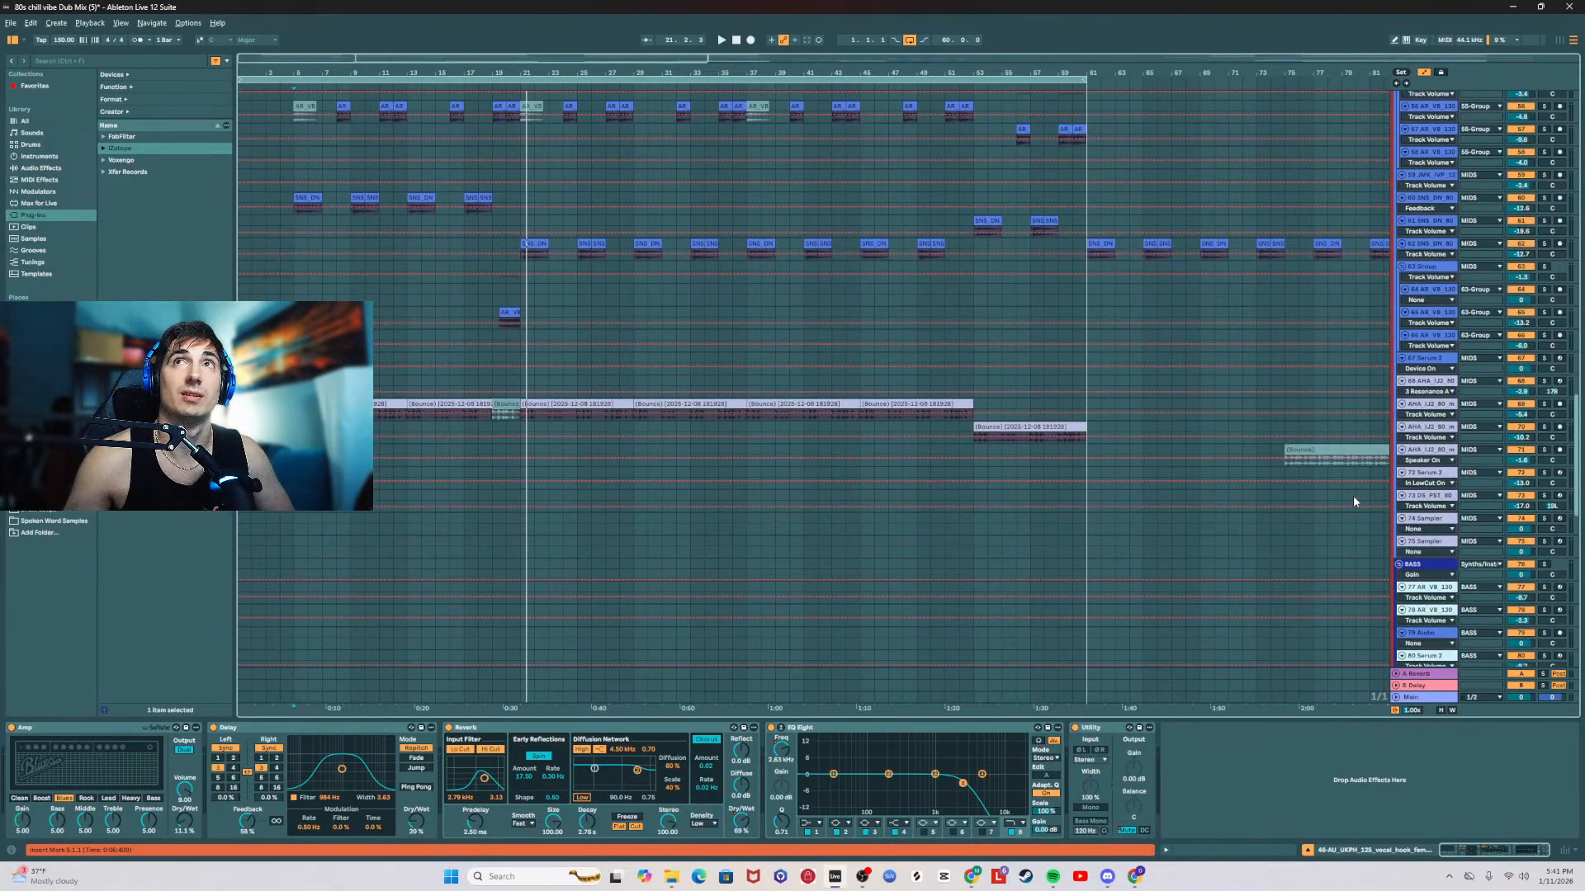
pyautogui.scroll(-6, 1354, 501)
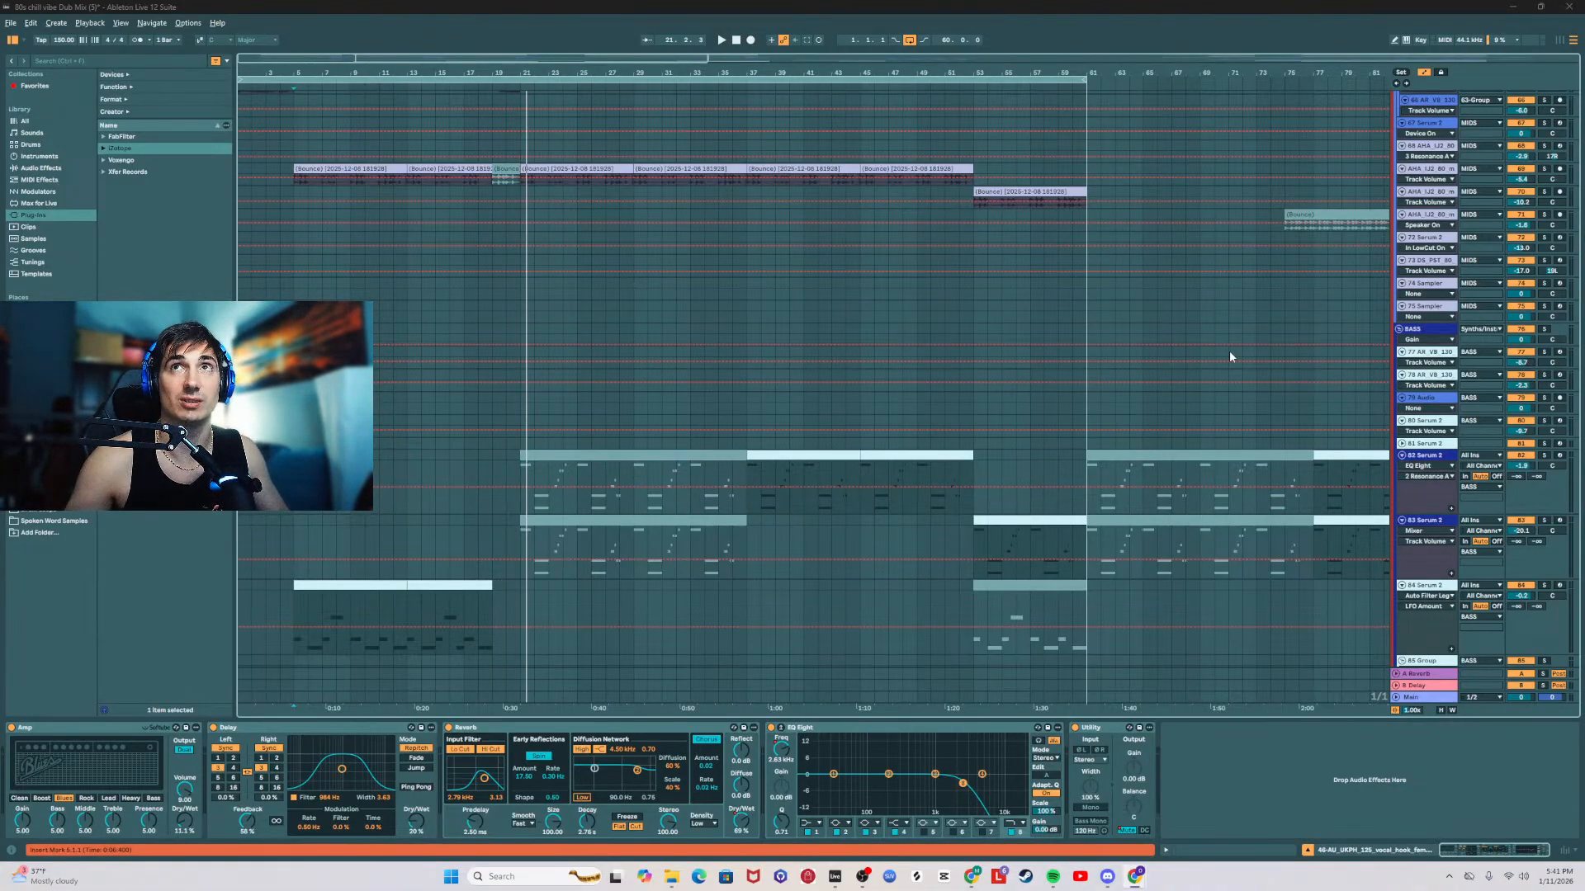
# Step: Play the project from the start, and replay the intro from bar 4 with the 84 Serum 2 effect chain open
pyautogui.click(522, 403)
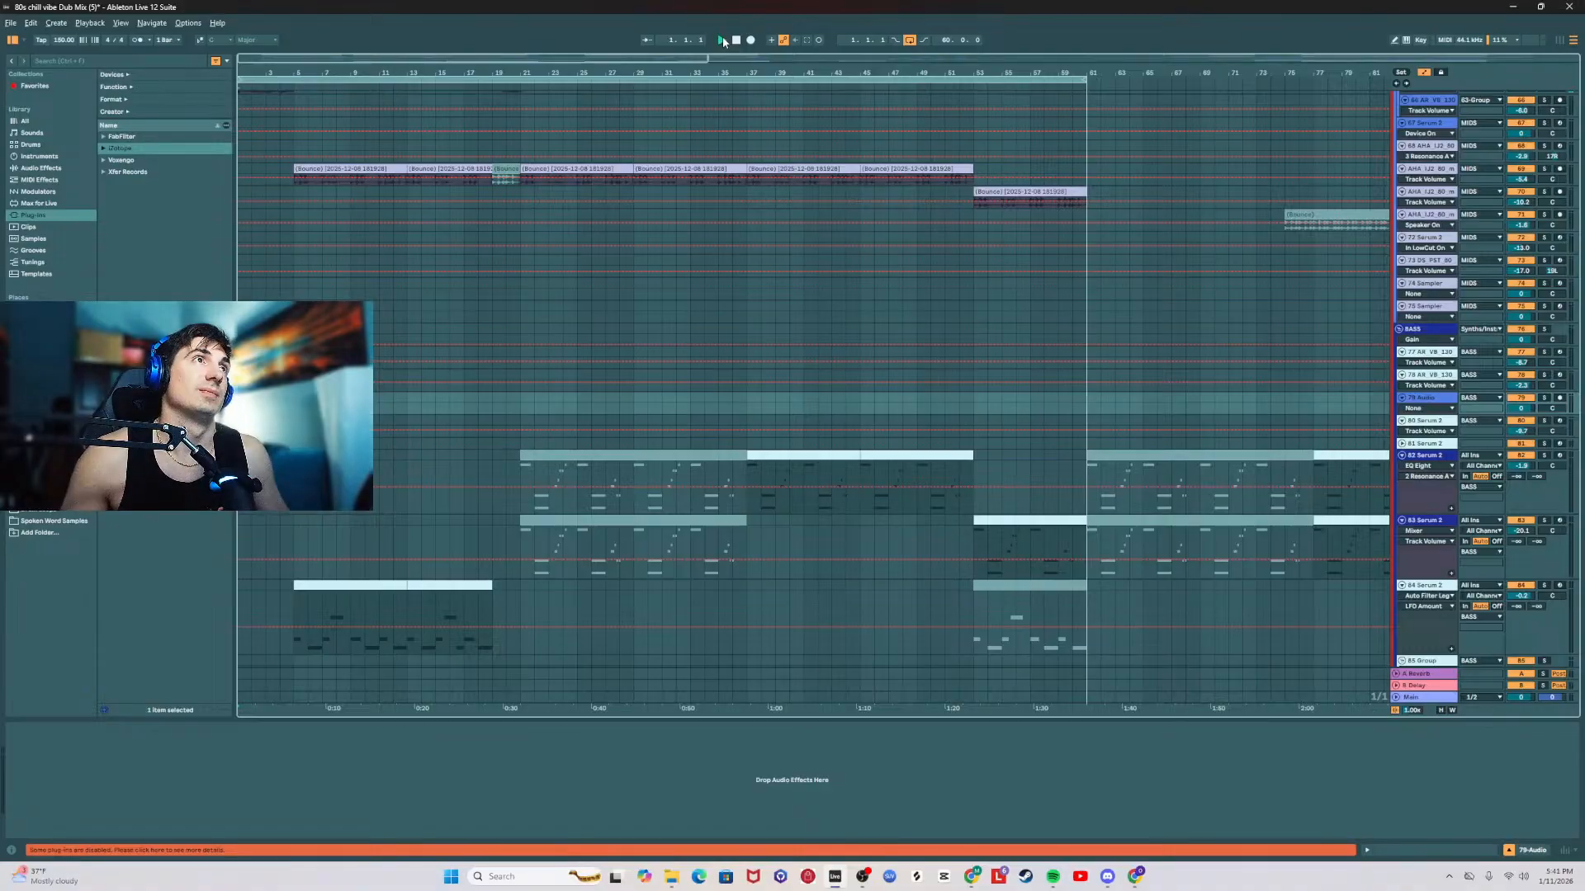
pyautogui.click(721, 39)
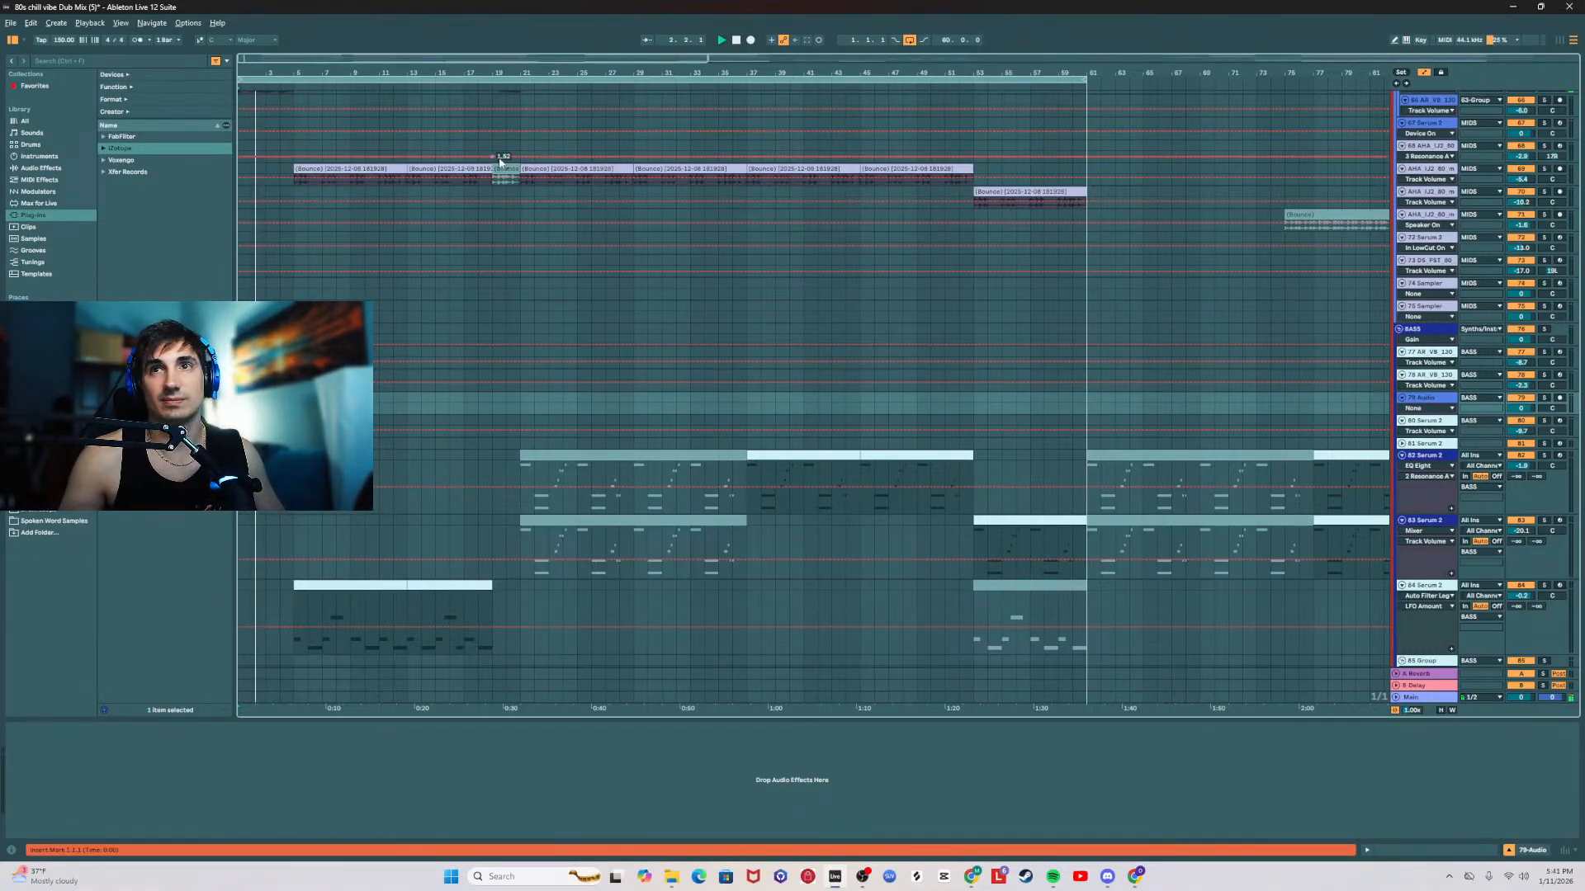
pyautogui.scroll(-5, 502, 311)
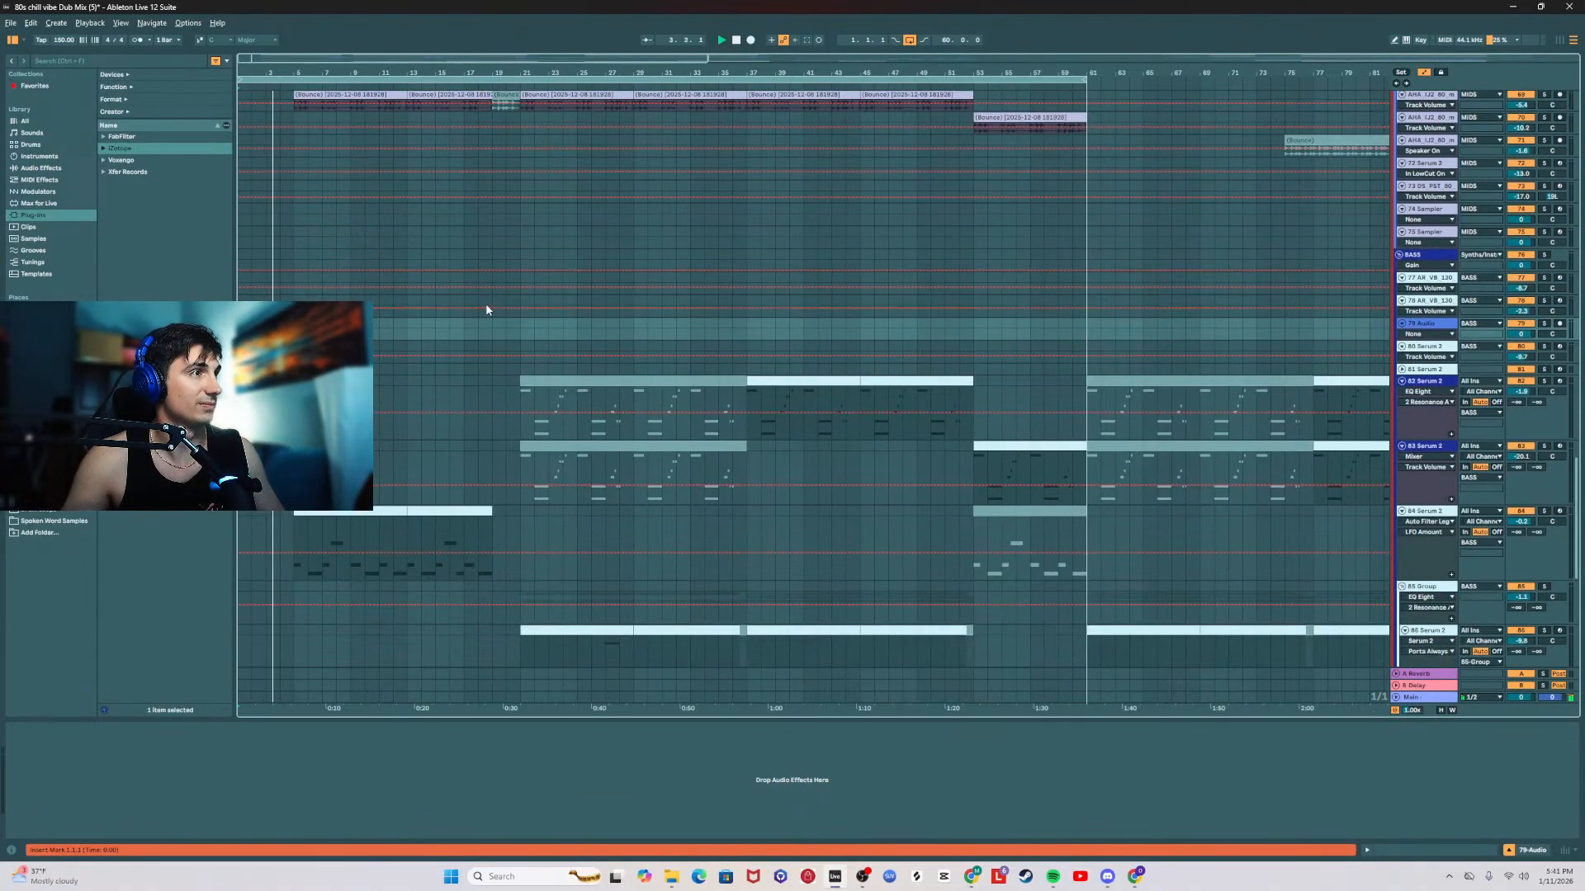
pyautogui.click(354, 362)
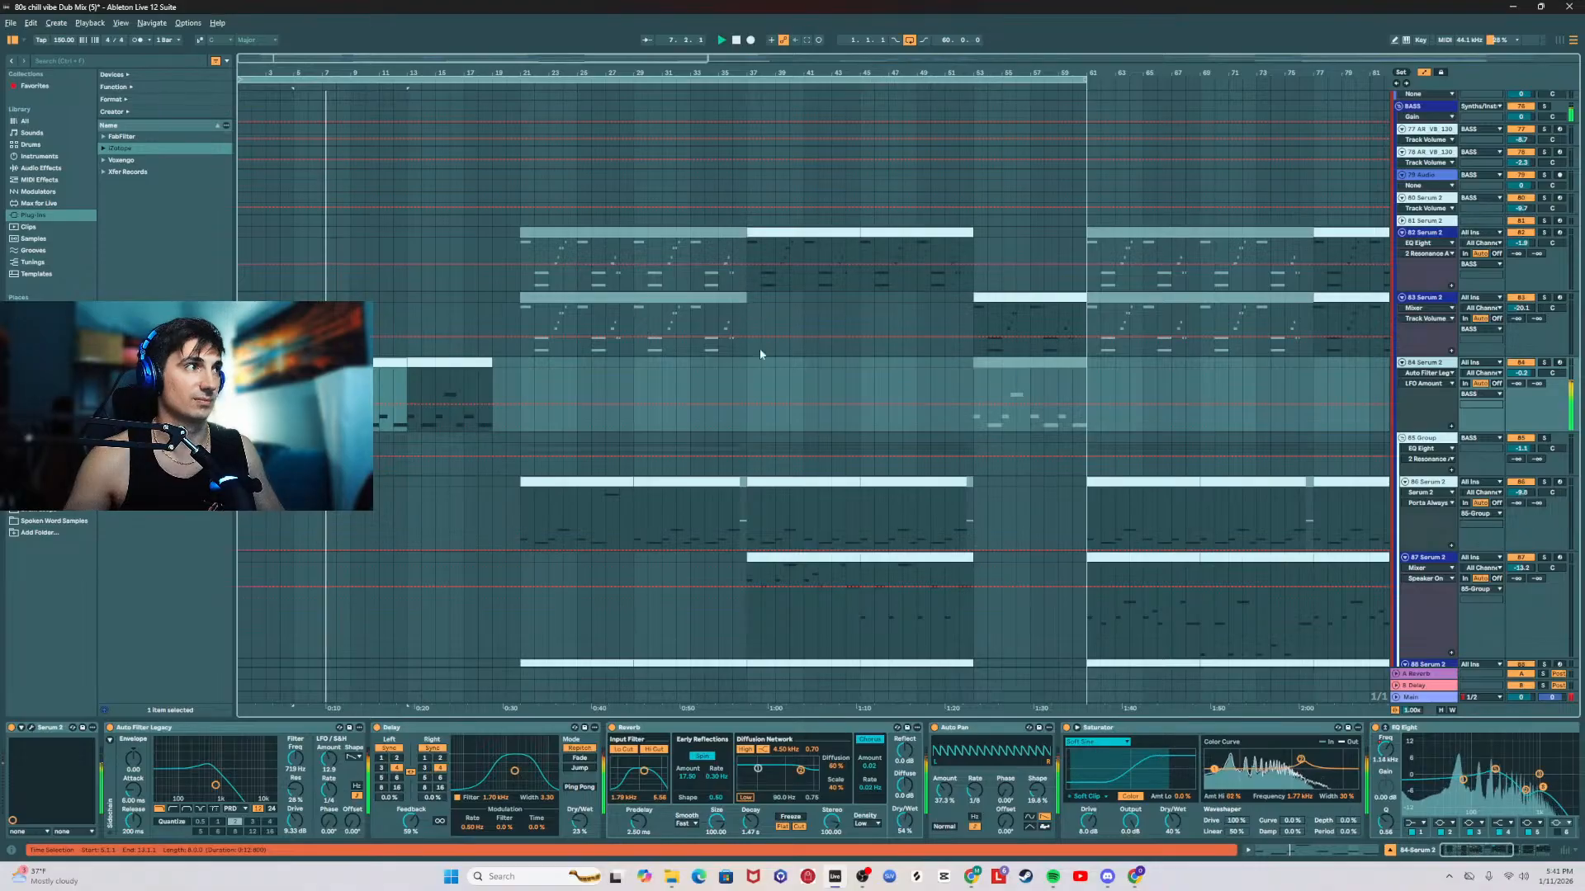
pyautogui.click(281, 390)
pyautogui.press('space')
pyautogui.press('space')
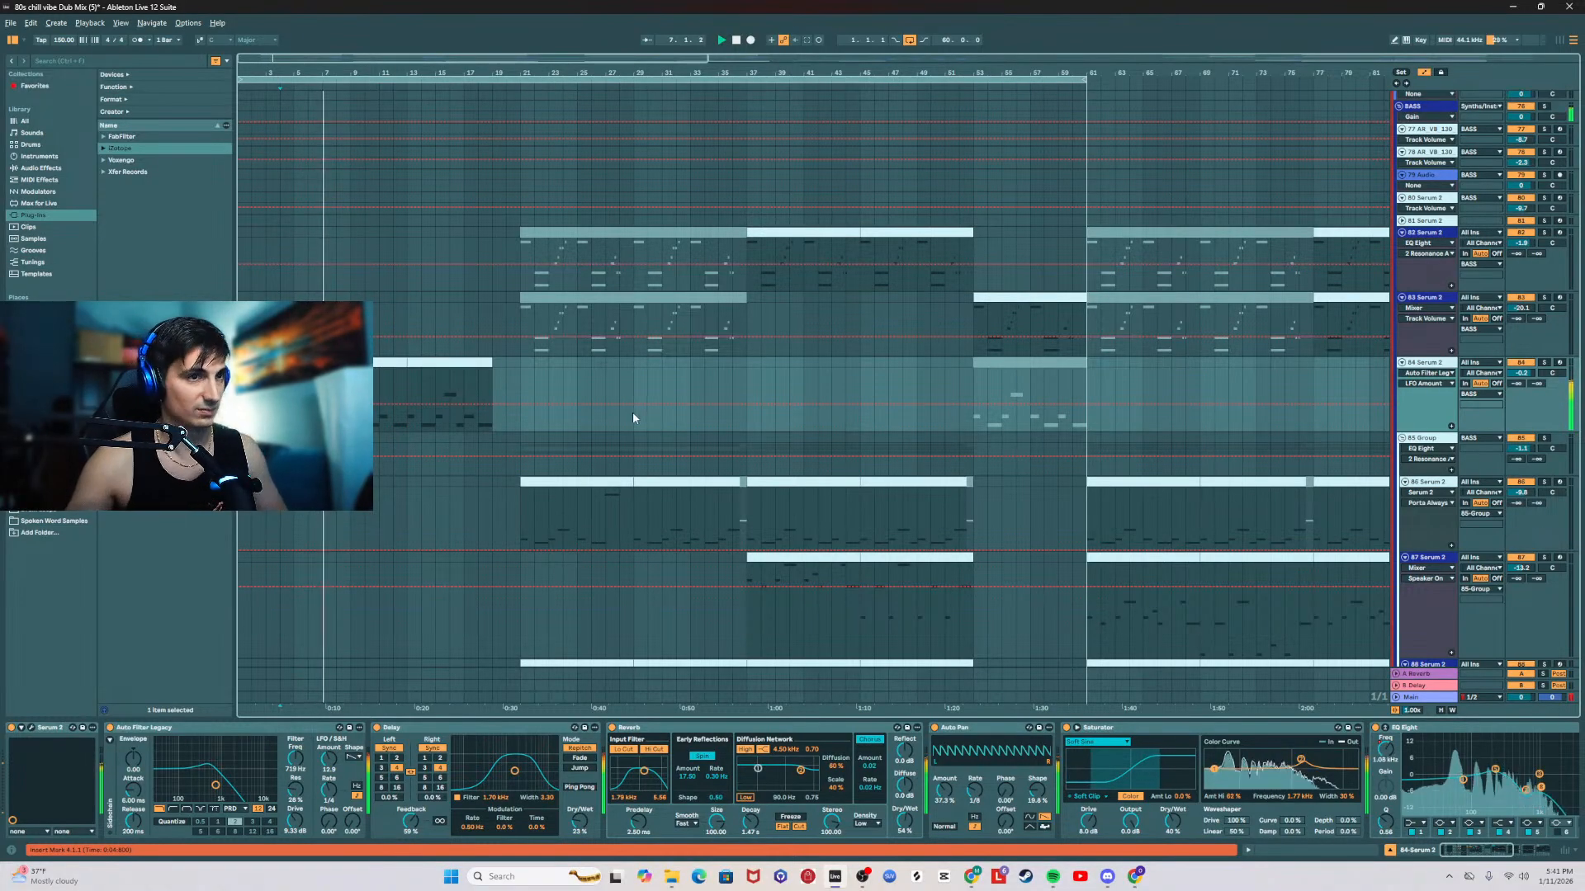
# Step: Lower the 84 Serum 2 track's volume to about -1.0 dB while the intro plays
pyautogui.scroll(-5, 632, 418)
pyautogui.scroll(6, 675, 423)
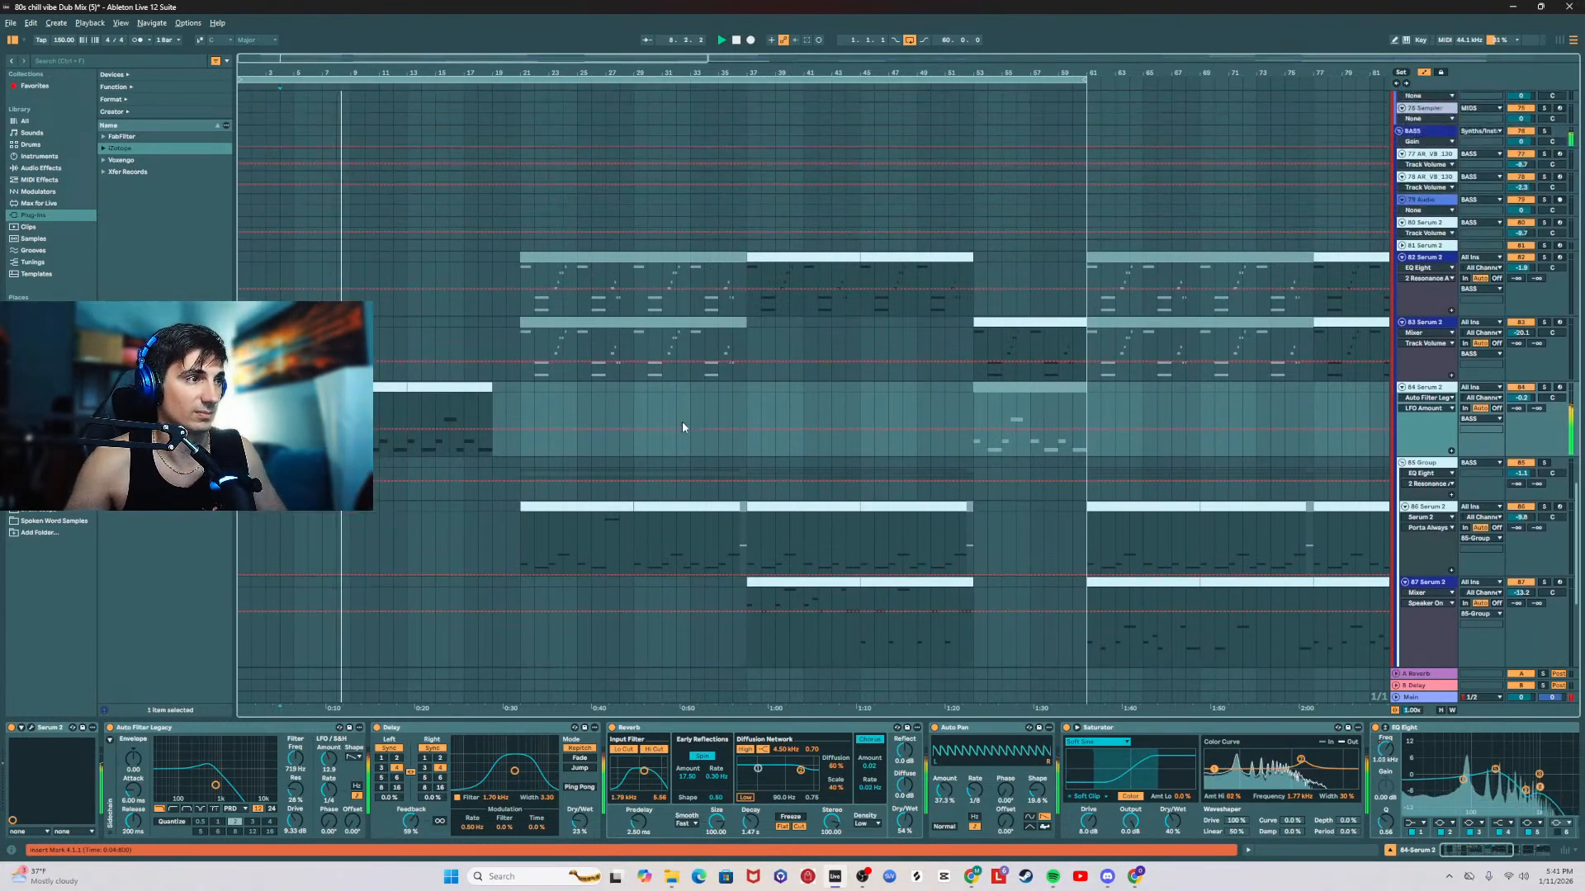
pyautogui.scroll(8, 683, 426)
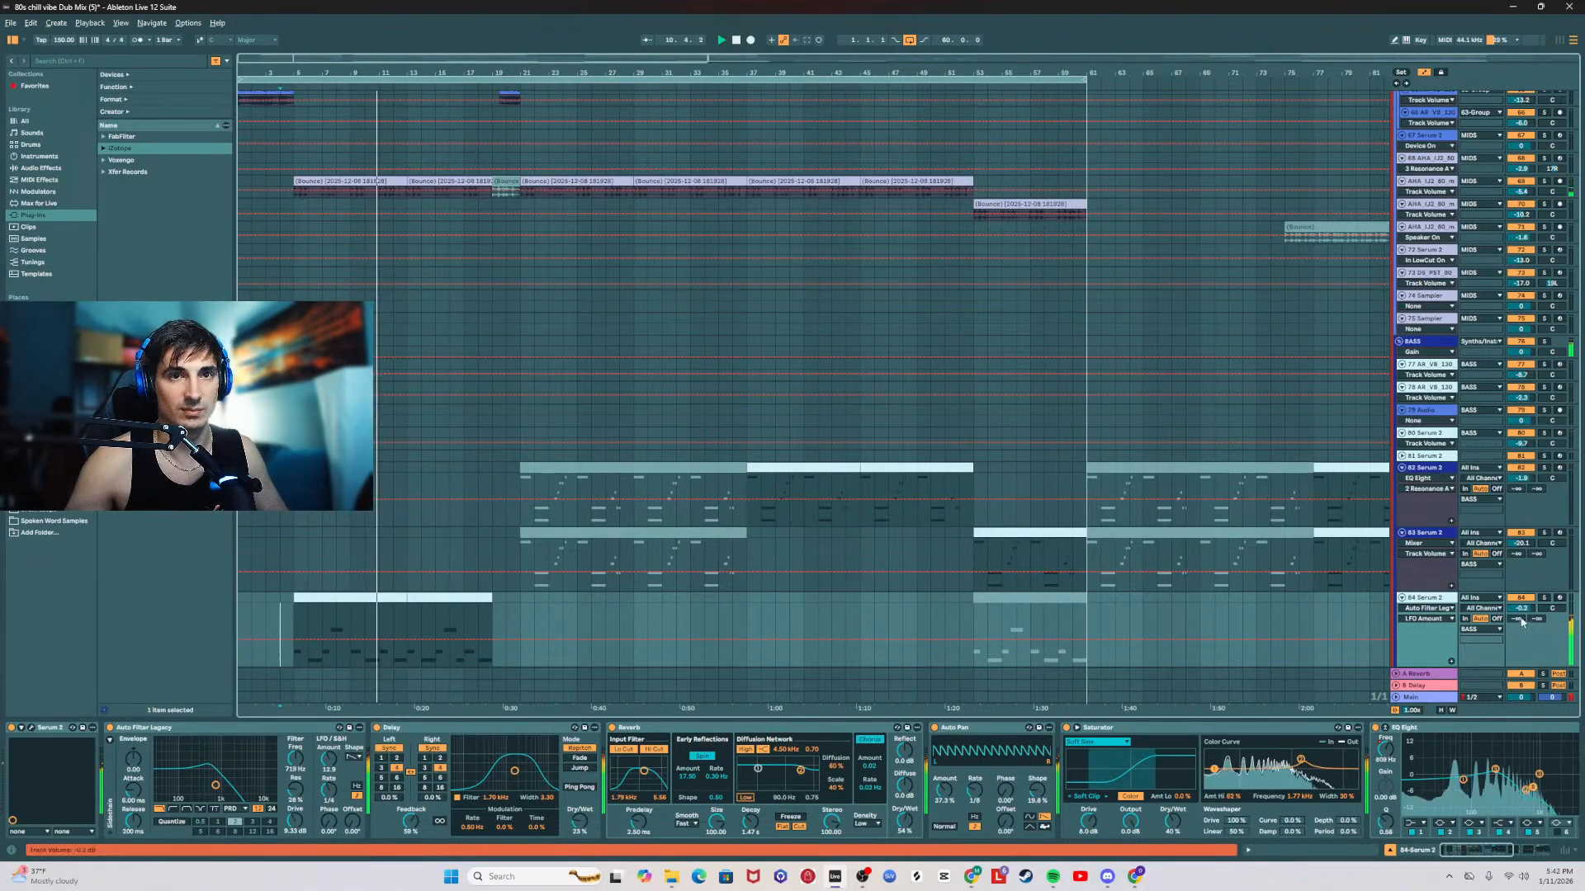
pyautogui.moveTo(1522, 608); pyautogui.dragTo(1528, 615)
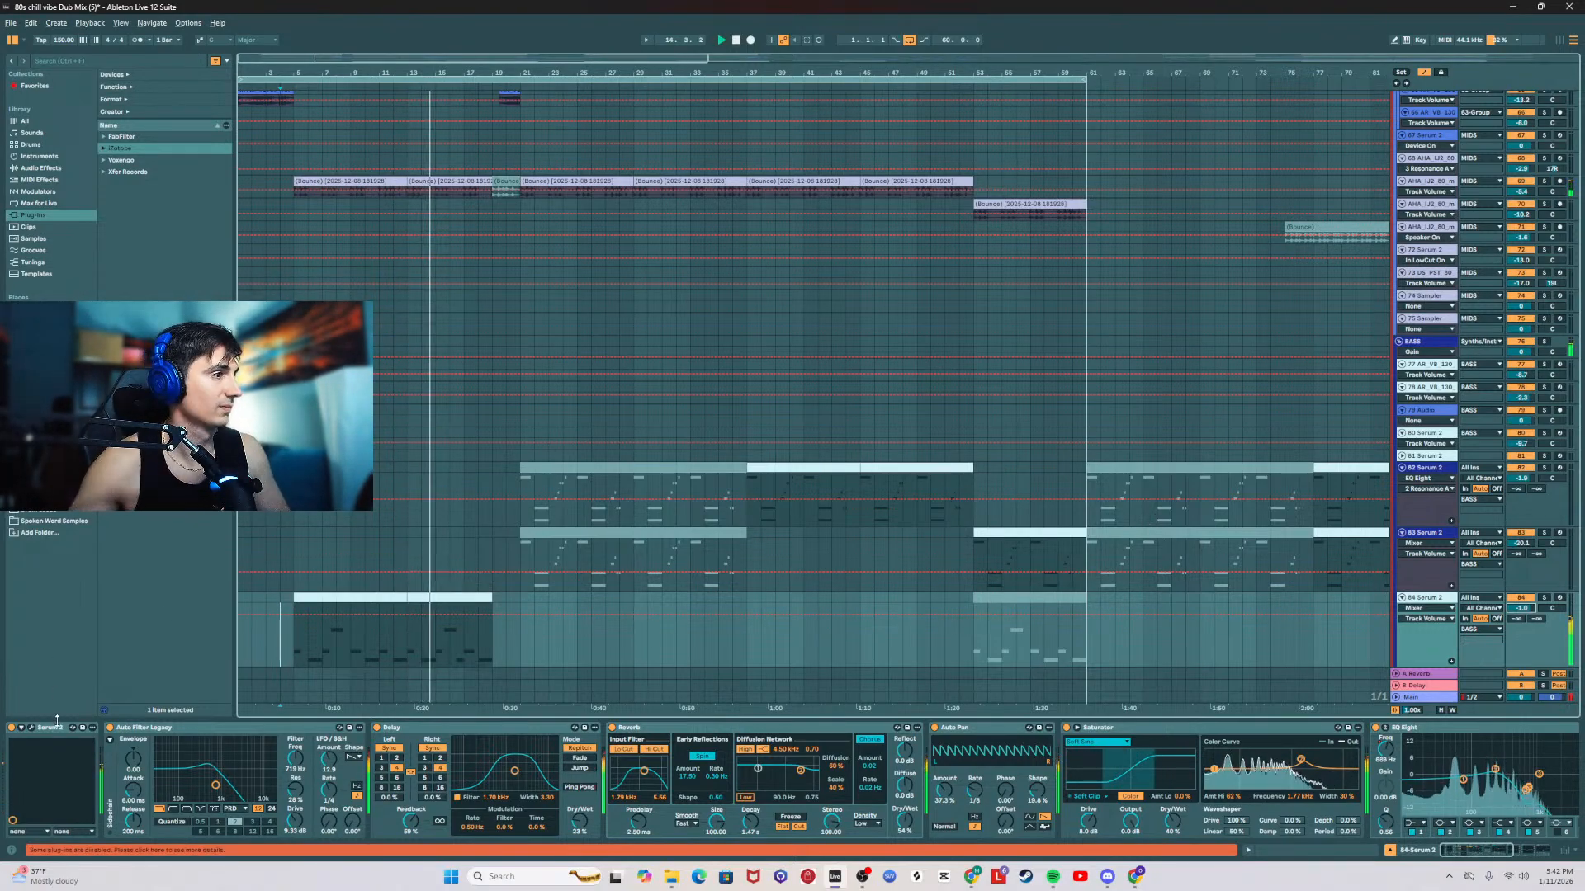
# Step: Look through the arrangement's vocal, MIDS and BASS tracks during playback, and check the effect chain of the 60 saxophone track
pyautogui.scroll(6, 326, 585)
pyautogui.scroll(10, 325, 584)
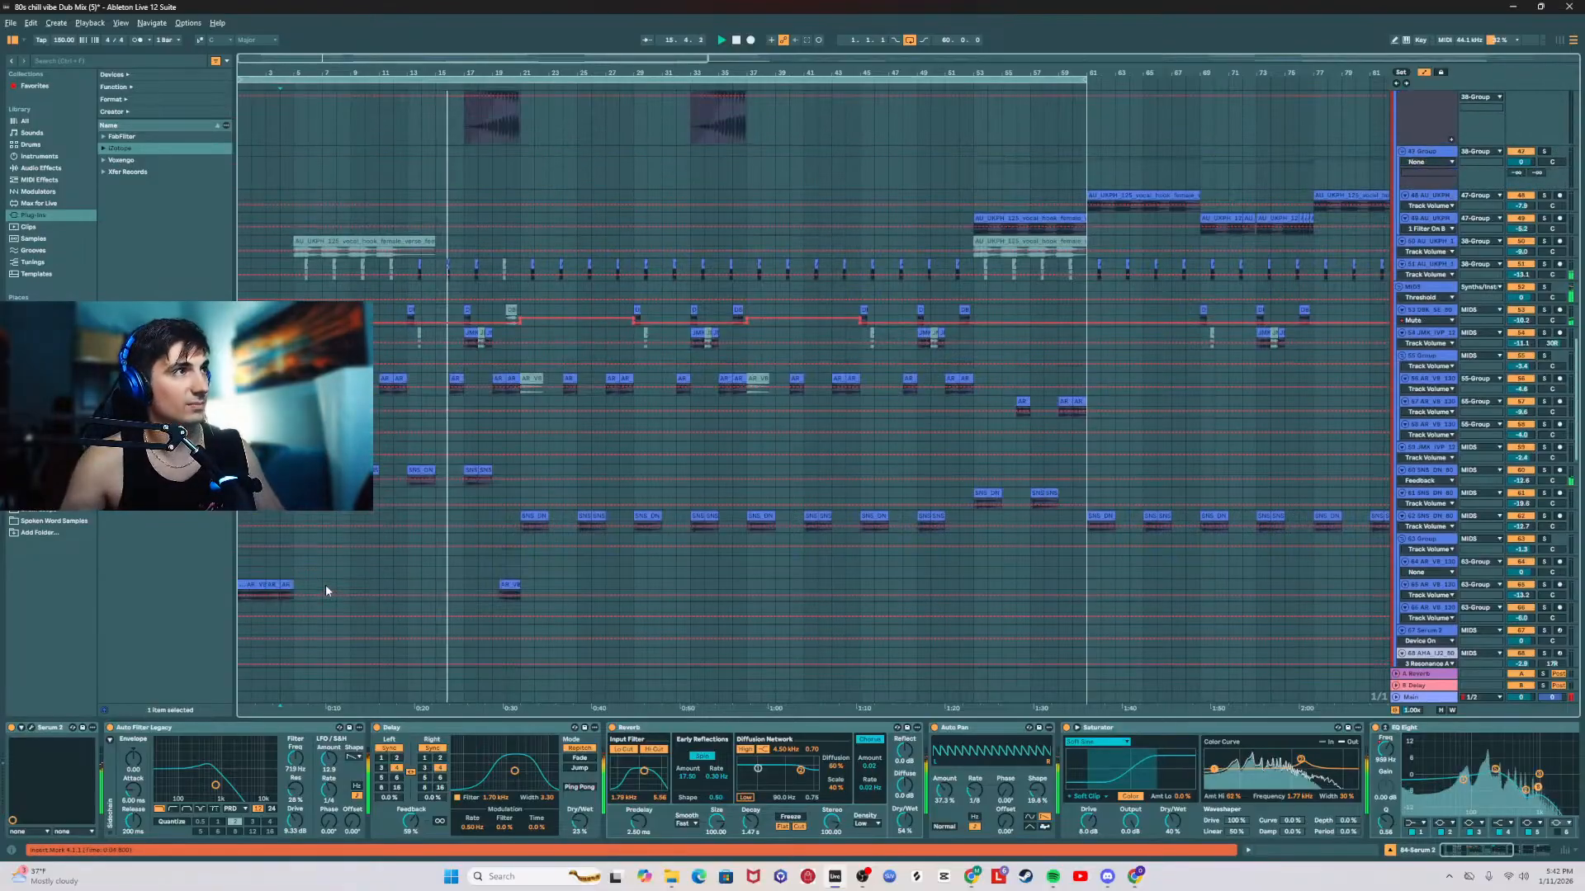
pyautogui.scroll(-12, 336, 586)
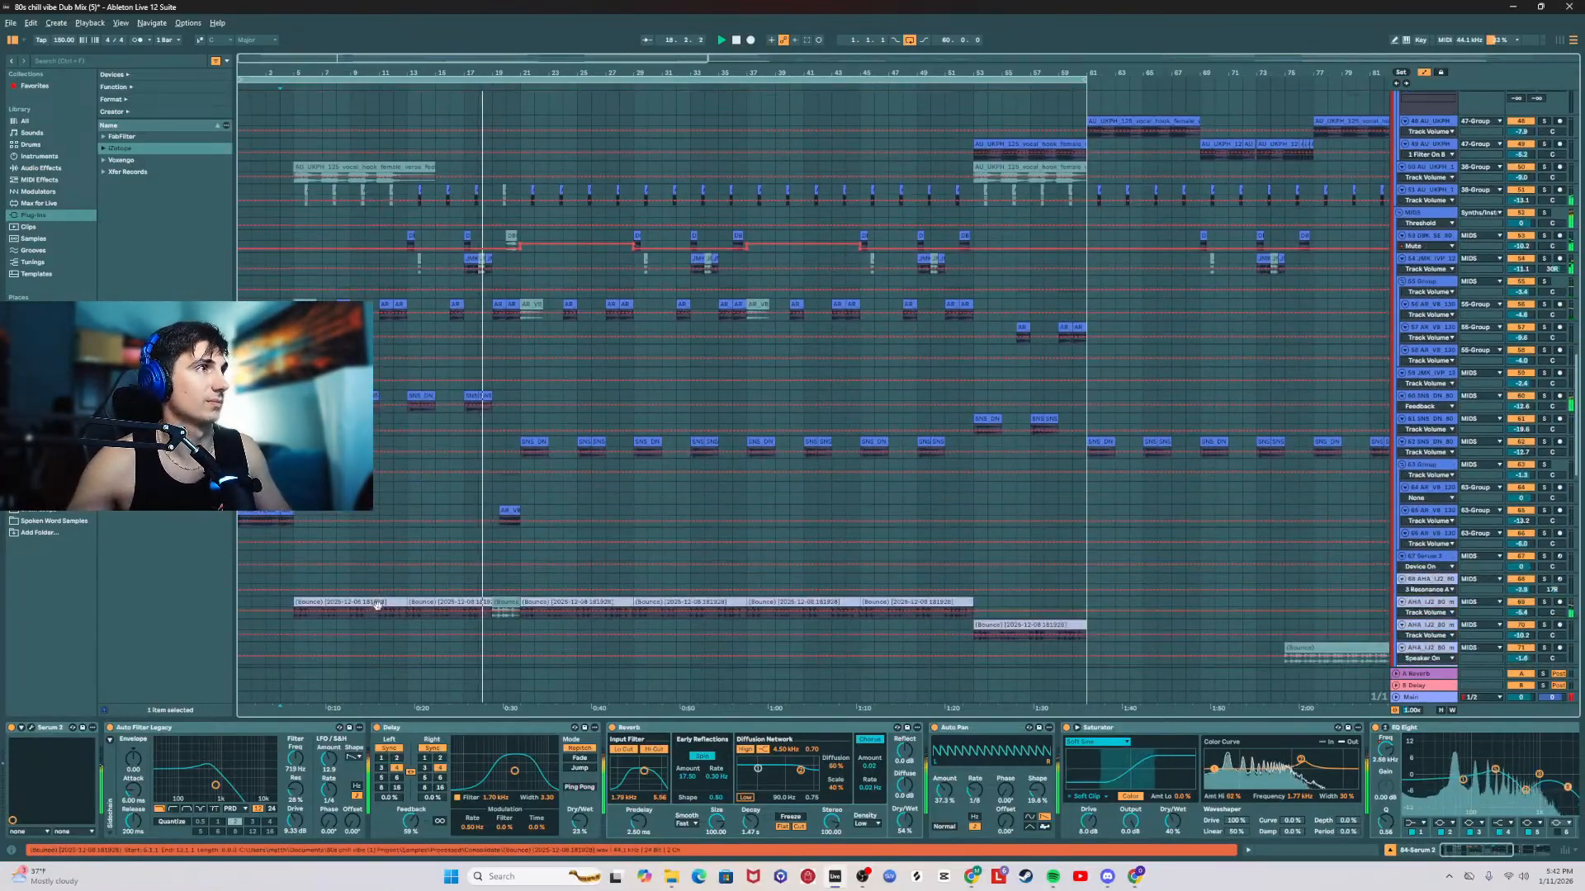
pyautogui.scroll(3, 379, 604)
pyautogui.scroll(4, 379, 604)
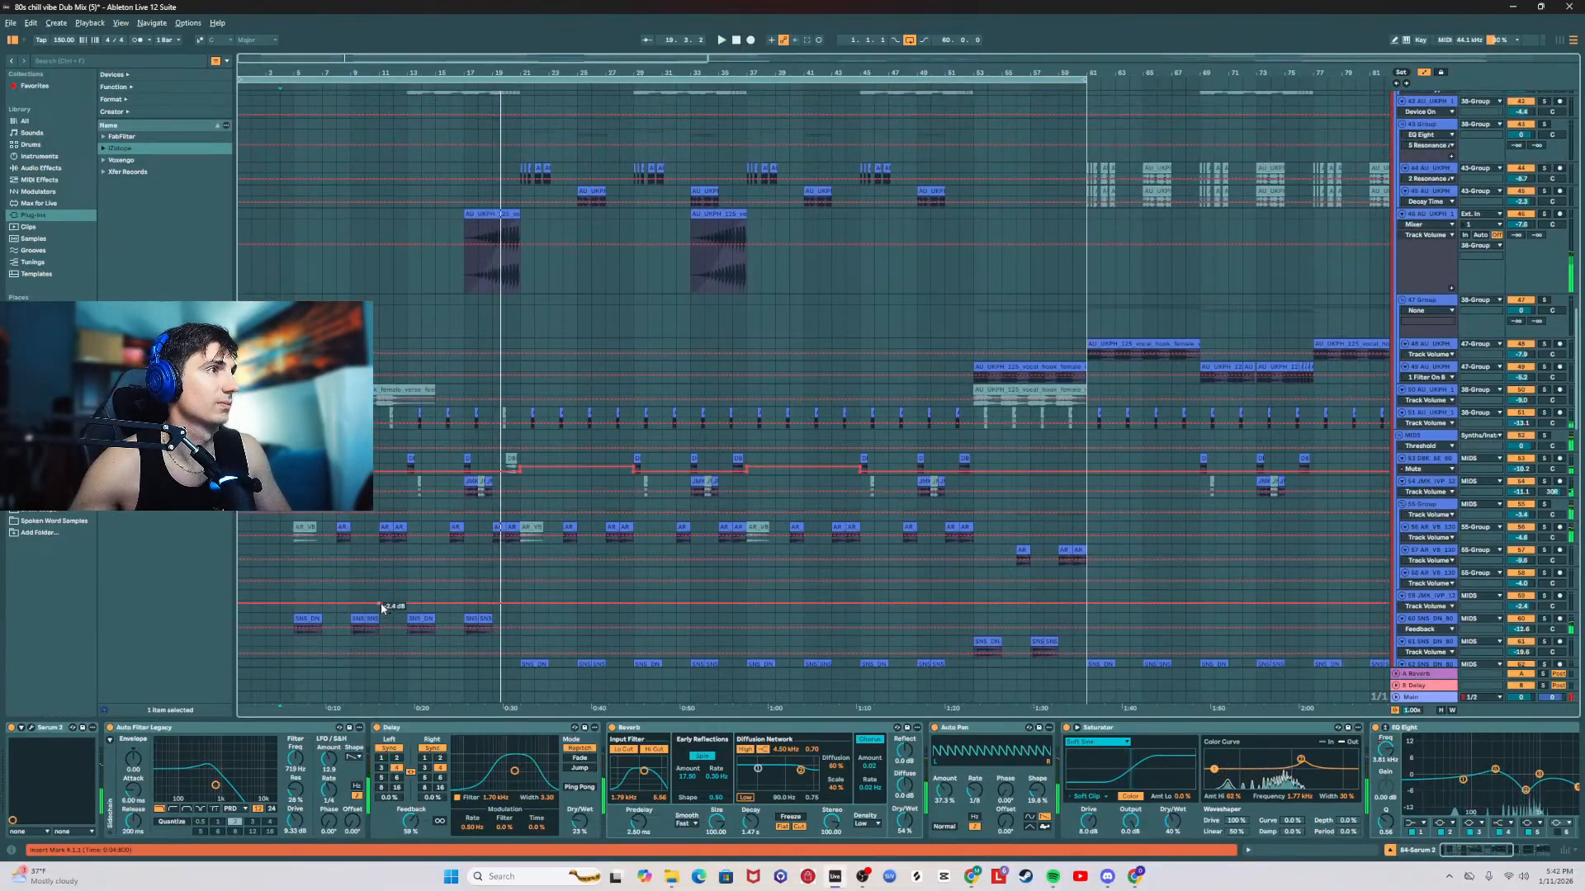
pyautogui.scroll(-10, 419, 597)
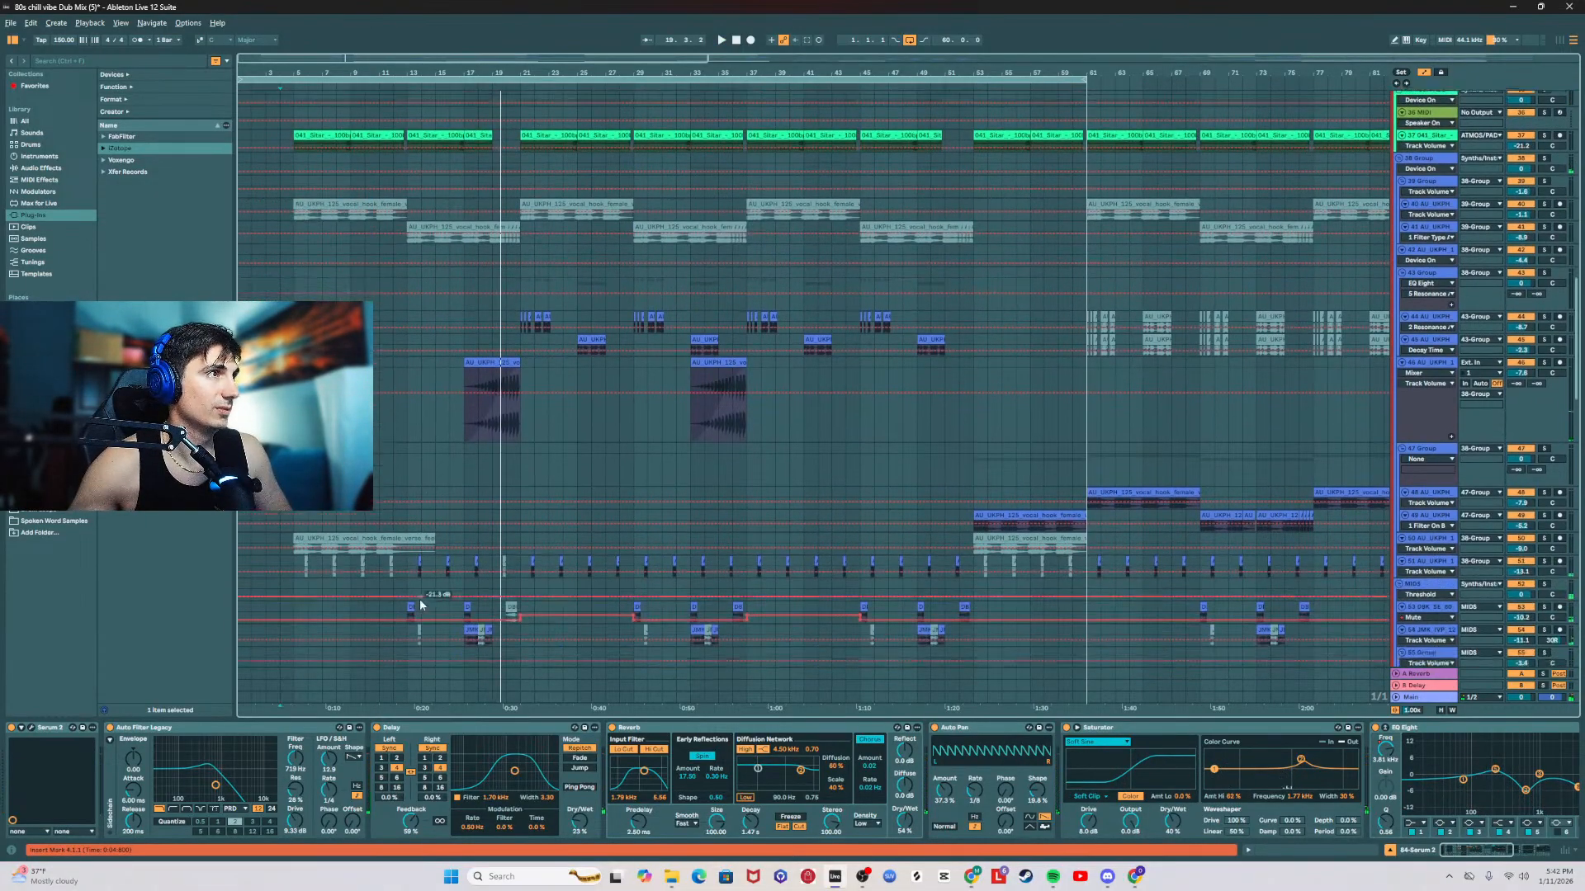
pyautogui.click(422, 456)
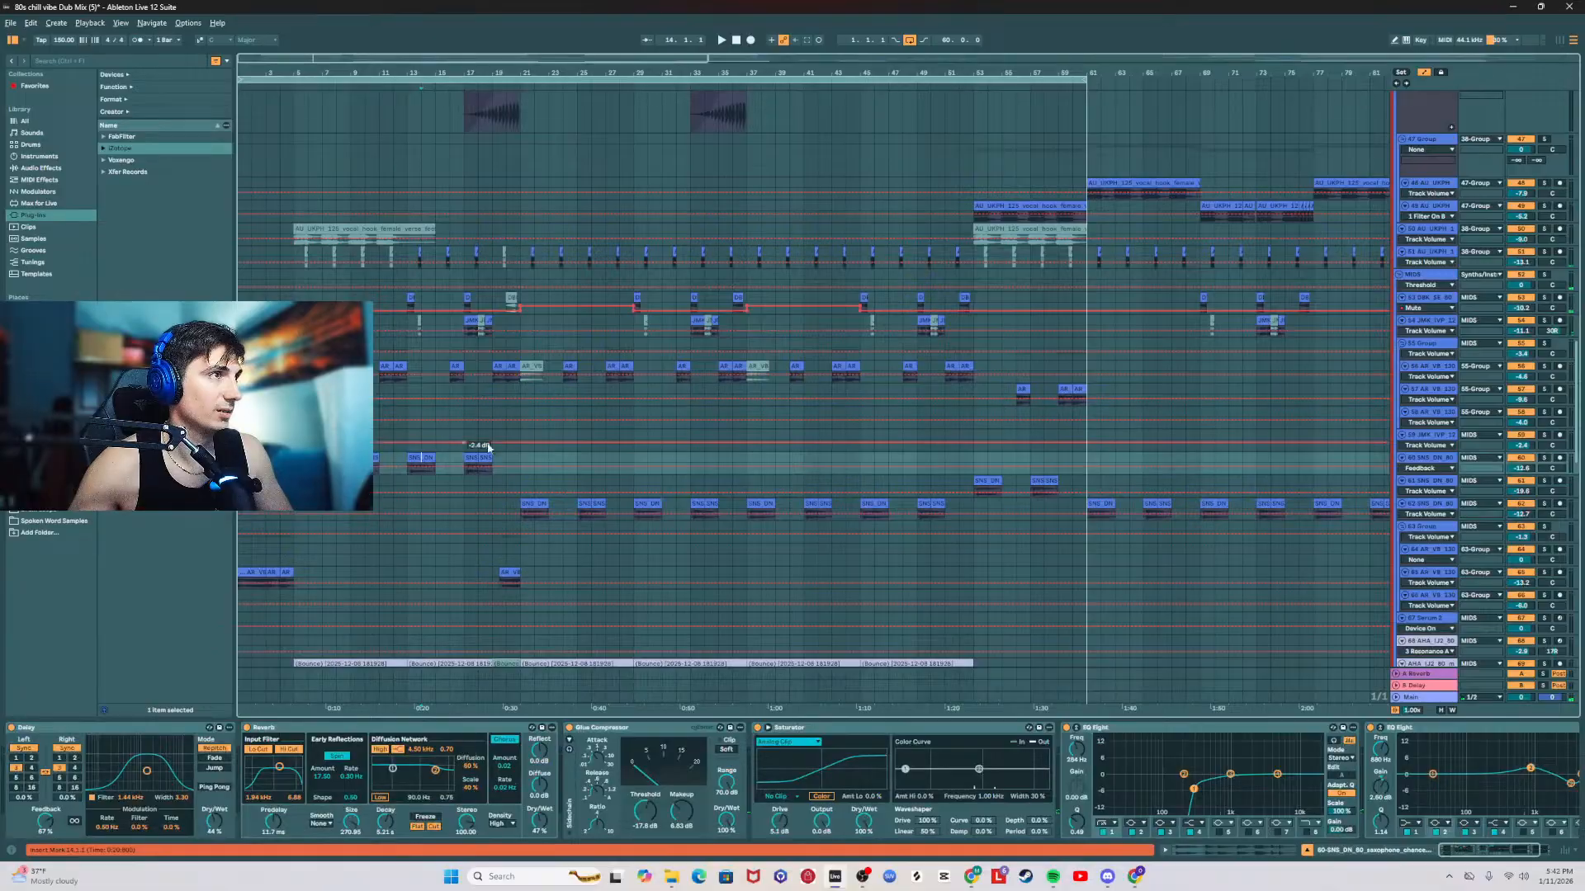
pyautogui.scroll(4, 422, 563)
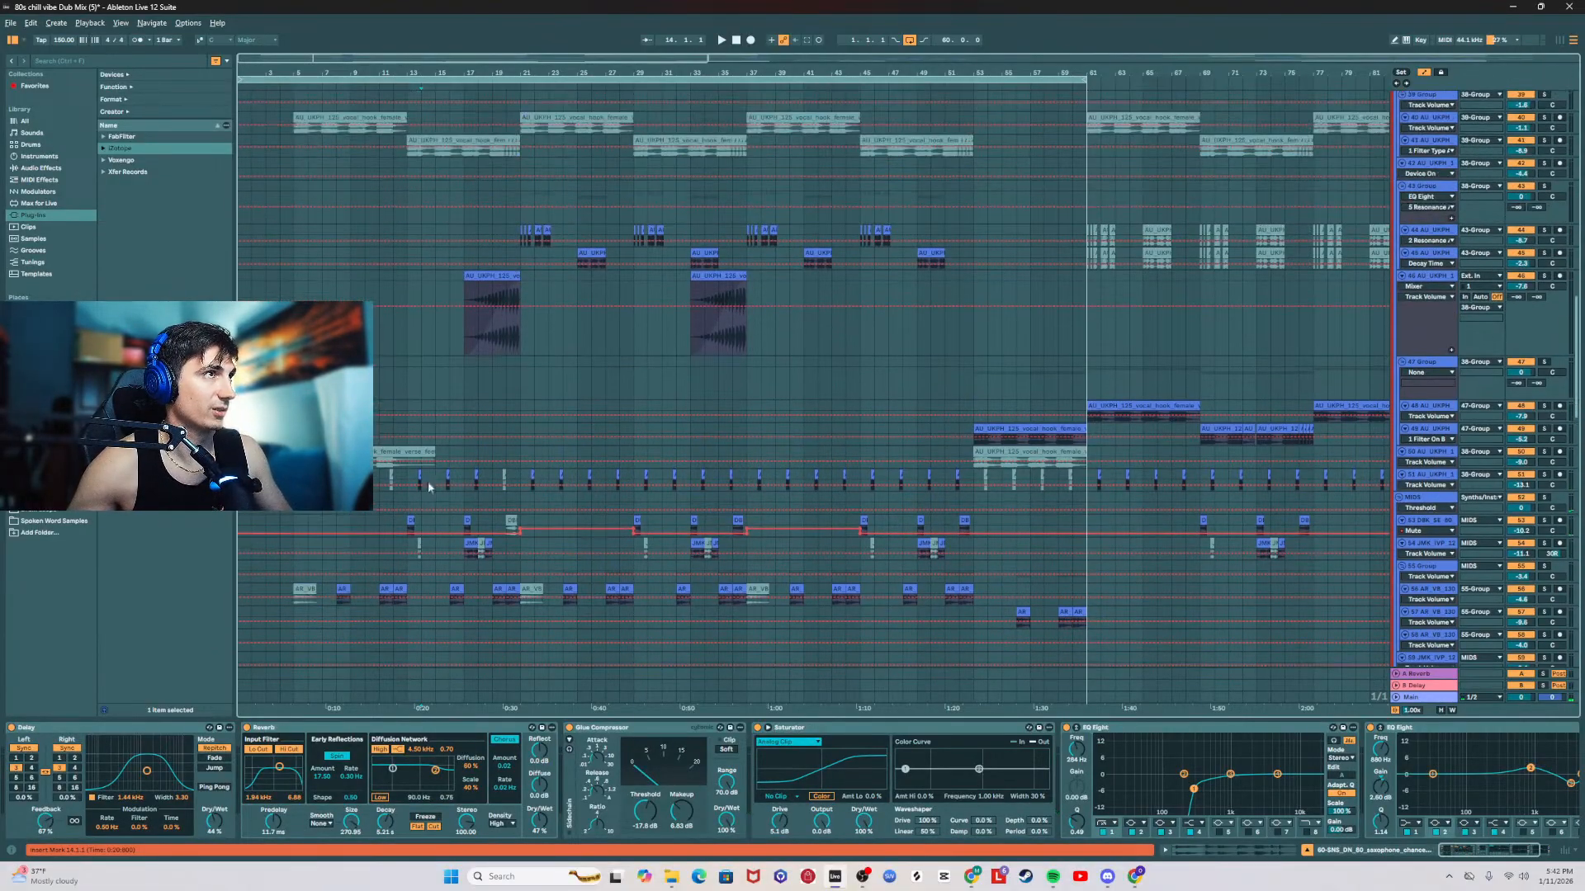
pyautogui.scroll(4, 428, 487)
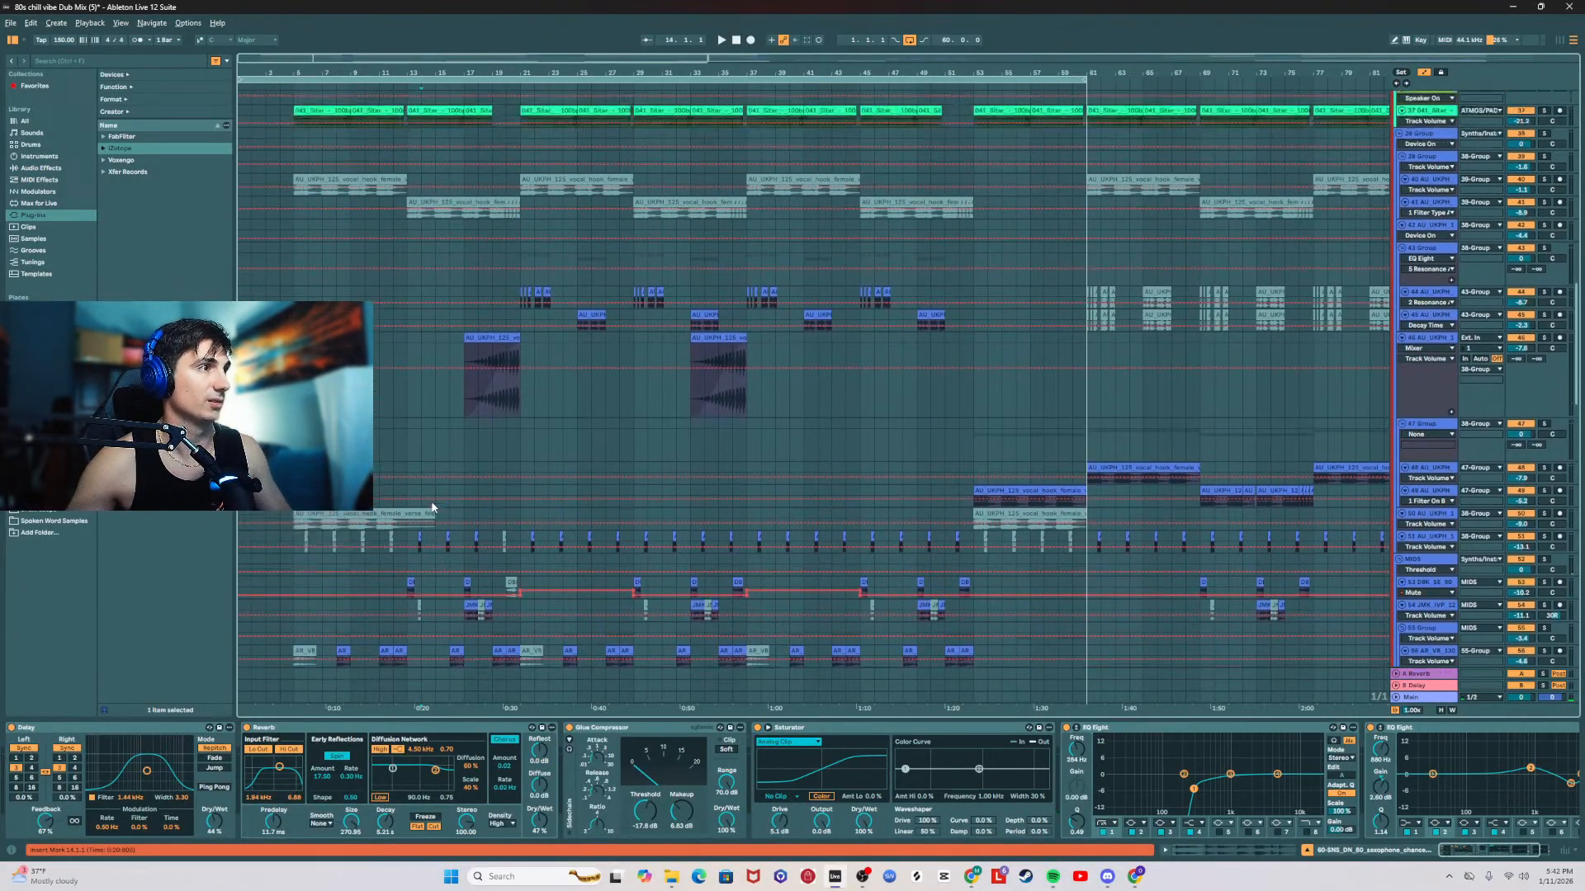
pyautogui.scroll(4, 431, 500)
pyautogui.scroll(-10, 429, 532)
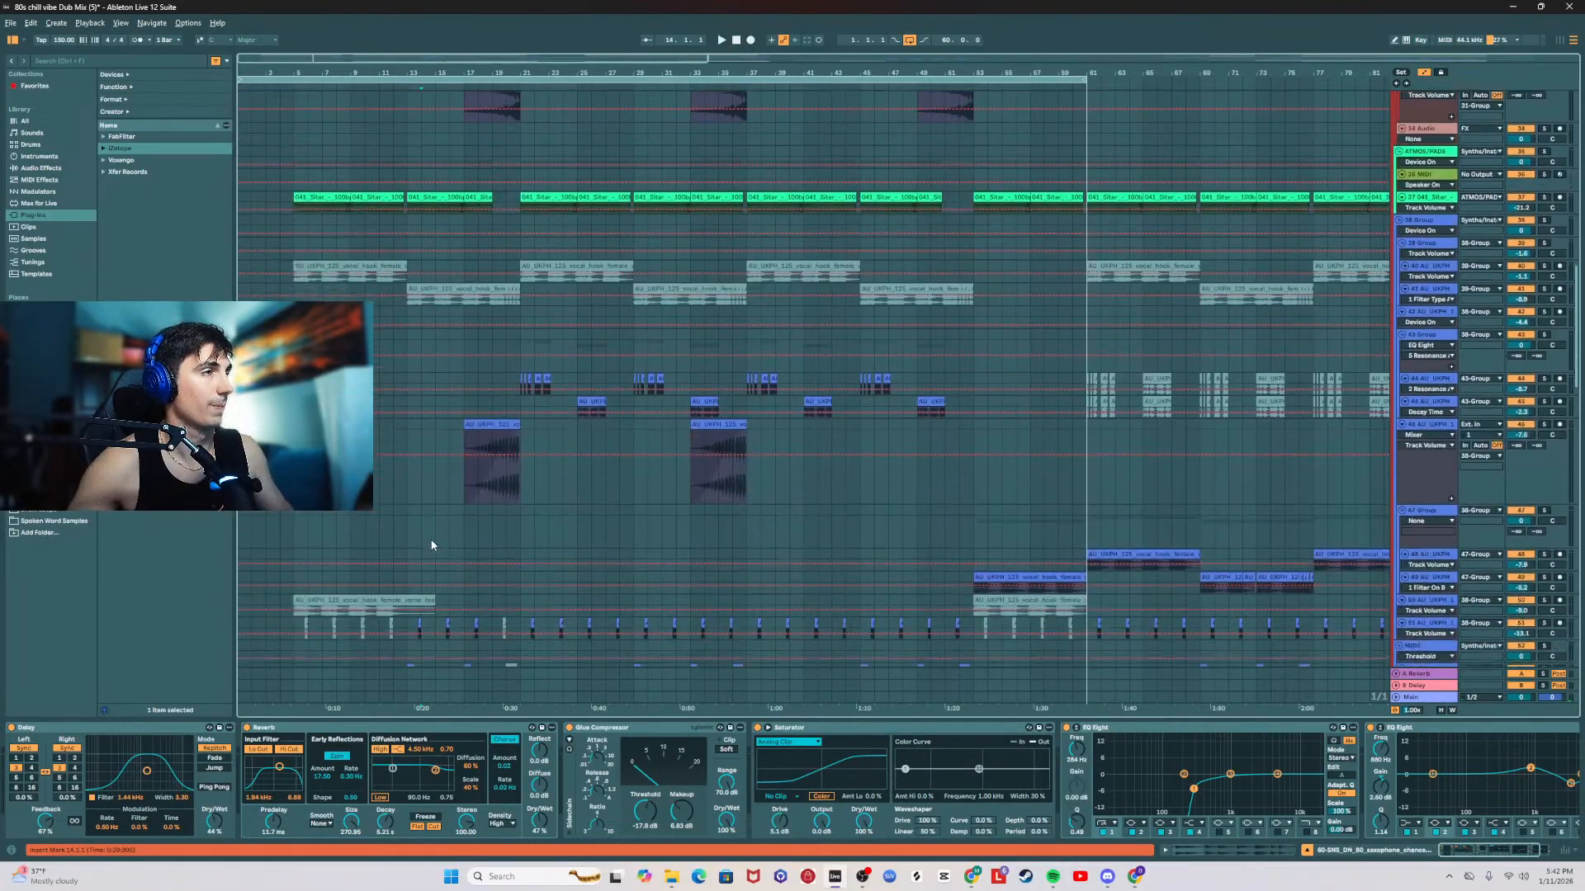
pyautogui.scroll(-10, 429, 557)
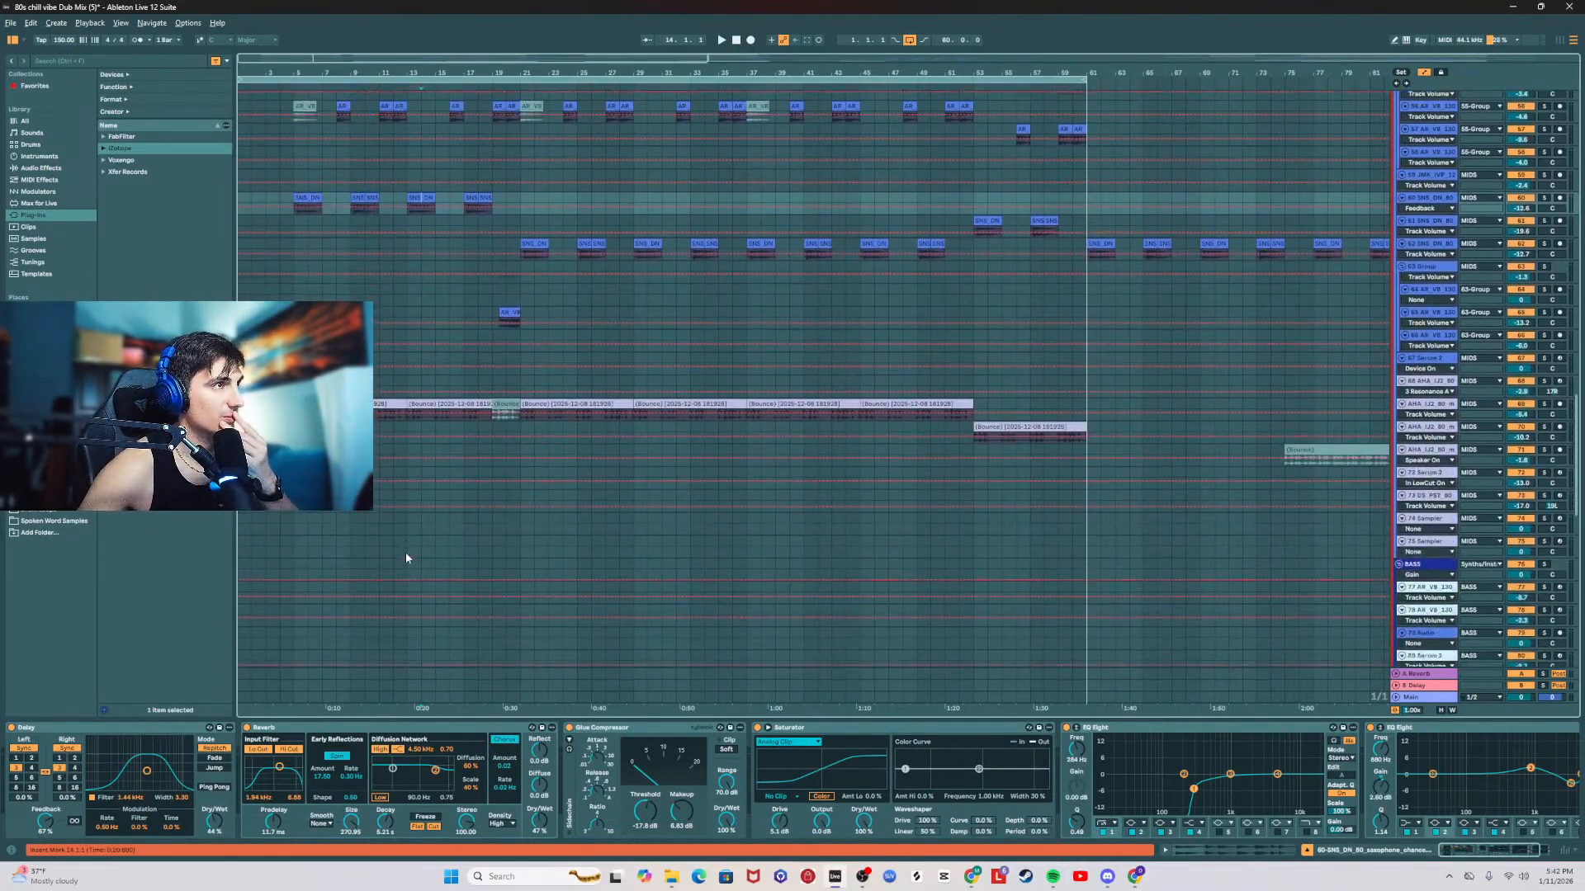
pyautogui.scroll(3, 404, 508)
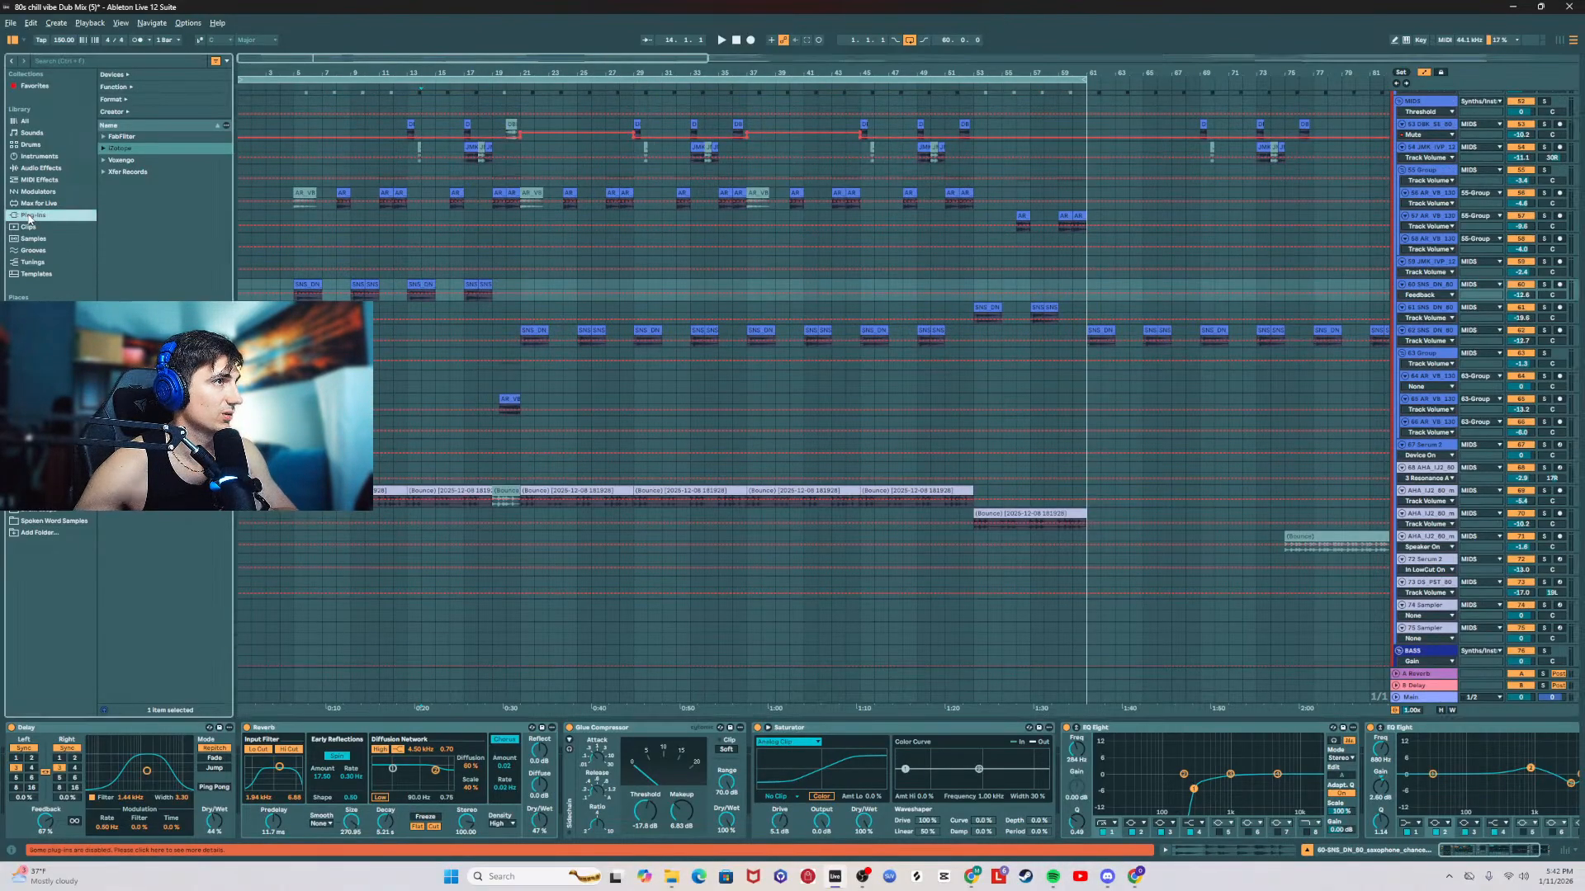
pyautogui.scroll(3, 427, 370)
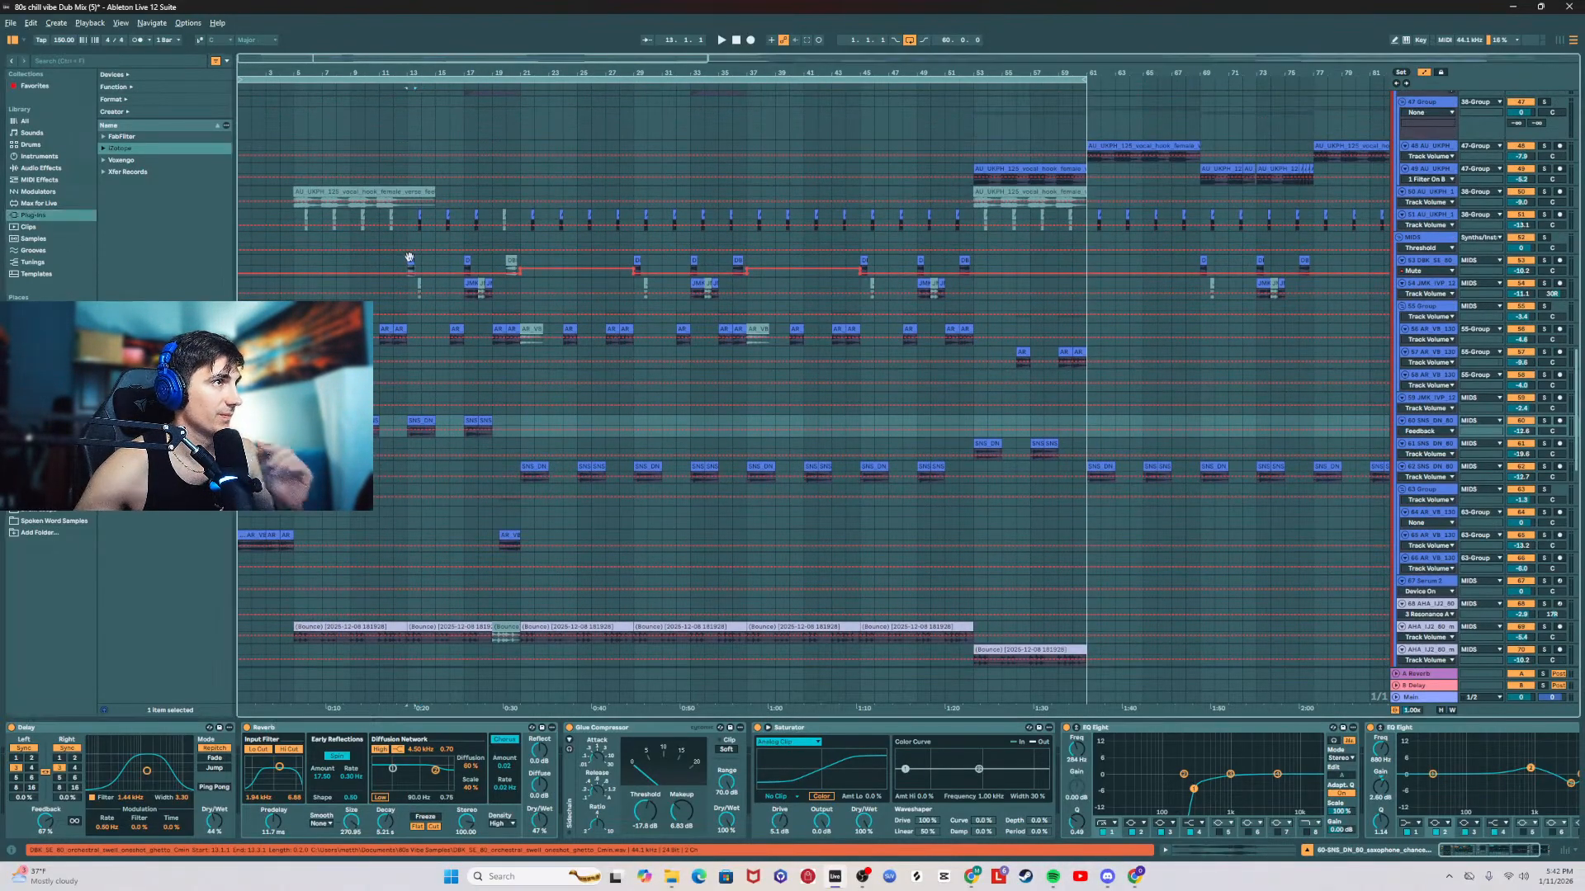
# Step: Play the arrangement from the 53 orchestral swell clip at bar 13 and replay it from the same clip
pyautogui.click(410, 262)
pyautogui.press('space')
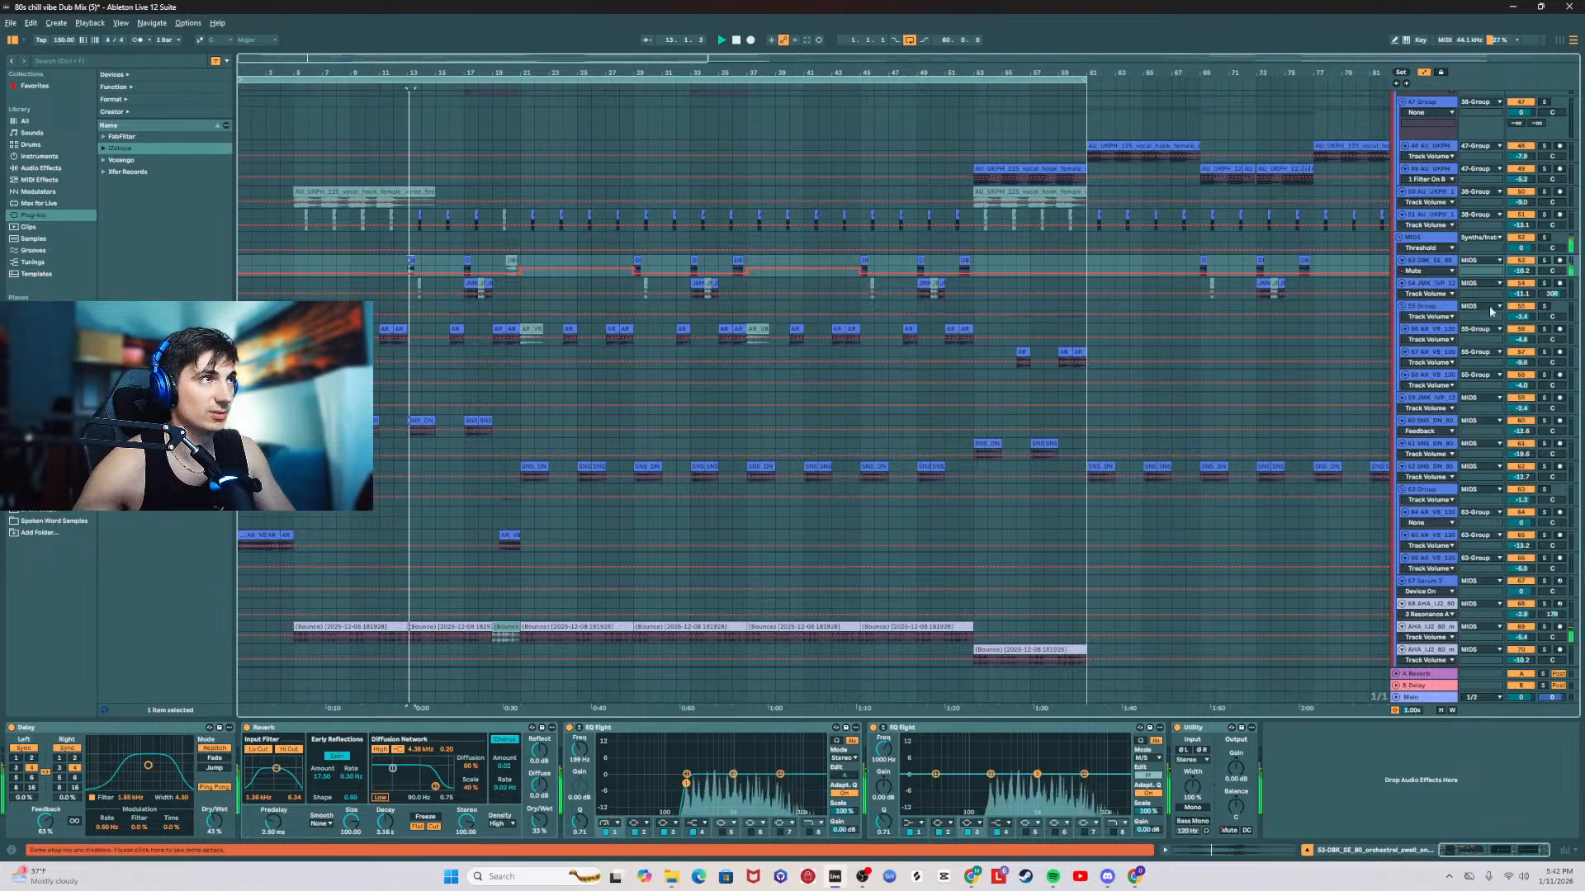
pyautogui.click(1542, 262)
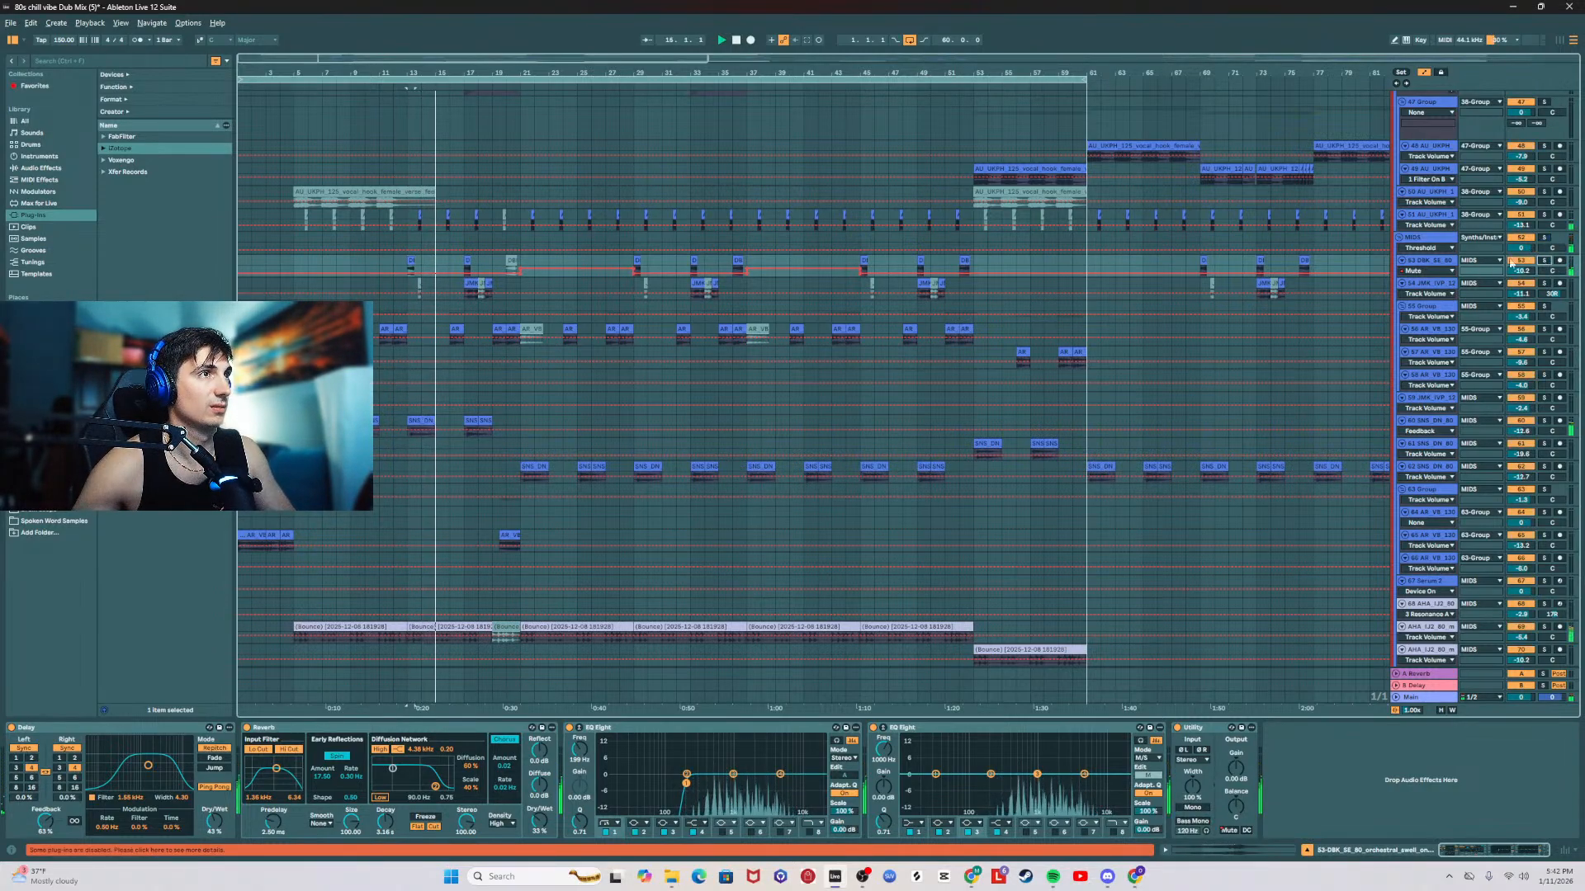
pyautogui.click(406, 269)
pyautogui.press('space')
pyautogui.press('space')
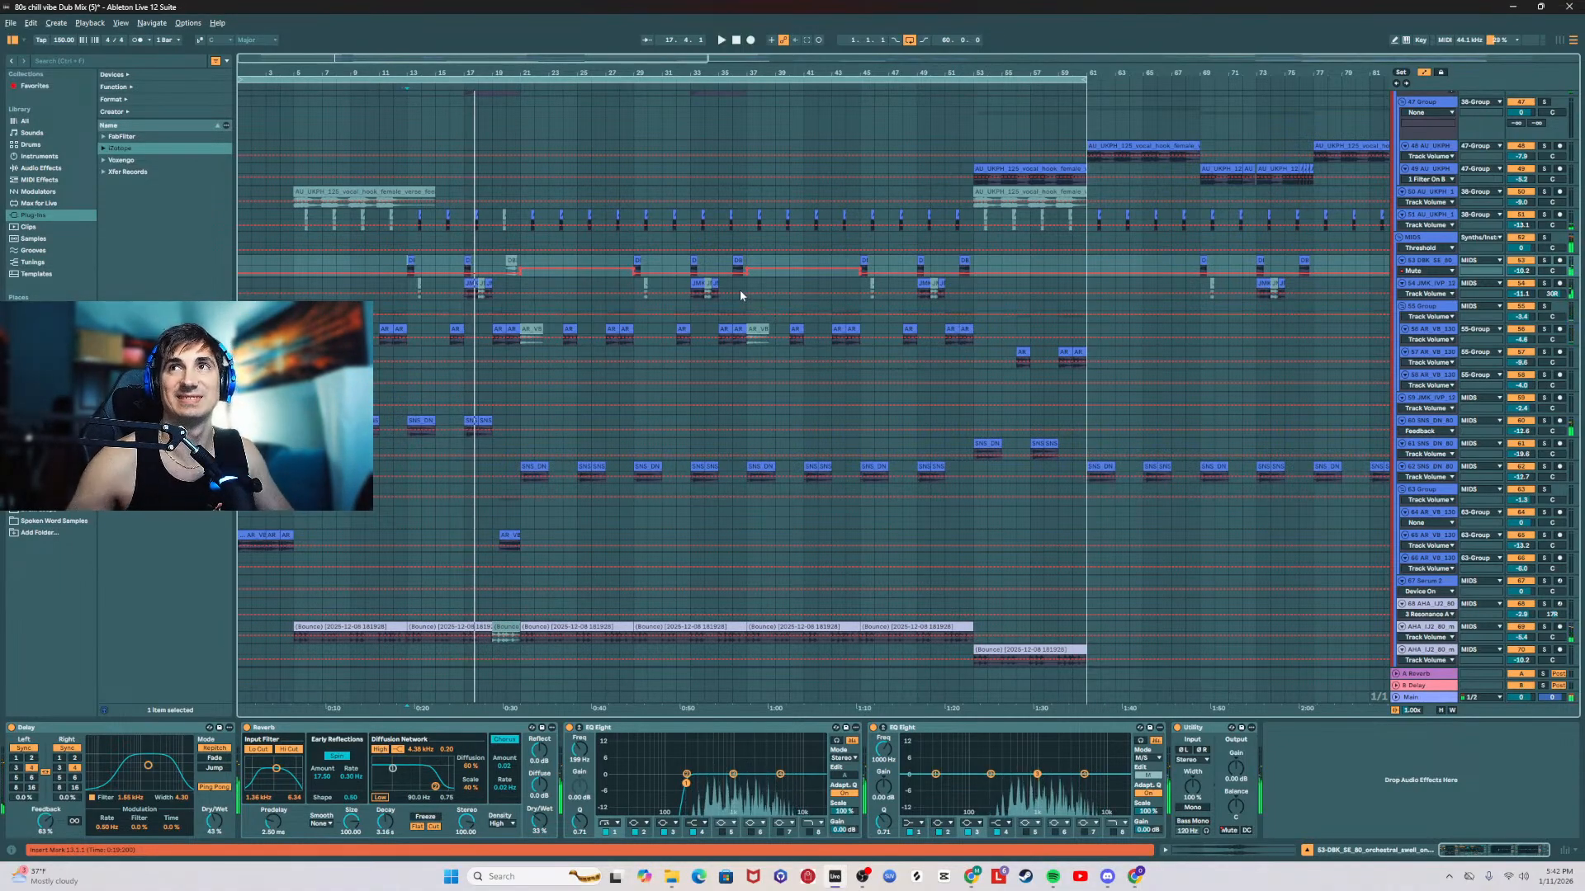
# Step: Check the effect chains of the 51 vocal hook, 57 trumpet and 53 orchestral swell tracks while playing the section before the drop
pyautogui.click(410, 217)
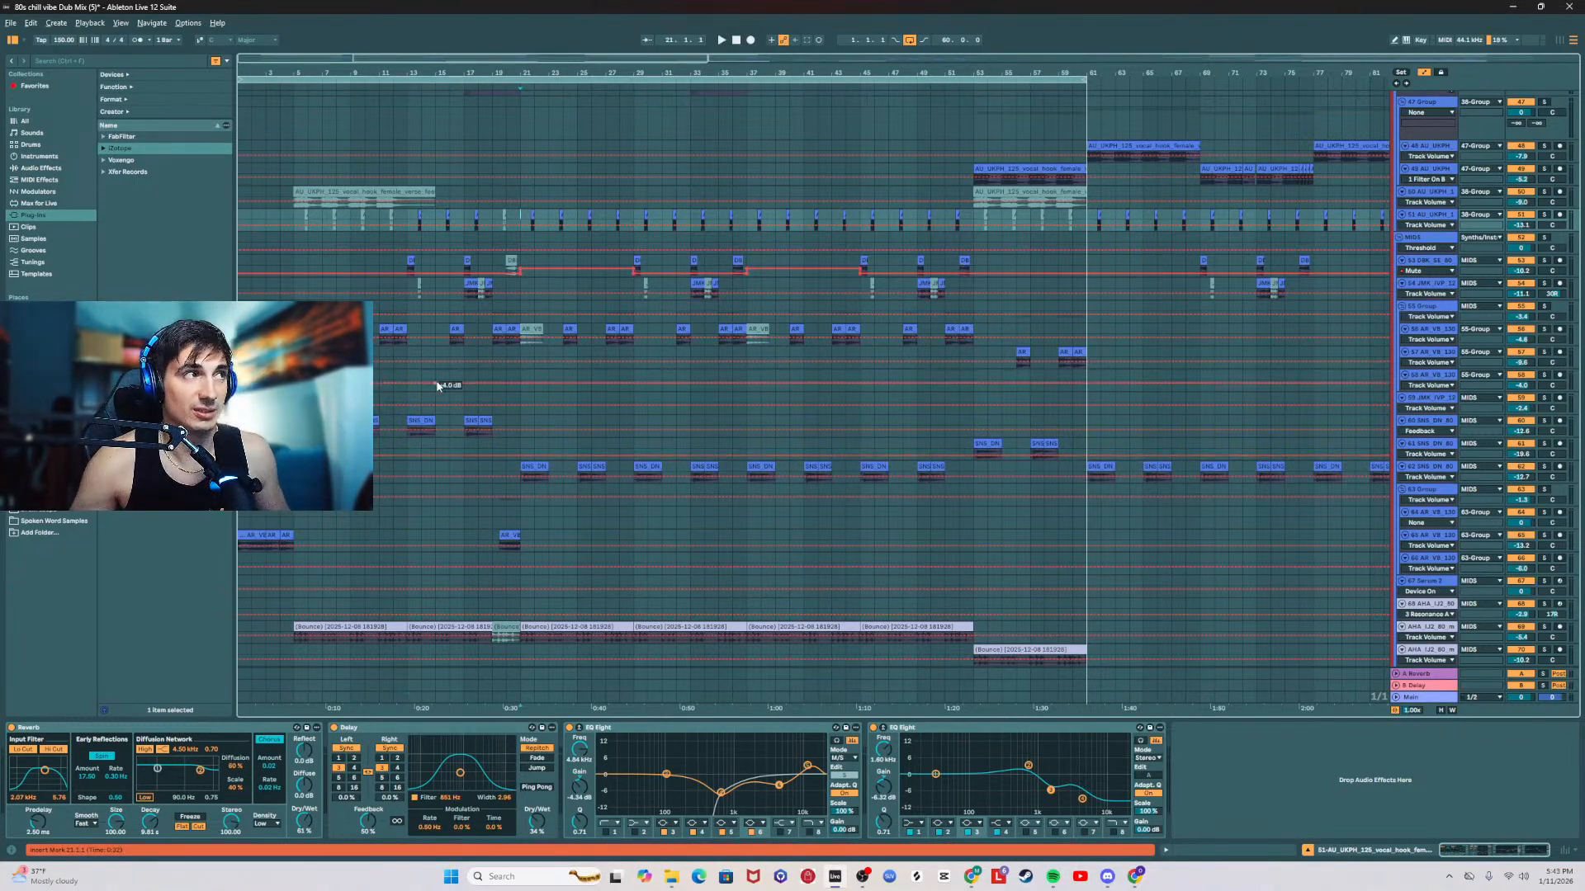
pyautogui.click(408, 354)
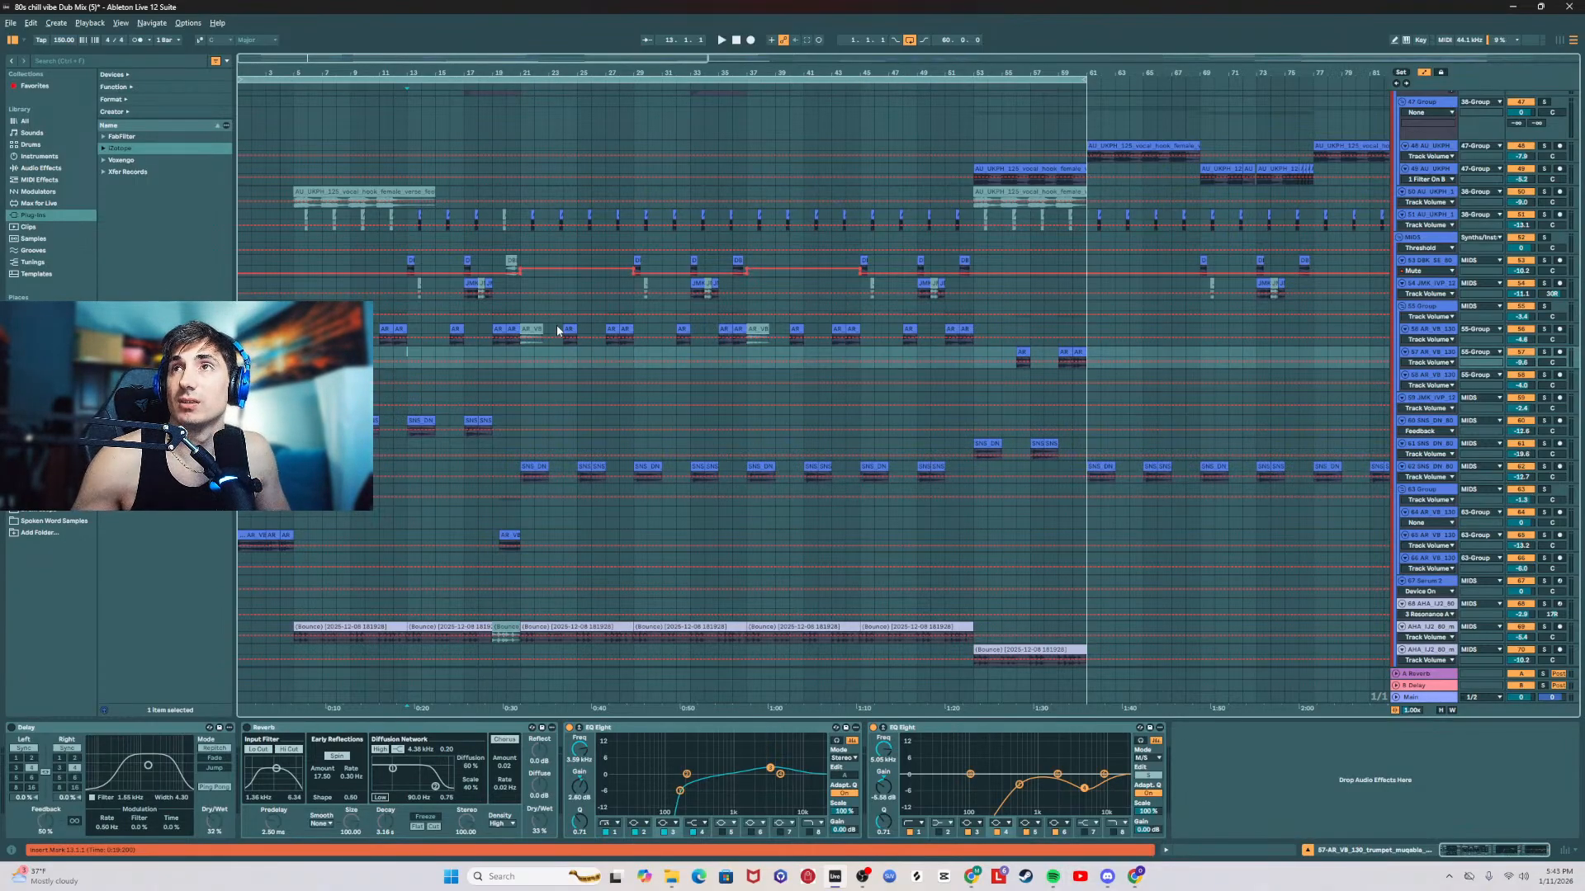
pyautogui.press('space')
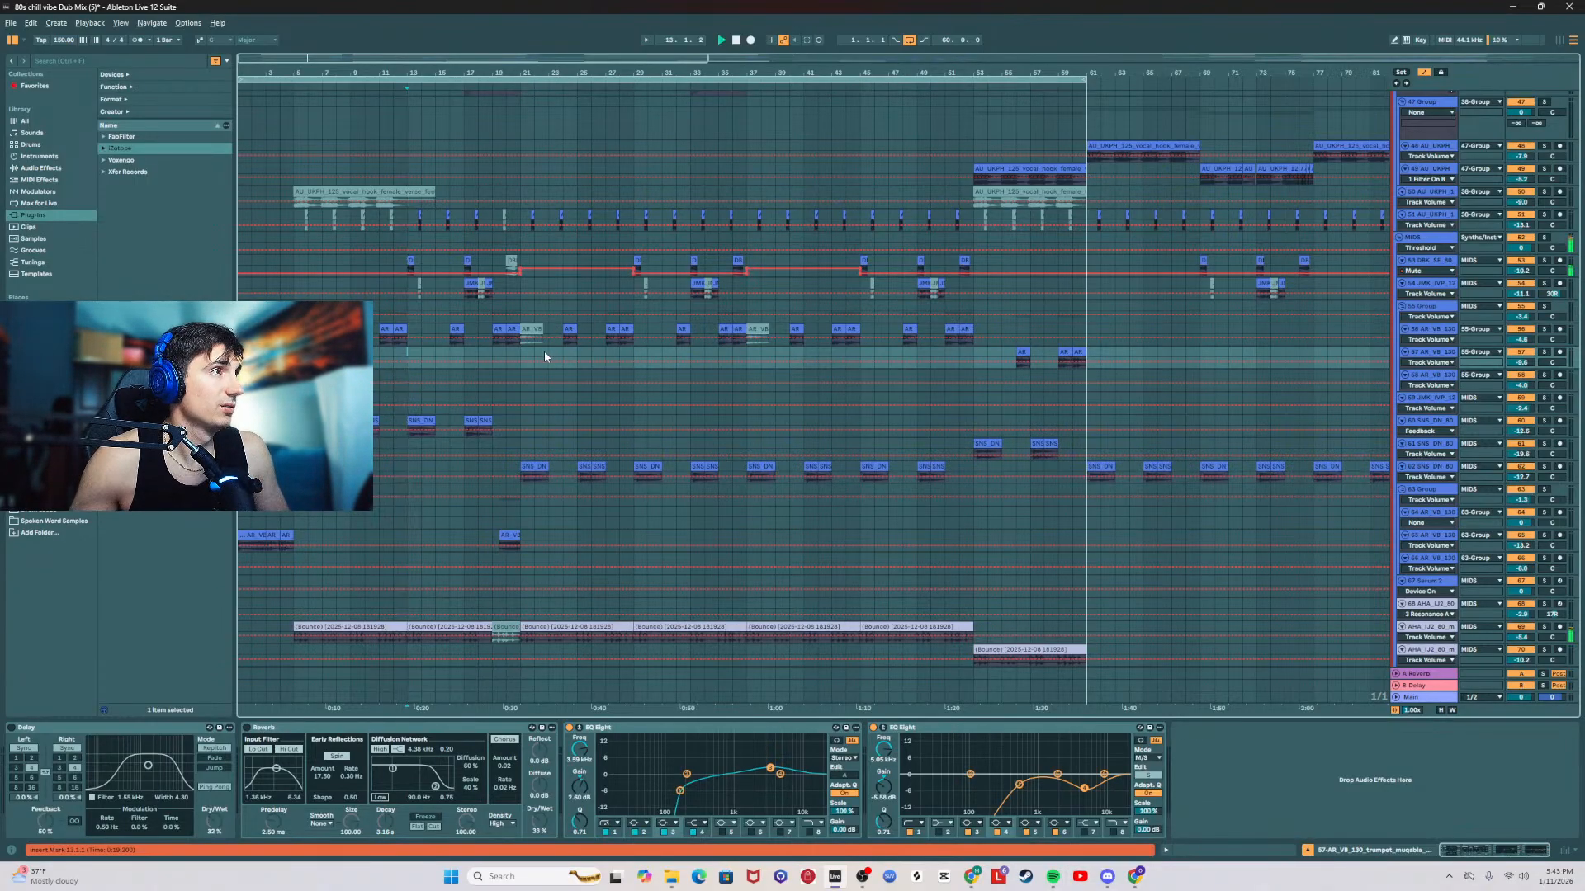
pyautogui.click(1432, 261)
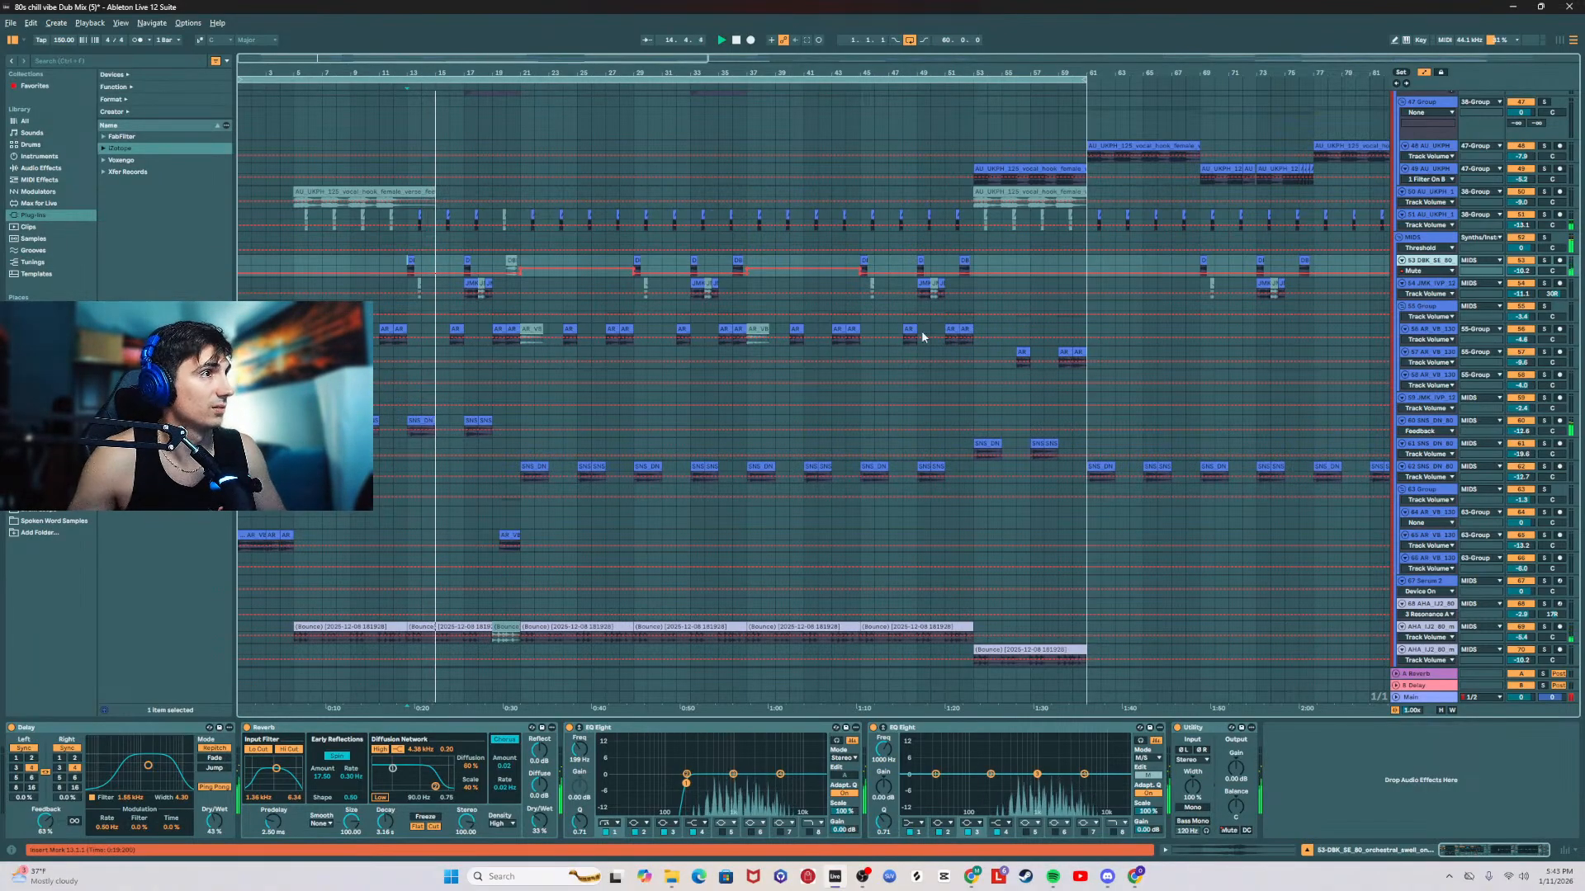
# Step: Examine the vocal and MIDS tracks in the arrangement while the build-up plays into the drop
pyautogui.scroll(-3, 773, 359)
pyautogui.scroll(-5, 775, 351)
pyautogui.scroll(7, 778, 338)
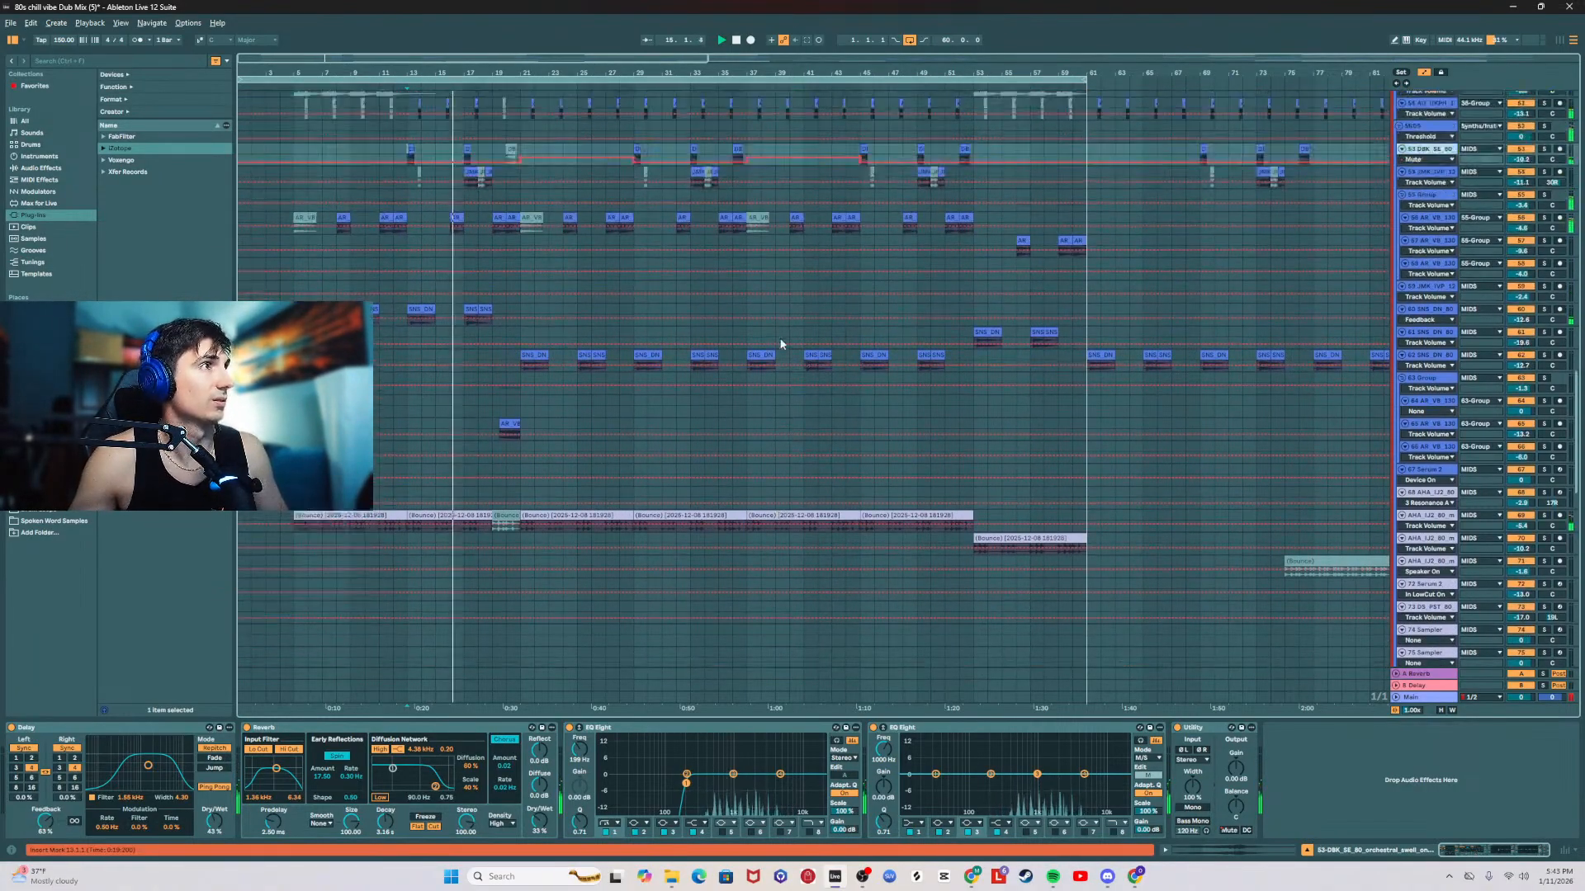
pyautogui.scroll(14, 777, 335)
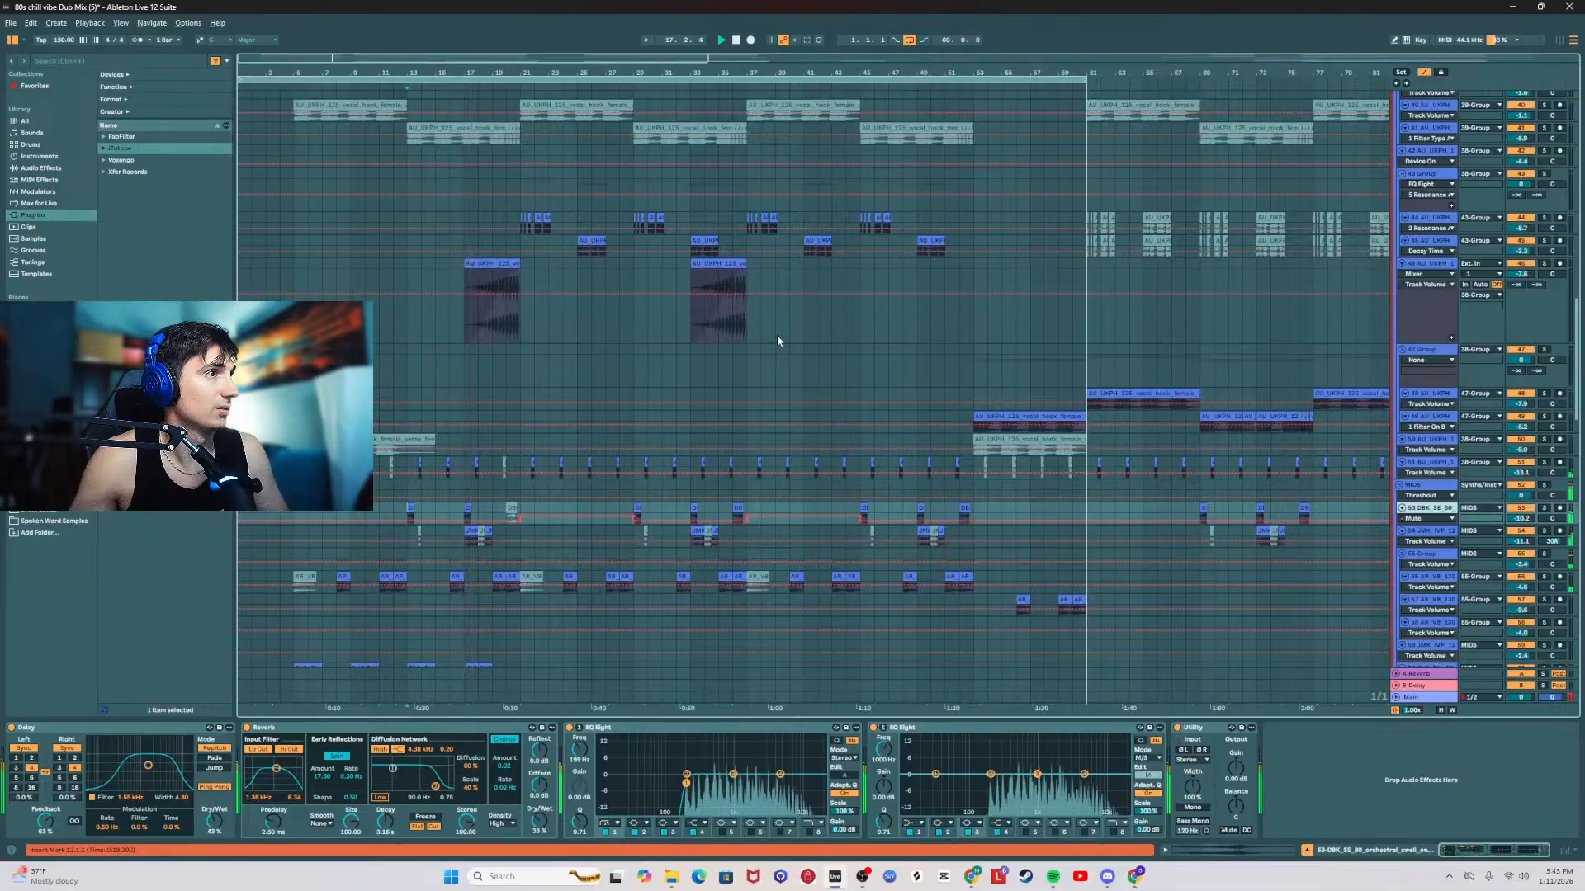
pyautogui.scroll(4, 825, 331)
pyautogui.scroll(-10, 890, 338)
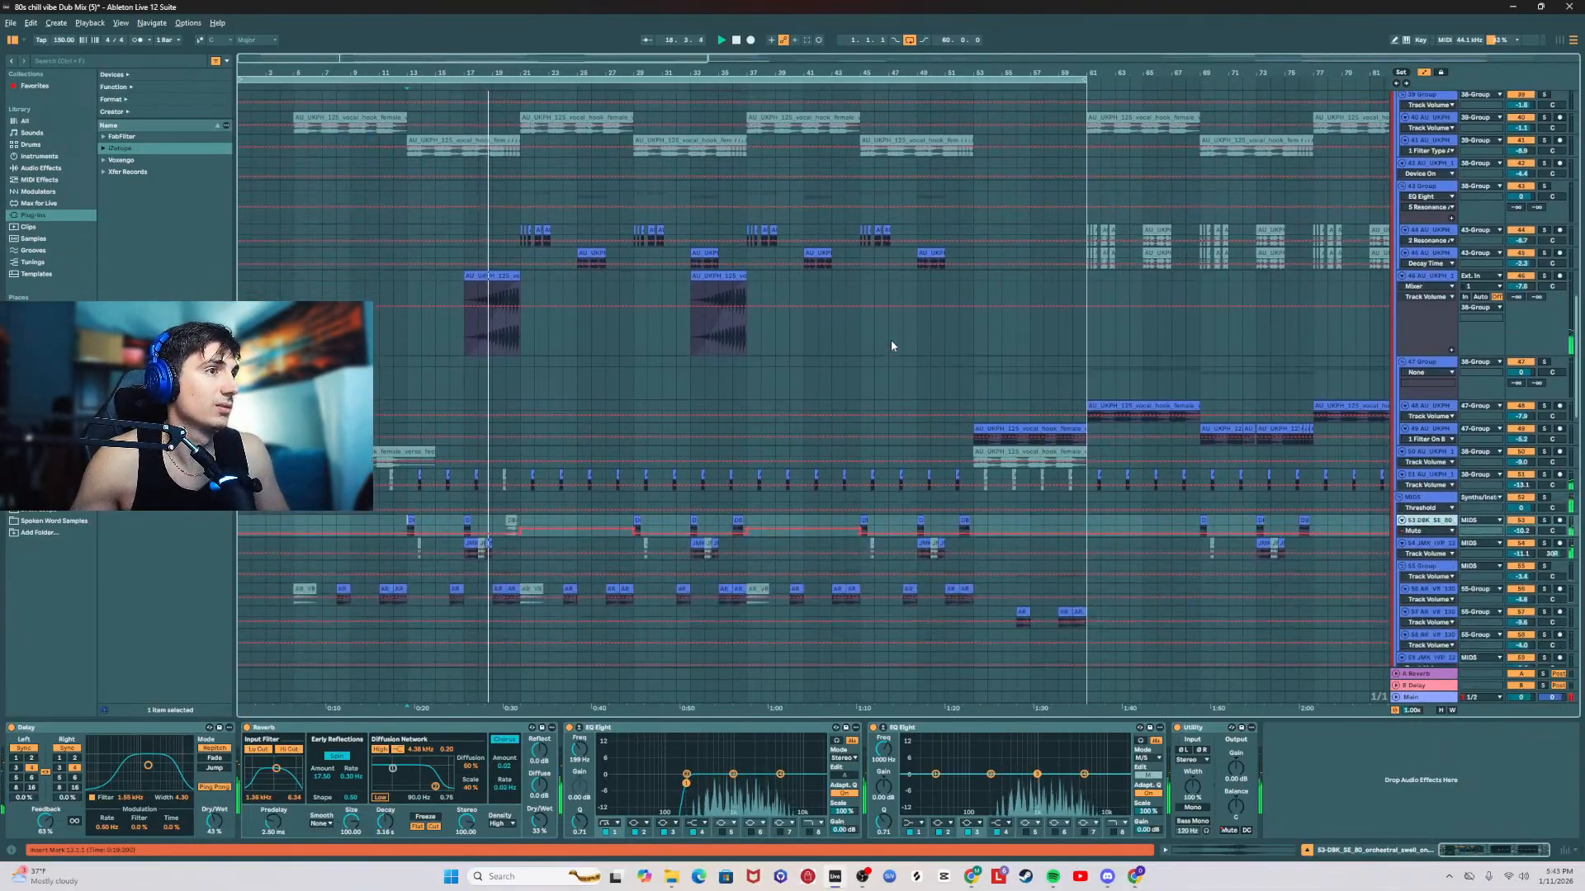
pyautogui.scroll(-4, 889, 344)
pyautogui.scroll(-4, 887, 339)
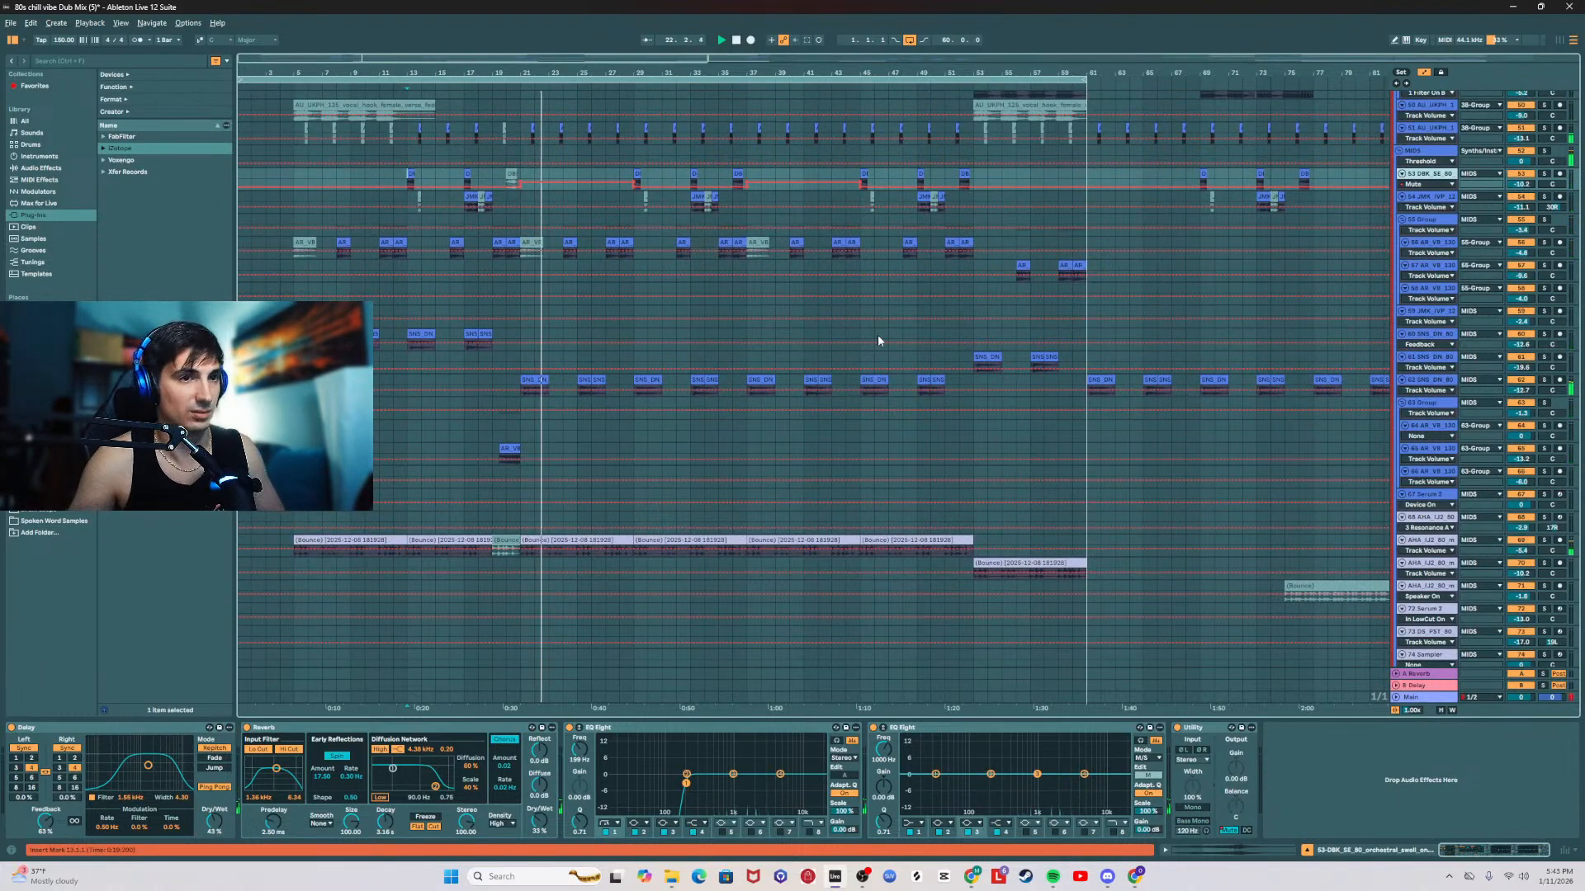
# Step: Show the effect chains of the 54 Indian vocal track and the MIDS group at bar 21 while listening to the drop
pyautogui.click(521, 196)
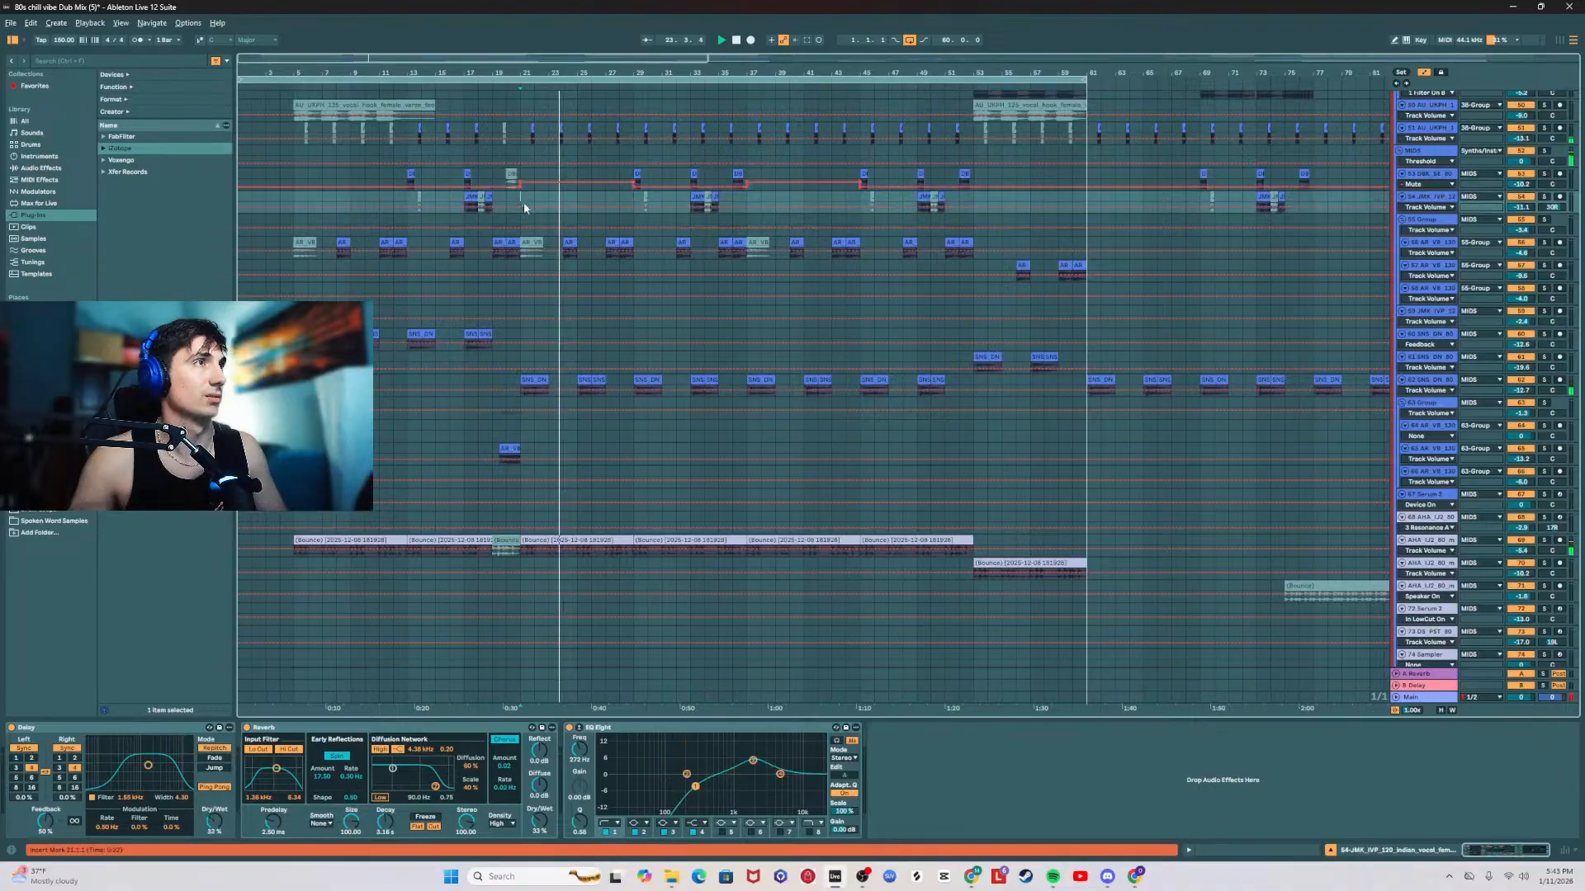
pyautogui.scroll(5, 525, 207)
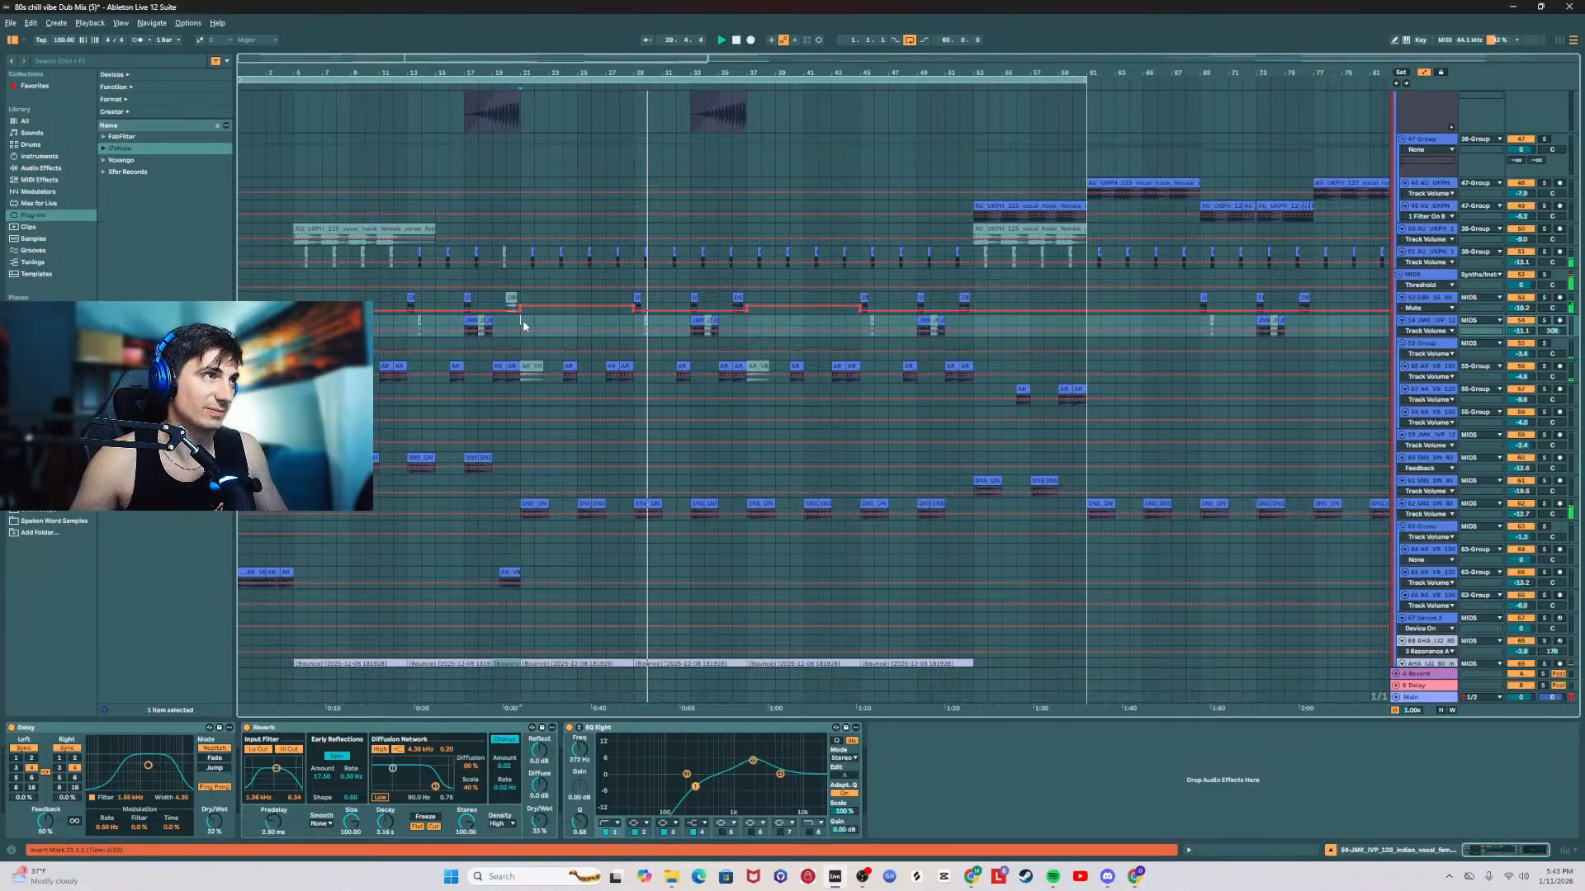
pyautogui.click(522, 275)
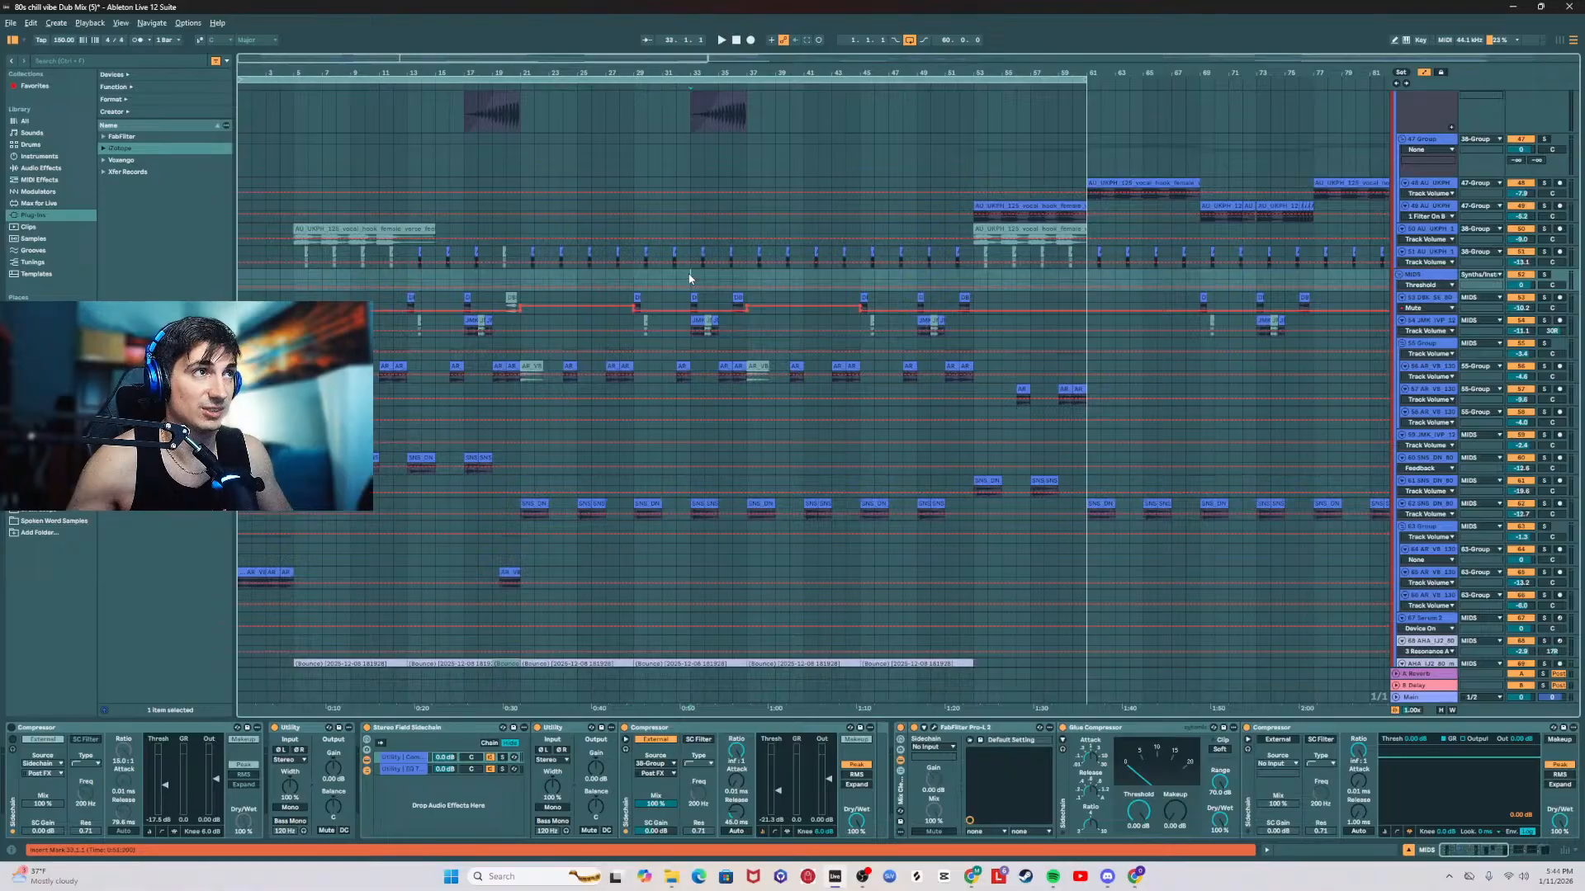
# Step: Look over the FX, ATMOS/PADS and vocal tracks, and check the 54 Indian vocal track's effect chain at bar 37
pyautogui.scroll(10, 680, 279)
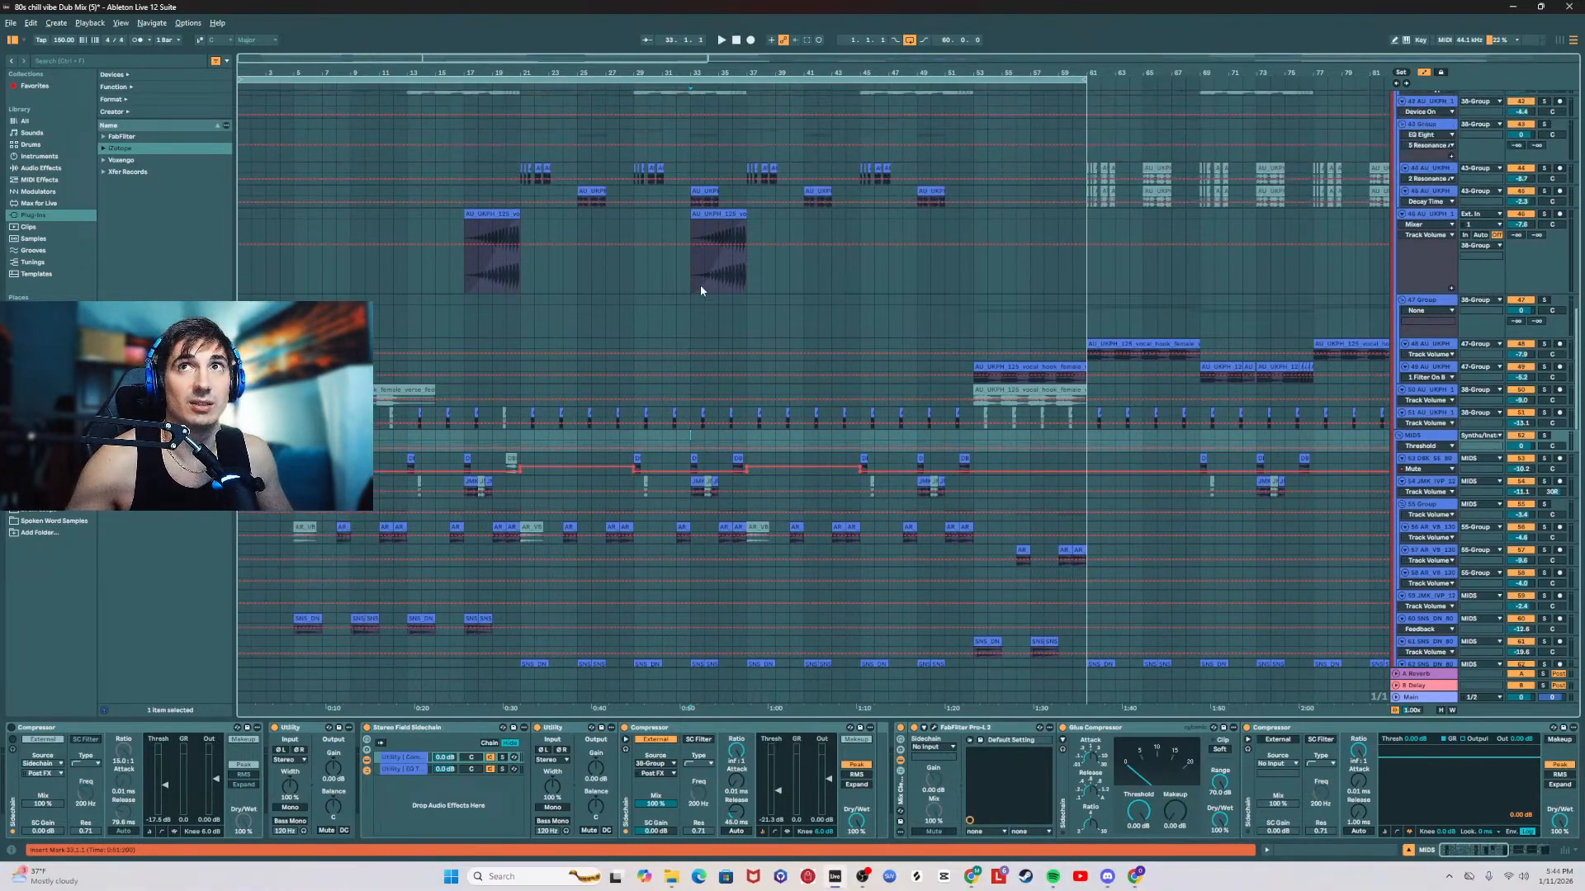
pyautogui.scroll(5, 721, 284)
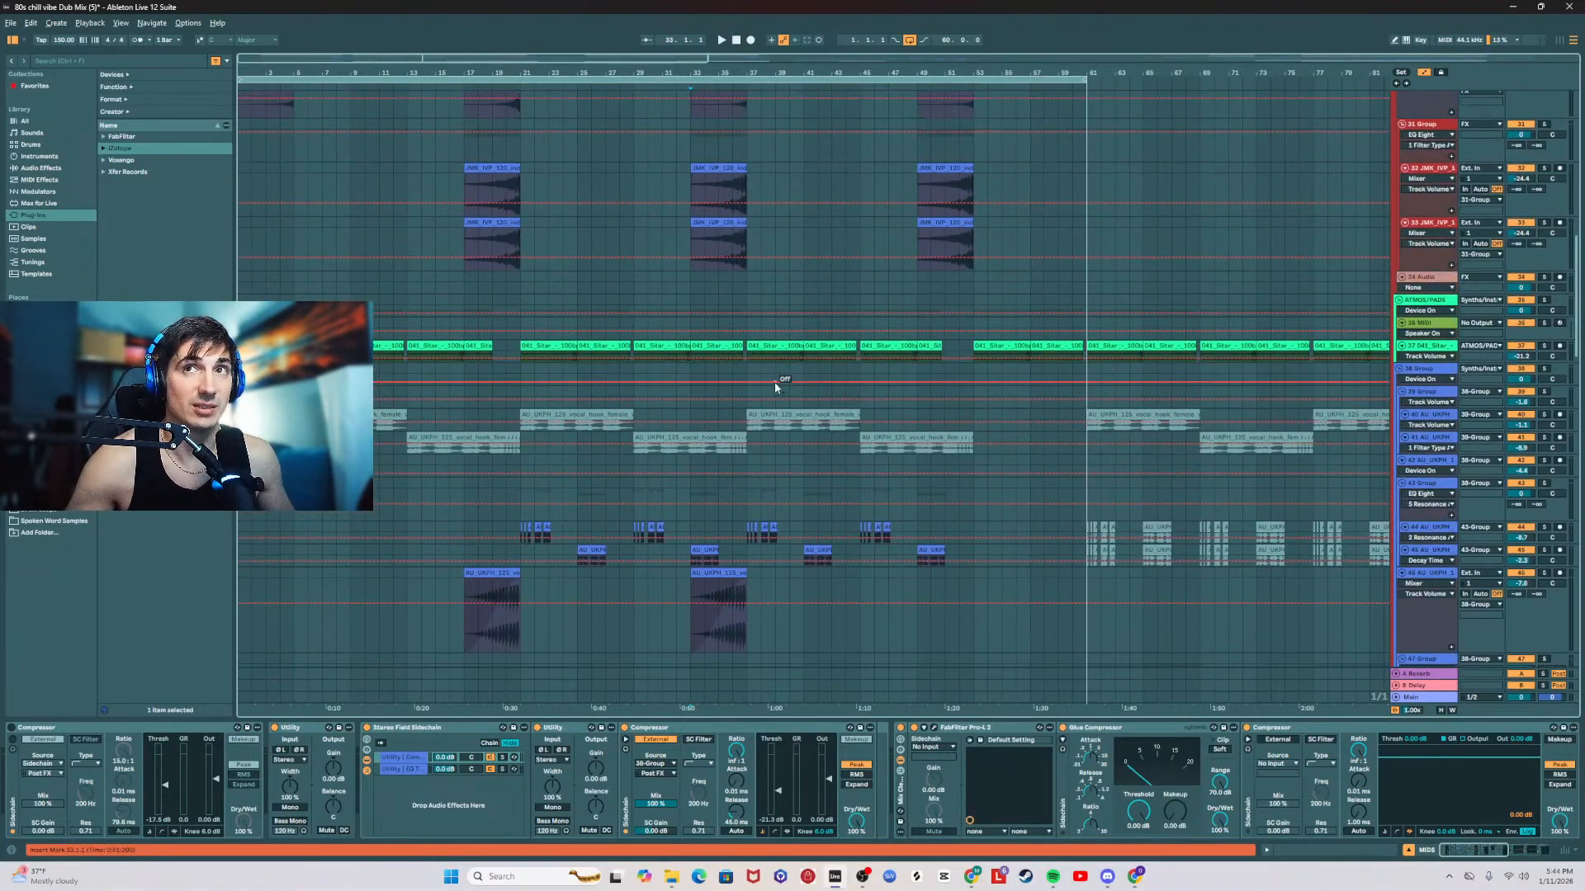
pyautogui.scroll(-13, 749, 372)
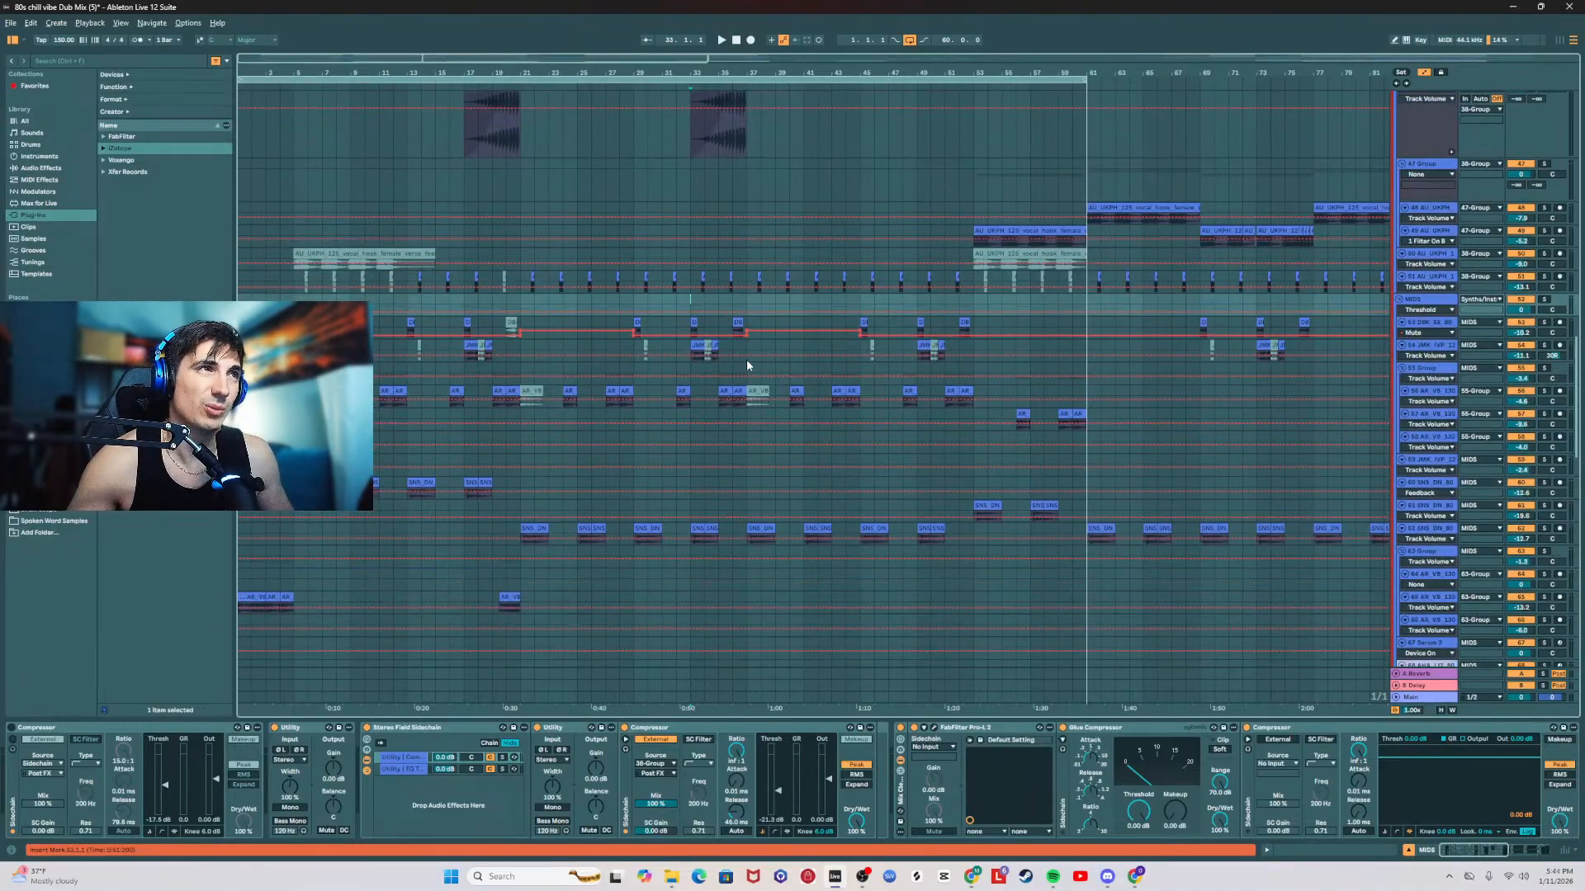
pyautogui.click(745, 344)
pyautogui.scroll(-9, 609, 329)
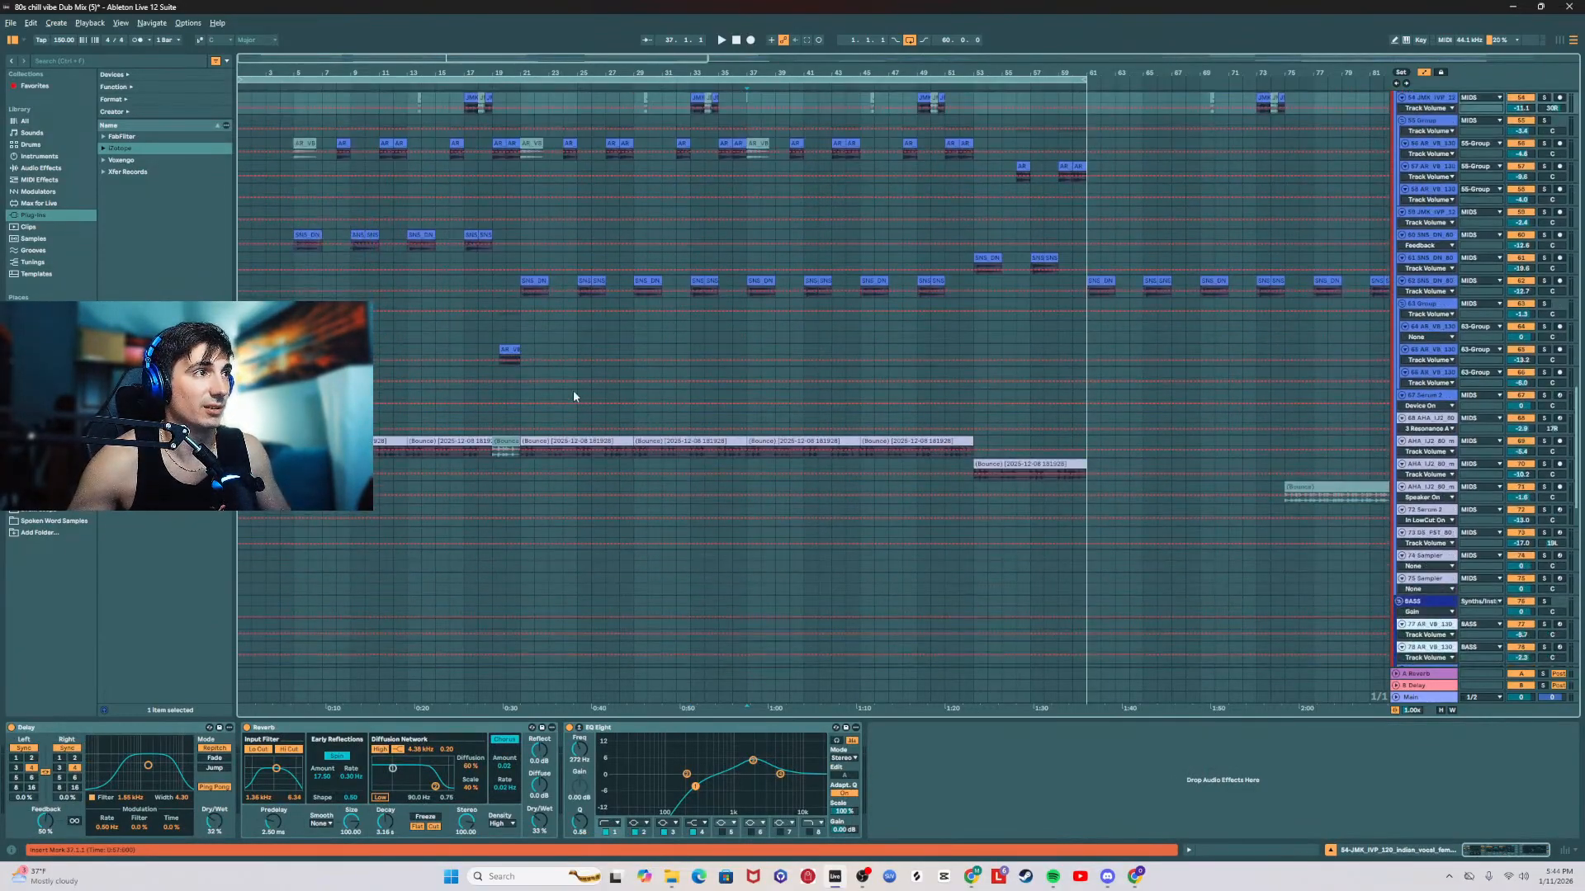
# Step: Inspect the 64 trumpet track at bar 21, and point out the drop's successive sections along the 55 Group track
pyautogui.click(519, 331)
pyautogui.scroll(8, 516, 334)
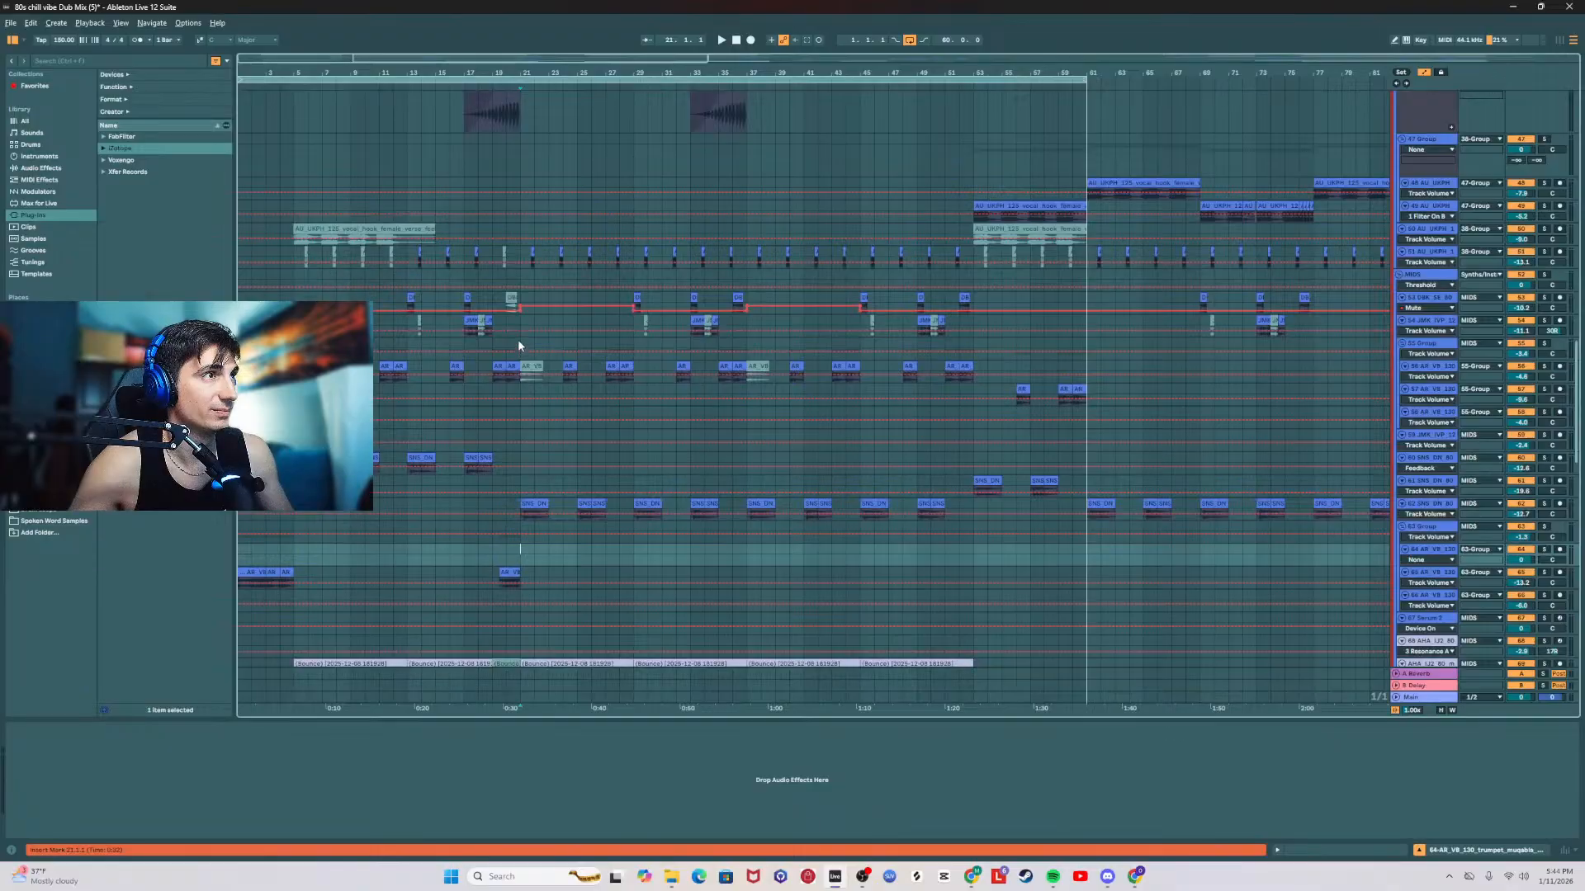
pyautogui.click(520, 342)
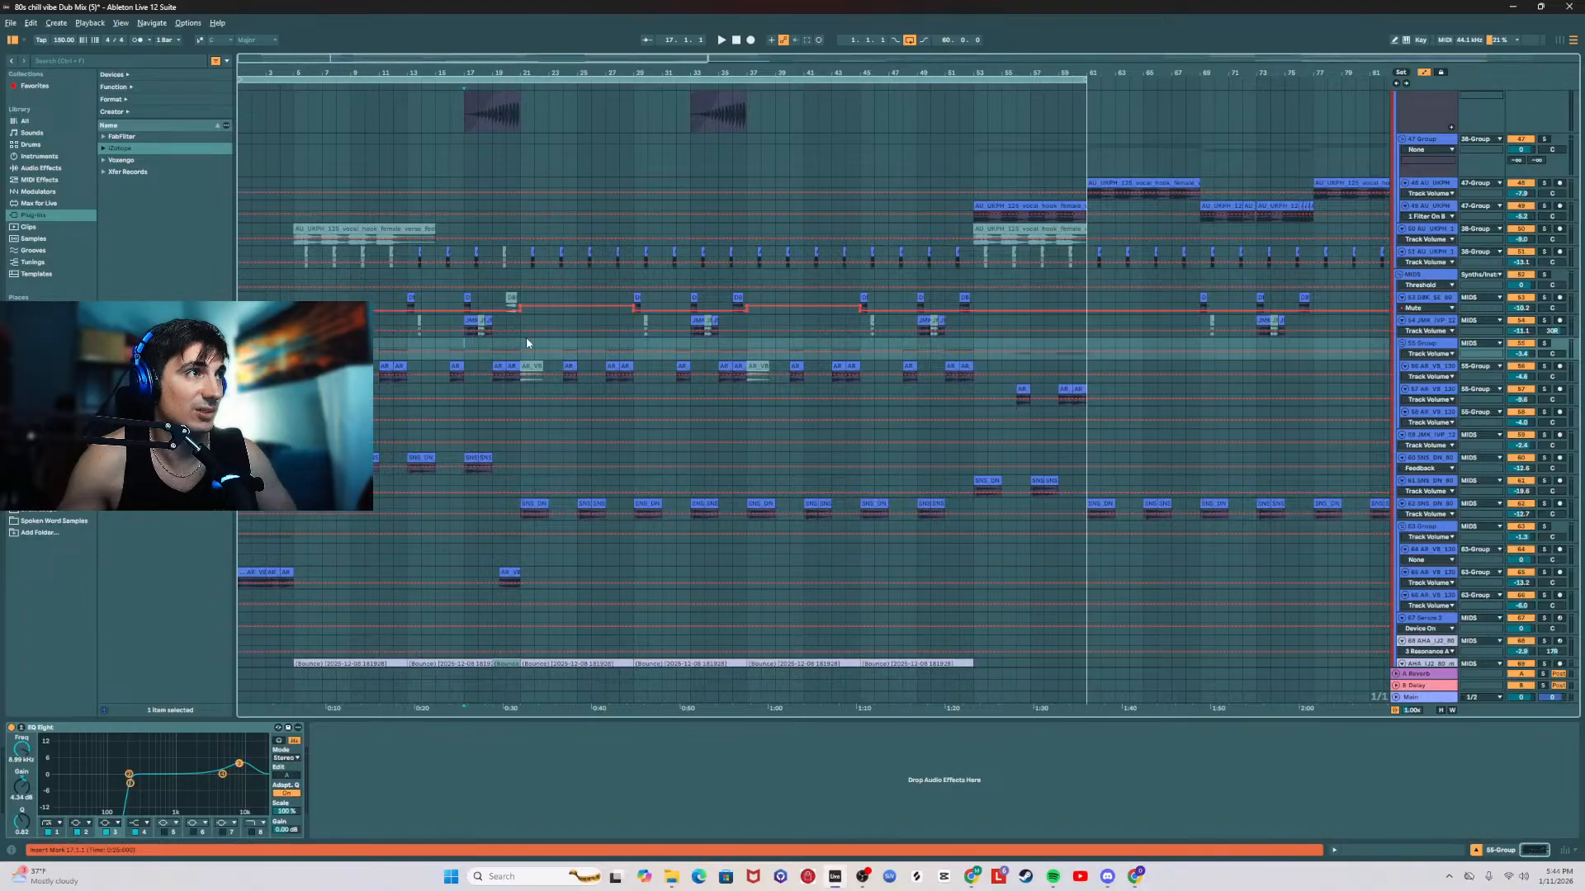
pyautogui.click(576, 348)
pyautogui.click(633, 348)
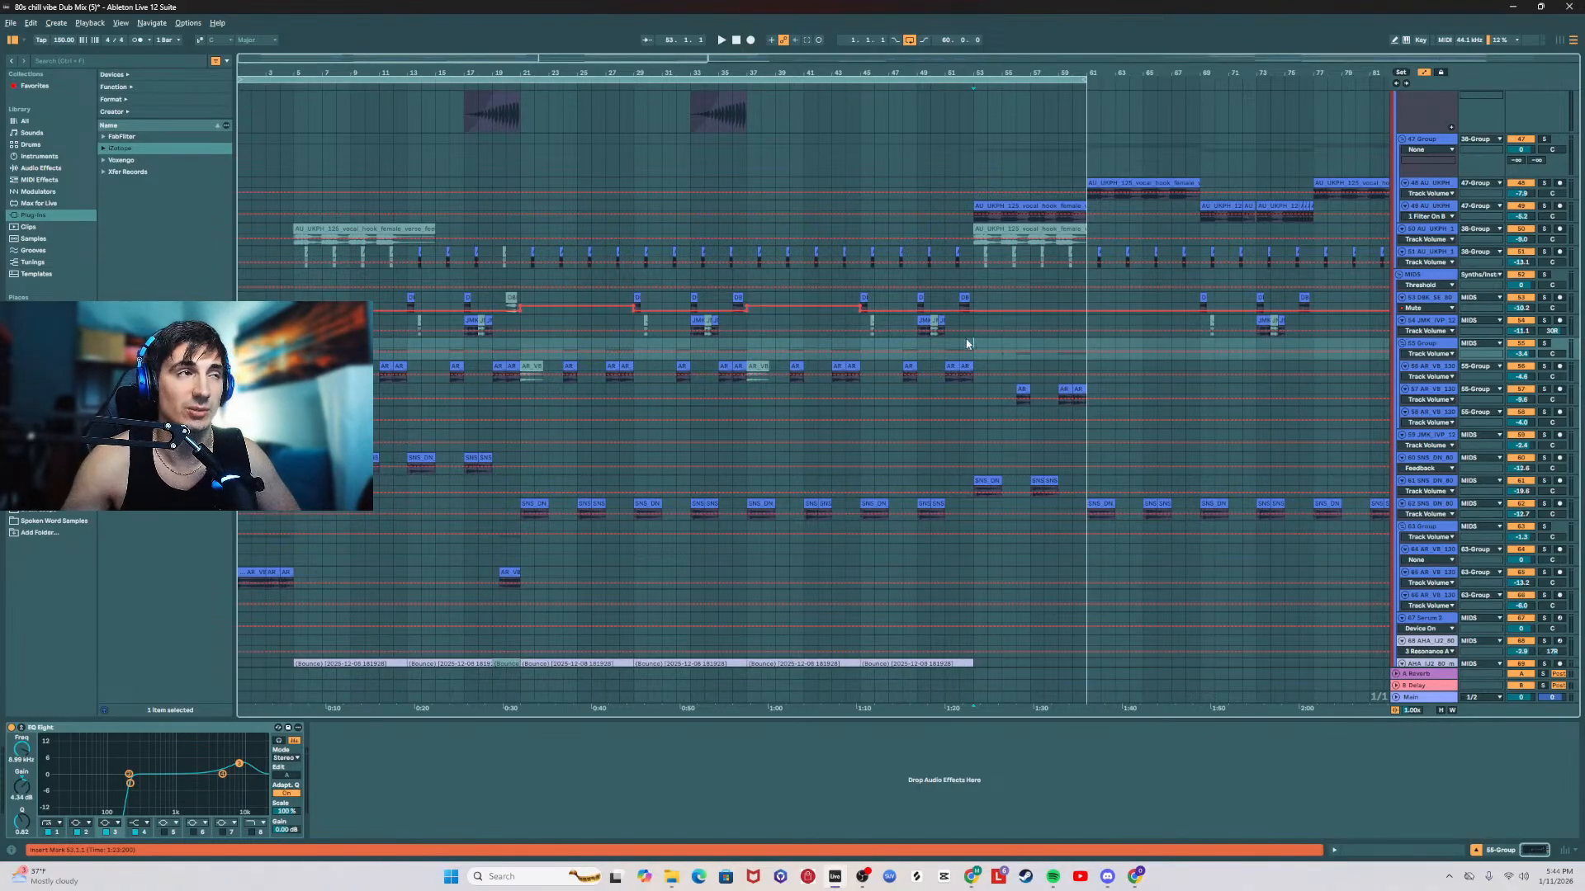
# Step: Play the arrangement from the start and show the 55 Group track's EQ Eight during the intro
pyautogui.click(590, 77)
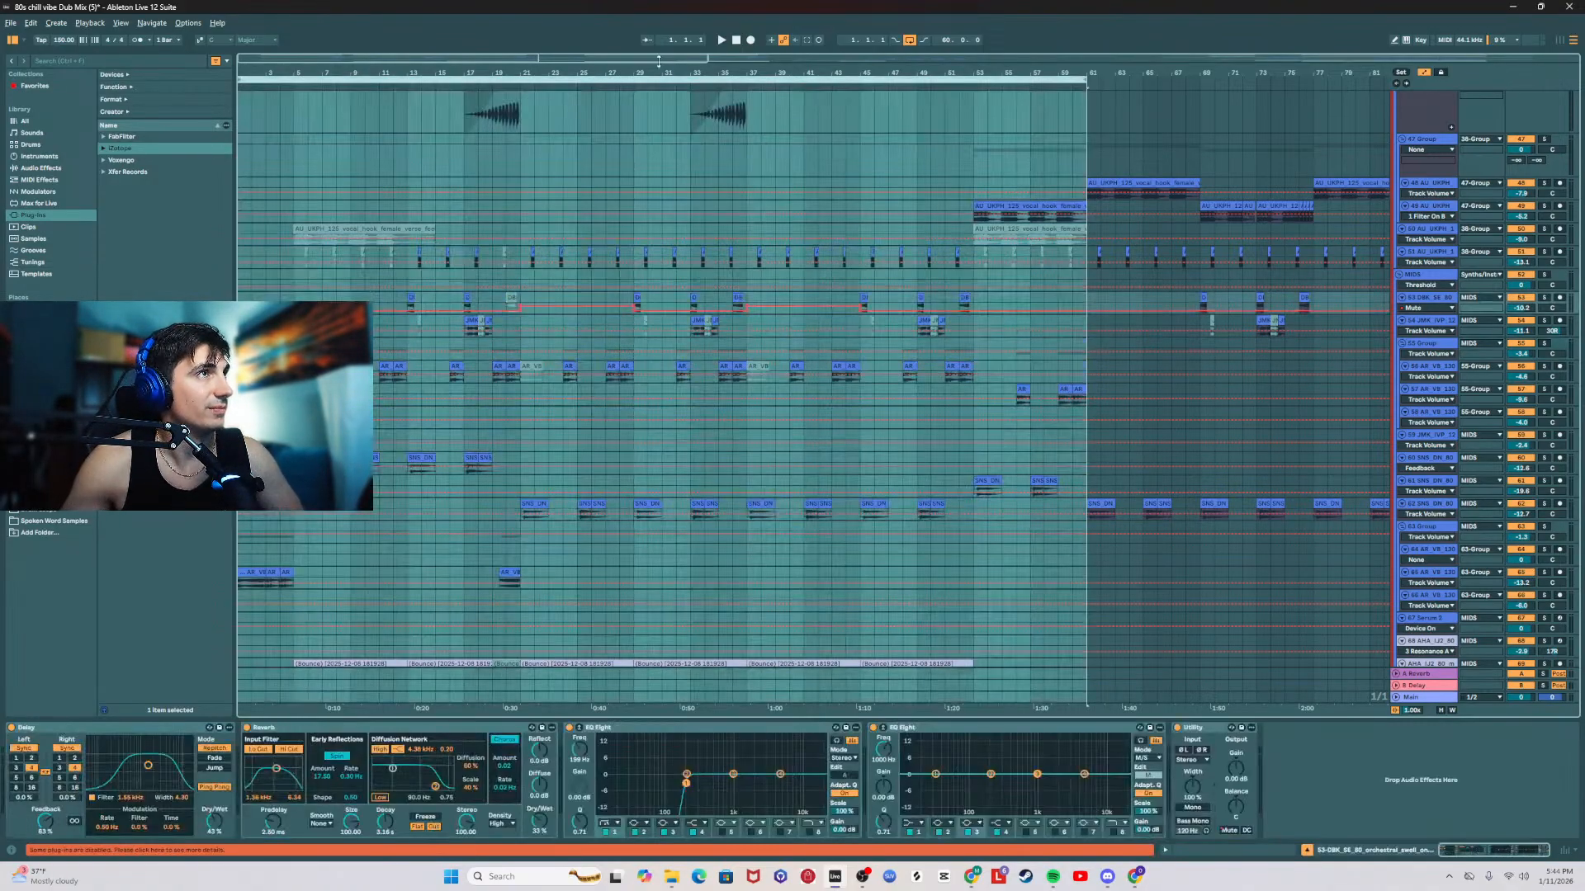
pyautogui.click(737, 41)
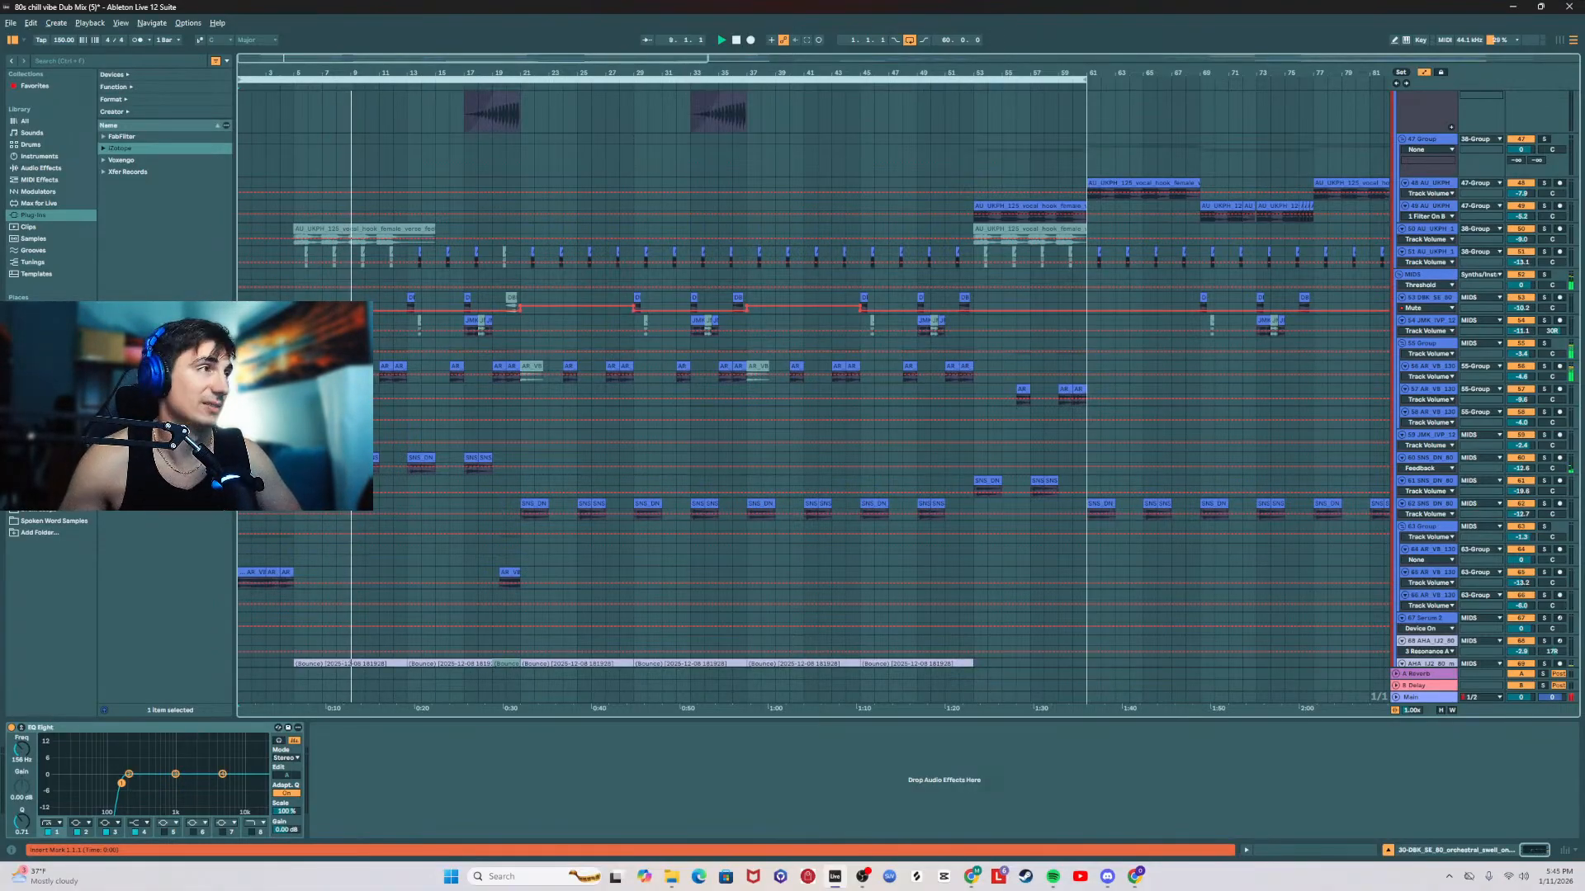
pyautogui.click(375, 348)
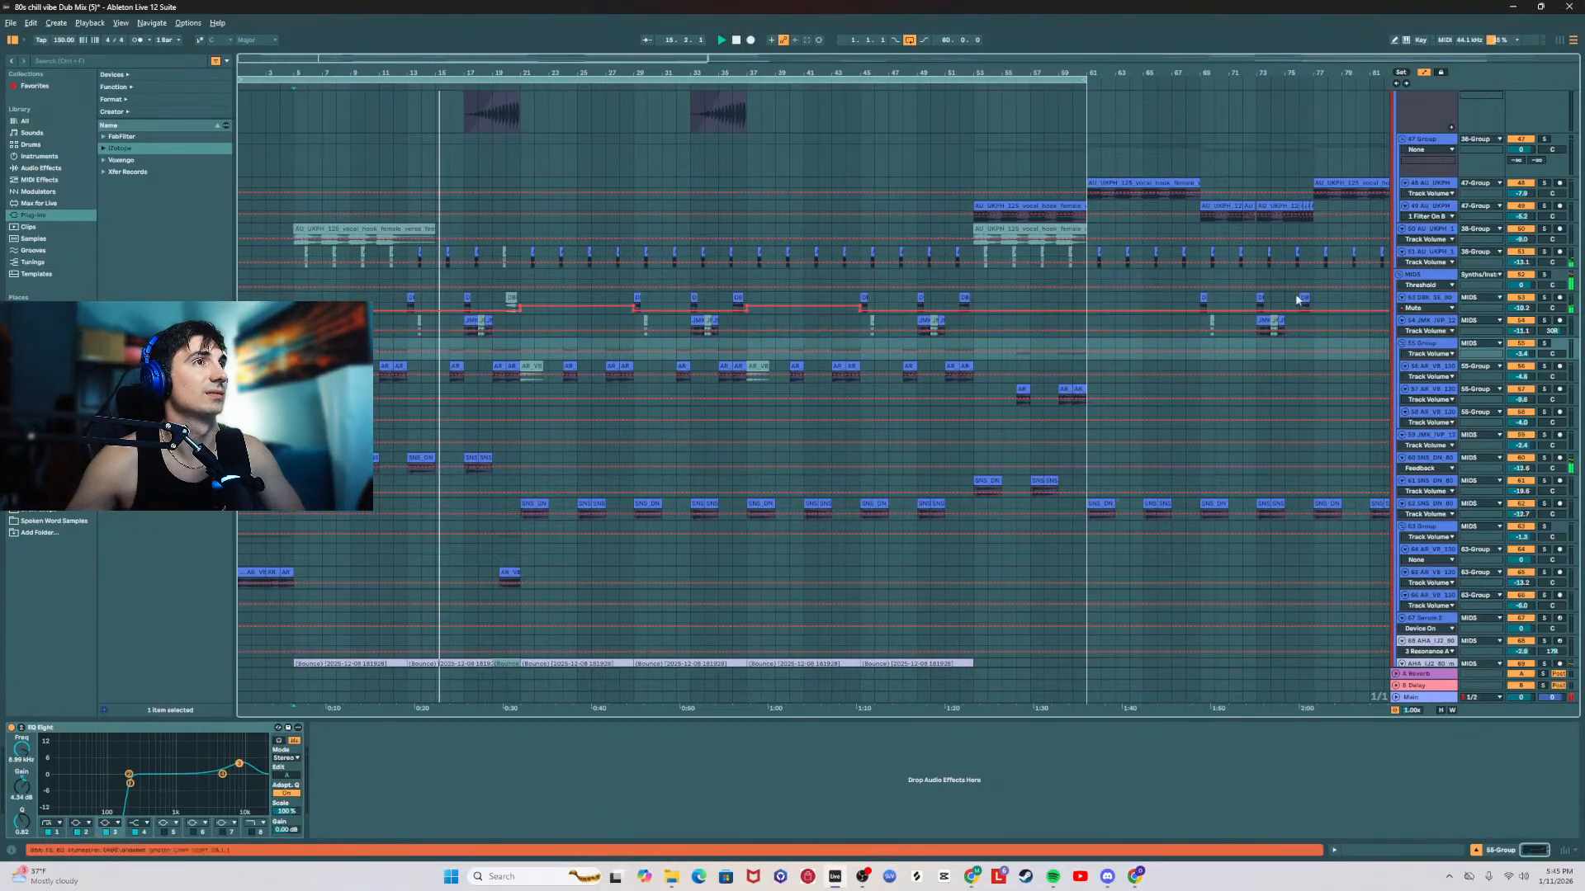
# Step: On the 53 orchestral swell track, set the Reverb's dry/wet to 38% and adjust its decay time
pyautogui.click(1423, 296)
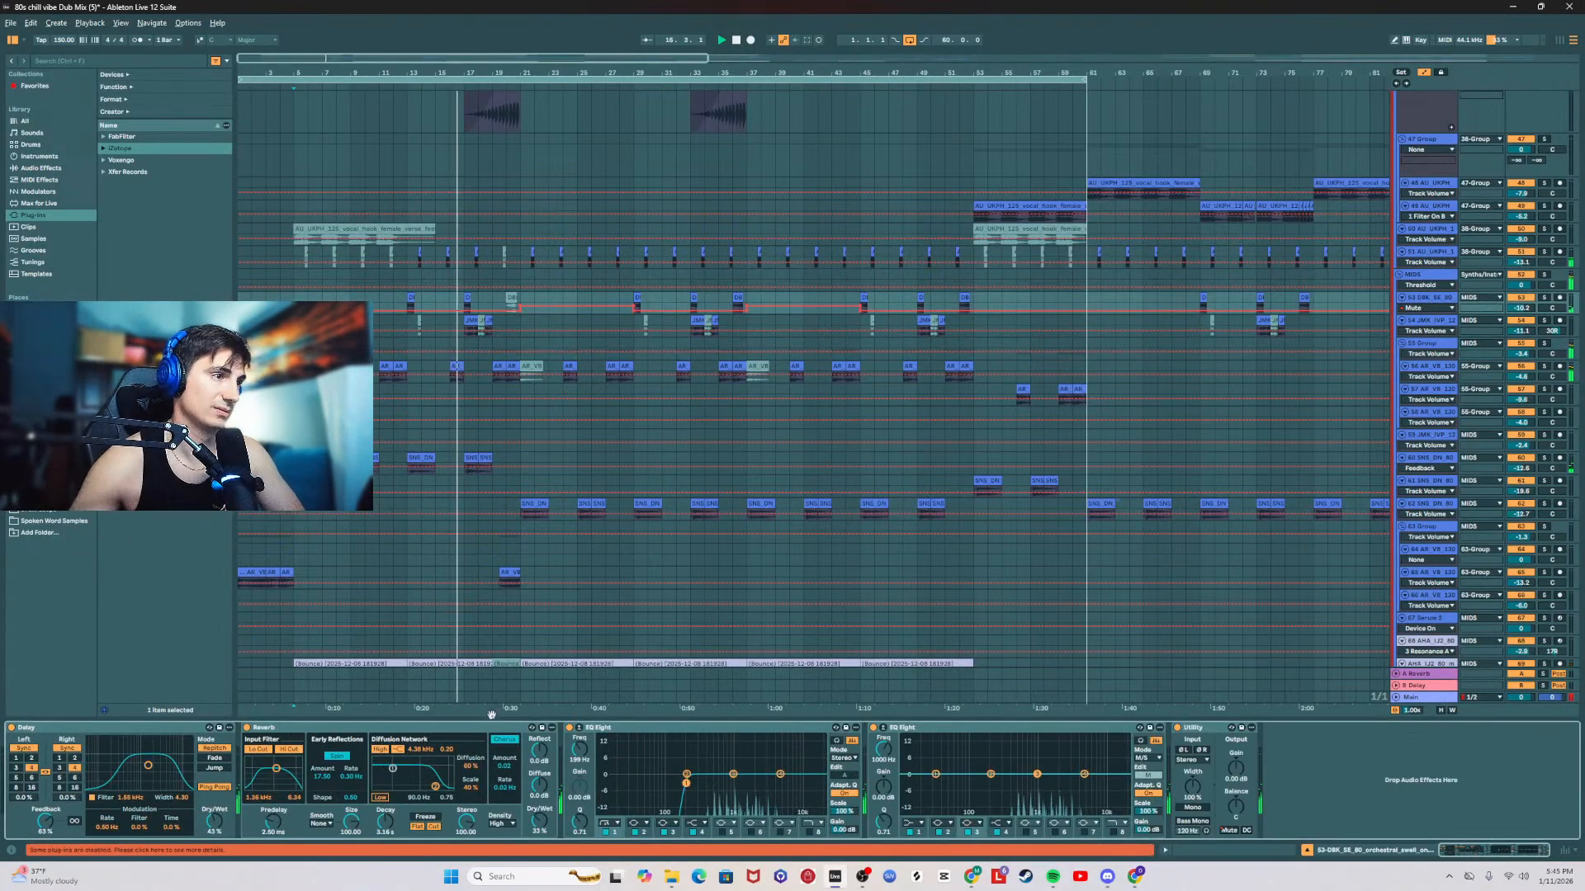
pyautogui.moveTo(539, 822); pyautogui.dragTo(539, 816)
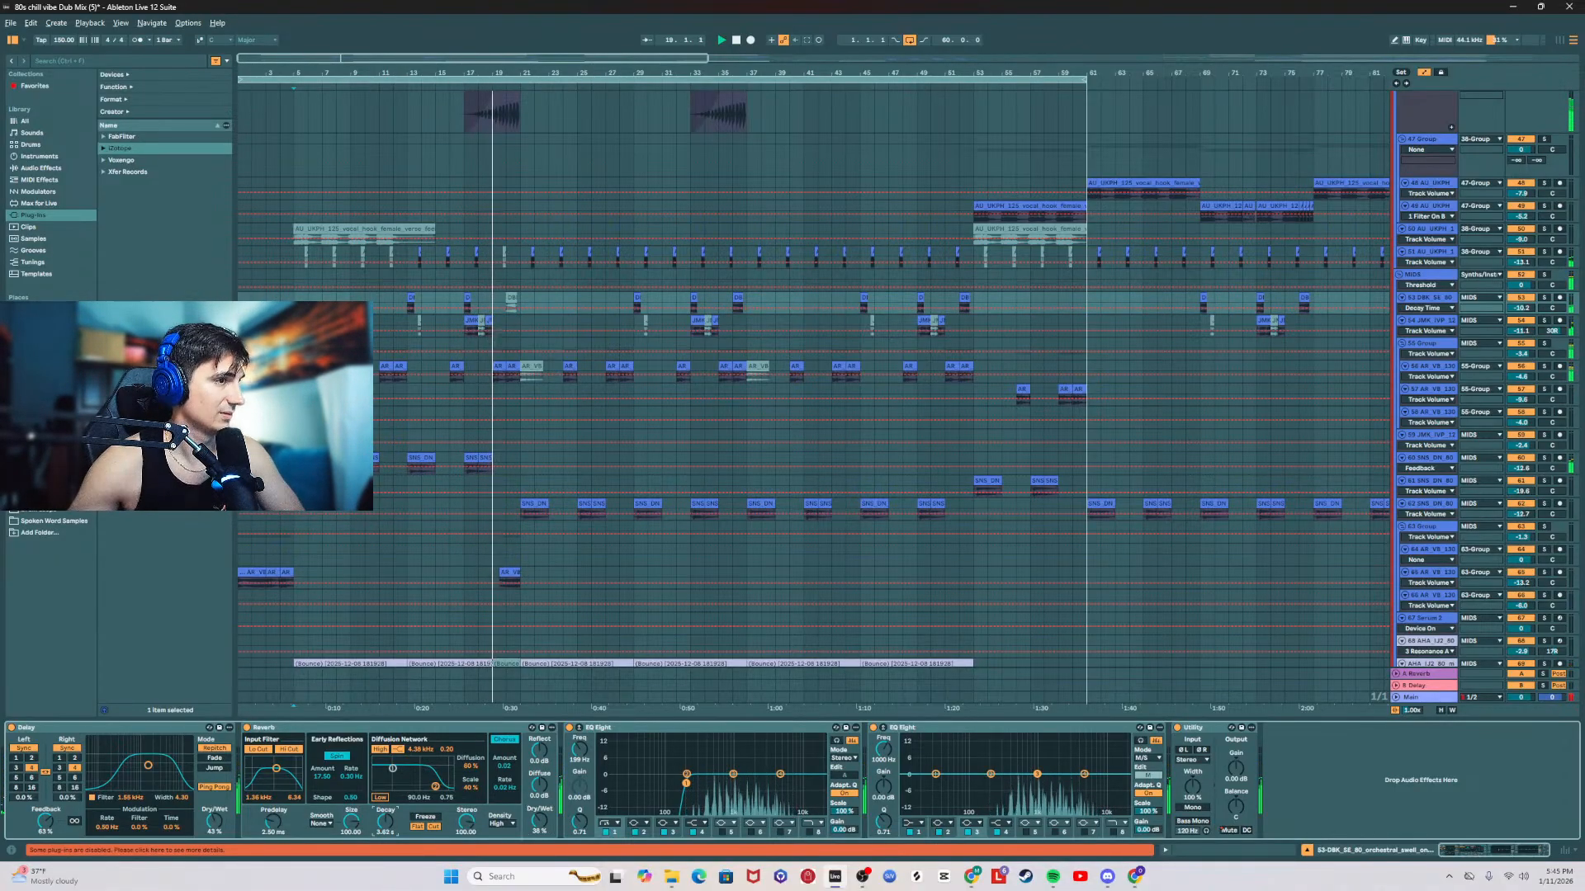
pyautogui.moveTo(385, 822); pyautogui.dragTo(388, 825)
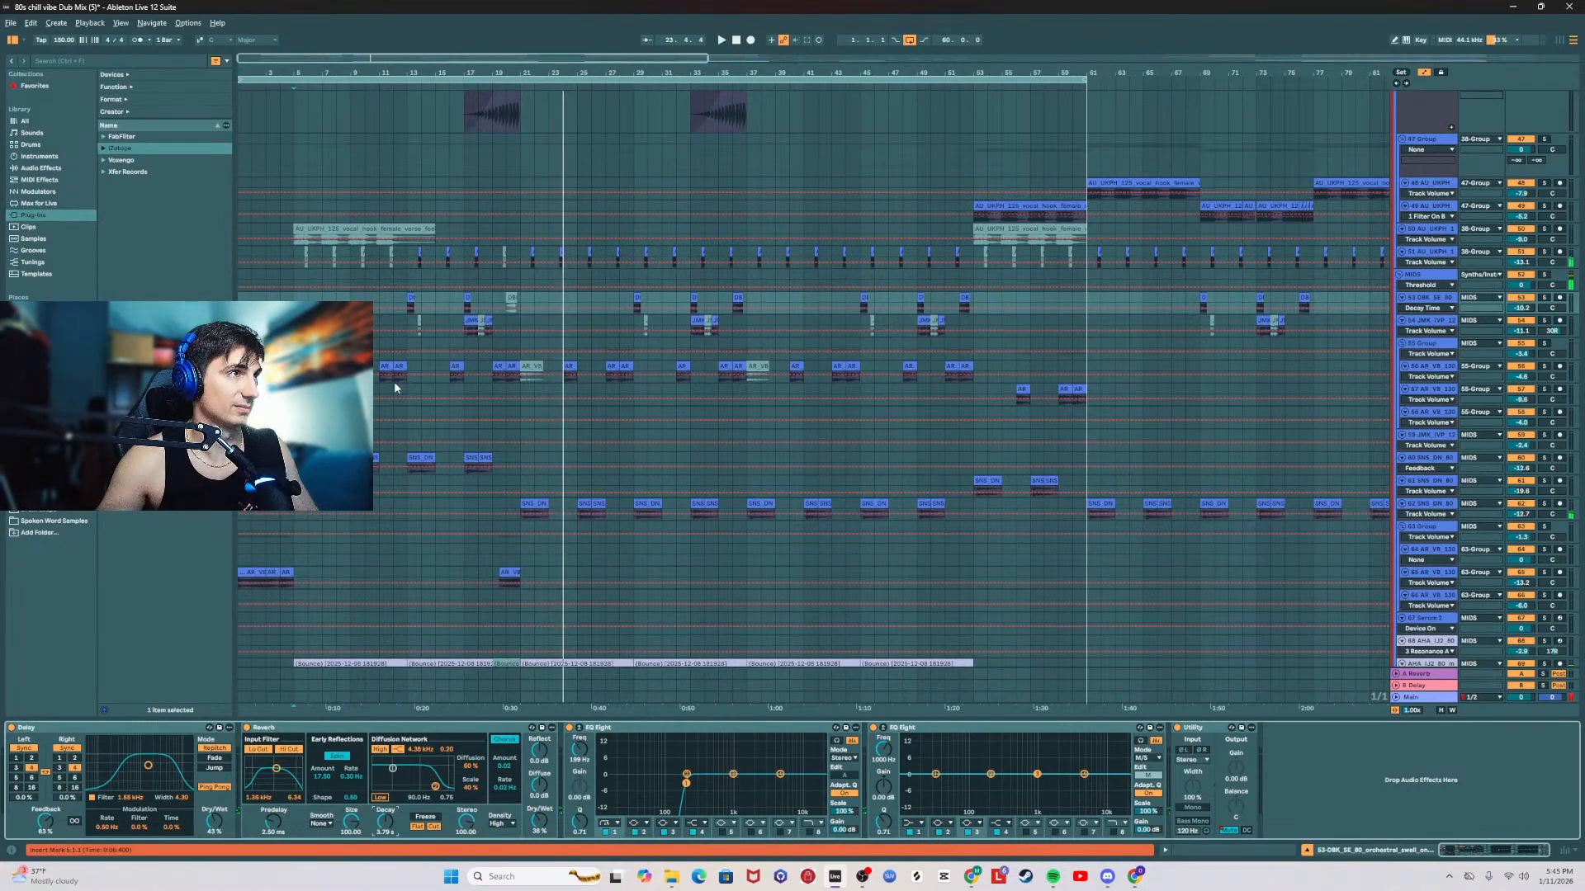
# Step: Listen from bar 13 while checking the effect chains of the 54 Indian vocal and 53 orchestral swell tracks
pyautogui.click(407, 320)
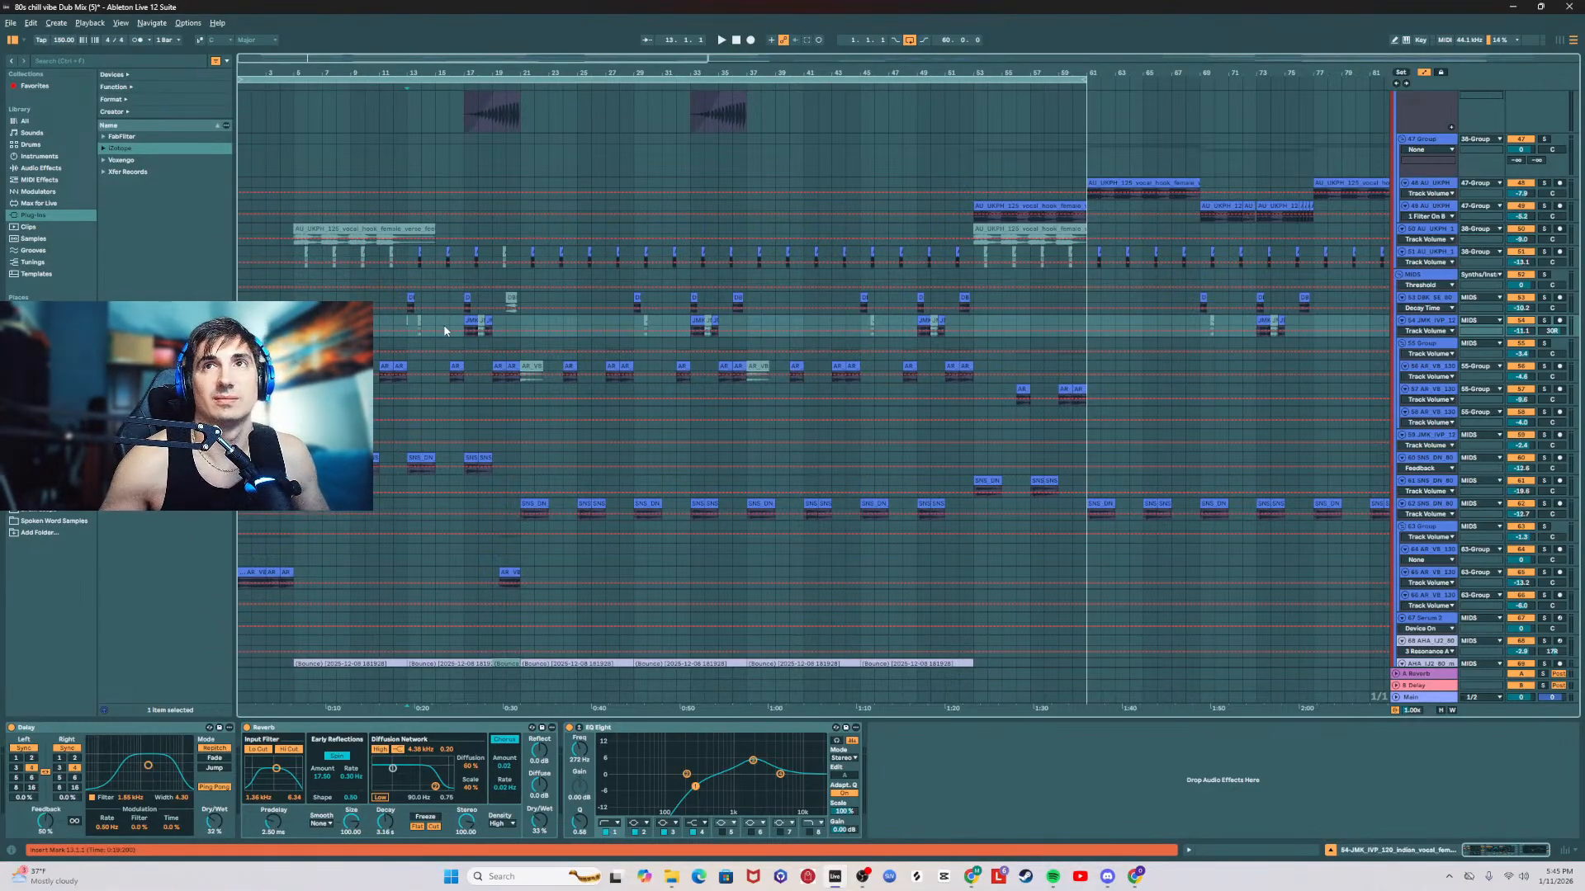
pyautogui.press('space')
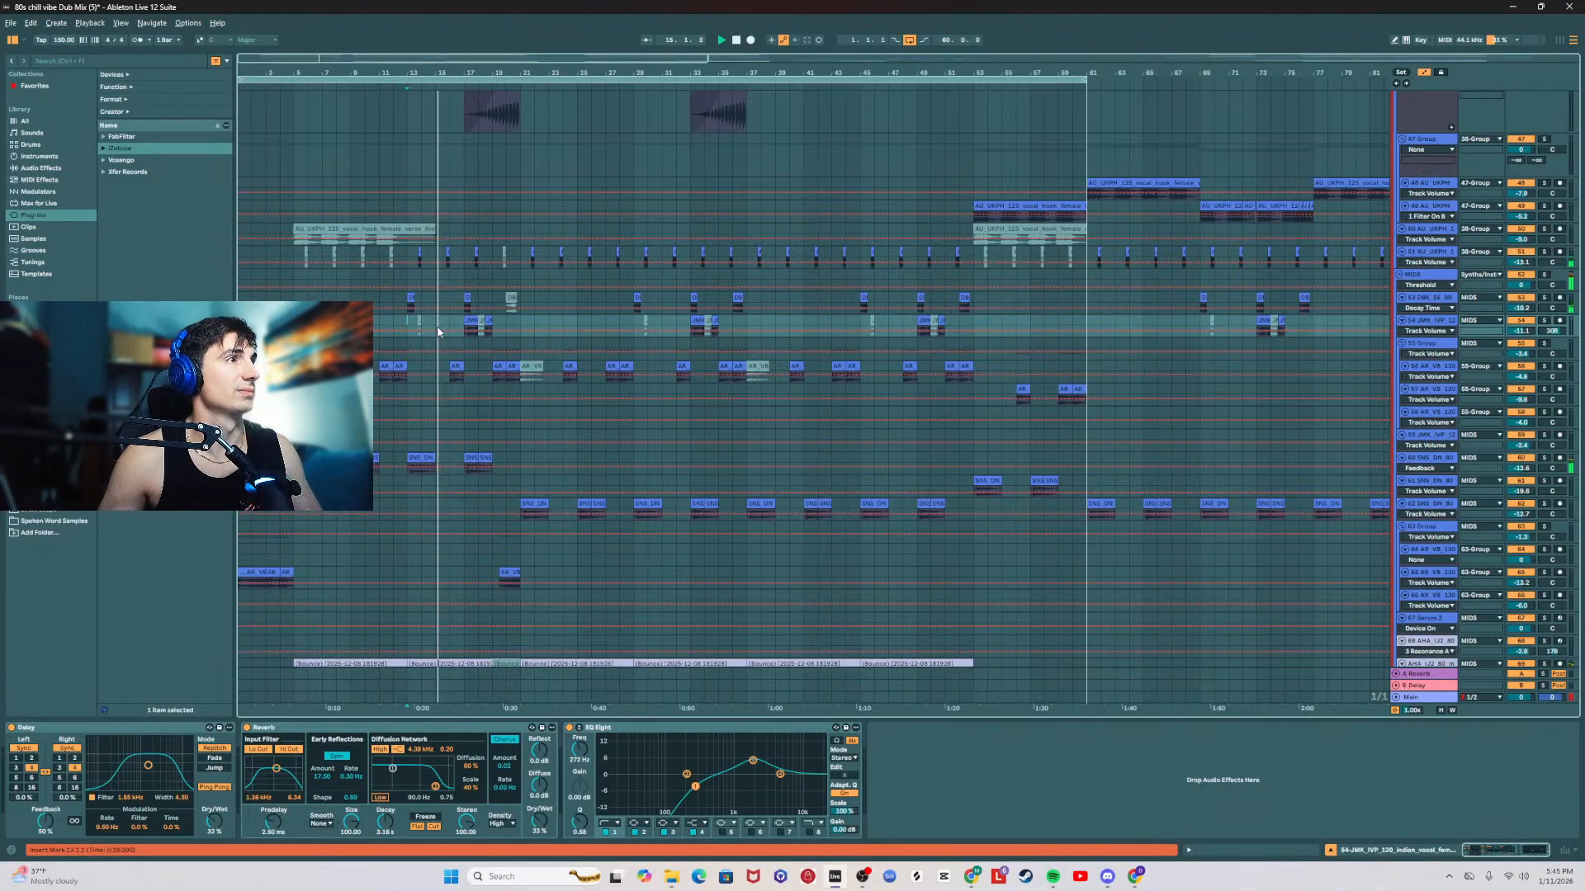
pyautogui.click(1569, 309)
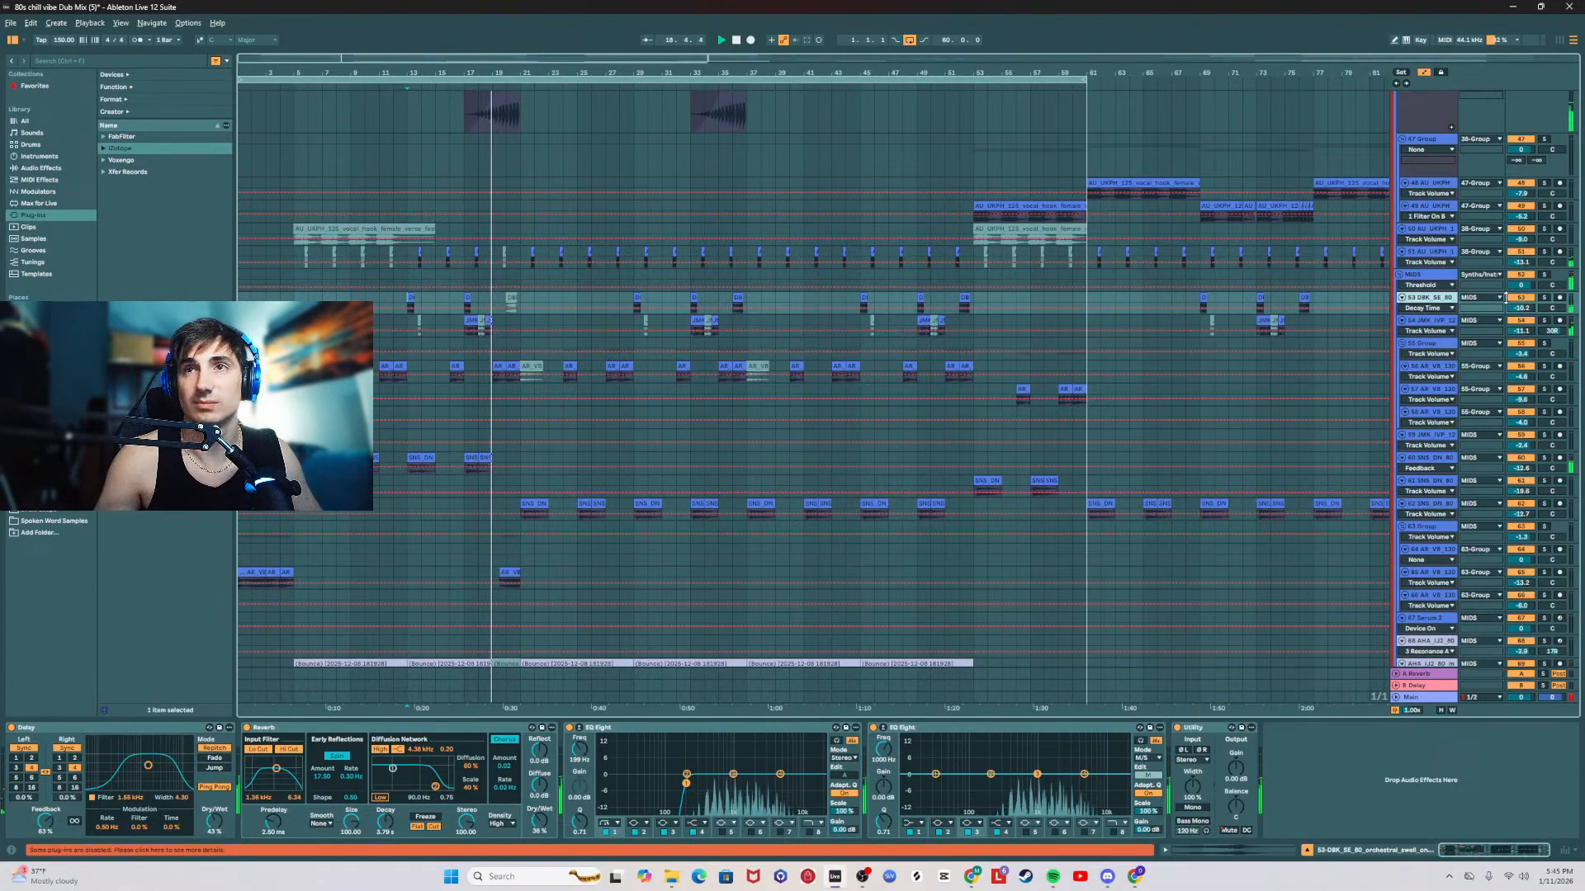
pyautogui.press('space')
pyautogui.press('space')
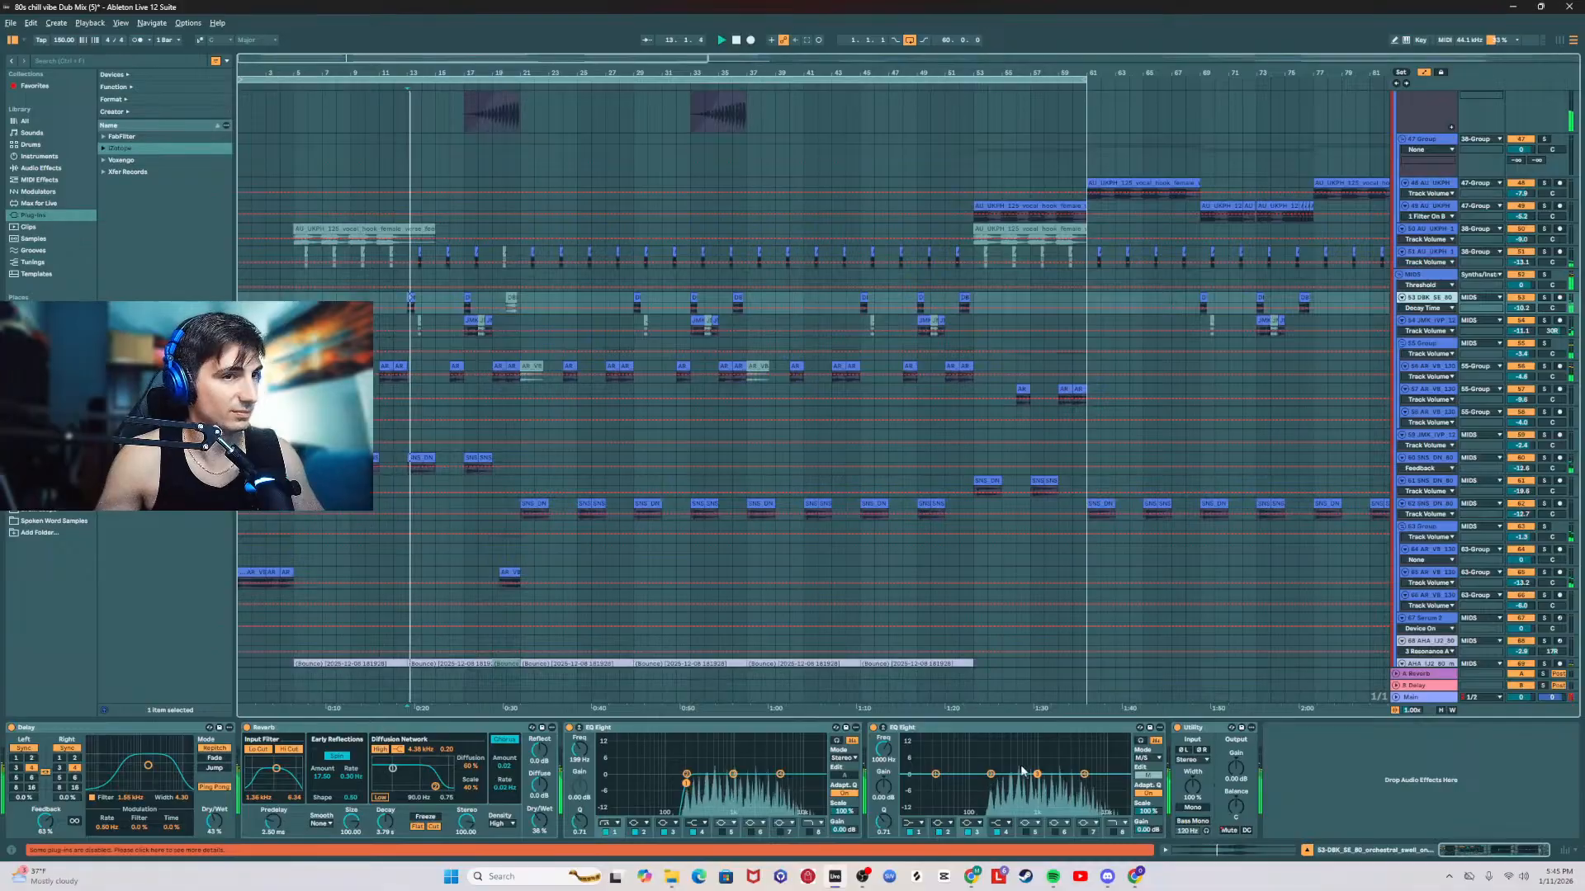
# Step: Sweep the orchestral swell's second EQ Eight for resonances and cut around 474 Hz and 1.3 kHz
pyautogui.moveTo(991, 774); pyautogui.dragTo(1005, 752)
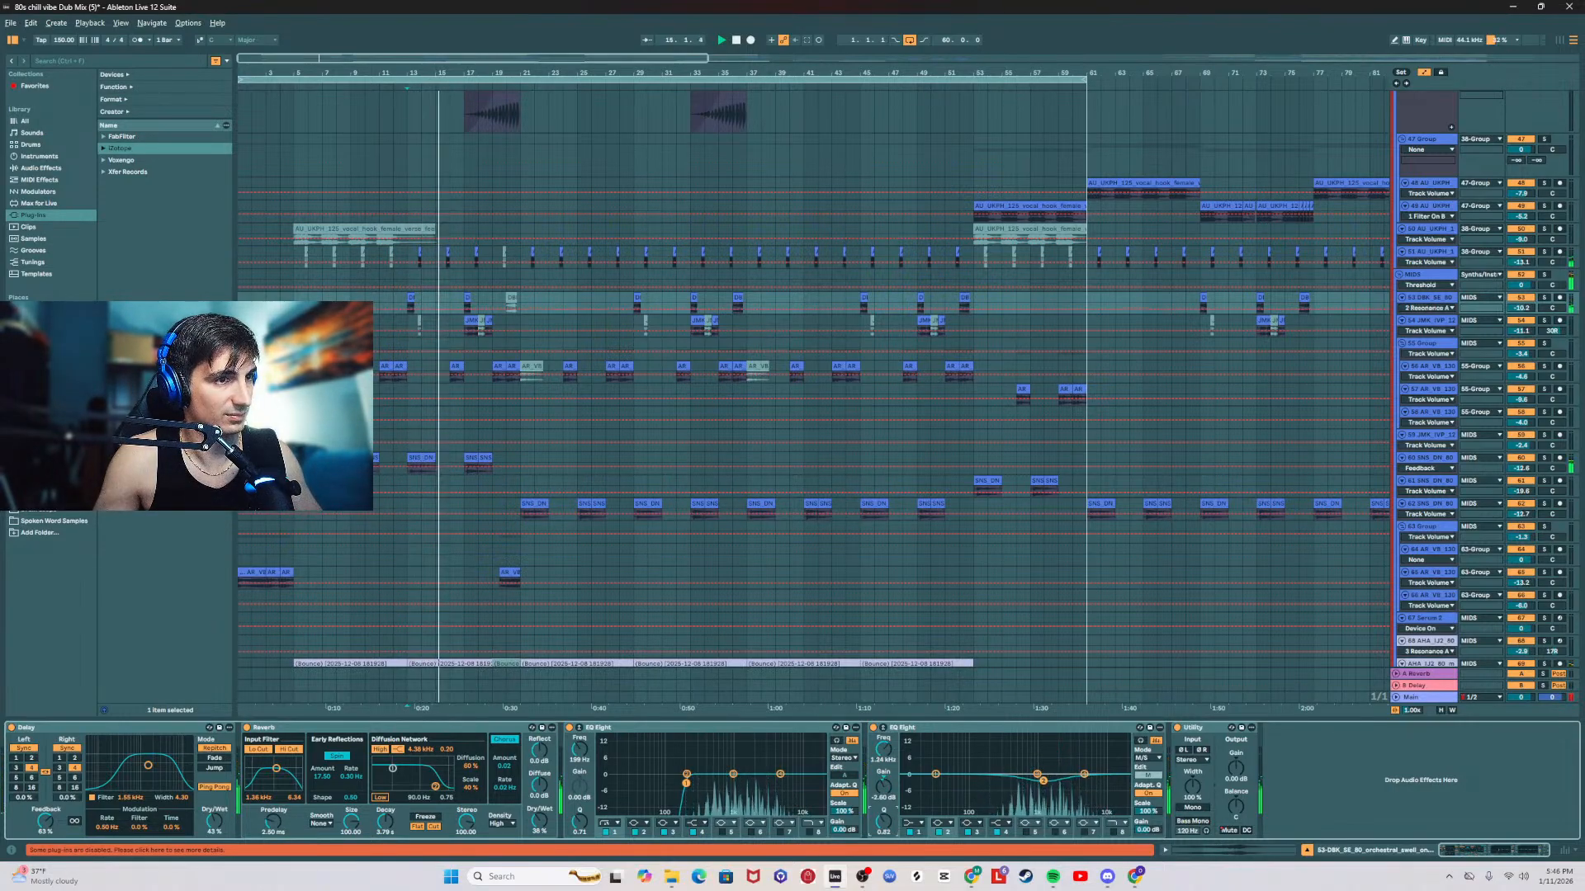
pyautogui.moveTo(1038, 774); pyautogui.dragTo(1079, 746)
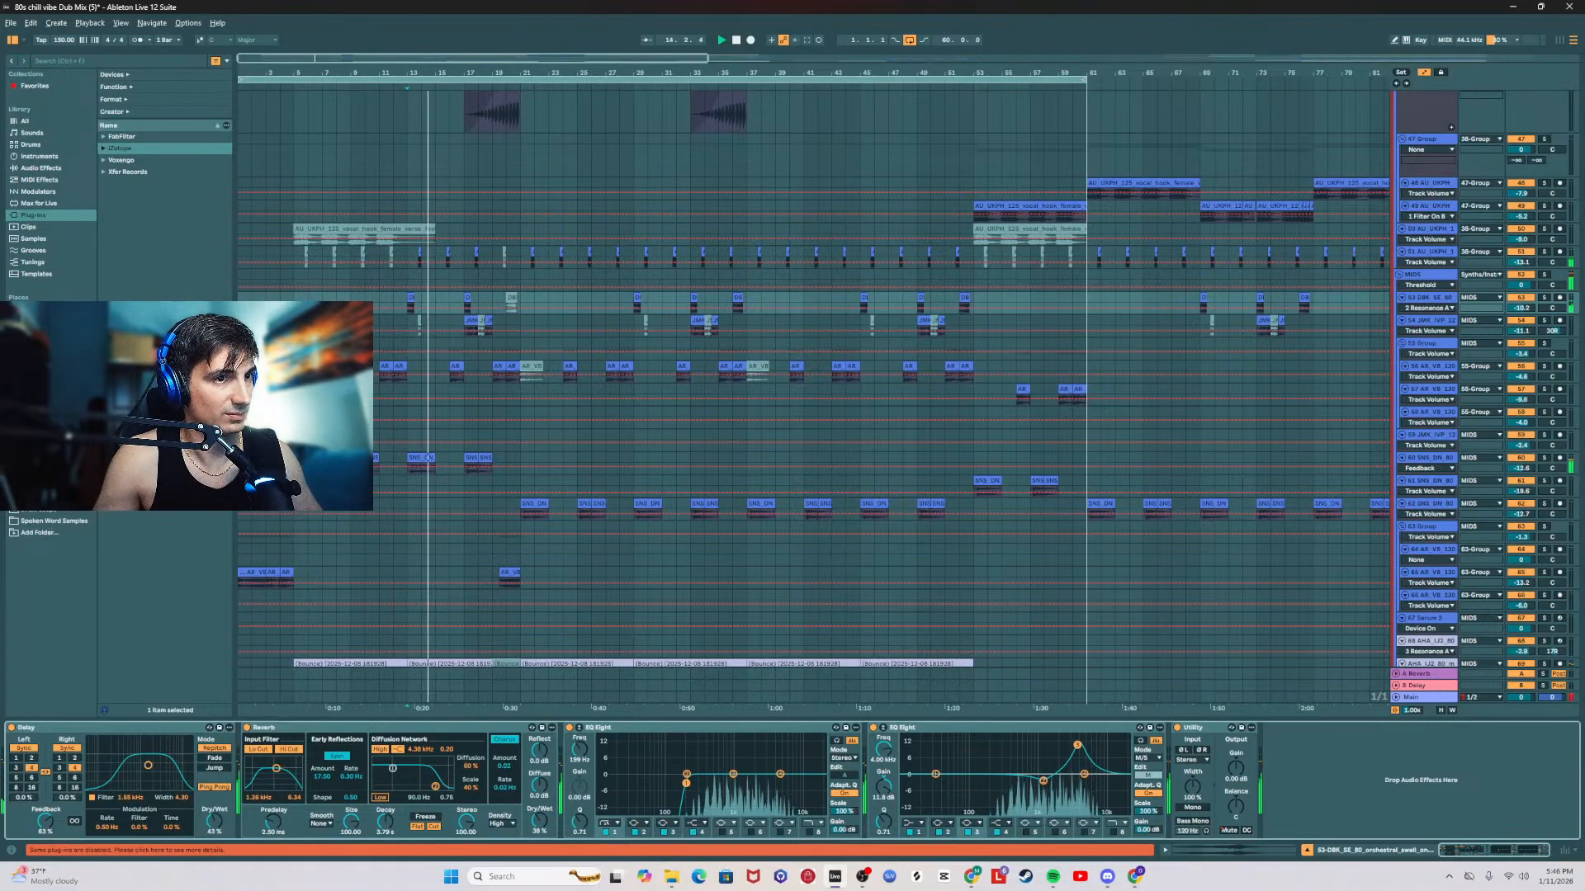
pyautogui.press('space')
pyautogui.press('space')
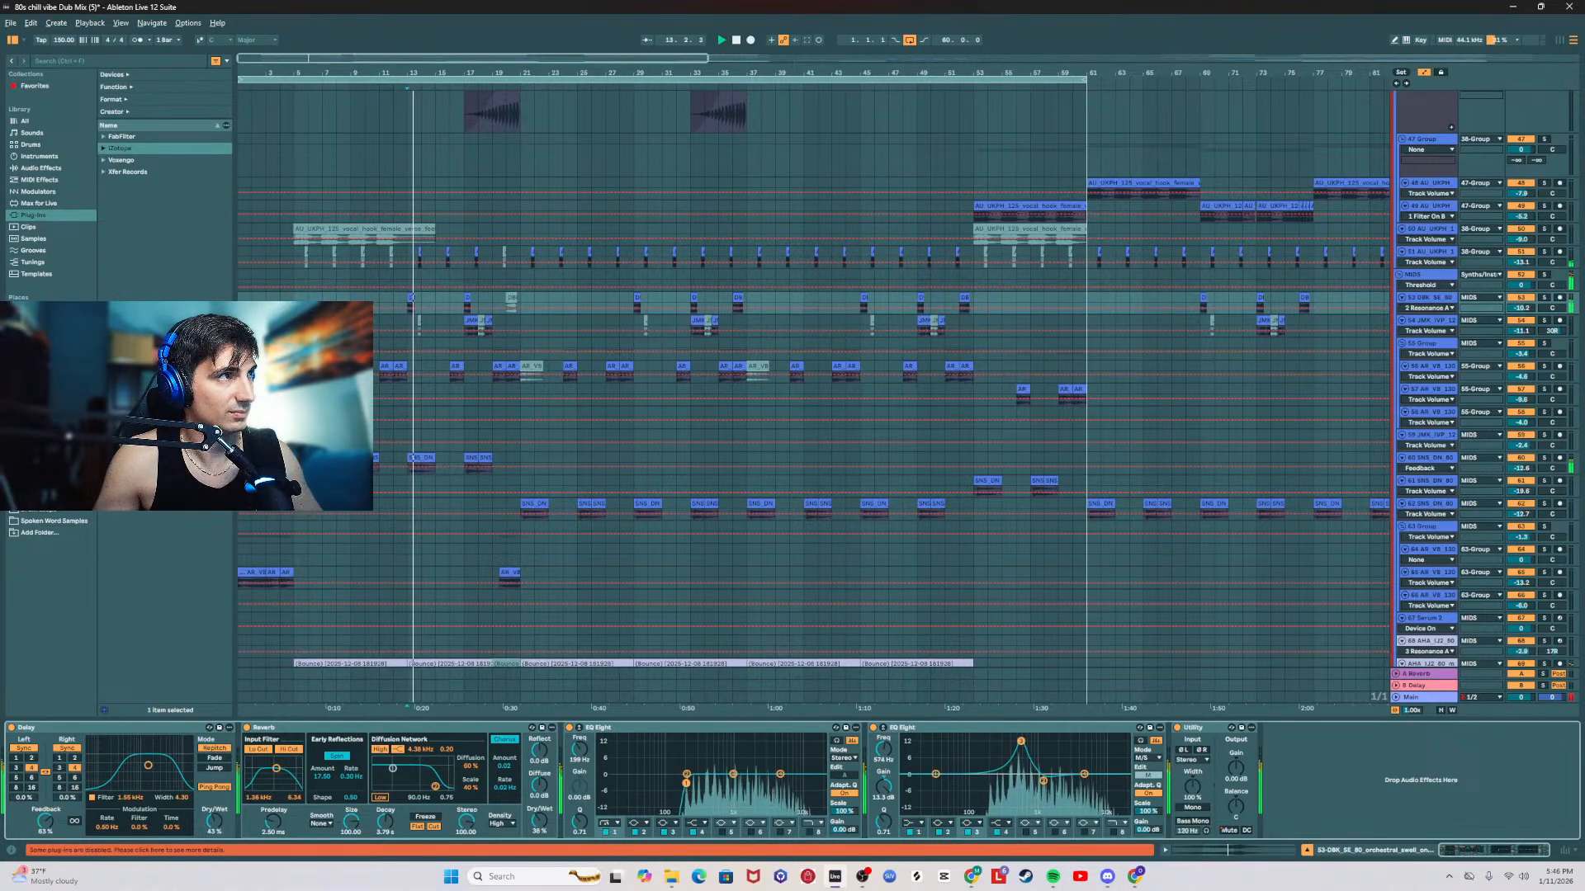
pyautogui.moveTo(1021, 770); pyautogui.dragTo(1016, 785)
pyautogui.press('space')
pyautogui.press('space')
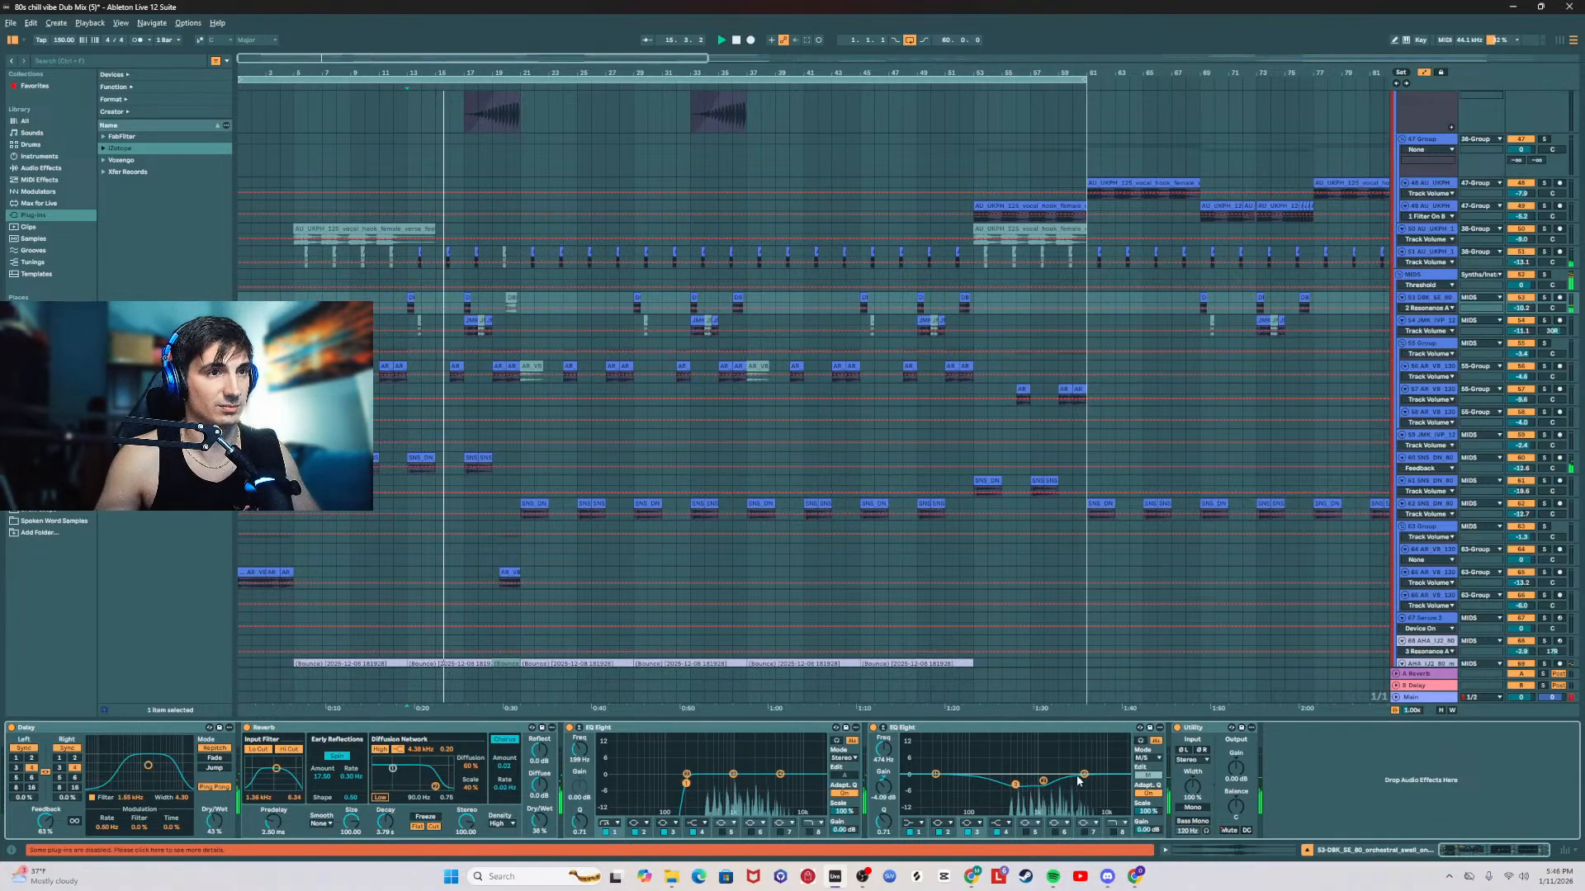
# Step: Enable band 6 in the orchestral swell's second EQ Eight and boost it slightly at 2.73 kHz
pyautogui.click(1056, 832)
pyautogui.moveTo(1104, 774); pyautogui.dragTo(1065, 766)
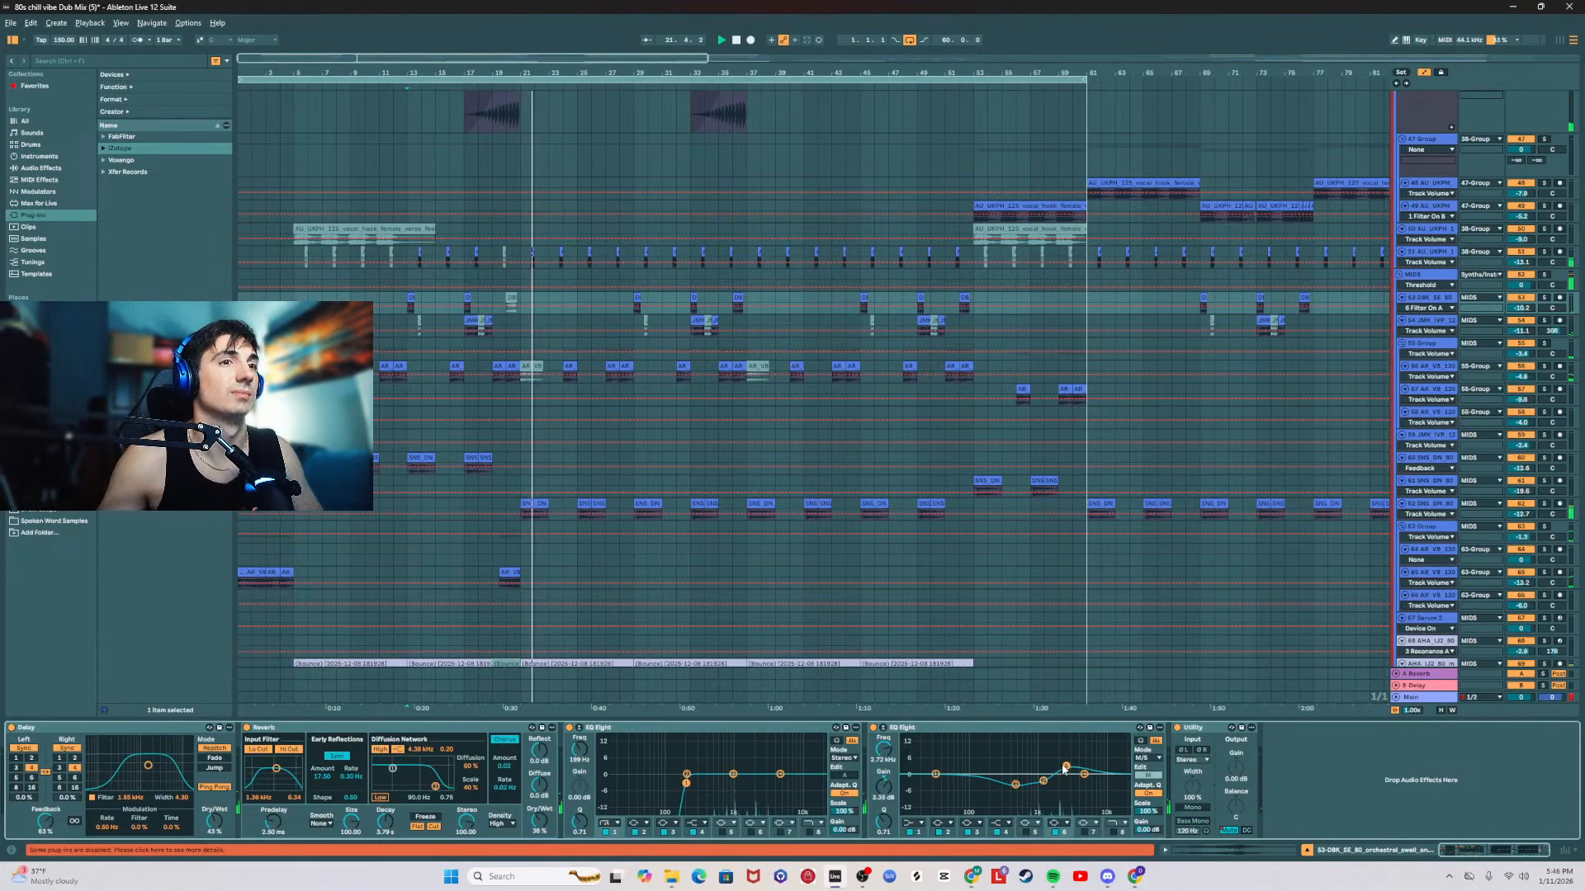
pyautogui.click(1147, 779)
pyautogui.click(1147, 779)
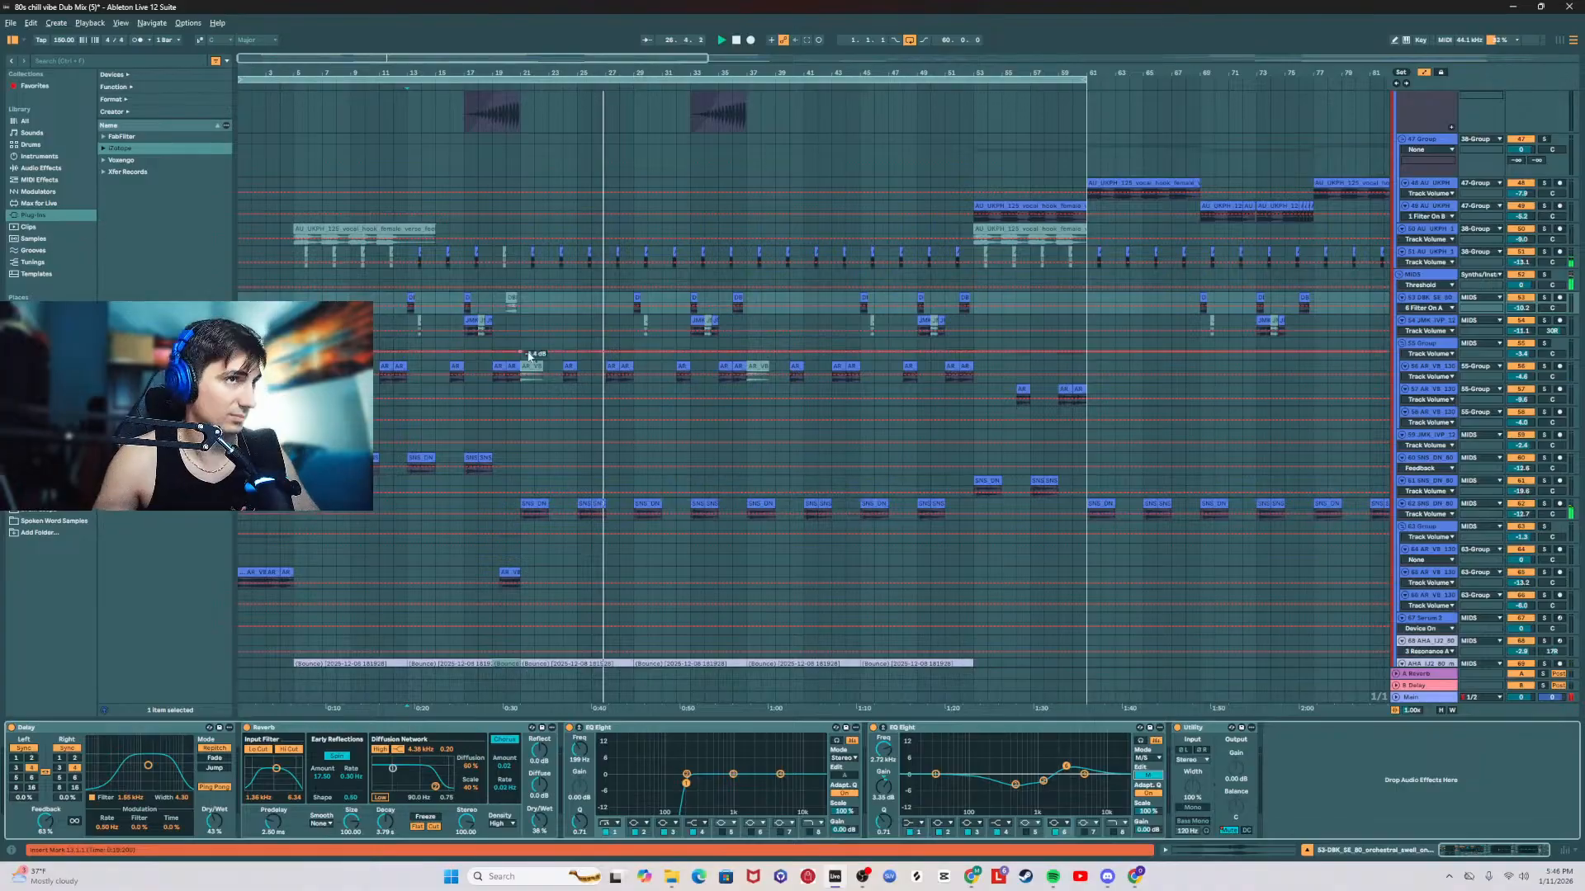
# Step: In the 86 Serum 2 clip at bar 21, move the last note to C2 from 6.4 to 7.3 and add a C3 note from 7.2 to 8.2
pyautogui.scroll(-10, 639, 478)
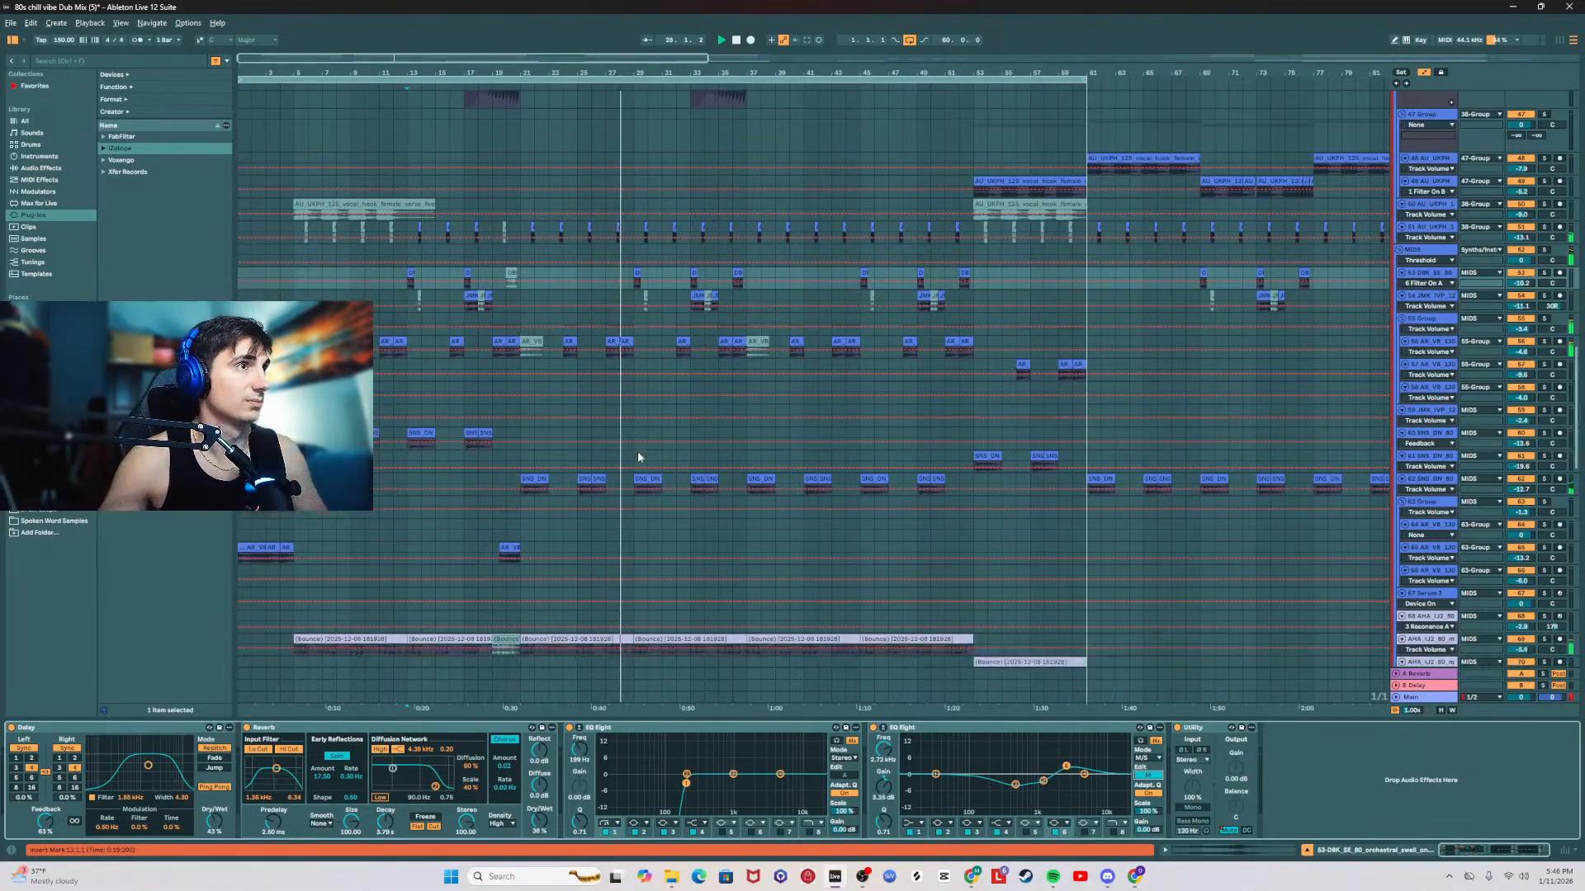
pyautogui.scroll(-5, 647, 545)
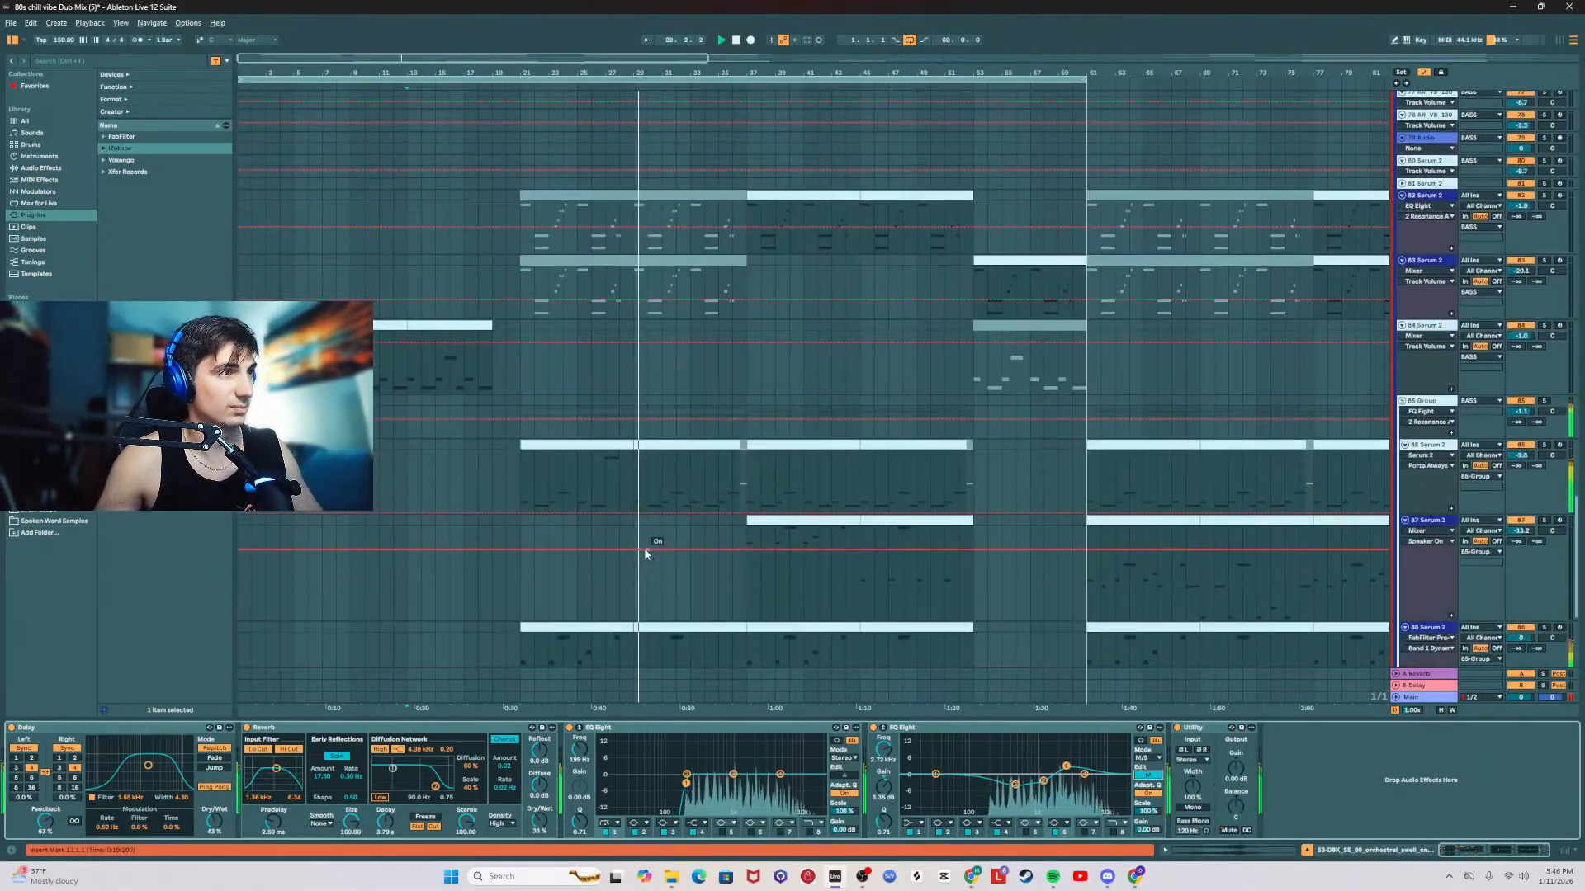
pyautogui.doubleClick(603, 446)
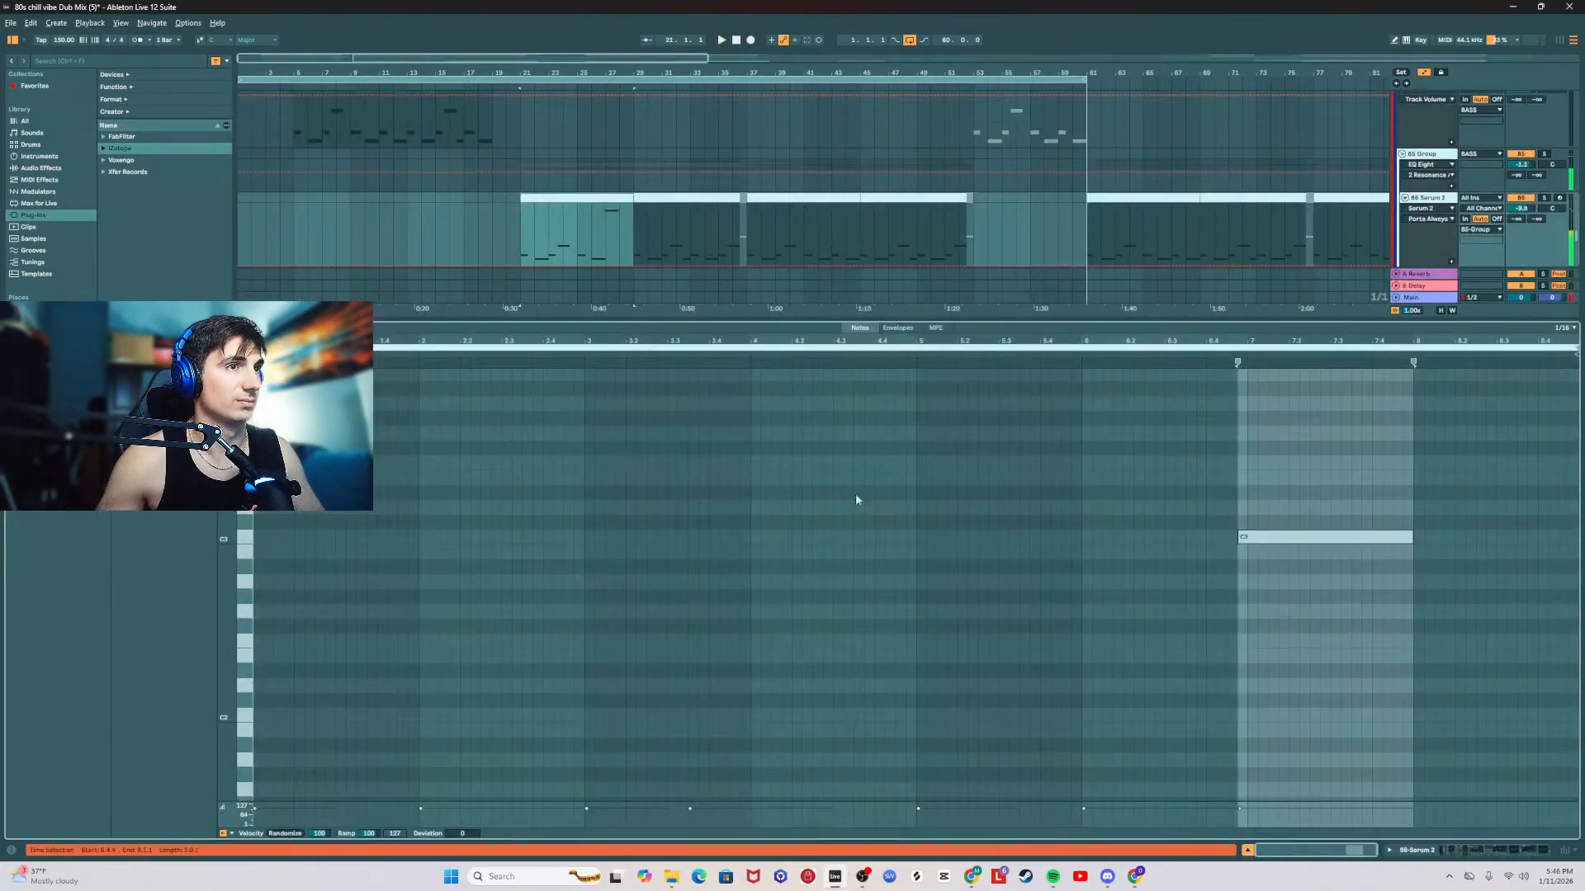
pyautogui.scroll(-4, 1081, 513)
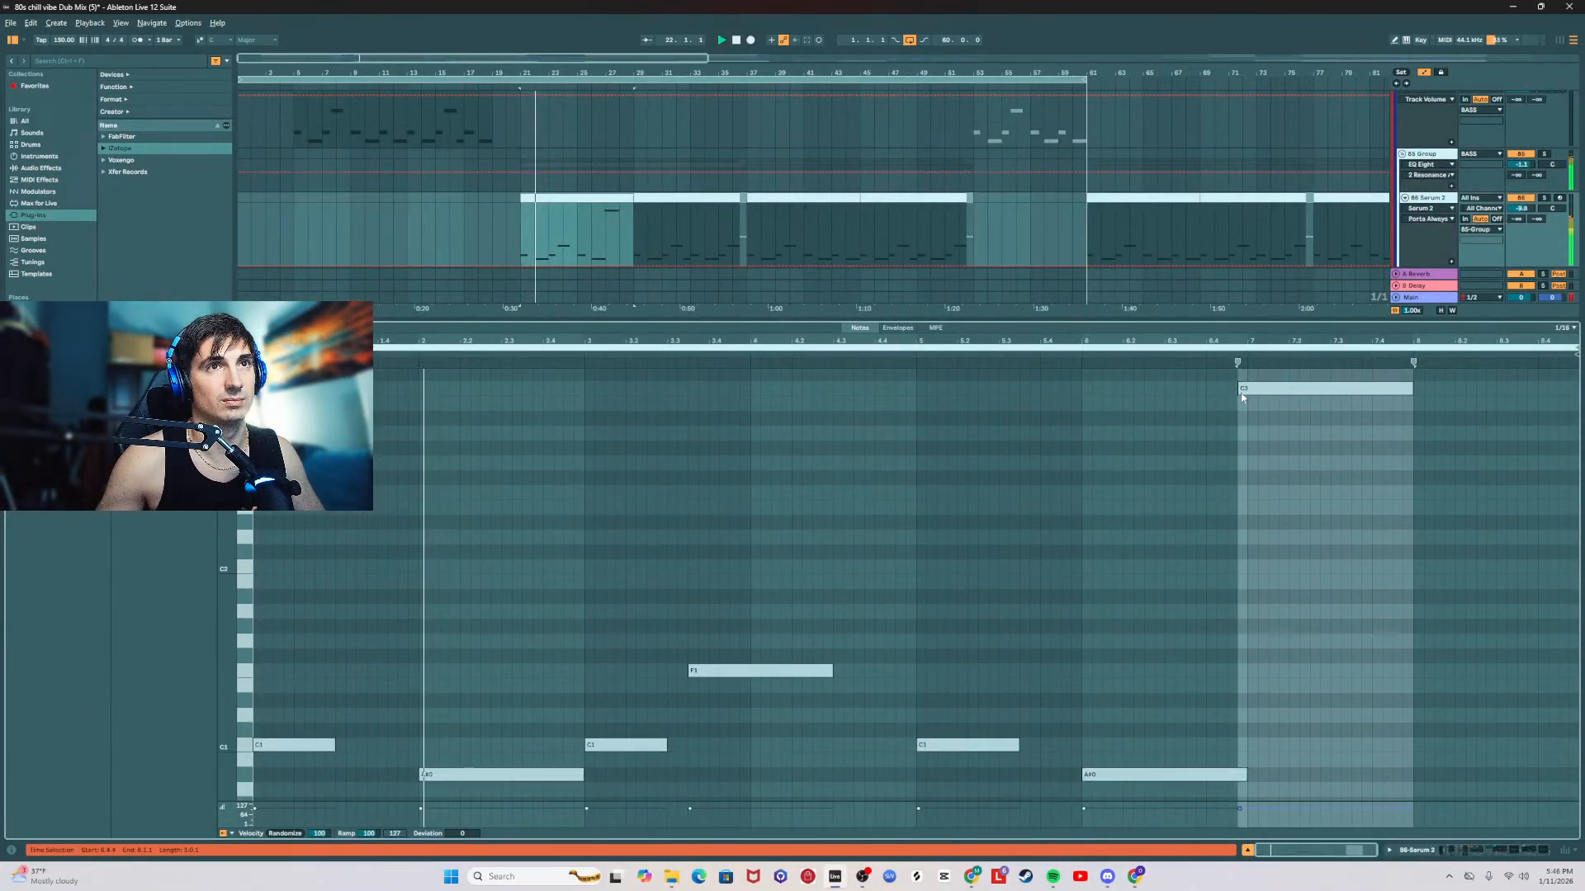
pyautogui.moveTo(1238, 388); pyautogui.dragTo(1206, 388)
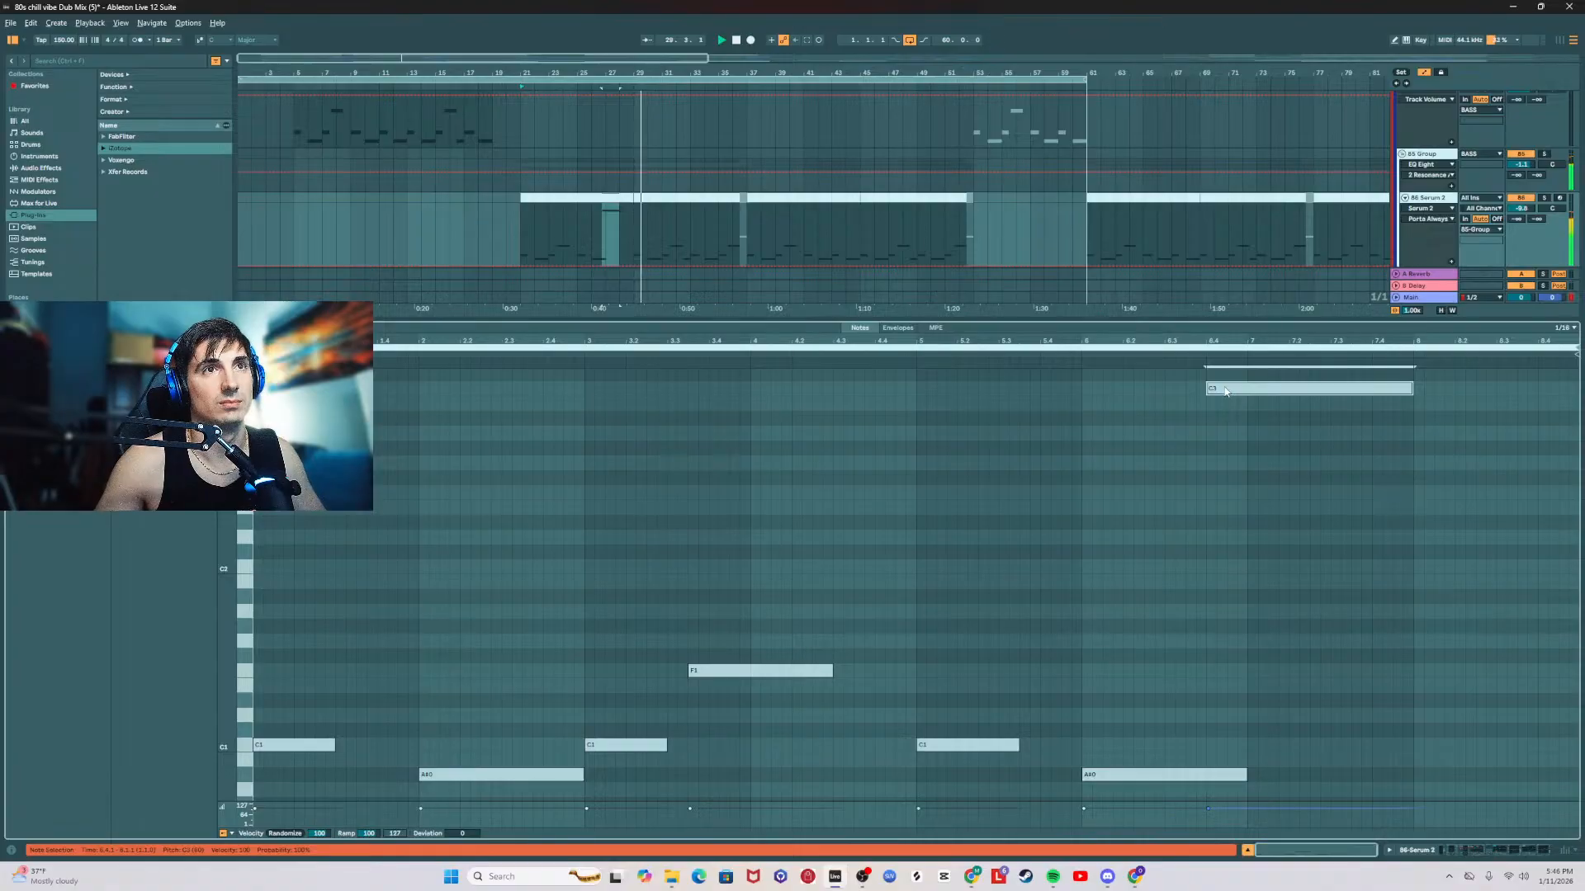
pyautogui.moveTo(1225, 392); pyautogui.dragTo(1221, 568)
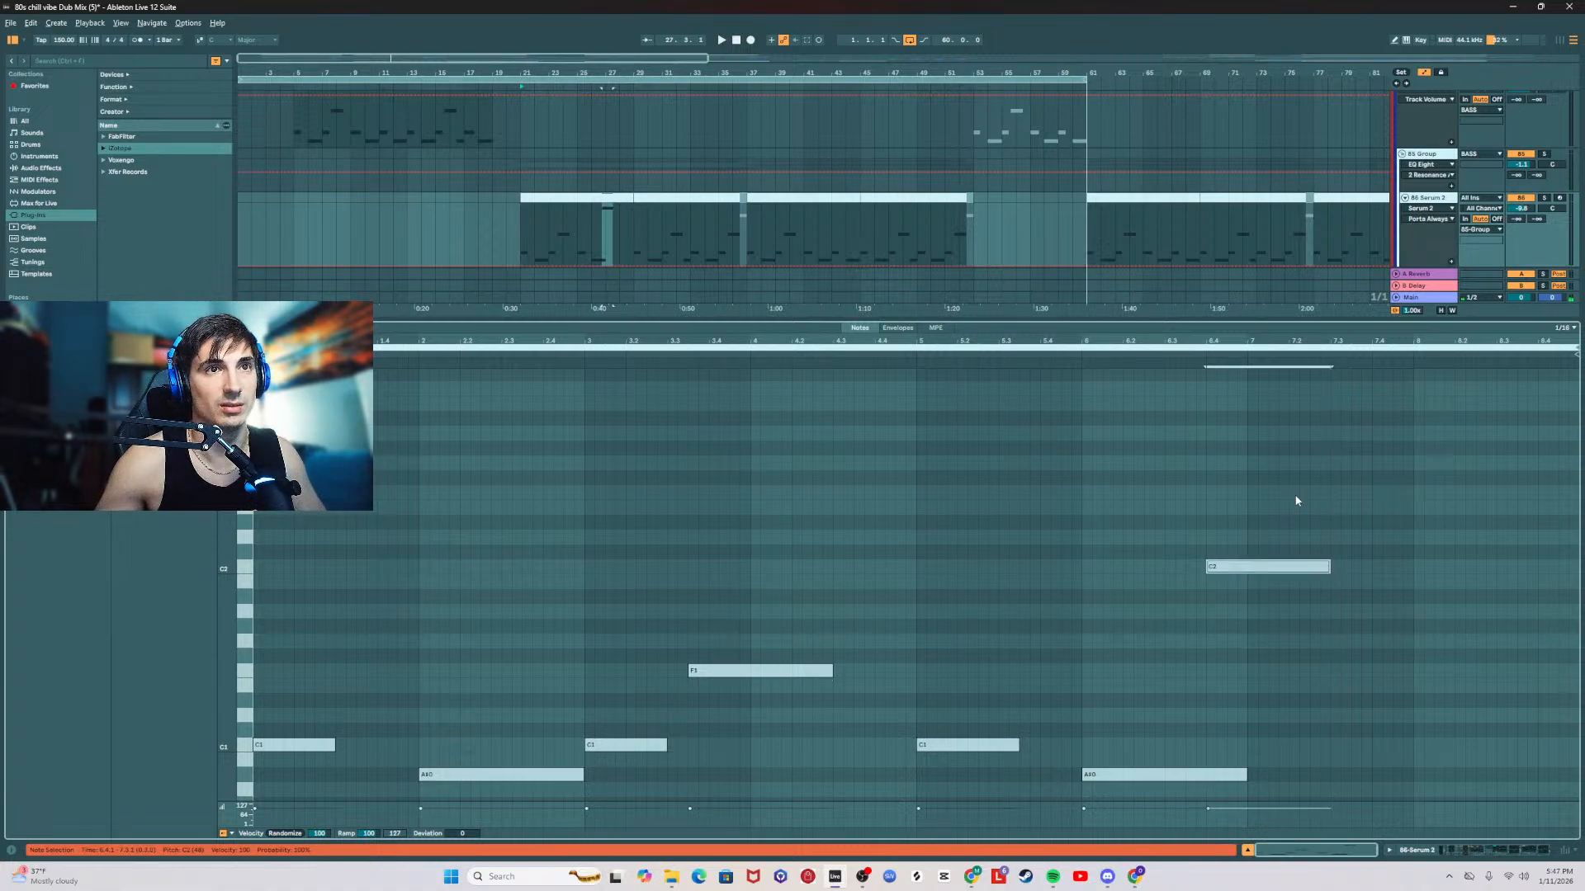
pyautogui.moveTo(1248, 570); pyautogui.dragTo(1324, 415)
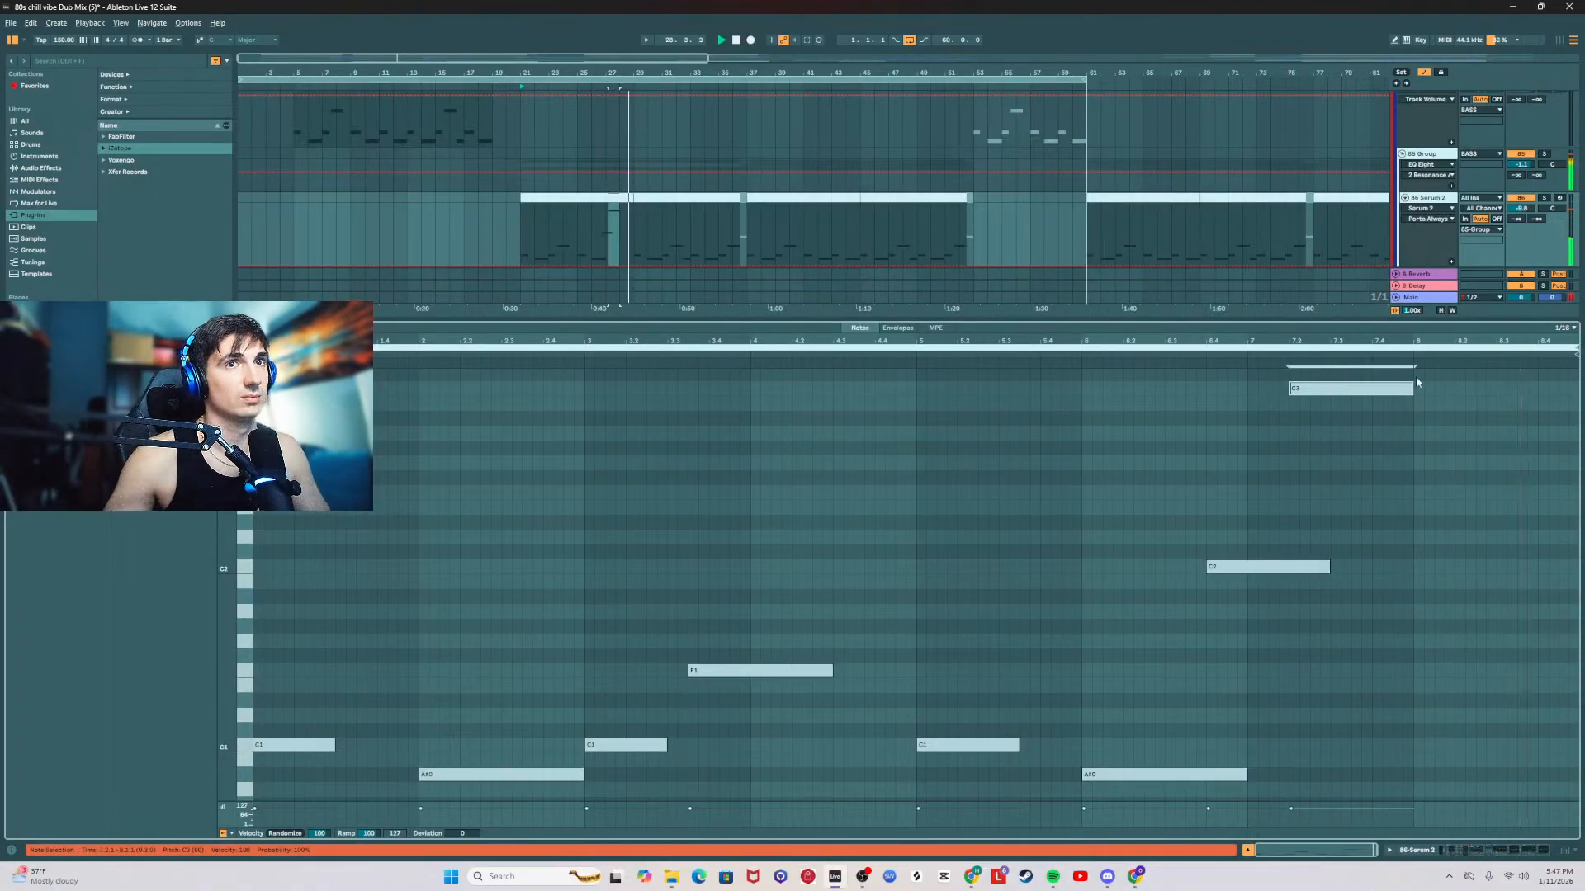
pyautogui.moveTo(1451, 382); pyautogui.dragTo(1462, 381)
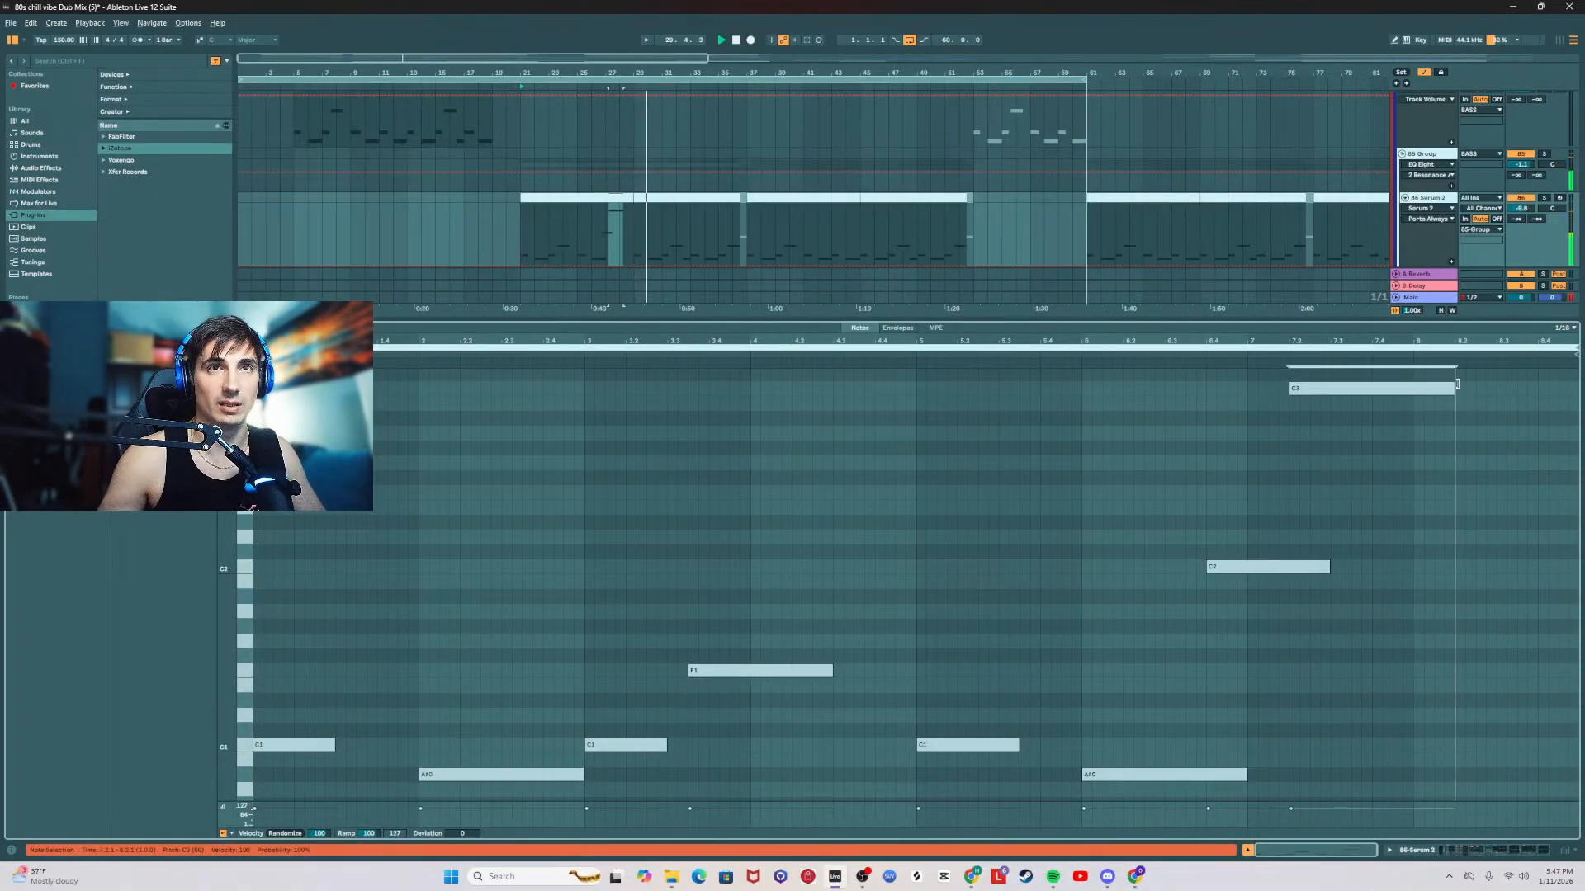
# Step: Adjust the portamento time in the 86 Serum 2 track's synth and close its window
pyautogui.doubleClick(1422, 200)
pyautogui.press('space')
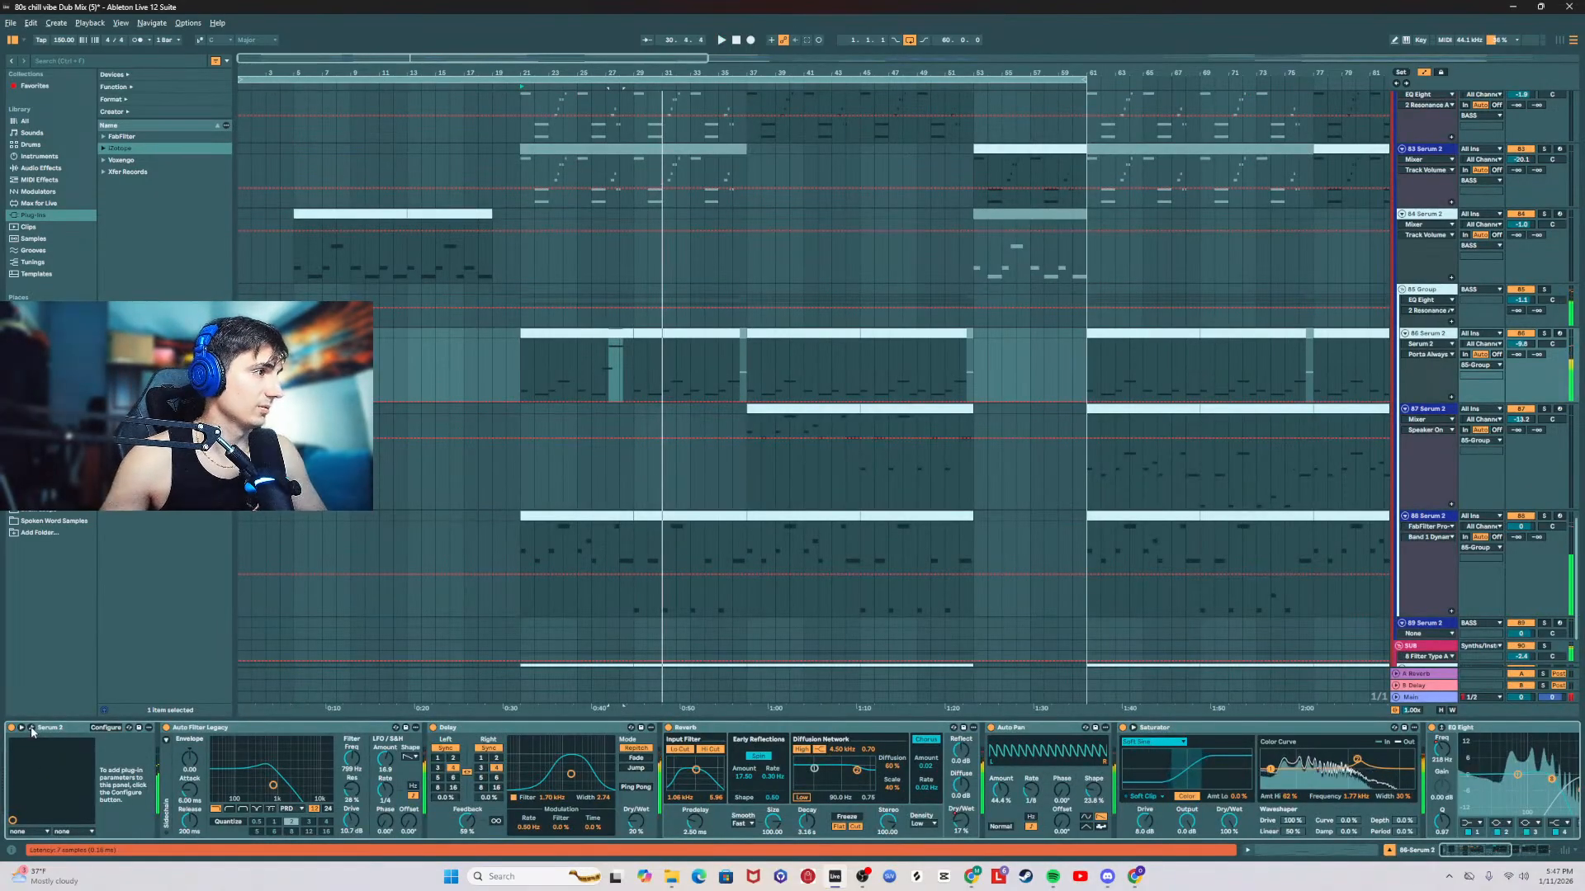
pyautogui.click(31, 728)
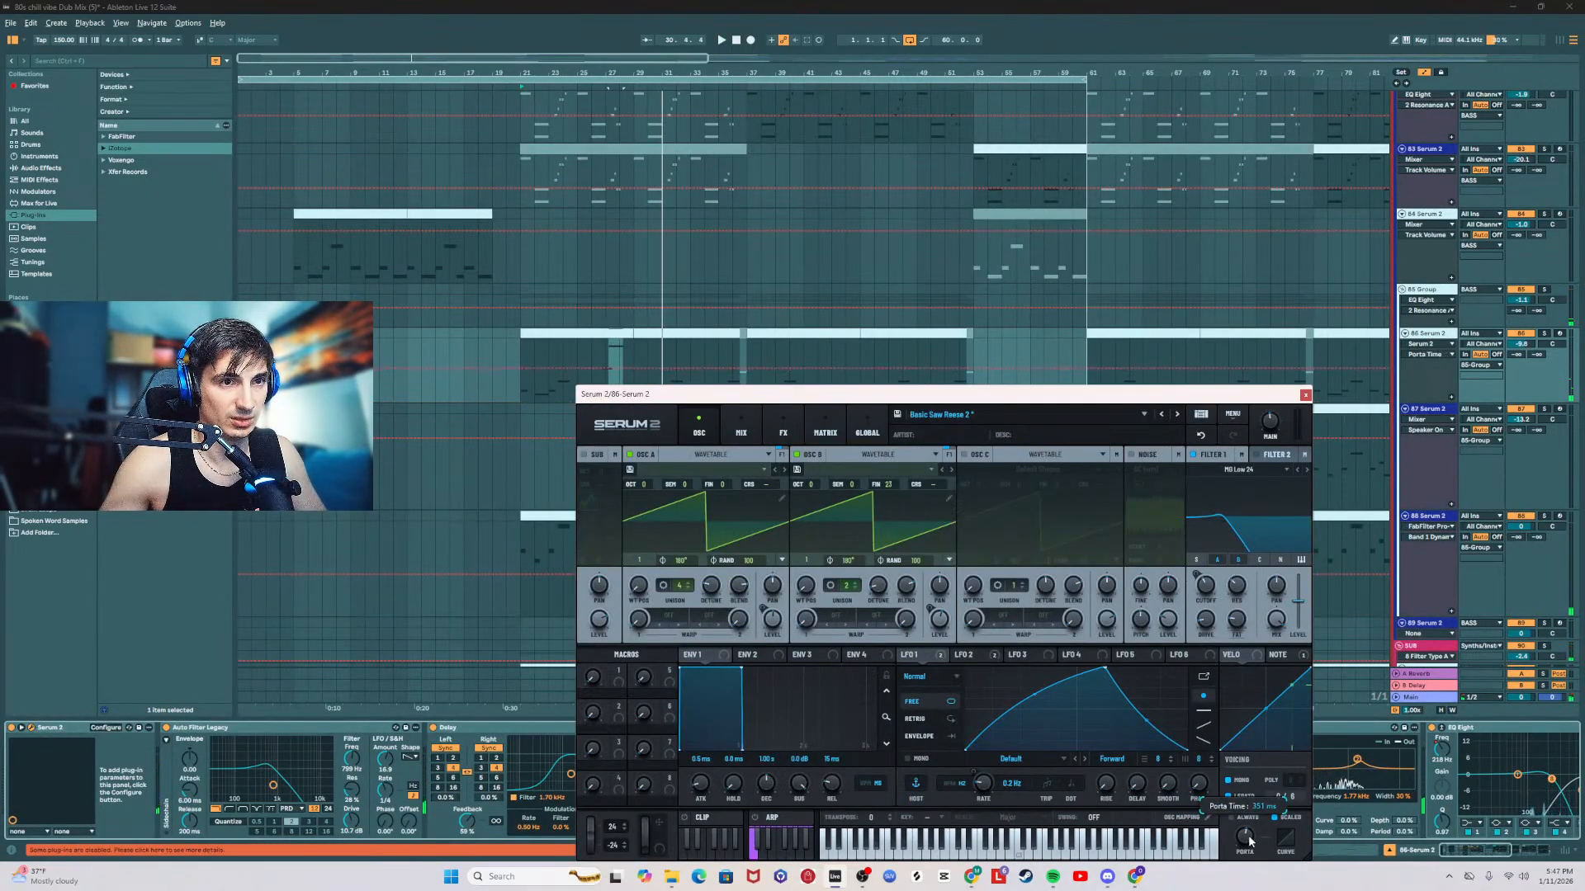
pyautogui.press('space')
pyautogui.click(1305, 394)
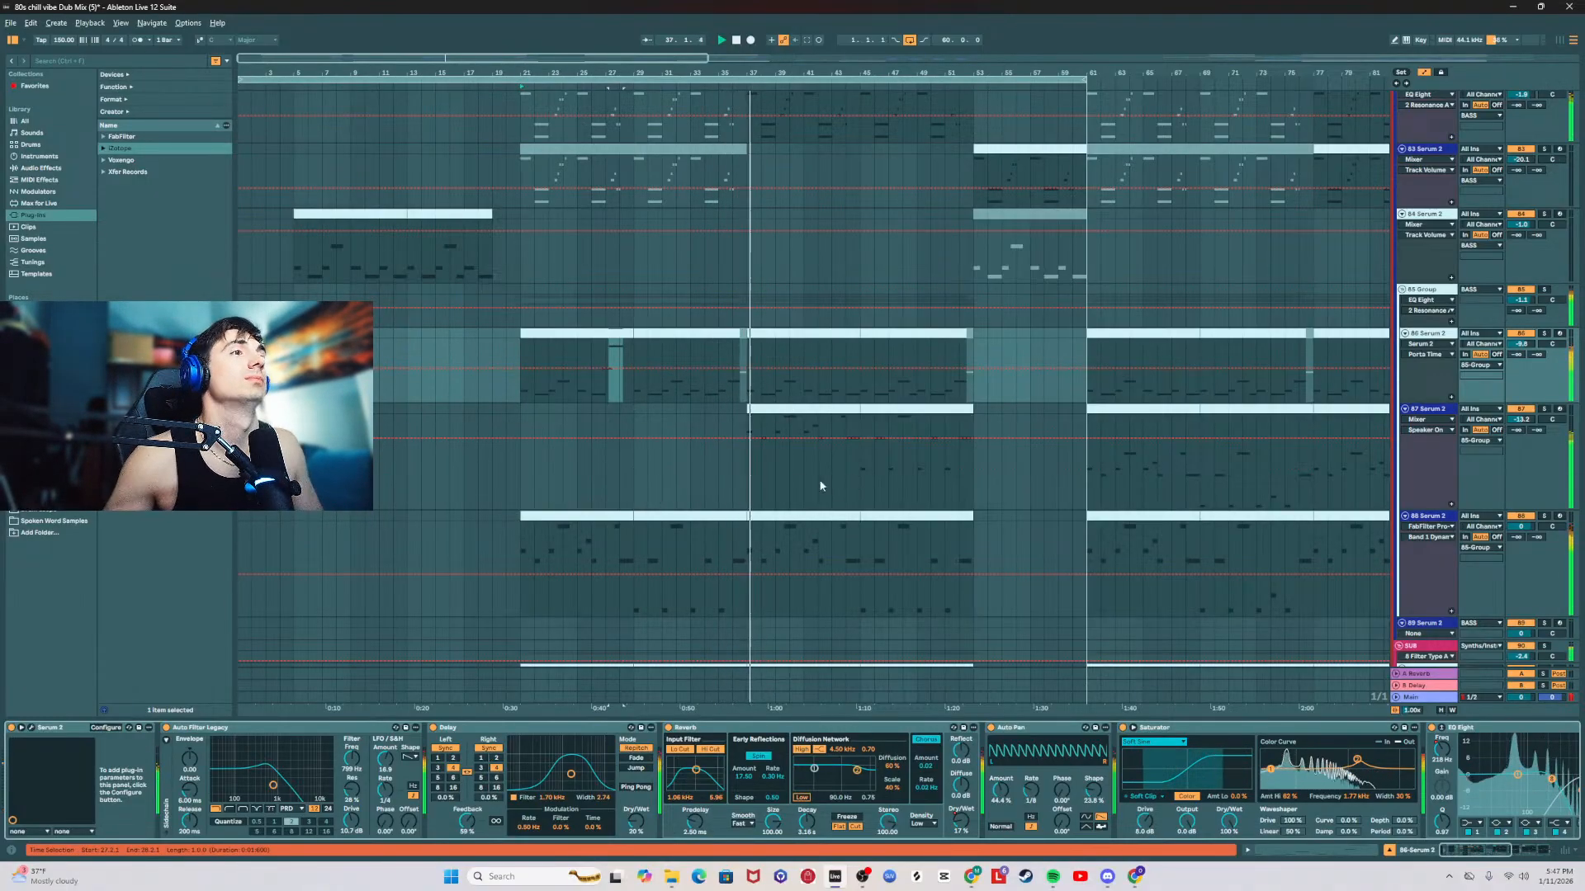
# Step: Lower the 86 Serum 2 track's volume to -10.9 dB
pyautogui.scroll(-1, 817, 483)
pyautogui.scroll(1, 707, 444)
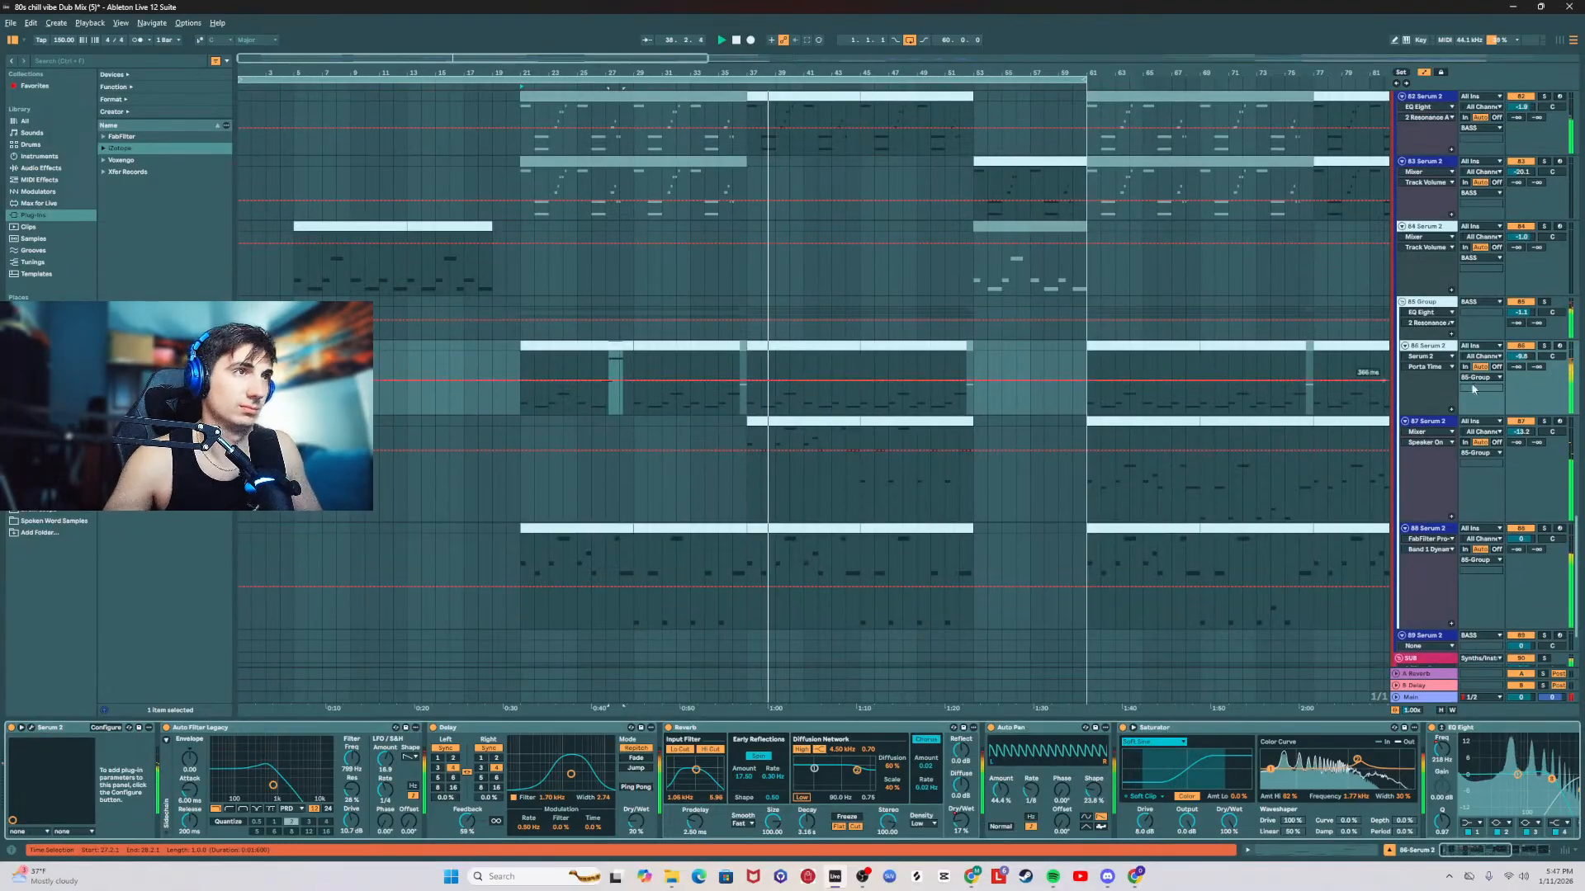
pyautogui.click(1521, 356)
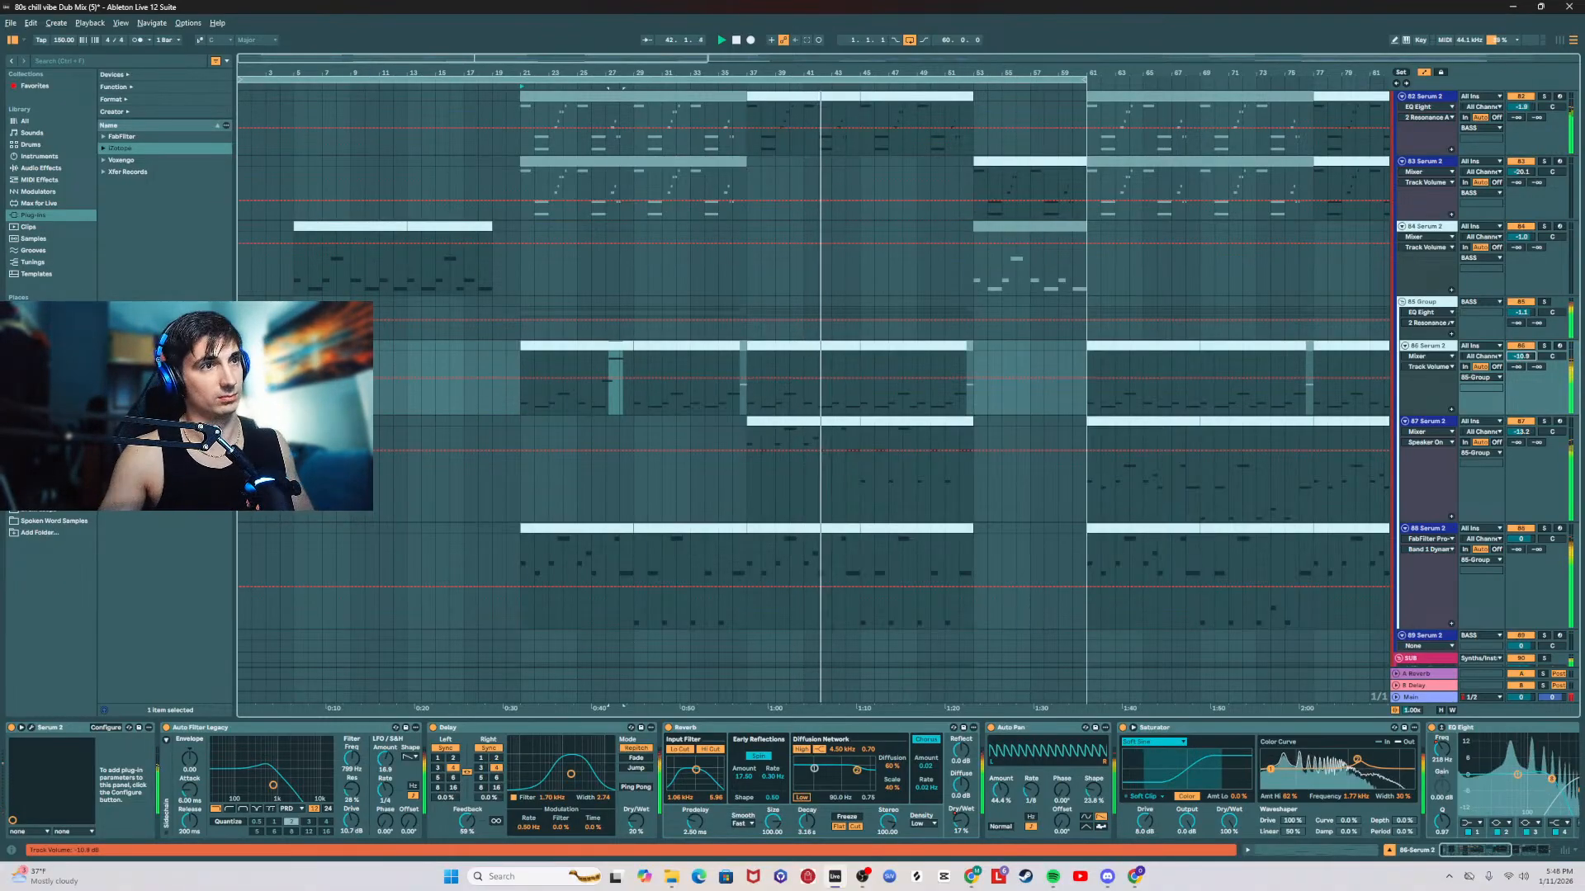
# Step: Play the drop from bar 37 and examine the Main track's spectrum and levels in SPAN through the following break
pyautogui.click(1412, 699)
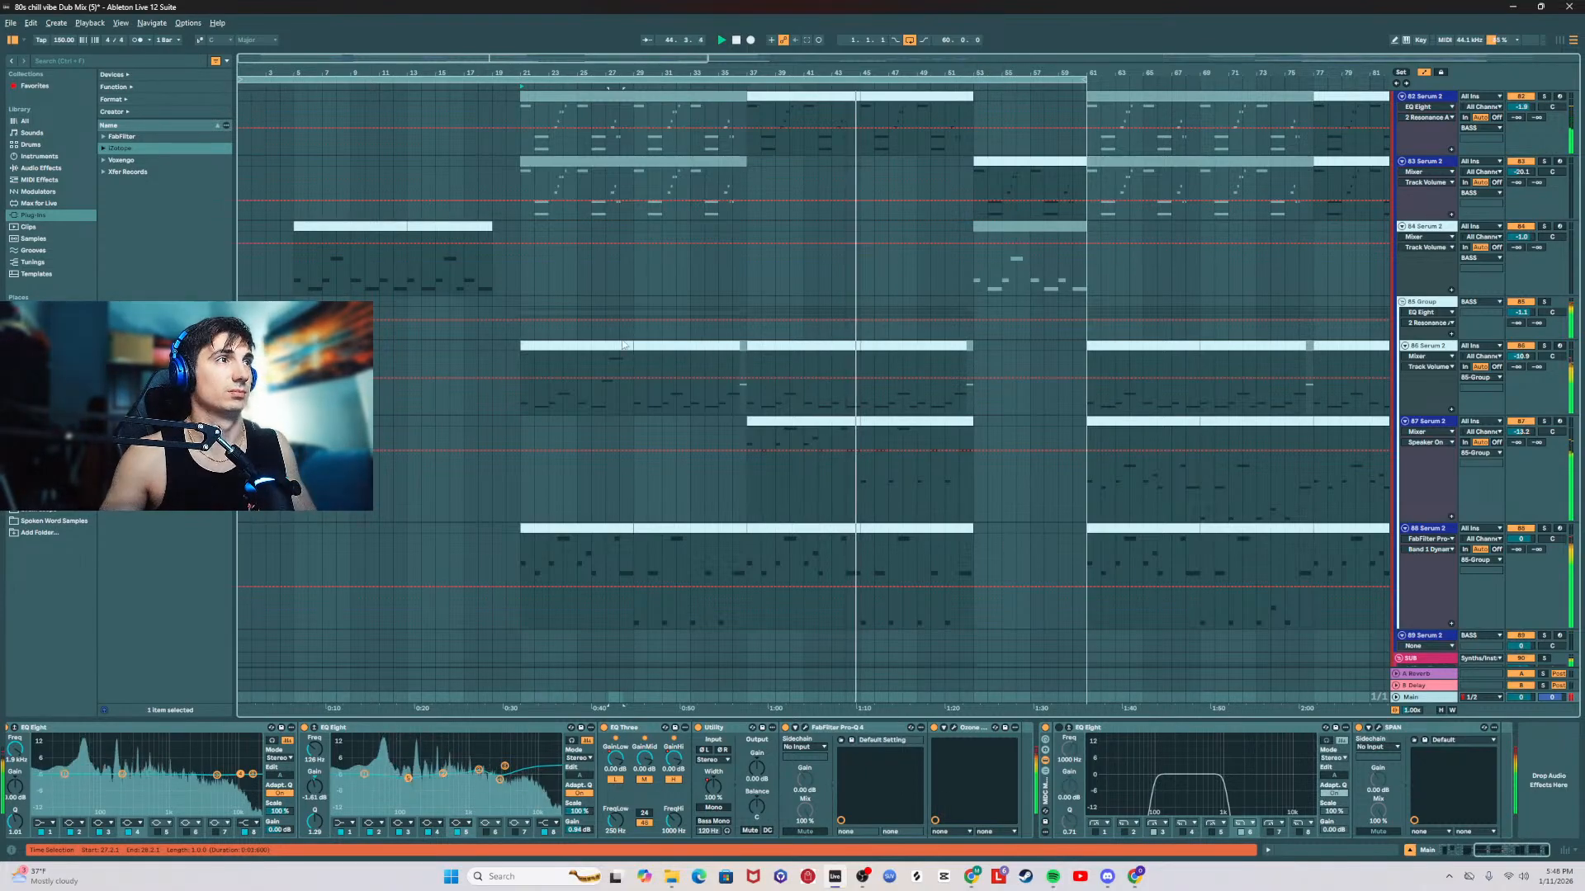
pyautogui.click(788, 344)
pyautogui.click(790, 347)
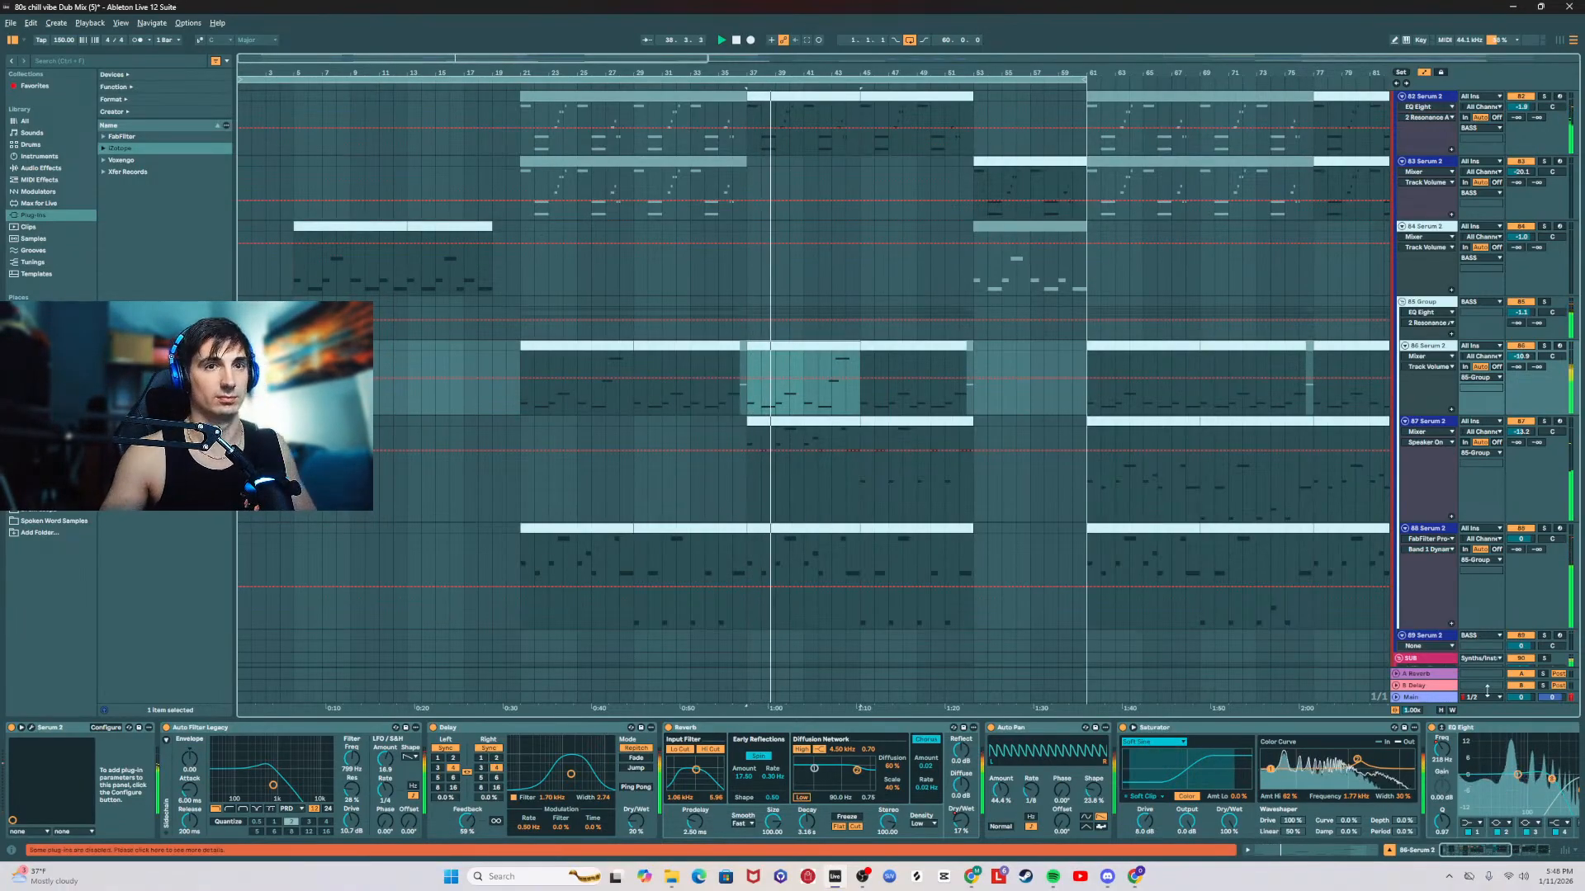
pyautogui.click(1418, 697)
pyautogui.click(1380, 730)
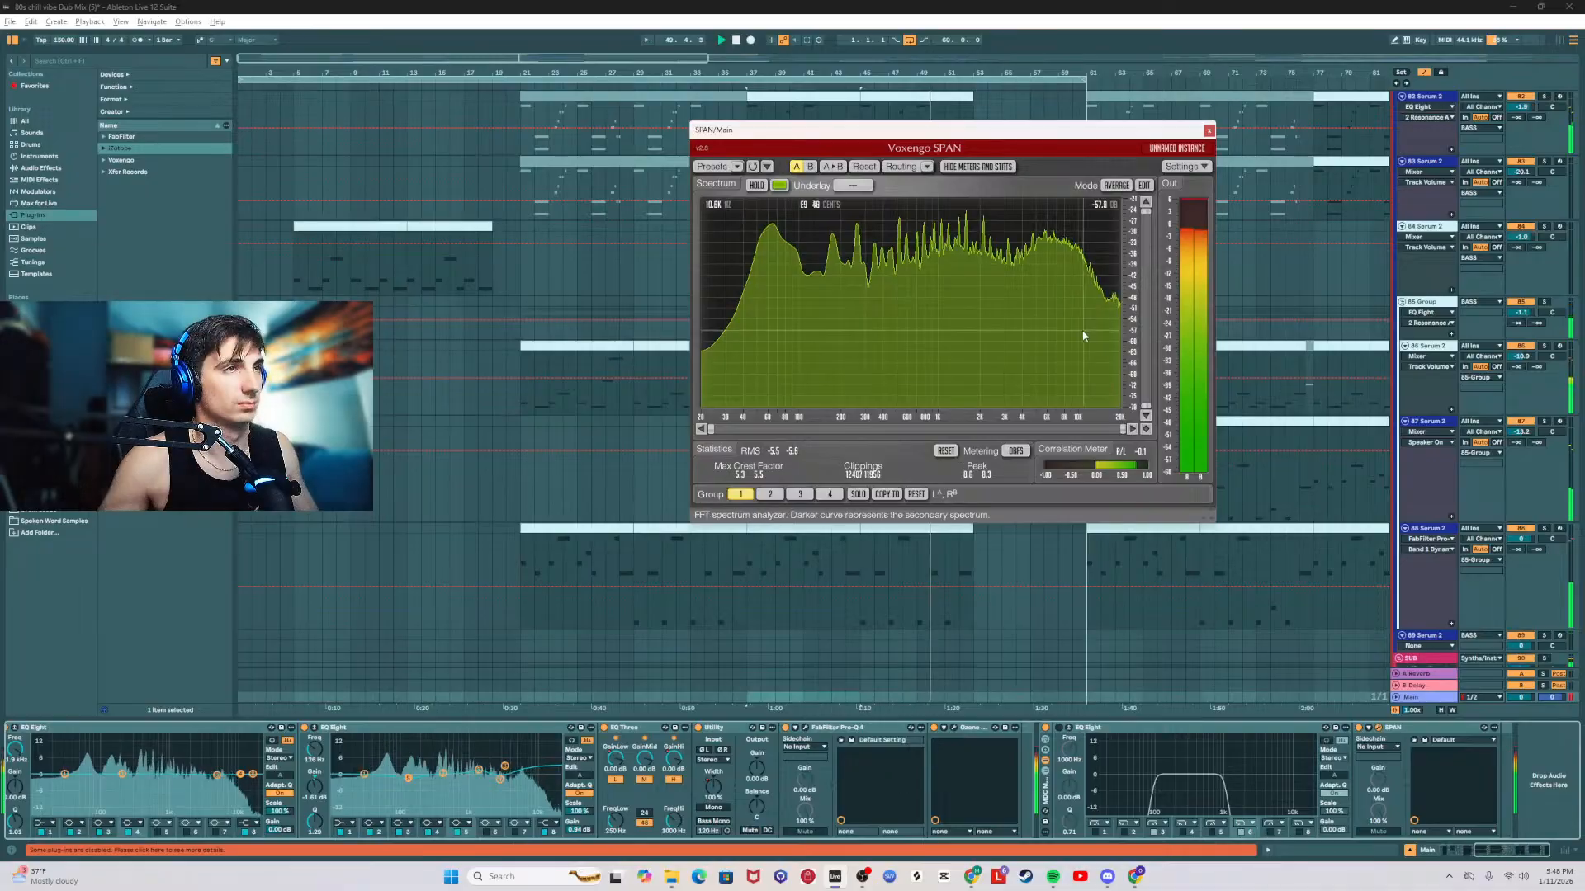
pyautogui.click(1209, 130)
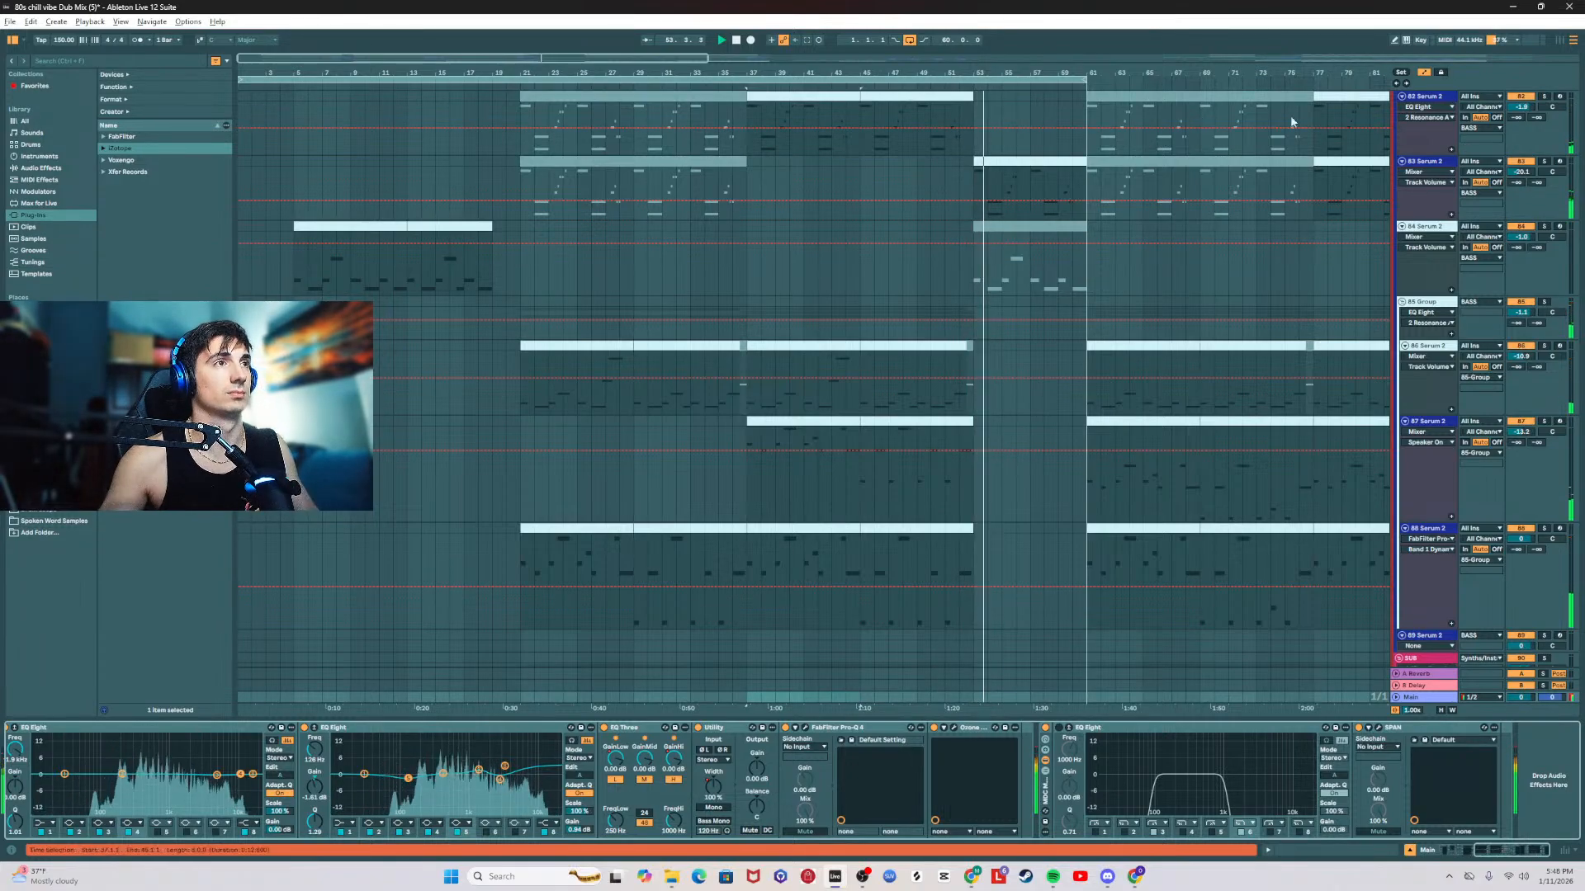
pyautogui.scroll(-3, 1222, 451)
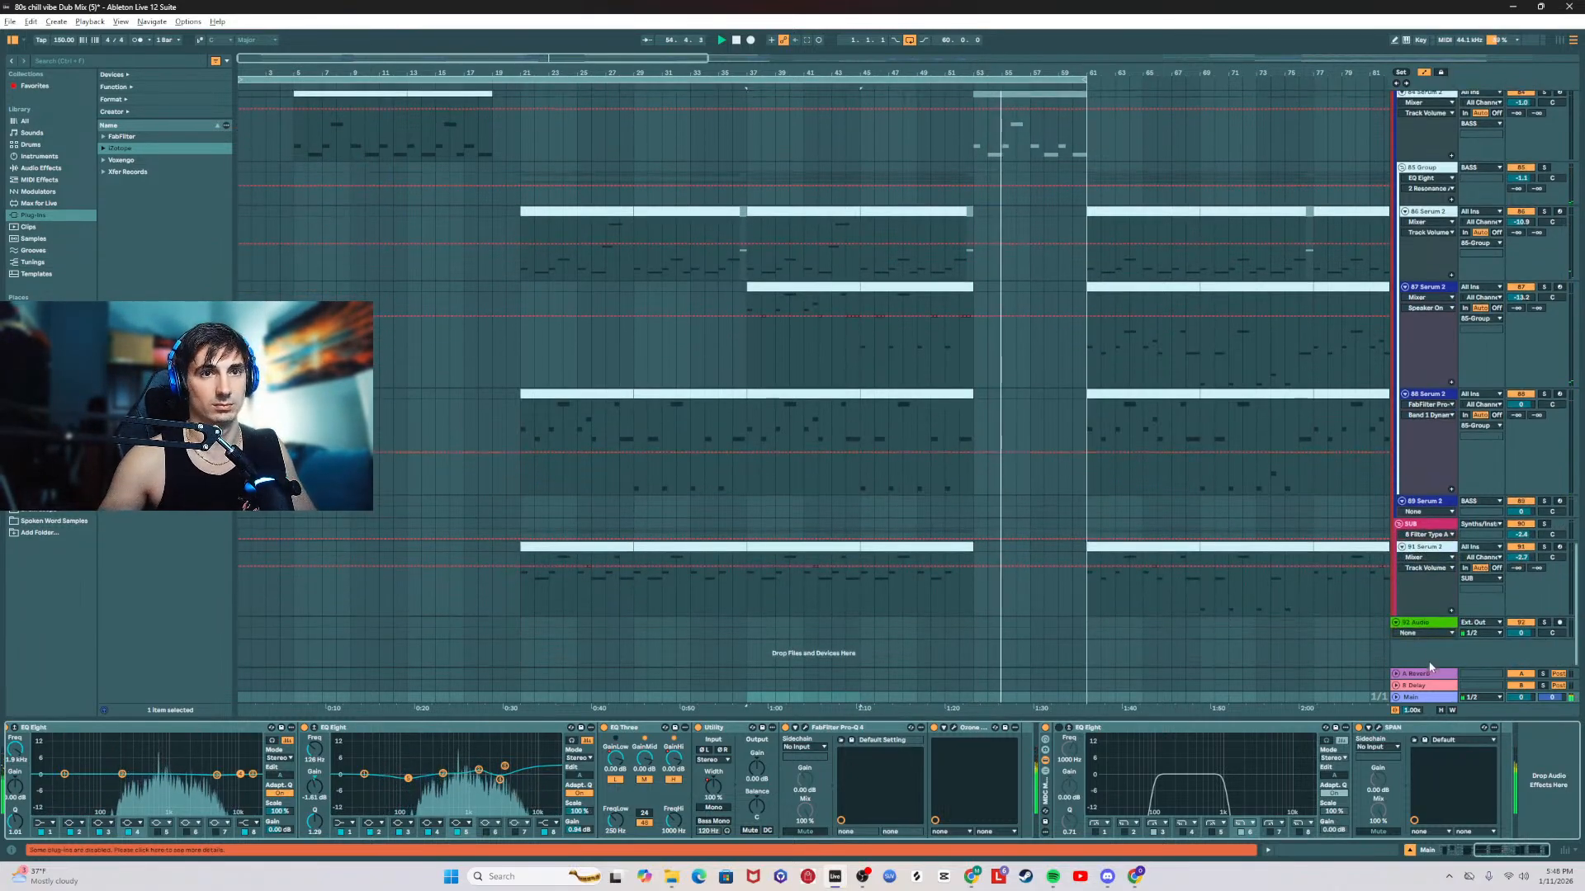
pyautogui.click(1379, 728)
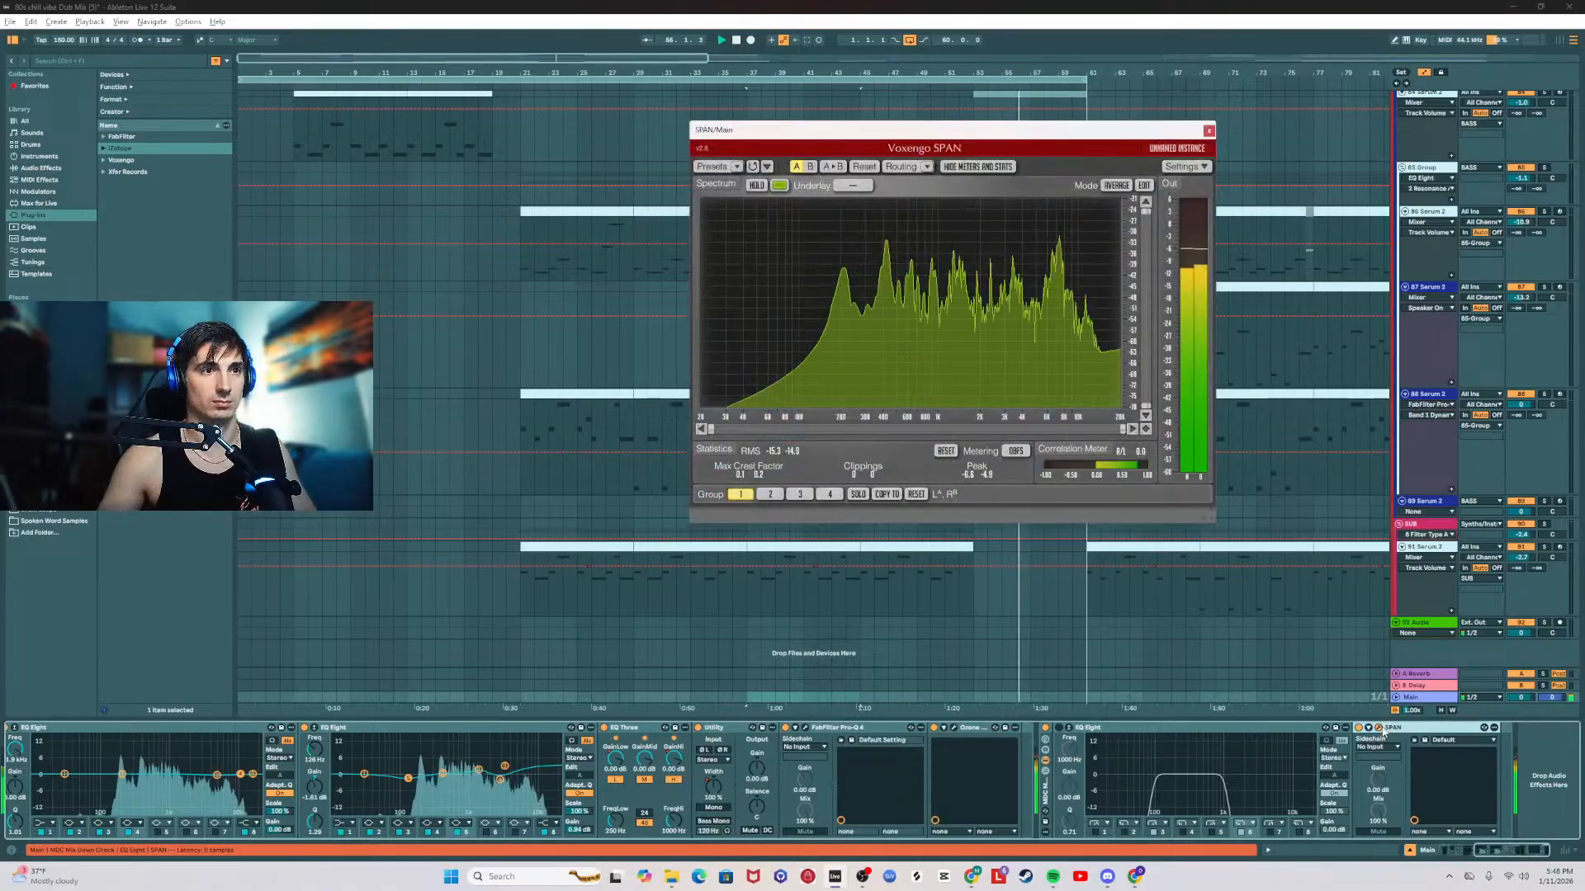
# Step: Replay the drop from bar 21, raise the 86 Serum 2 track's volume and show the EQ Eight devices in its effect chain
pyautogui.click(523, 248)
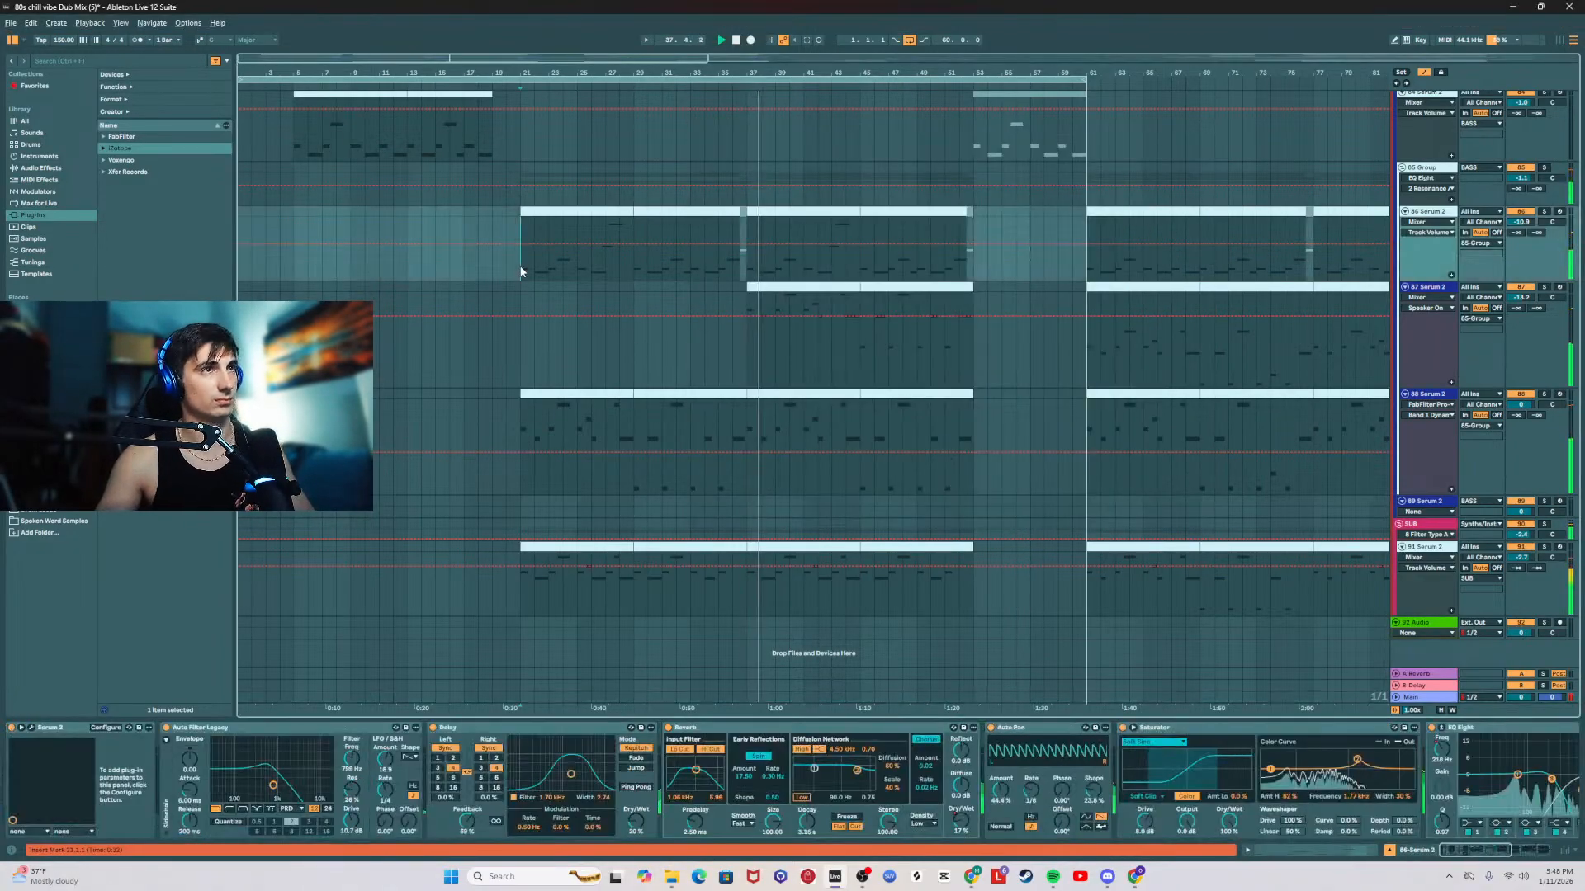
pyautogui.press('space')
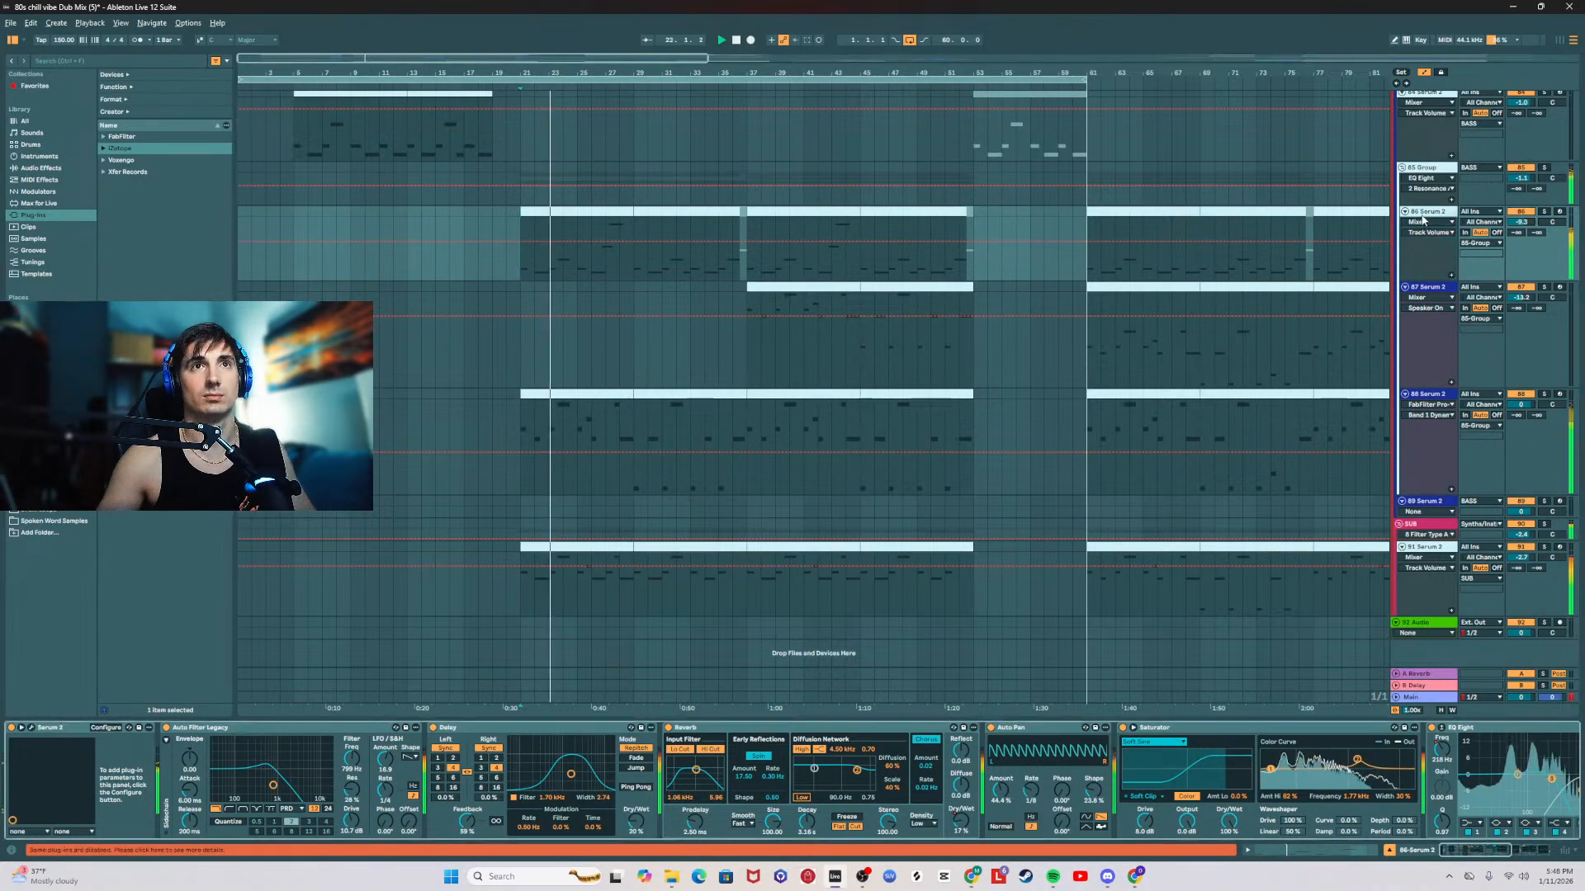
pyautogui.scroll(-5, 1444, 771)
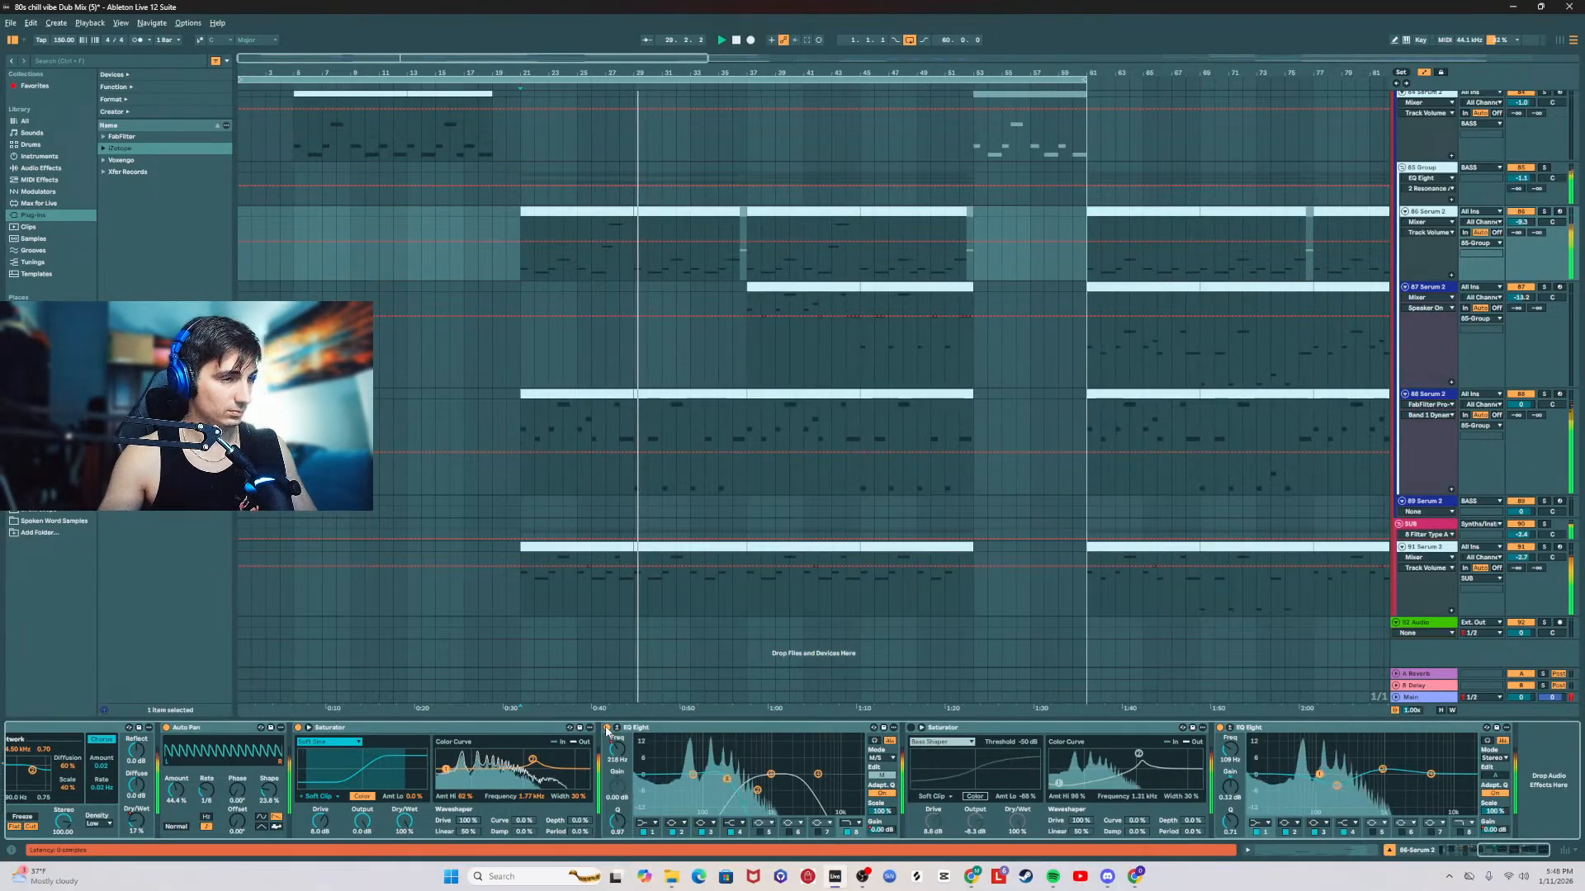
# Step: Replace the EQ Eight frequency automation on the 86 Serum 2 track with a fixed 441 Hz and lower the track's volume to -10.2 dB
pyautogui.click(618, 749)
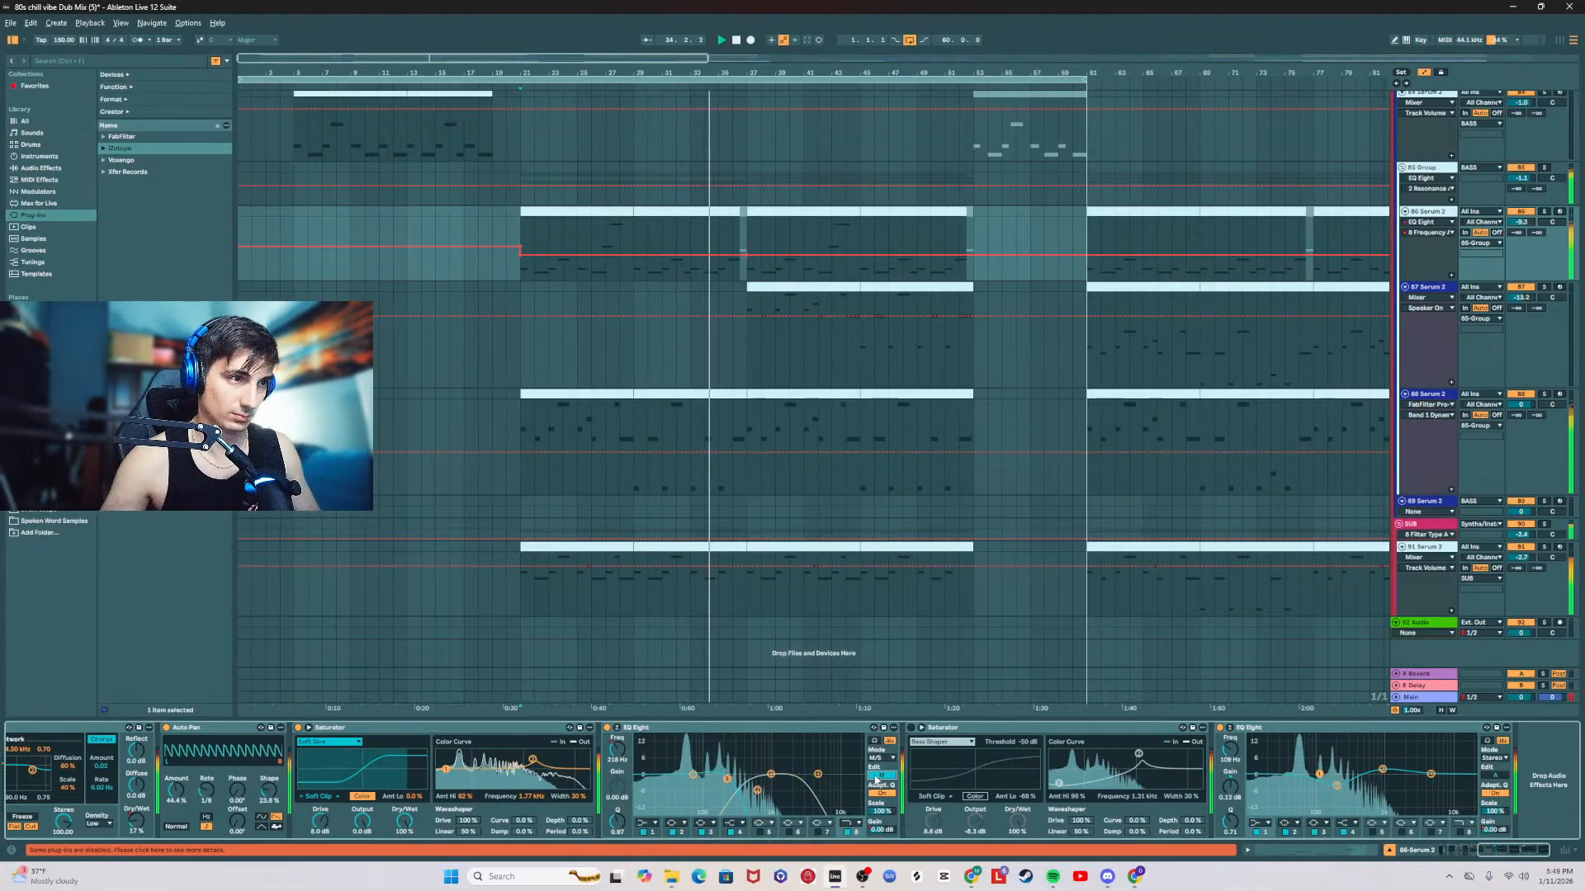
pyautogui.rightClick(617, 751)
pyautogui.click(650, 806)
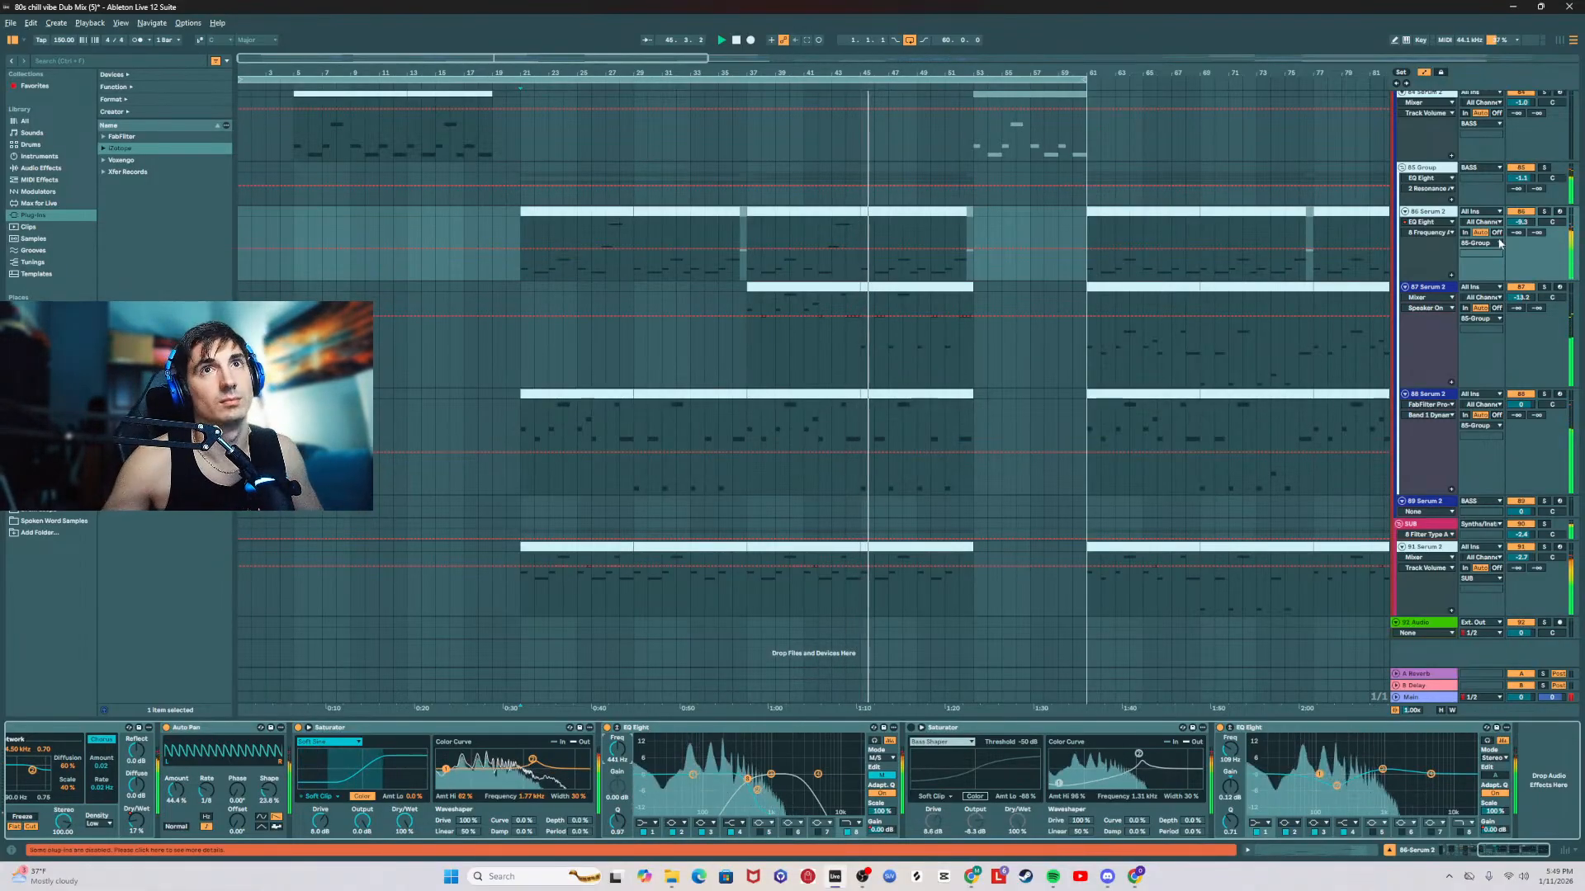
pyautogui.moveTo(1529, 223); pyautogui.dragTo(1529, 228)
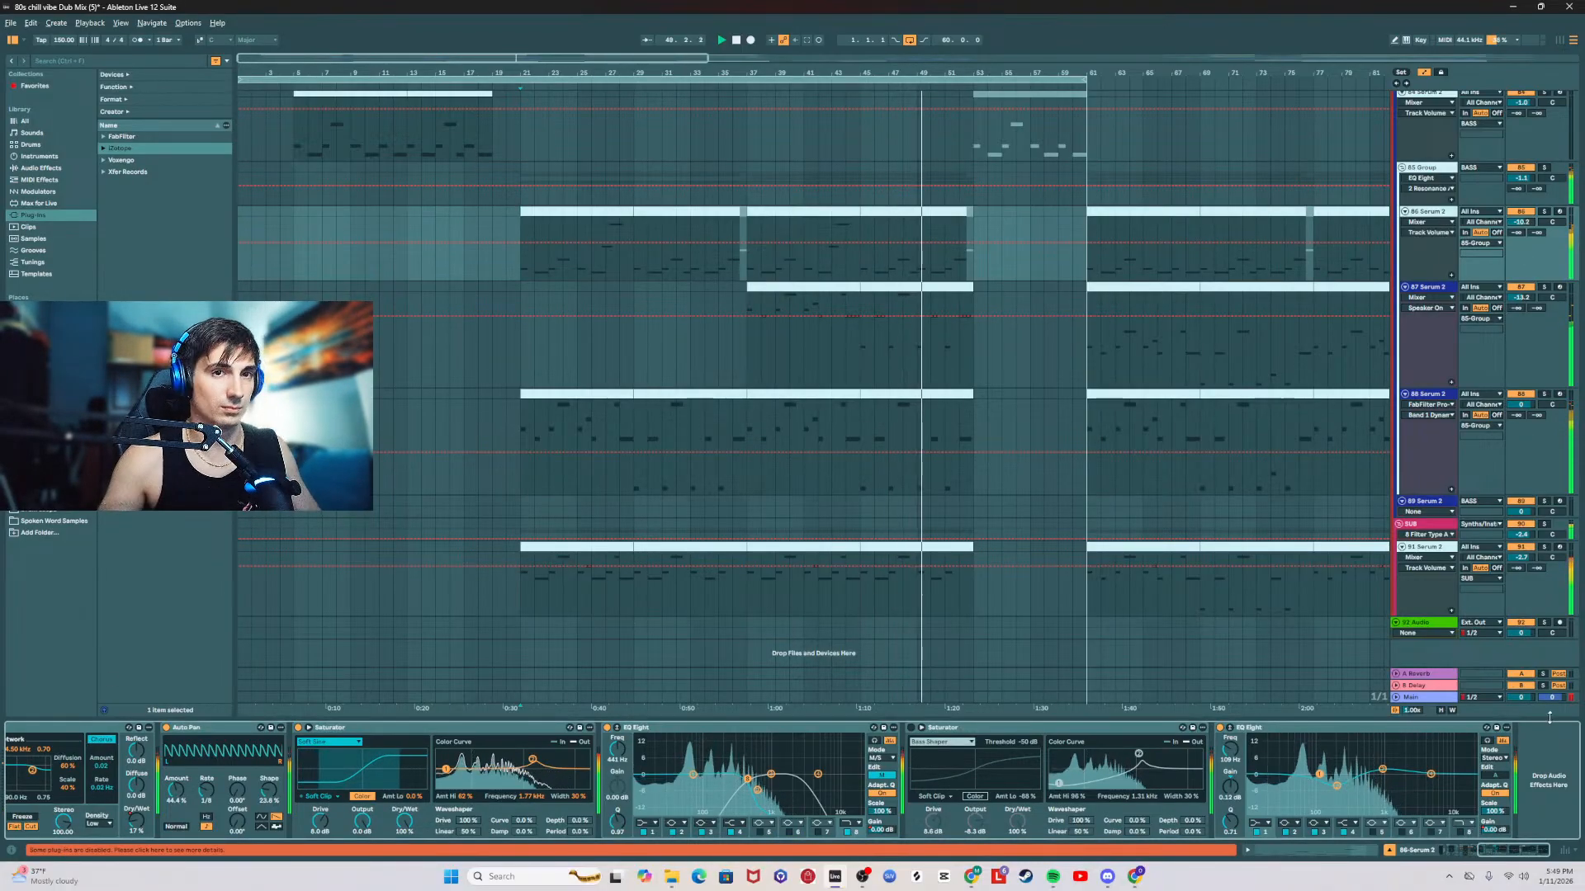
# Step: Examine the Main track's spectrum and output levels in SPAN during playback, then close its window
pyautogui.click(1424, 697)
pyautogui.click(1376, 728)
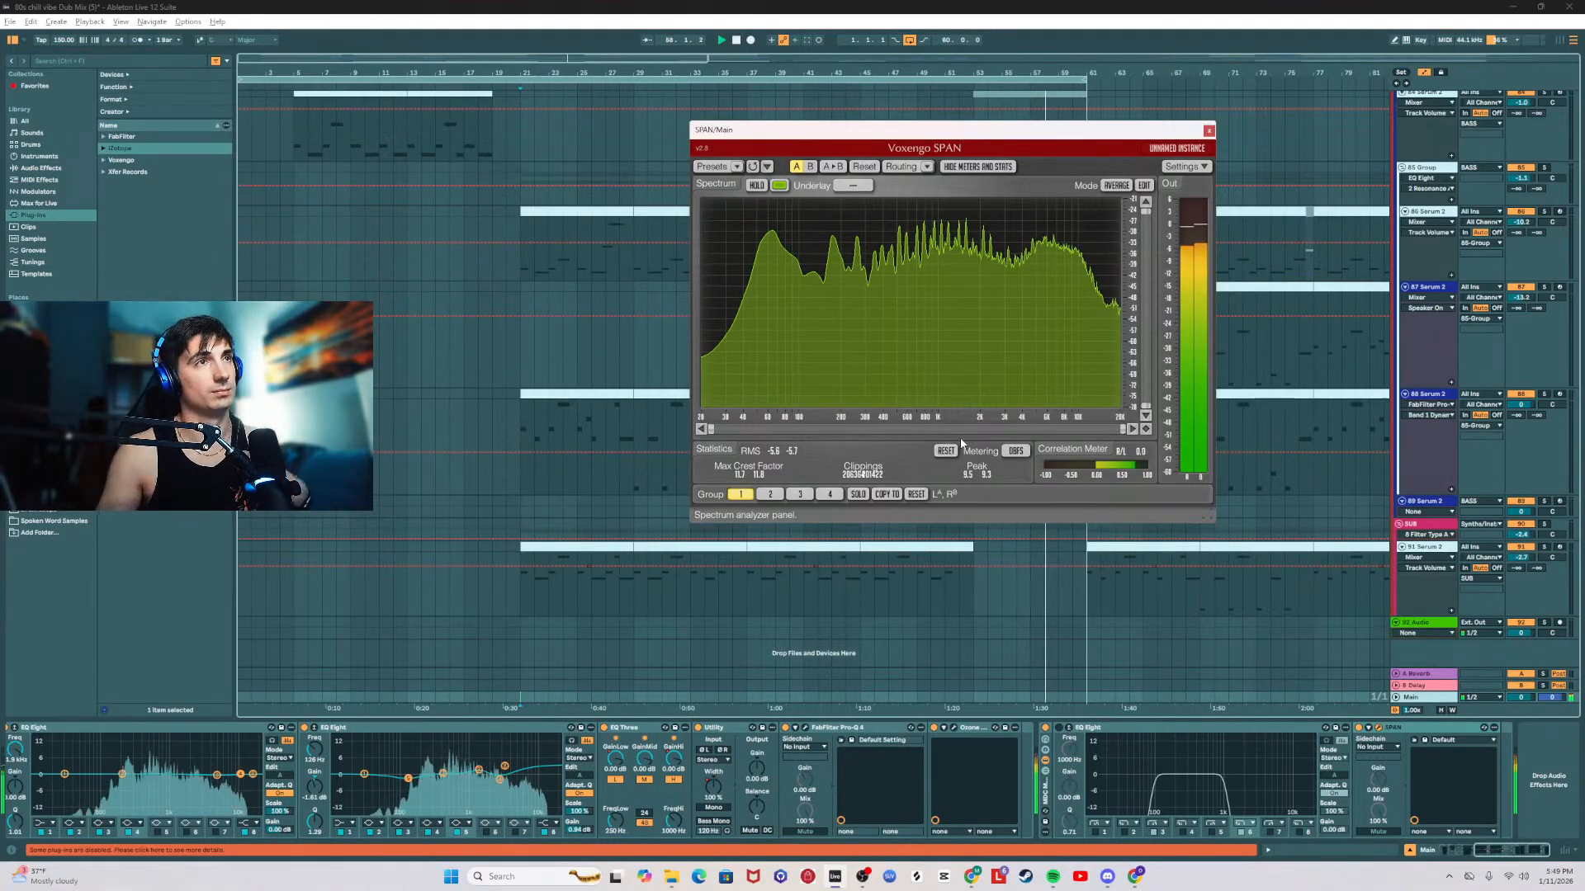
pyautogui.click(1208, 130)
# Step: Save the Live Set as a new version named 80s chill vibe Dub Mix (6)
pyautogui.scroll(4, 685, 294)
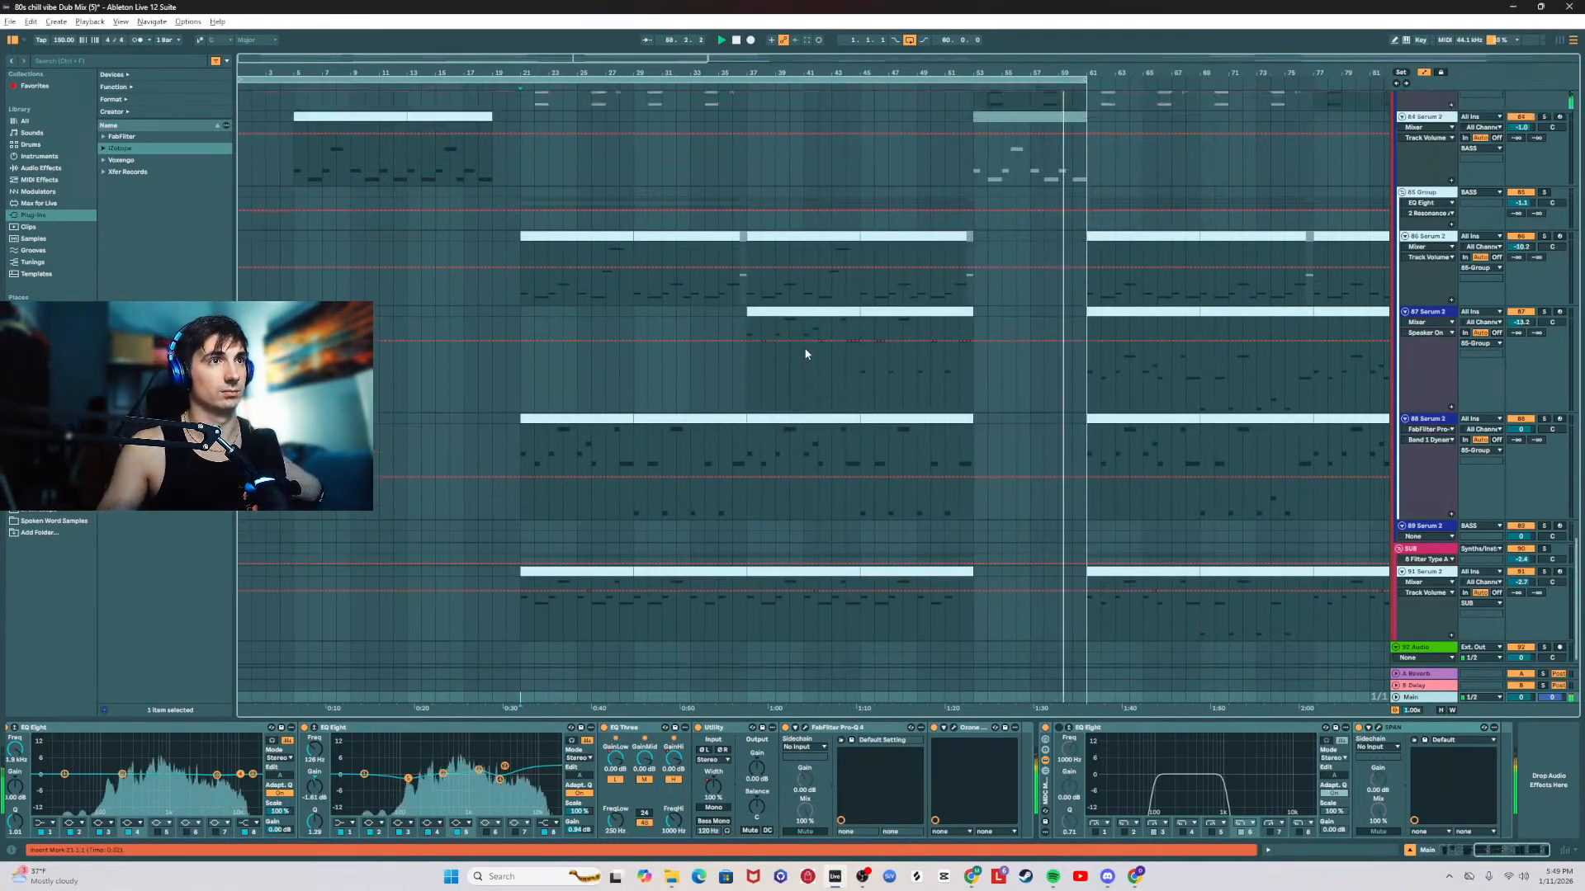
pyautogui.click(12, 22)
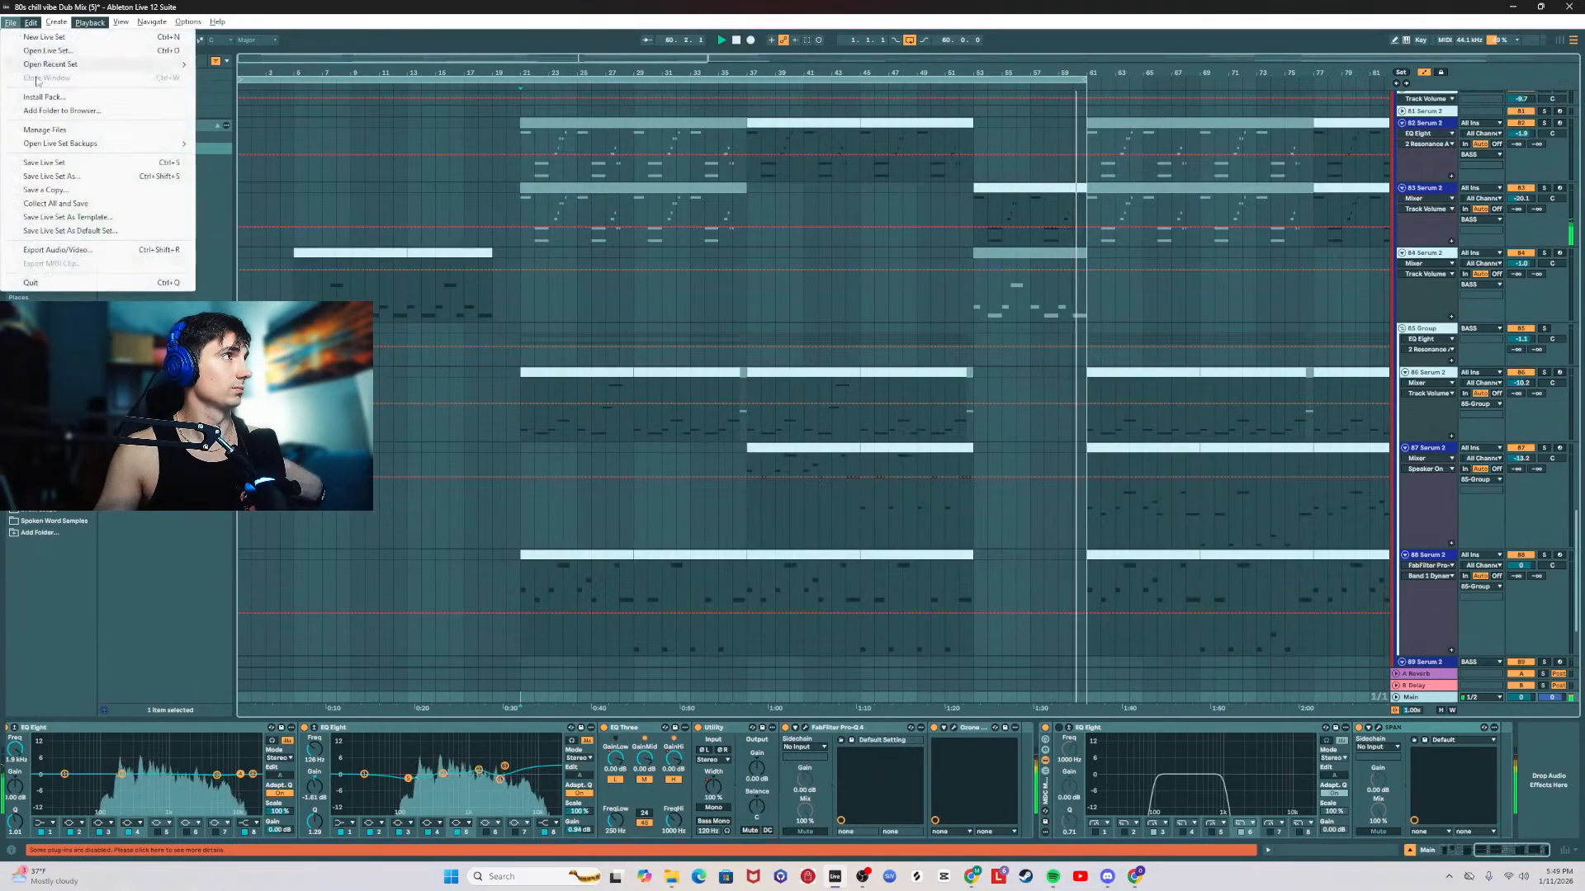
pyautogui.click(49, 169)
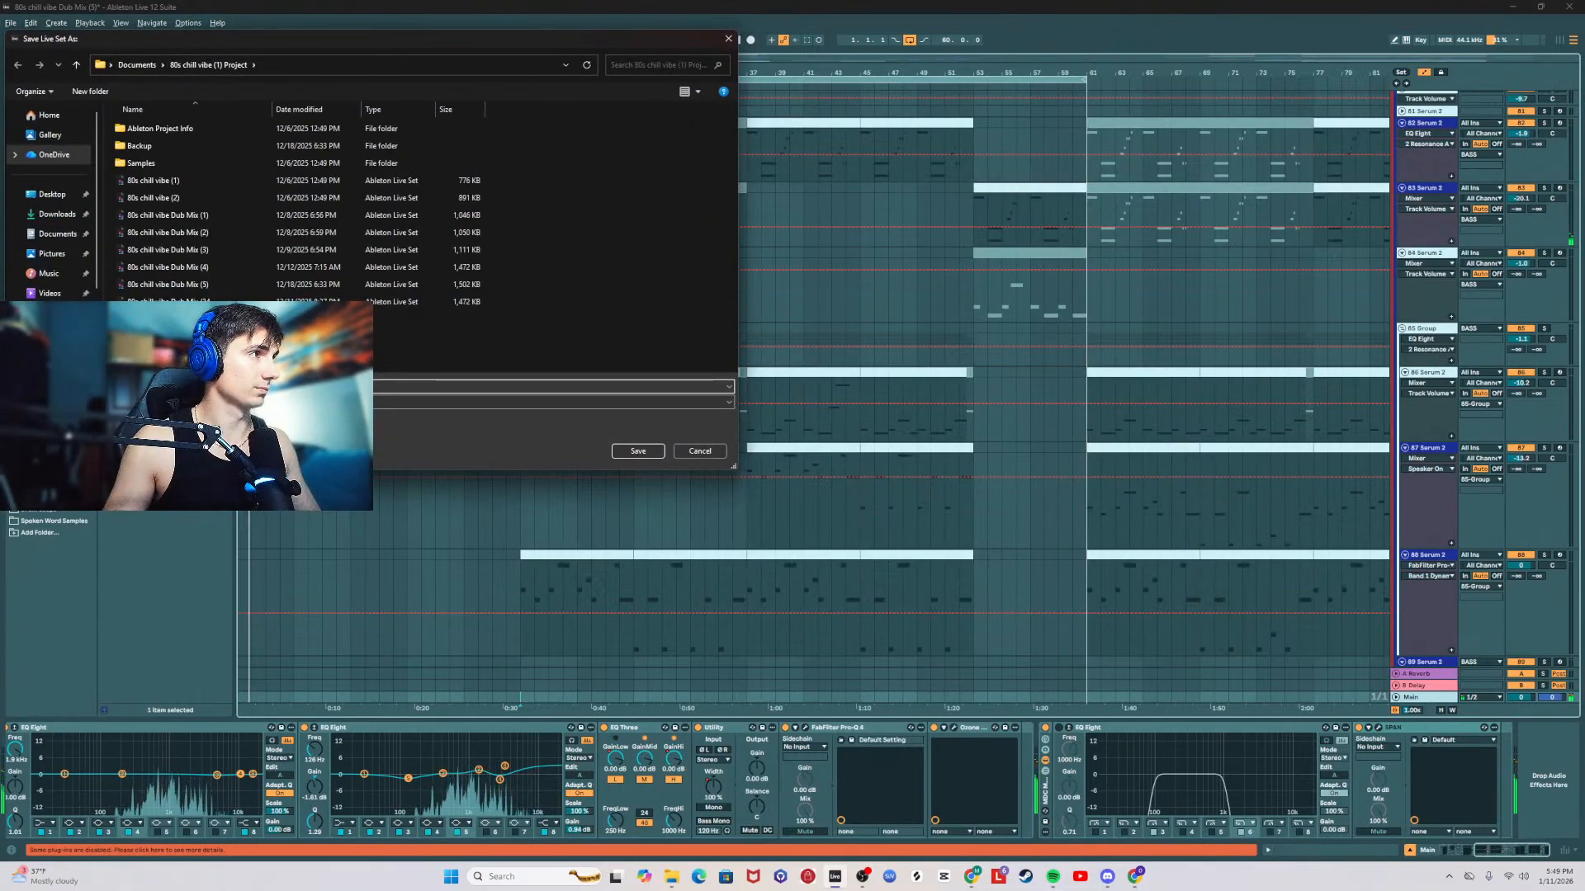
pyautogui.press('Return')
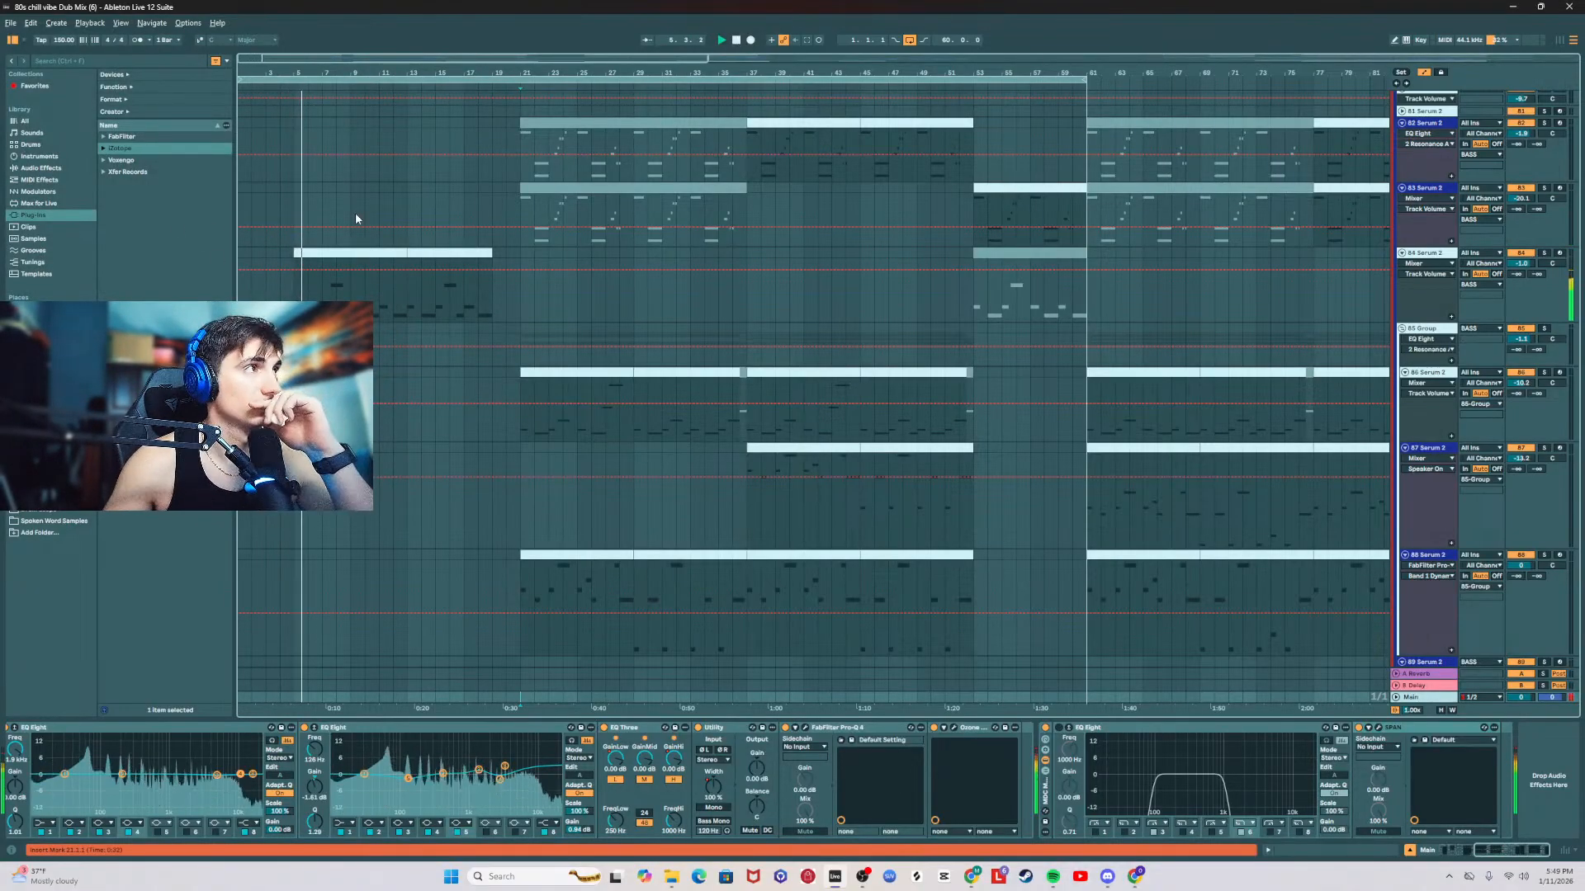
# Step: Play the build-up from bar 5 and adjust the volume of the AHA_IJZ_80 melodic stack loop track
pyautogui.click(373, 316)
pyautogui.scroll(5, 583, 349)
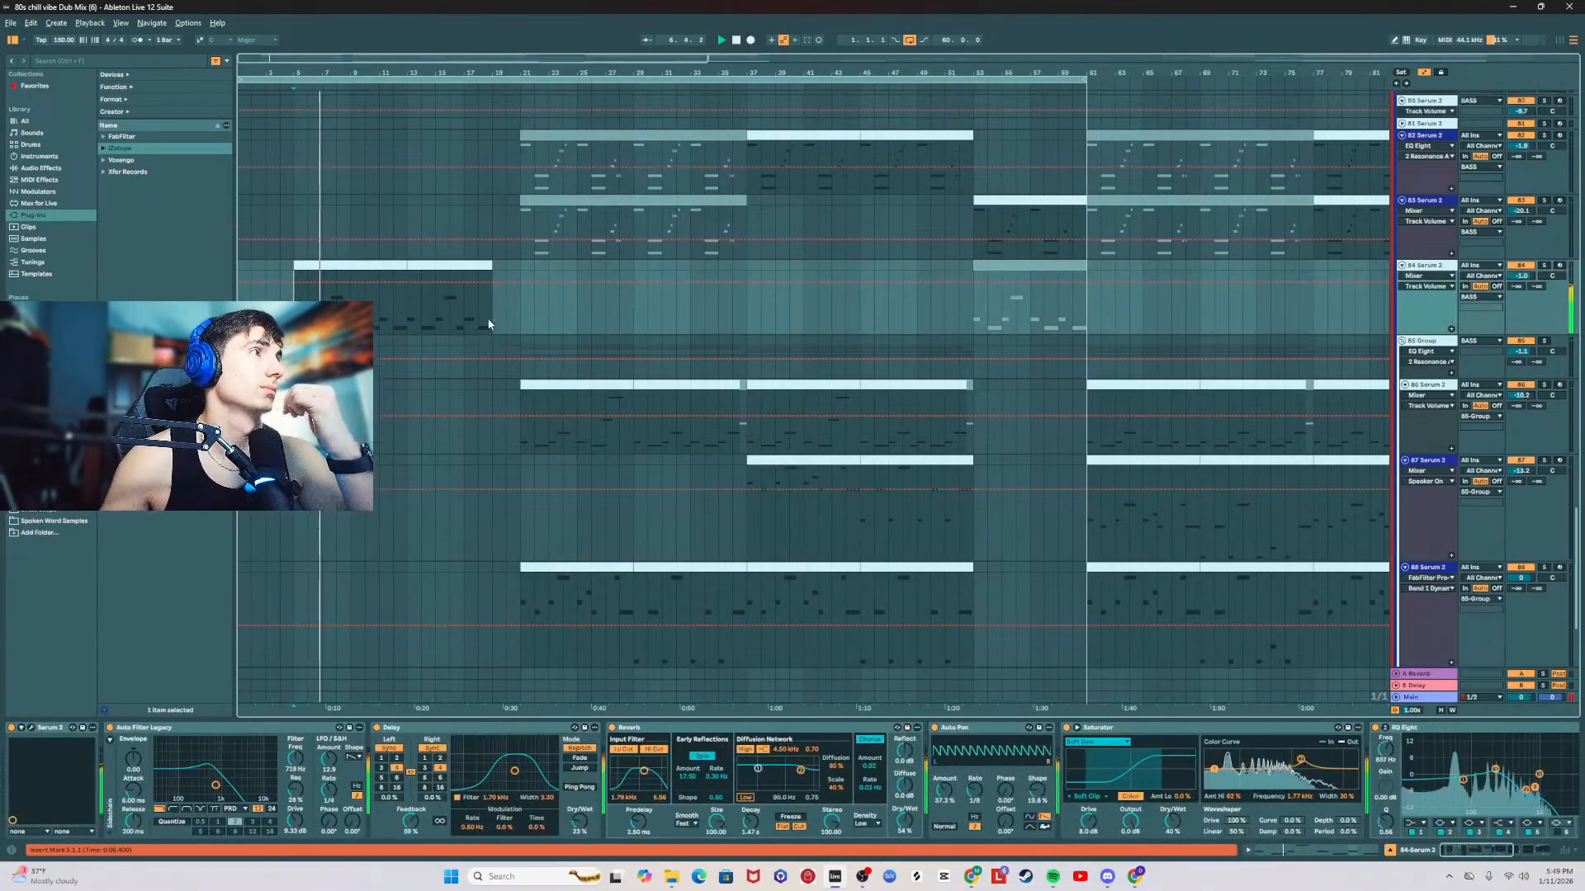
pyautogui.scroll(10, 667, 381)
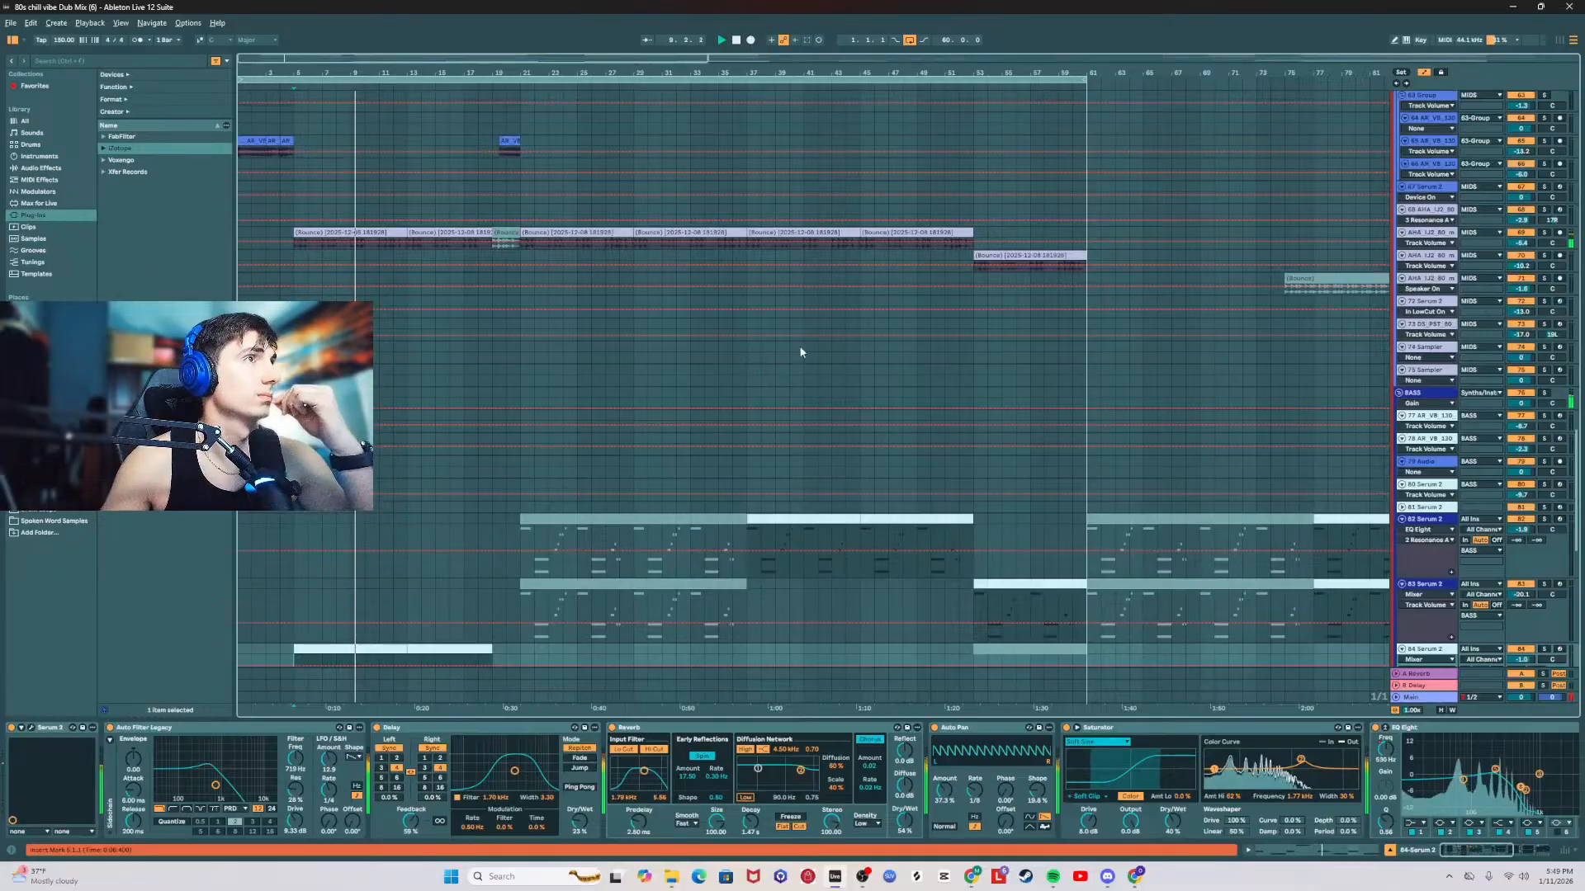
pyautogui.click(1529, 243)
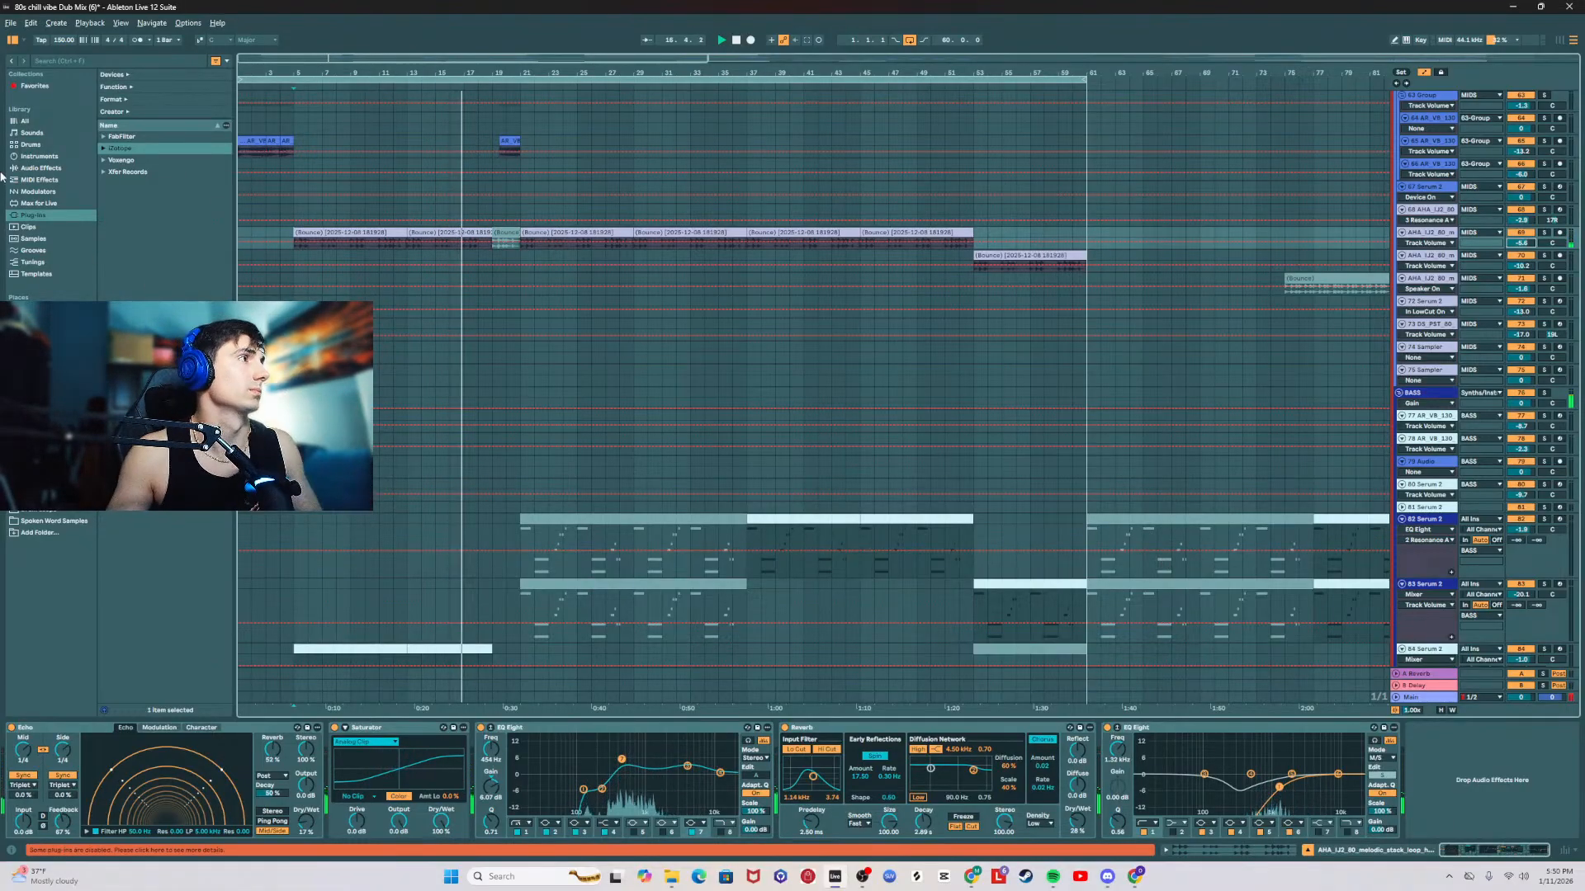
# Step: Add an EQ Eight at the end of the melodic stack loop track's chain, slightly cut a mid band and adjust its Q
pyautogui.click(39, 168)
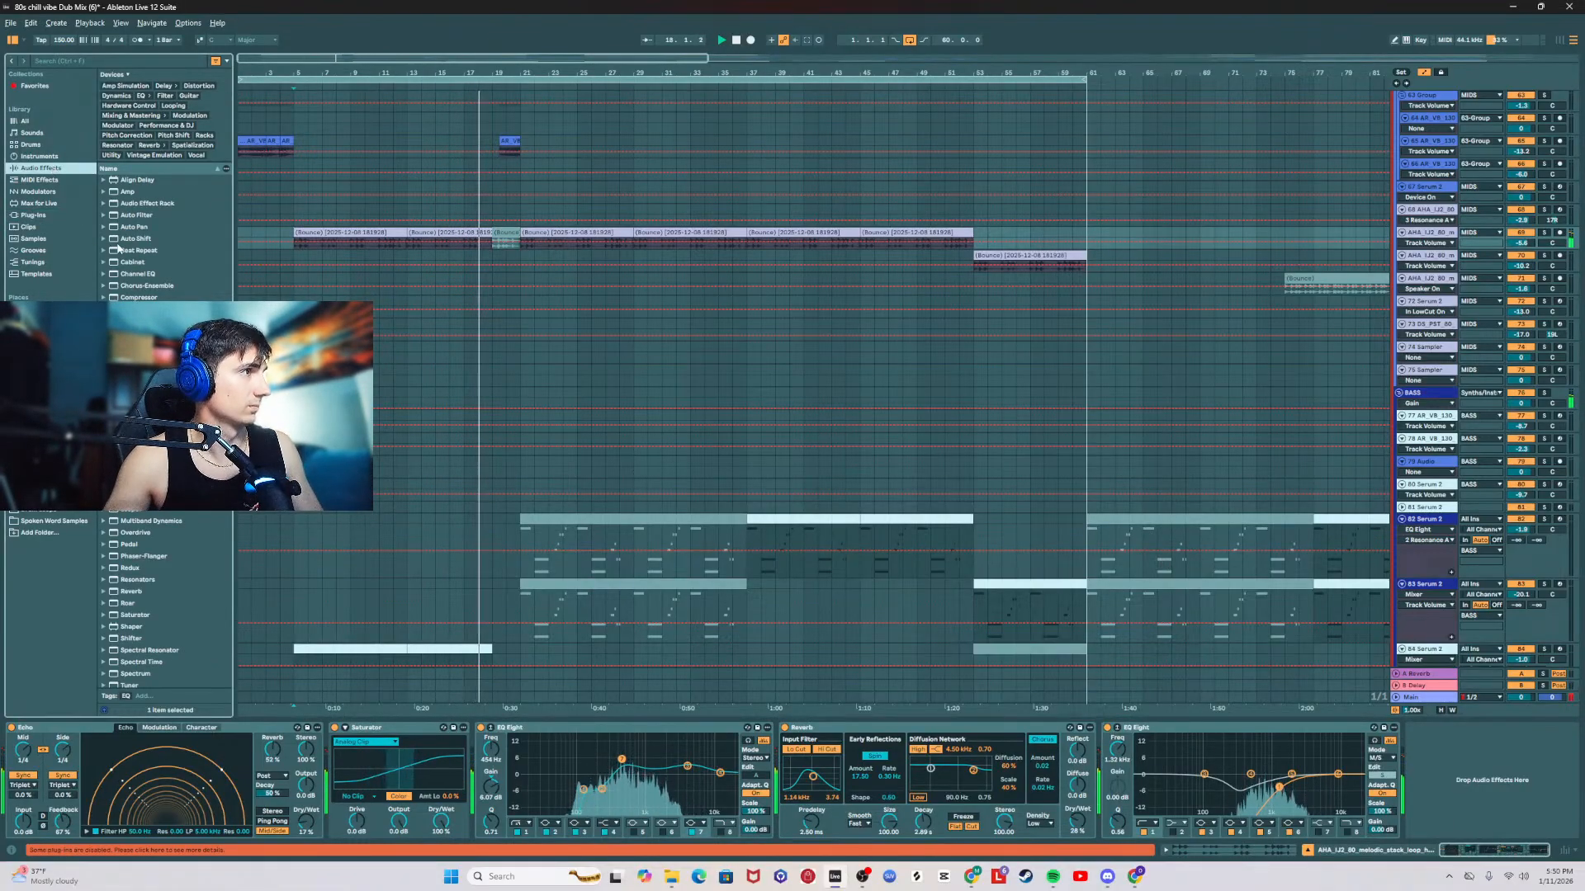
pyautogui.click(1441, 794)
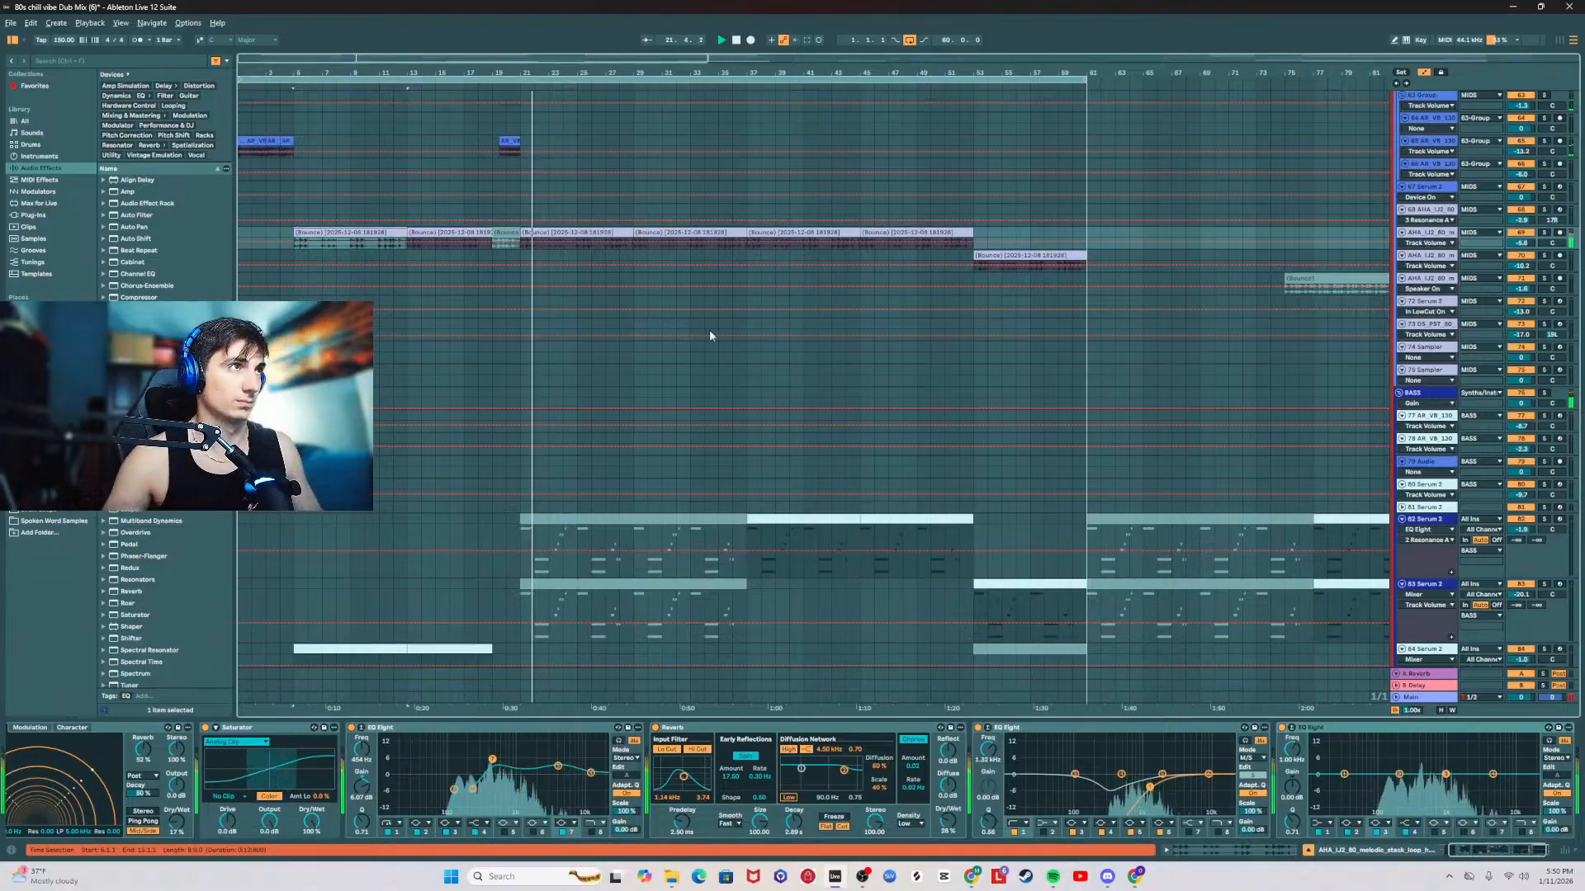
pyautogui.click(1399, 775)
pyautogui.moveTo(1399, 774); pyautogui.dragTo(1455, 779)
pyautogui.press('space')
pyautogui.press('space')
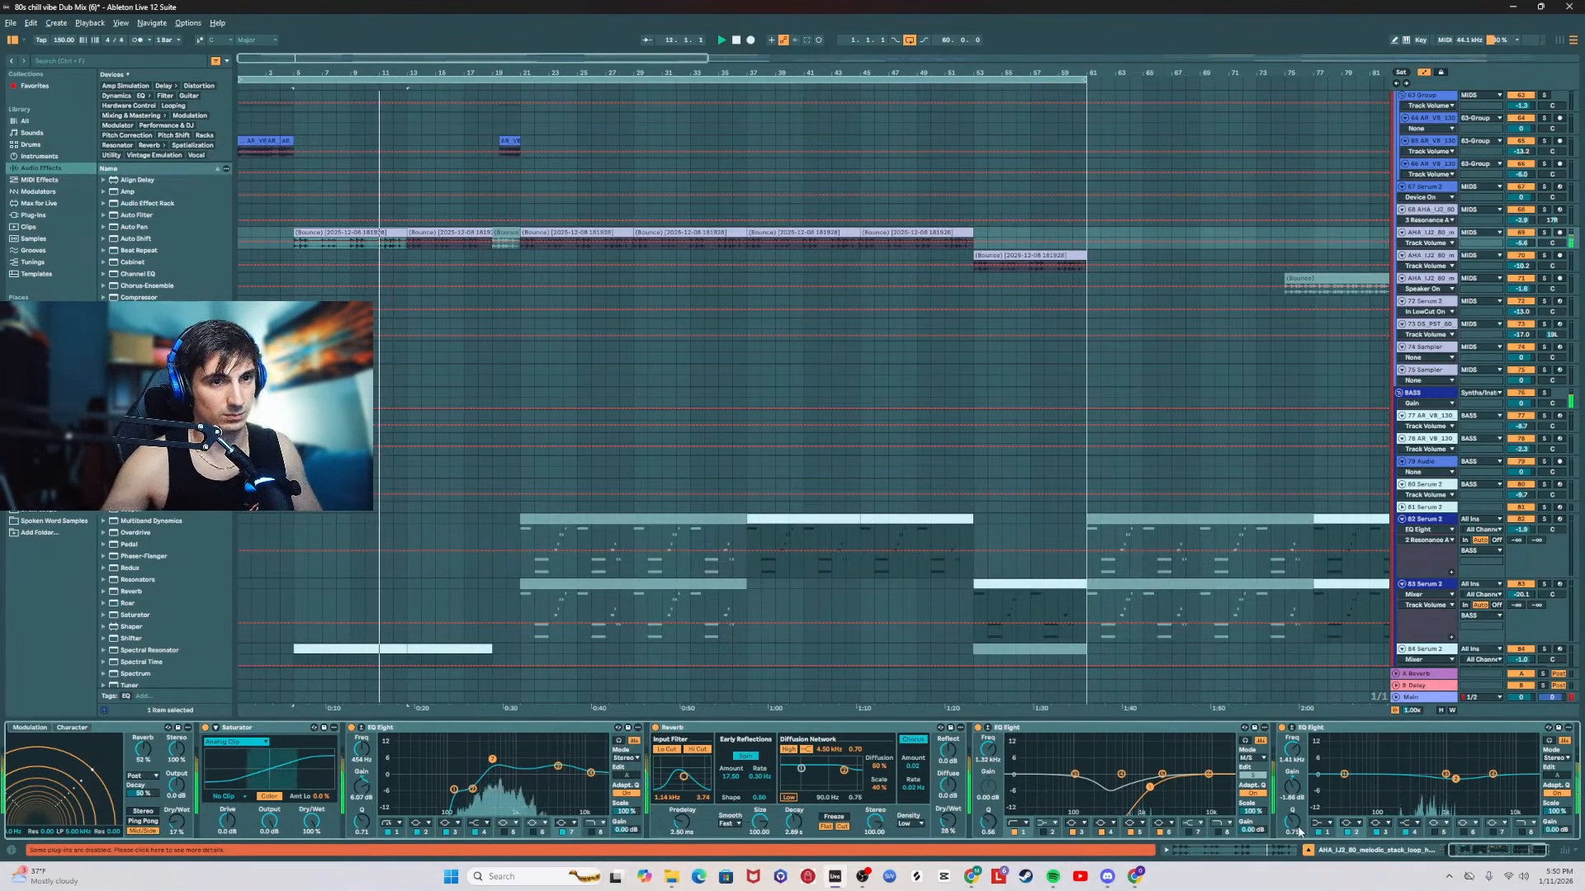
pyautogui.moveTo(1294, 824); pyautogui.dragTo(1294, 798)
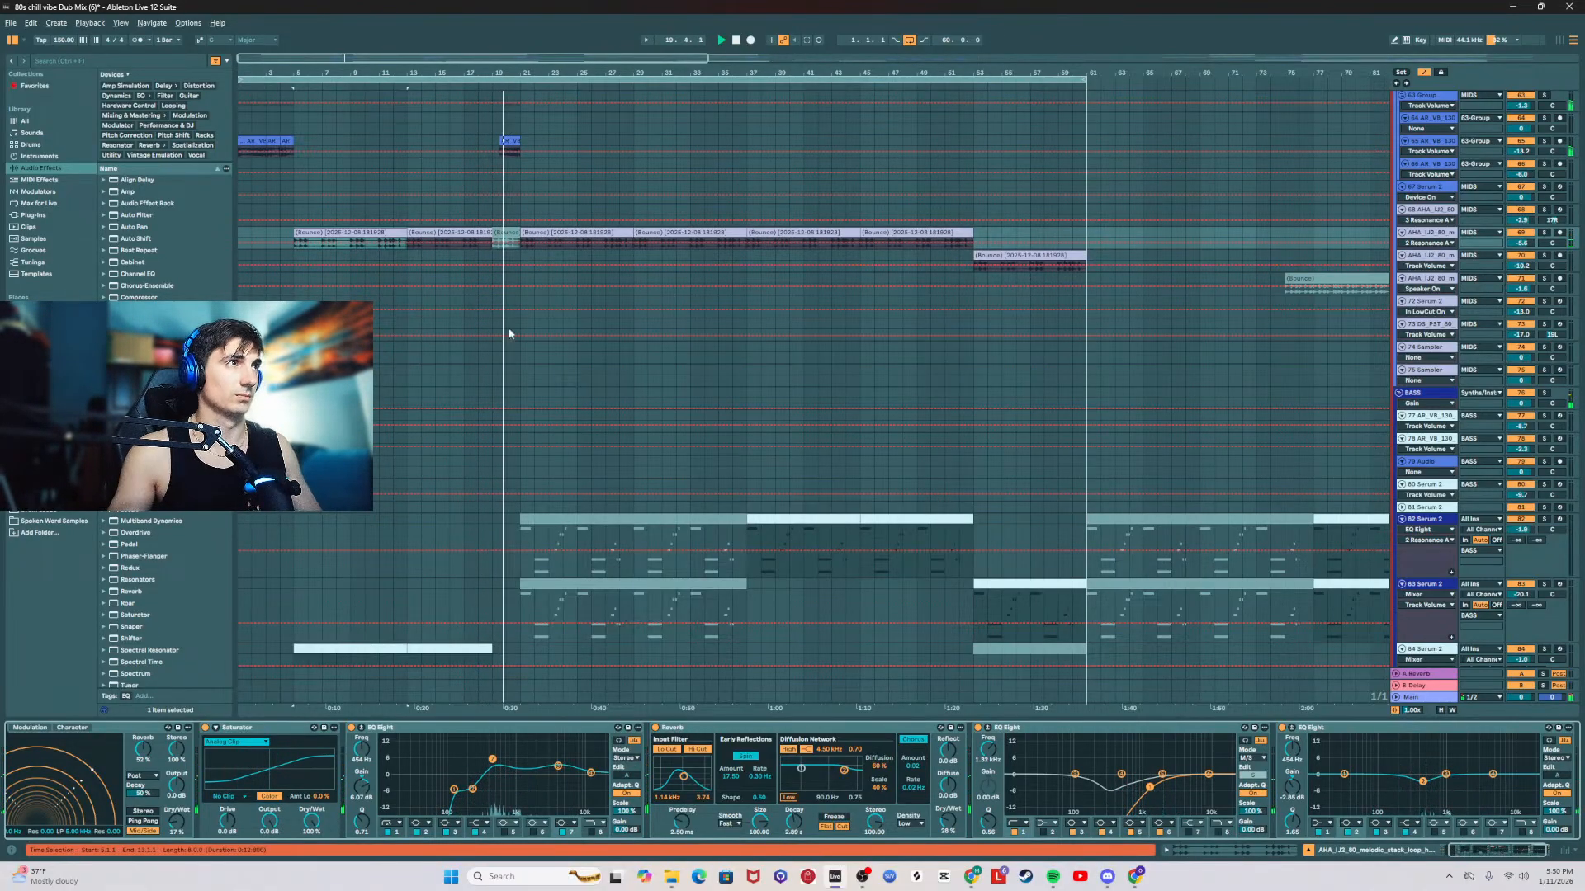
# Step: Replay the build-up from bar 13 and examine the devices in the 84 Serum 2 track's effect chain
pyautogui.scroll(5, 508, 327)
pyautogui.scroll(4, 509, 421)
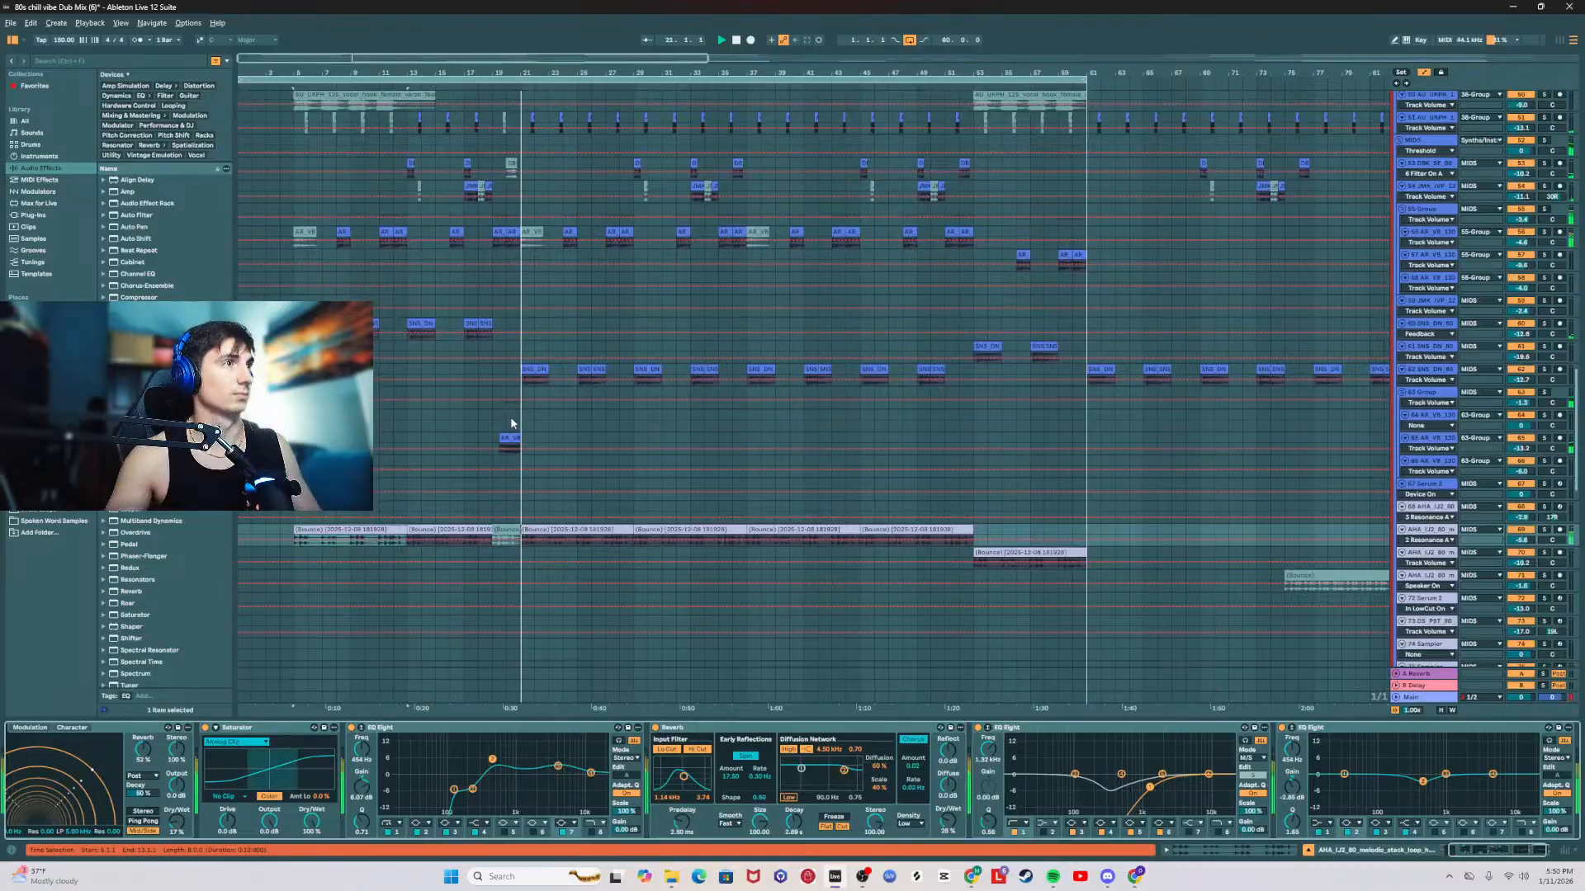
pyautogui.scroll(-7, 503, 446)
pyautogui.scroll(-6, 489, 497)
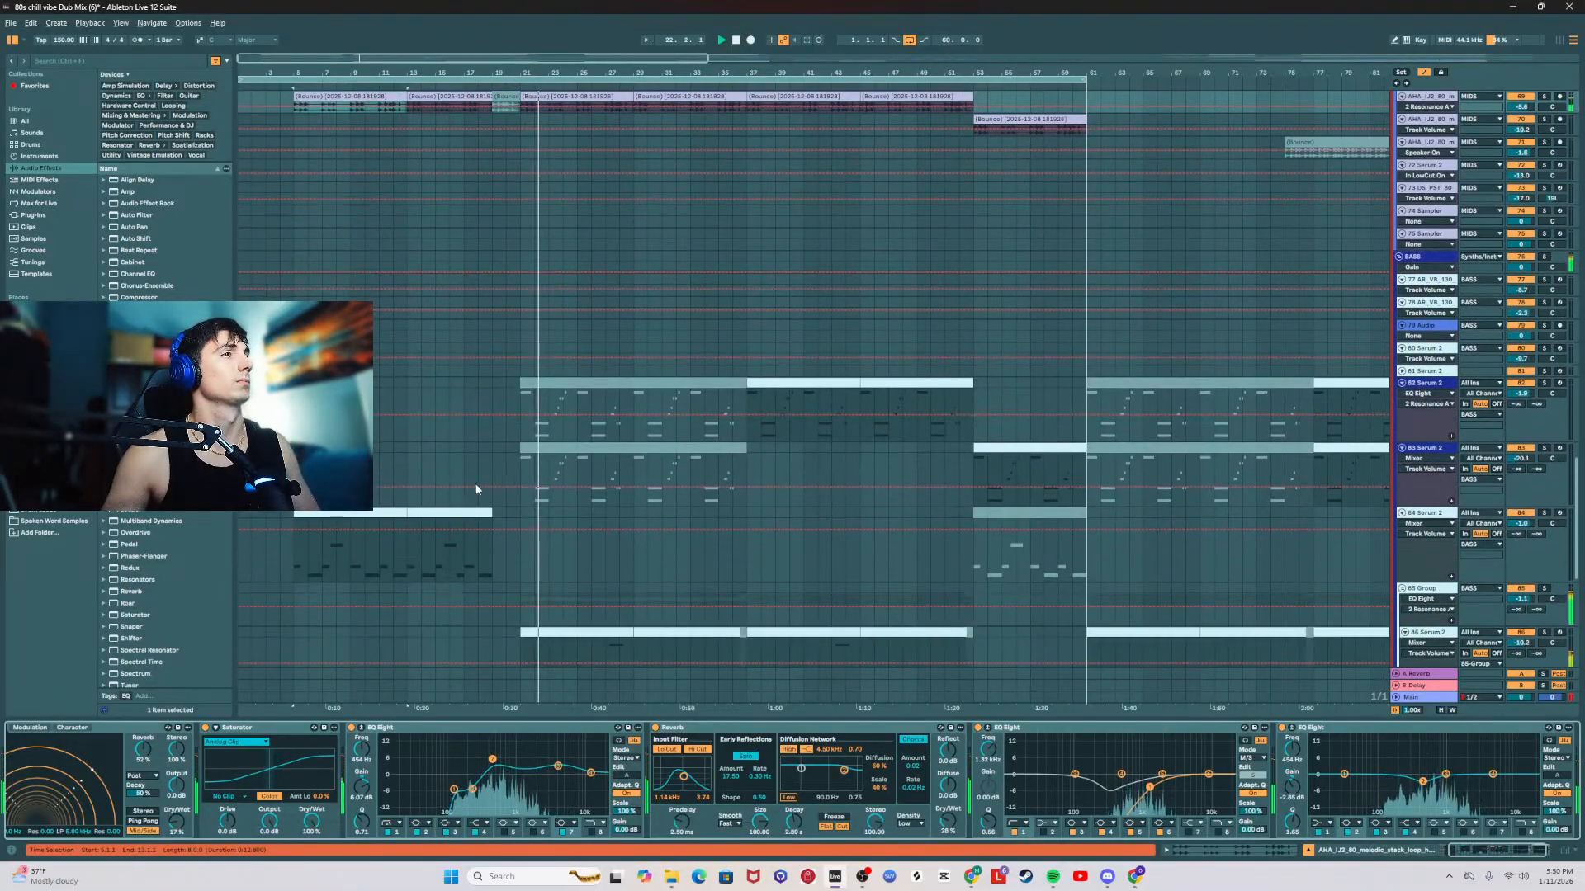
pyautogui.click(481, 513)
pyautogui.press('space')
pyautogui.press('space')
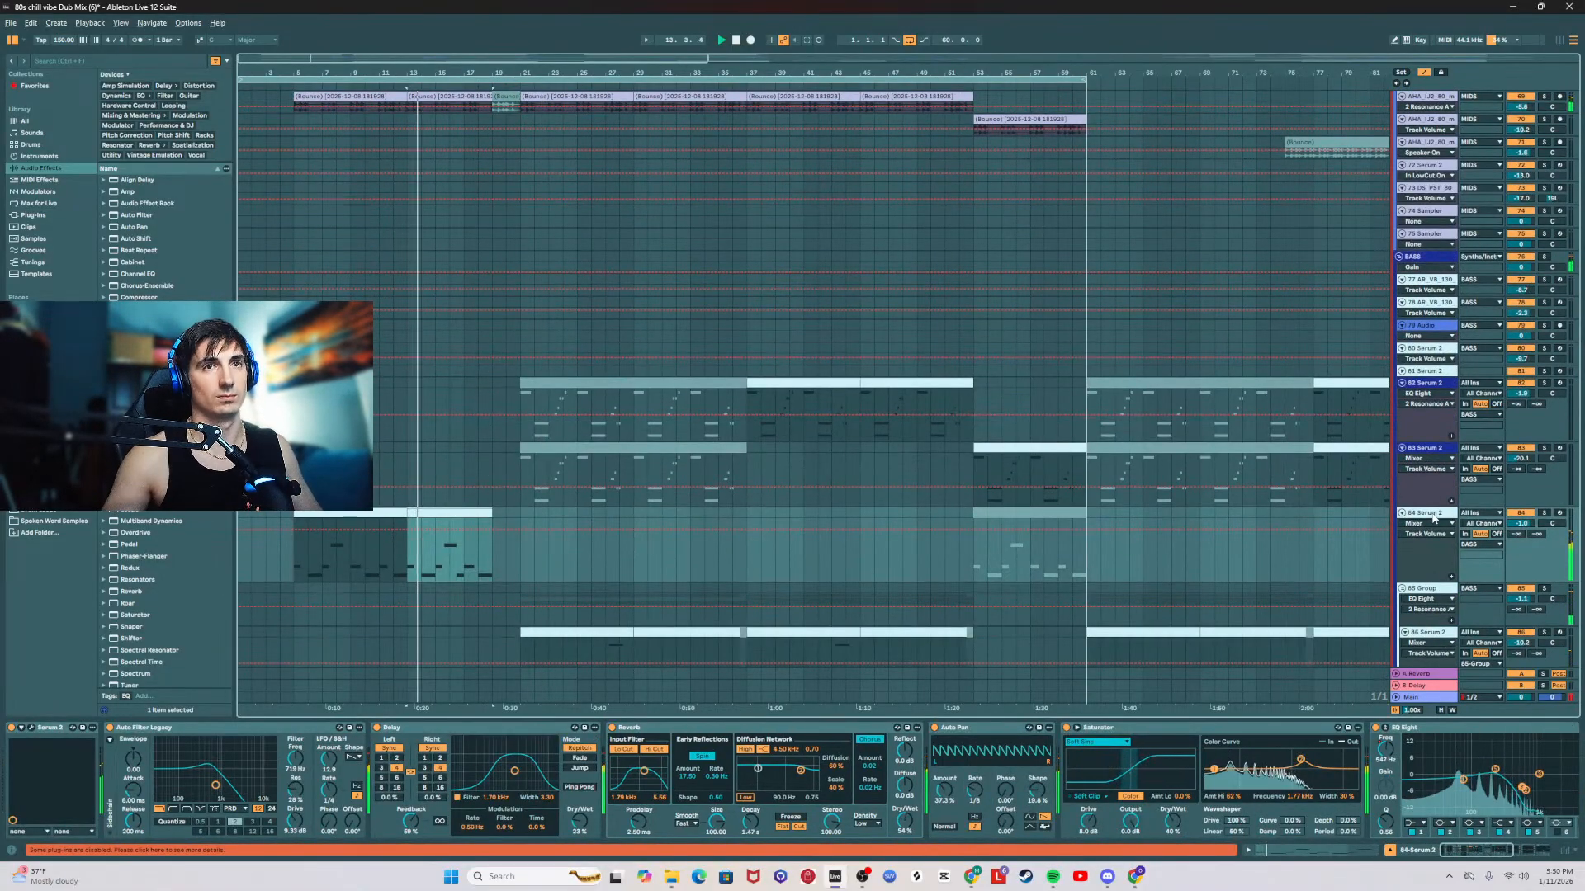
pyautogui.hscroll(5, 1493, 832)
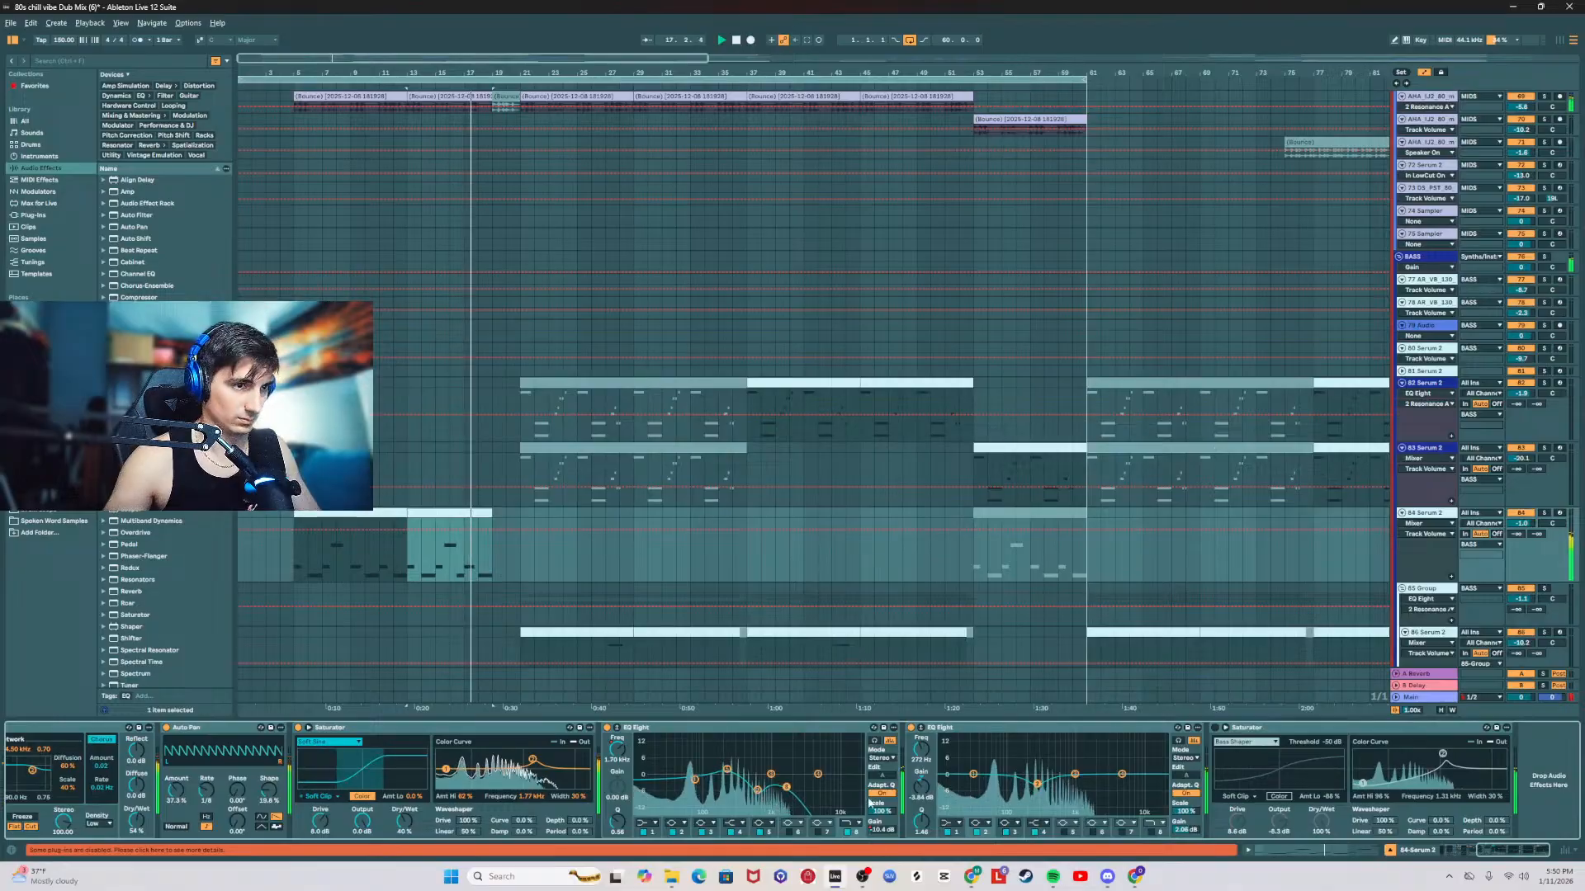
pyautogui.hscroll(-3, 1504, 854)
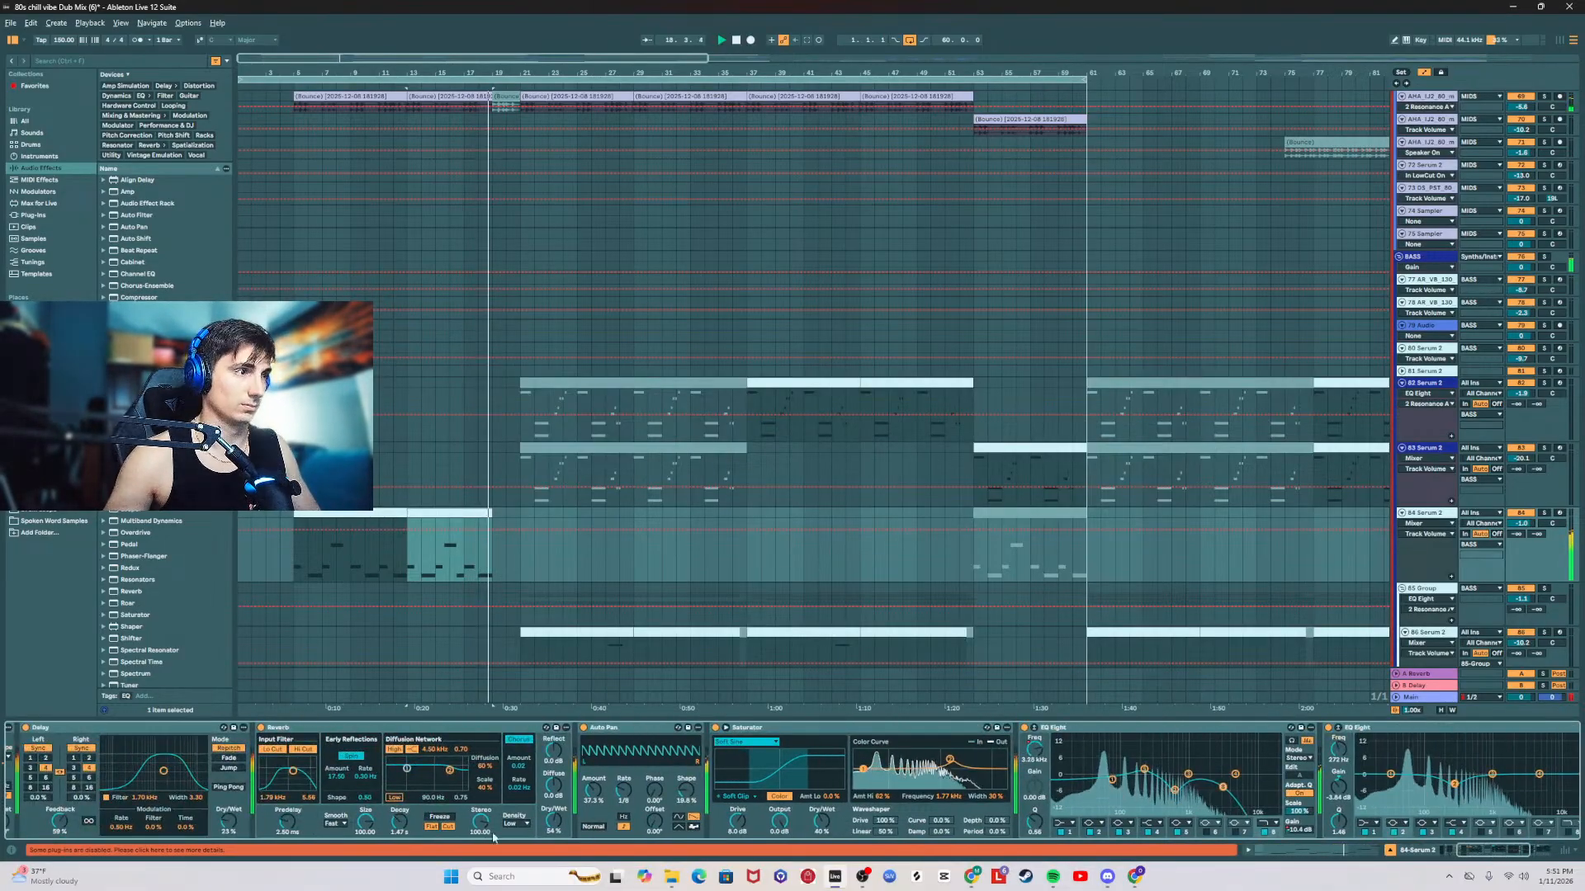
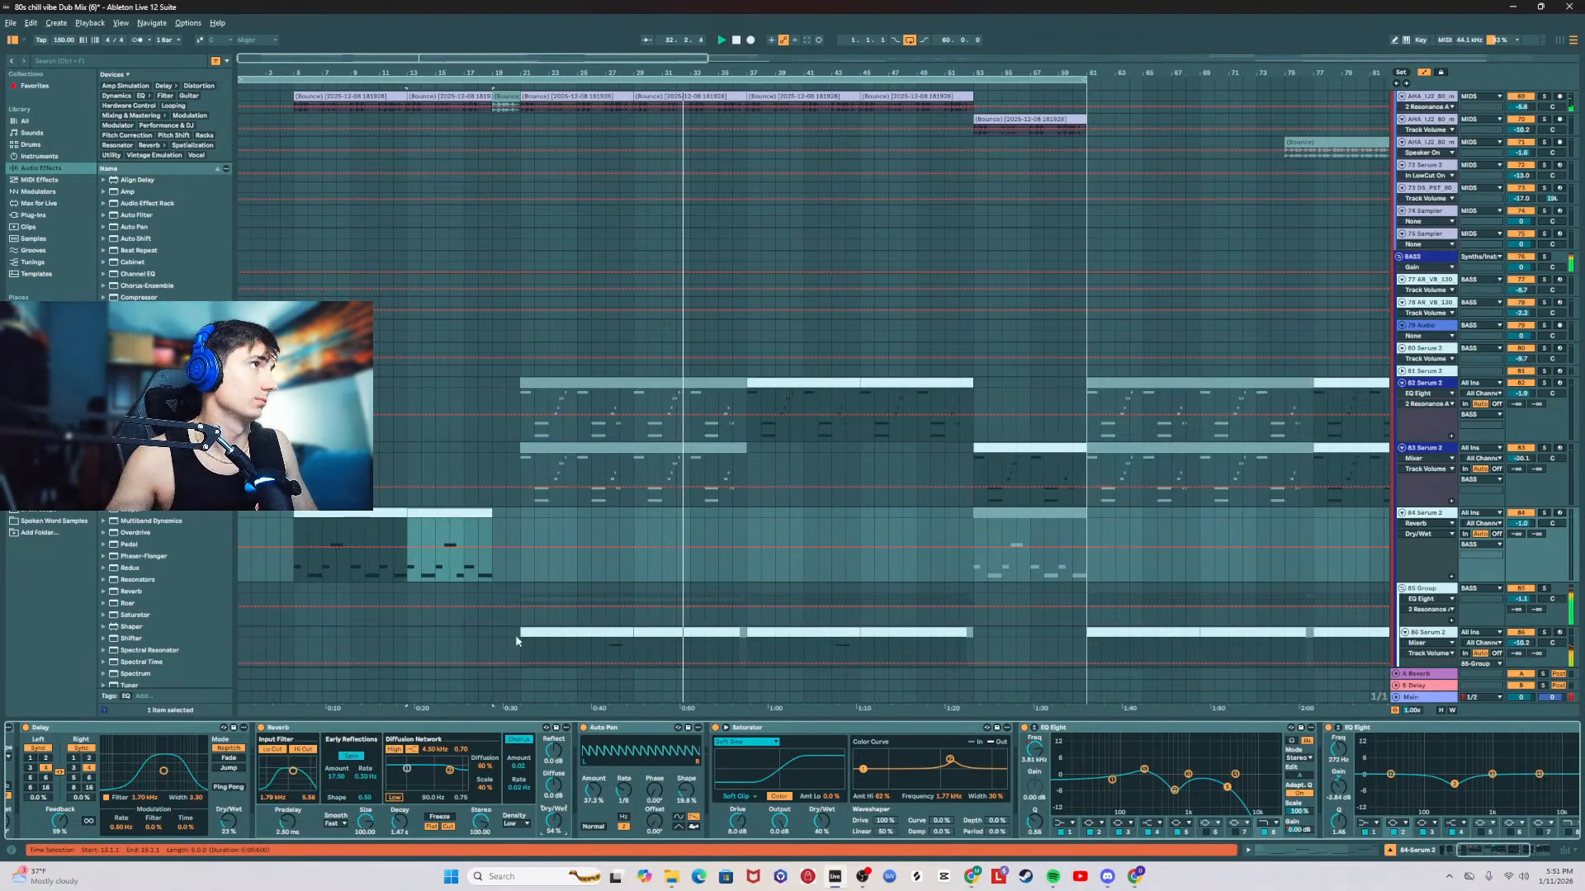
# Step: Play the arrangement from bar 21 and from bar 33 while reviewing the tracks from the bass up to the drums and back
pyautogui.scroll(2, 513, 475)
pyautogui.click(519, 380)
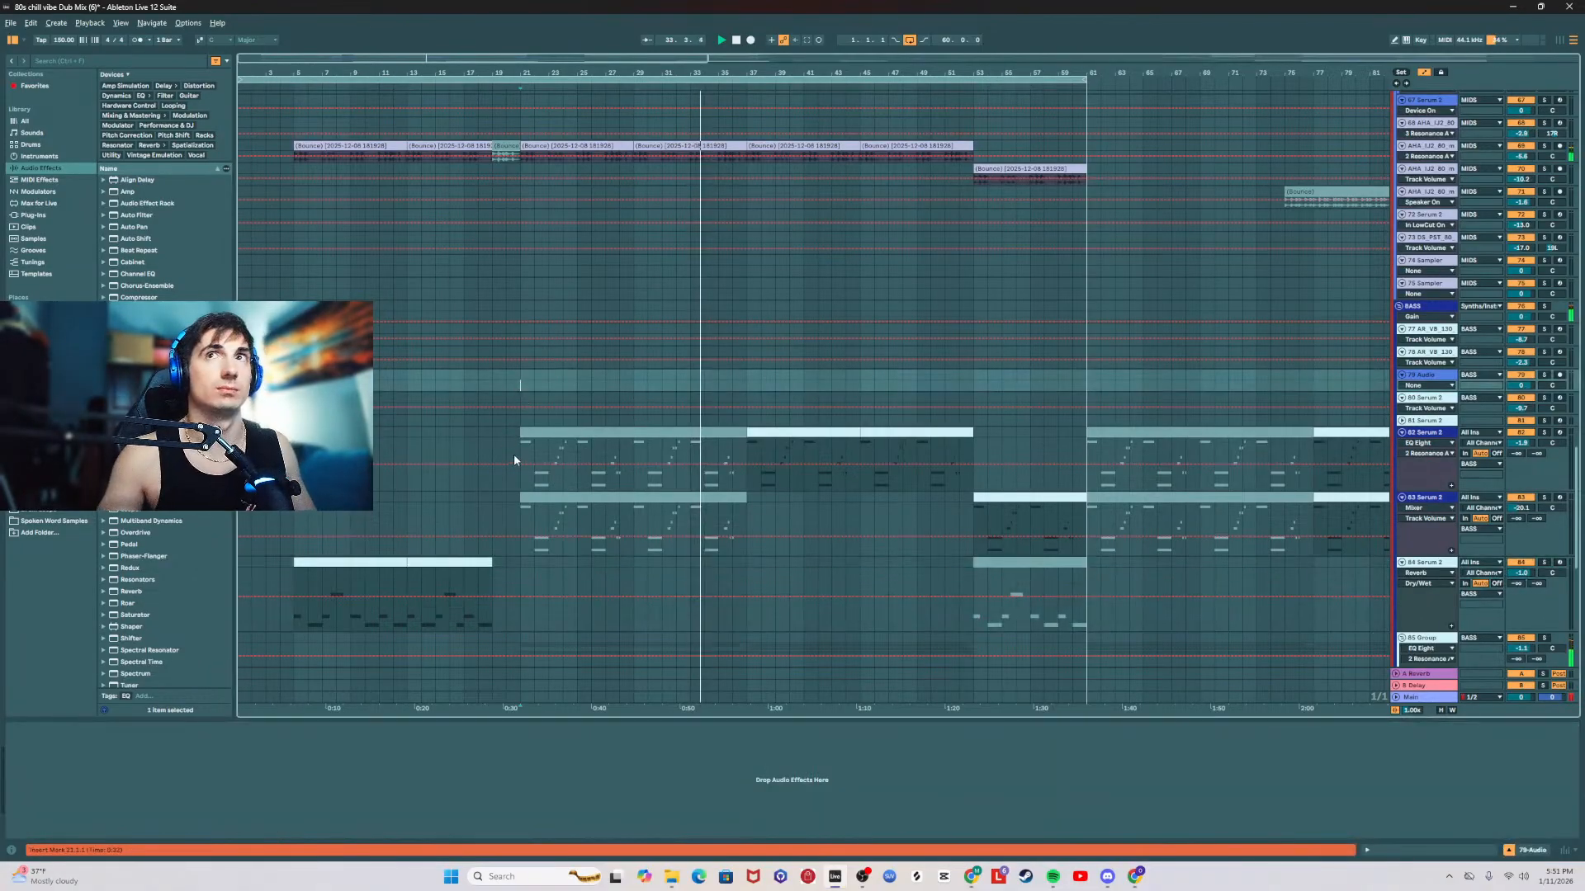
pyautogui.scroll(6, 513, 454)
pyautogui.scroll(7, 510, 462)
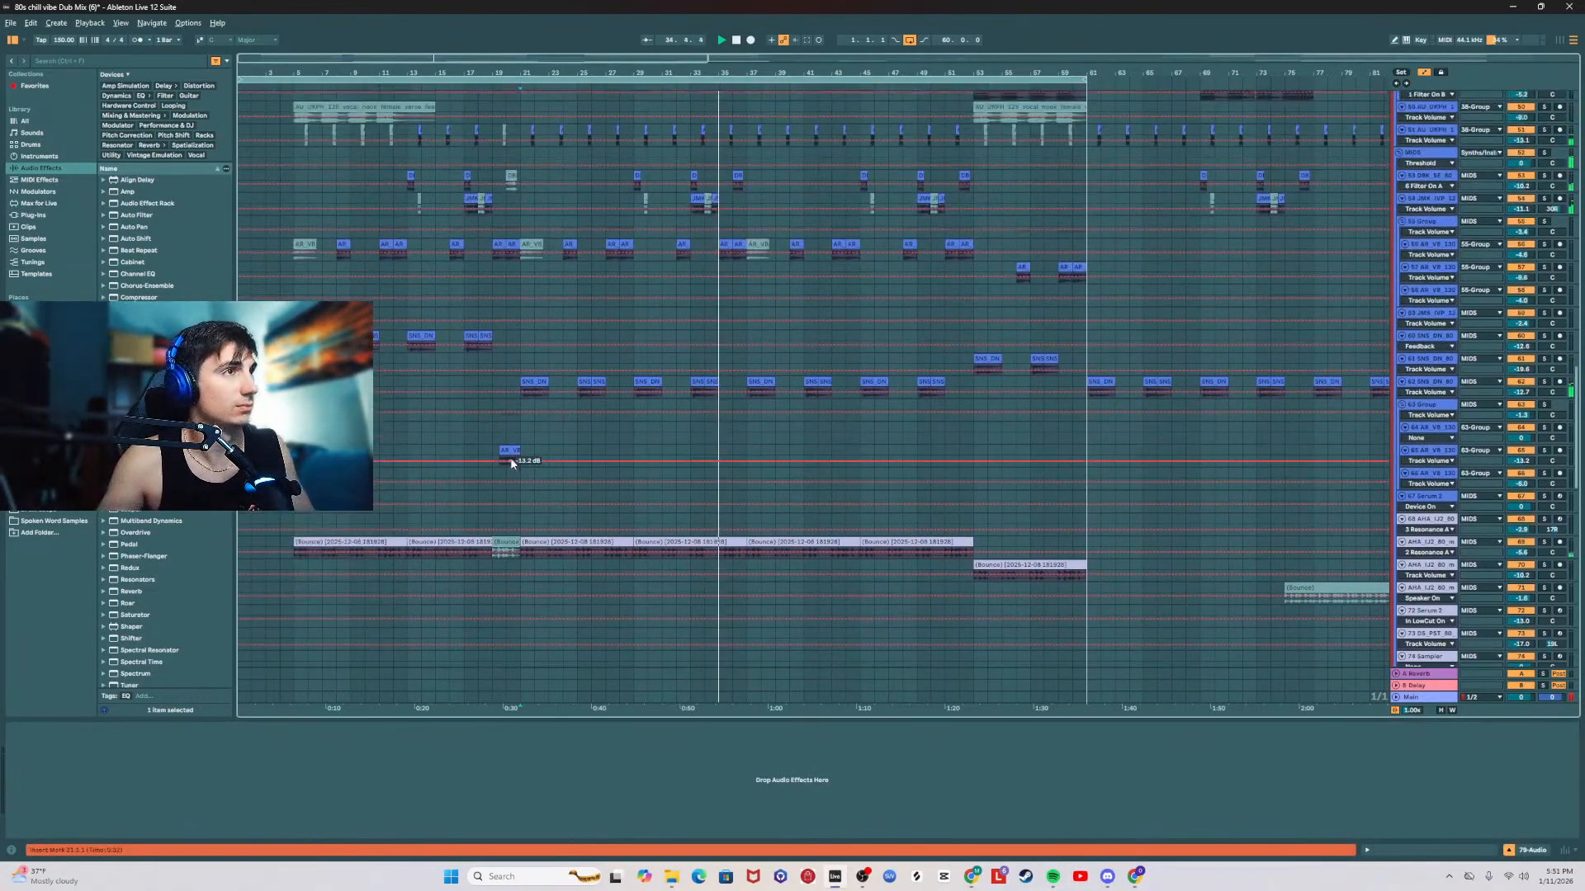
pyautogui.scroll(4, 654, 462)
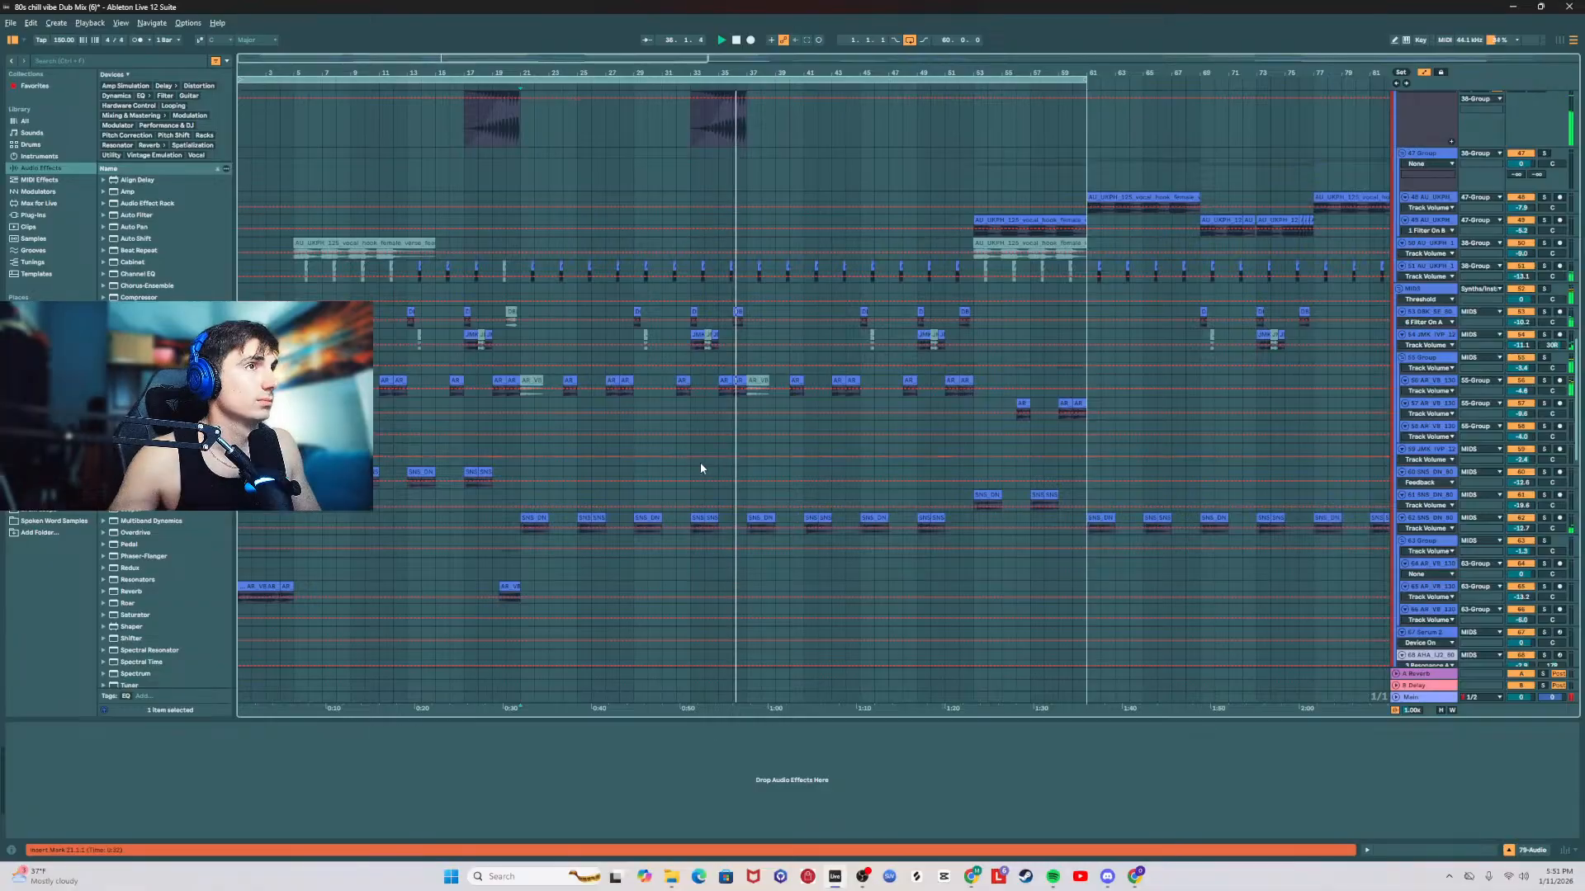
pyautogui.scroll(-7, 761, 463)
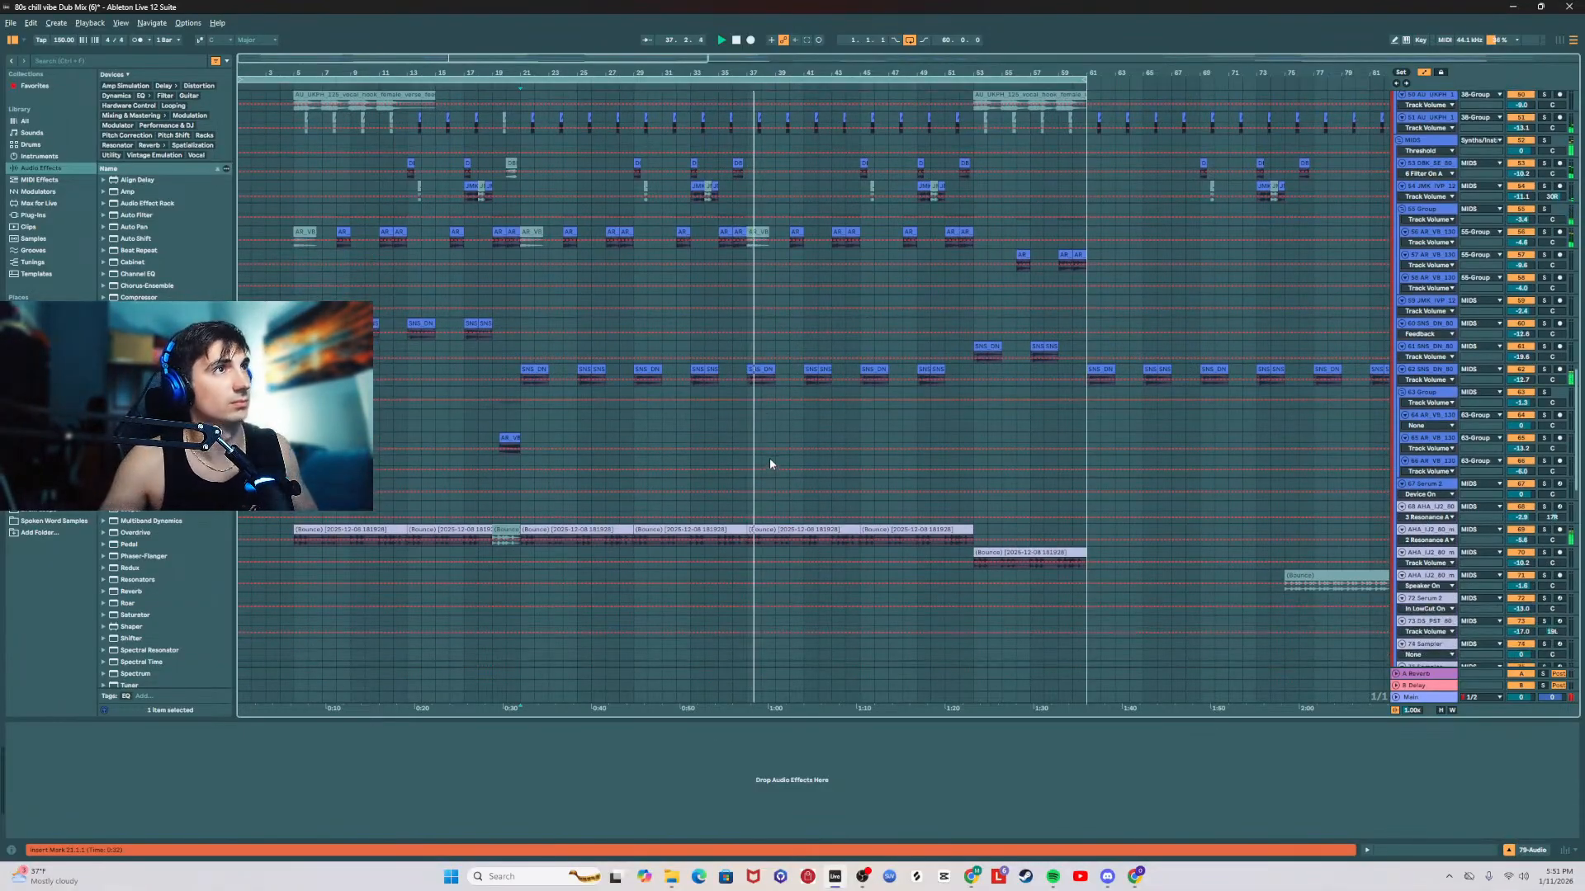
pyautogui.scroll(17, 770, 459)
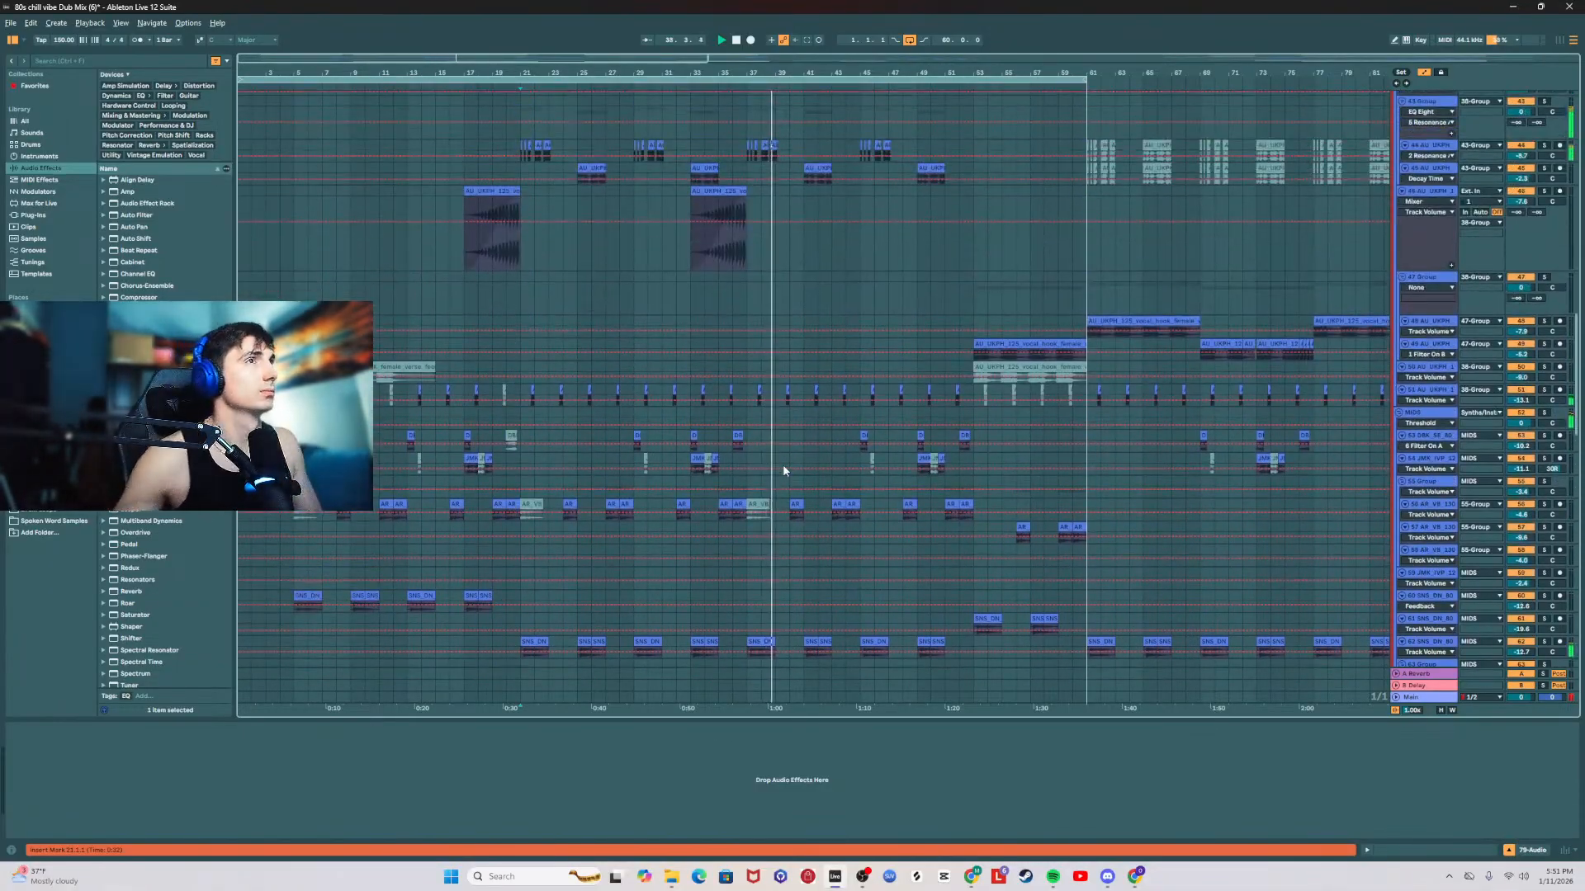
pyautogui.scroll(14, 782, 437)
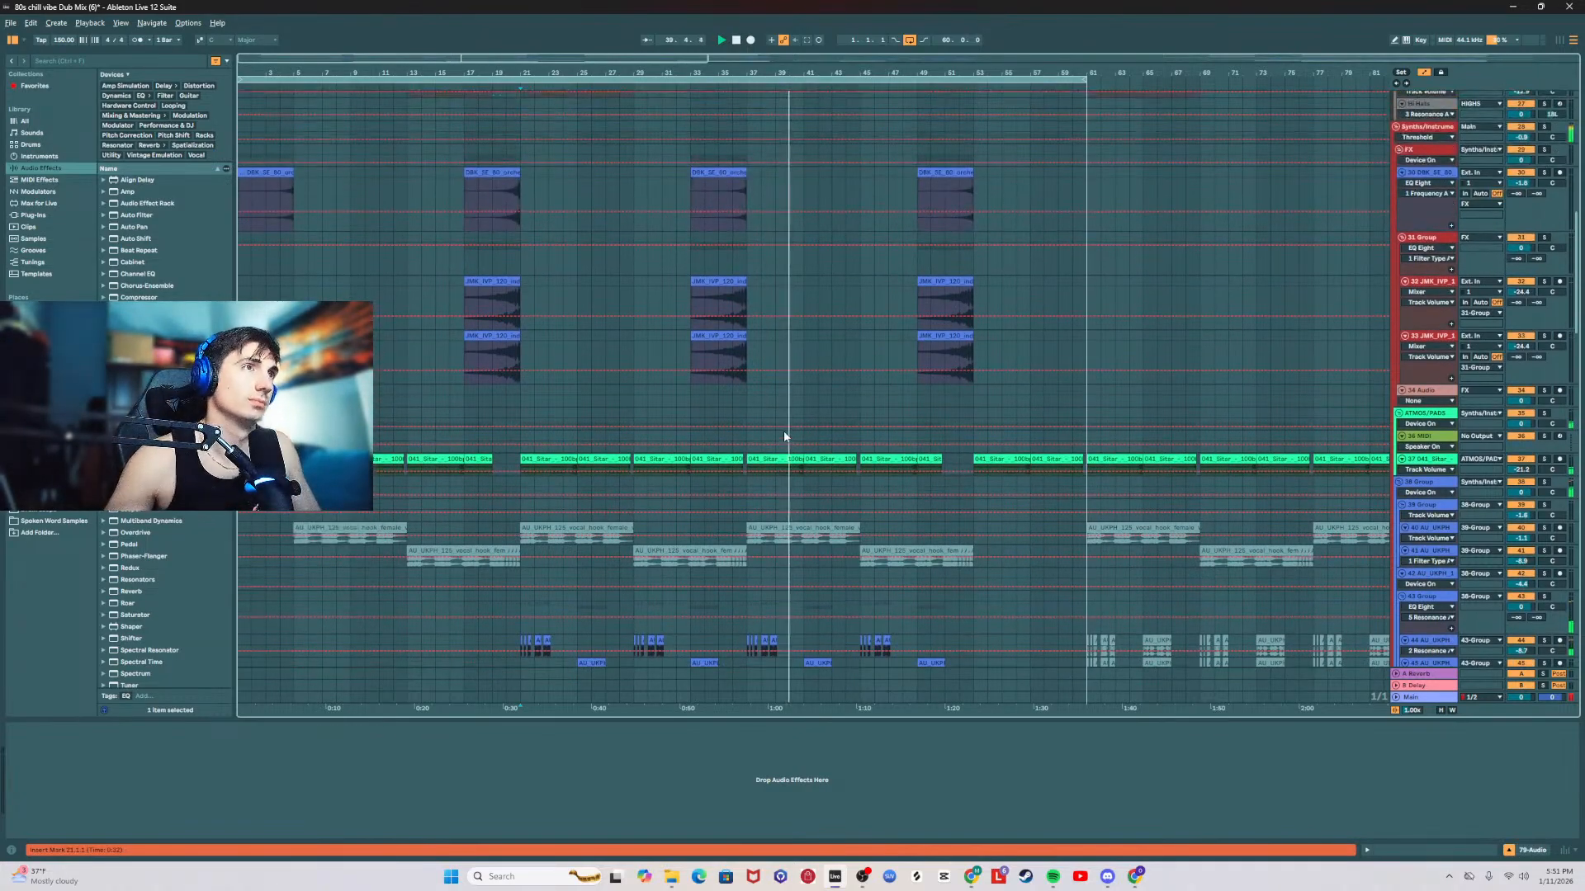
pyautogui.scroll(2, 768, 441)
pyautogui.click(689, 308)
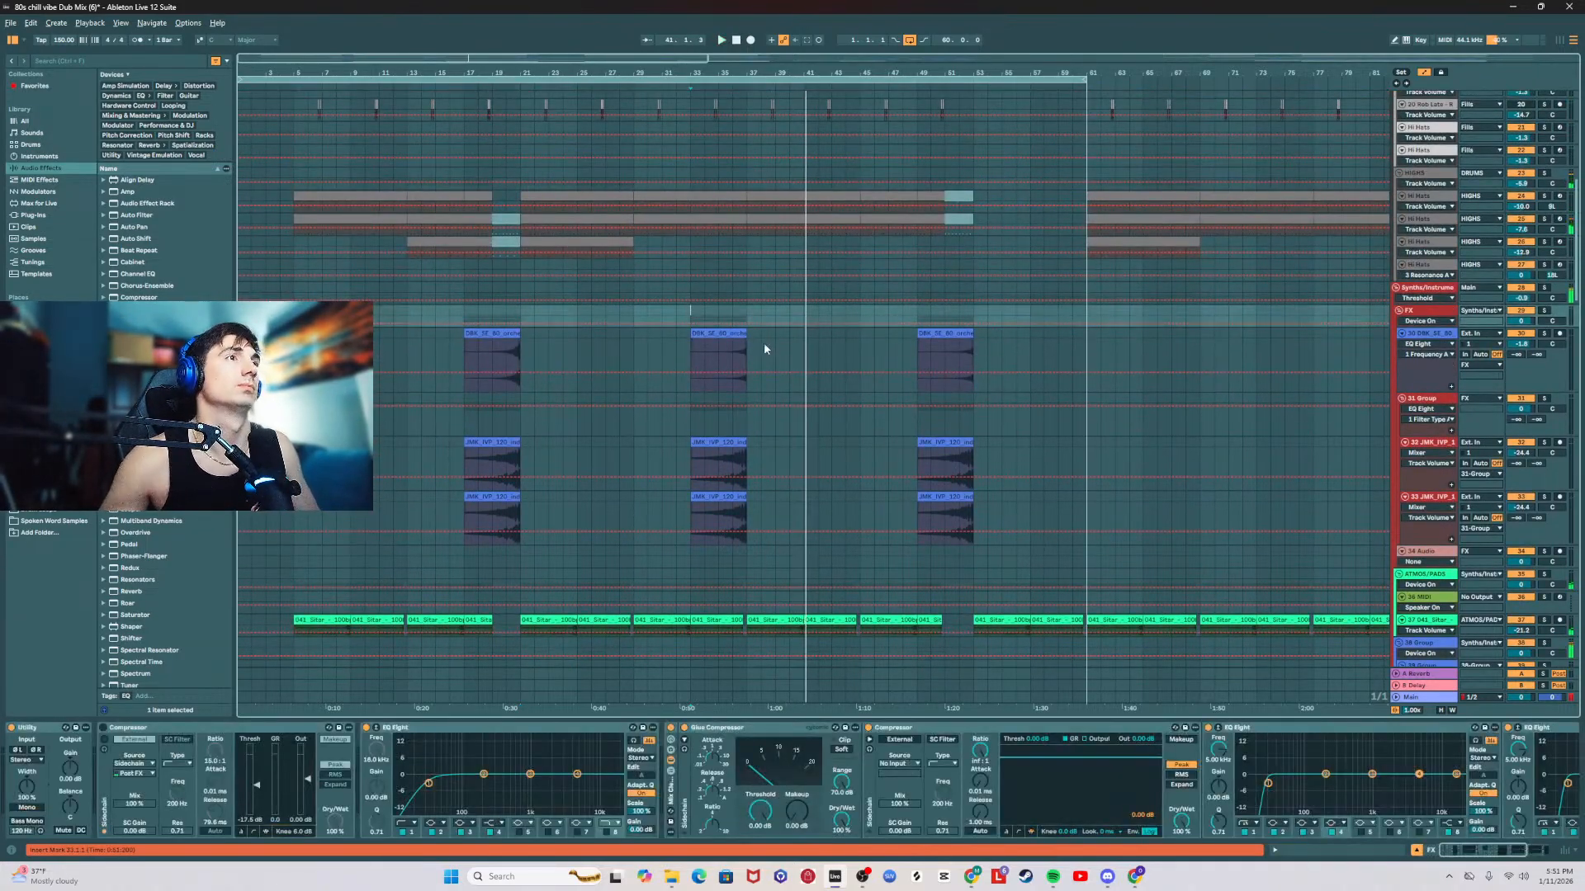
pyautogui.scroll(-14, 765, 347)
pyautogui.scroll(-18, 884, 532)
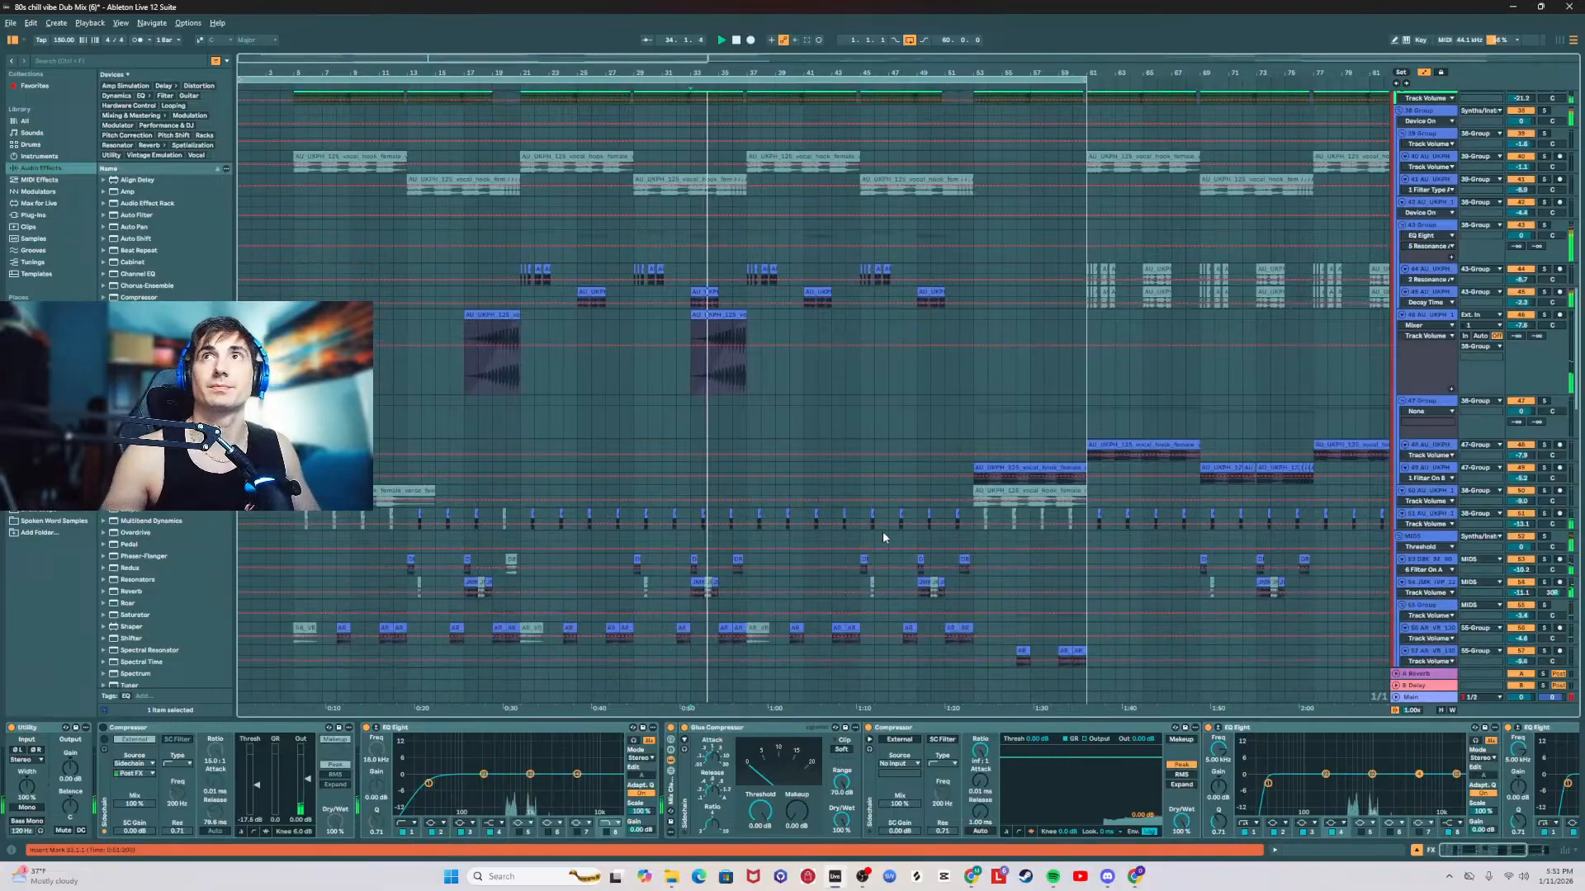
pyautogui.scroll(-12, 882, 522)
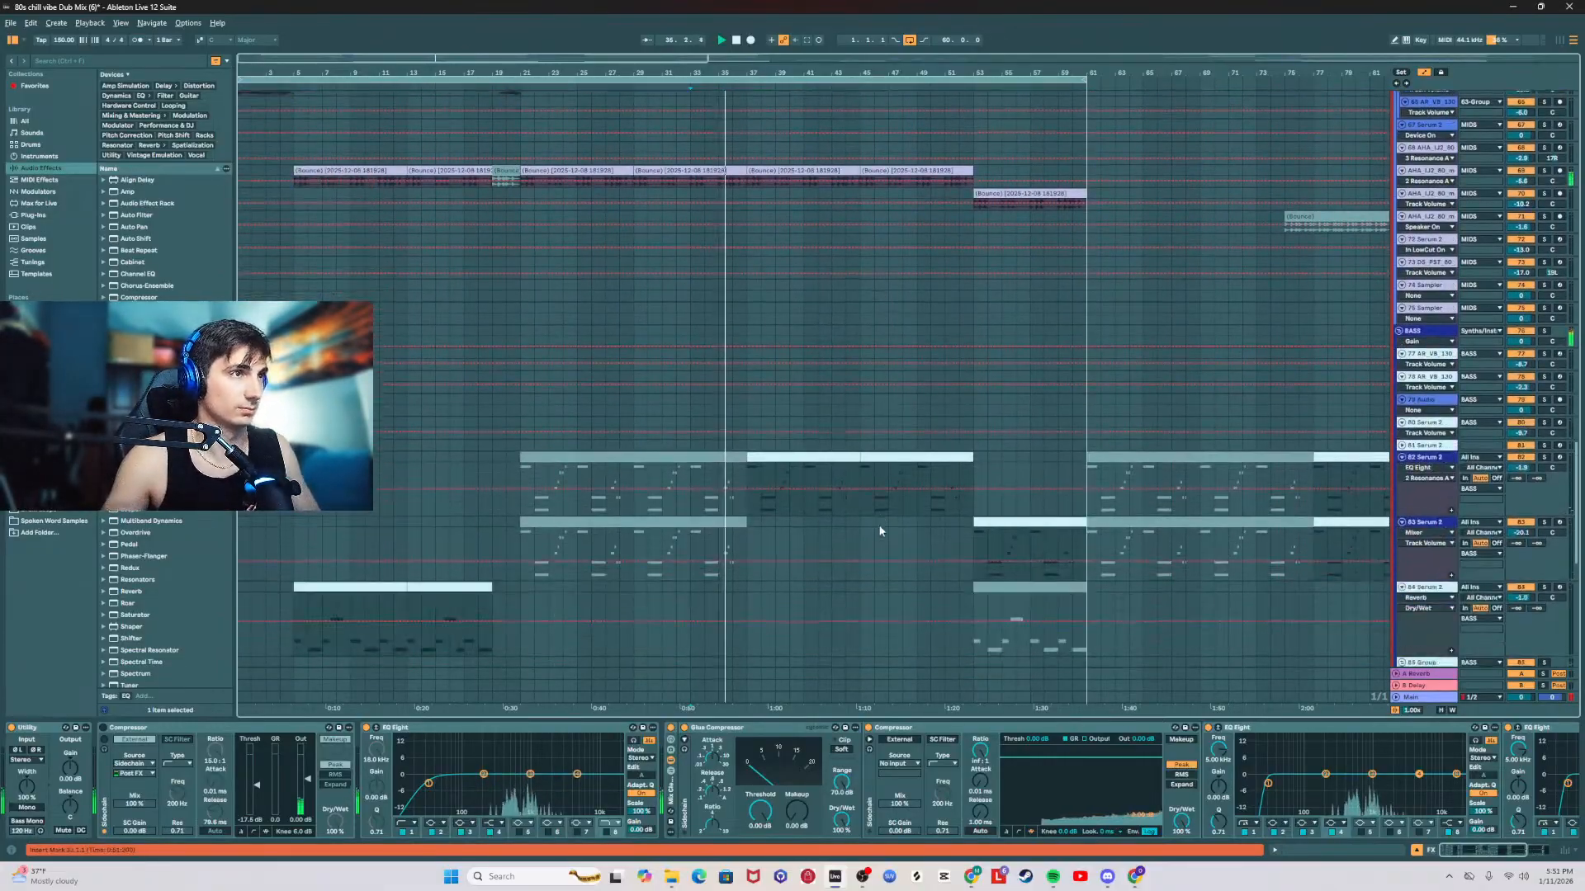
pyautogui.scroll(-3, 850, 499)
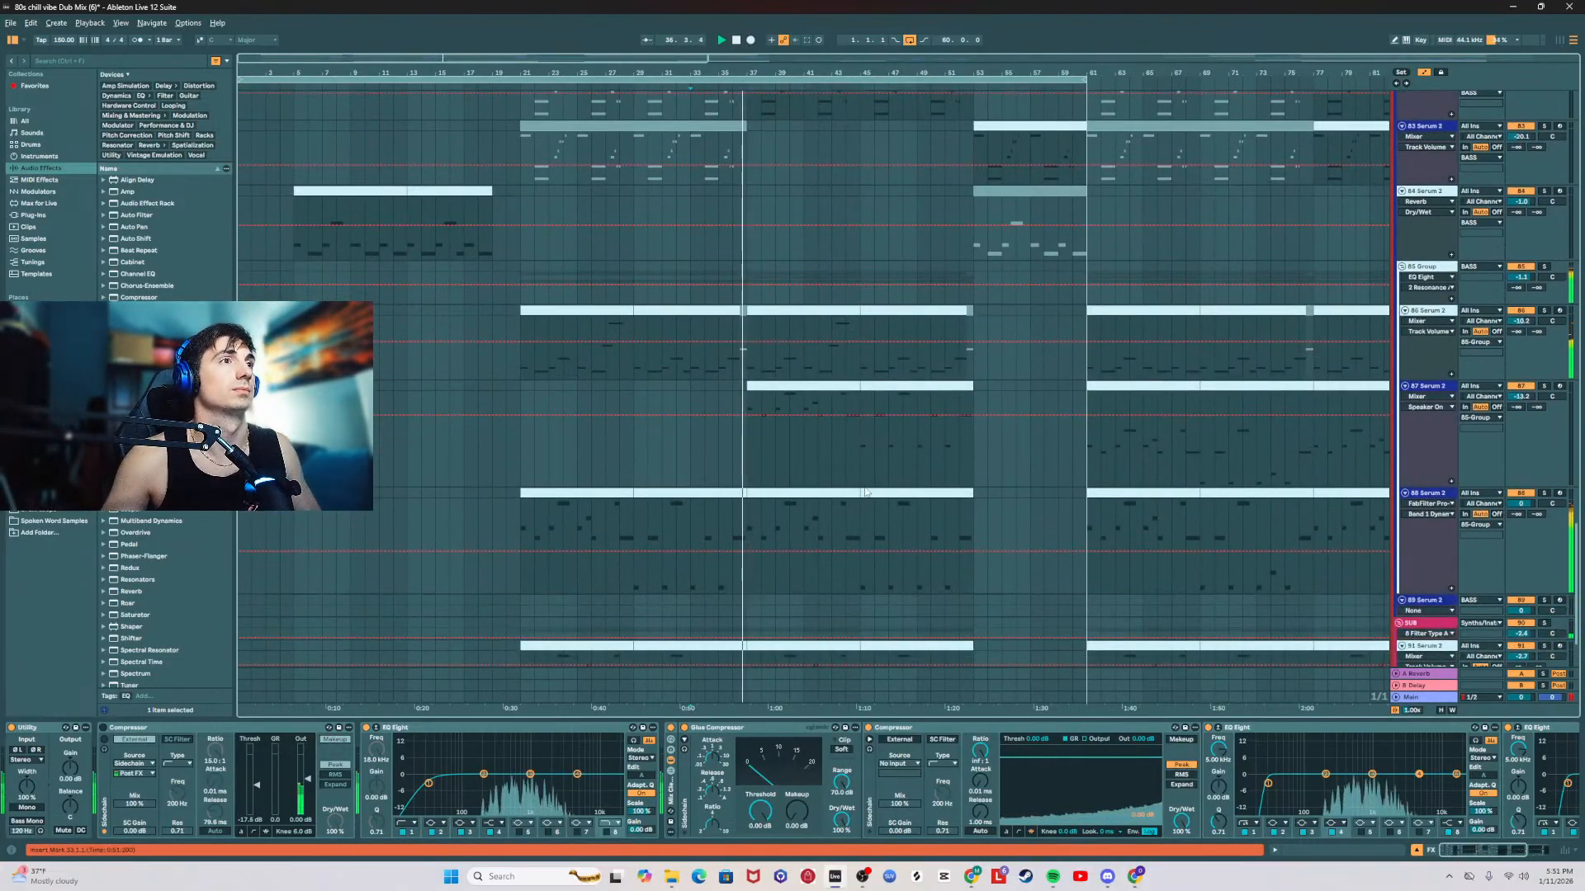
# Step: Open the 86 Serum 2 clip starting at bar 29, play it and add an F2 note near the end of the clip
pyautogui.doubleClick(667, 373)
pyautogui.press('space')
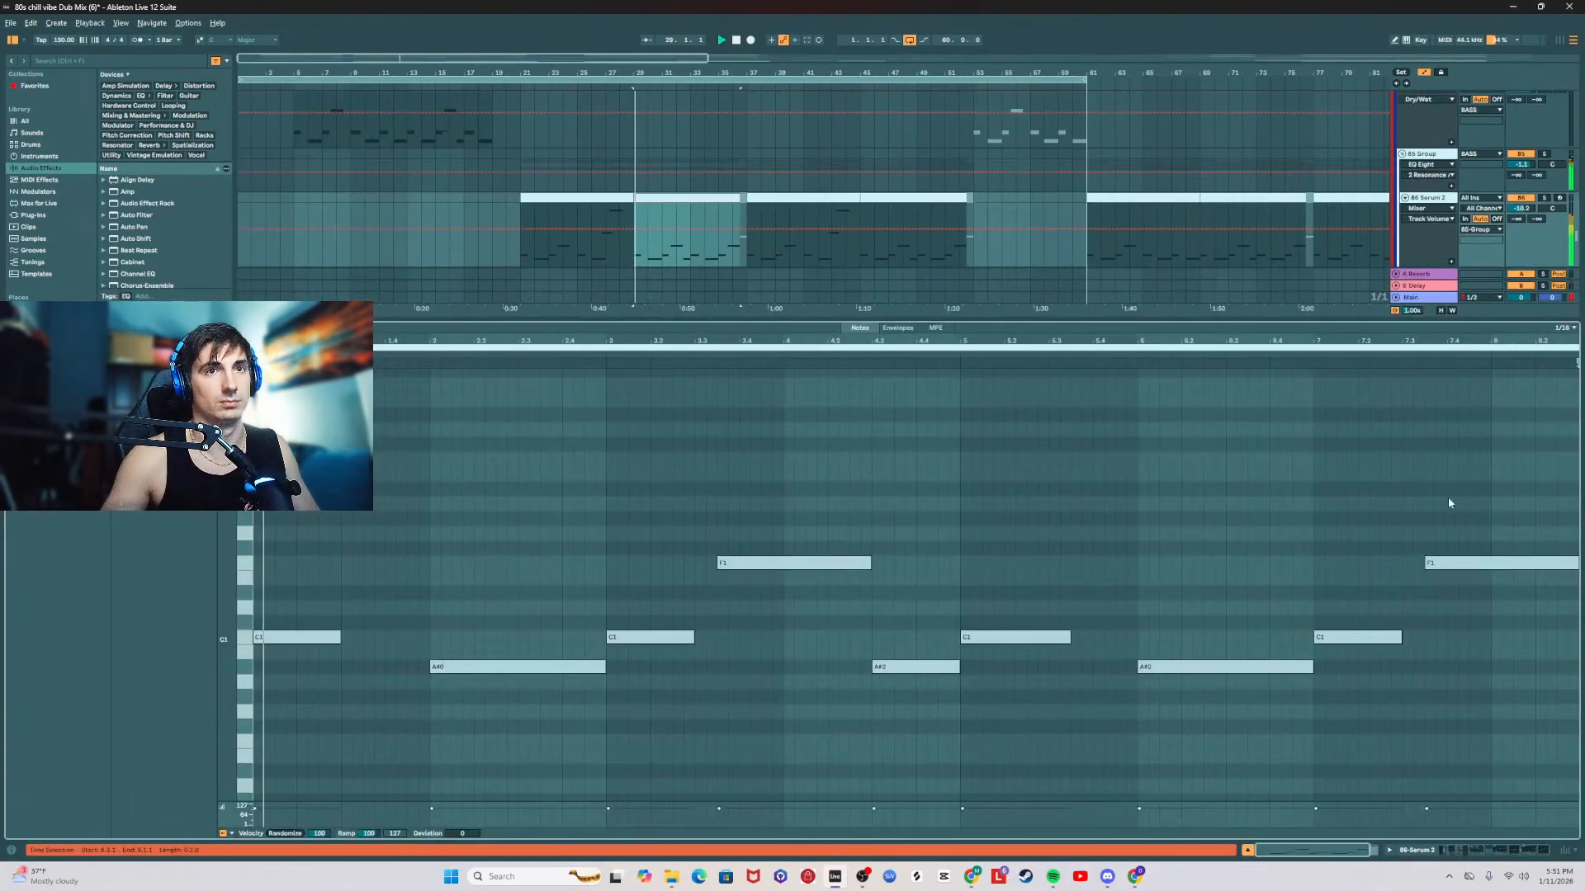
pyautogui.click(1436, 571)
pyautogui.scroll(2, 1490, 537)
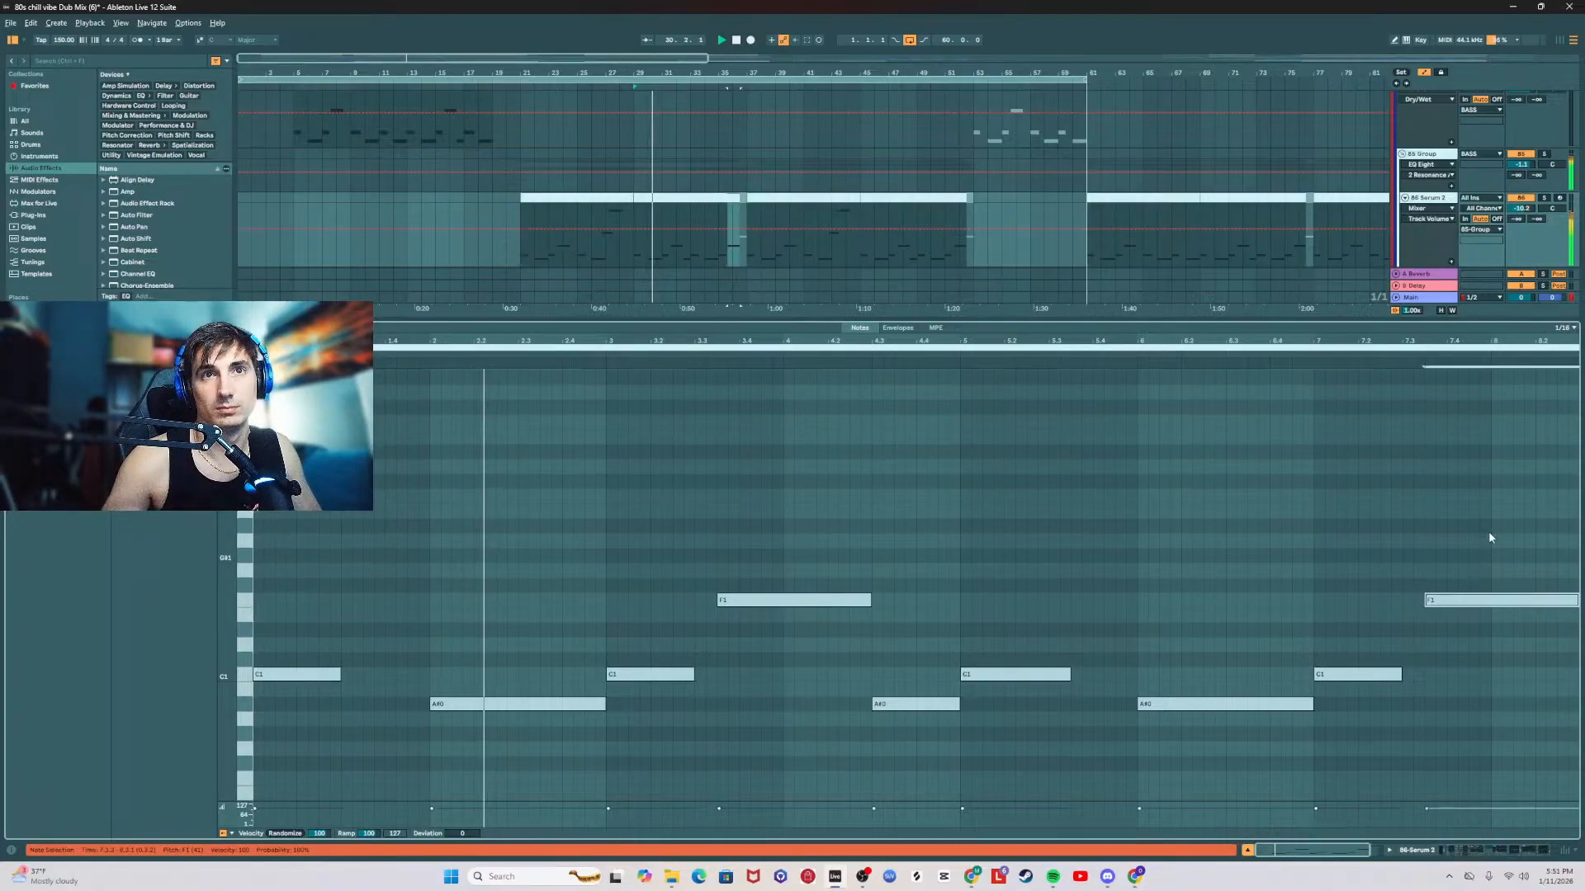
pyautogui.doubleClick(1494, 421)
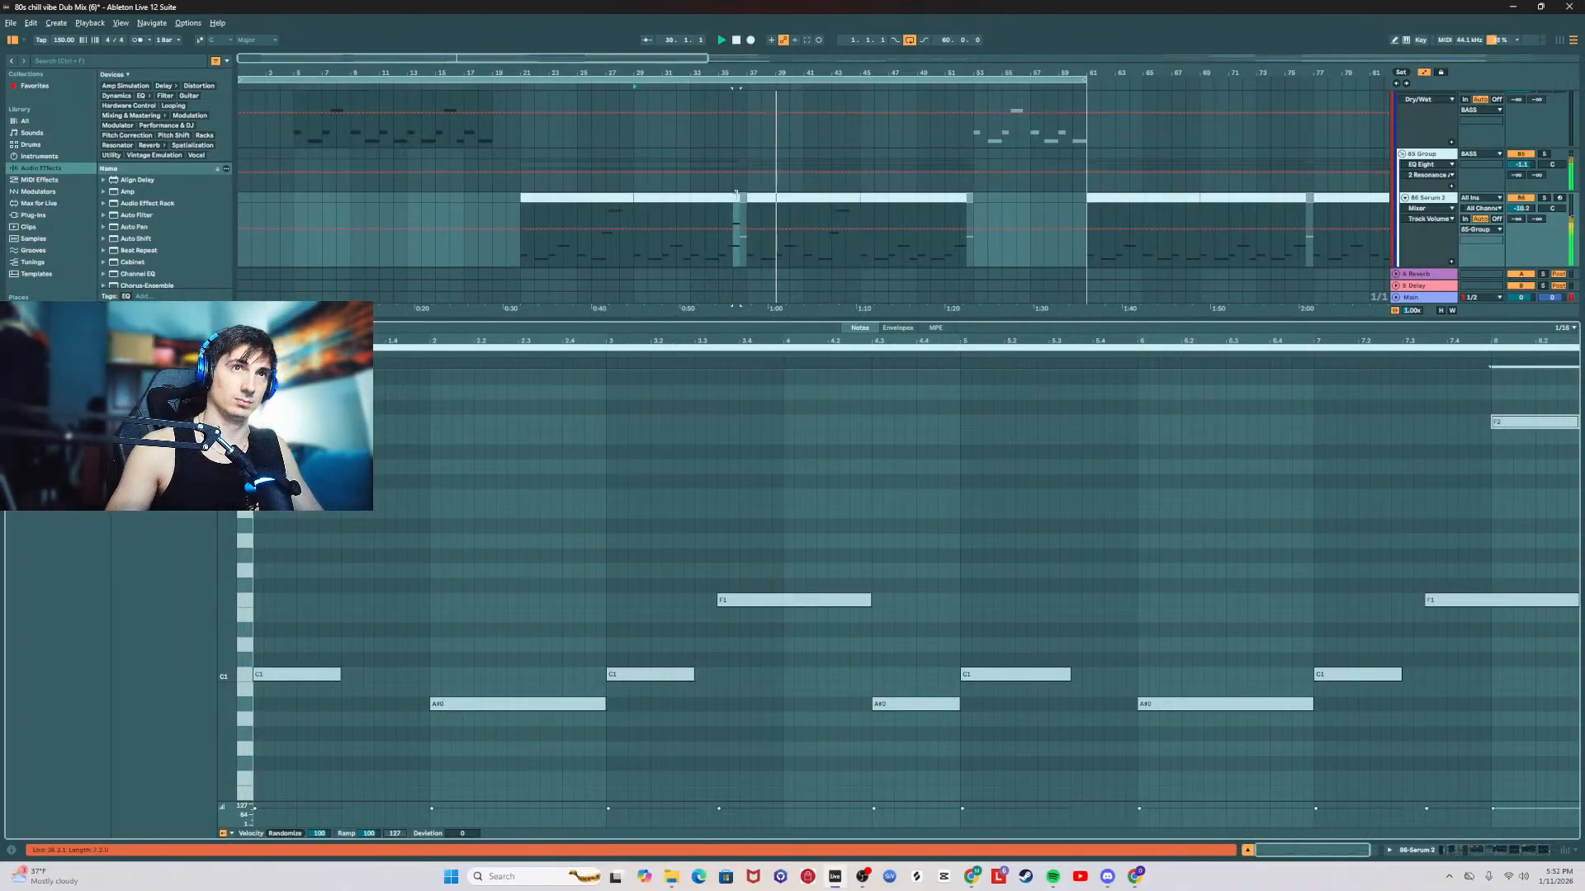
# Step: Hide the note editor, review the tracks up to the drums, stop playback and place the insert marker on the Fills group at bar 36
pyautogui.scroll(3, 760, 219)
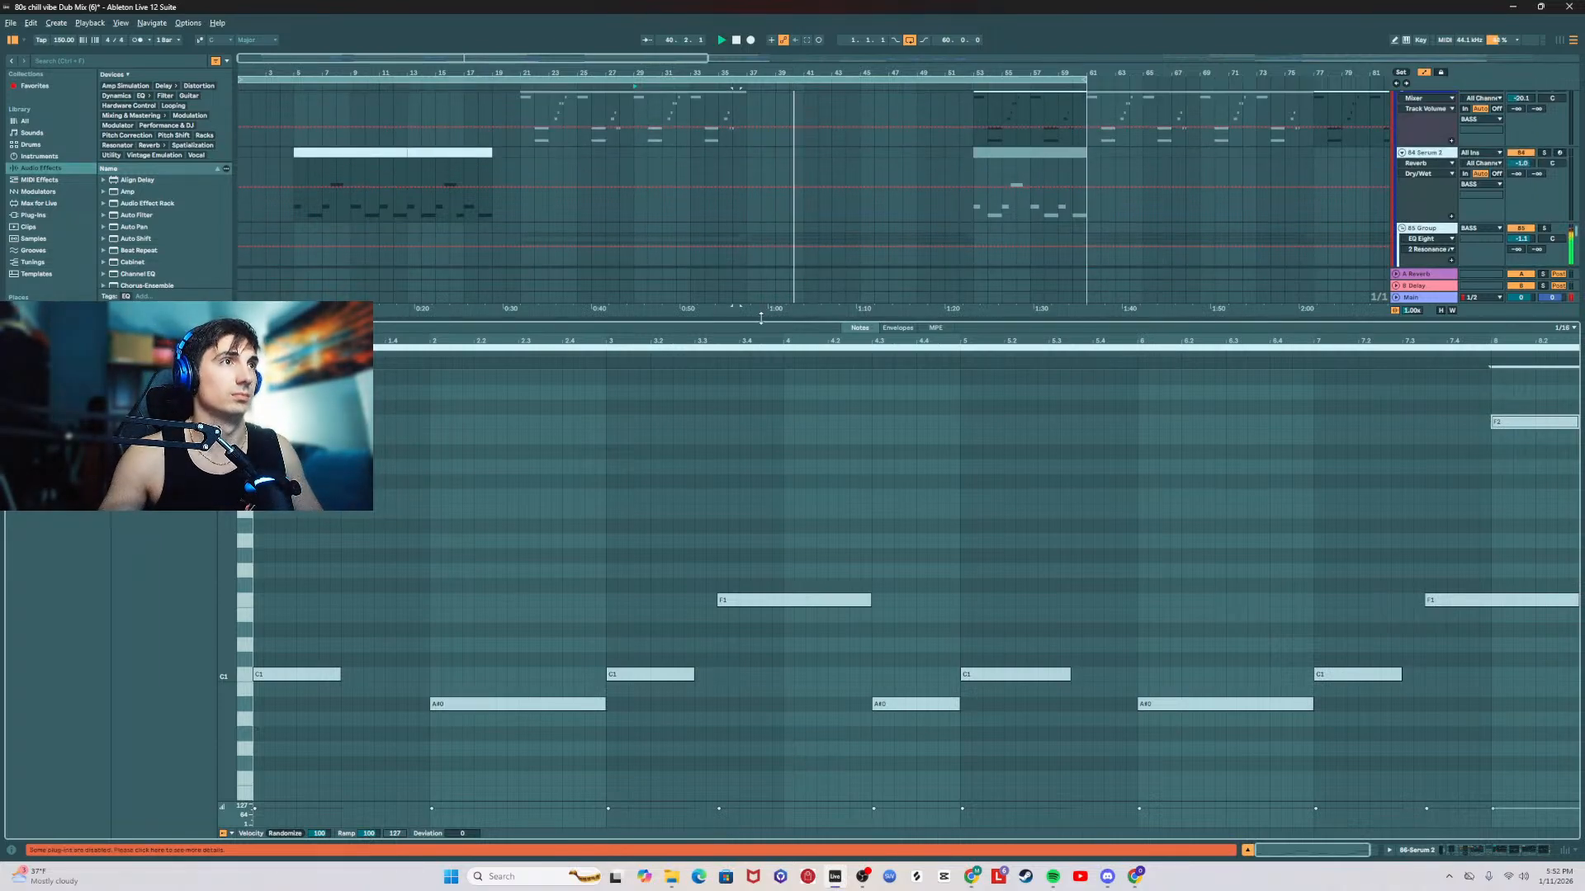
pyautogui.doubleClick(761, 319)
pyautogui.scroll(6, 723, 401)
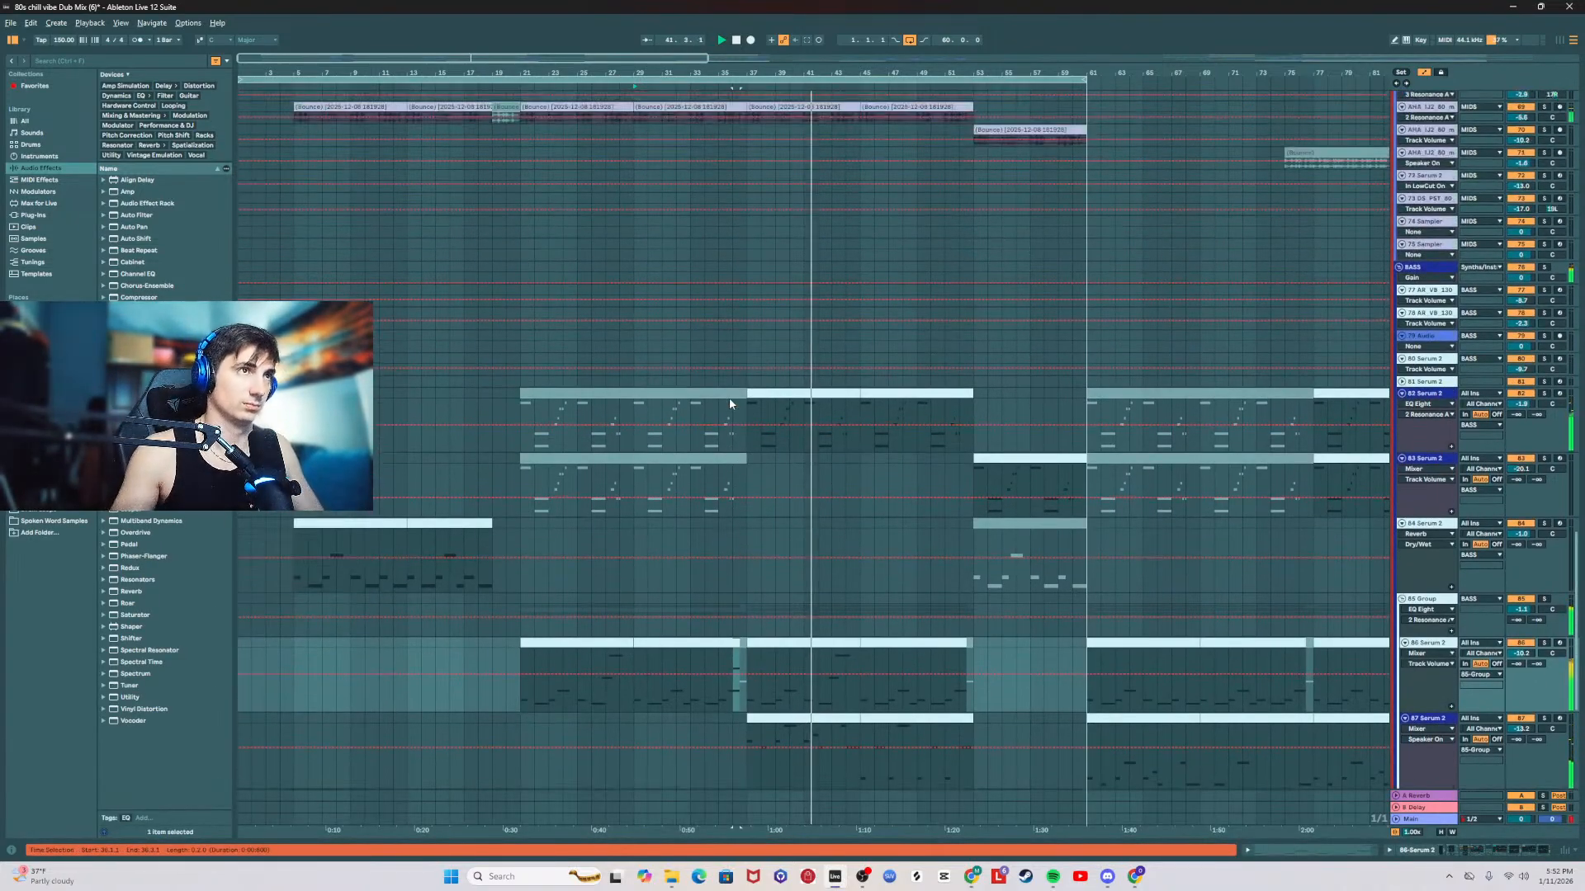
pyautogui.scroll(15, 730, 403)
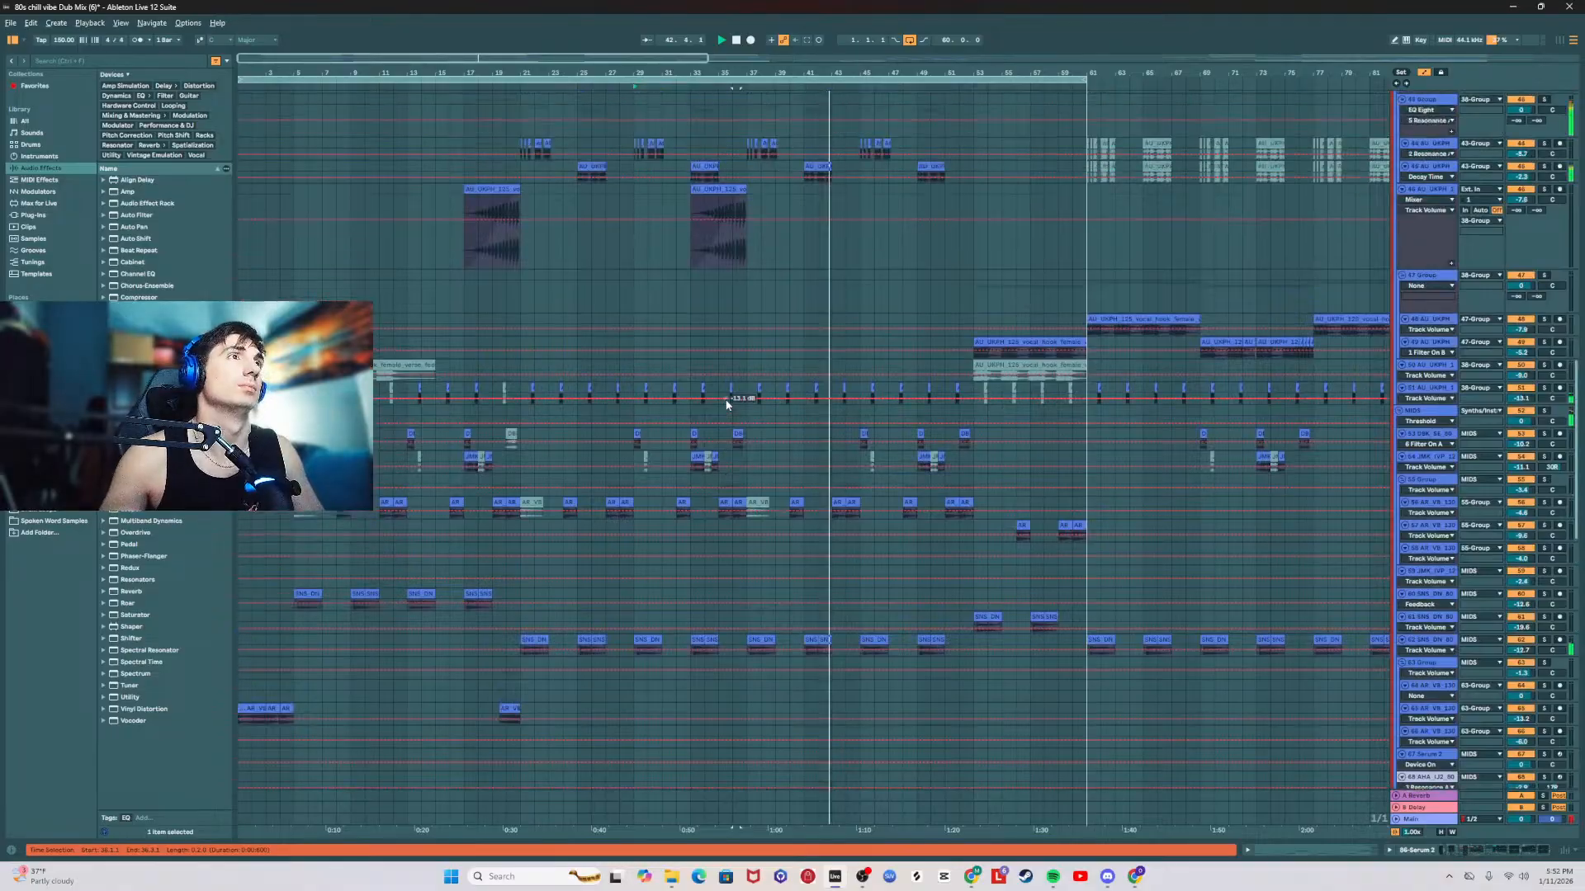
pyautogui.scroll(15, 726, 405)
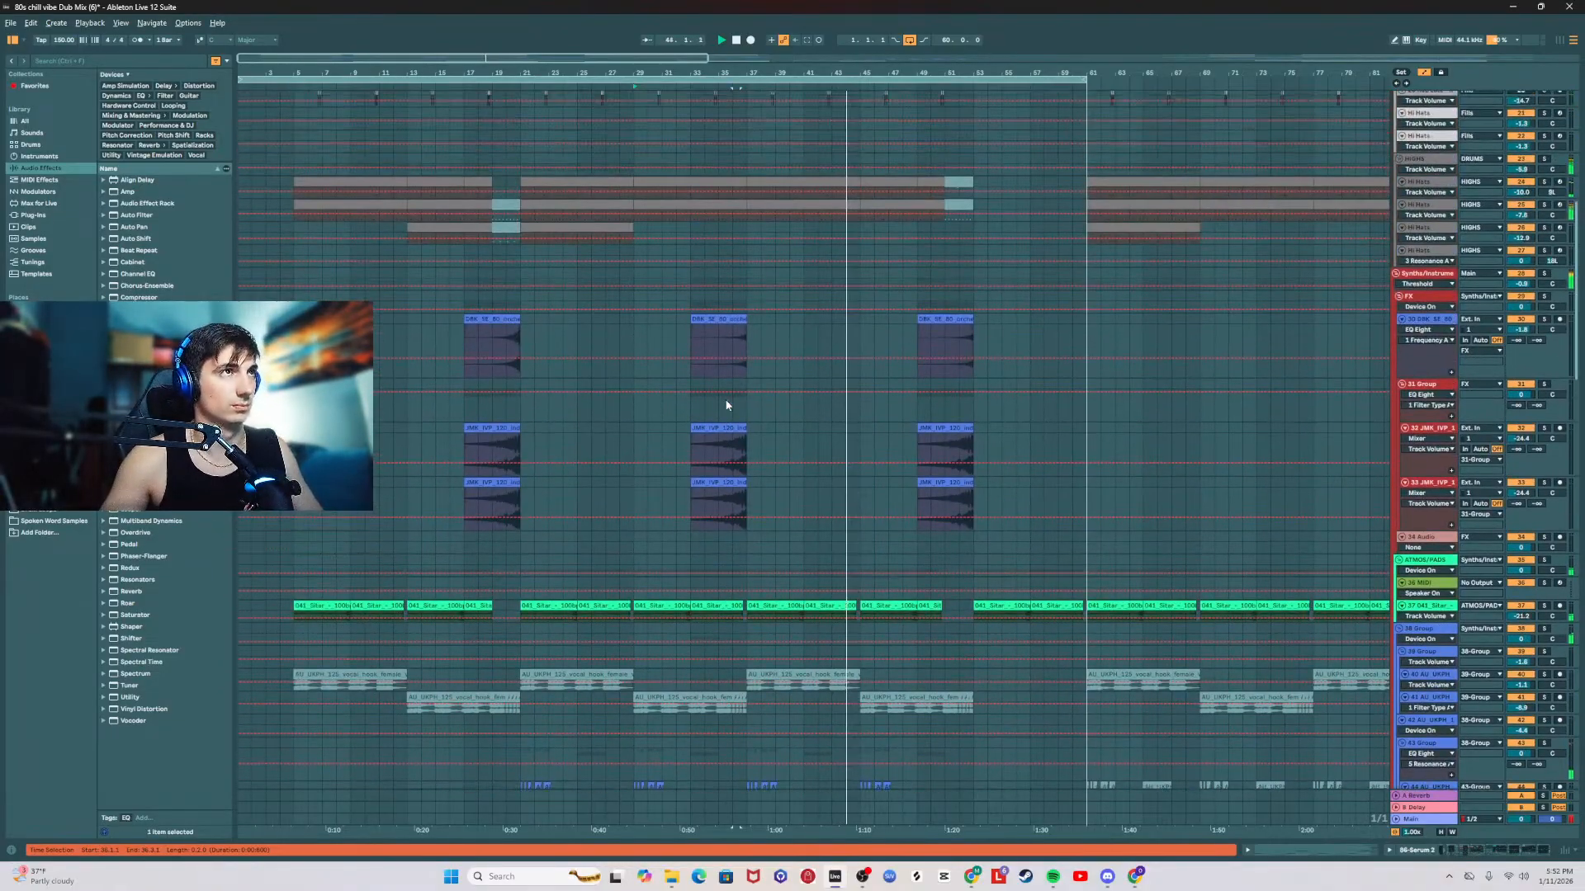
pyautogui.scroll(10, 726, 405)
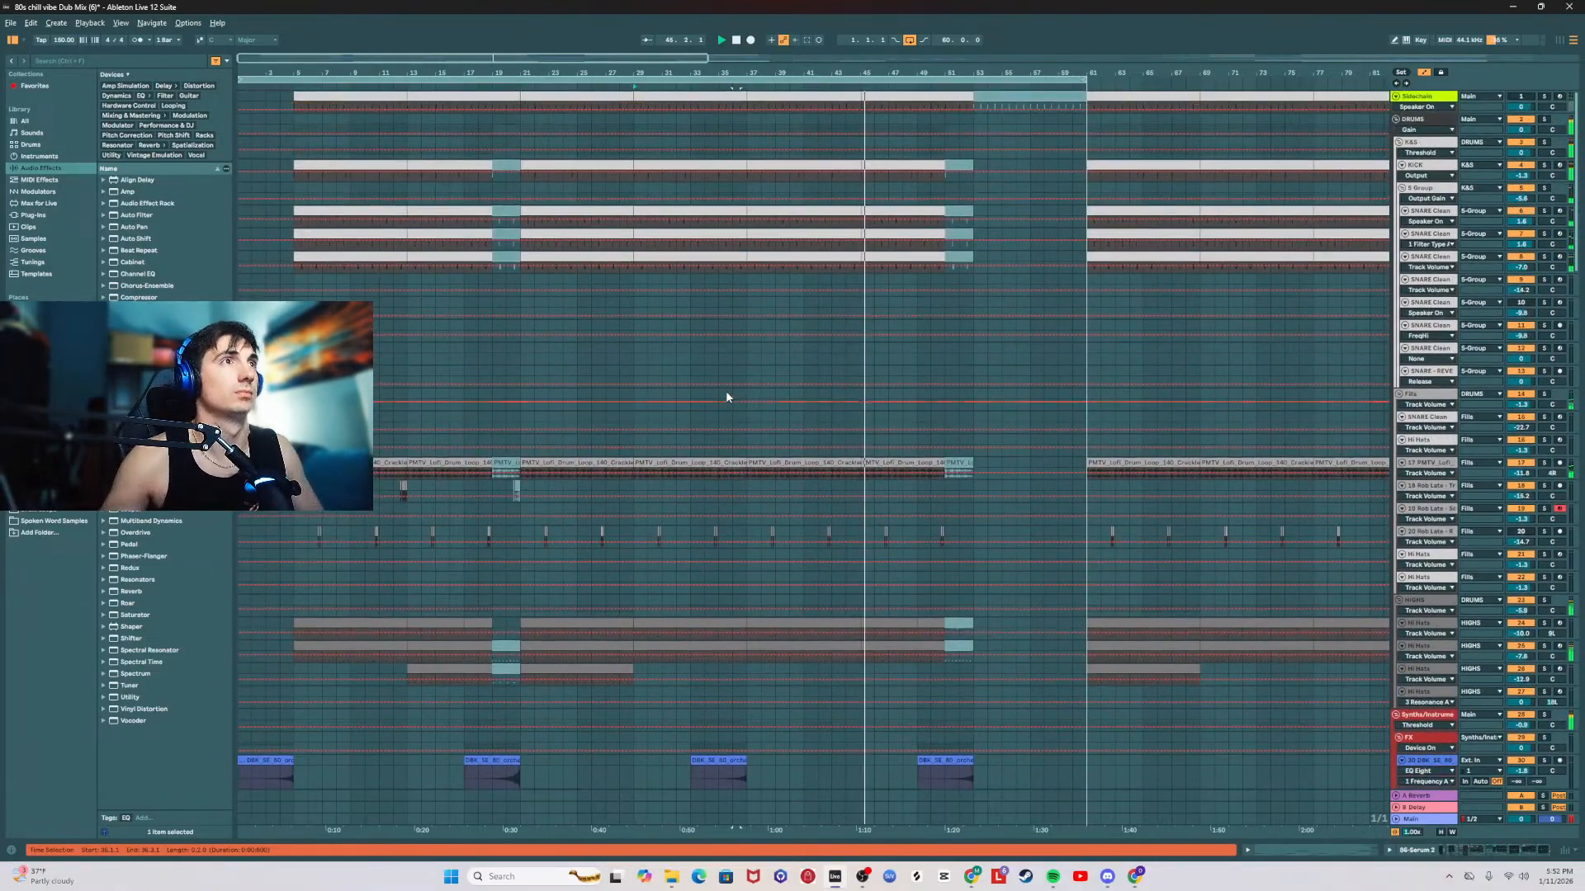
pyautogui.press('space')
pyautogui.click(1428, 385)
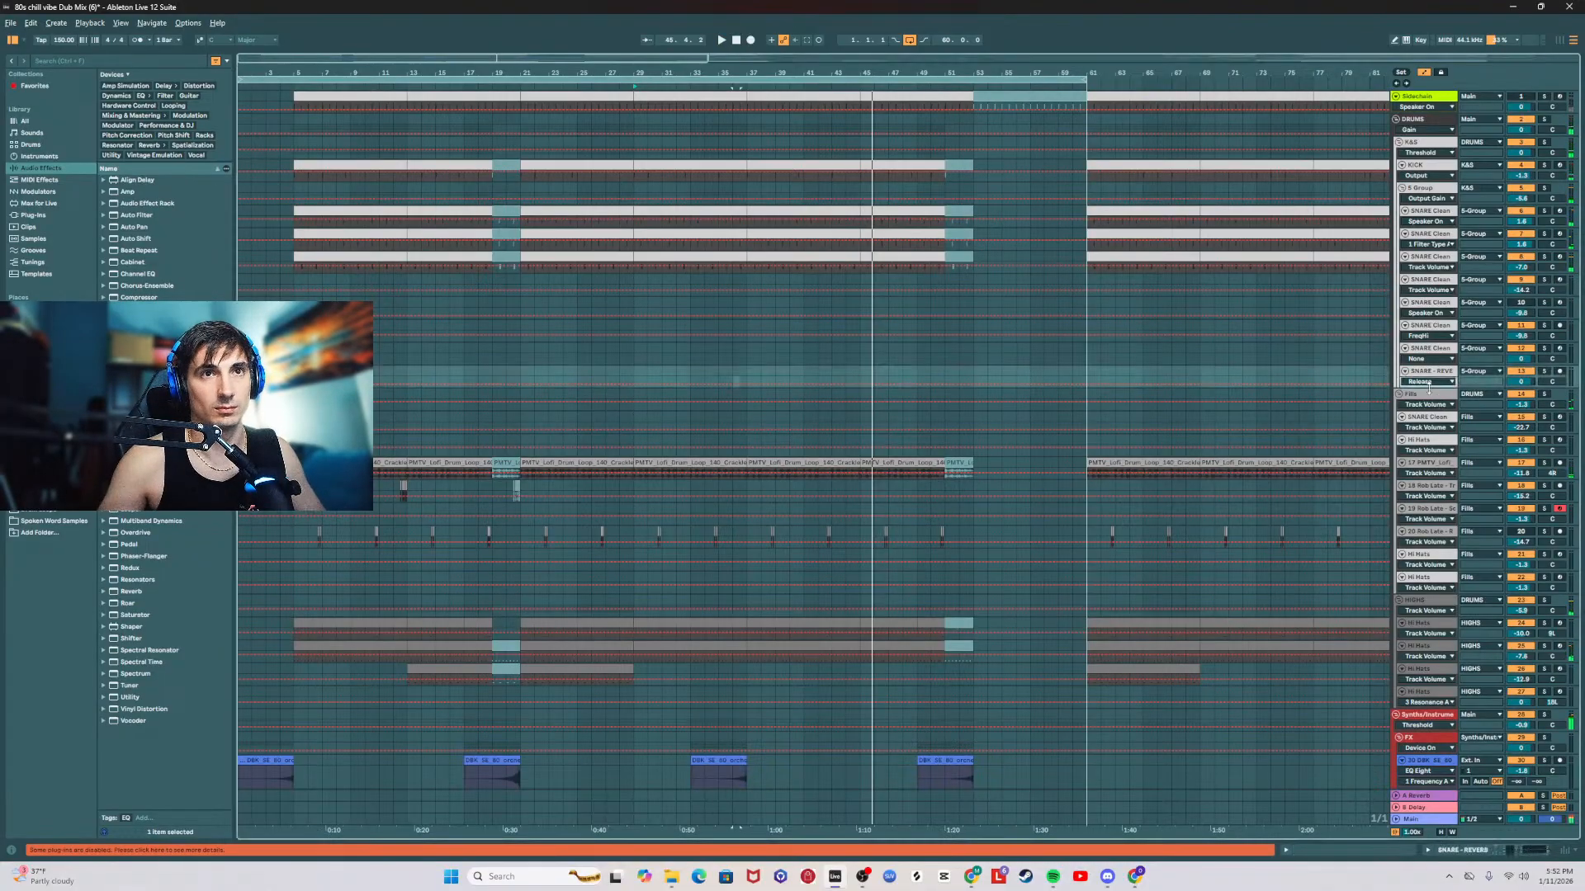
pyautogui.click(1366, 393)
pyautogui.click(728, 399)
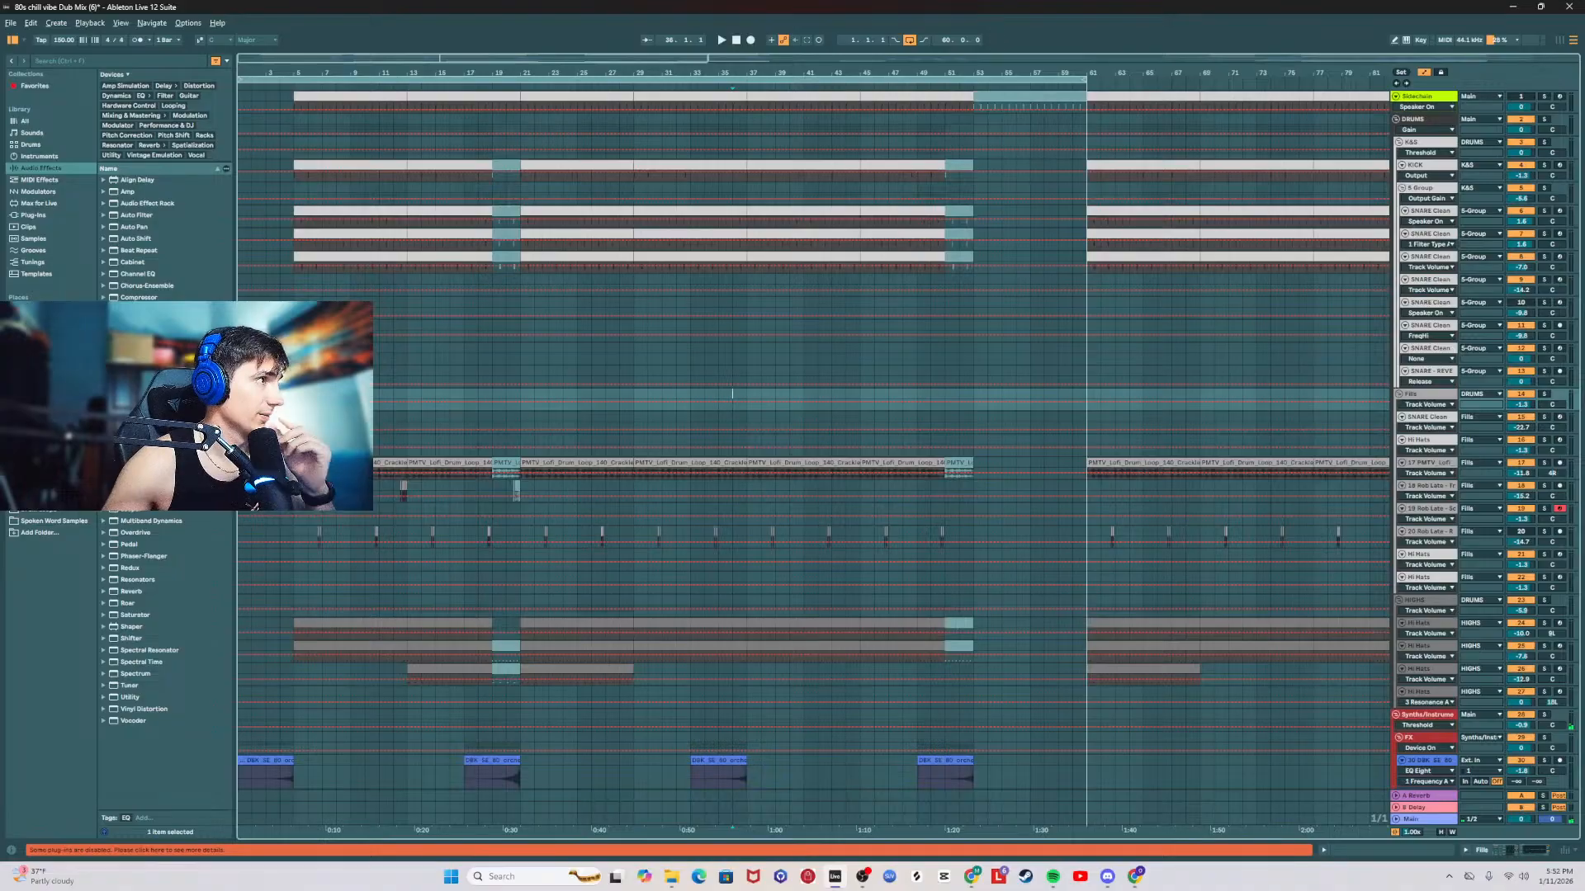
# Step: Browse the Fills folder of Alpha Drums 2 and audition the first two Rob Late fill samples
pyautogui.click(45, 427)
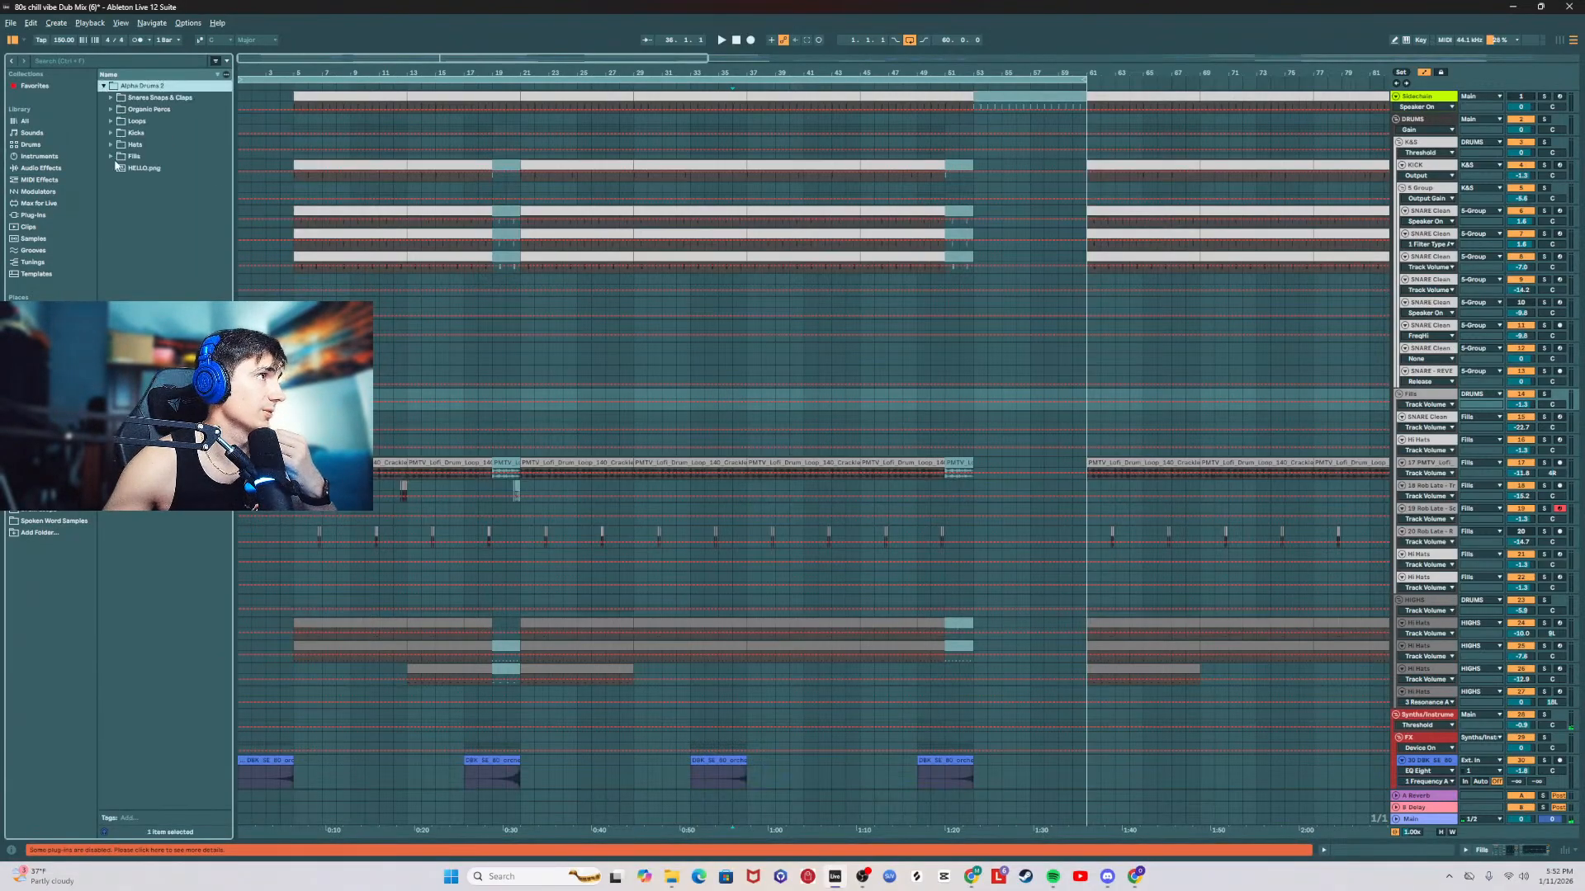
pyautogui.click(112, 156)
pyautogui.click(157, 180)
pyautogui.click(186, 170)
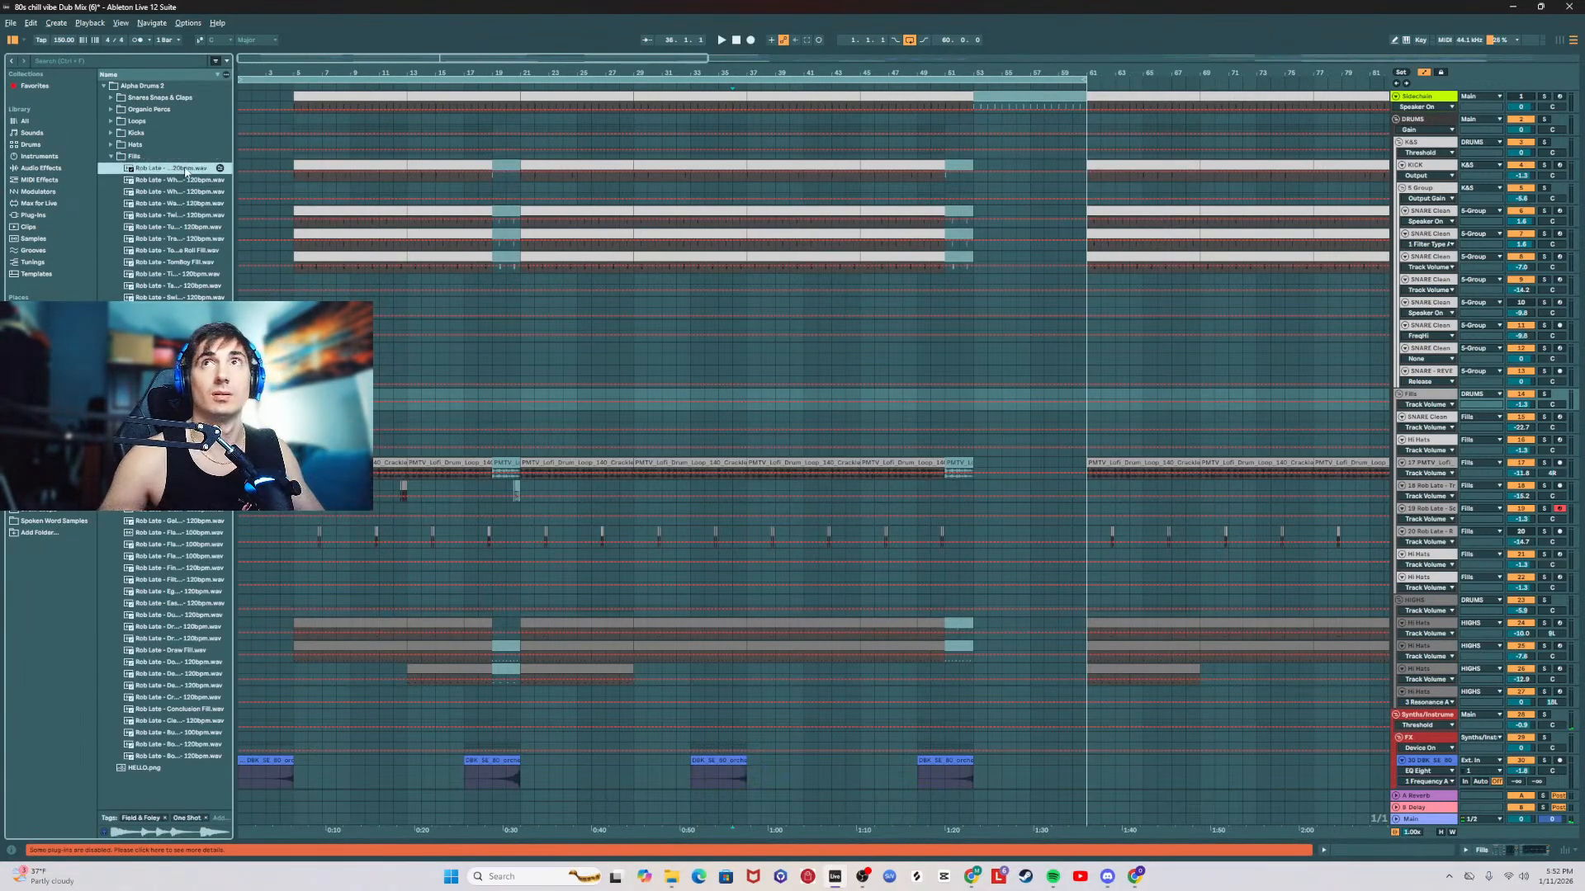
pyautogui.click(185, 179)
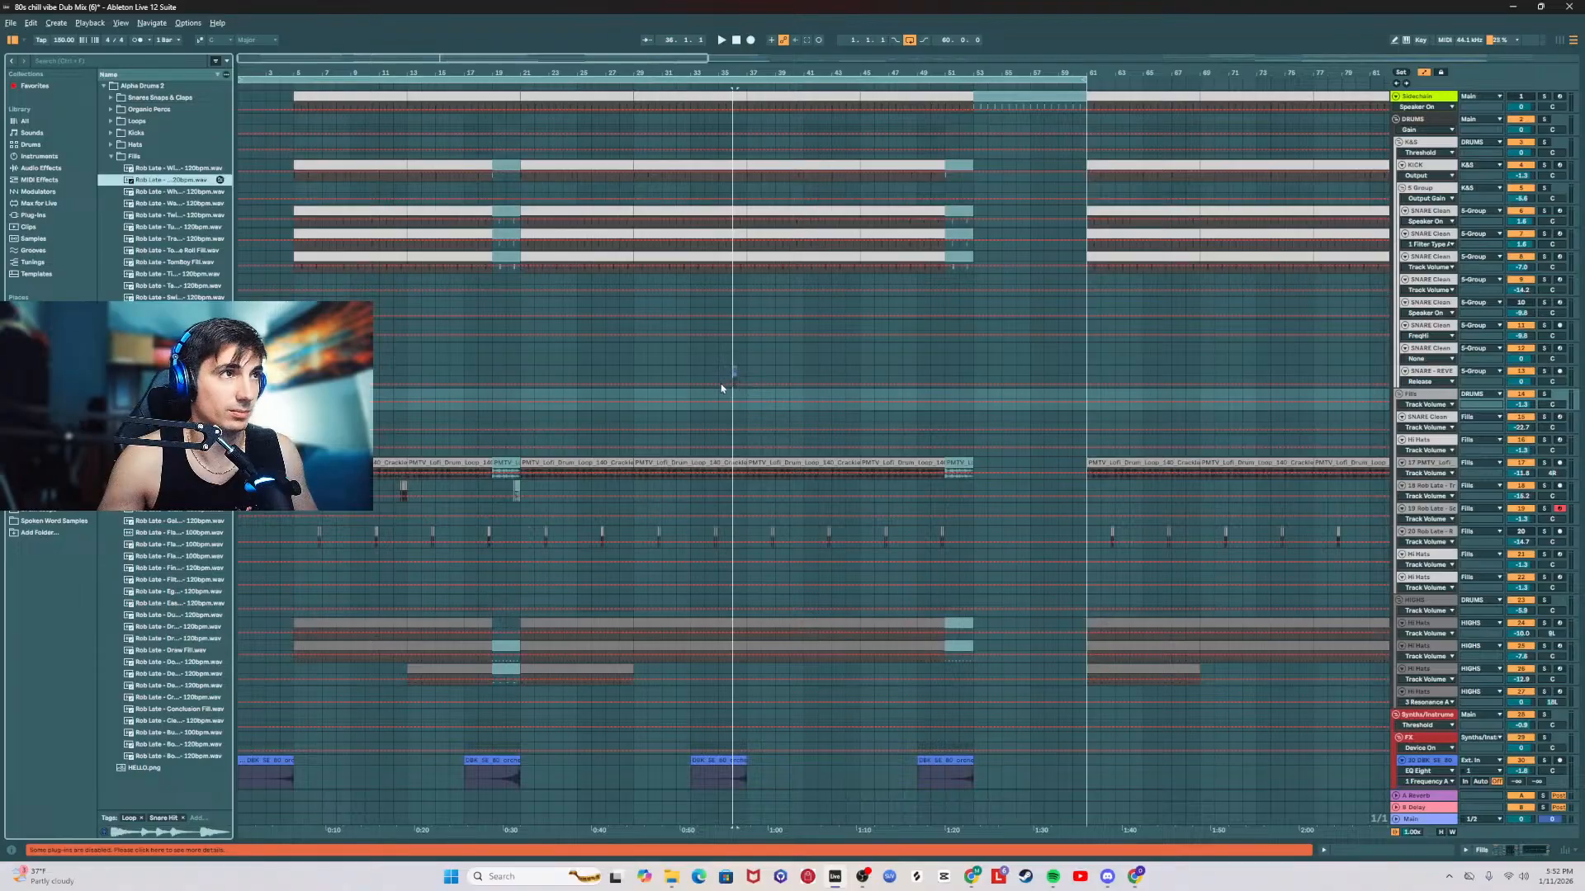
pyautogui.moveTo(720, 388); pyautogui.dragTo(190, 196)
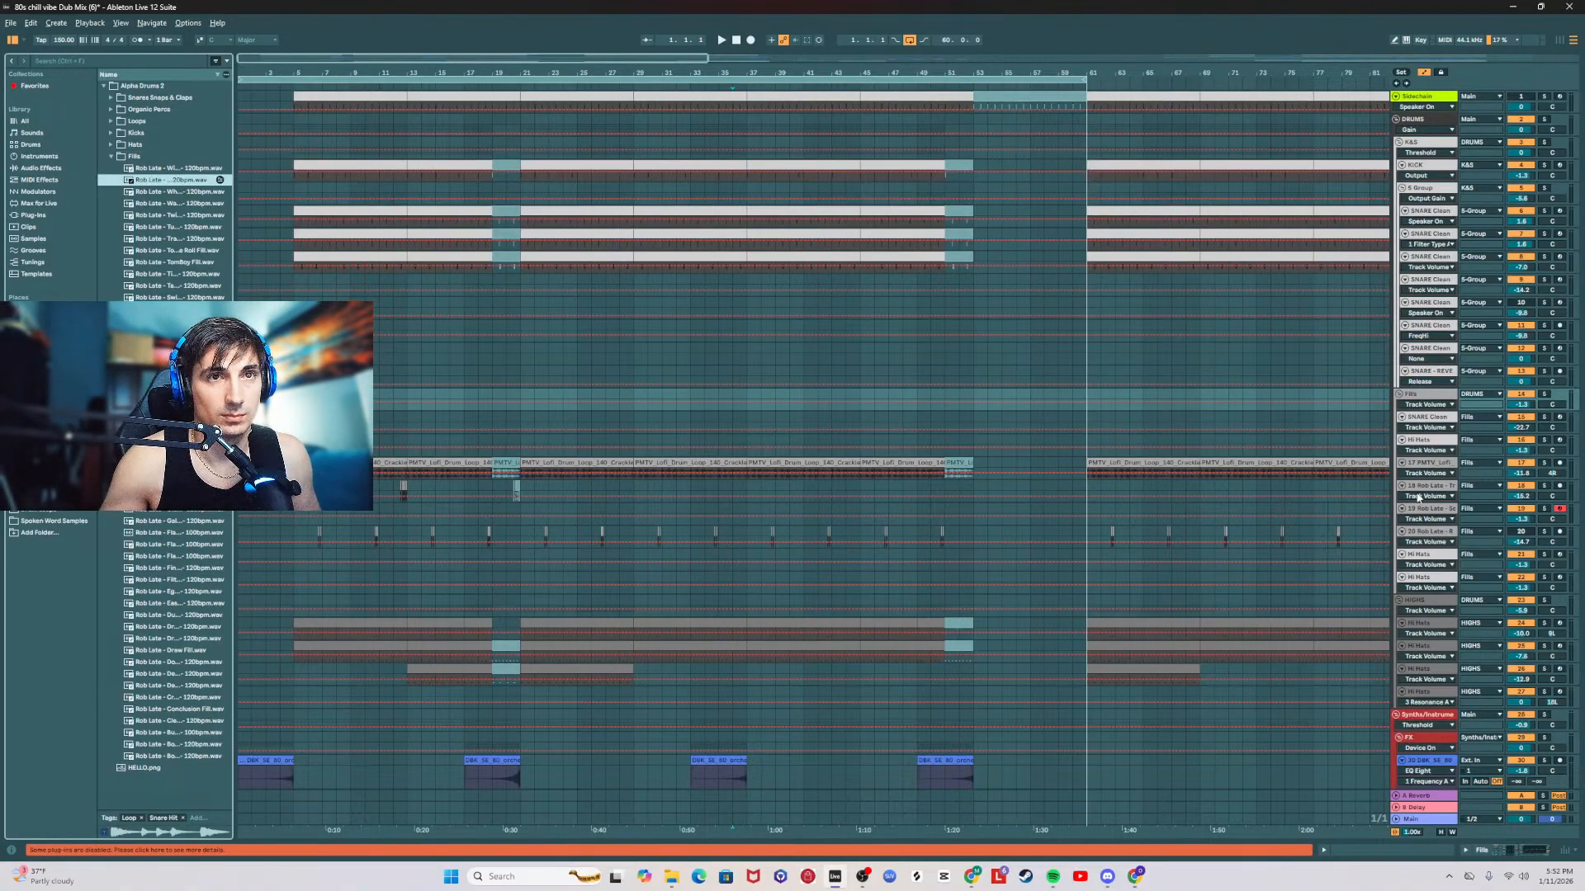
# Step: Insert an audio track below the SNARE Clean track in the Fills group and place the Rob Late Wholesome Snare Fill at bar 33
pyautogui.rightClick(1433, 420)
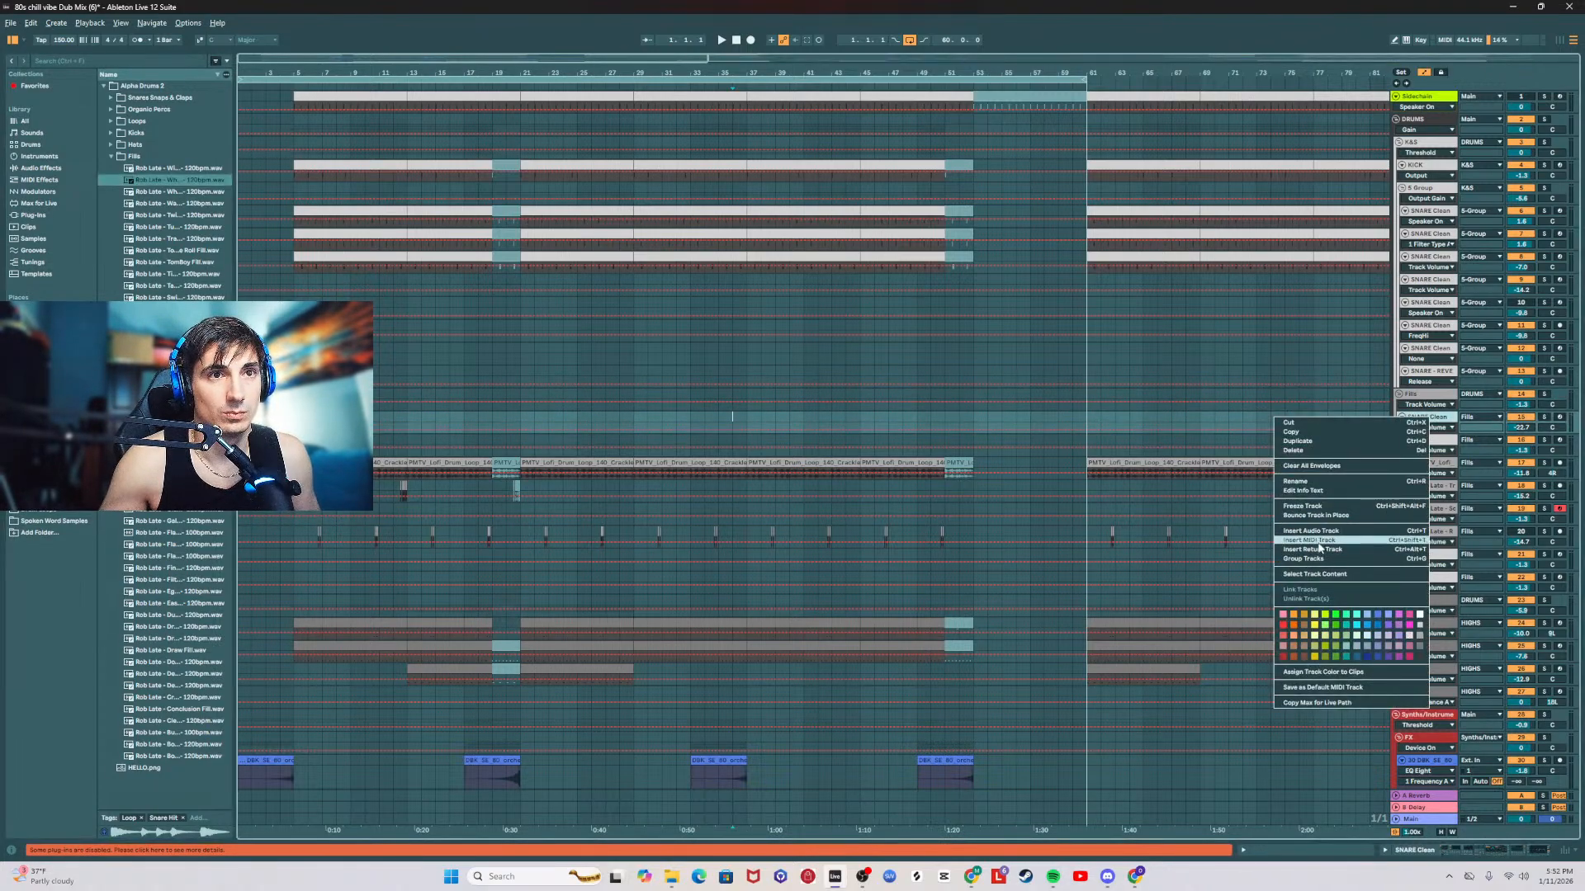
pyautogui.click(987, 450)
pyautogui.hotkey('ctrl', 't')
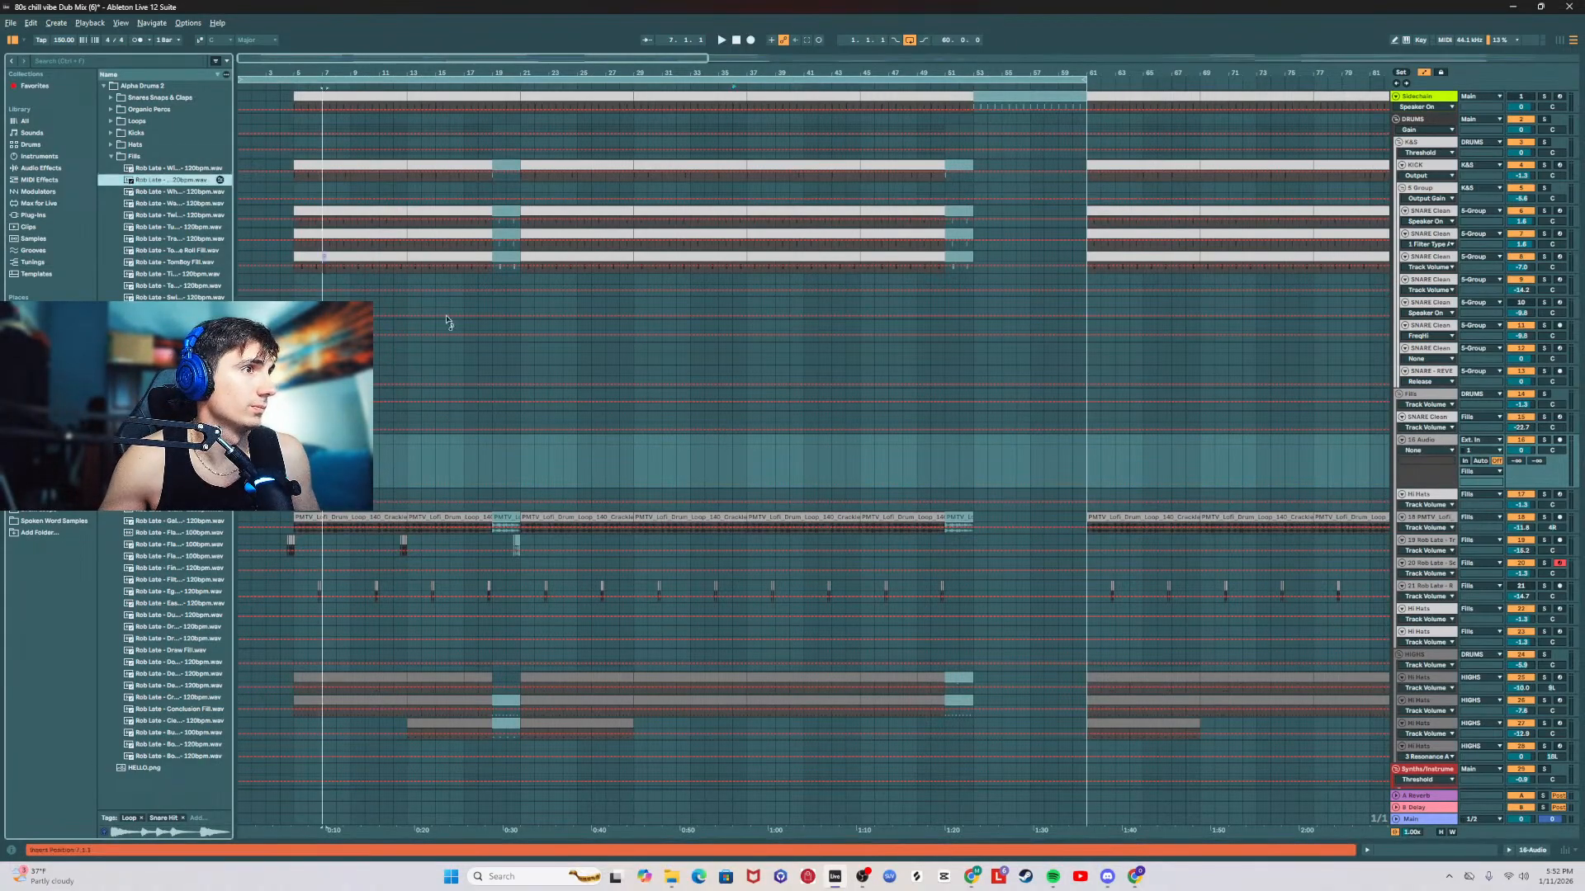
pyautogui.click(692, 453)
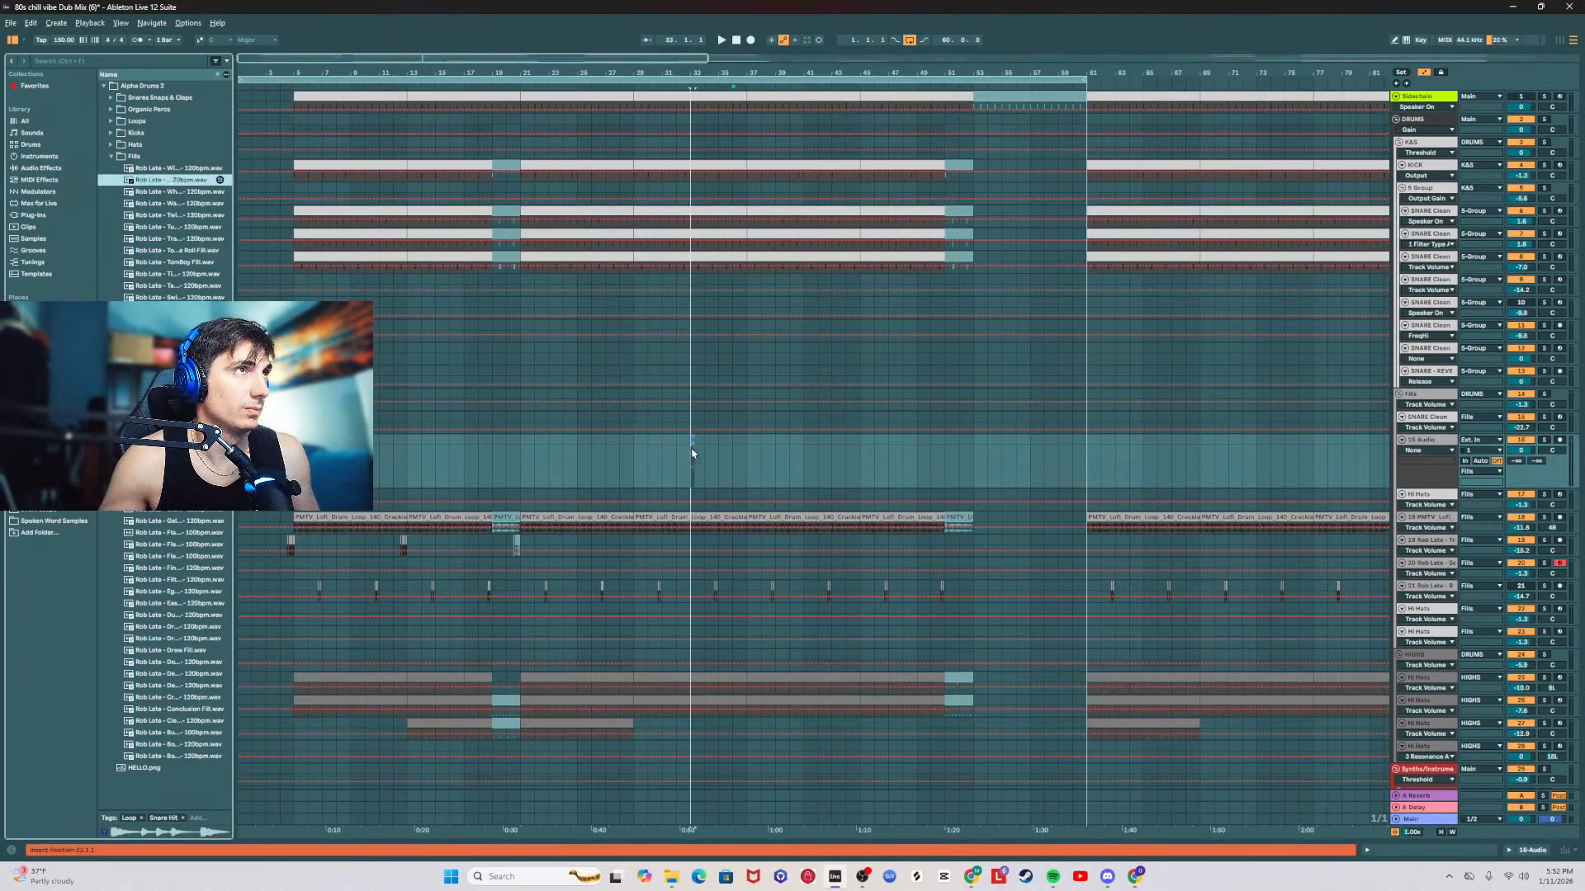
pyautogui.moveTo(692, 451); pyautogui.dragTo(692, 451)
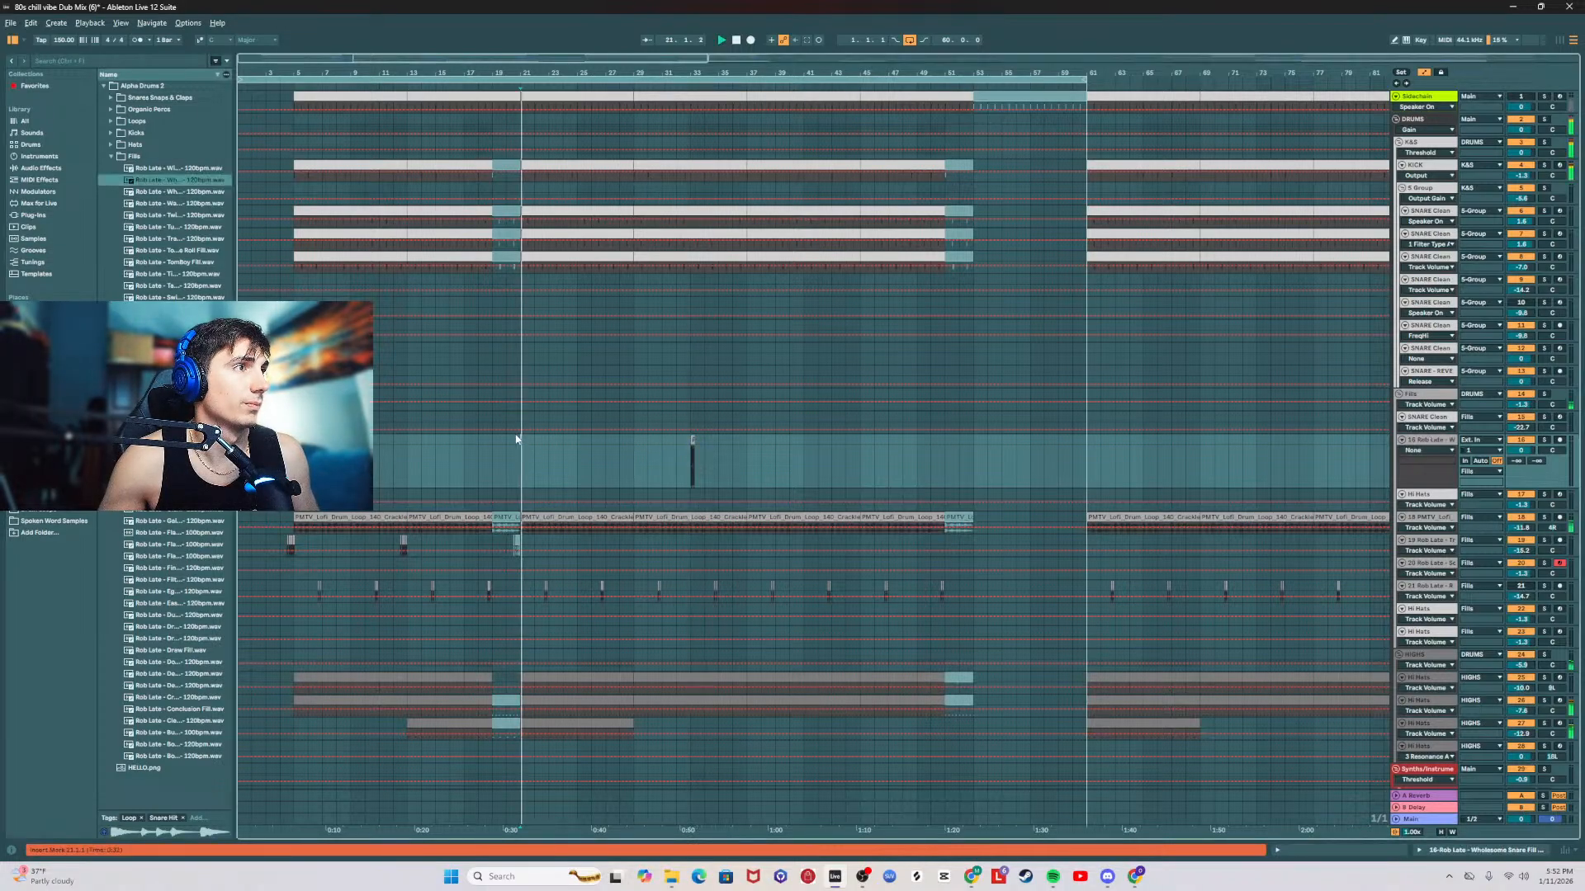
# Step: Move the Wholesome Snare Fill clip to beat 4 of bar 28 so it leads into bar 29
pyautogui.moveTo(578, 74); pyautogui.dragTo(670, 118)
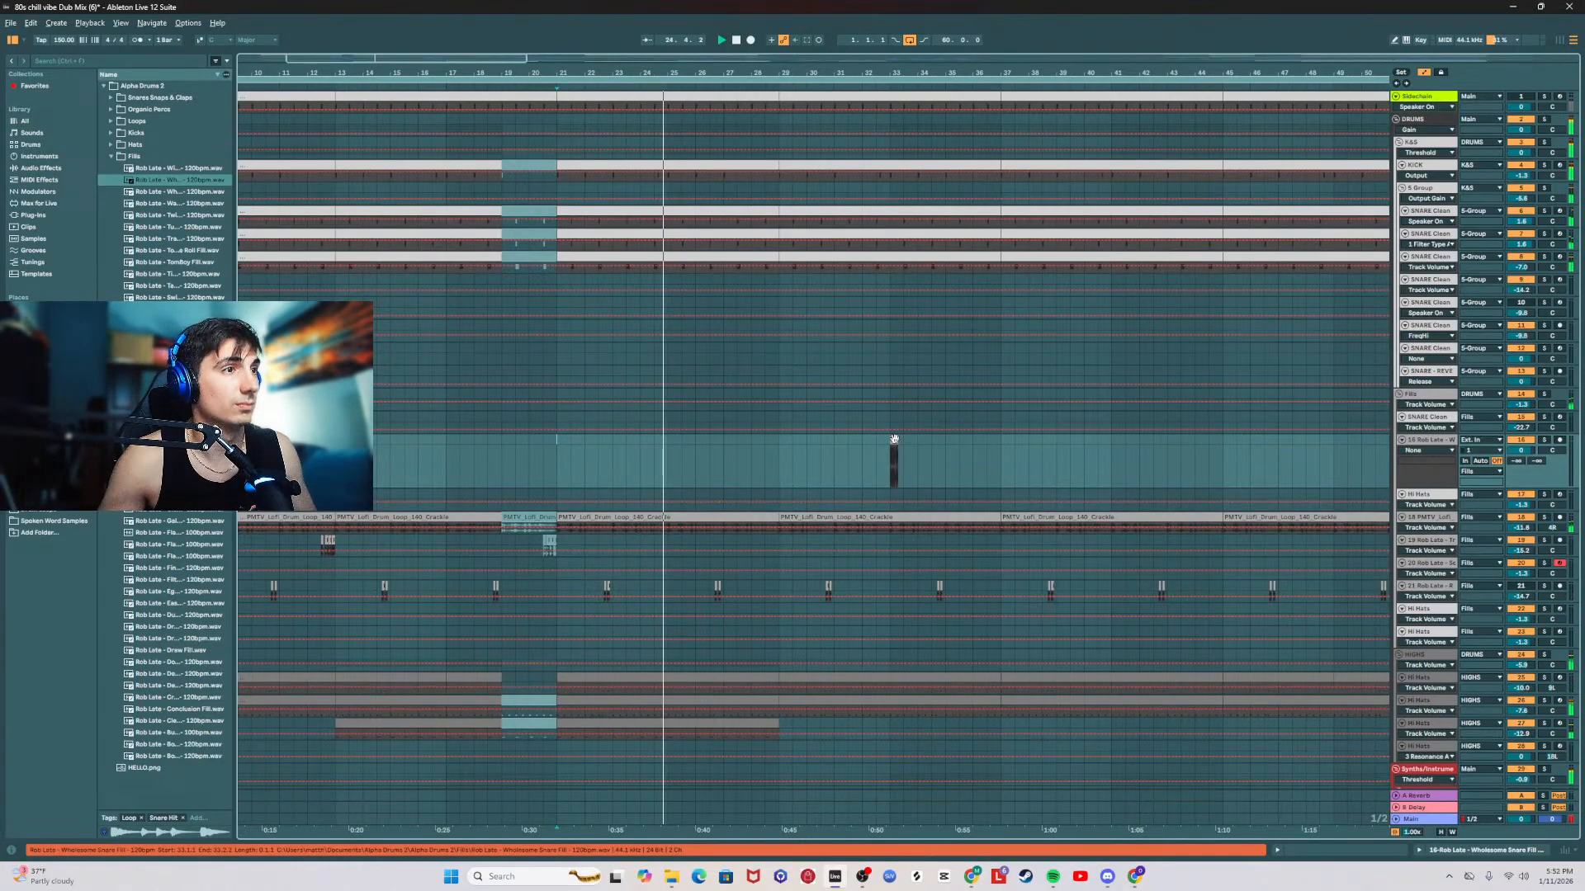
pyautogui.click(781, 443)
pyautogui.moveTo(782, 444); pyautogui.dragTo(768, 446)
pyautogui.moveTo(766, 73); pyautogui.dragTo(766, 153)
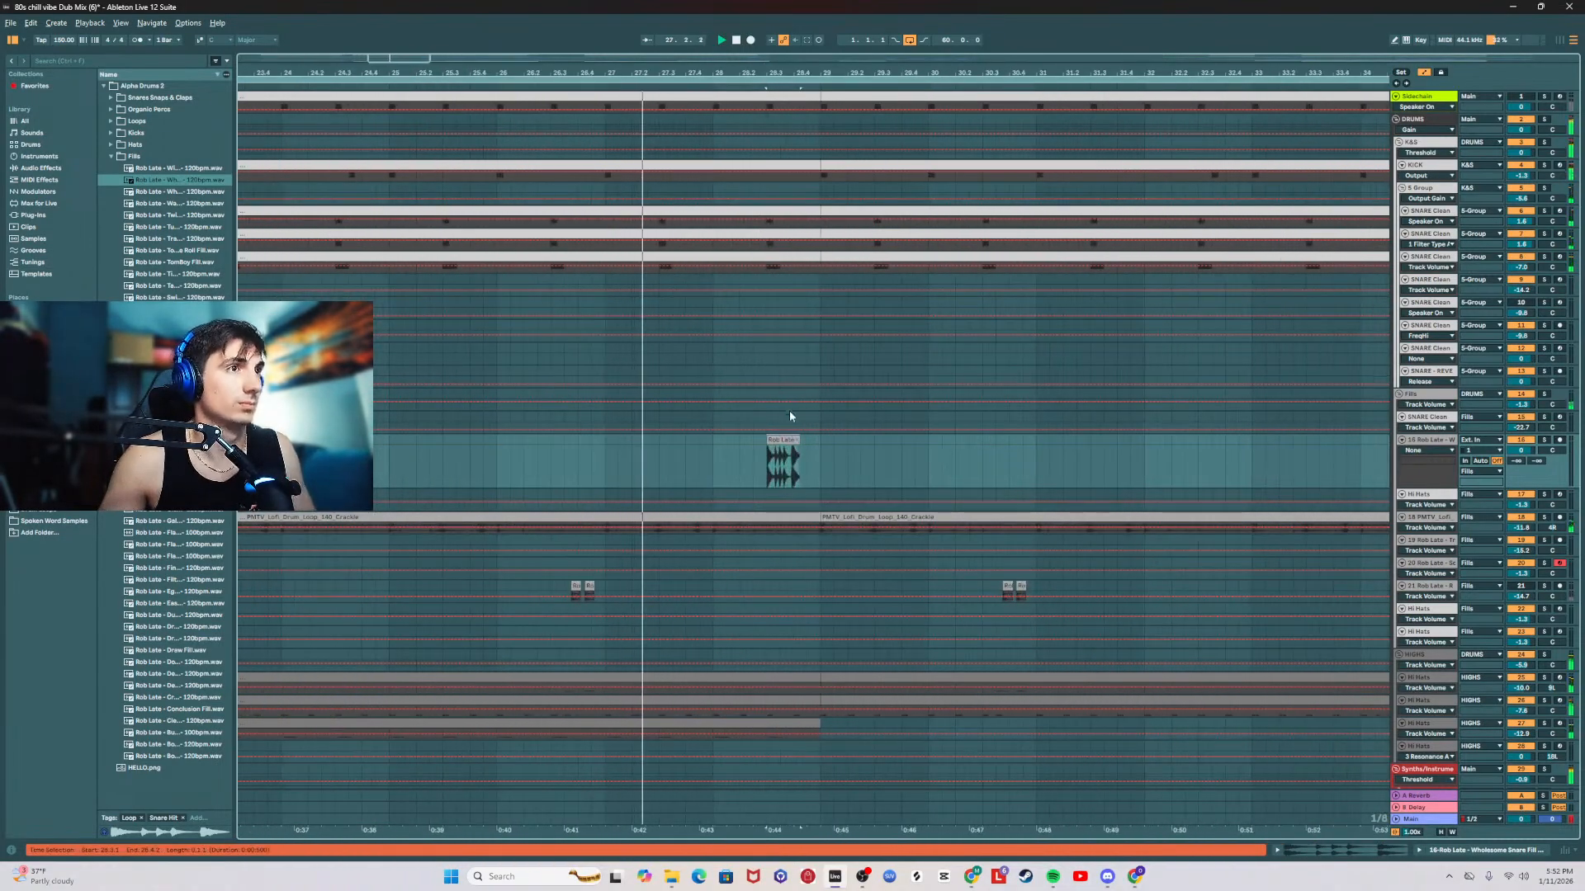
pyautogui.moveTo(783, 444); pyautogui.dragTo(801, 447)
# Step: Play the section leading into bar 29 and lower the volume of the Wholesome Snare Fill track
pyautogui.click(764, 444)
pyautogui.press('space')
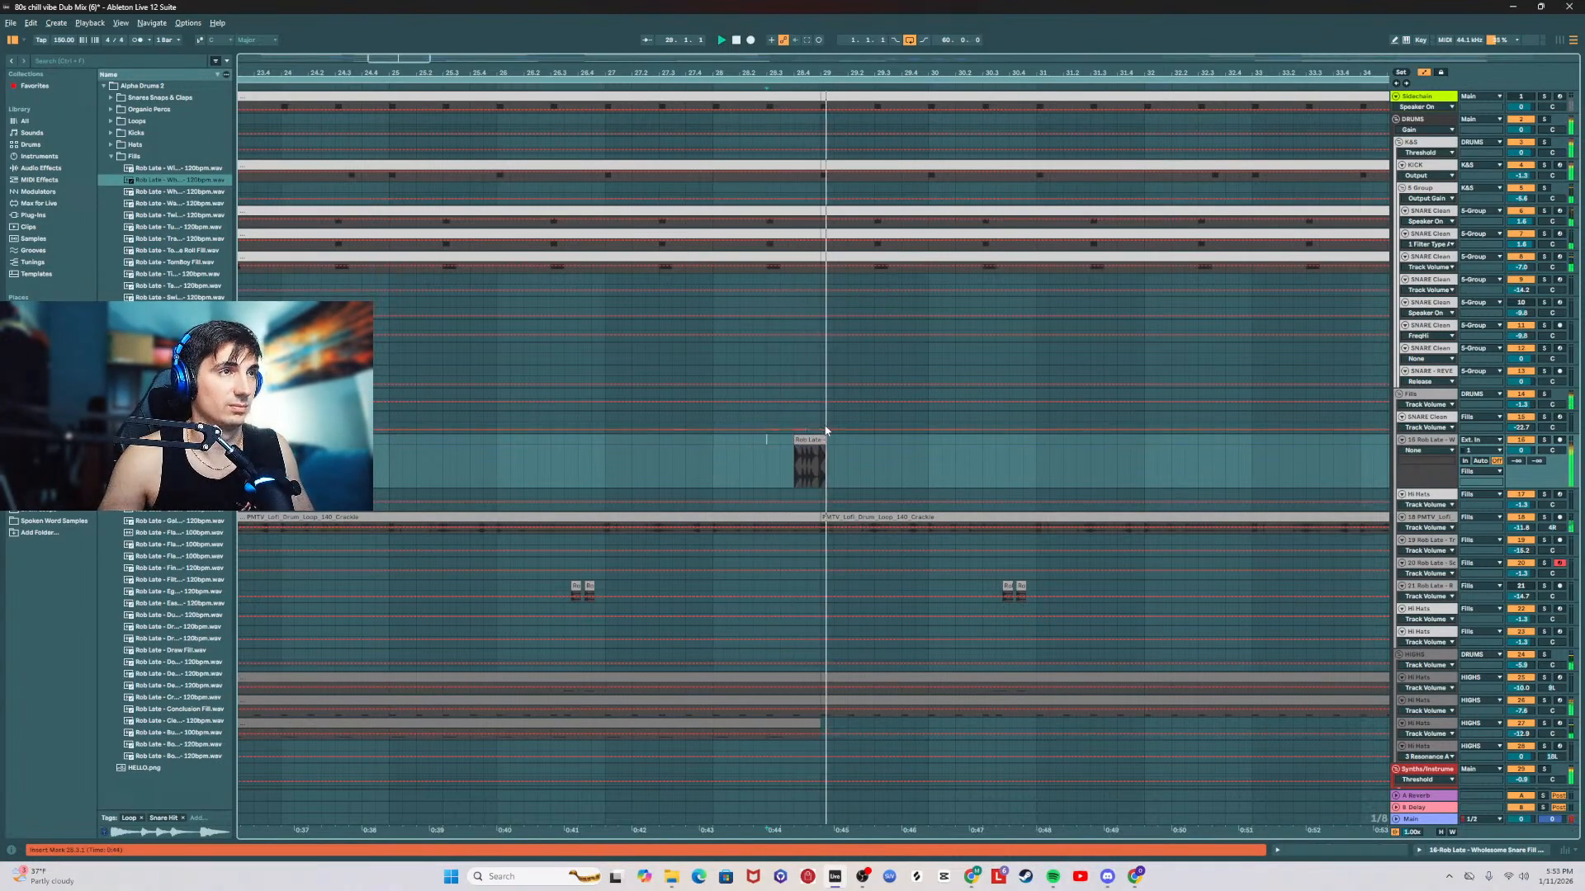
pyautogui.moveTo(1517, 451); pyautogui.dragTo(1517, 468)
pyautogui.press('space')
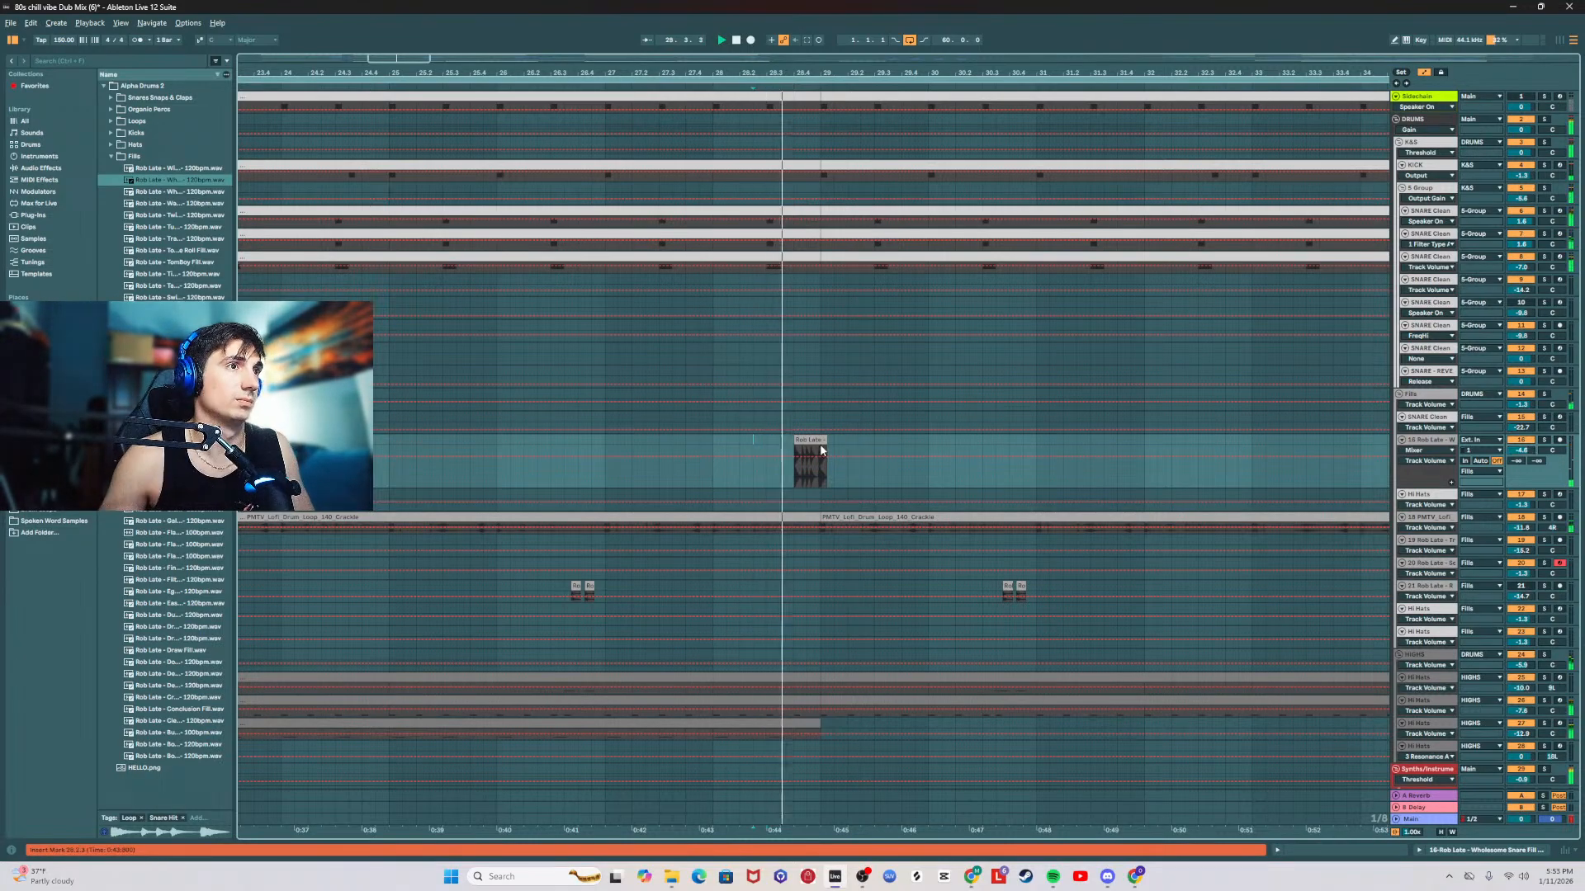
# Step: Split the first hit off the Wholesome Snare Fill, place it at beat 3 of bar 28 and start the remainder at beat 4
pyautogui.doubleClick(807, 462)
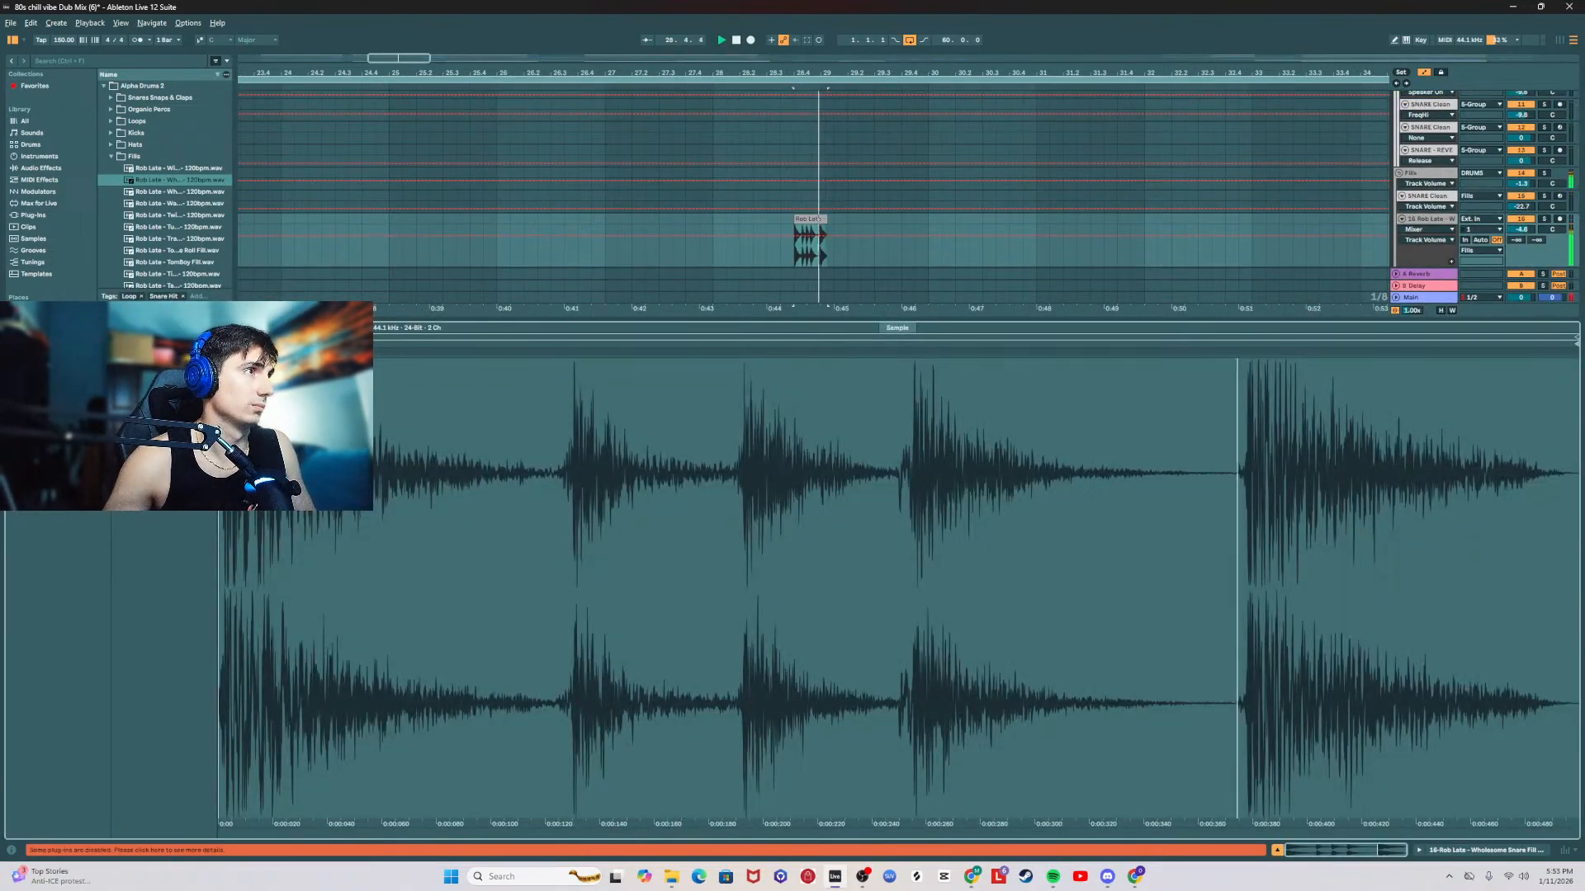
pyautogui.doubleClick(818, 218)
pyautogui.press('space')
pyautogui.doubleClick(808, 218)
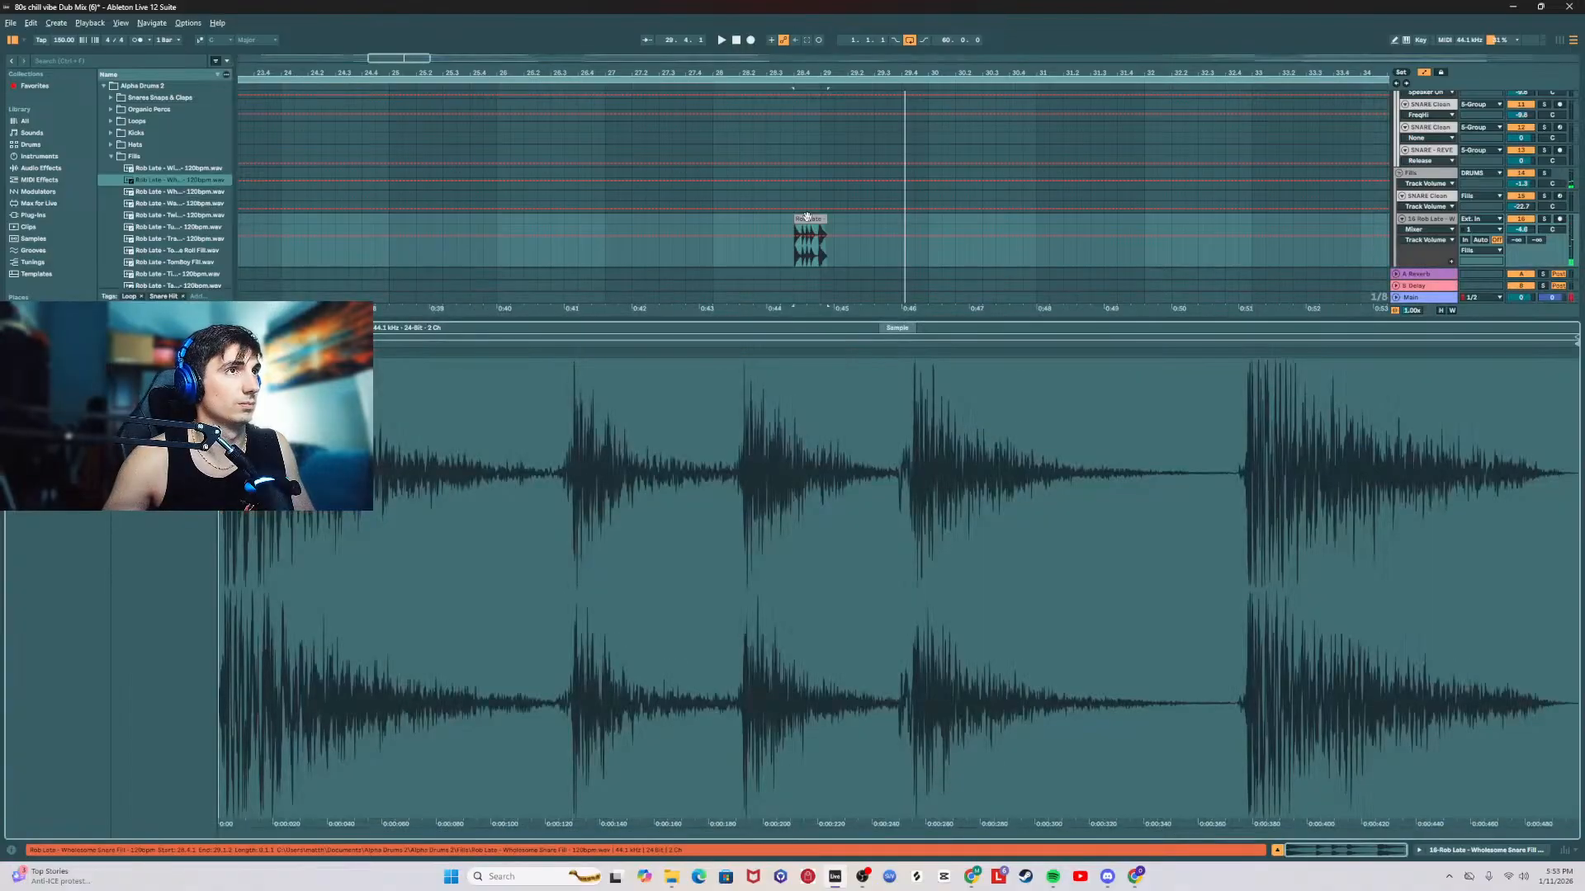
pyautogui.scroll(5, 814, 93)
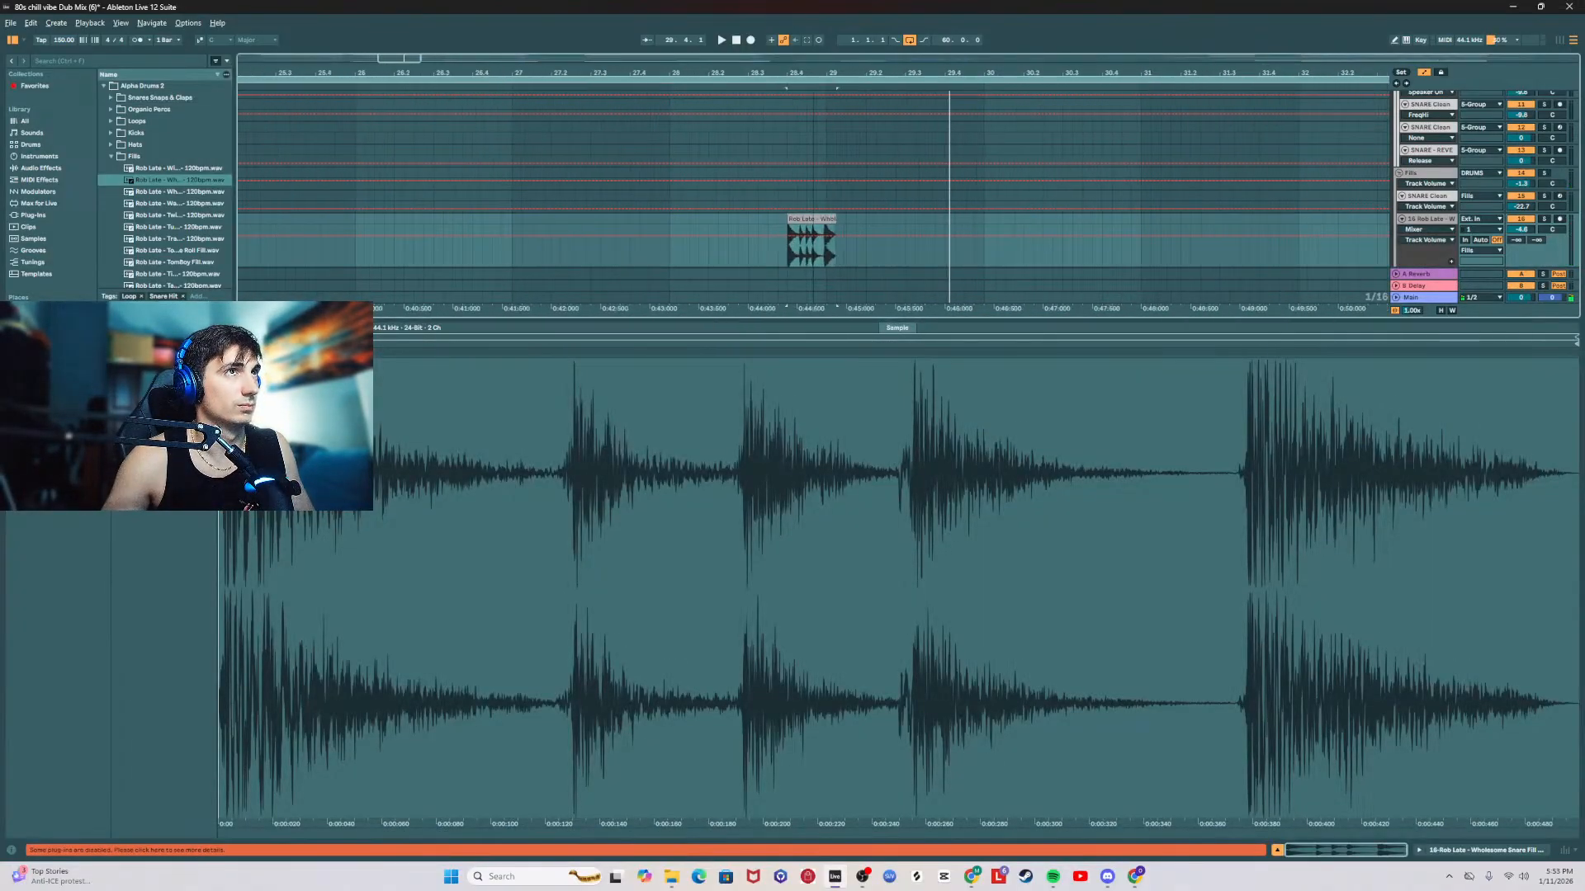
pyautogui.moveTo(753, 259); pyautogui.dragTo(665, 219)
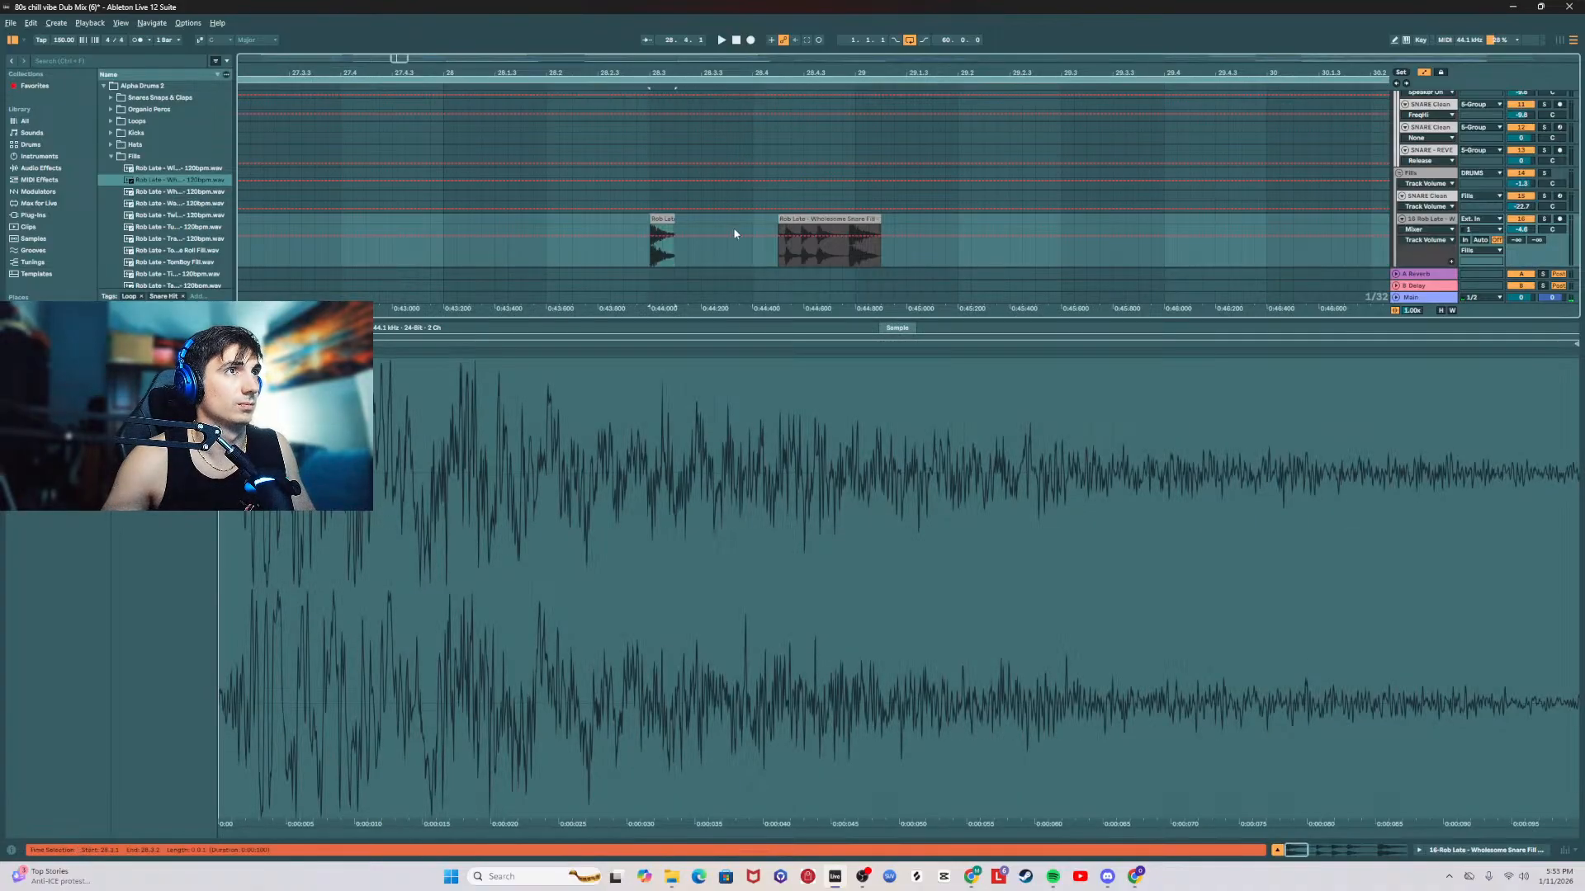
pyautogui.moveTo(797, 220); pyautogui.dragTo(762, 219)
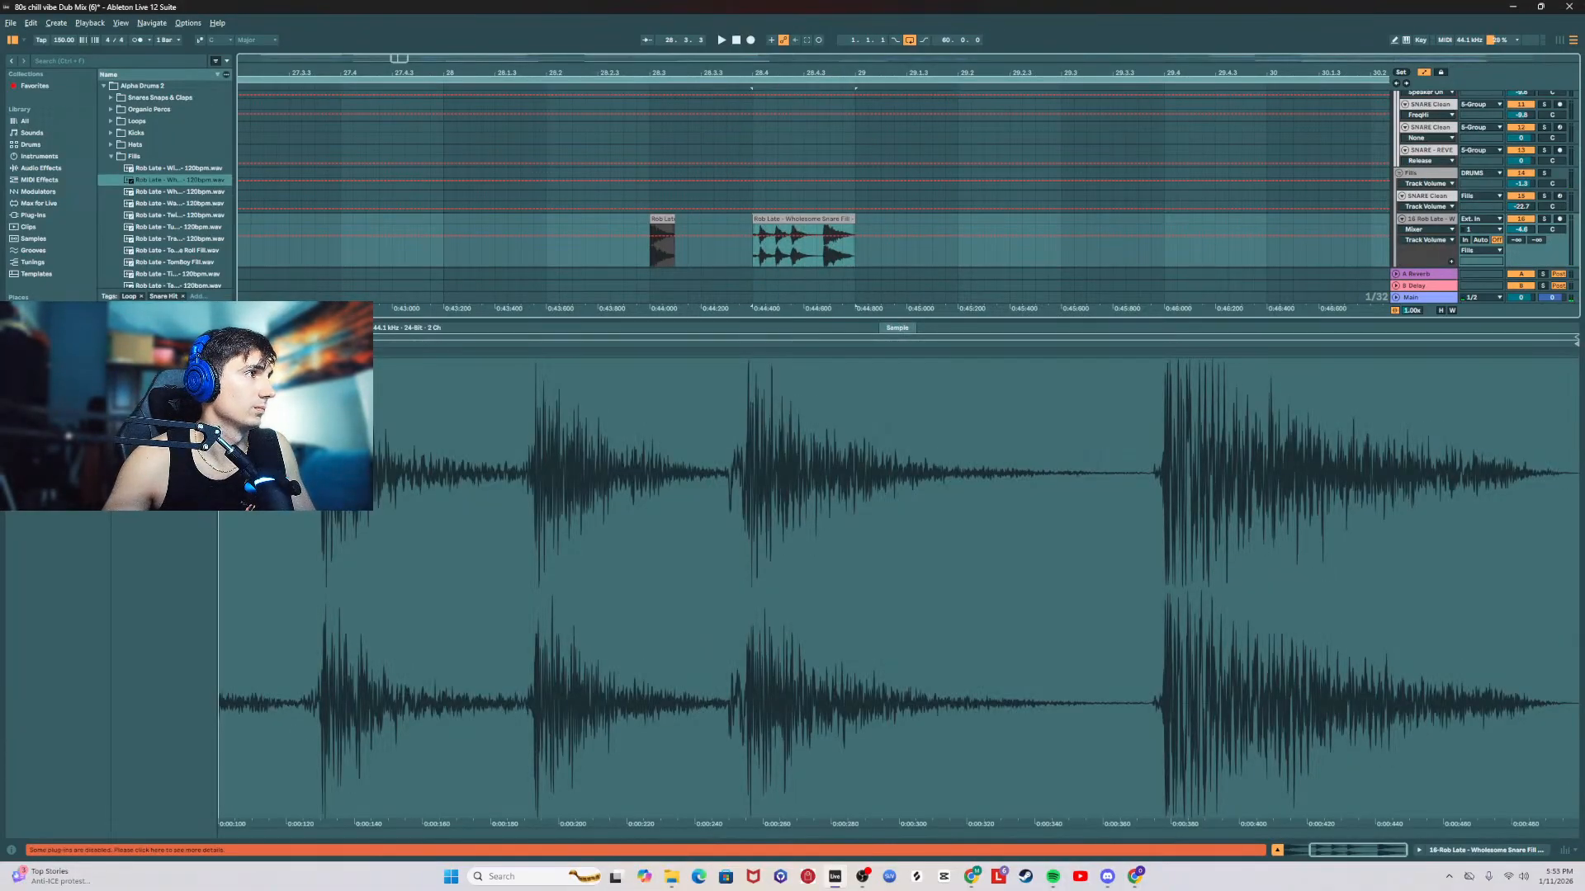
# Step: Warp the remaining Wholesome Snare Fill clip on beat 4 to space its hits evenly, and play the section
pyautogui.click(752, 250)
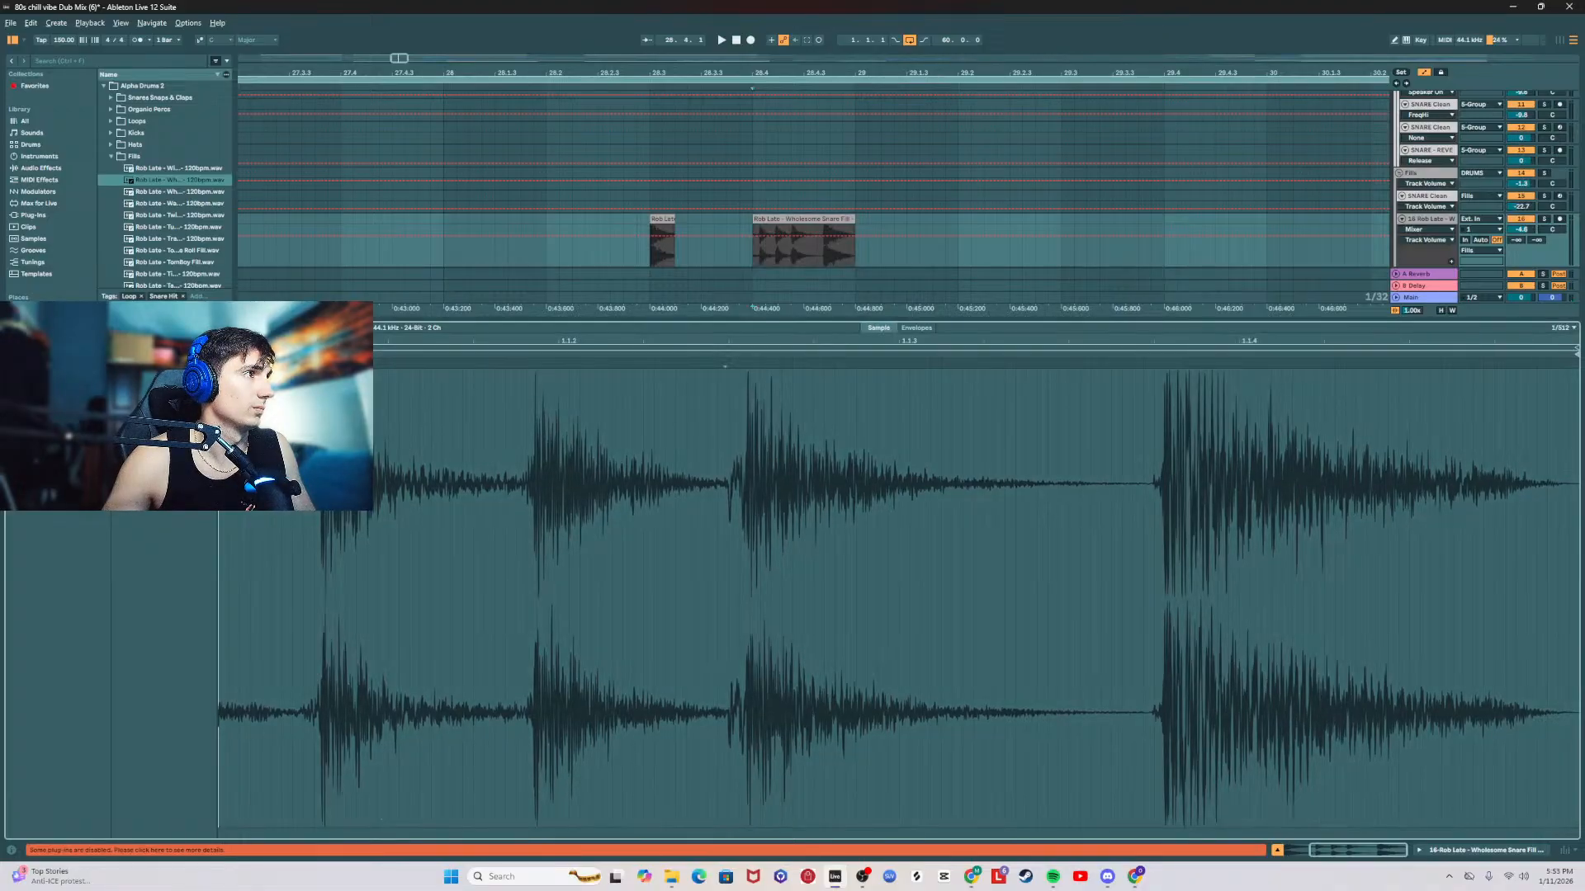
pyautogui.press('space')
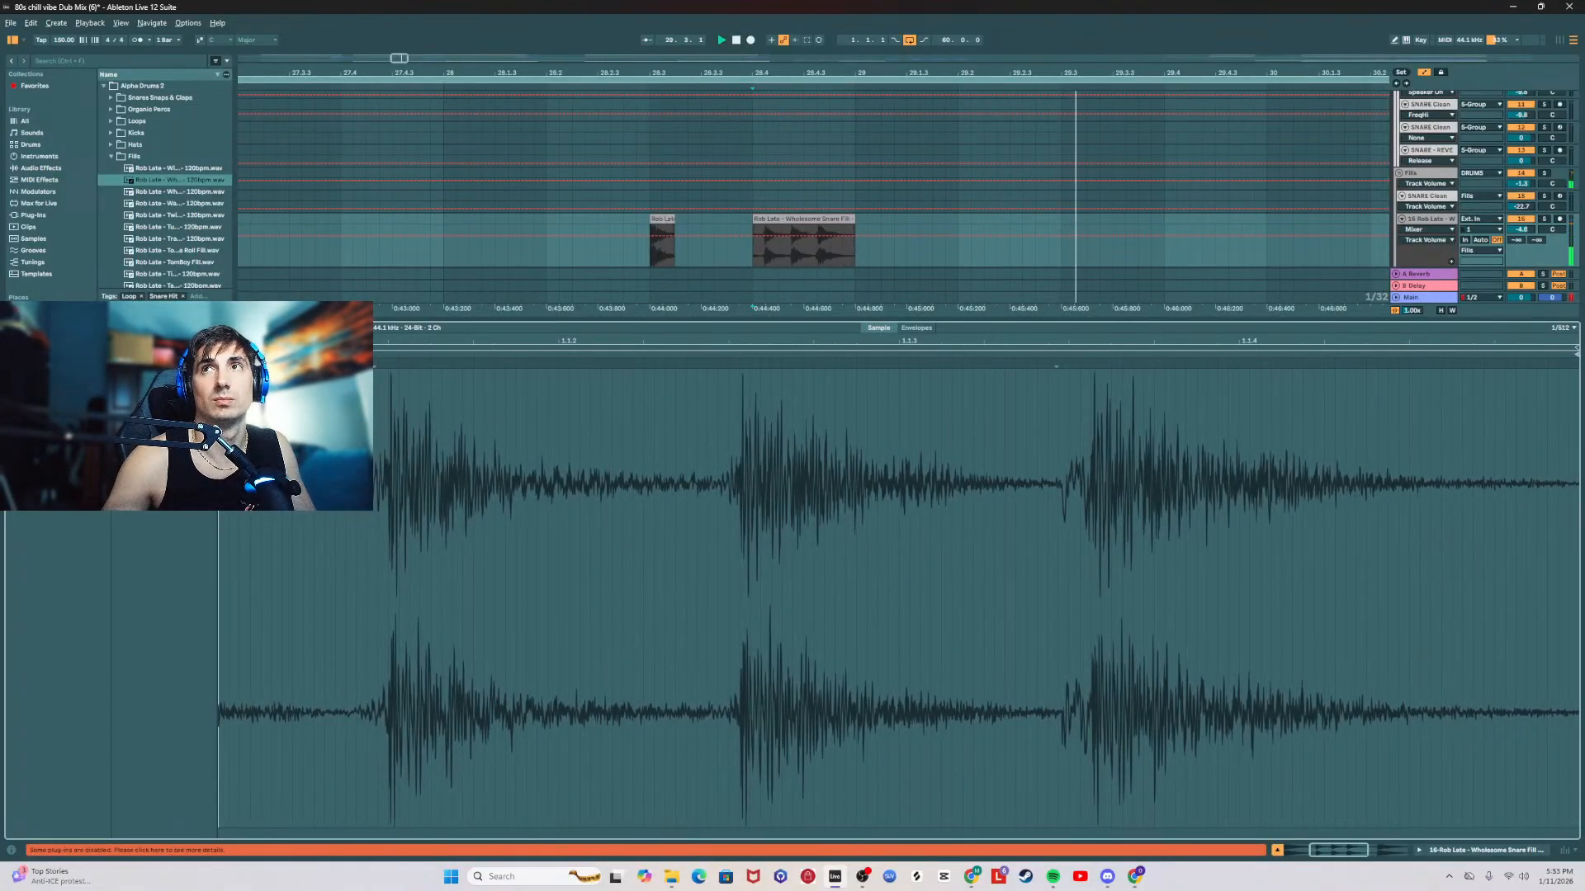
pyautogui.click(597, 230)
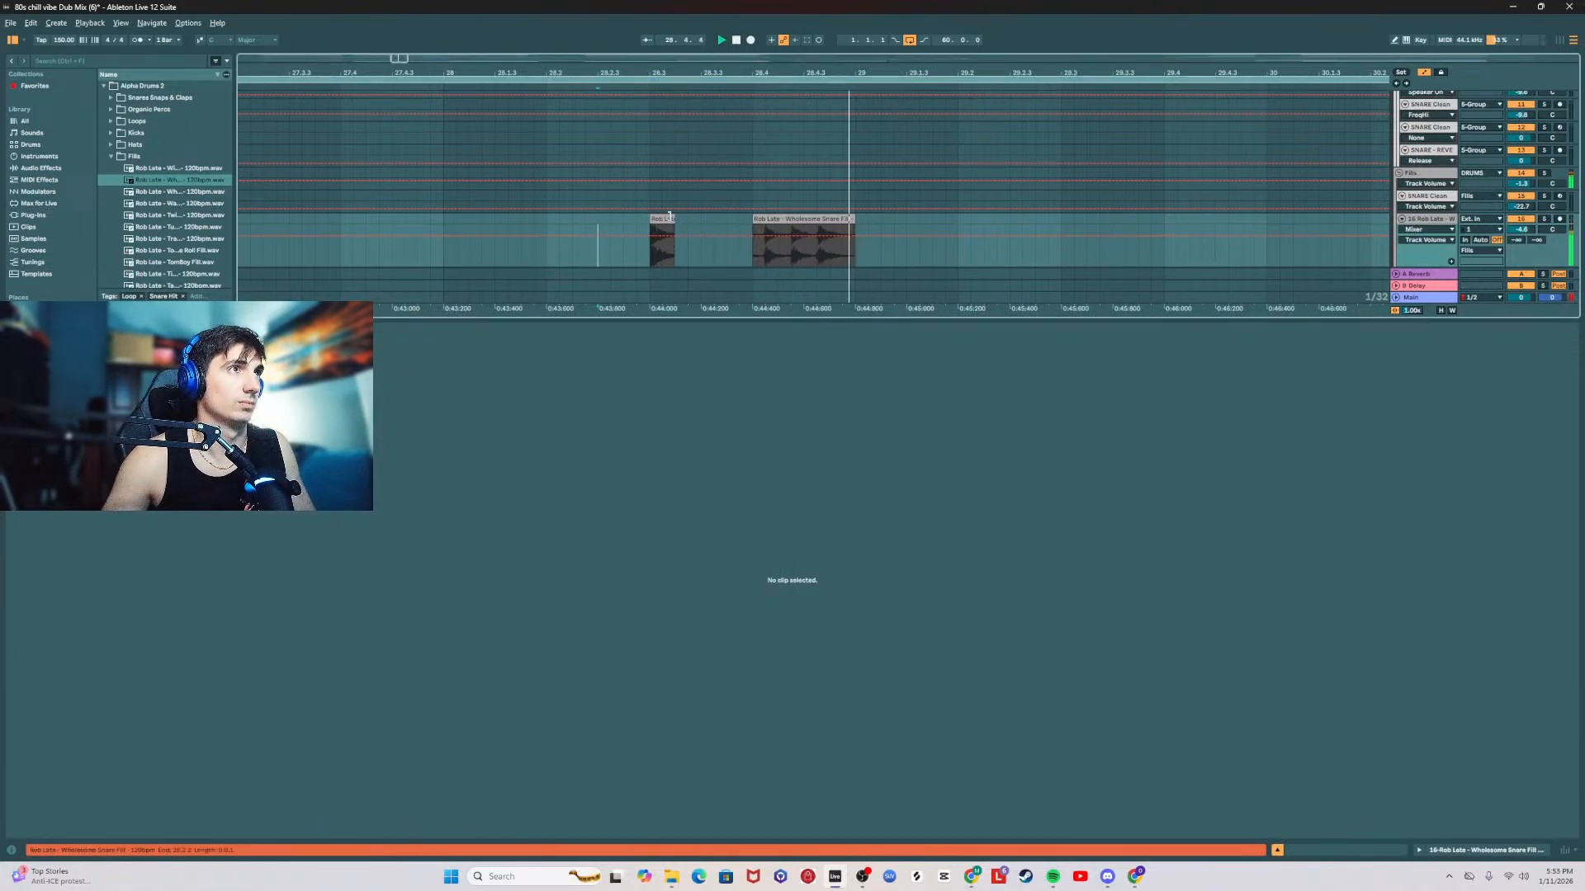
# Step: Delete the Wholesome Snare Fill remainder on beat 4 of bar 28 and audition more Rob Late samples in the Fills folder
pyautogui.click(797, 240)
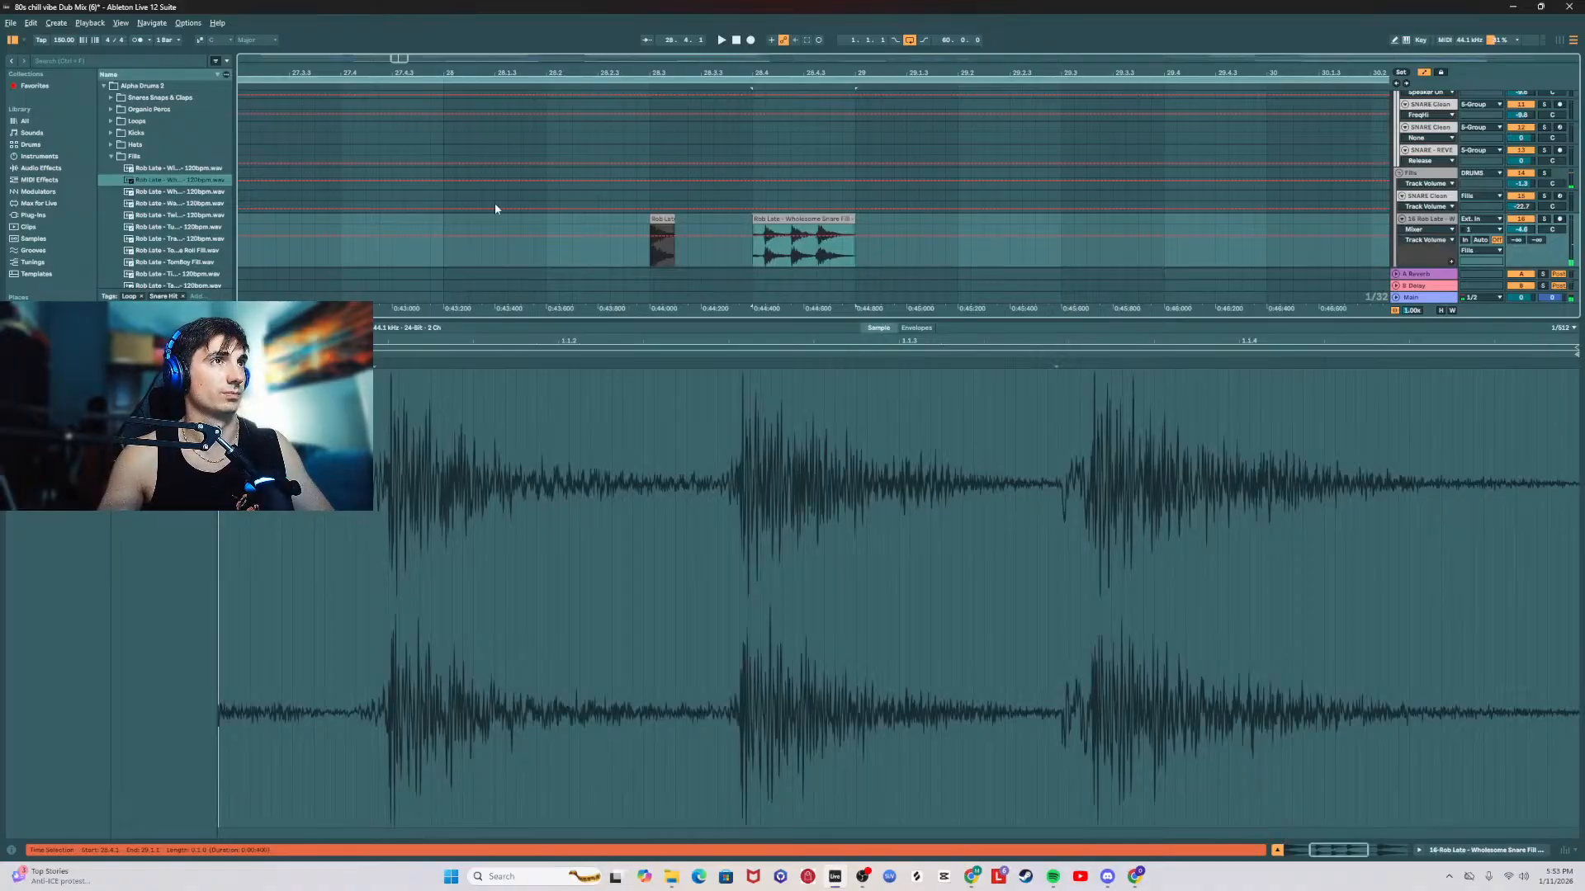
pyautogui.press('Delete')
pyautogui.click(155, 227)
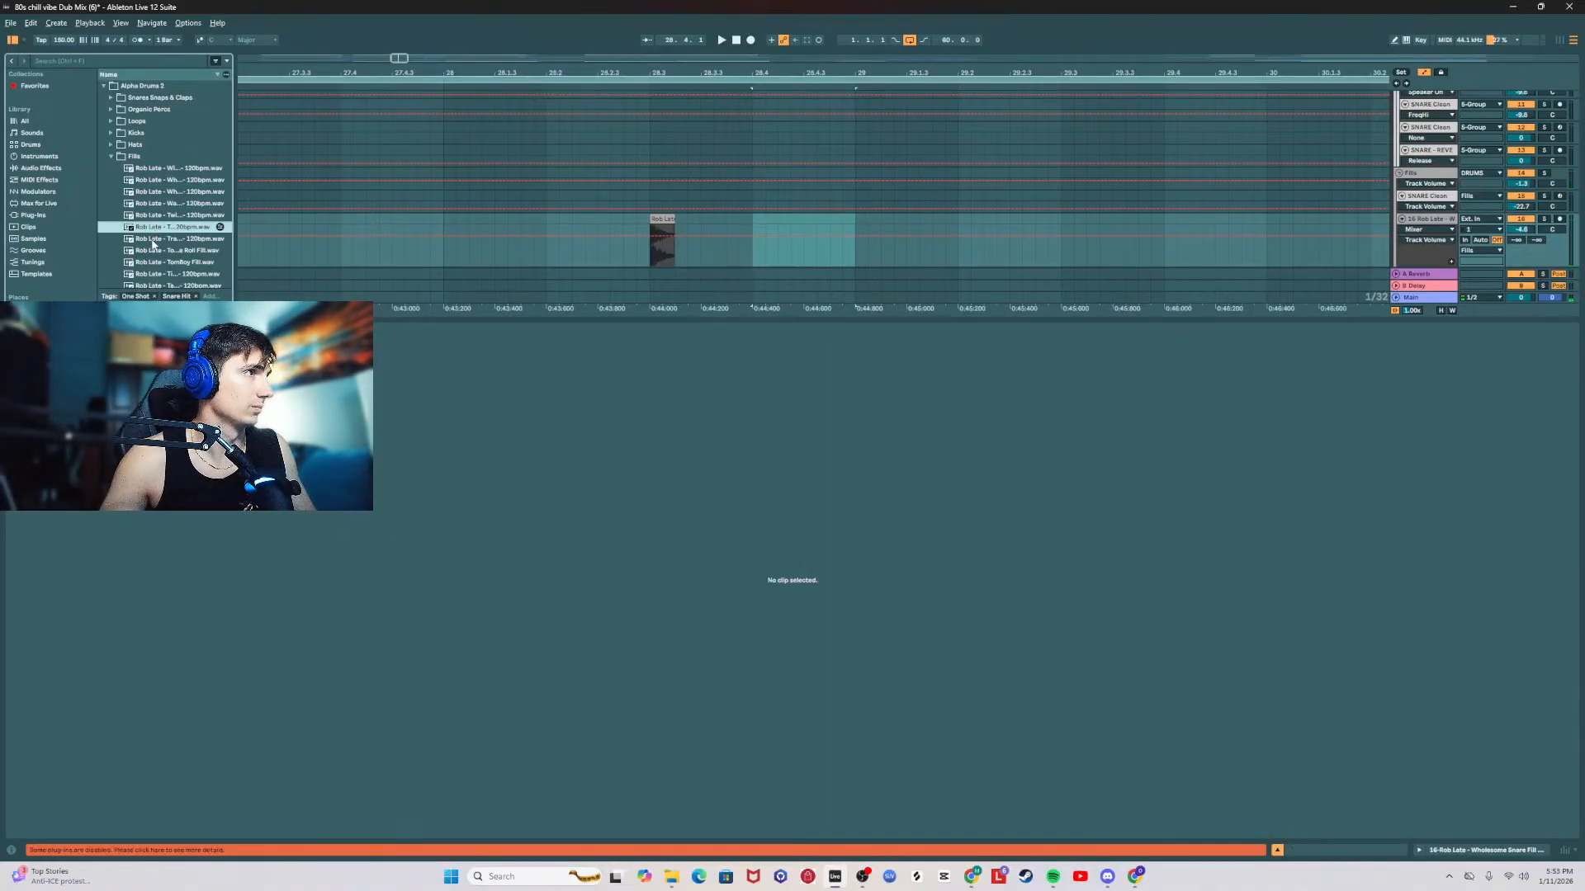
pyautogui.click(153, 241)
pyautogui.click(180, 251)
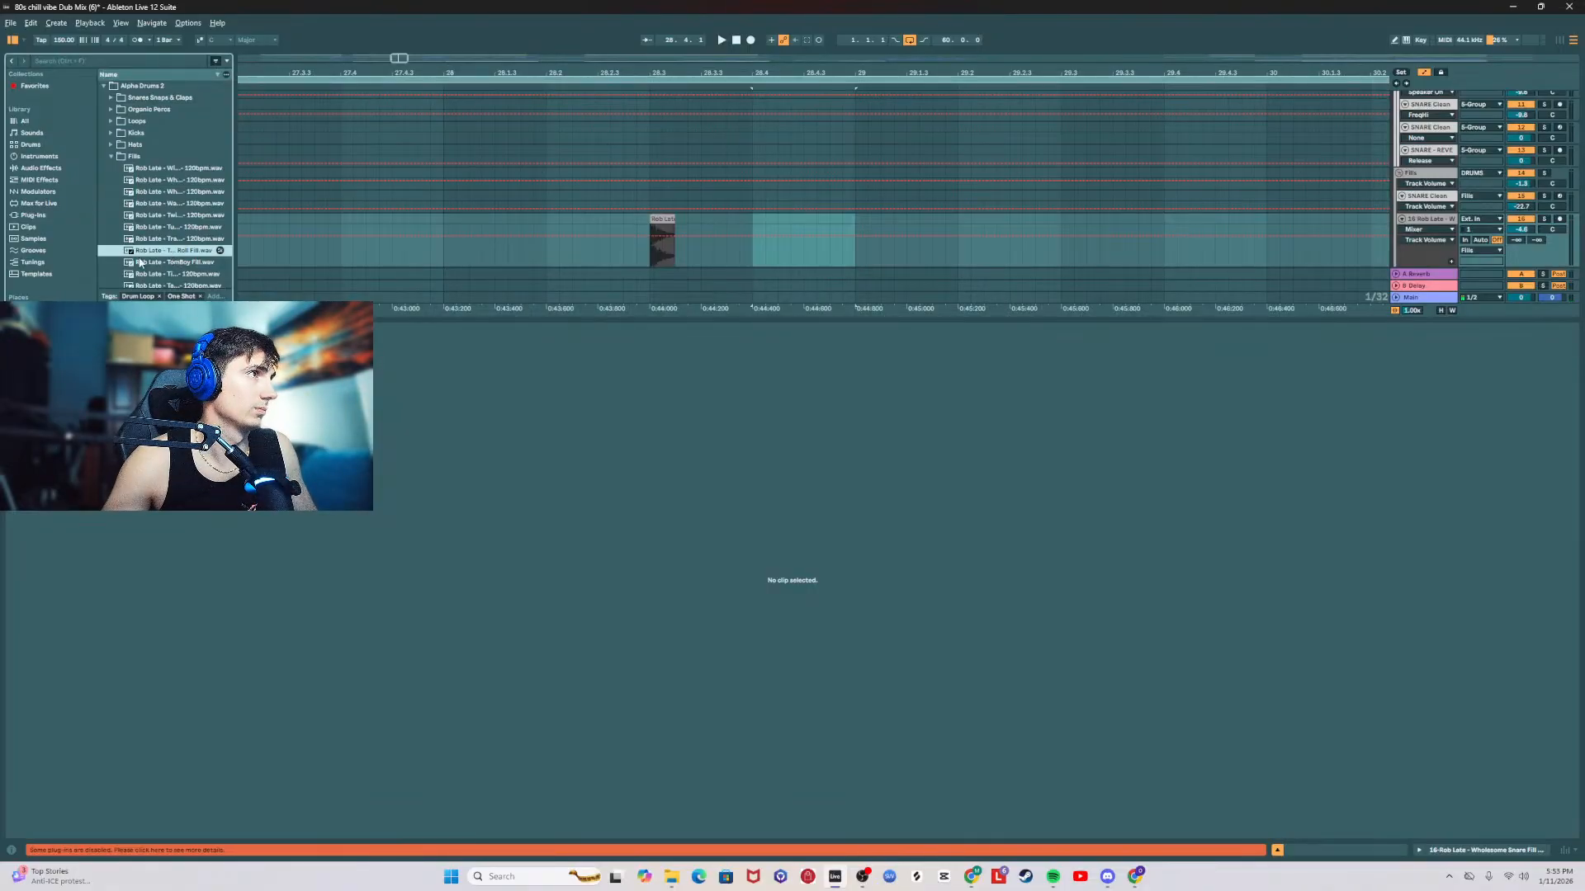
# Step: Place the TomBoy Snare Roll Fill in bar 28 on the fill track, trim its start and play it with the drums
pyautogui.moveTo(140, 252)
pyautogui.mouseDown()
pyautogui.moveTo(513, 258)
pyautogui.moveTo(694, 240)
pyautogui.moveTo(643, 230)
pyautogui.moveTo(659, 228)
pyautogui.mouseUp()
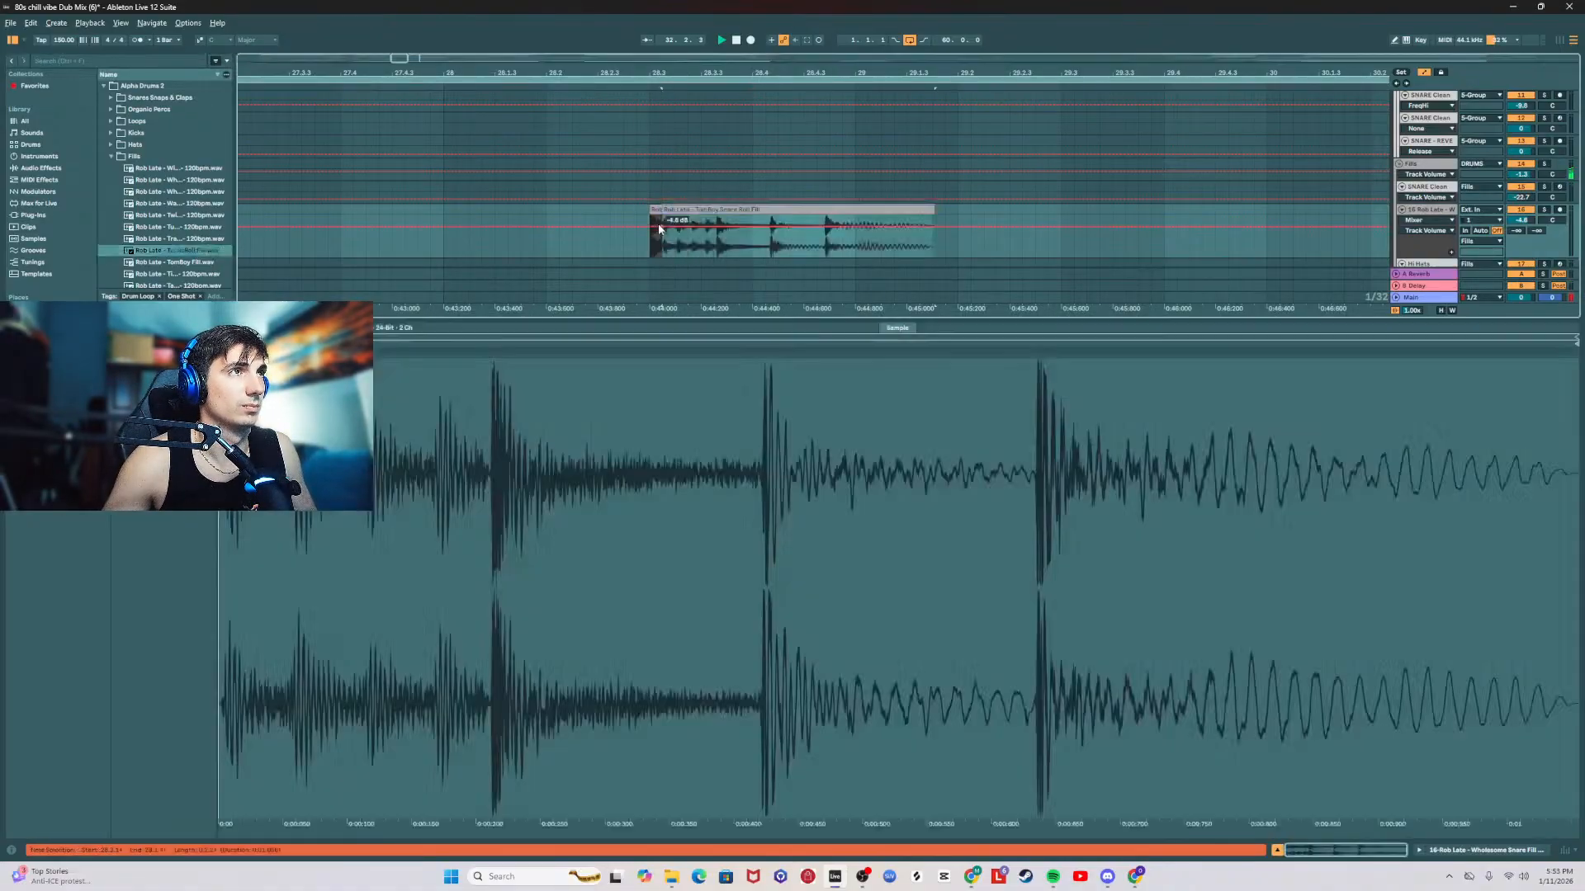
pyautogui.click(622, 243)
pyautogui.press('space')
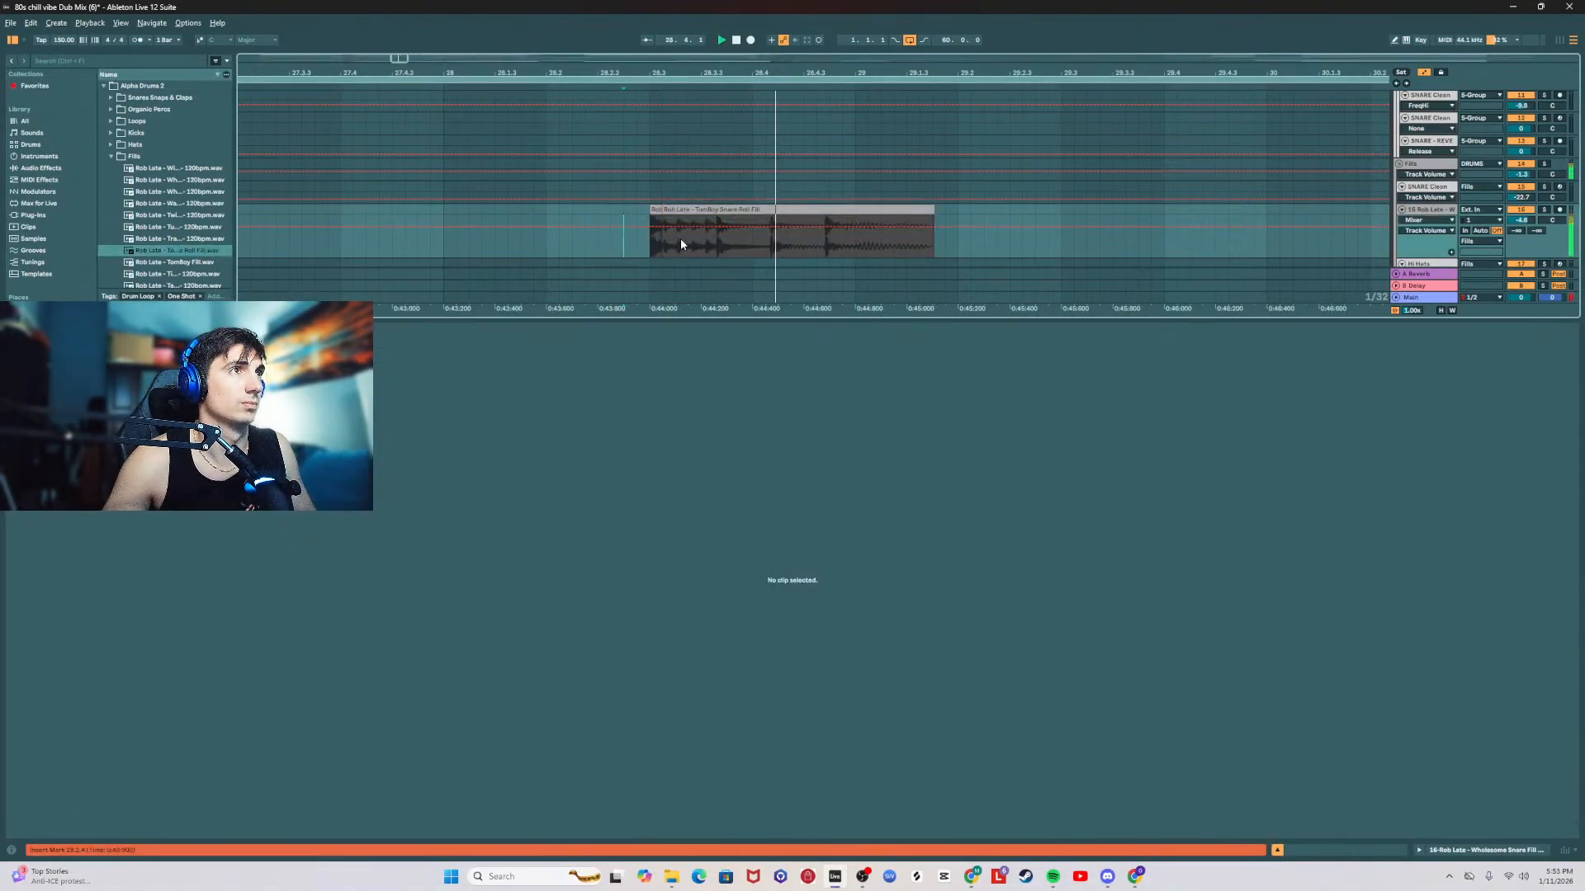
pyautogui.press('space')
pyautogui.hotkey('ctrl', 'z')
pyautogui.press('space')
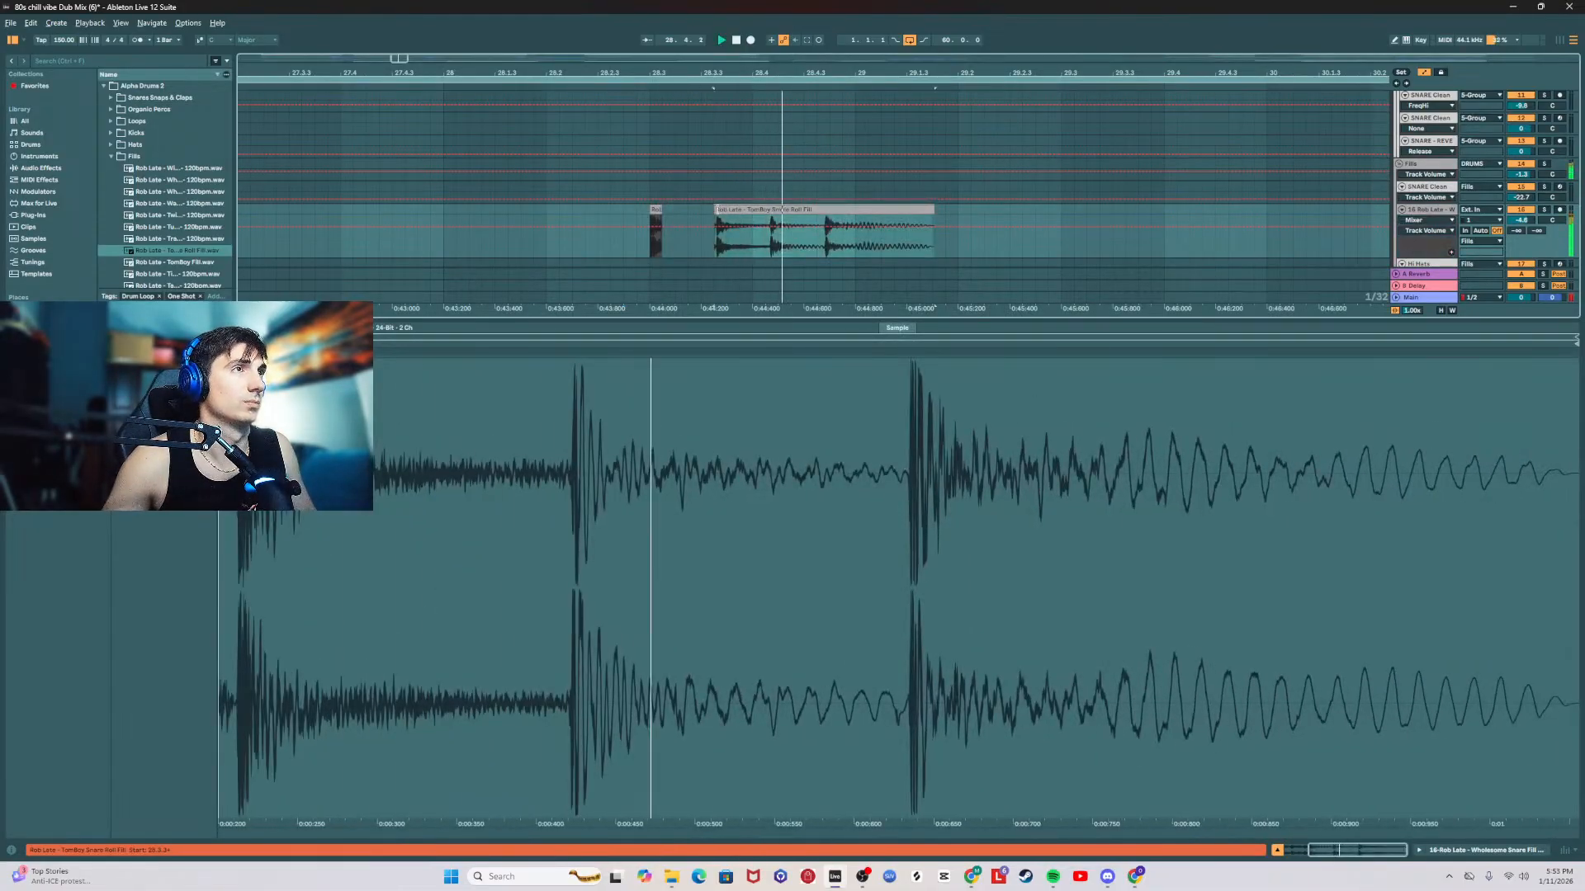
# Step: Try the trimmed TomBoy Snare Roll Fill directly after the snare hit on beat 3 of bar 28, and delete it
pyautogui.press('space')
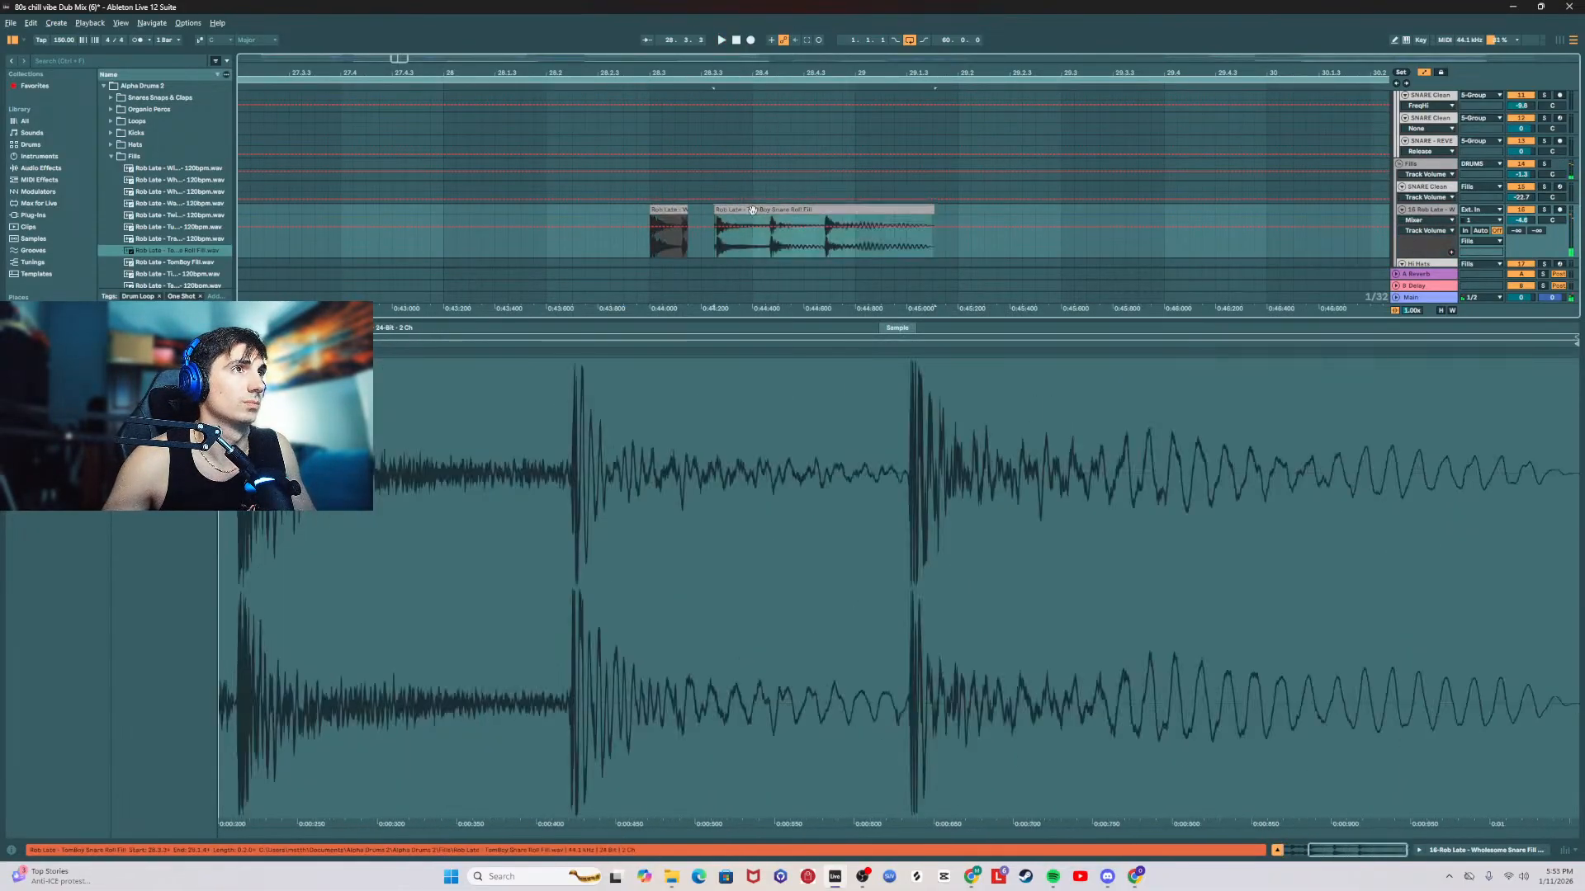
pyautogui.hotkey('ctrl', 'y')
pyautogui.click(611, 216)
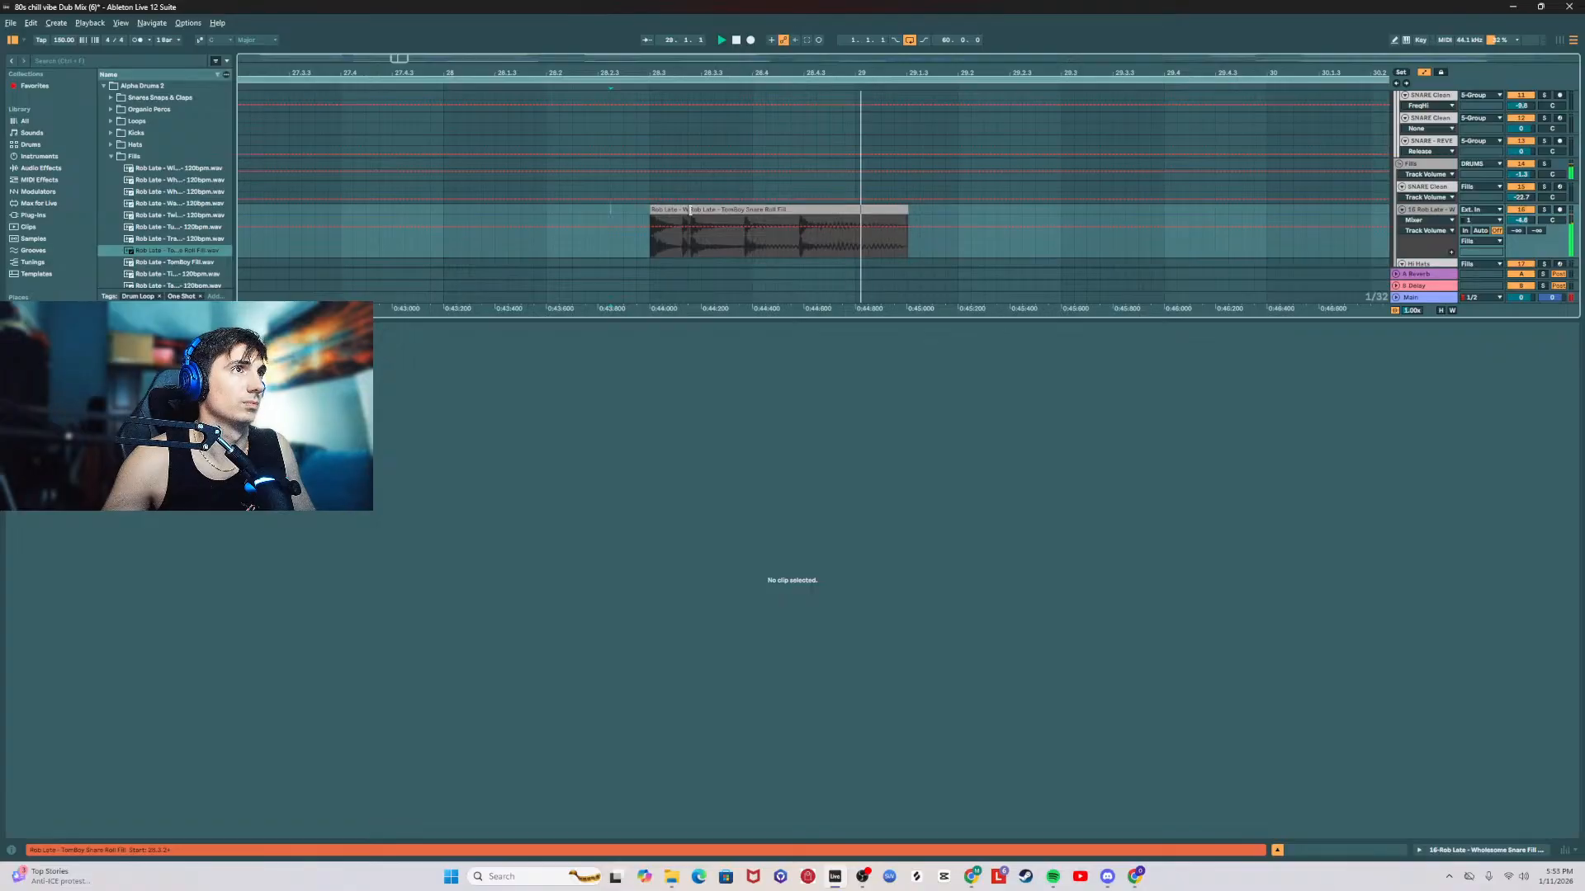
pyautogui.click(737, 210)
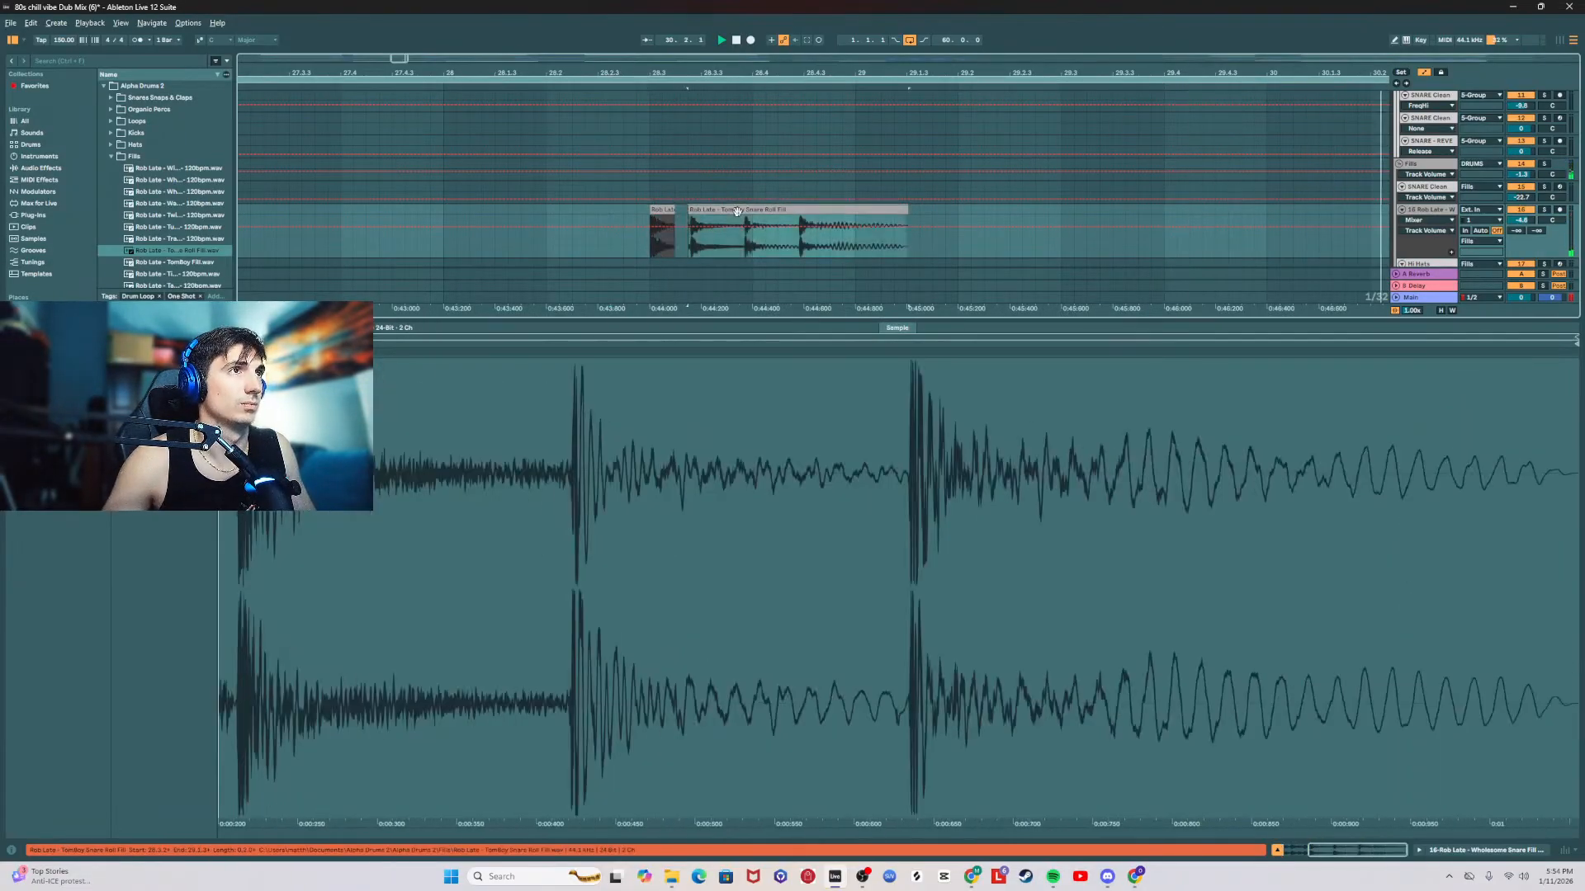
pyautogui.press('Delete')
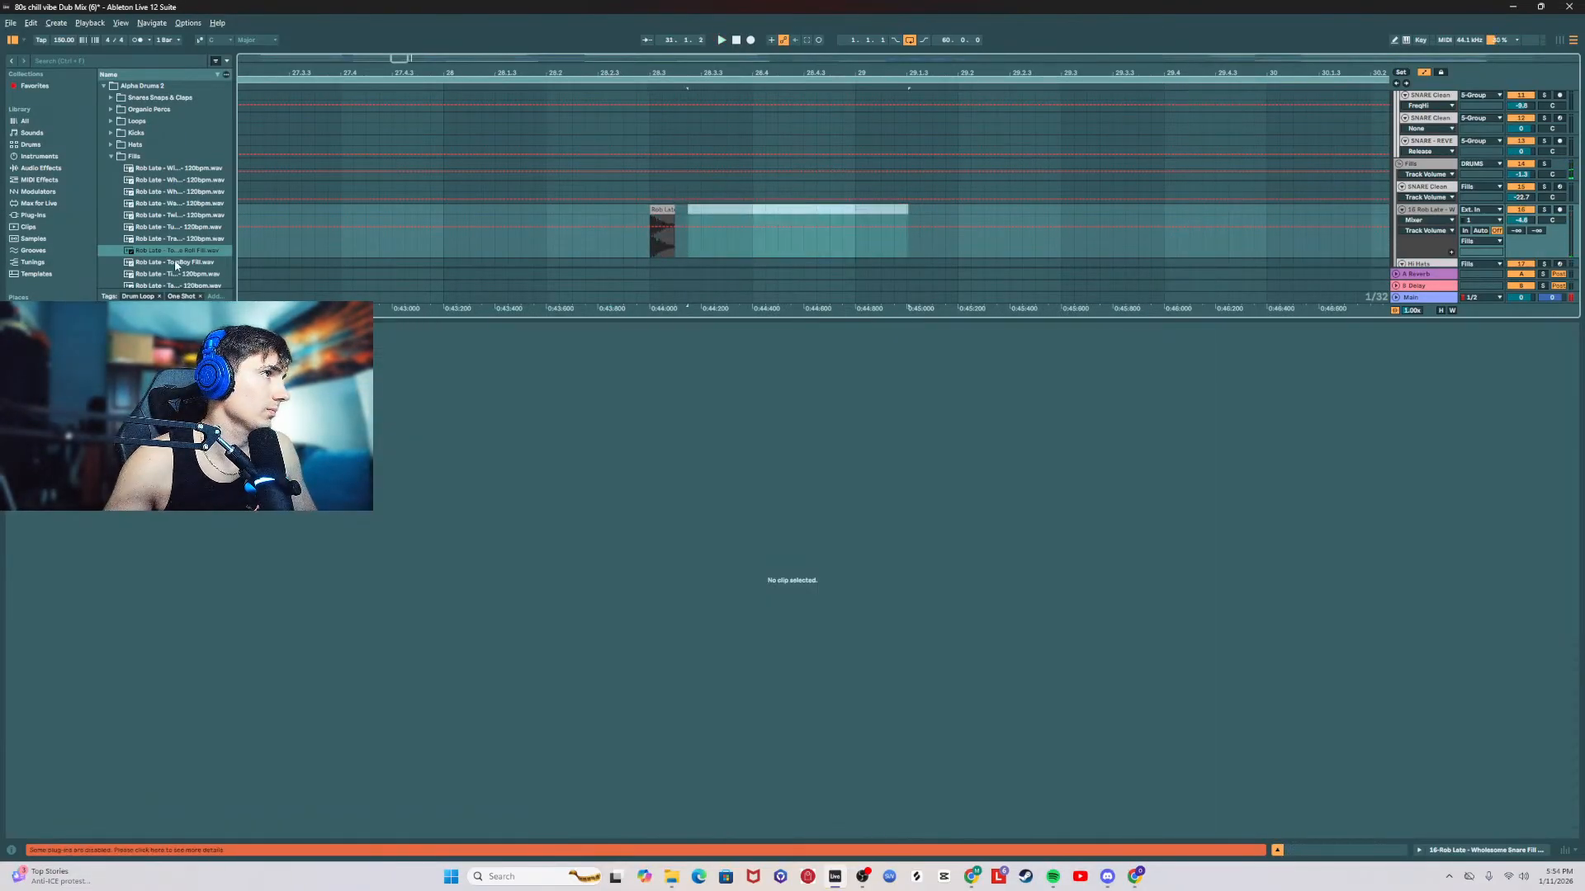
# Step: Add the 130bpm Rob Late fill listed below TomBoy Fill at beat 4 of bar 28, trimmed to bar 29, and extend the Wholesome clip before it
pyautogui.click(185, 270)
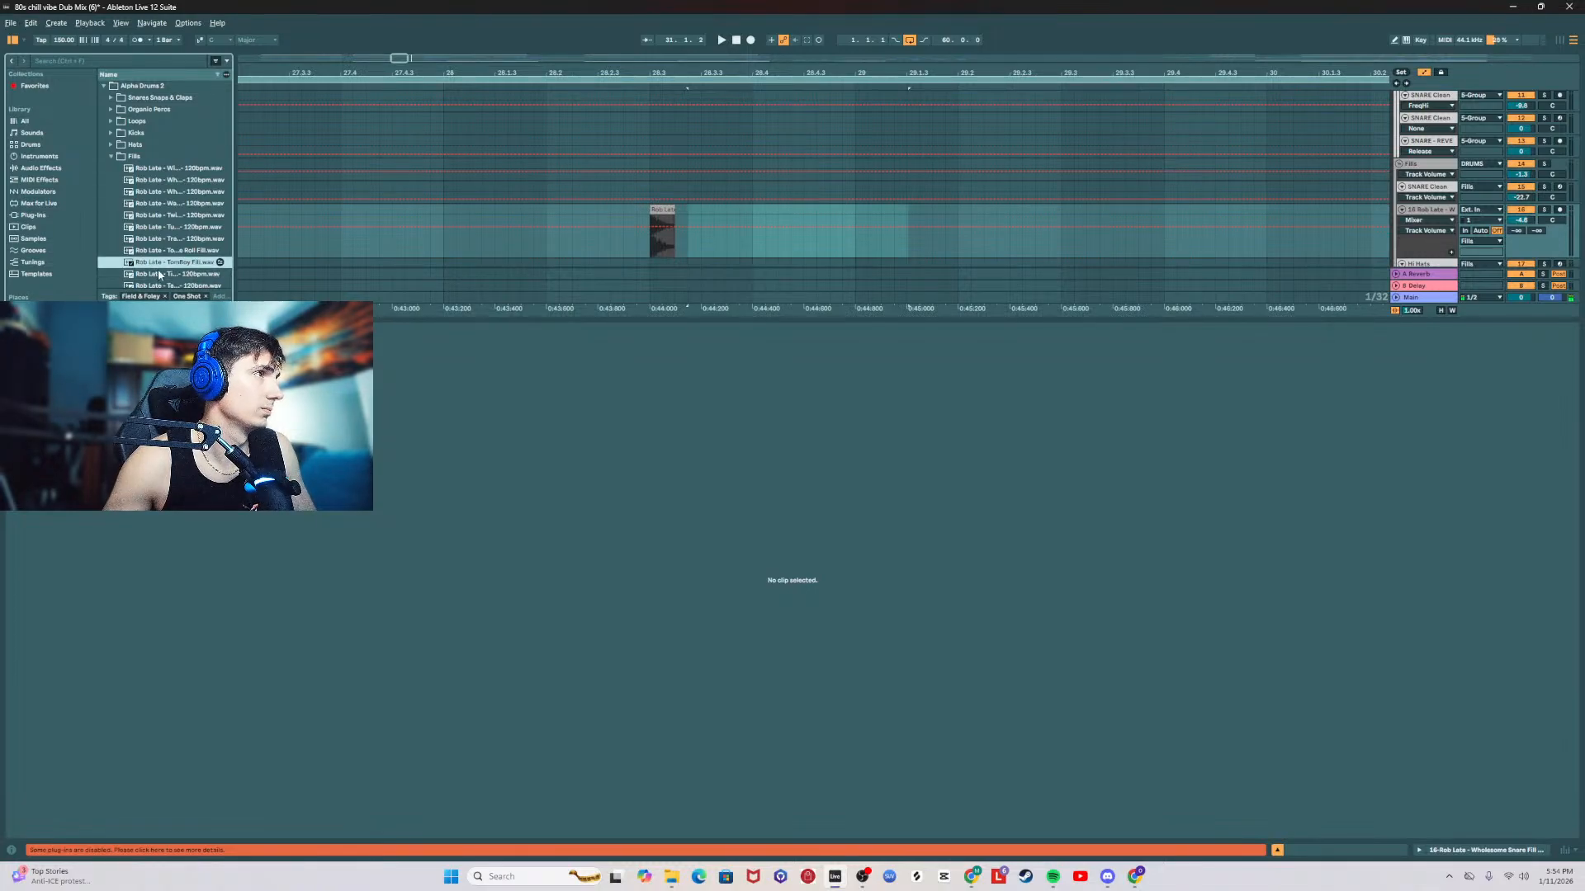
pyautogui.moveTo(134, 278); pyautogui.dragTo(727, 200)
pyautogui.click(638, 241)
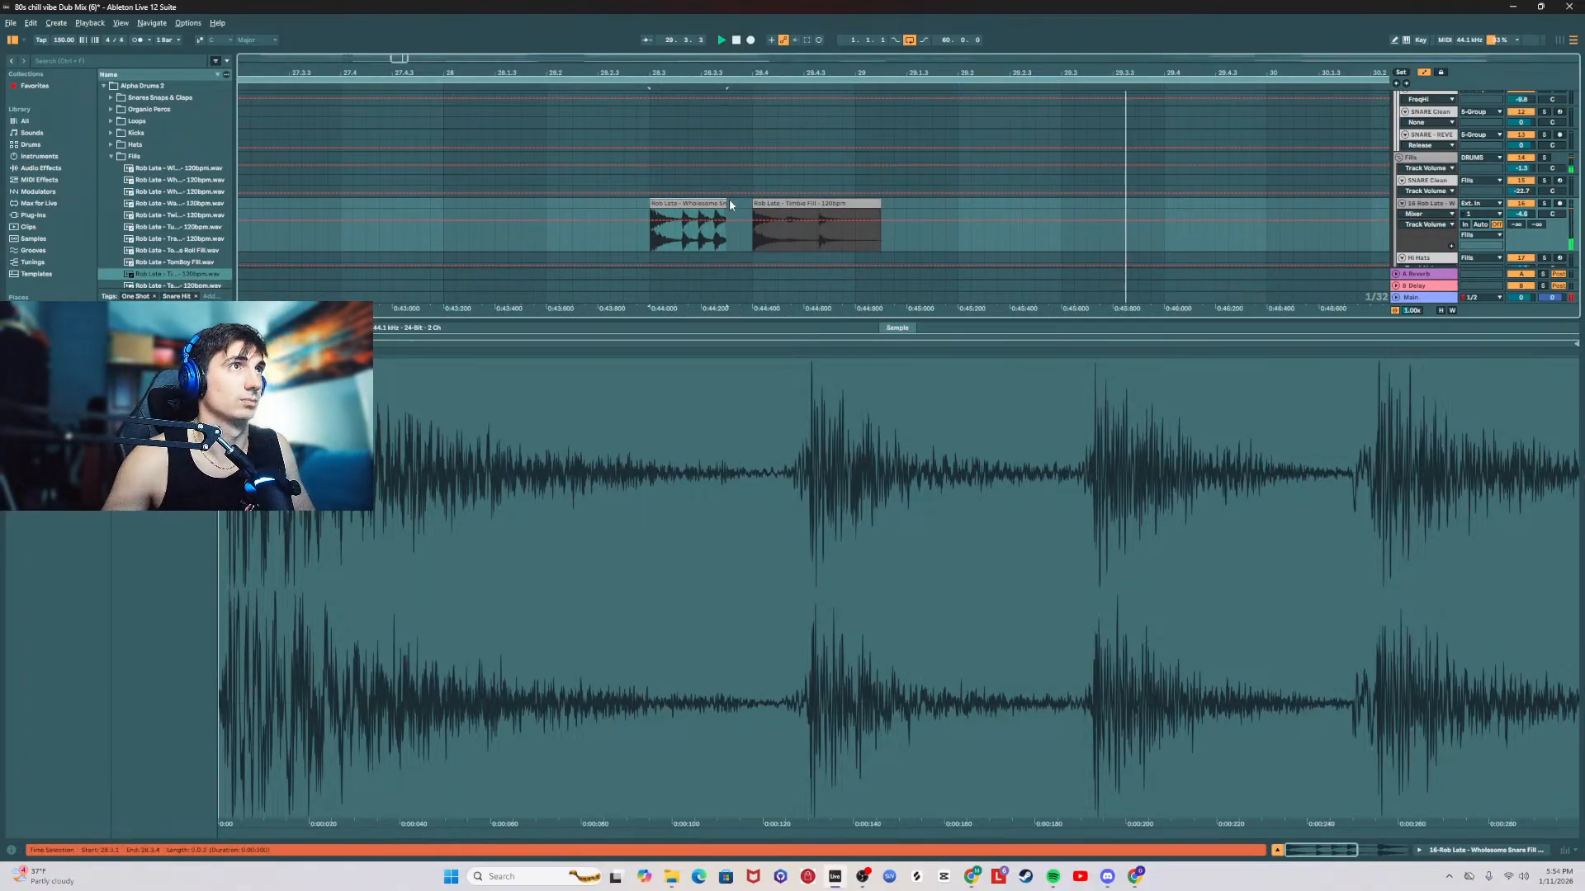
pyautogui.moveTo(720, 72); pyautogui.dragTo(713, 22)
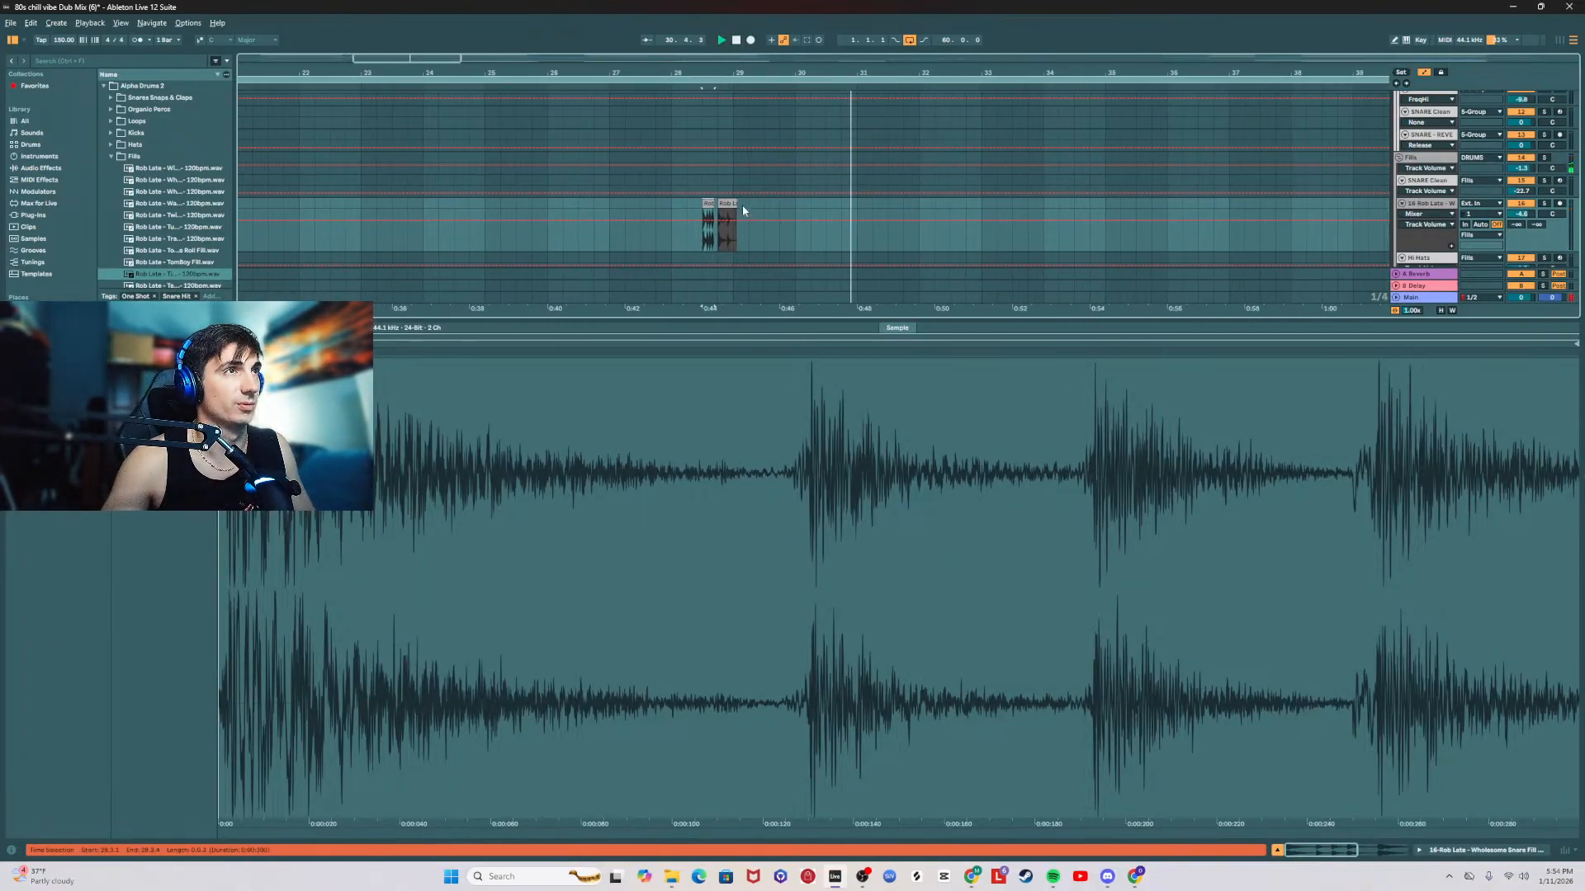
pyautogui.moveTo(735, 201); pyautogui.dragTo(731, 202)
# Step: Play the combined fill leading into bar 29 and lower its track volume to about -12.5 dB
pyautogui.click(698, 246)
pyautogui.press('space')
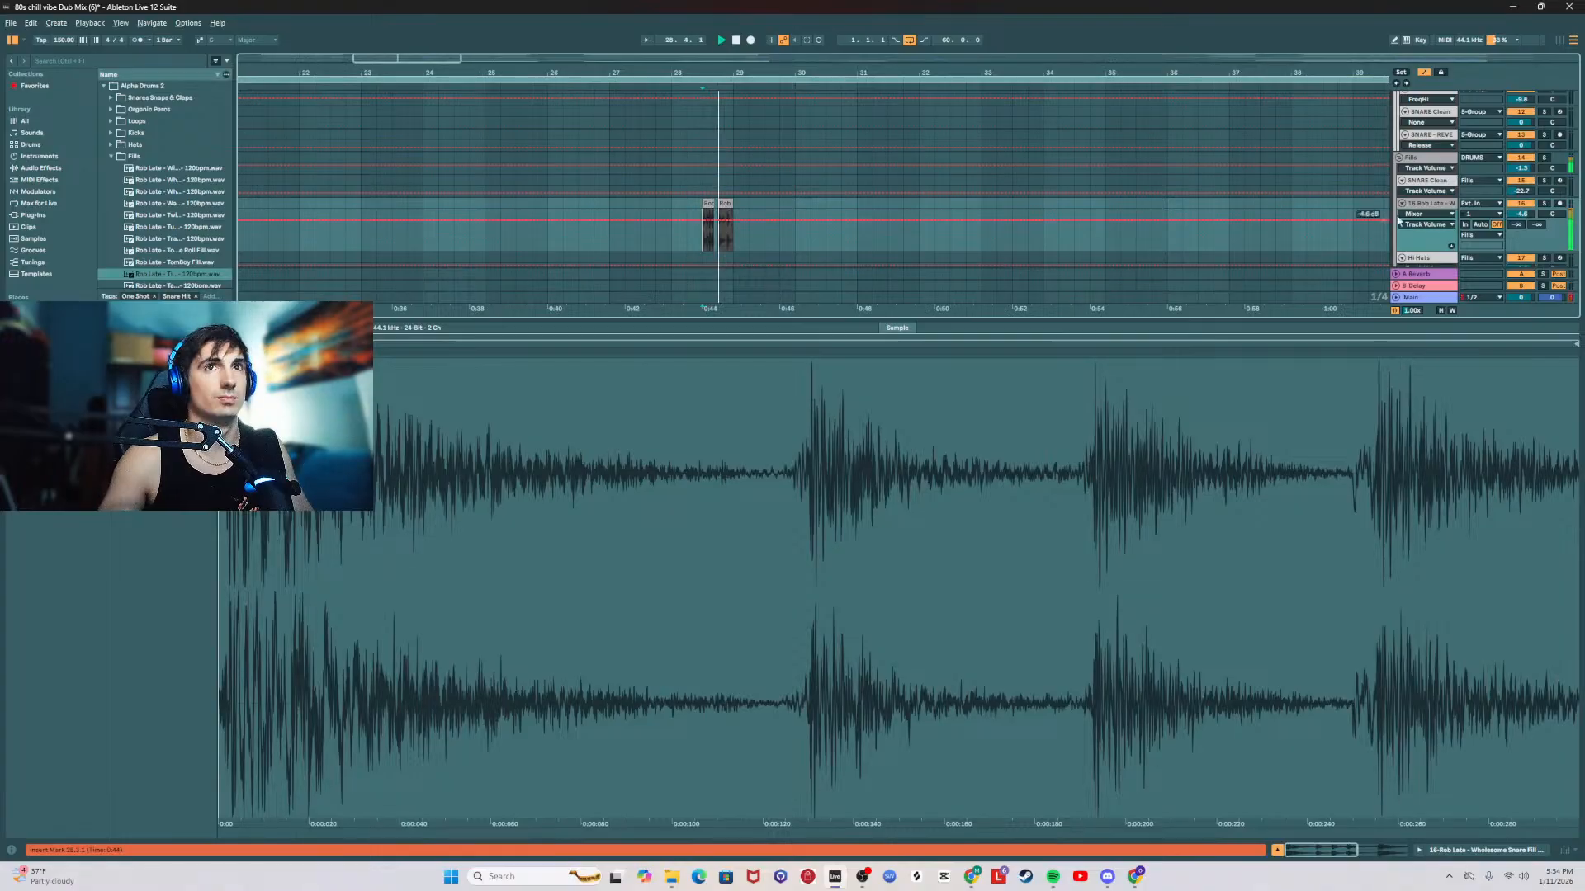
pyautogui.click(1425, 206)
pyautogui.doubleClick(1424, 207)
pyautogui.press('space')
pyautogui.press('space')
pyautogui.moveTo(1520, 214); pyautogui.dragTo(1521, 234)
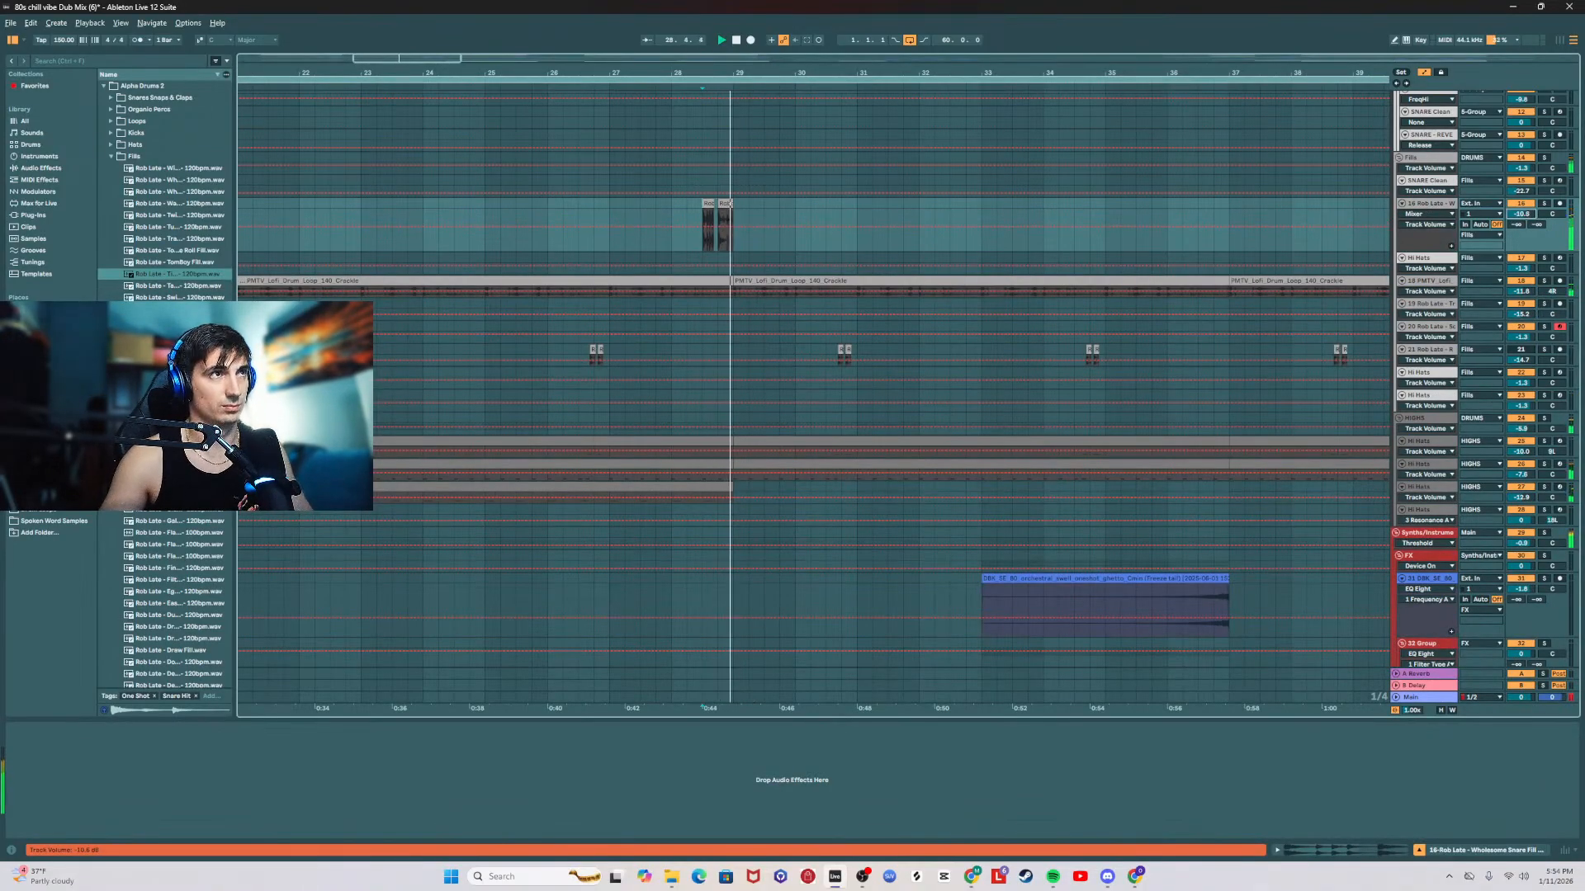
pyautogui.press('space')
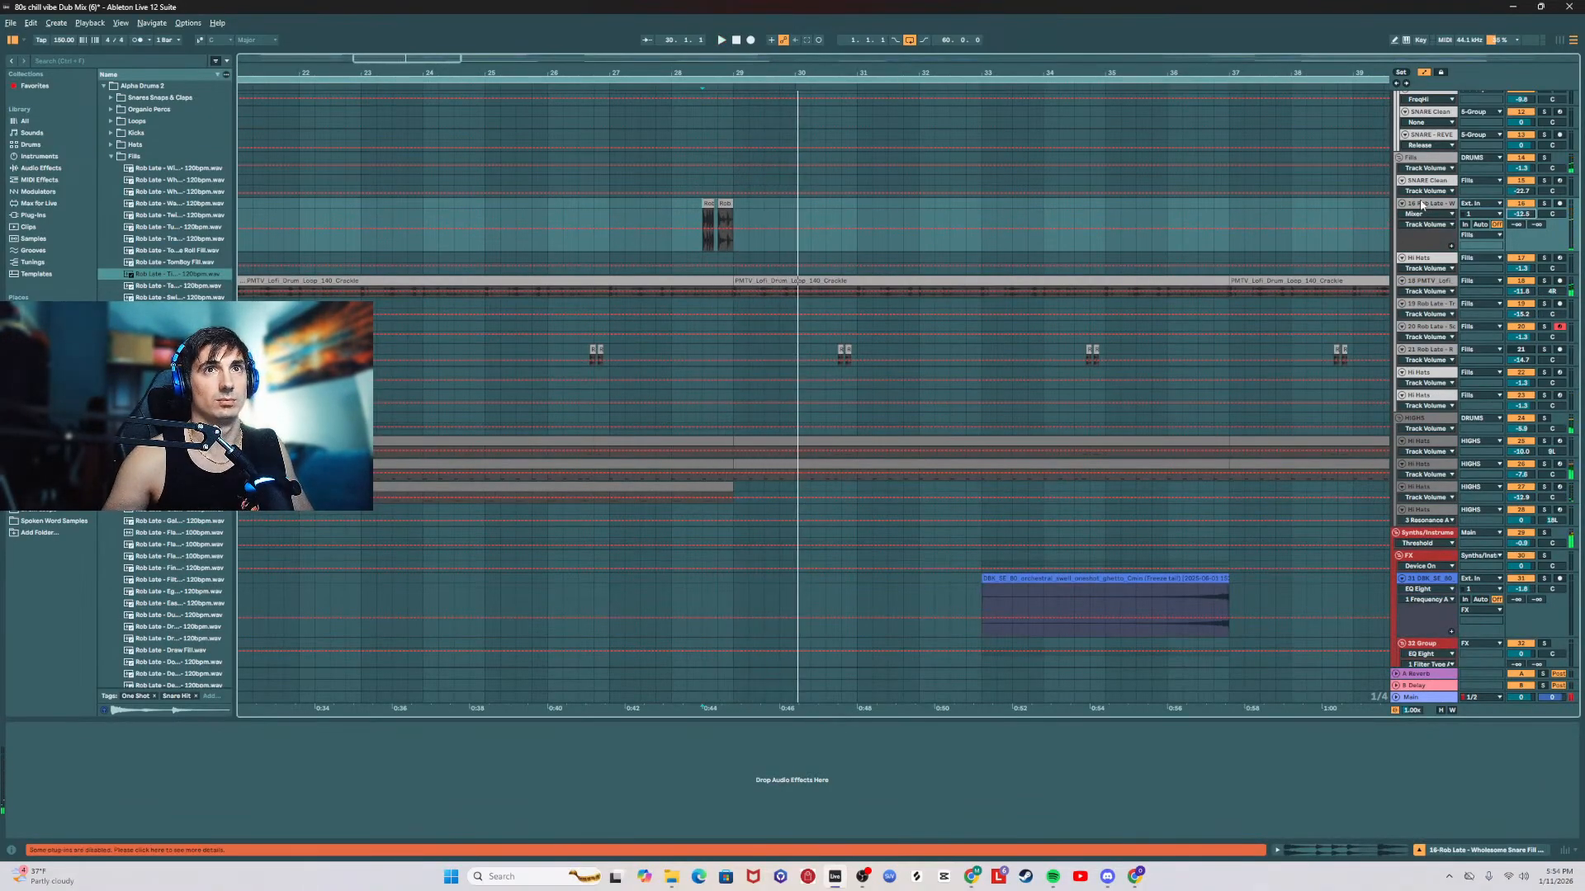
pyautogui.press('space')
pyautogui.press('Left')
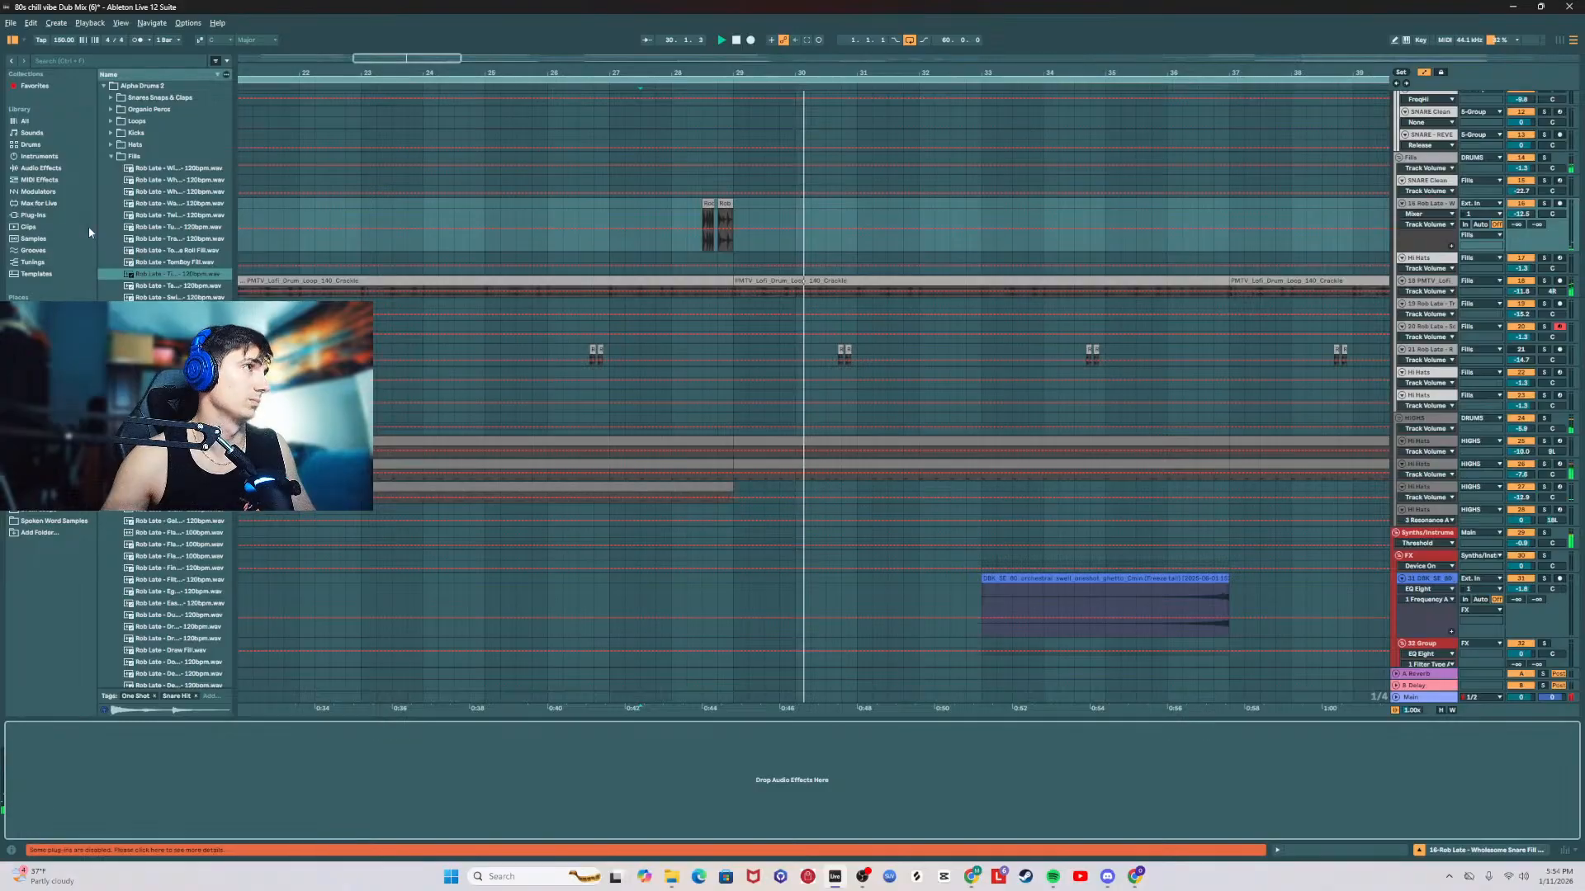
pyautogui.press('space')
# Step: Move the four-bar section containing the fill from bar 25 to bar 33 on the same track and play it
pyautogui.moveTo(703, 72); pyautogui.dragTo(703, 35)
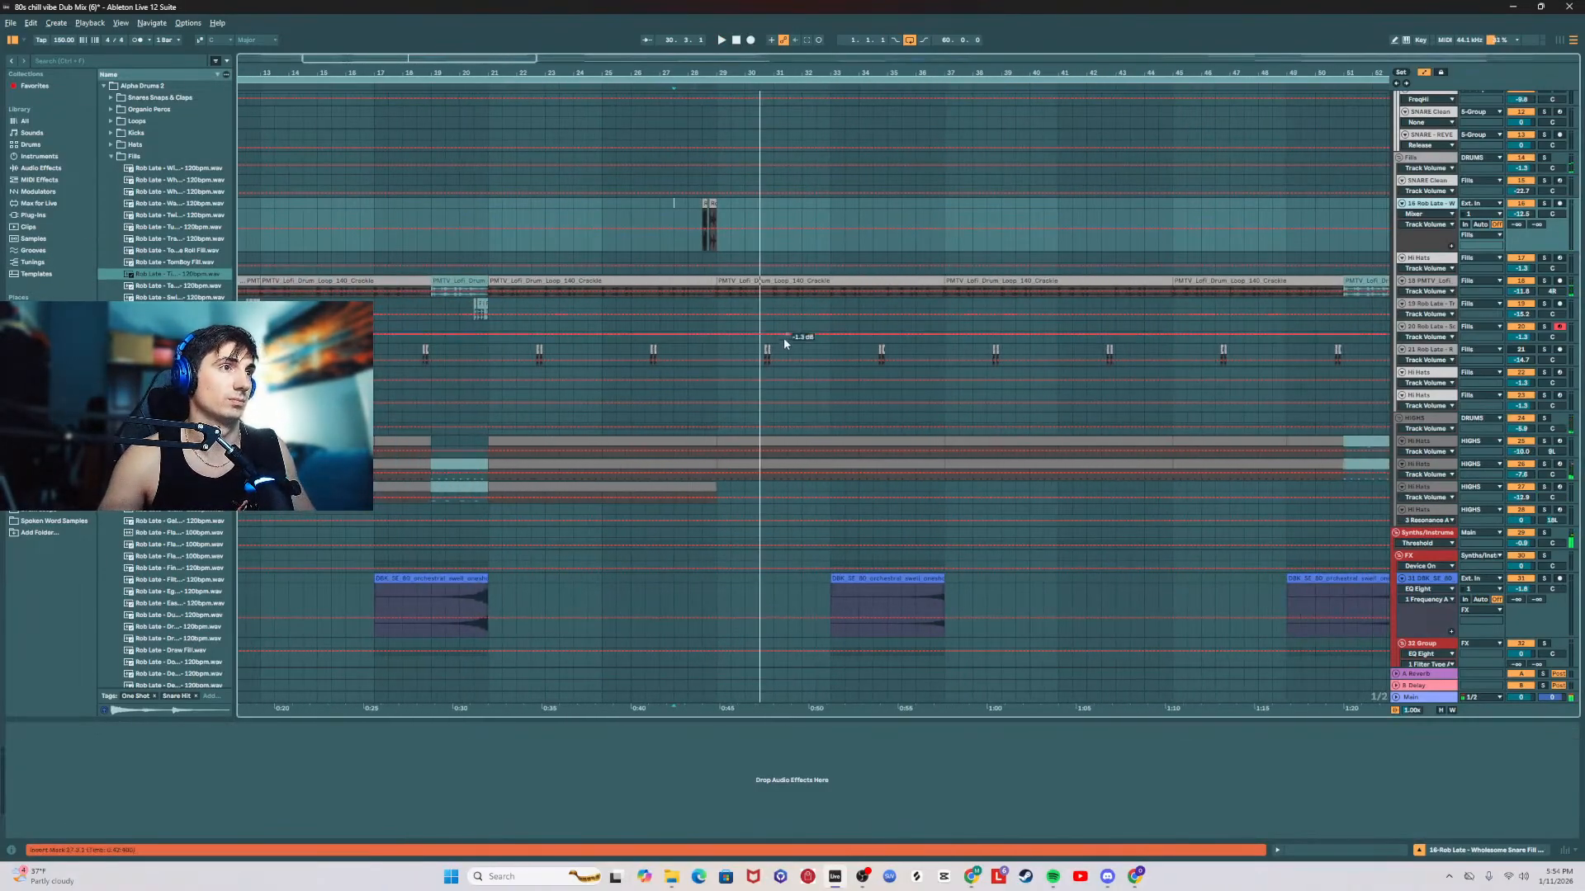
pyautogui.scroll(-4, 768, 355)
pyautogui.scroll(5, 720, 382)
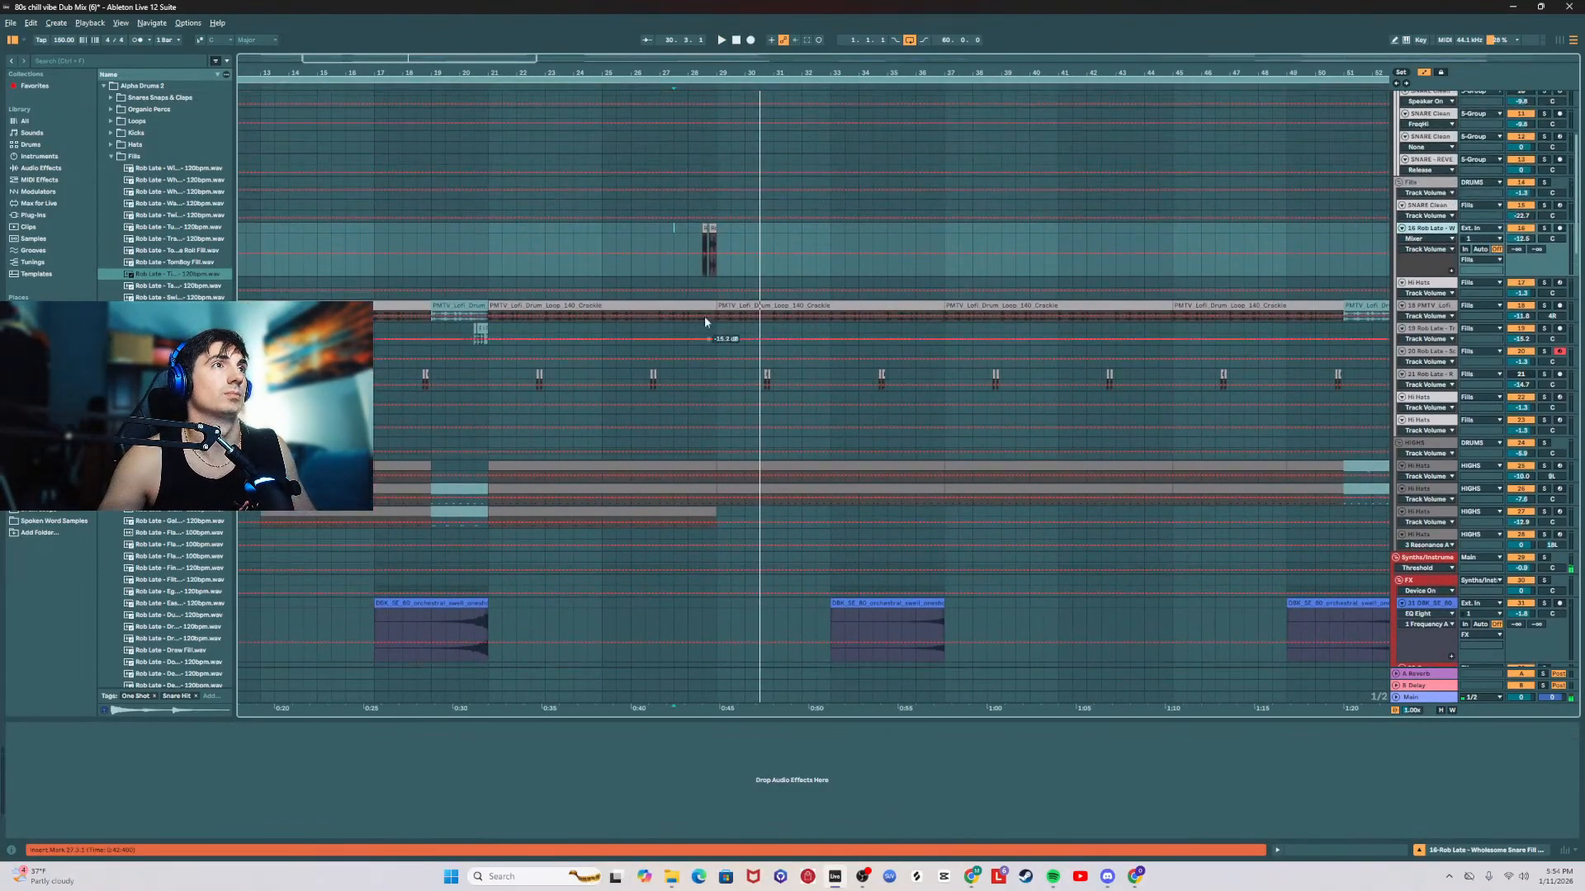
pyautogui.moveTo(604, 232); pyautogui.dragTo(730, 239)
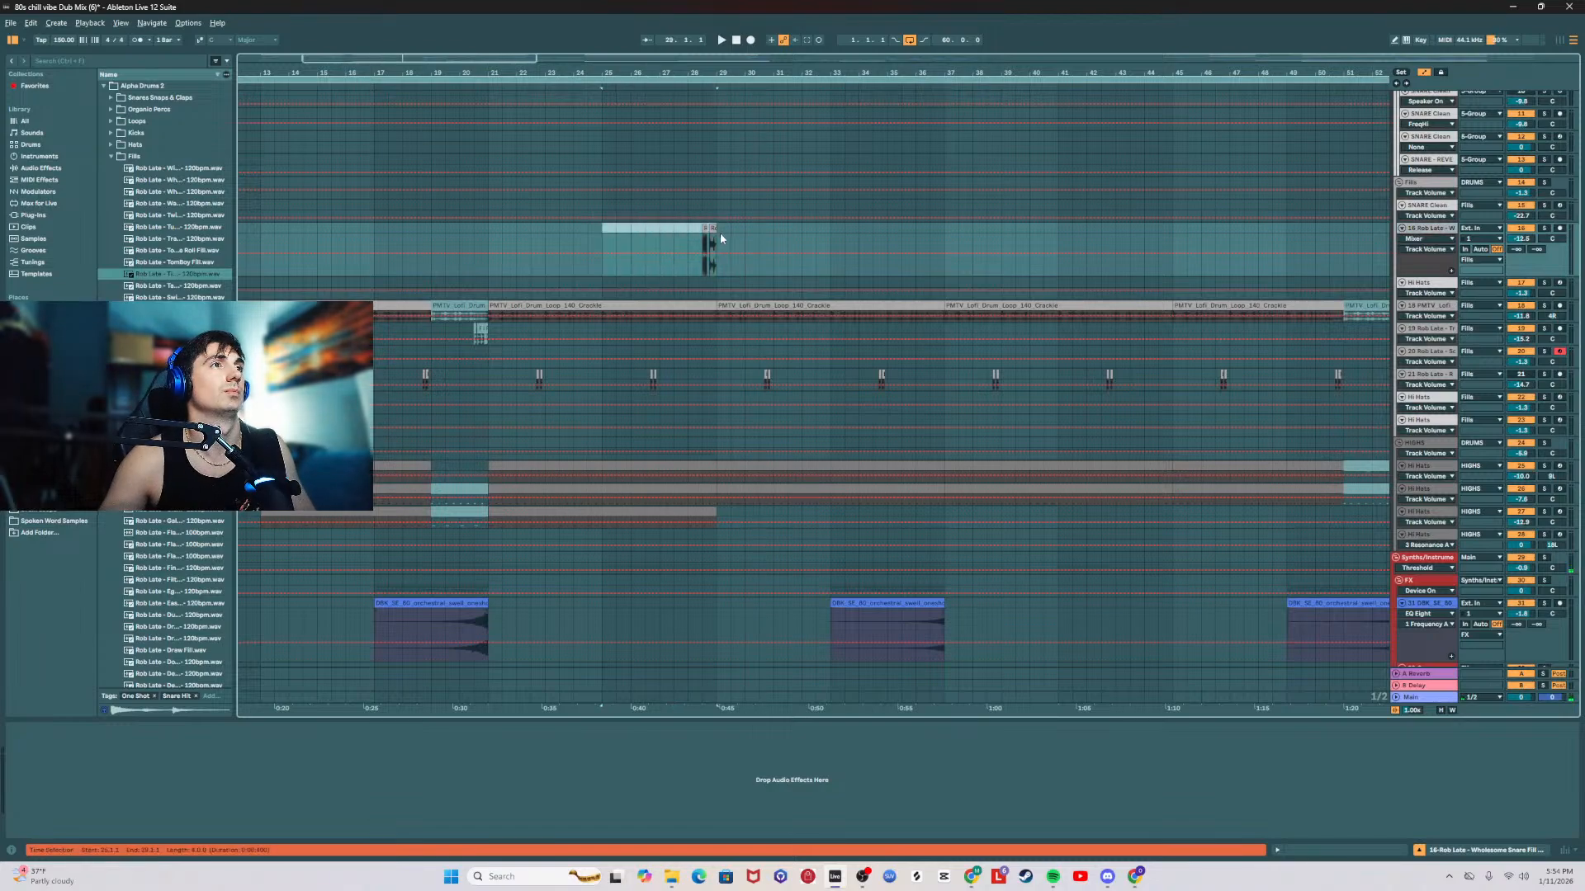
pyautogui.press('Delete')
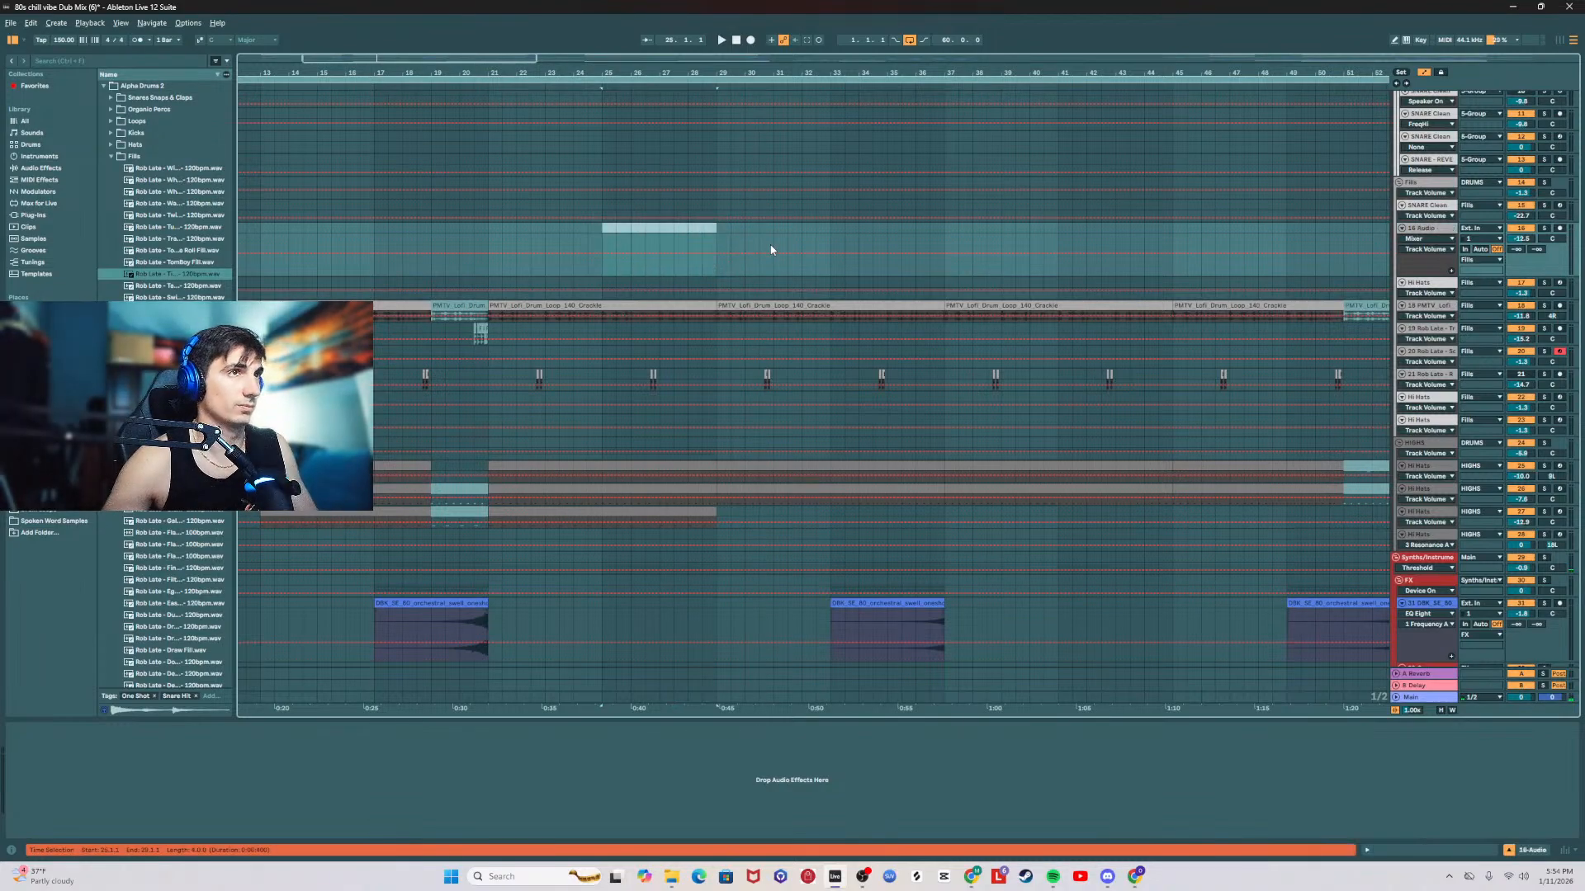
pyautogui.click(831, 233)
pyautogui.hotkey('ctrl', 'v')
pyautogui.press('space')
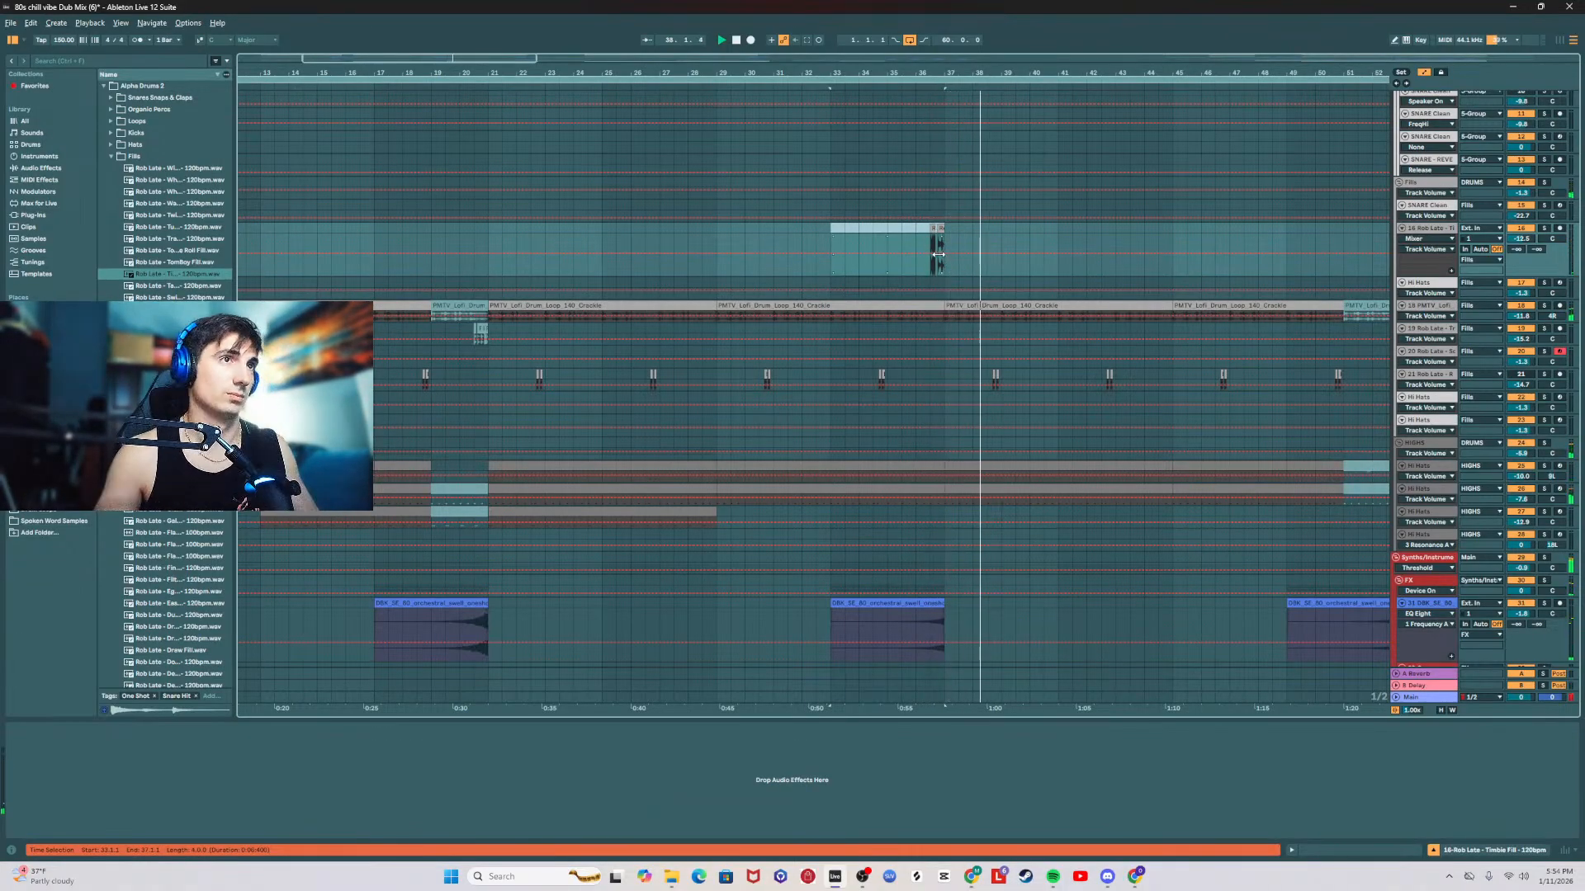
# Step: Copy the Delay and EQ Eight from the Triplet Perc track to track 16, the Timbie Fill track
pyautogui.scroll(-3, 953, 170)
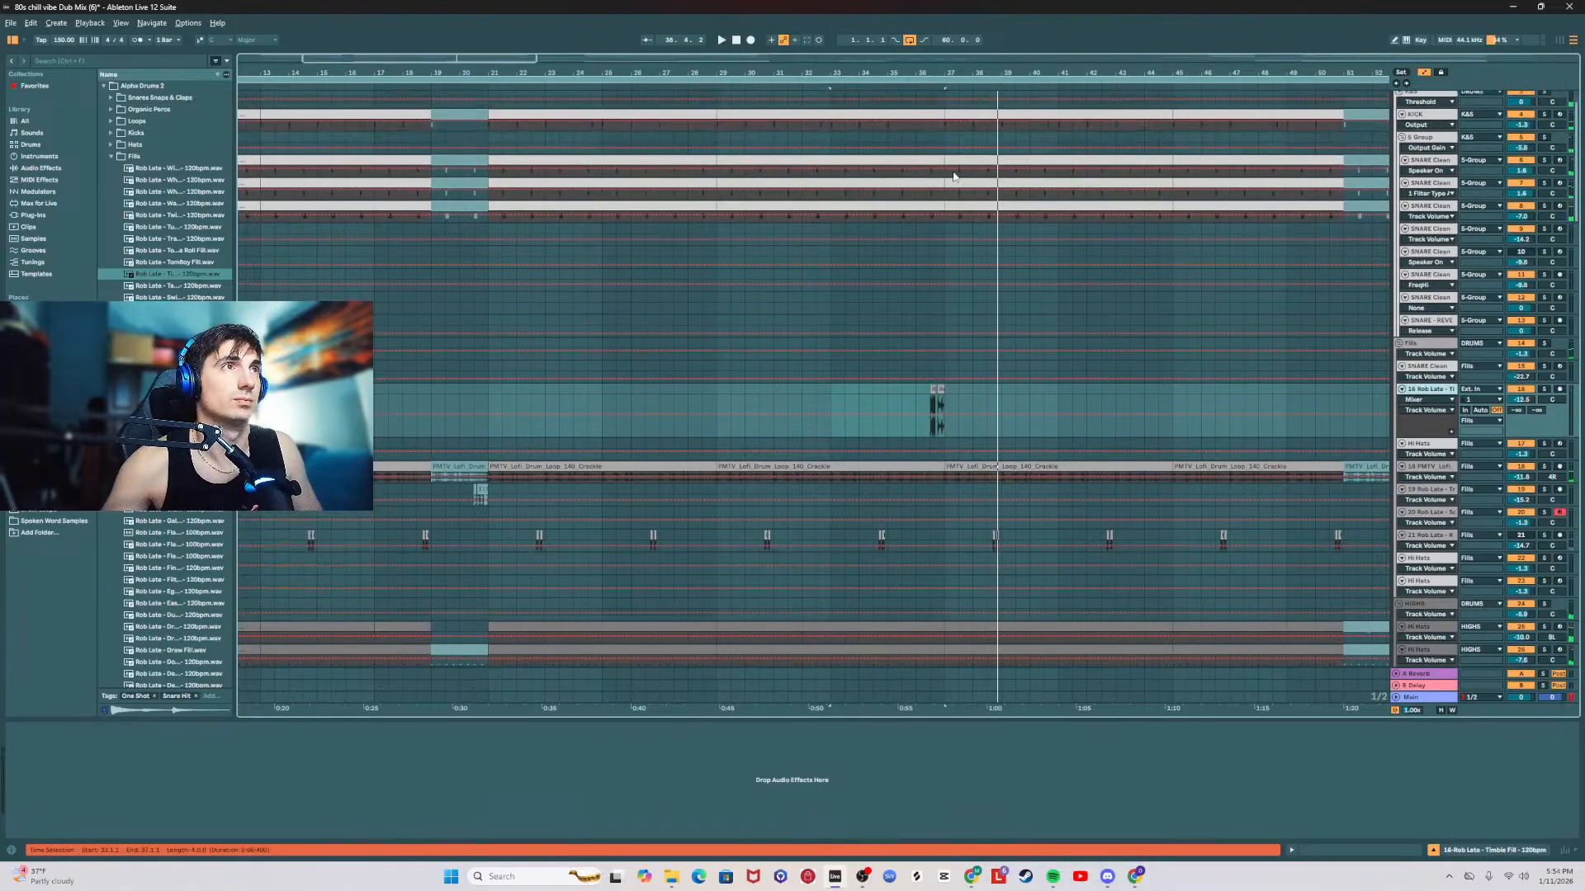
pyautogui.scroll(-1, 1002, 457)
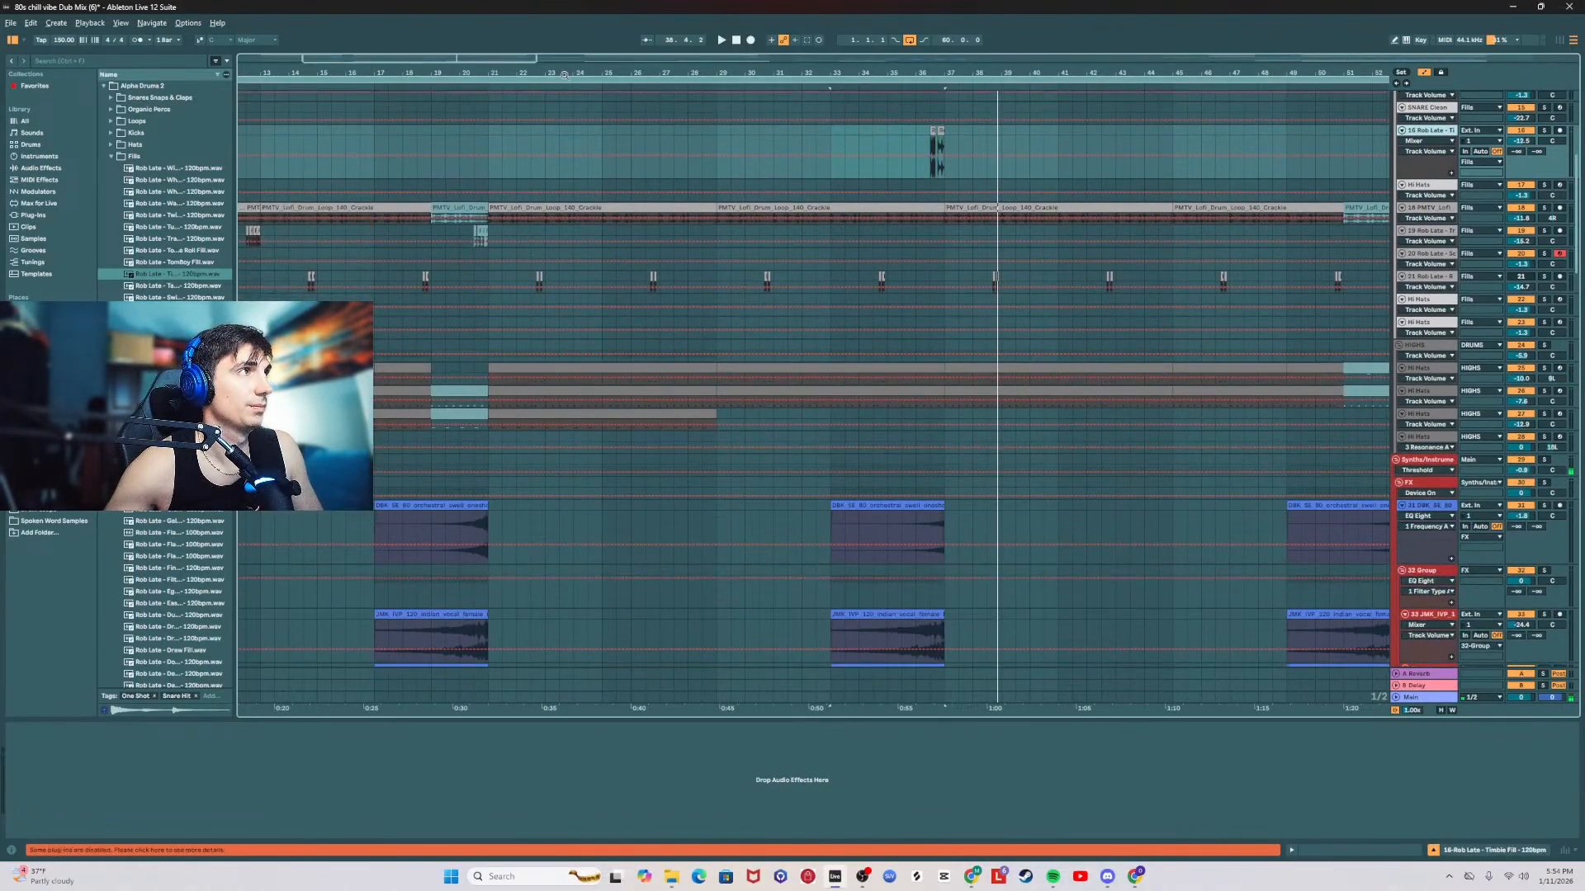
pyautogui.moveTo(567, 72); pyautogui.dragTo(567, 28)
pyautogui.click(1441, 232)
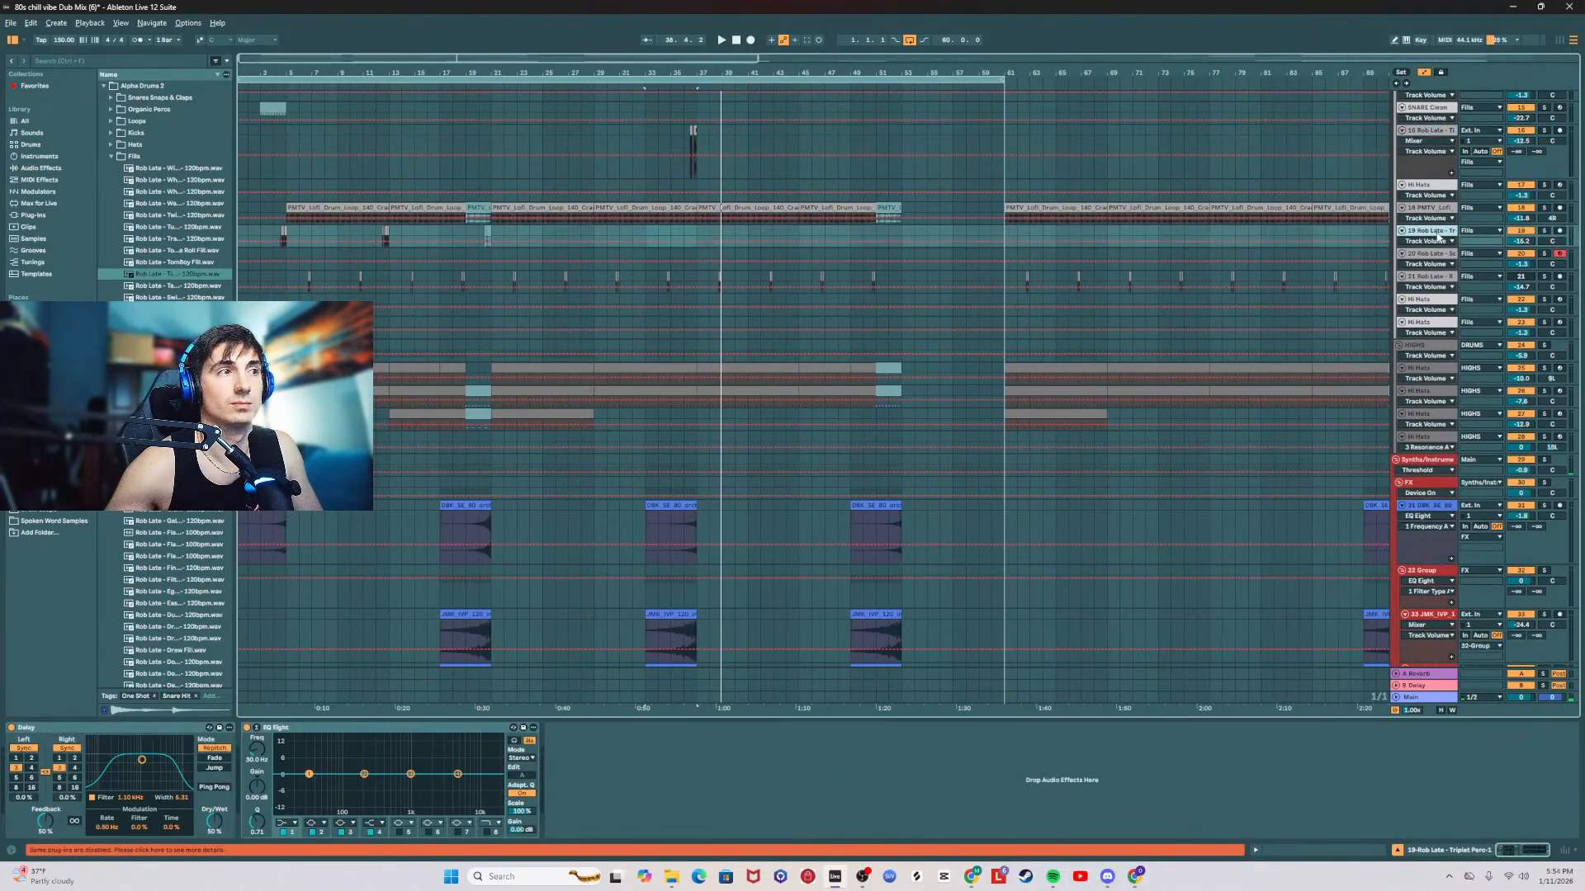
pyautogui.click(123, 735)
pyautogui.hotkey('ctrl', 'z')
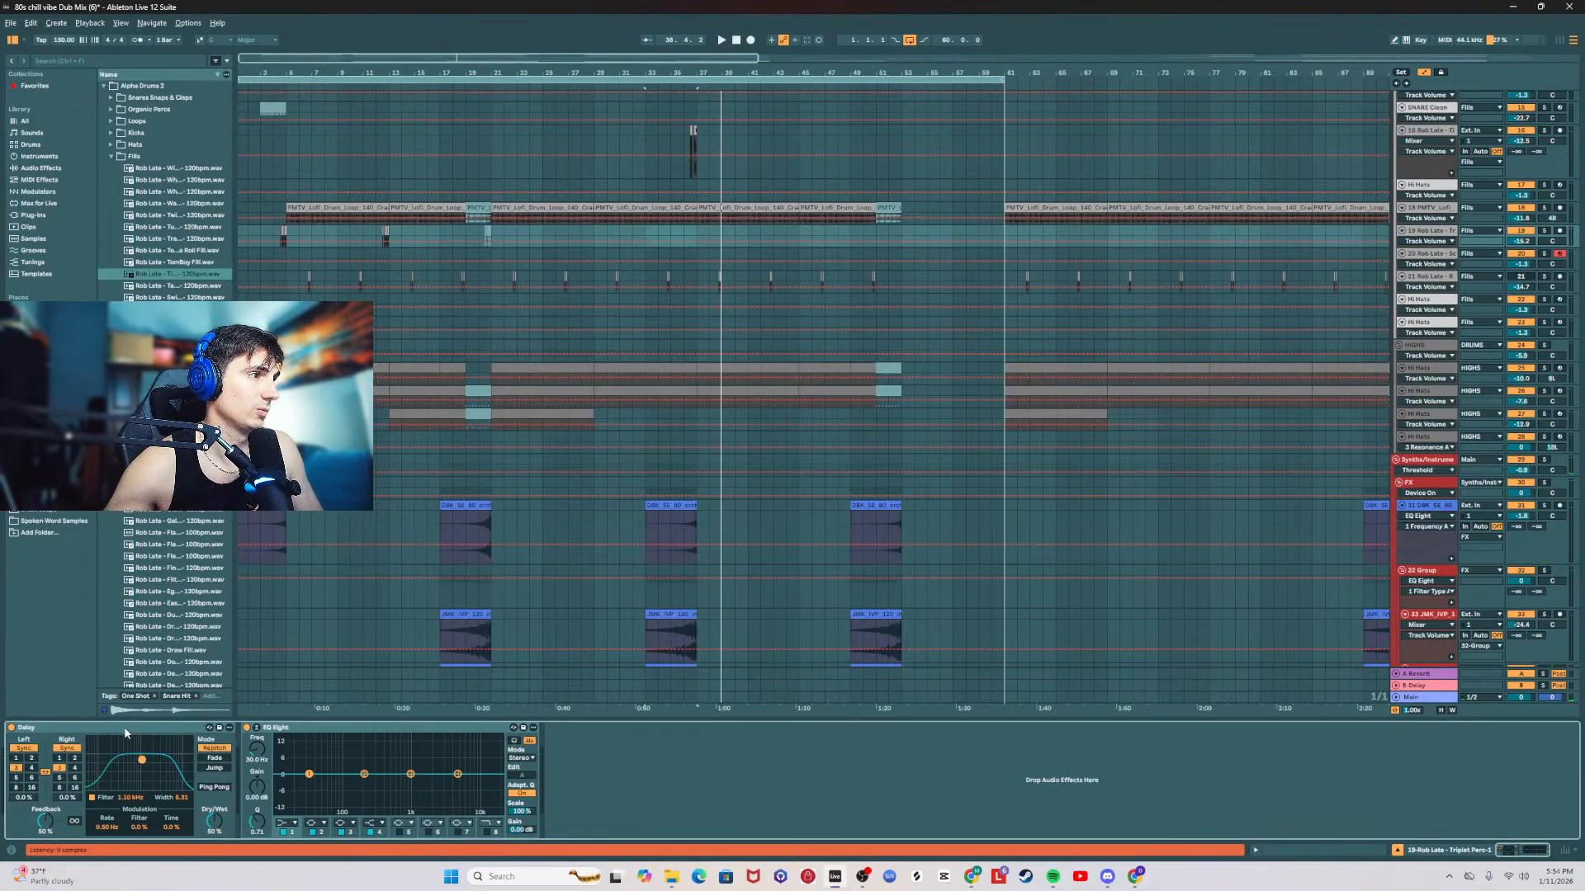
pyautogui.click(124, 727)
pyautogui.keyDown('shift'); pyautogui.click(355, 727); pyautogui.keyUp('shift')
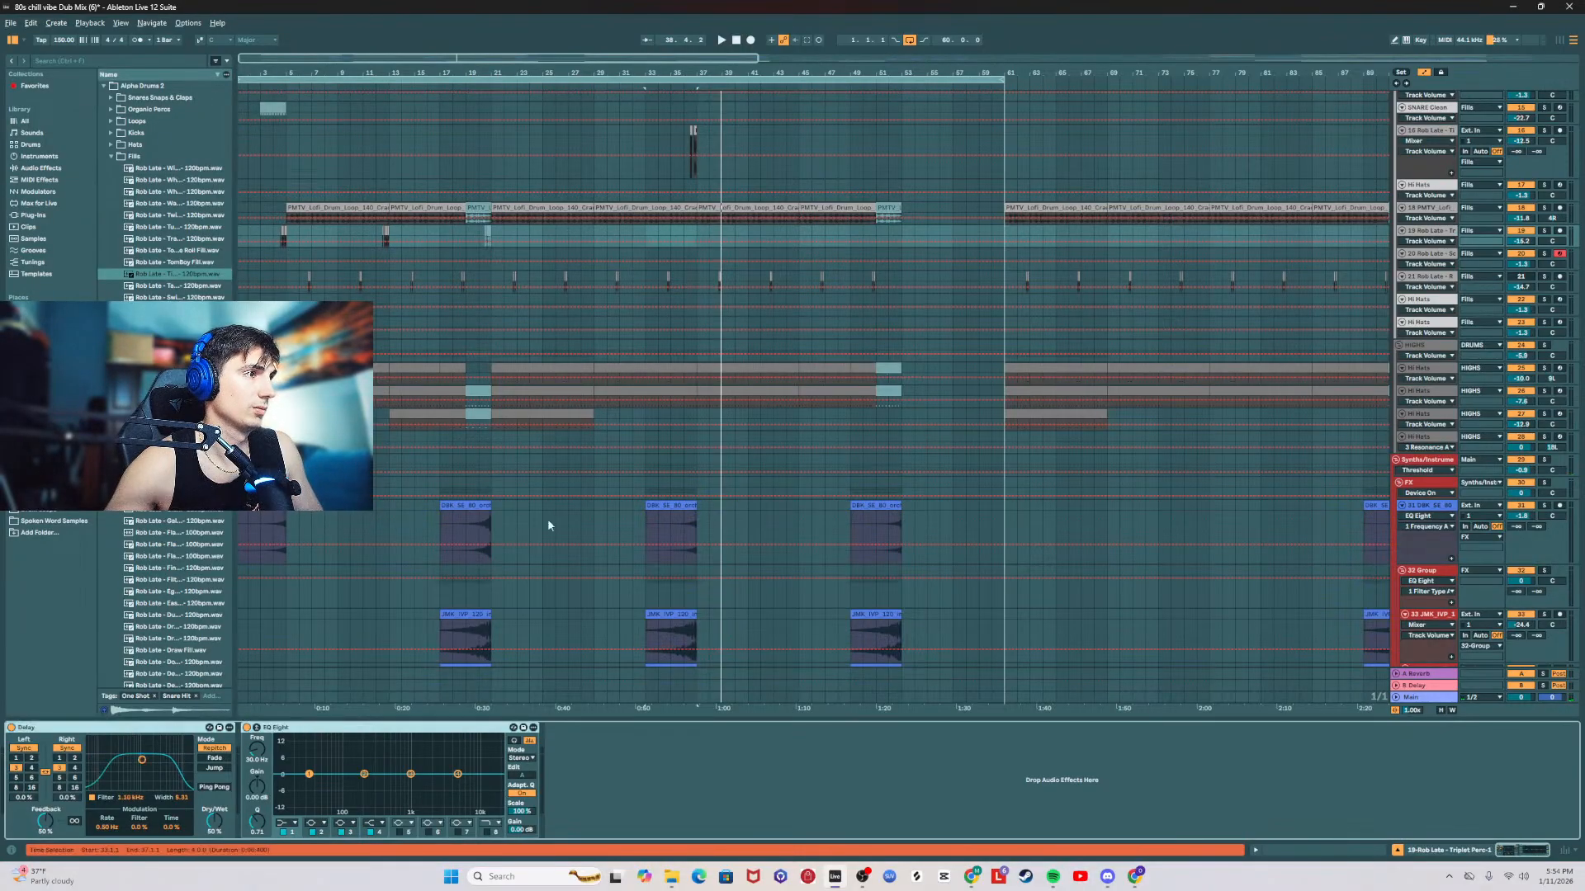
pyautogui.click(1433, 131)
pyautogui.hotkey('ctrl', 'v')
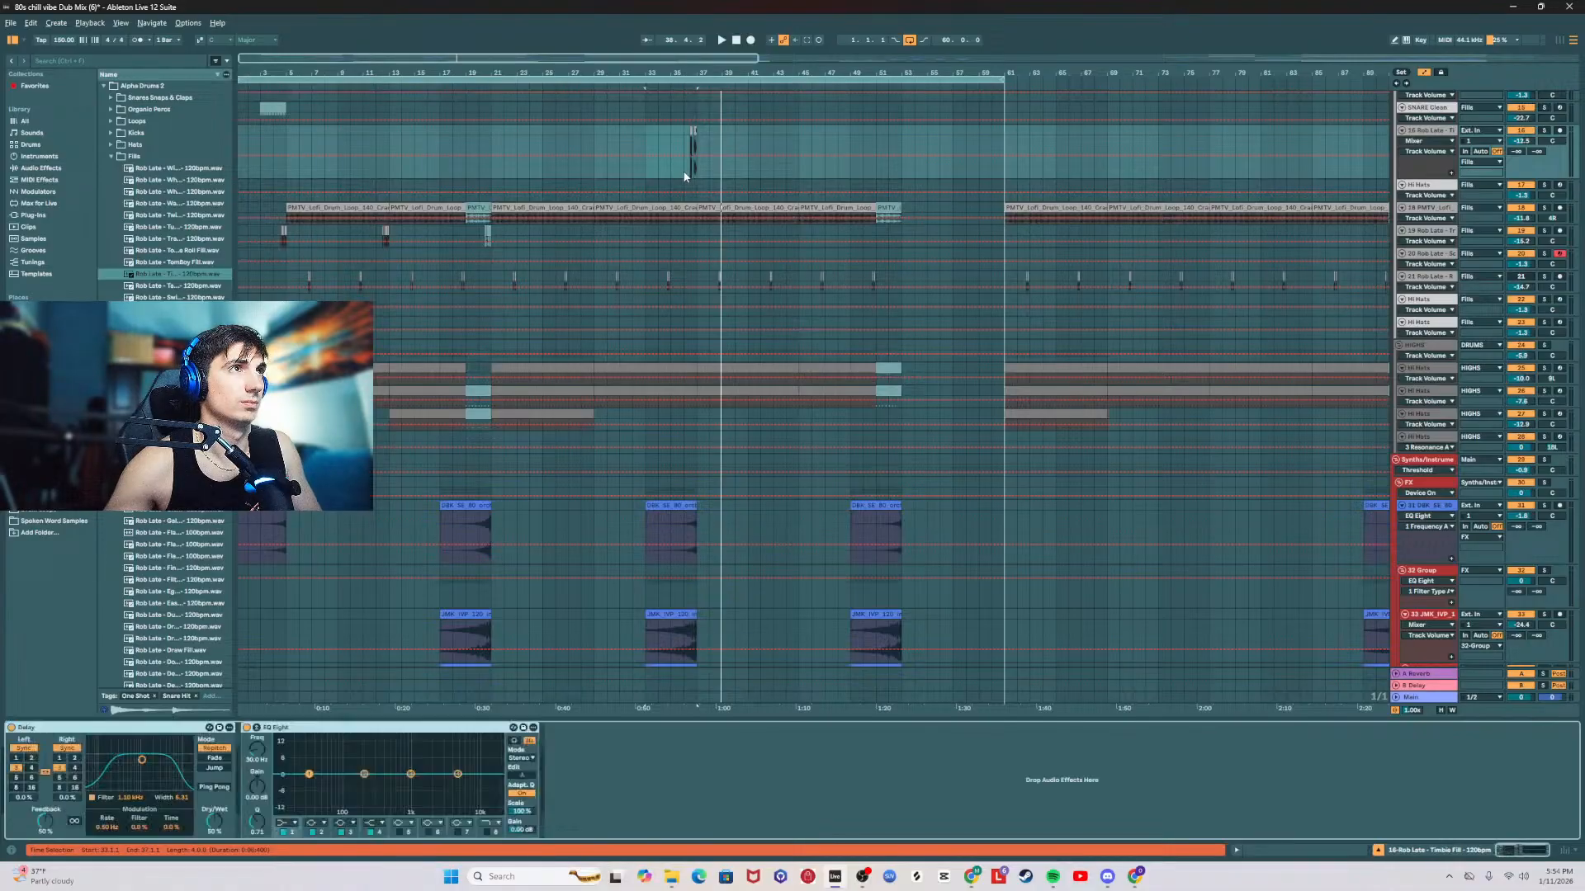
# Step: Play the fill from bar 36 and raise the Delay's Dry/Wet to about 82%
pyautogui.click(685, 171)
pyautogui.press('space')
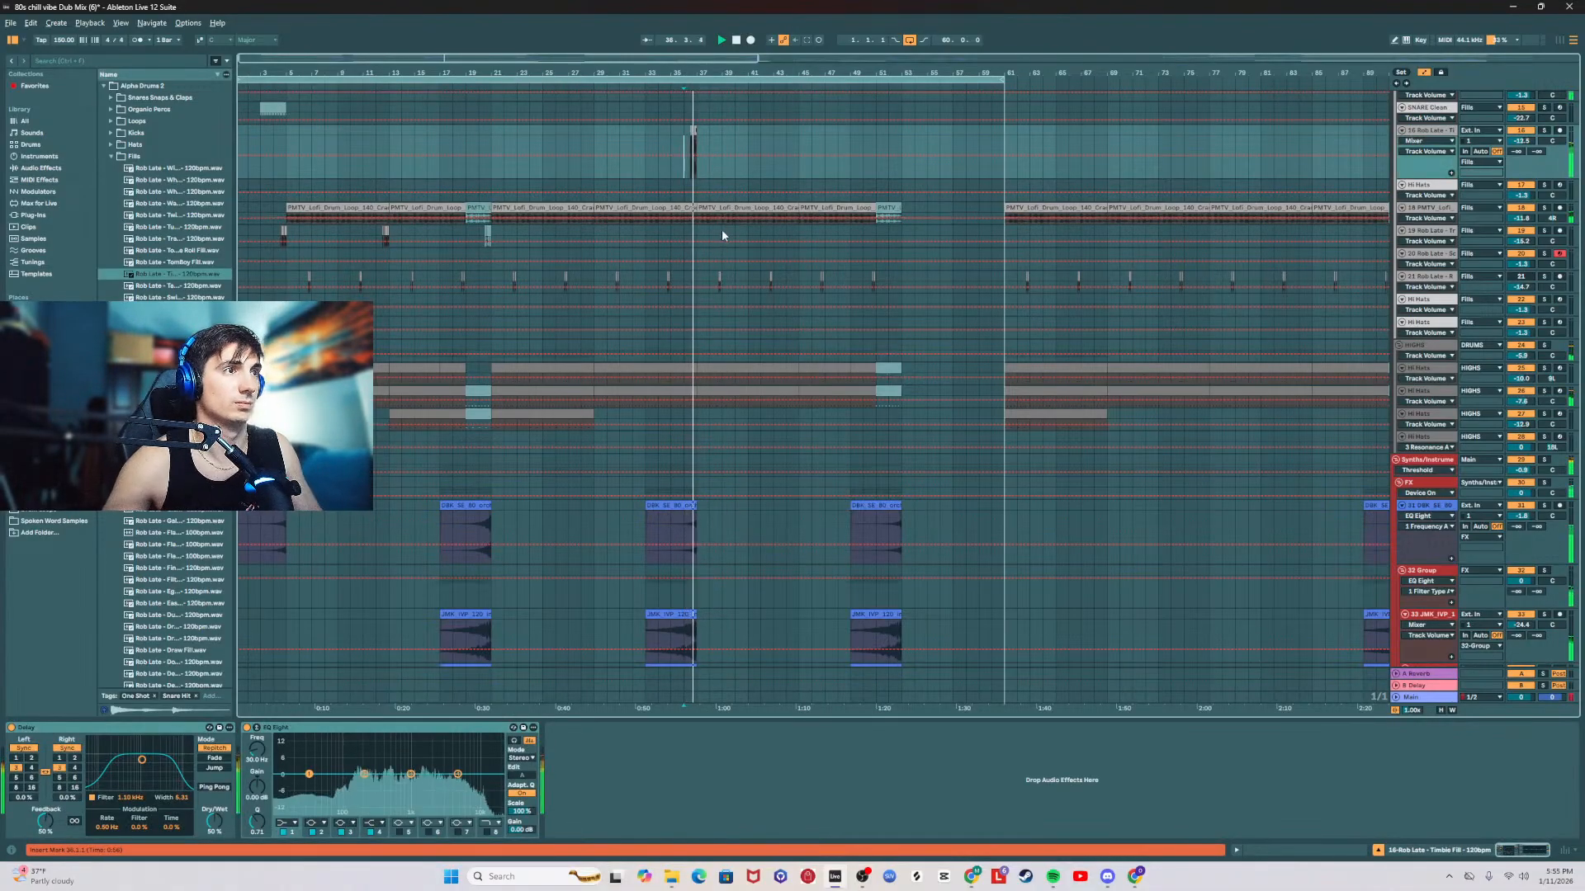
pyautogui.press('space')
pyautogui.press('space')
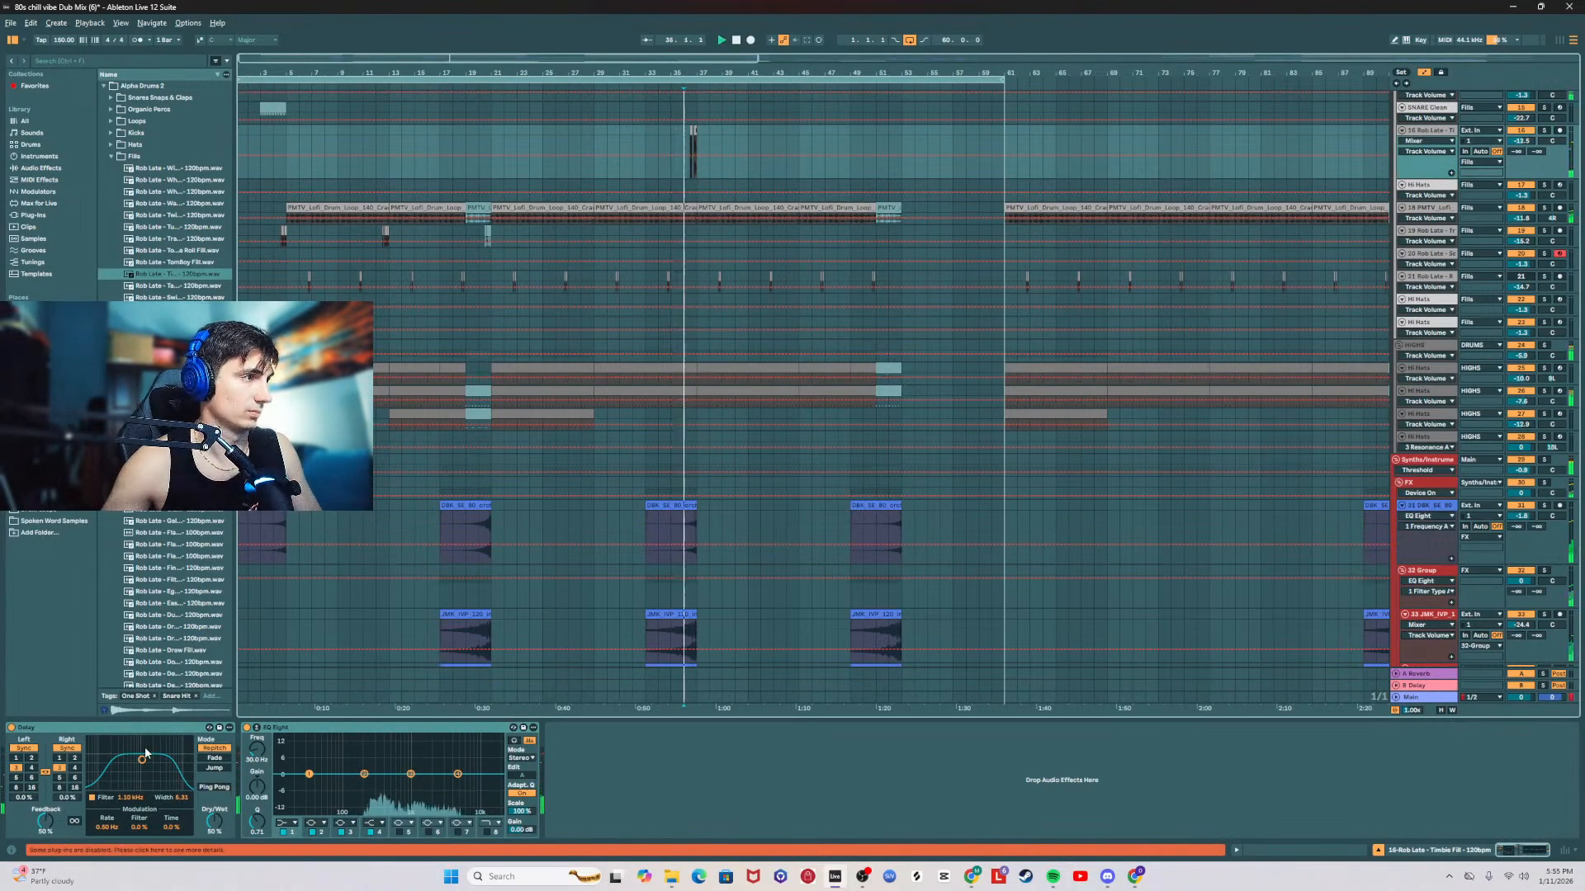
pyautogui.click(215, 821)
pyautogui.moveTo(215, 821); pyautogui.dragTo(215, 804)
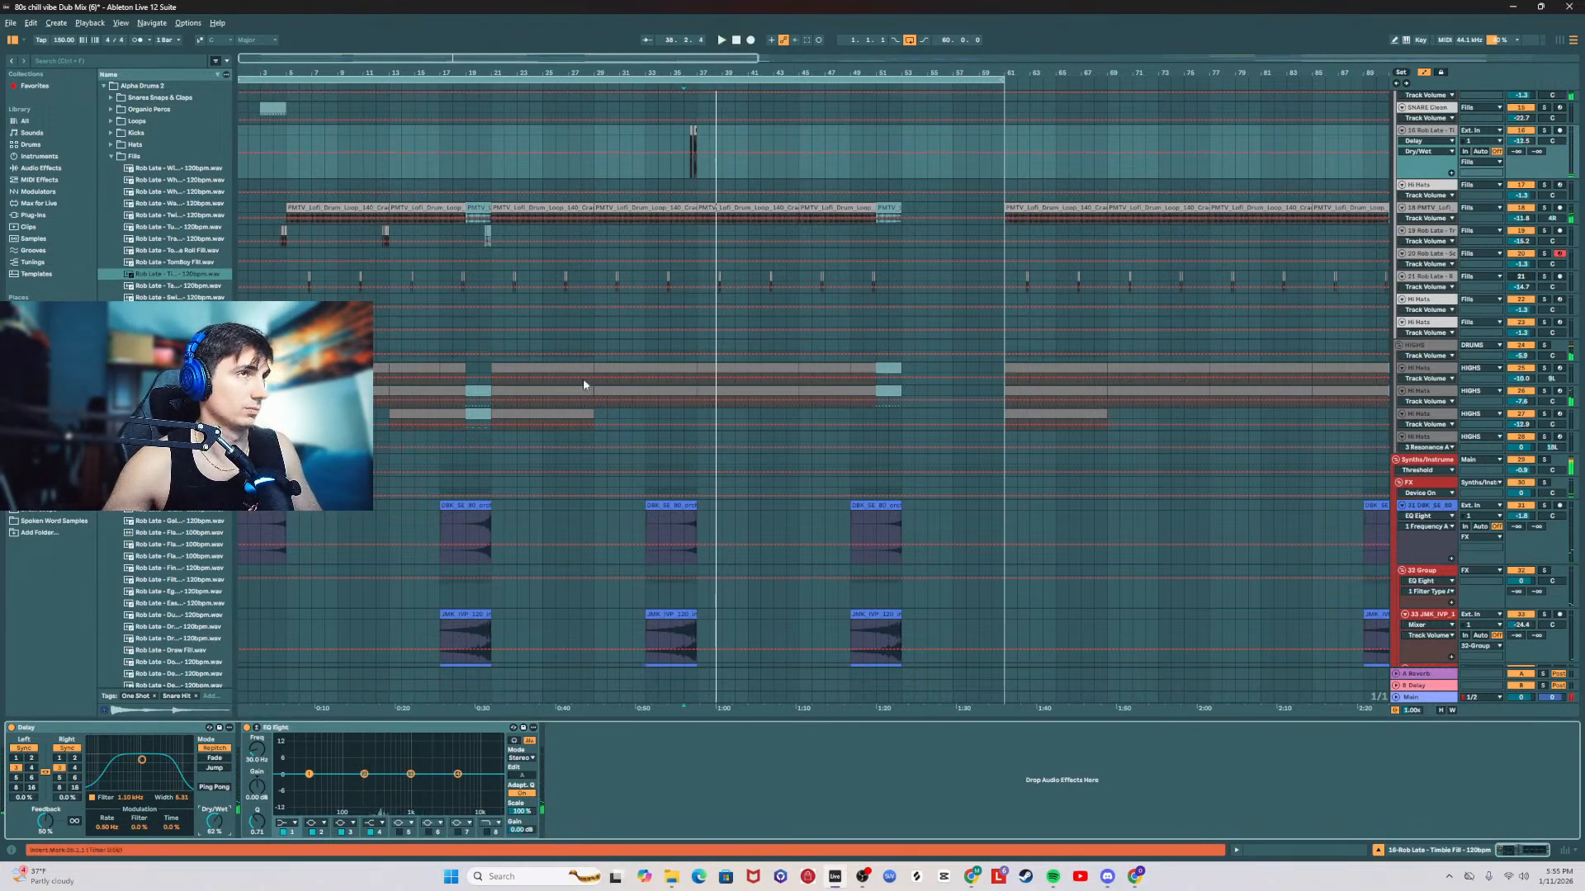
pyautogui.press('space')
pyautogui.press('space')
# Step: Delete the Timbie Fill clip on beat 4 of bar 36 and play the remaining snare fill from beat 3
pyautogui.moveTo(687, 73); pyautogui.dragTo(716, 238)
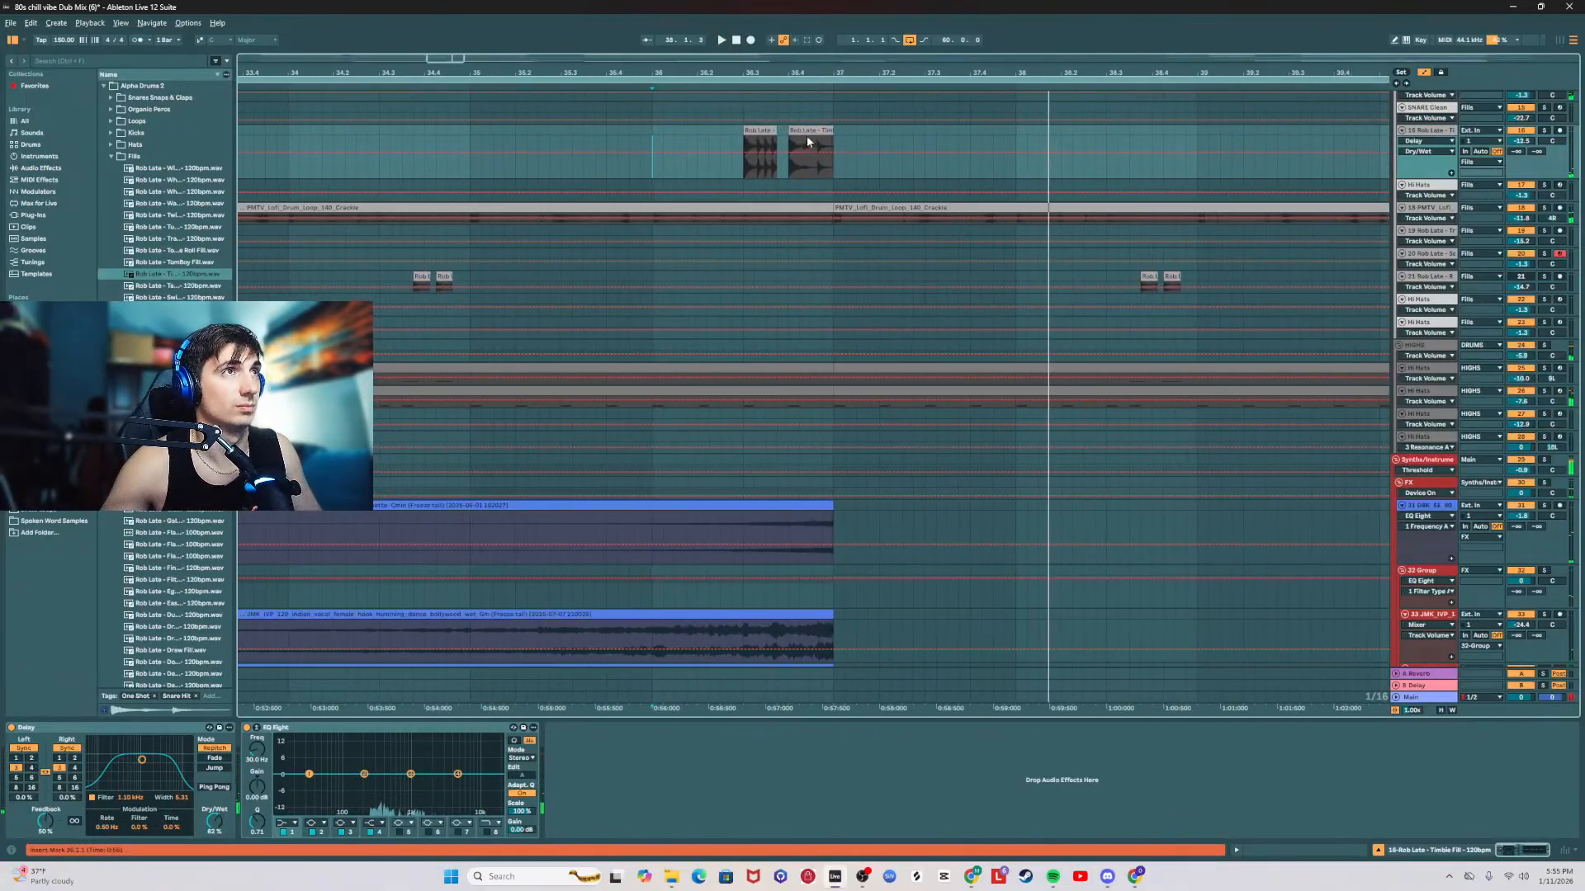
pyautogui.click(805, 133)
pyautogui.press('space')
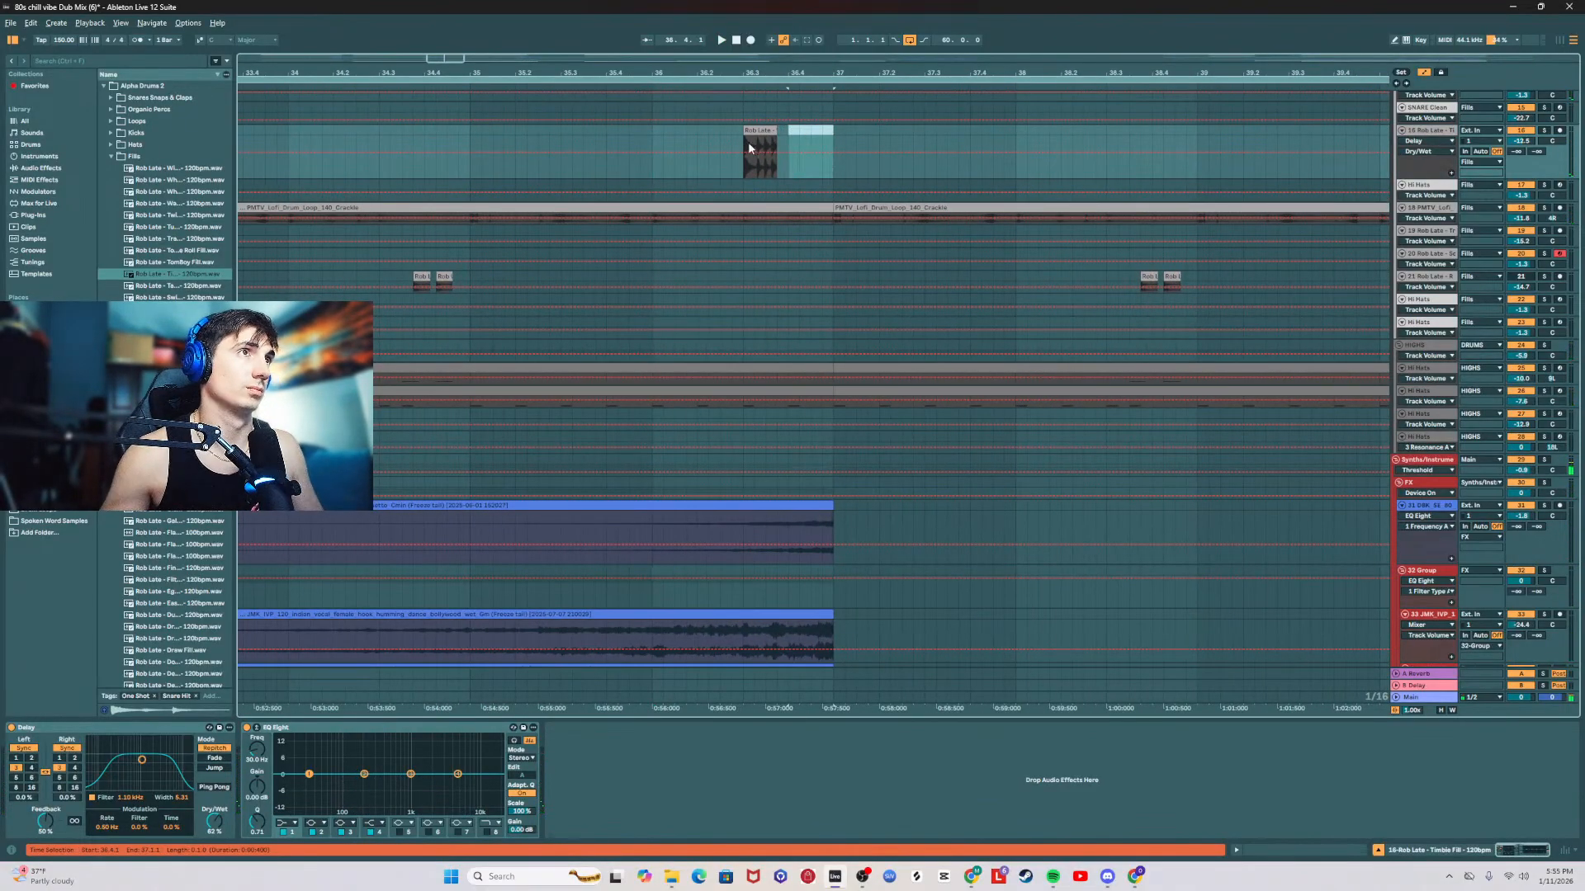
pyautogui.click(742, 139)
pyautogui.press('space')
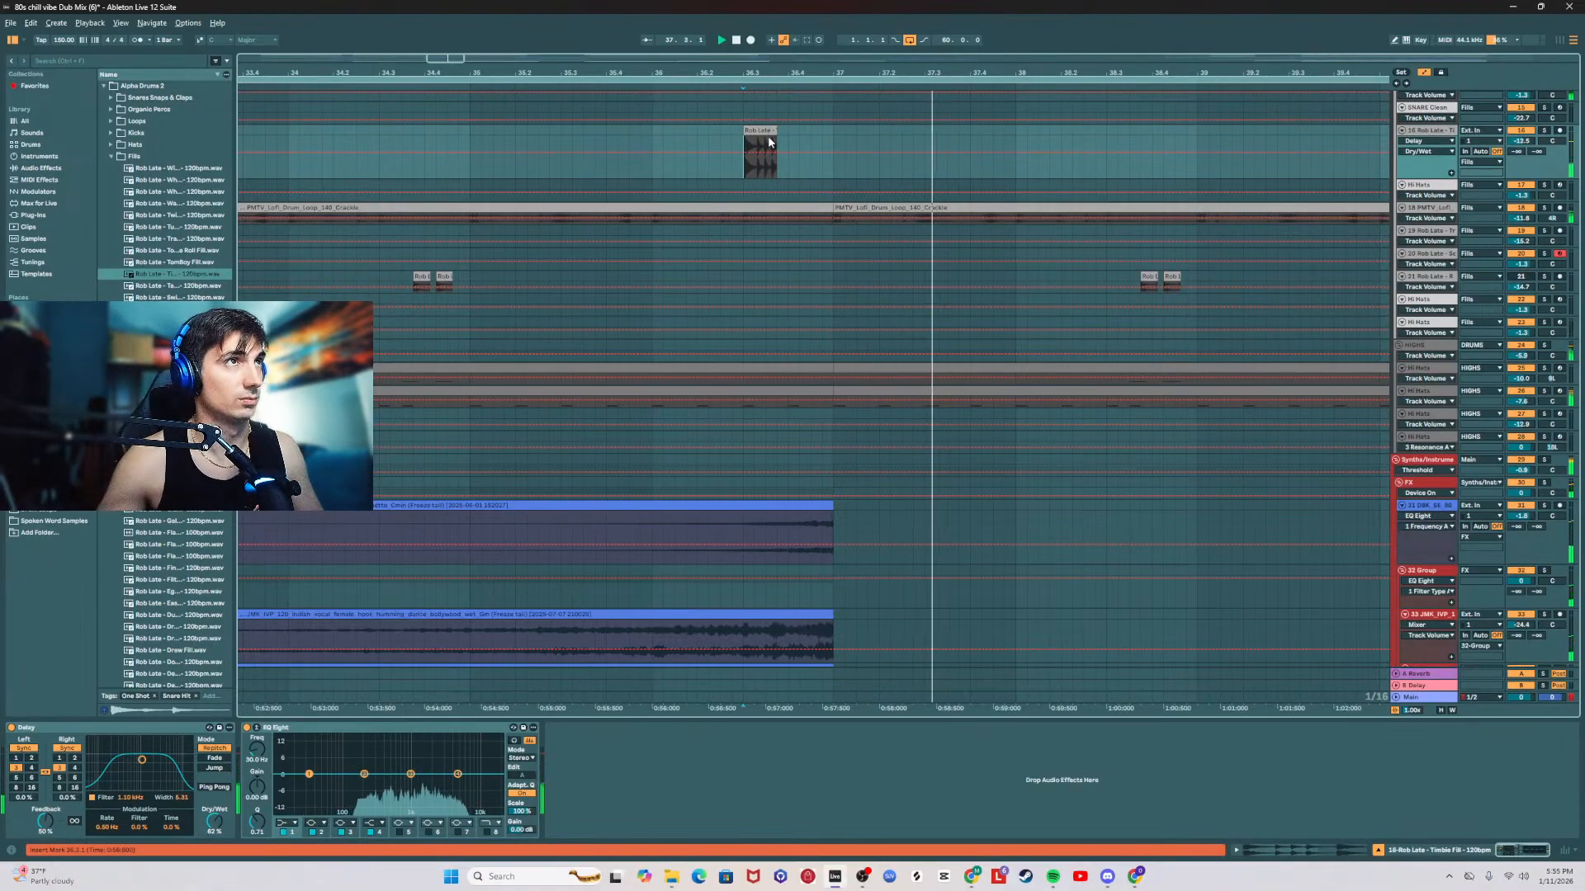
pyautogui.press('space')
# Step: Raise the volume of track 16 and replay the snare fill from beat 3 of bar 36
pyautogui.press('space')
pyautogui.moveTo(1521, 141); pyautogui.dragTo(1521, 139)
pyautogui.press('space')
pyautogui.press('space')
pyautogui.press('space')
pyautogui.press('space')
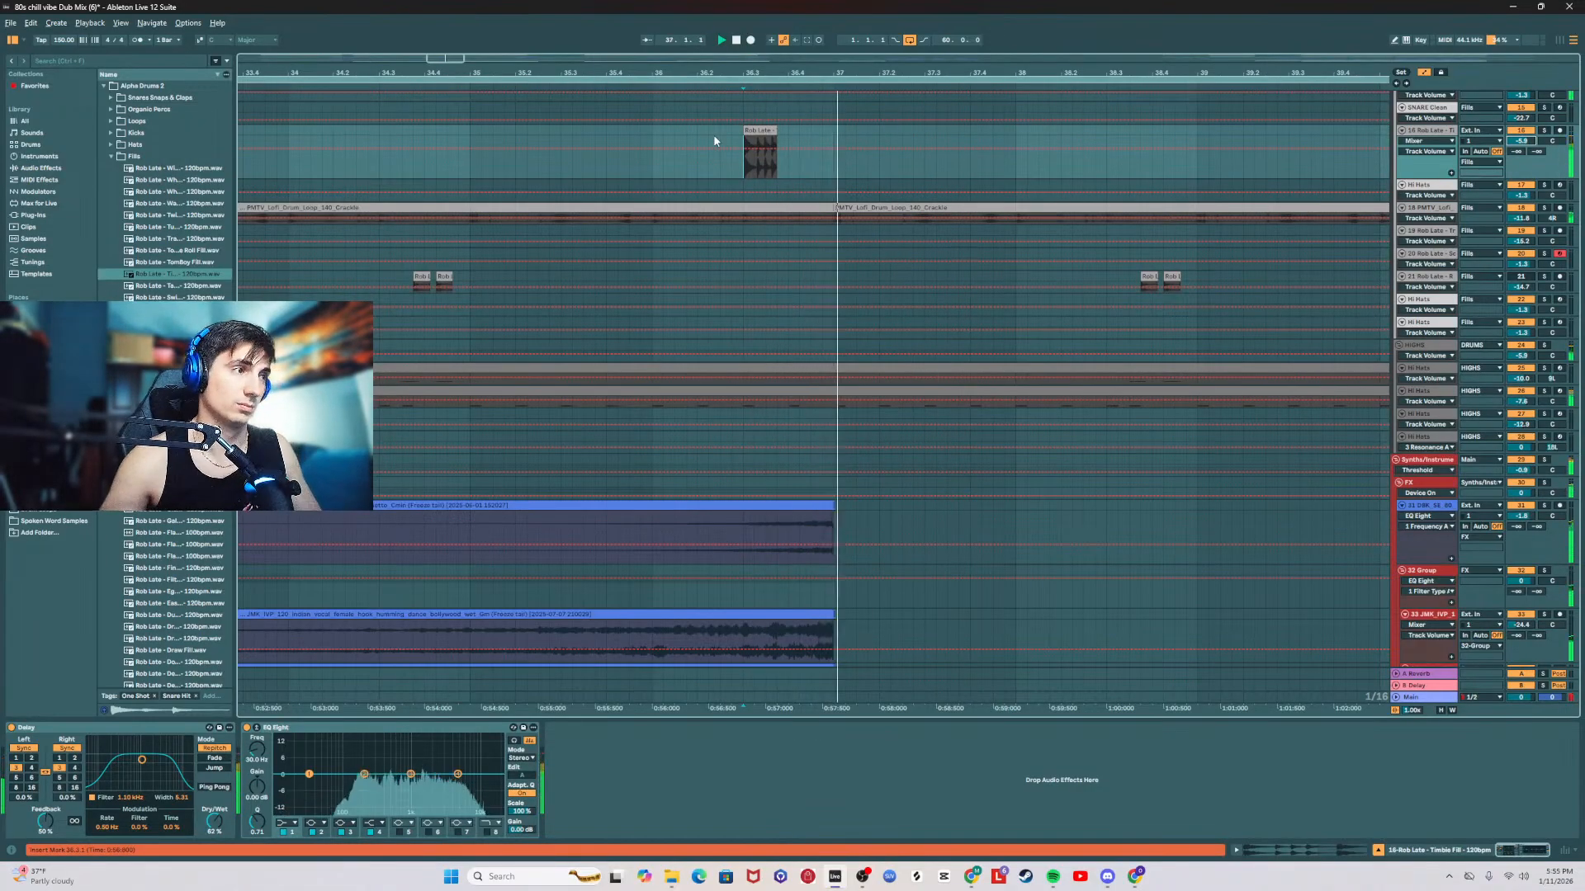
pyautogui.press('space')
pyautogui.press('space')
# Step: Set the Delay's feedback to 67% and compare the fill with Ping Pong on and off
pyautogui.moveTo(45, 821); pyautogui.dragTo(45, 820)
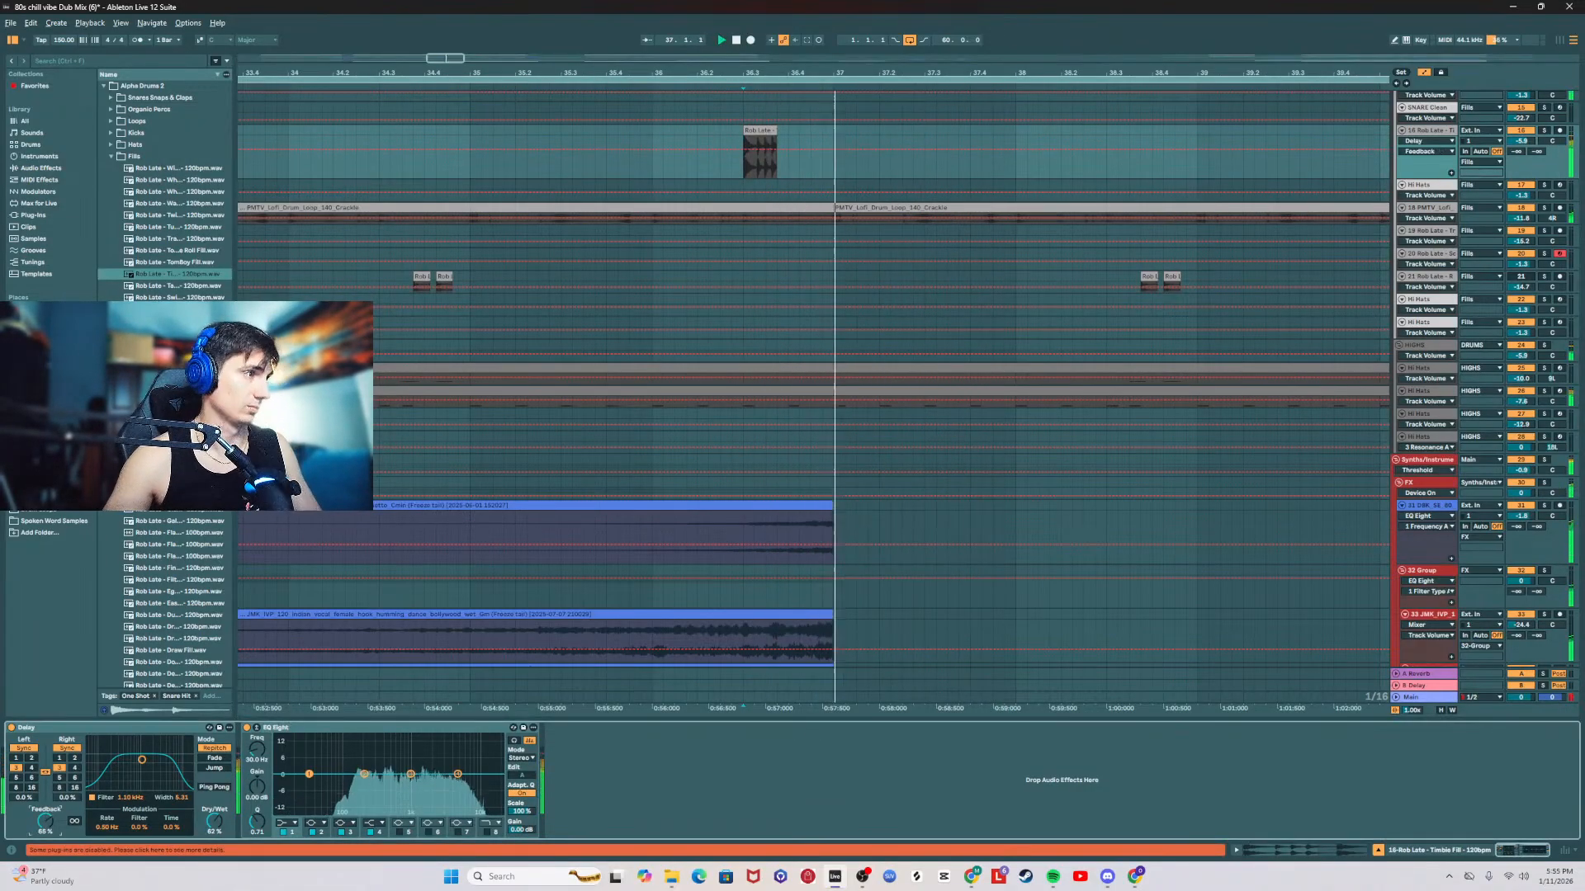
pyautogui.click(213, 787)
pyautogui.press('space')
pyautogui.press('space')
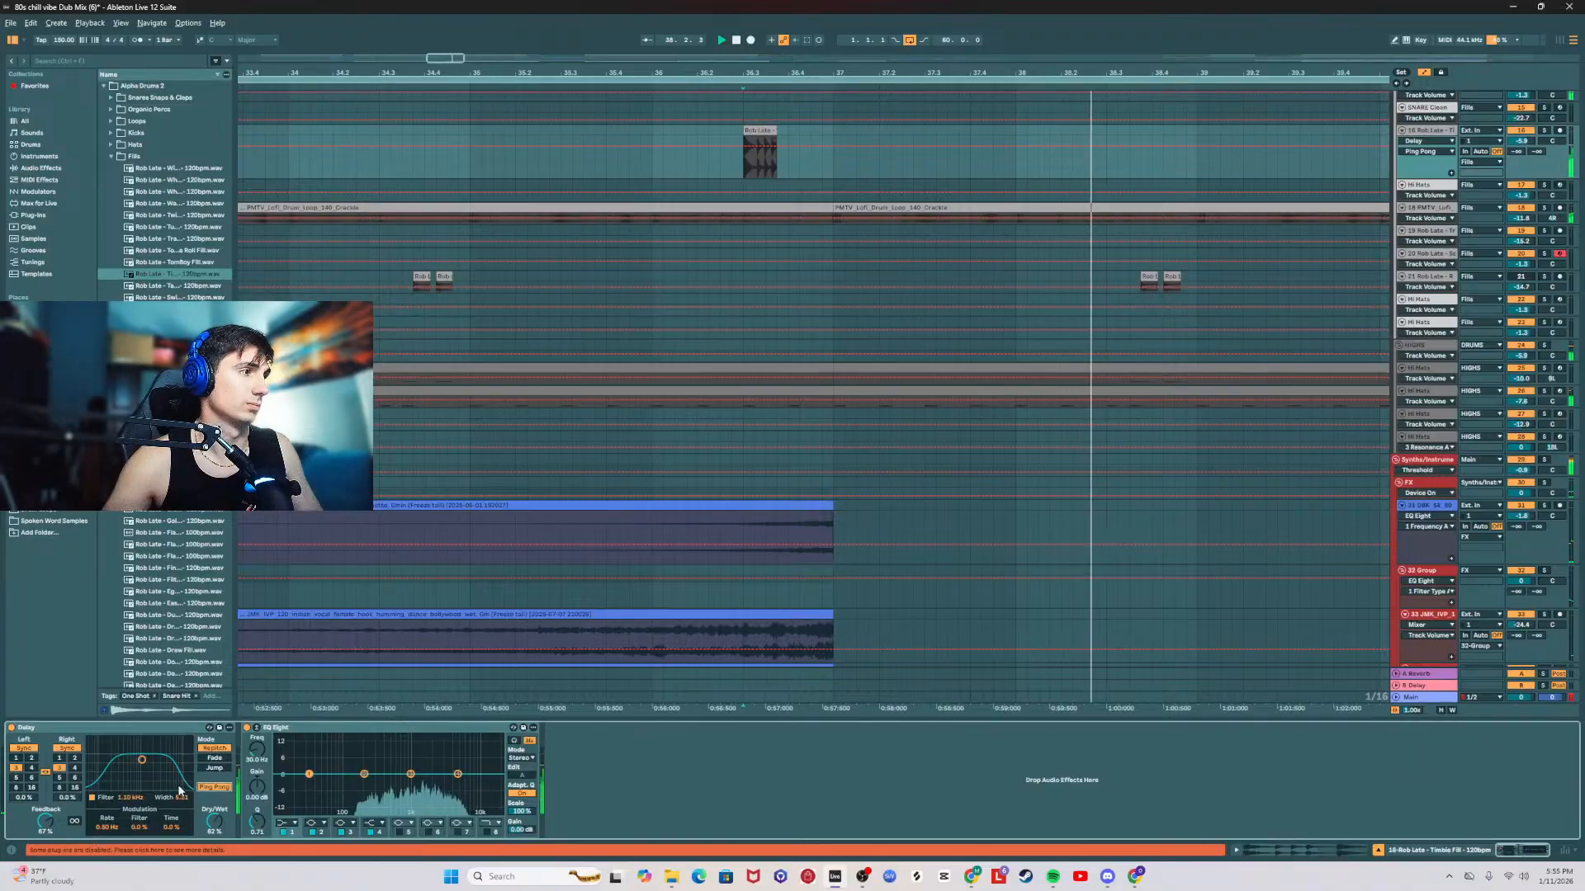
pyautogui.click(214, 788)
pyautogui.press('space')
pyautogui.press('space')
# Step: Shift the Delay's filter to about 2.44 kHz with width 3.74, and try delay times of 4 and 2 sixteenths
pyautogui.moveTo(142, 760); pyautogui.dragTo(156, 769)
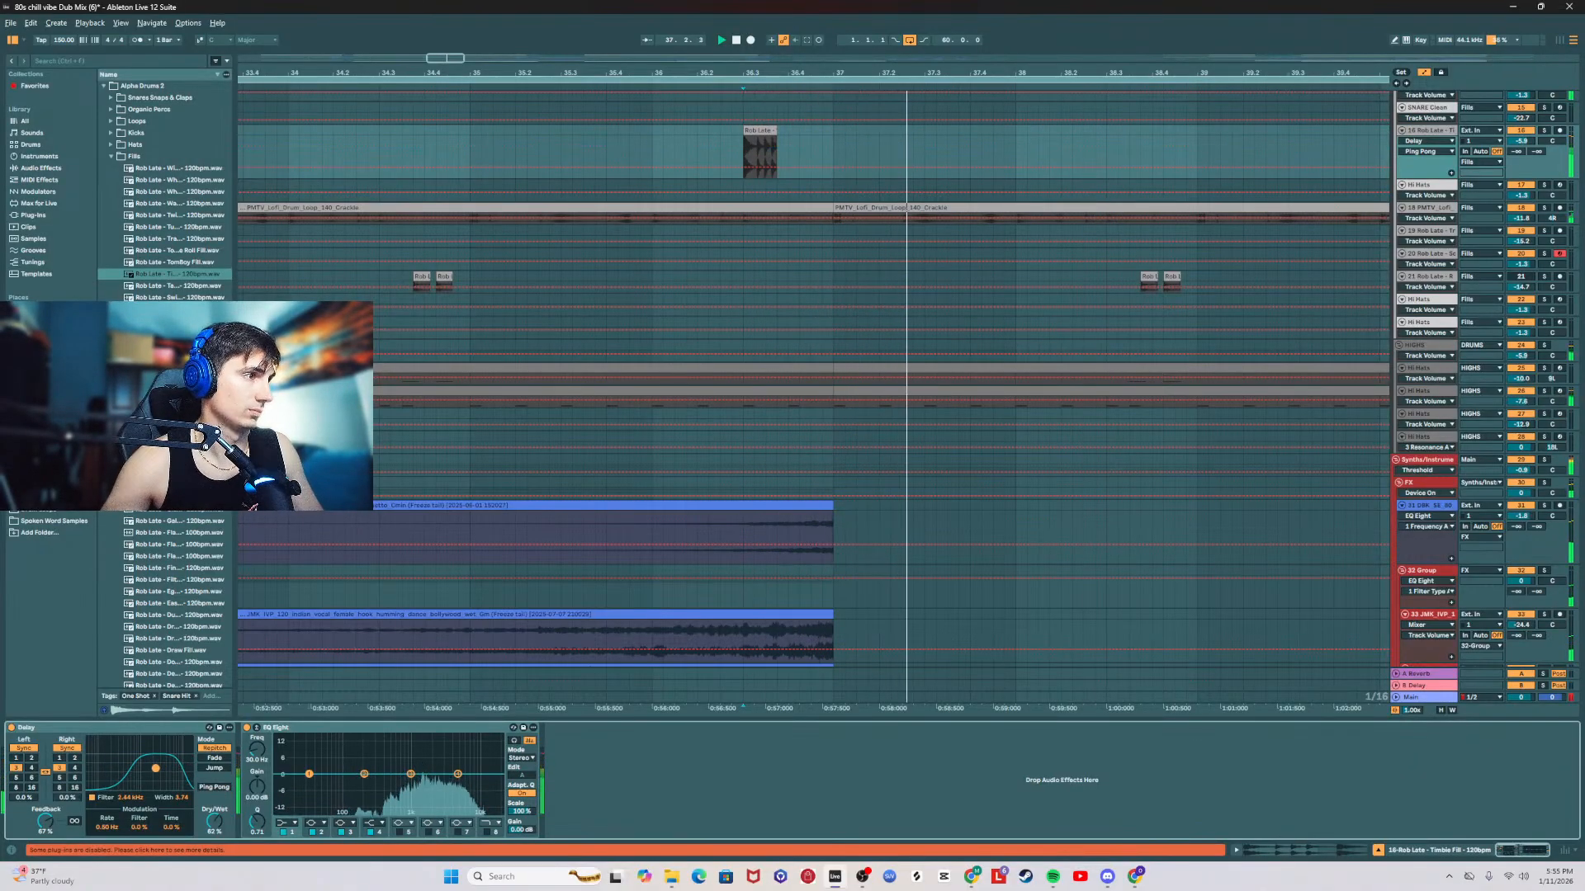
pyautogui.click(72, 769)
pyautogui.press('space')
pyautogui.press('space')
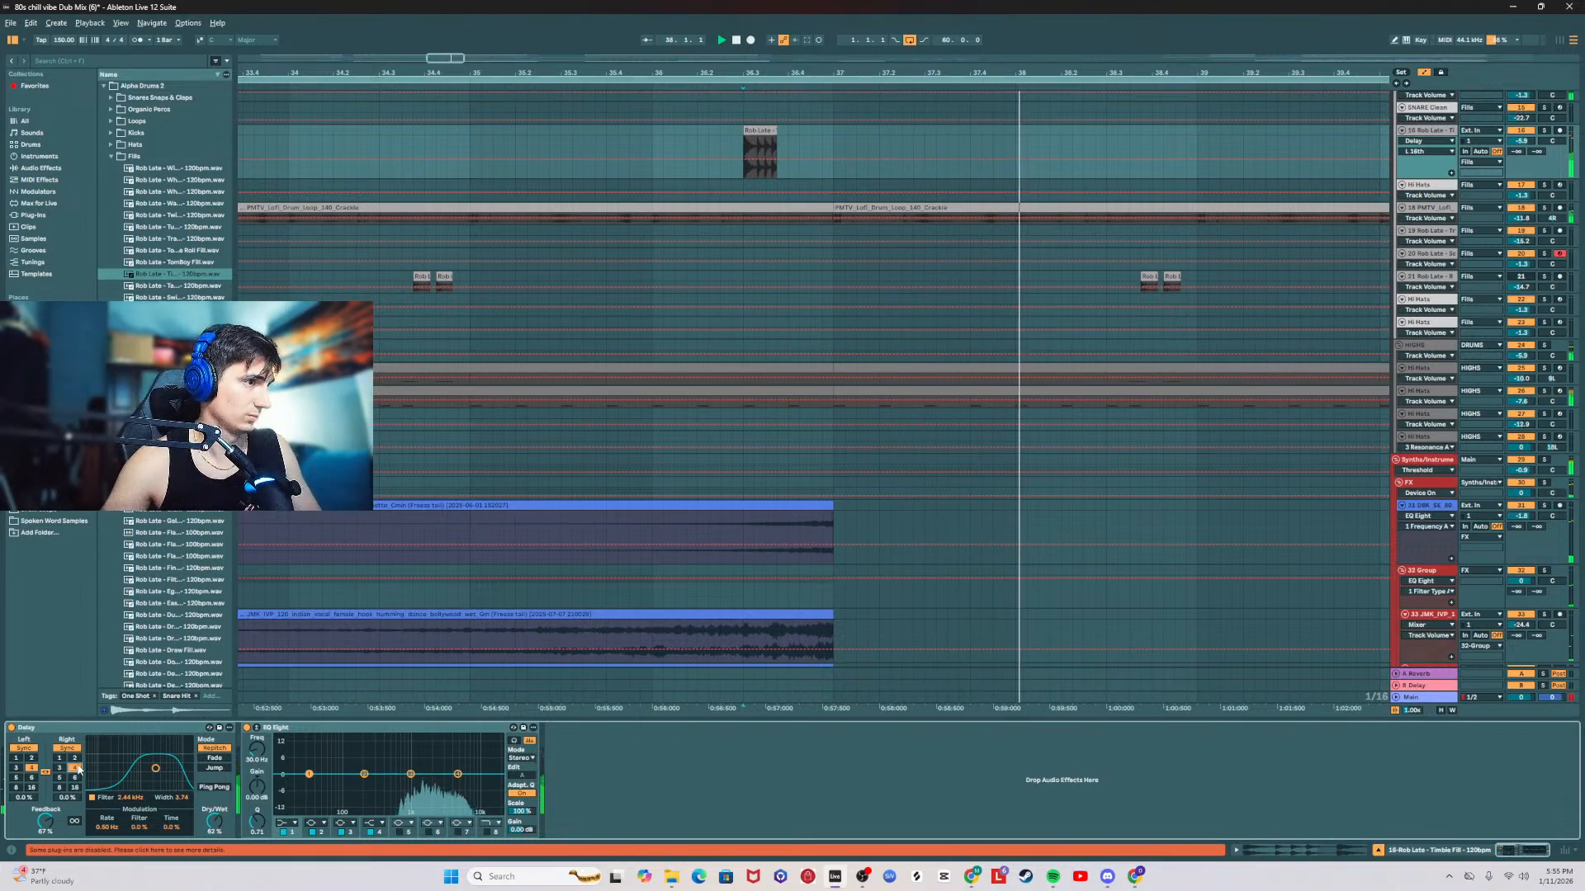
pyautogui.click(74, 758)
pyautogui.press('space')
pyautogui.press('space')
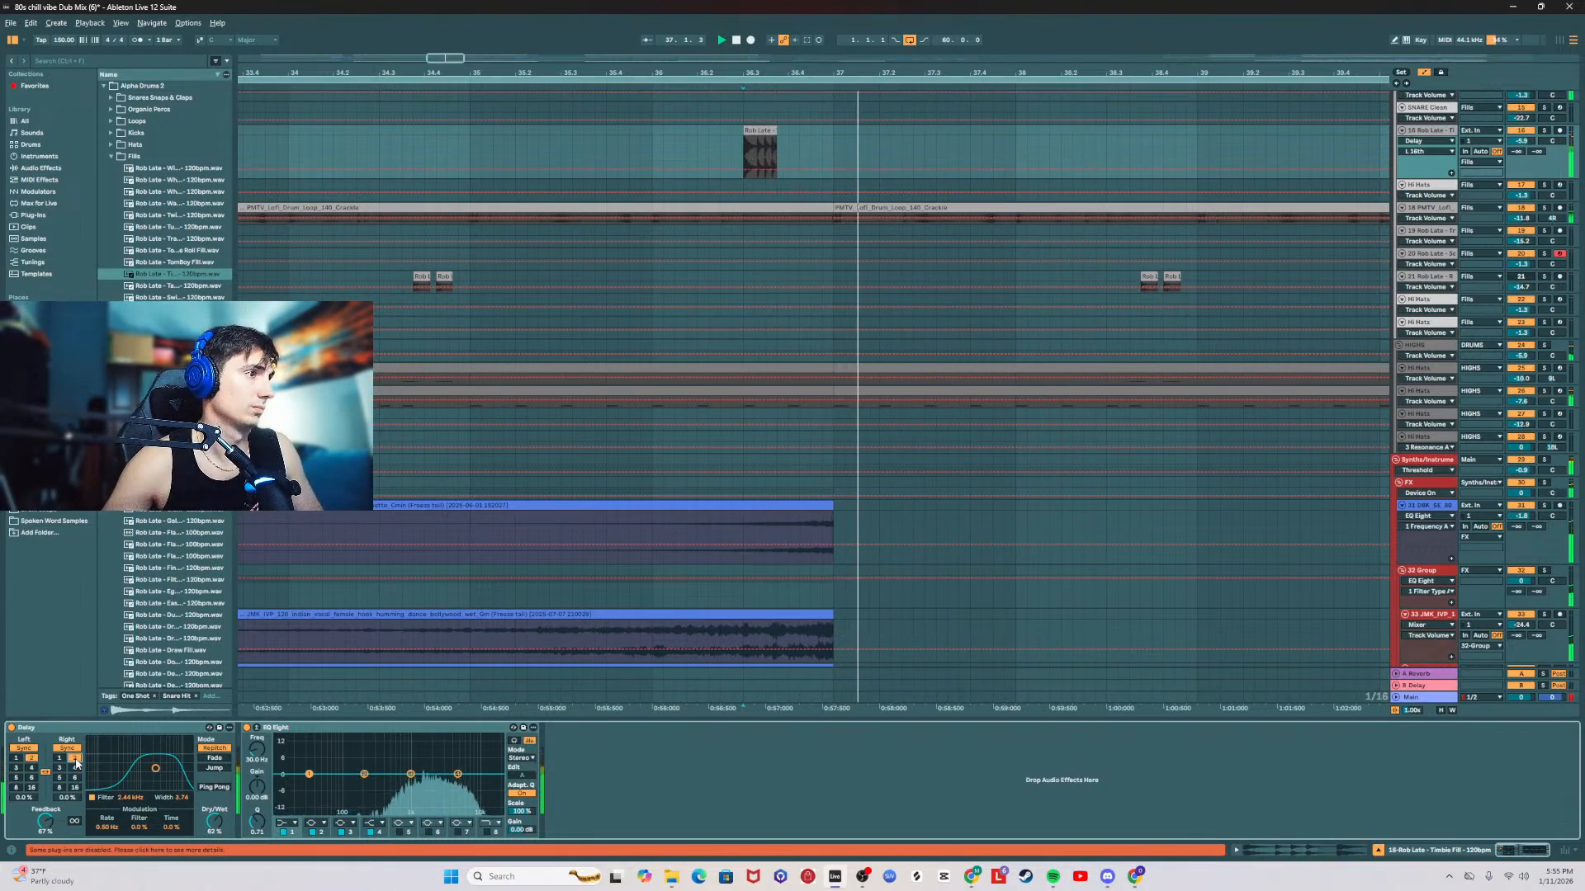
# Step: Try a delay time of 5 sixteenths on the fill, and set it back to 3 sixteenths
pyautogui.click(60, 778)
pyautogui.press('space')
pyautogui.press('space')
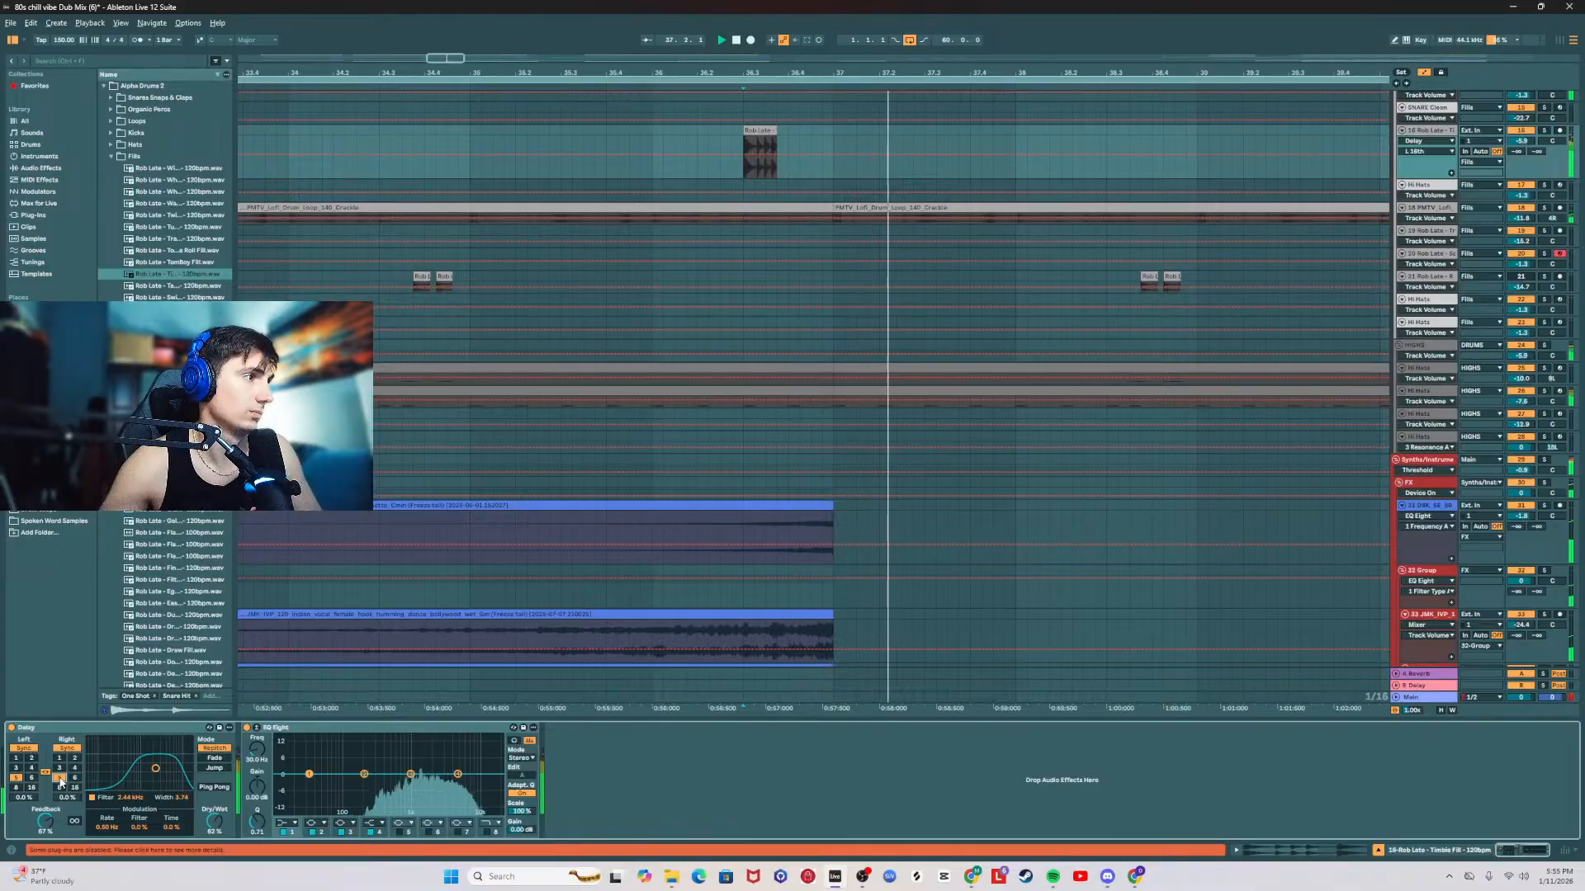
pyautogui.click(59, 767)
pyautogui.press('space')
pyautogui.press('space')
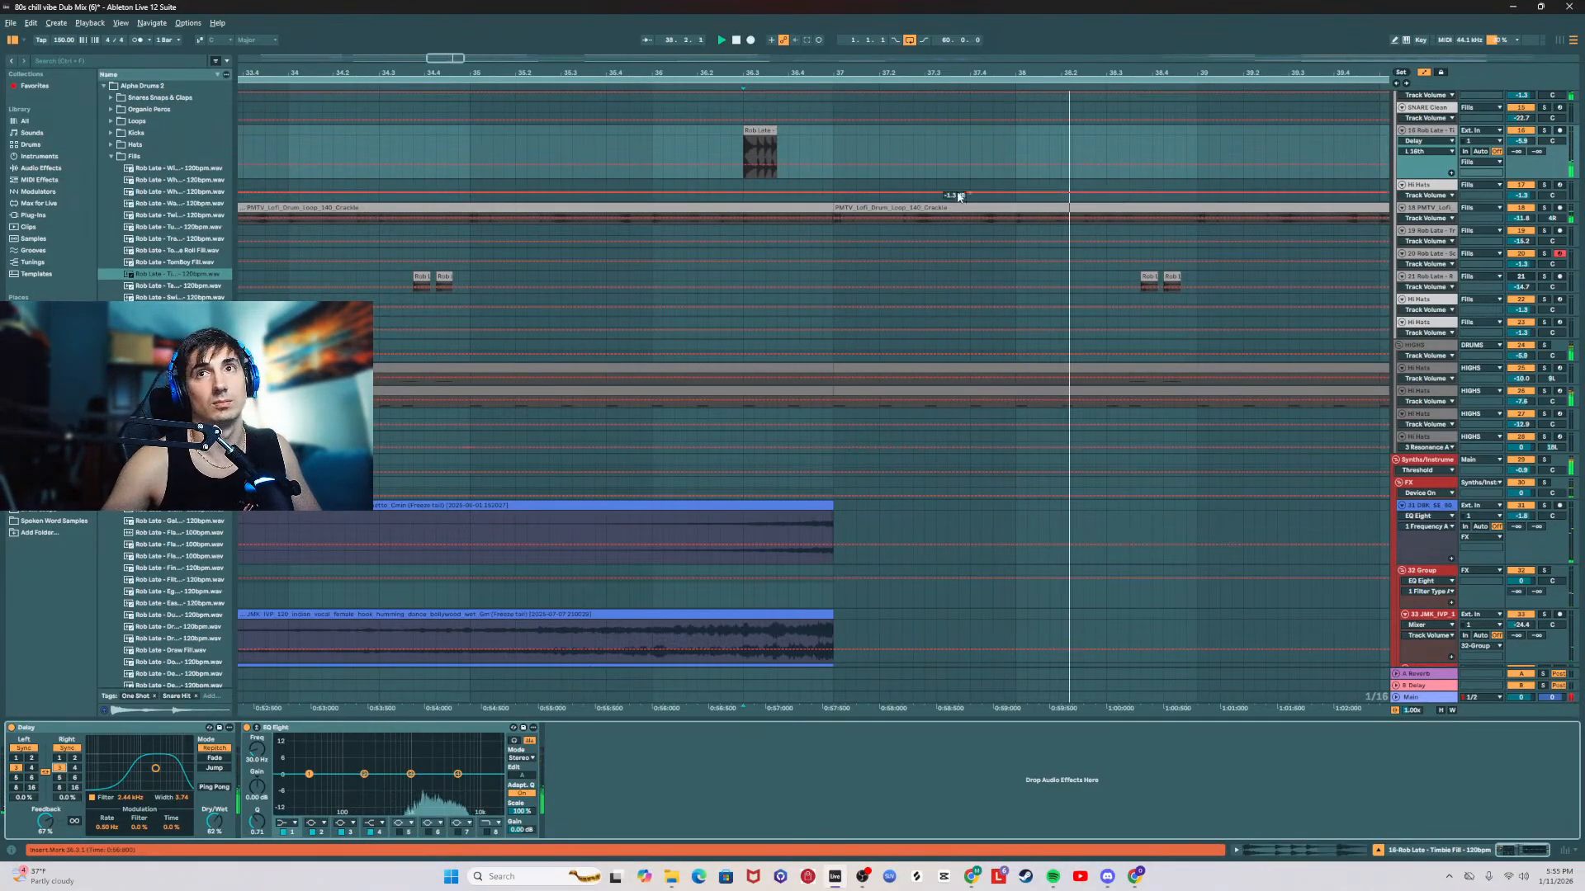
# Step: Remove the Delay from track 16 and delete the remaining Wholesome snare fill clip in bar 36
pyautogui.click(758, 130)
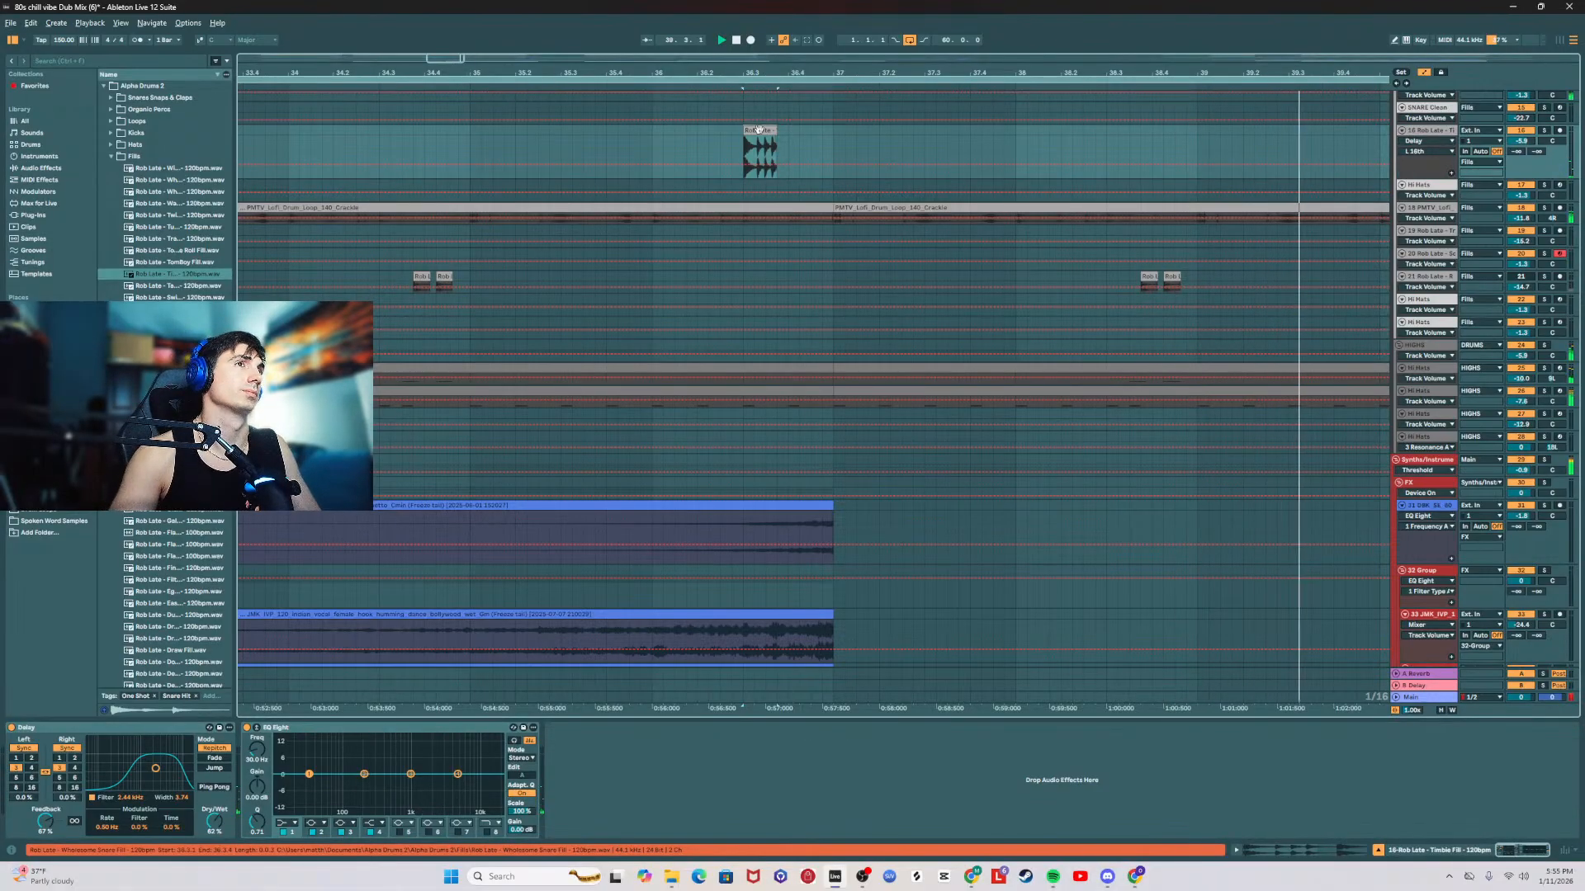
pyautogui.click(92, 729)
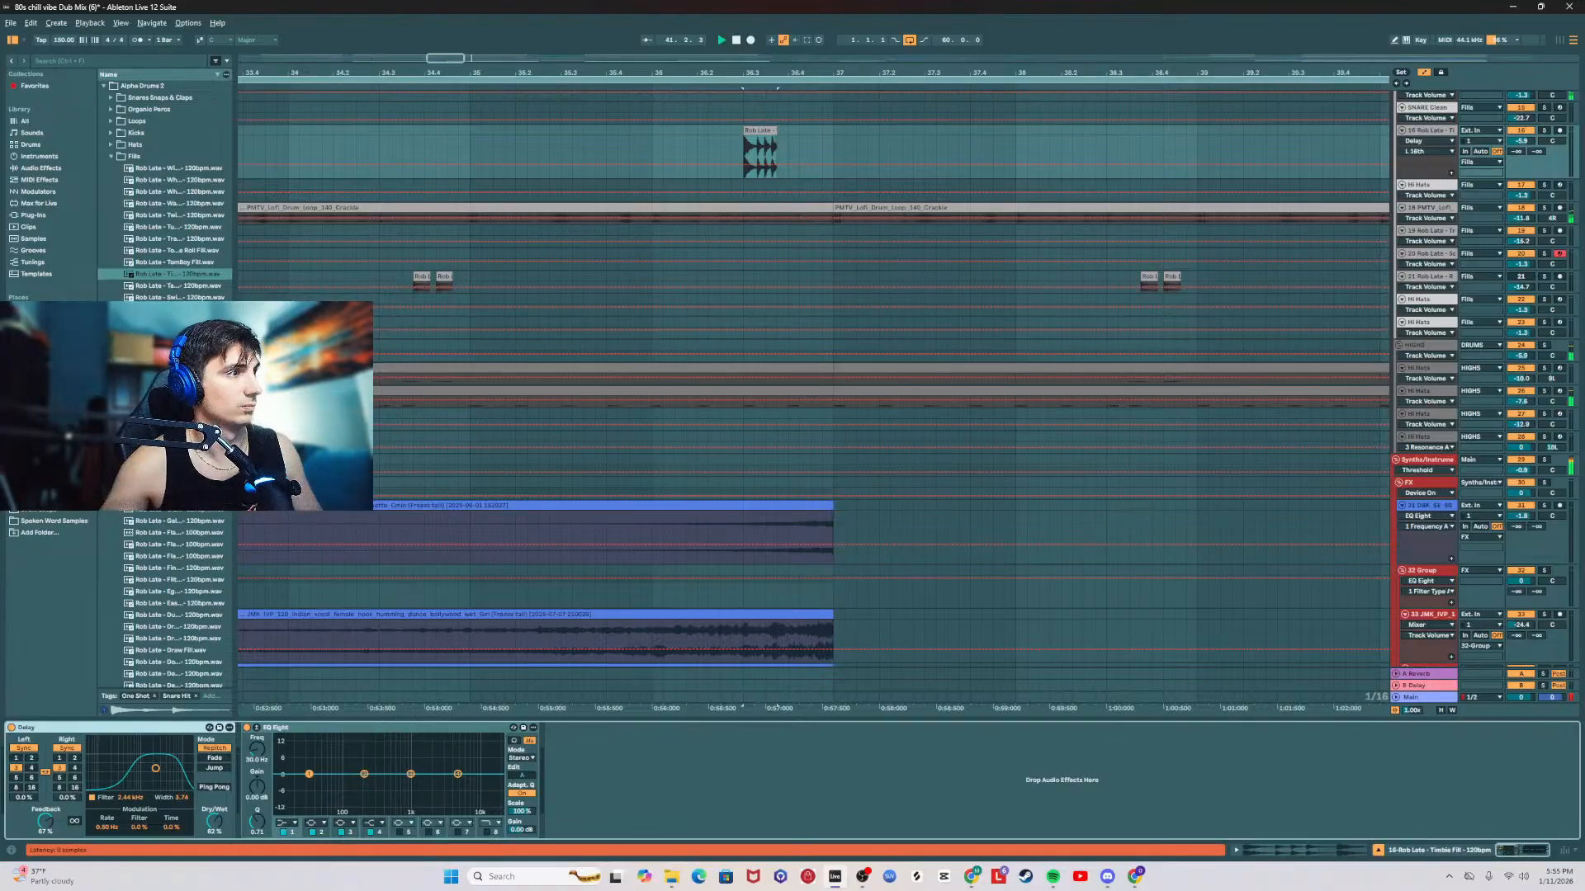
pyautogui.press('Delete')
pyautogui.click(178, 402)
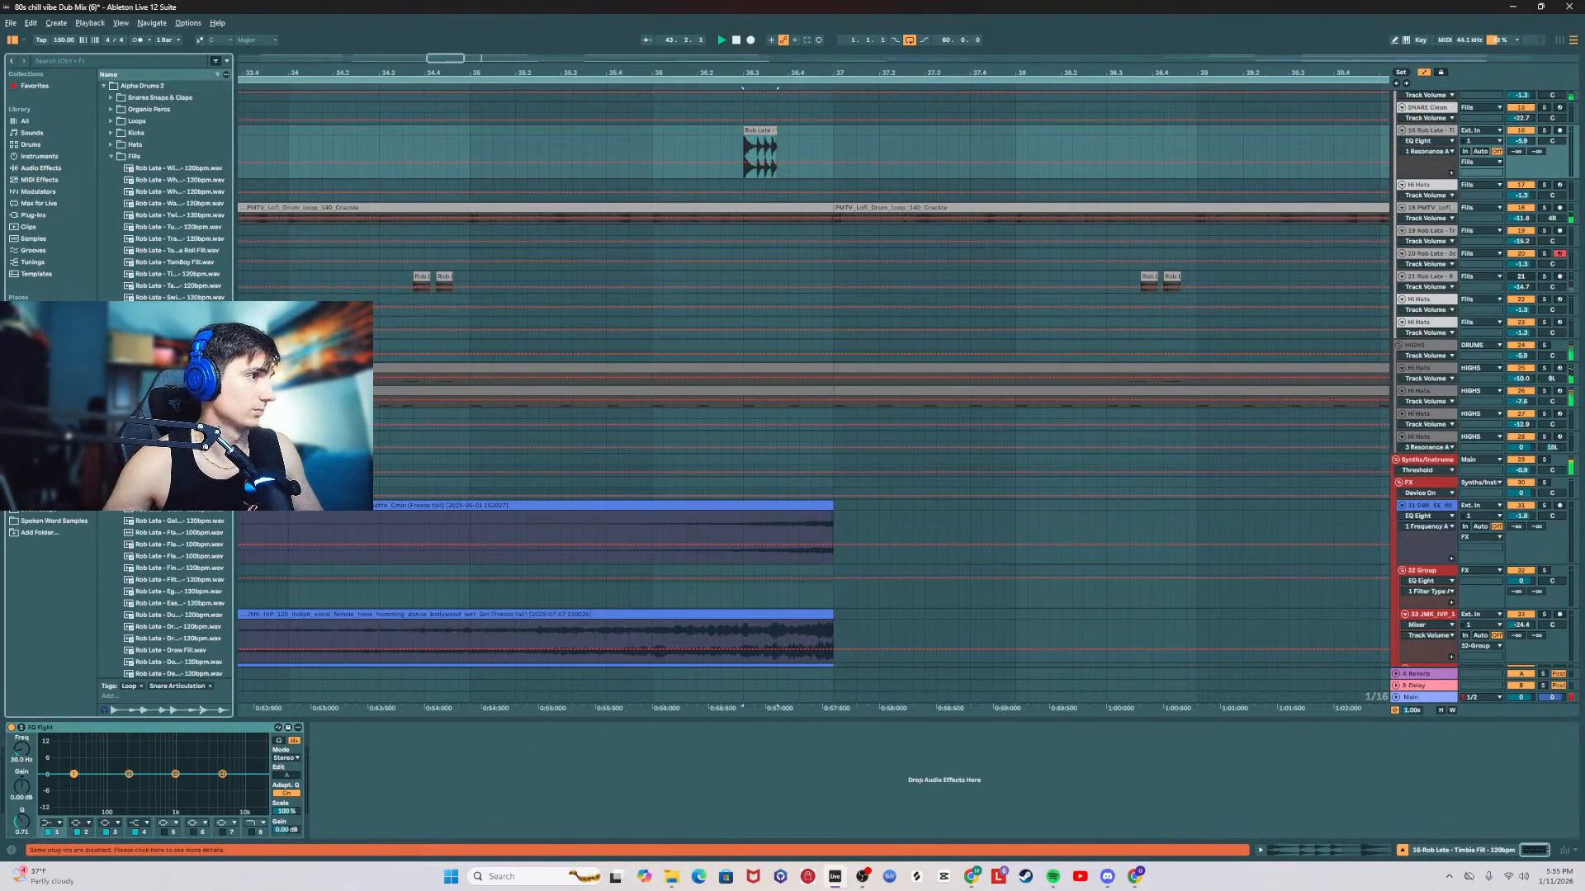
pyautogui.click(115, 157)
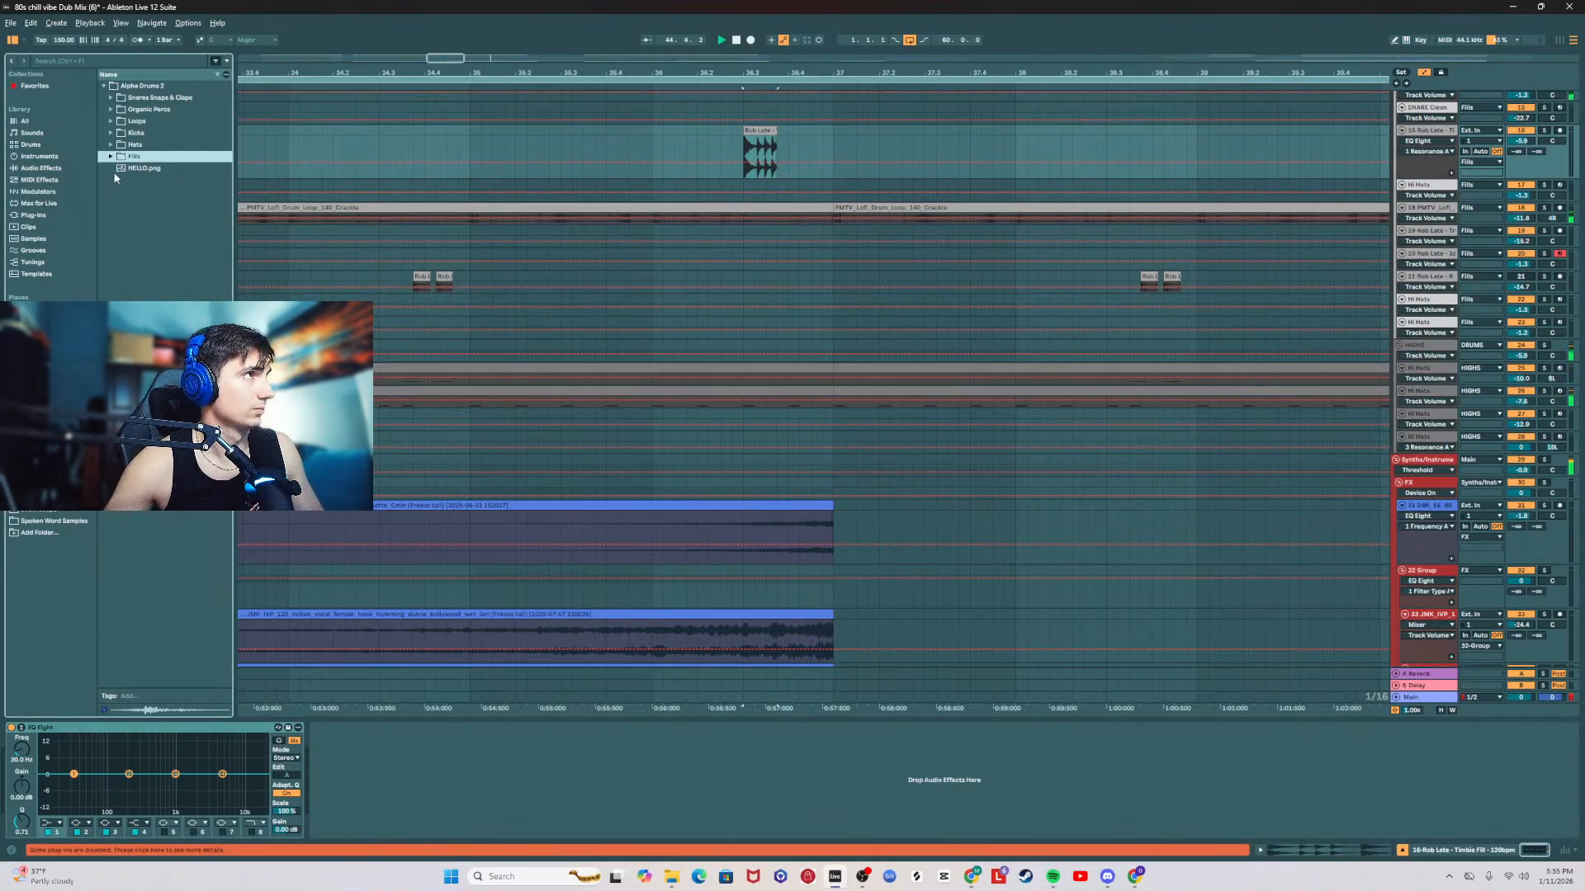
pyautogui.click(760, 135)
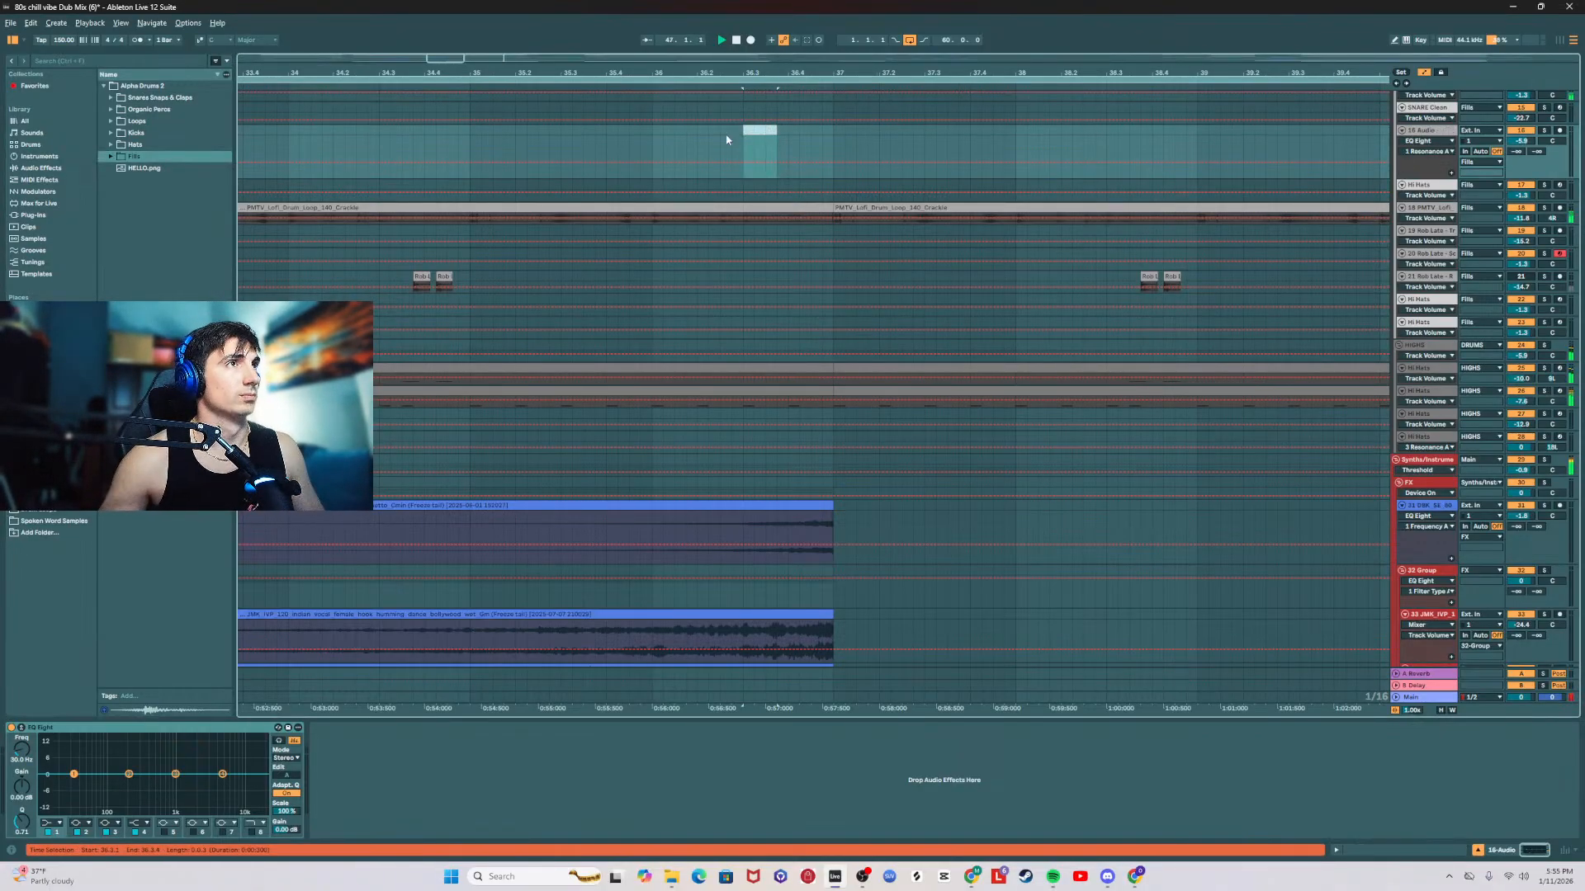
# Step: Examine the device chain of the 85 Serum 2 track in the BASS group
pyautogui.moveTo(755, 58); pyautogui.dragTo(754, 3)
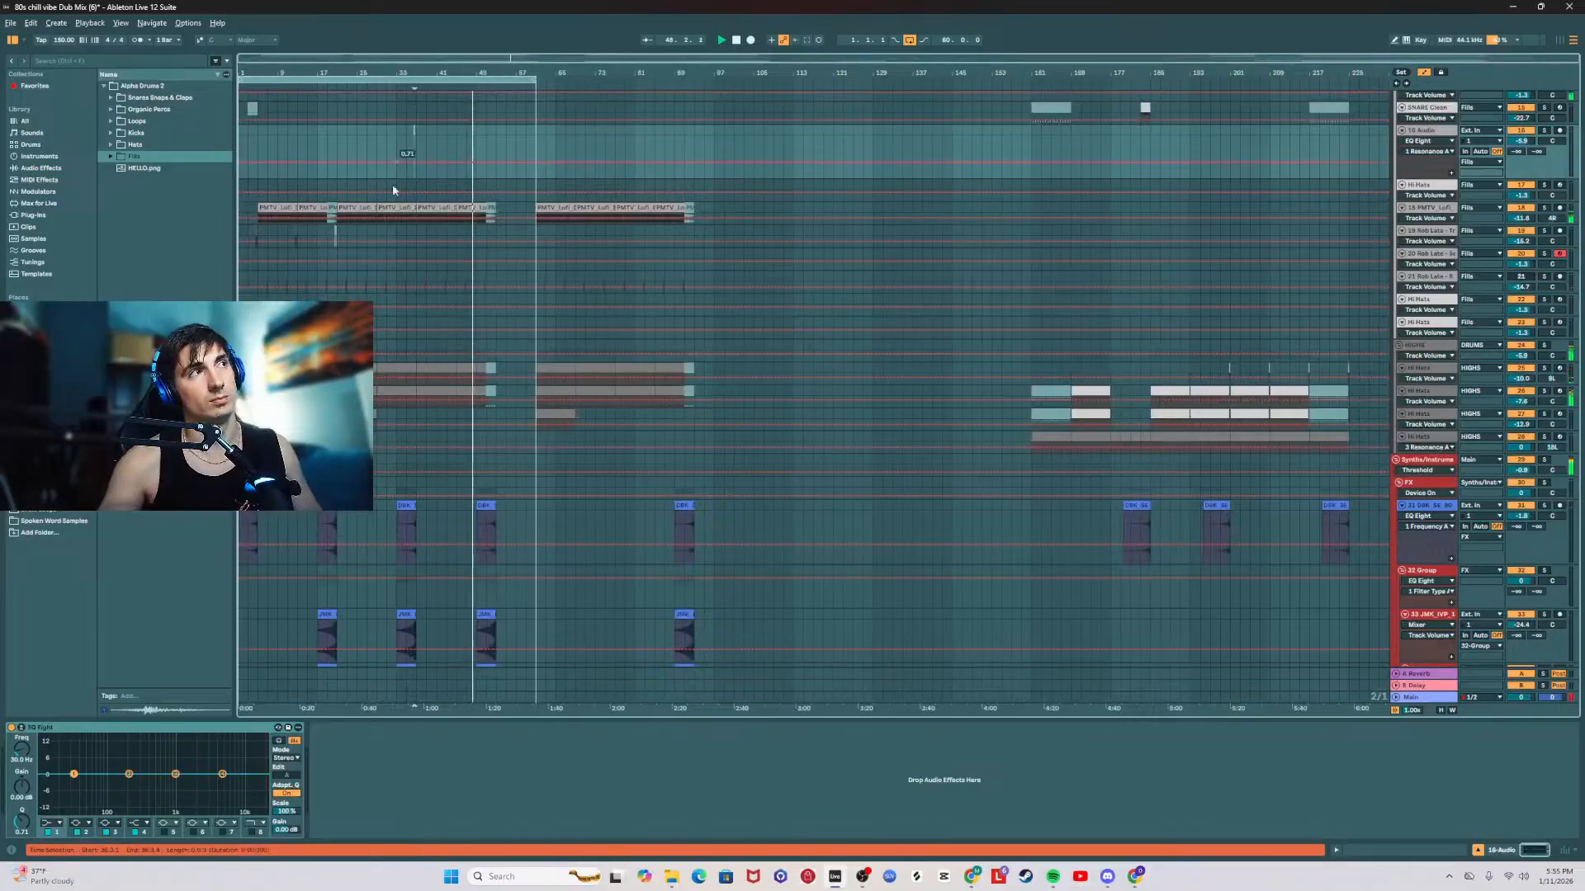
pyautogui.scroll(-6, 419, 406)
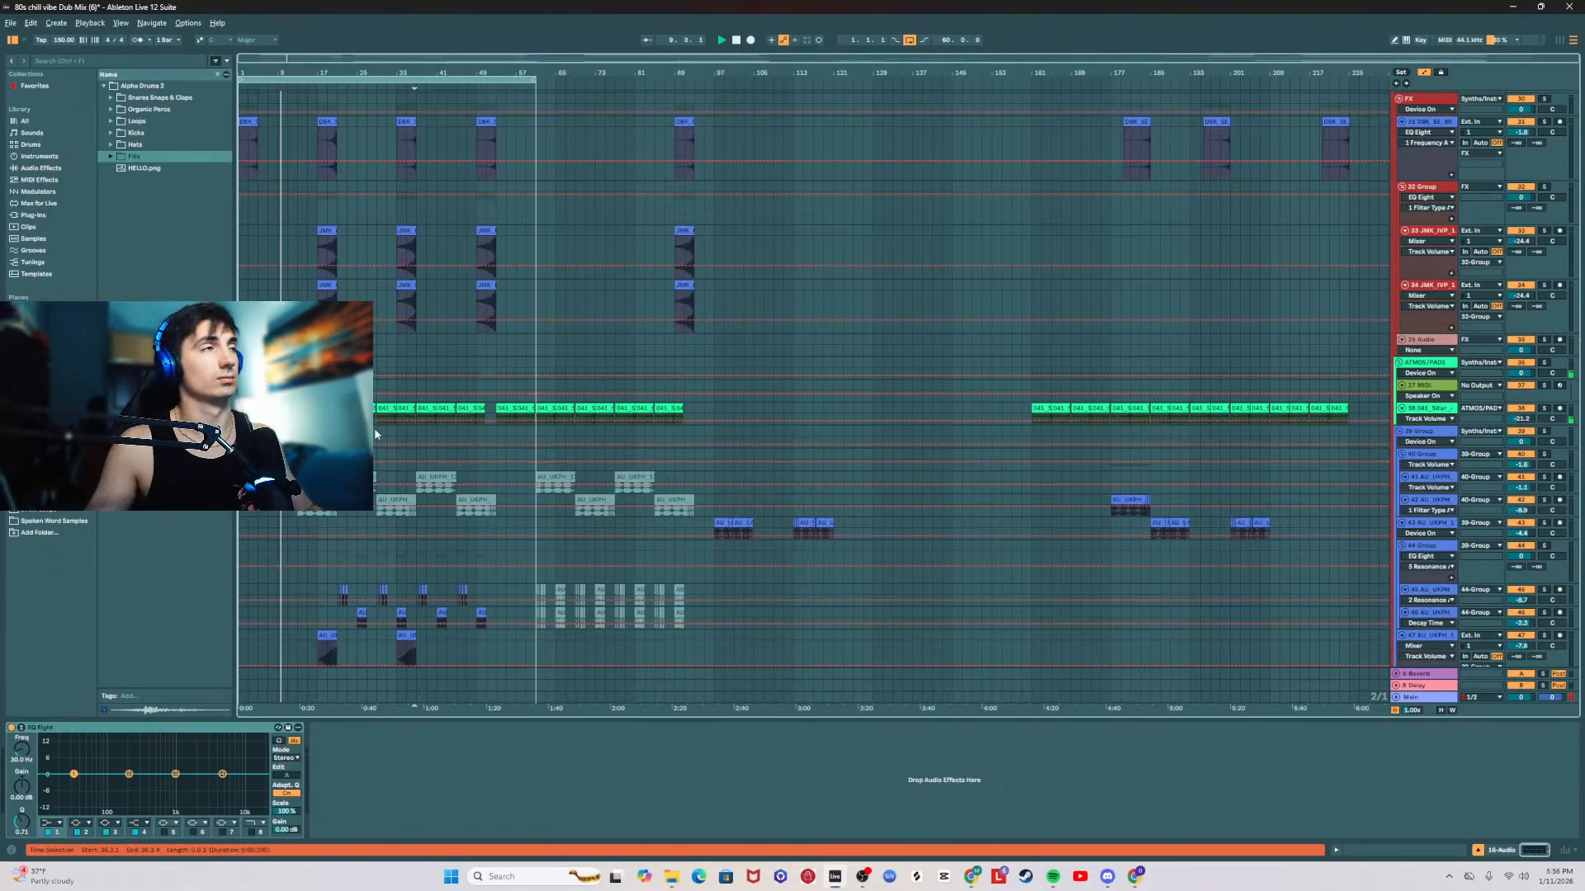
pyautogui.scroll(-6, 463, 417)
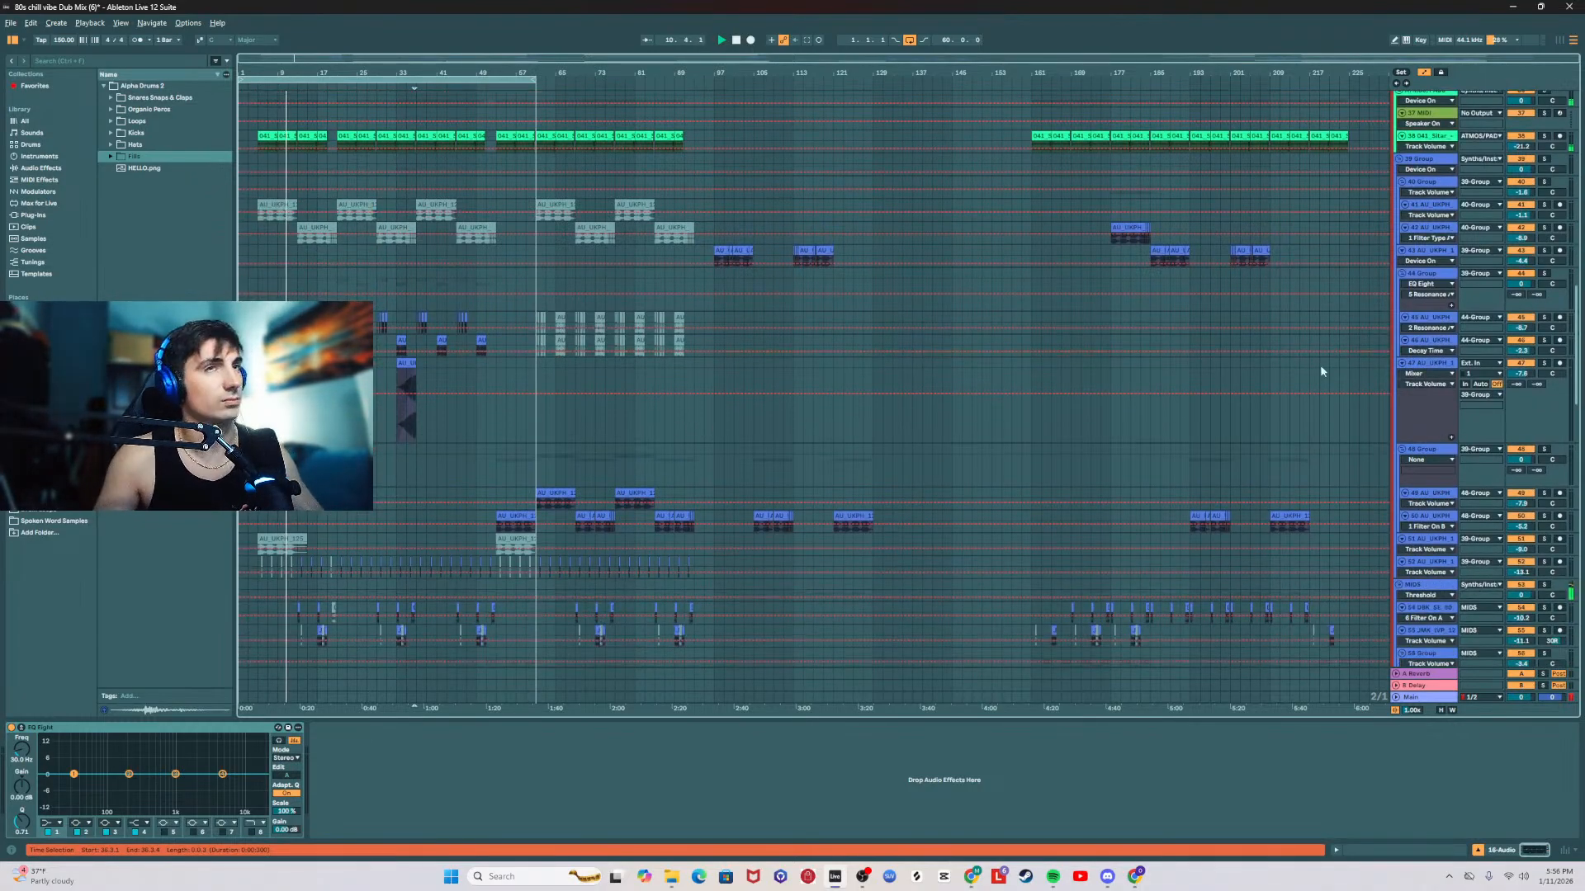
pyautogui.moveTo(1578, 320); pyautogui.dragTo(1558, 514)
pyautogui.click(1431, 360)
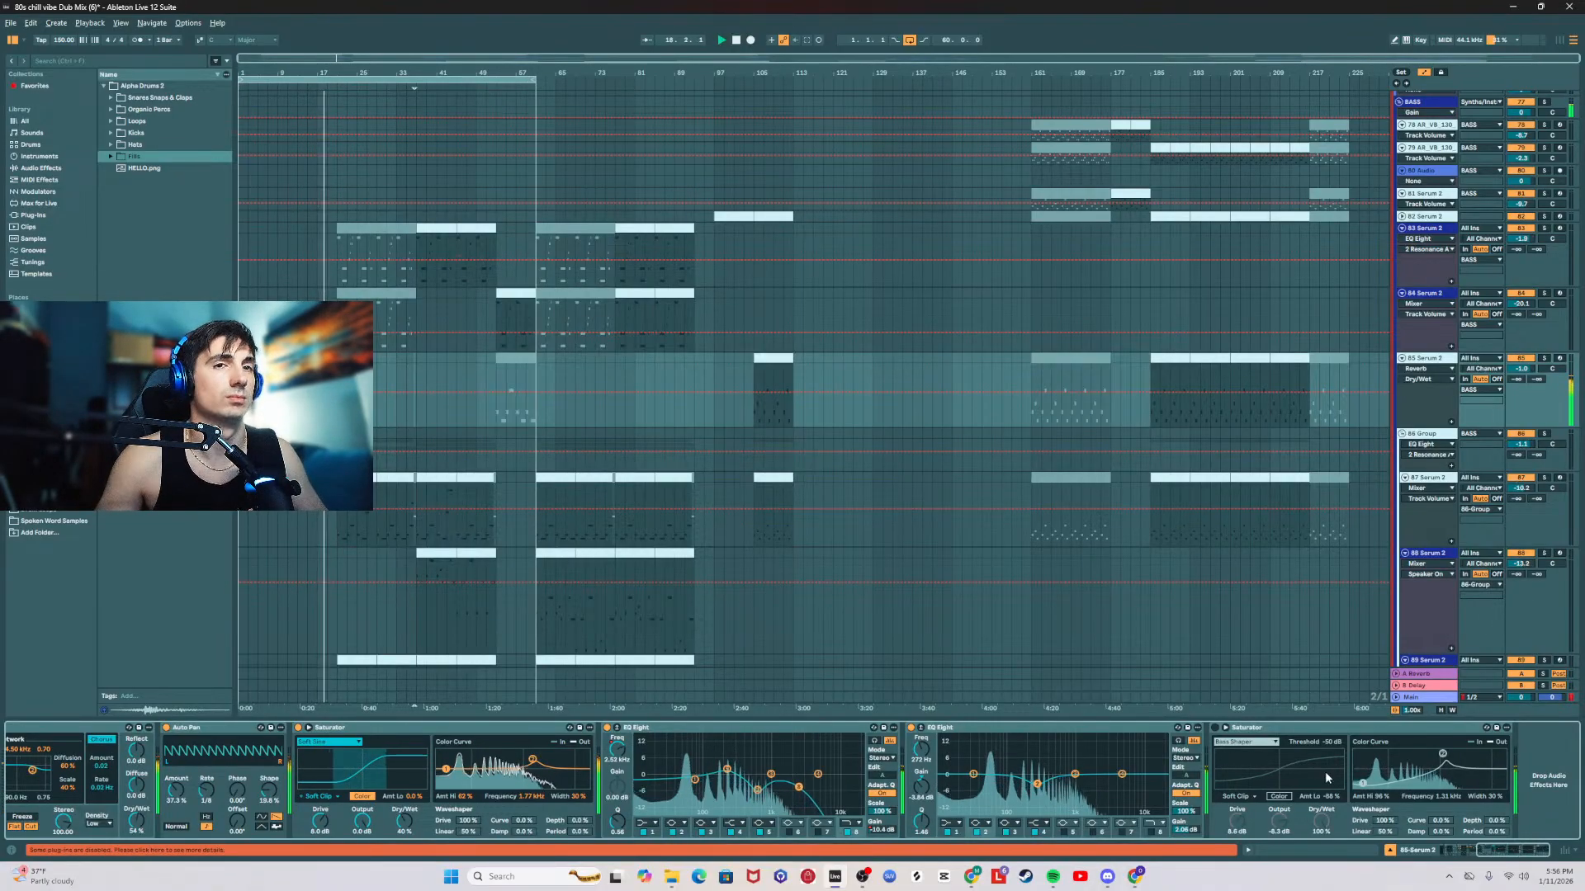
pyautogui.moveTo(1521, 851); pyautogui.dragTo(1483, 852)
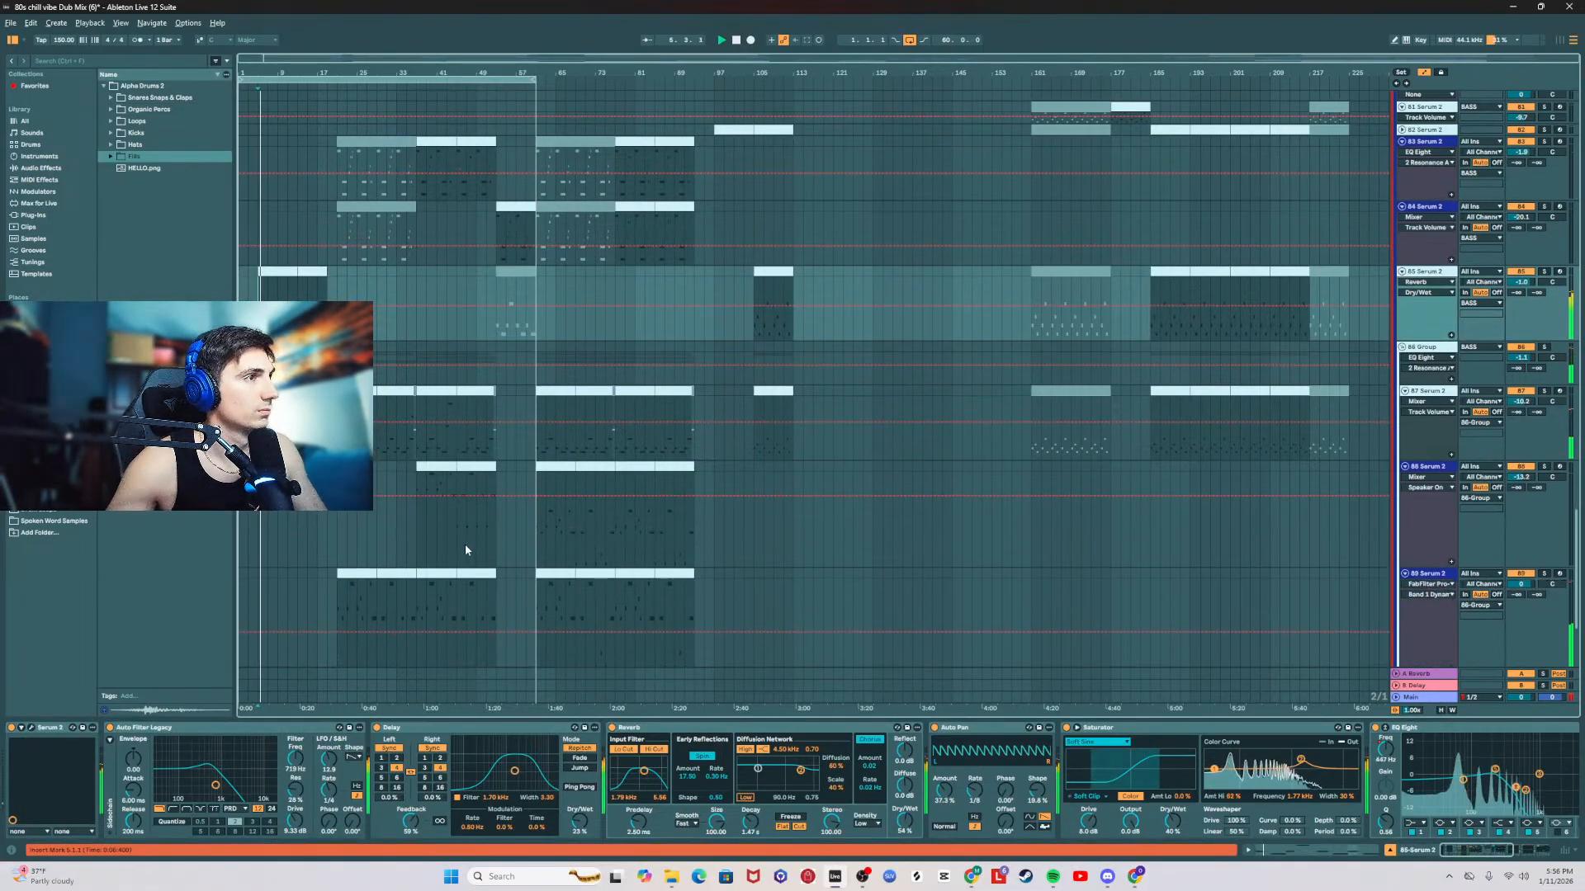
# Step: Copy the 16 bars of clips starting at bar 37 on the 88 Serum 2 track to bar 5
pyautogui.click(359, 571)
pyautogui.click(448, 467)
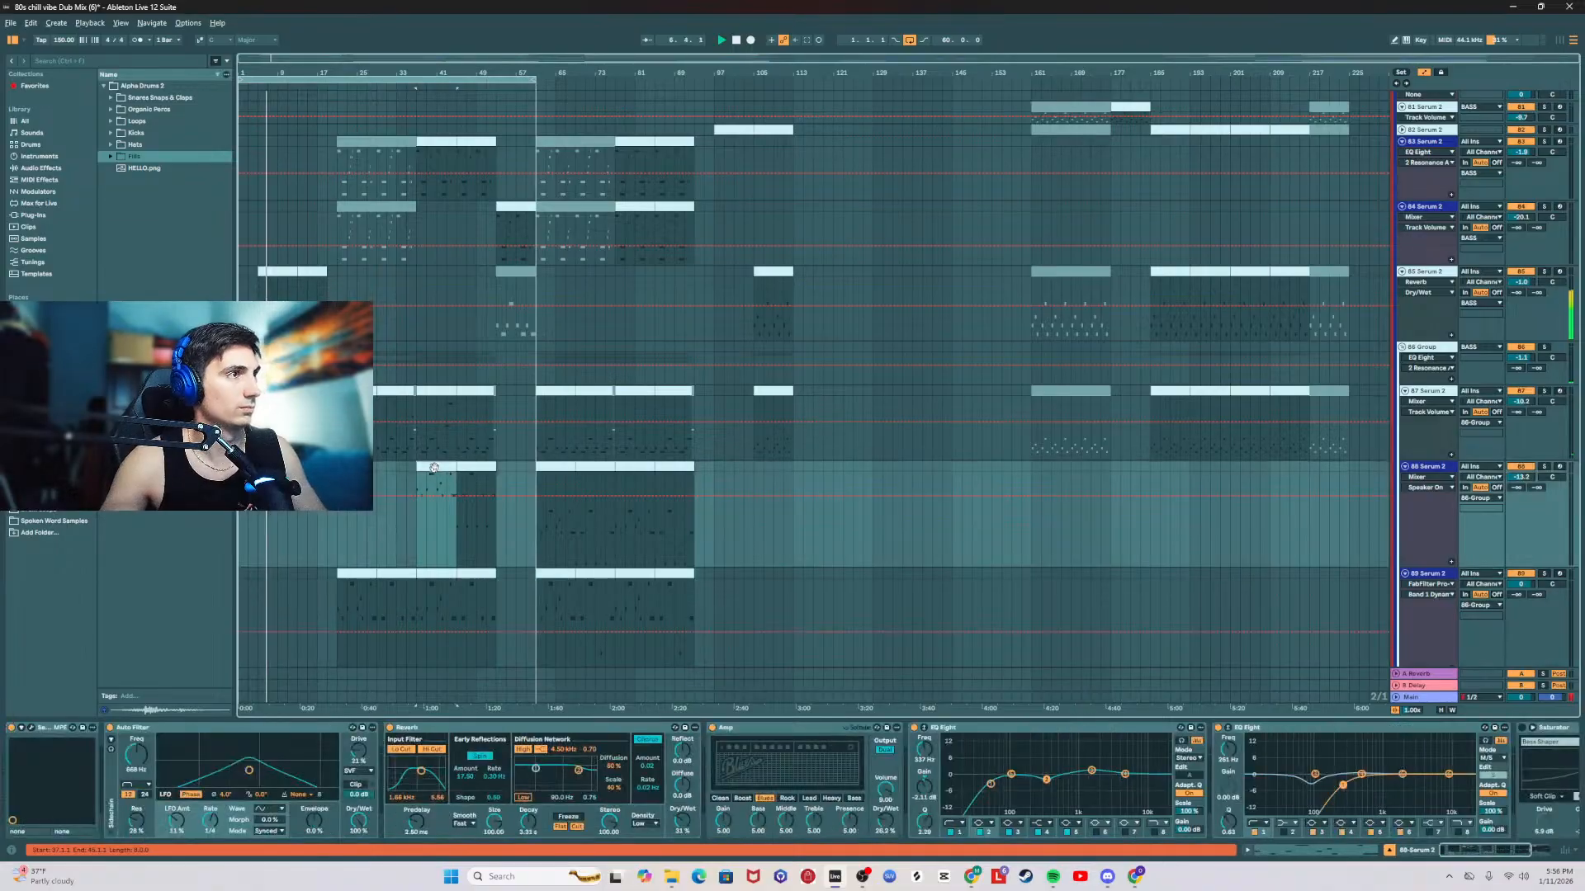
pyautogui.moveTo(452, 470); pyautogui.dragTo(417, 471)
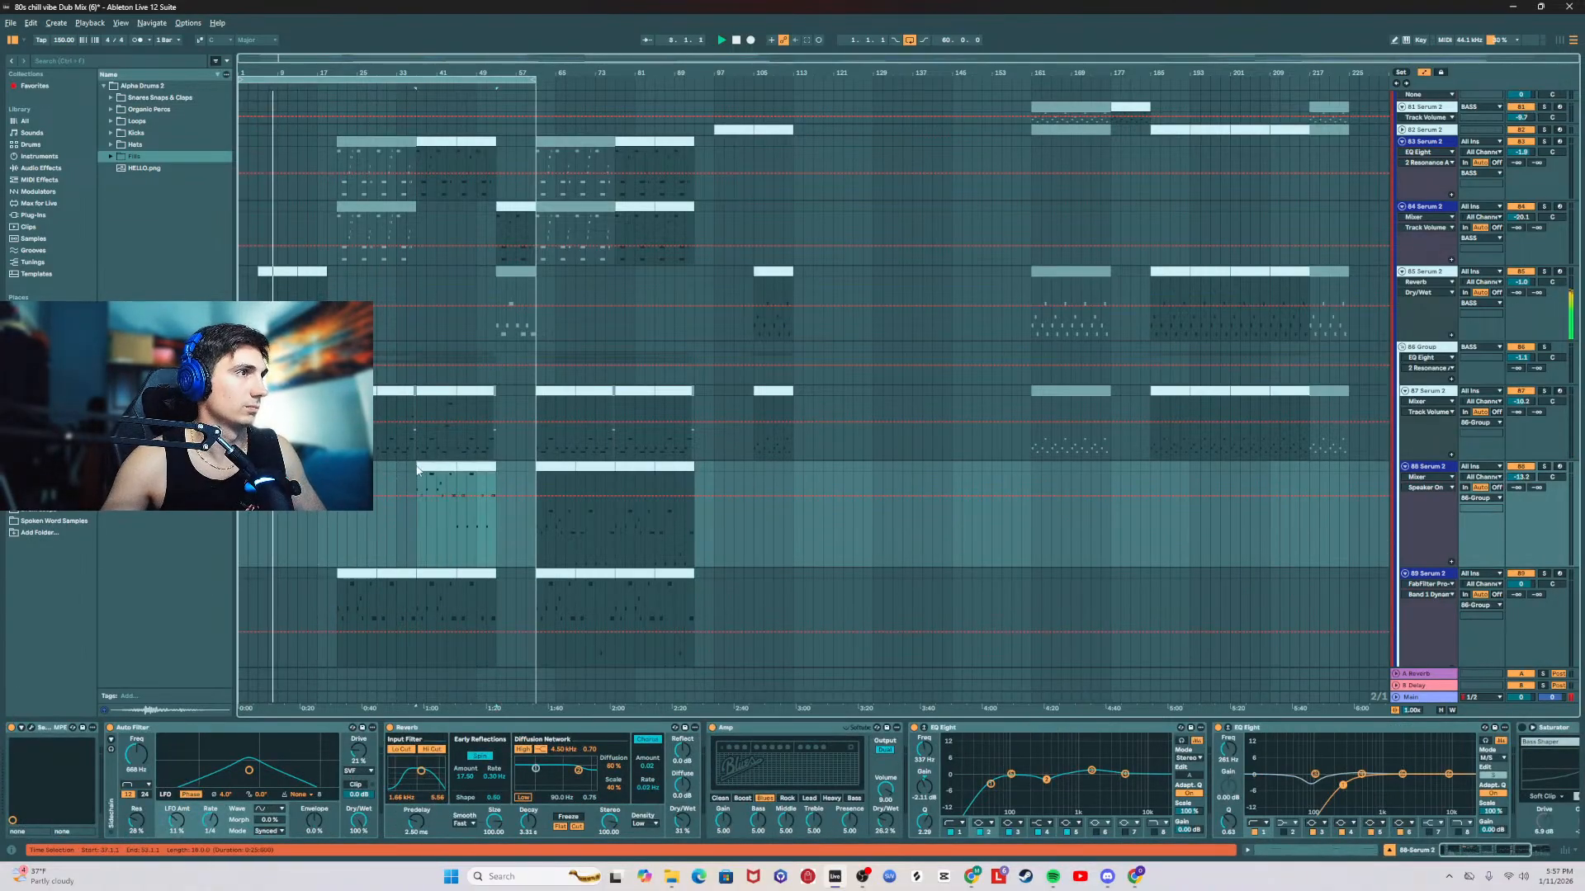
pyautogui.click(259, 474)
pyautogui.hotkey('ctrl', 'v')
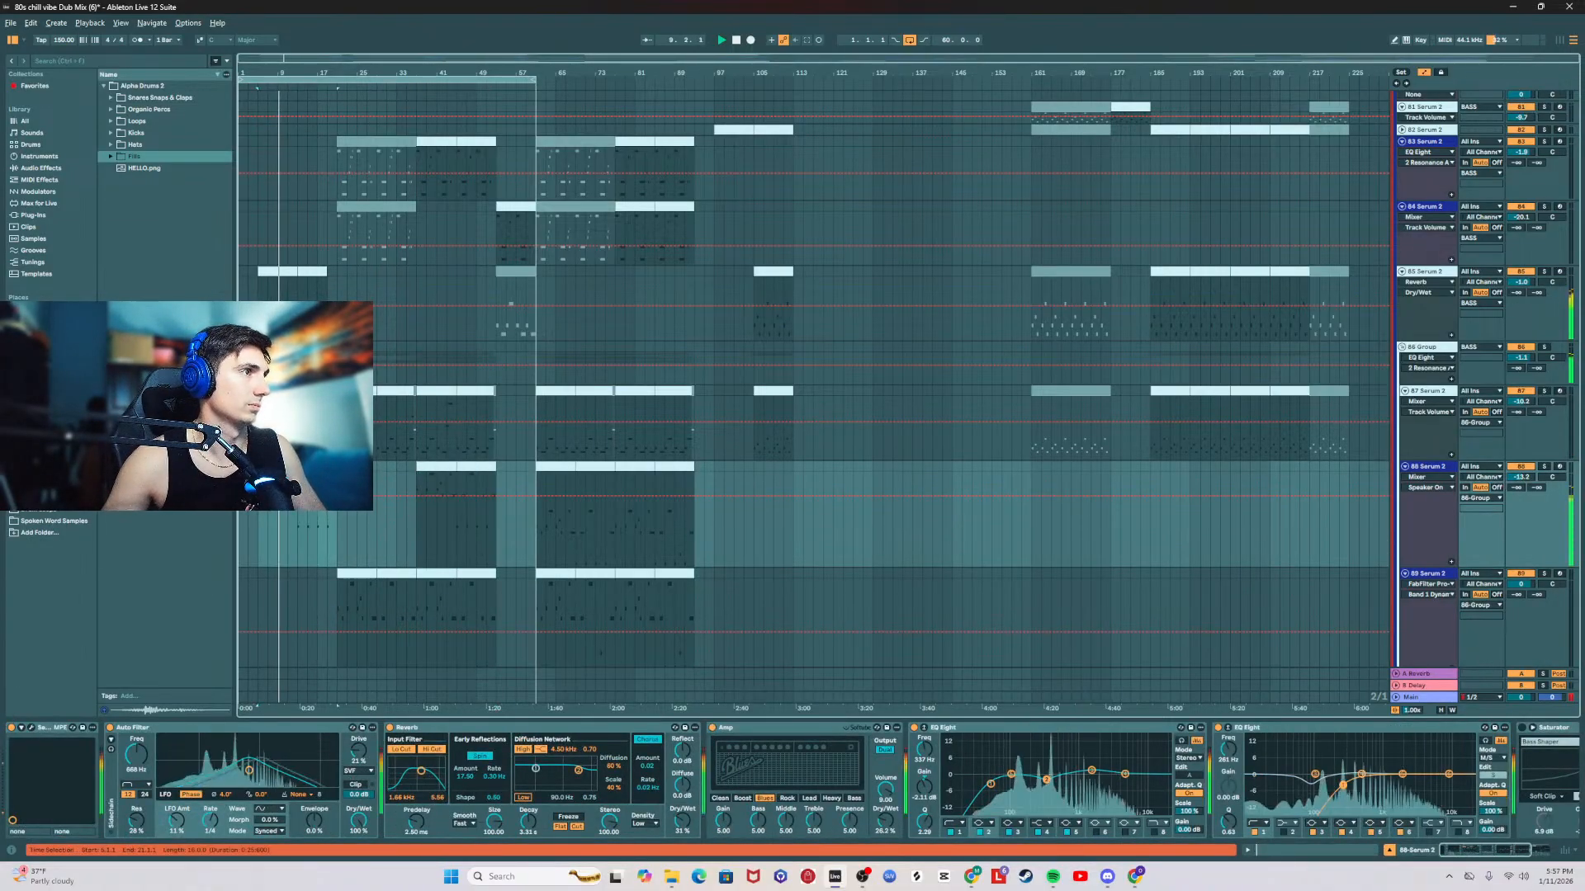
# Step: Duplicate the 88 Serum 2 track and clear the duplicate's clips from bar 1 to about bar 23
pyautogui.click(1440, 469)
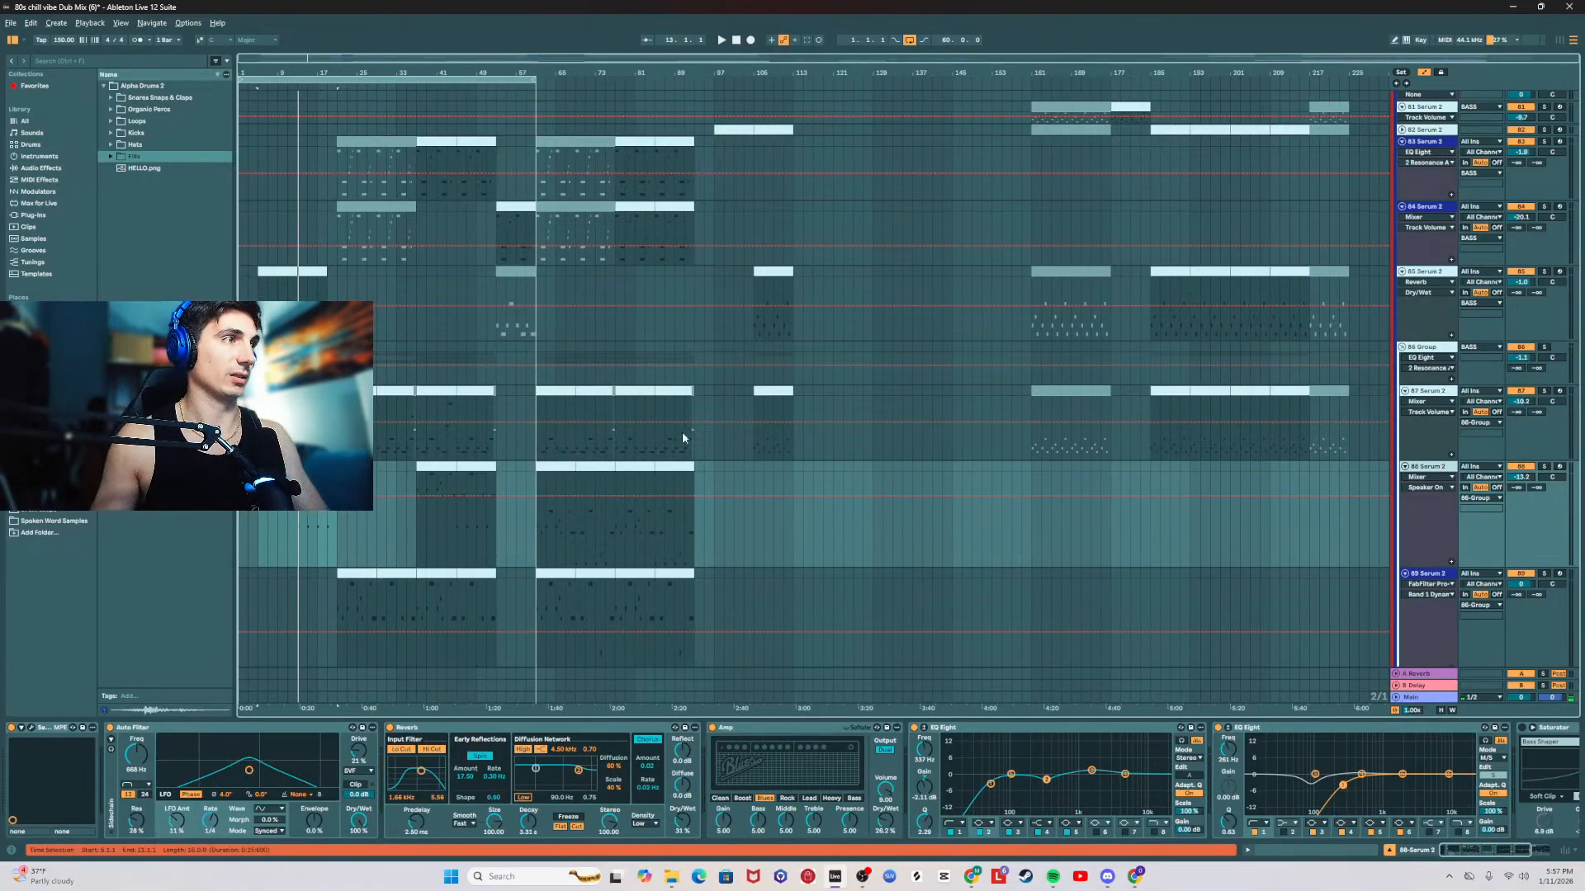
pyautogui.hotkey('ctrl', 'd')
pyautogui.press('space')
pyautogui.moveTo(350, 568); pyautogui.dragTo(240, 569)
pyautogui.press('Delete')
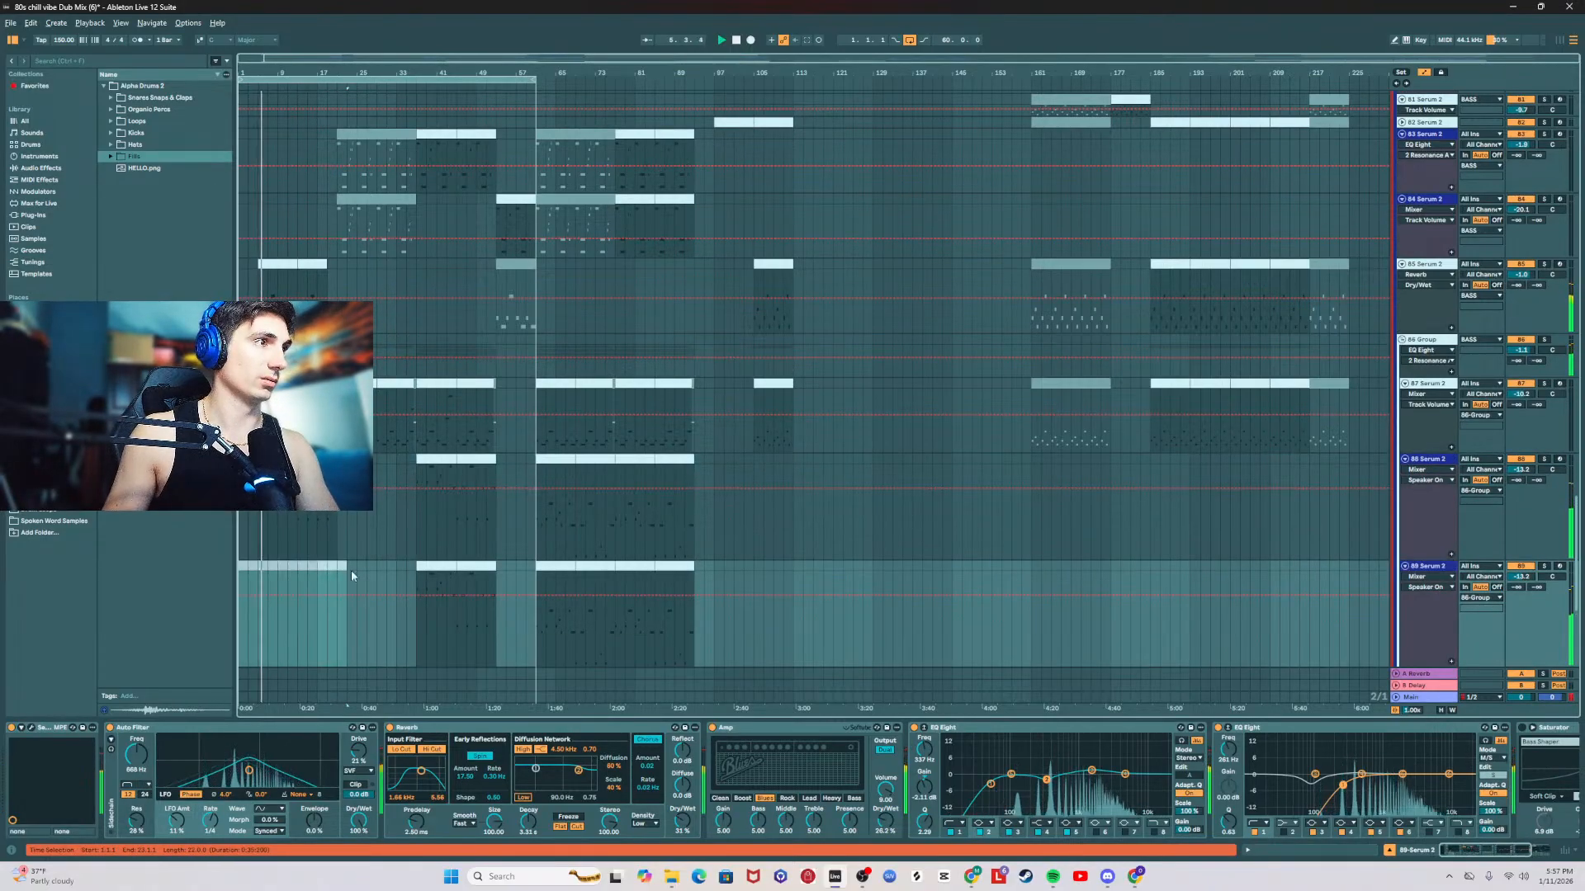
# Step: Clear the 88 Serum 2 track's clips from bar 21 onward and move the track out of the subgroup, above 85 Serum 2
pyautogui.moveTo(404, 458); pyautogui.dragTo(740, 465)
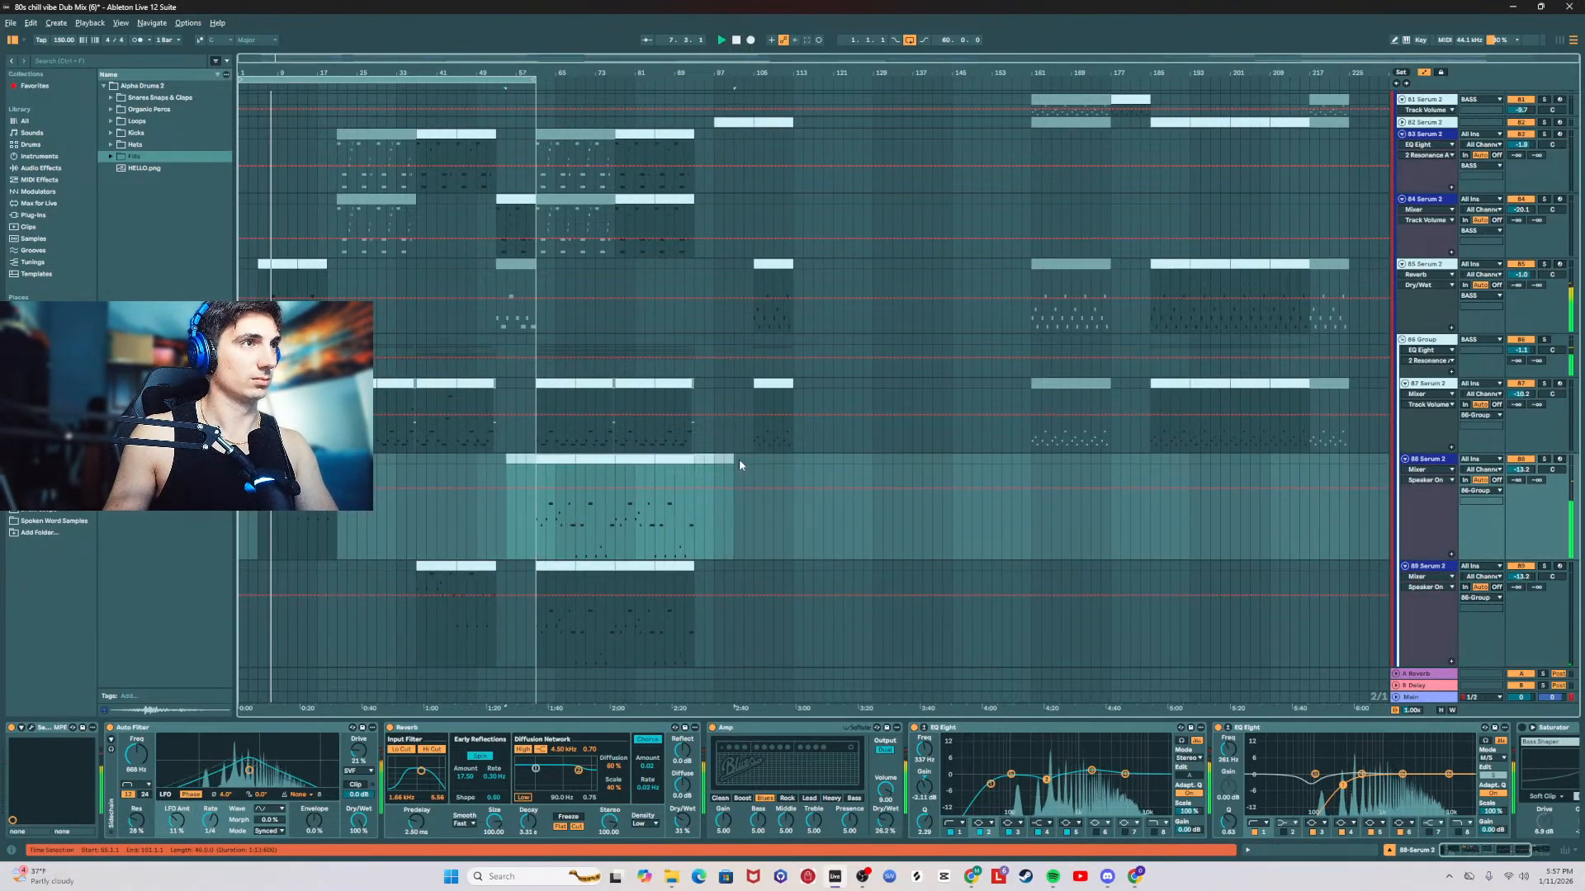
pyautogui.click(1434, 460)
pyautogui.moveTo(1434, 256); pyautogui.dragTo(1434, 257)
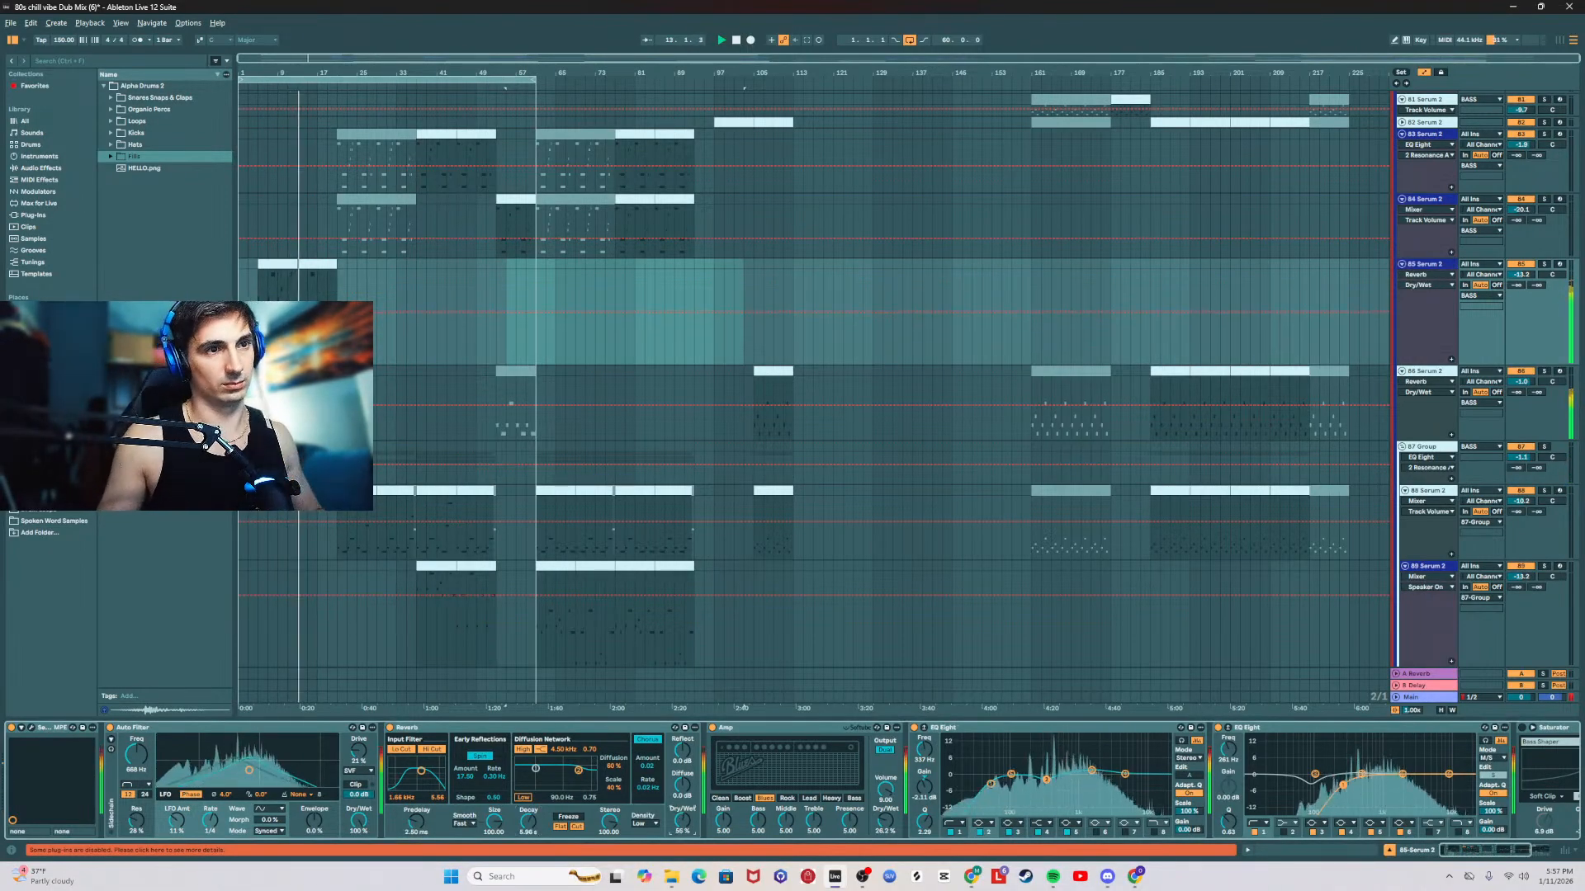
# Step: Replace the 85 Serum 2 track's second clip with a copy of the first ending at bar 19, and set the volume to -18.9 dB
pyautogui.moveTo(1523, 275); pyautogui.dragTo(1523, 360)
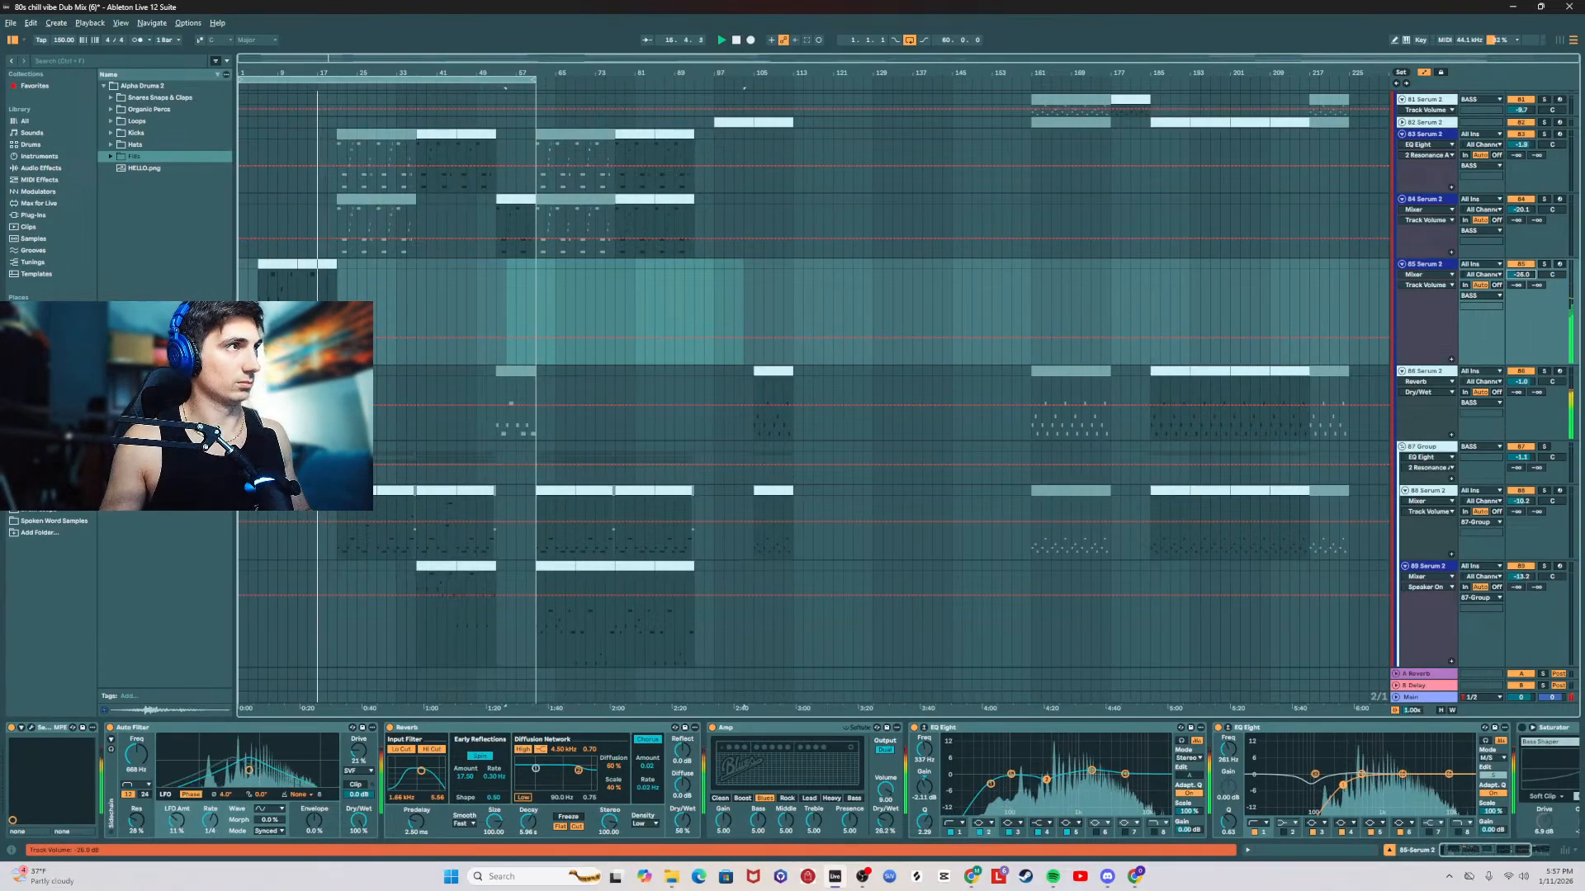
pyautogui.click(301, 276)
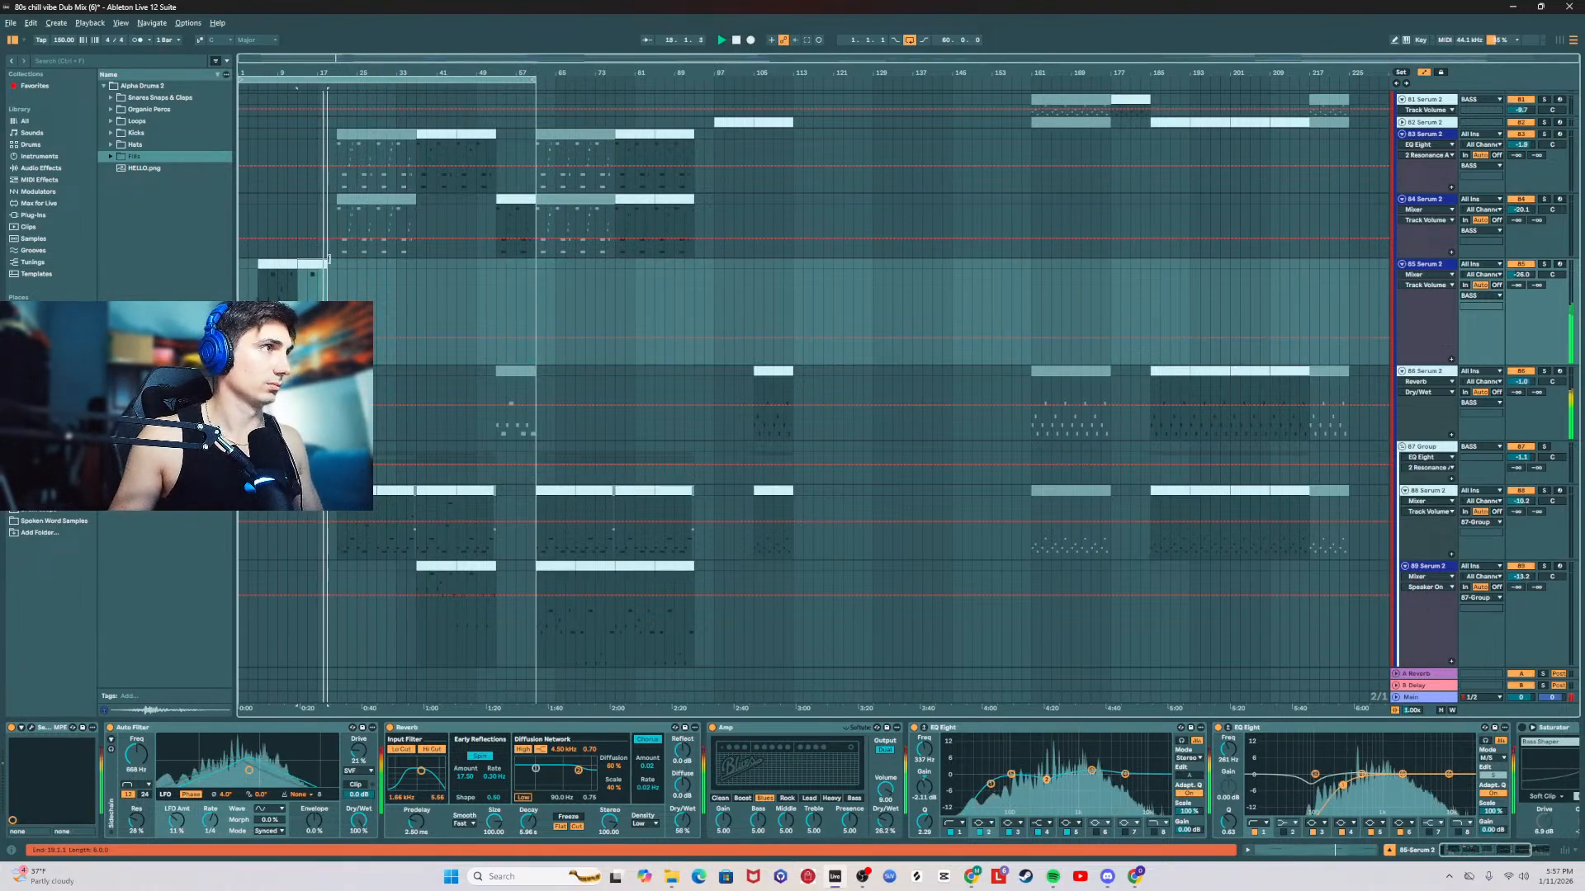
pyautogui.click(282, 266)
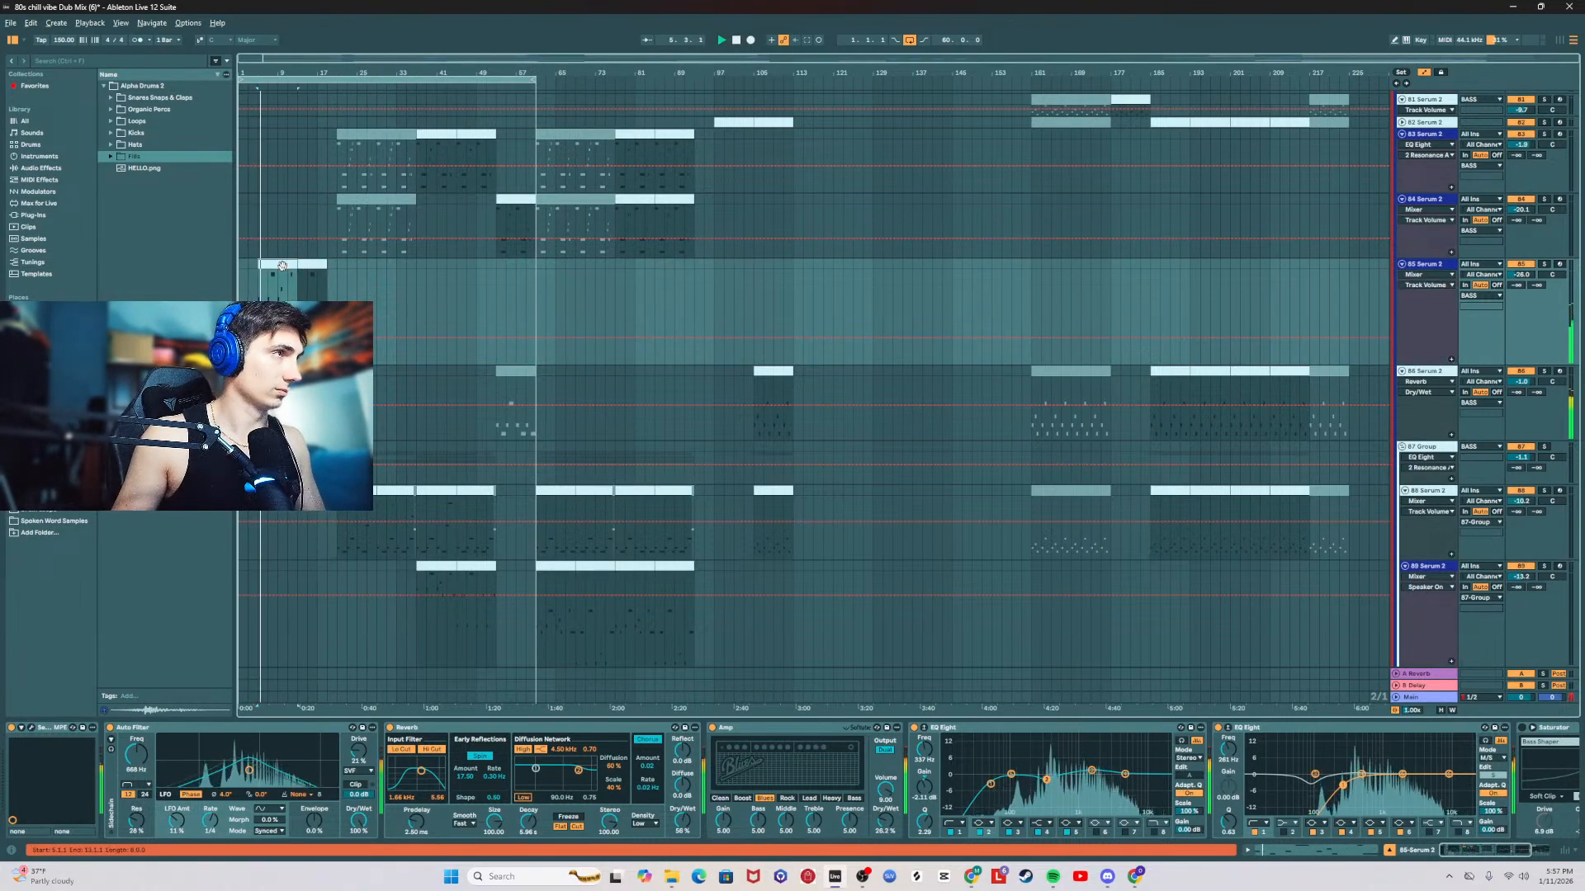
pyautogui.hotkey('ctrl', 'd')
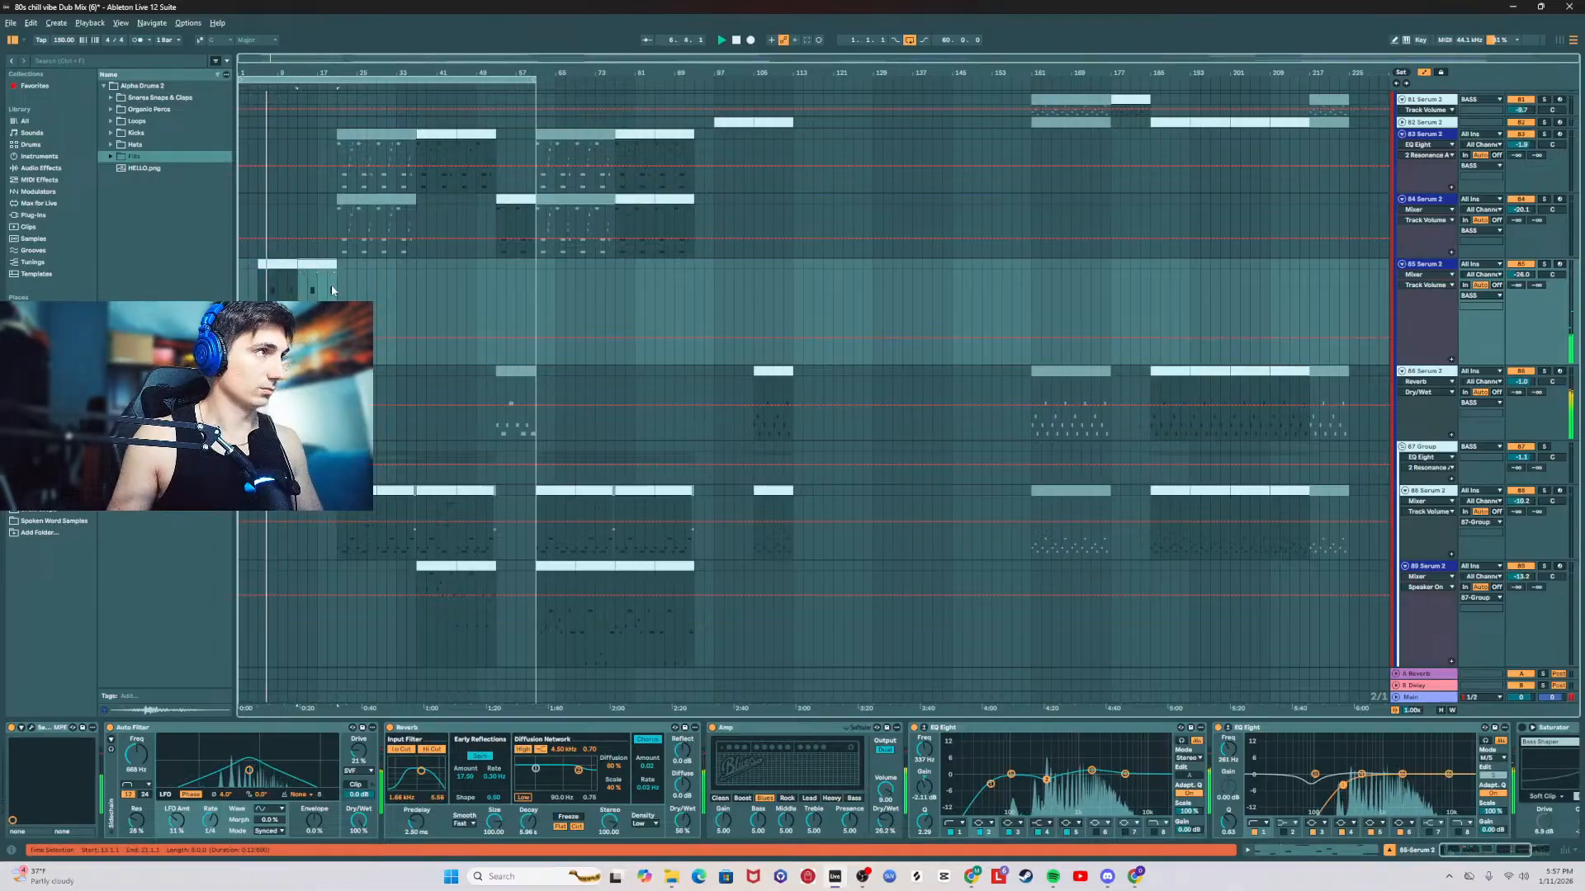
pyautogui.moveTo(337, 264); pyautogui.dragTo(327, 265)
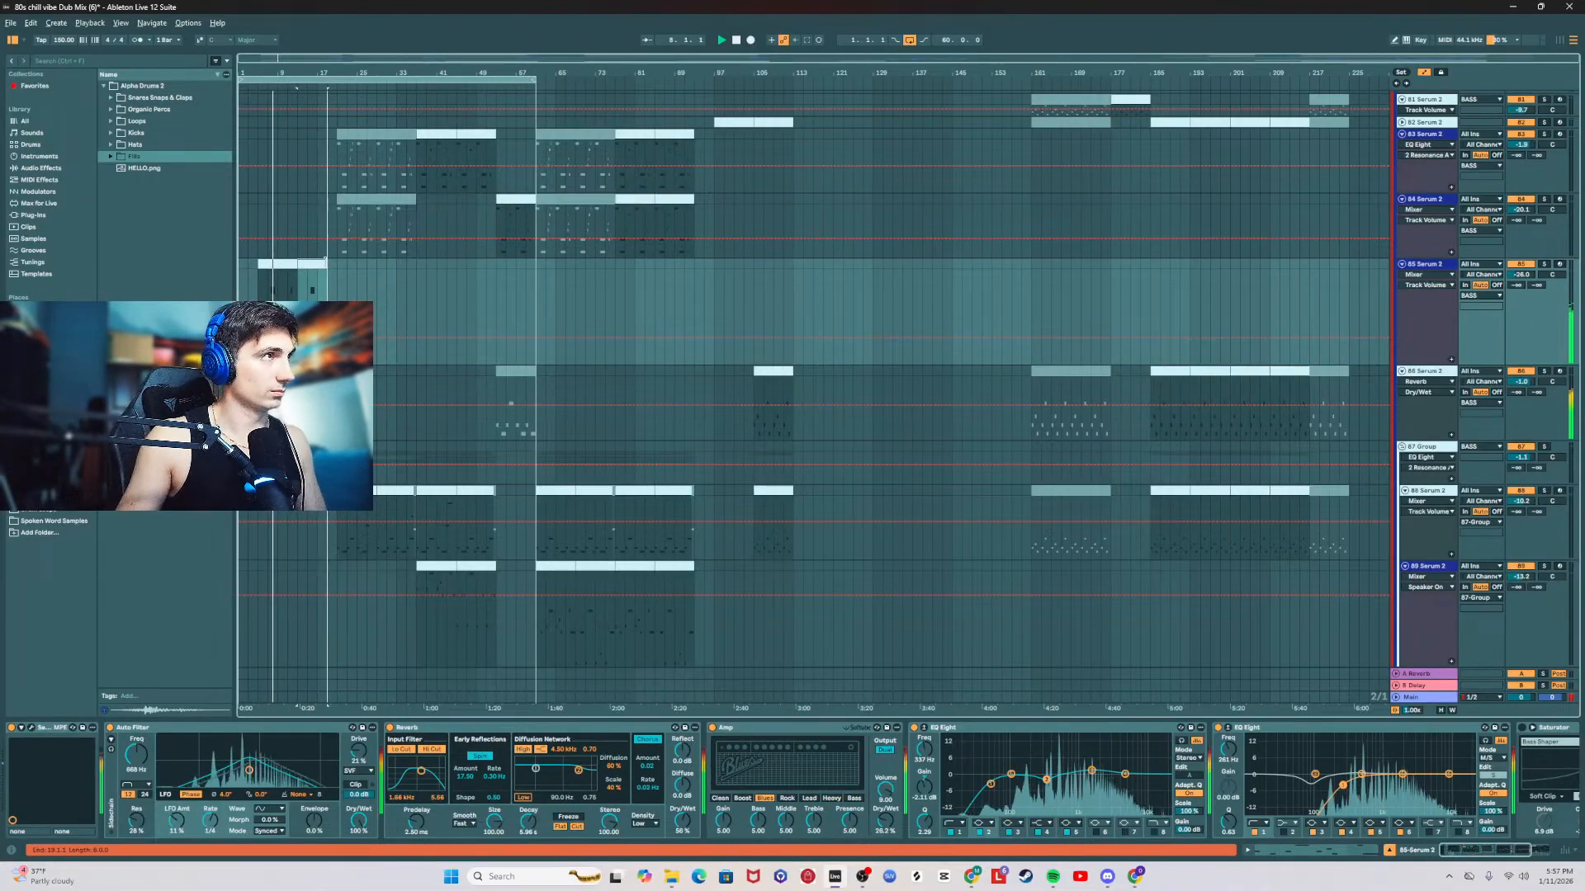
pyautogui.click(1550, 275)
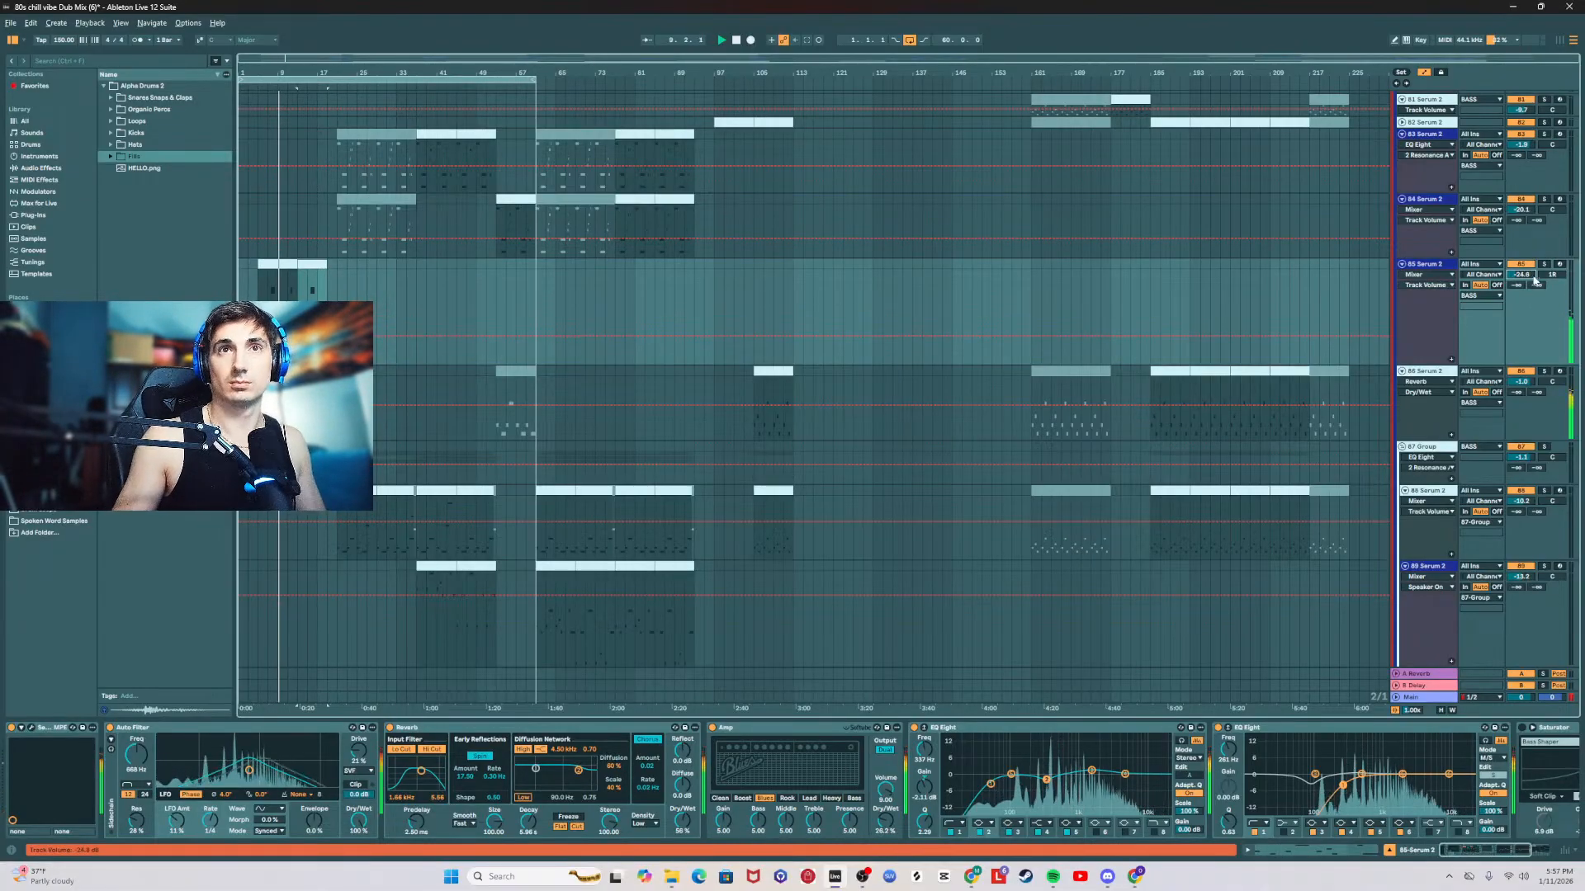
pyautogui.moveTo(1521, 275); pyautogui.dragTo(1521, 253)
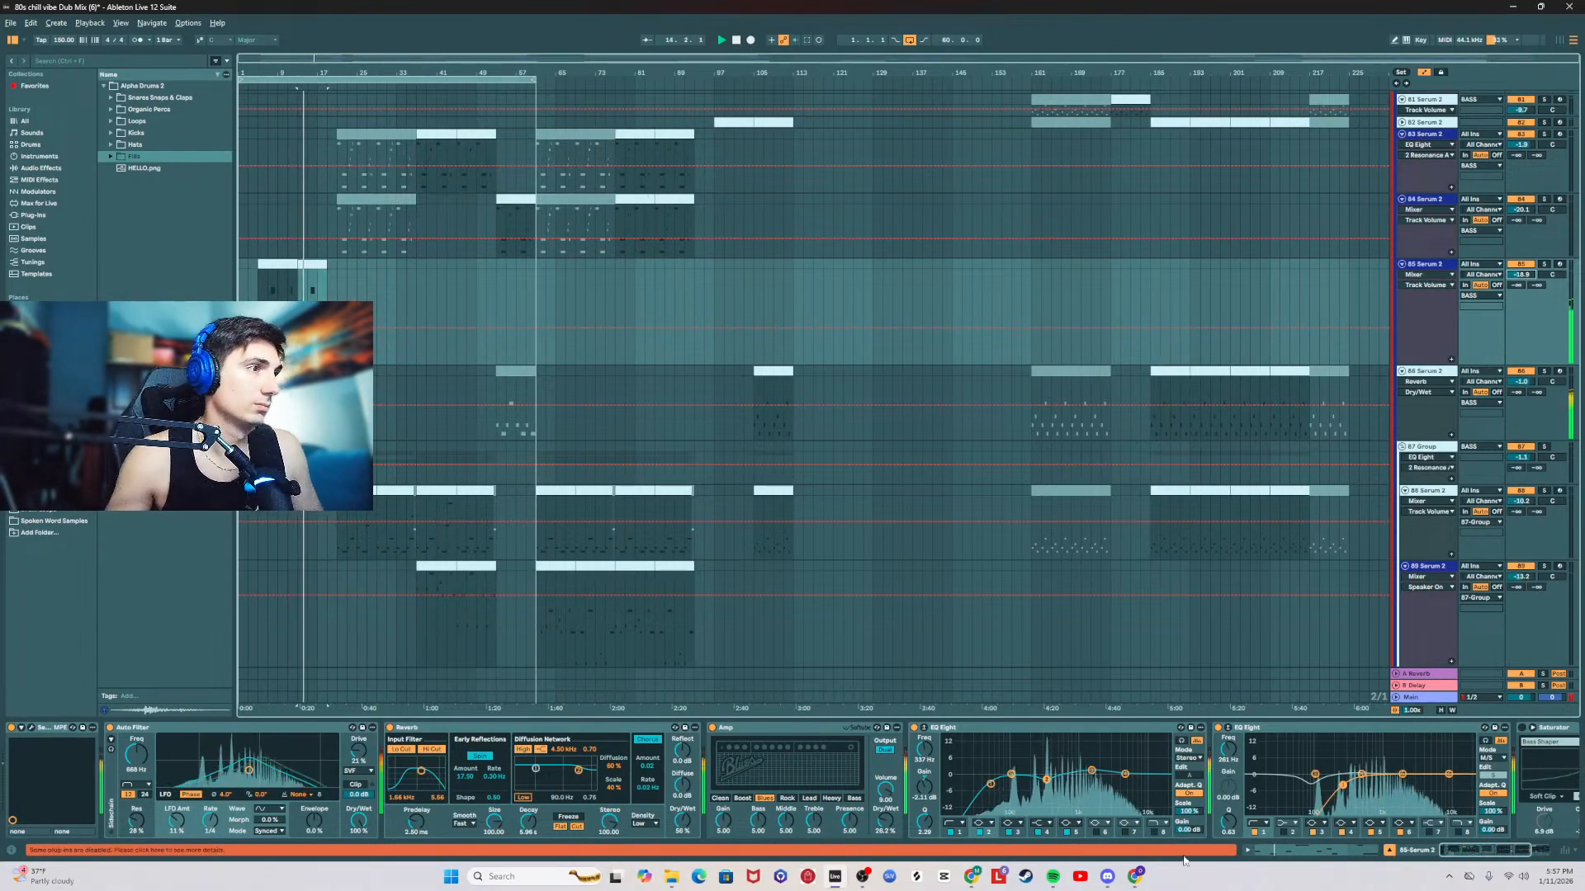
# Step: Add an EQ Eight at the end of the 85 Serum 2 chain, with band 1 as a raised low cut and band 3 slightly reduced
pyautogui.moveTo(1481, 850); pyautogui.dragTo(1504, 850)
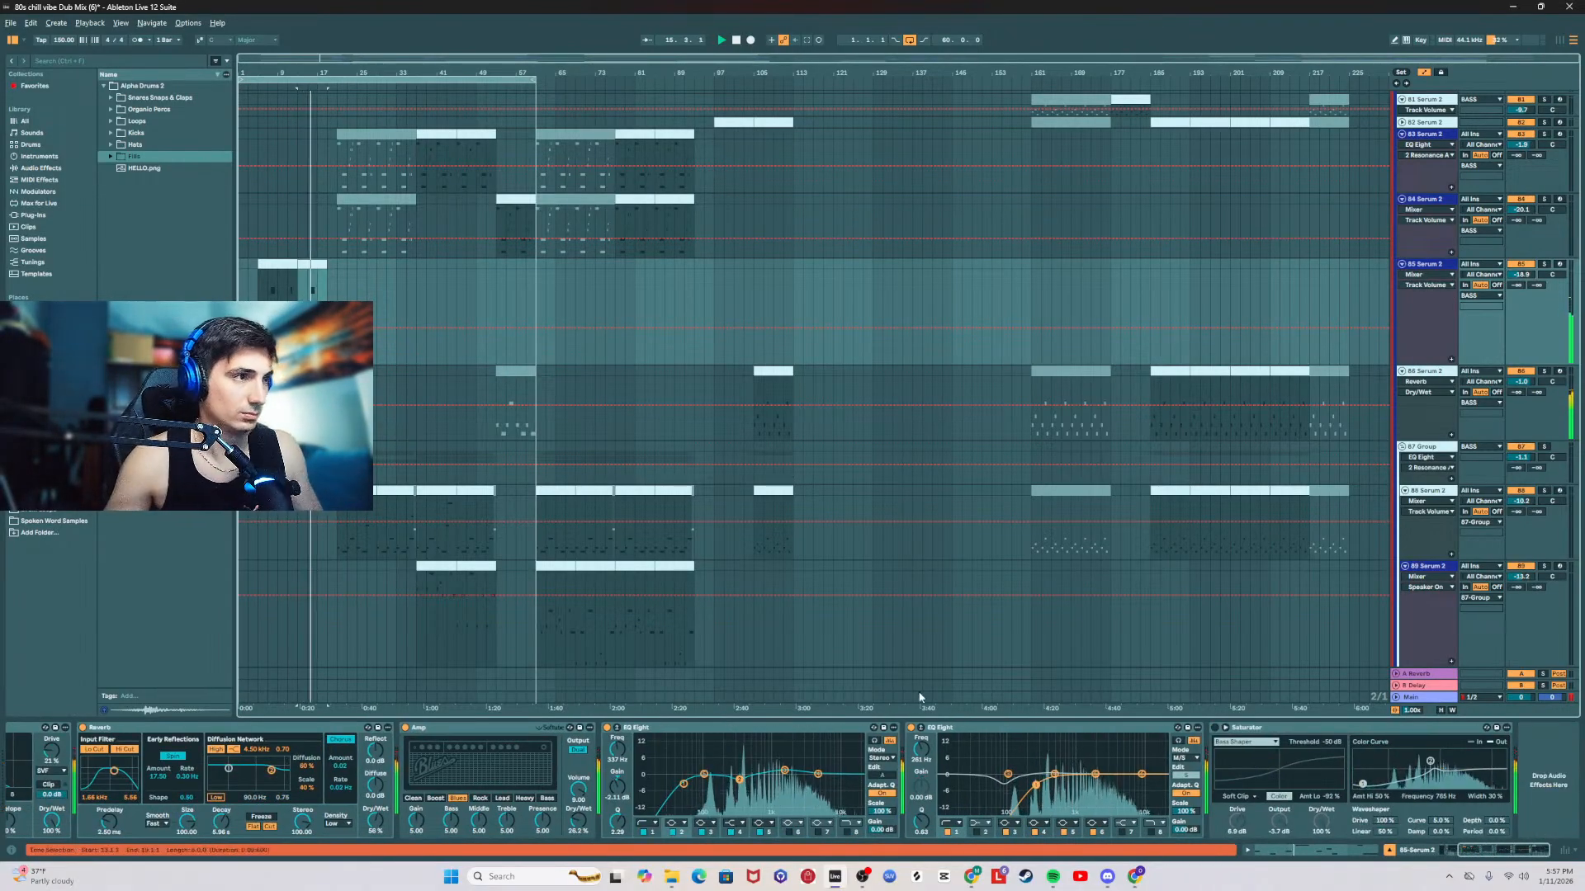
pyautogui.click(53, 169)
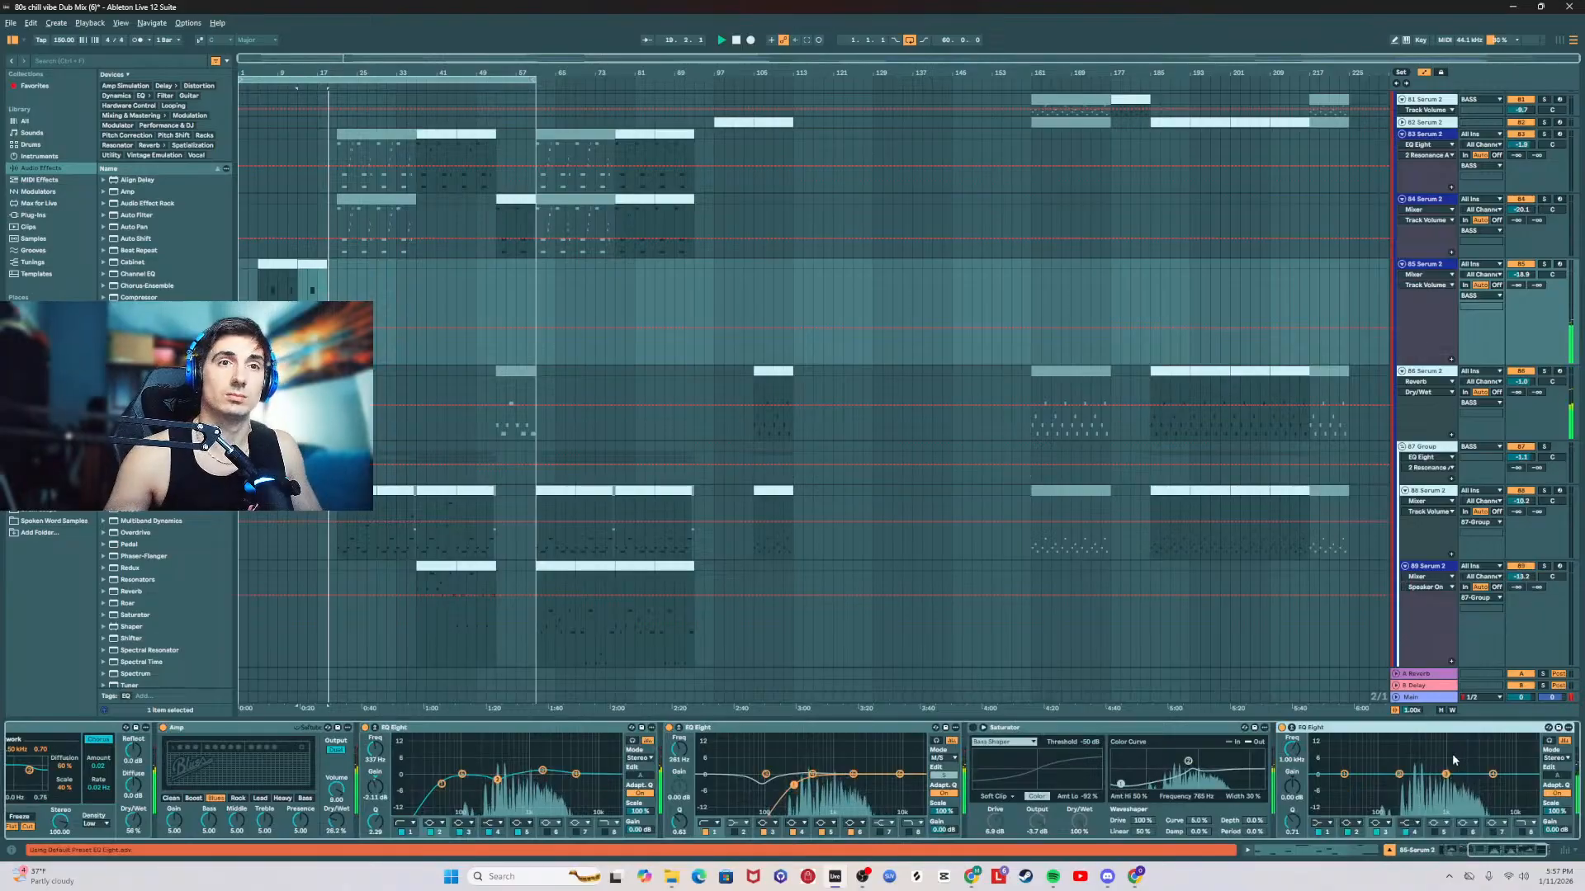
pyautogui.click(1329, 825)
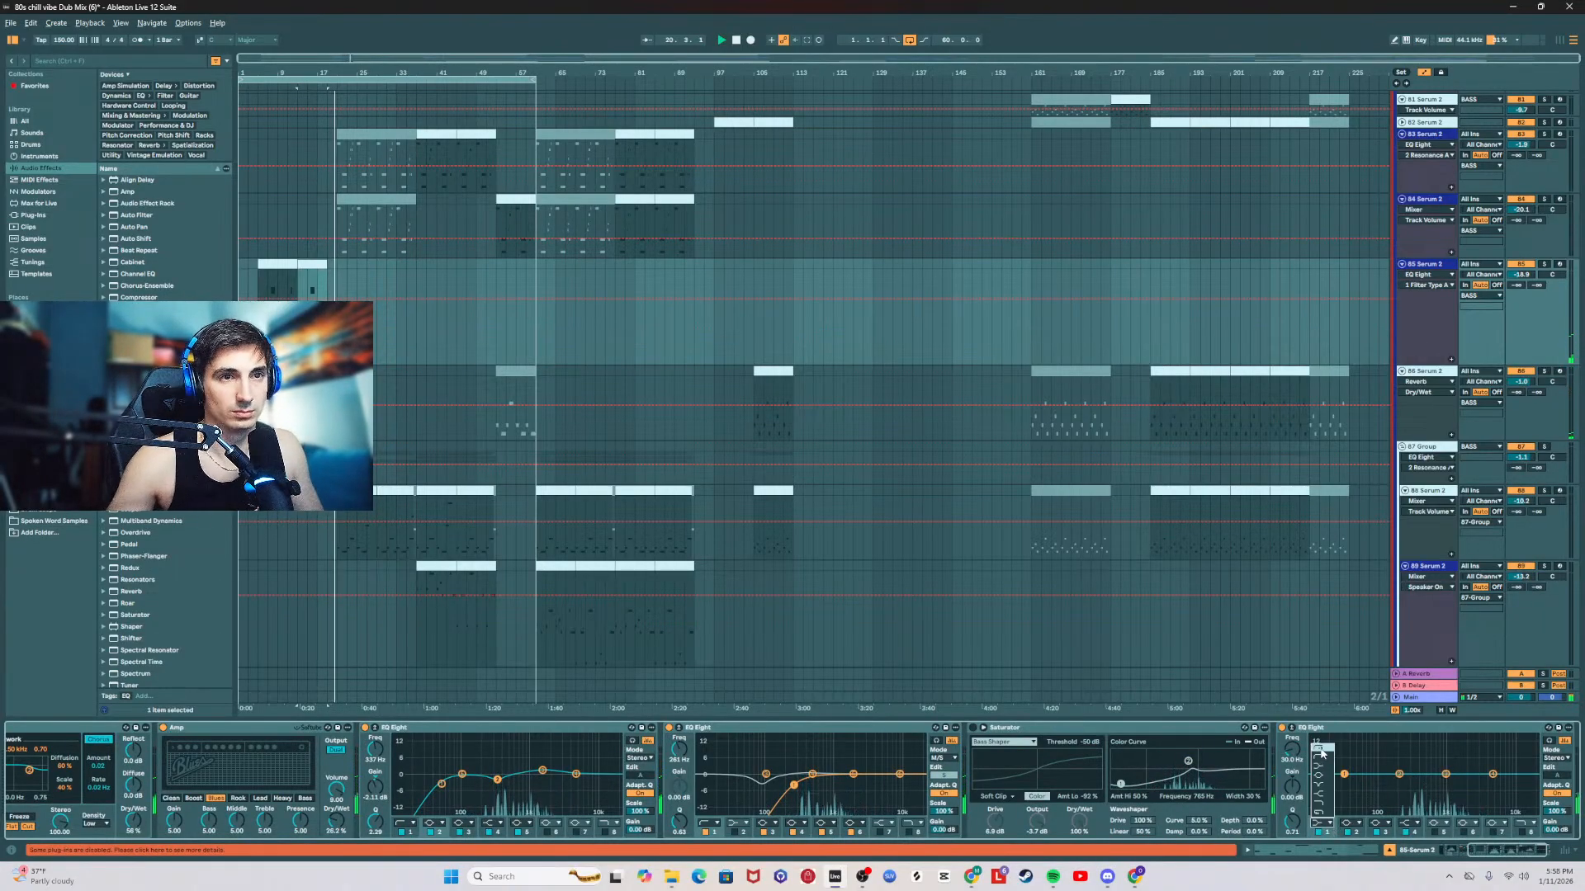
pyautogui.moveTo(1346, 782); pyautogui.dragTo(1399, 784)
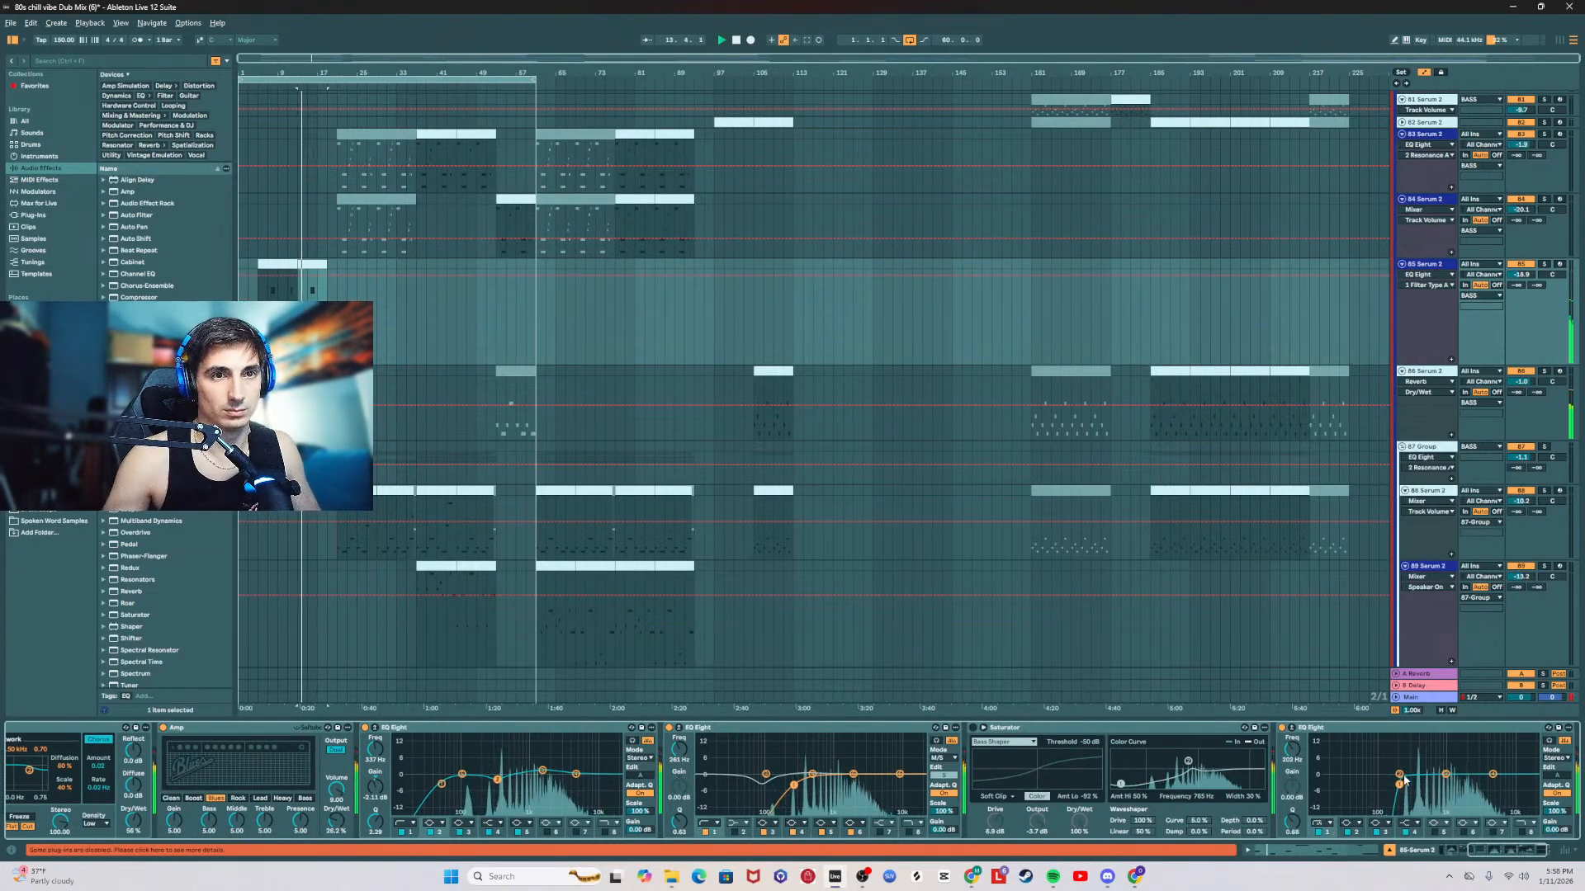
pyautogui.moveTo(1445, 774); pyautogui.dragTo(1453, 788)
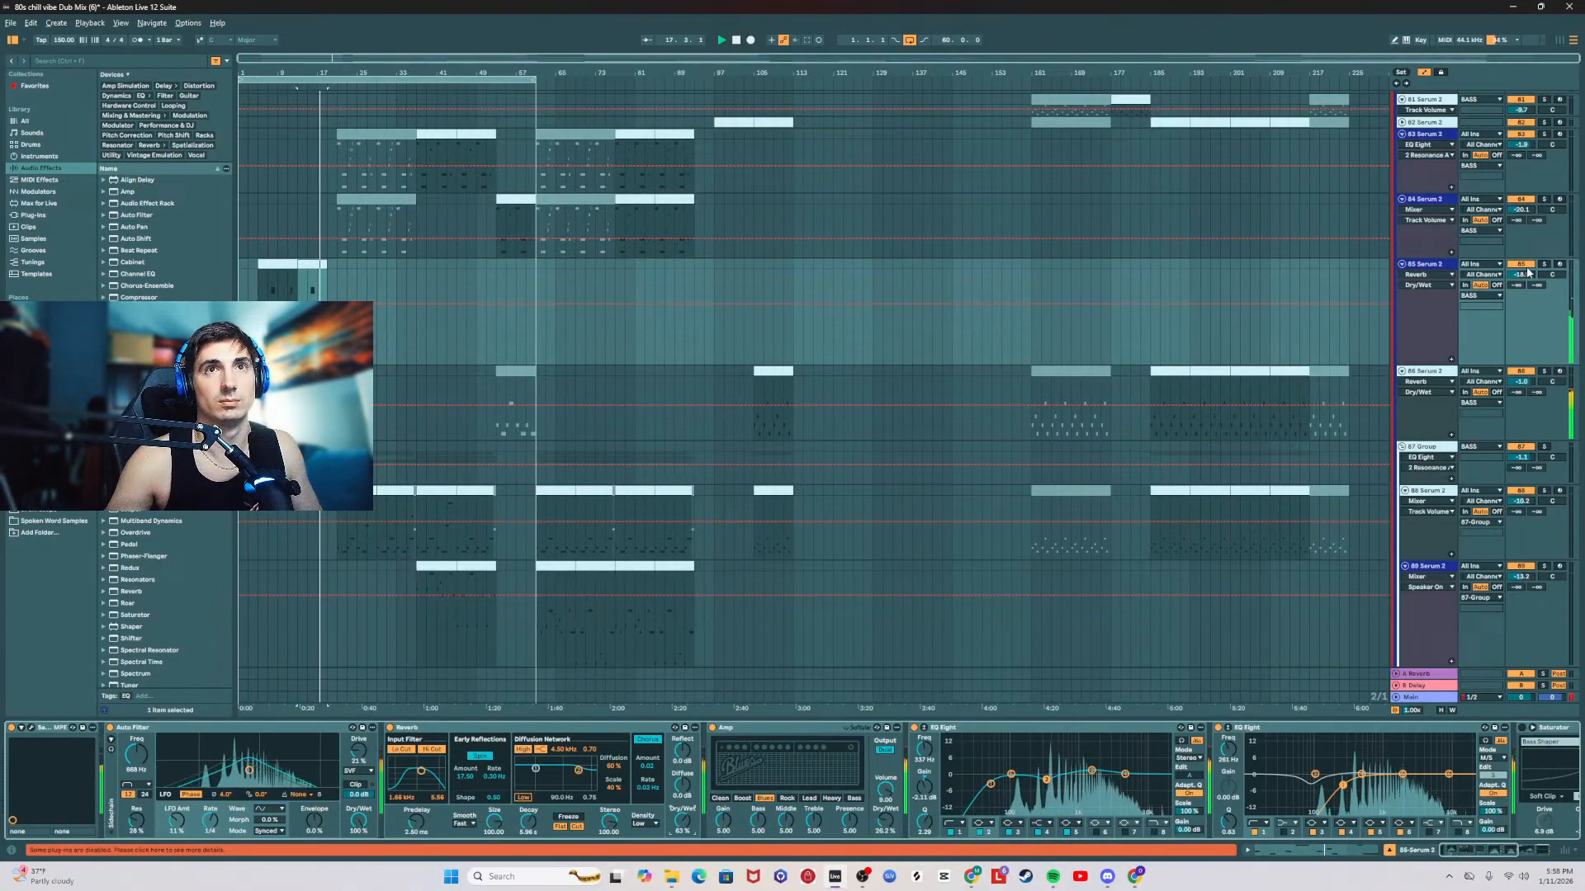
# Step: Lower the 85 Serum 2 track's volume to about -21 dB and play the arrangement from the start
pyautogui.moveTo(1521, 275); pyautogui.dragTo(1520, 283)
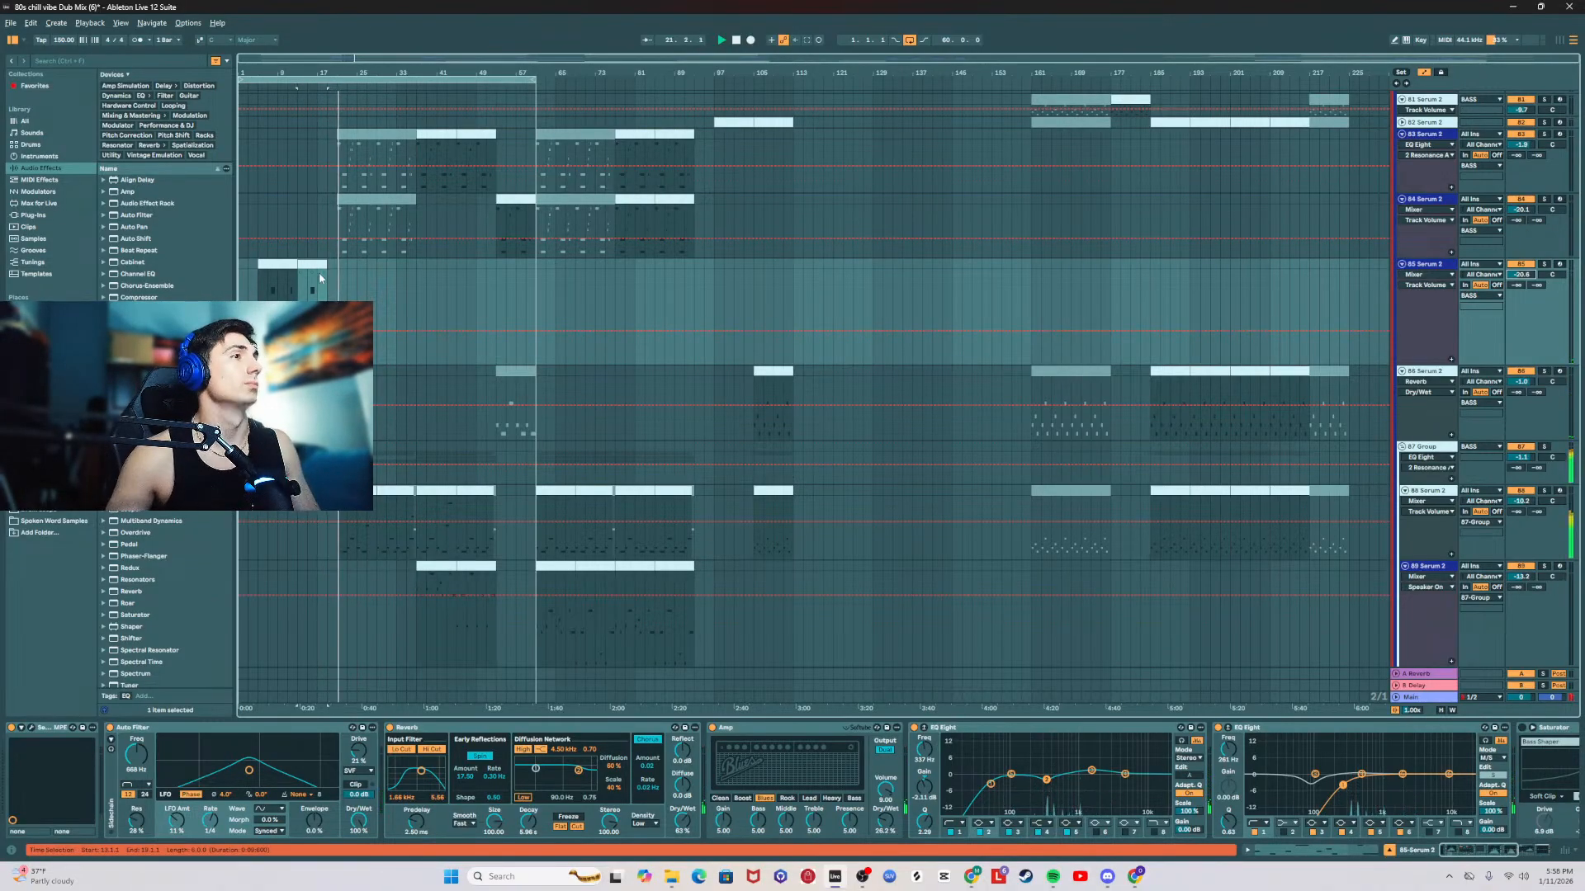
pyautogui.scroll(-2, 700, 327)
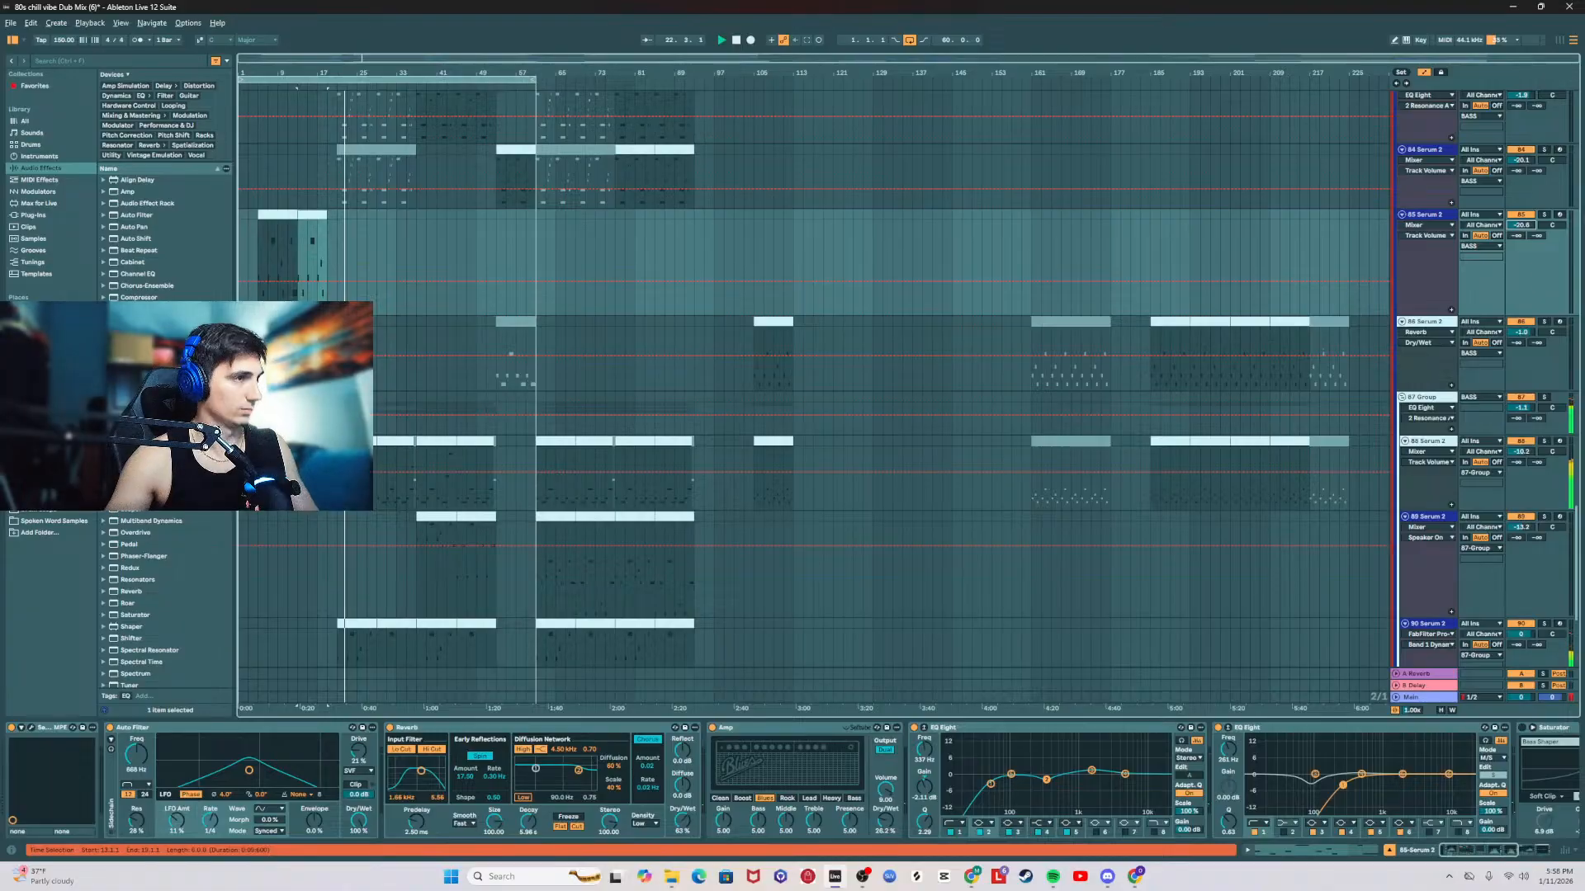
pyautogui.click(260, 255)
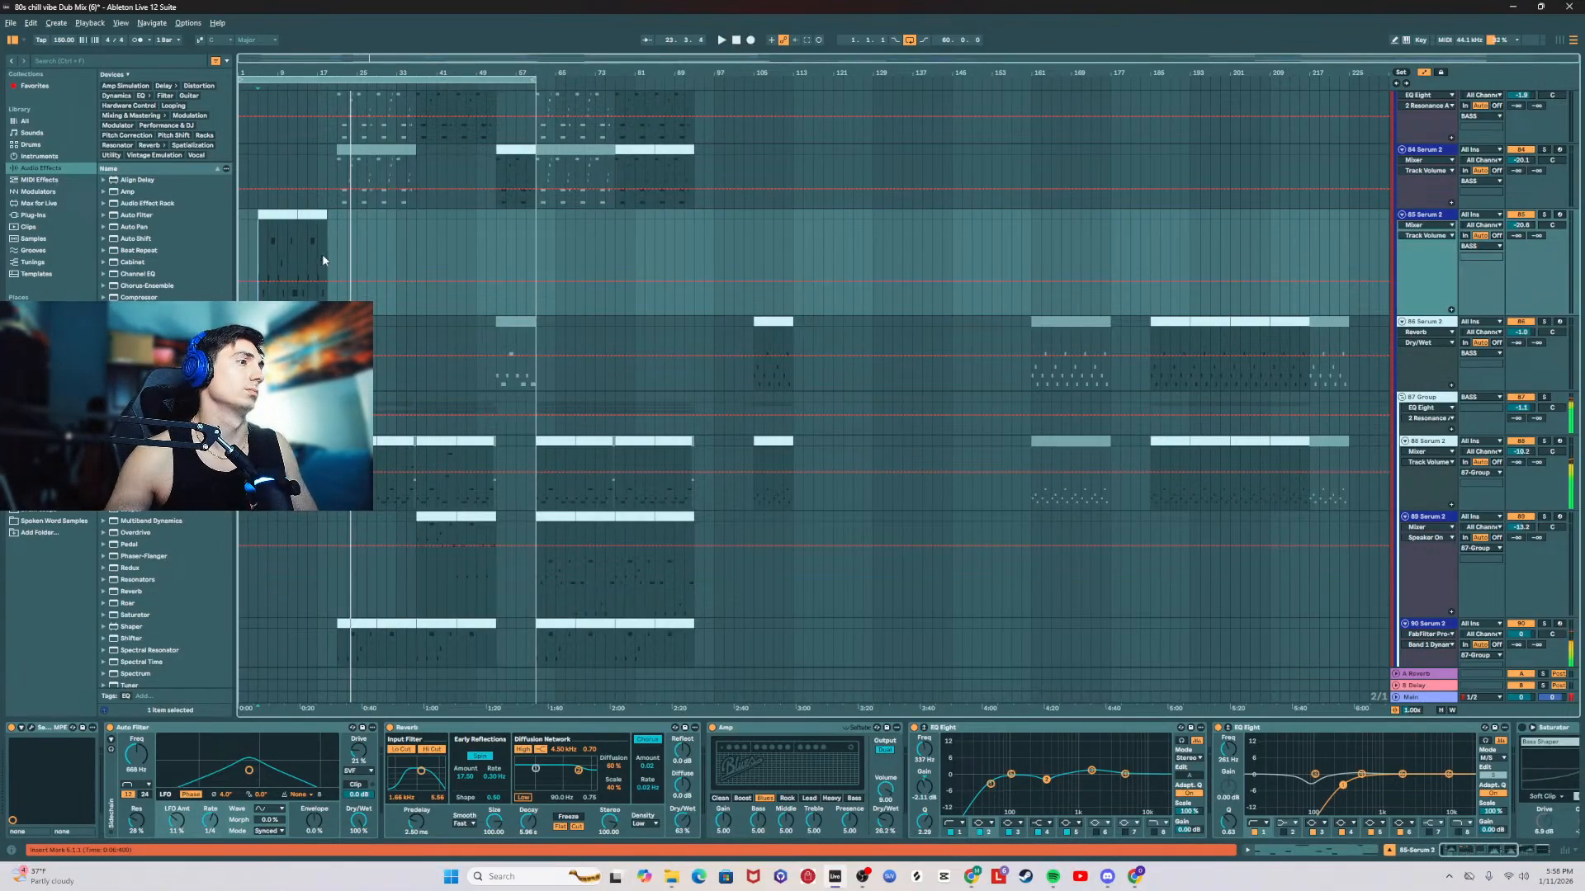
pyautogui.click(312, 78)
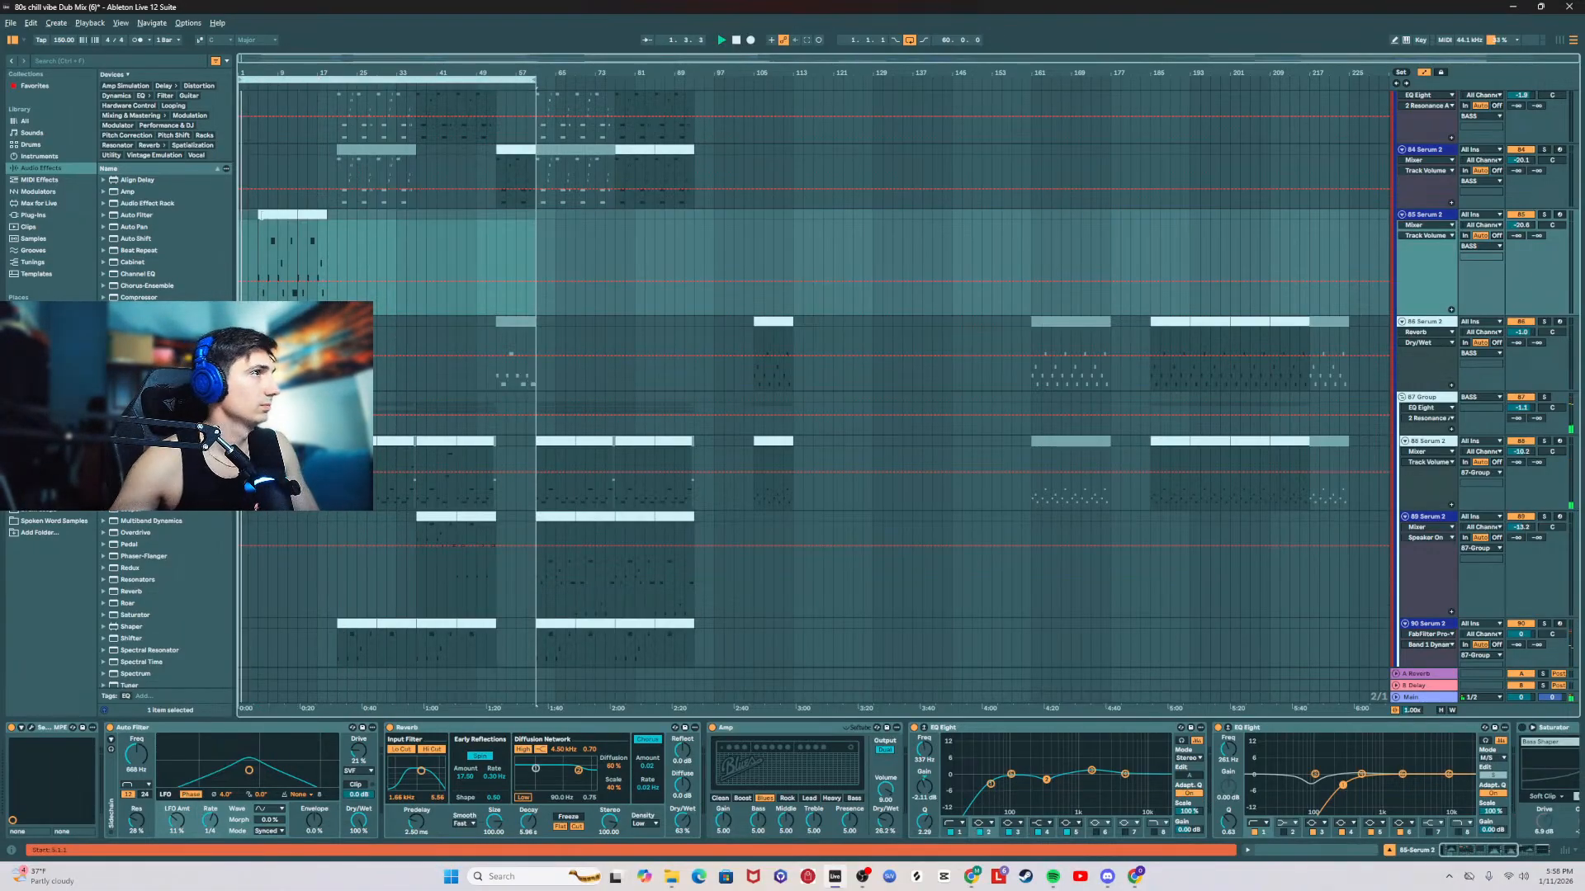
# Step: Set the LFO amount of the 85 Serum 2 track's Auto Filter to 2.2% and check its Serum 2 patch
pyautogui.click(262, 215)
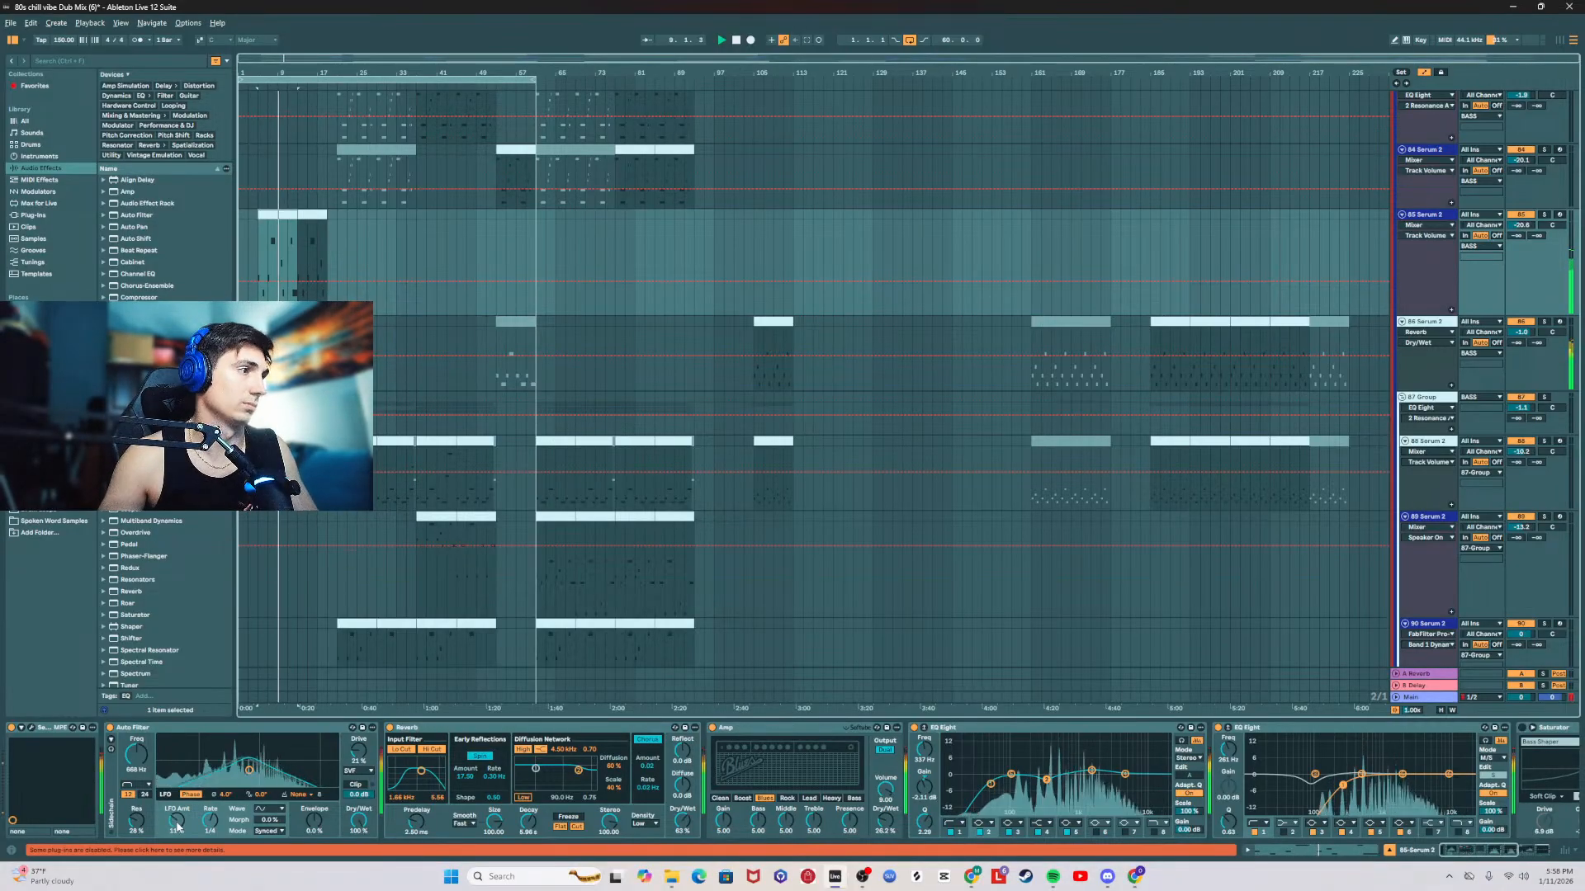
pyautogui.moveTo(177, 819); pyautogui.dragTo(176, 827)
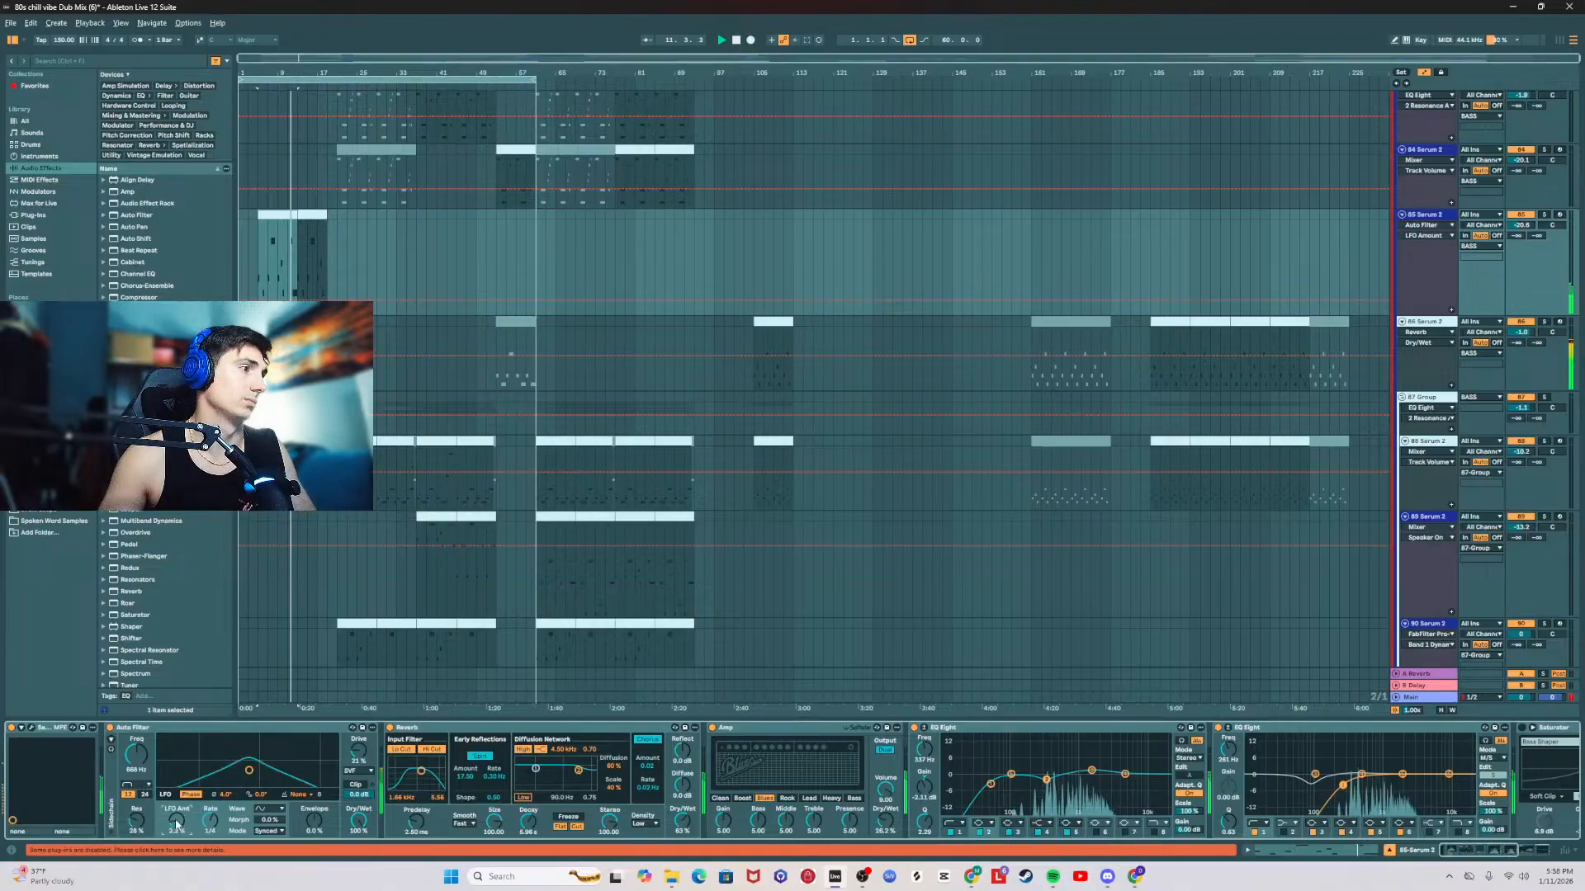
pyautogui.click(32, 728)
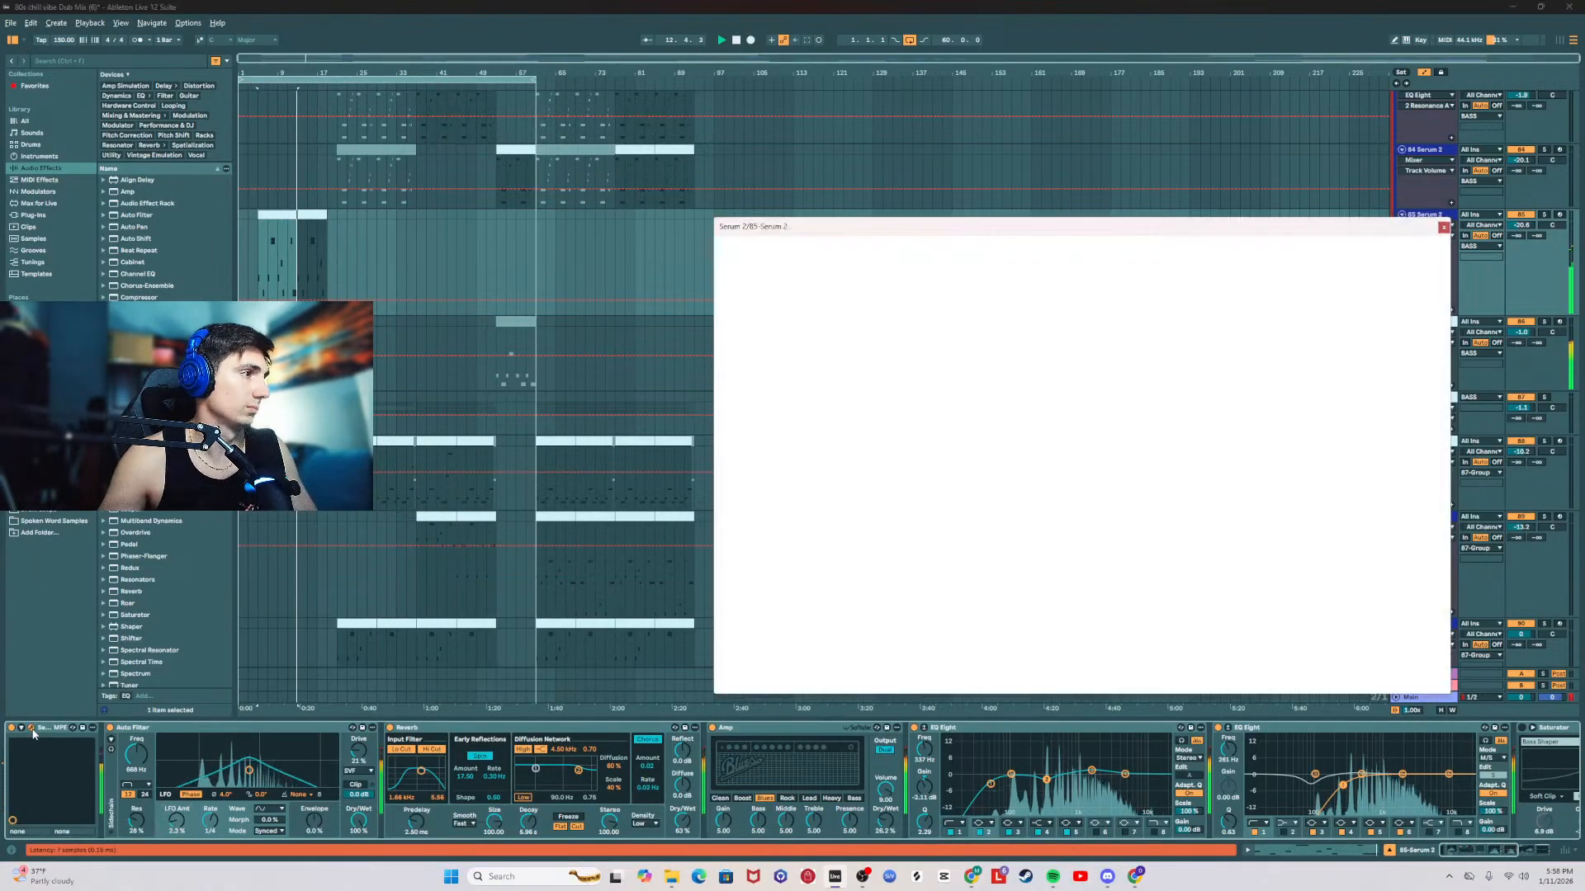
pyautogui.click(1442, 229)
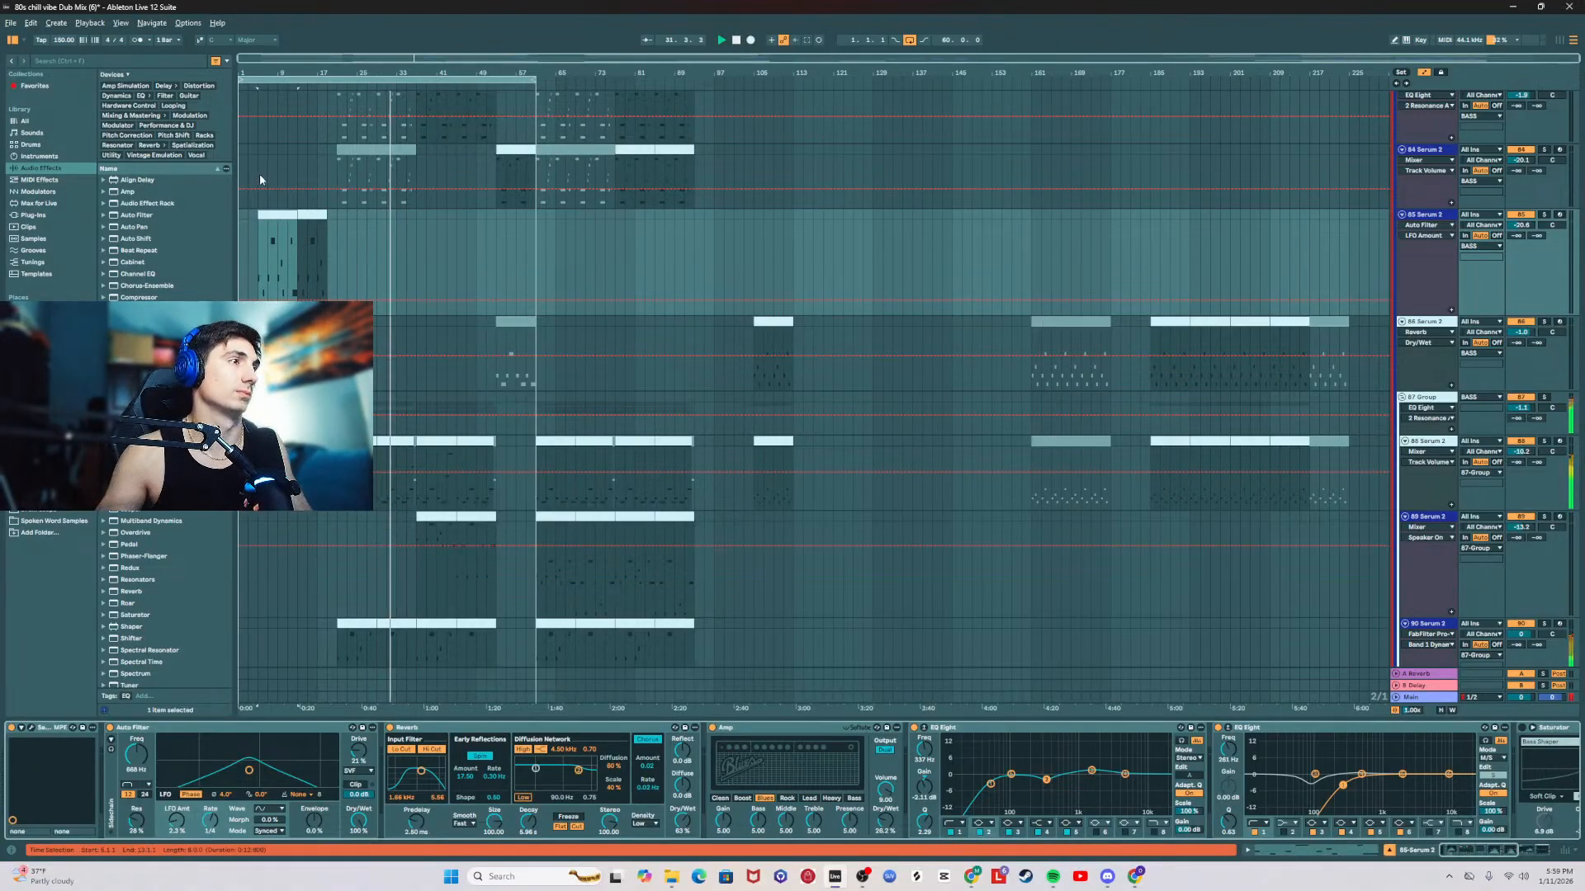
# Step: Copy the 8-bar clip at bar 37 on the 90 Serum 2 track to bar 13 and check its notes
pyautogui.scroll(-1, 259, 175)
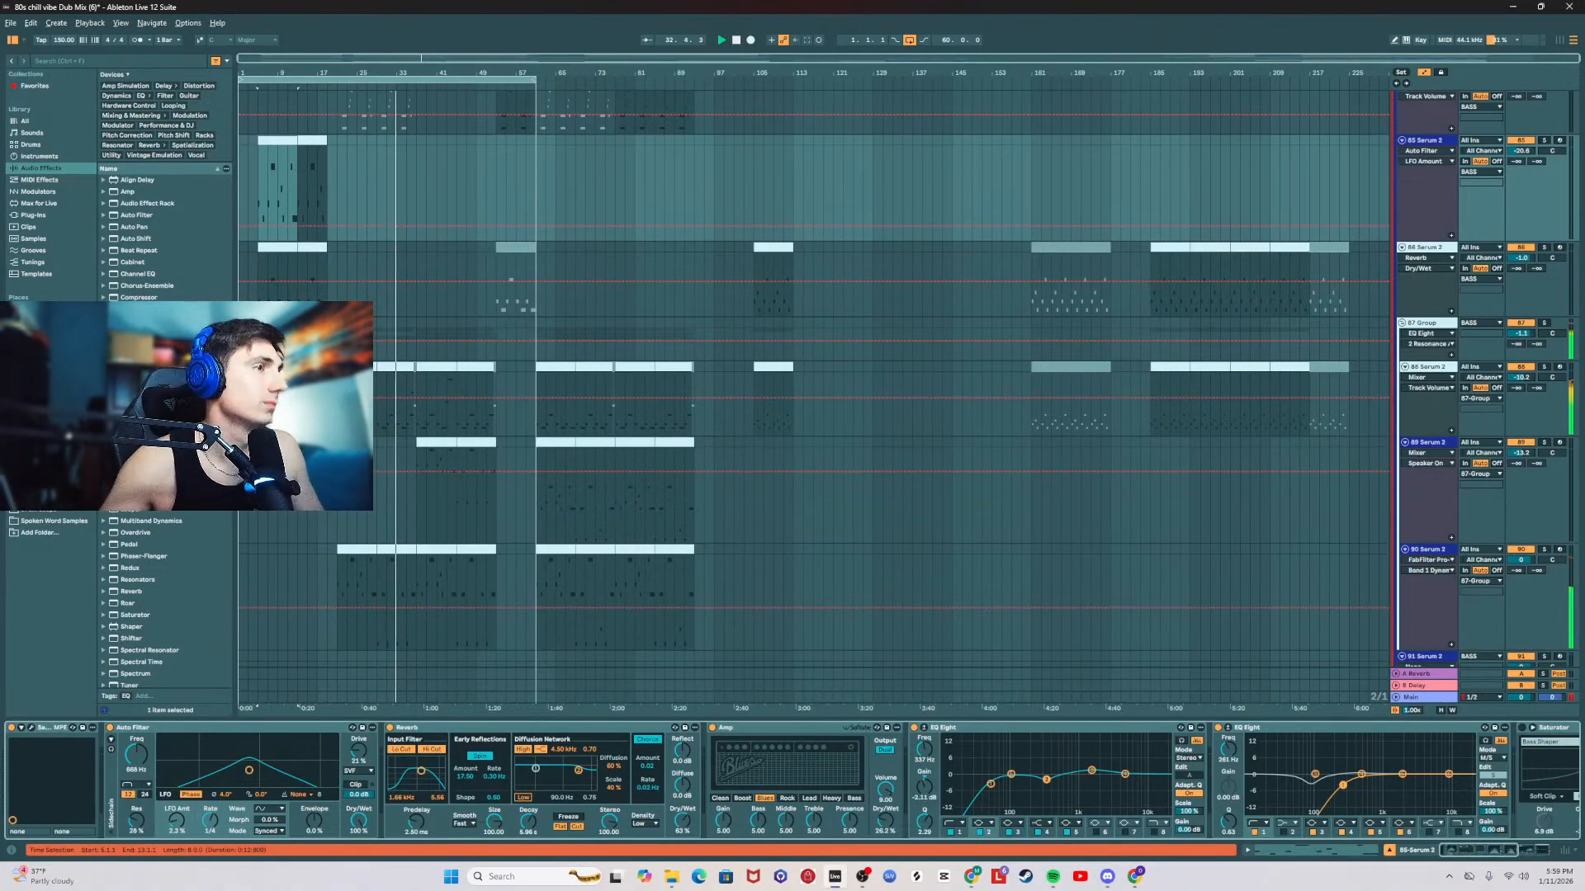
pyautogui.click(442, 574)
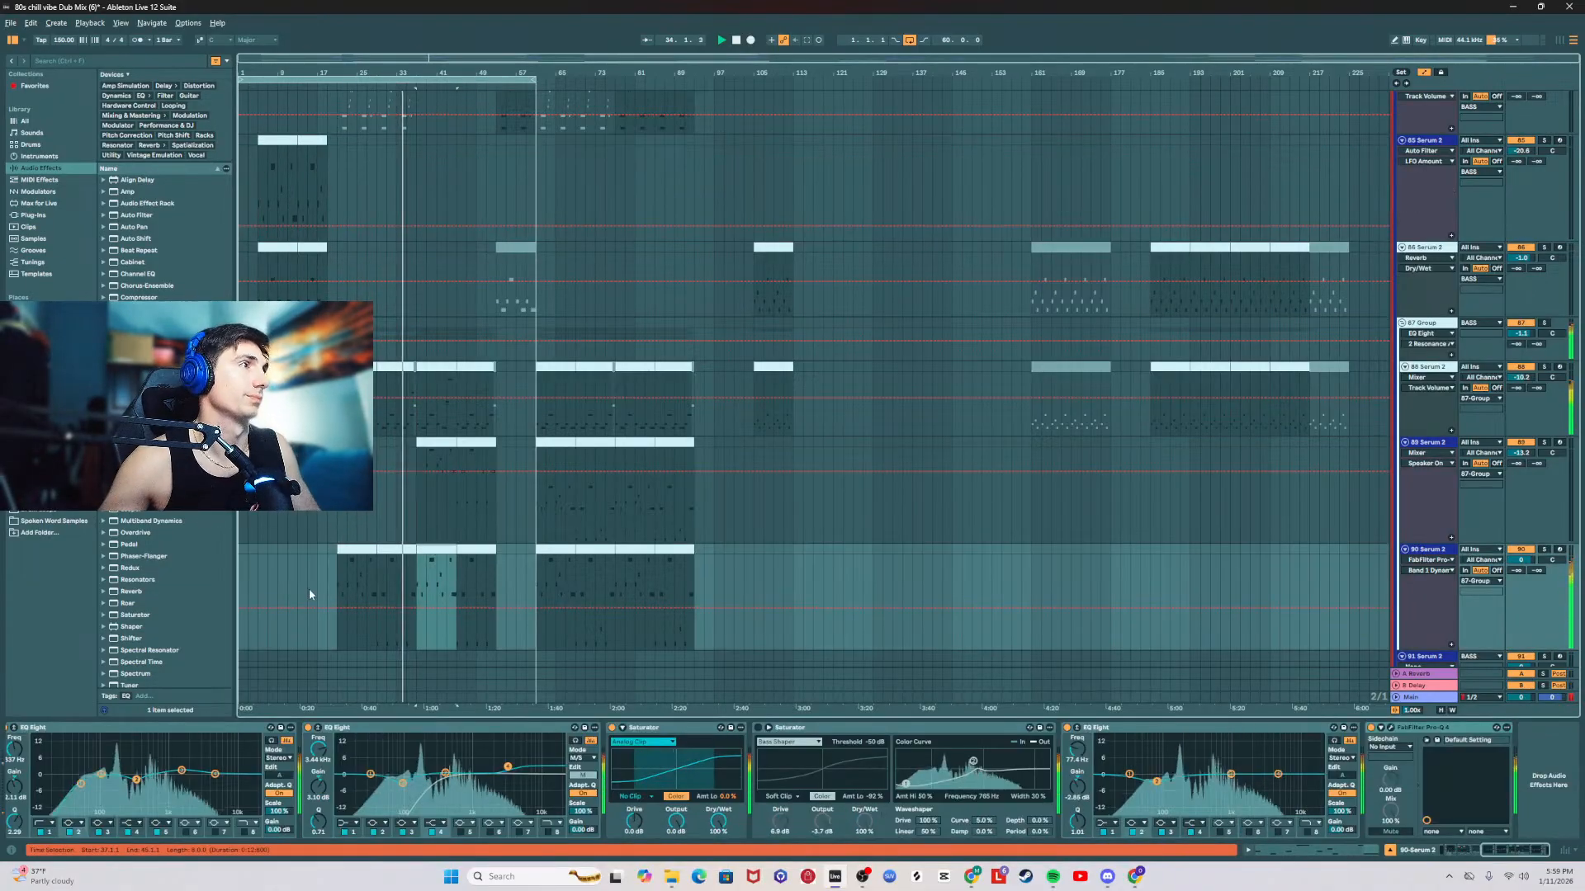
pyautogui.click(298, 554)
pyautogui.hotkey('ctrl', 'v')
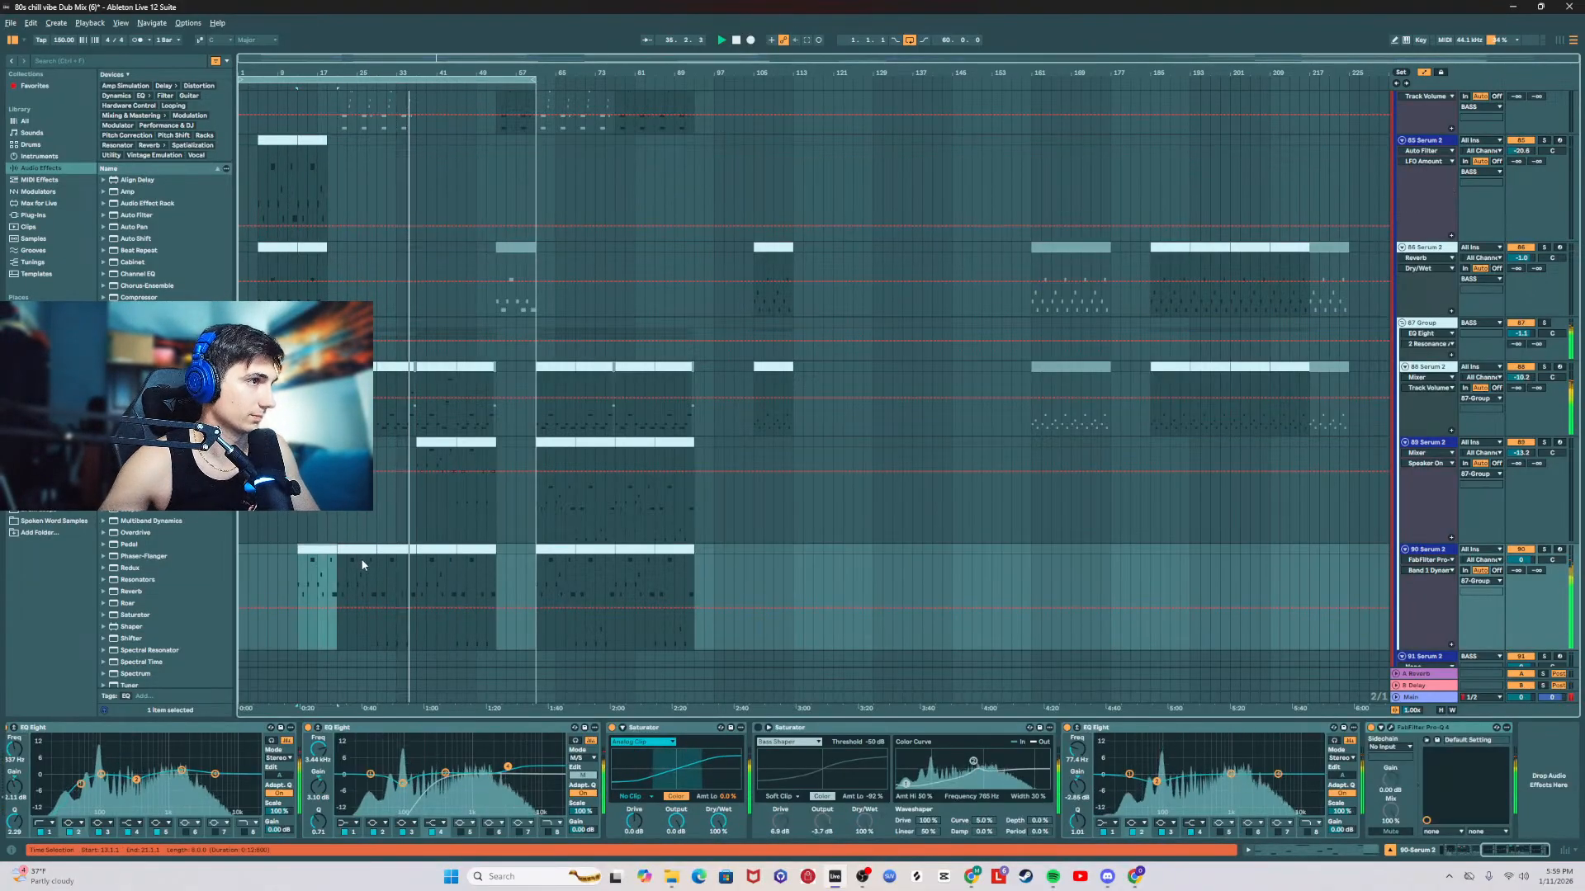
pyautogui.doubleClick(360, 558)
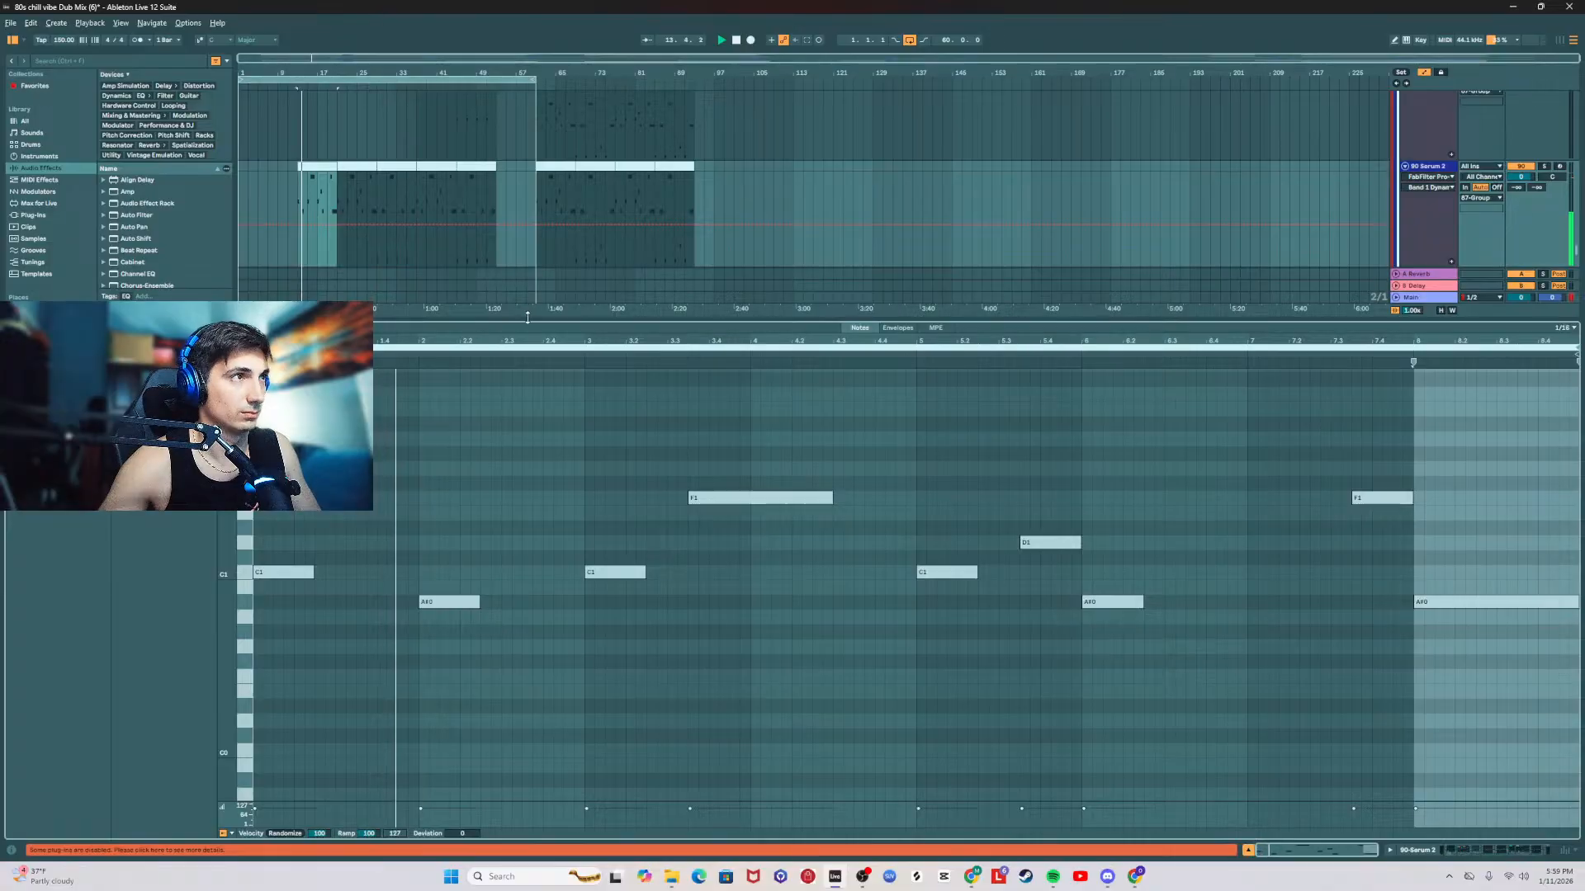
pyautogui.moveTo(528, 317); pyautogui.dragTo(578, 809)
# Step: Paste a copy of the 90 Serum 2 track above the 85 Serum 2 track and clear the copy's clips from bar 21 onward
pyautogui.scroll(1, 727, 508)
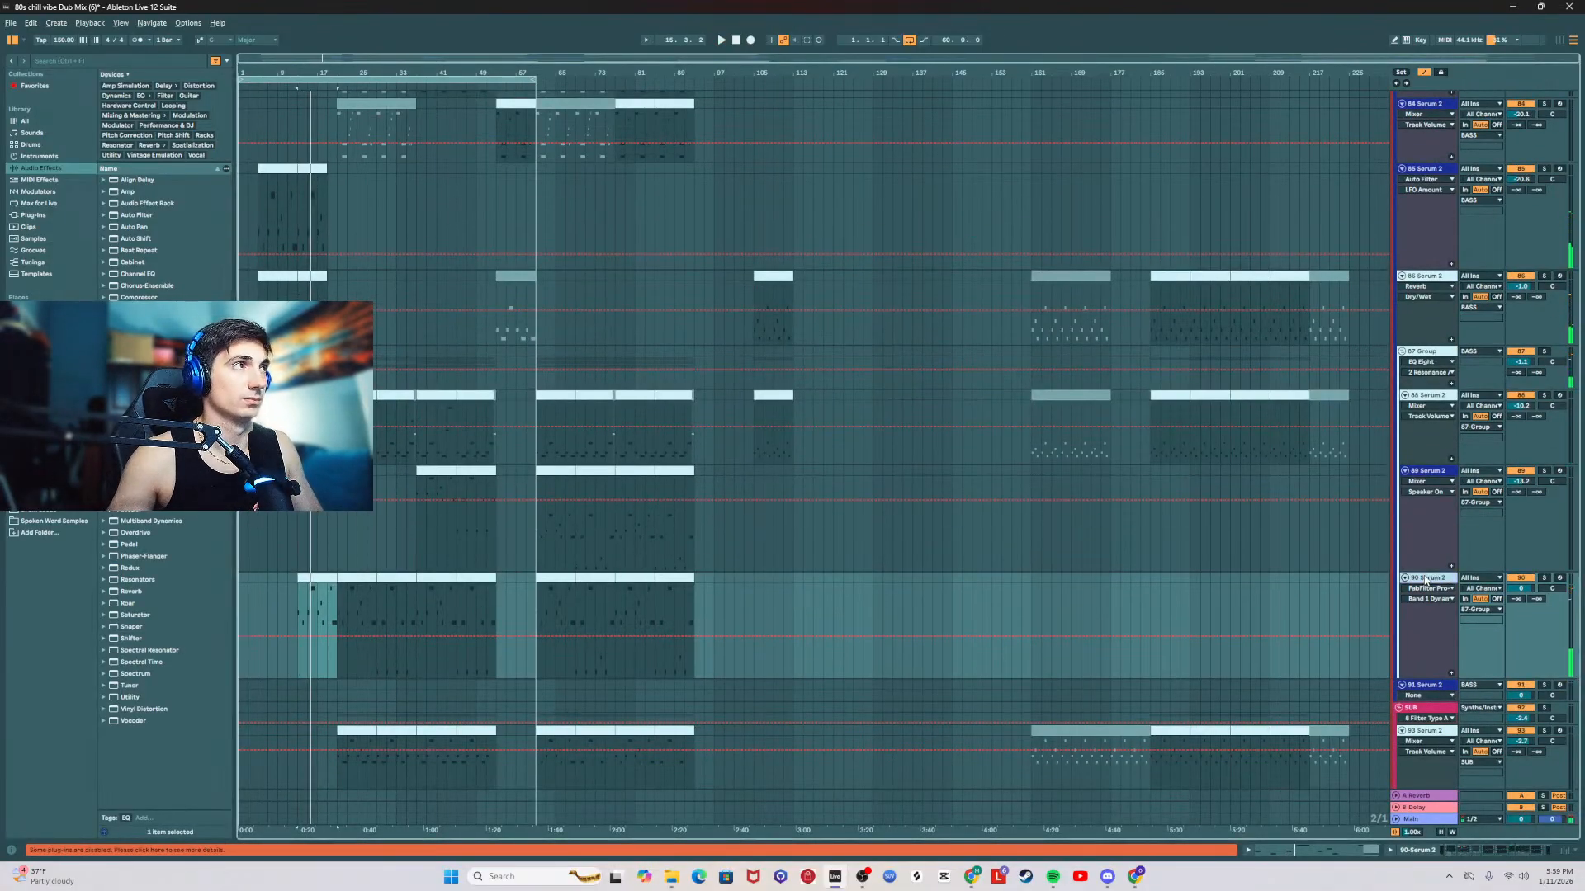
pyautogui.click(1428, 170)
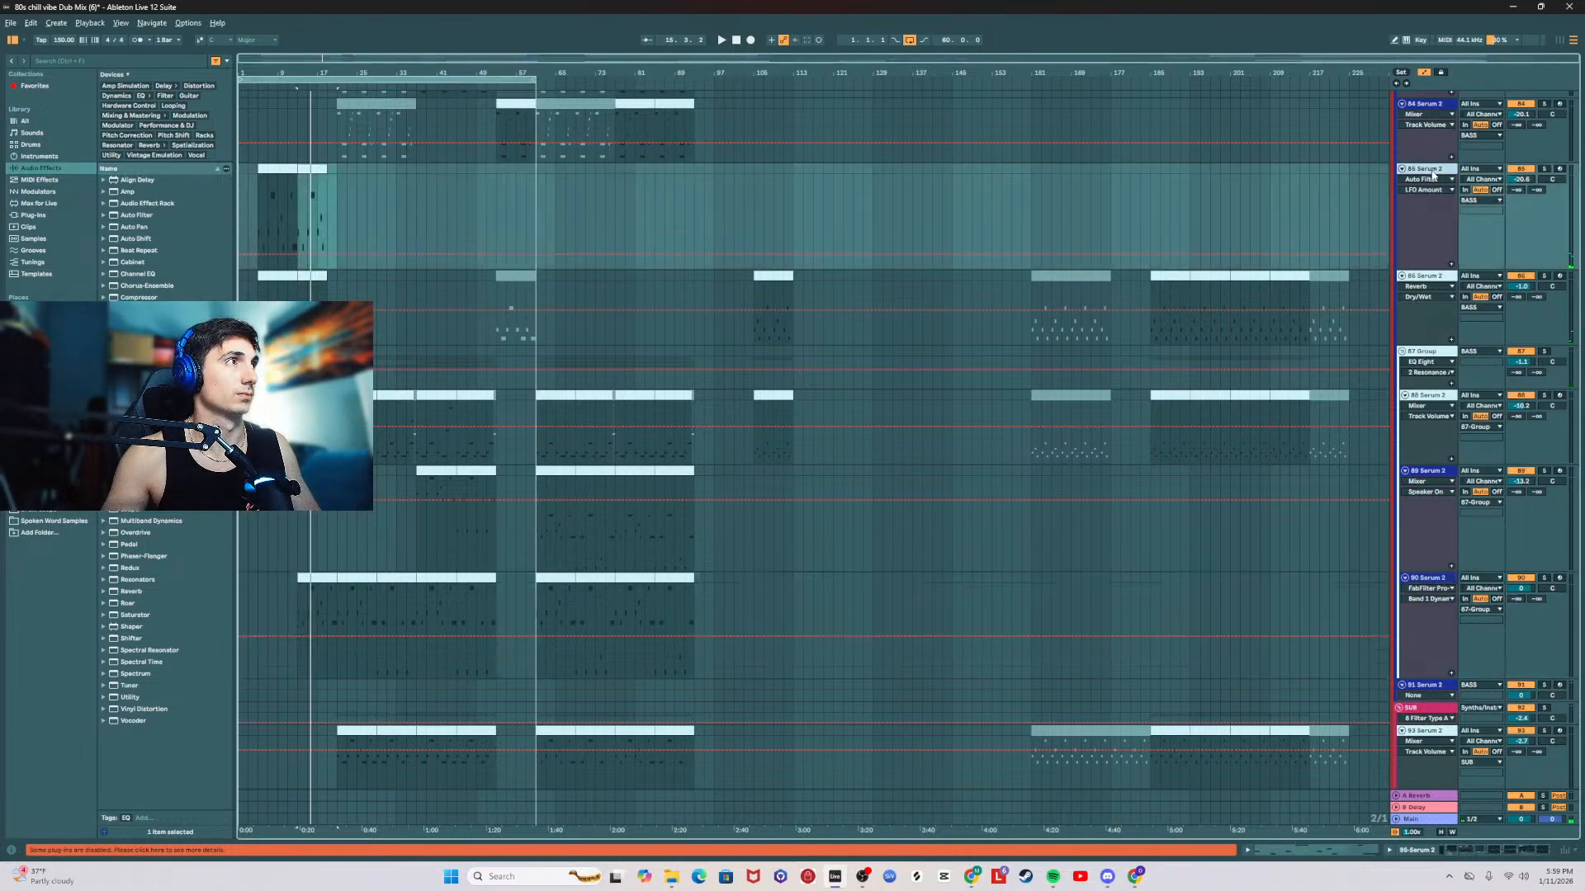
pyautogui.hotkey('ctrl', 'v')
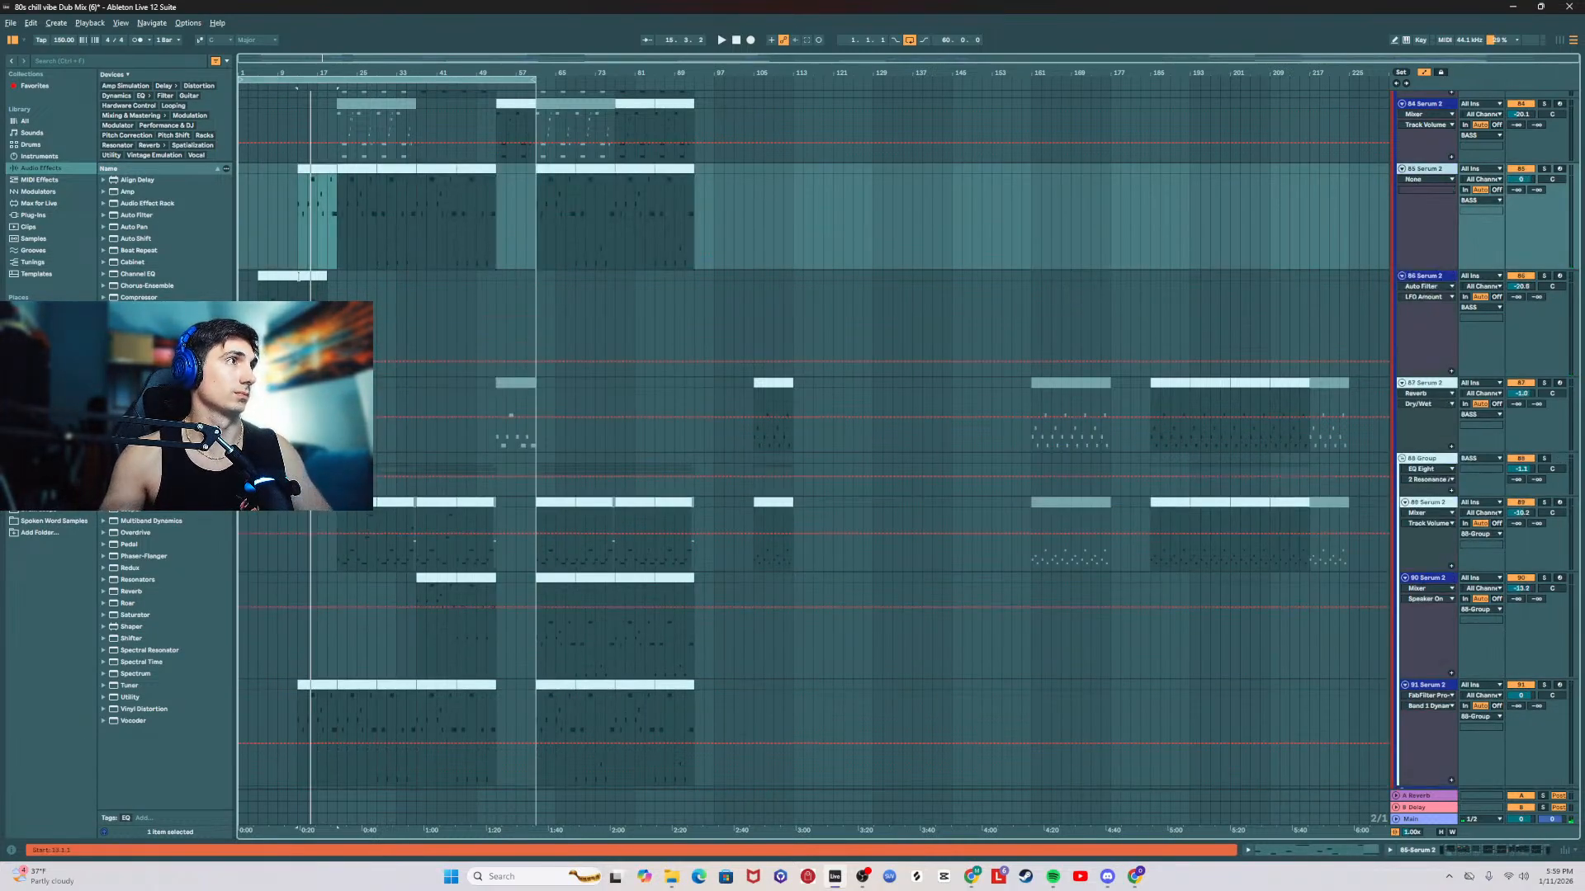
pyautogui.click(270, 275)
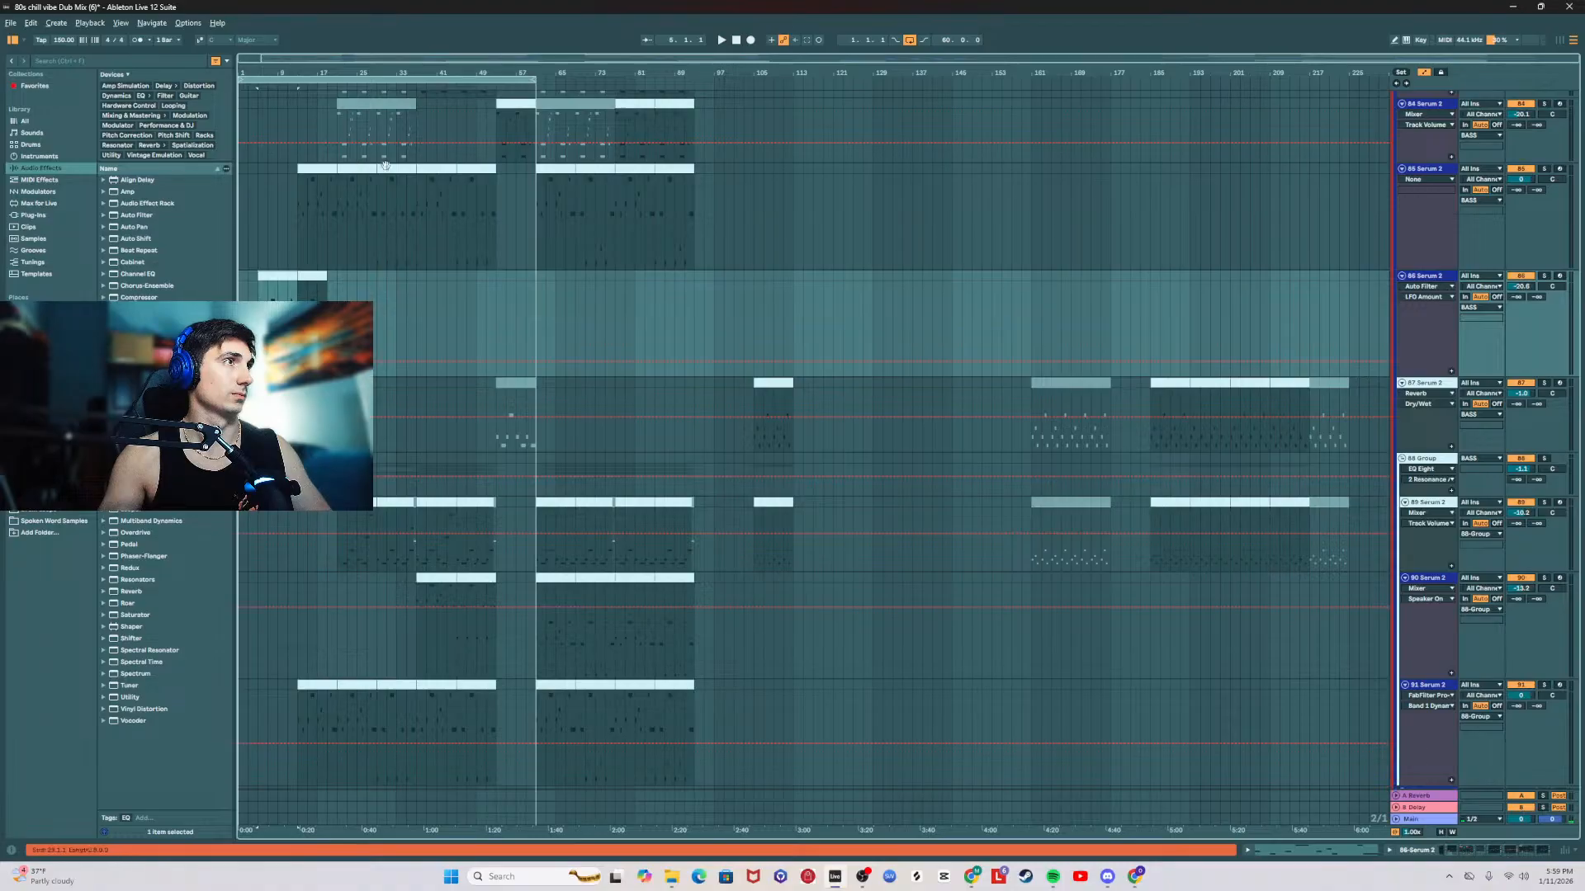
pyautogui.moveTo(737, 172); pyautogui.dragTo(337, 178)
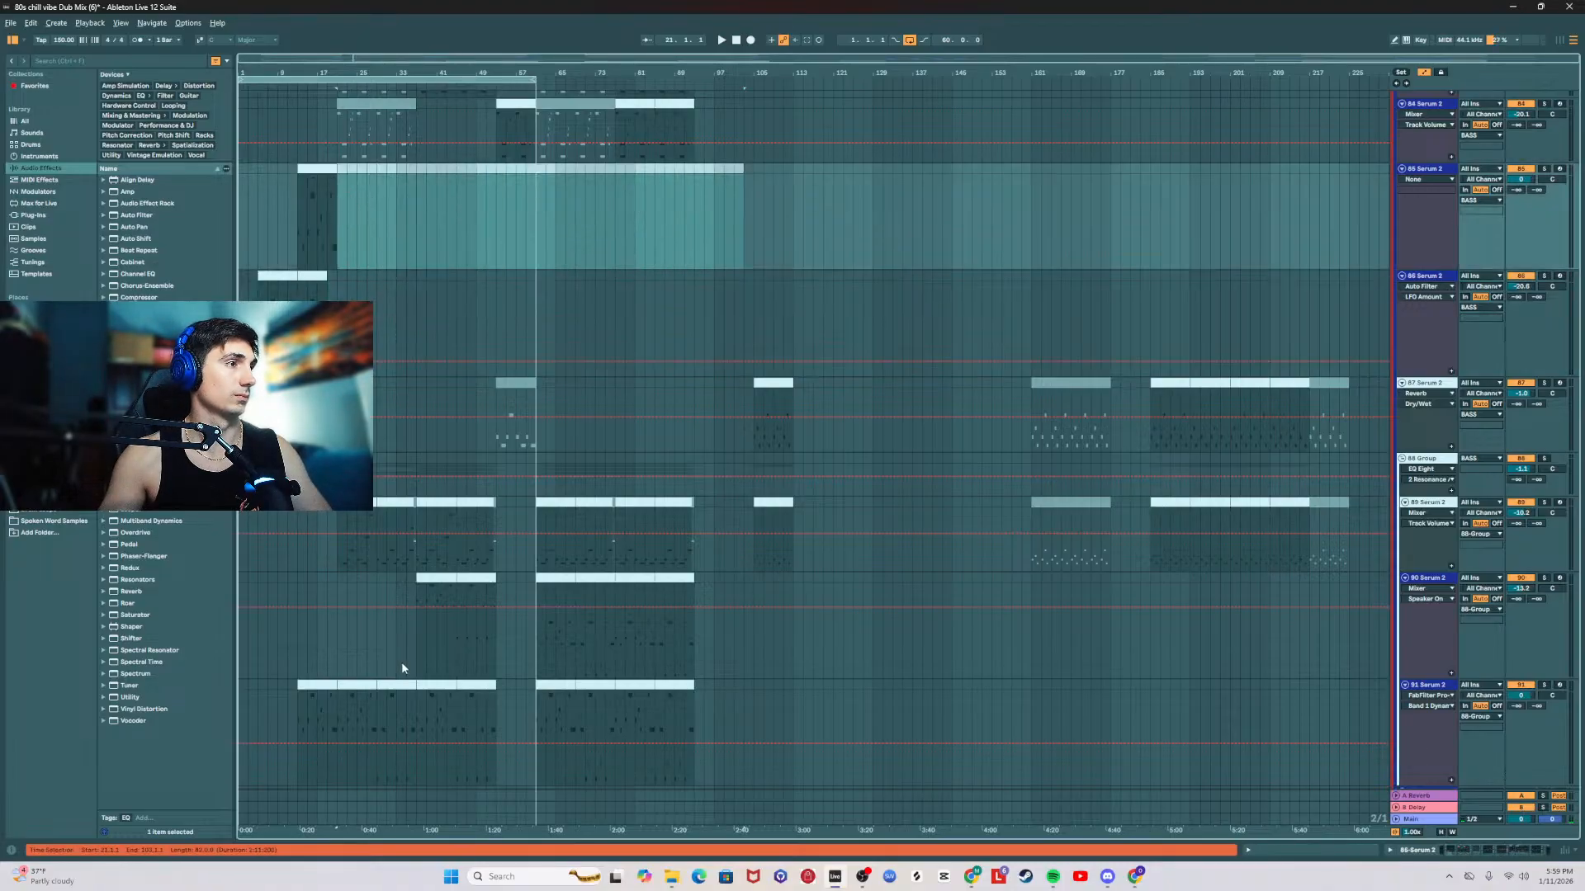
pyautogui.press('Delete')
# Step: Delete the clip at bar 13 from the original track, 91 Serum 2
pyautogui.click(318, 685)
pyautogui.scroll(1, 317, 495)
pyautogui.press('Delete')
# Step: Play from the new 85 Serum 2 track's clip at bar 13, lower the track's volume to -16.3 dB and examine its effects chain
pyautogui.click(309, 194)
pyautogui.press('space')
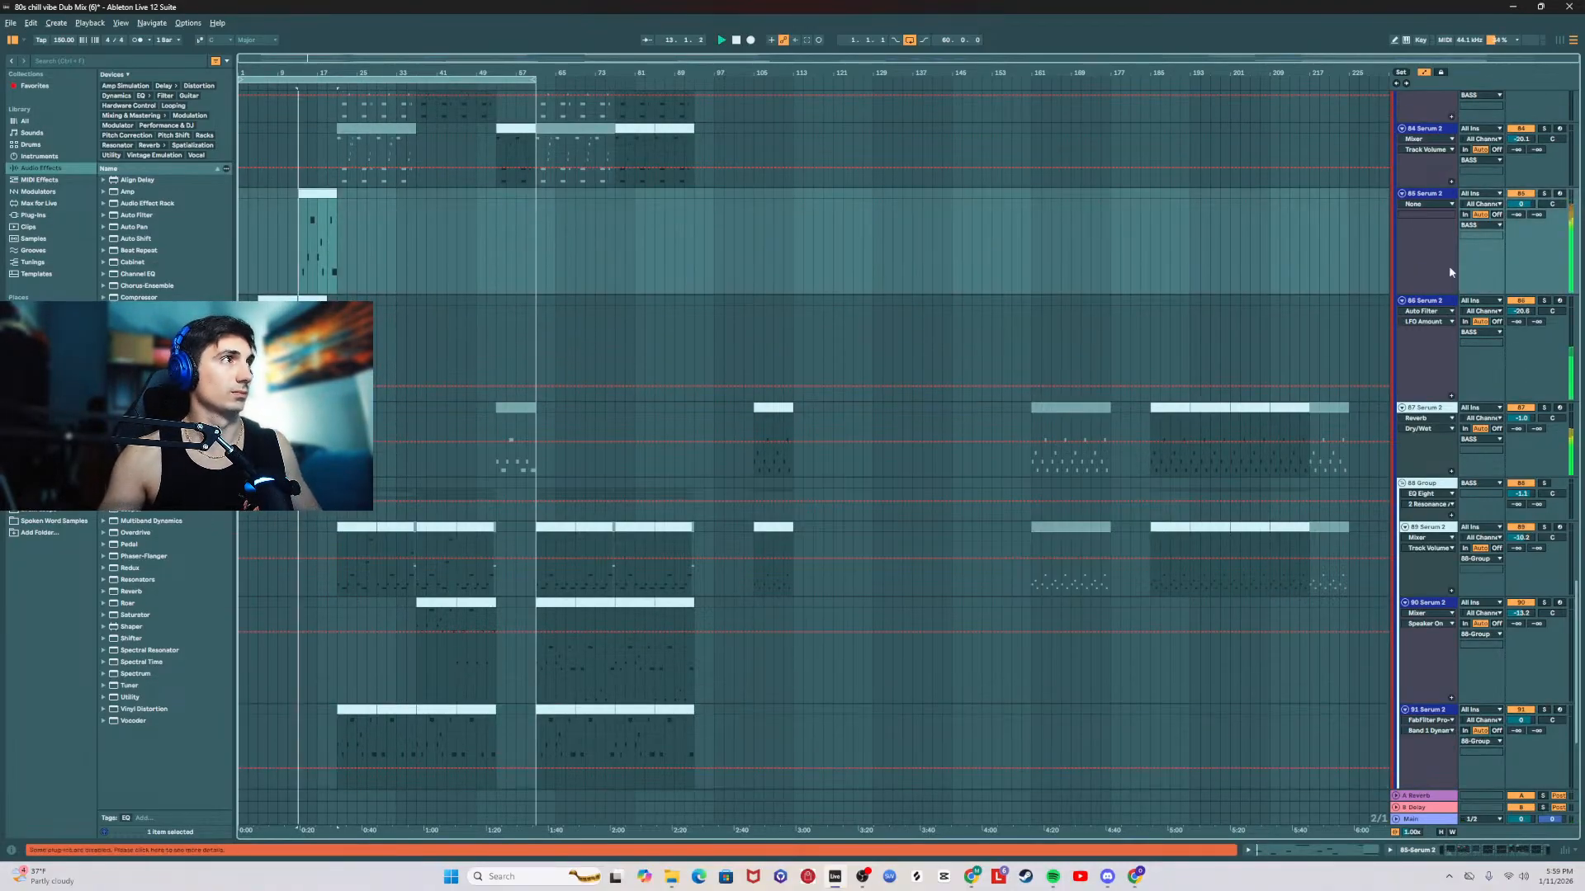
pyautogui.doubleClick(1424, 194)
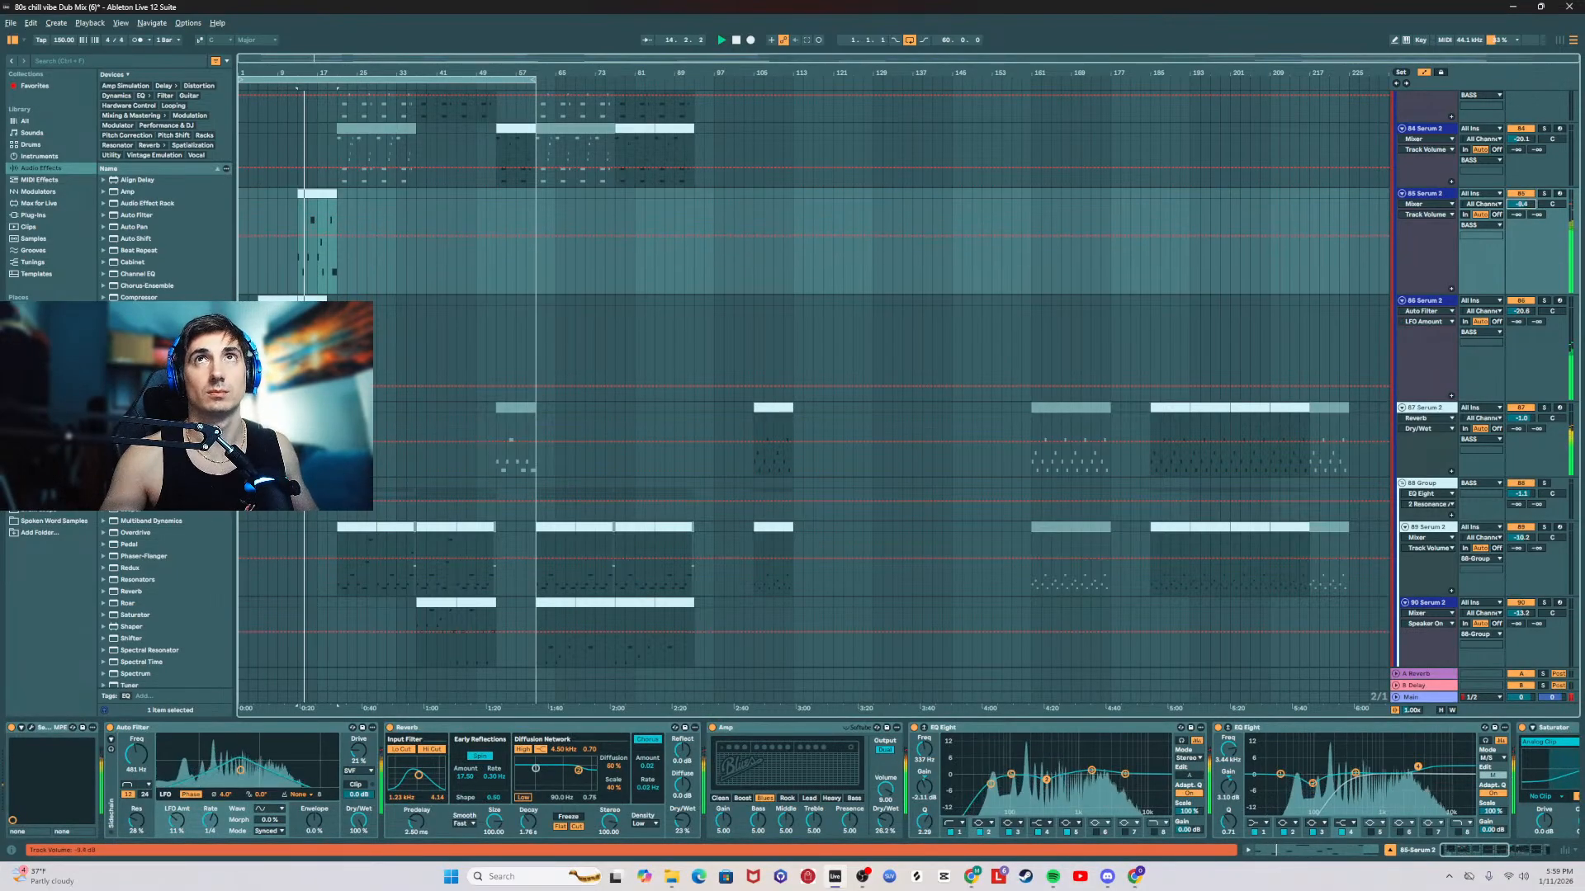
pyautogui.moveTo(1522, 204); pyautogui.dragTo(1521, 222)
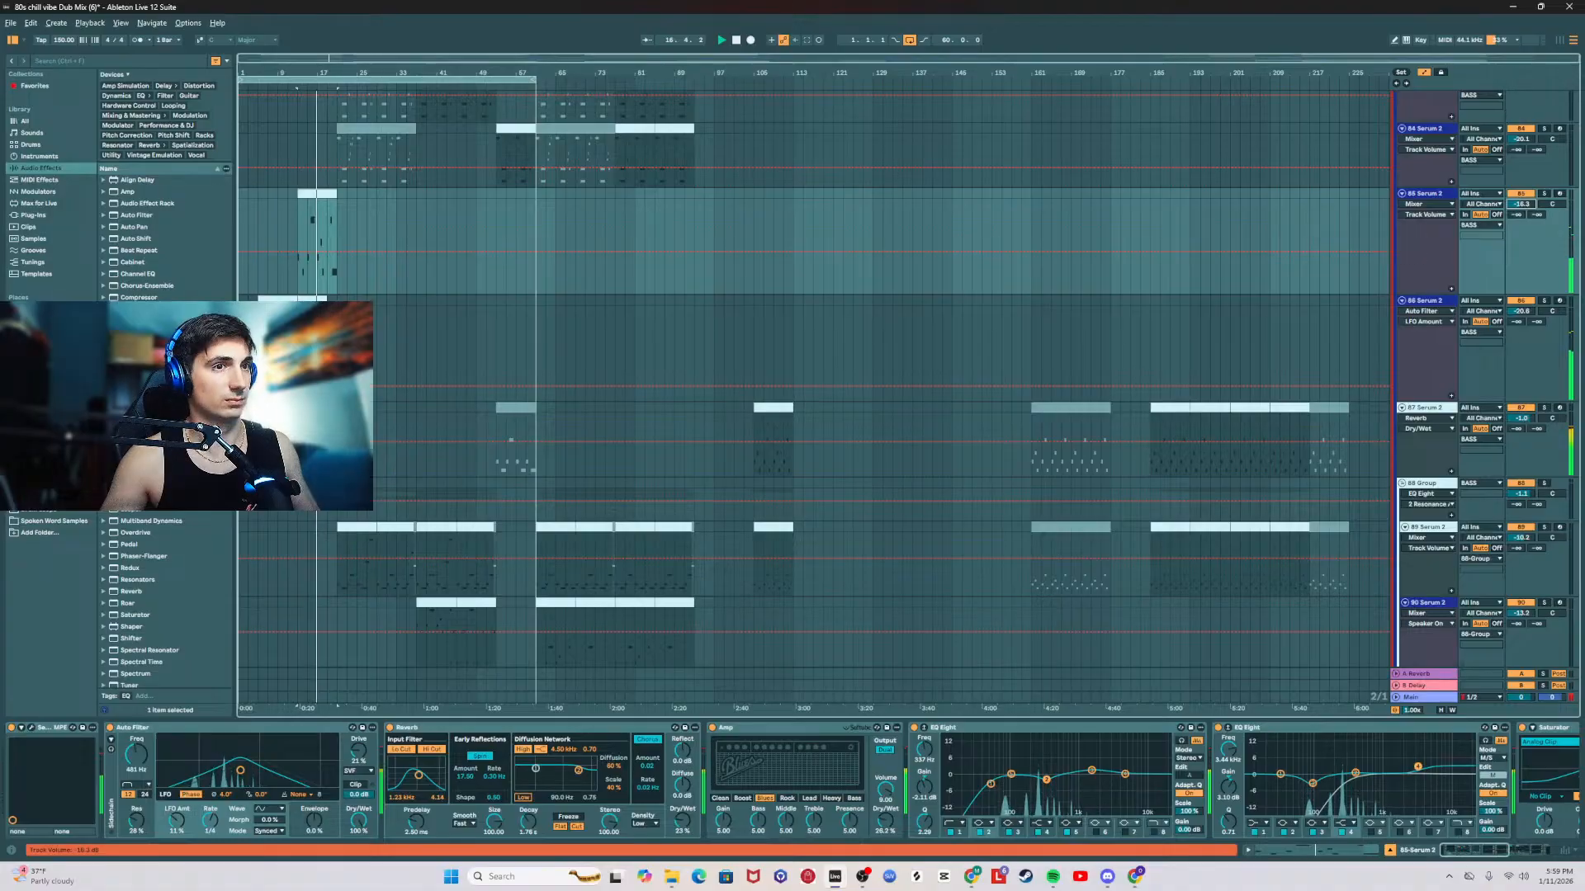
pyautogui.moveTo(1486, 850); pyautogui.dragTo(1545, 849)
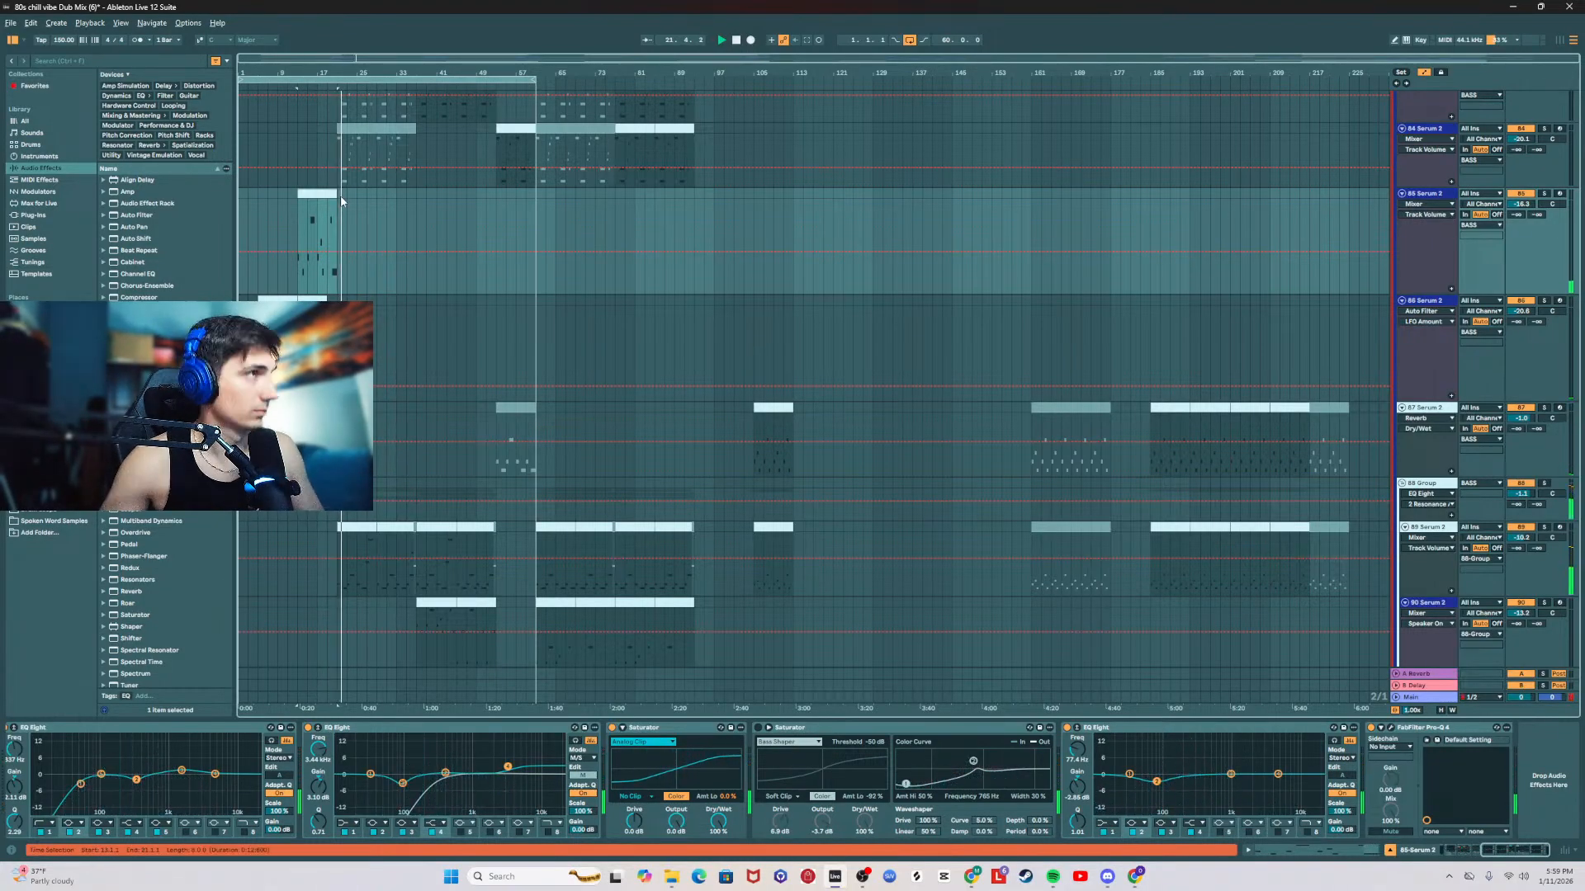
# Step: On the 85 Serum 2 track, raise the Reverb's dry/wet to about 60% and decay to about 3 s, and set the track volume to -14.4 dB
pyautogui.click(310, 201)
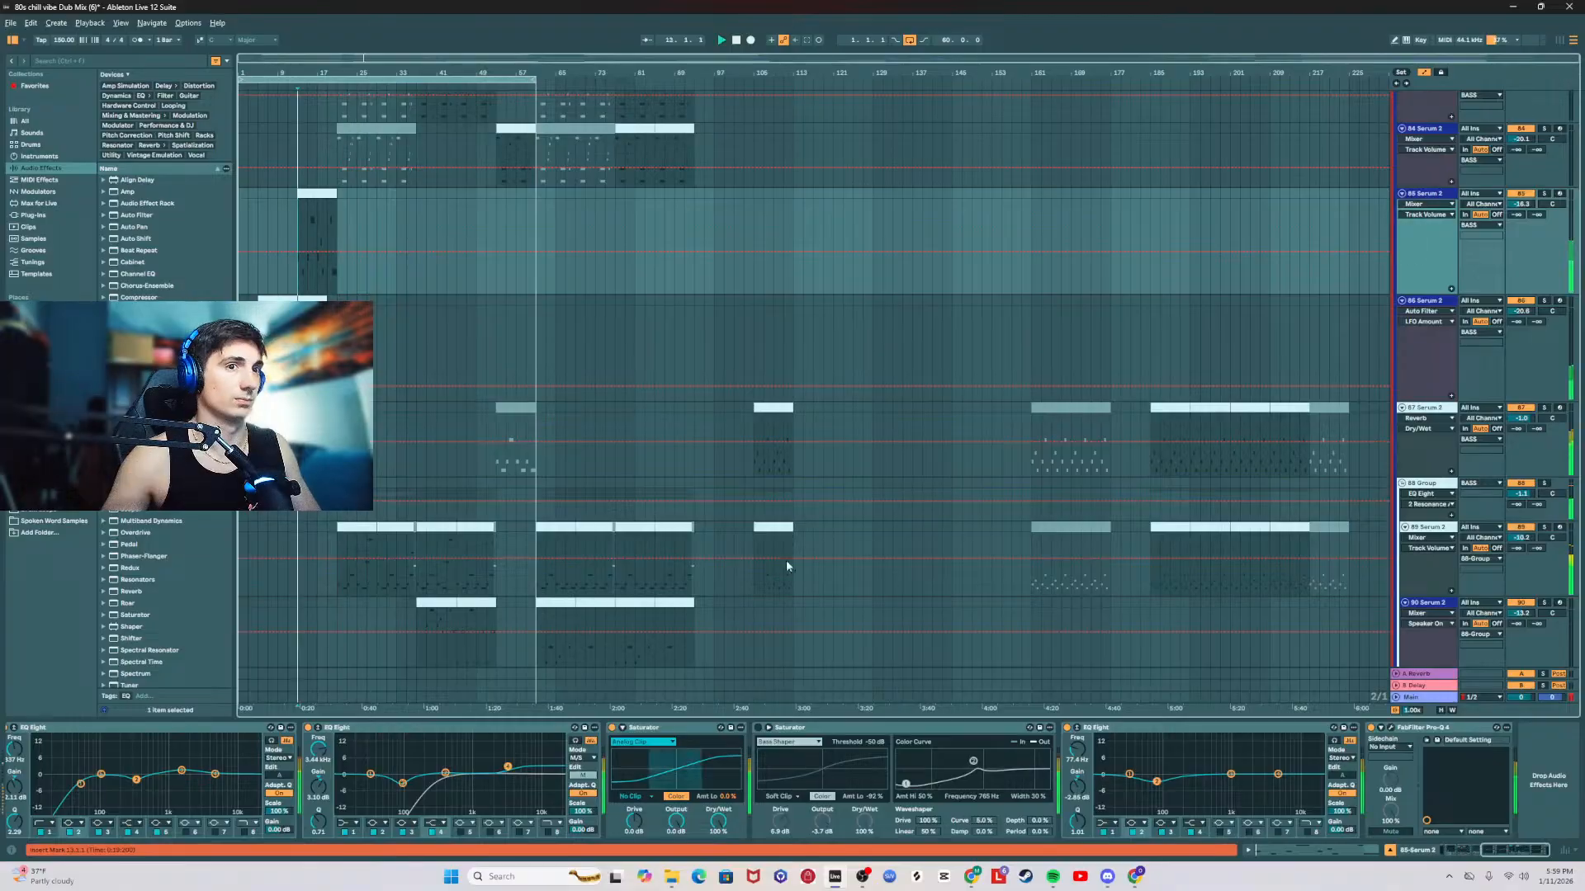
pyautogui.press('space')
pyautogui.scroll(5, 1218, 819)
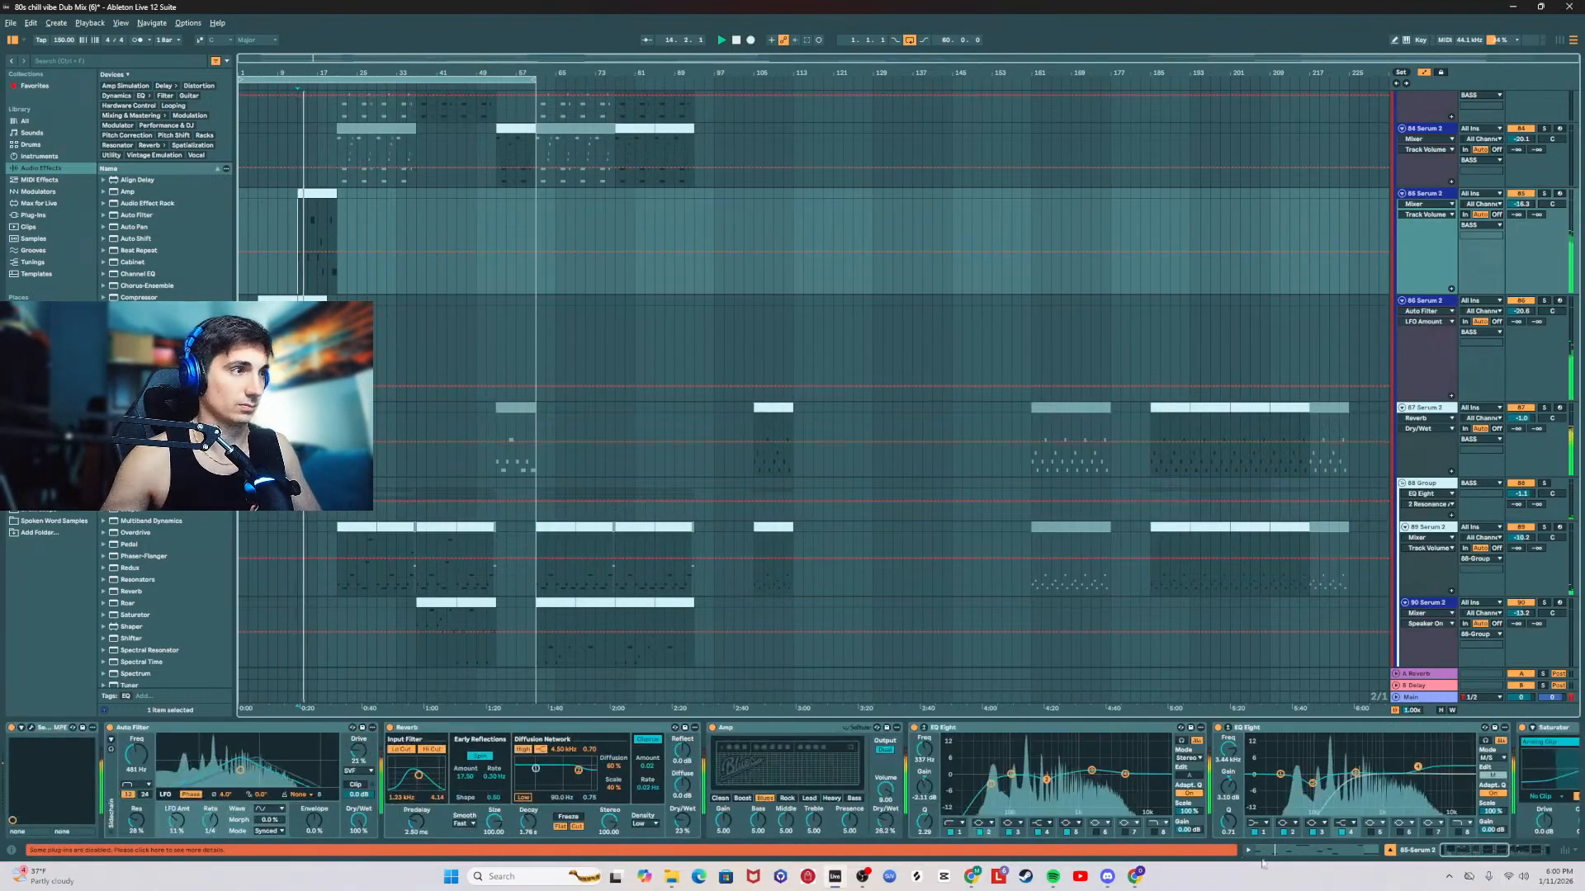
pyautogui.moveTo(692, 832); pyautogui.dragTo(692, 796)
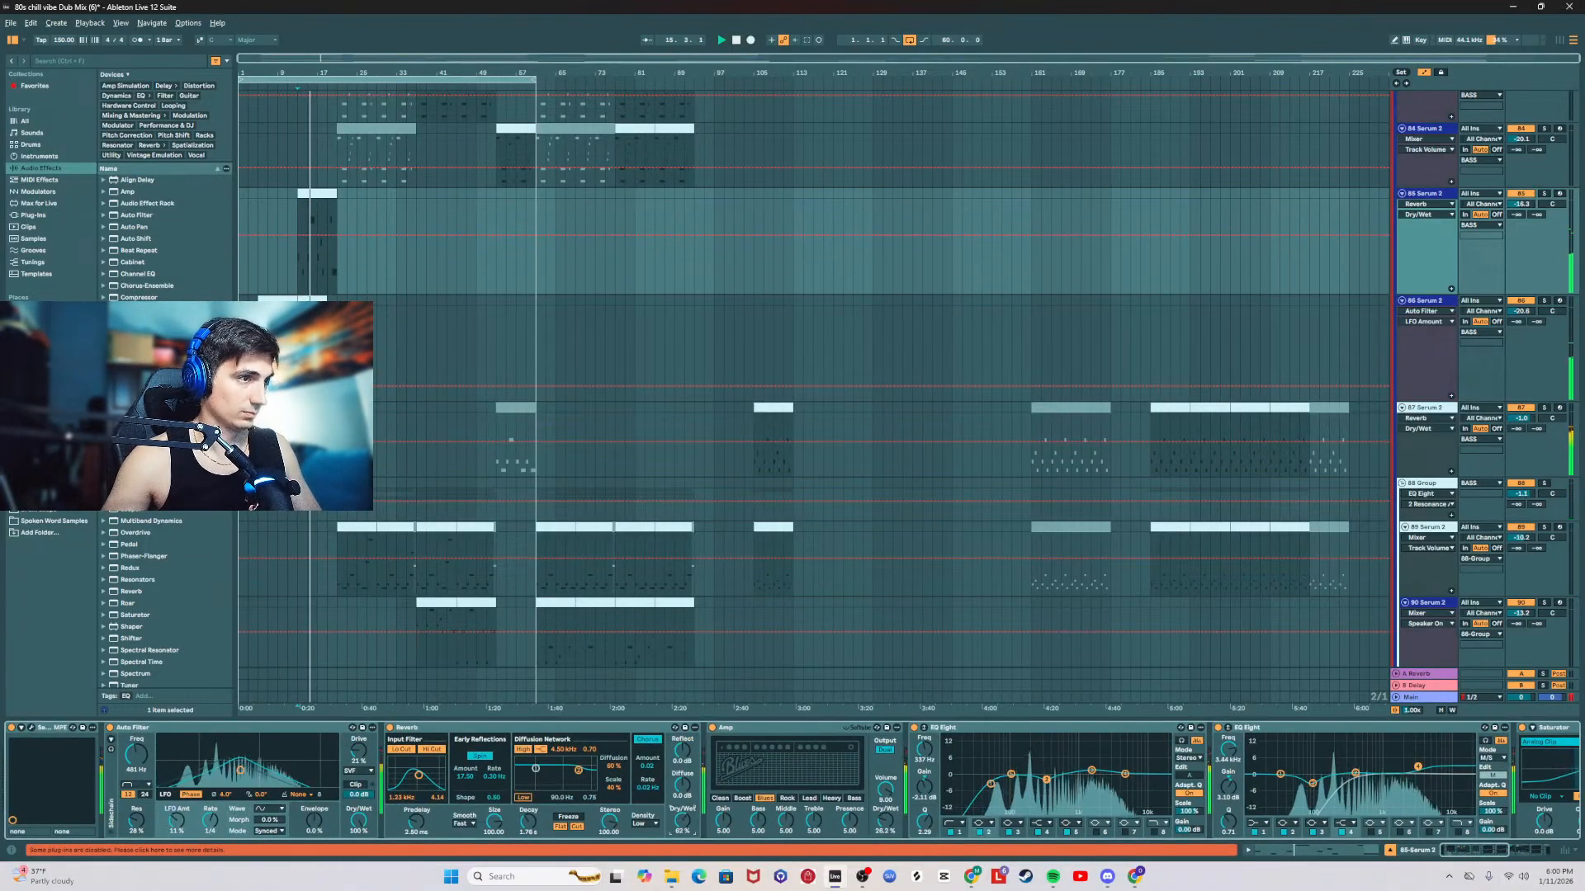
pyautogui.moveTo(525, 826); pyautogui.dragTo(525, 801)
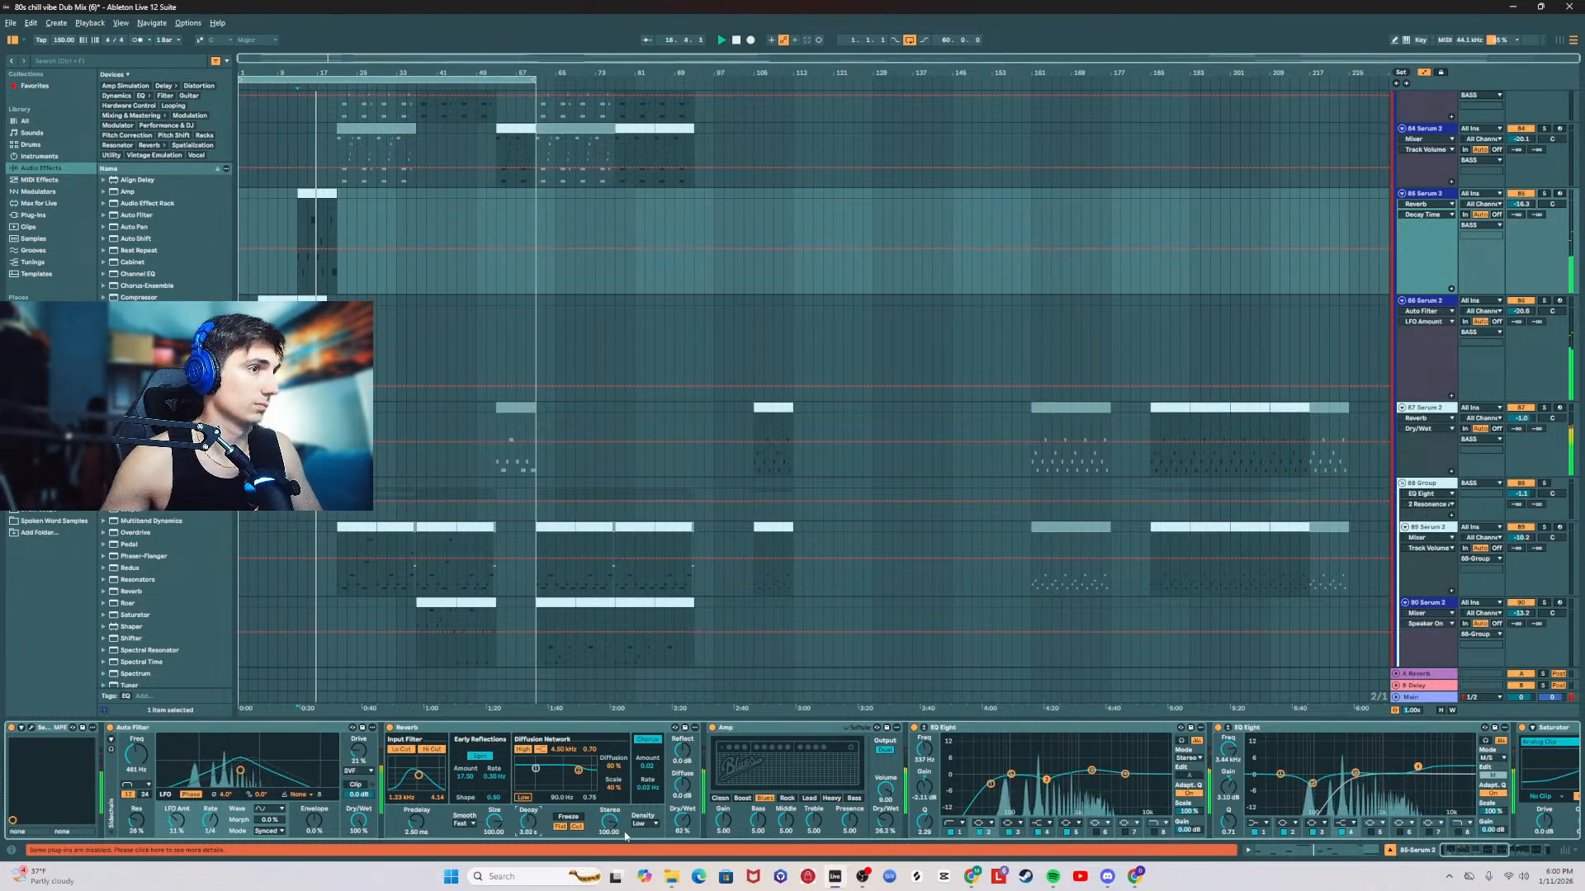
pyautogui.scroll(-5, 1525, 840)
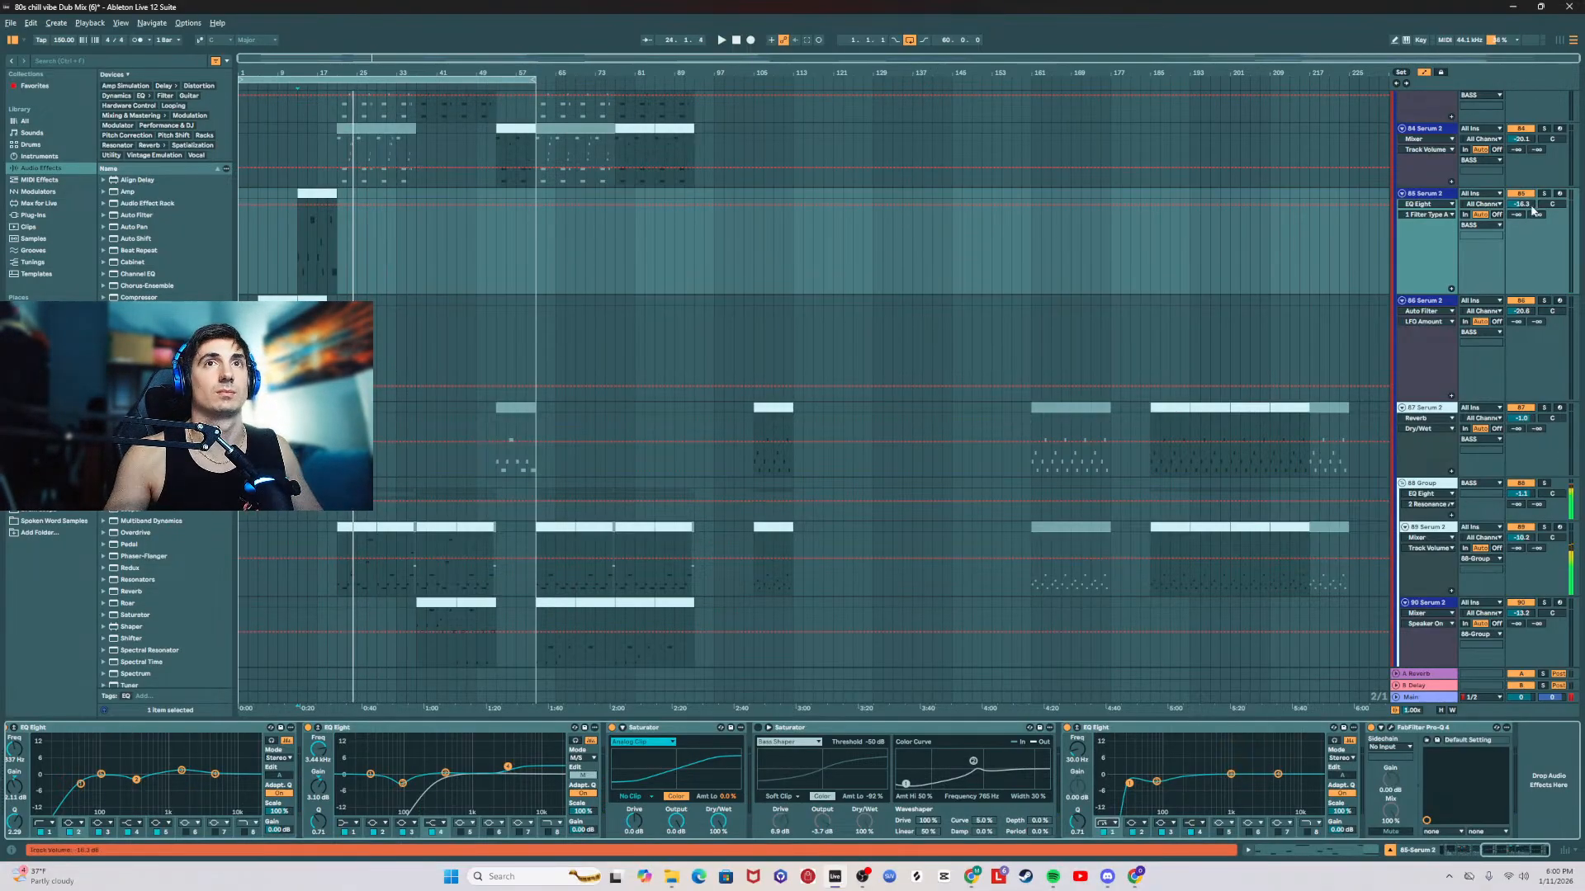
pyautogui.moveTo(1531, 205); pyautogui.dragTo(1532, 193)
pyautogui.press('space')
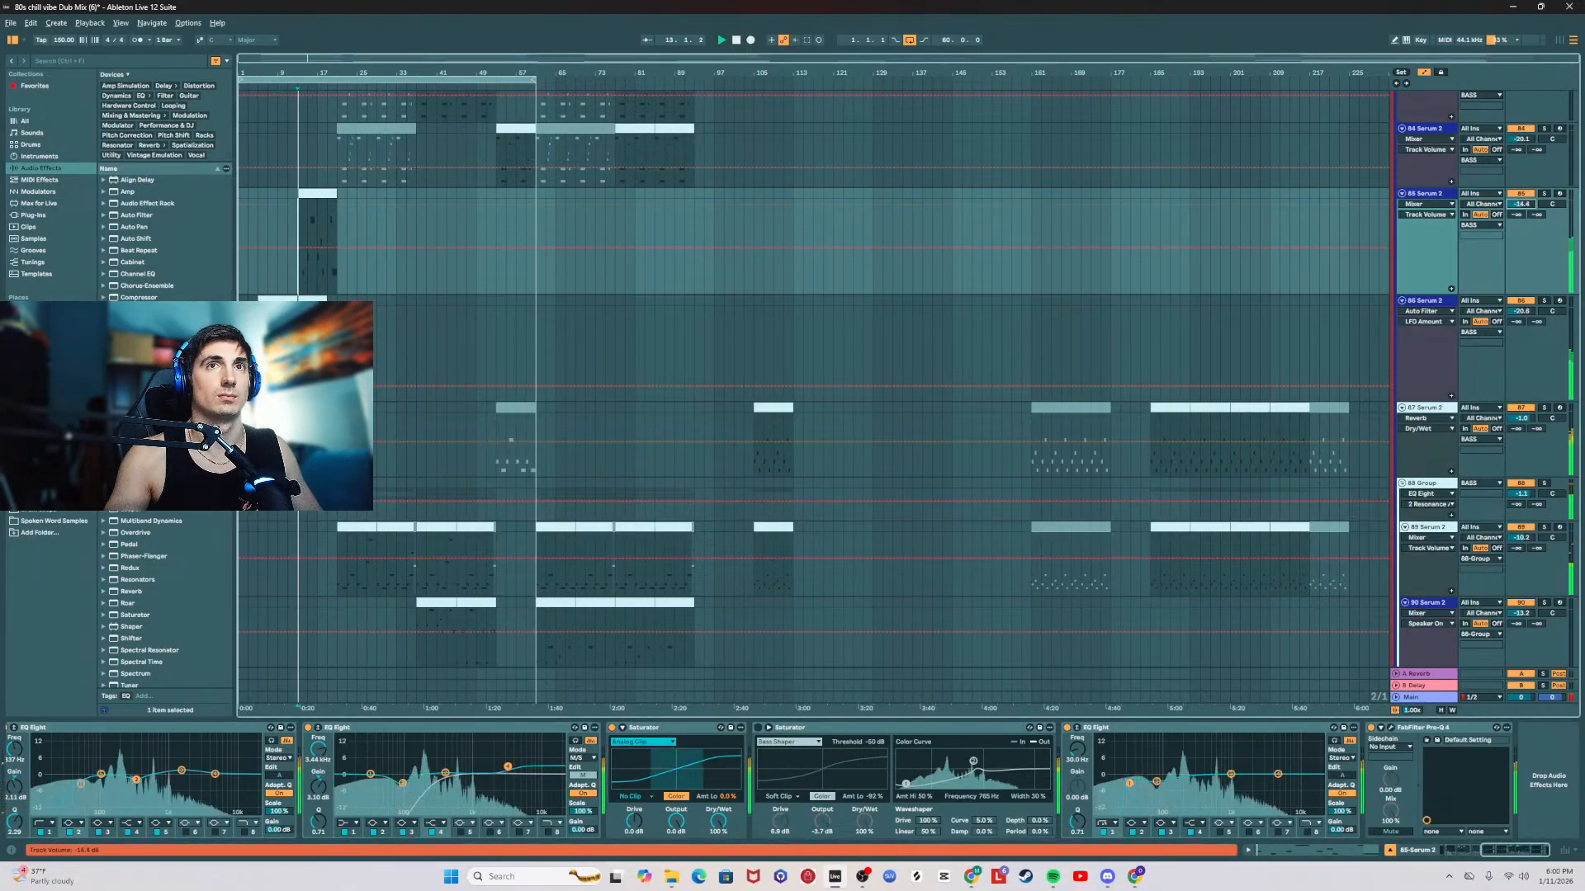
# Step: Enable band 8 on the last EQ Eight and automate its frequency to rise from about 147 Hz at bar 13 up to bar 21
pyautogui.click(1303, 831)
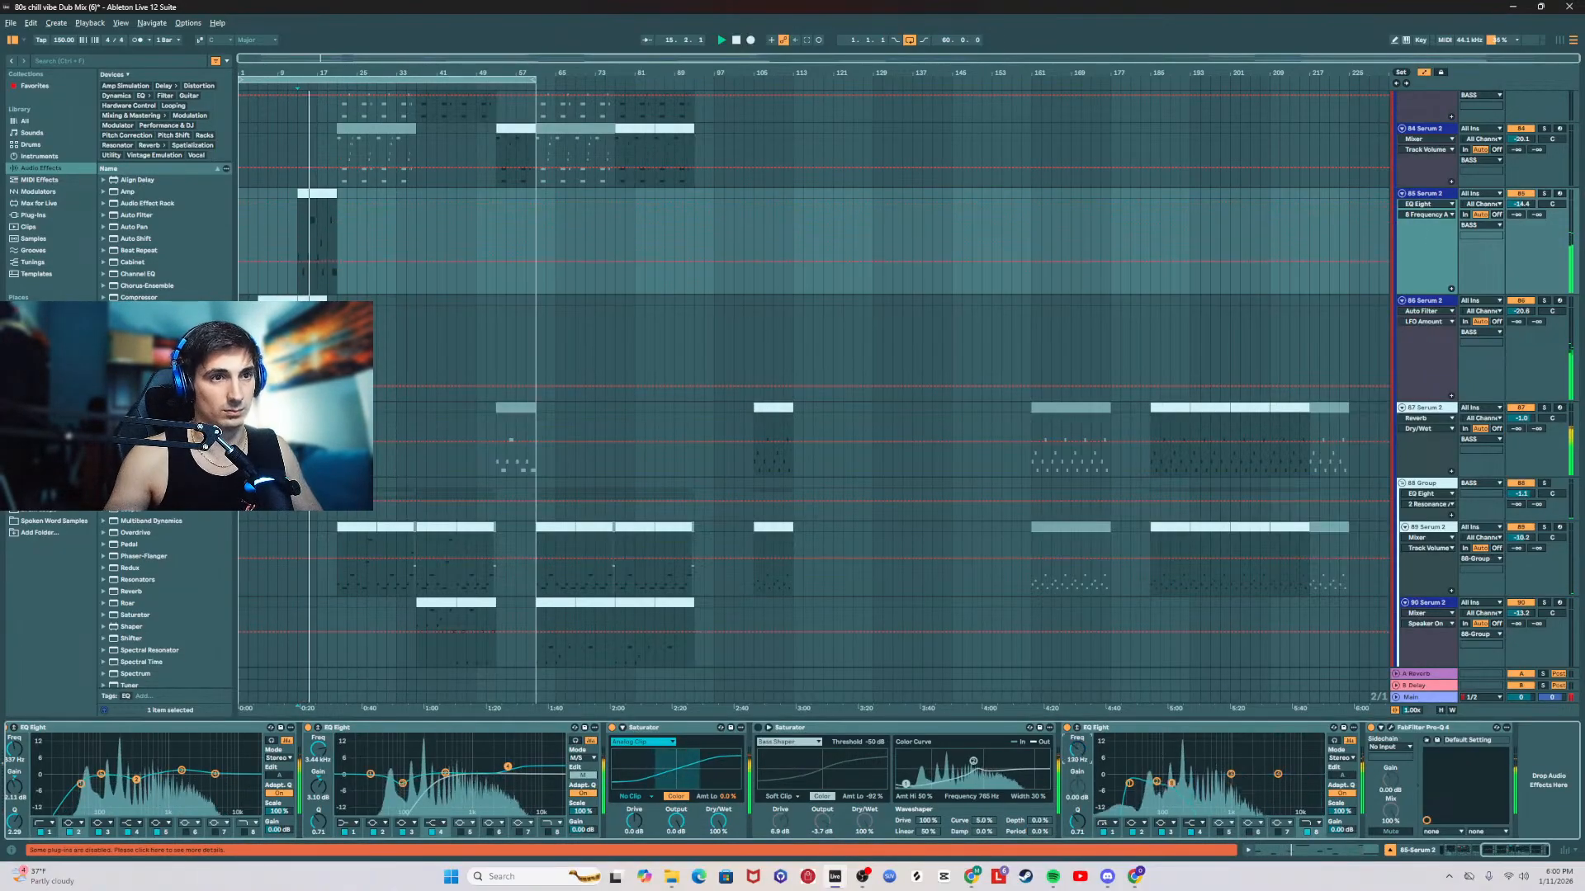
pyautogui.click(303, 262)
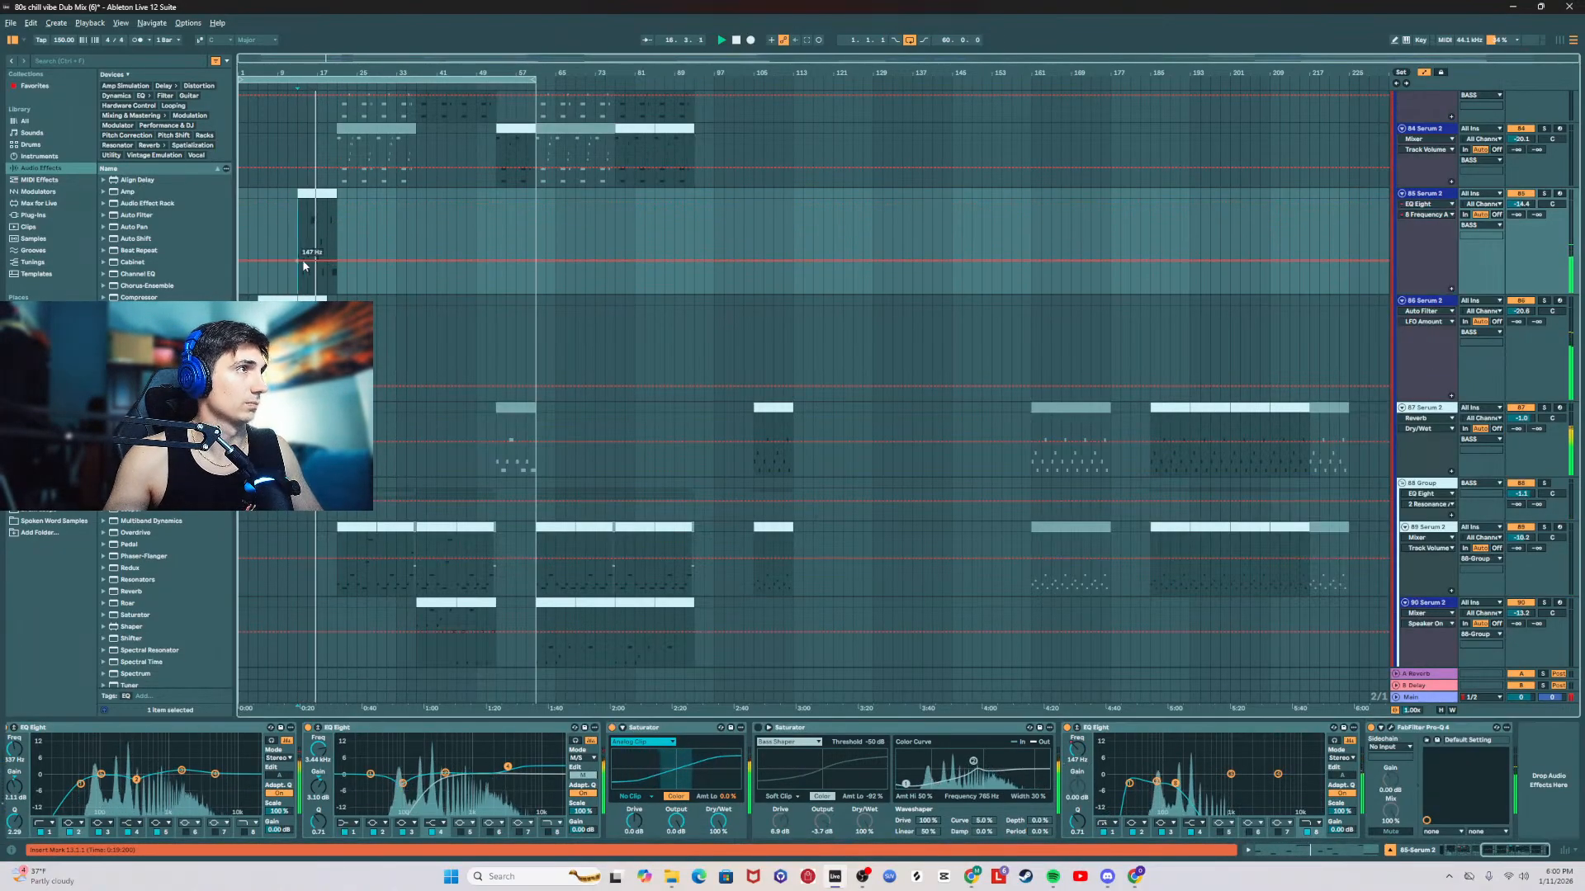
pyautogui.moveTo(336, 261); pyautogui.dragTo(337, 238)
pyautogui.click(332, 193)
pyautogui.press('space')
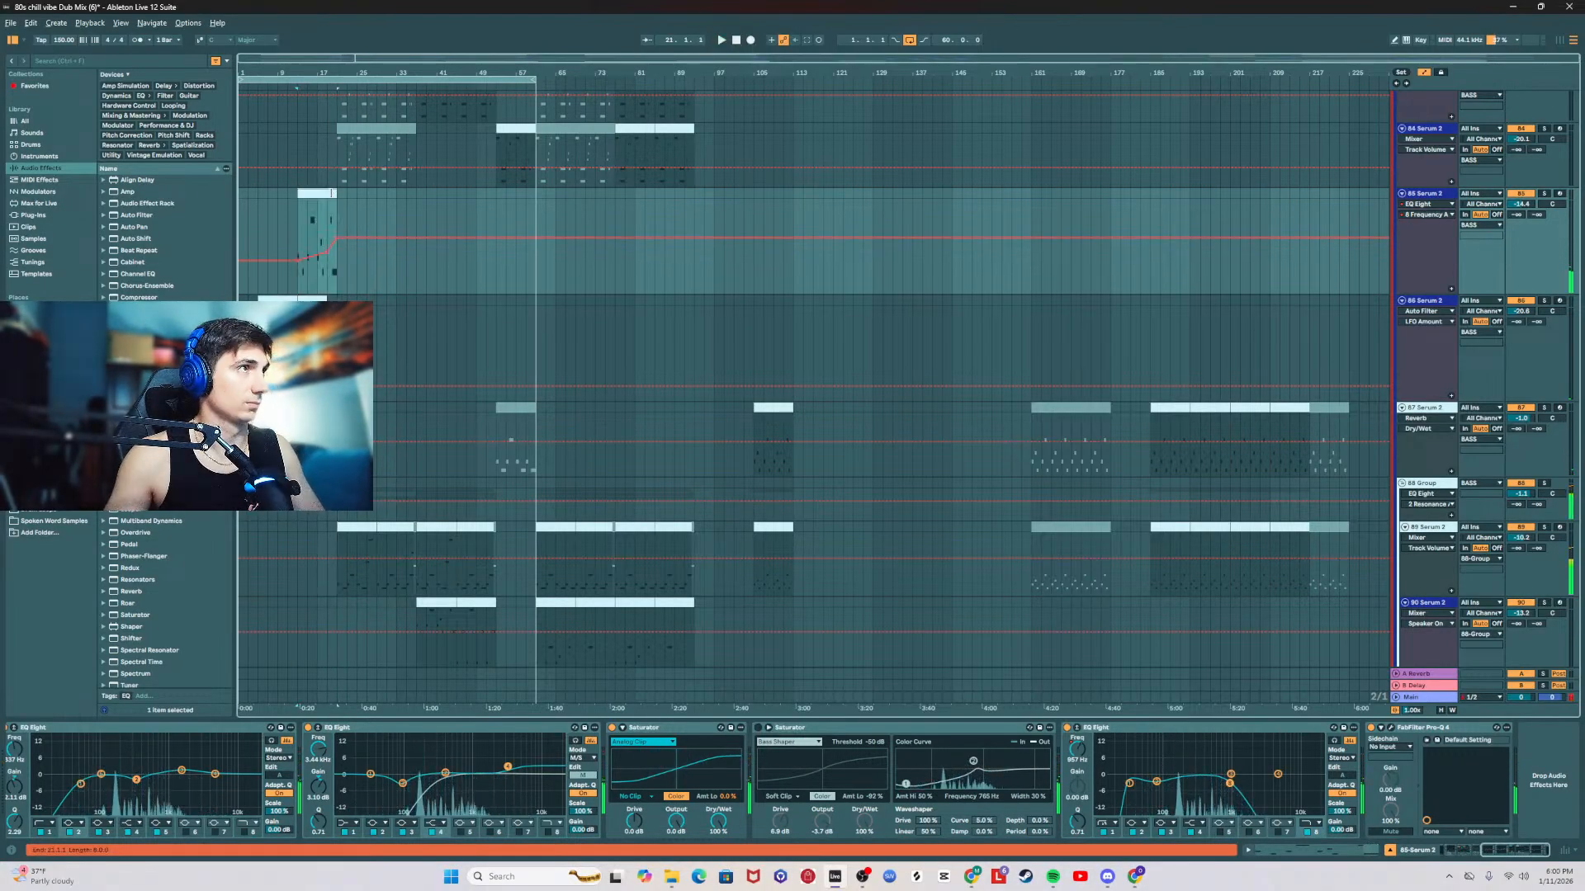
# Step: Extend the second F1 note in the 85 Serum 2 clip to start at the clip's bar 7
pyautogui.doubleClick(332, 193)
pyautogui.press('space')
pyautogui.moveTo(1351, 500); pyautogui.dragTo(1249, 499)
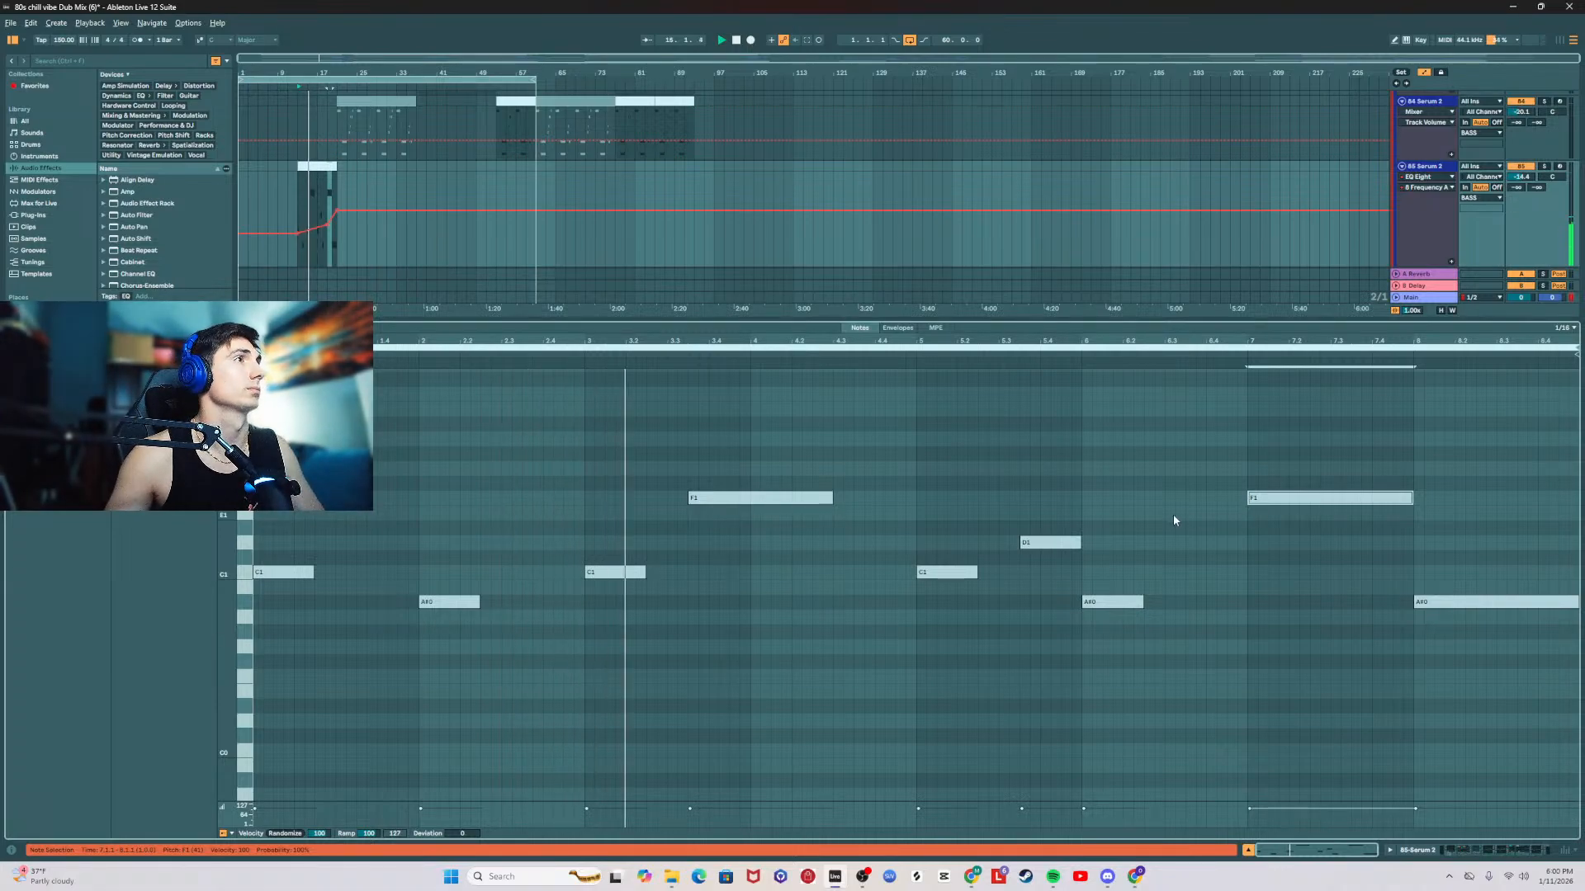
pyautogui.click(970, 467)
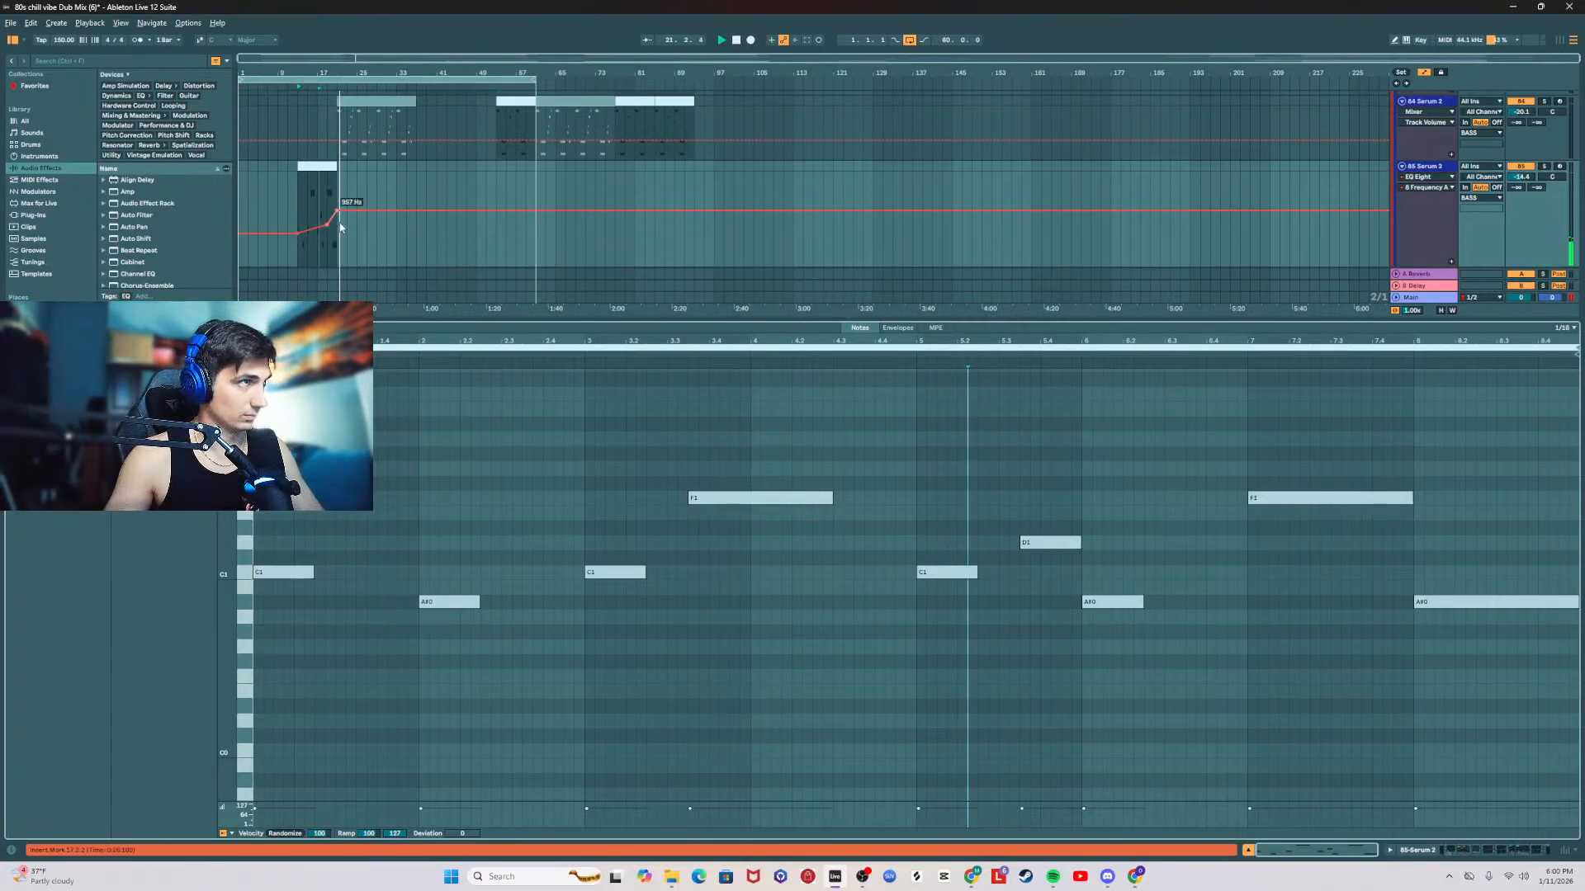
# Step: Raise the band 8 frequency automation to about 3.3 kHz at bar 21 and lift the breakpoint before it slightly
pyautogui.press('space')
pyautogui.press('space')
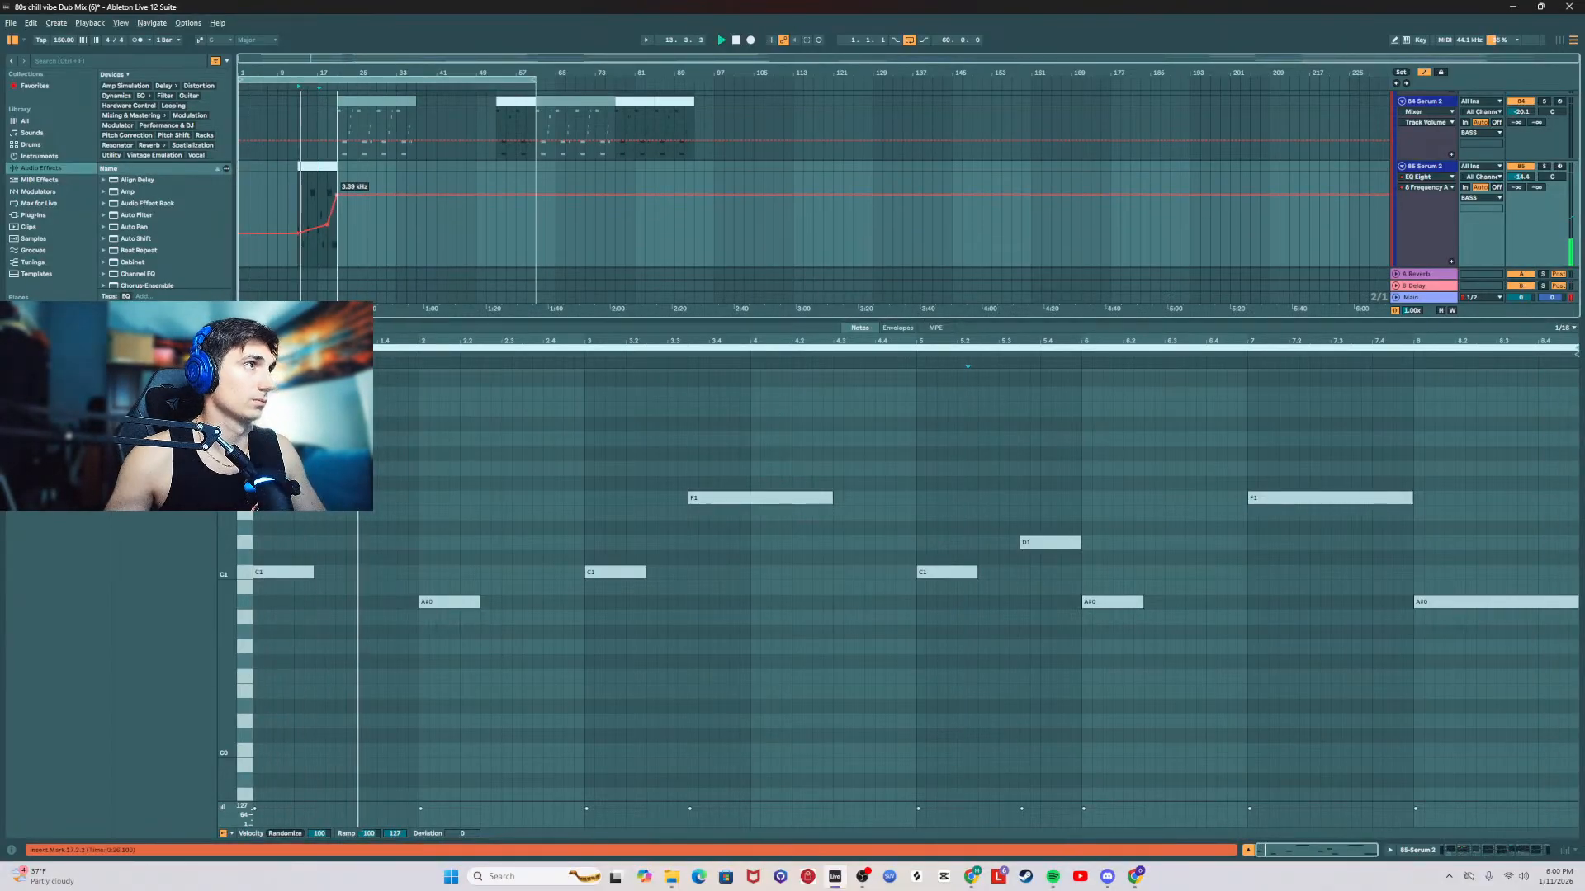
pyautogui.moveTo(328, 226); pyautogui.dragTo(329, 222)
# Step: Transpose the clip's final A#0 note up one octave to A#1
pyautogui.moveTo(1489, 523); pyautogui.dragTo(1493, 625)
pyautogui.hotkey('shift', 'Up')
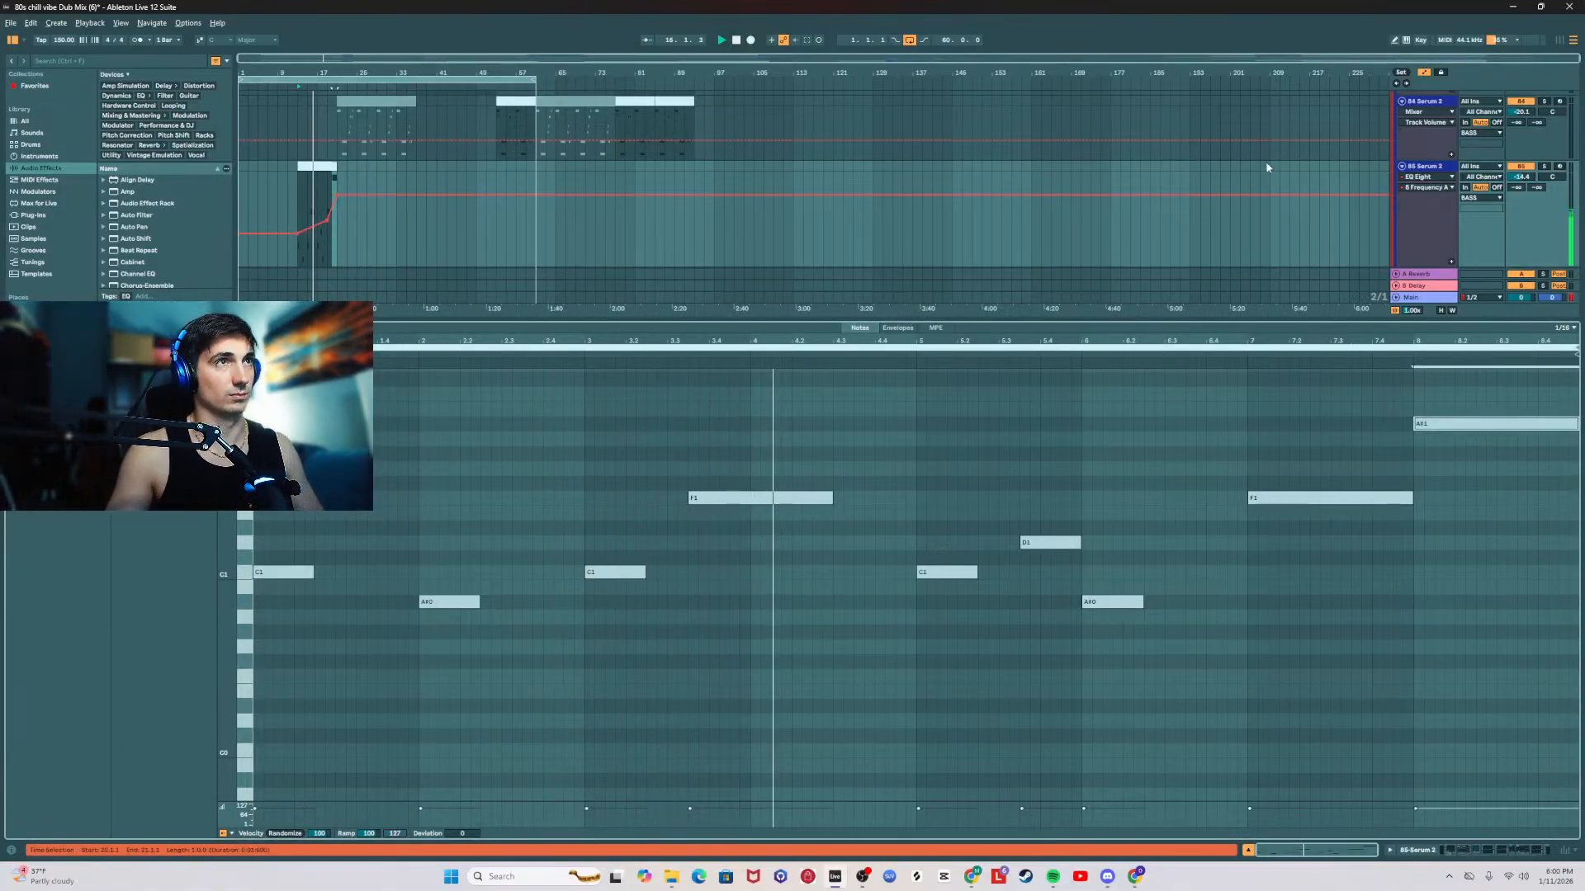
# Step: Replay the 85 Serum 2 part and lower the Auto Filter's LFO amount to 0%
pyautogui.click(1419, 169)
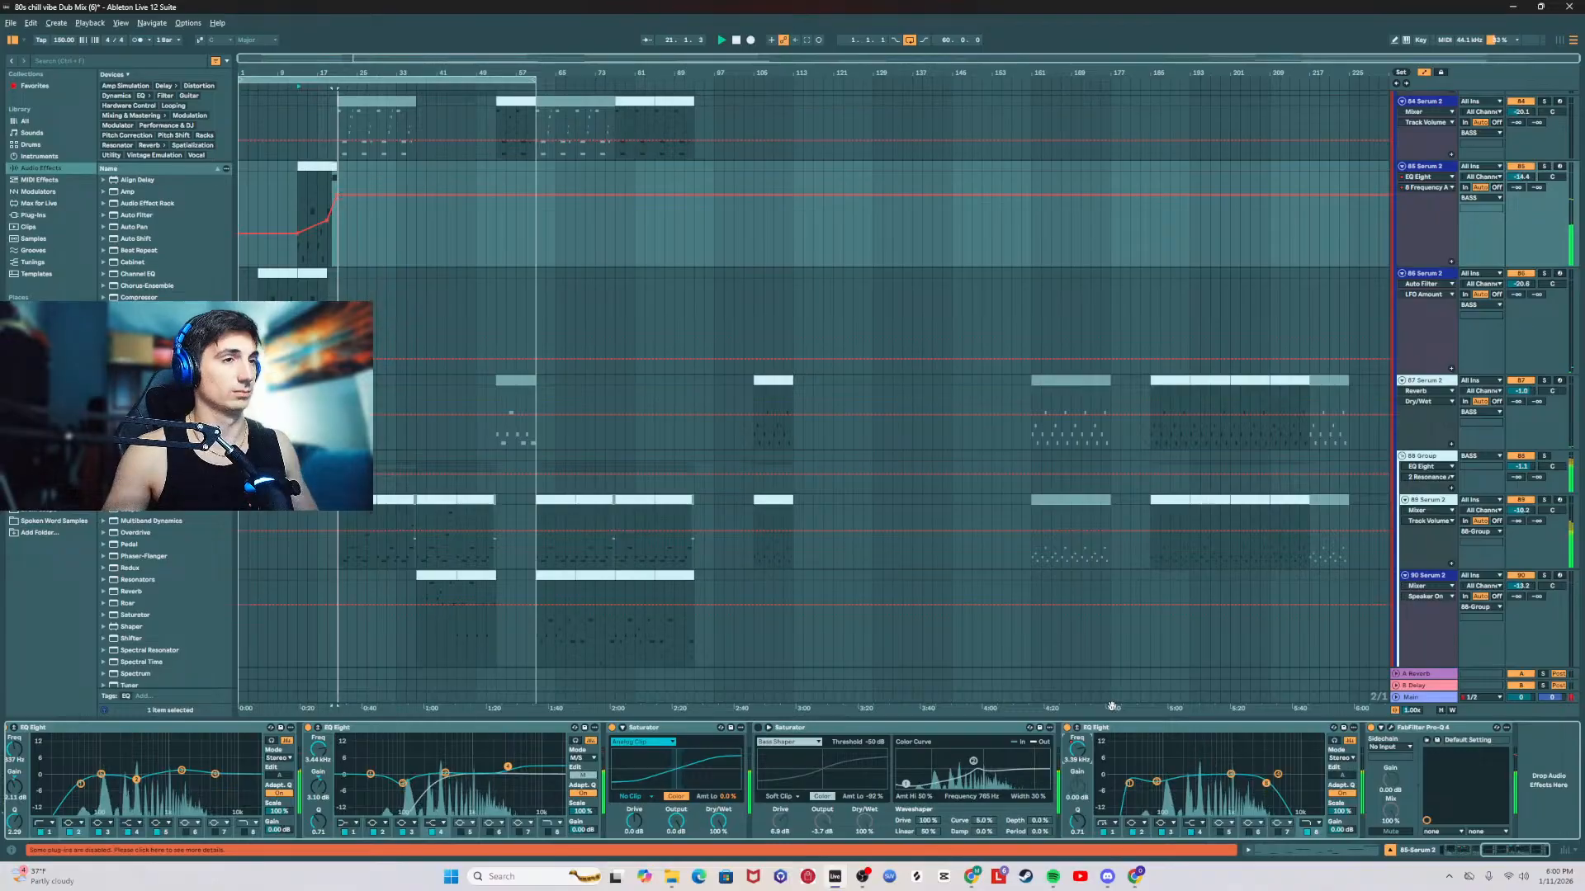
pyautogui.press('space')
pyautogui.press('space')
pyautogui.moveTo(1521, 851); pyautogui.dragTo(1474, 851)
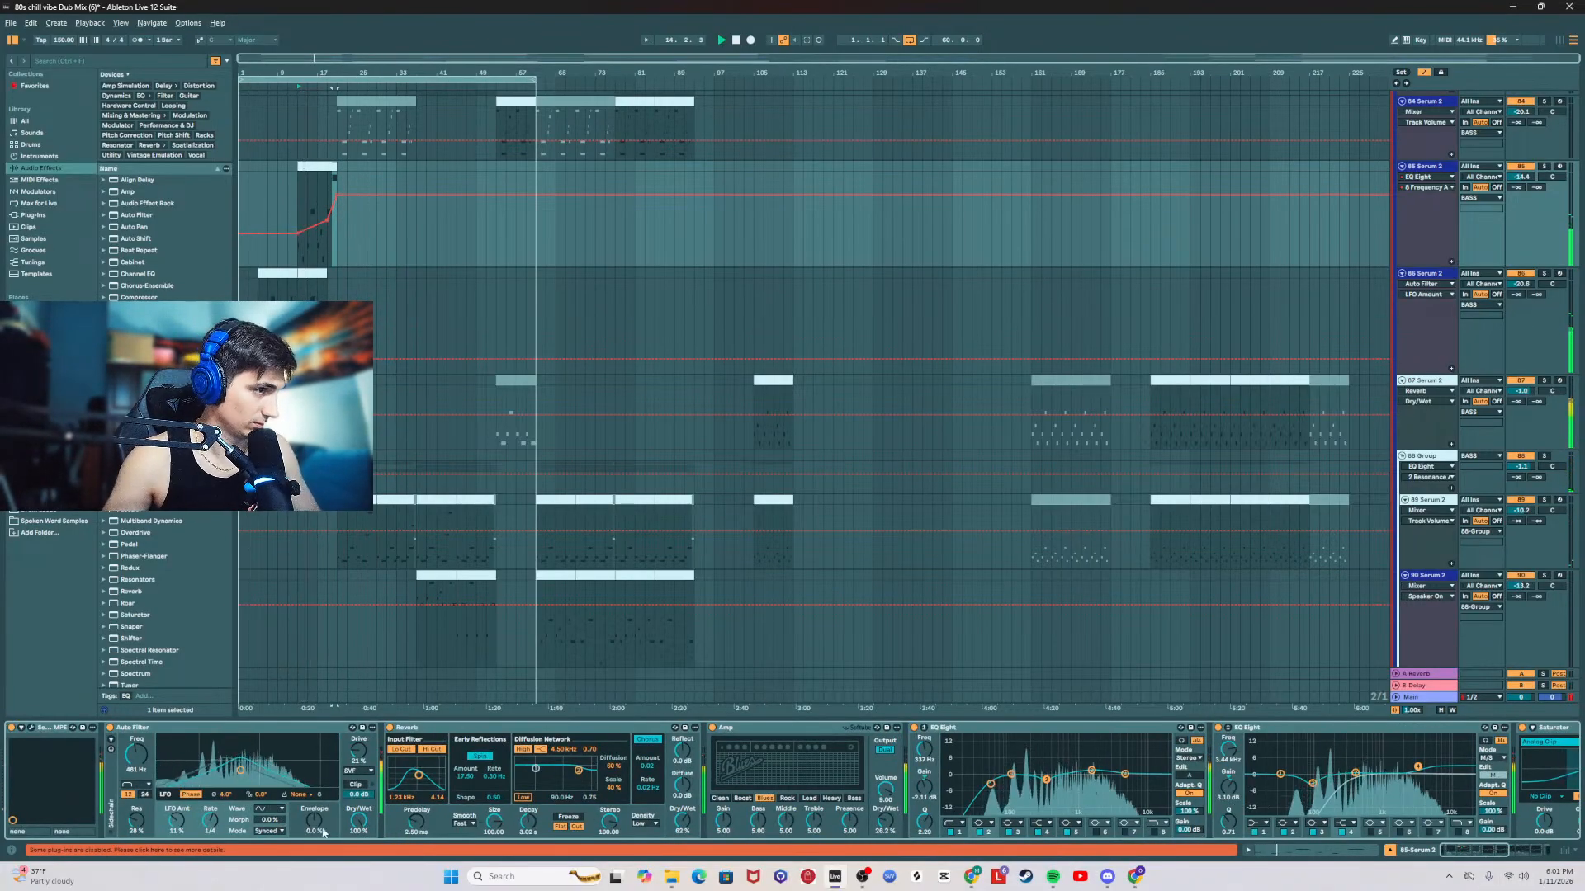
pyautogui.moveTo(175, 821); pyautogui.dragTo(176, 843)
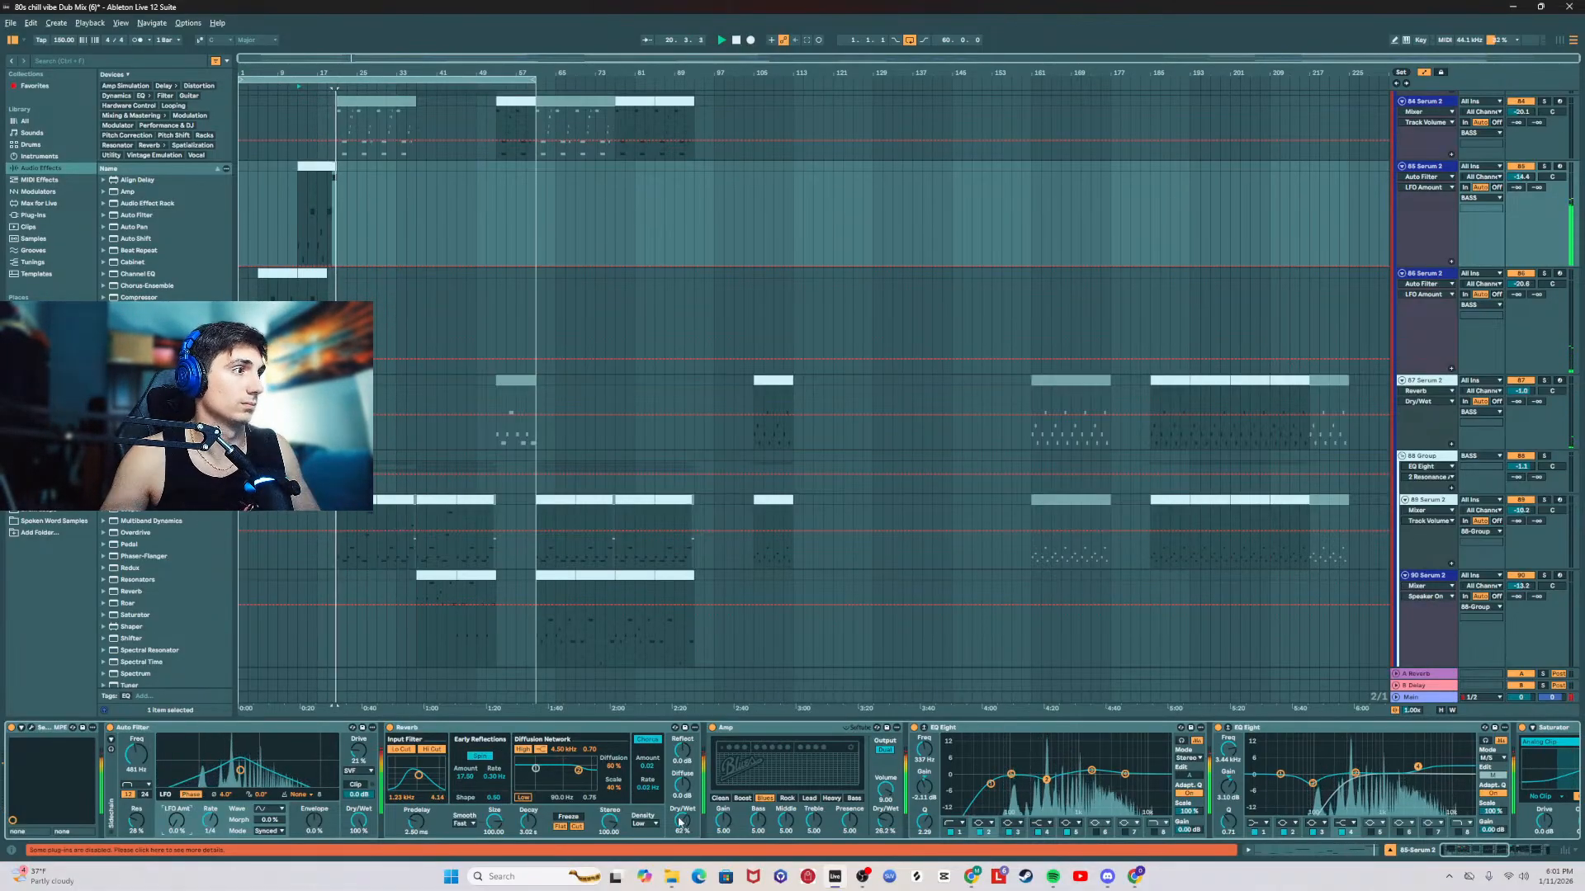
# Step: Delete the final A#1 note in the 85 Serum 2 clip and lengthen the last F1 note to the clip's end
pyautogui.doubleClick(333, 255)
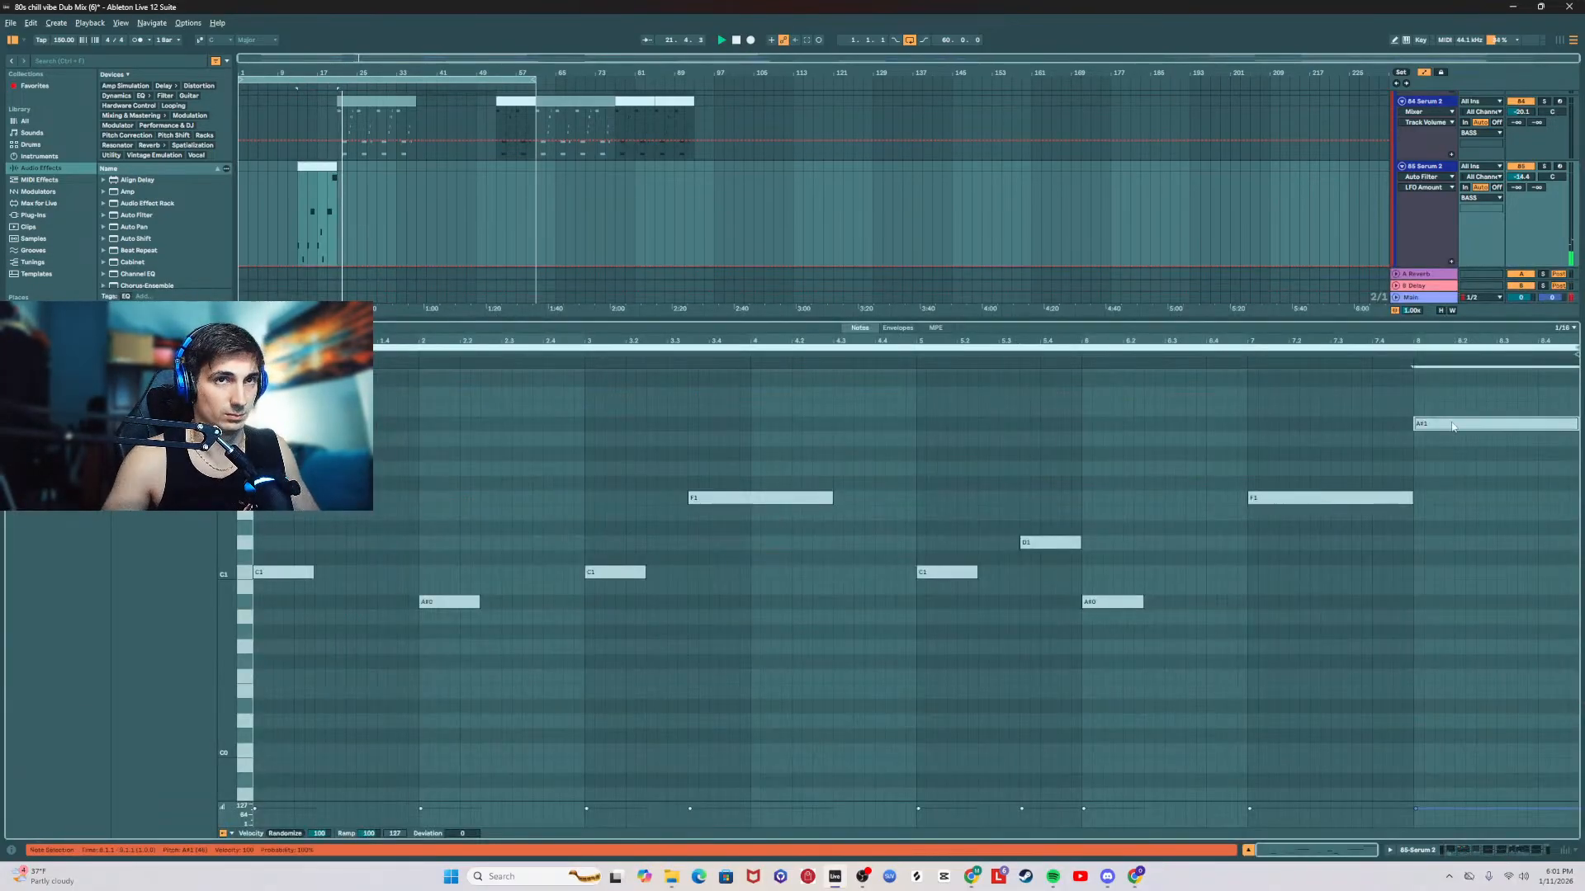
pyautogui.press('Delete')
pyautogui.moveTo(1412, 498); pyautogui.dragTo(1559, 499)
pyautogui.press('space')
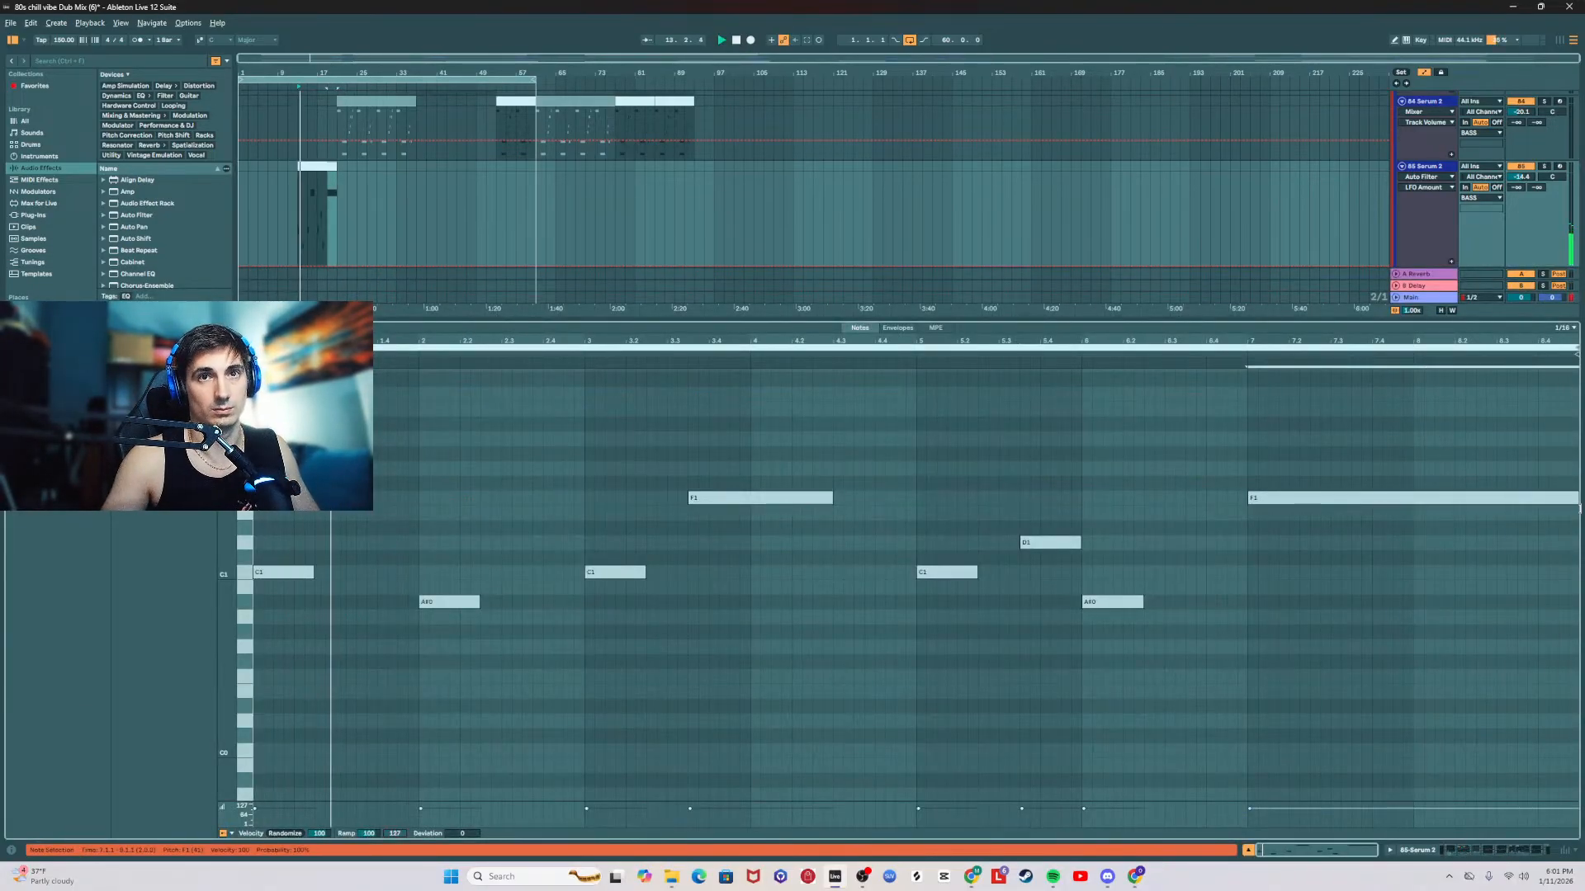
# Step: Automate the band 1 frequency of the 85 Serum 2 track's last EQ Eight to rise from about bar 19 to bar 21
pyautogui.click(1420, 170)
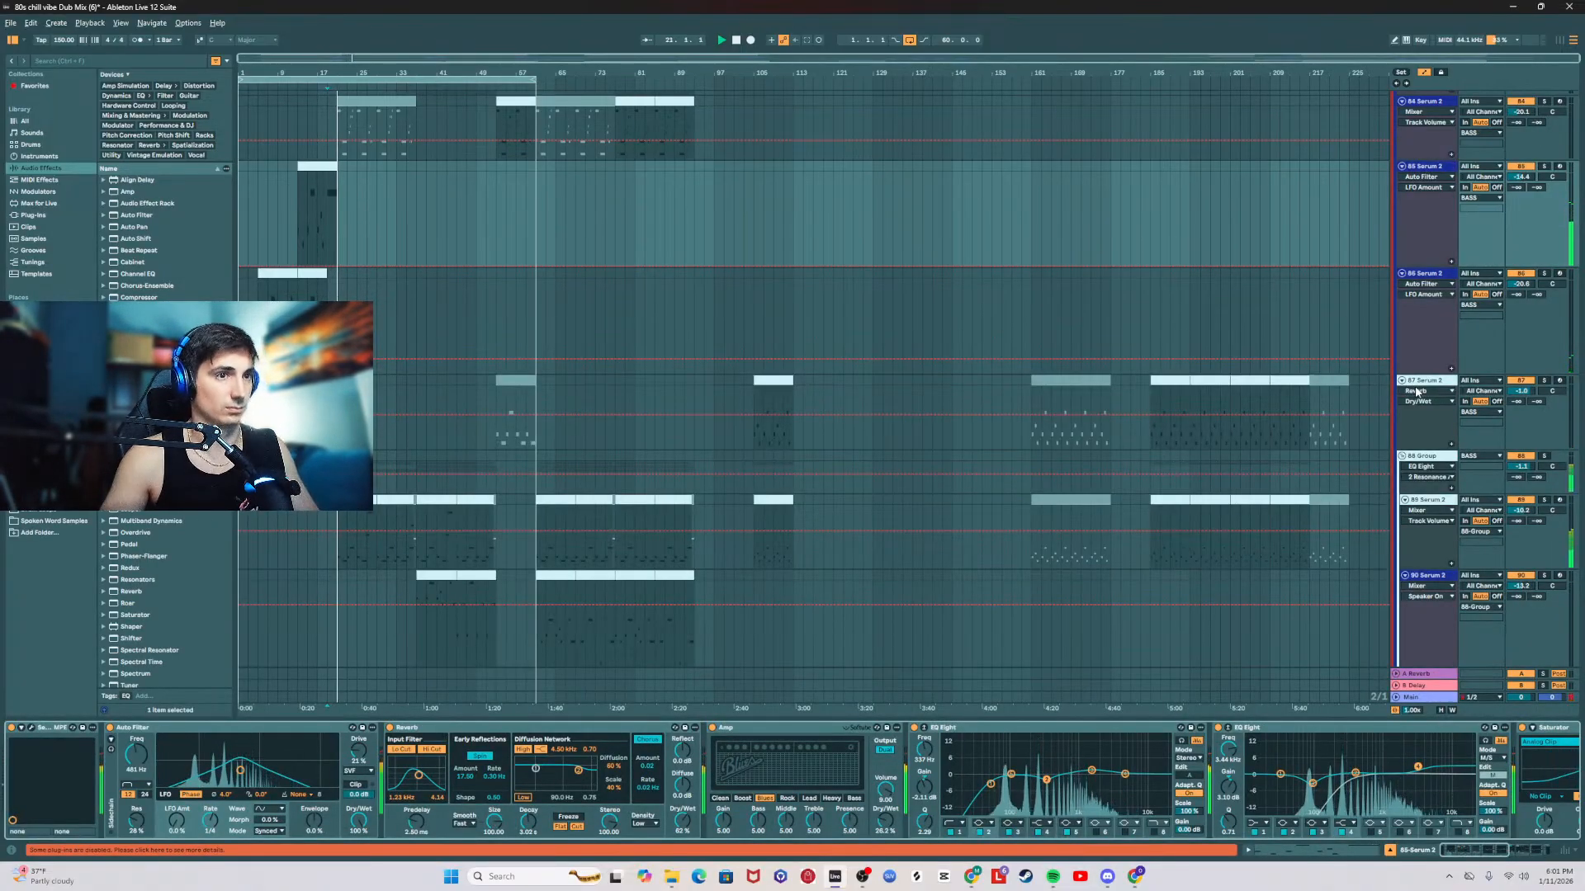
pyautogui.click(1494, 852)
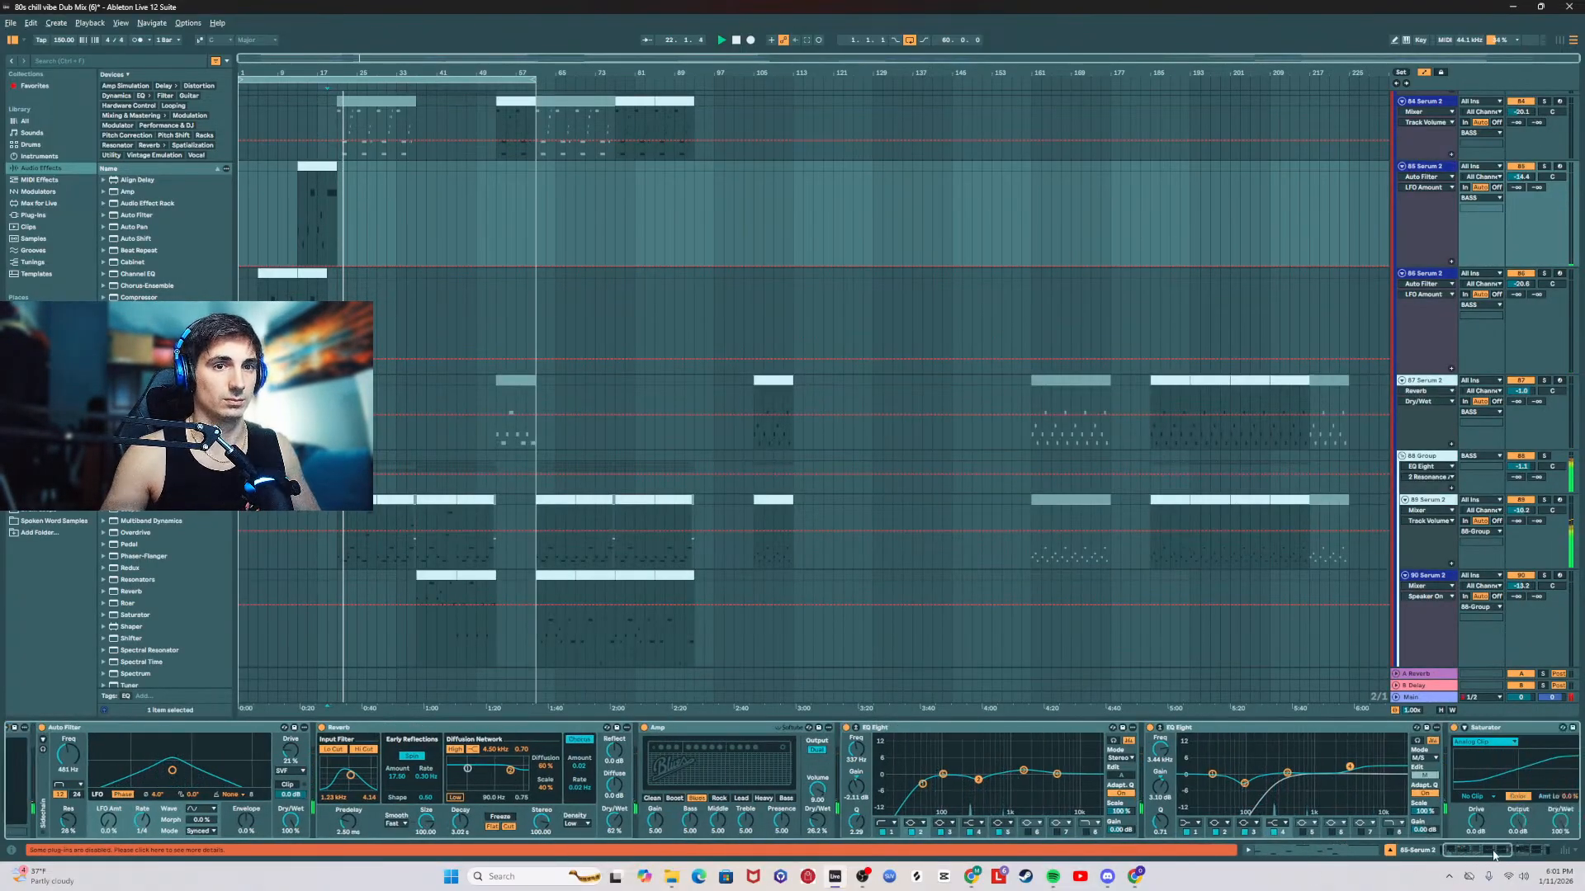
pyautogui.moveTo(1494, 855); pyautogui.dragTo(1534, 854)
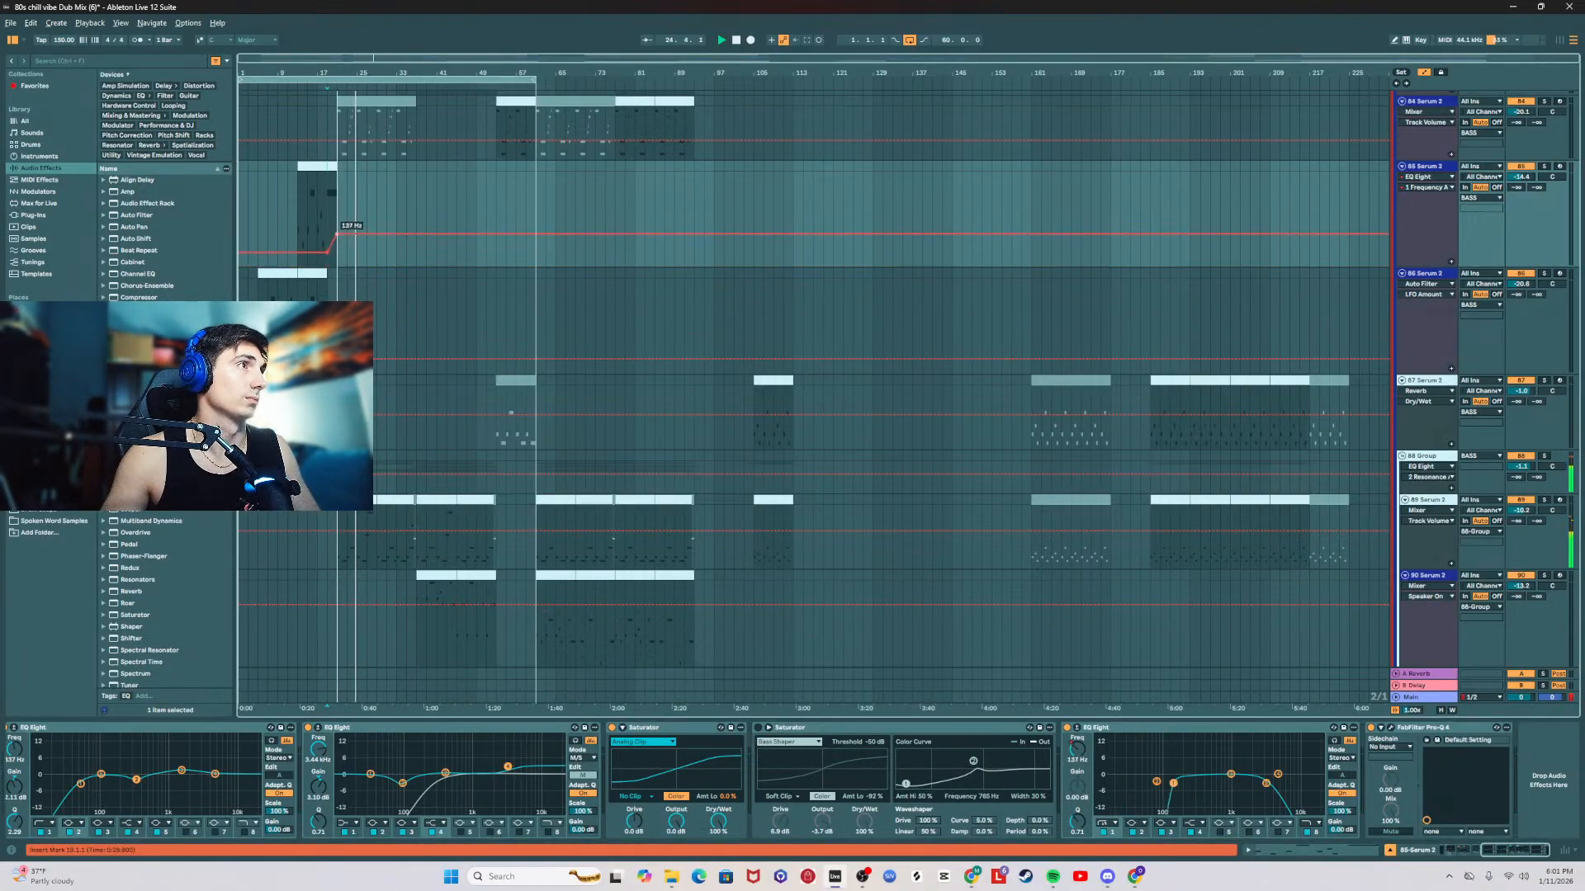
pyautogui.press('space')
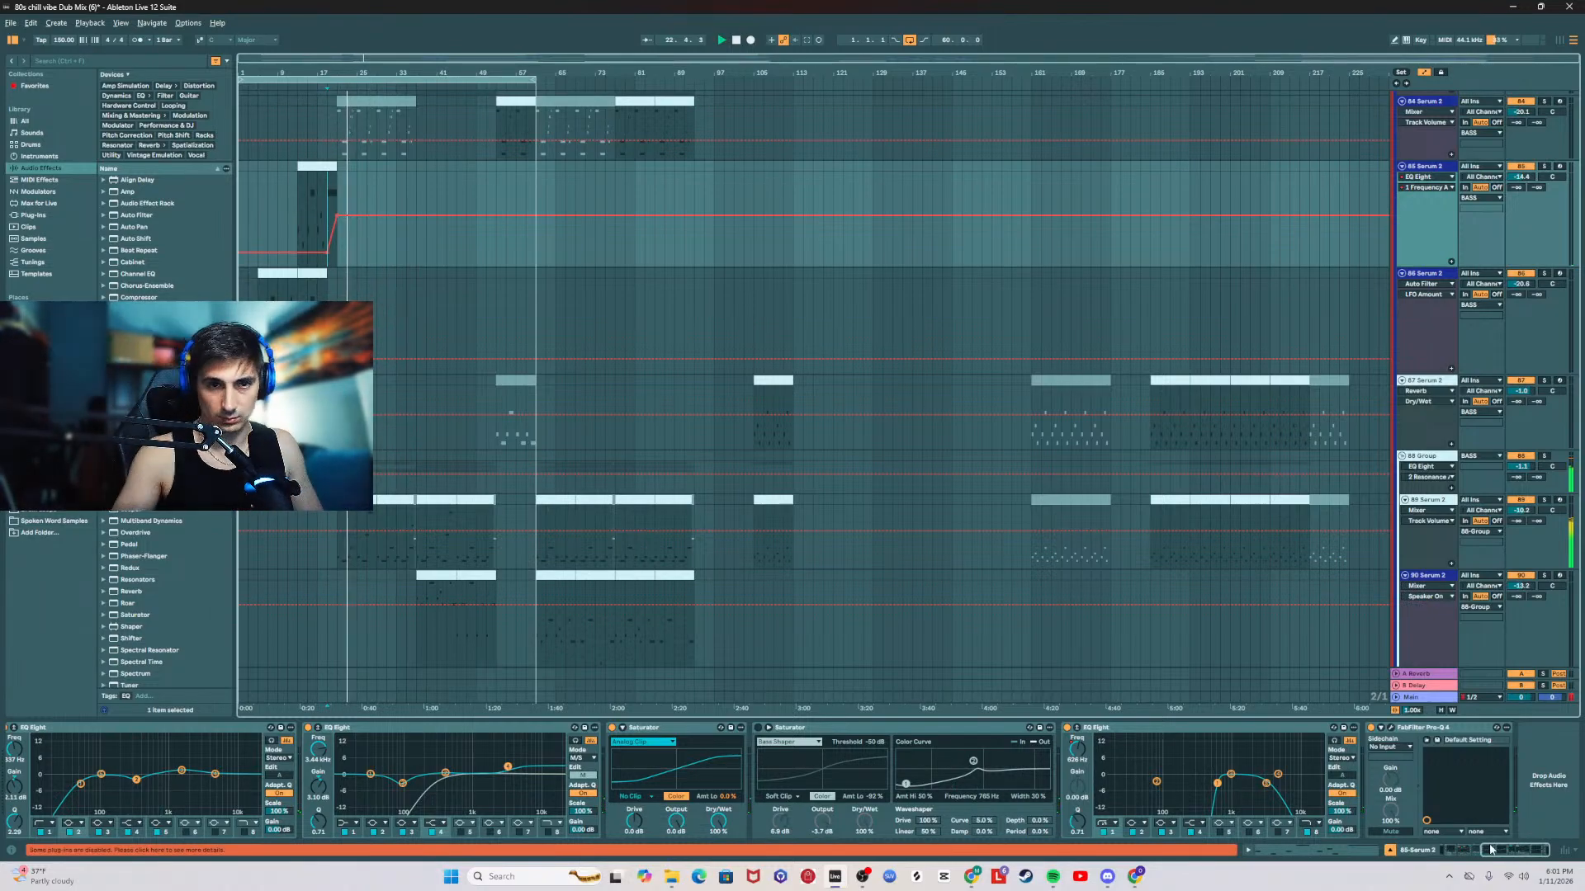
# Step: Insert an Auto Pan between the Auto Filter and Reverb, with phase at 0° and a synced rate of 1/16
pyautogui.hscroll(-5, 1473, 823)
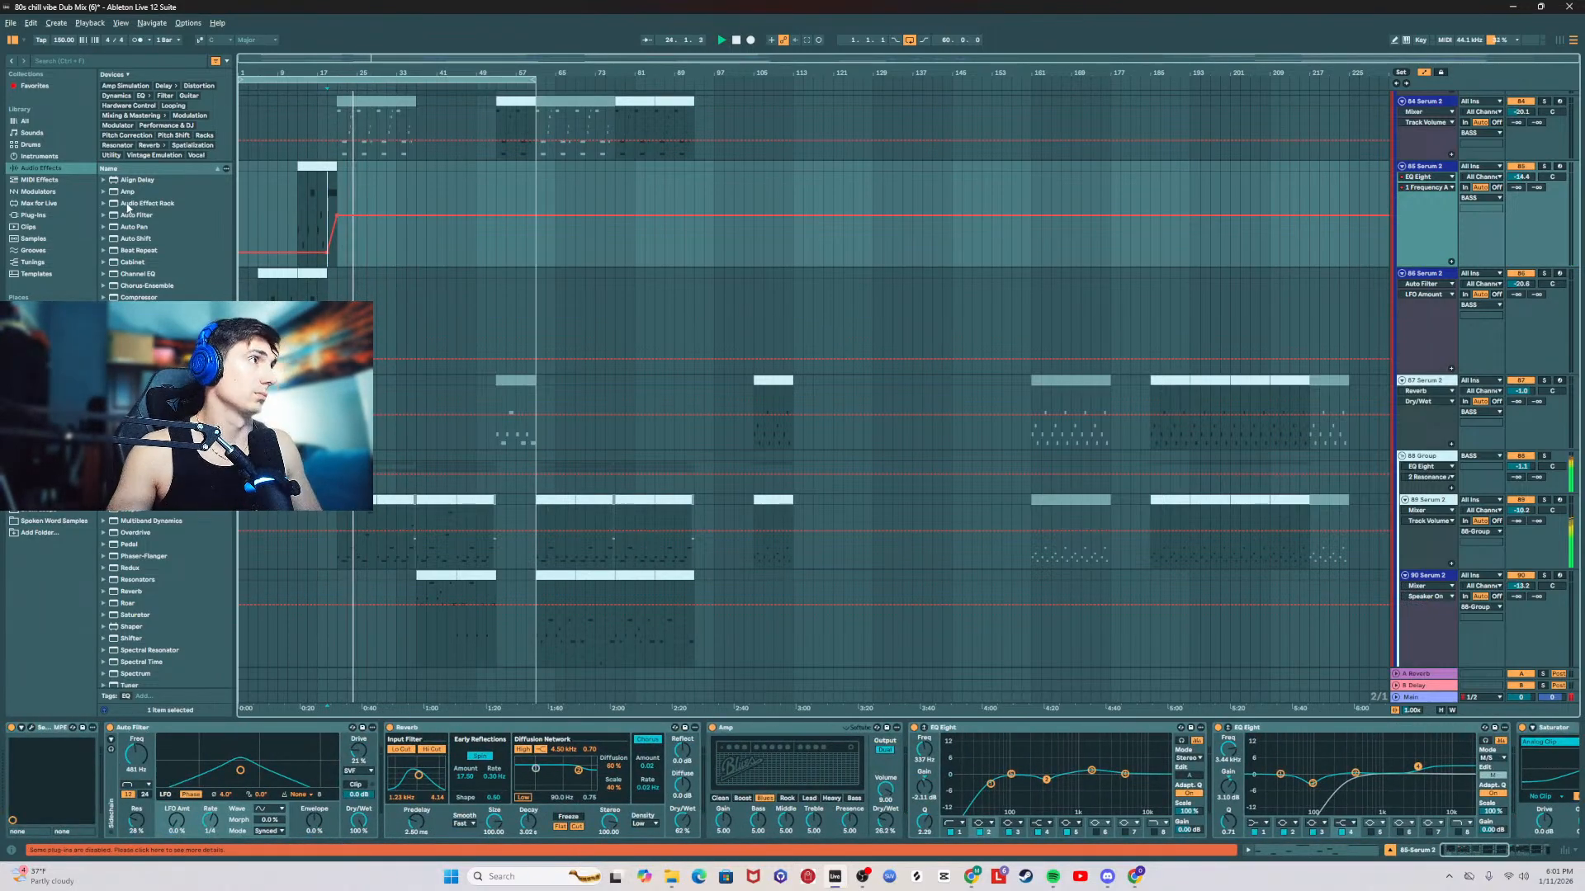
pyautogui.moveTo(124, 227); pyautogui.dragTo(399, 801)
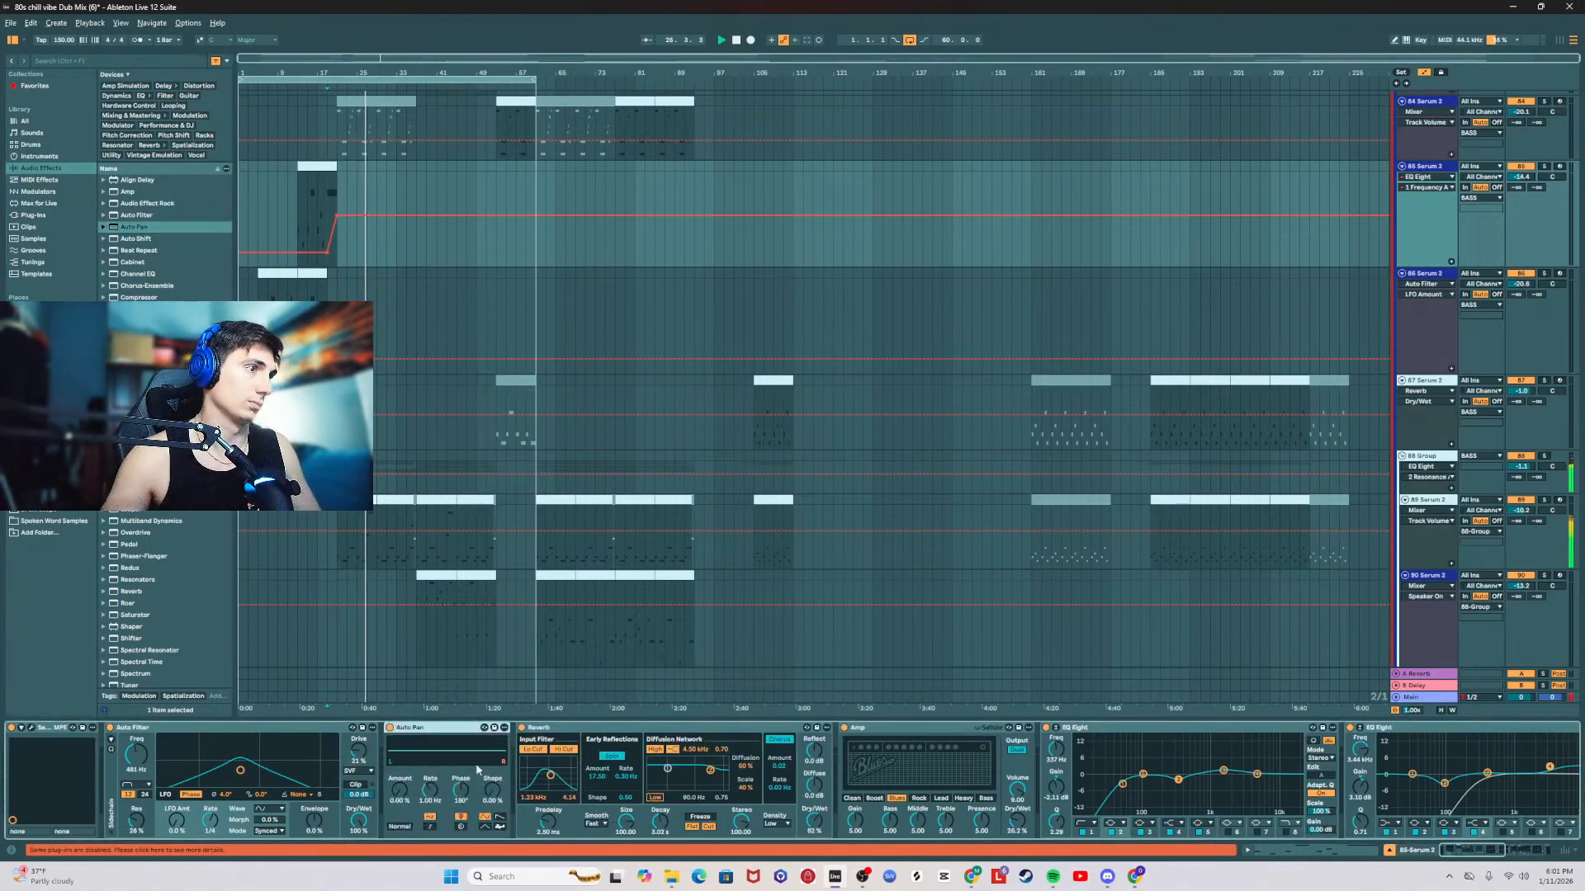
pyautogui.click(460, 802)
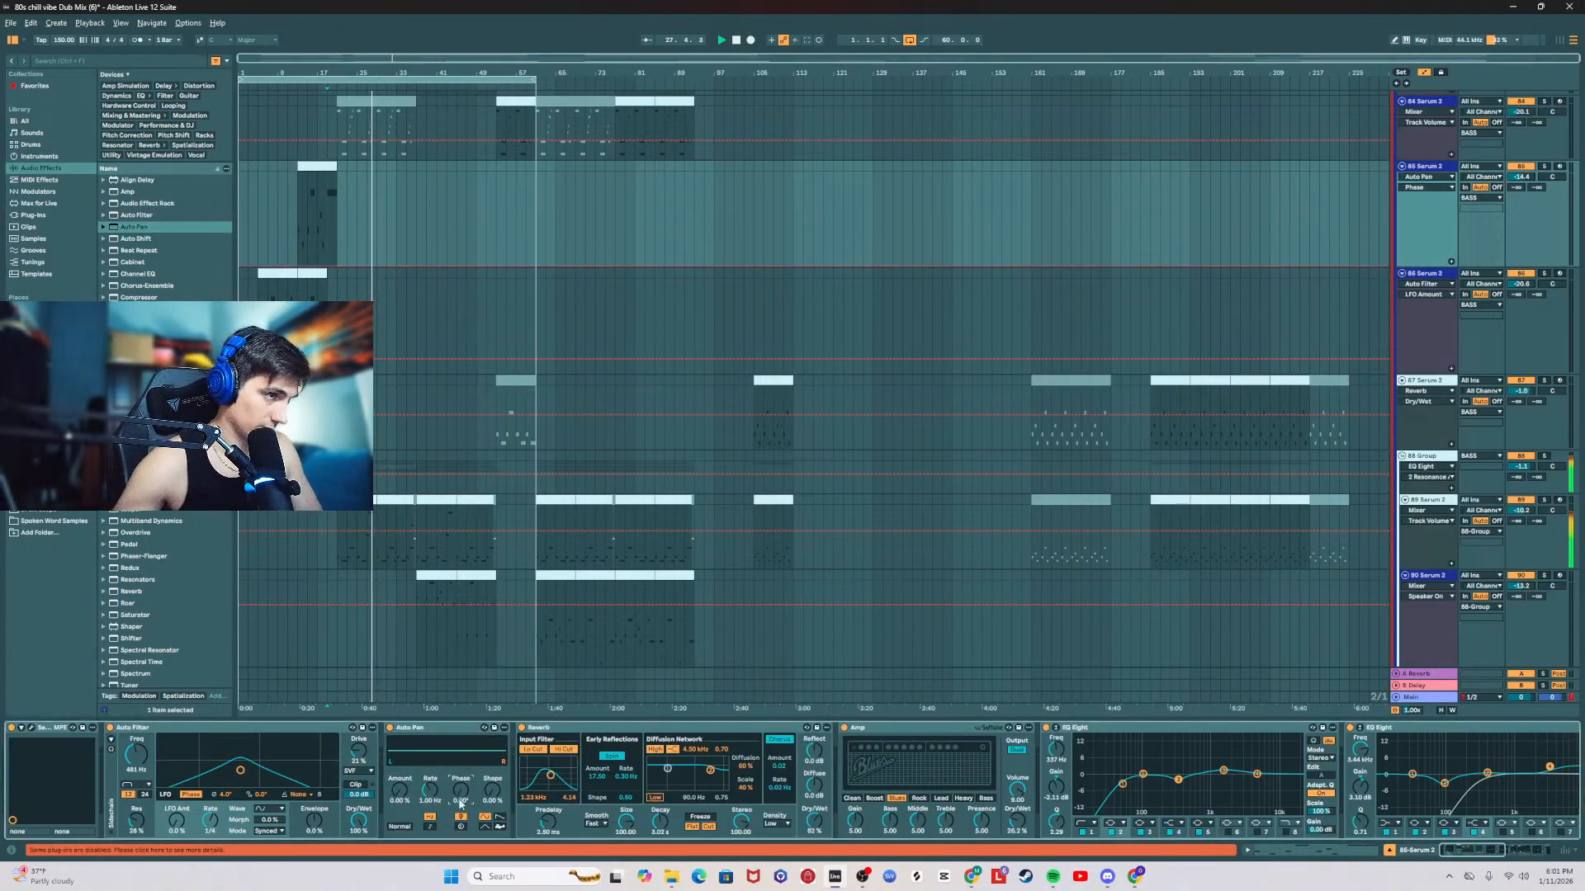
pyautogui.click(396, 798)
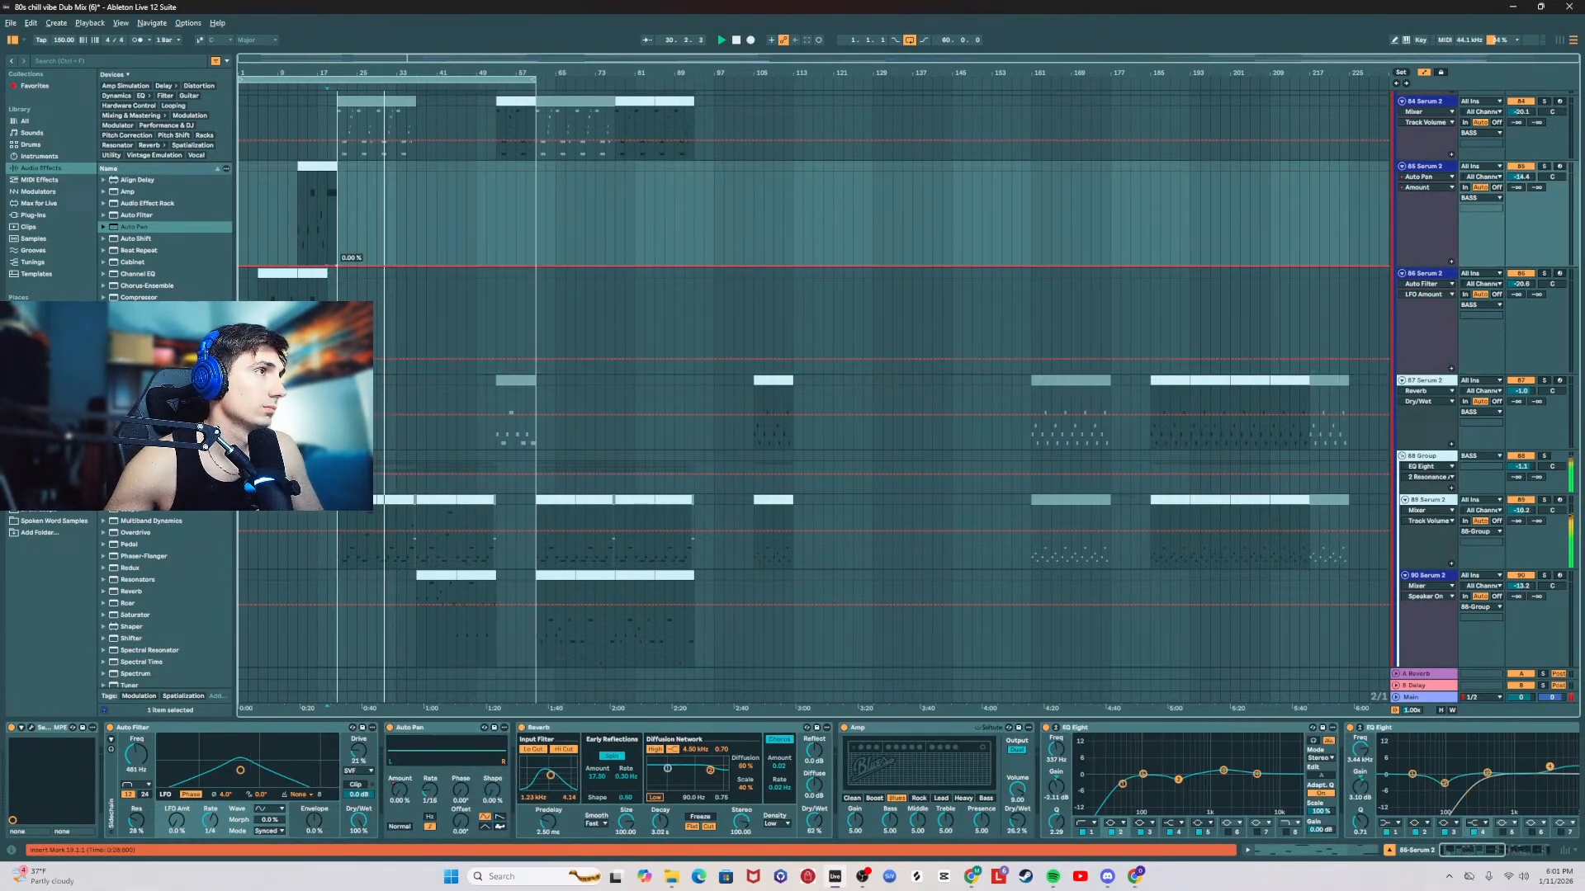
# Step: Automate the Auto Pan amount to rise from 0% at about bar 19 to about 65% at bar 21
pyautogui.moveTo(327, 266); pyautogui.dragTo(337, 203)
pyautogui.press('space')
pyautogui.press('space')
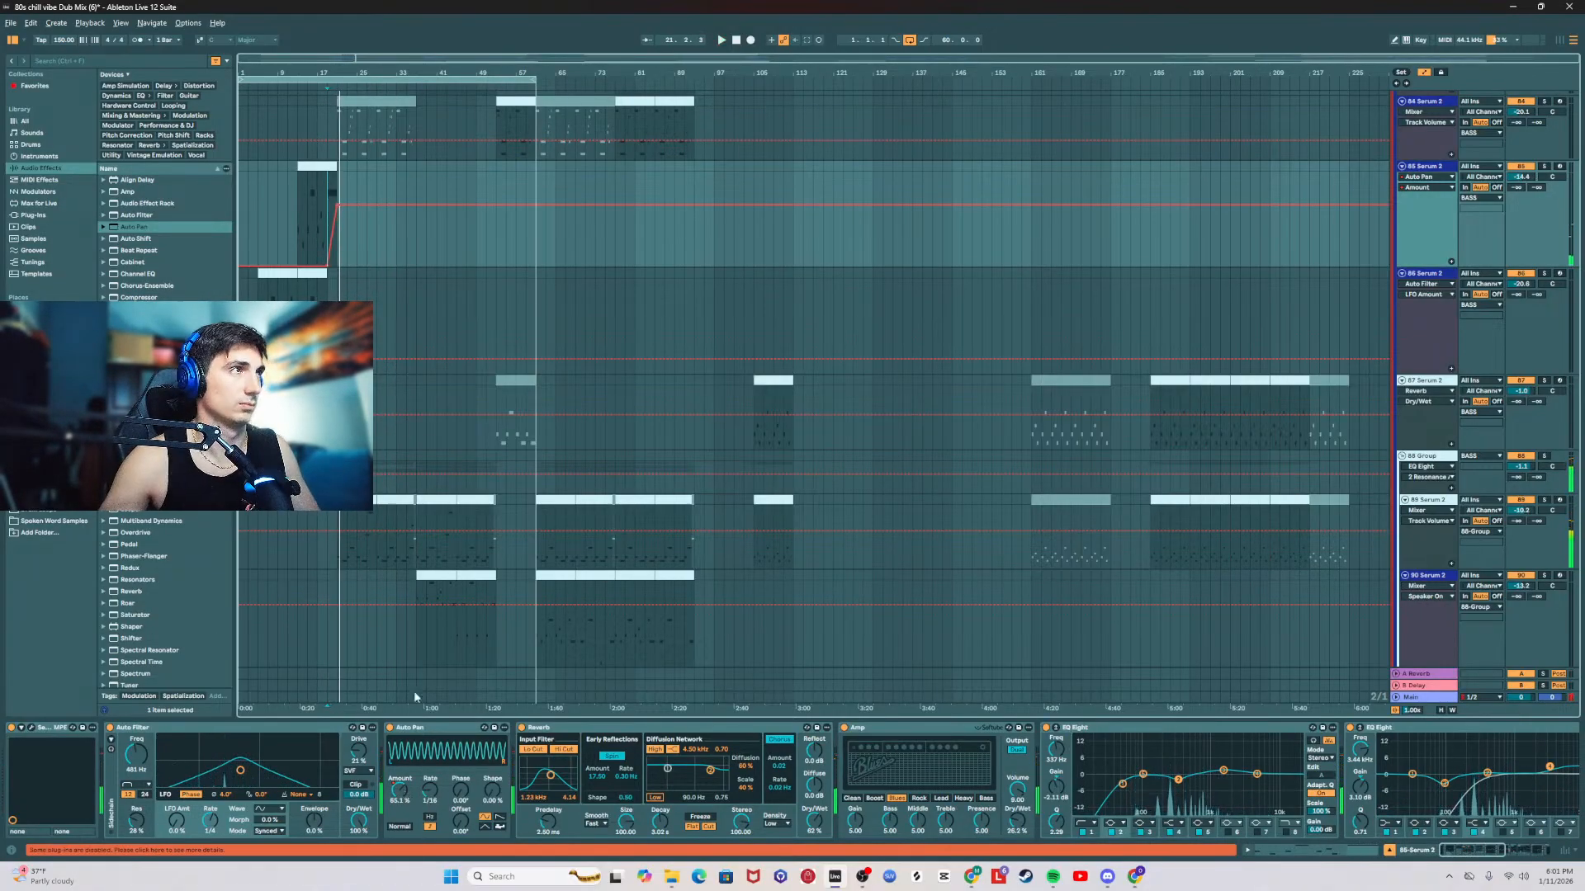
# Step: Adjust the Auto Pan's synced rate and raise its amount automation to 100% at bar 21, starting the ramp earlier
pyautogui.moveTo(430, 800); pyautogui.dragTo(430, 789)
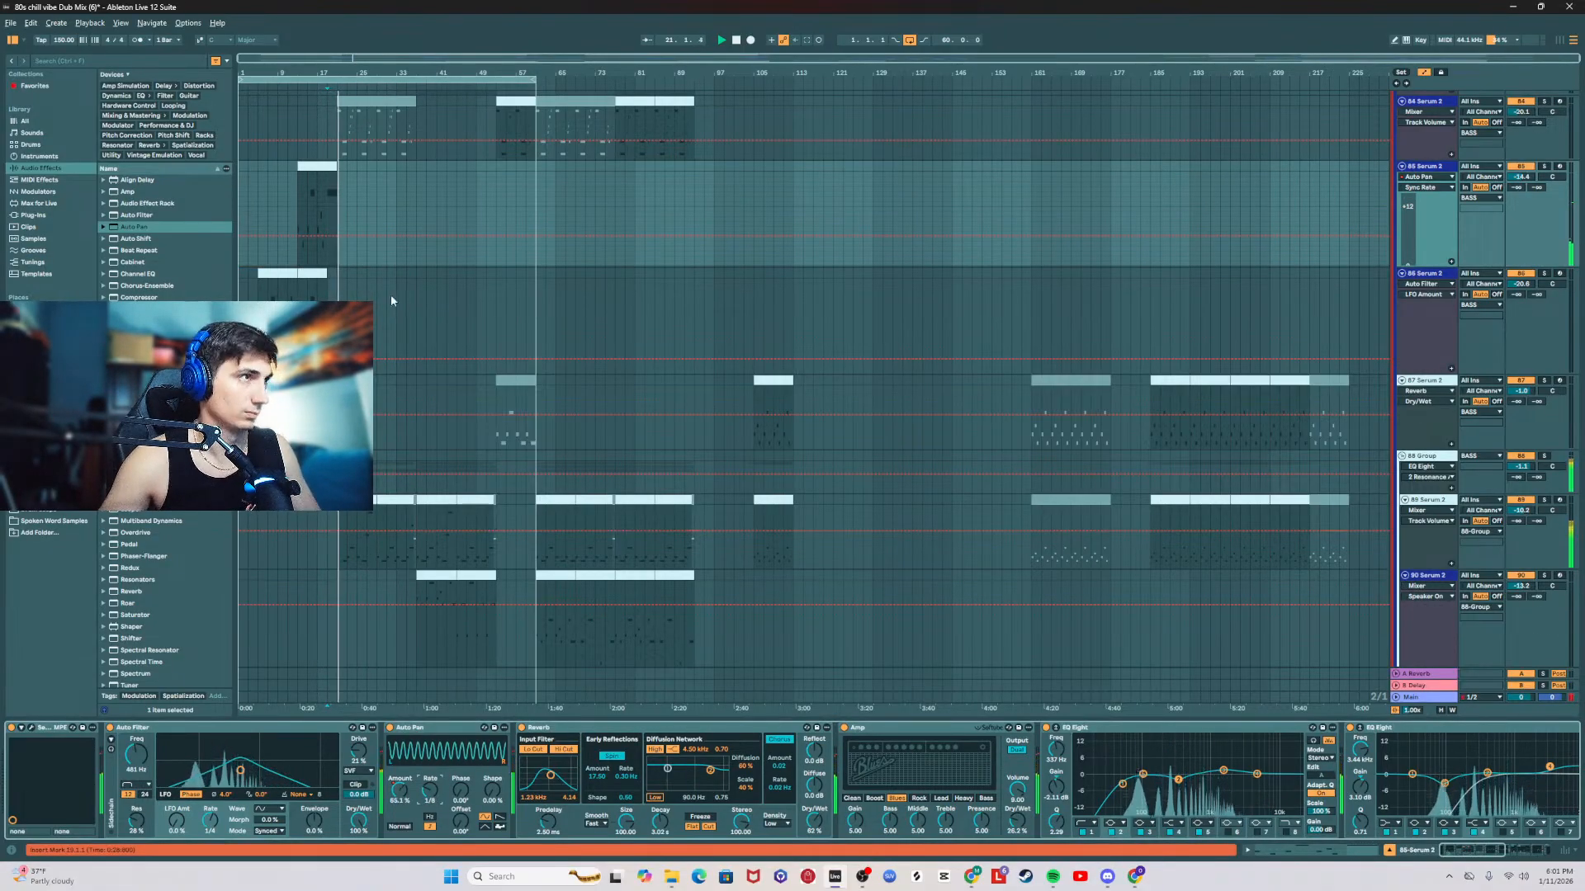
pyautogui.press('space')
pyautogui.click(399, 790)
pyautogui.moveTo(338, 206); pyautogui.dragTo(336, 180)
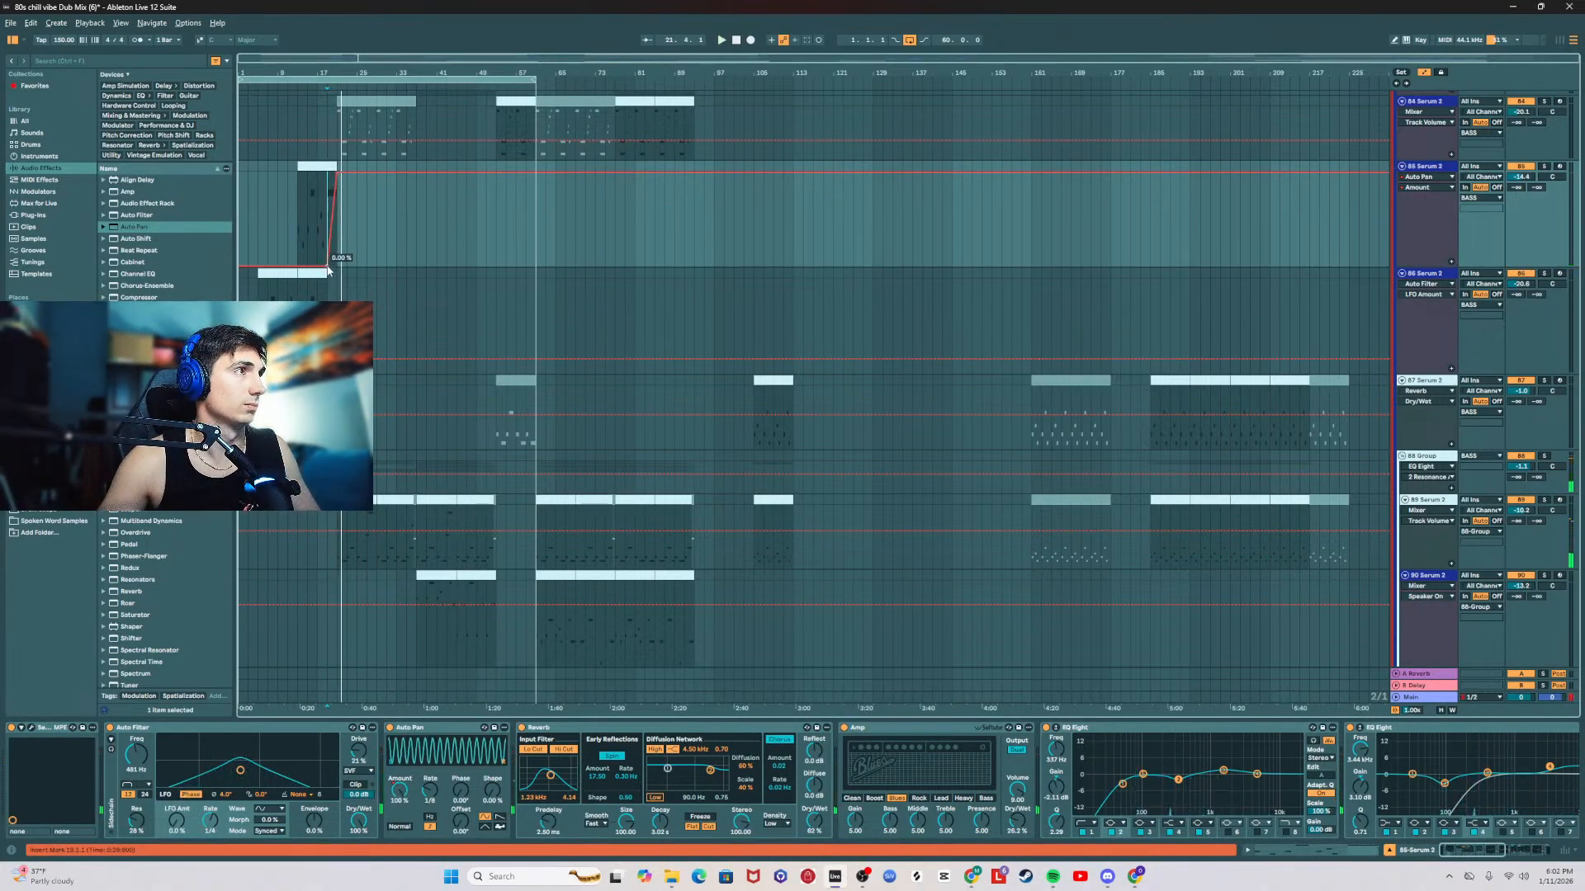
pyautogui.press('space')
# Step: Transpose the 85 Serum 2 clip's last F1 note down one octave to F0 and play the part back
pyautogui.doubleClick(321, 167)
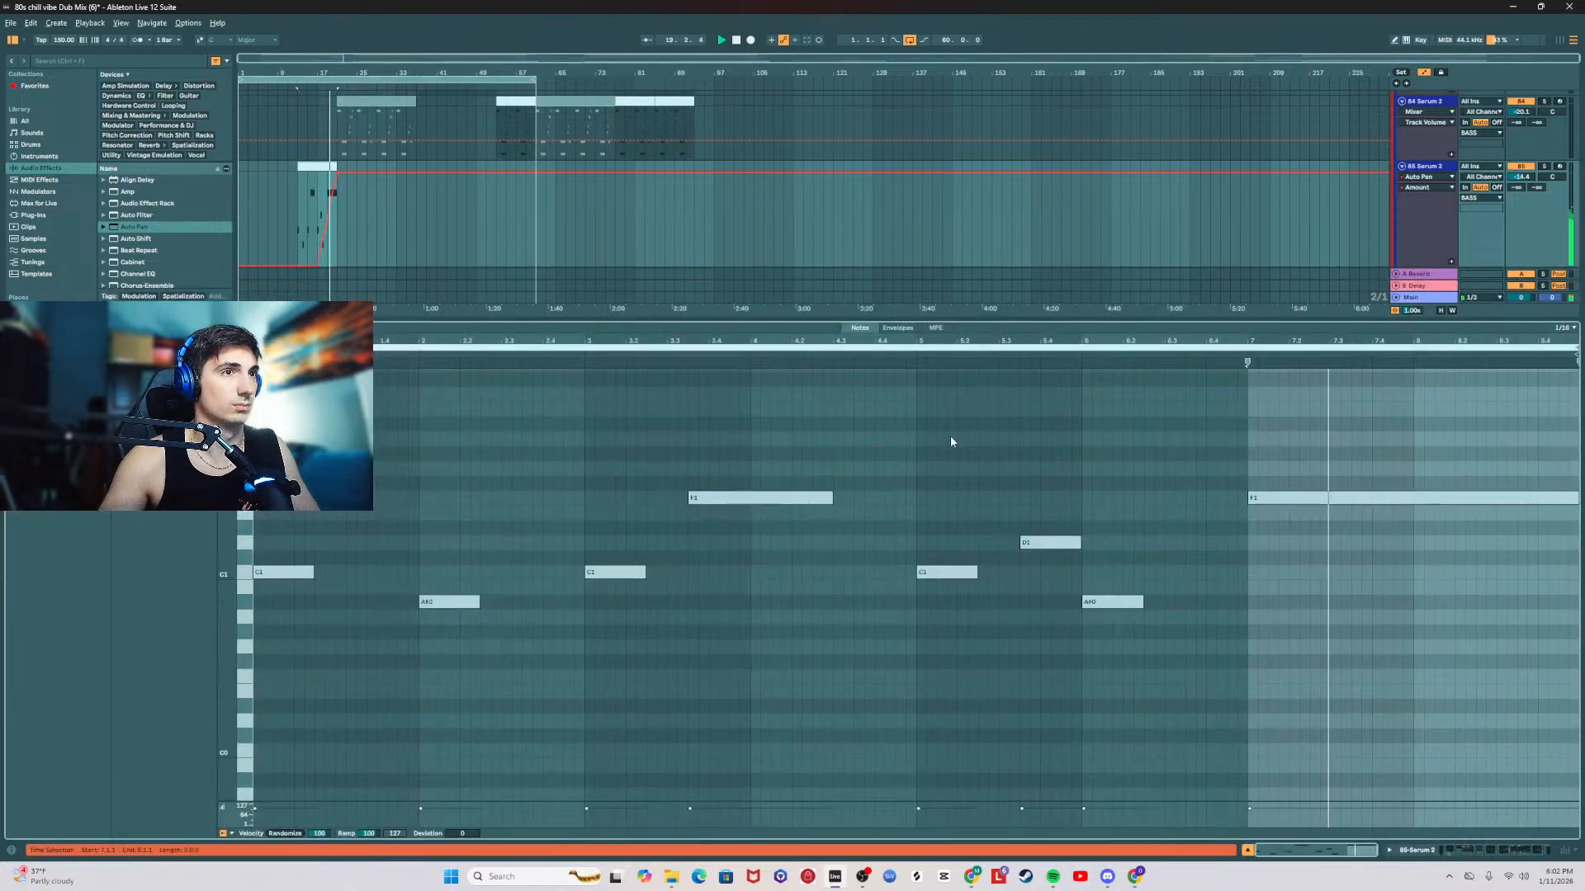
pyautogui.moveTo(1225, 462); pyautogui.dragTo(1367, 549)
pyautogui.hotkey('shift', 'Down')
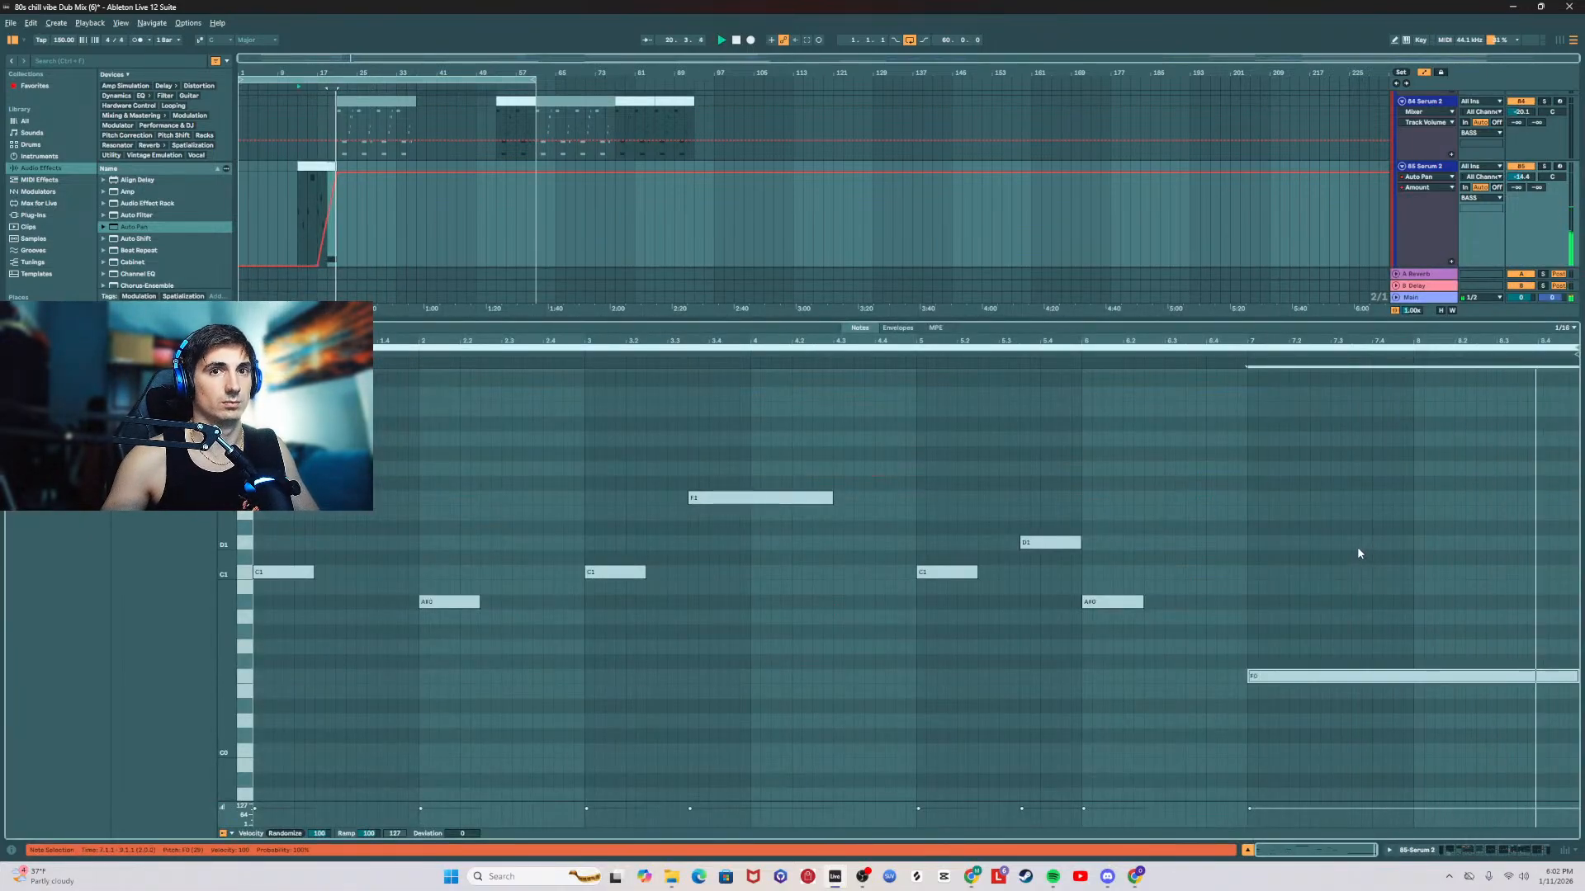
pyautogui.press('space')
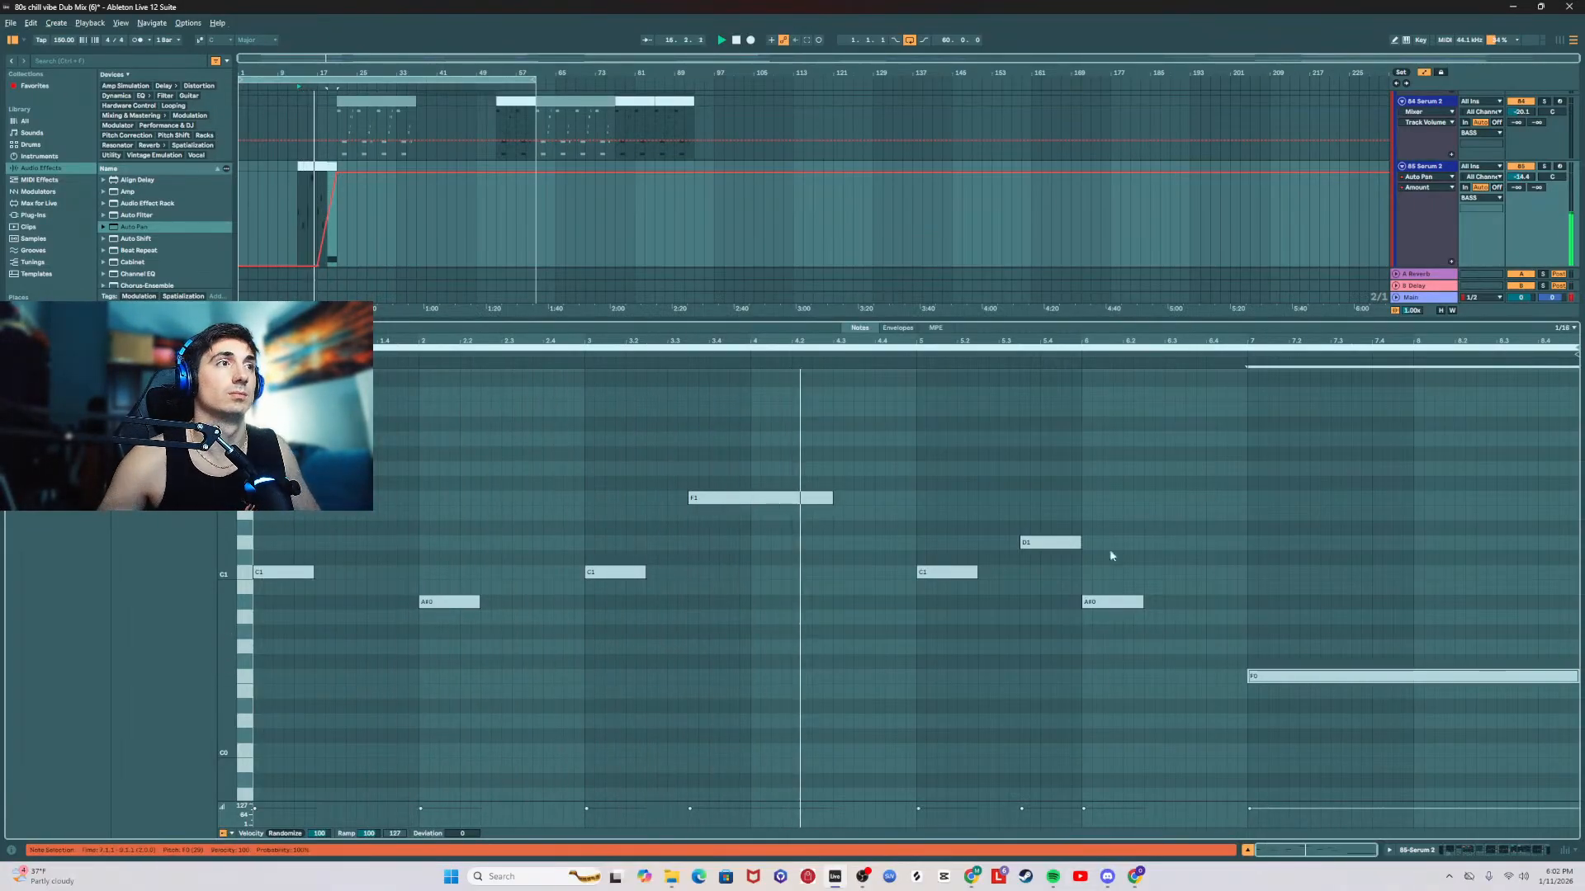
# Step: Lower the 86 Serum 2 track's volume to about -25 dB
pyautogui.click(1248, 850)
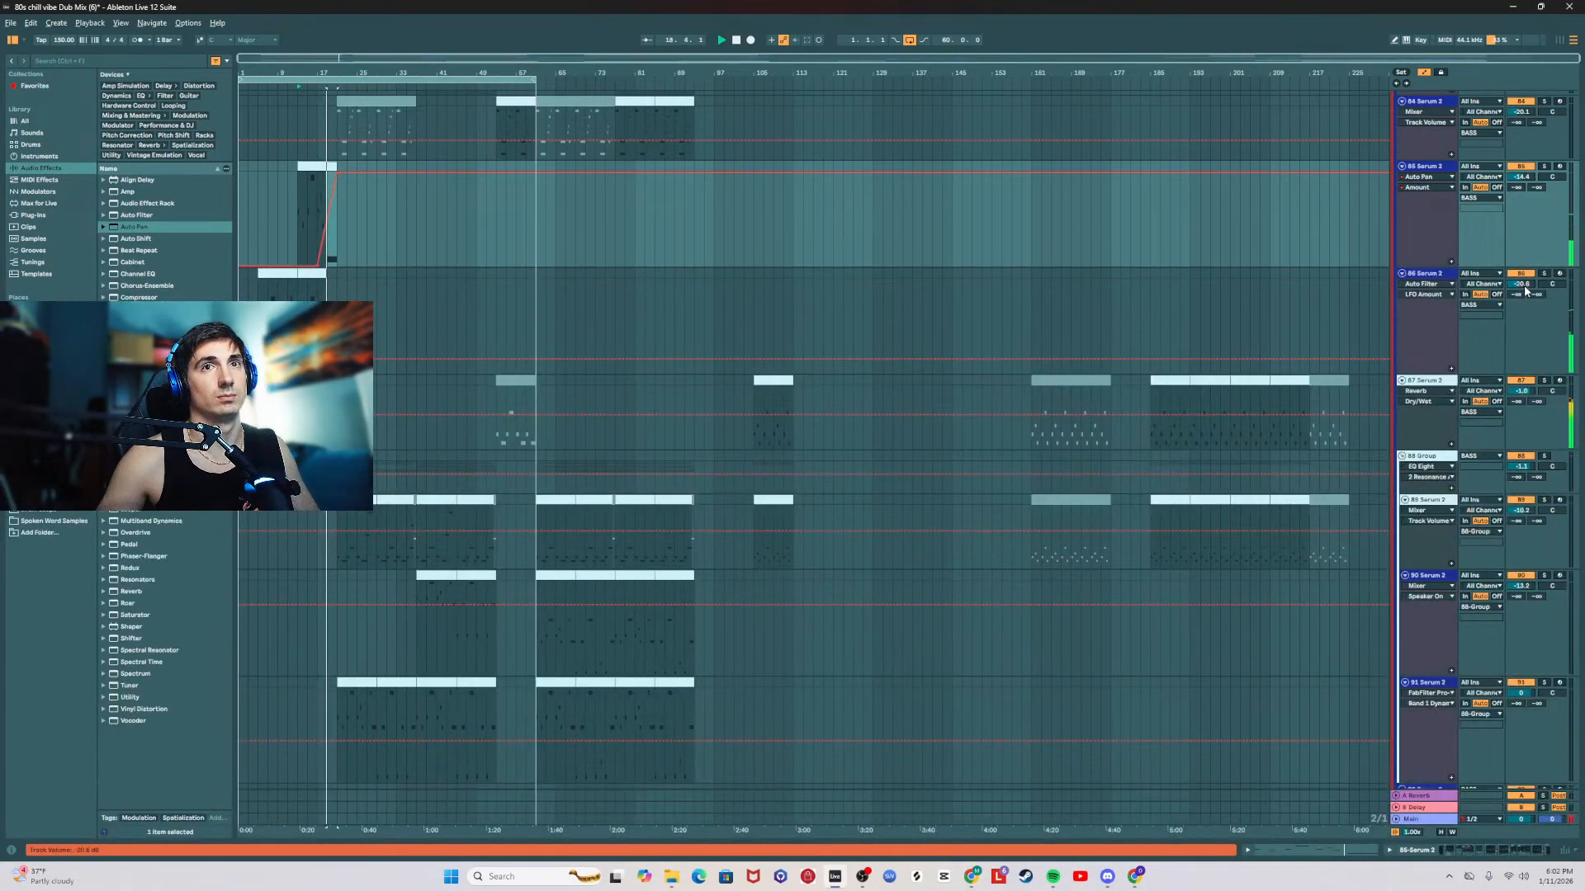
pyautogui.moveTo(1525, 289); pyautogui.dragTo(1525, 294)
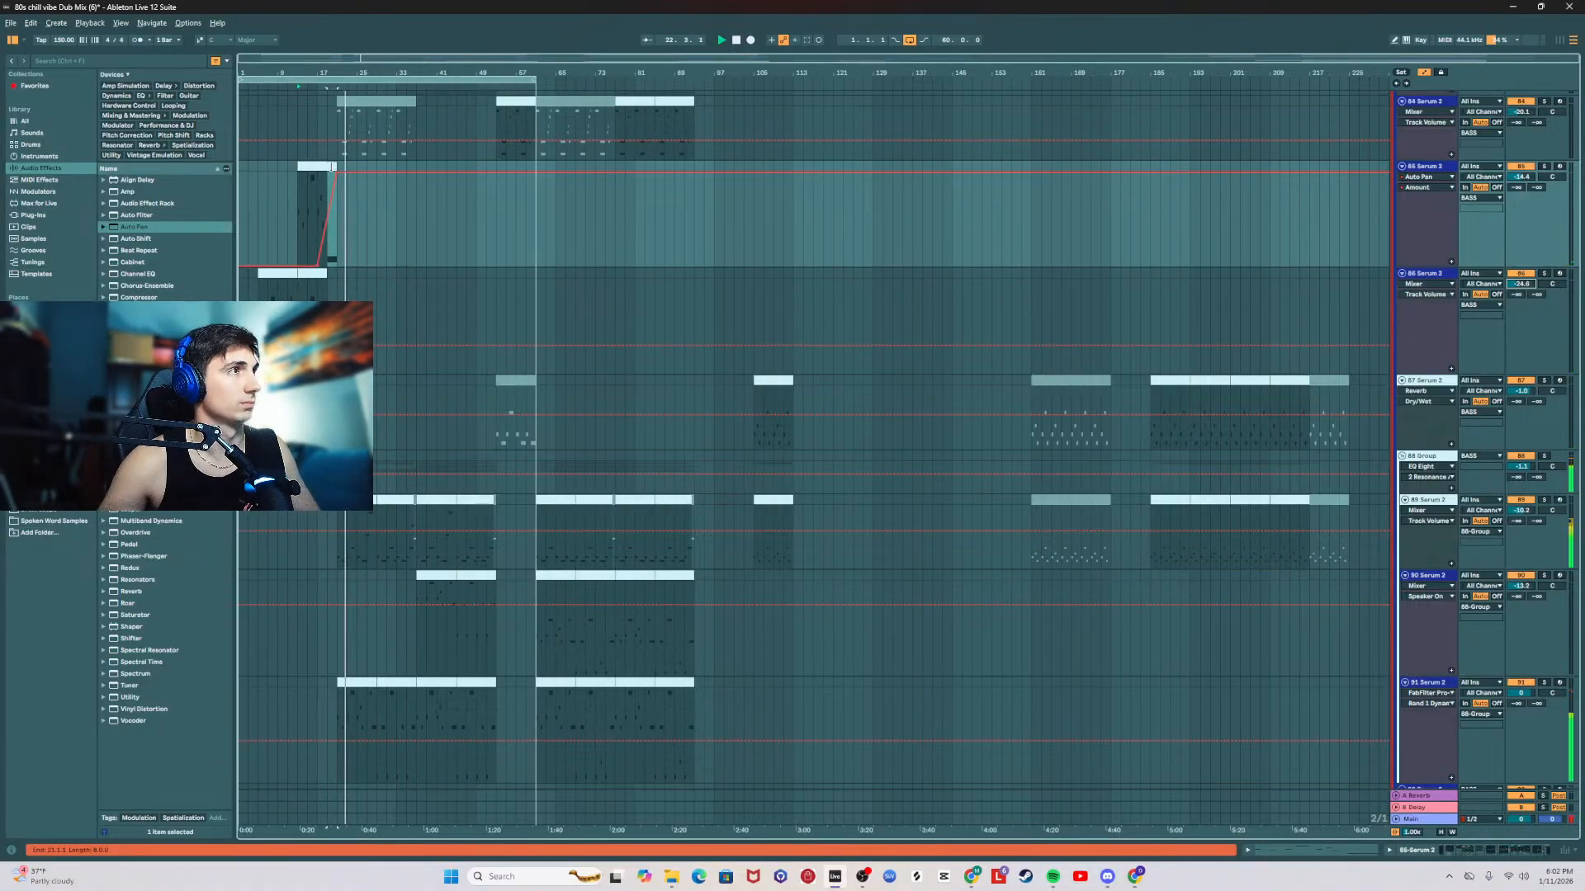
# Step: Shorten the 85 Serum 2 clip's final F0 note to one bar, duplicate it after itself an octave higher as F1, and play back
pyautogui.doubleClick(333, 167)
pyautogui.moveTo(1388, 643); pyautogui.dragTo(1434, 735)
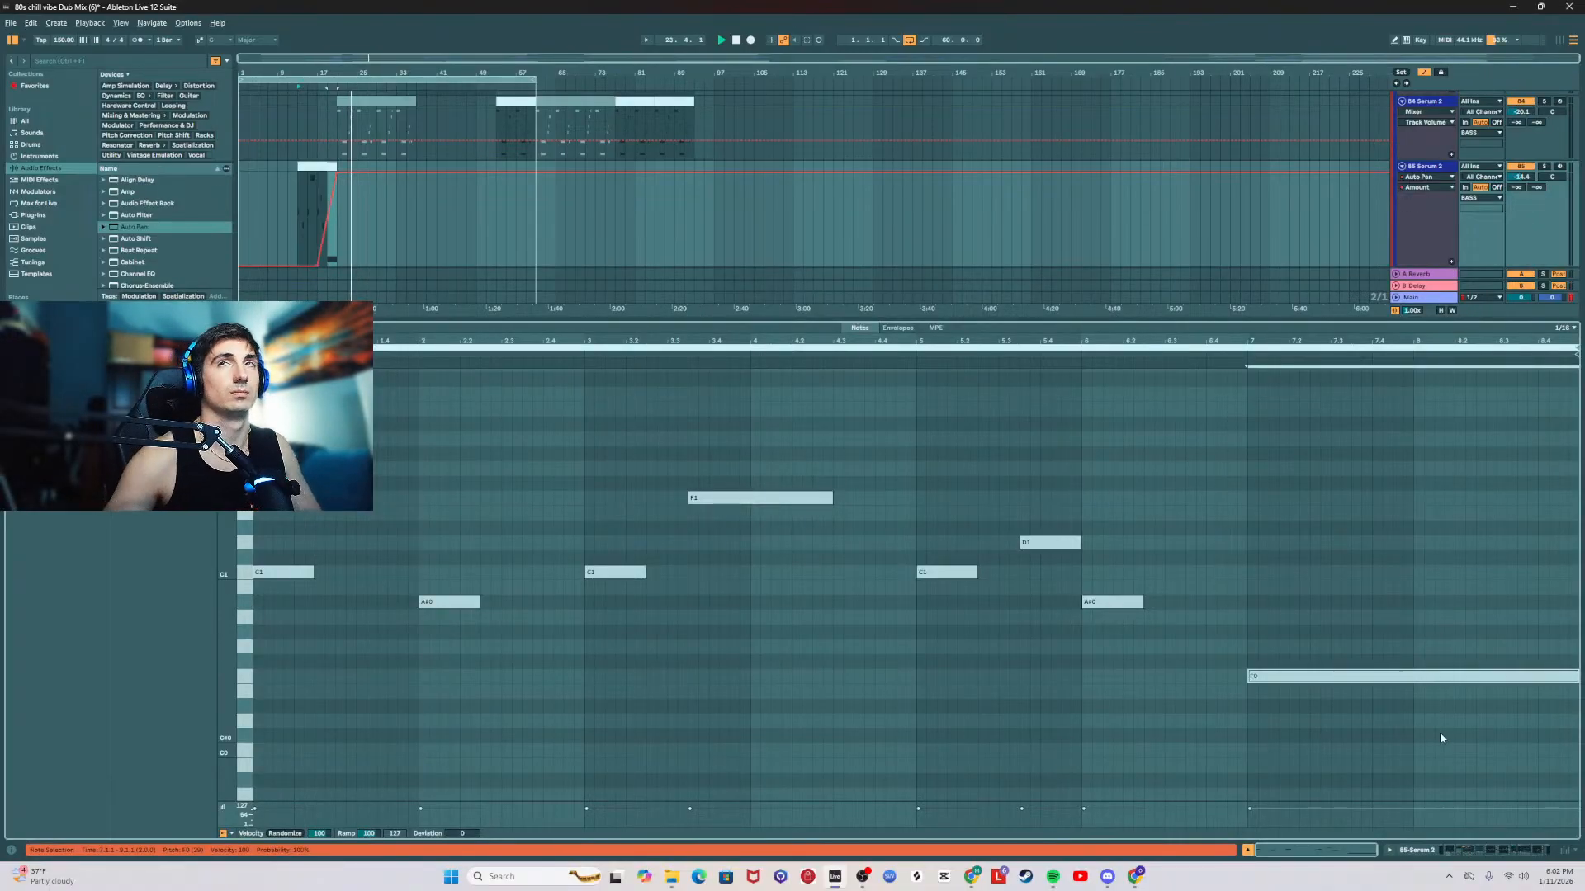
pyautogui.hotkey('shift', 'Left')
pyautogui.hotkey('shift', 'Left')
pyautogui.hotkey('shift', 'Left')
pyautogui.hotkey('shift', 'Left')
pyautogui.hotkey('shift', 'Left')
pyautogui.hotkey('shift', 'Left')
pyautogui.hotkey('shift', 'Left')
pyautogui.hotkey('shift', 'Left')
pyautogui.hotkey('shift', 'Left')
pyautogui.hotkey('shift', 'Left')
pyautogui.hotkey('shift', 'Left')
pyautogui.hotkey('shift', 'Left')
pyautogui.hotkey('shift', 'Left')
pyautogui.hotkey('shift', 'Left')
pyautogui.hotkey('shift', 'Left')
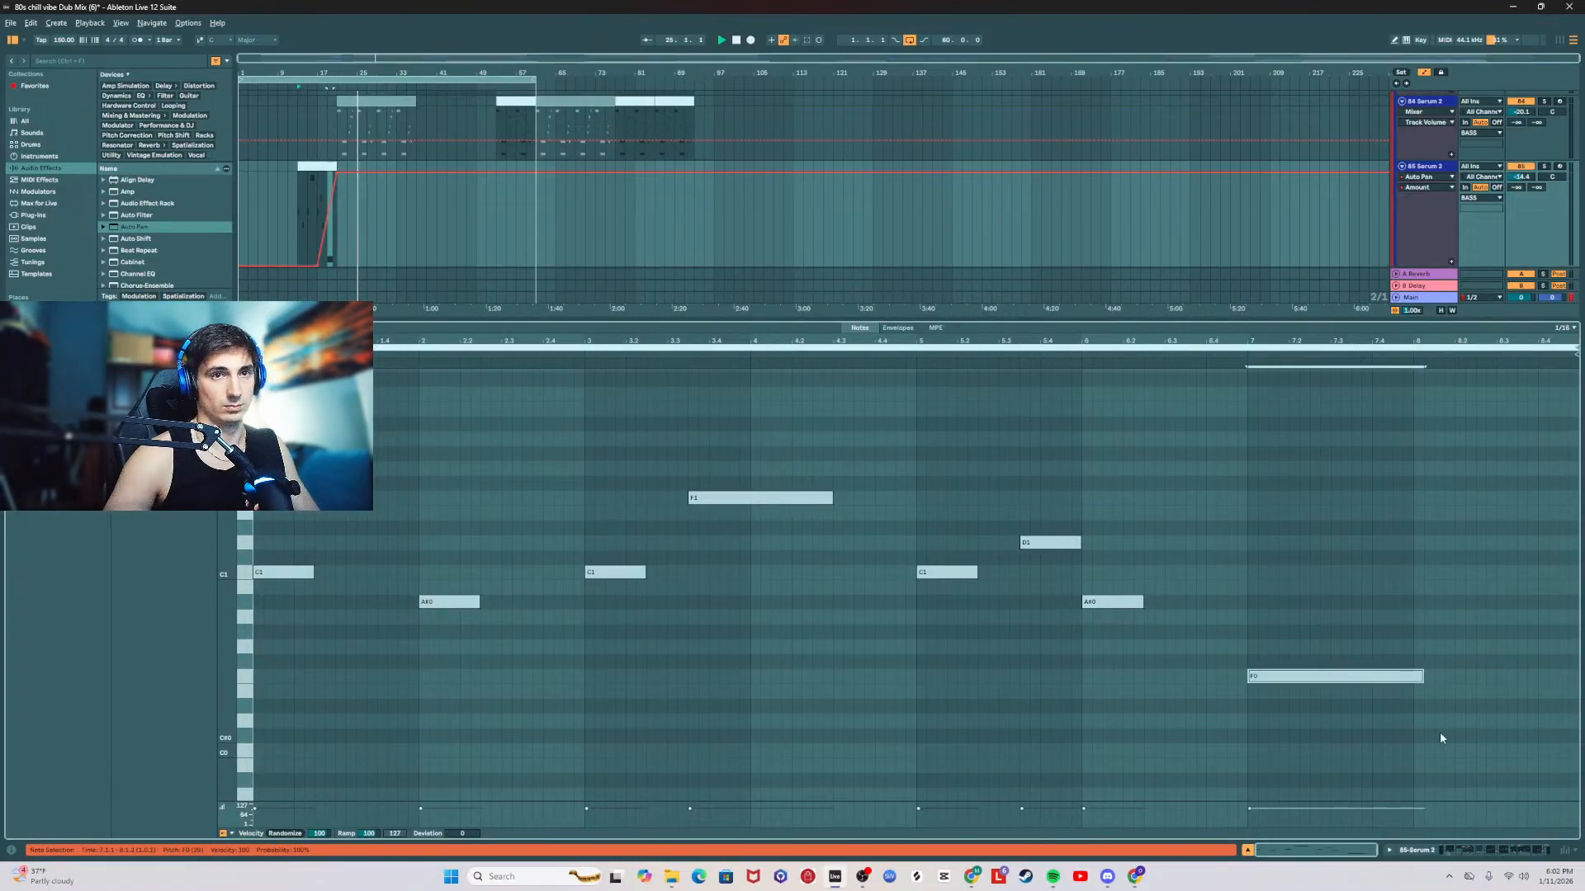
pyautogui.hotkey('shift', 'Left')
pyautogui.hotkey('ctrl', 'd')
pyautogui.hotkey('shift', 'Up')
pyautogui.press('space')
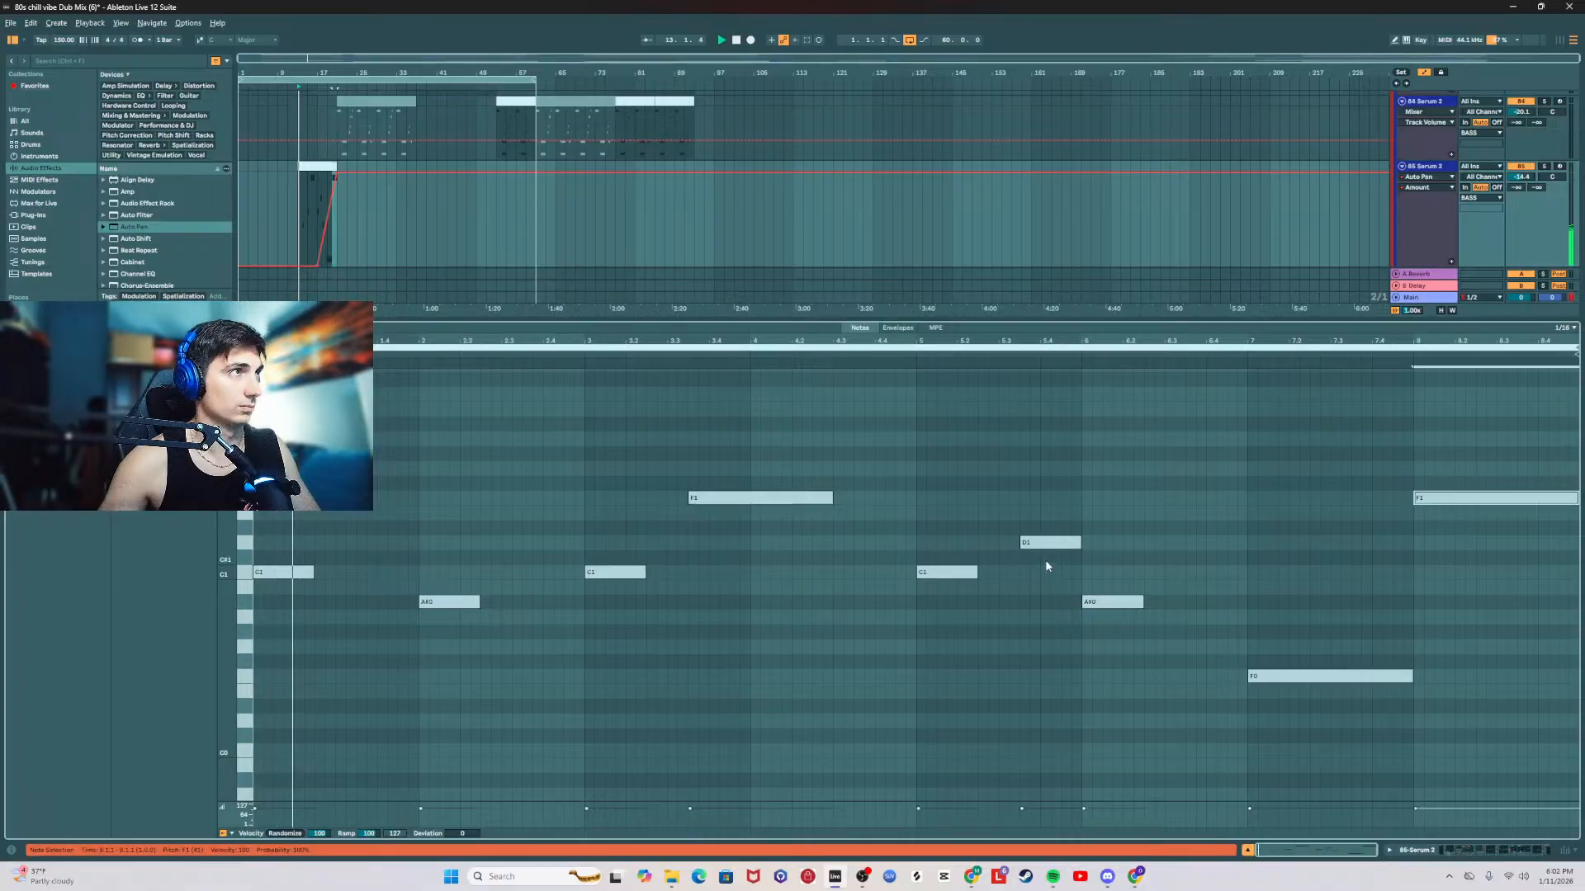
# Step: Lower the 85 Serum 2 track's final EQ Eight band 1 frequency automation to about 280 Hz at bar 21
pyautogui.hotkey('shift', 'Tab')
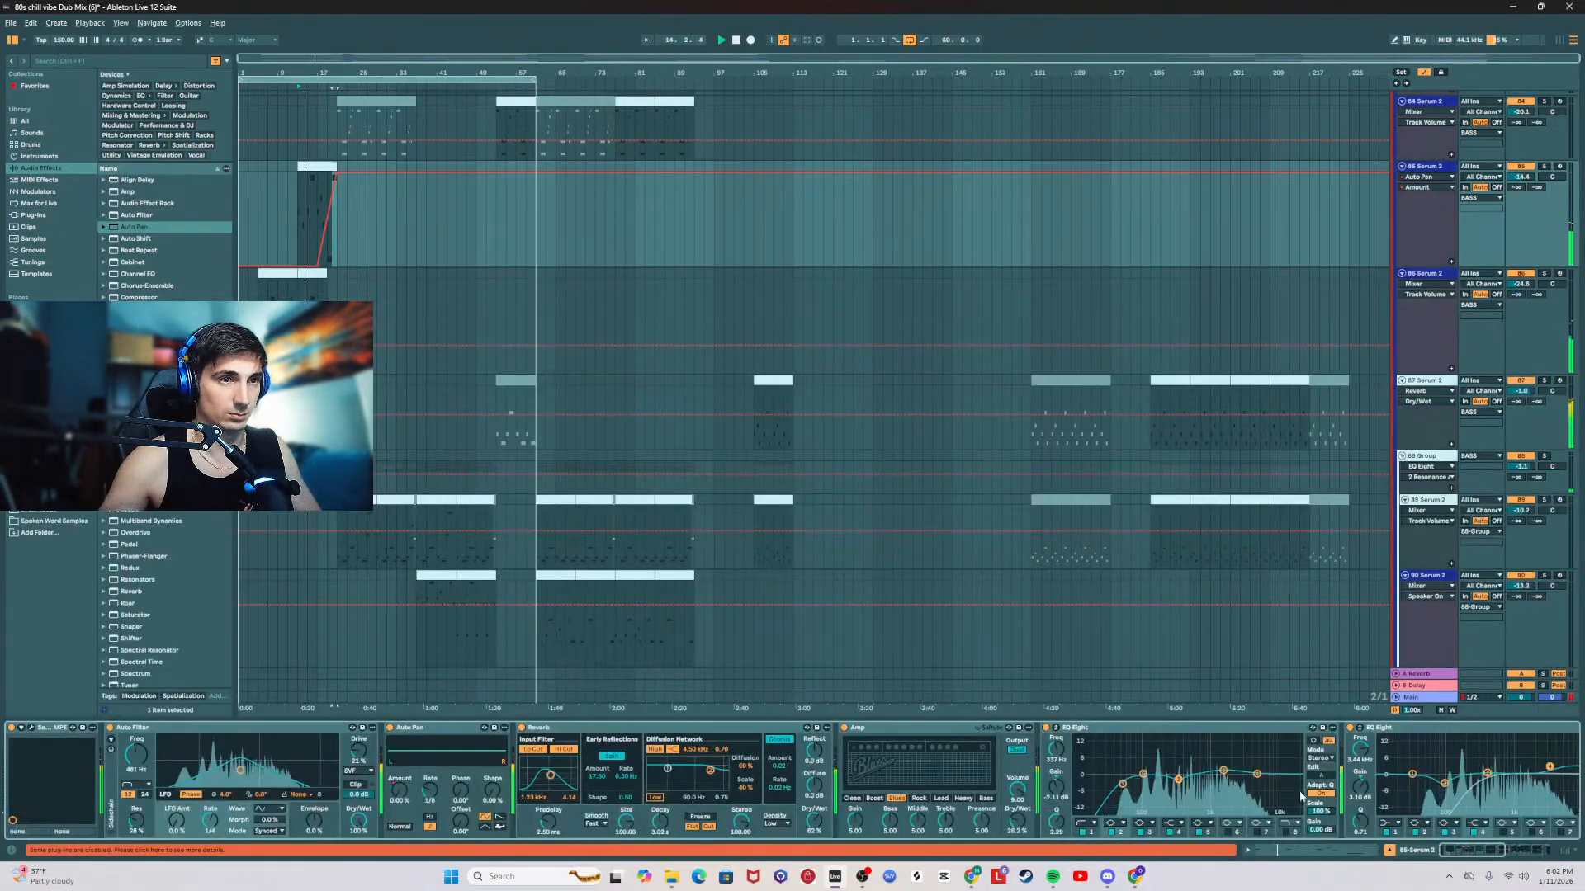
pyautogui.moveTo(1483, 854); pyautogui.dragTo(1527, 854)
pyautogui.click(1077, 749)
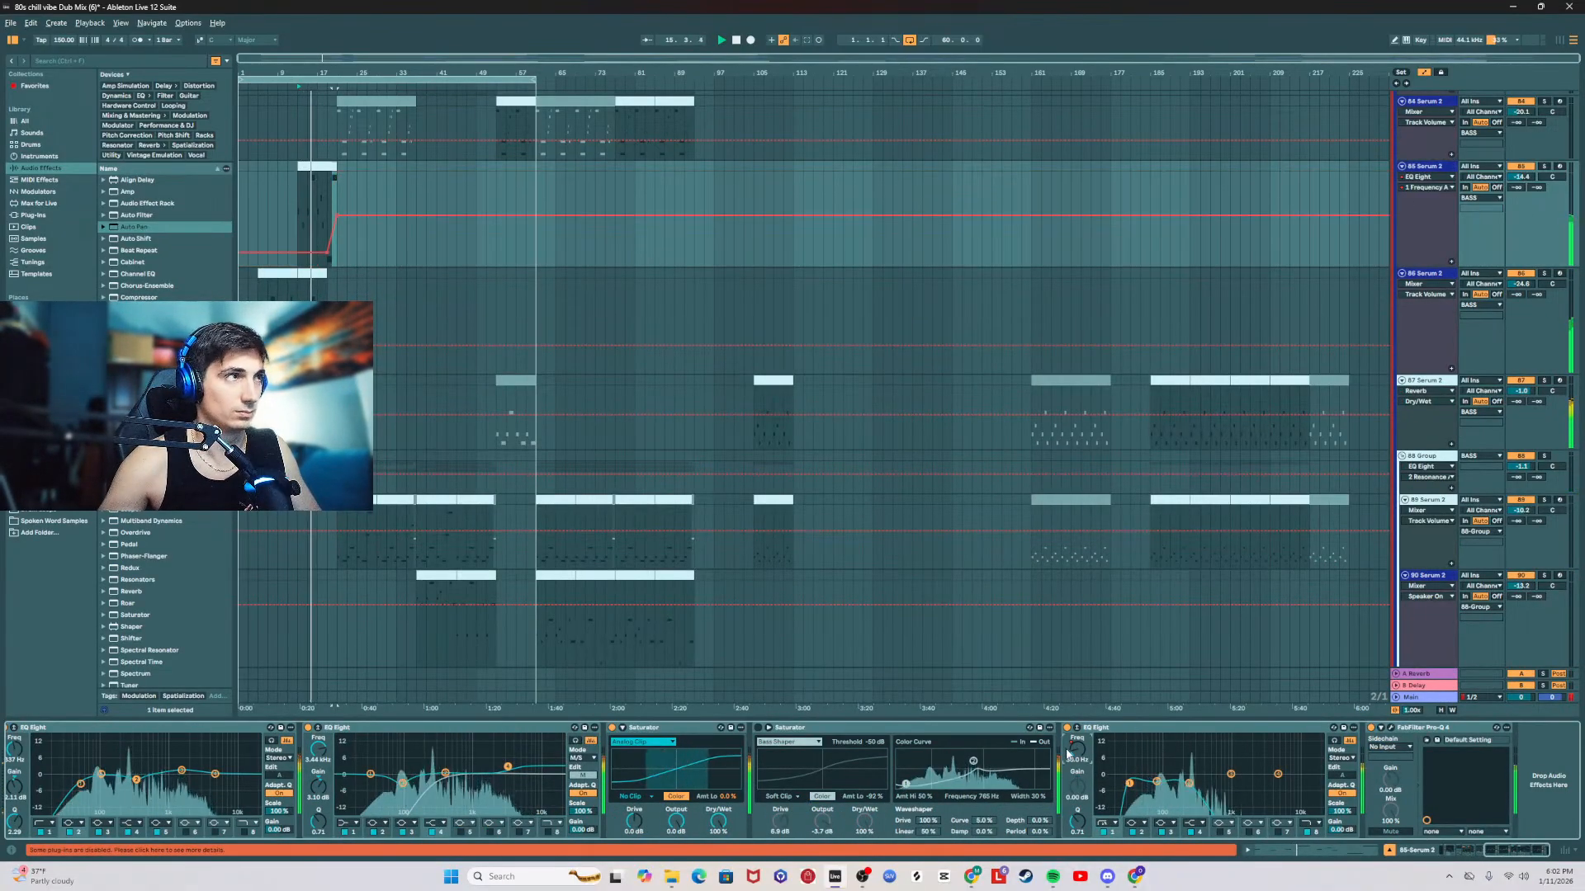
pyautogui.moveTo(334, 218); pyautogui.dragTo(336, 230)
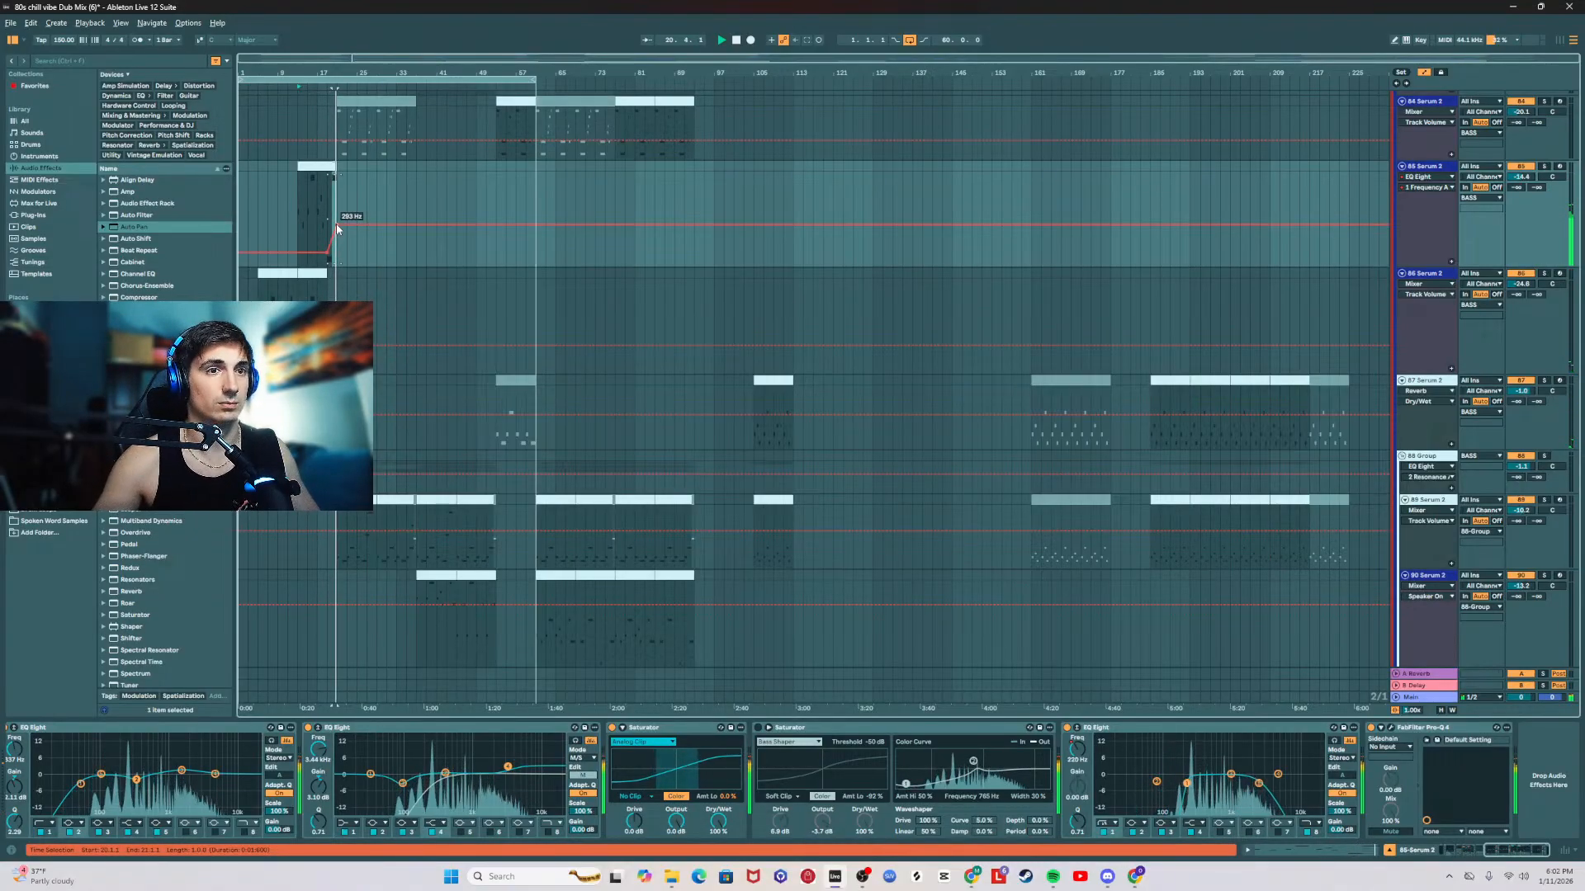
# Step: Show the Auto Pan amount automation on the 85 Serum 2 track and review the rest of its device chain
pyautogui.moveTo(1504, 851); pyautogui.dragTo(1423, 853)
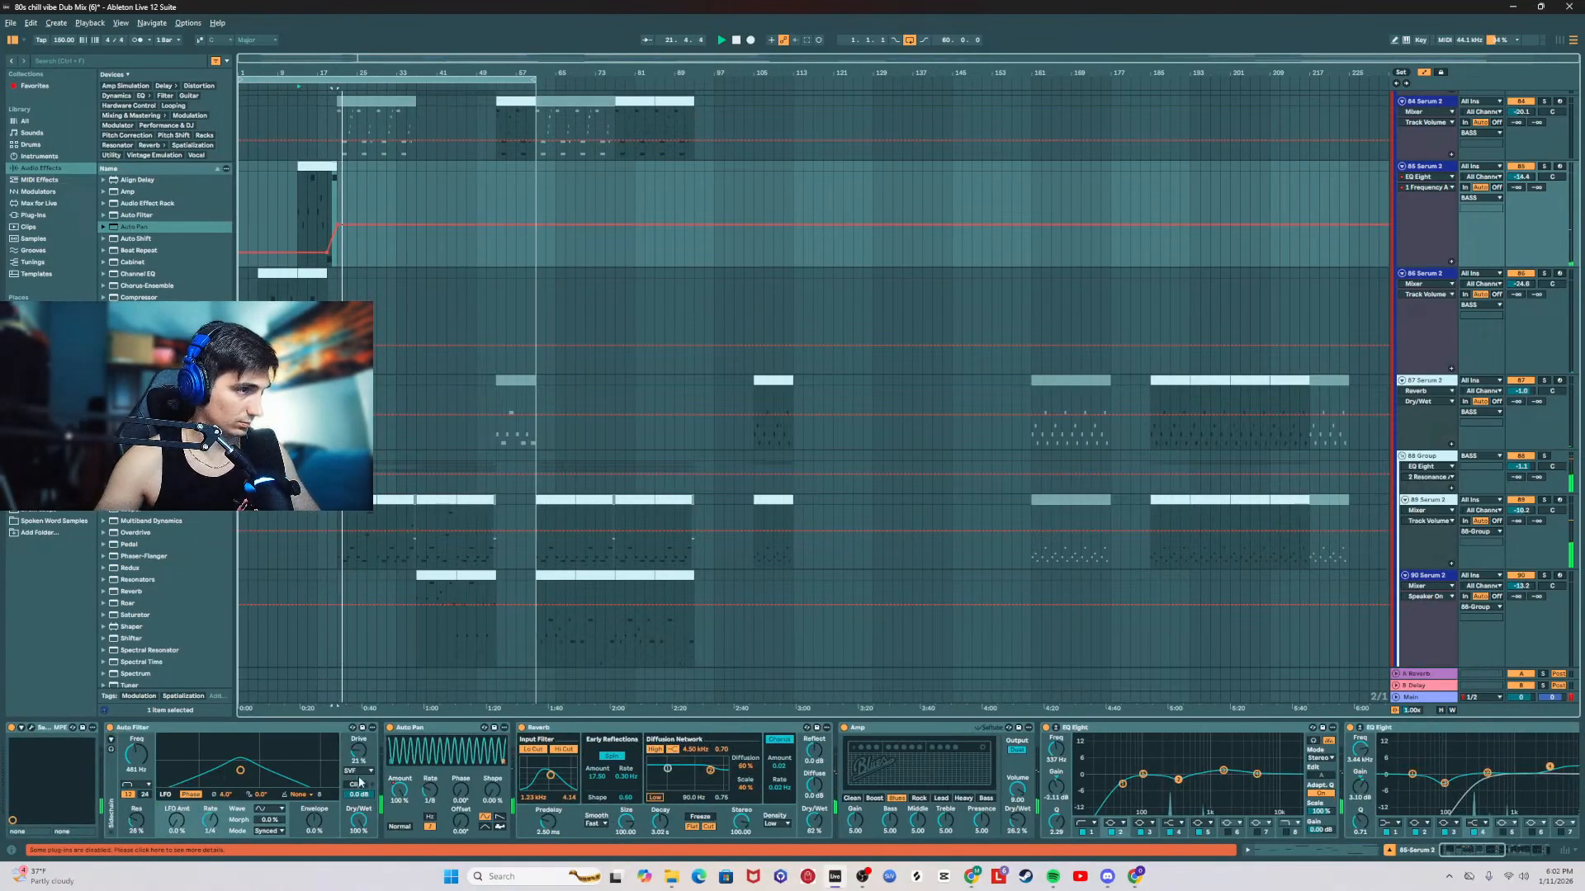
pyautogui.click(407, 799)
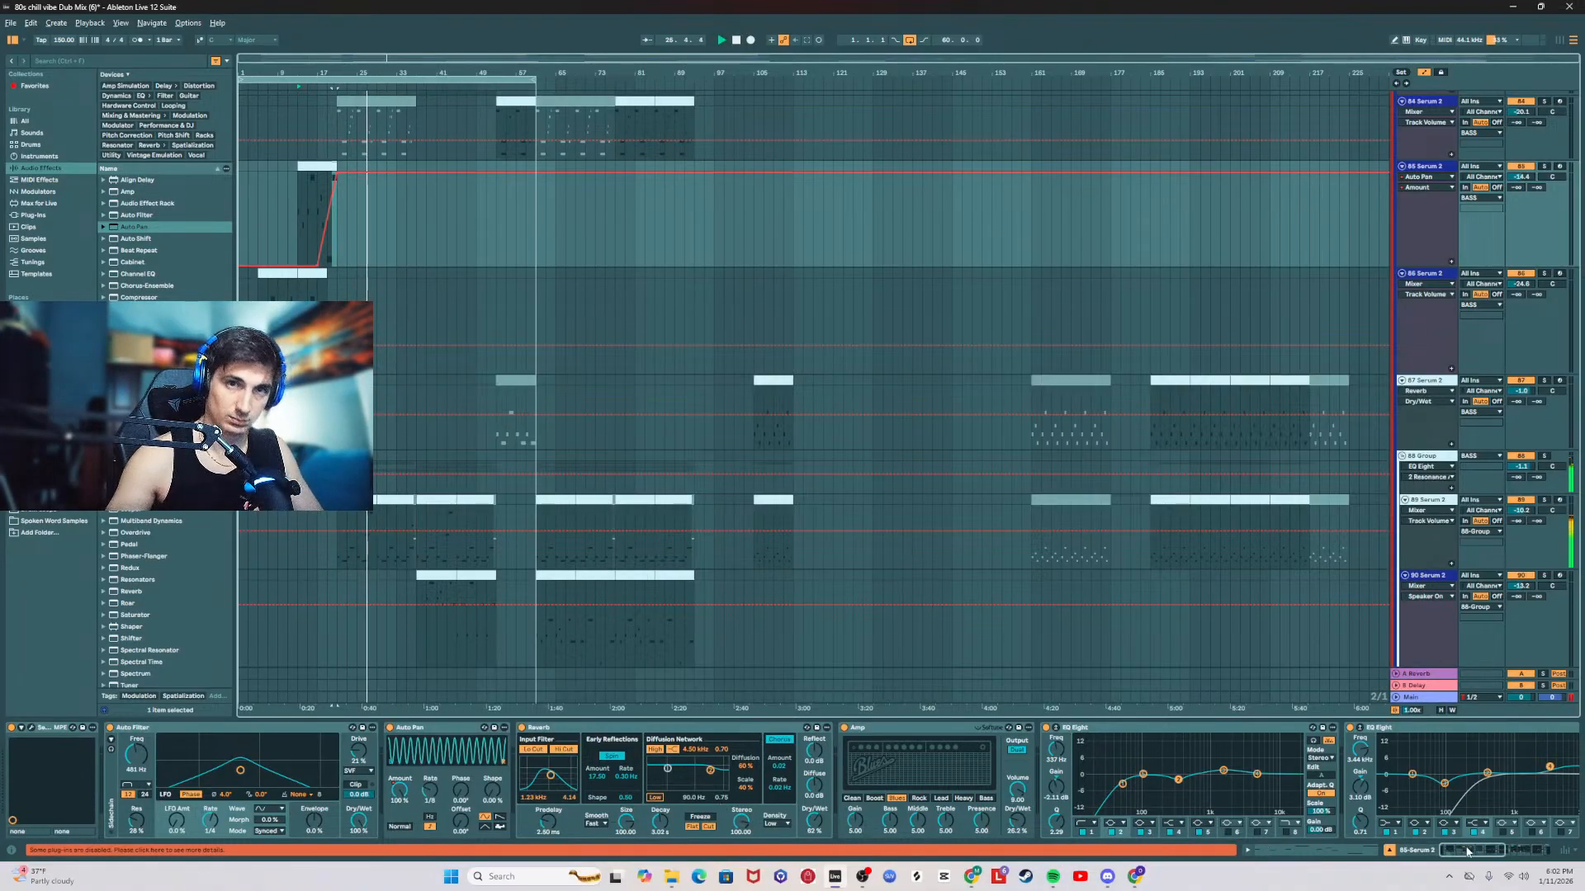
pyautogui.moveTo(1468, 852); pyautogui.dragTo(1510, 852)
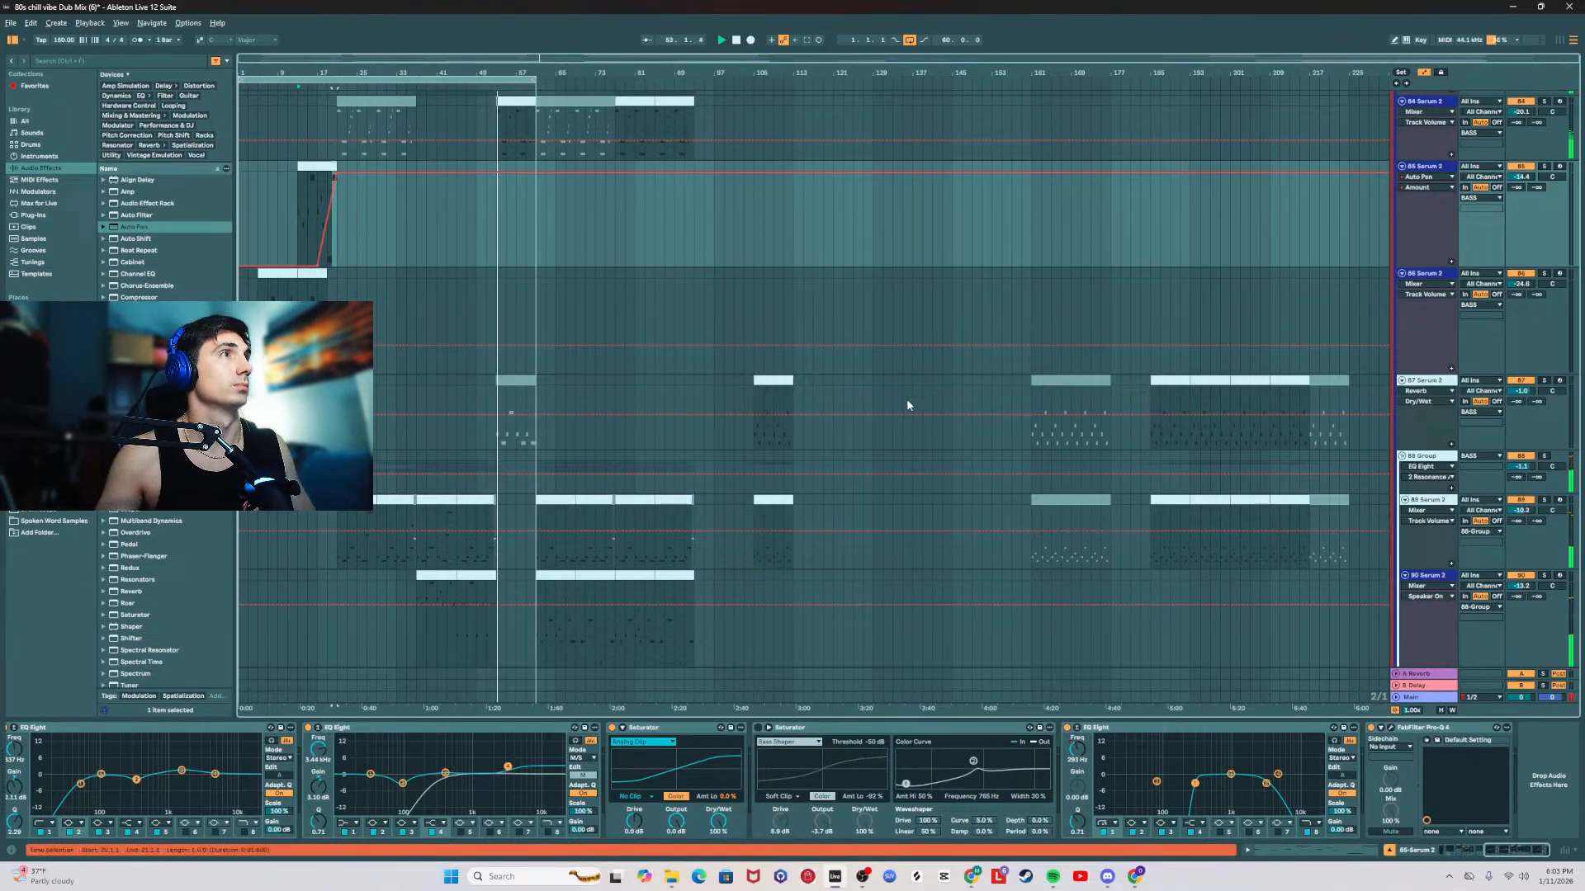
# Step: Save the Live Set and stop playback
pyautogui.click(10, 22)
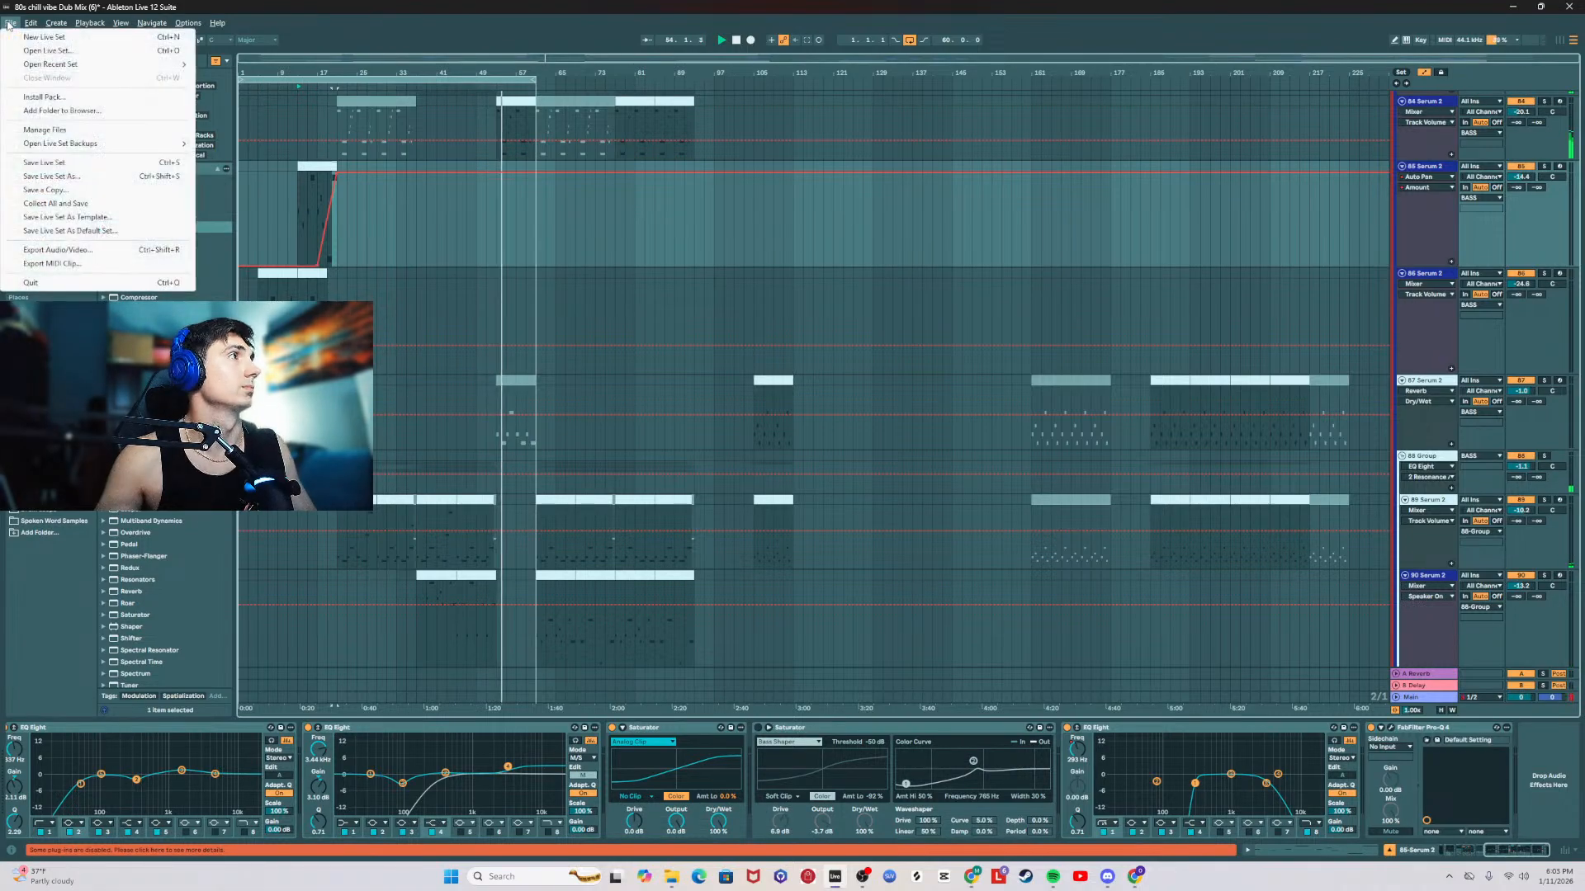
pyautogui.click(50, 163)
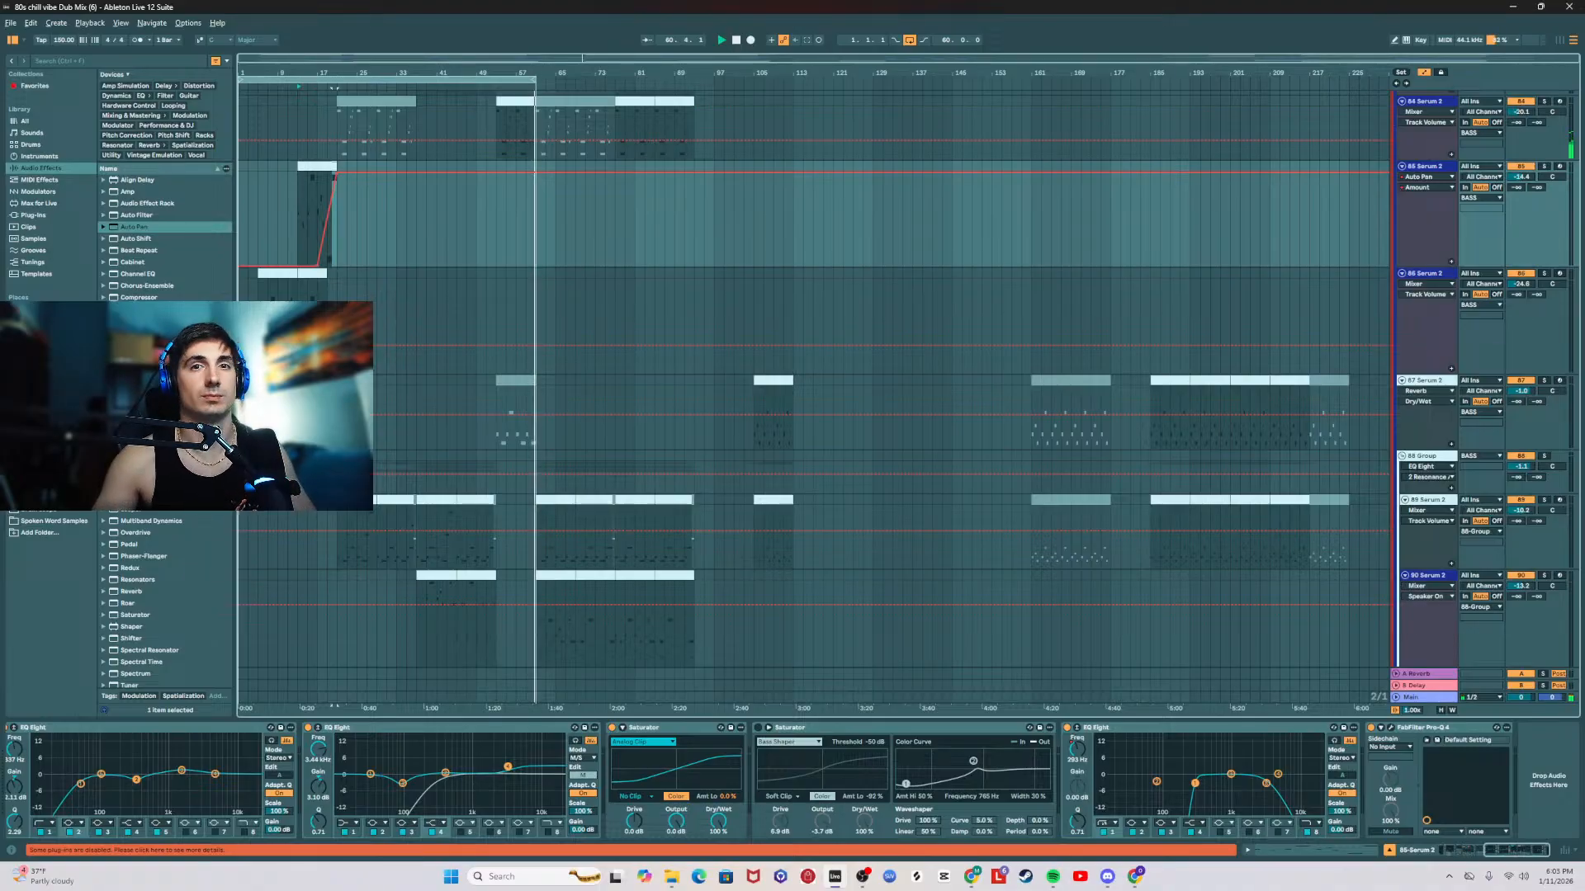
pyautogui.press('space')
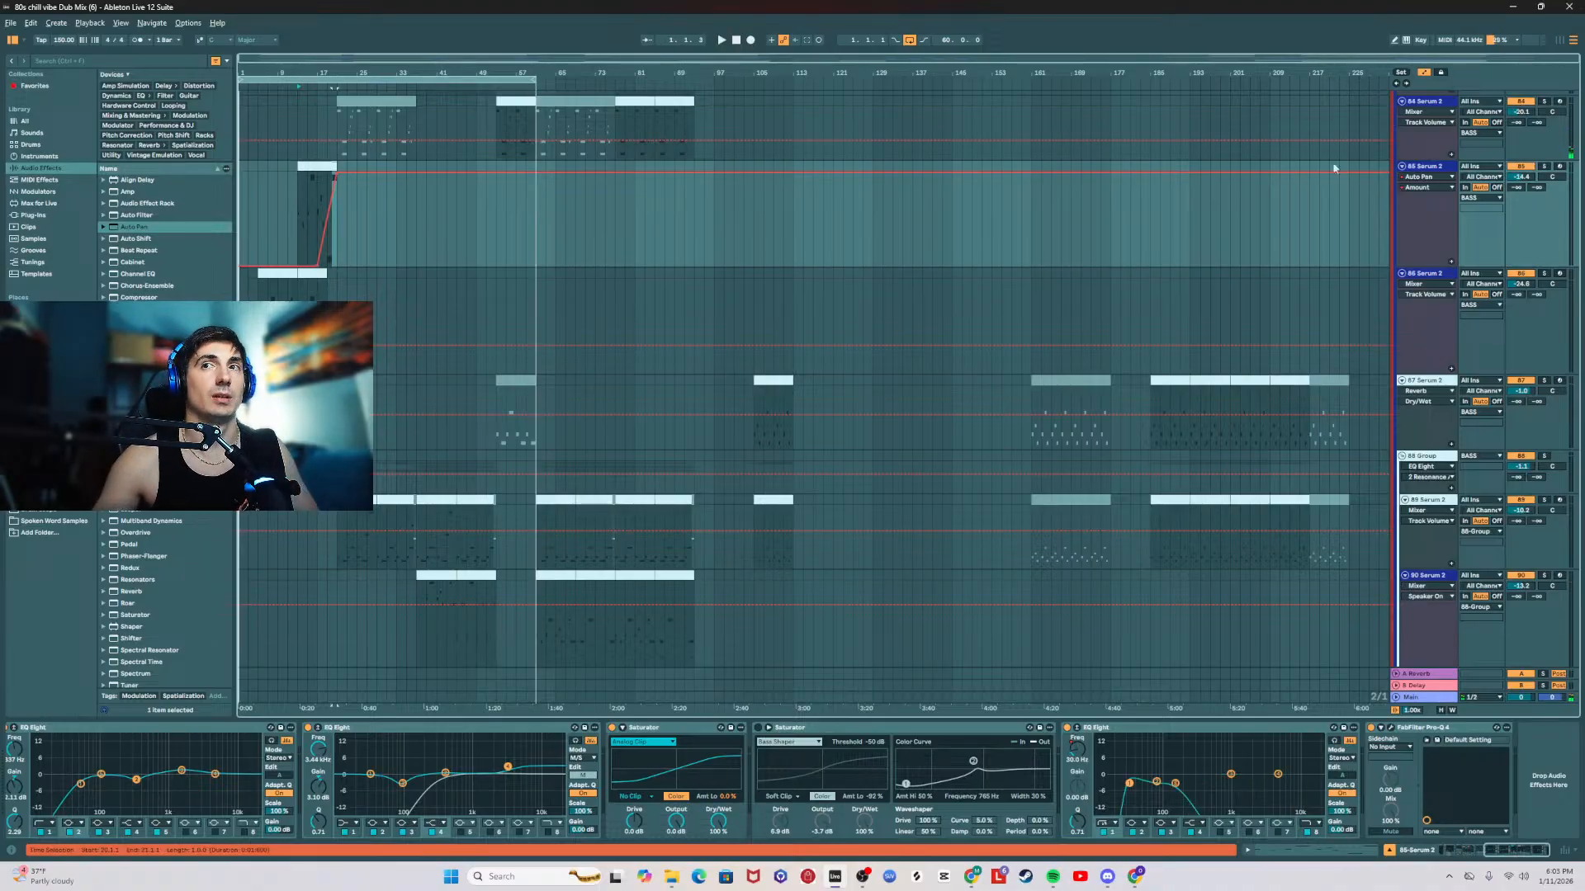
# Step: Export the 60-bar loop range of the Main track as the WAV file 80s chill vibe Dub Mix (6) in Ableton Exports
pyautogui.click(330, 78)
pyautogui.click(11, 23)
pyautogui.click(97, 251)
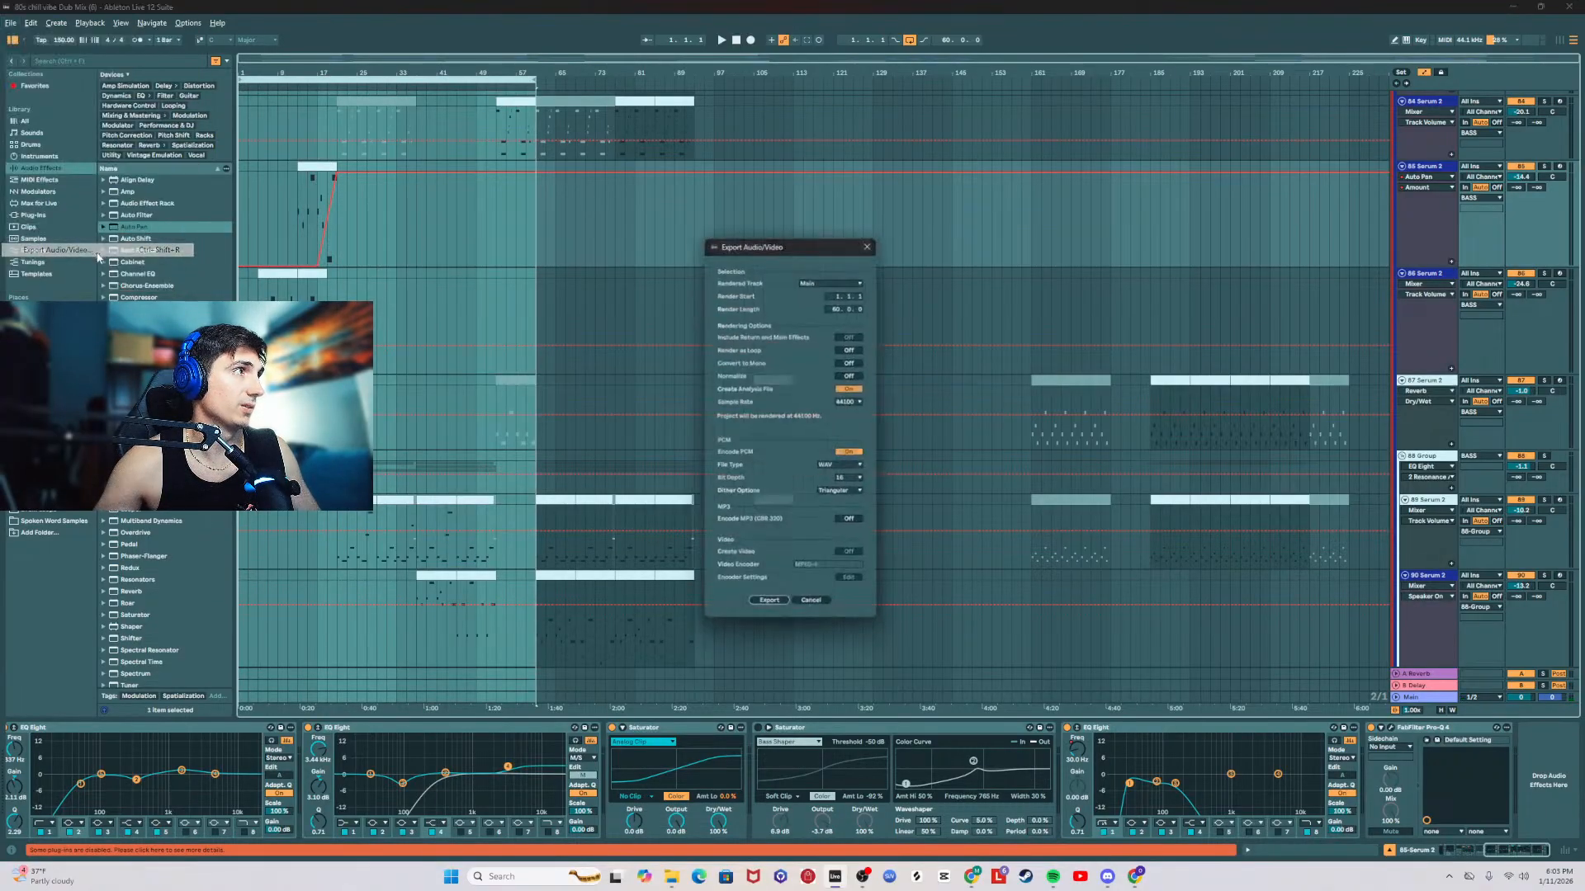
pyautogui.click(772, 612)
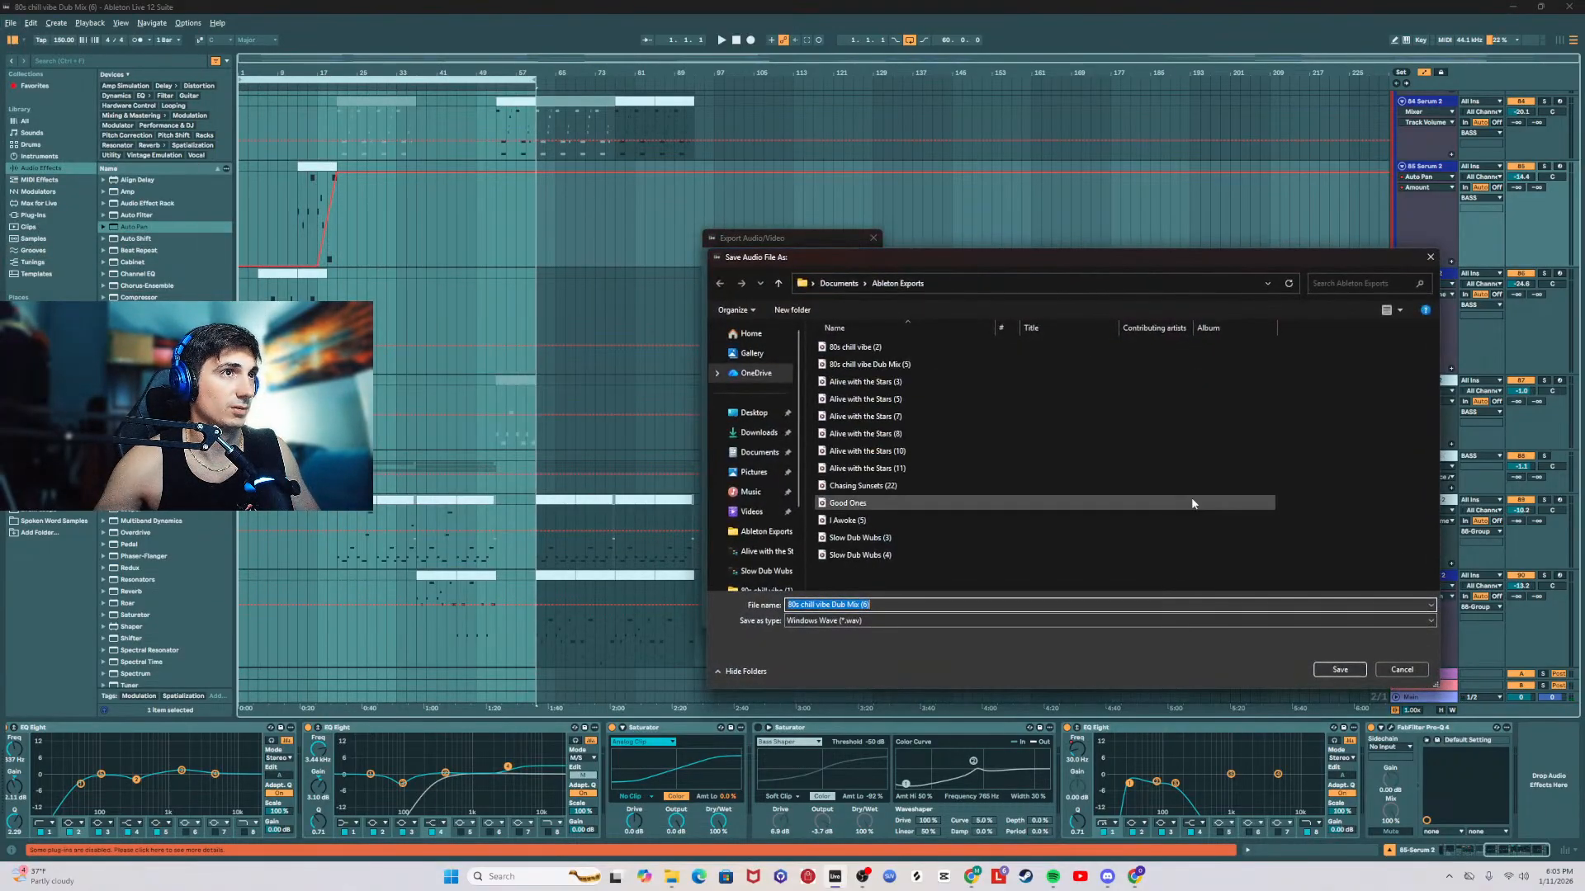
pyautogui.click(1340, 670)
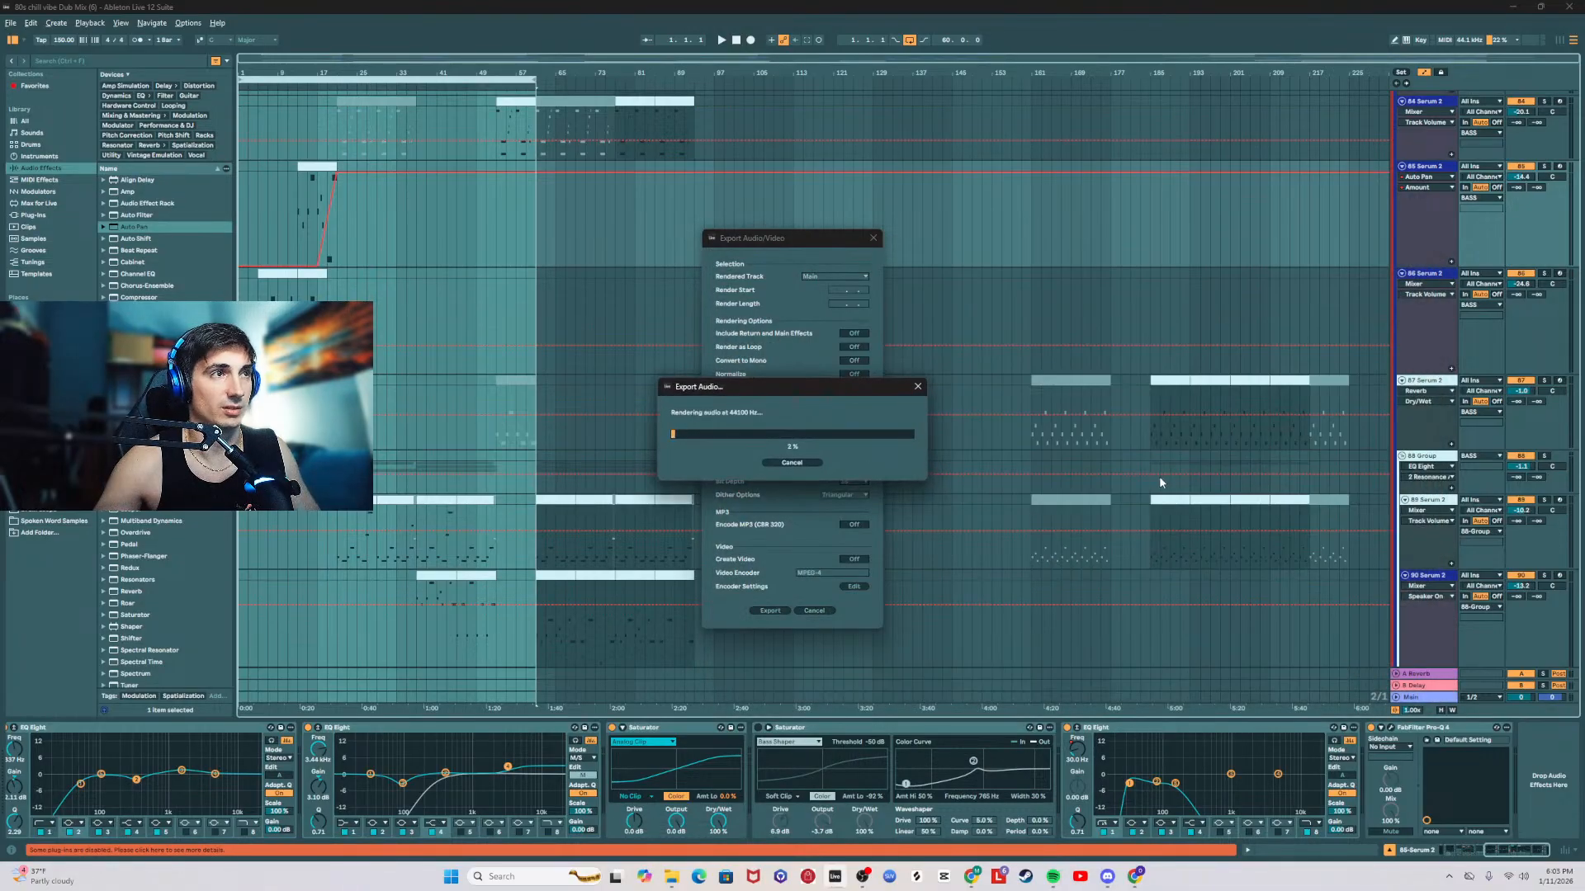